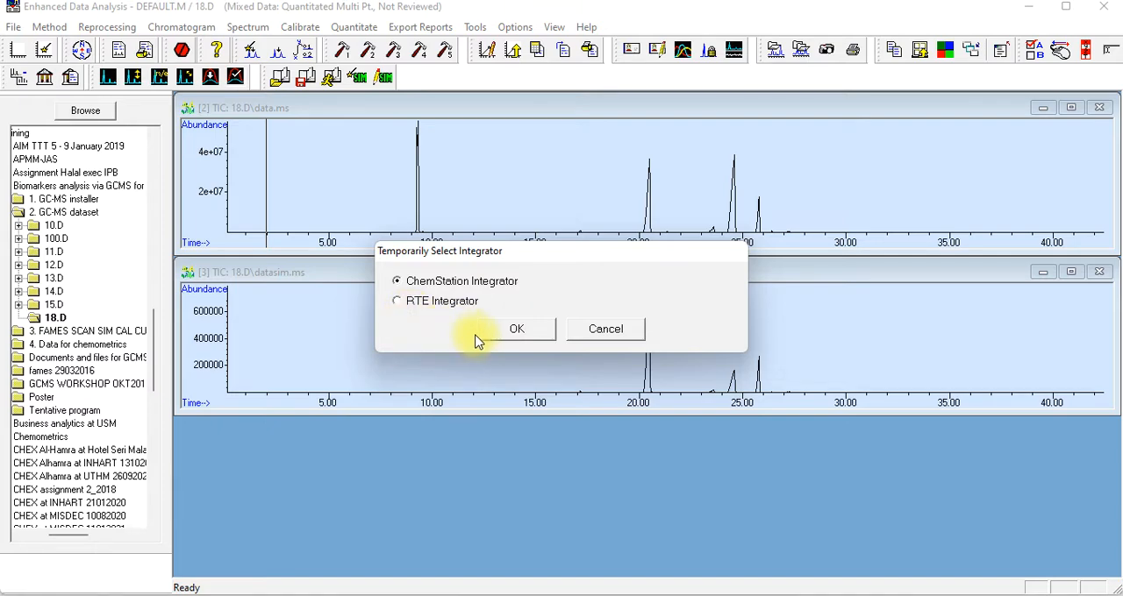
# Select the ChemStation Integrator and integrate the 18.D chromatograms
pyautogui.click(515, 331)
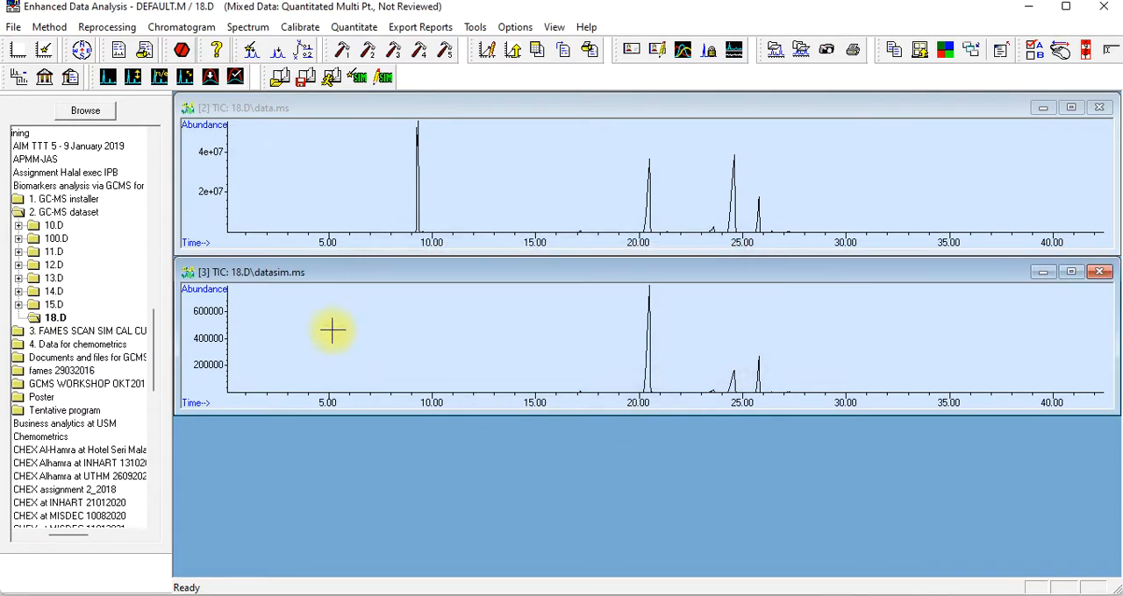
pyautogui.click(160, 28)
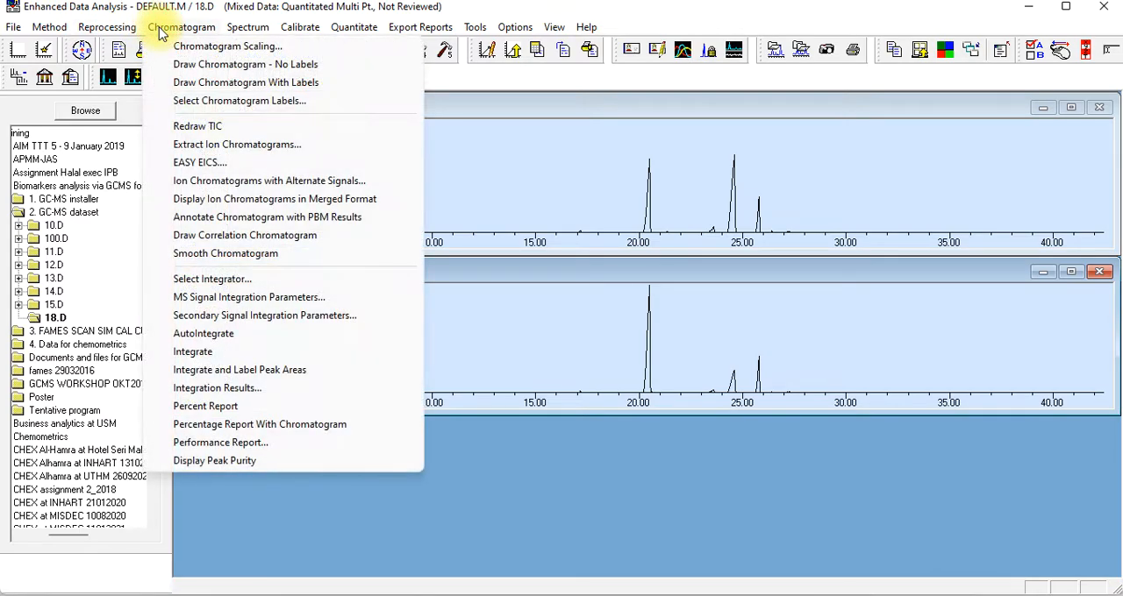
pyautogui.click(220, 353)
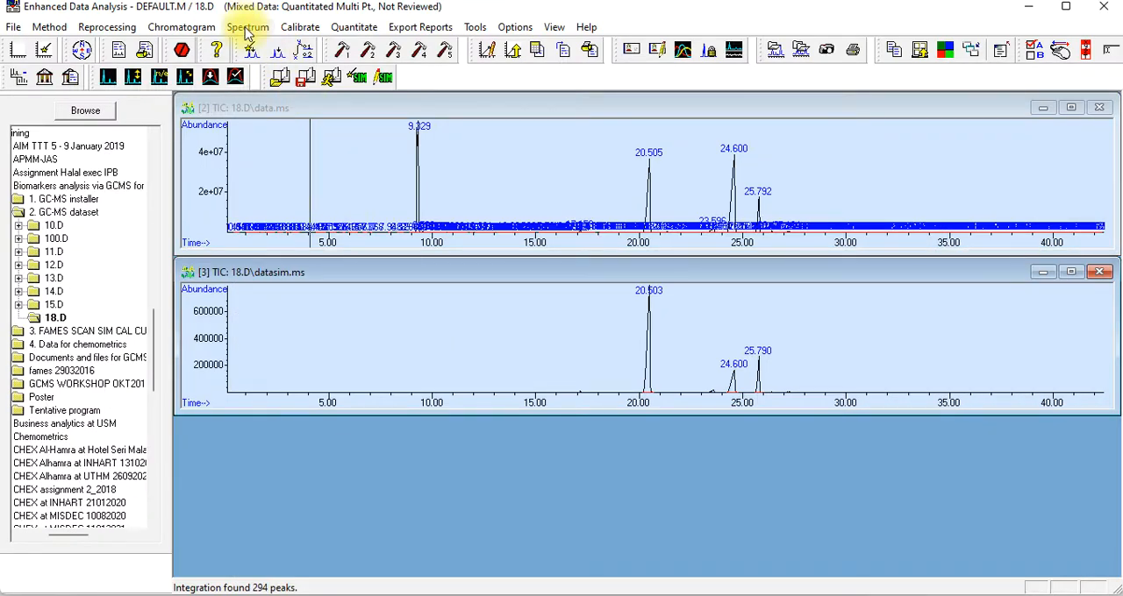
# Set the first spectral search library to NIST11.L from the C:\Database folder
pyautogui.click(247, 30)
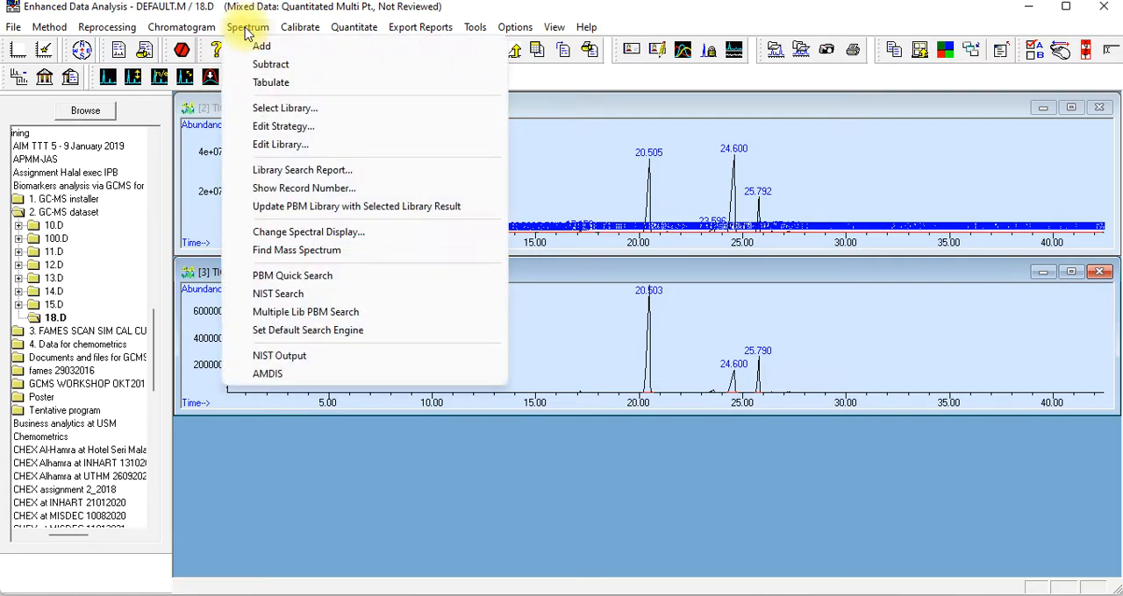
pyautogui.click(290, 109)
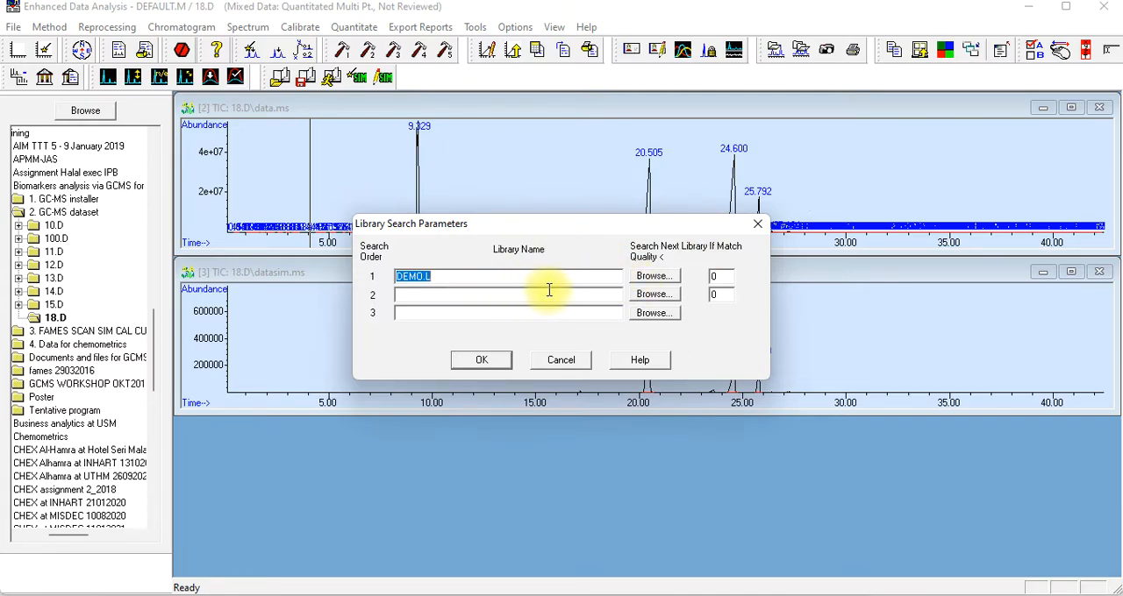
pyautogui.click(662, 277)
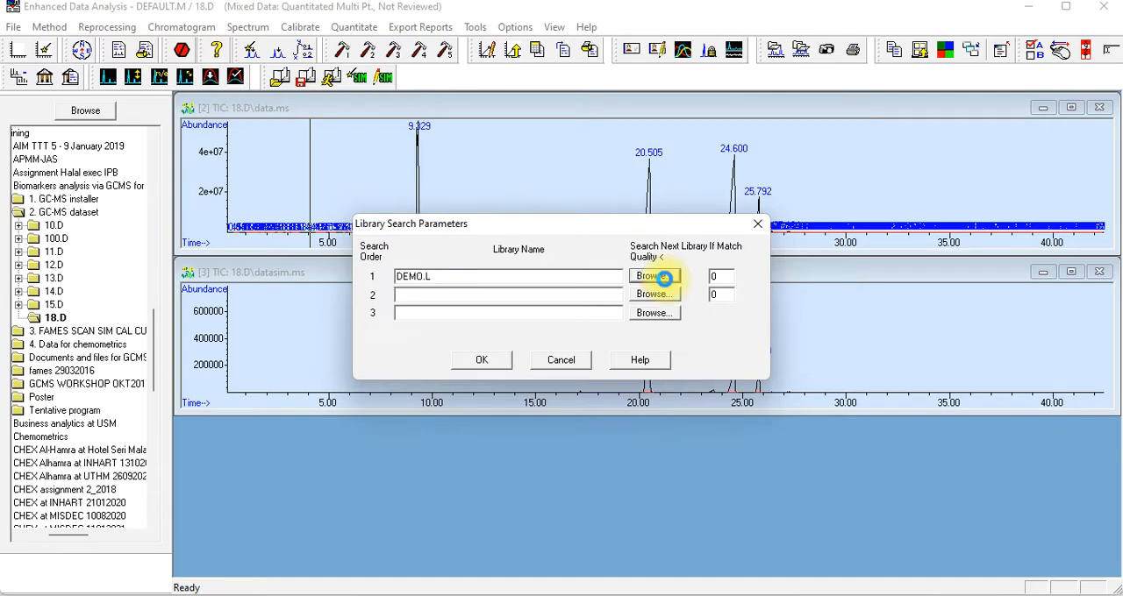
pyautogui.scroll(-1, 597, 350)
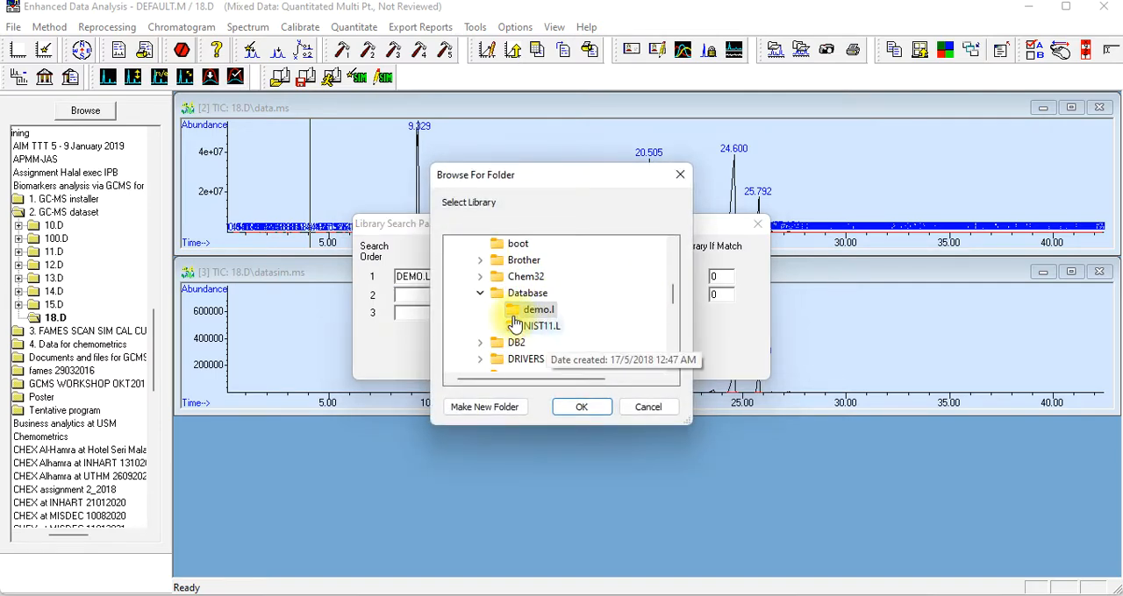
pyautogui.click(540, 328)
pyautogui.click(582, 410)
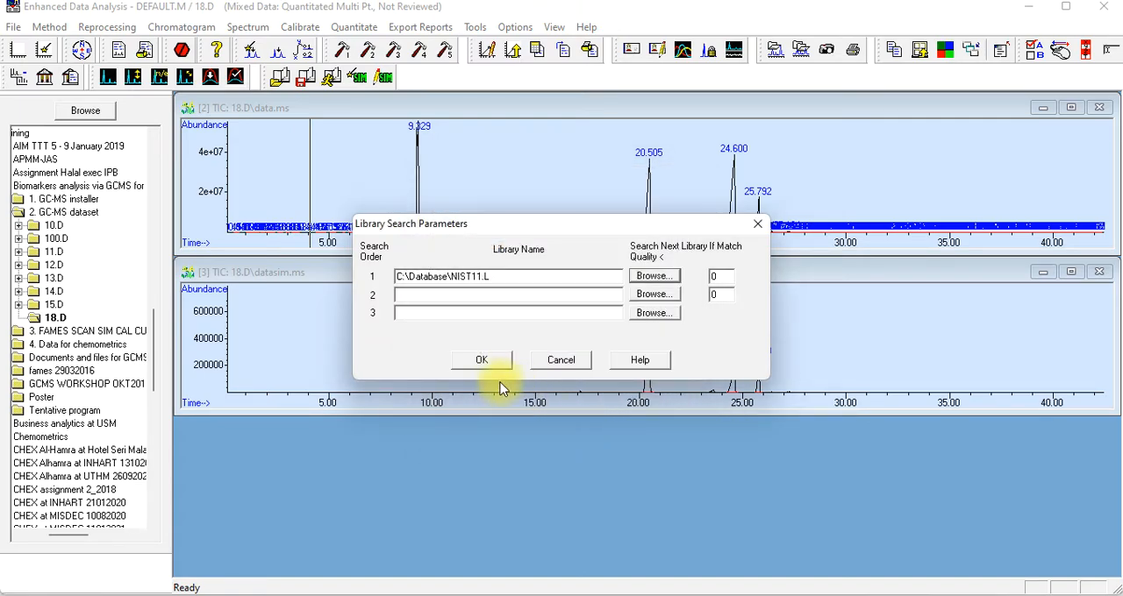
pyautogui.click(470, 359)
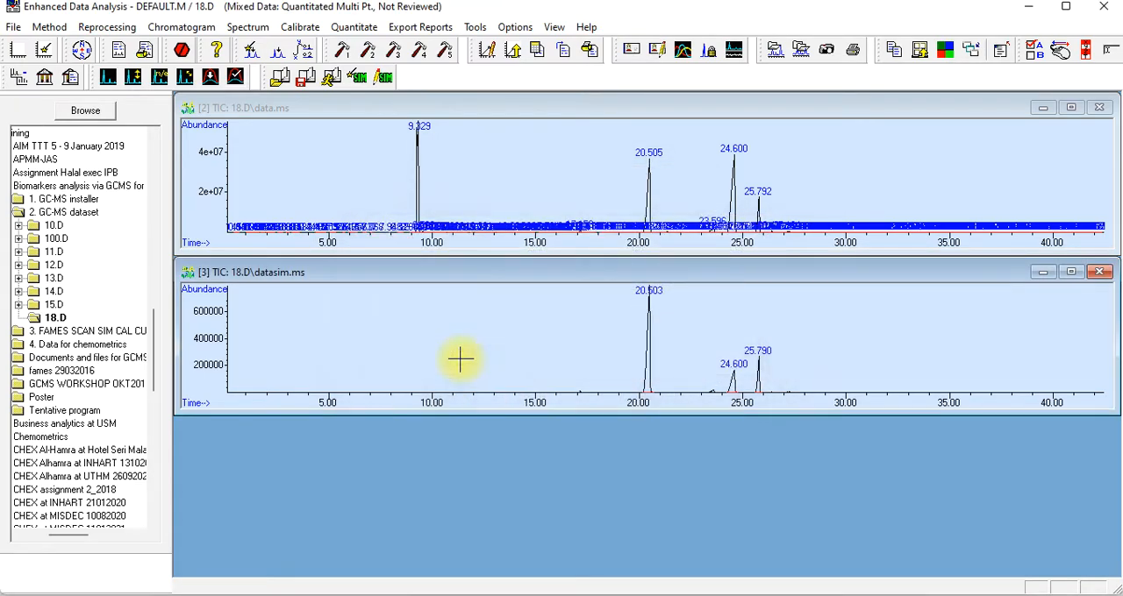
# Generate a summary library search report using apex spectra, sending it to the screen instead of the printer
pyautogui.click(247, 27)
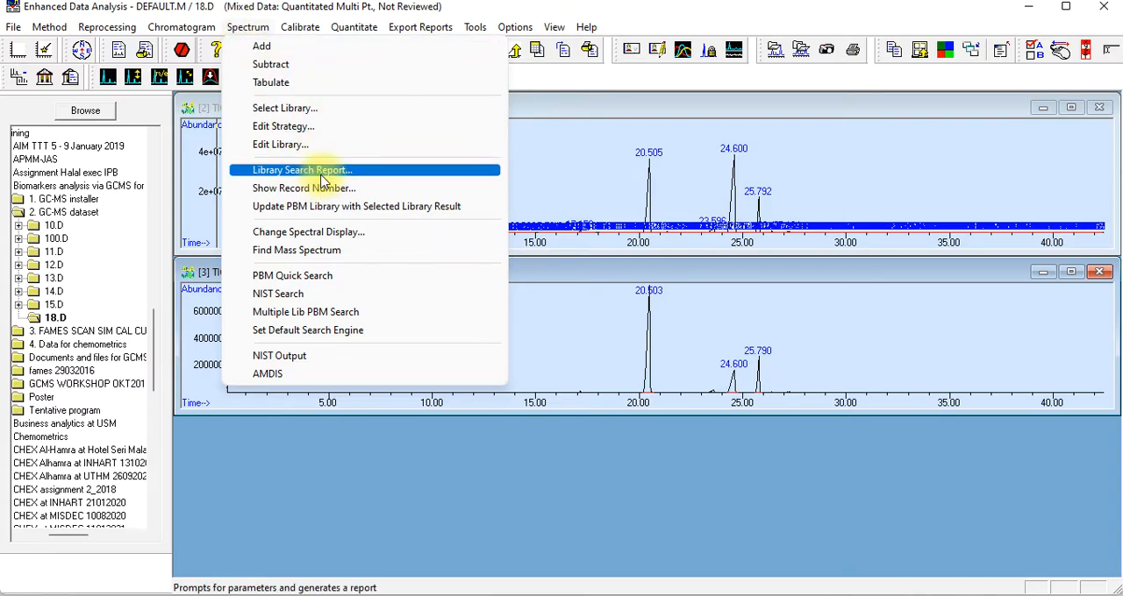
pyautogui.click(322, 171)
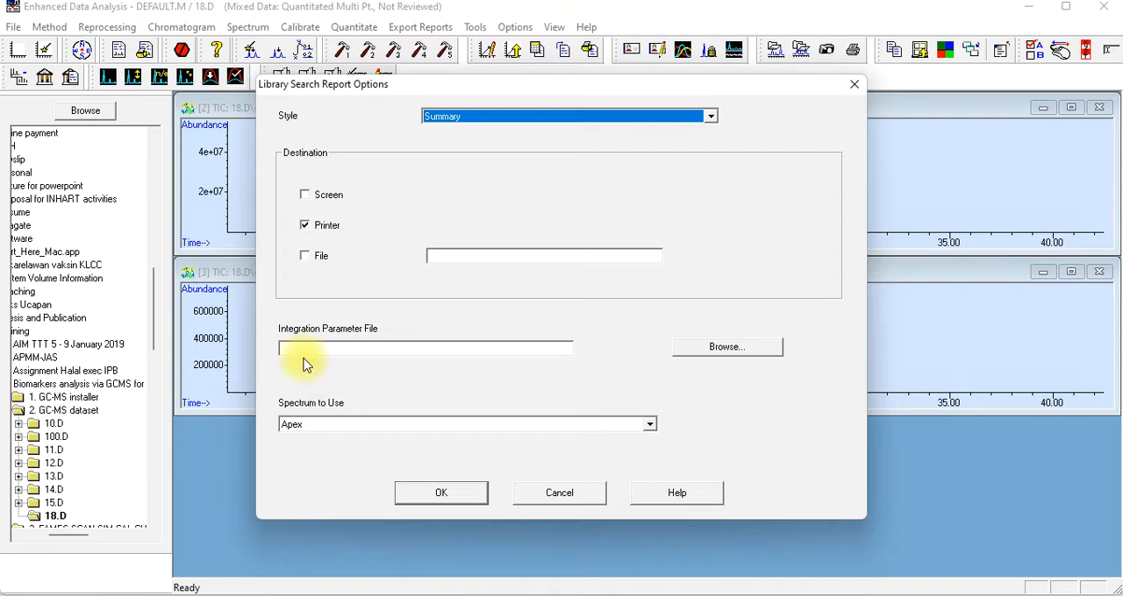
pyautogui.click(304, 195)
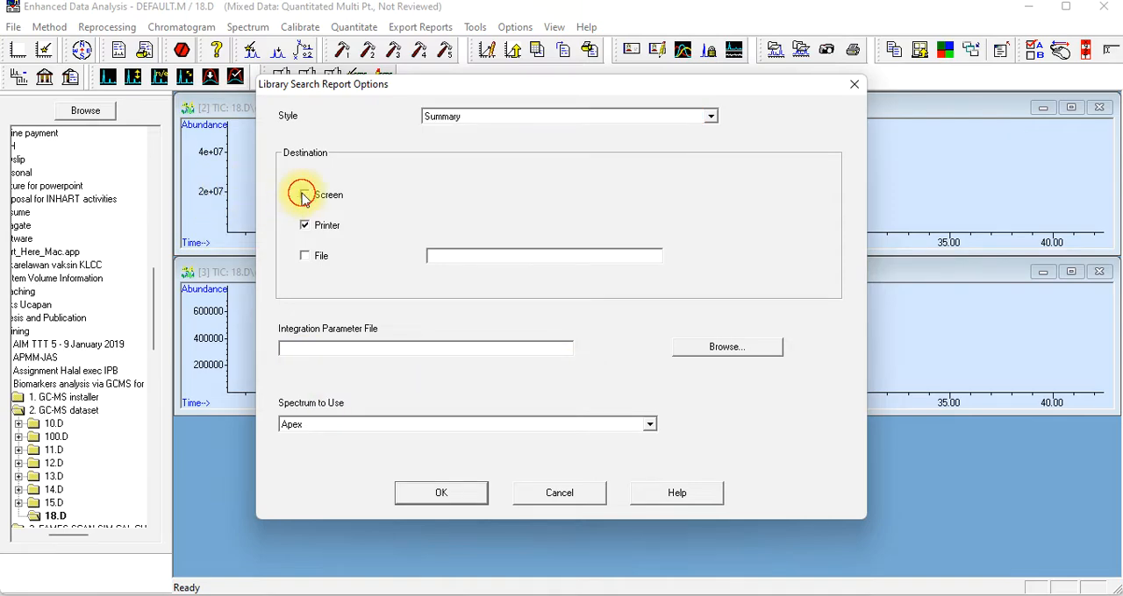
pyautogui.click(307, 227)
pyautogui.click(459, 496)
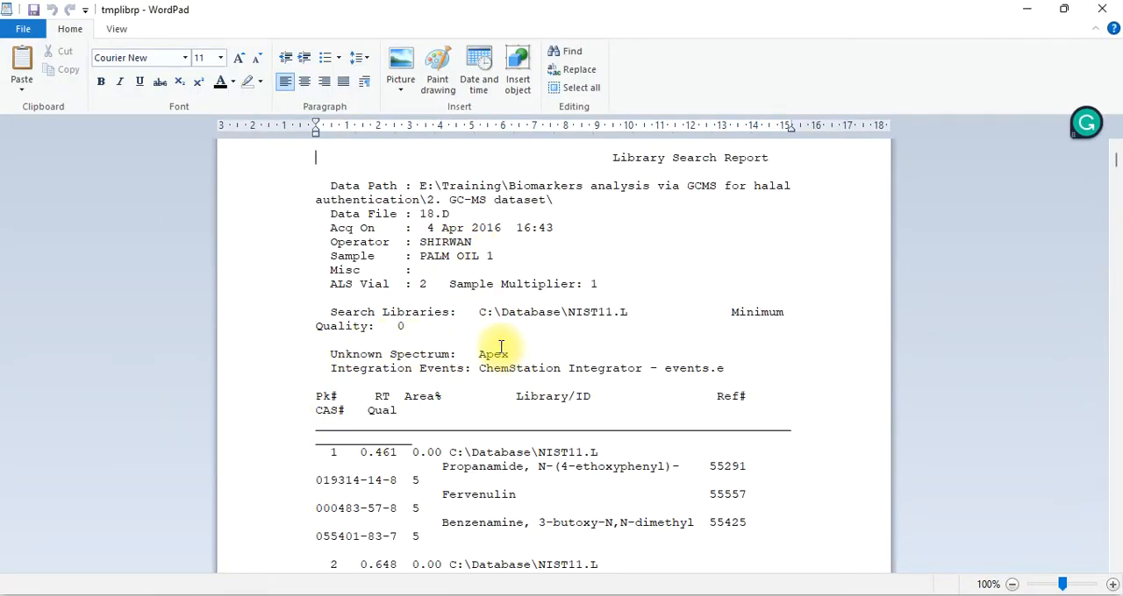
# Set the font size of the entire library search report to 8 and clear the selection
pyautogui.hotkey('ctrl', 'a')
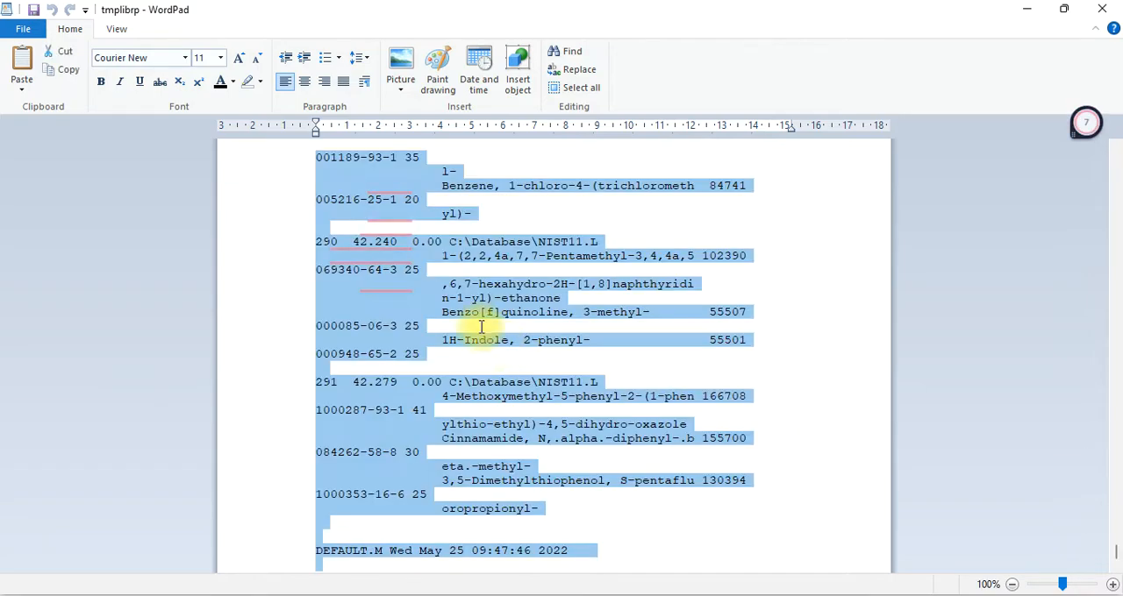
pyautogui.click(222, 58)
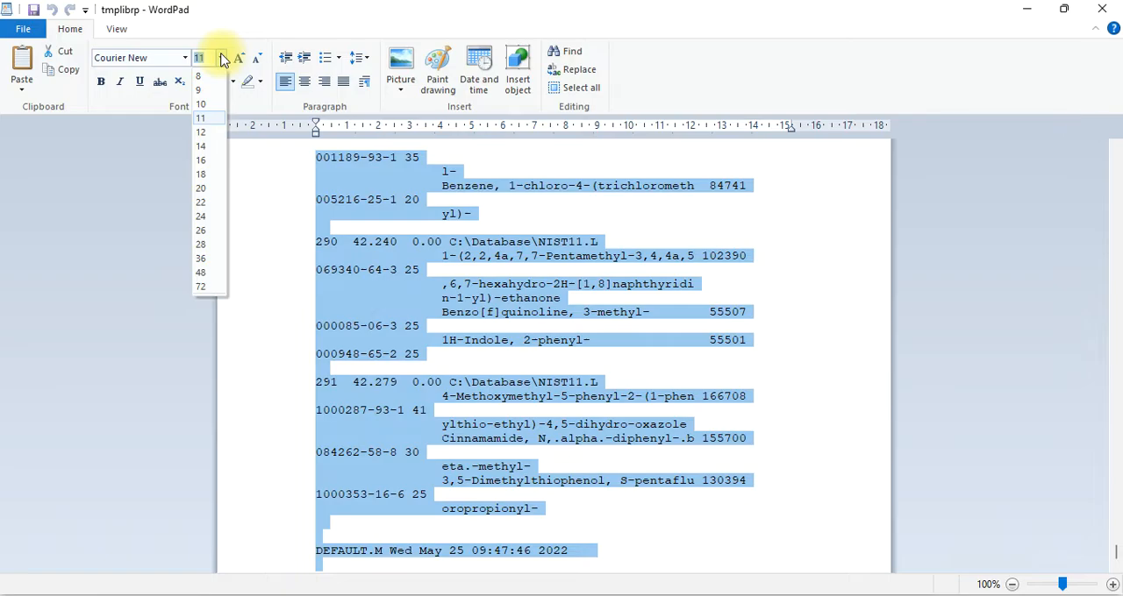
pyautogui.click(202, 77)
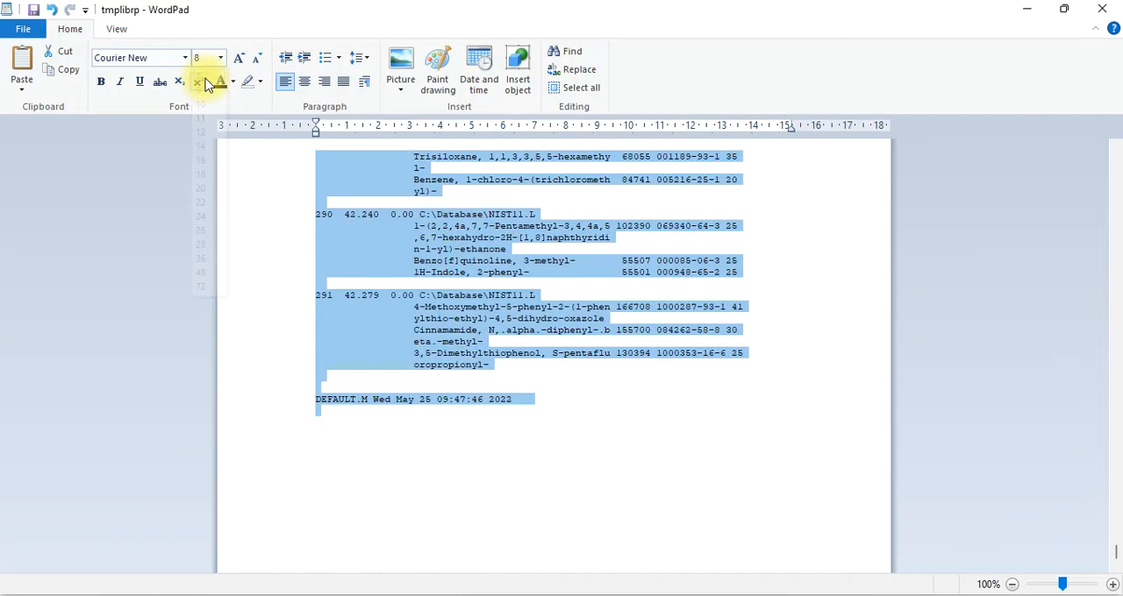
pyautogui.scroll(20, 602, 279)
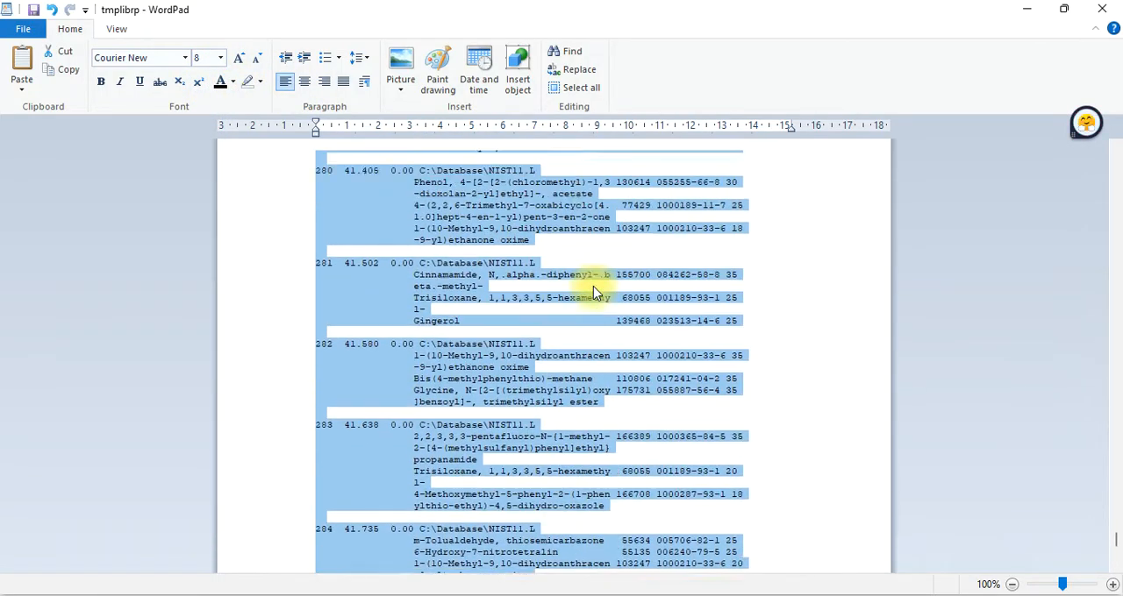
pyautogui.click(596, 285)
# Examine the library matches and quality values in the report, going back from the last peaks to those around 27 minutes
pyautogui.scroll(10, 599, 285)
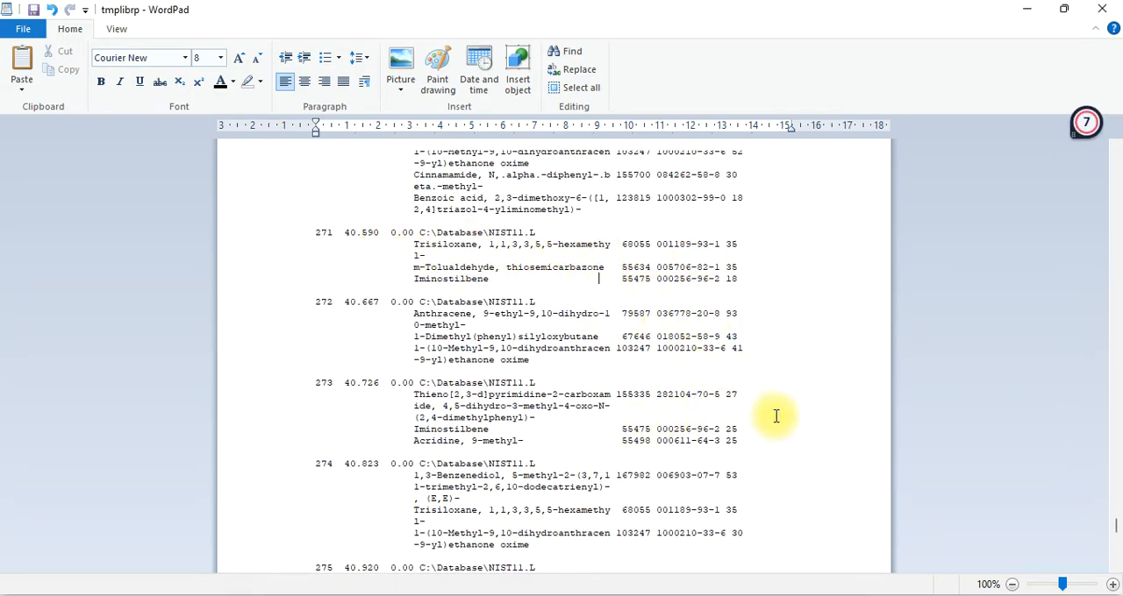
pyautogui.scroll(3, 816, 404)
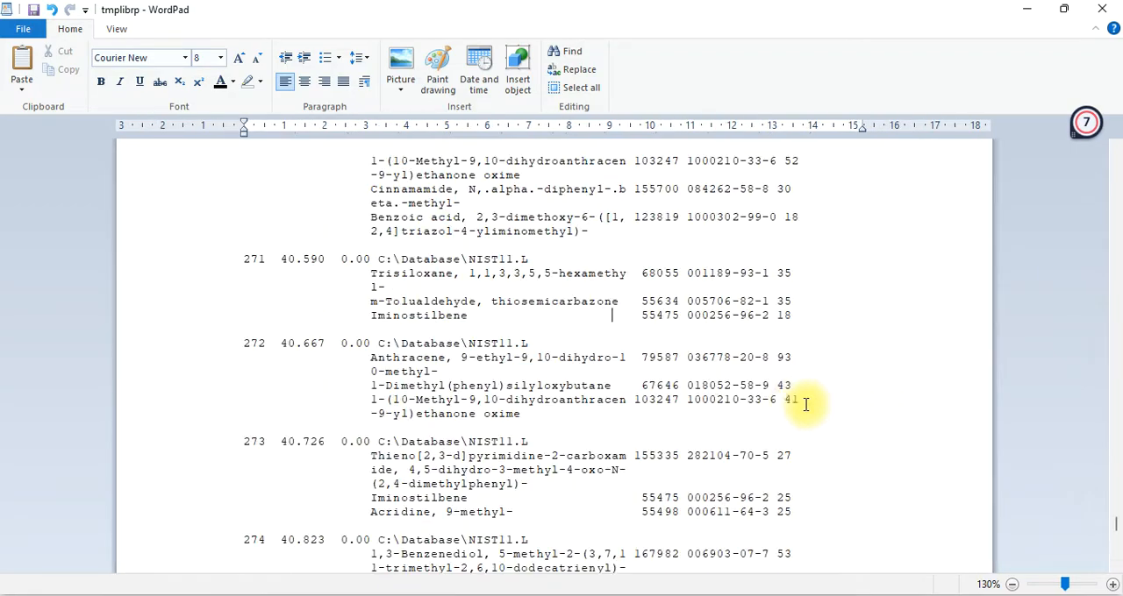
pyautogui.scroll(9, 707, 382)
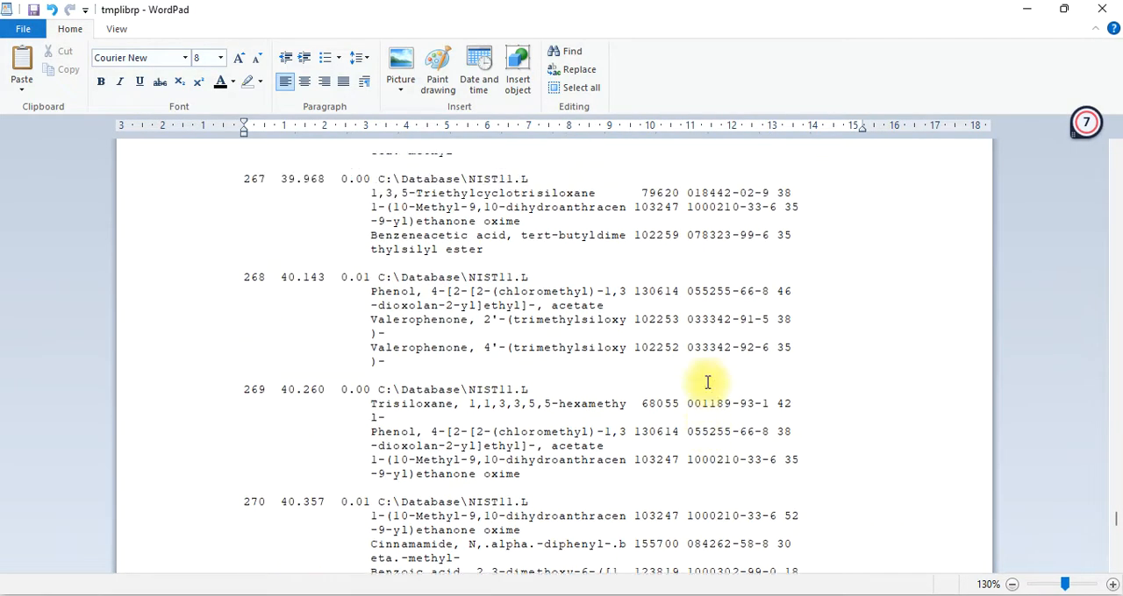
pyautogui.scroll(4, 810, 310)
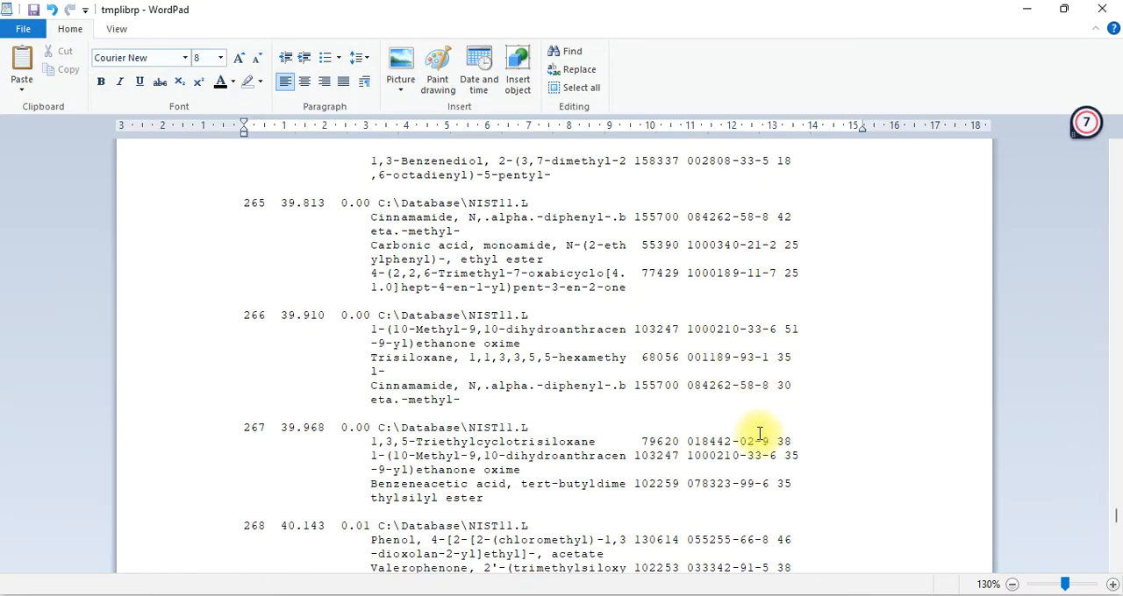
pyautogui.scroll(4, 756, 434)
pyautogui.scroll(8, 759, 433)
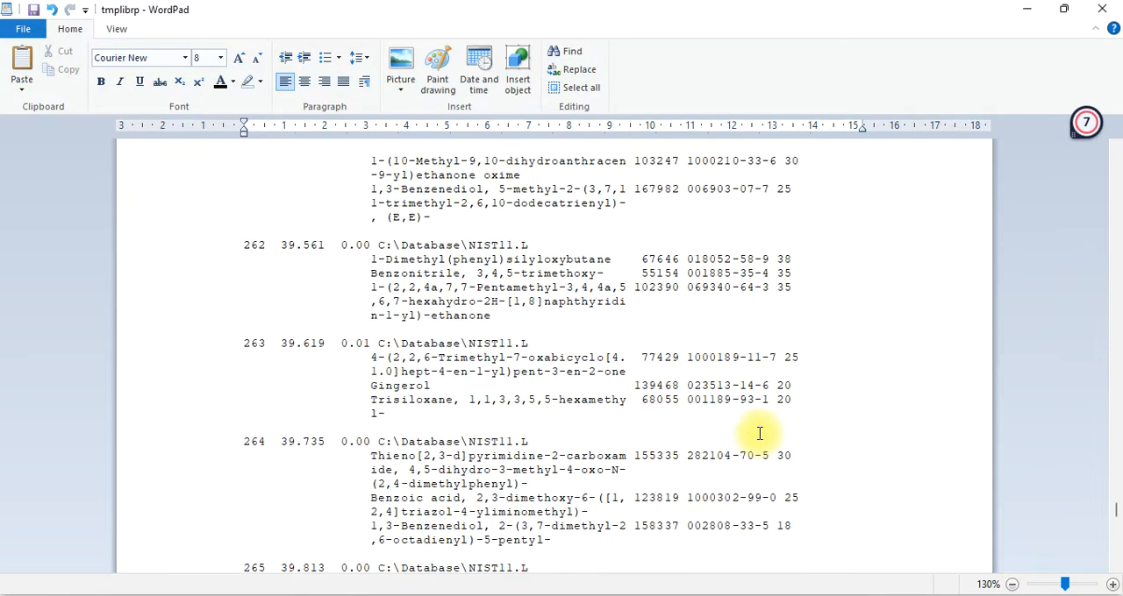
pyautogui.scroll(2, 760, 433)
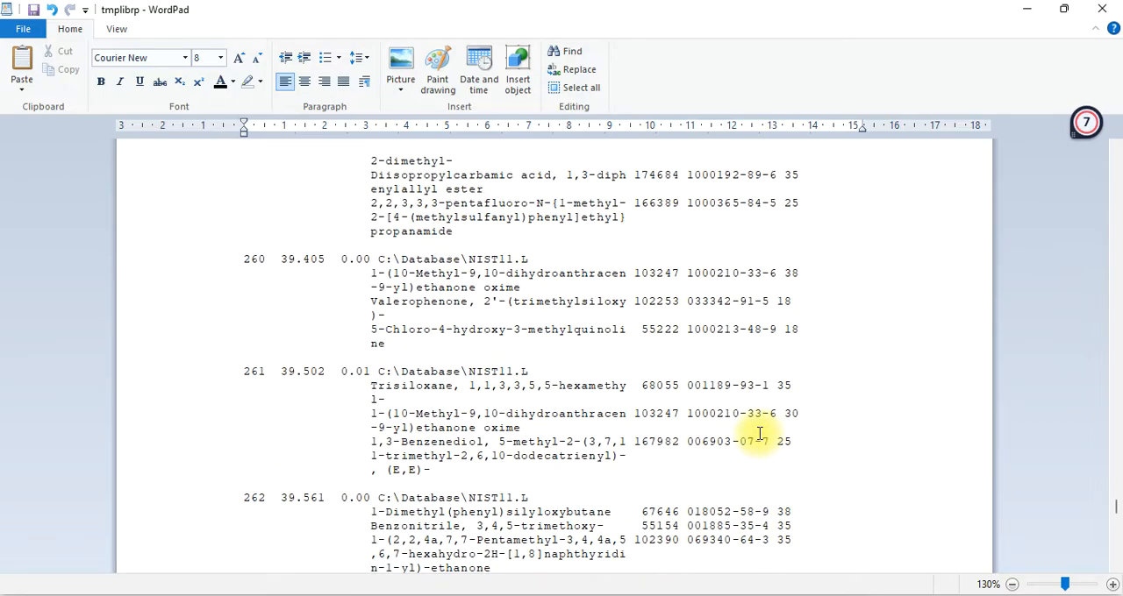
pyautogui.scroll(3, 759, 433)
pyautogui.scroll(9, 760, 433)
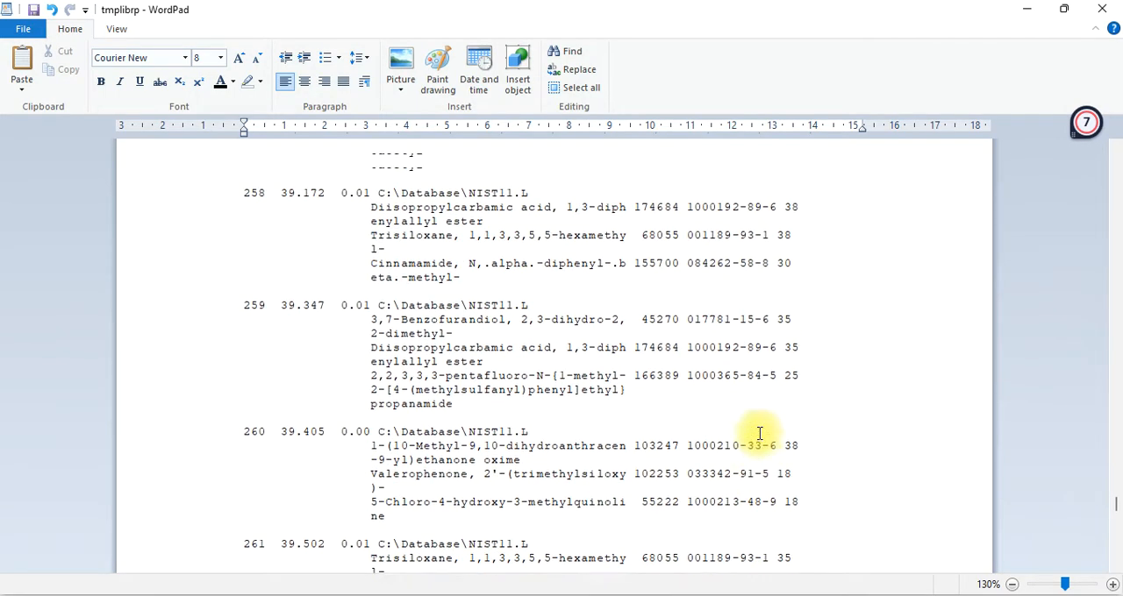
pyautogui.scroll(2, 760, 433)
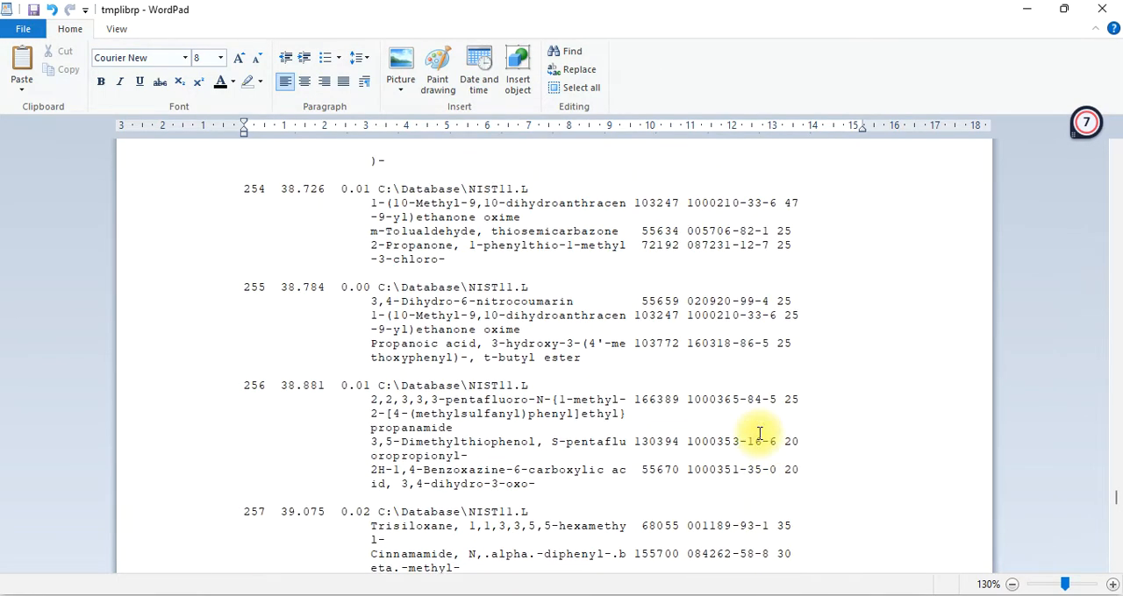
pyautogui.scroll(13, 760, 433)
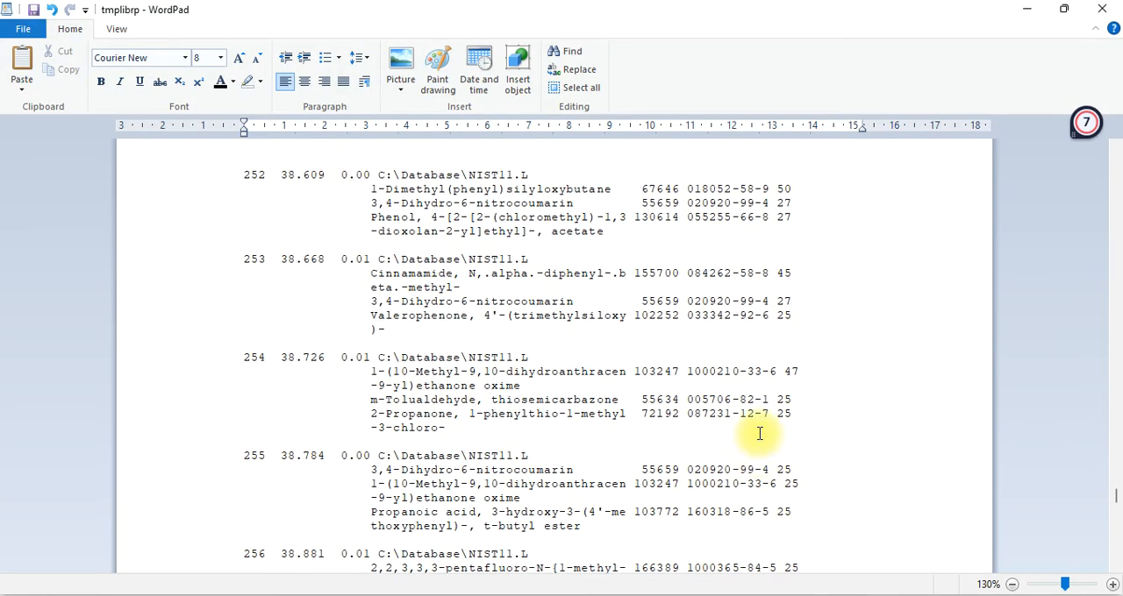
pyautogui.scroll(13, 760, 434)
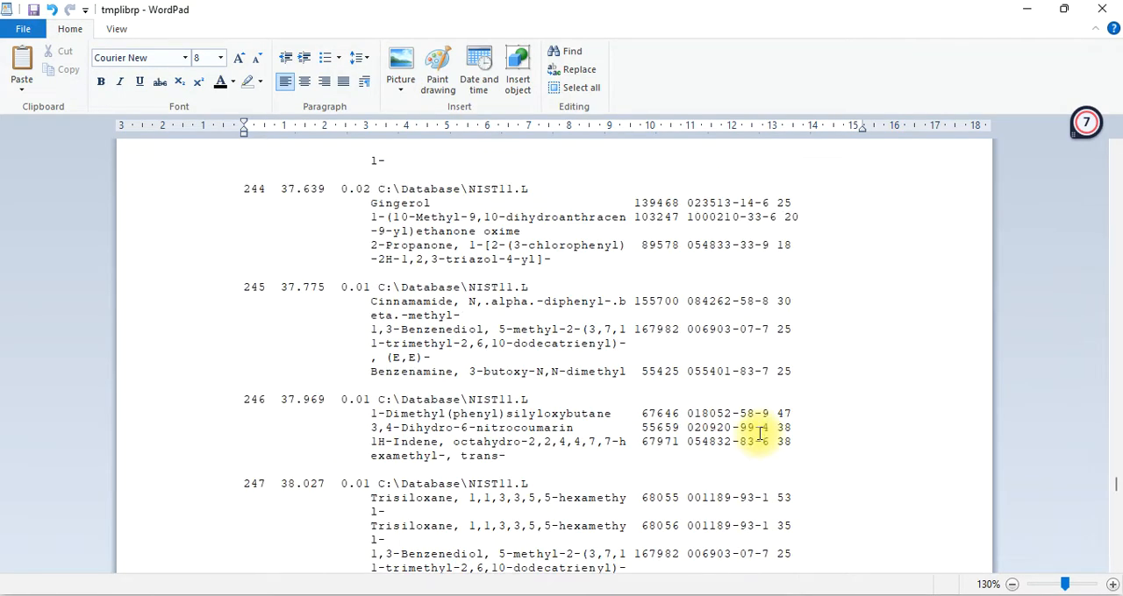
pyautogui.scroll(11, 760, 433)
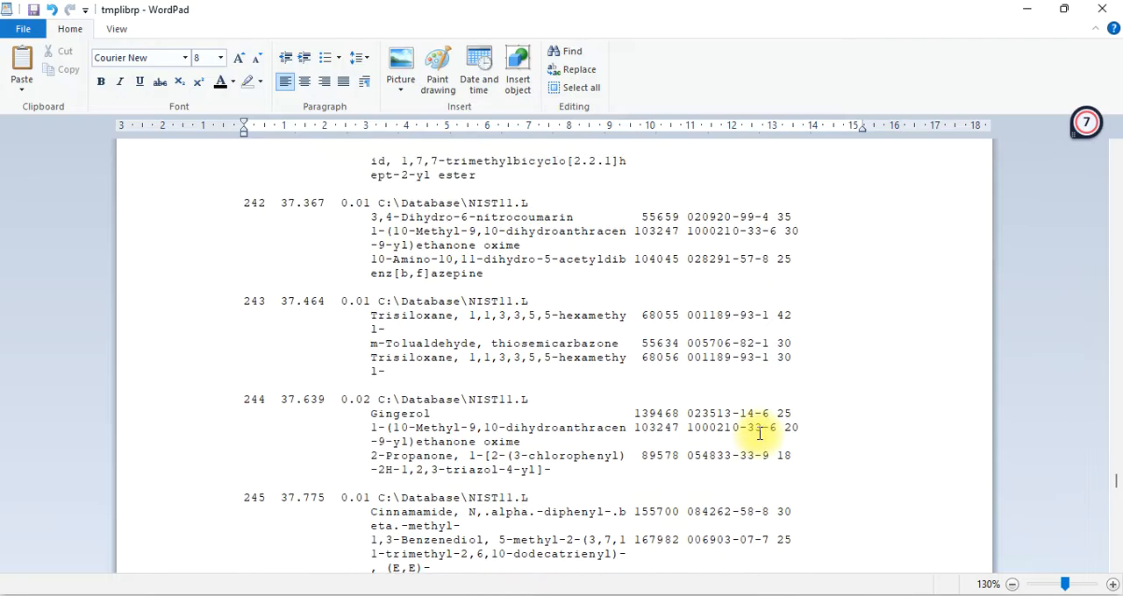
pyautogui.scroll(2, 760, 434)
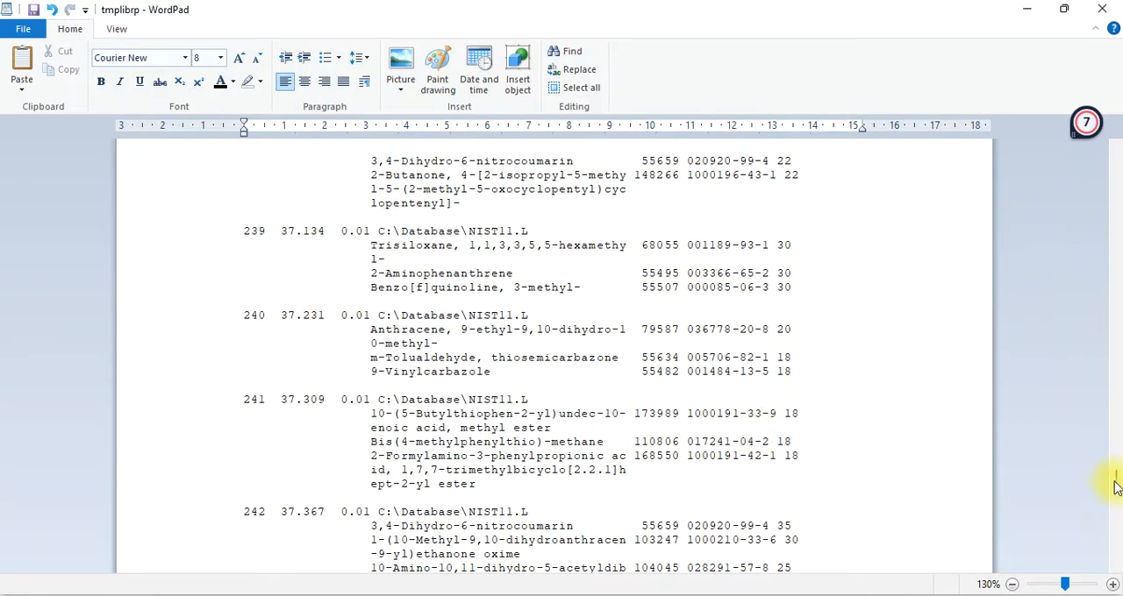
pyautogui.moveTo(1117, 478); pyautogui.dragTo(1110, 418)
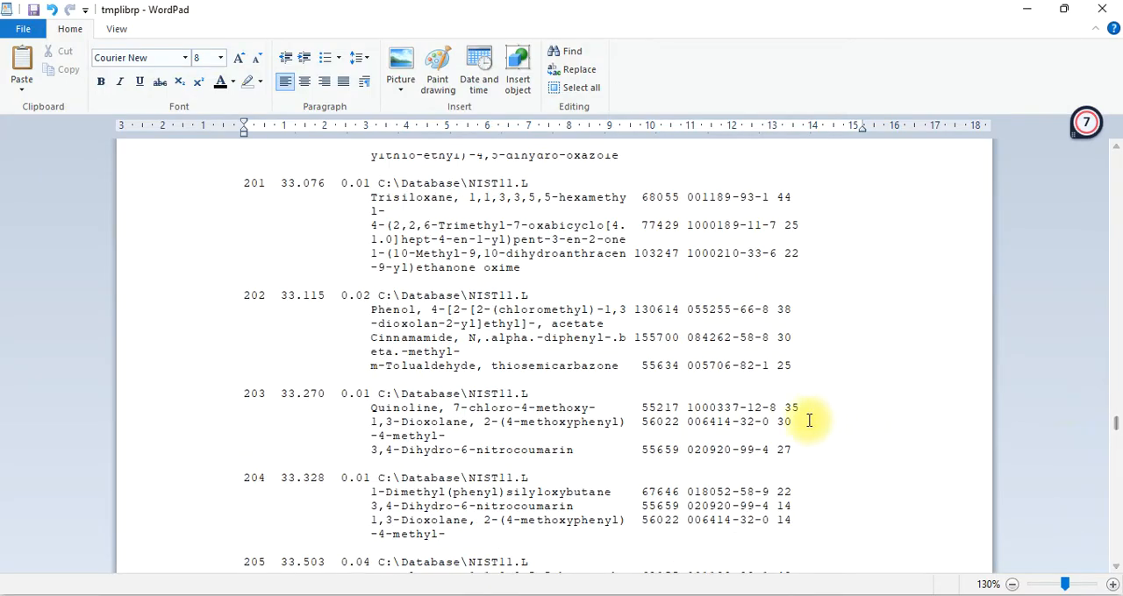
pyautogui.scroll(3, 815, 419)
pyautogui.scroll(20, 750, 411)
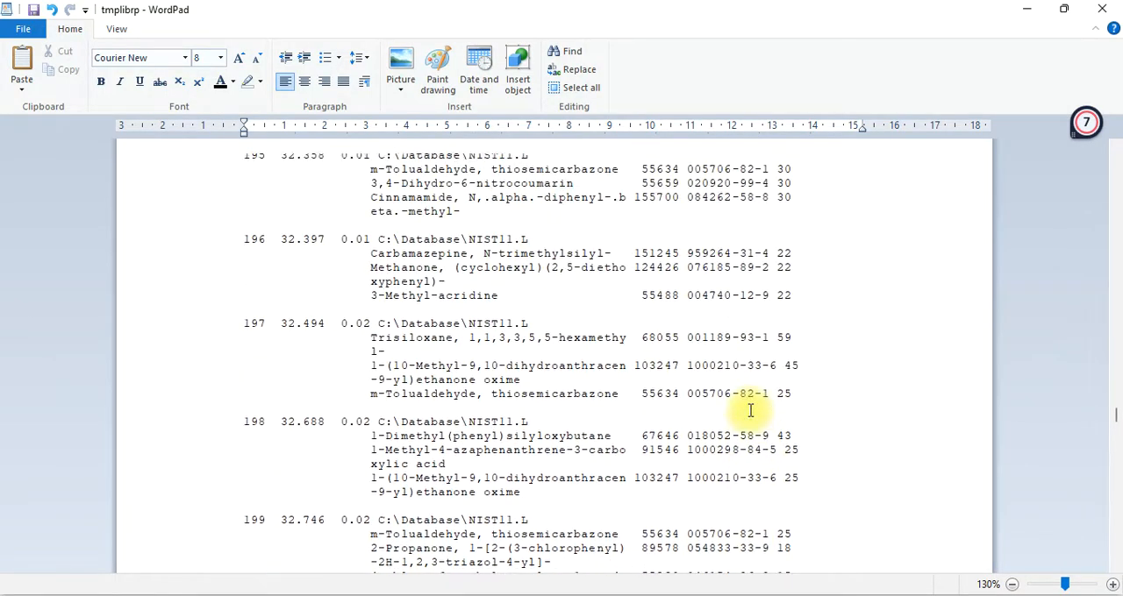
pyautogui.scroll(20, 750, 410)
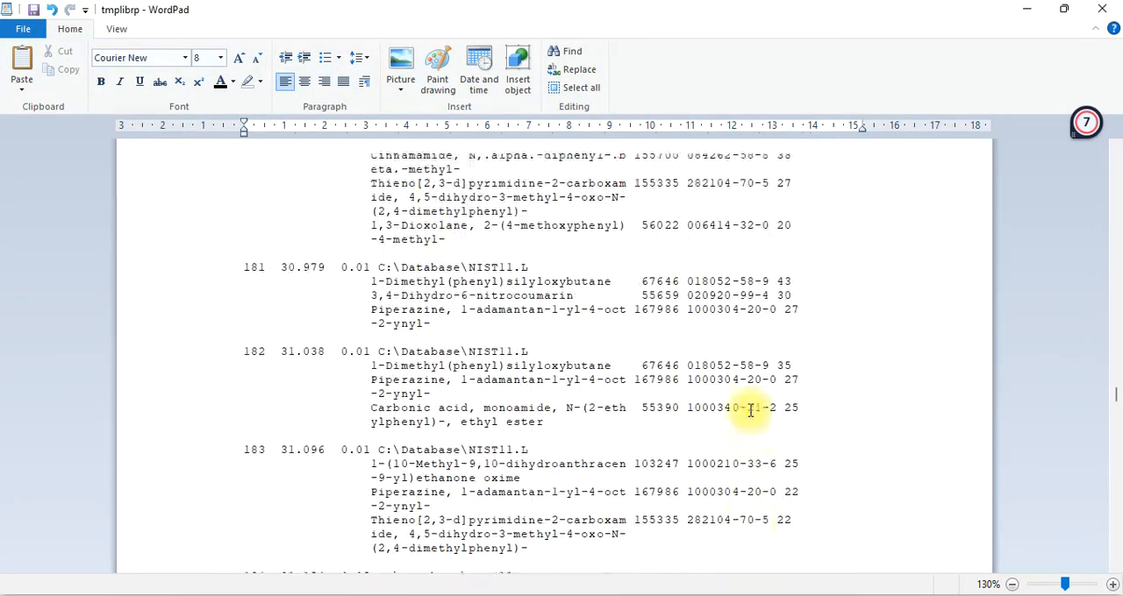
pyautogui.scroll(20, 750, 411)
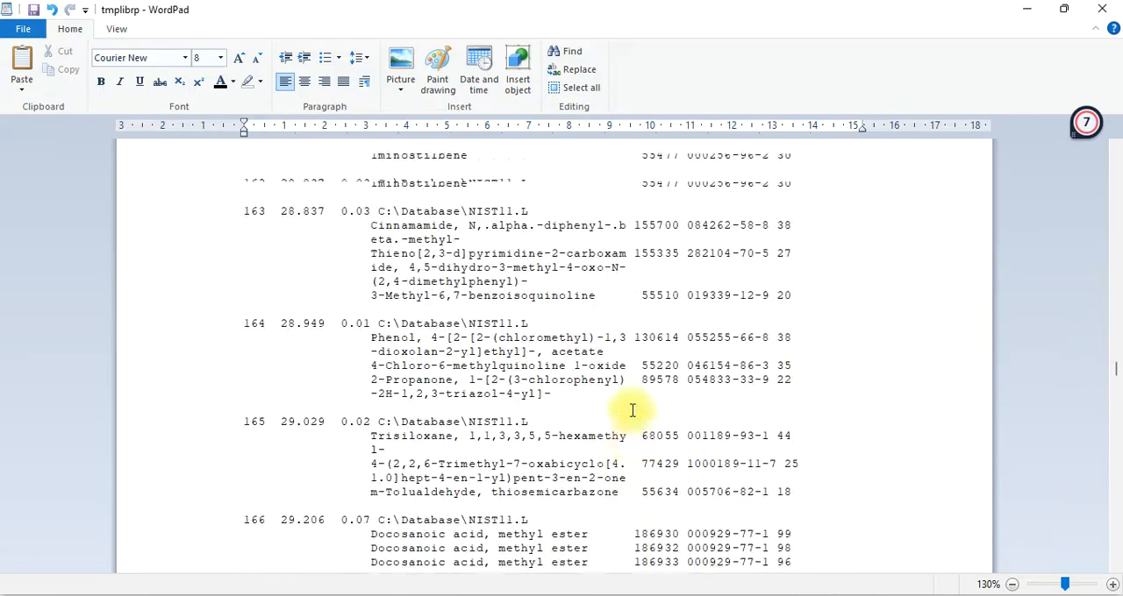
pyautogui.scroll(17, 1111, 358)
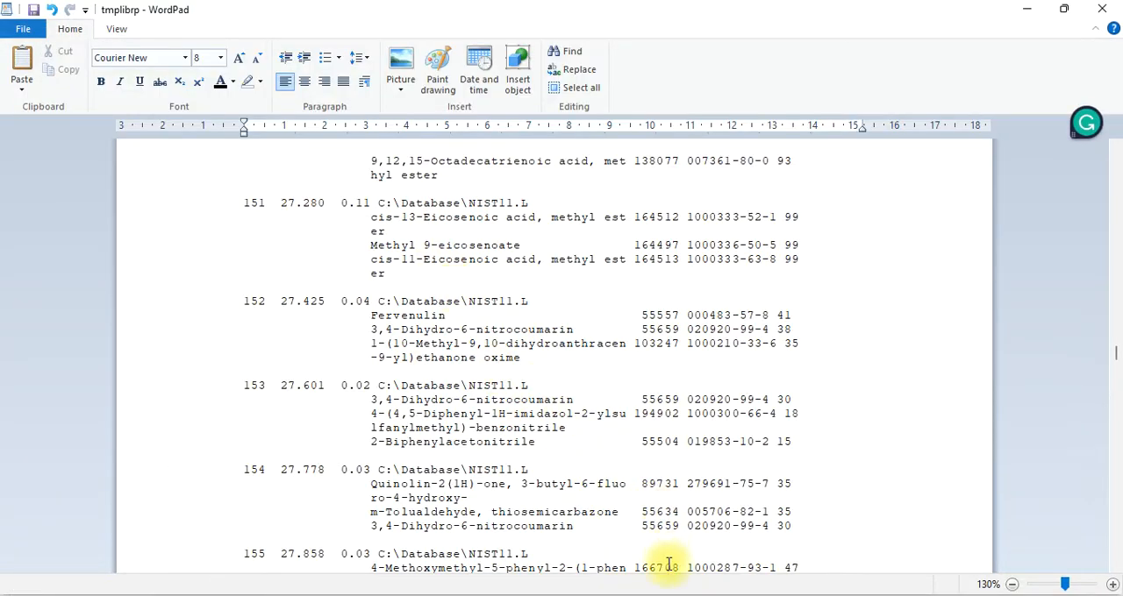
pyautogui.moveTo(651, 595)
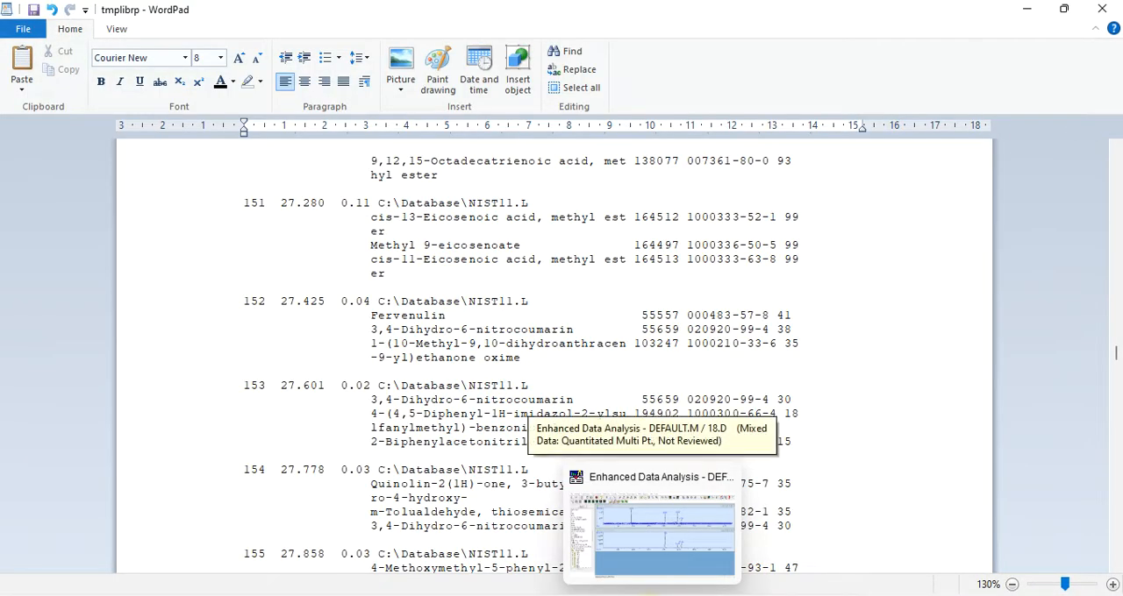
# Switch to Enhanced Data Analysis to view the available report exports, and bring up the recap slide on identifying a compound
pyautogui.click(651, 595)
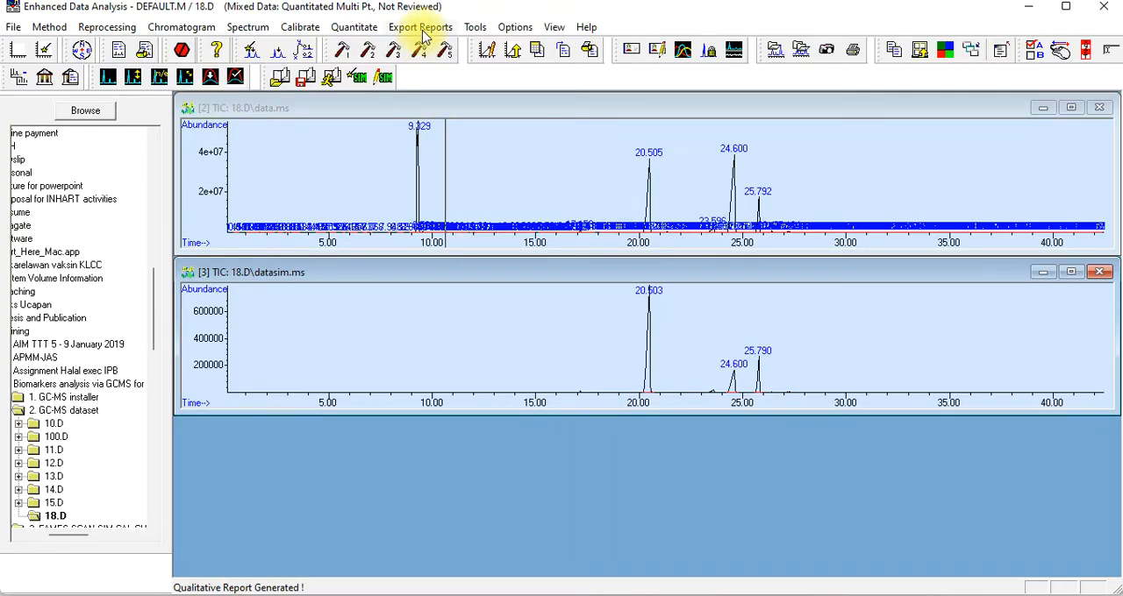
pyautogui.click(421, 27)
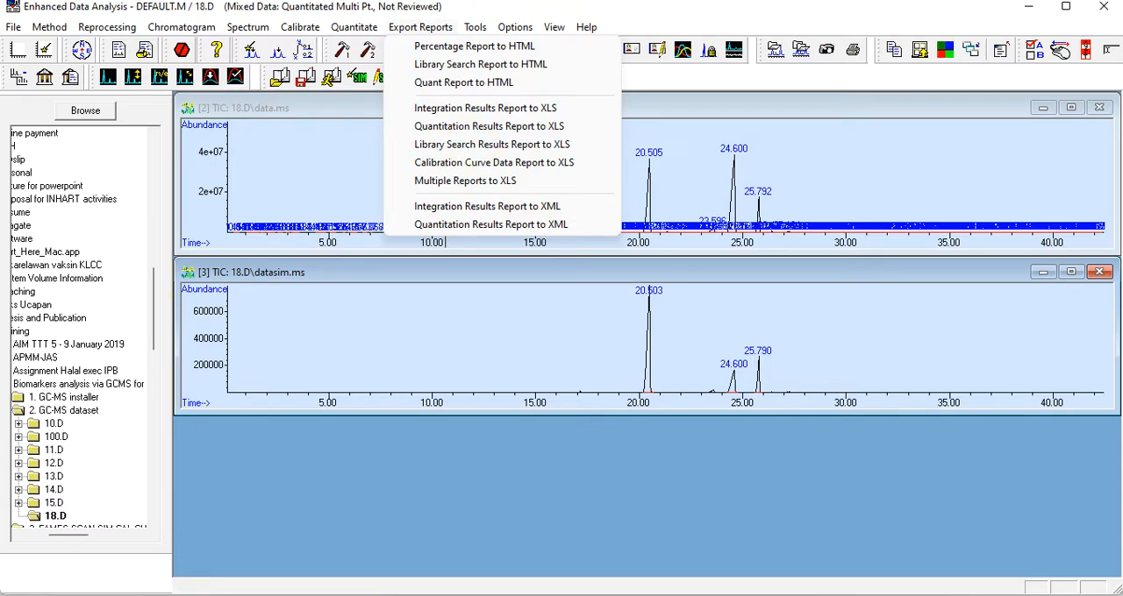
pyautogui.click(518, 595)
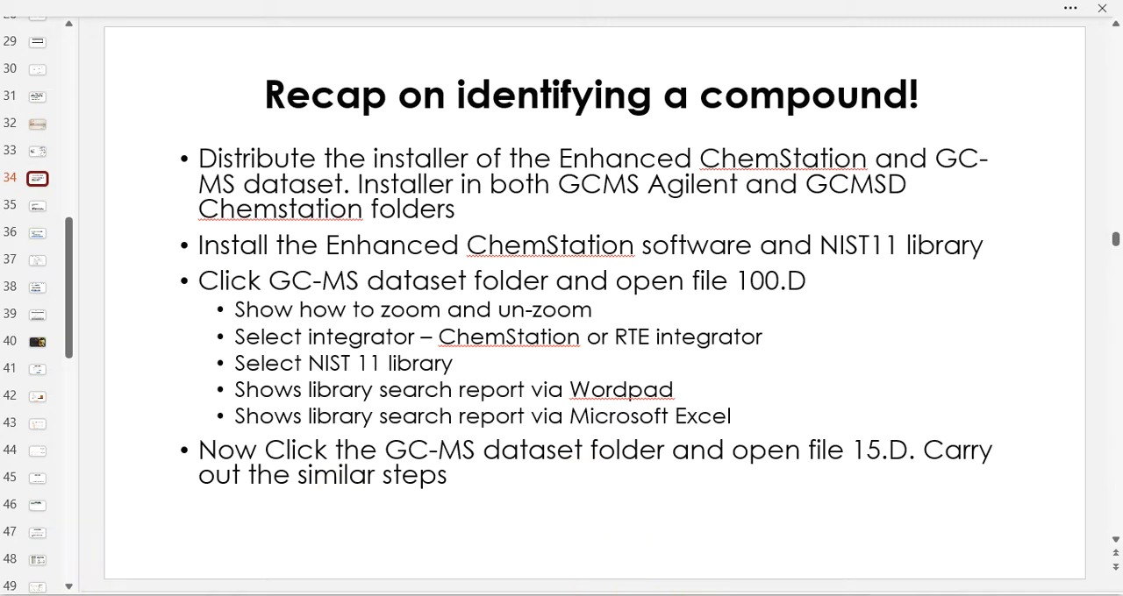
# Switch back to Enhanced Data Analysis, load only the DATA.MS signal of 18.D and maximize its chromatogram
pyautogui.click(653, 594)
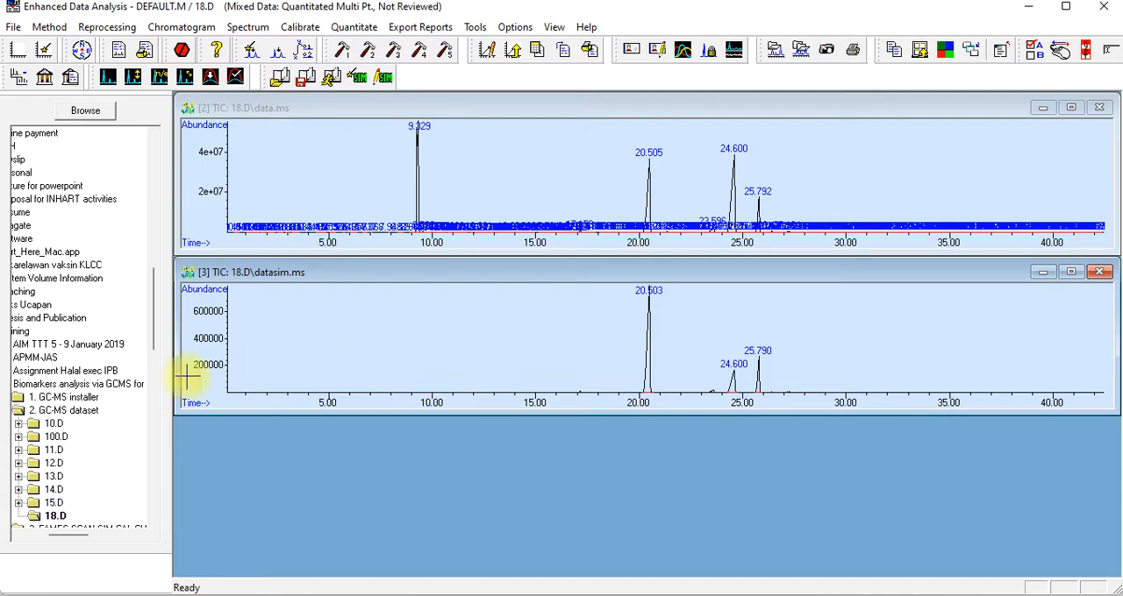
pyautogui.click(43, 50)
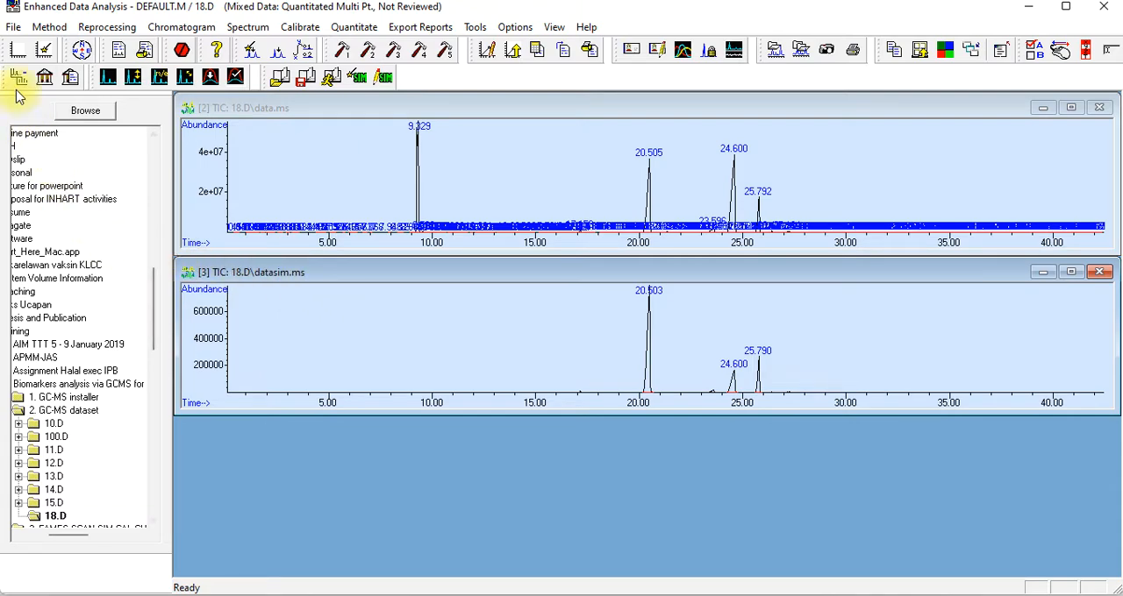
pyautogui.click(13, 27)
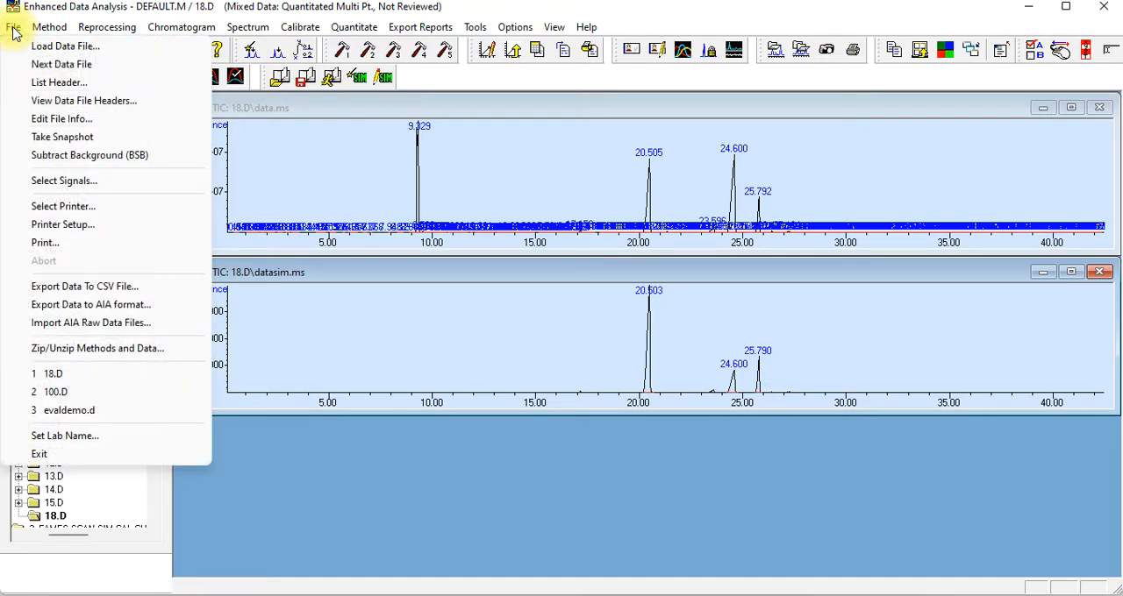
pyautogui.click(67, 183)
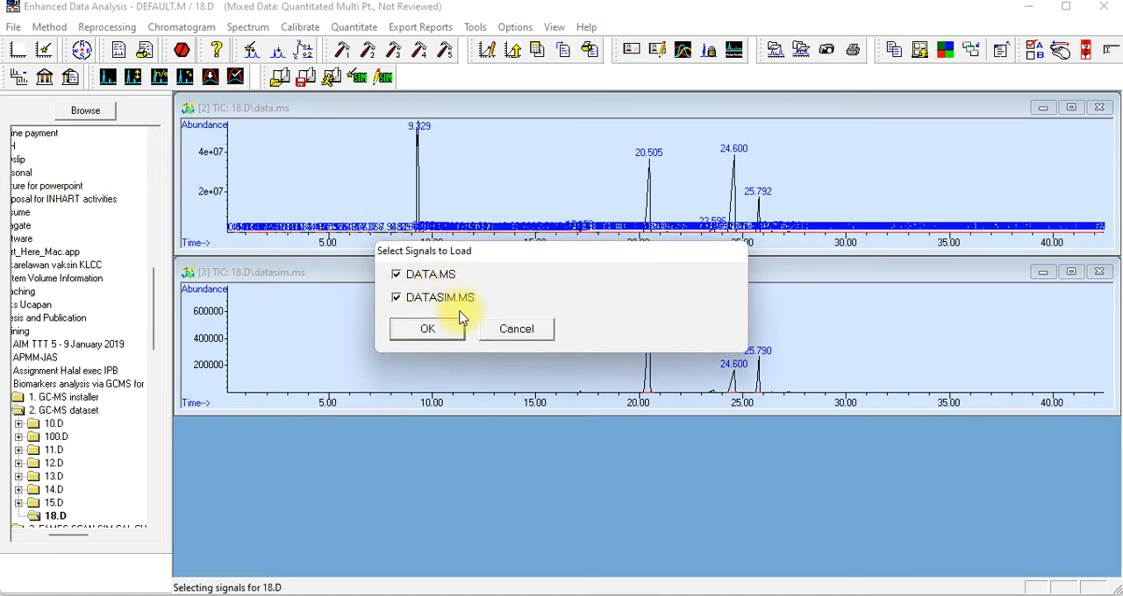
pyautogui.click(395, 300)
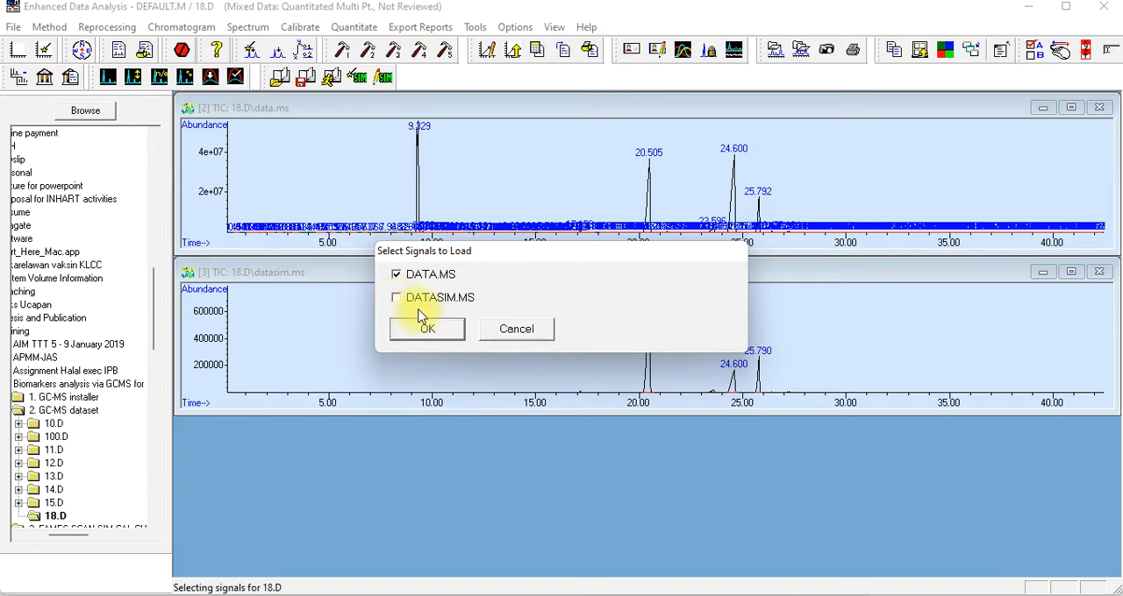
pyautogui.click(427, 331)
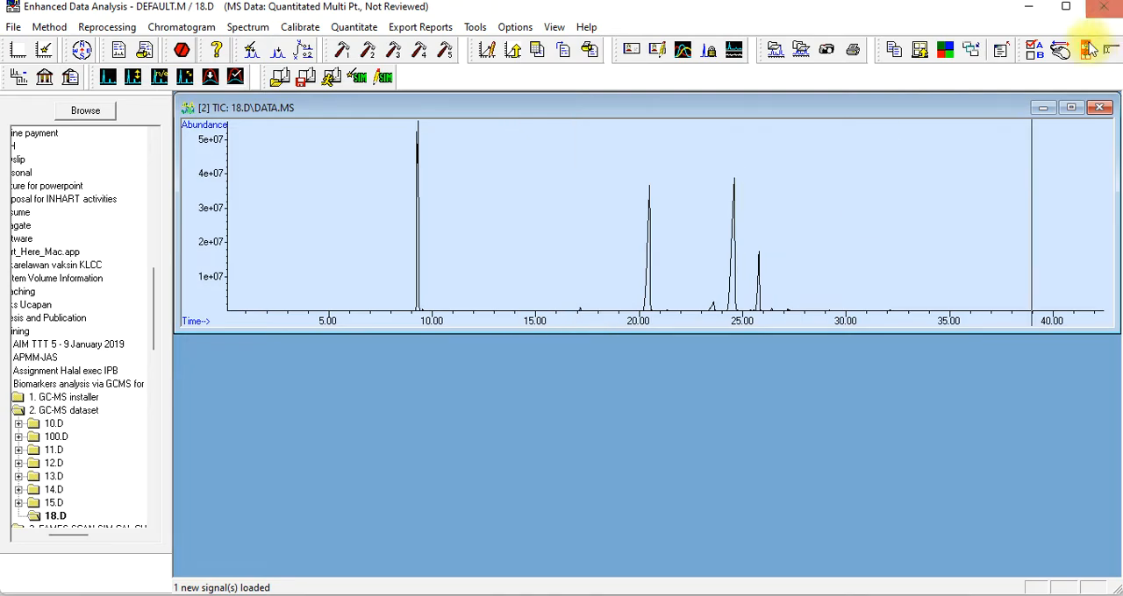
pyautogui.click(1075, 110)
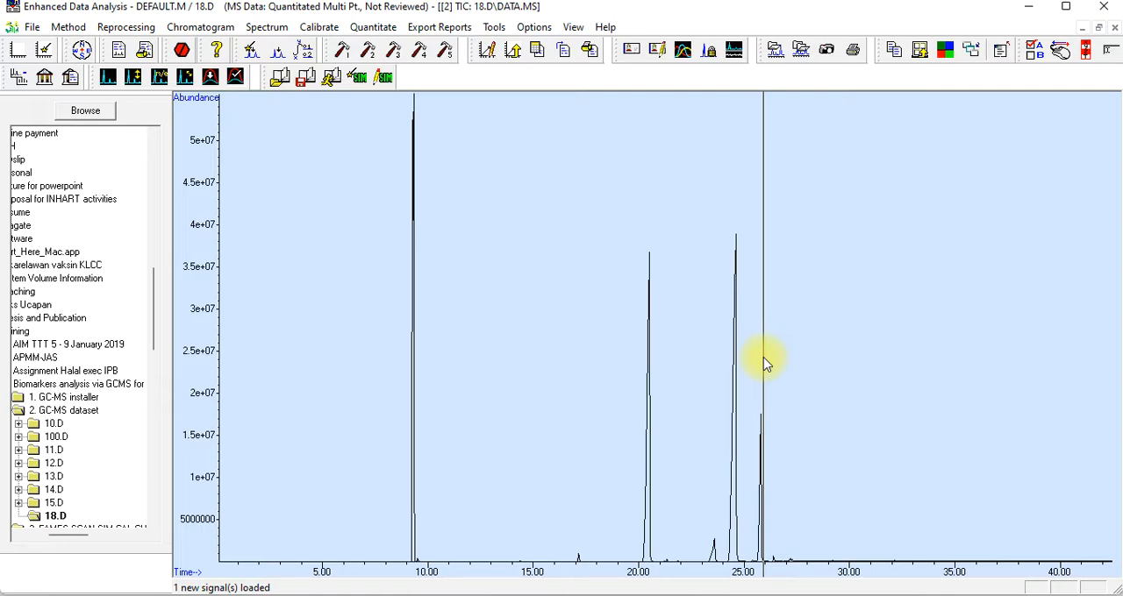
# Change the loaded signal selection of 18.D from DATA.MS to DATASIM.MS only
pyautogui.click(32, 27)
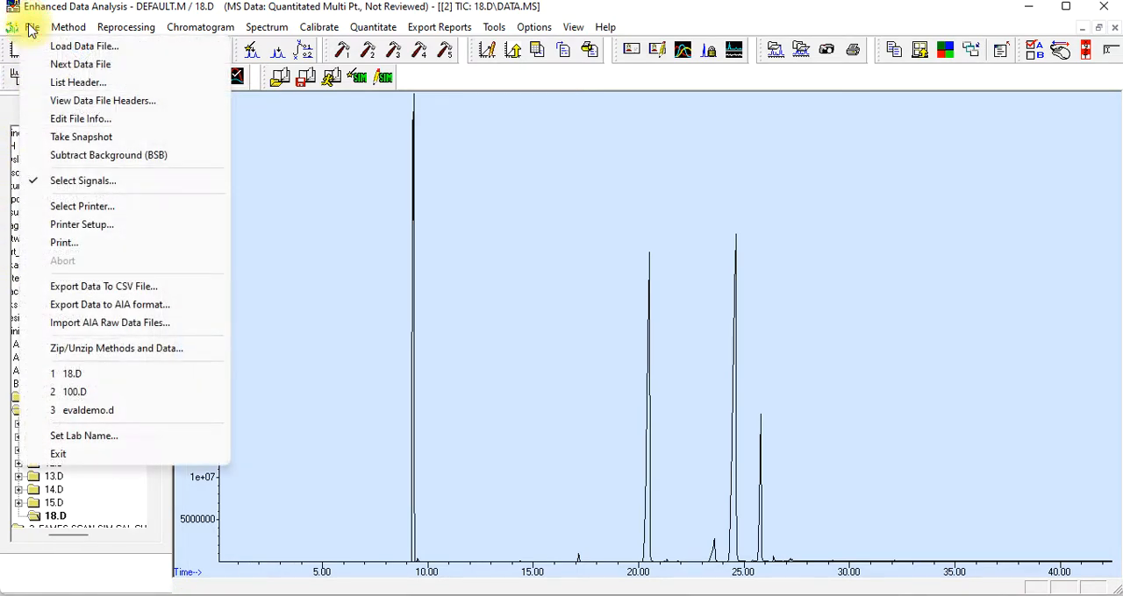
pyautogui.click(74, 181)
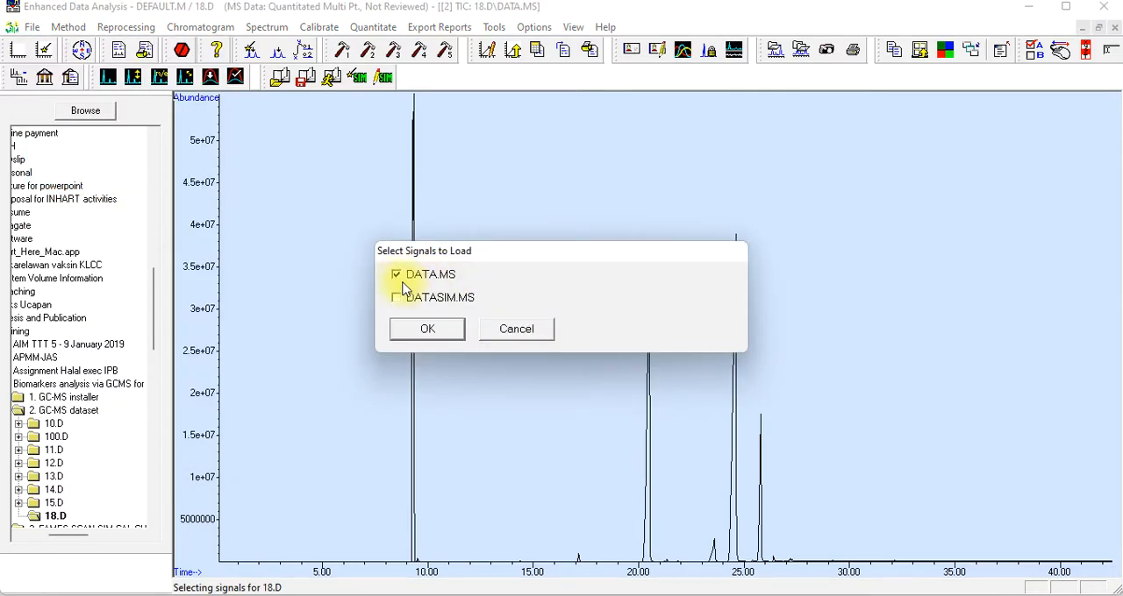
pyautogui.click(399, 277)
pyautogui.click(402, 305)
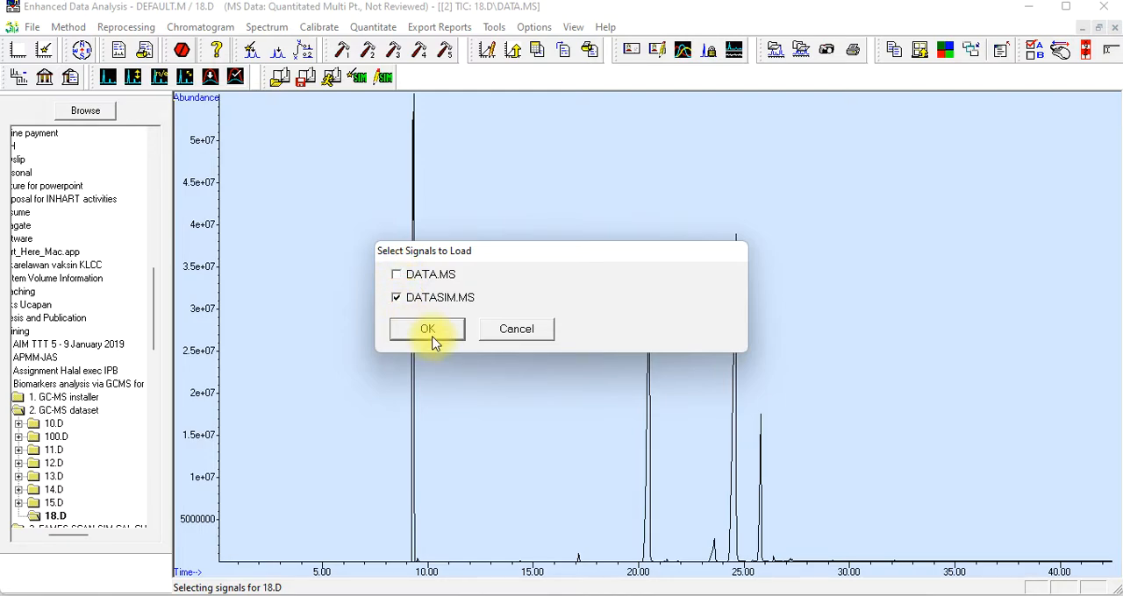
pyautogui.click(430, 333)
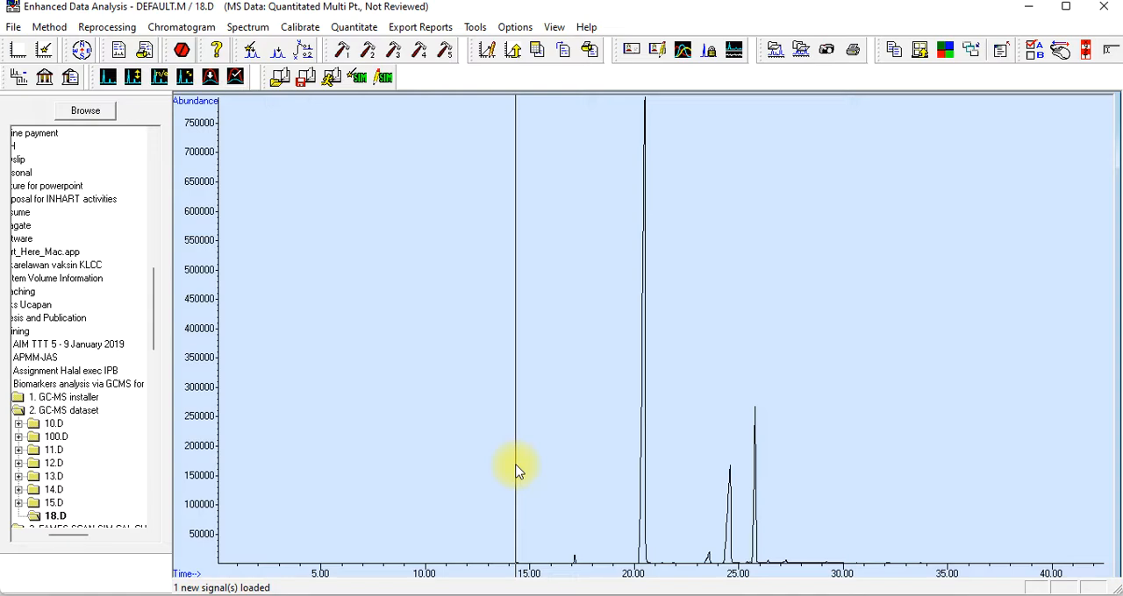
# Load both the DATA.MS and DATASIM.MS signals of 18.D
pyautogui.click(13, 26)
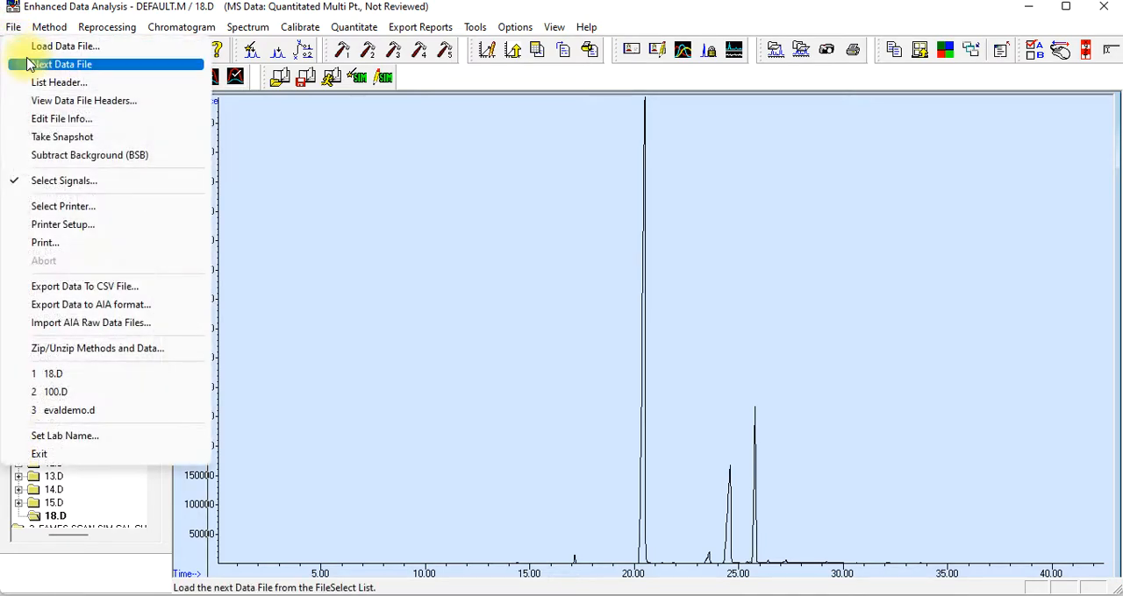
pyautogui.click(356, 293)
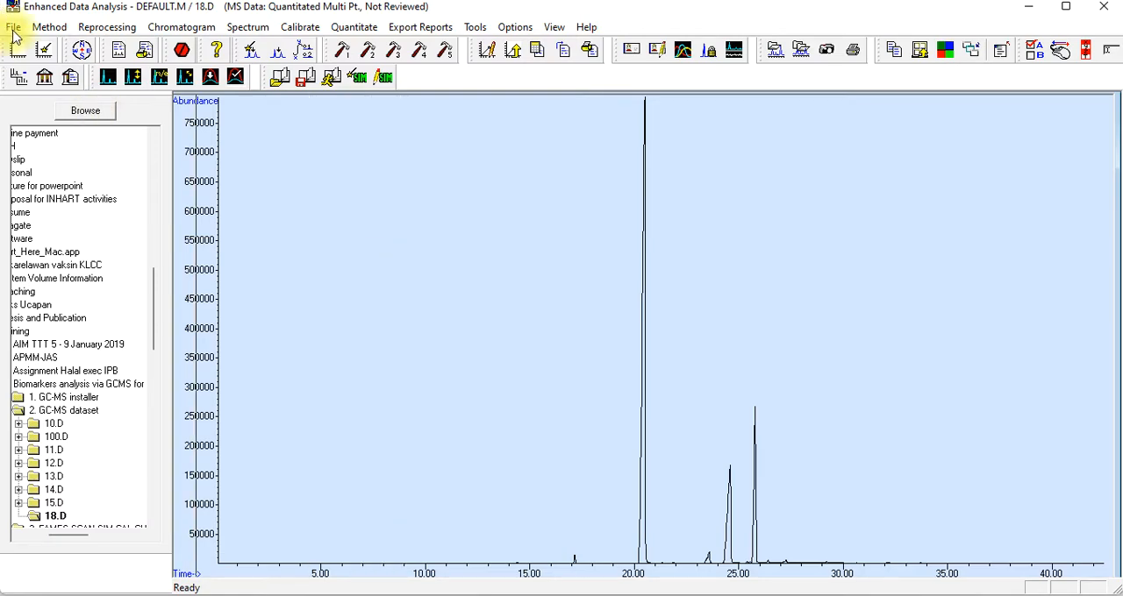
pyautogui.click(13, 28)
pyautogui.click(38, 181)
pyautogui.click(396, 274)
pyautogui.click(427, 330)
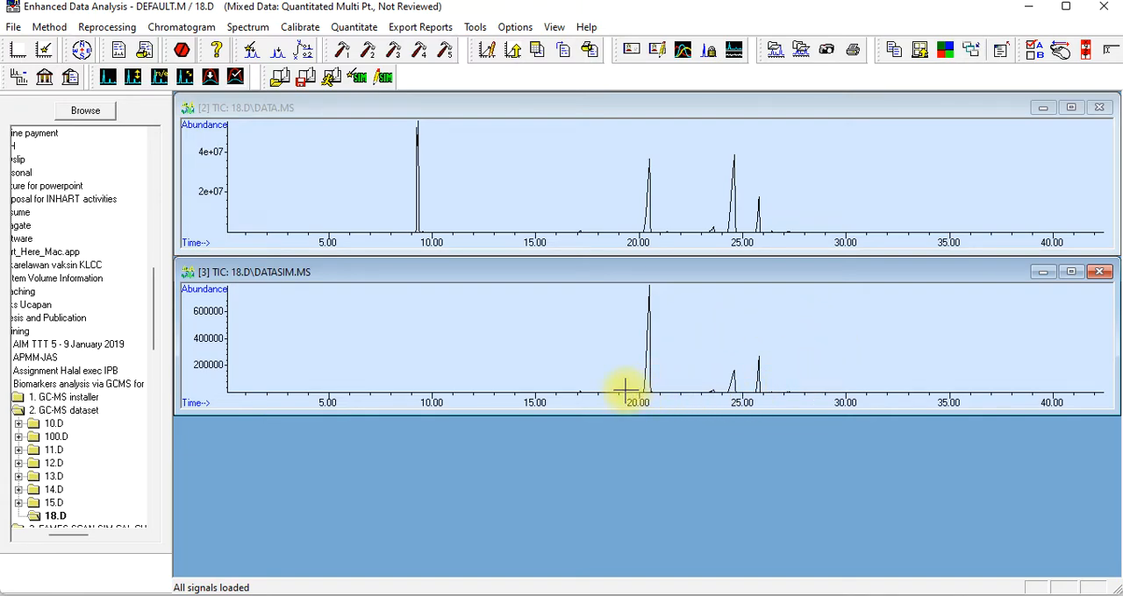
# Zoom the chromatograms to about 8 to 29 minutes and restore their full time range
pyautogui.moveTo(396, 301); pyautogui.dragTo(827, 408)
pyautogui.moveTo(436, 366); pyautogui.dragTo(1039, 409)
pyautogui.doubleClick(765, 326)
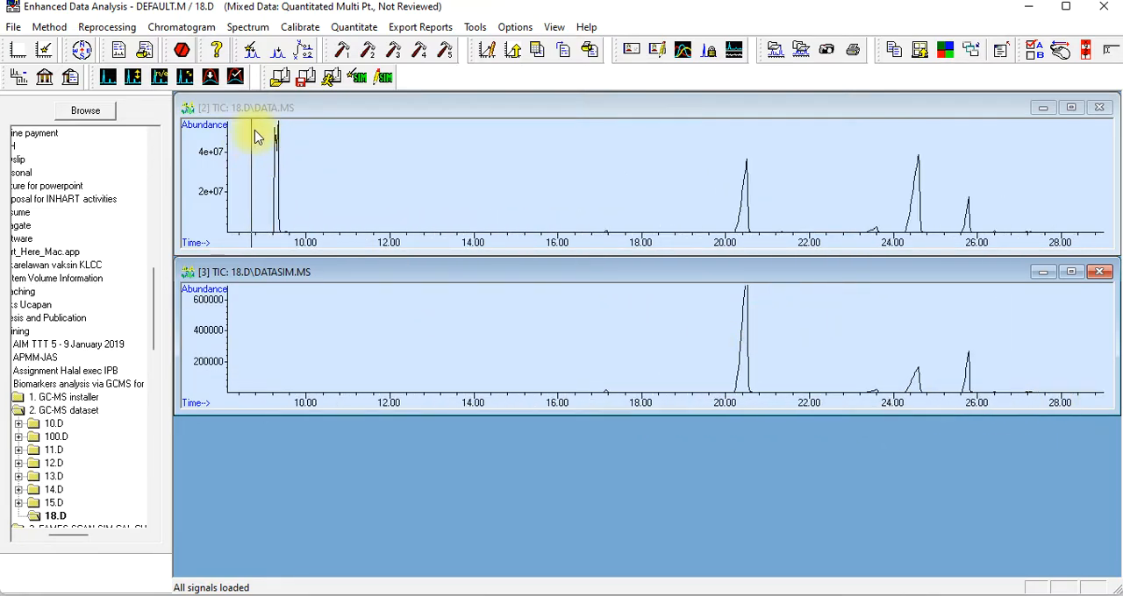
pyautogui.doubleClick(316, 188)
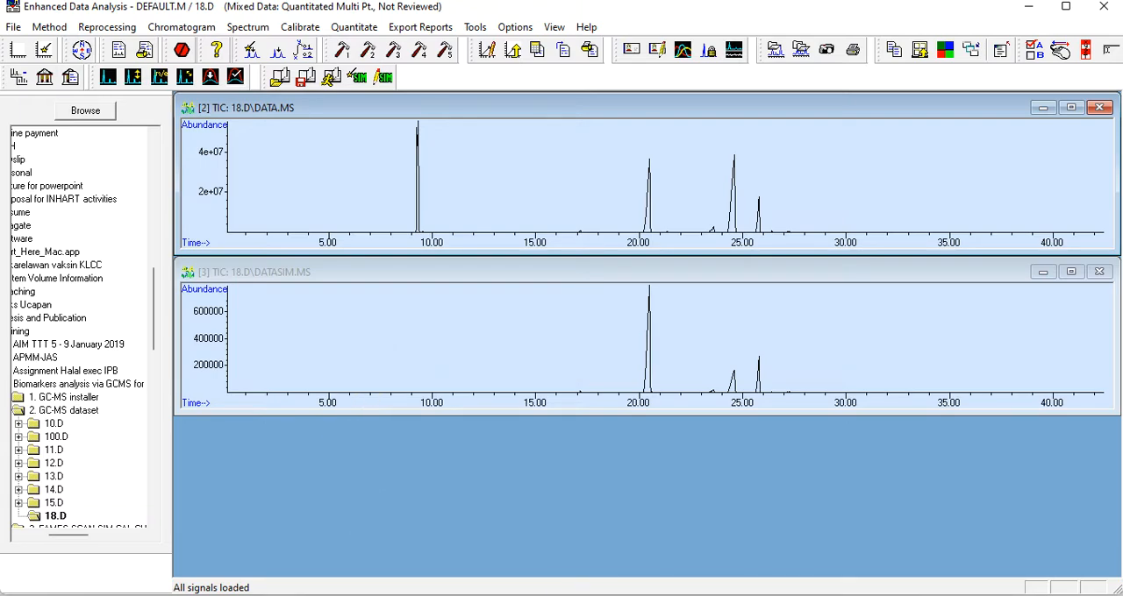
# Switch to the presentation and open slide 35 on setting up a calibration curve via Enhanced ChemStation
pyautogui.click(589, 595)
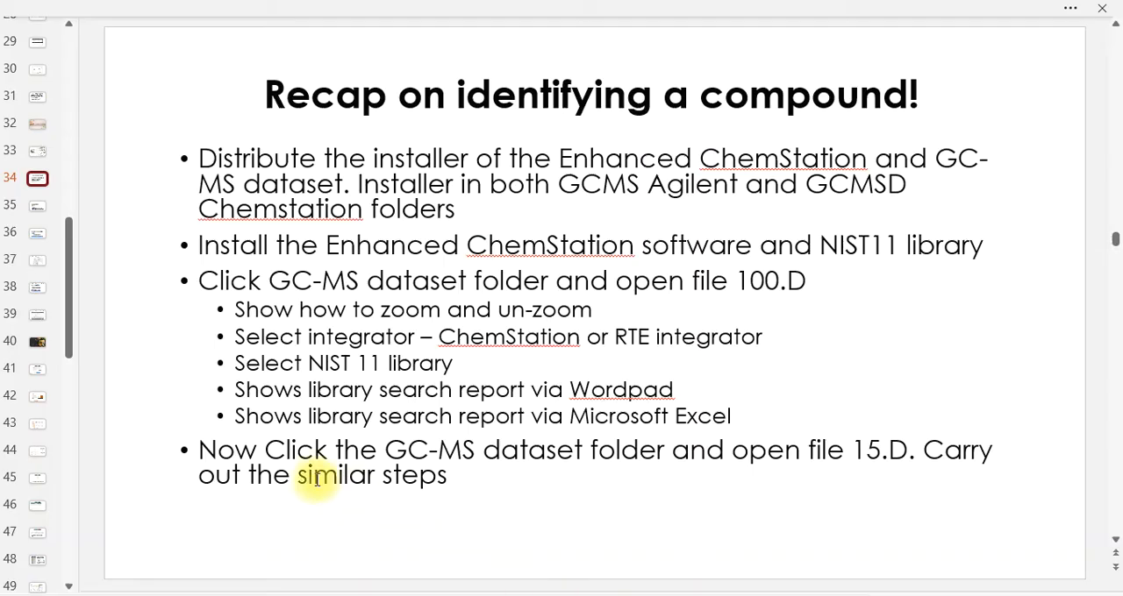
pyautogui.click(37, 209)
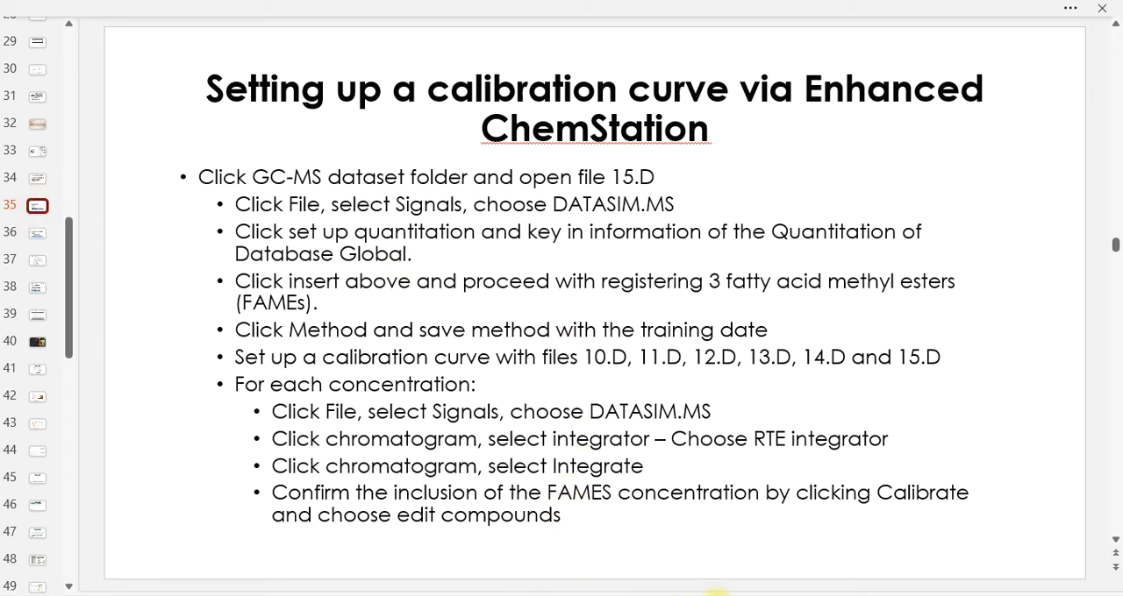
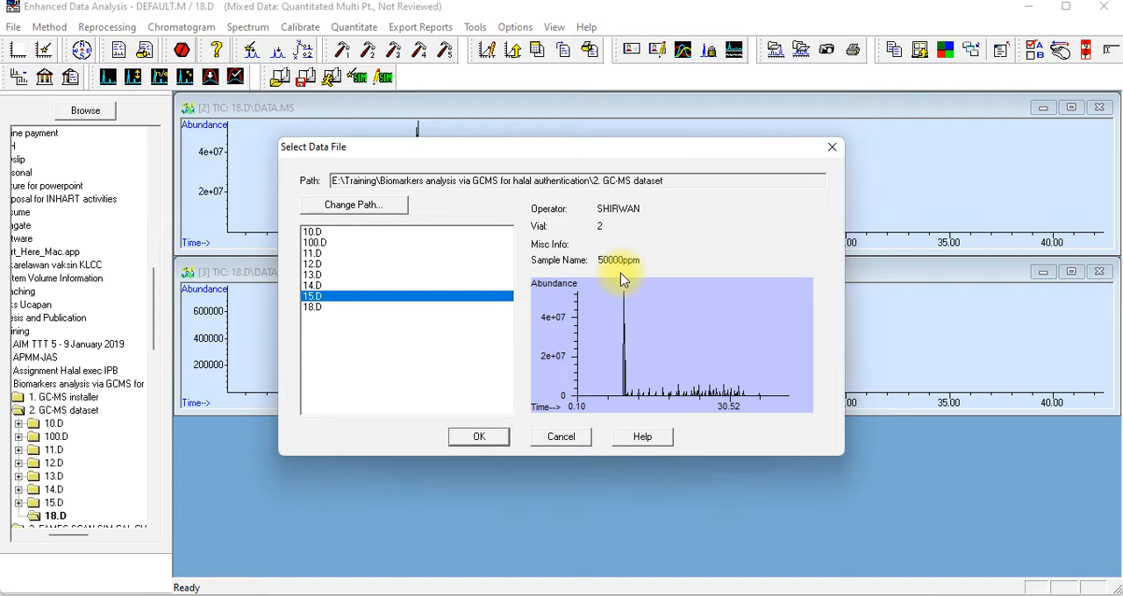
# Load data file 15.D with the first listed FAMES SCAN CAL CURVE 31032016 CHEM quantitation results file
pyautogui.click(471, 443)
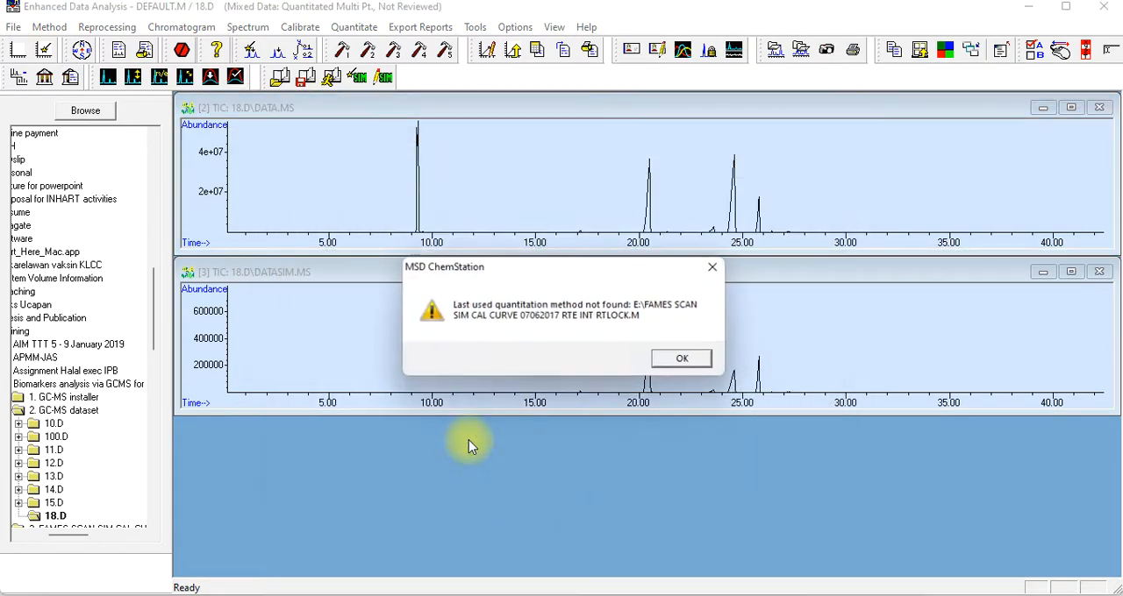
pyautogui.click(684, 361)
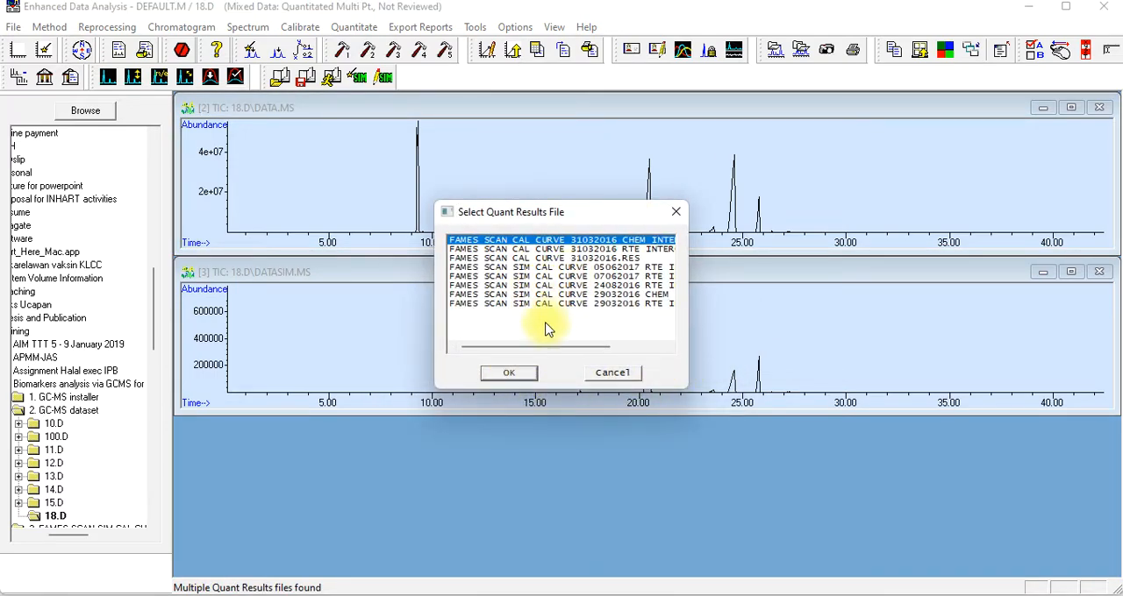
pyautogui.click(508, 382)
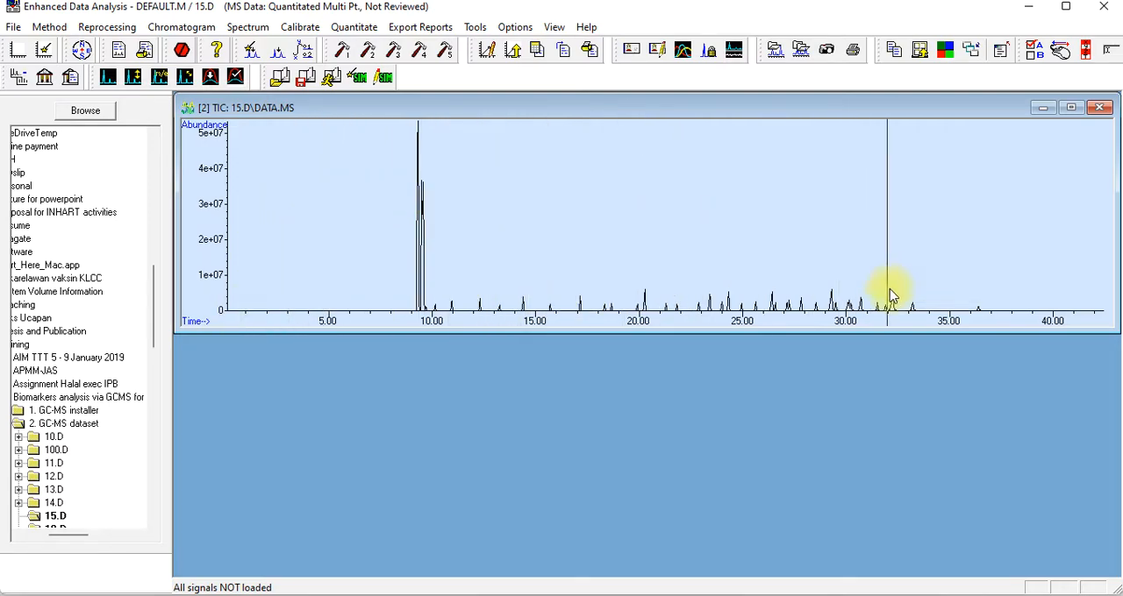
# Change the loaded signal selection of 15.D from DATA.MS to DATASIM.MS only and maximize its chromatogram window
pyautogui.click(13, 29)
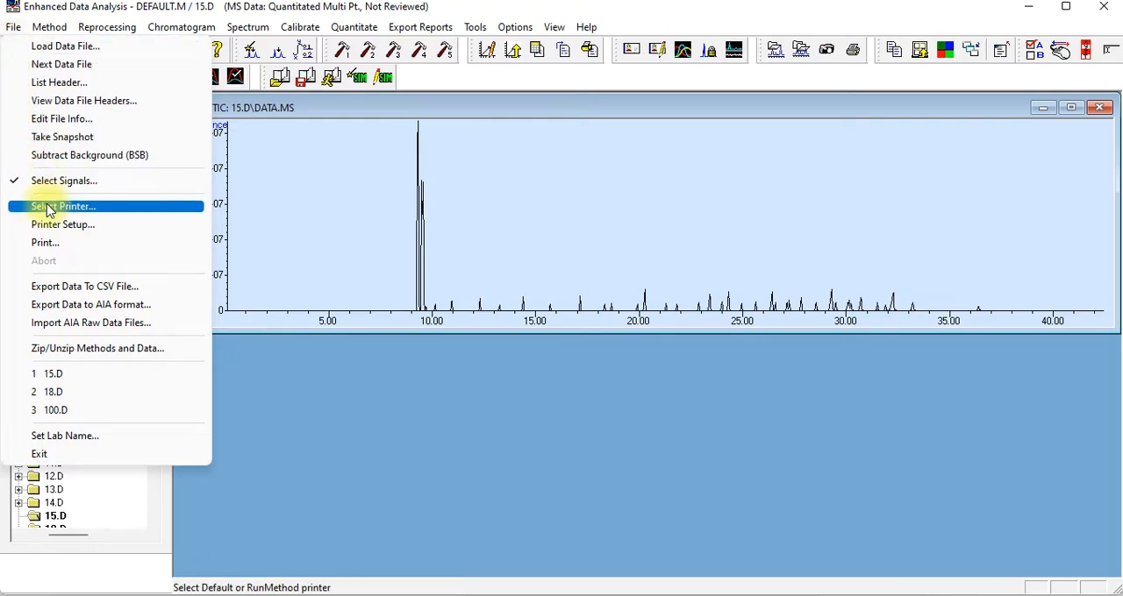
pyautogui.moveTo(44, 32)
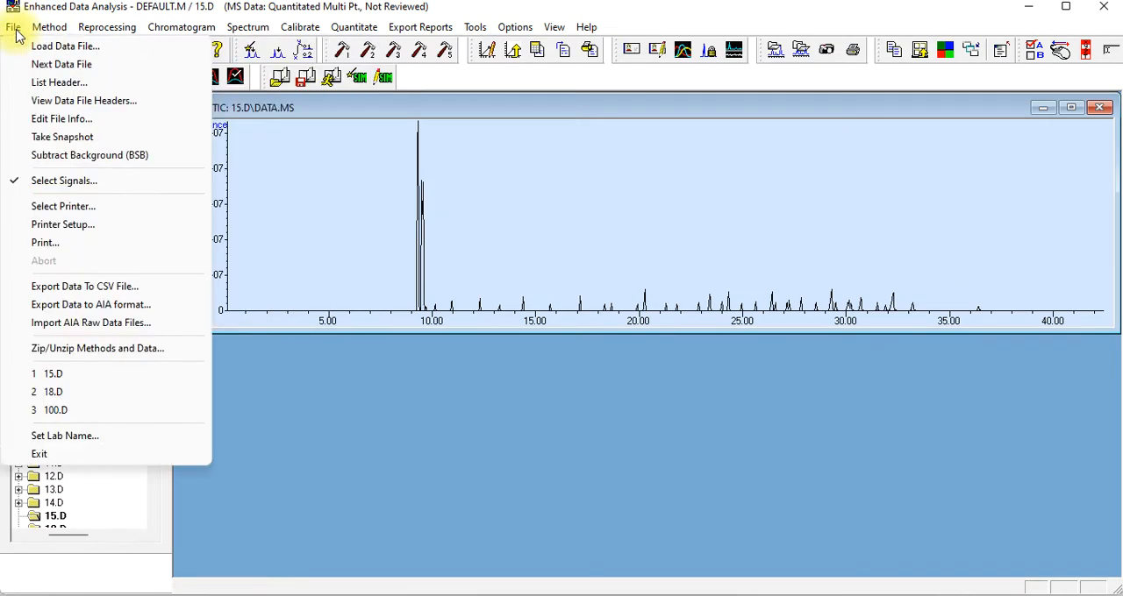
pyautogui.click(38, 181)
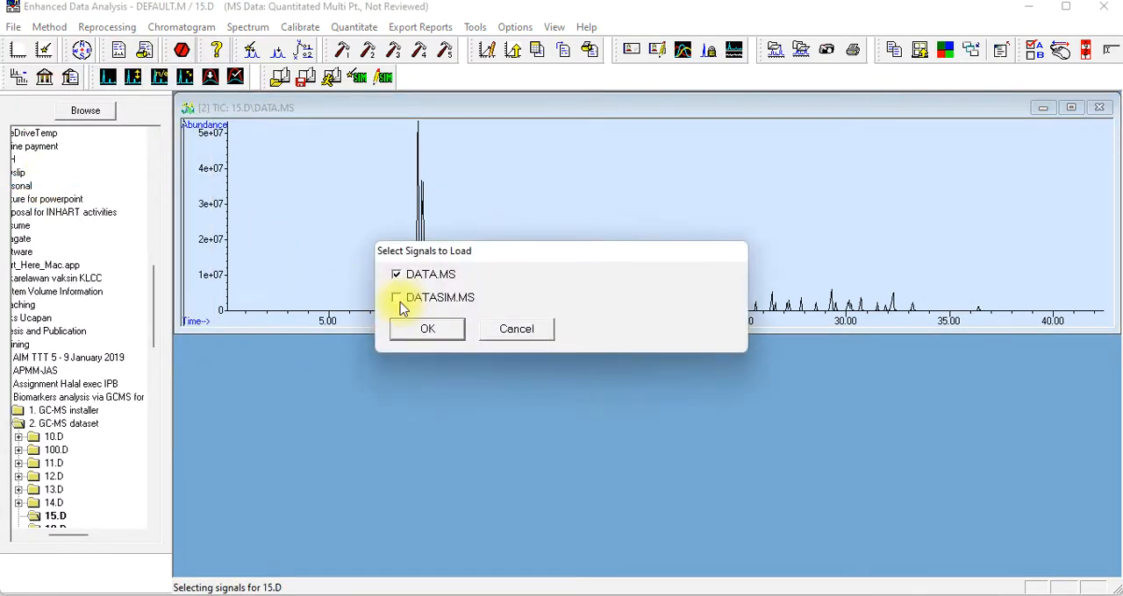
pyautogui.click(396, 275)
pyautogui.click(396, 297)
pyautogui.click(435, 330)
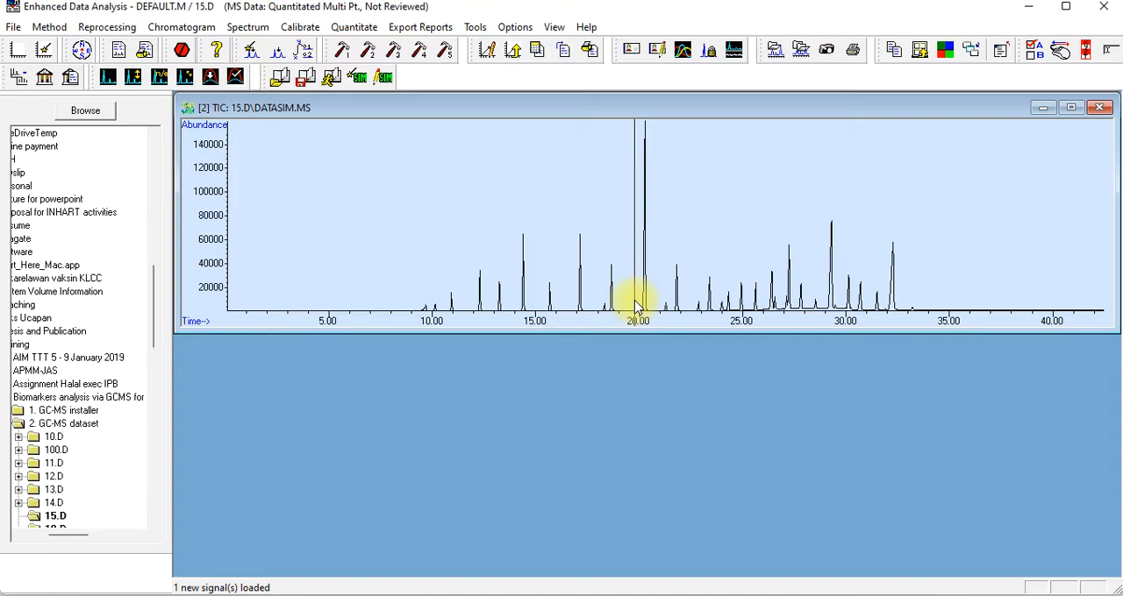
pyautogui.click(1071, 107)
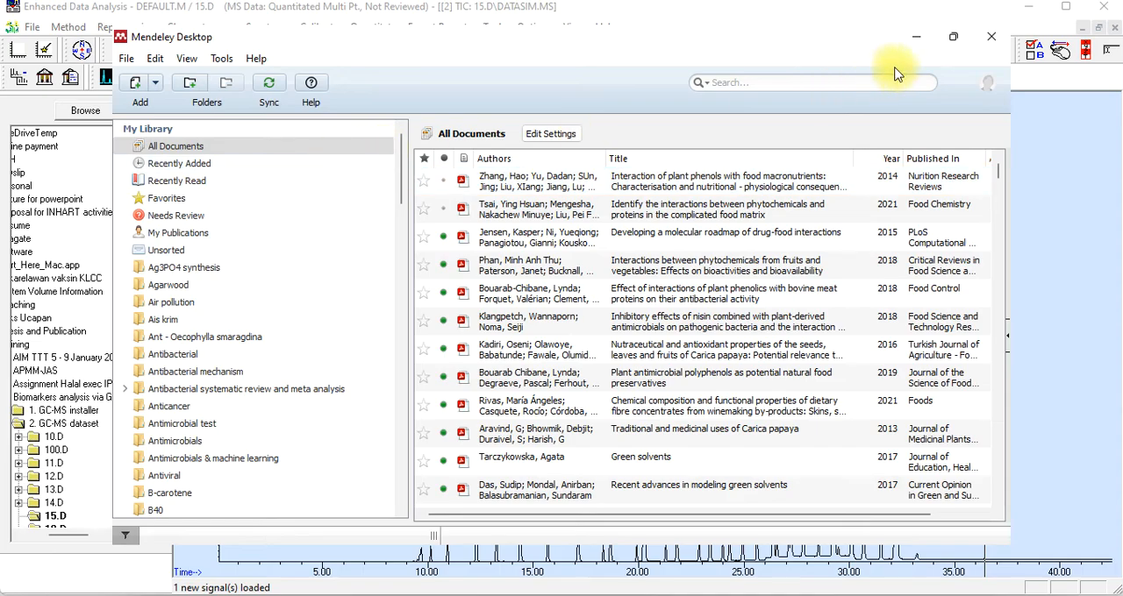
# In Mendeley's My Publications, open the 2022 chemometrics-based sonication paper and examine Table 3 on the FAME analytical curves
pyautogui.click(954, 38)
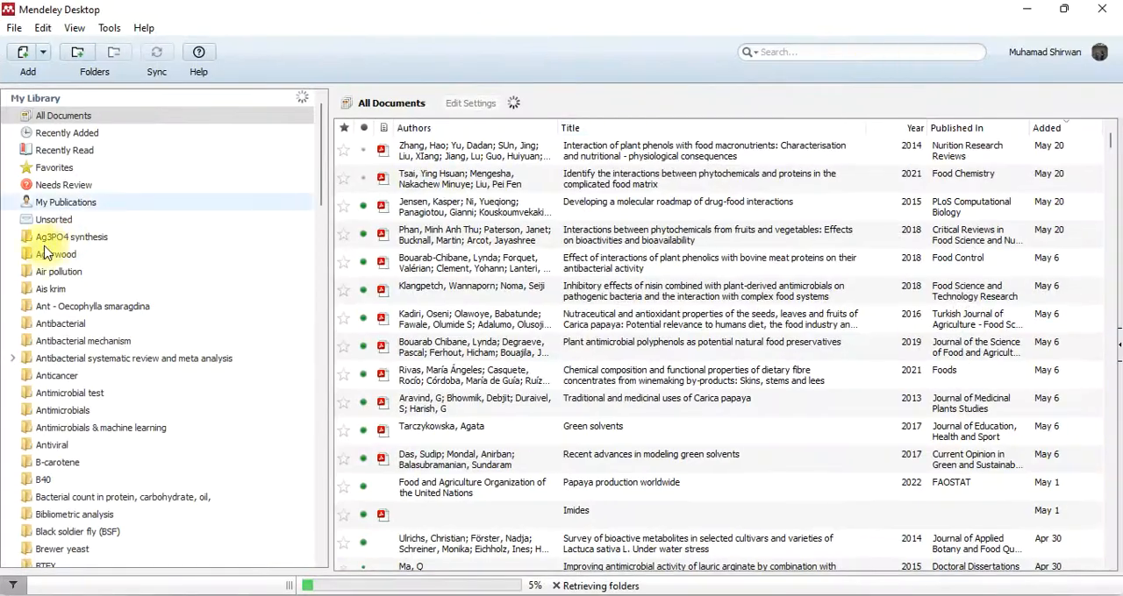
pyautogui.click(83, 204)
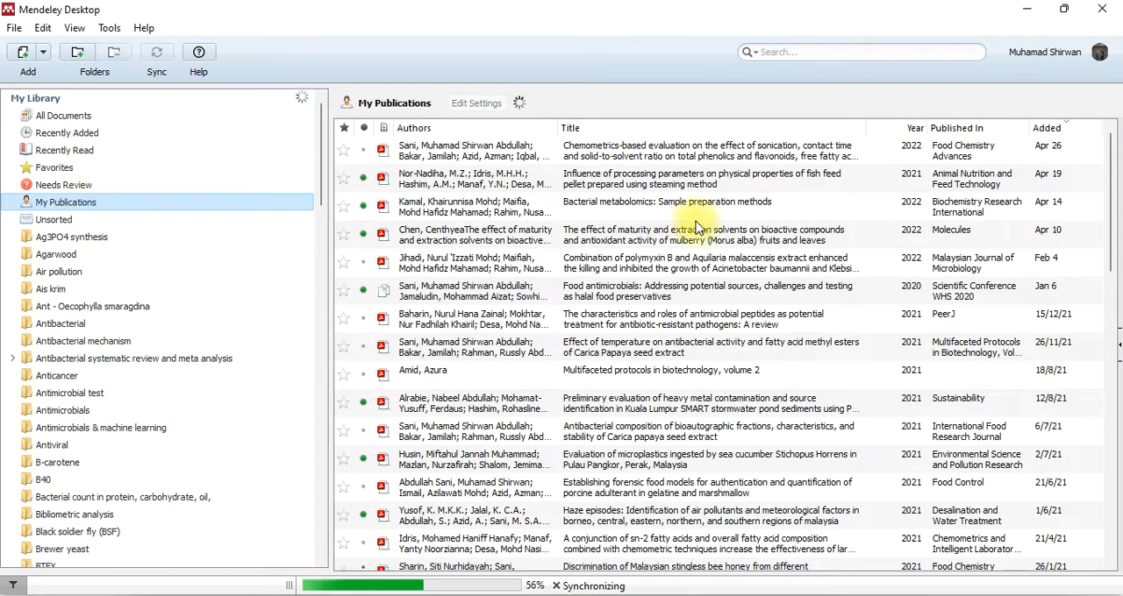
pyautogui.doubleClick(677, 158)
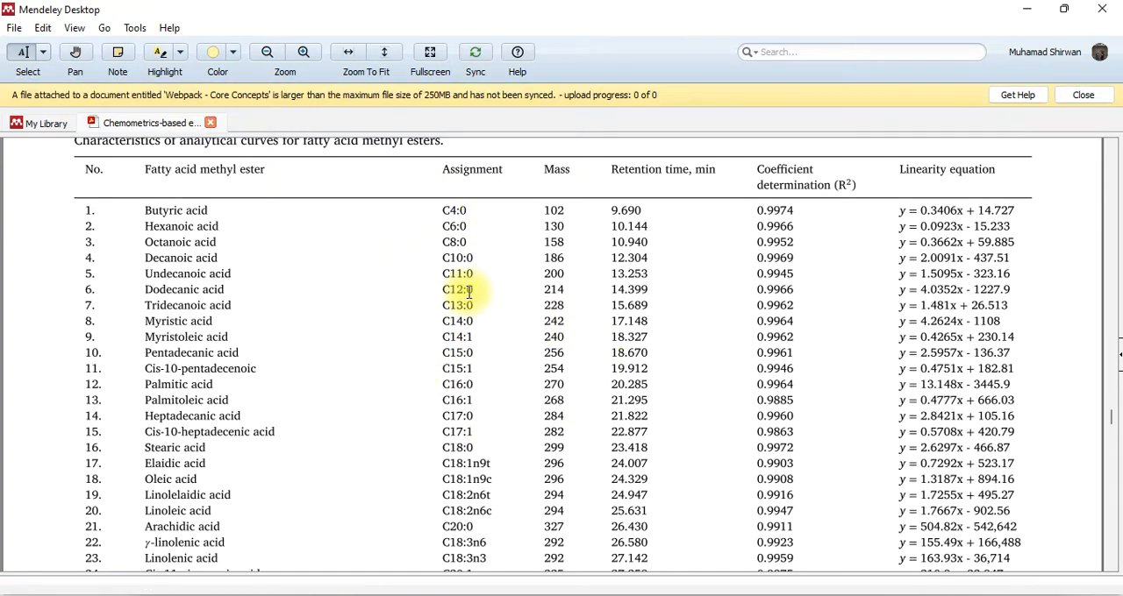
pyautogui.scroll(-5, 255, 290)
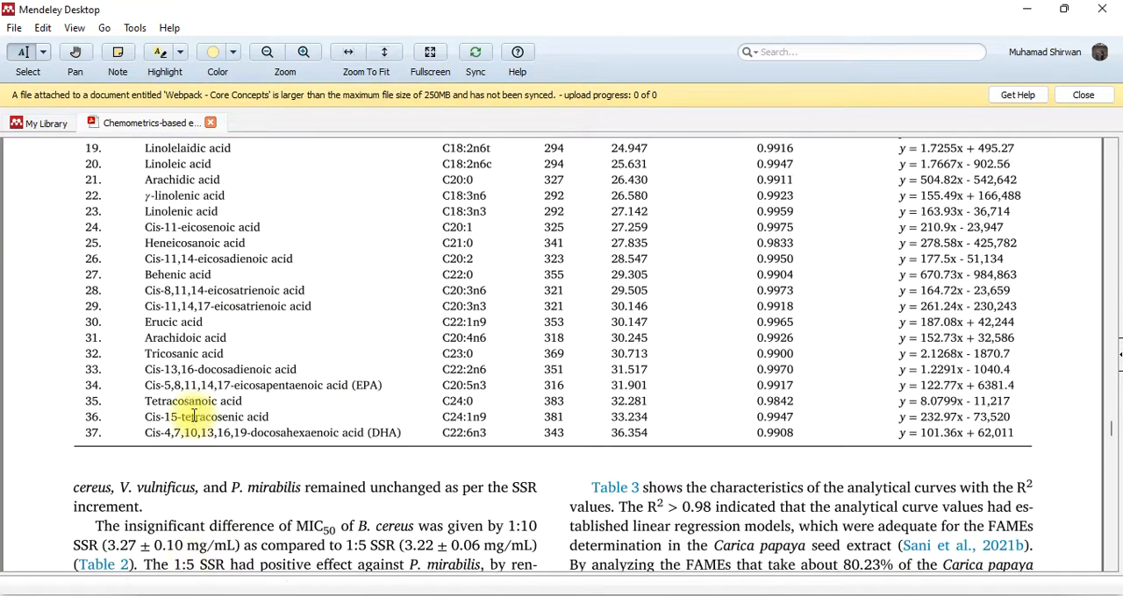
pyautogui.scroll(3, 187, 482)
pyautogui.scroll(4, 225, 438)
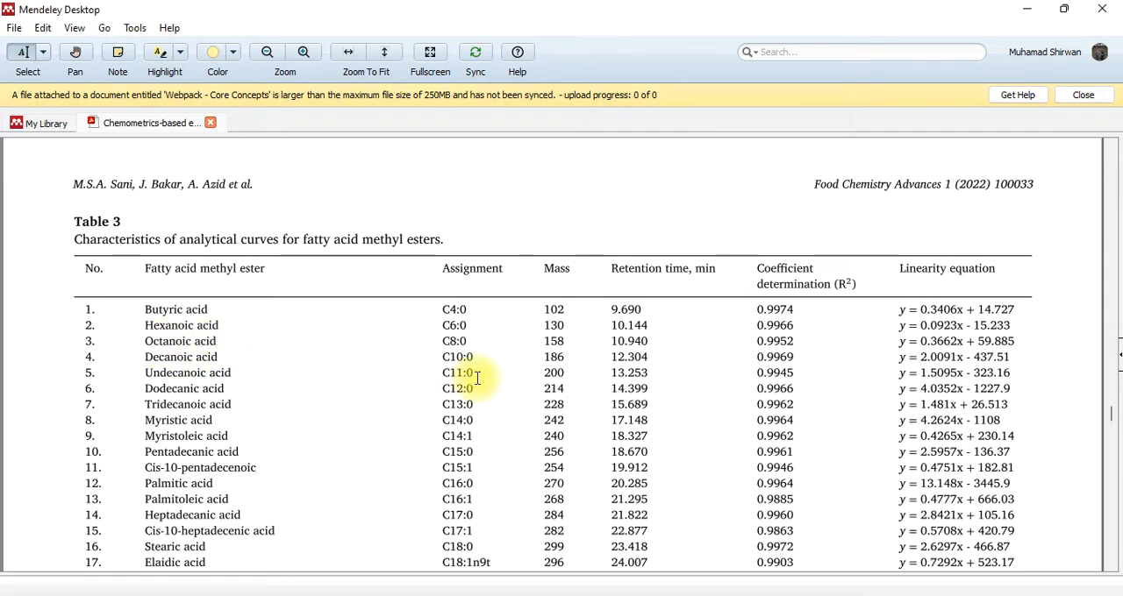
# Switch to Enhanced Data Analysis and zoom the 15.D SIM chromatogram to about 7.5 to 14.5 minutes
pyautogui.click(665, 595)
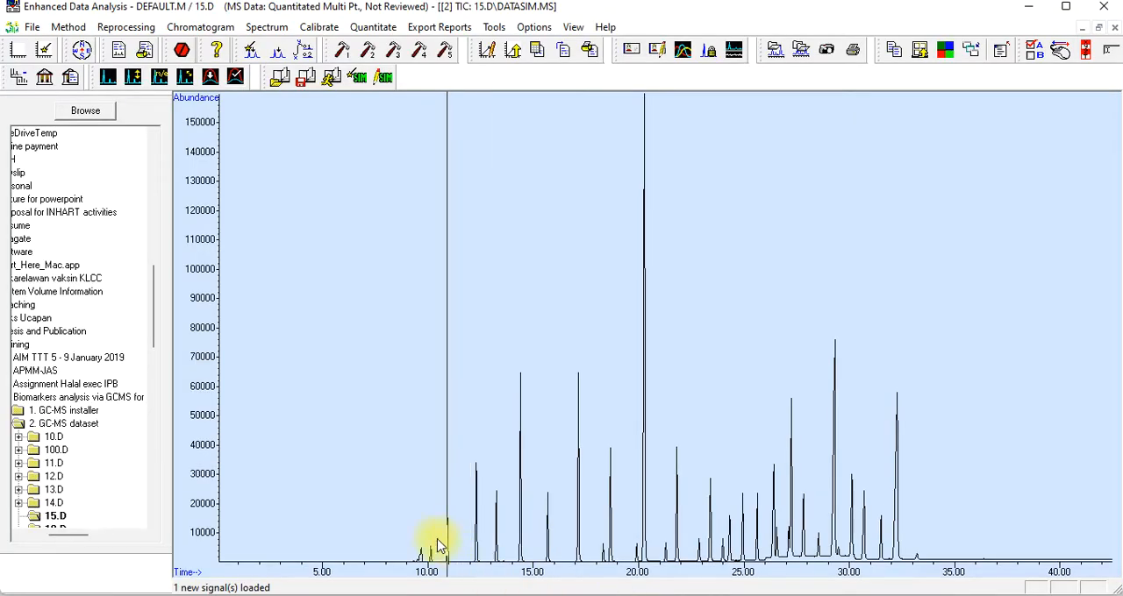
pyautogui.moveTo(372, 510); pyautogui.dragTo(528, 580)
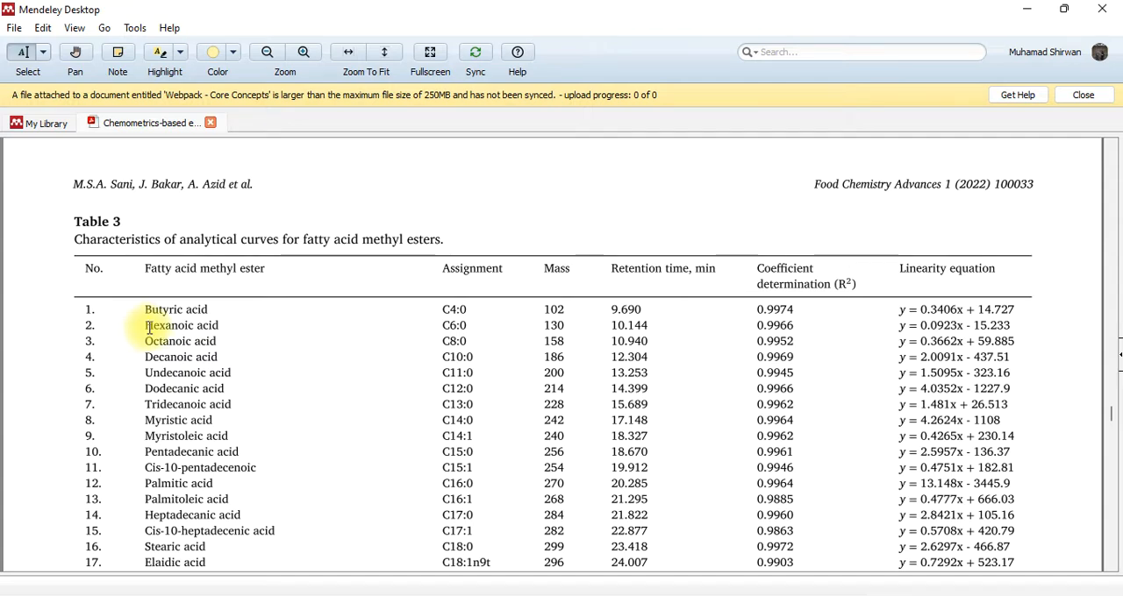
# Switch to Mendeley and capture the hexanoic, octanoic and decanoic acid rows of Table 3, from name through retention time, with Snipping Tool
pyautogui.moveTo(145, 326); pyautogui.dragTo(220, 357)
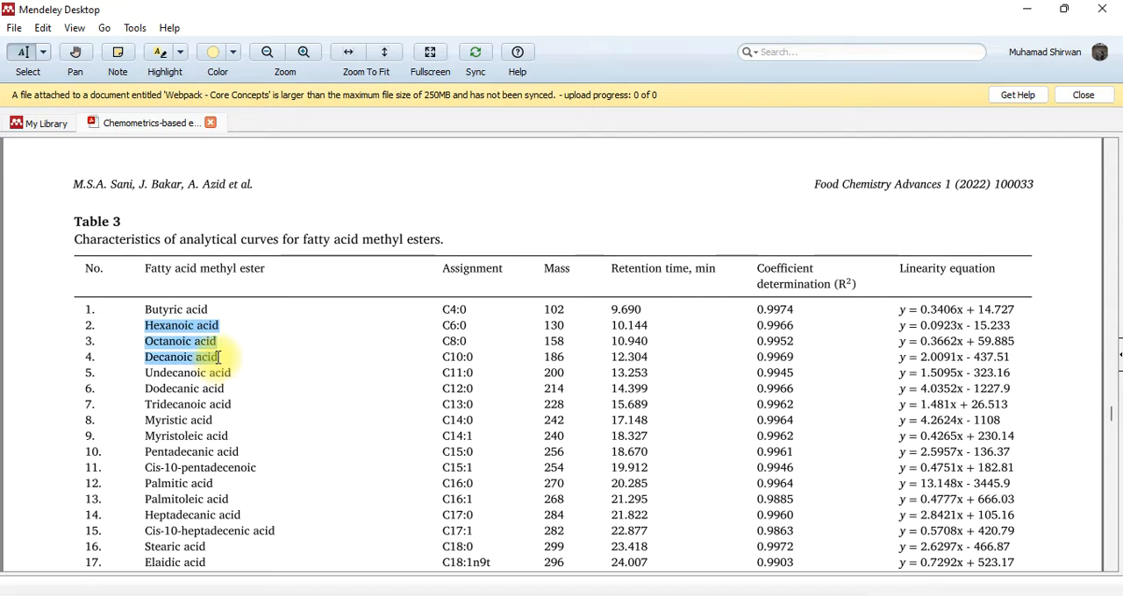
pyautogui.moveTo(219, 357); pyautogui.dragTo(219, 357)
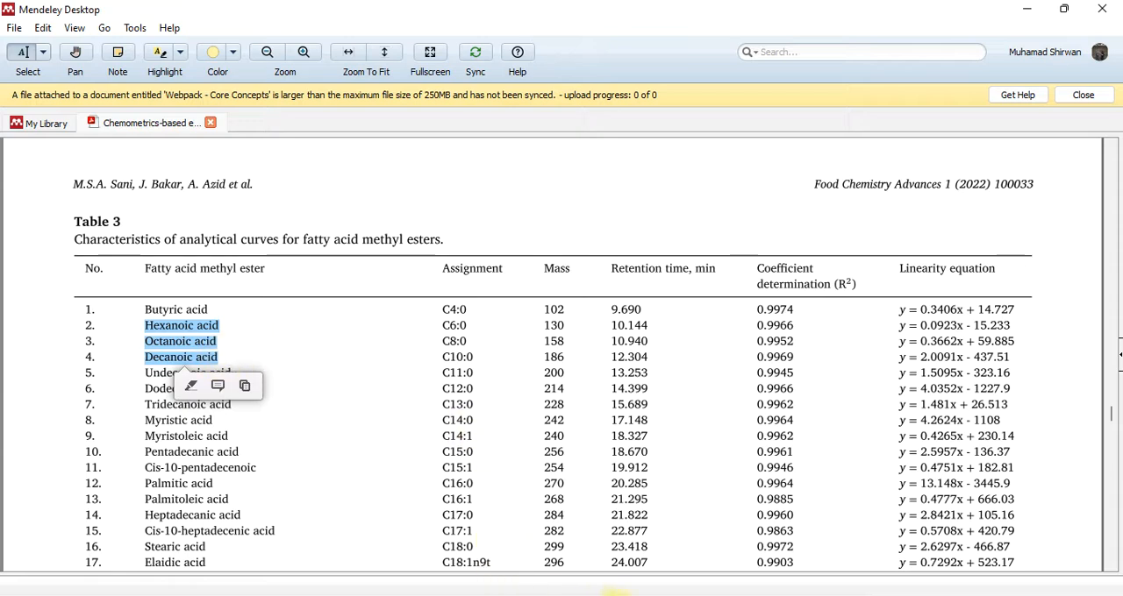
pyautogui.click(542, 595)
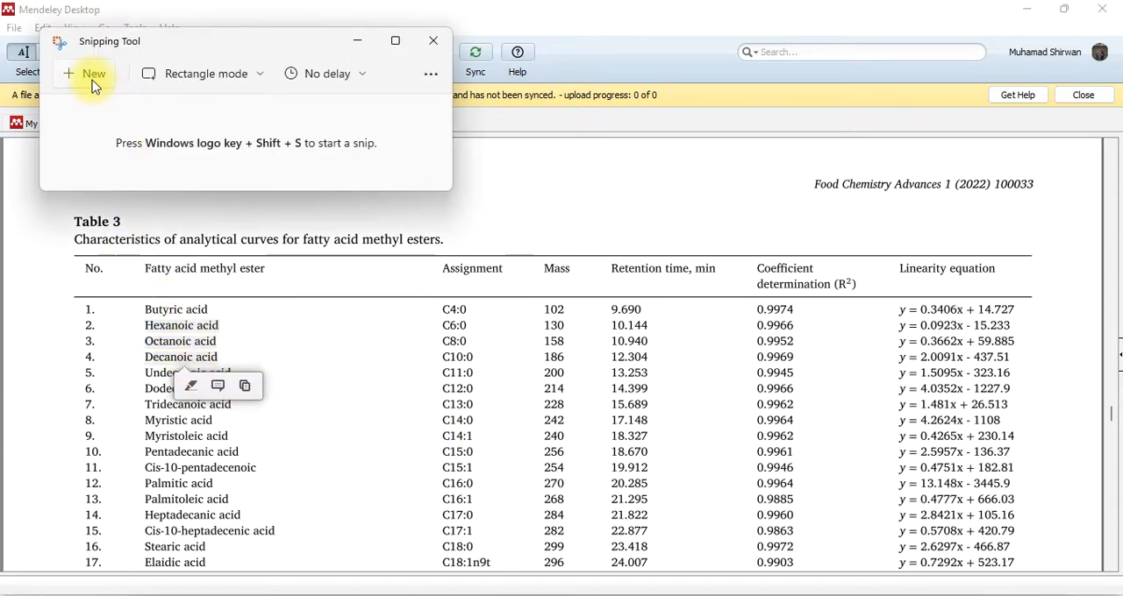
pyautogui.click(92, 77)
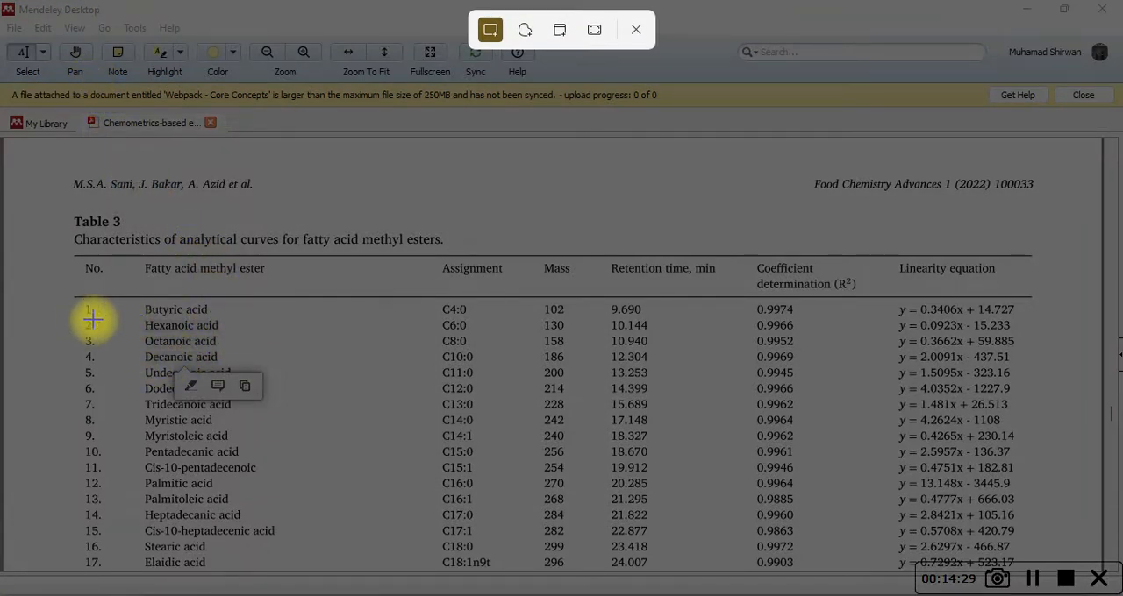
pyautogui.moveTo(144, 319); pyautogui.dragTo(654, 361)
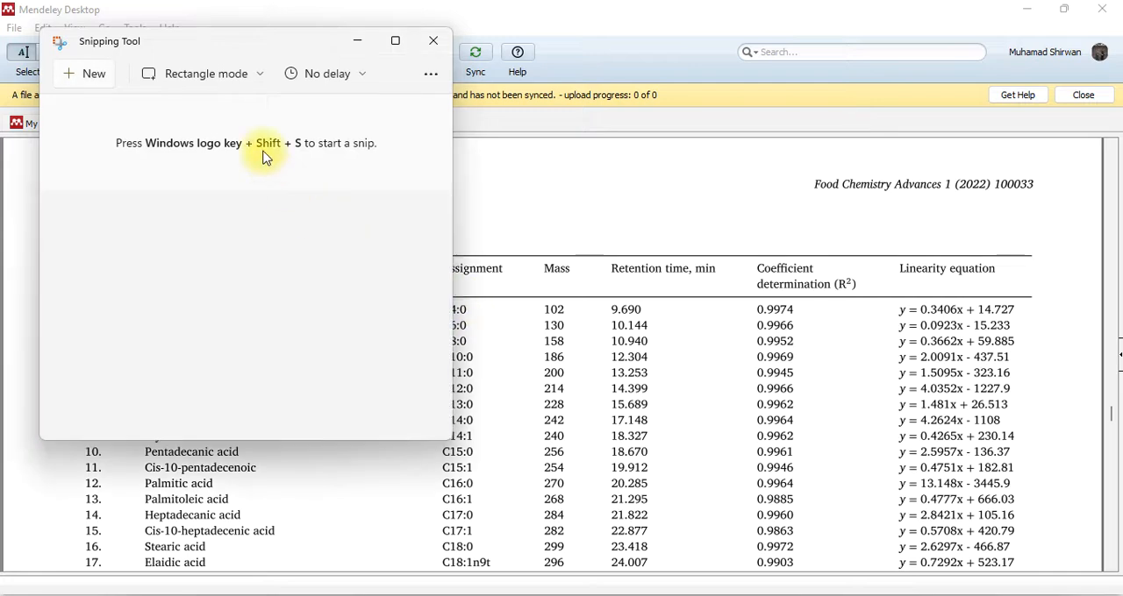
pyautogui.click(388, 78)
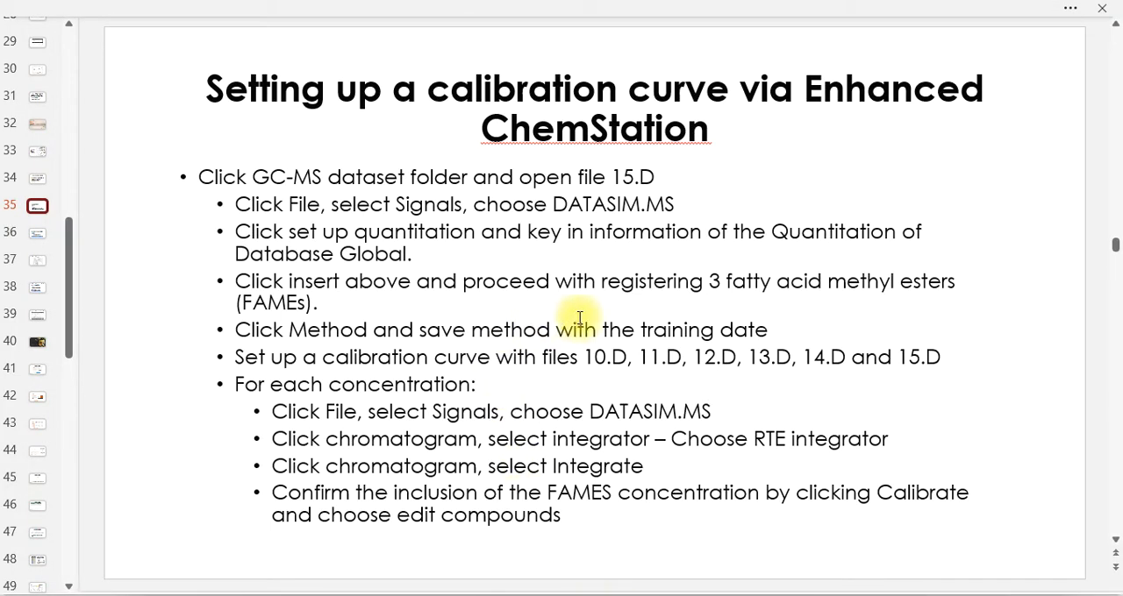
# Paste the captured FAME rows onto slide 35 of the presentation, move them to the slide's upper right and shrink them
pyautogui.click(593, 521)
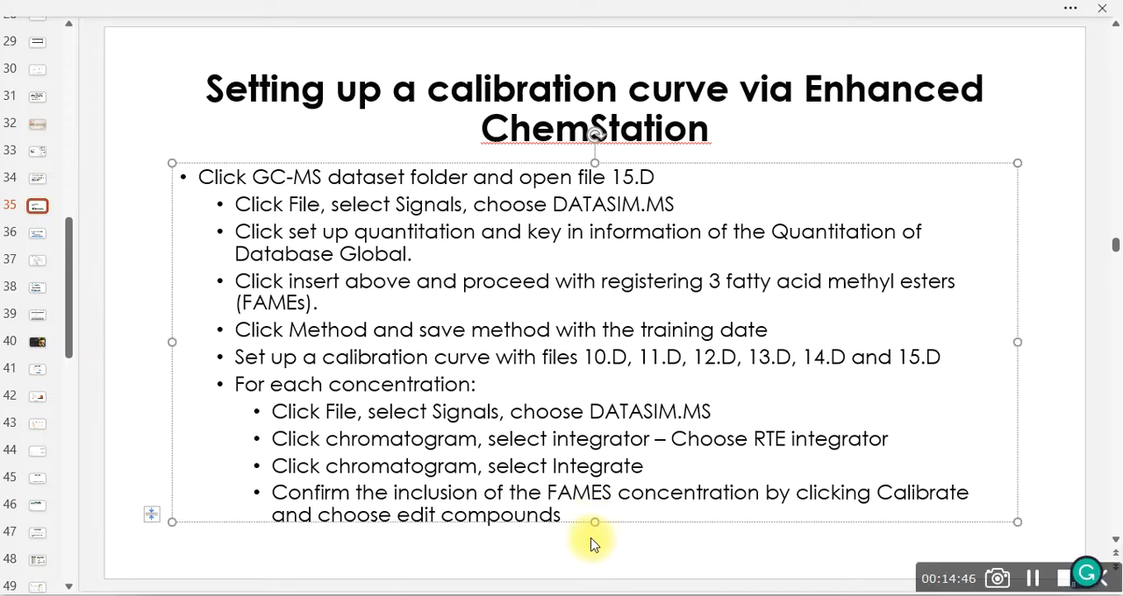
pyautogui.click(591, 540)
pyautogui.hotkey('ctrl', 'v')
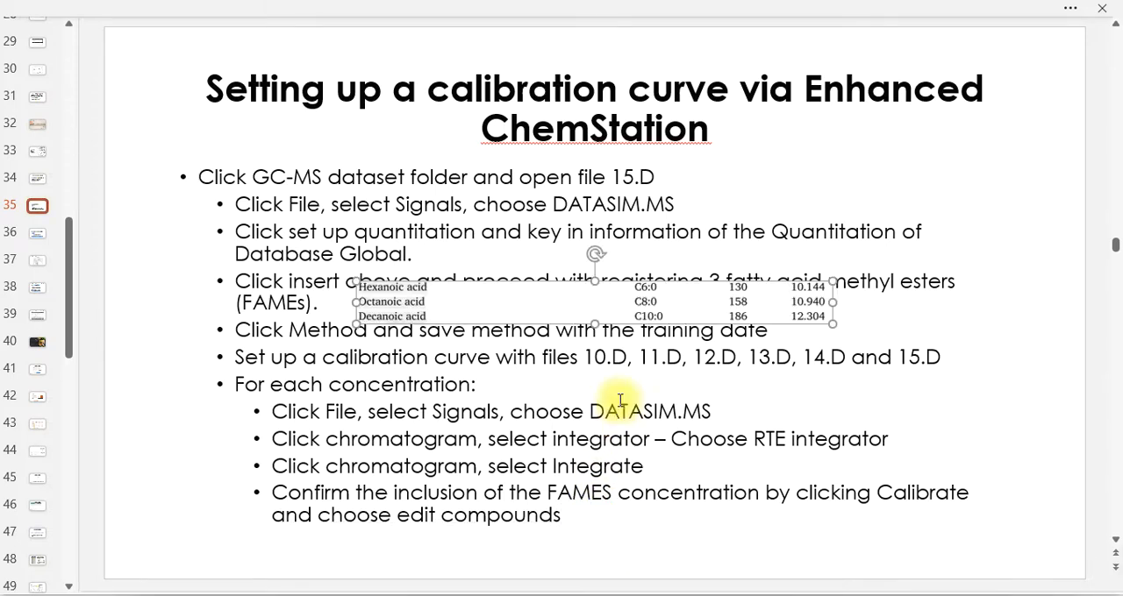
pyautogui.moveTo(533, 296); pyautogui.dragTo(850, 146)
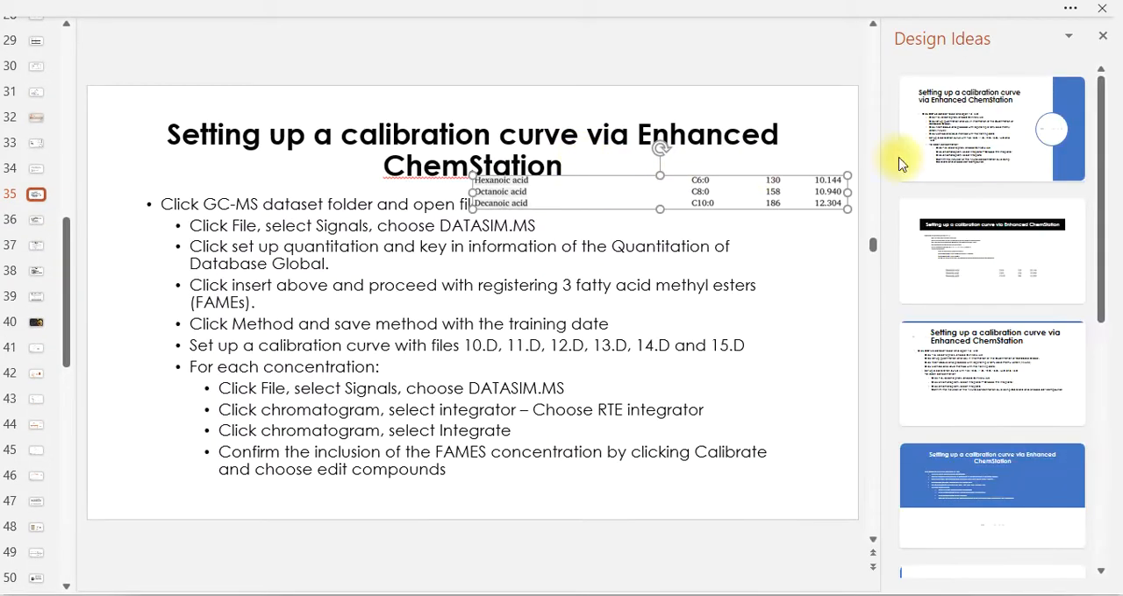
pyautogui.click(1102, 36)
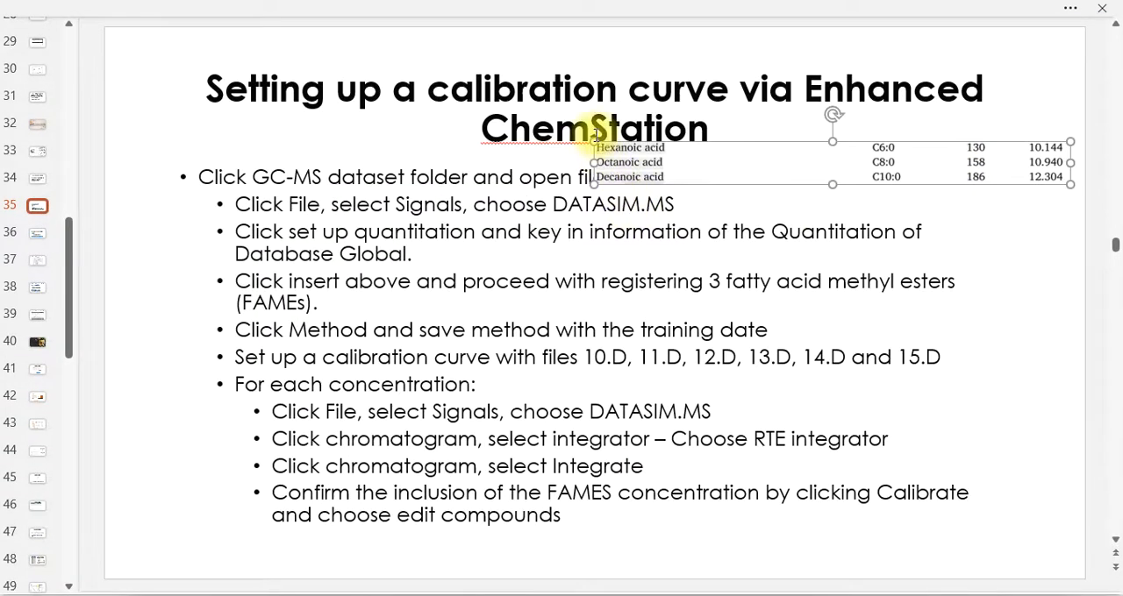
pyautogui.moveTo(594, 142); pyautogui.dragTo(683, 183)
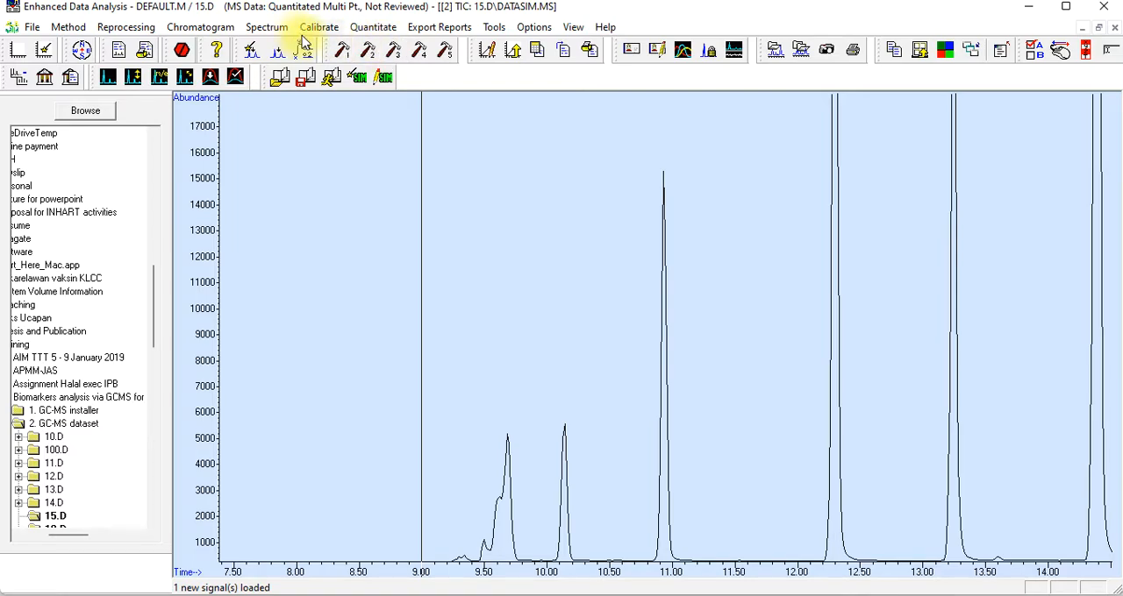
# In Enhanced Data Analysis, start Set Up Quantitation for 15.D and title the calibration "Calibration curve 3 FAMEs 25052022"
pyautogui.click(369, 28)
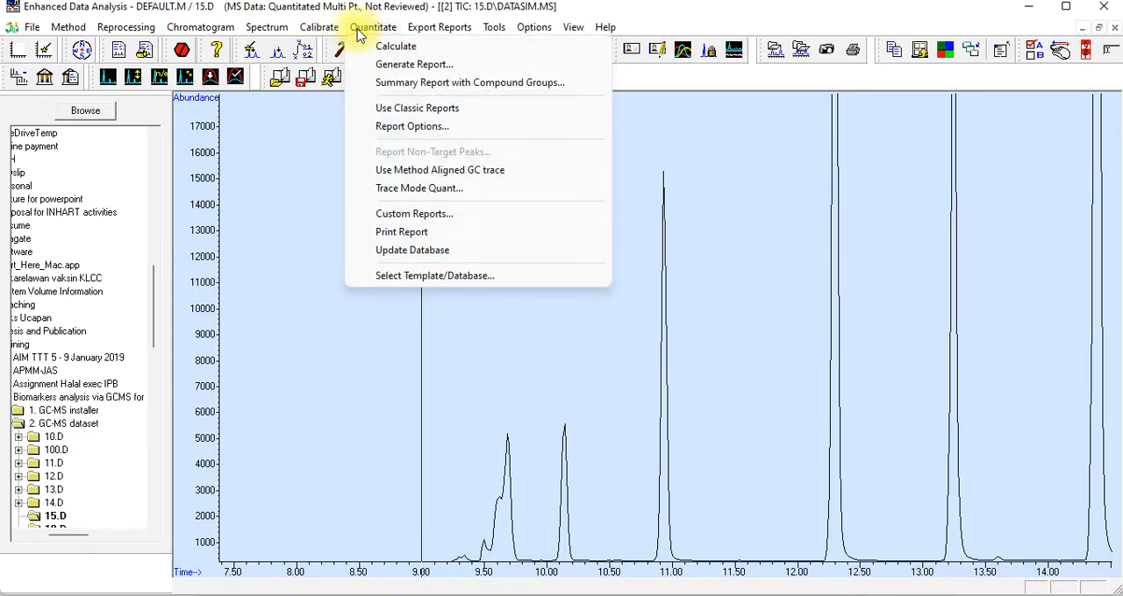
pyautogui.moveTo(333, 33)
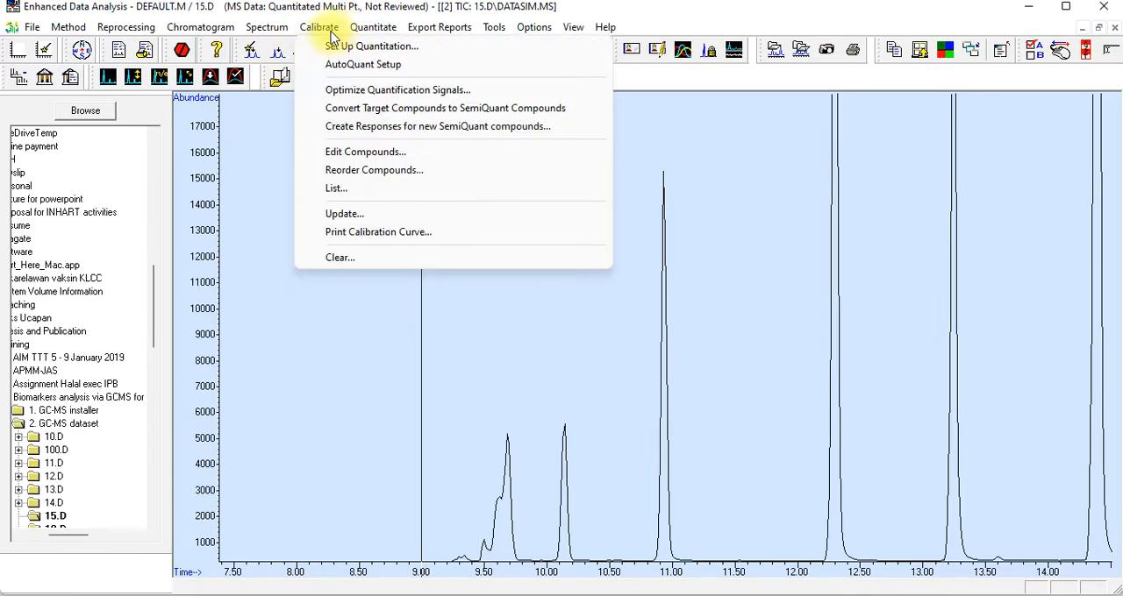
pyautogui.click(328, 52)
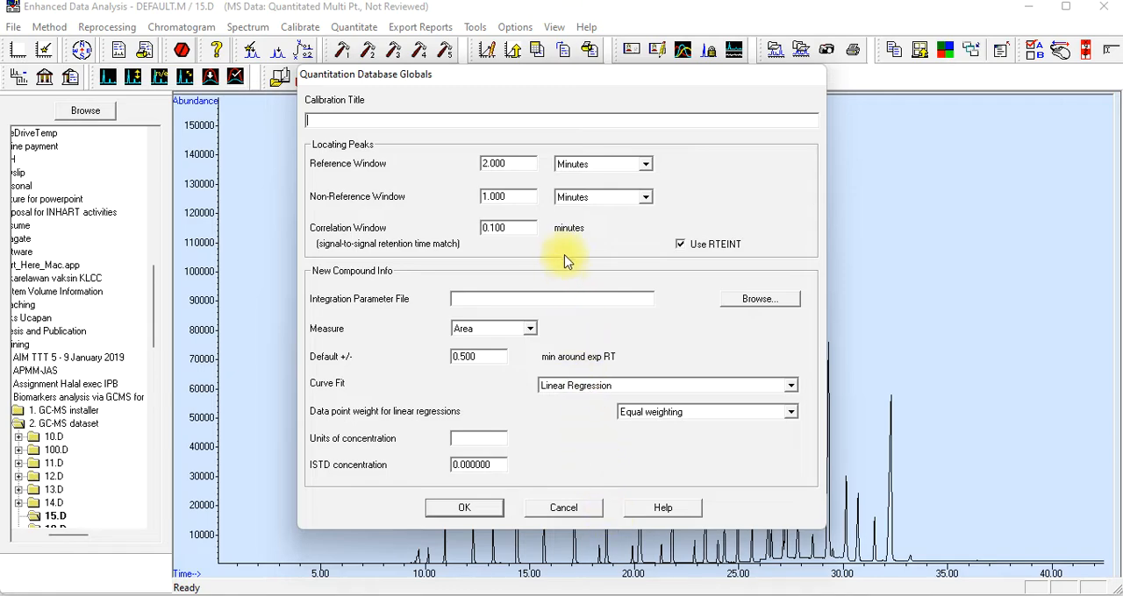
pyautogui.click(320, 117)
pyautogui.write('Calib')
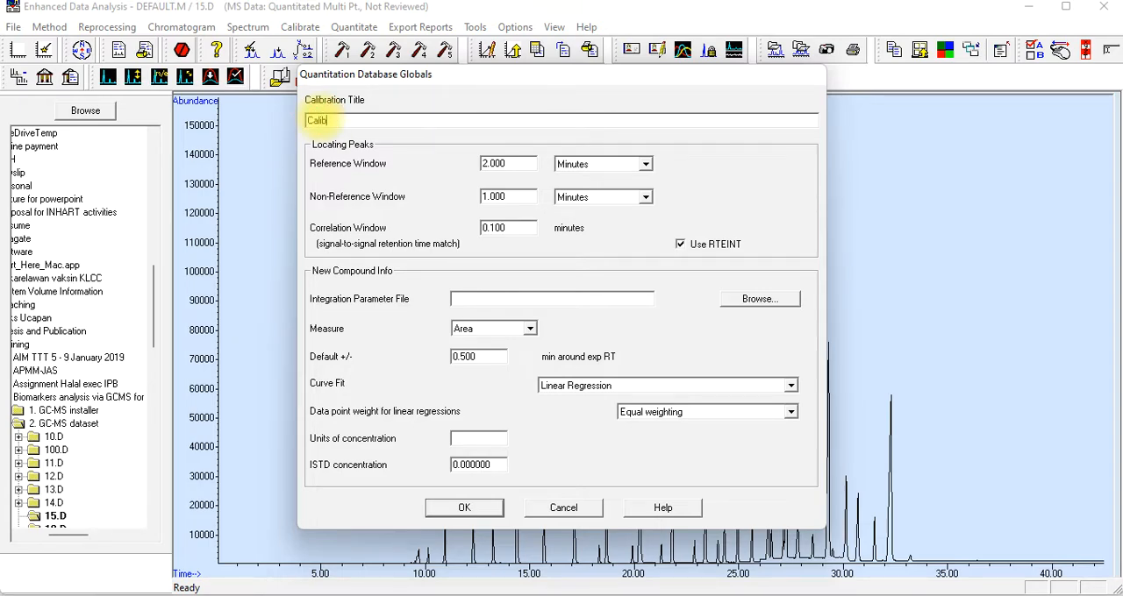
pyautogui.write('ration curve 3 FAMES')
pyautogui.press('BackSpace')
pyautogui.write('s')
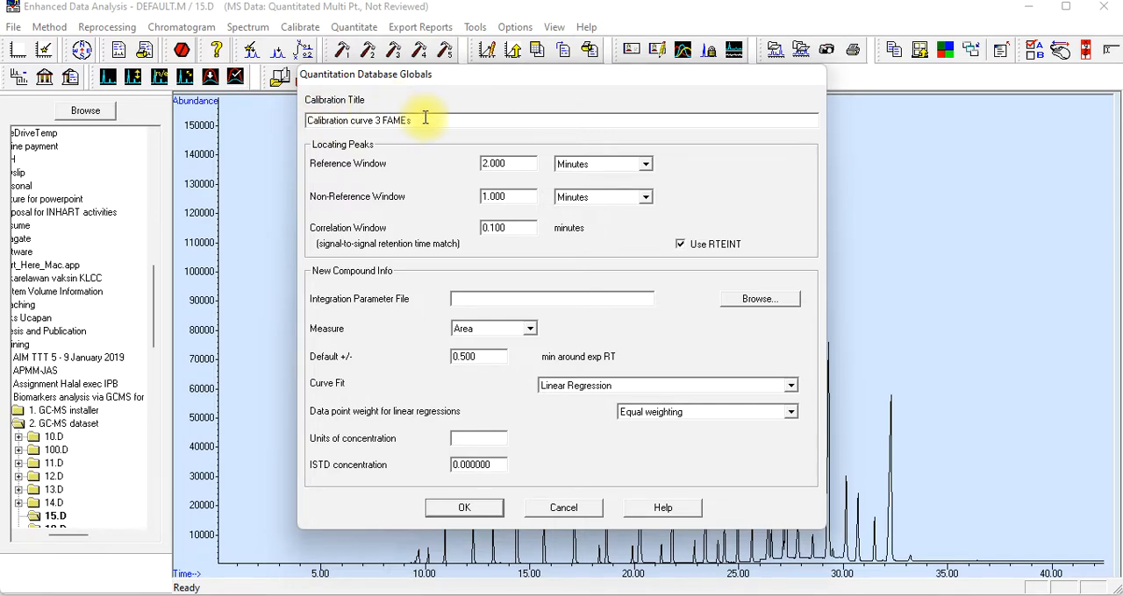
pyautogui.write(' 25052022')
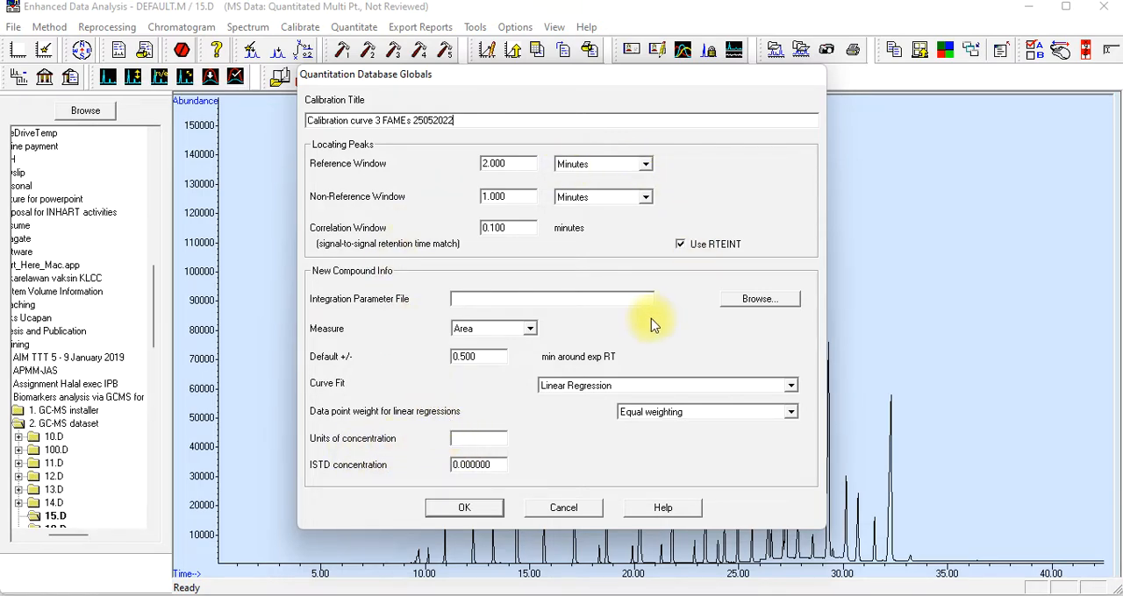
# Set the units of concentration to ug/mL and accept the quantitation database globals
pyautogui.click(463, 440)
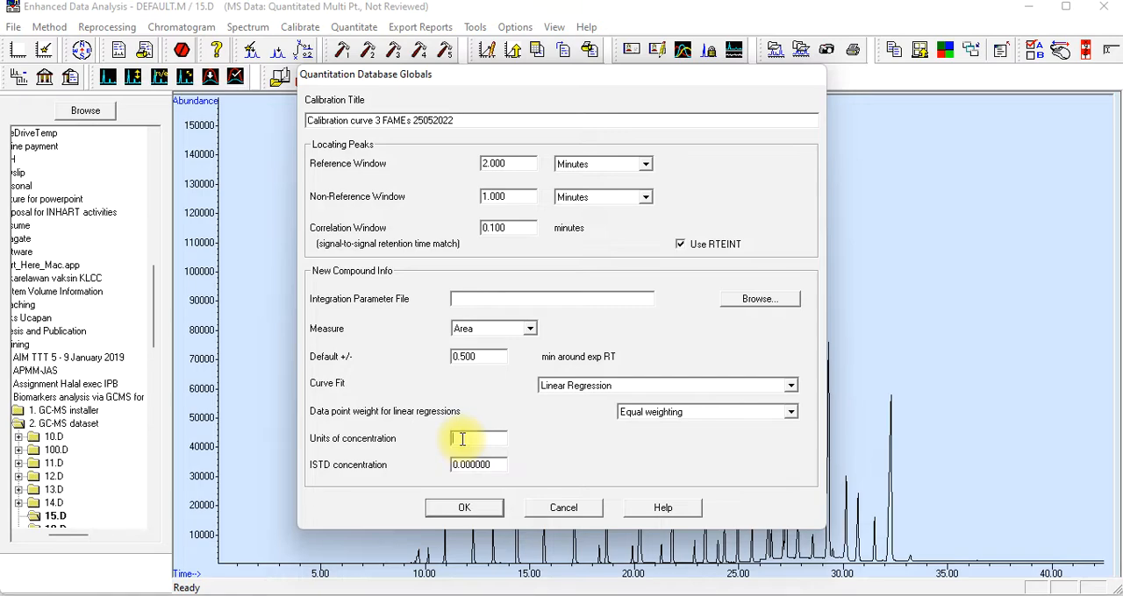
pyautogui.write('ug/mlL')
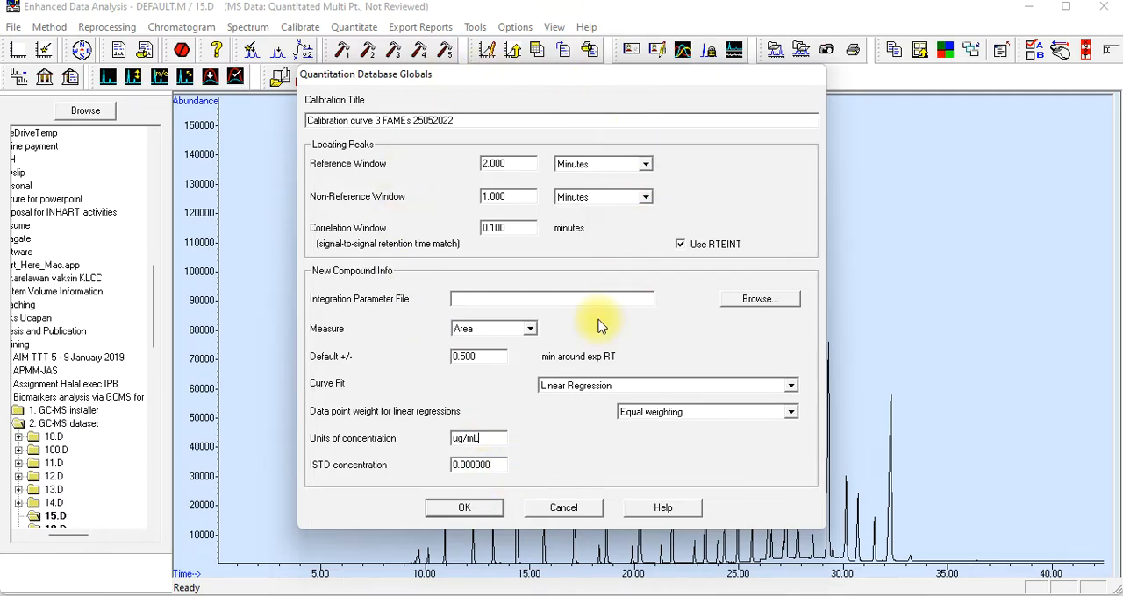
pyautogui.click(458, 510)
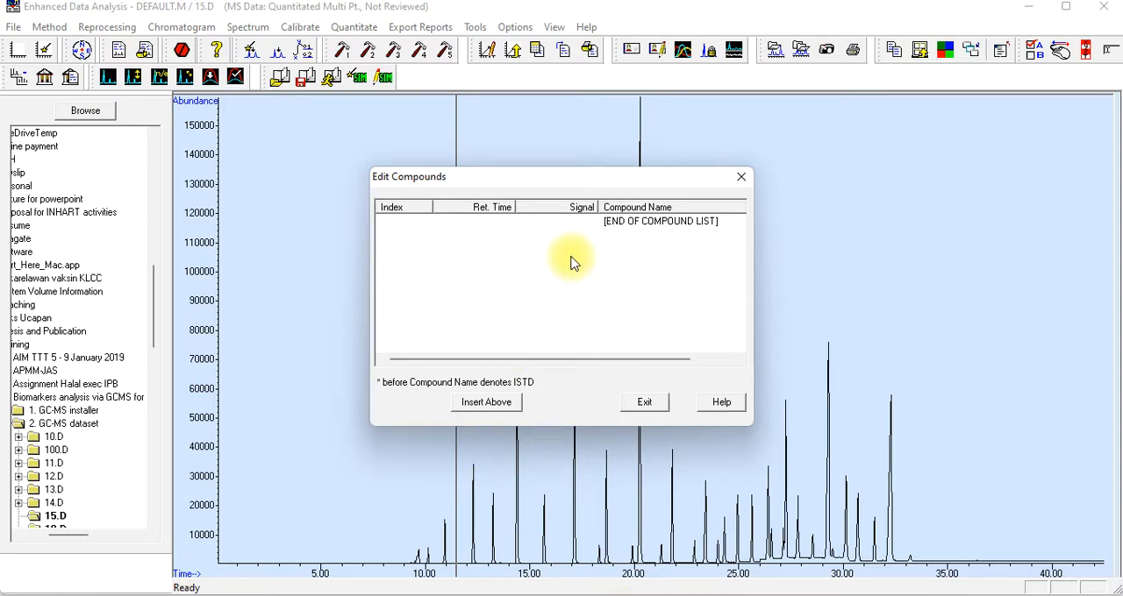
# Insert a new compound into the empty compound list and name it C6:0
pyautogui.click(490, 406)
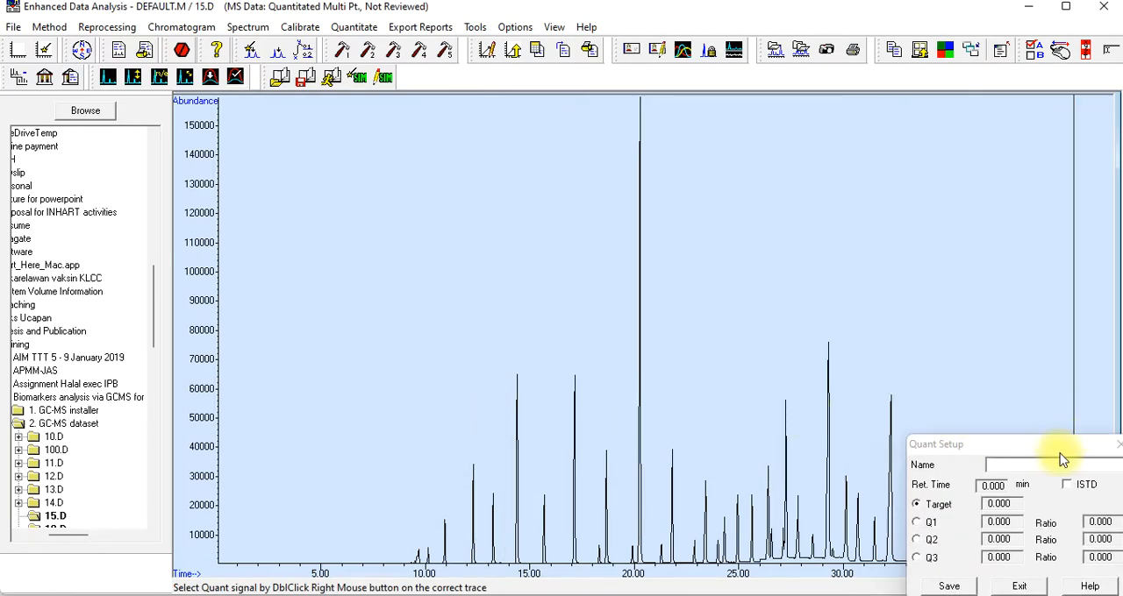
pyautogui.moveTo(1052, 448); pyautogui.dragTo(1014, 145)
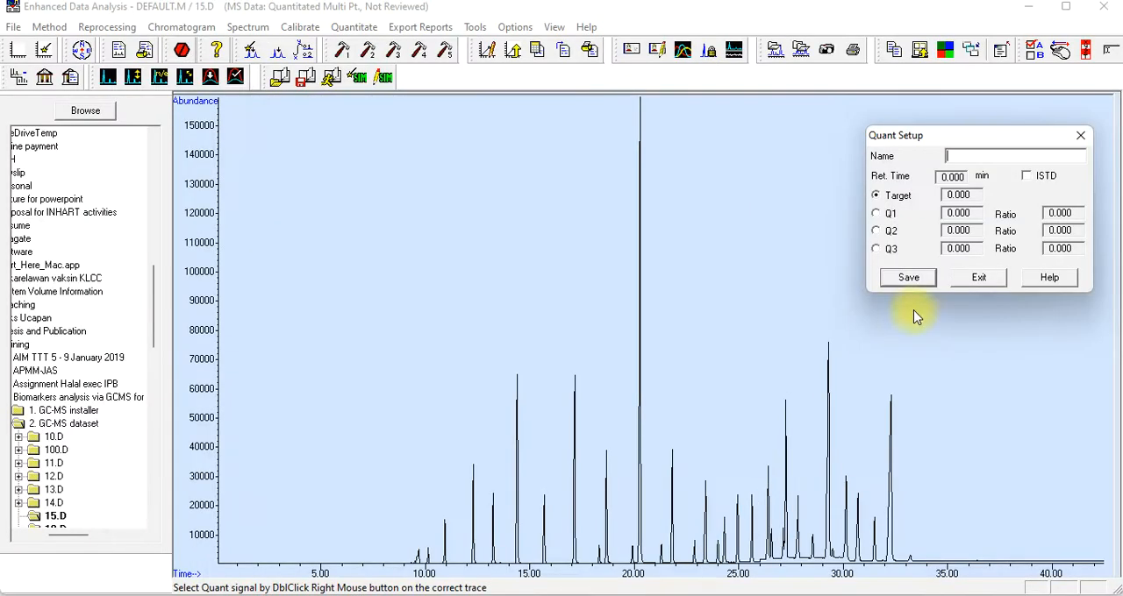
pyautogui.write('C6')
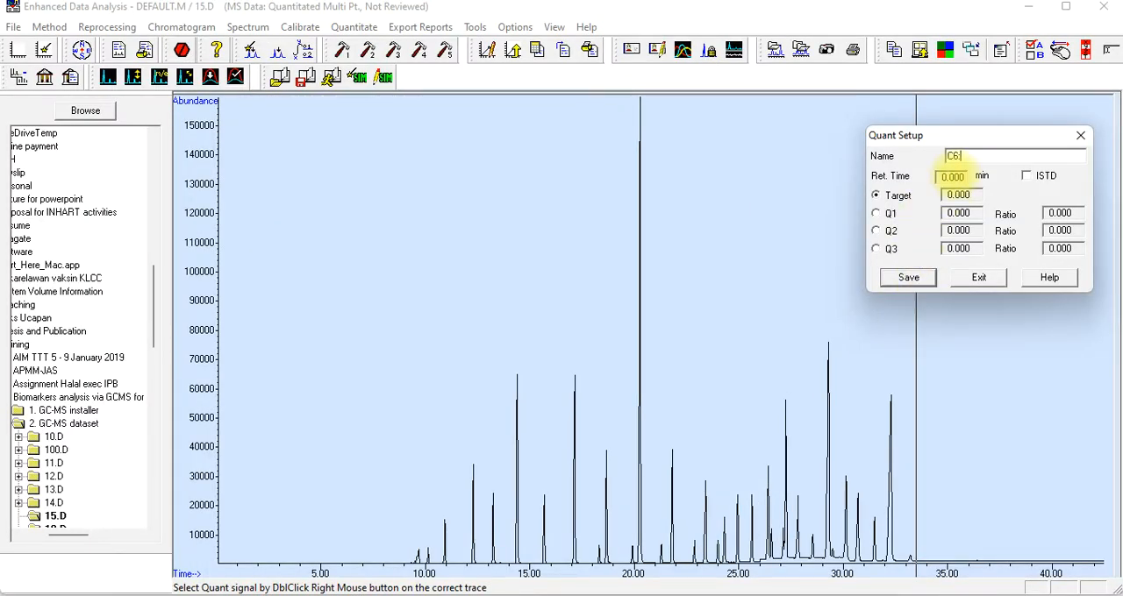
pyautogui.write(':0')
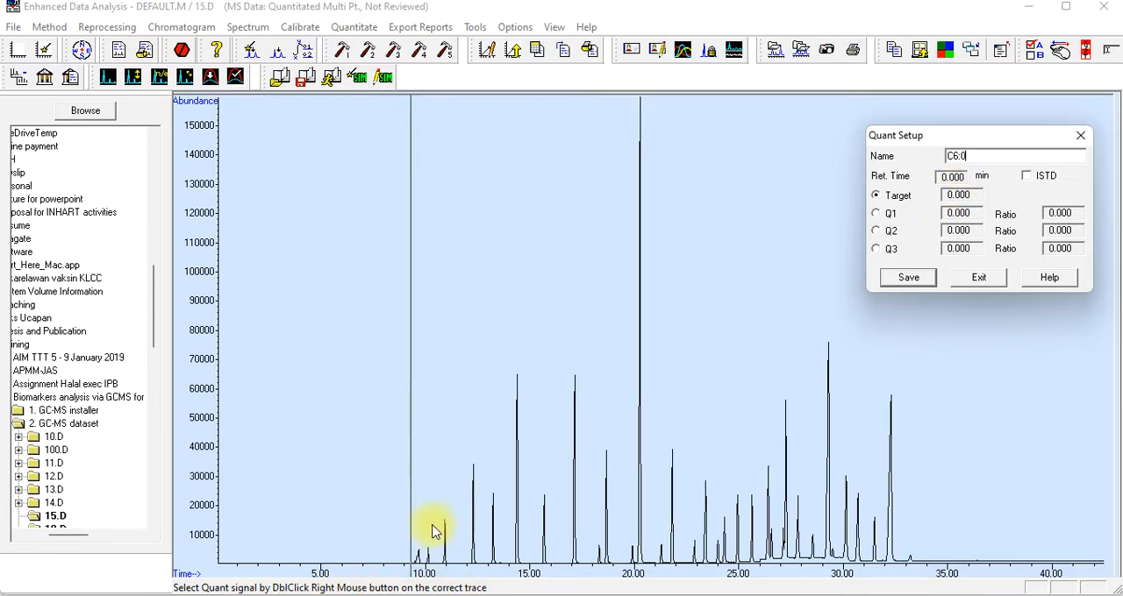
# Check hexanoic acid's retention time in Mendeley's Table 3 and assign the matching chromatogram apex at 10.140 min to C6:0
pyautogui.hotkey('alt', 'Tab')
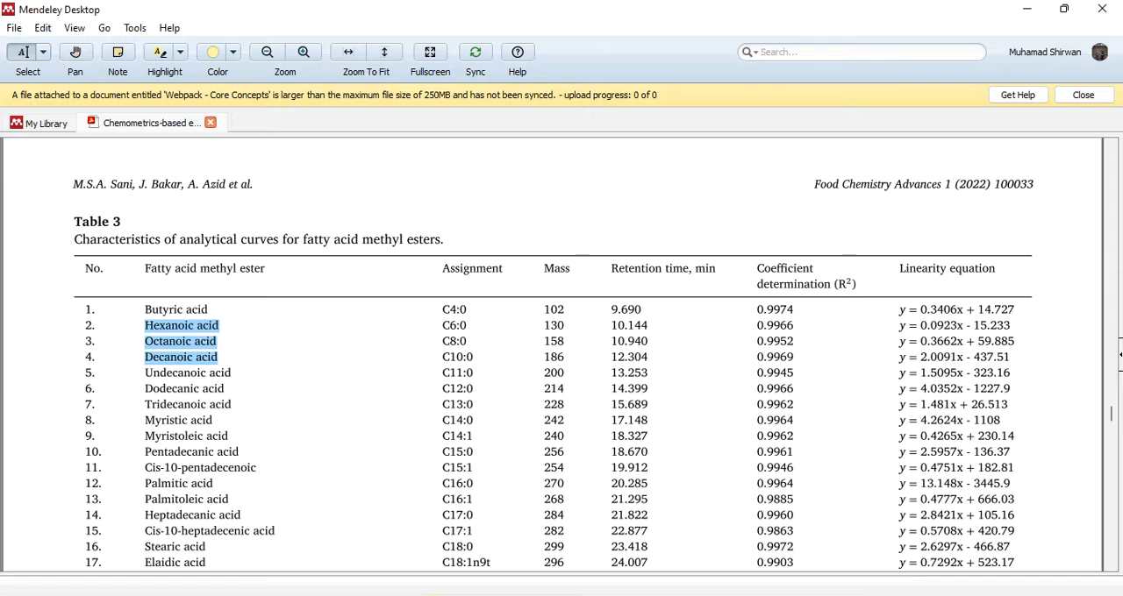
pyautogui.click(433, 595)
pyautogui.click(614, 595)
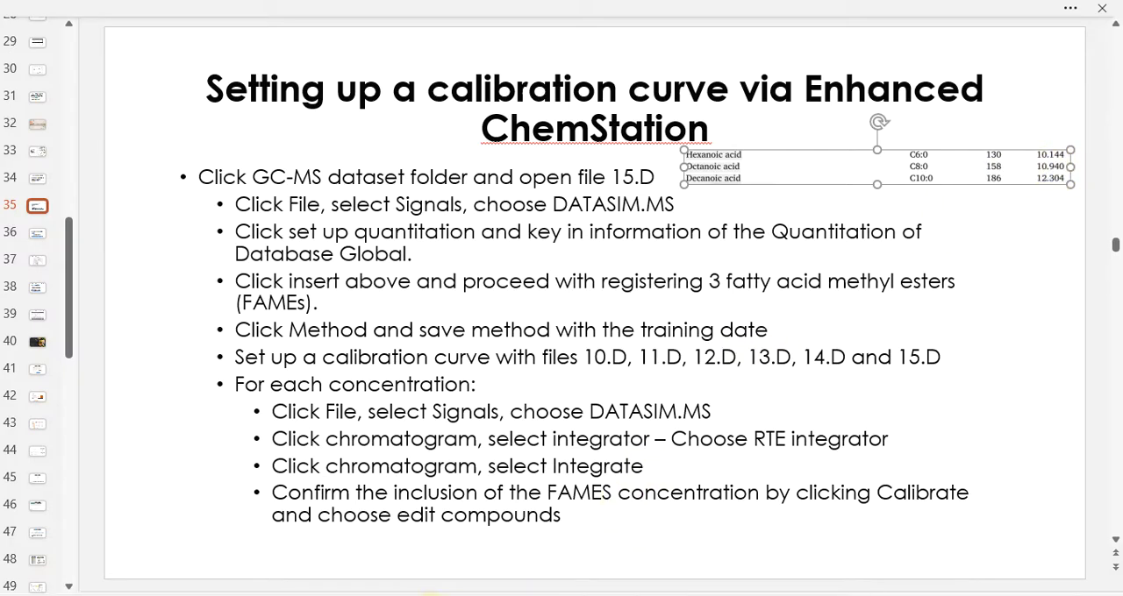
pyautogui.click(432, 595)
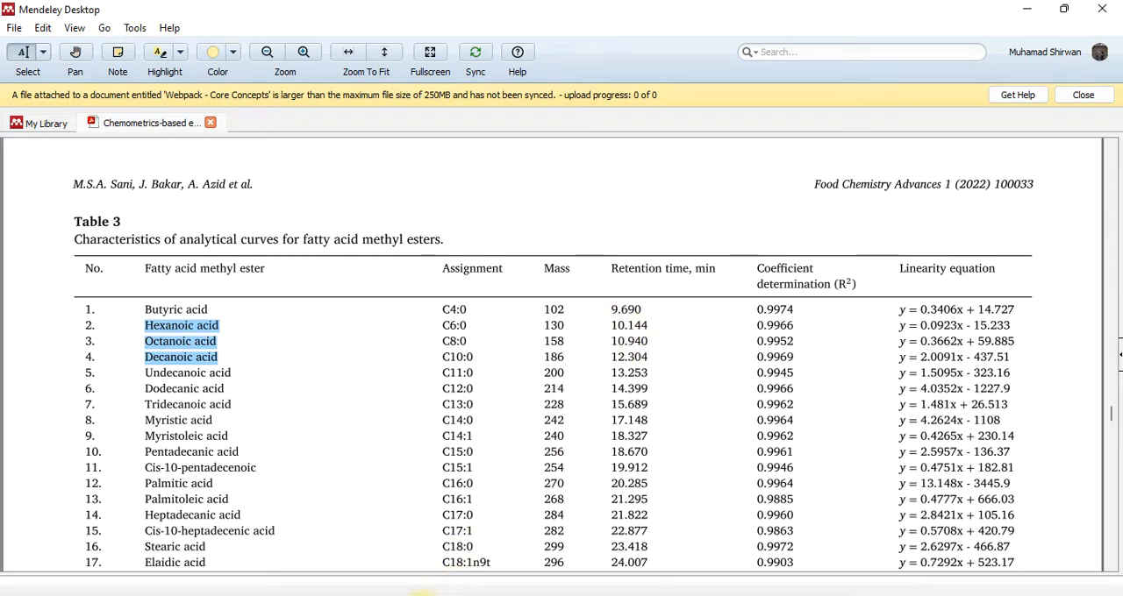
pyautogui.click(564, 593)
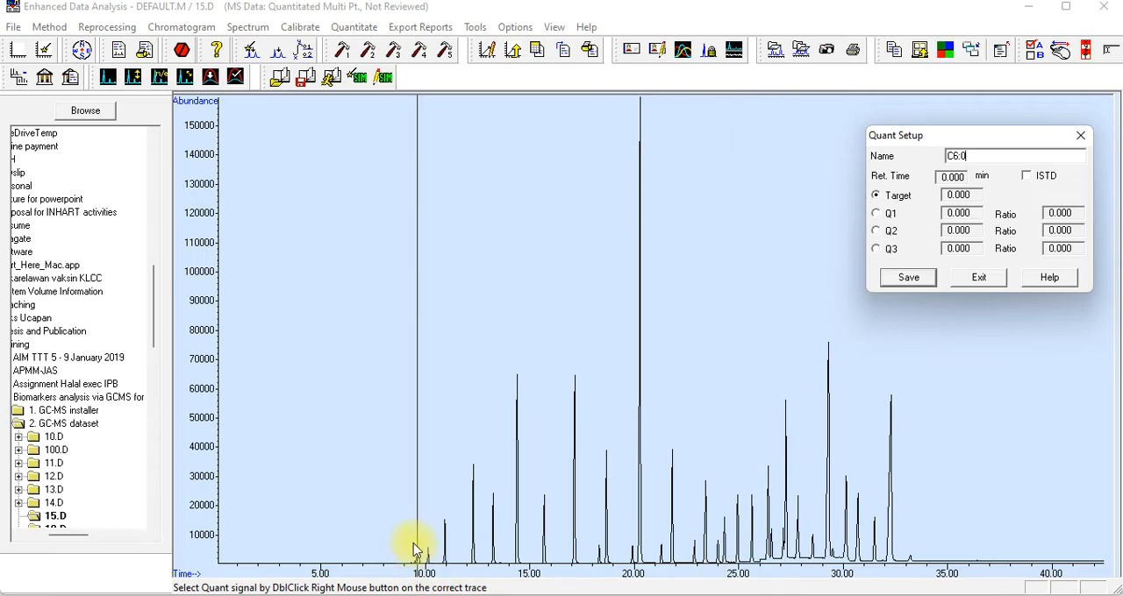
pyautogui.moveTo(363, 456); pyautogui.dragTo(499, 581)
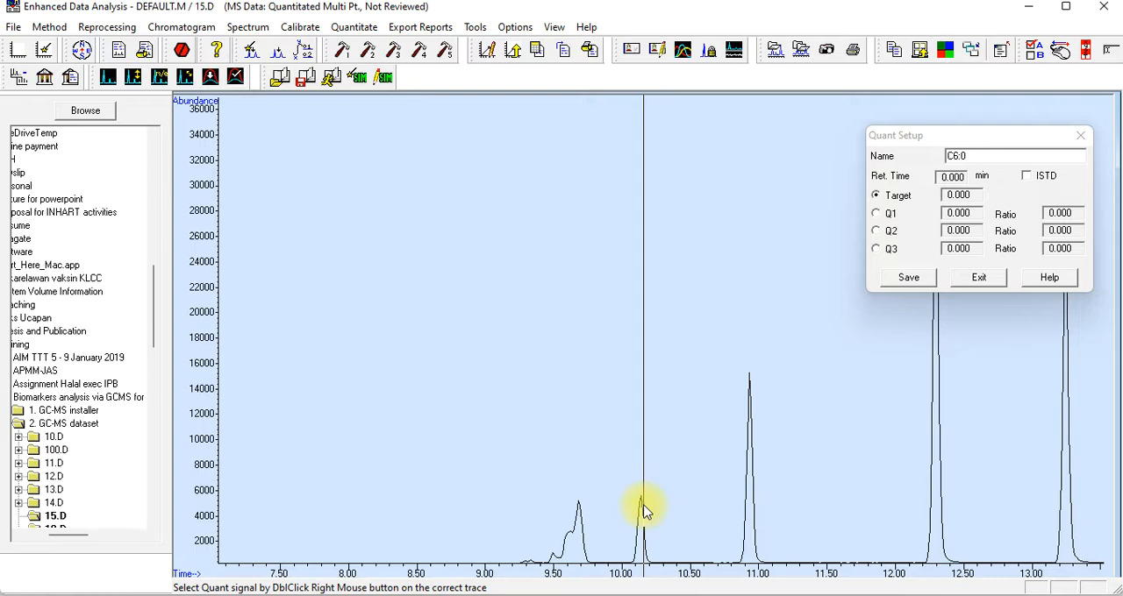
pyautogui.click(619, 595)
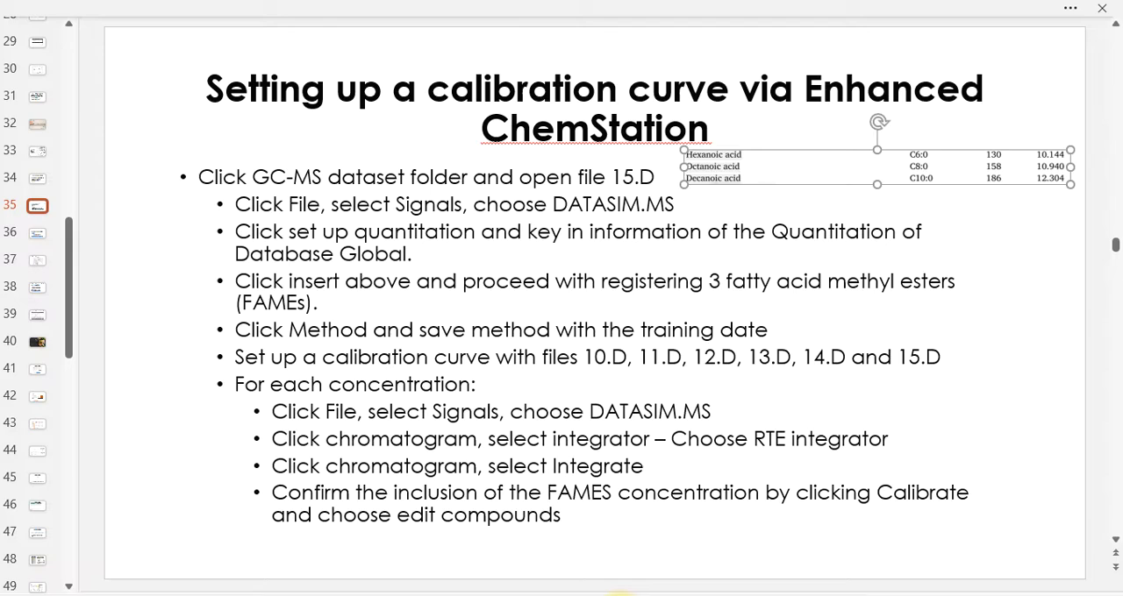
pyautogui.click(619, 595)
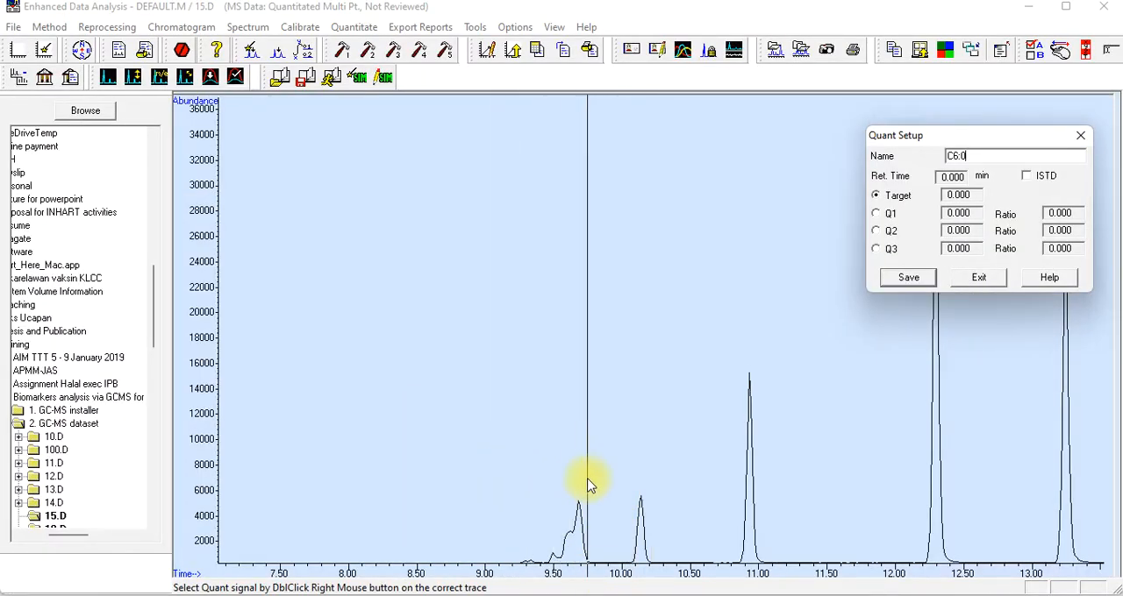
pyautogui.moveTo(587, 479); pyautogui.dragTo(683, 576)
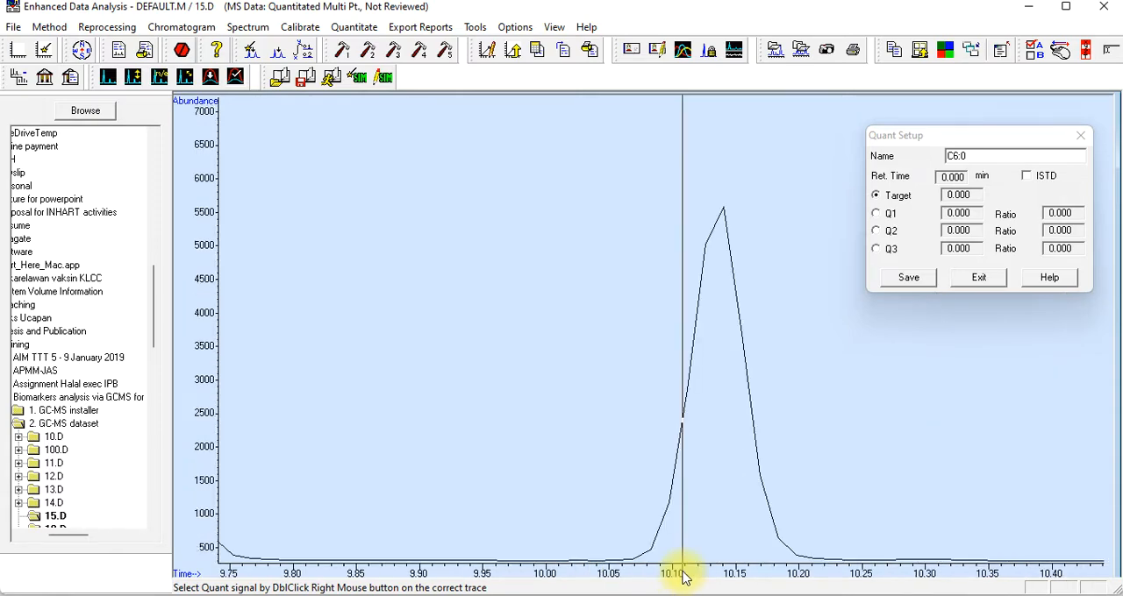
pyautogui.rightClick(723, 231)
pyautogui.rightClick(723, 231)
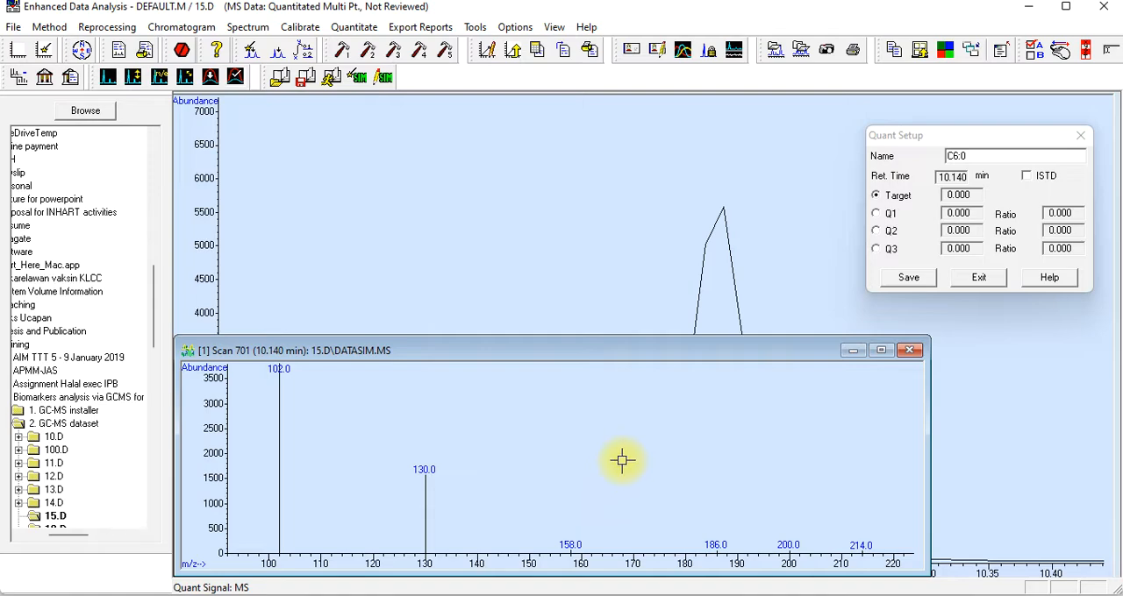
pyautogui.click(722, 214)
pyautogui.rightClick(723, 213)
pyautogui.rightClick(723, 213)
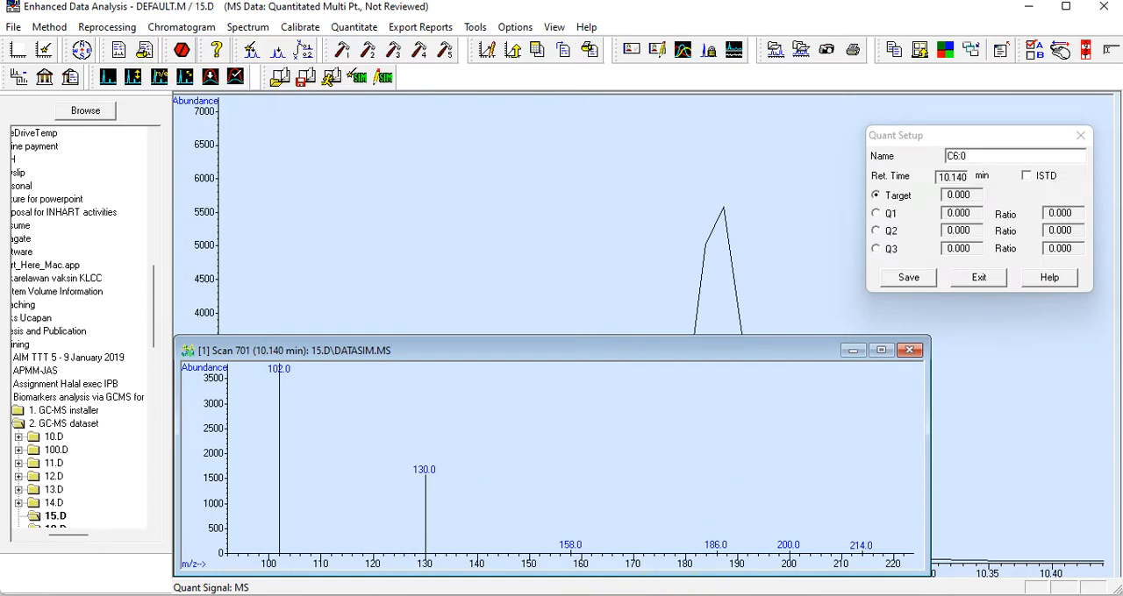
# Look up hexanoic acid's mass in Mendeley and pick the 130.0 ion in the 10.140 min spectrum as C6:0's target
pyautogui.click(425, 595)
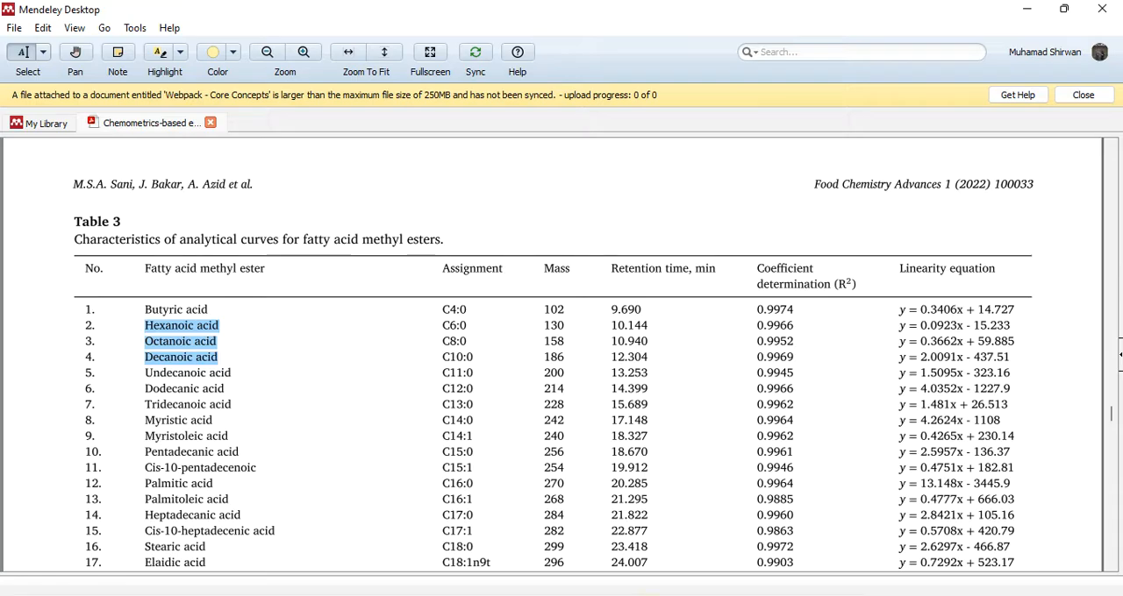
pyautogui.click(650, 595)
pyautogui.click(641, 326)
pyautogui.moveTo(637, 351)
pyautogui.mouseDown()
pyautogui.moveTo(538, 276)
pyautogui.moveTo(545, 117)
pyautogui.moveTo(594, 118)
pyautogui.moveTo(634, 143)
pyautogui.mouseUp()
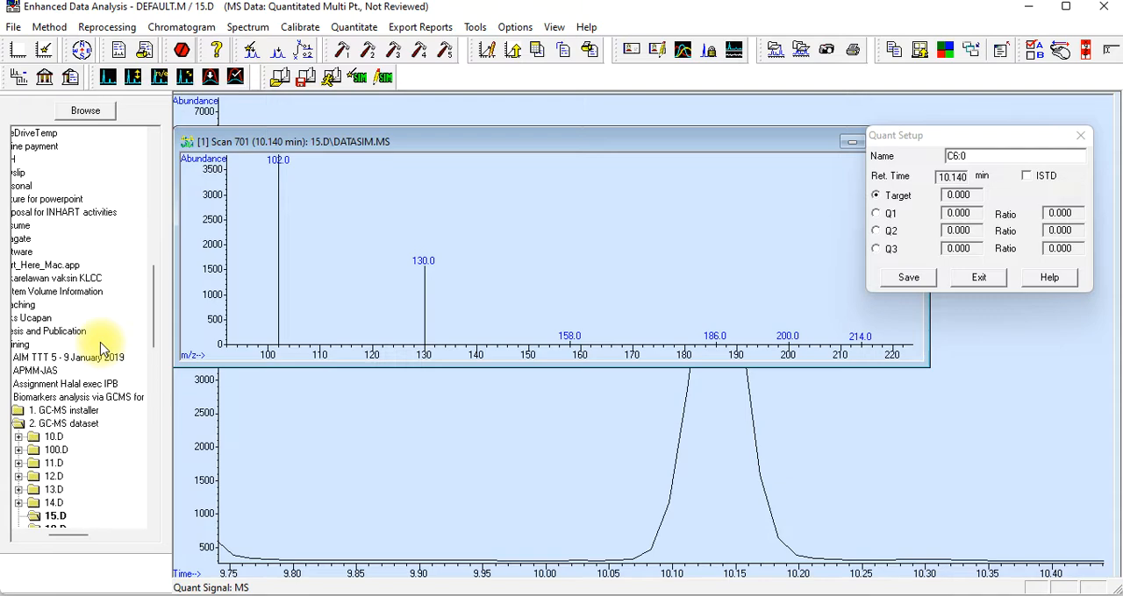
pyautogui.click(425, 305)
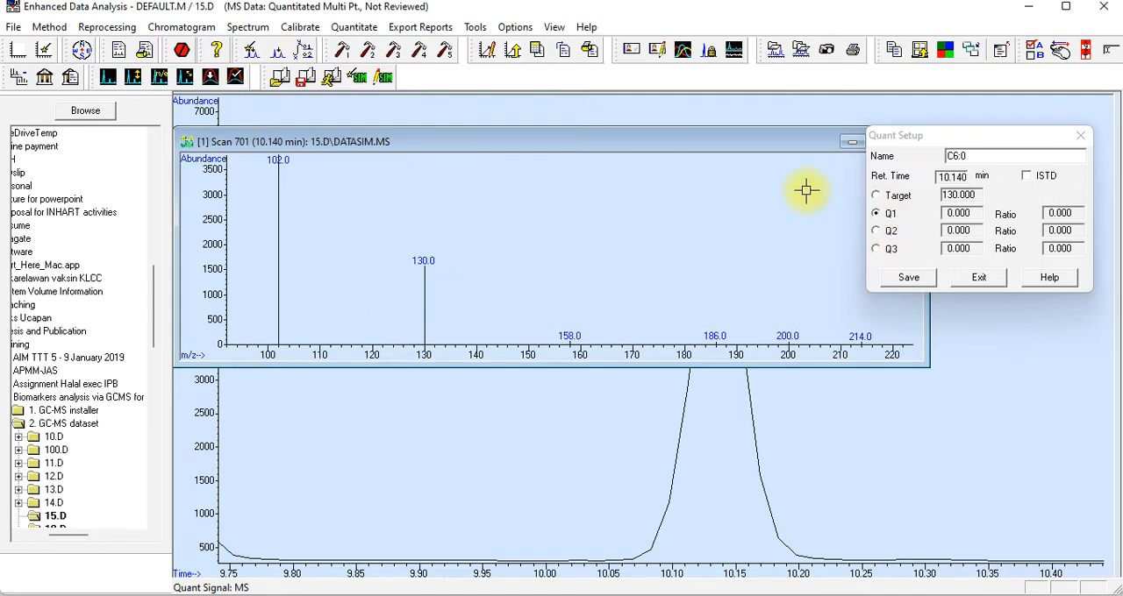
pyautogui.doubleClick(962, 197)
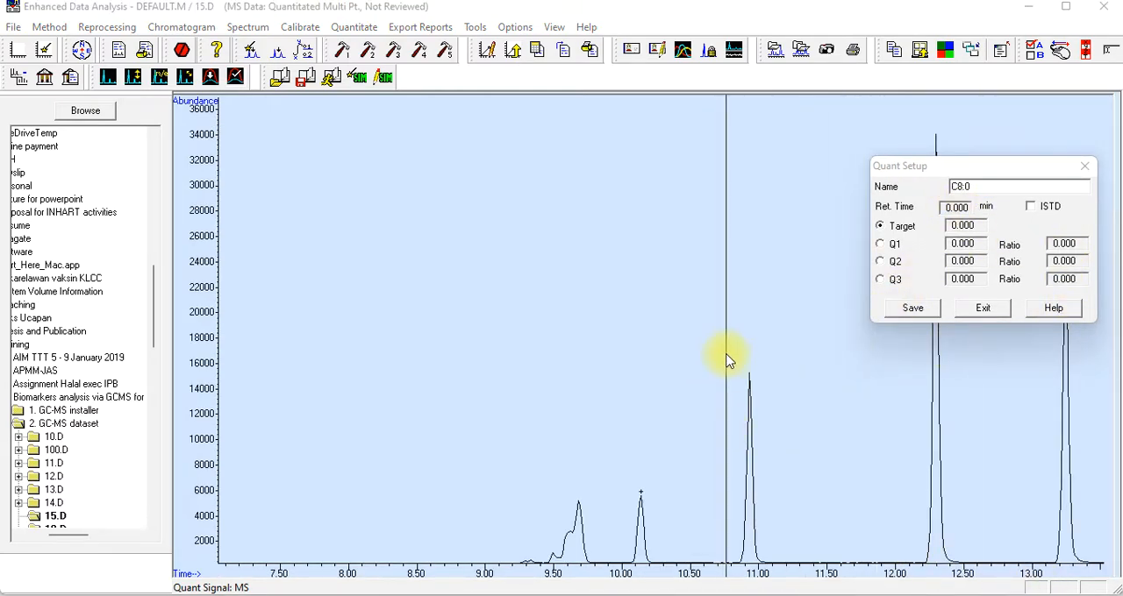
# Assign the apex of the octanoic acid peak at 10.930 min as the retention time of C8:0
pyautogui.moveTo(710, 345); pyautogui.dragTo(800, 570)
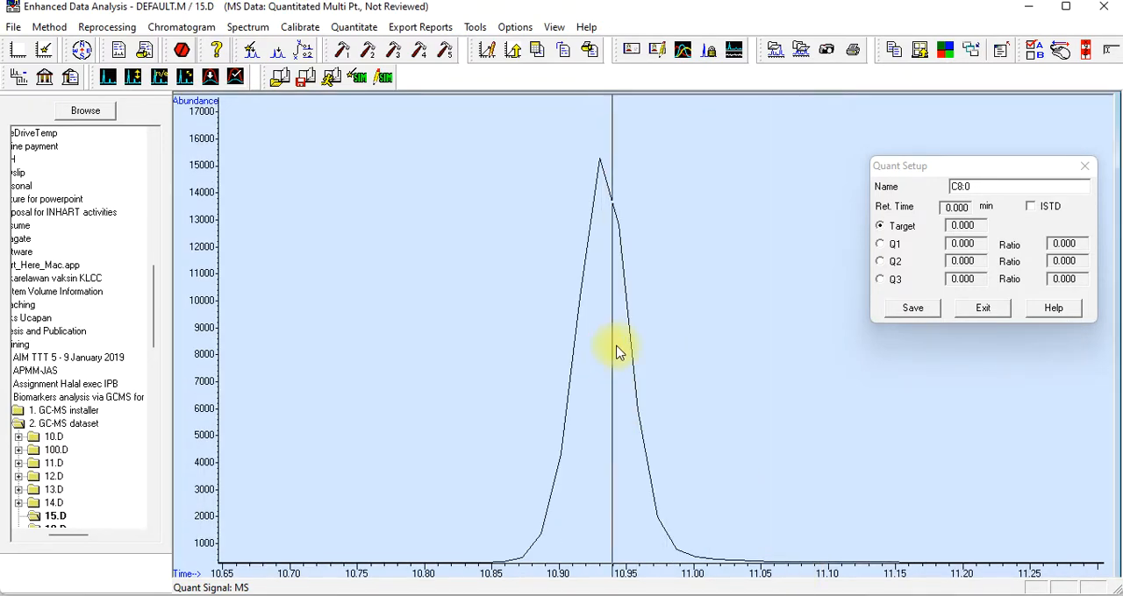
pyautogui.doubleClick(600, 164)
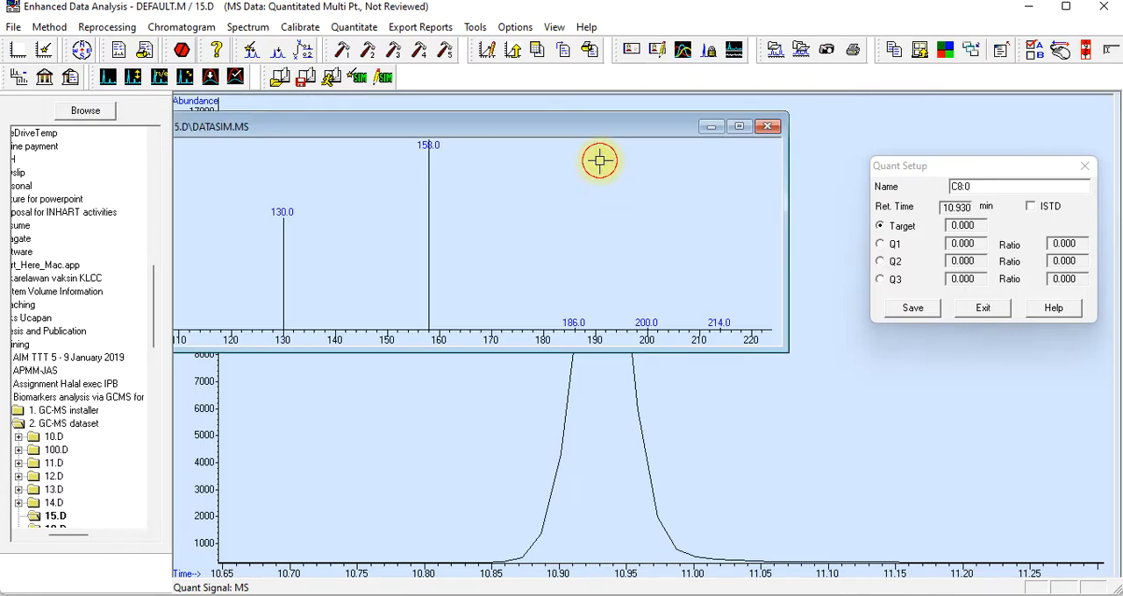
pyautogui.moveTo(593, 134); pyautogui.dragTo(641, 132)
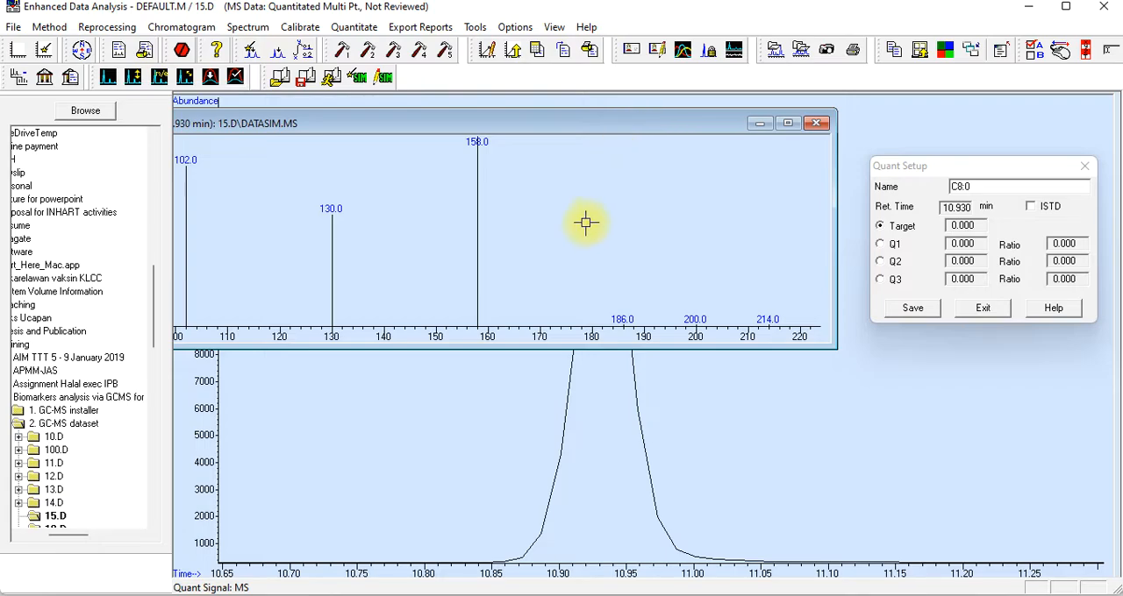
# Check octanoic acid's mass in Mendeley, set C8:0's target ion to 158 from the spectrum and save the compound
pyautogui.click(523, 595)
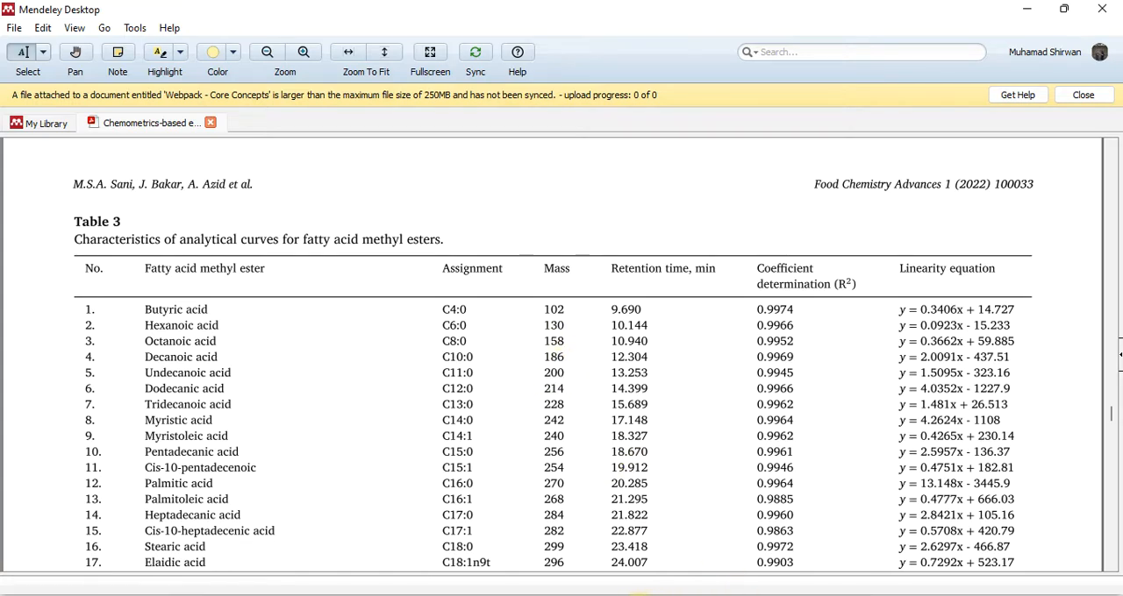
pyautogui.hotkey('alt', 'Tab')
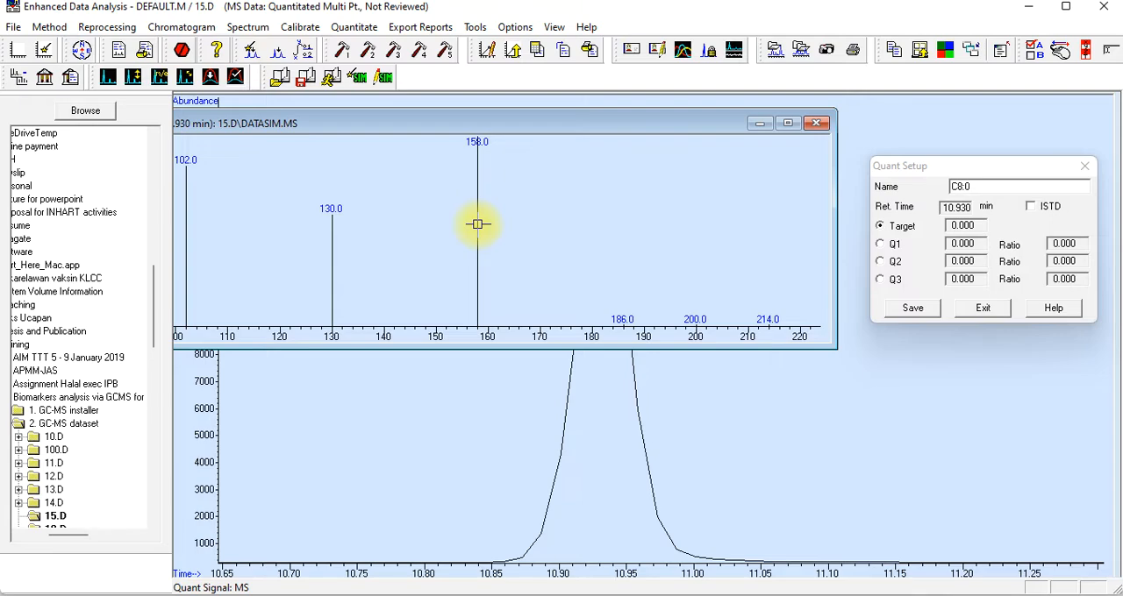
pyautogui.click(478, 224)
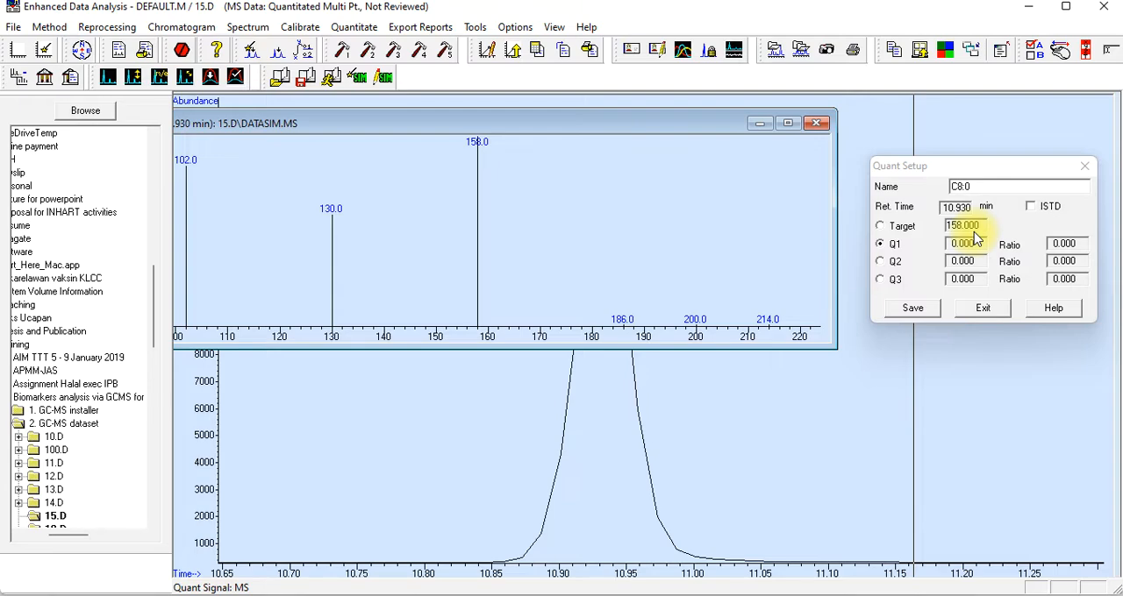
pyautogui.click(913, 312)
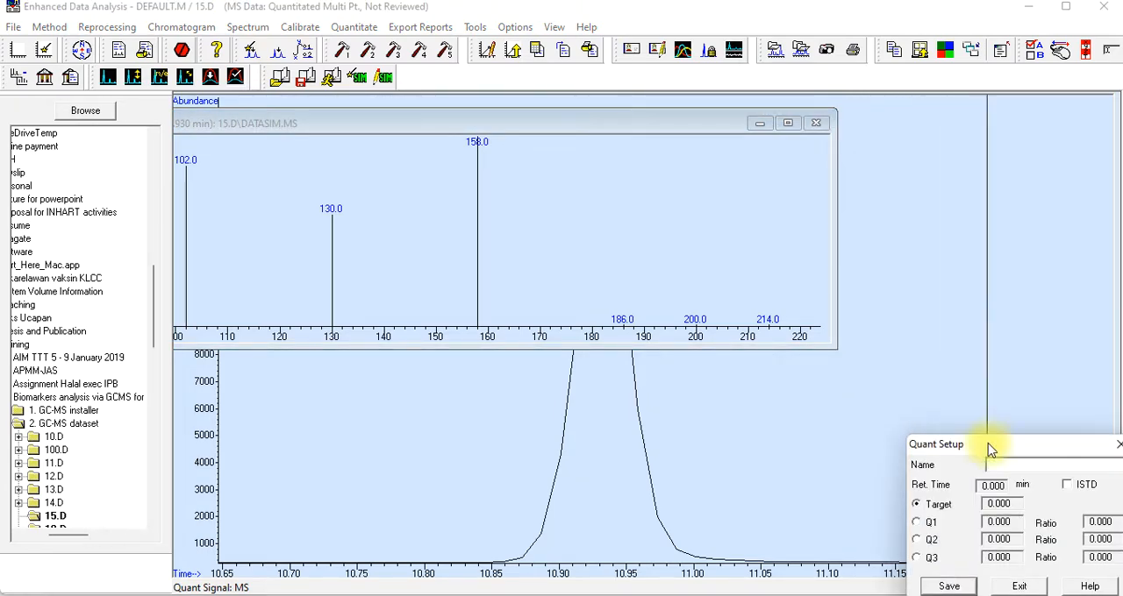
# Register C10:0 with retention time 12.293 min and target ion 186 using Mendeley's Table 3, save it and exit Quant Setup
pyautogui.moveTo(989, 449); pyautogui.dragTo(955, 137)
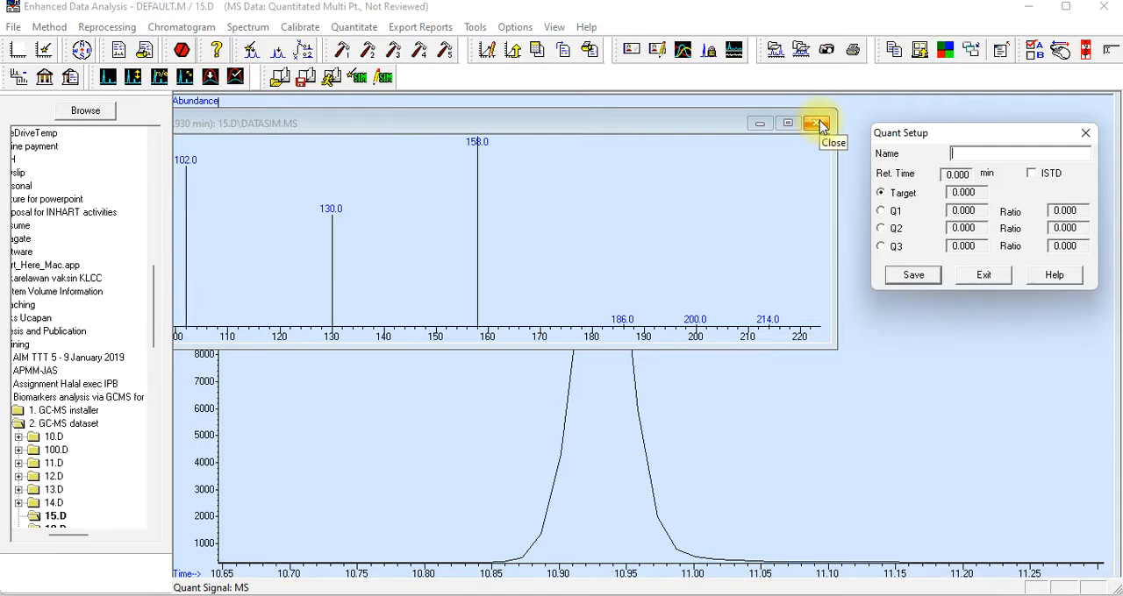
pyautogui.click(820, 120)
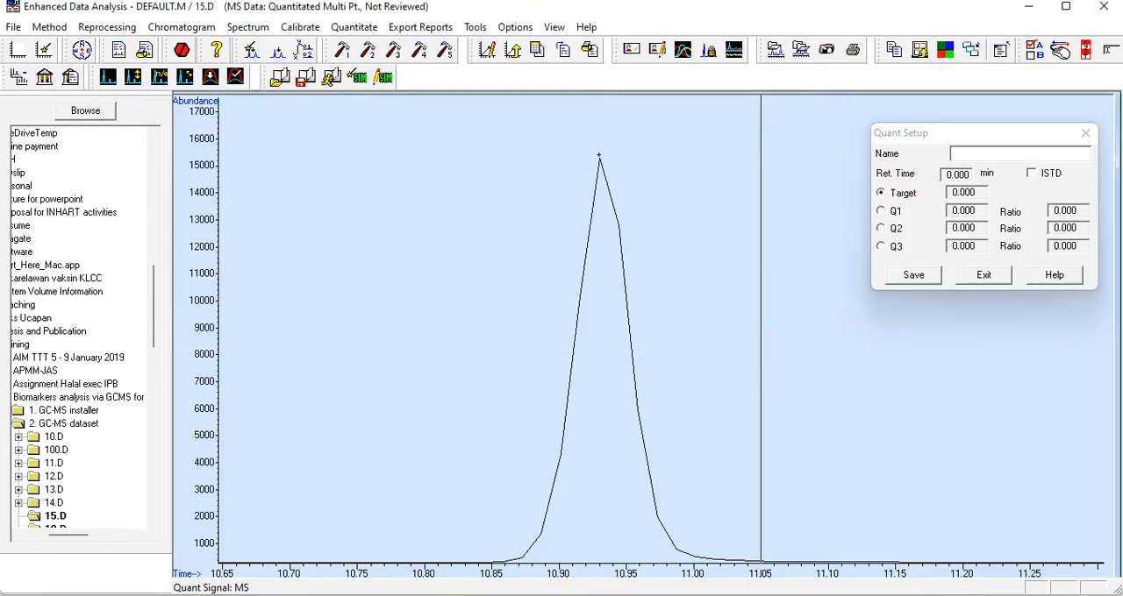
pyautogui.click(438, 595)
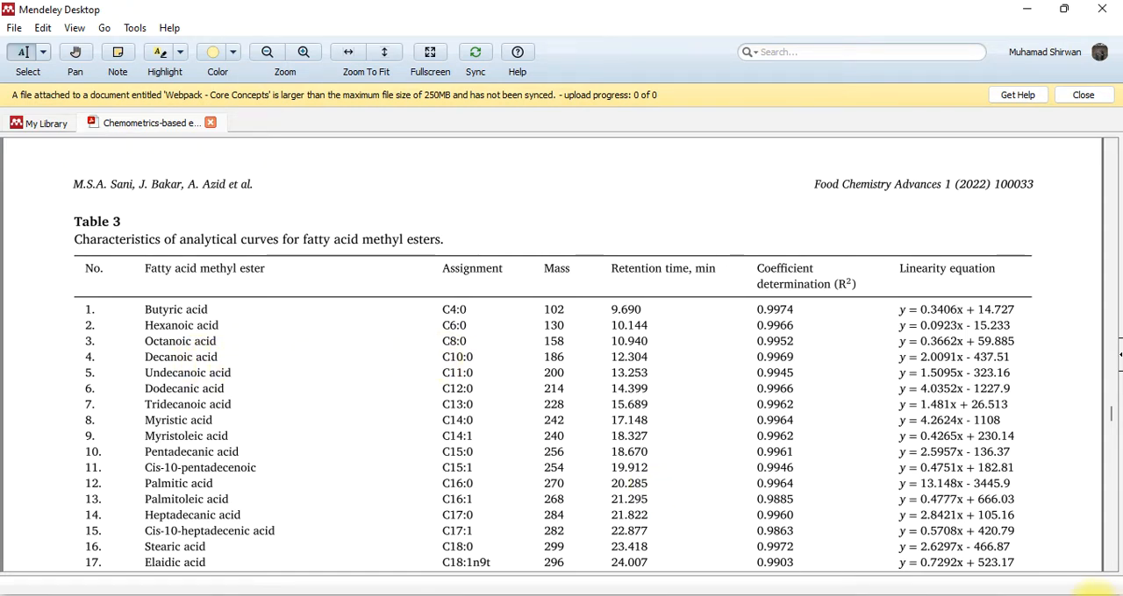
pyautogui.click(1042, 590)
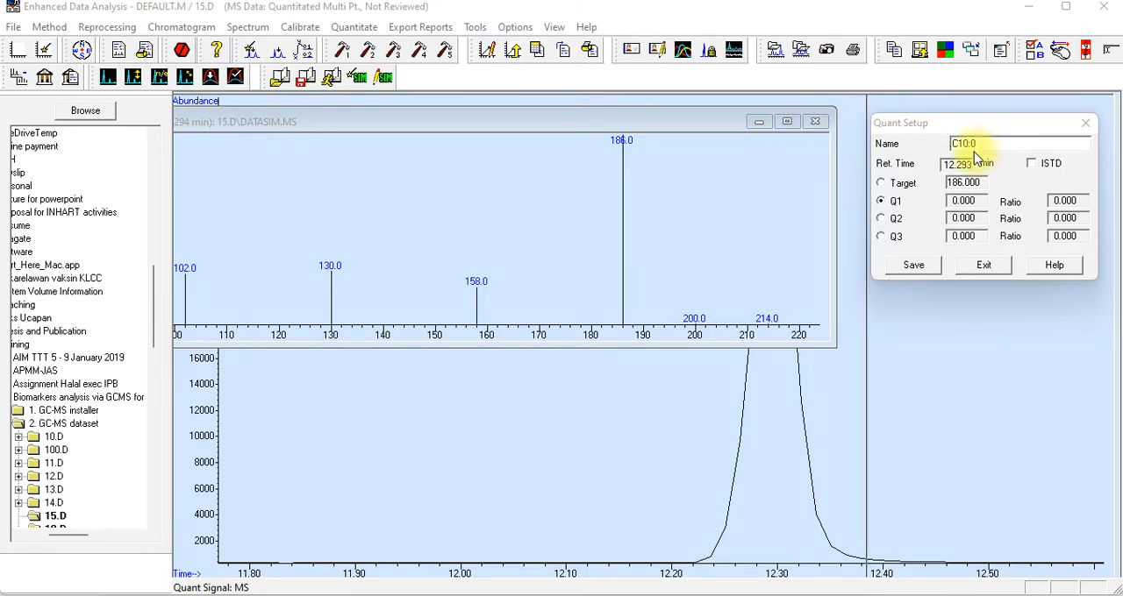
pyautogui.click(953, 183)
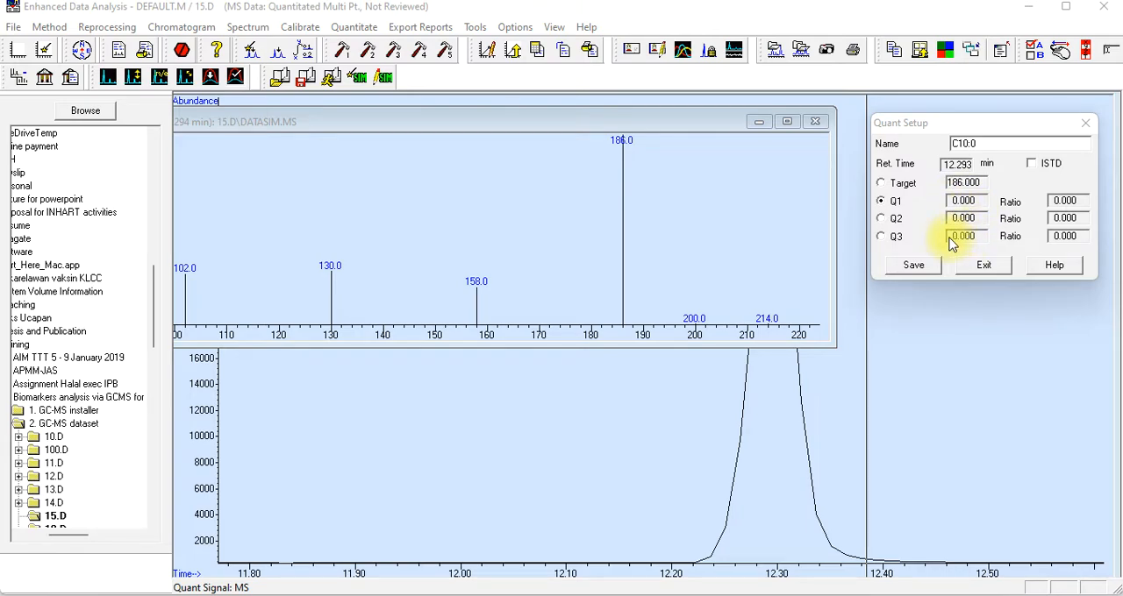
pyautogui.click(908, 269)
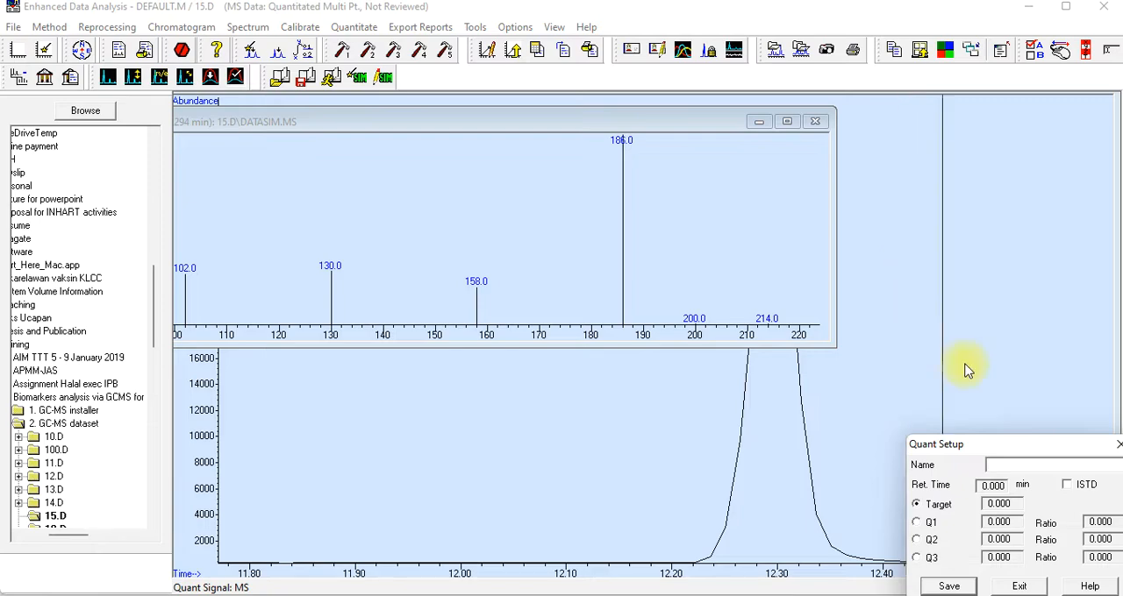
pyautogui.moveTo(1003, 445); pyautogui.dragTo(873, 63)
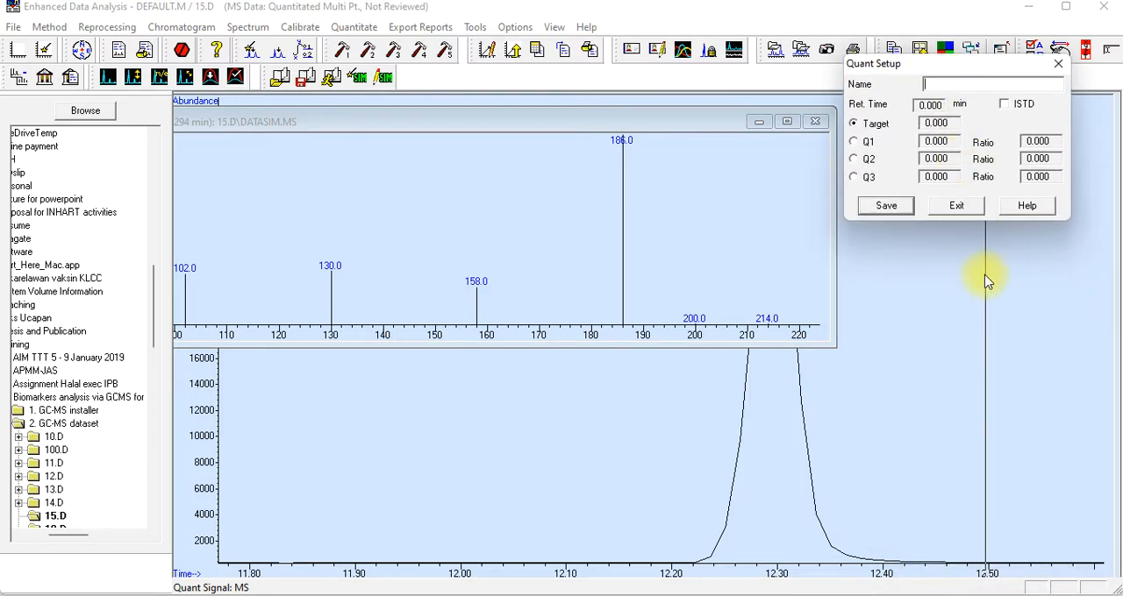
pyautogui.click(948, 207)
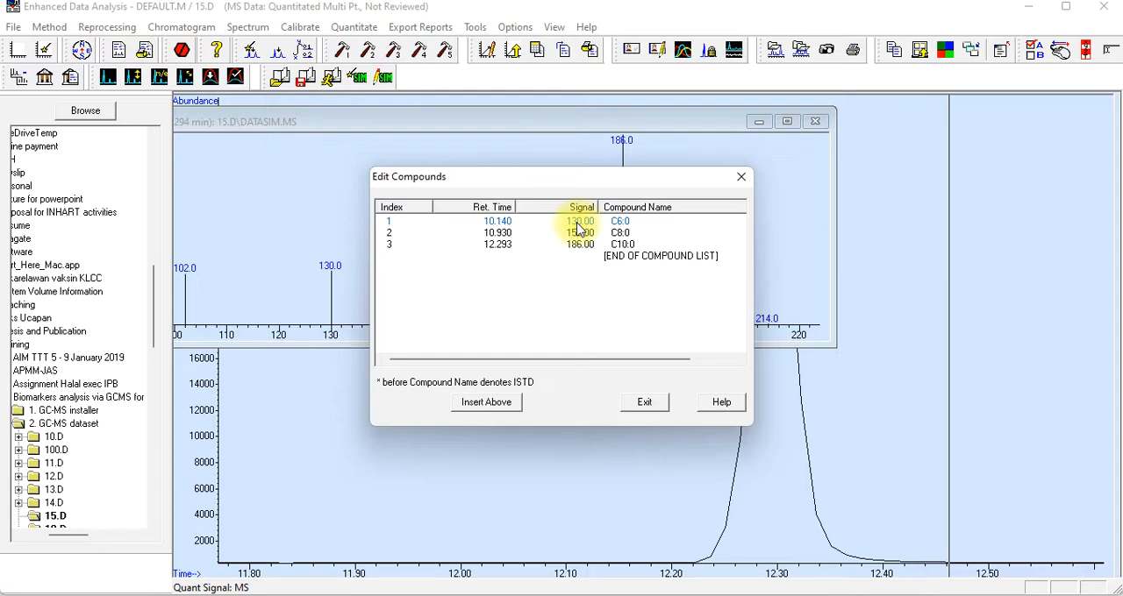
# Review the retention times, signals and names of C6:0, C8:0 and C10:0 in the compound list
pyautogui.click(614, 234)
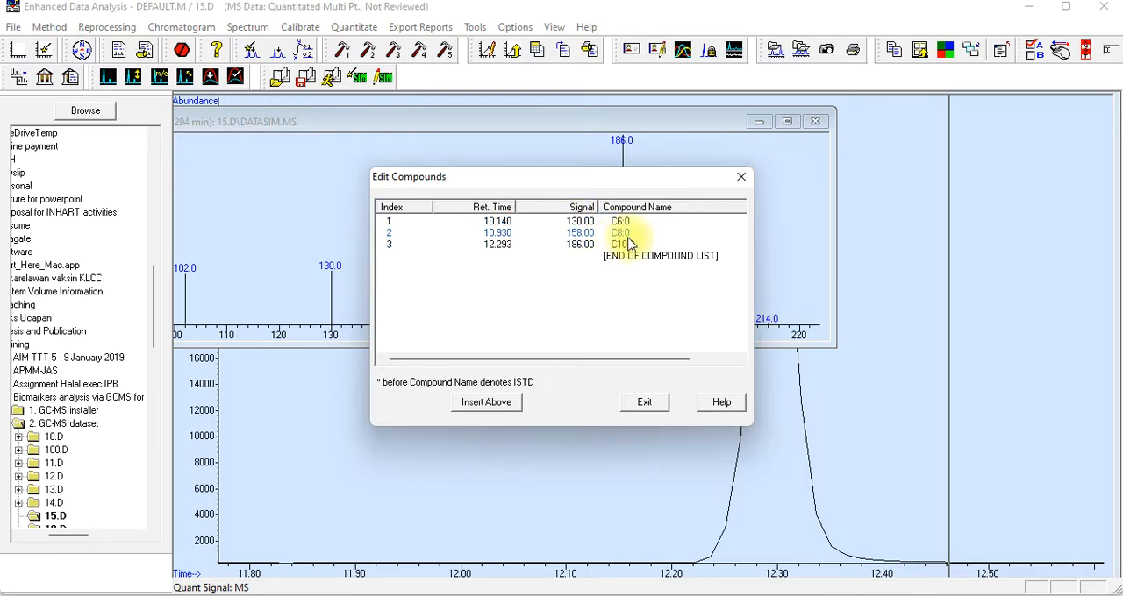
pyautogui.click(628, 245)
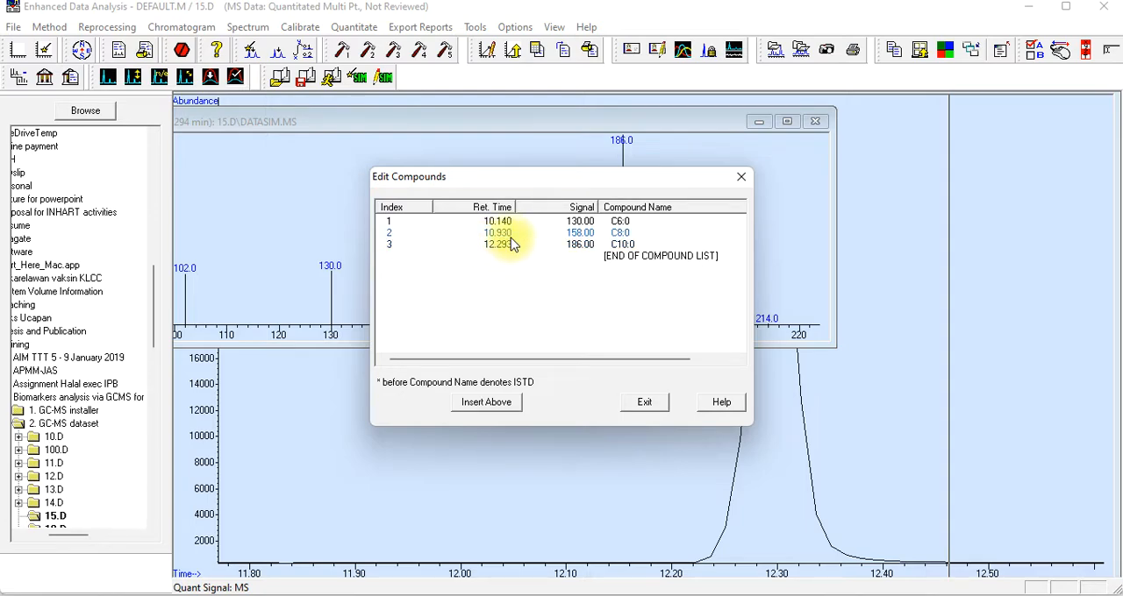
pyautogui.click(574, 236)
pyautogui.click(583, 245)
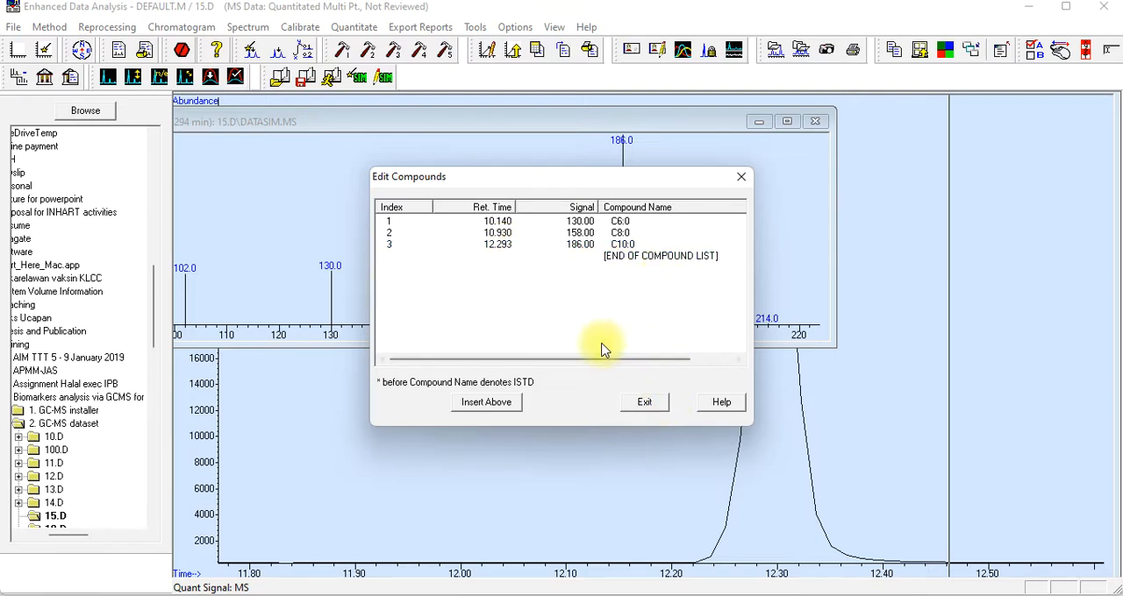
# Close the compound list, requantitate 15.D and set the new calibration level's compound concentration to 50000
pyautogui.click(649, 404)
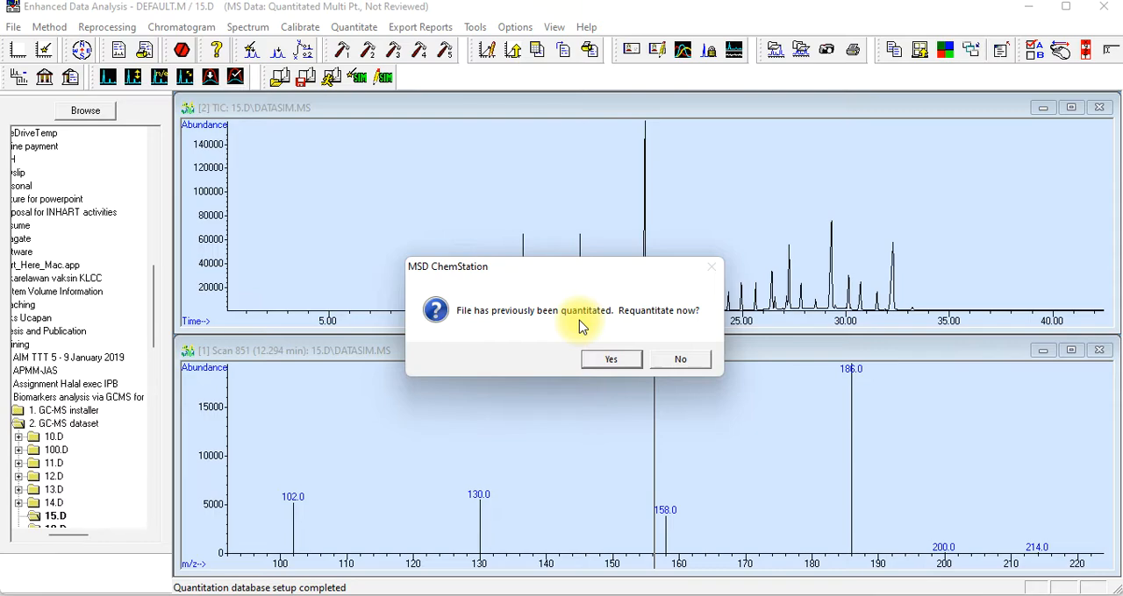
pyautogui.click(611, 361)
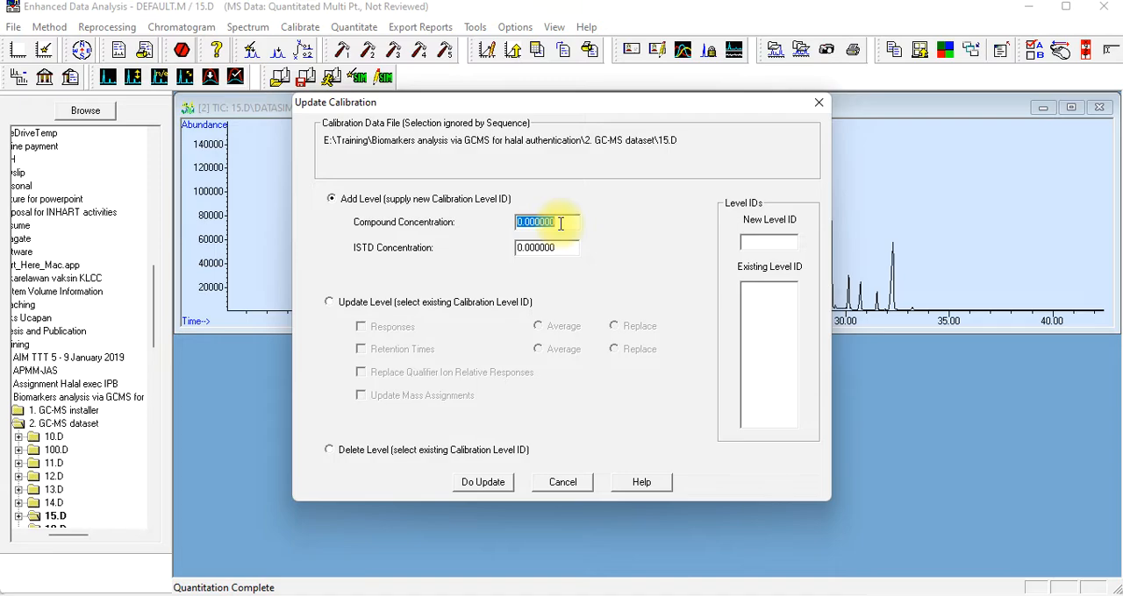
pyautogui.moveTo(562, 223); pyautogui.dragTo(504, 224)
pyautogui.write('50000')
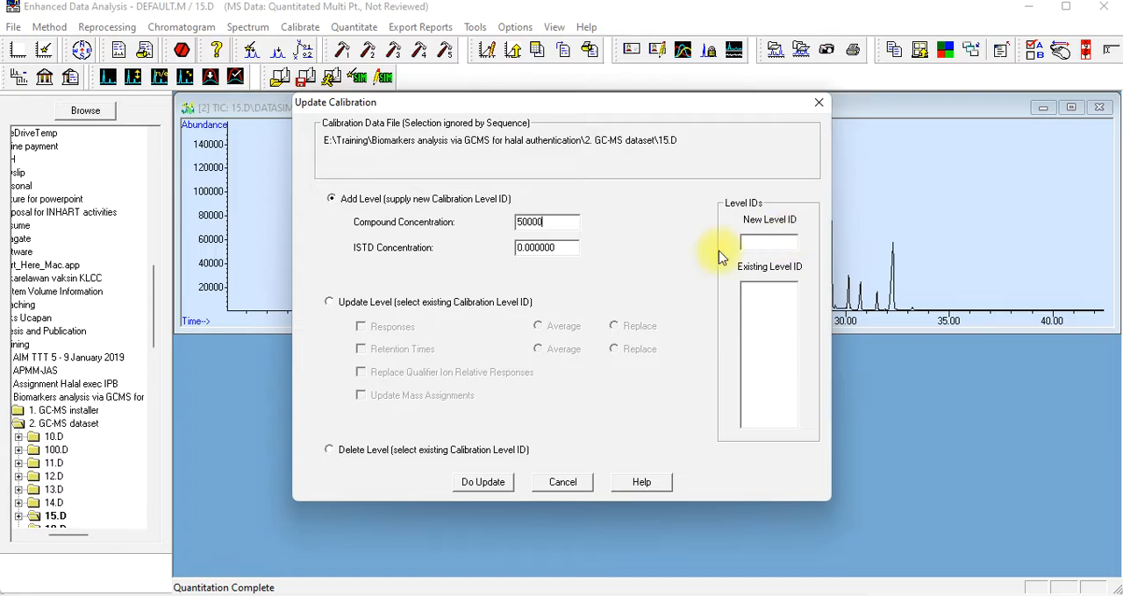
# Check the calibration files on the PowerPoint slide, set the new level ID to 6 and update the calibration
pyautogui.click(613, 595)
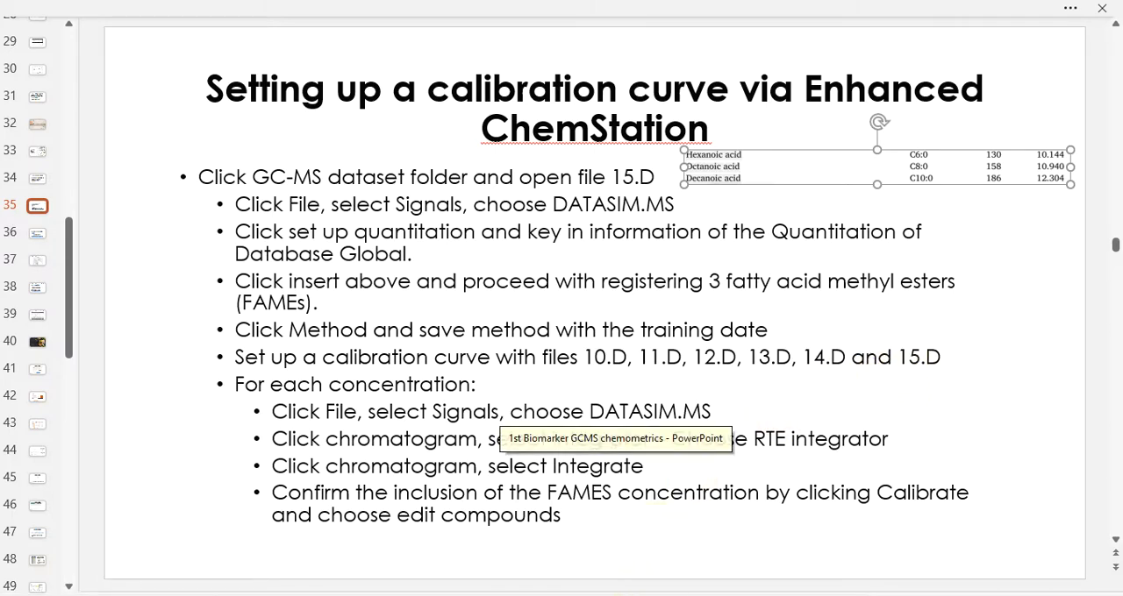
pyautogui.click(653, 595)
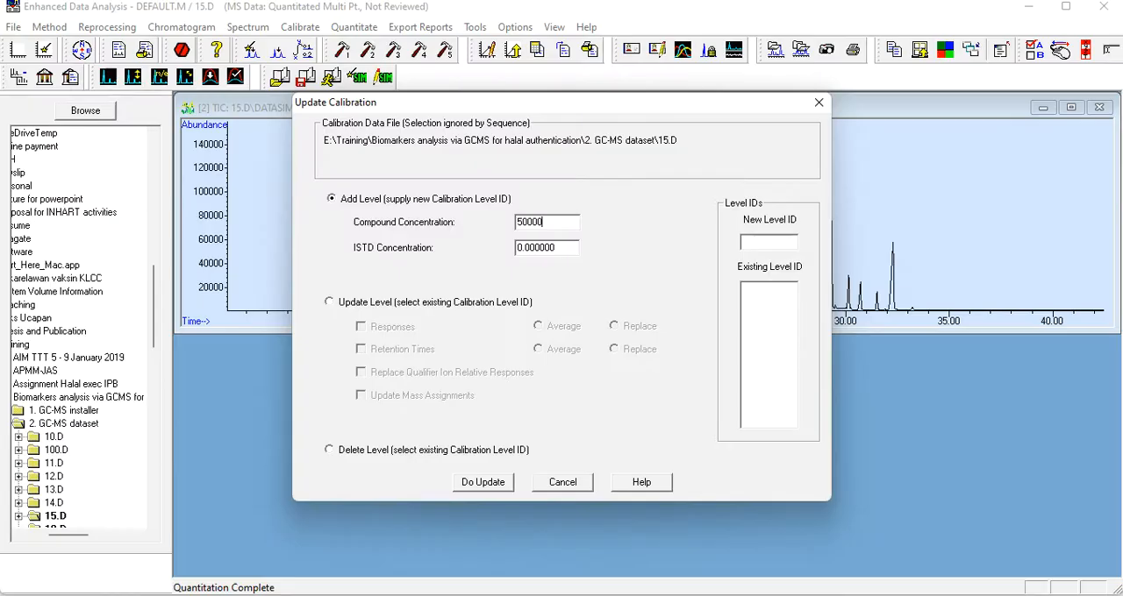
pyautogui.click(753, 242)
pyautogui.write('66')
pyautogui.click(621, 594)
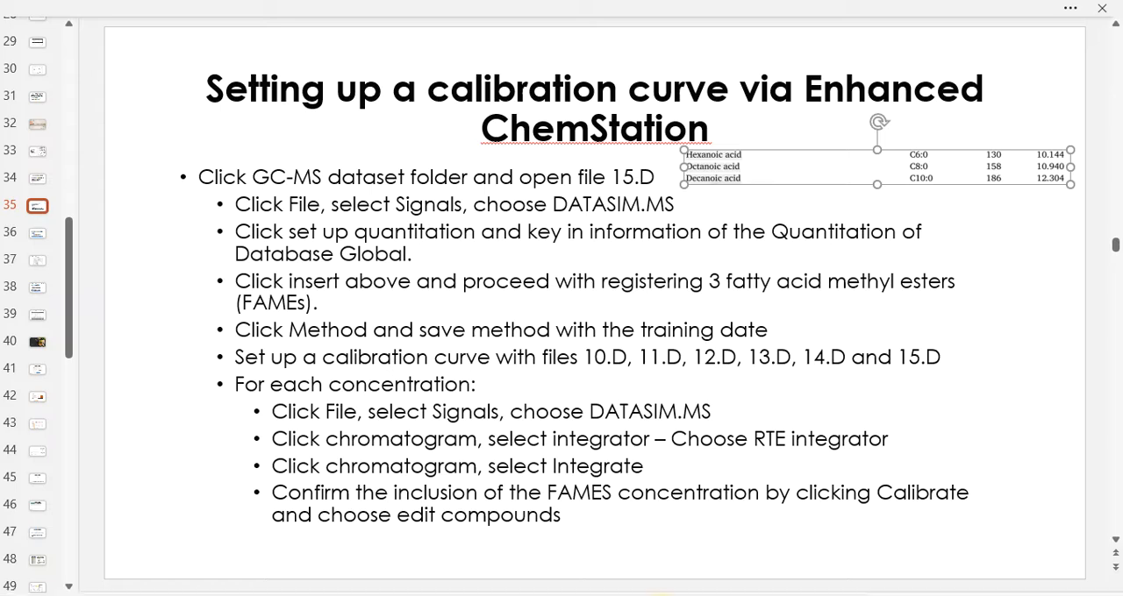
pyautogui.click(662, 595)
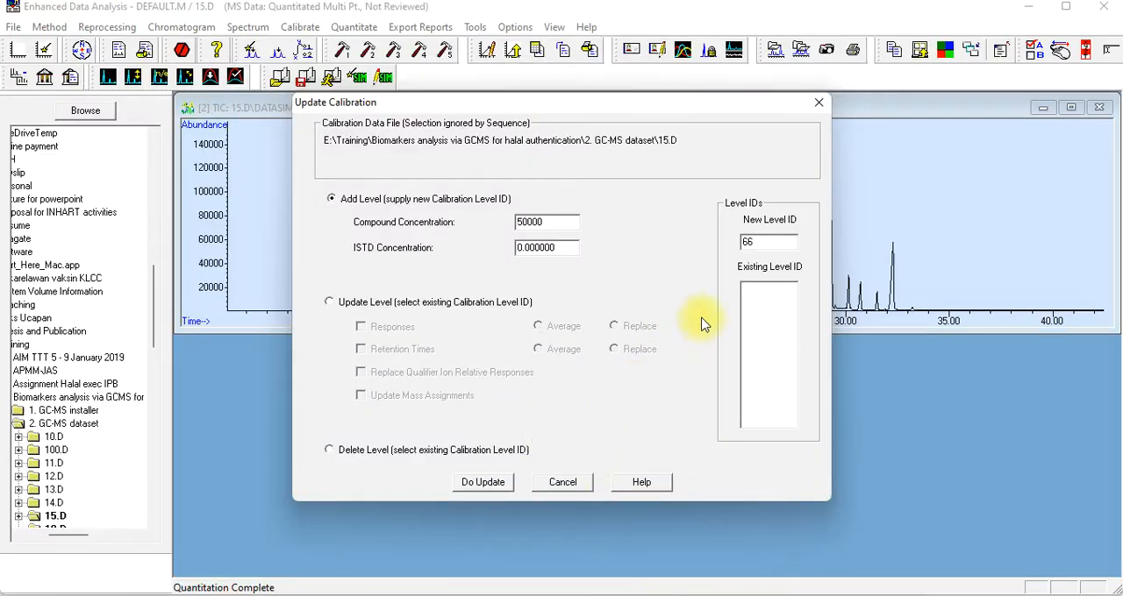
pyautogui.press('BackSpace')
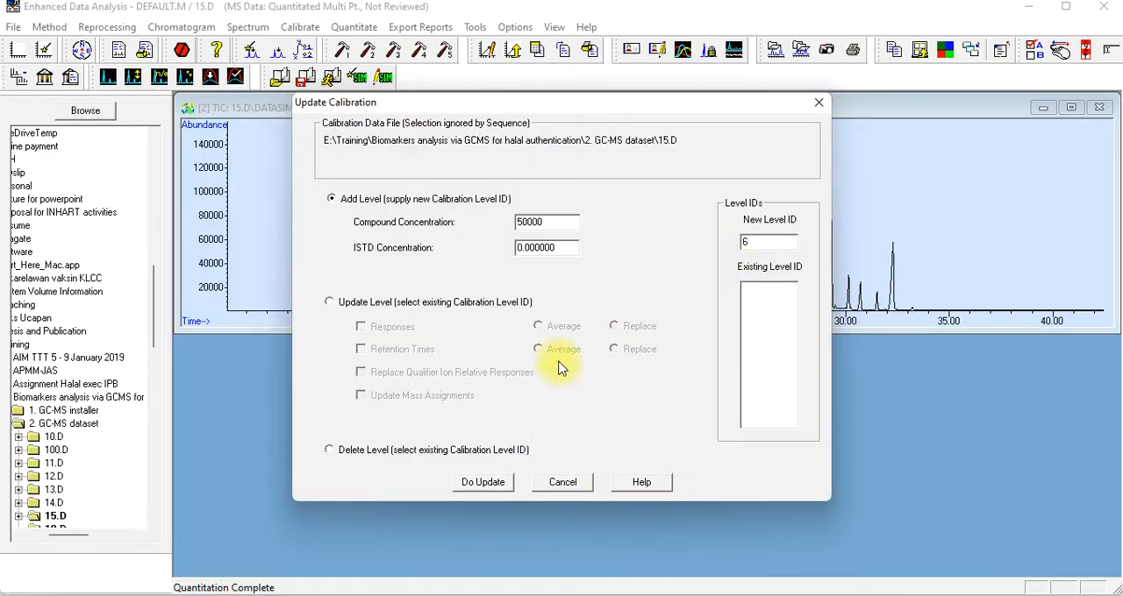
pyautogui.click(482, 483)
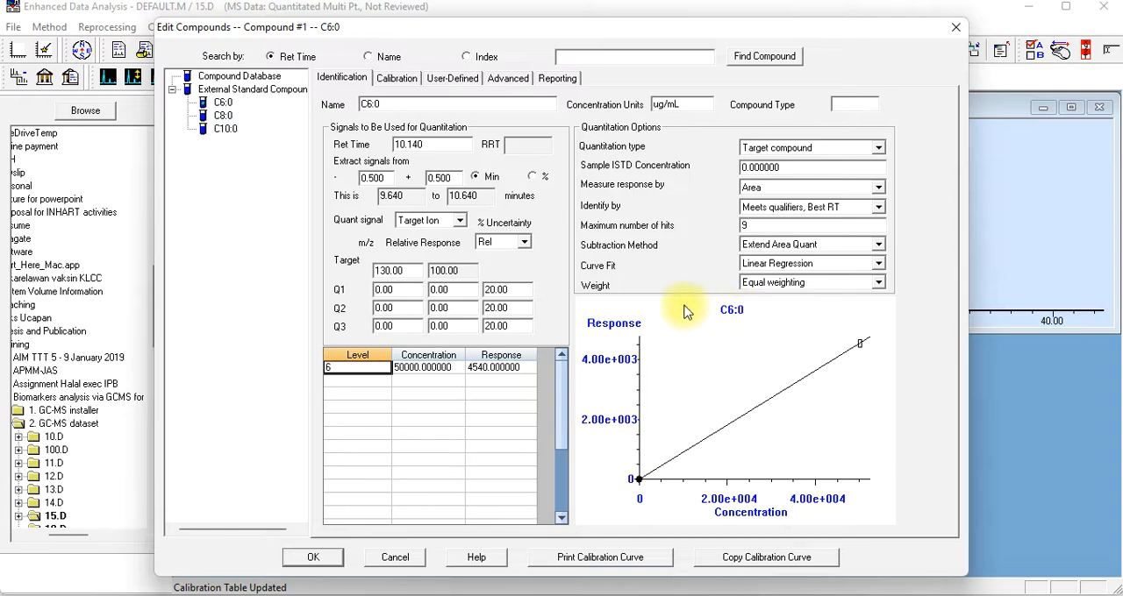
# Review the calibration curves of C8:0 and C10:0 and save the compound changes
pyautogui.click(224, 117)
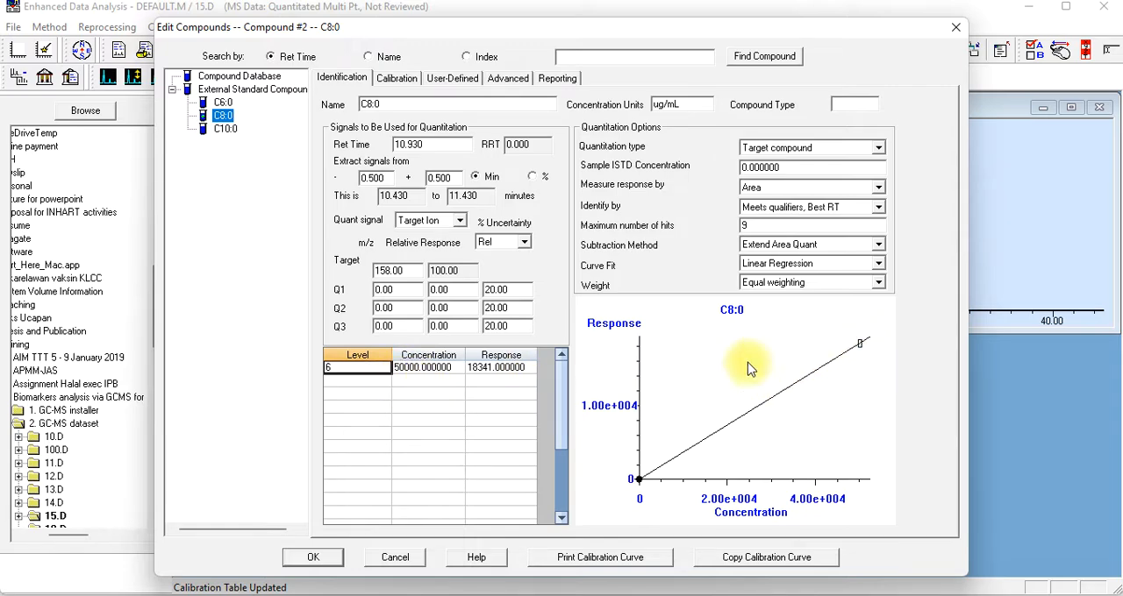
pyautogui.click(226, 130)
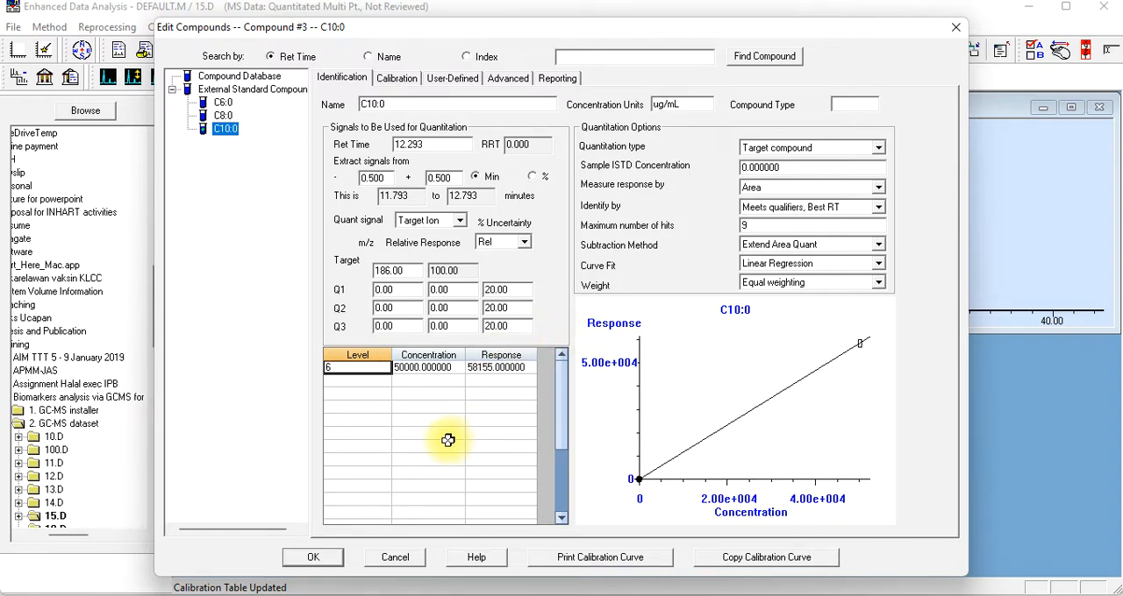
pyautogui.click(316, 559)
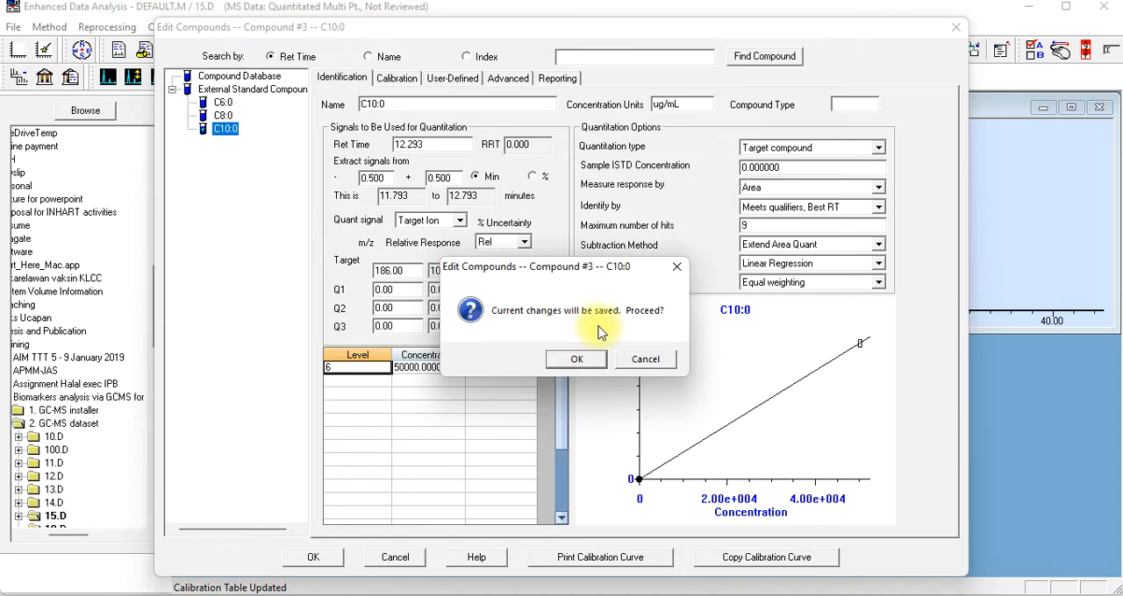
pyautogui.click(586, 367)
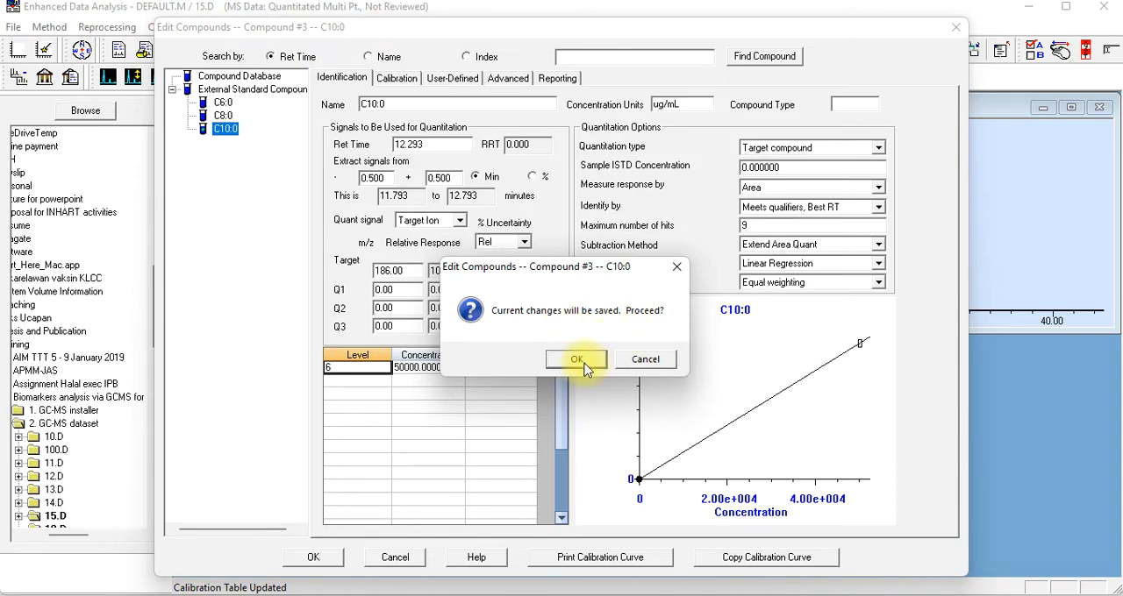
pyautogui.click(584, 366)
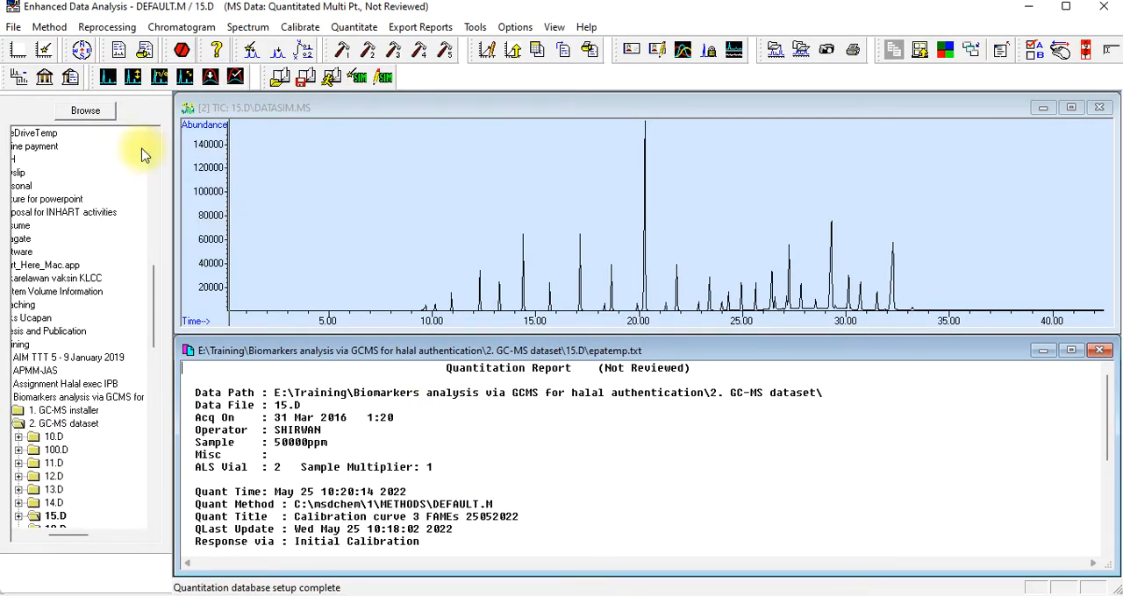
# Save the method as "Calibration curve 3 FAMEs 25052022" and accept the preselected quant results file
pyautogui.click(43, 32)
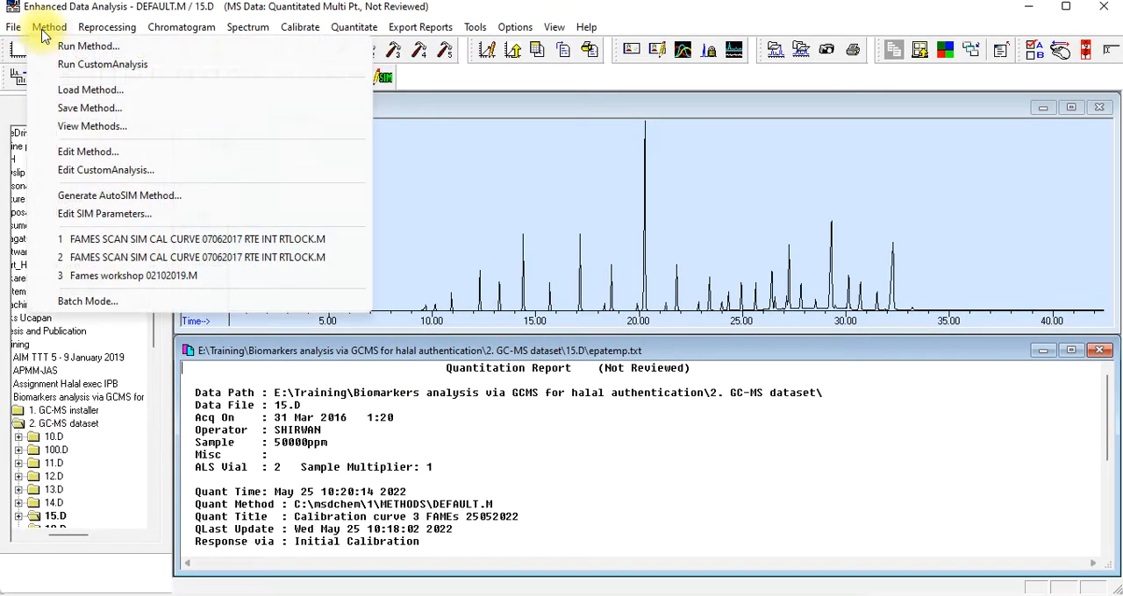
pyautogui.click(78, 110)
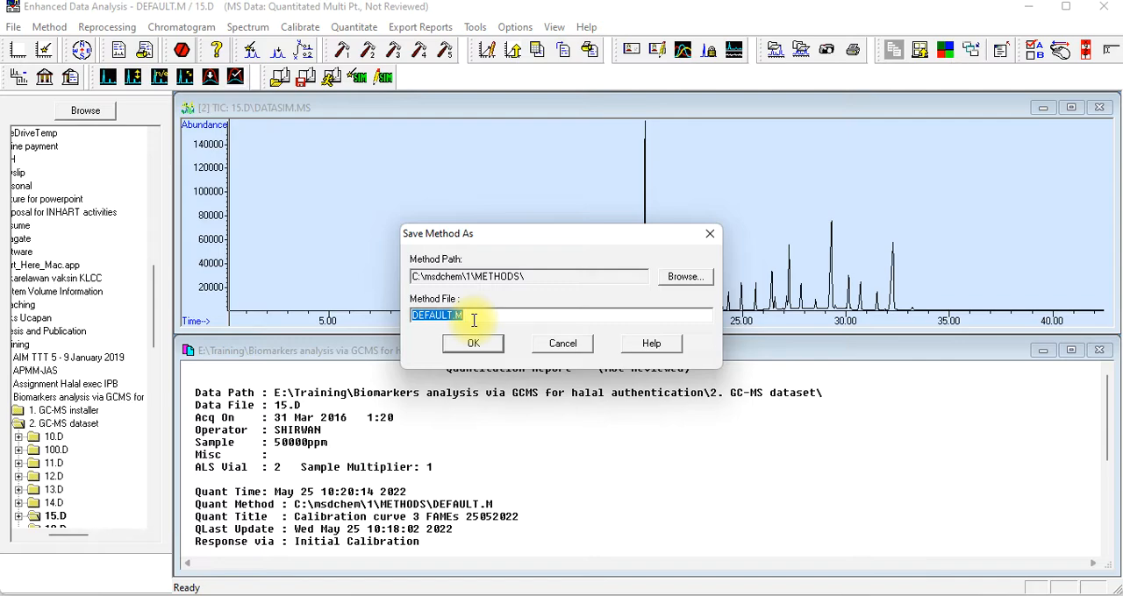
pyautogui.press('BackSpace')
pyautogui.write('Calibration curve 3 FAMEs 25')
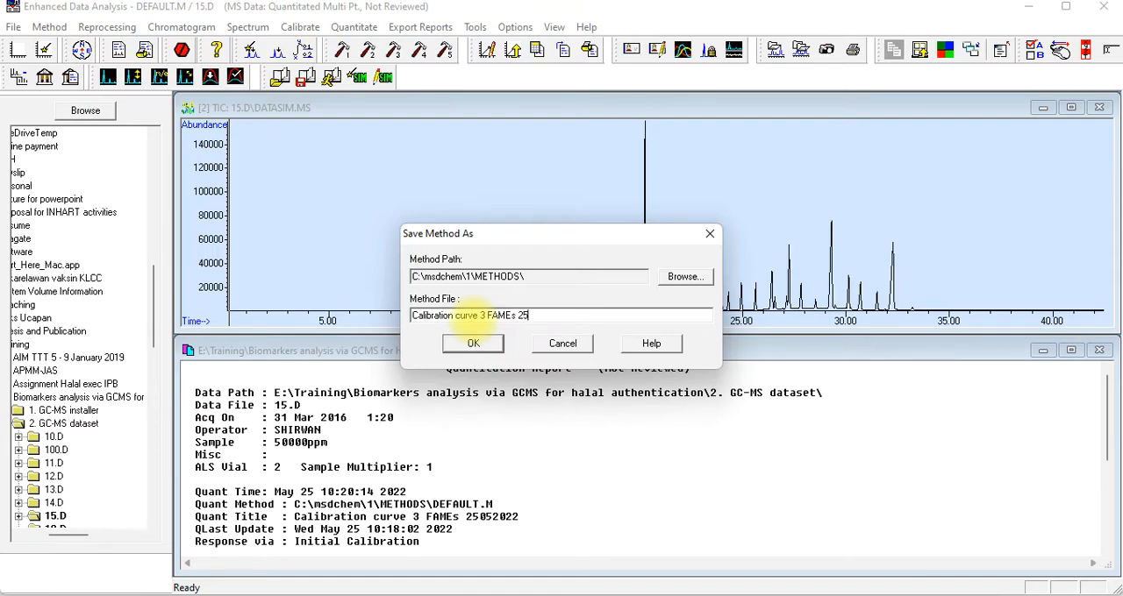
pyautogui.write('052022')
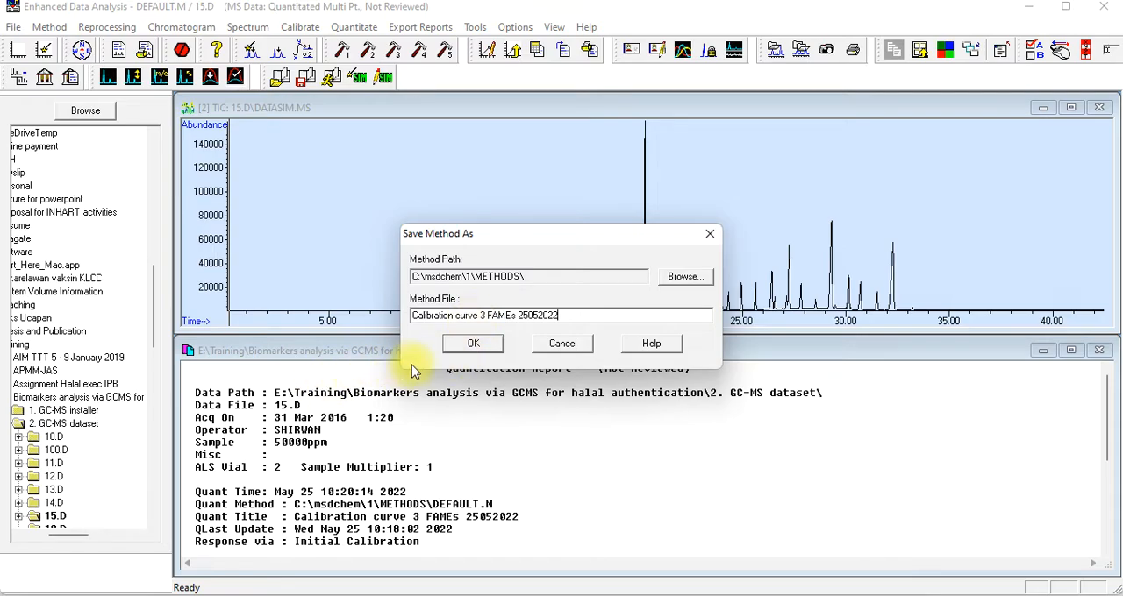
pyautogui.click(447, 346)
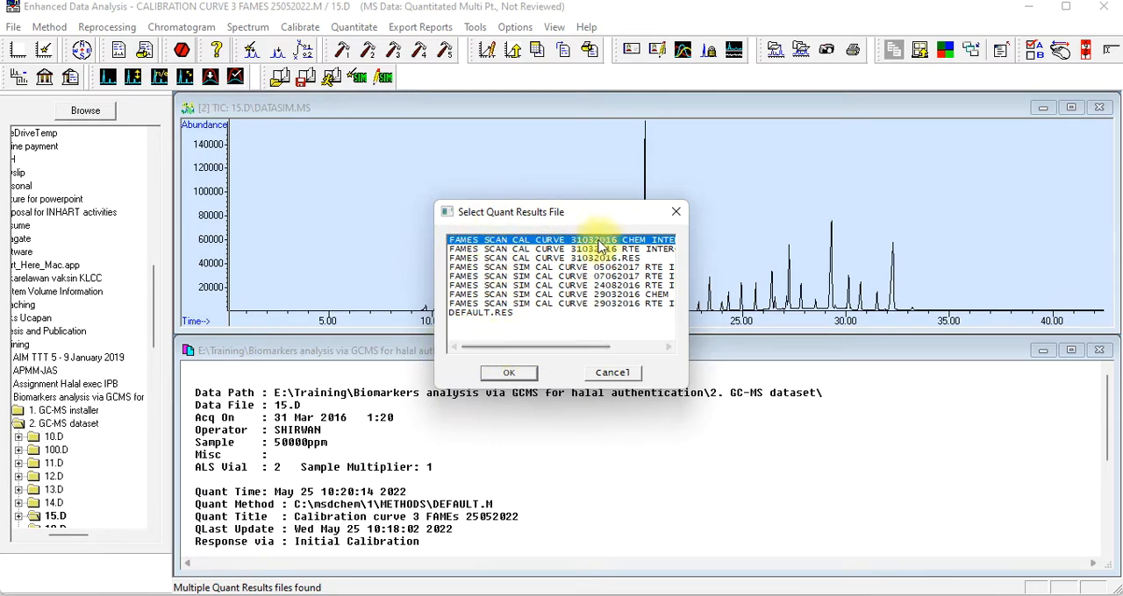
pyautogui.click(521, 373)
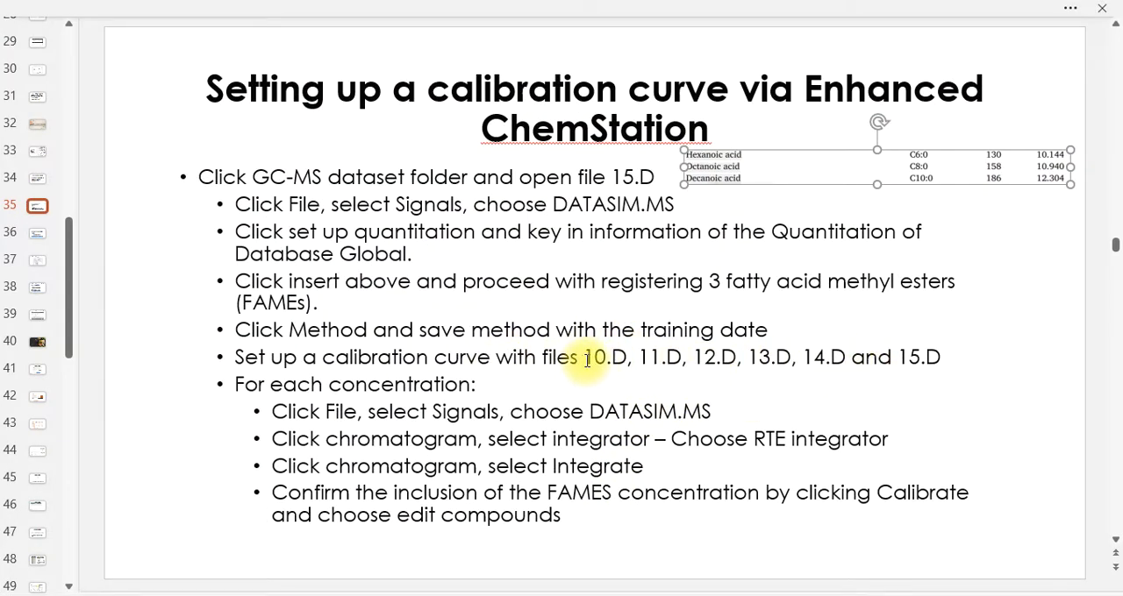
# Check the calibration file list on the PowerPoint slide and load data file 11.D without choosing a quant results file
pyautogui.moveTo(585, 361); pyautogui.dragTo(845, 359)
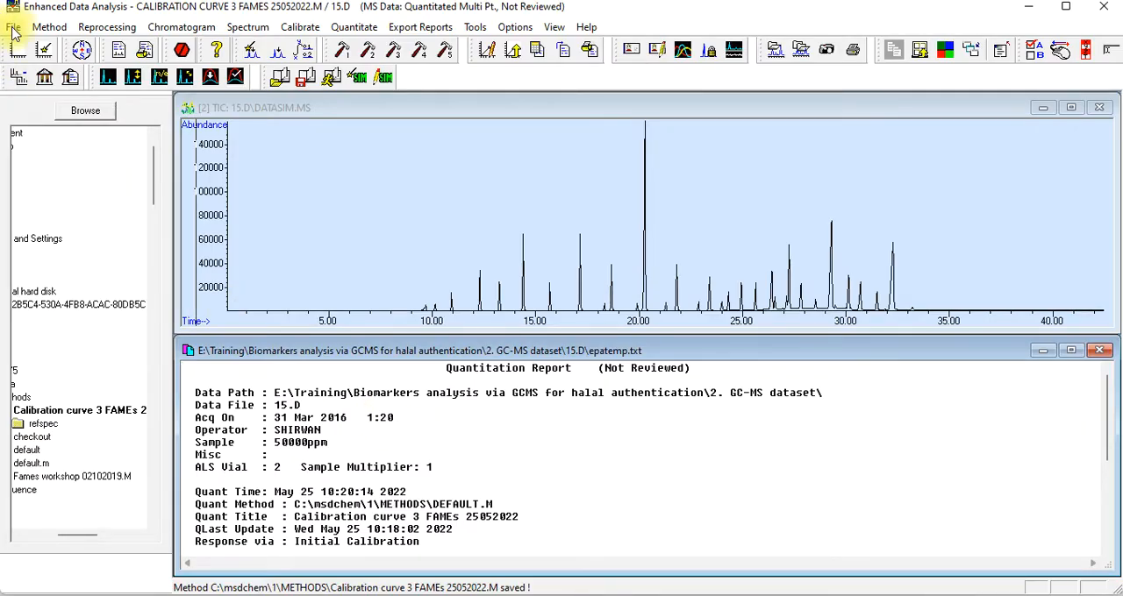
pyautogui.click(13, 27)
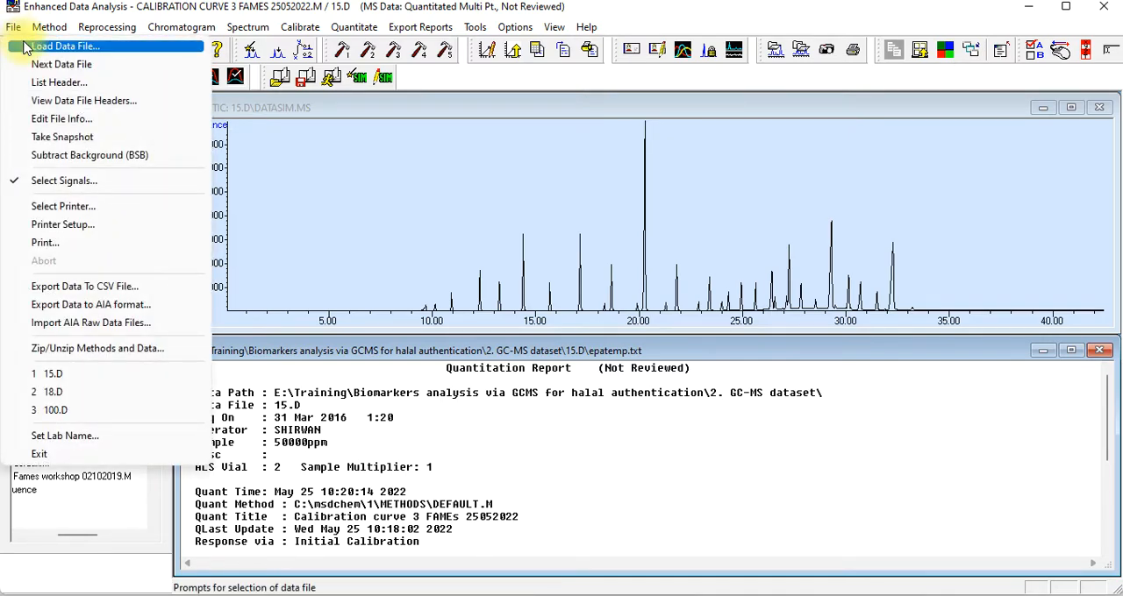
pyautogui.click(25, 46)
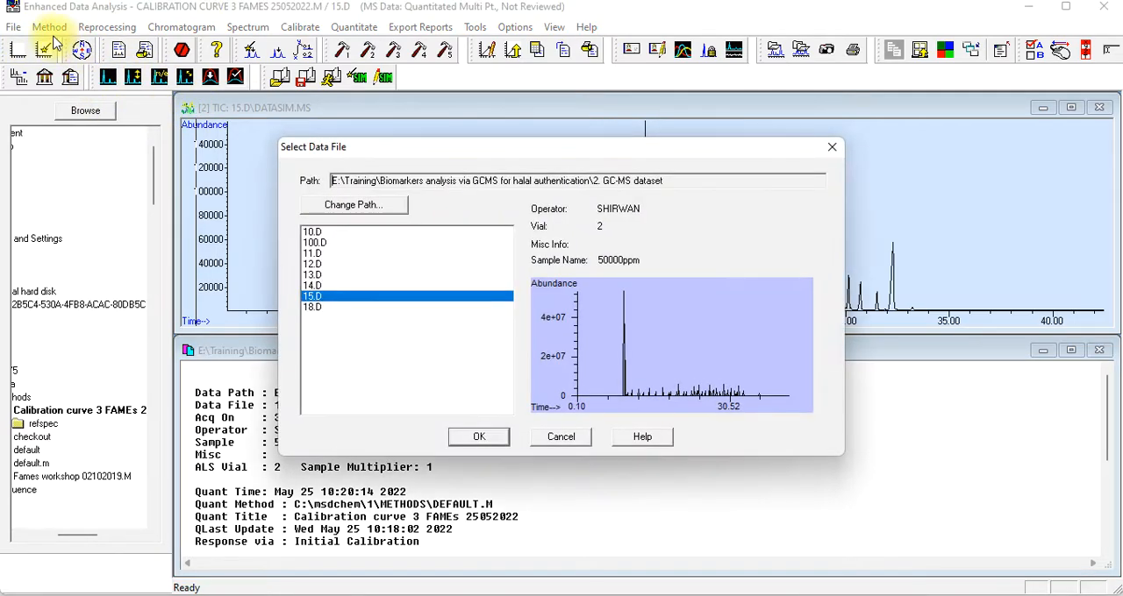
pyautogui.click(312, 233)
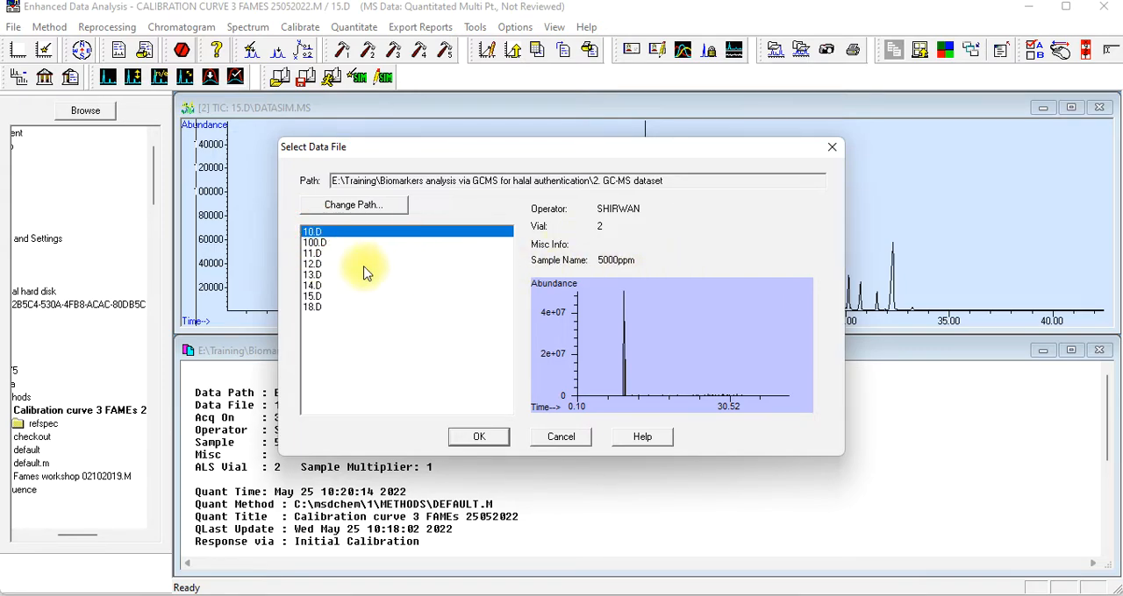
pyautogui.doubleClick(311, 253)
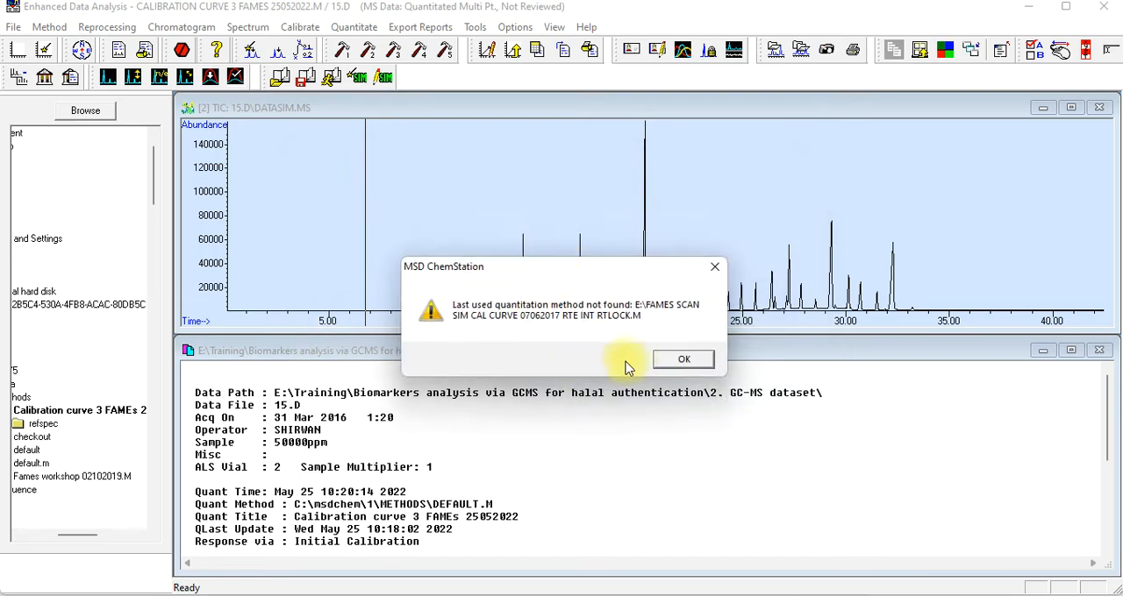
pyautogui.click(667, 355)
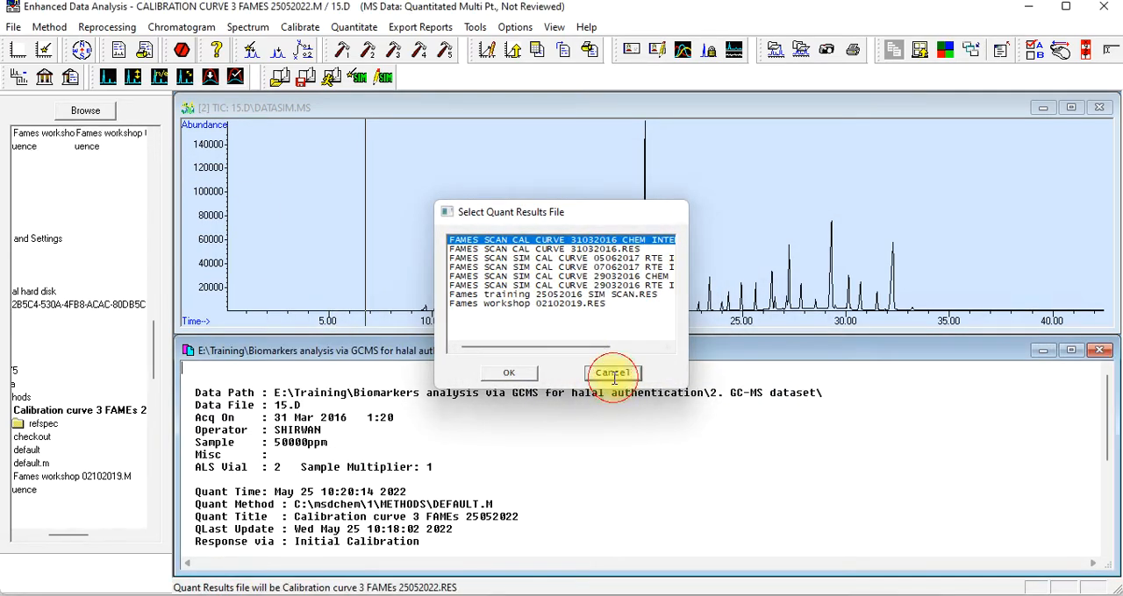
pyautogui.click(609, 372)
# Examine the sample names of data files 12.D, 13.D, 14.D, 15.D and 18.D in the dataset folder
pyautogui.click(14, 27)
pyautogui.click(52, 47)
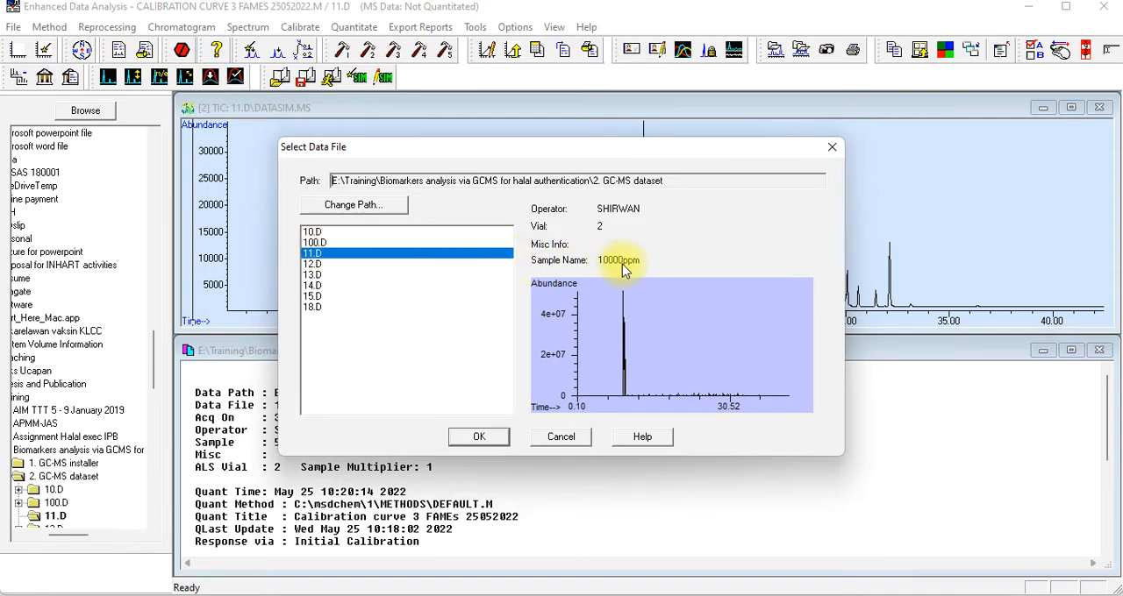
pyautogui.click(312, 265)
pyautogui.click(312, 276)
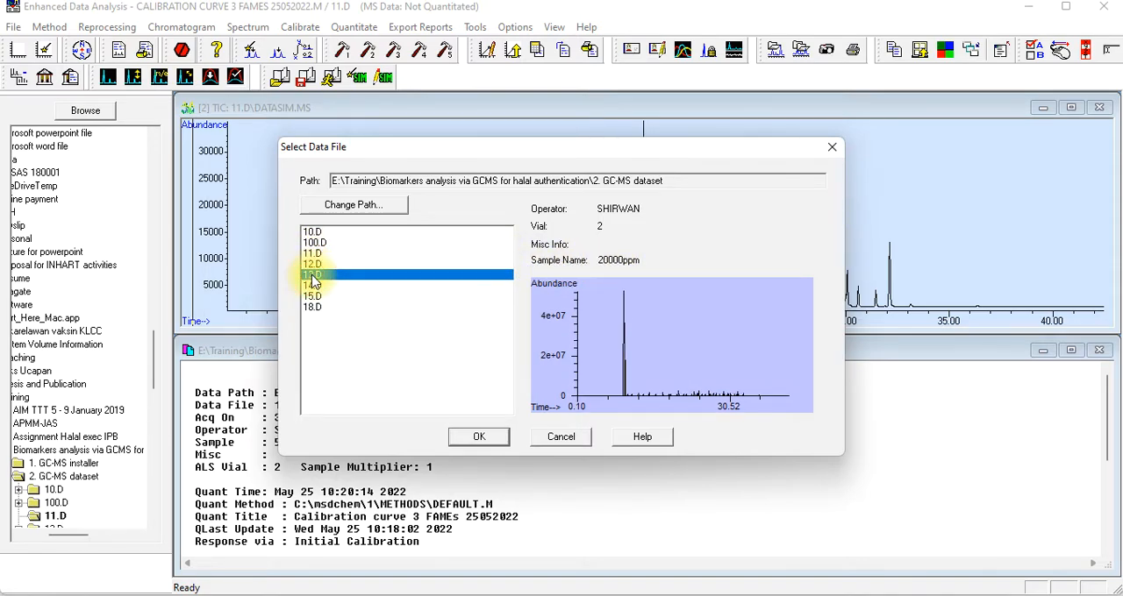
pyautogui.click(312, 286)
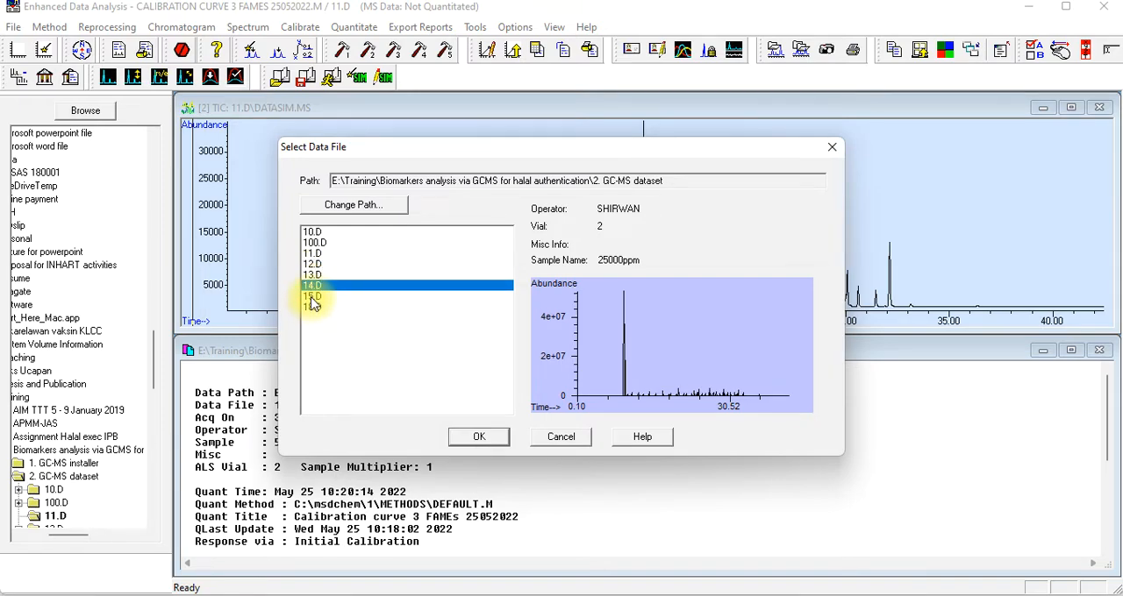
pyautogui.click(312, 297)
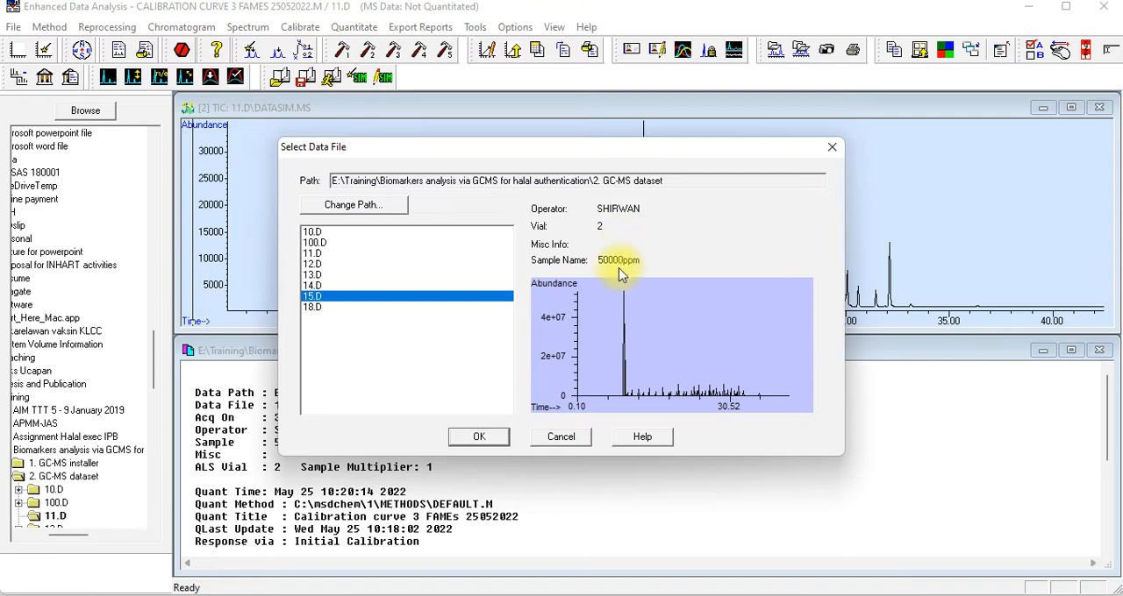
pyautogui.click(313, 307)
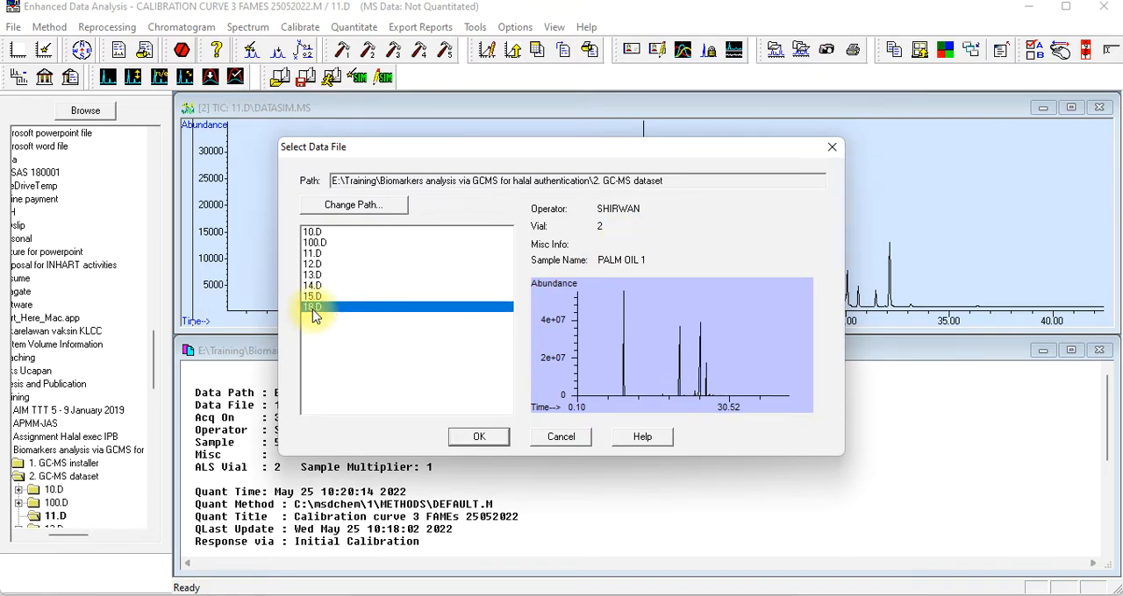
pyautogui.click(313, 300)
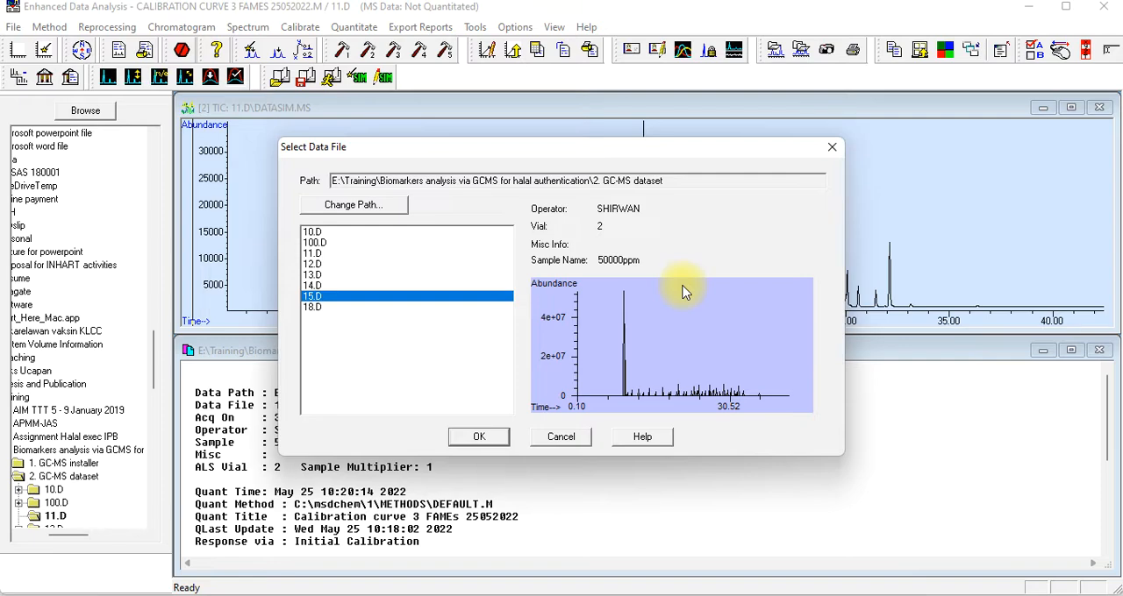
# Load data file 10.D with the preselected quant results file and close the quantitation report of 15.D
pyautogui.click(312, 233)
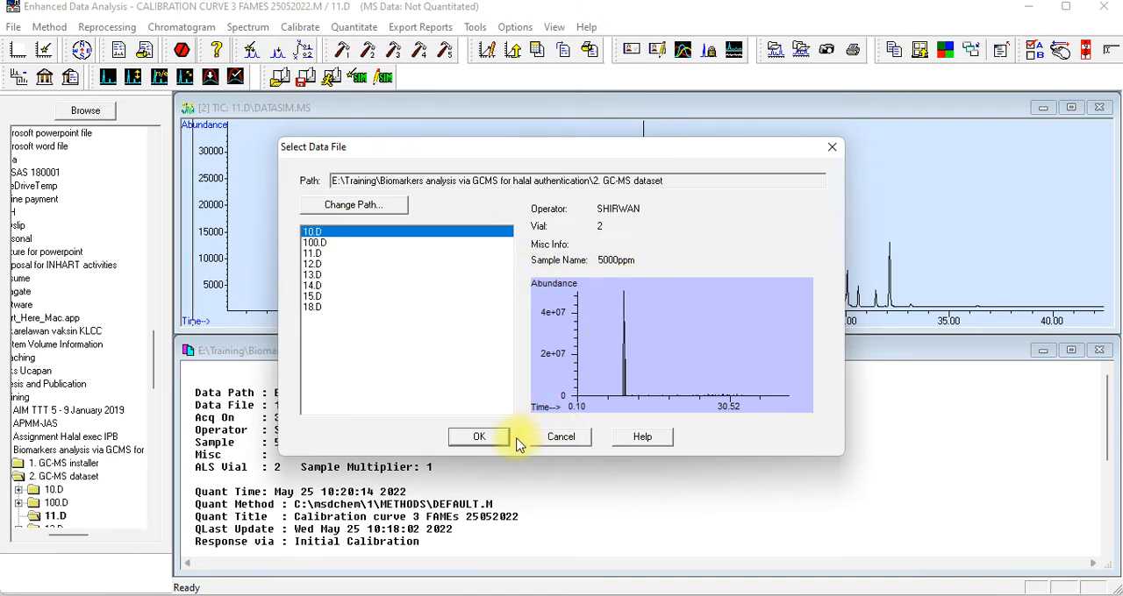
pyautogui.click(480, 438)
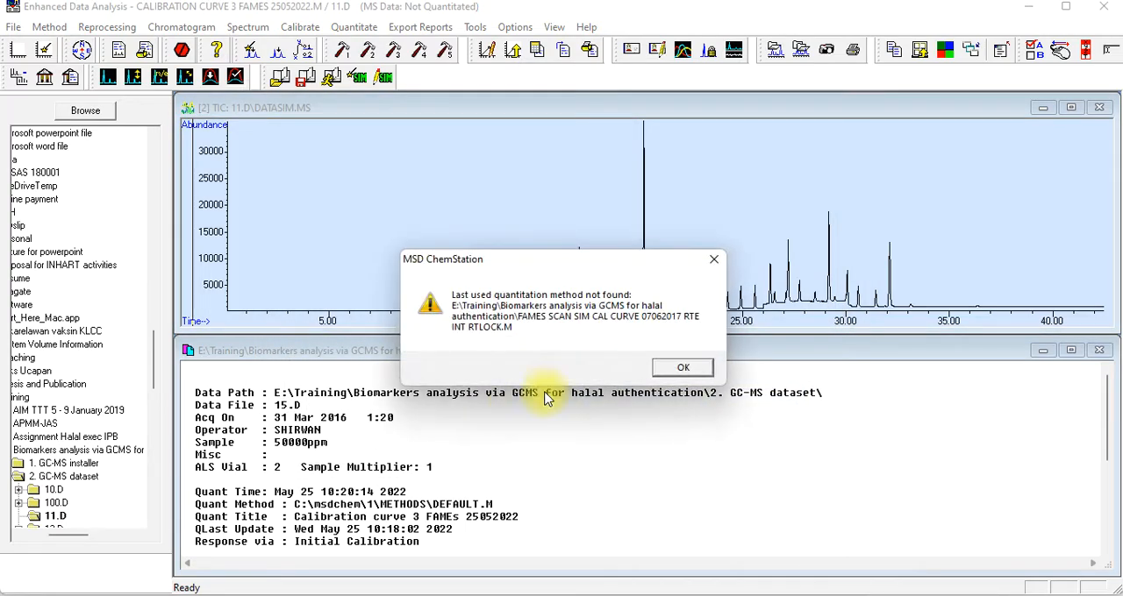
pyautogui.click(696, 367)
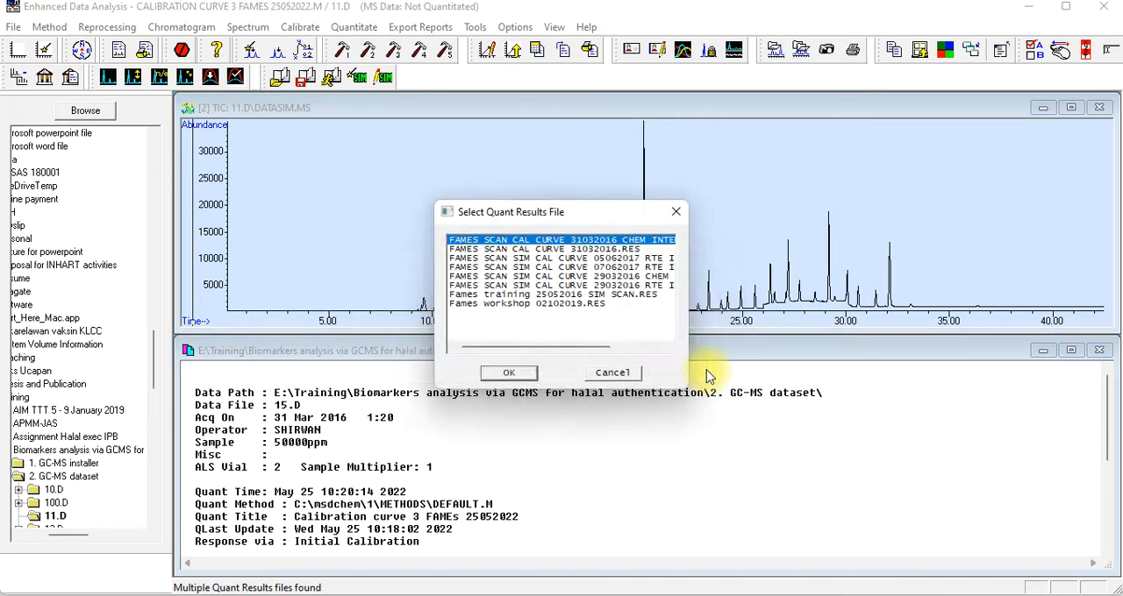
pyautogui.click(510, 374)
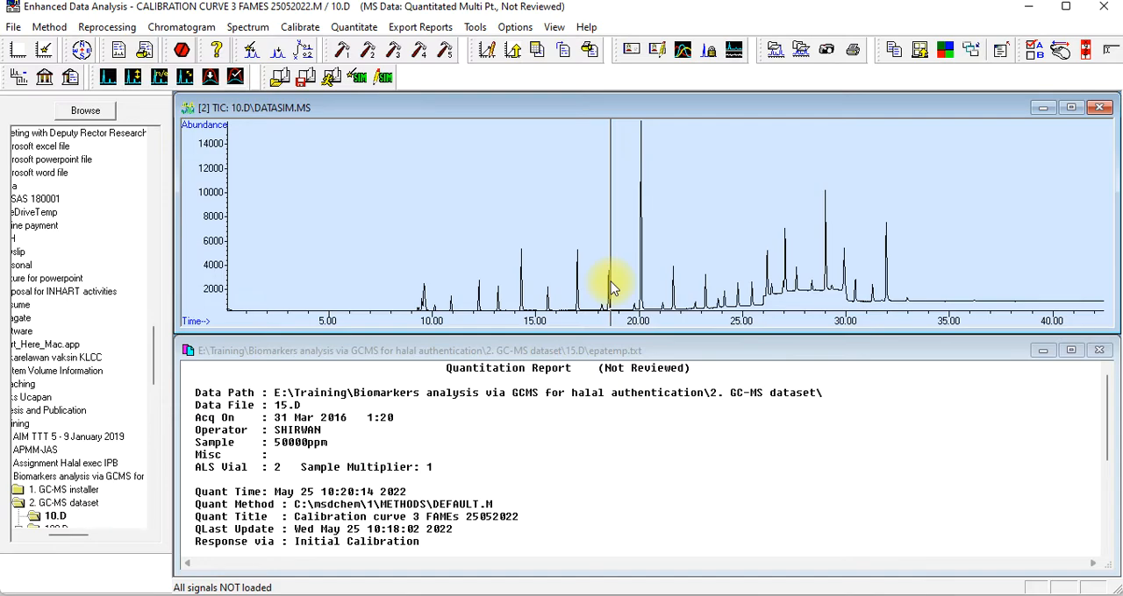
pyautogui.click(1099, 350)
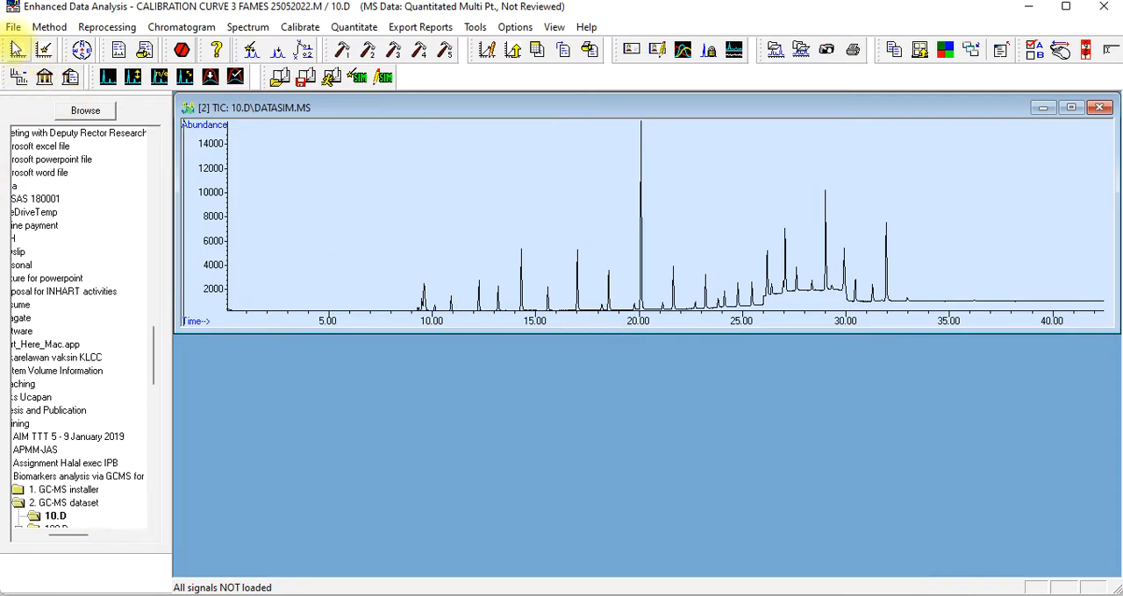
# Check the sample name of data file 10.D and reload it with the preselected quant results file
pyautogui.click(18, 26)
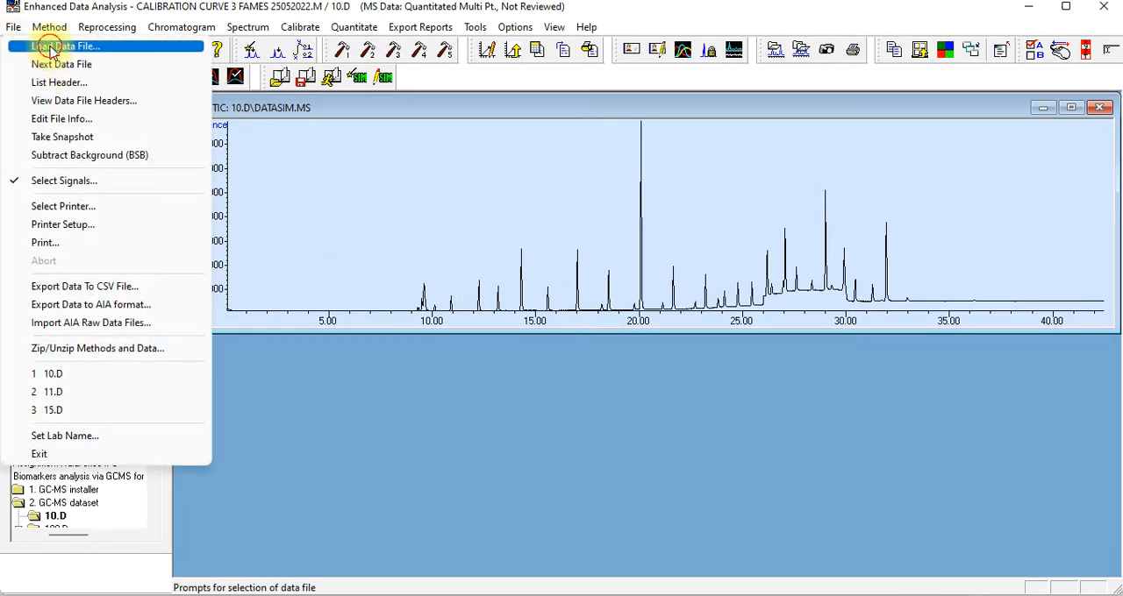
pyautogui.click(45, 42)
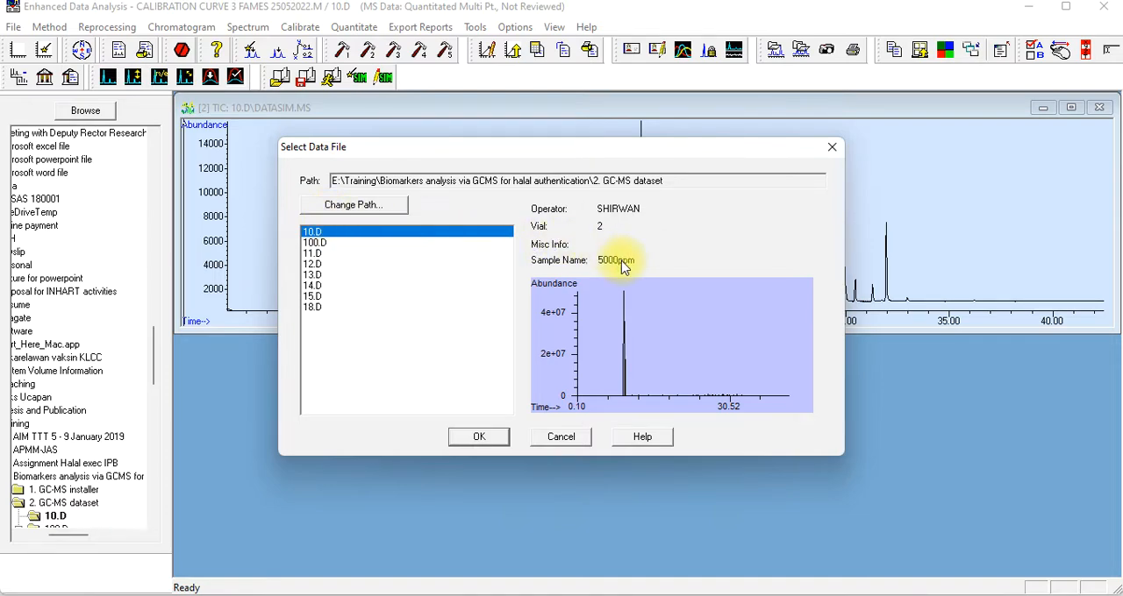
pyautogui.click(481, 437)
pyautogui.click(681, 371)
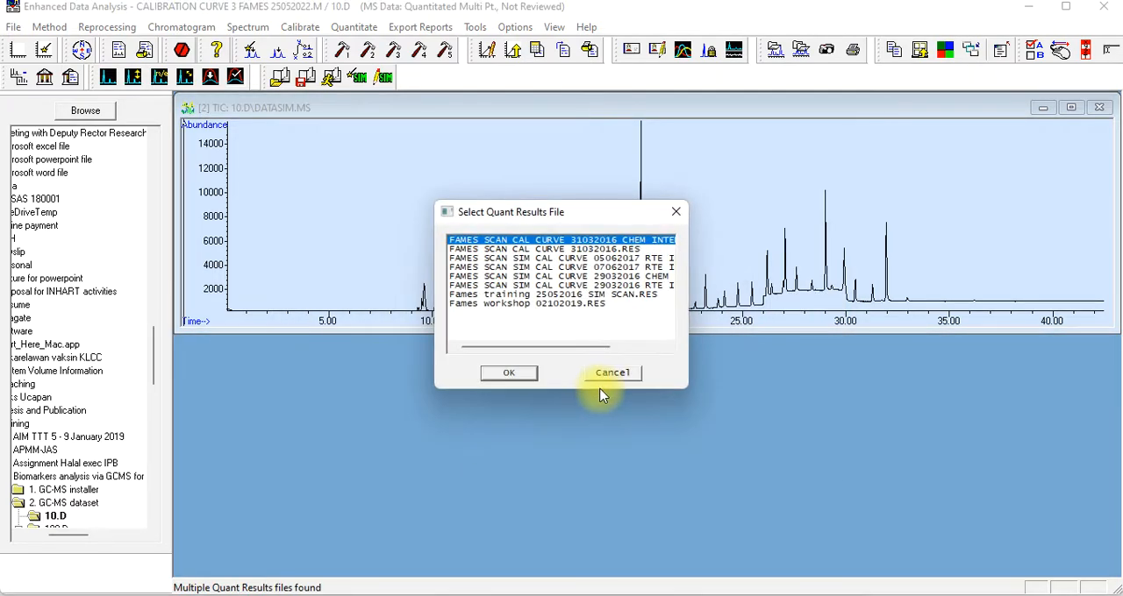
pyautogui.click(509, 373)
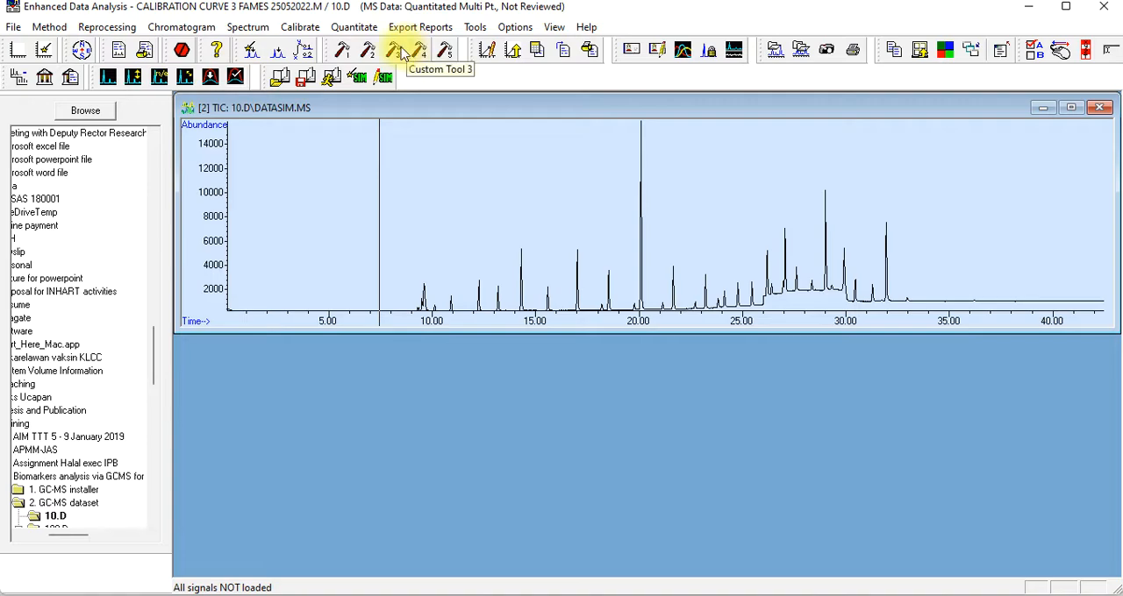
# Confirm the RTE Integrator for the 10.D chromatogram and integrate its peaks
pyautogui.click(191, 28)
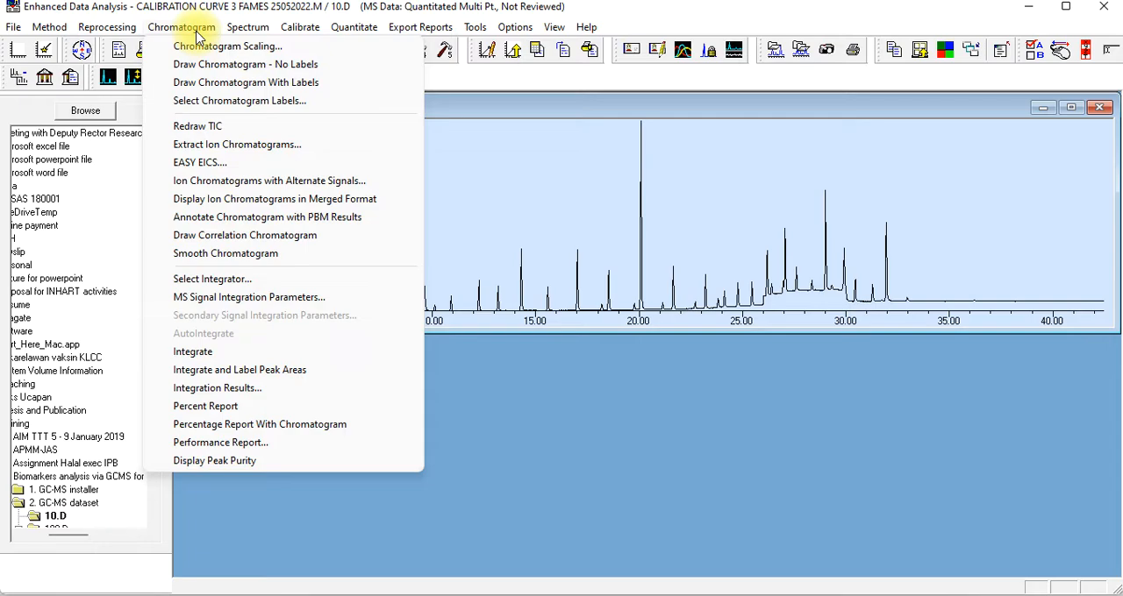
pyautogui.click(220, 281)
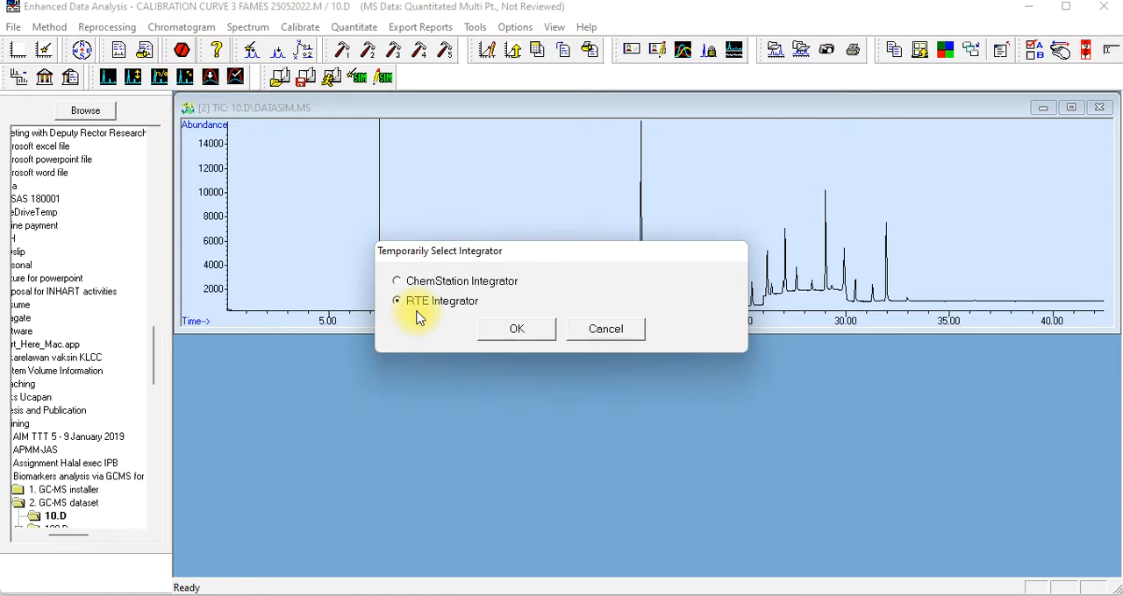
pyautogui.click(519, 328)
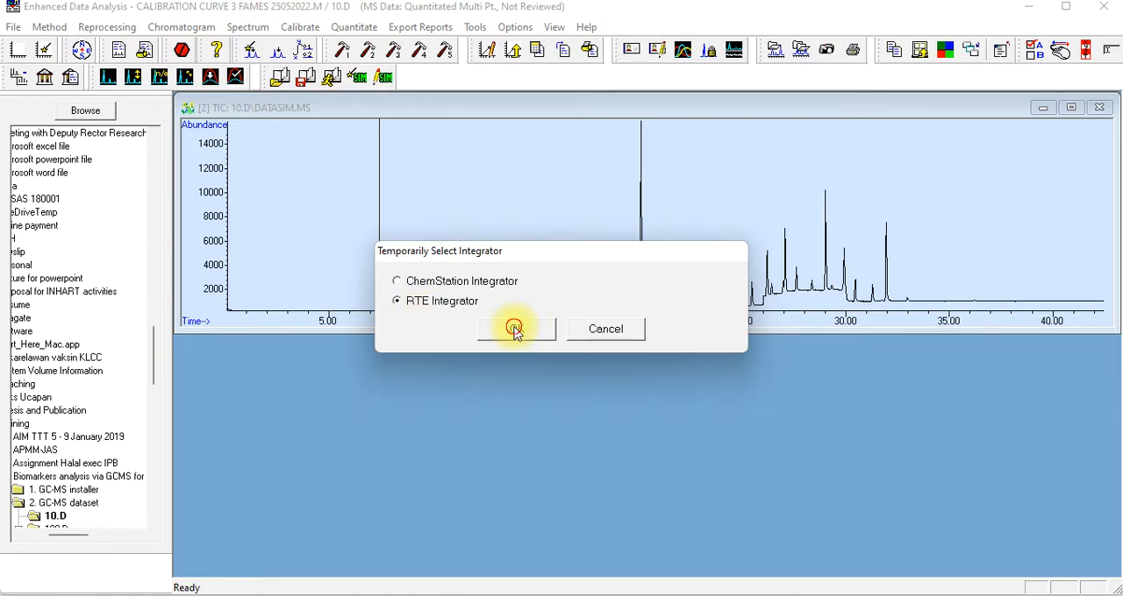
pyautogui.click(178, 30)
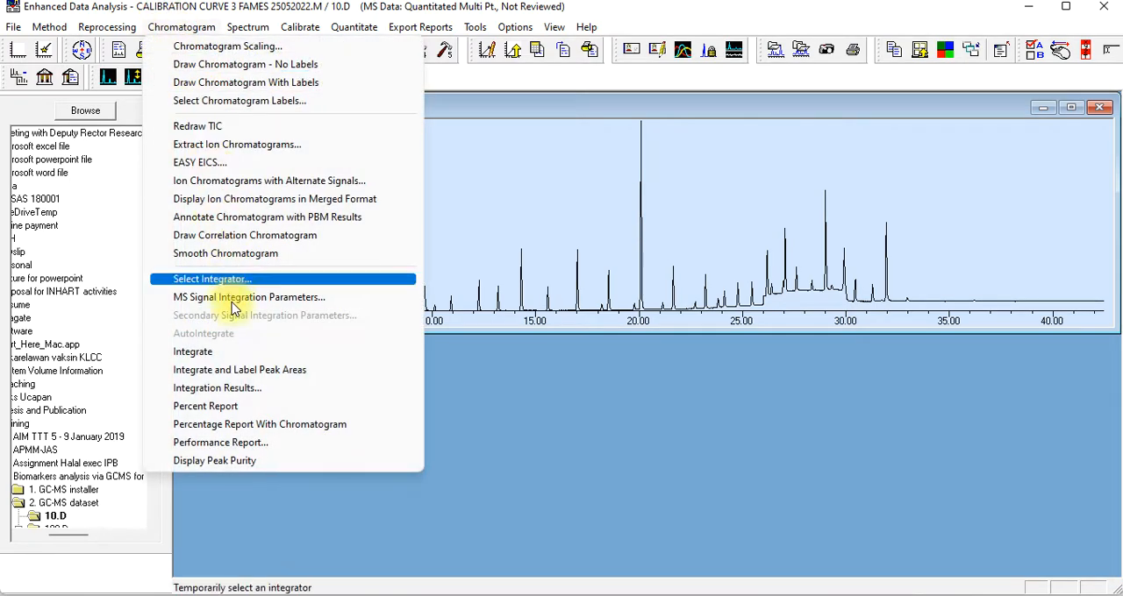
pyautogui.click(235, 353)
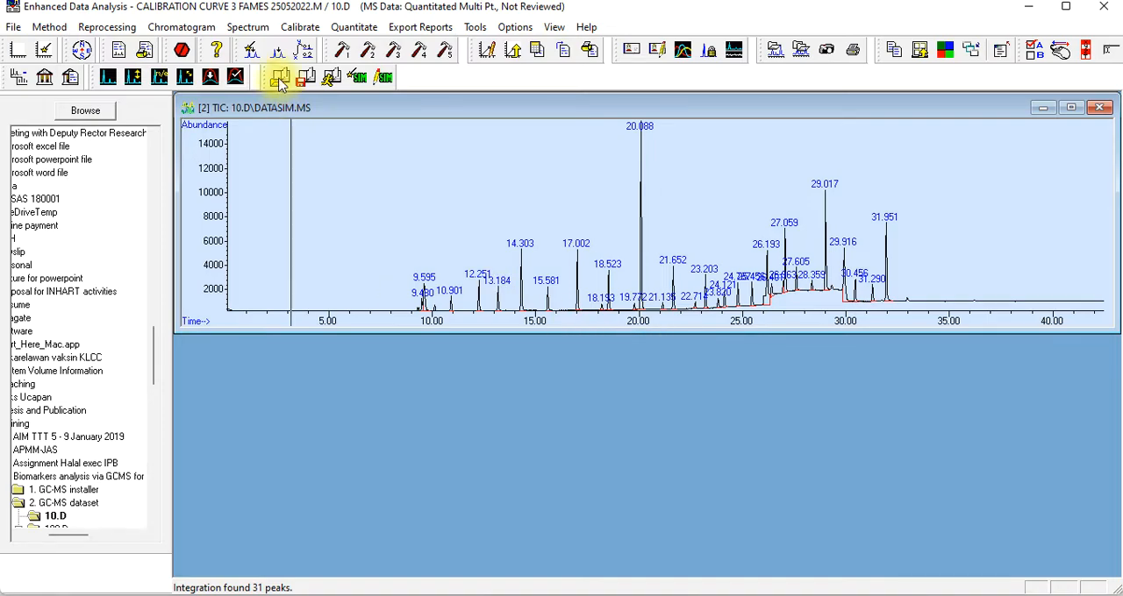
# Run a one-level calibration update with 10.D, requantitating the file and adding level 1 at a compound concentration of 5000
pyautogui.click(301, 27)
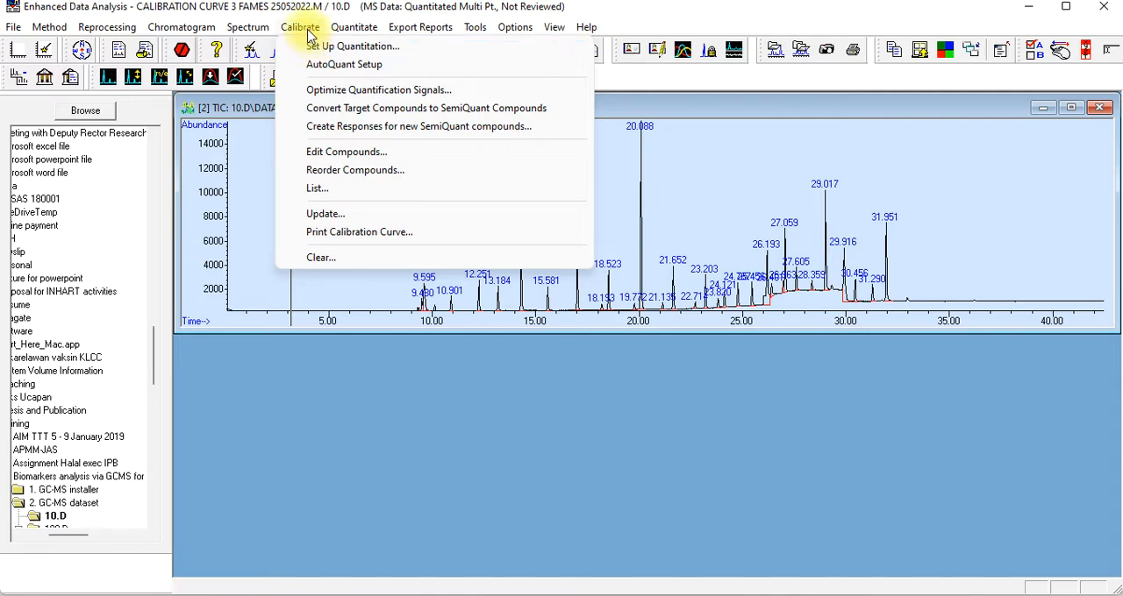
pyautogui.click(324, 214)
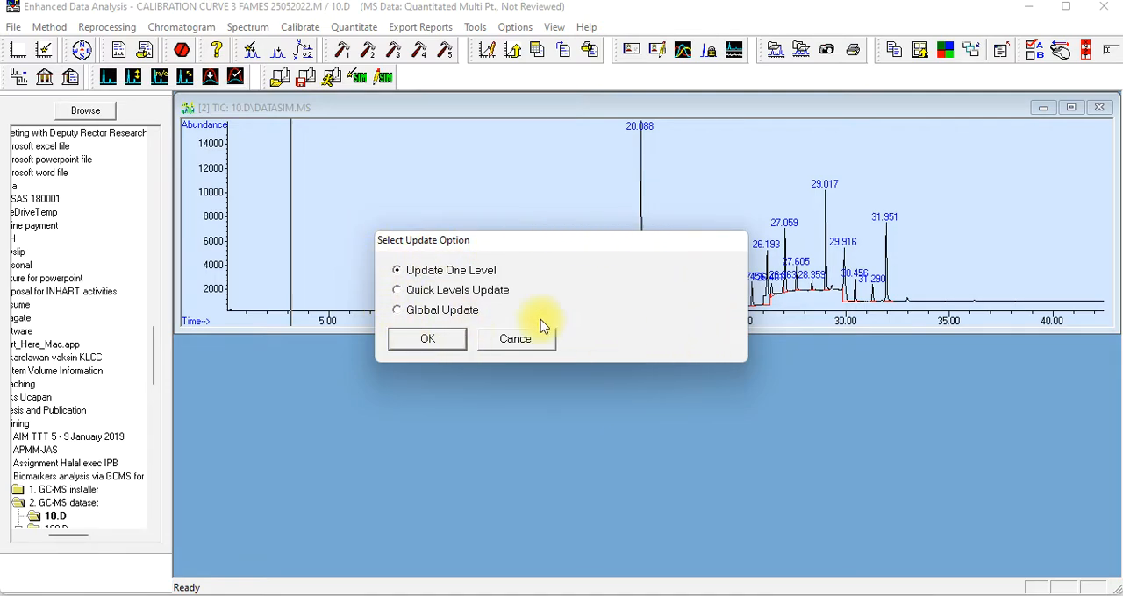
pyautogui.click(429, 341)
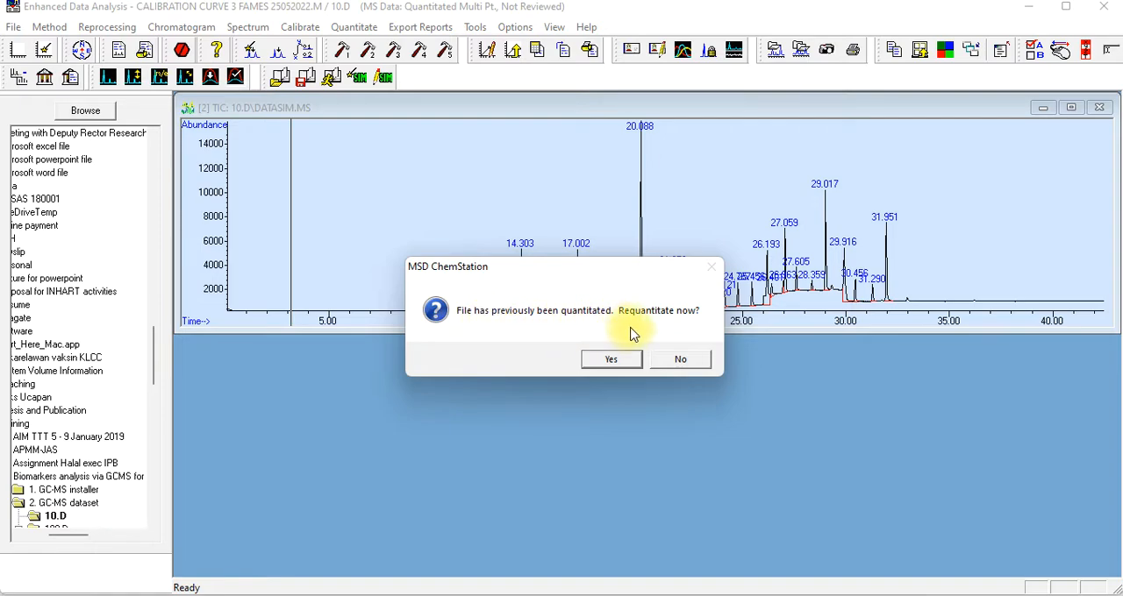
pyautogui.click(610, 360)
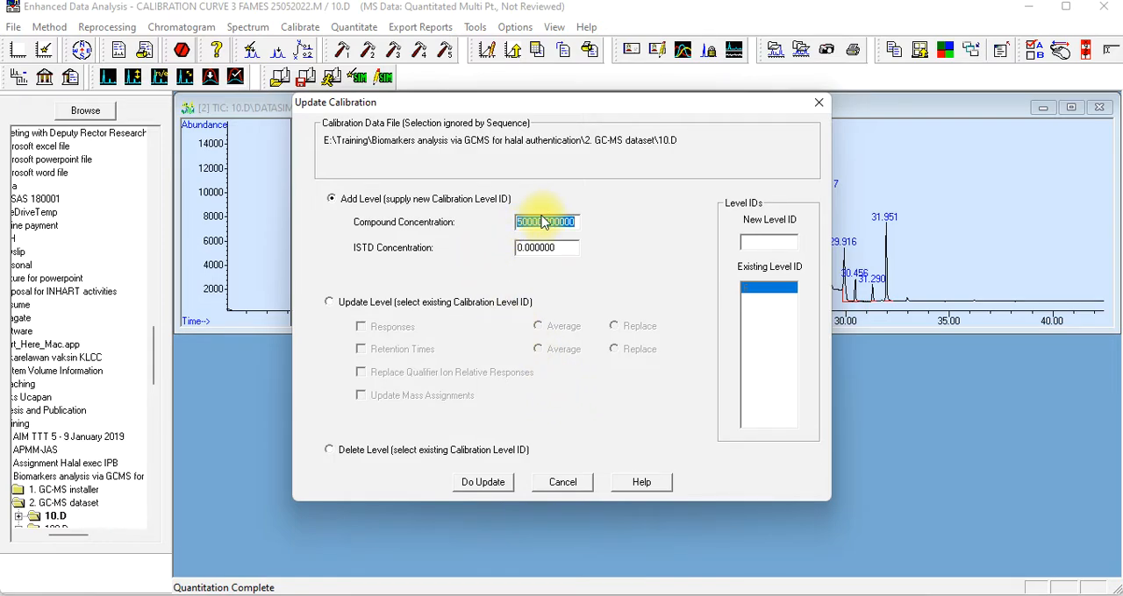
pyautogui.write('5')
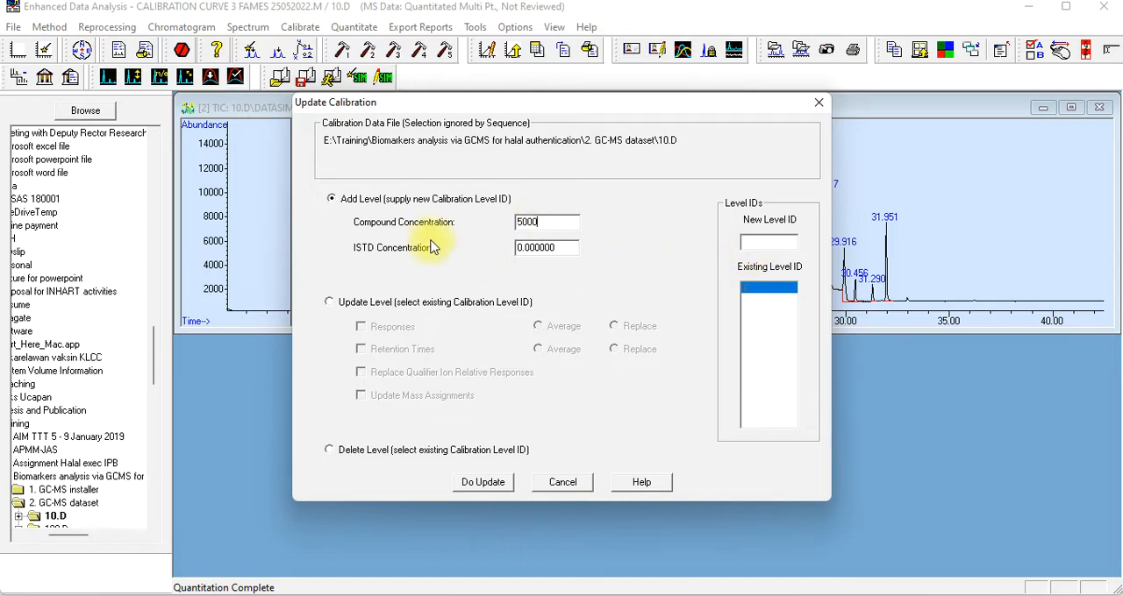
pyautogui.click(776, 241)
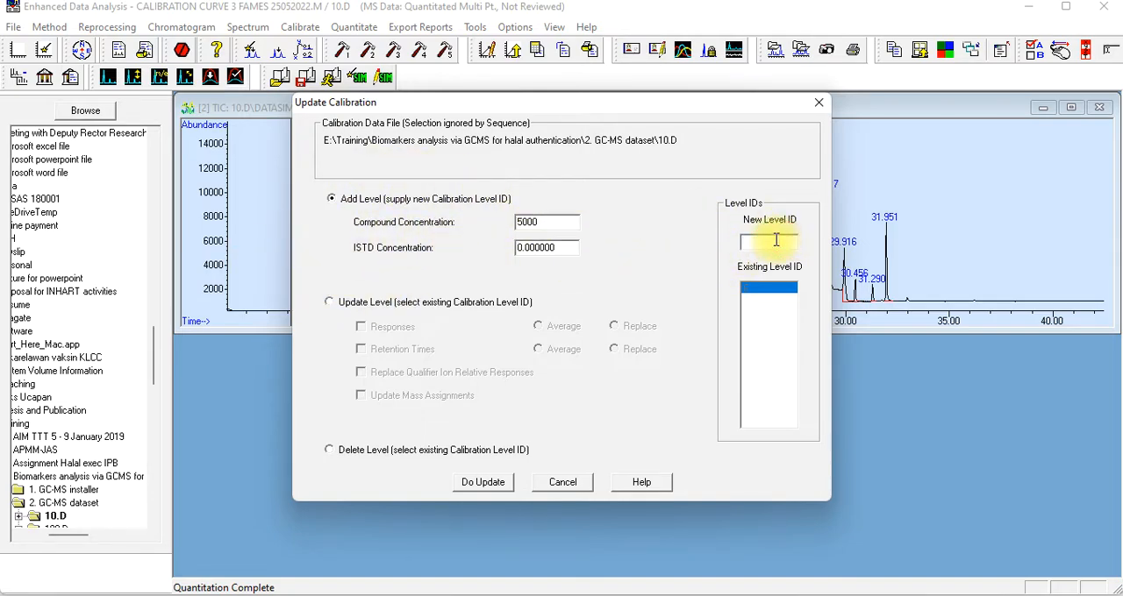
pyautogui.write('1')
pyautogui.click(482, 486)
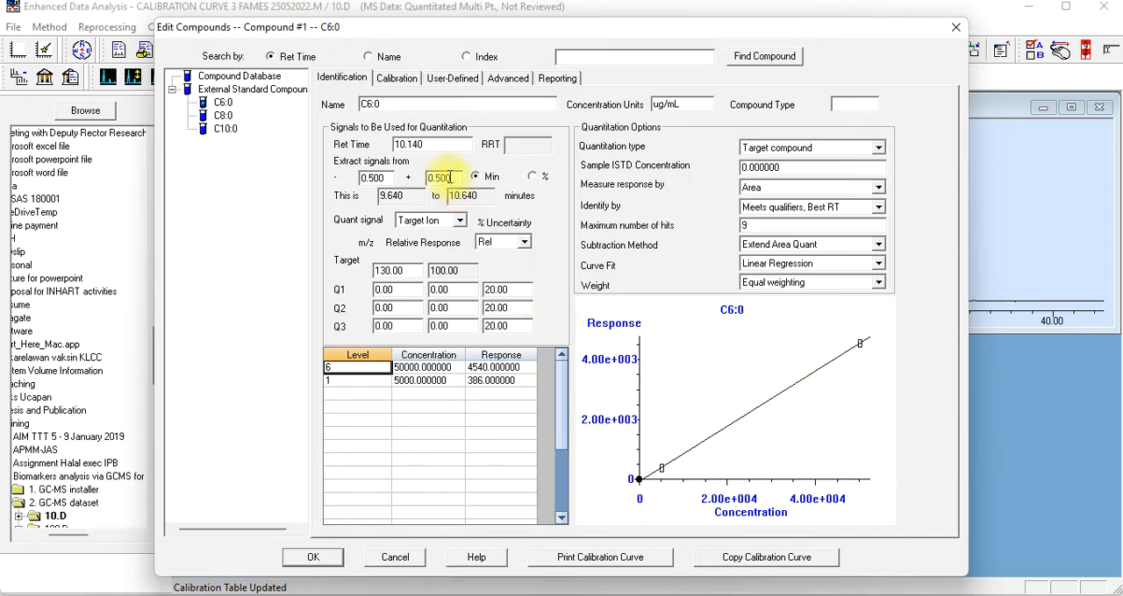
# Review the calibration data and curves of C6:0, C8:0 and C10:0 and save the compound changes
pyautogui.click(396, 79)
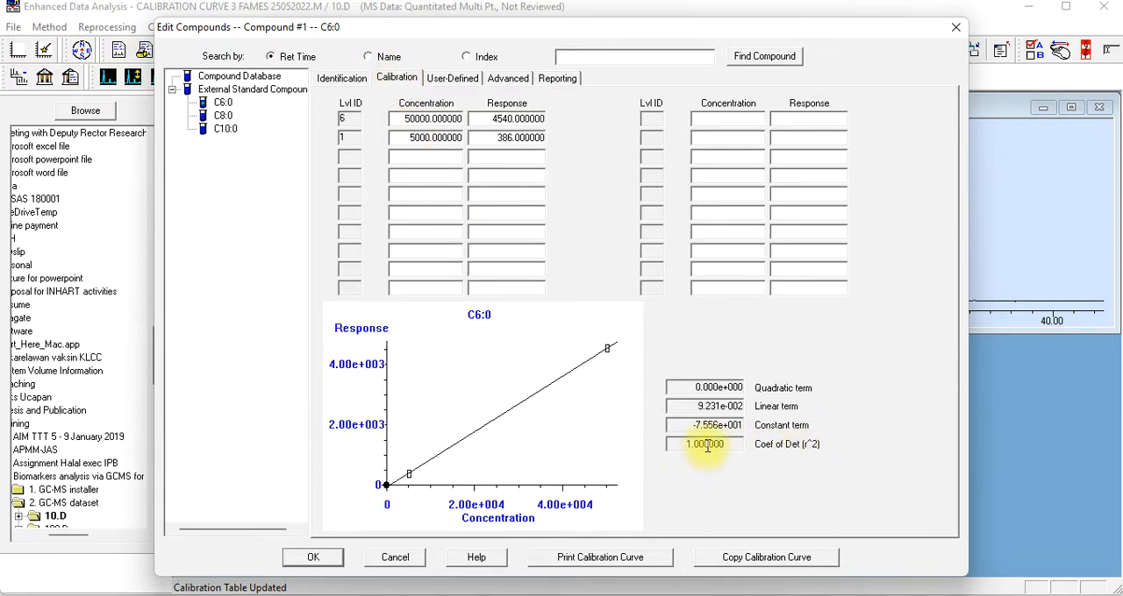
pyautogui.click(228, 121)
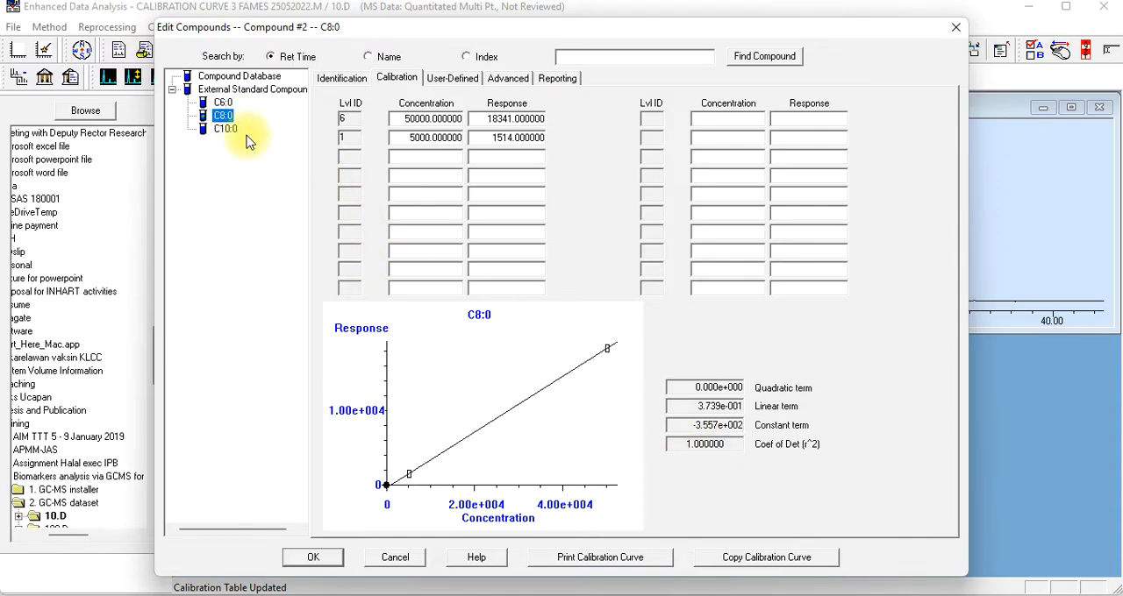
pyautogui.click(225, 130)
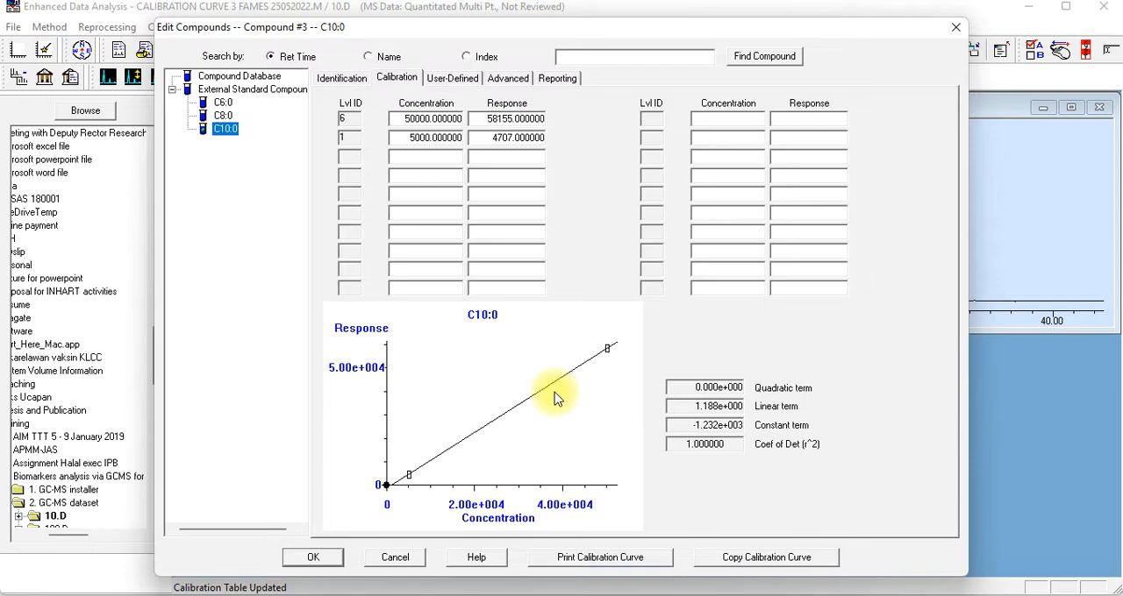
pyautogui.click(314, 560)
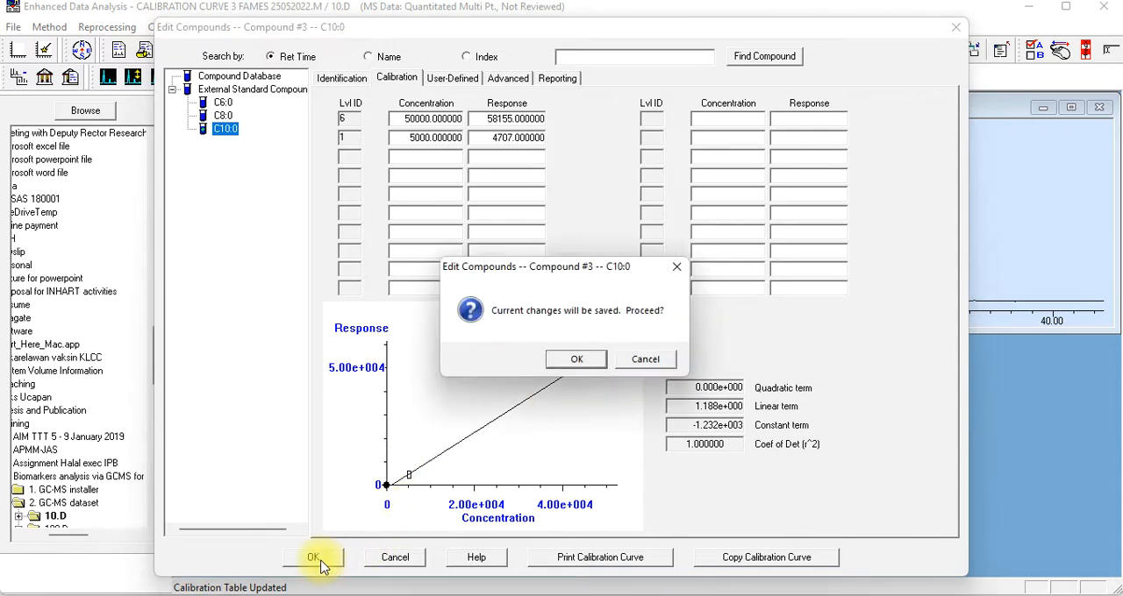
pyautogui.click(577, 360)
pyautogui.click(573, 362)
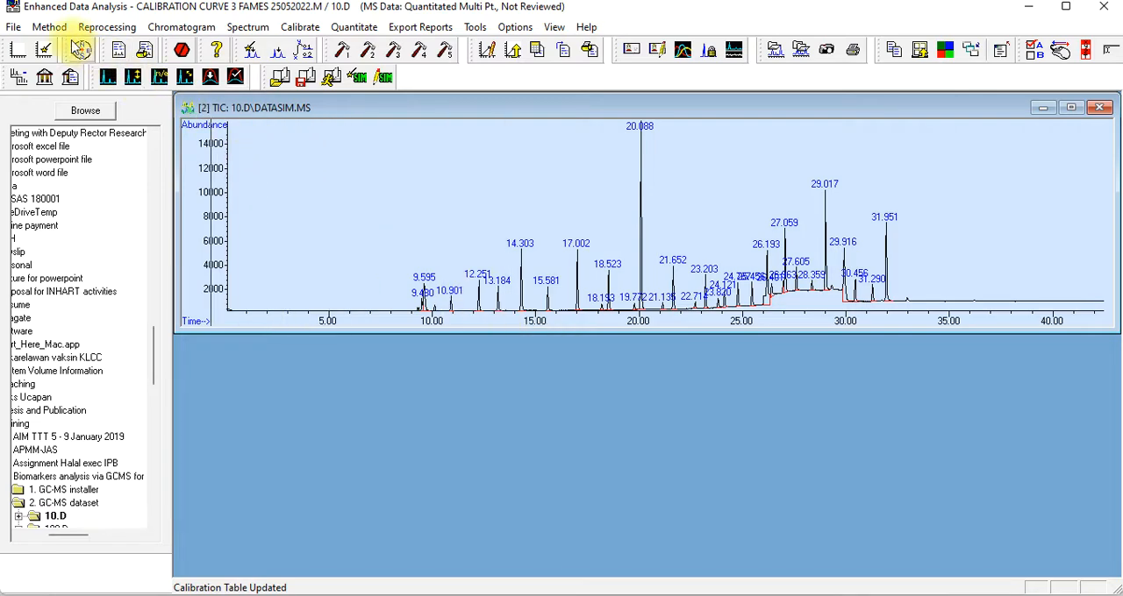
# Save the updated method under the name "Calibration curve 3 FAMEs 25052022"
pyautogui.click(50, 27)
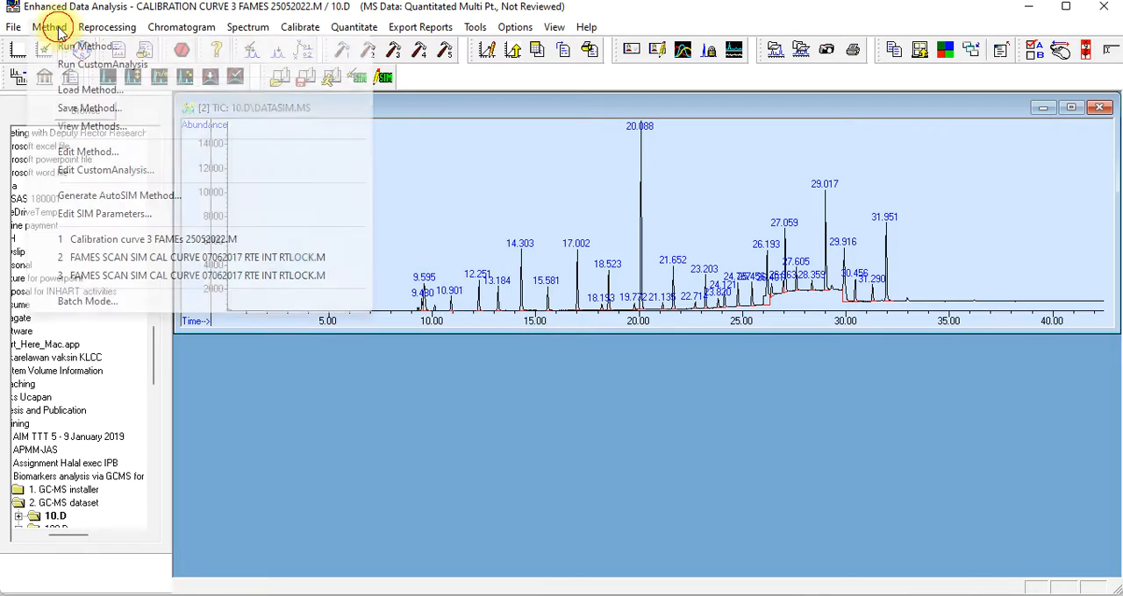
pyautogui.click(85, 108)
pyautogui.click(465, 343)
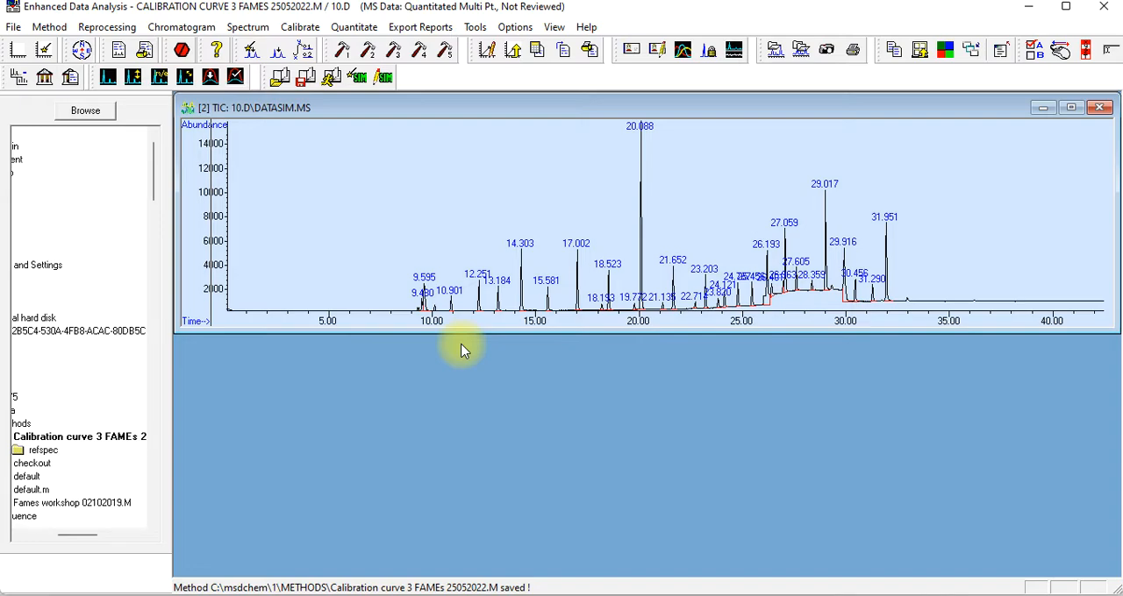
# Load data file 11.D from the GC-MS dataset folder, accepting the preselected quant results file
pyautogui.click(12, 31)
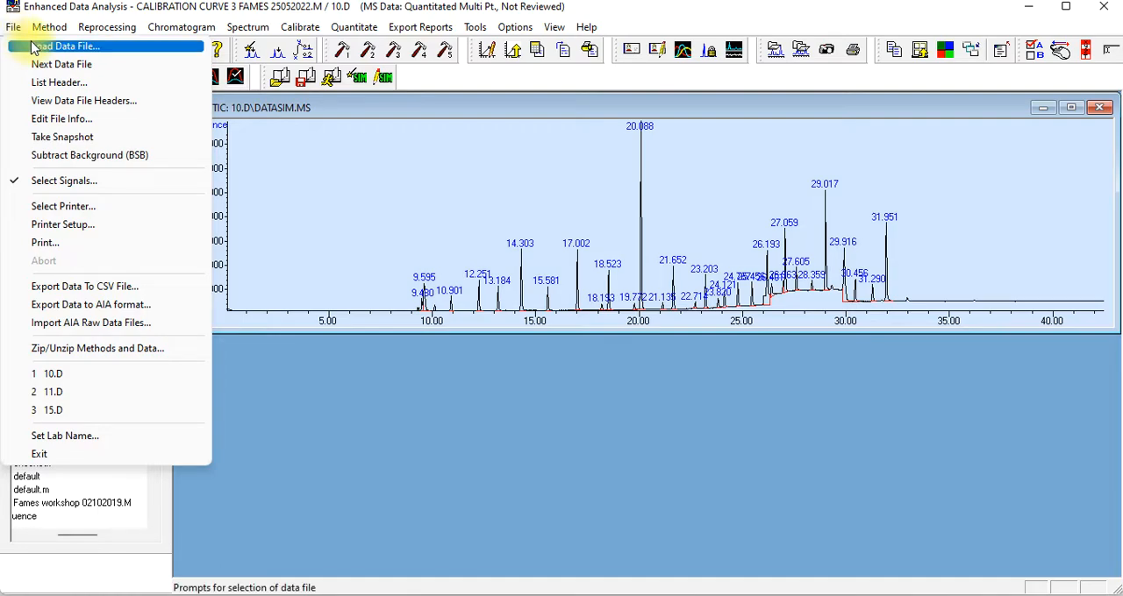
pyautogui.click(36, 47)
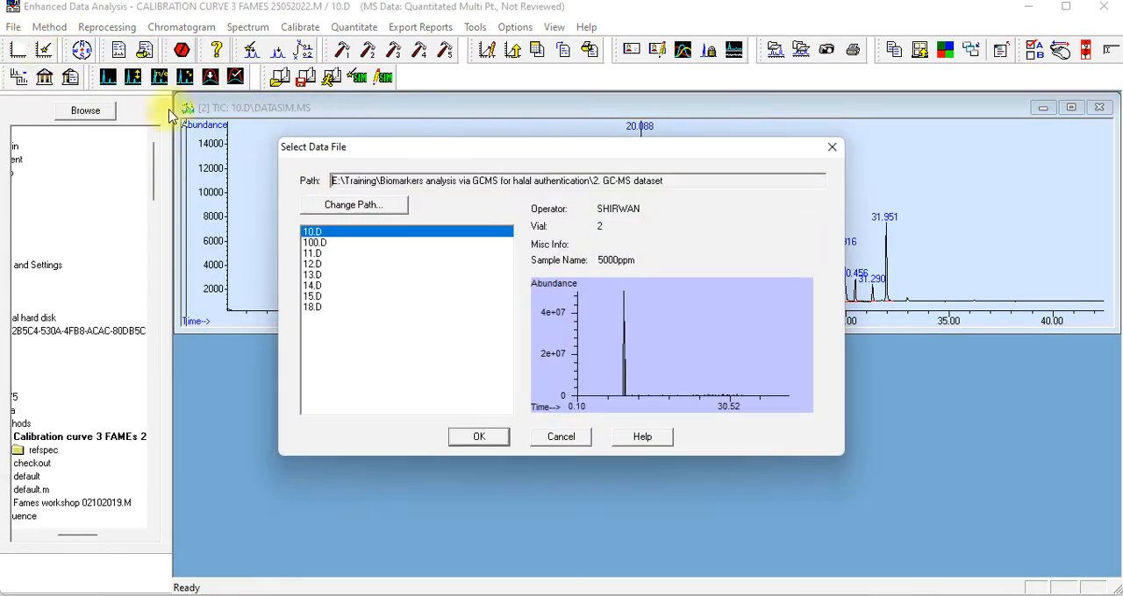
pyautogui.click(312, 254)
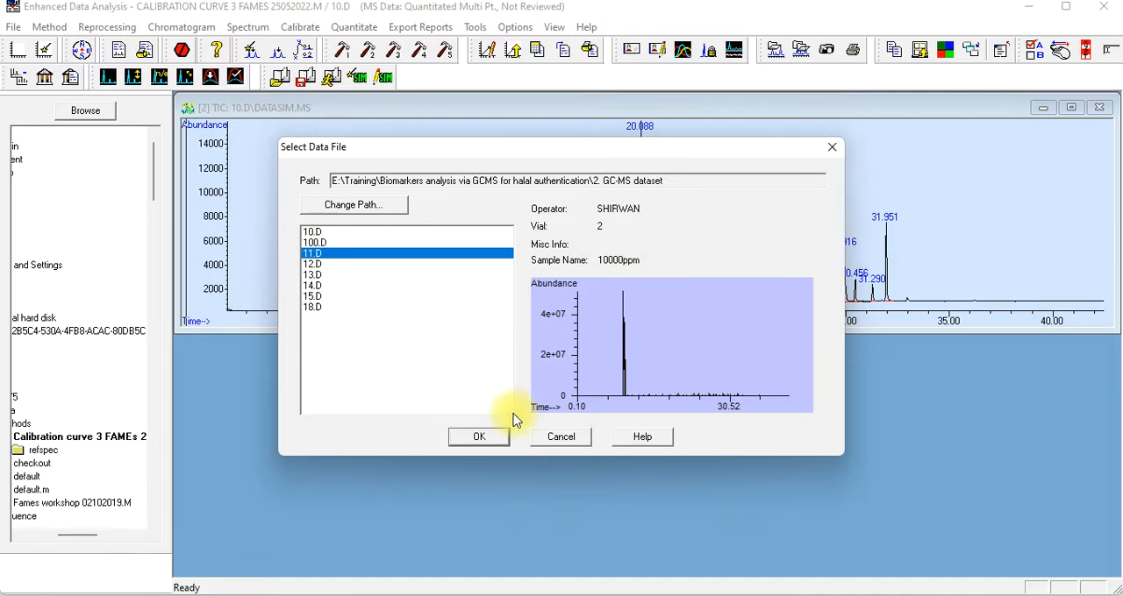
pyautogui.click(481, 438)
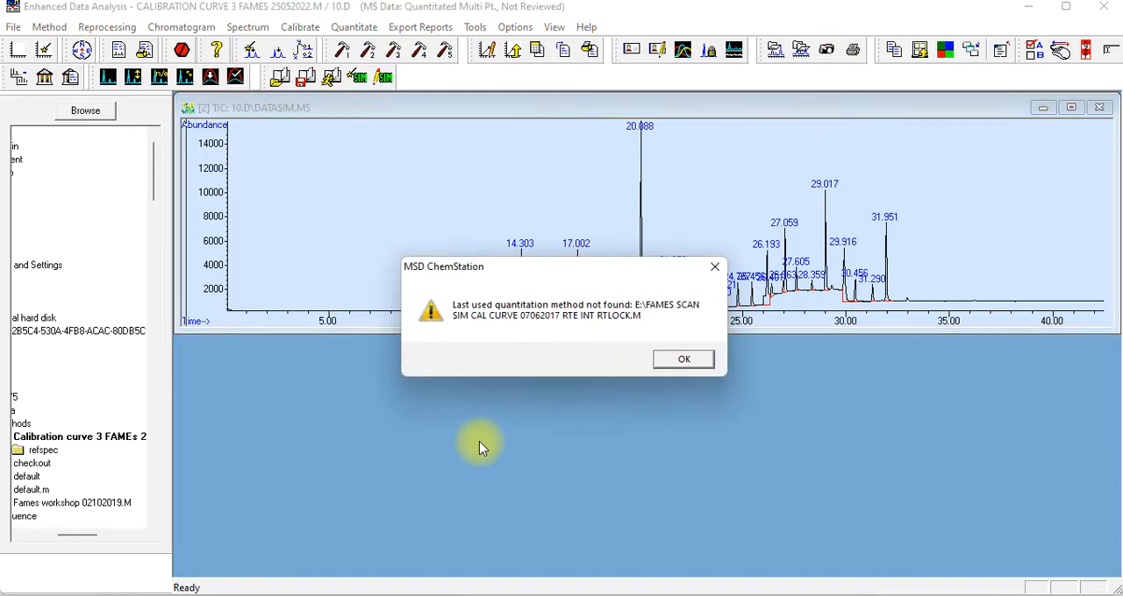
pyautogui.click(685, 363)
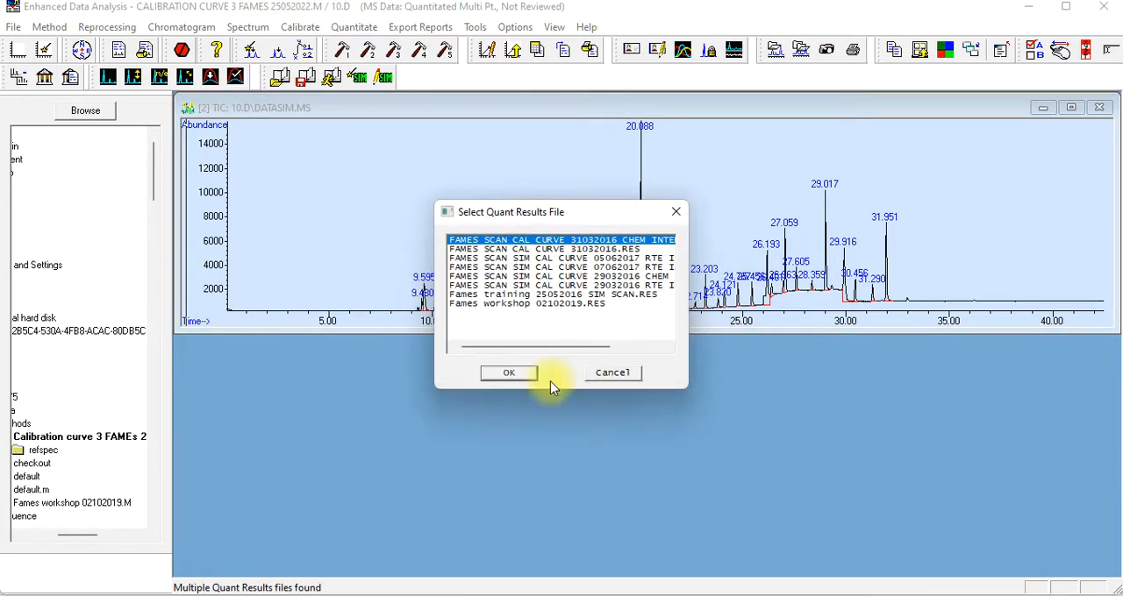
pyautogui.click(495, 373)
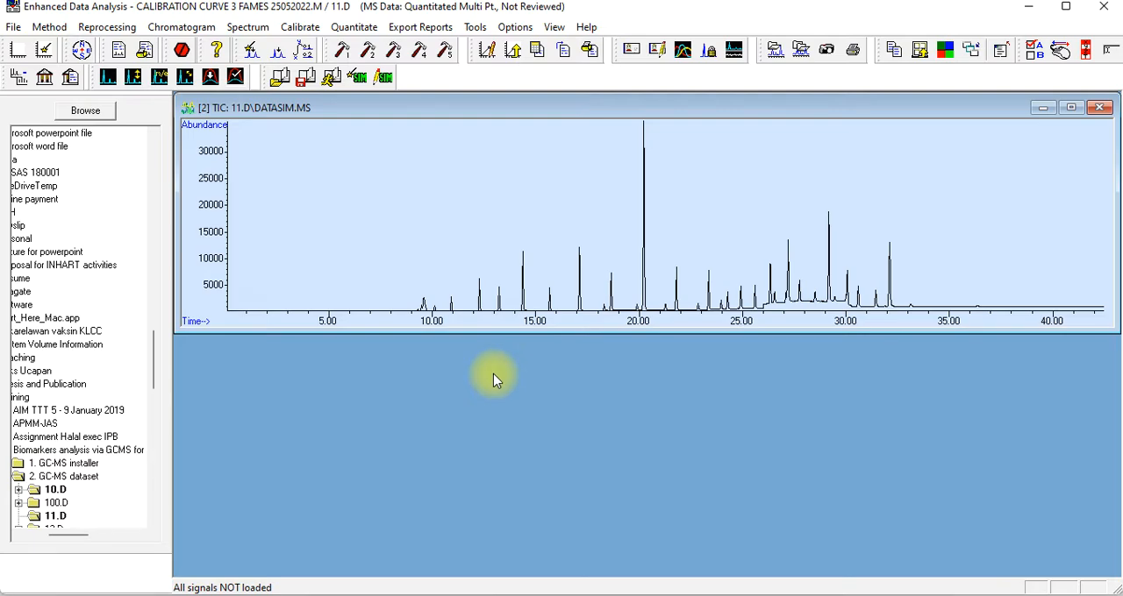
# Choose the RTE Integrator for the 11.D chromatogram and integrate its peaks
pyautogui.click(186, 29)
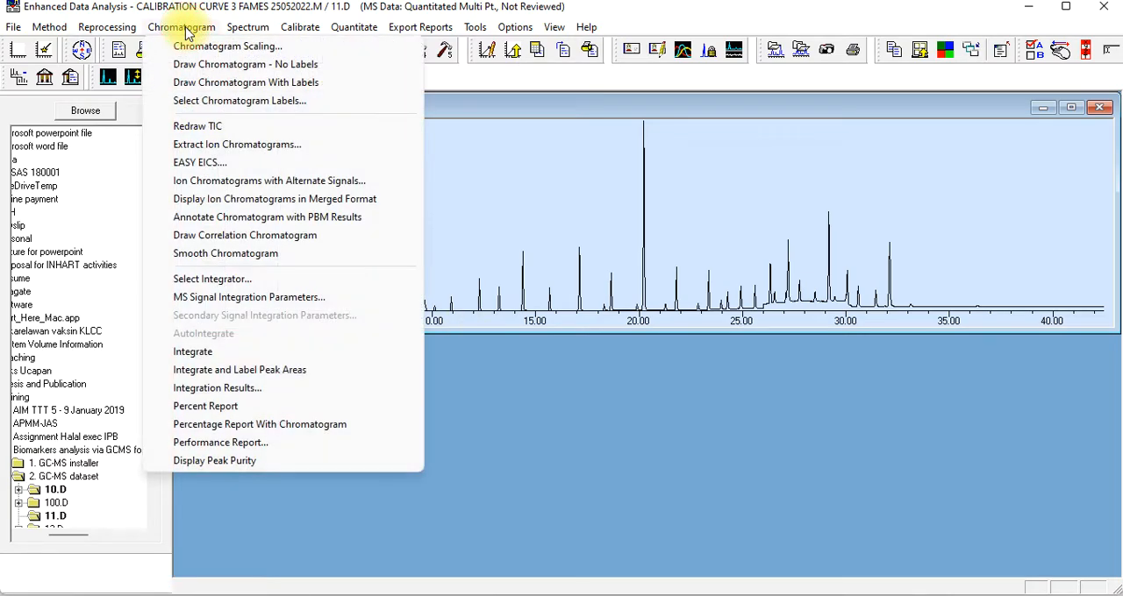
pyautogui.click(226, 282)
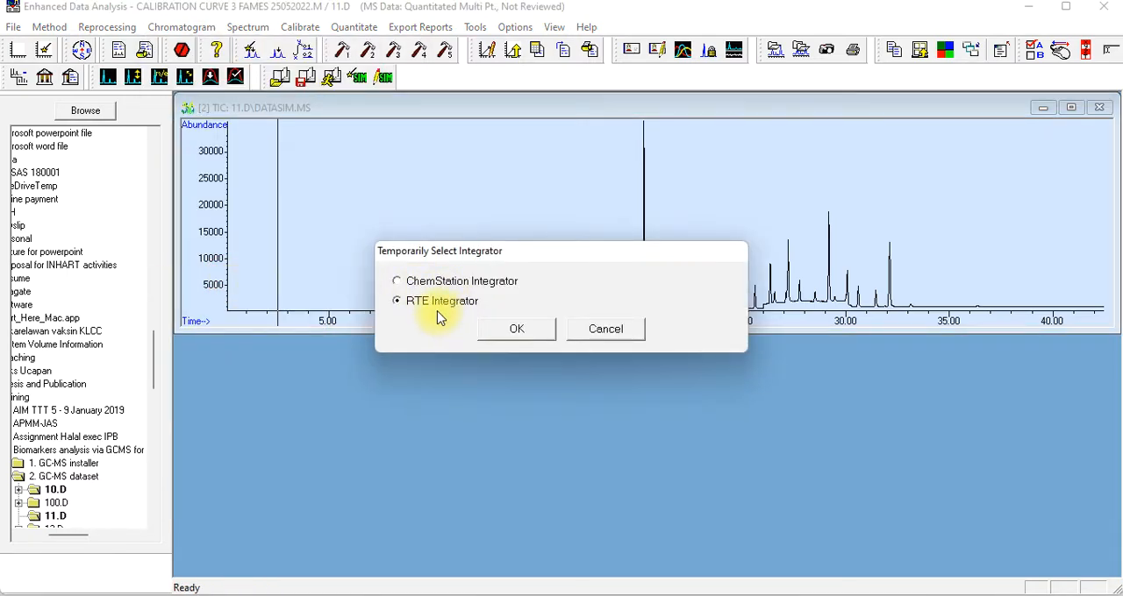
pyautogui.click(518, 331)
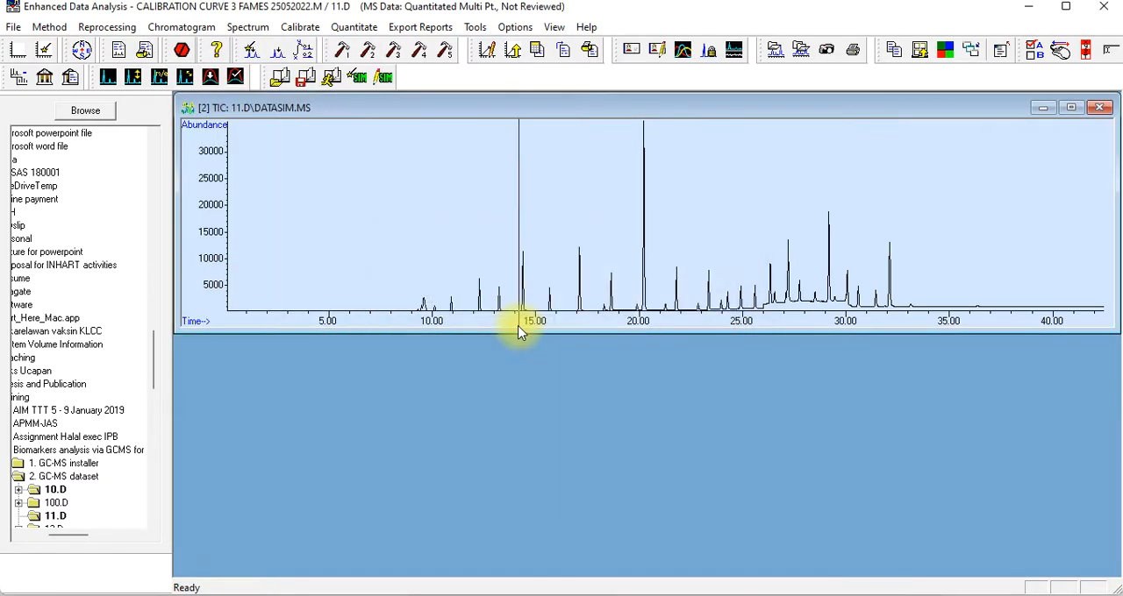
pyautogui.click(163, 29)
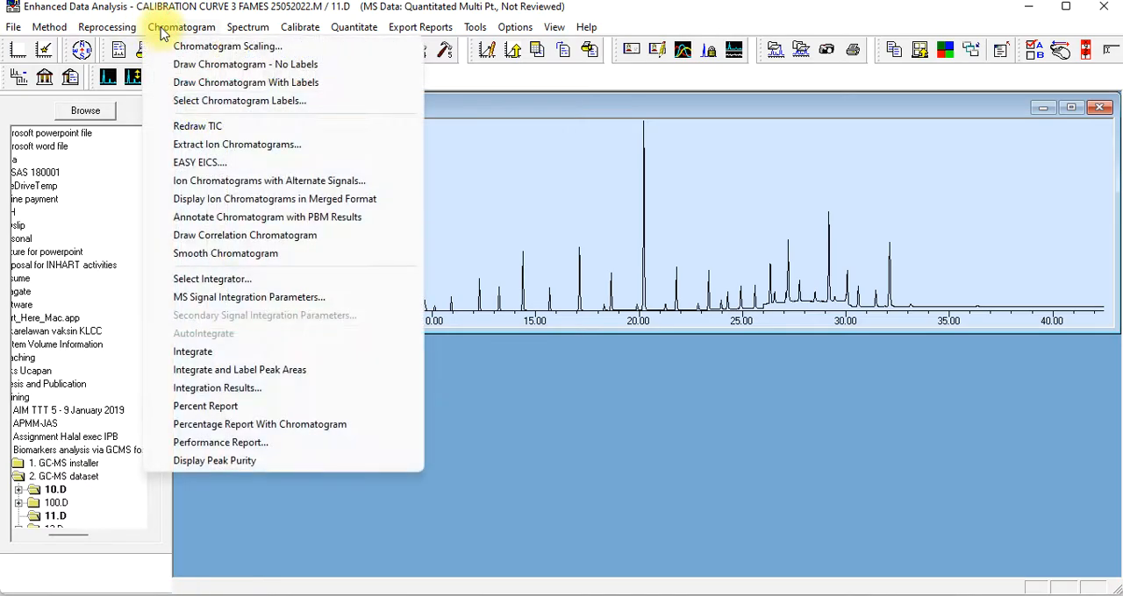
pyautogui.click(210, 354)
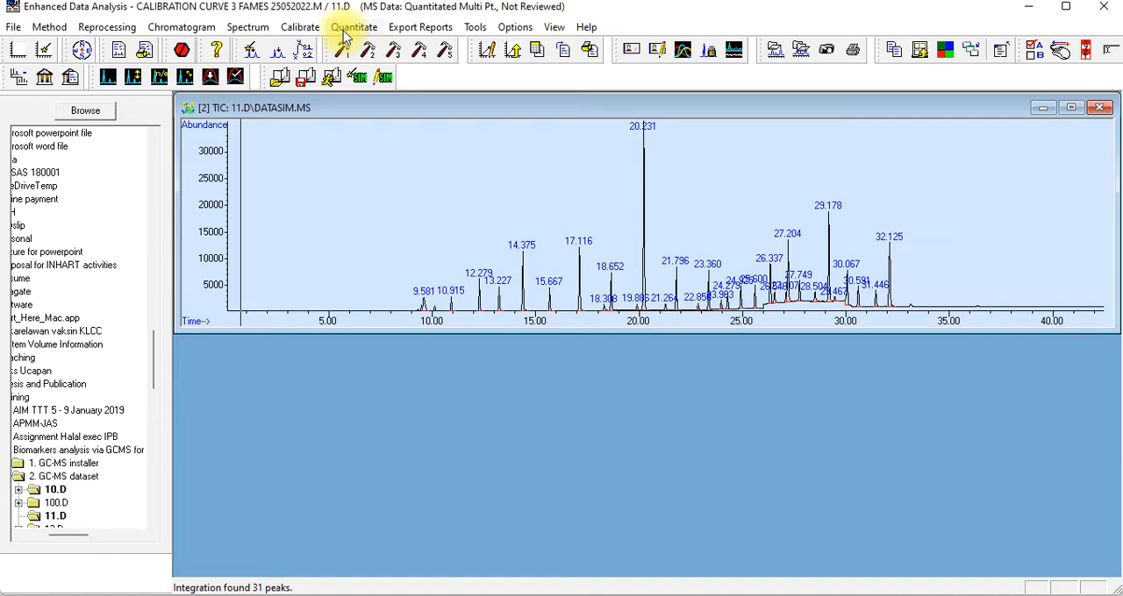
# Run a one-level calibration update with 11.D, requantitating the file and adding level 2 at a compound concentration of 10000
pyautogui.click(306, 33)
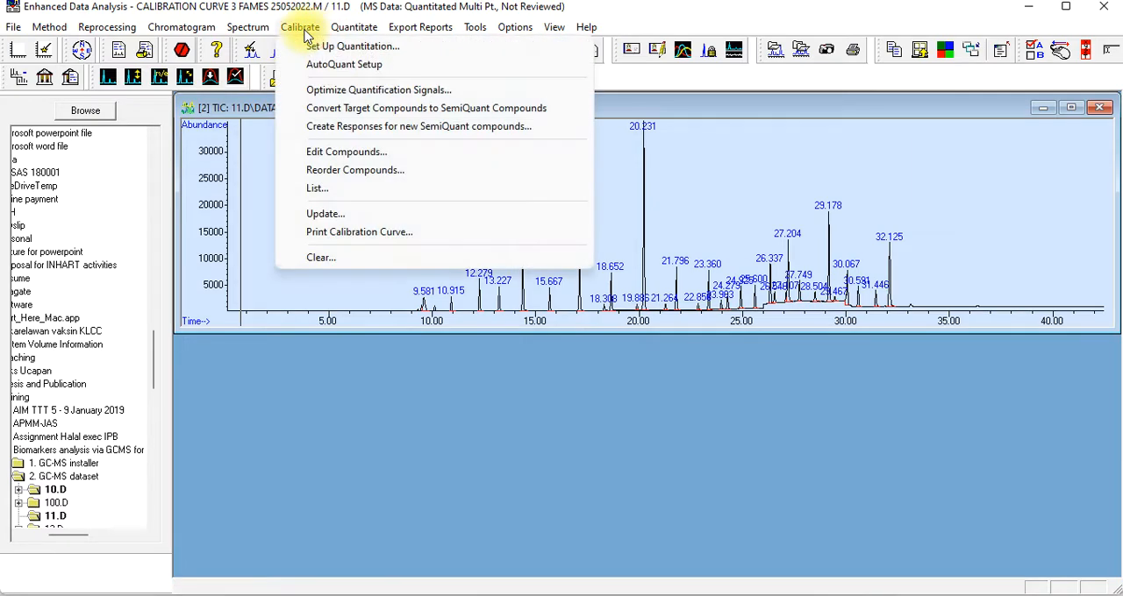
pyautogui.click(342, 217)
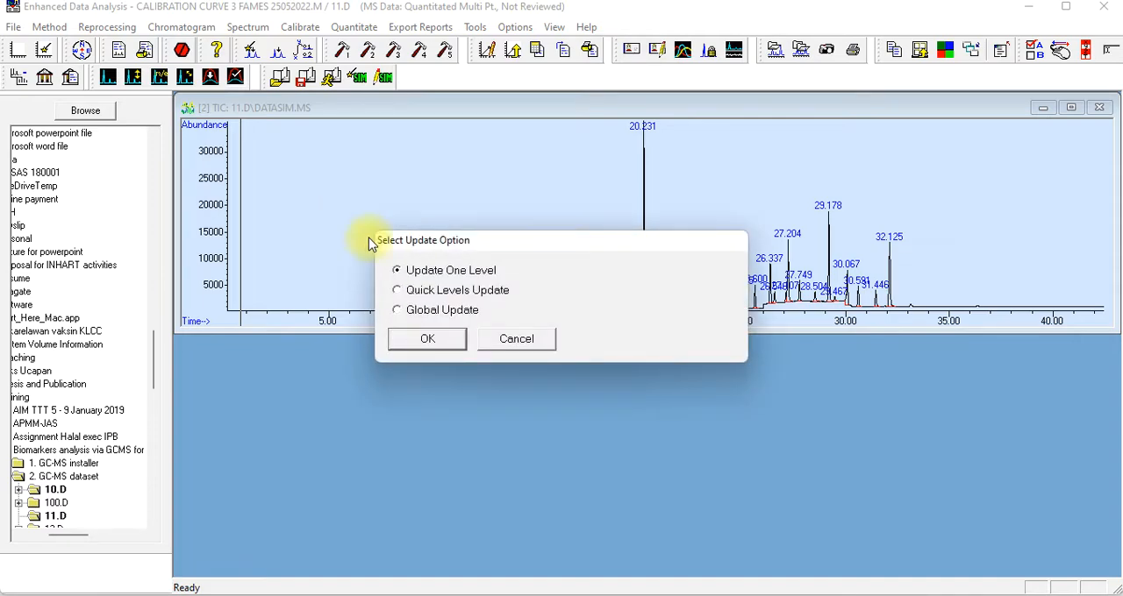
pyautogui.click(418, 342)
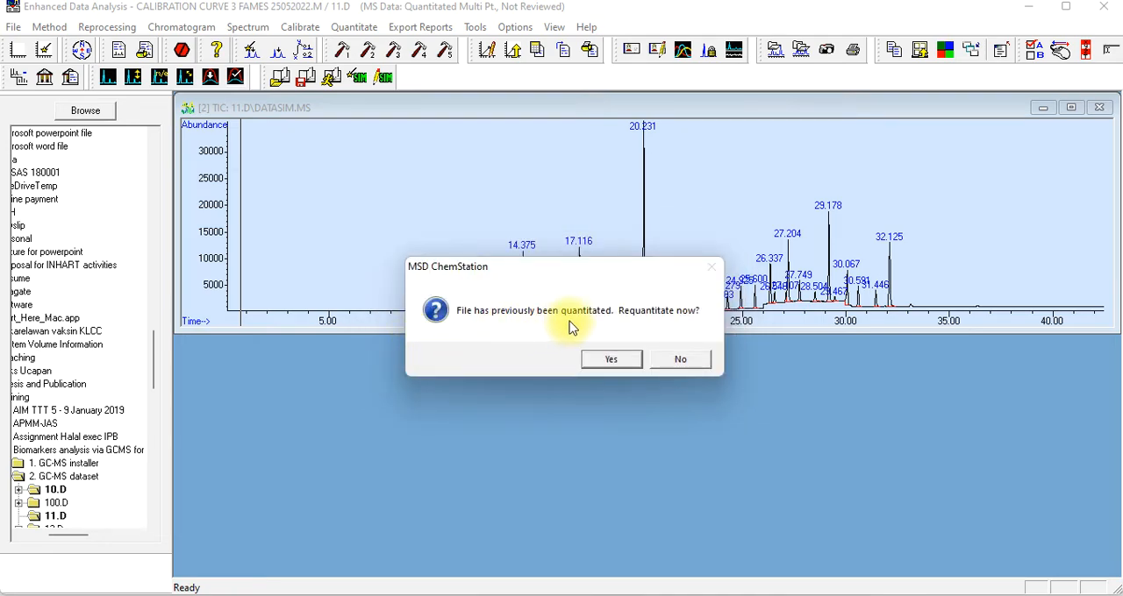
pyautogui.click(611, 359)
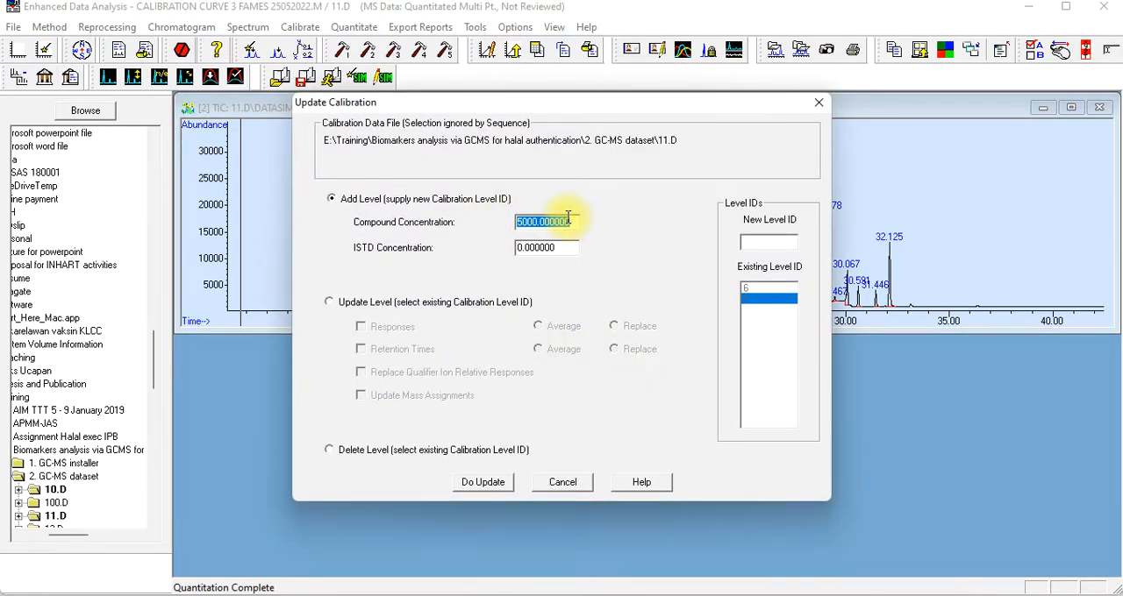
pyautogui.click(574, 221)
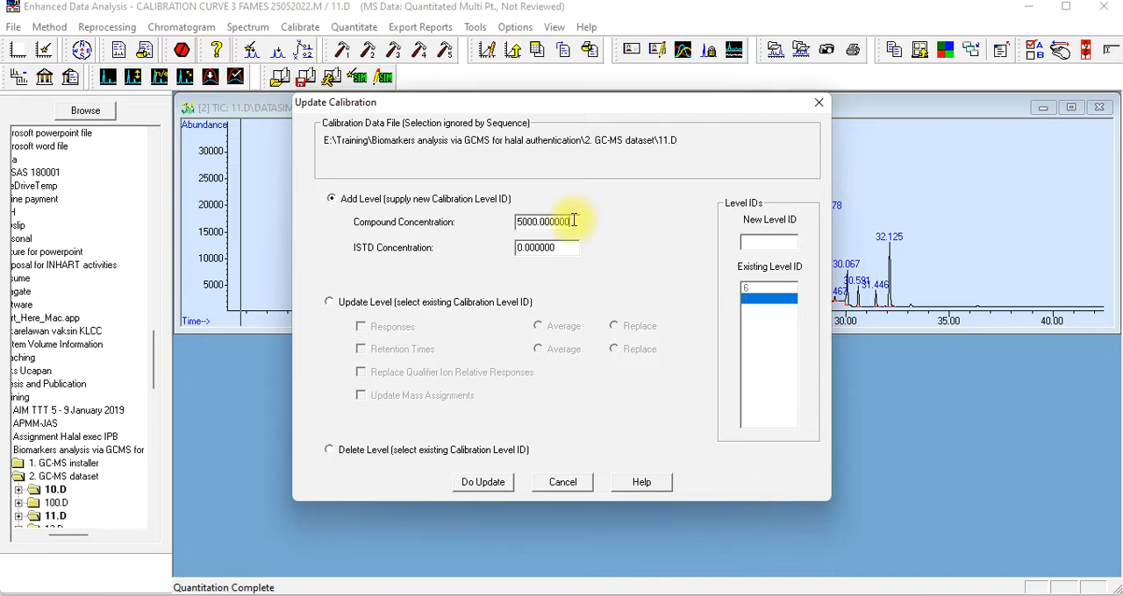
pyautogui.moveTo(575, 221); pyautogui.dragTo(489, 221)
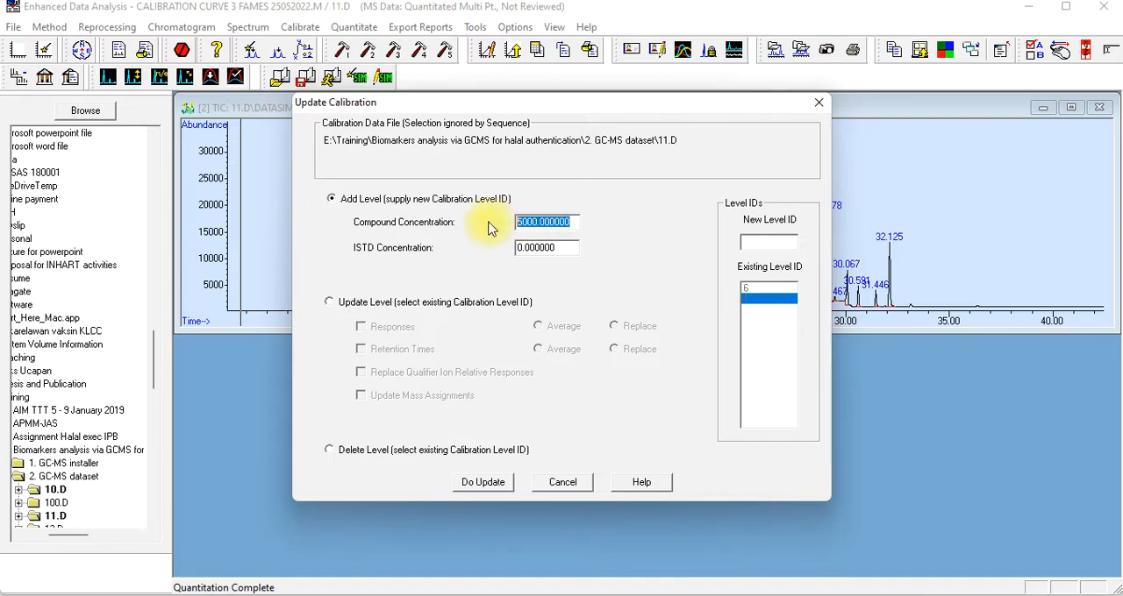
pyautogui.write('10000')
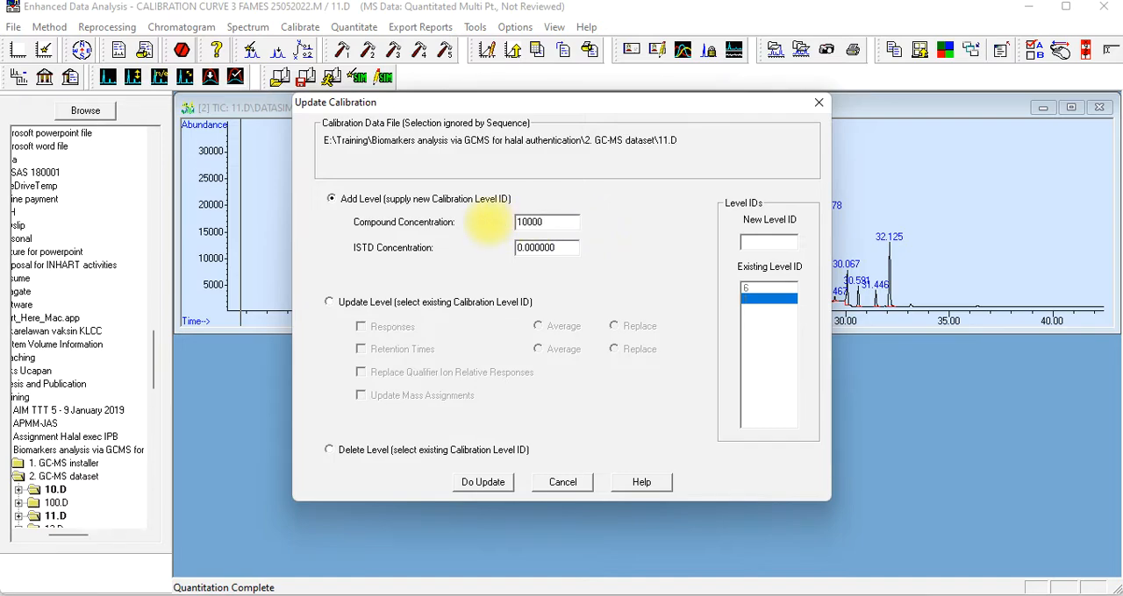
pyautogui.click(754, 239)
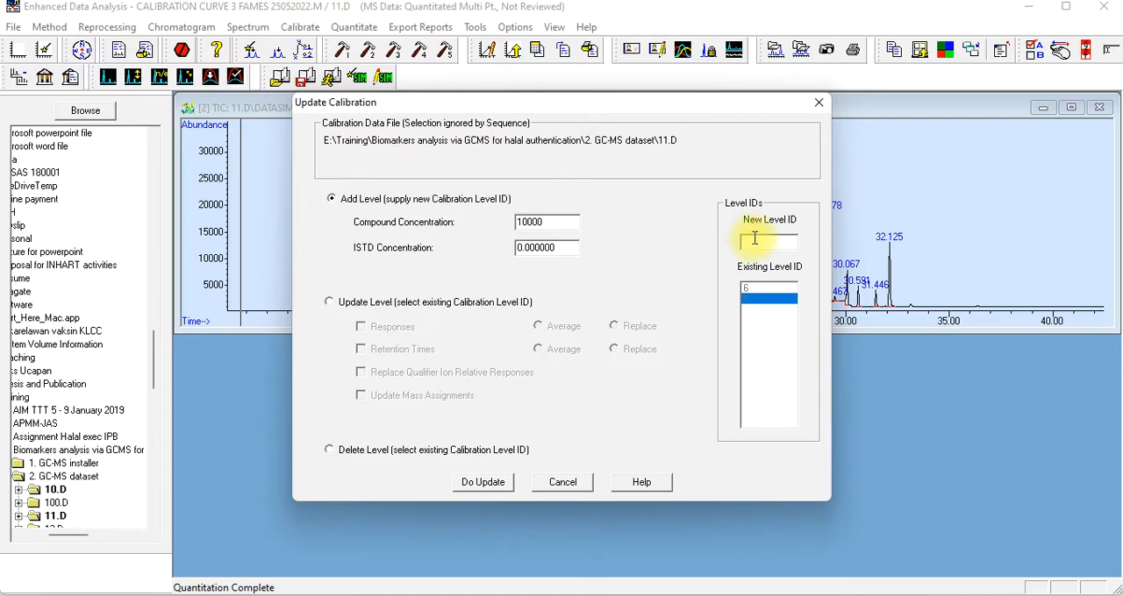
pyautogui.write('2')
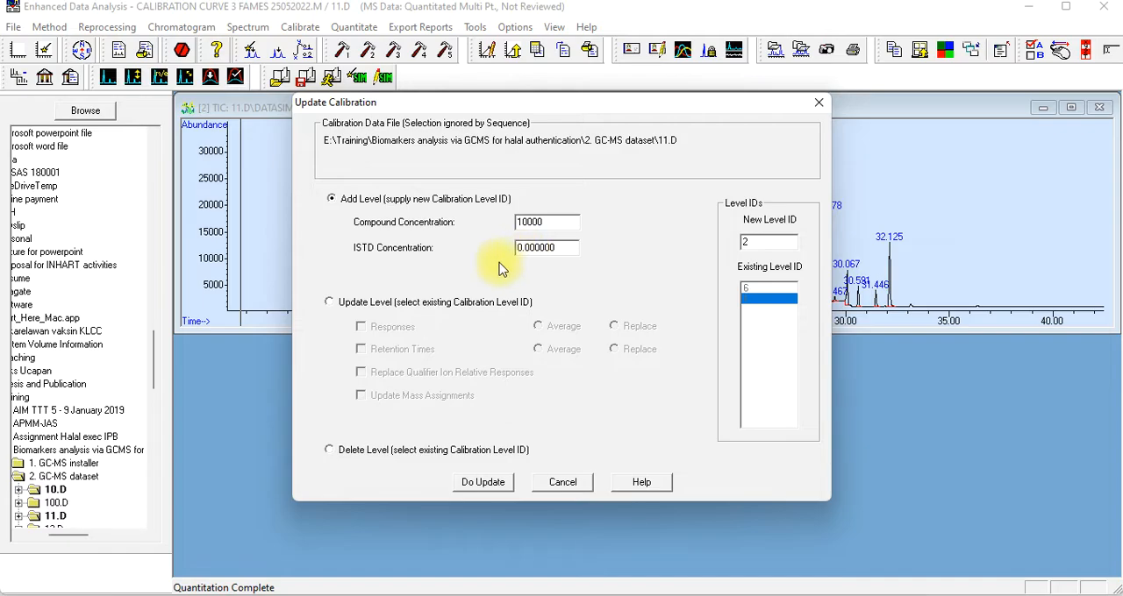
pyautogui.click(478, 491)
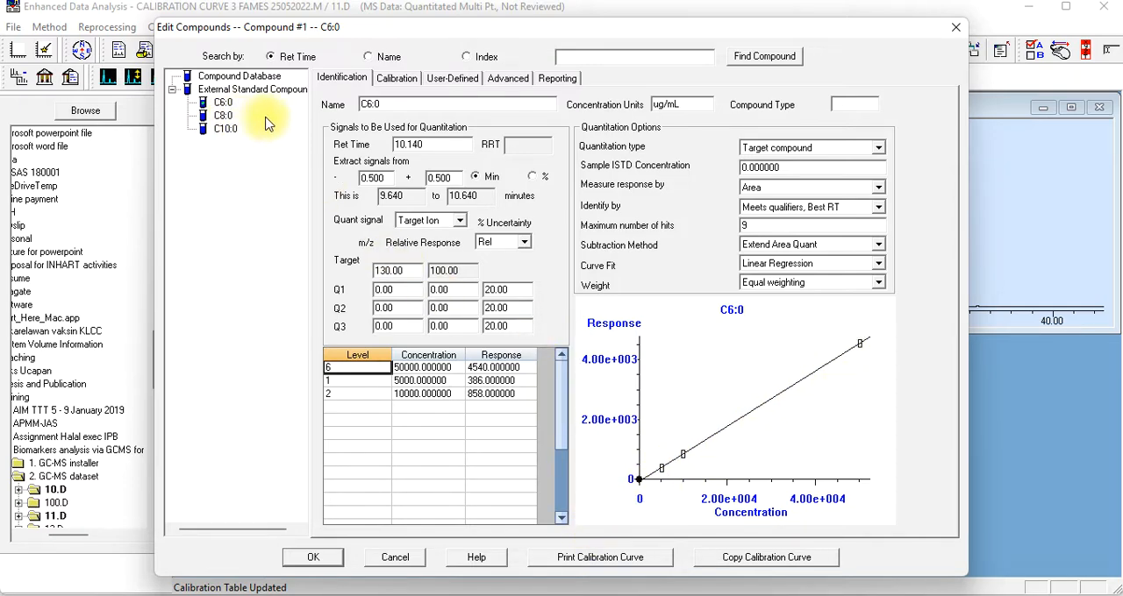
# Review the calibration levels and curves of C6:0, C8:0 and C10:0 with level 2 included, and save the compound changes
pyautogui.click(393, 78)
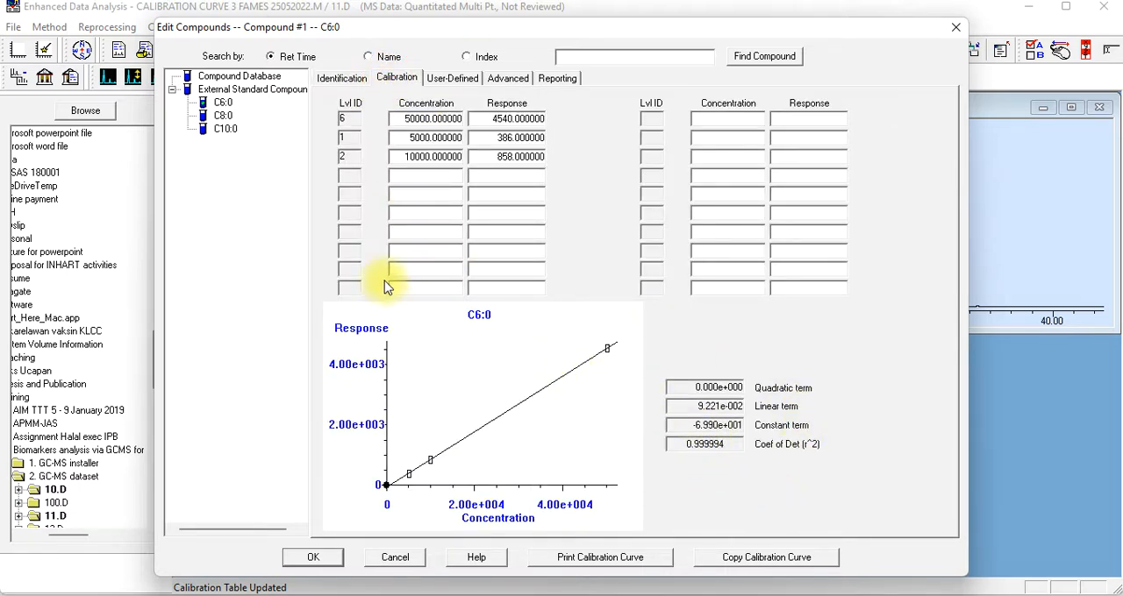
pyautogui.click(223, 116)
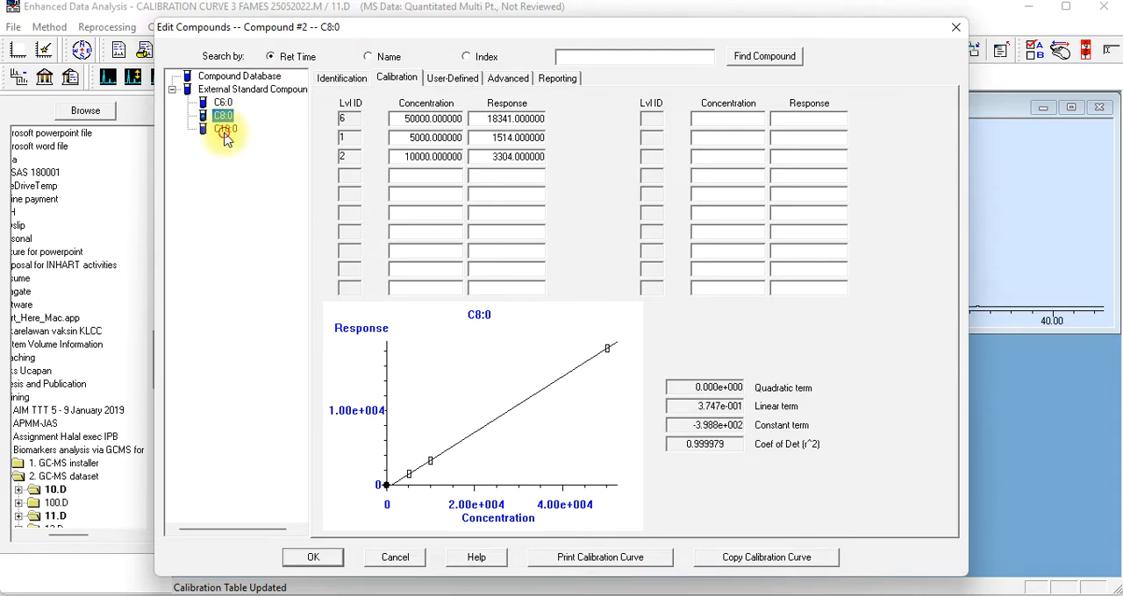
pyautogui.click(224, 129)
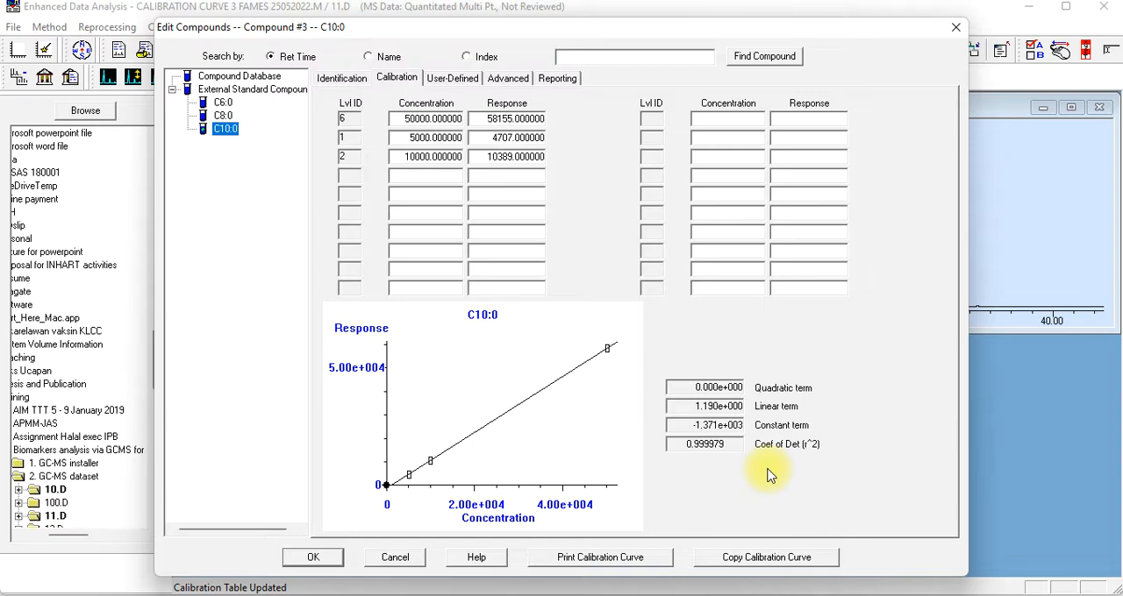
pyautogui.click(302, 561)
pyautogui.click(574, 355)
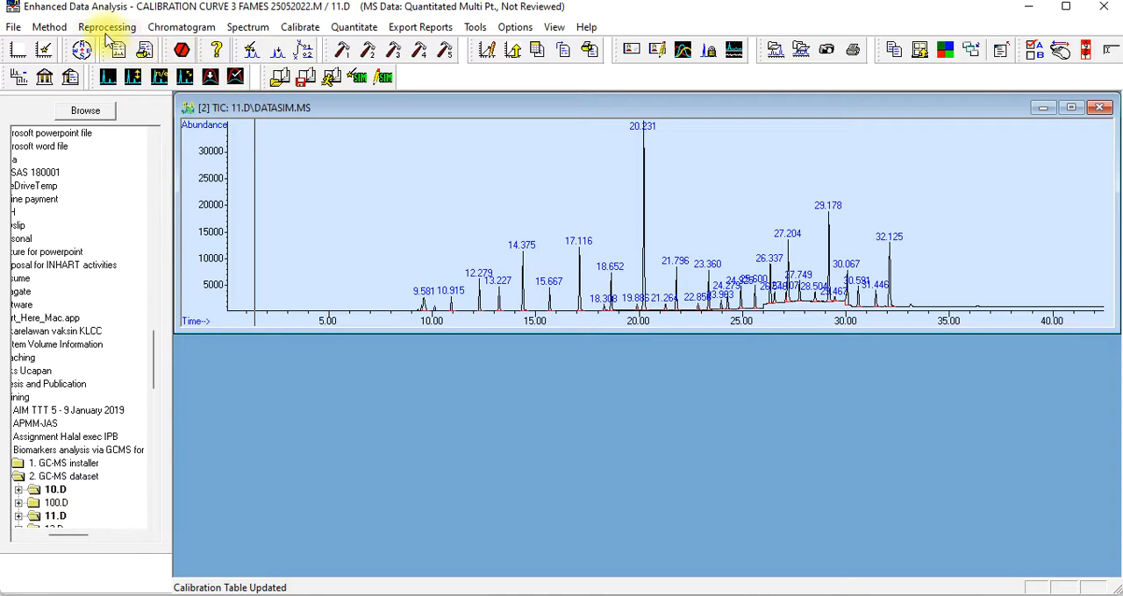
# Save the method with its new level 2 under the existing name "Calibration curve 3 FAMEs 25052022"
pyautogui.click(50, 27)
pyautogui.click(75, 109)
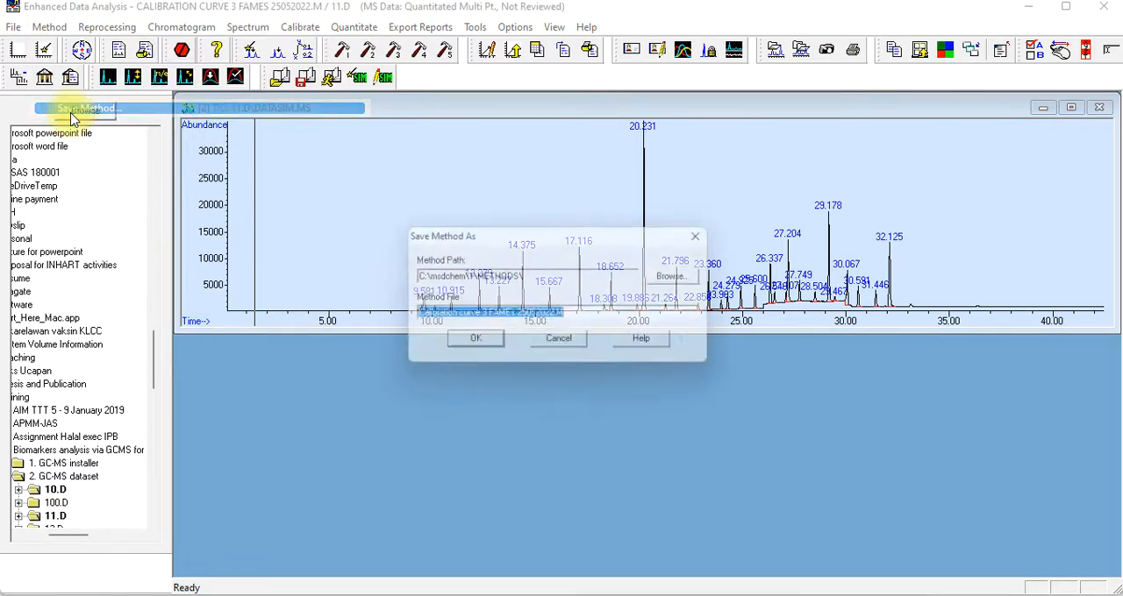
pyautogui.click(473, 345)
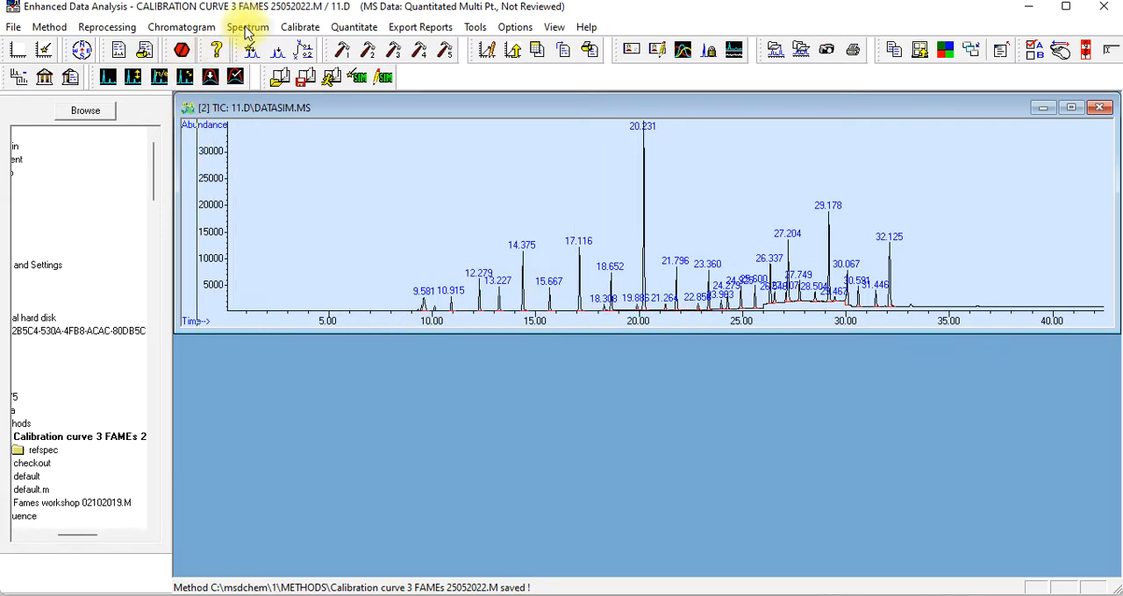
# Load data file 12.D from the GC-MS dataset folder, dismissing the missing quantitation method warning and accepting the preselected quant results file
pyautogui.click(13, 26)
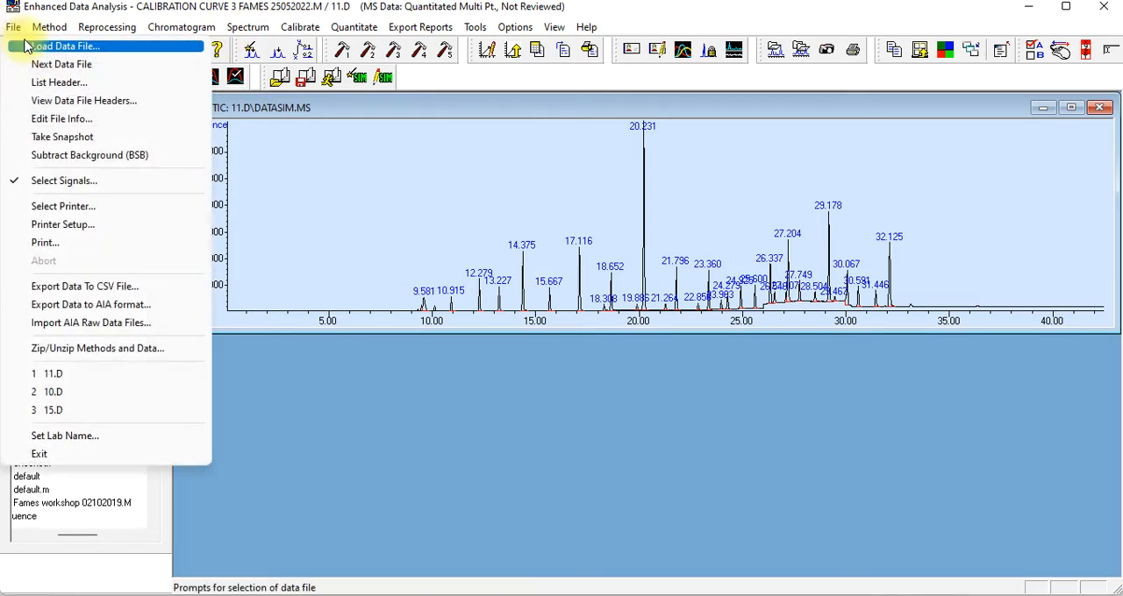
pyautogui.click(50, 42)
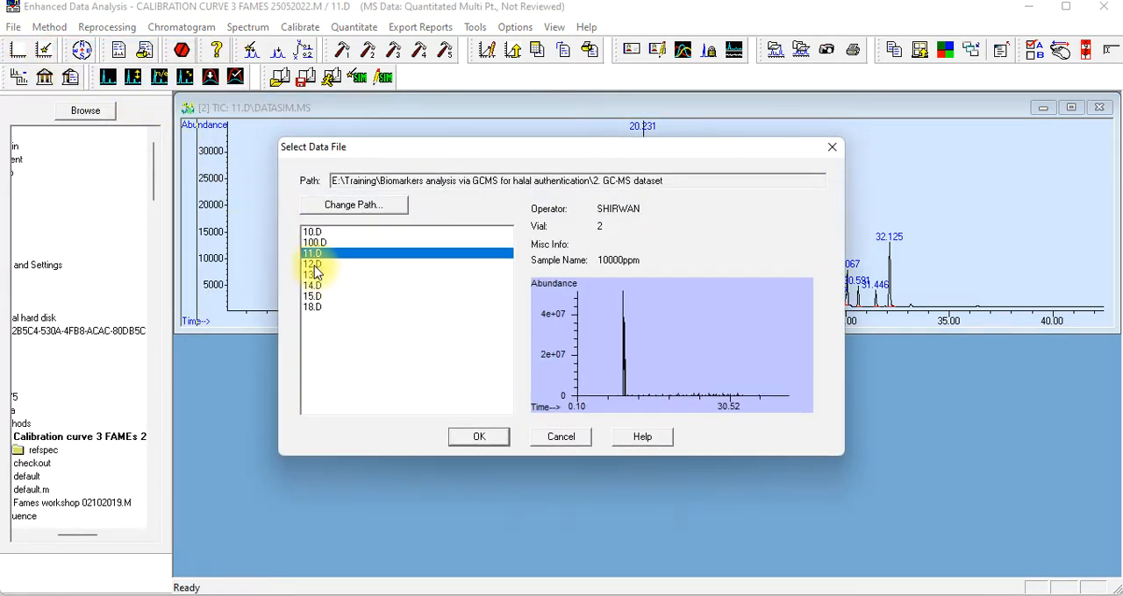
pyautogui.click(314, 264)
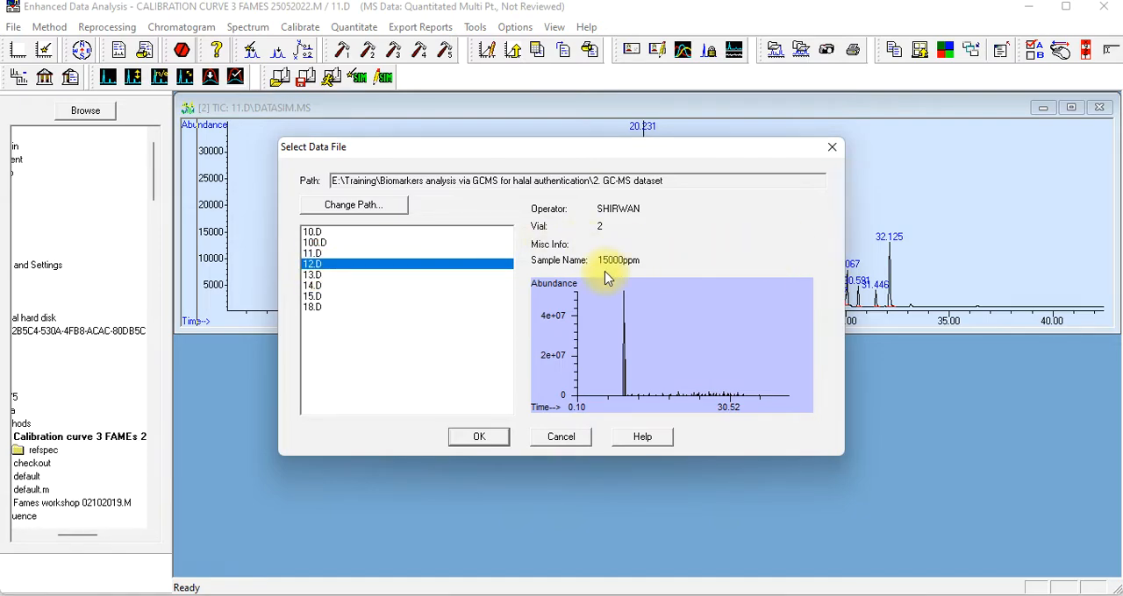
pyautogui.click(473, 438)
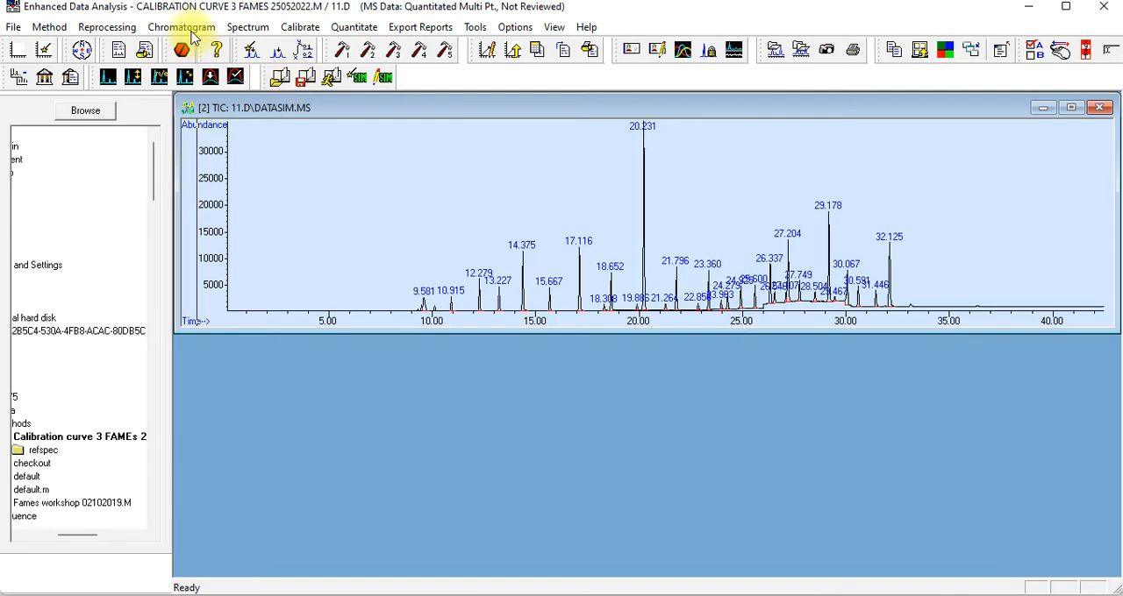
pyautogui.click(676, 365)
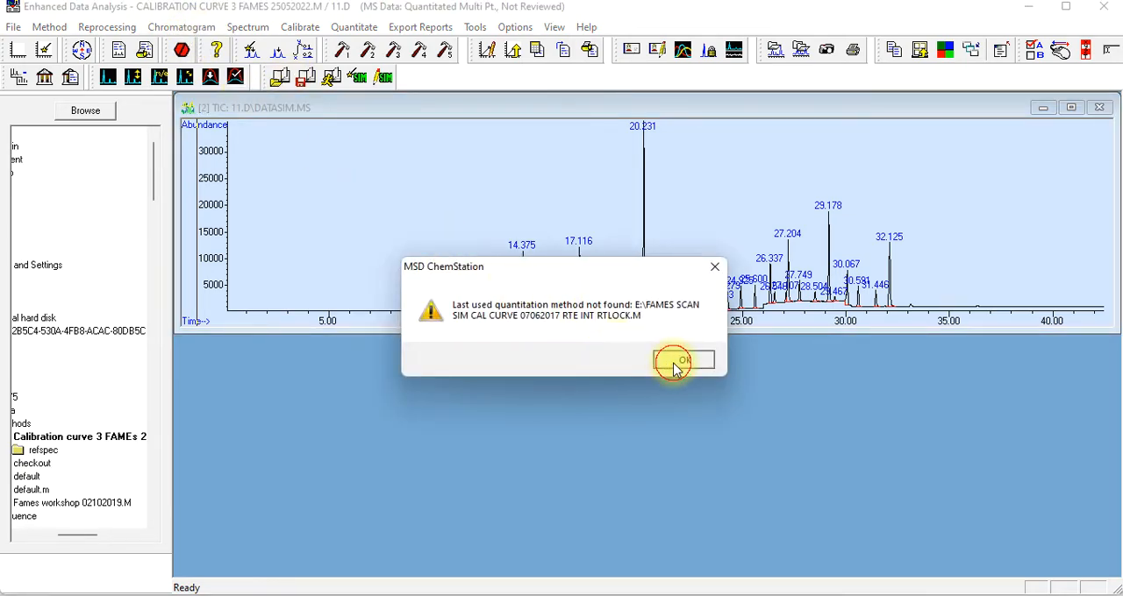
pyautogui.click(507, 373)
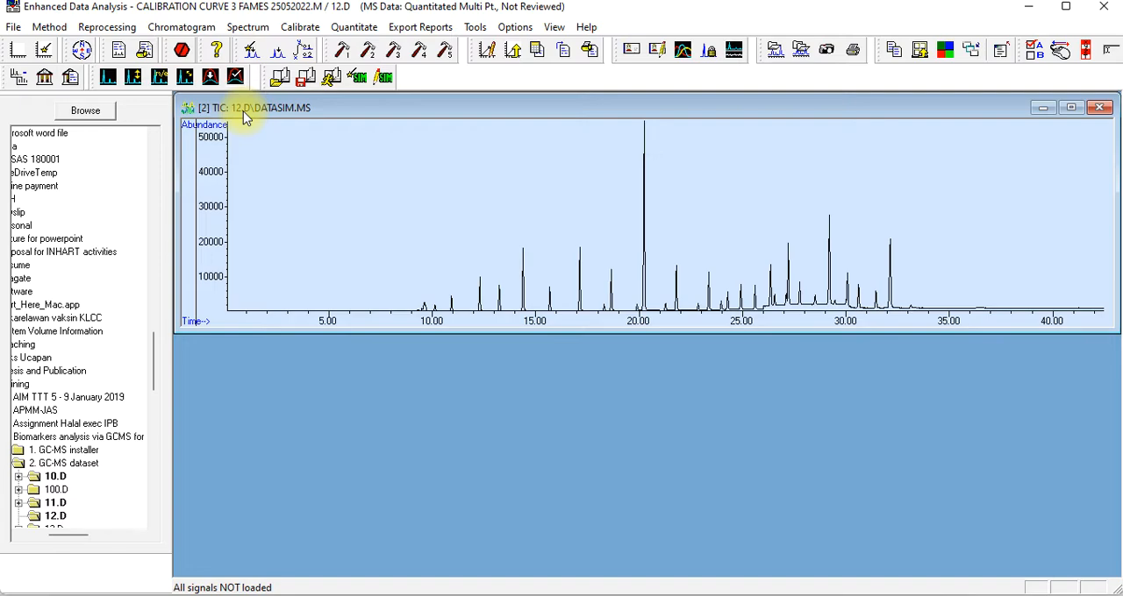
# Choose the RTE Integrator for the 12.D chromatogram and integrate its peaks
pyautogui.click(175, 29)
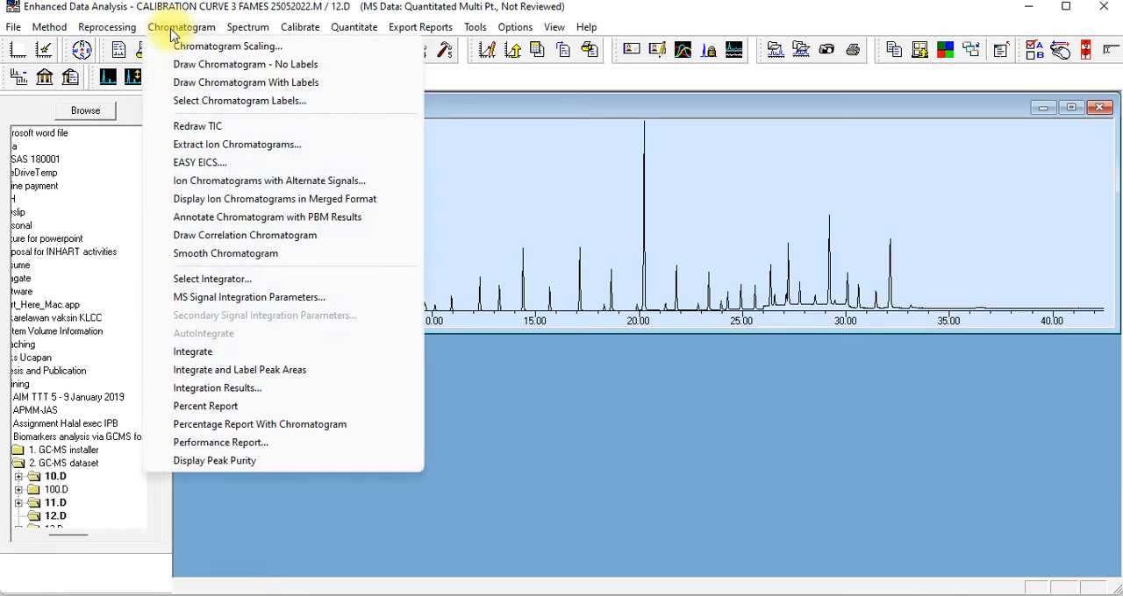
pyautogui.click(237, 278)
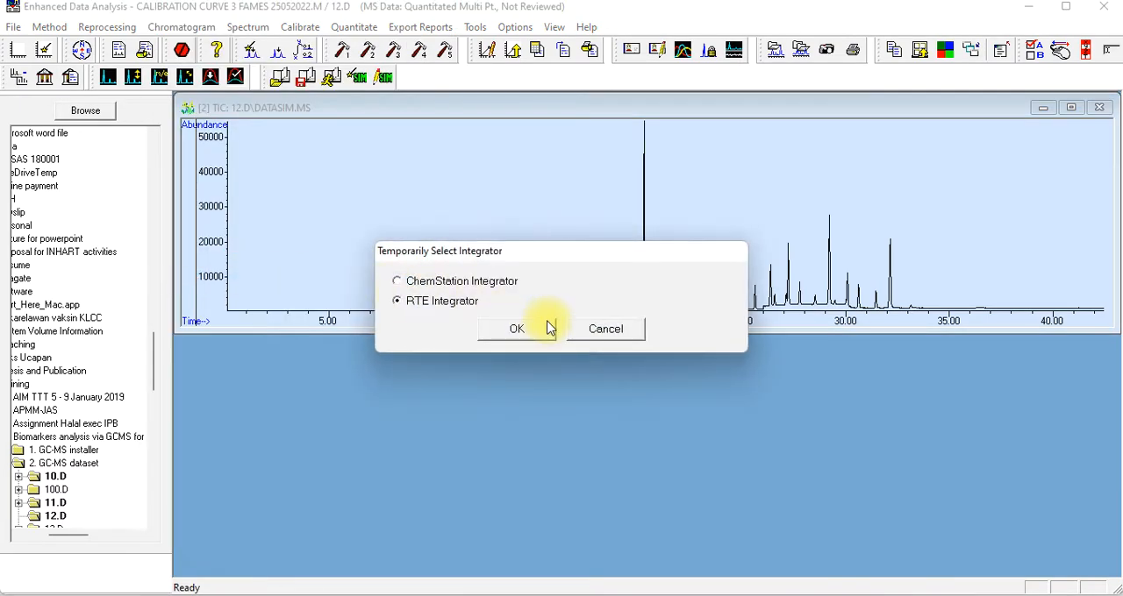
pyautogui.click(516, 332)
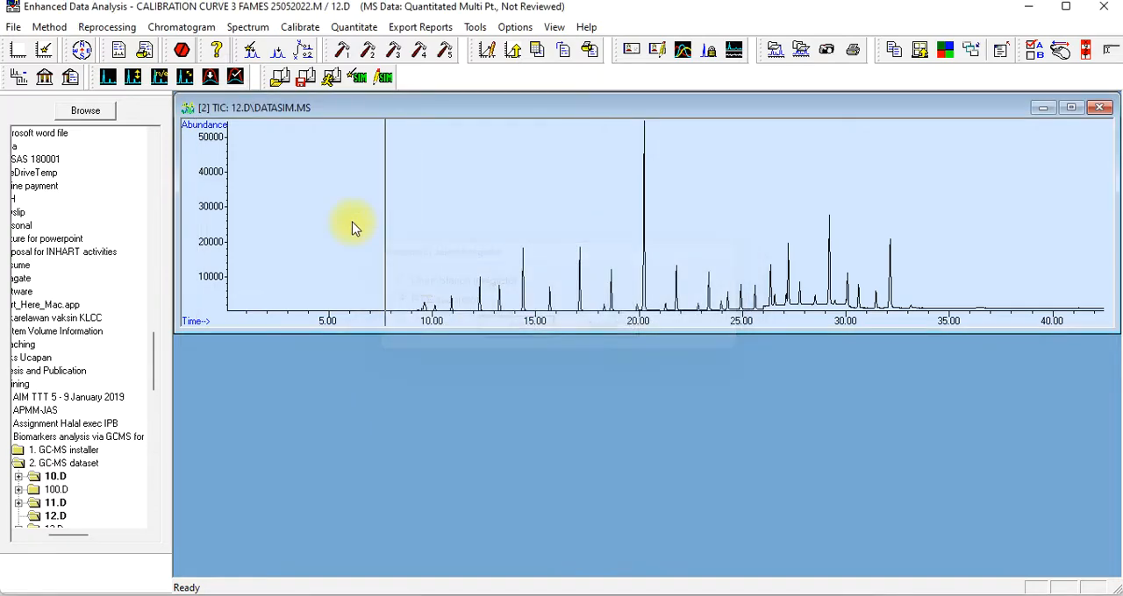
pyautogui.click(179, 27)
pyautogui.click(243, 352)
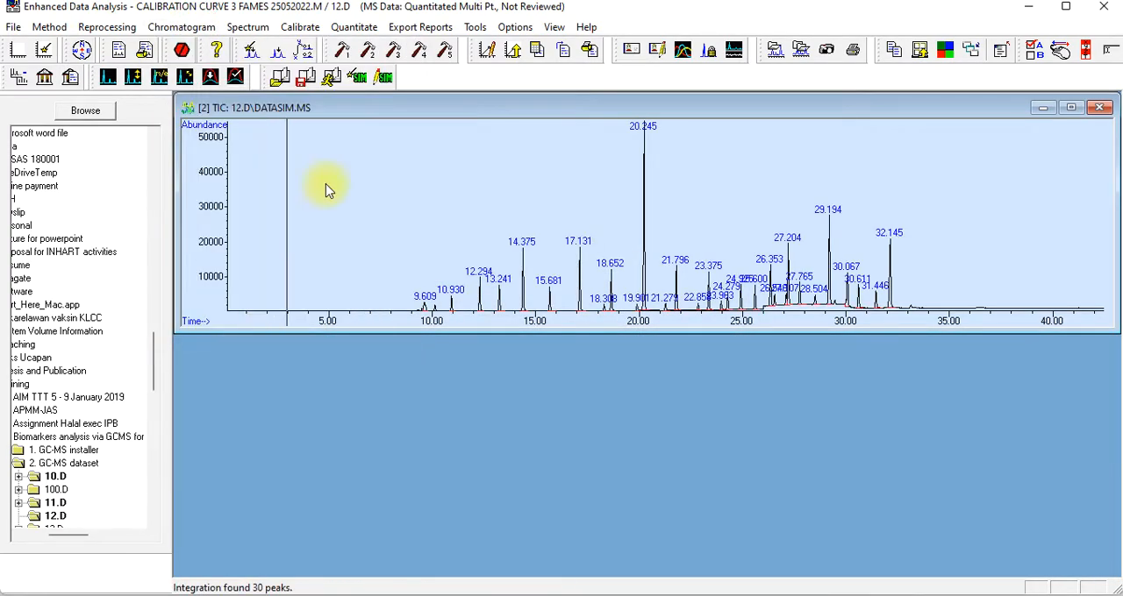
# Requantitate 12.D and add it as one new calibration level with ID 3 and compound concentration 15000
pyautogui.click(351, 27)
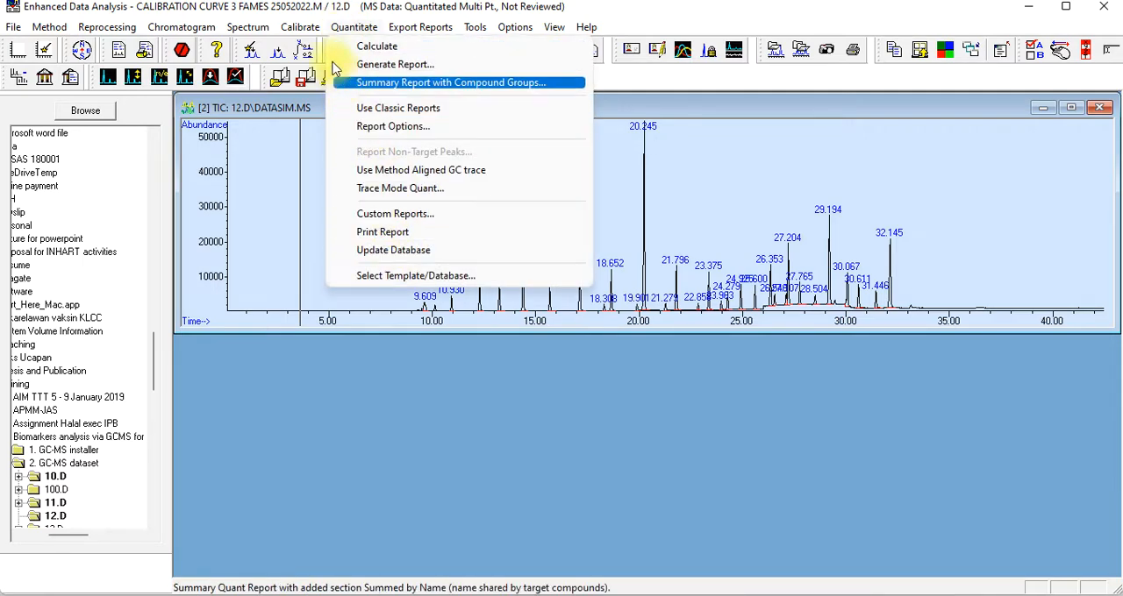
pyautogui.moveTo(301, 29)
pyautogui.click(351, 214)
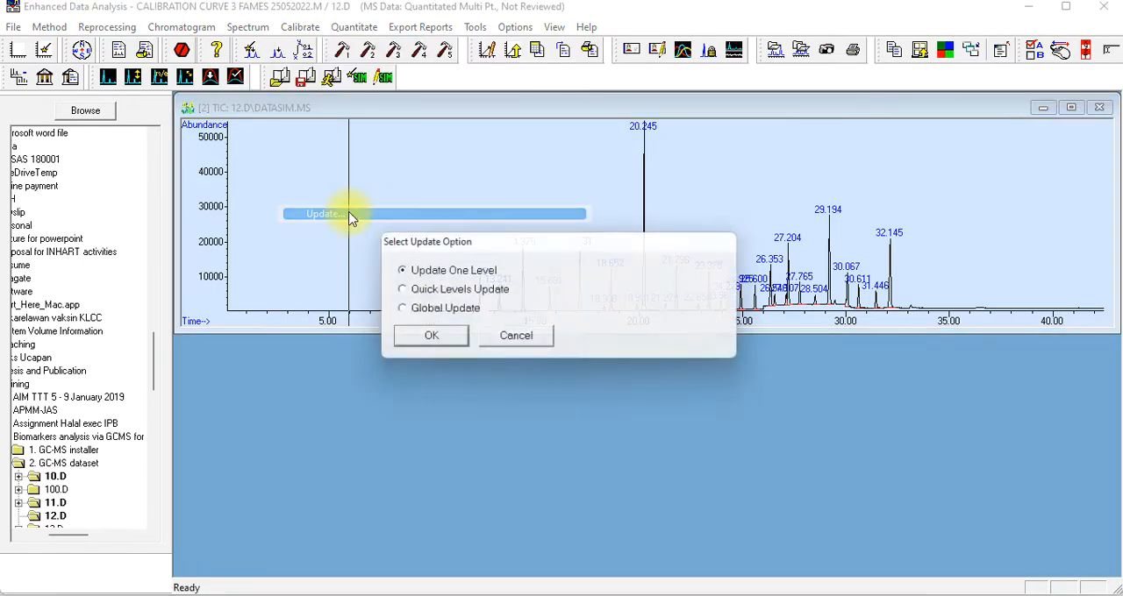
pyautogui.click(425, 344)
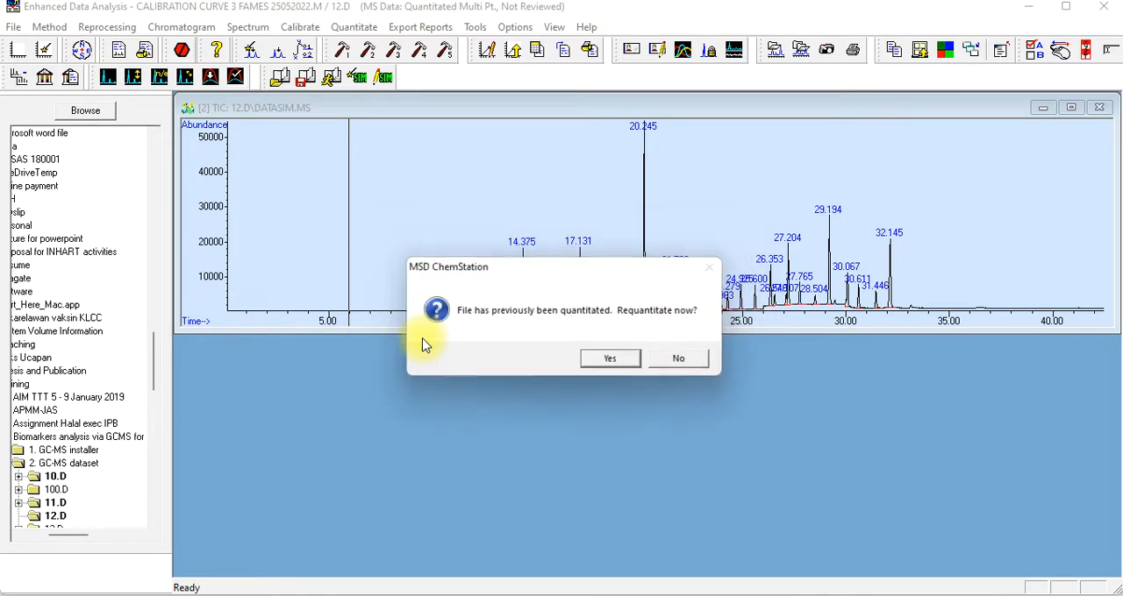
pyautogui.click(612, 359)
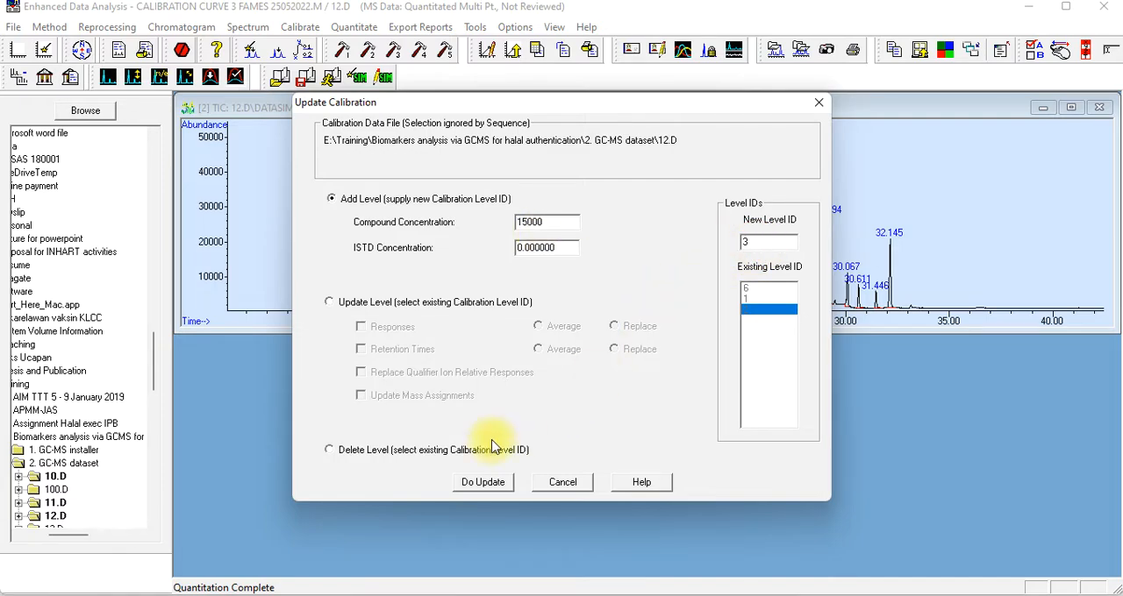
pyautogui.click(483, 484)
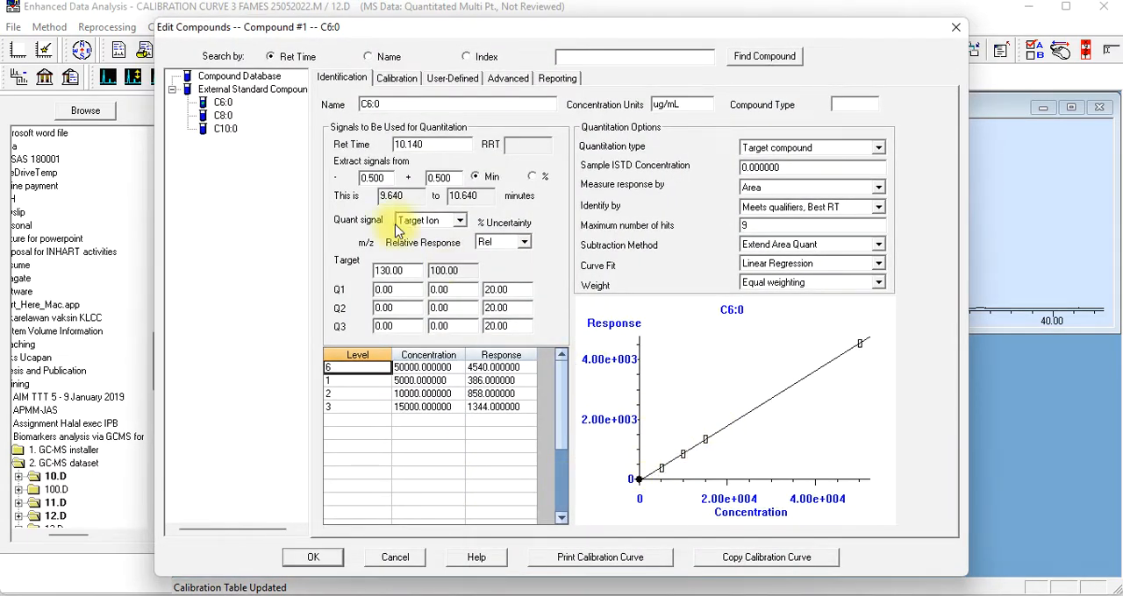
# Review the calibration levels and curves of C6:0, C8:0 and C10:0 with level 3 included, and save the compound changes
pyautogui.click(395, 78)
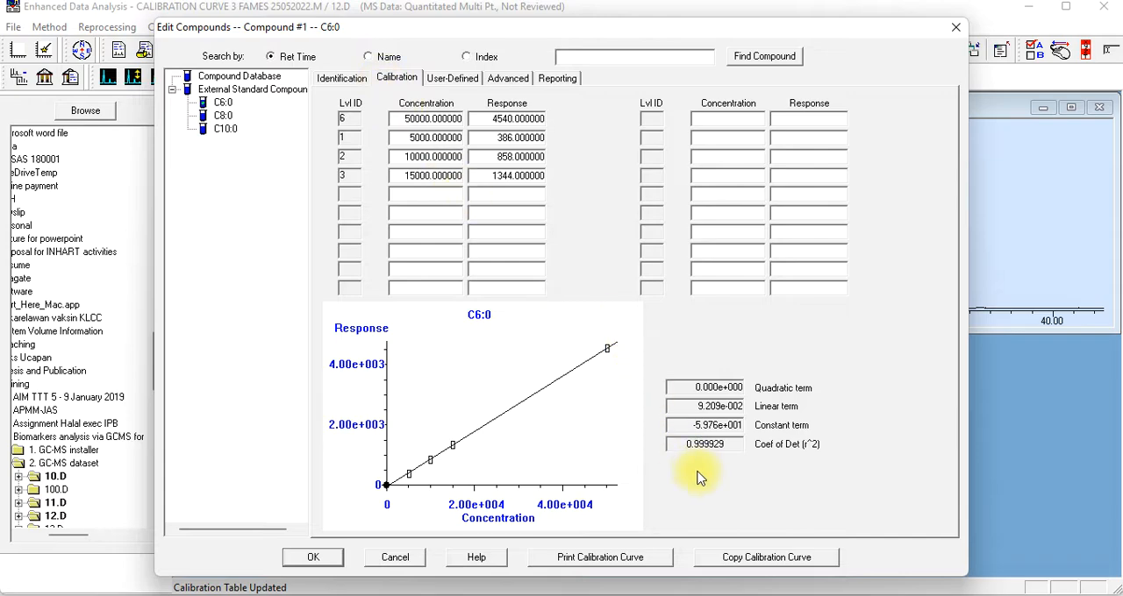
pyautogui.click(222, 116)
pyautogui.click(223, 129)
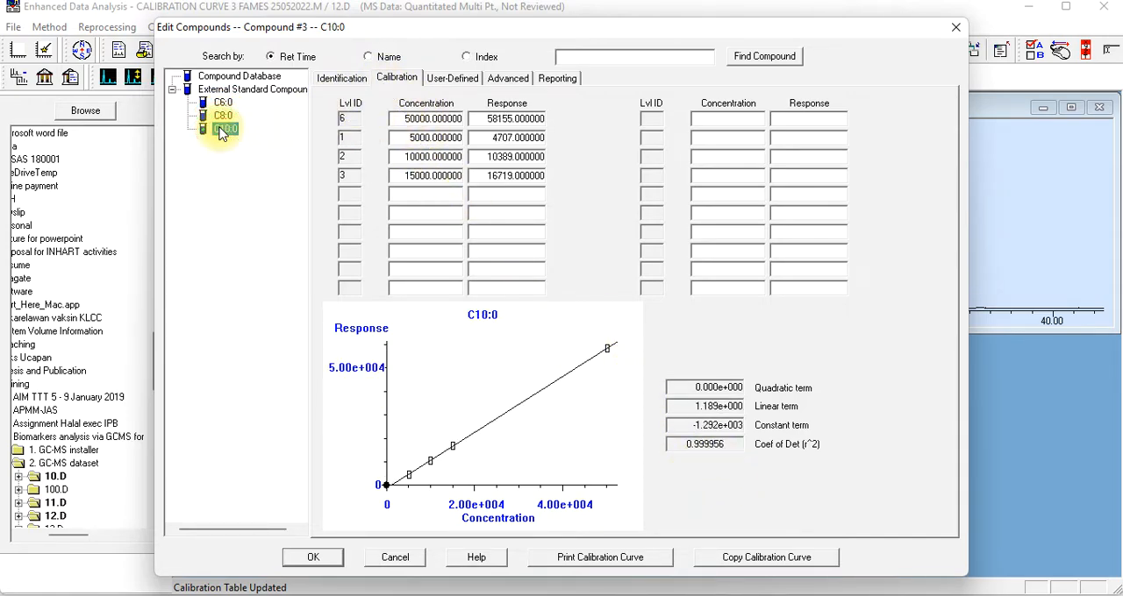
pyautogui.click(222, 115)
pyautogui.click(223, 102)
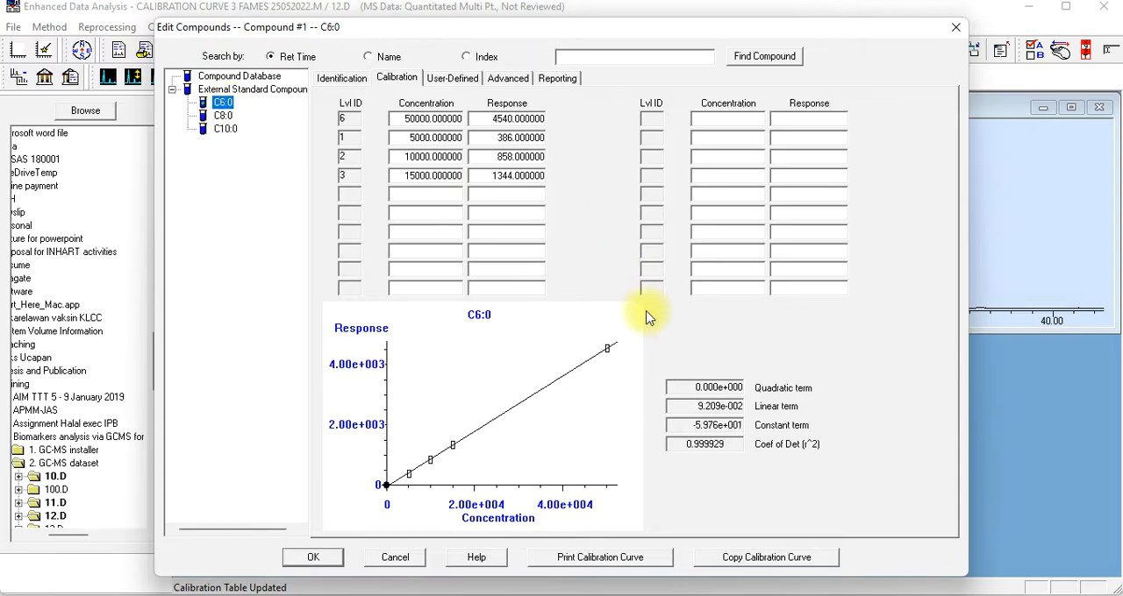
pyautogui.click(313, 557)
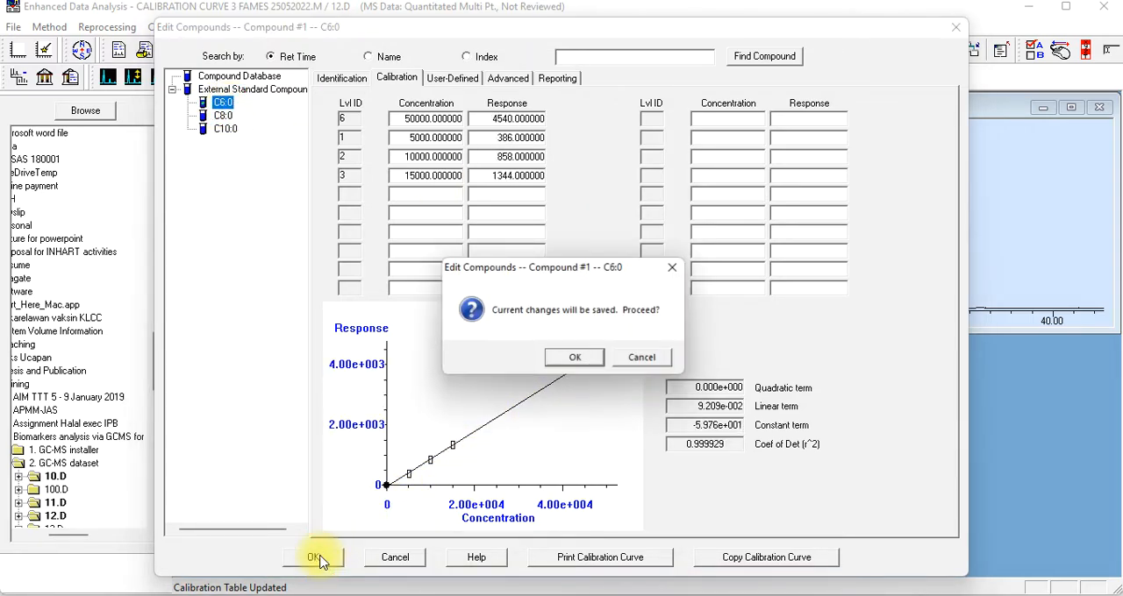
pyautogui.click(576, 359)
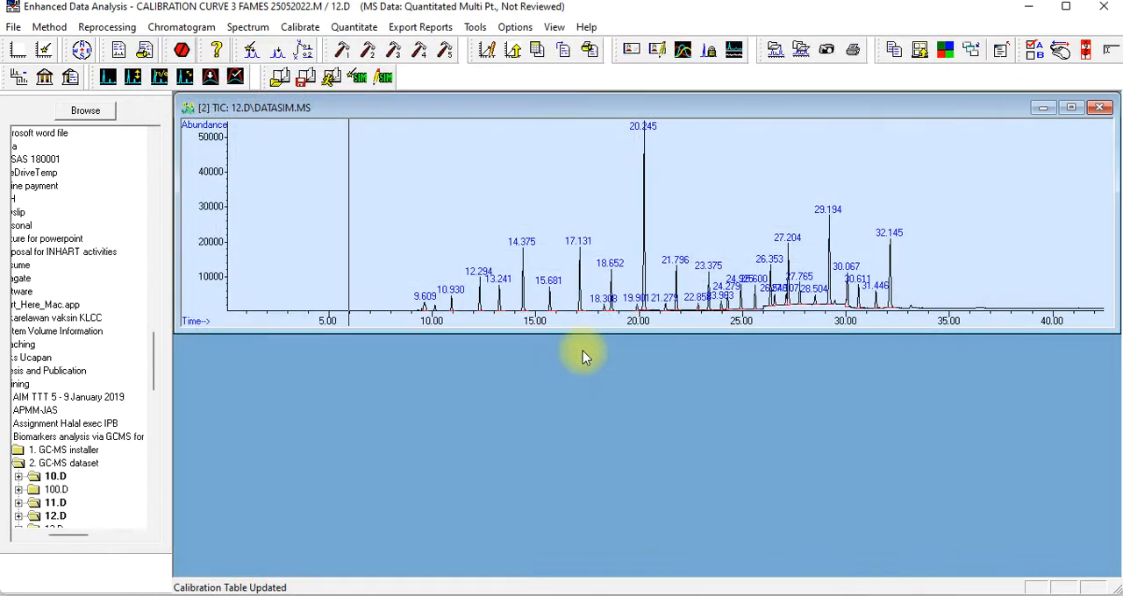
# Save the method with its new level 3 under the existing name "Calibration curve 3 FAMEs 25052022"
pyautogui.click(52, 28)
pyautogui.click(88, 108)
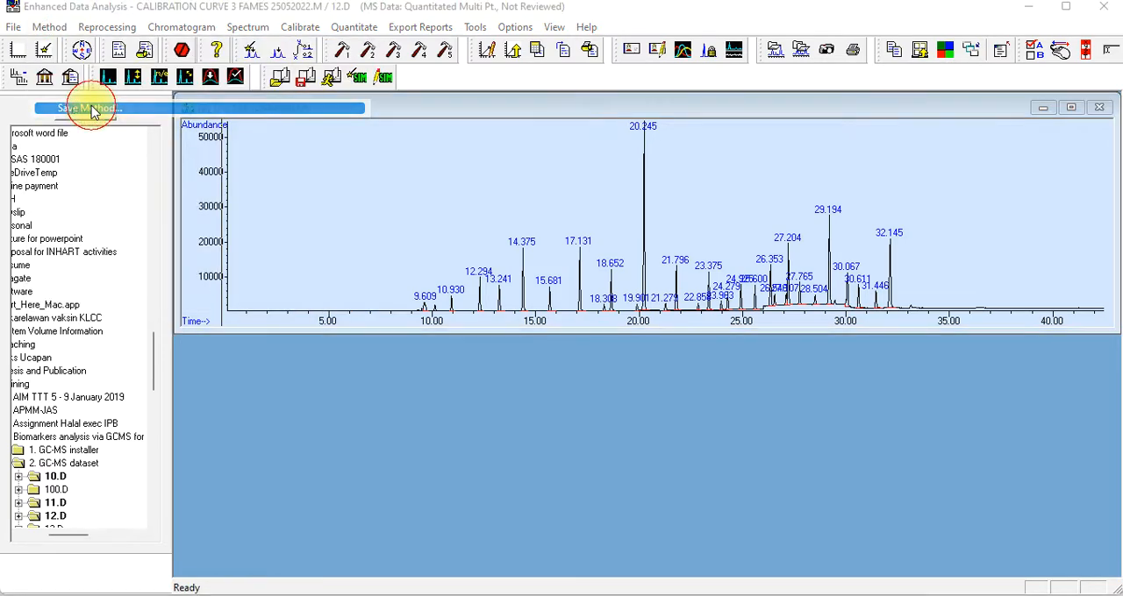
pyautogui.click(474, 345)
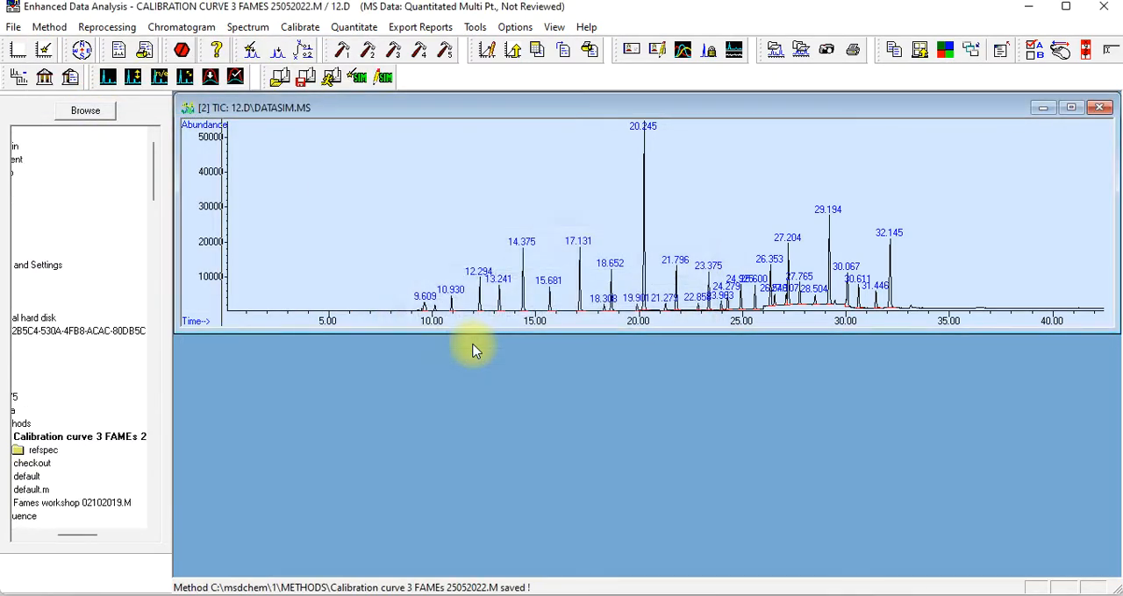
# Load data file 13.D from the GC-MS dataset folder, dismissing the missing quantitation method warning and accepting the preselected quant results file
pyautogui.click(13, 27)
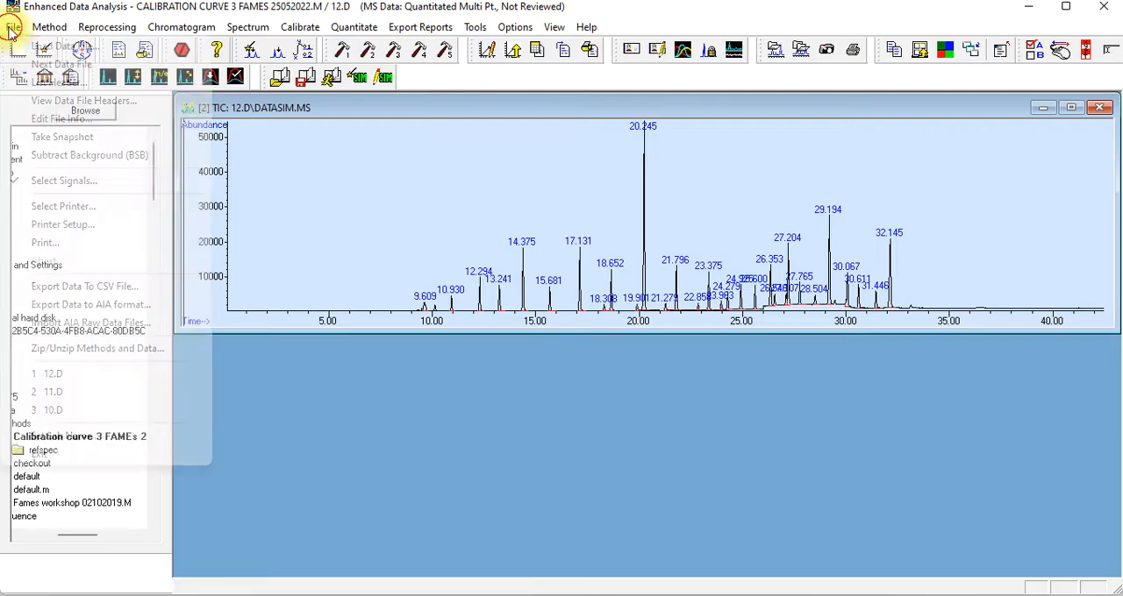
pyautogui.click(26, 46)
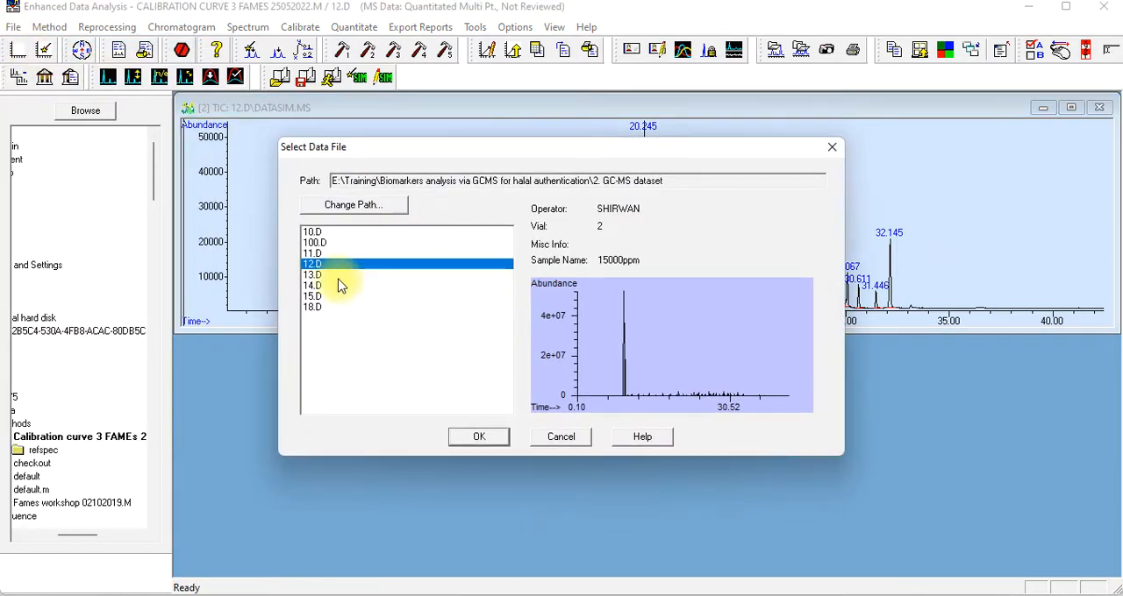
pyautogui.click(314, 275)
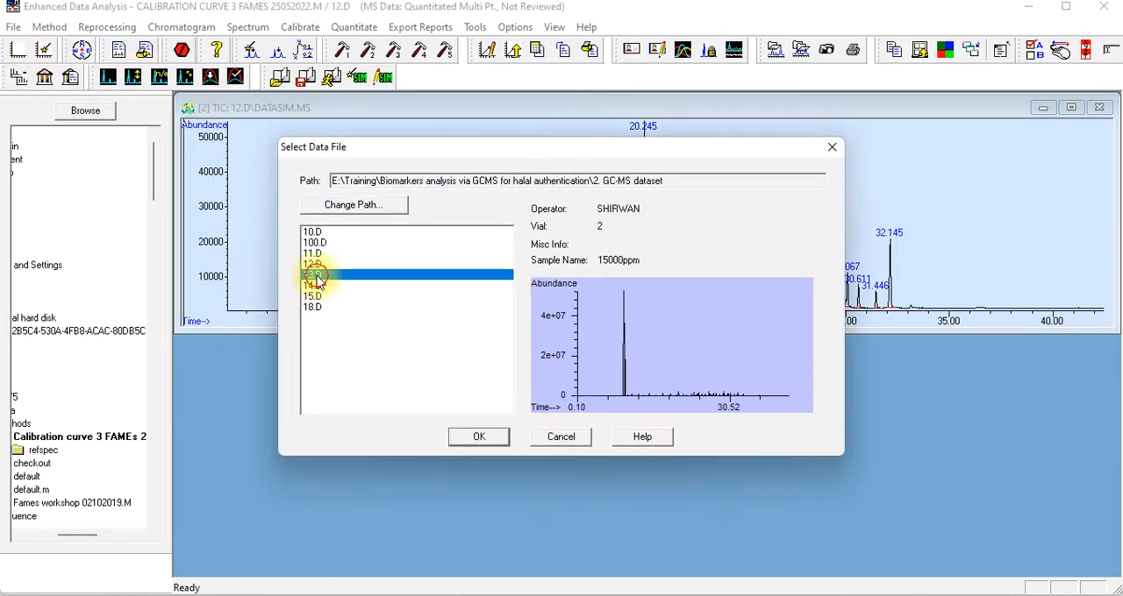
pyautogui.click(485, 436)
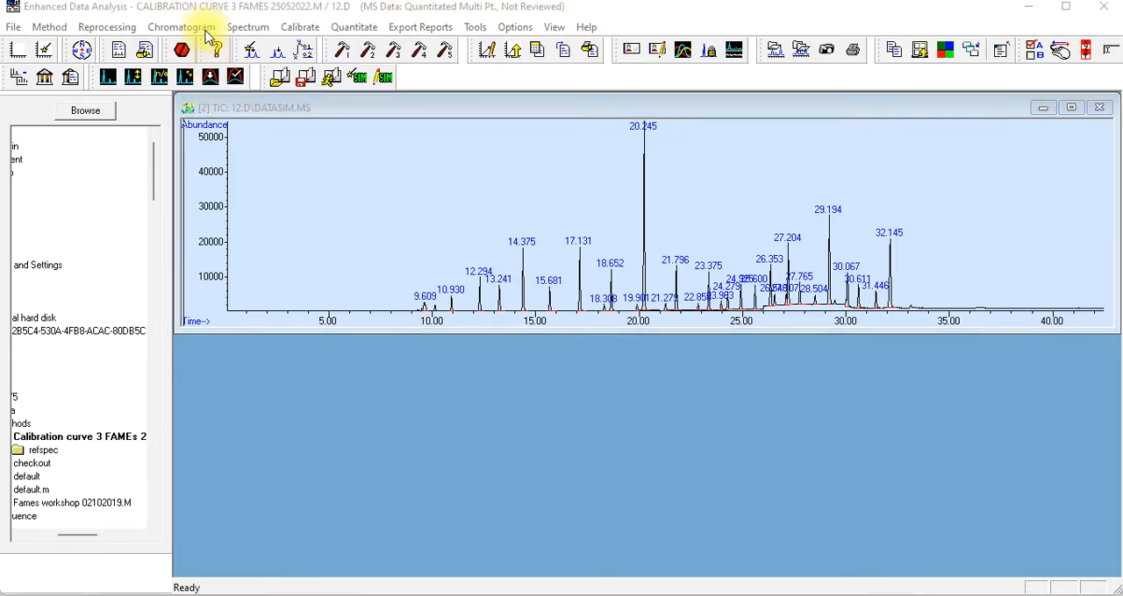
pyautogui.click(682, 360)
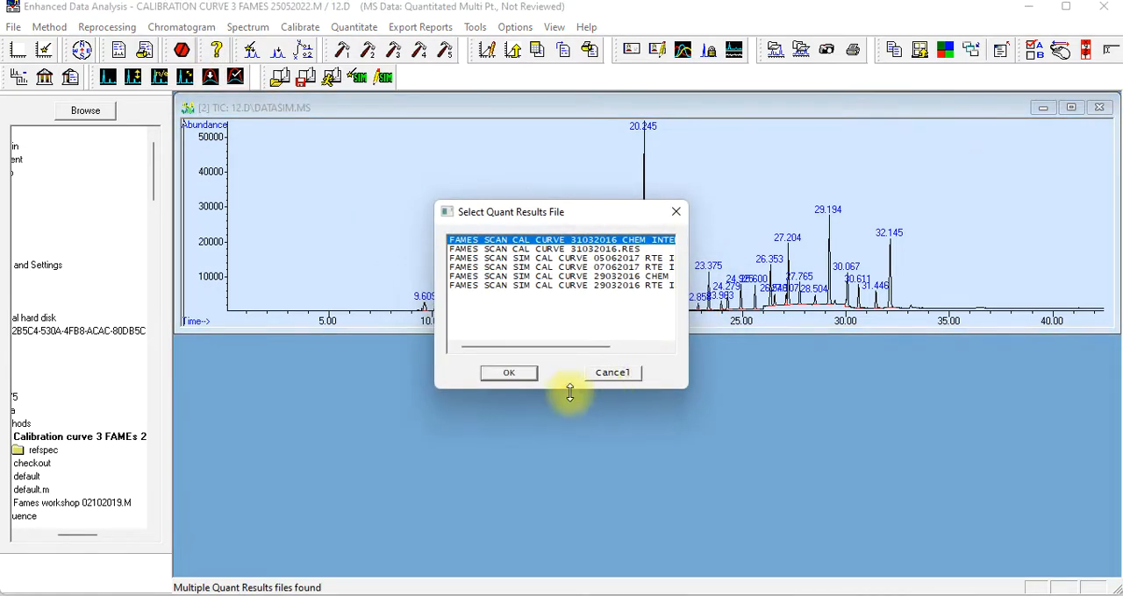
pyautogui.click(503, 372)
# Choose the RTE Integrator for the 13.D chromatogram and integrate its peaks
pyautogui.click(181, 26)
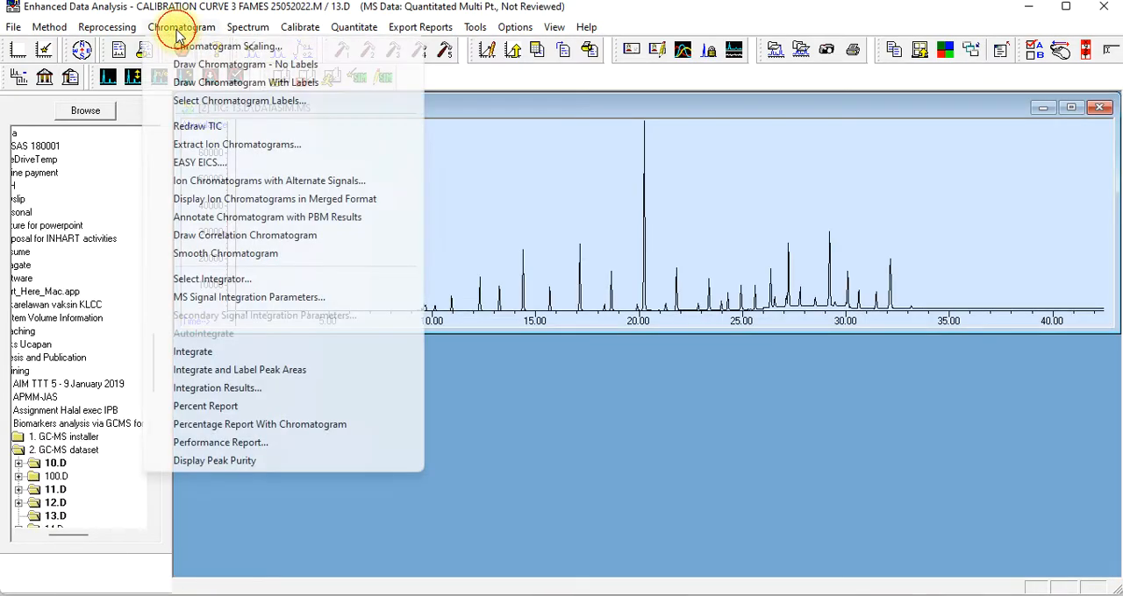
pyautogui.click(232, 279)
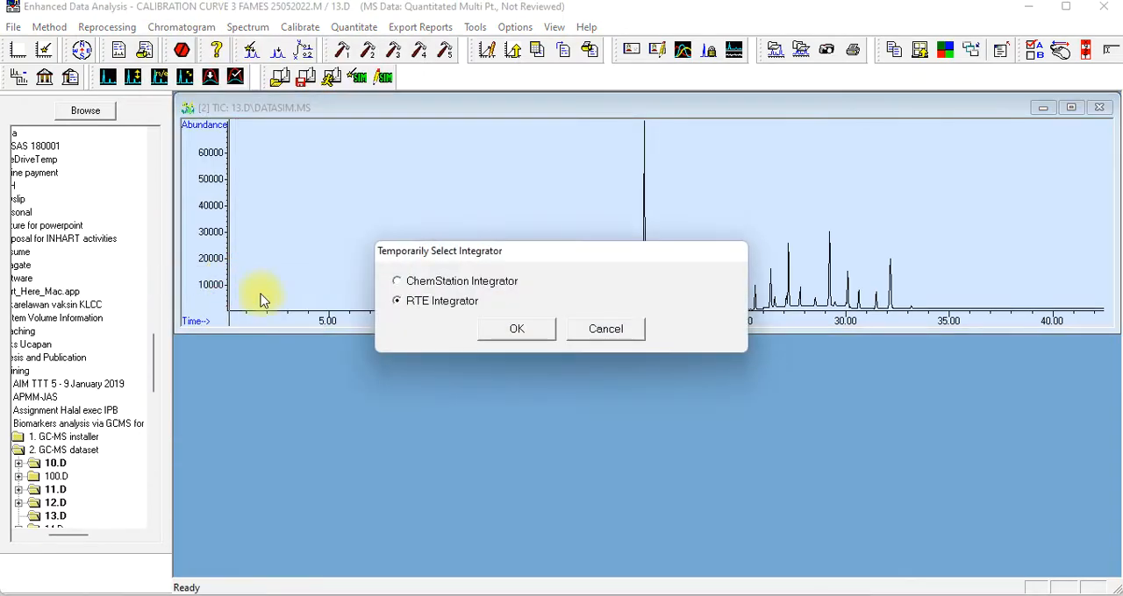
pyautogui.click(514, 332)
pyautogui.click(181, 26)
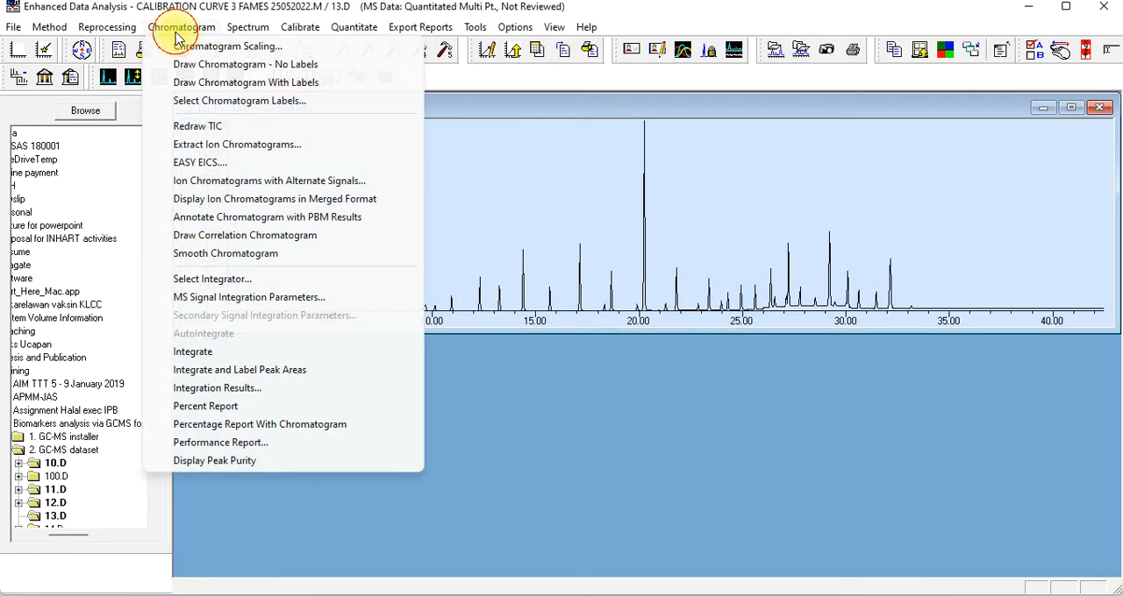
pyautogui.click(188, 349)
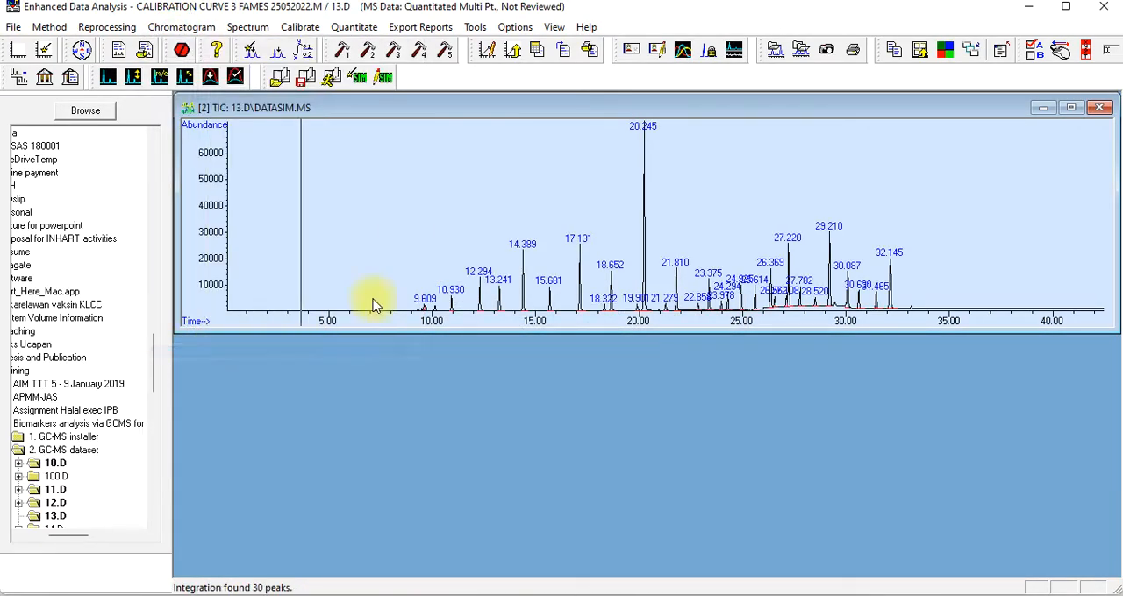
# Requantitate 13.D, add it as calibration level 4 with compound concentration 20000, and save the compound changes
pyautogui.click(248, 28)
pyautogui.moveTo(300, 29)
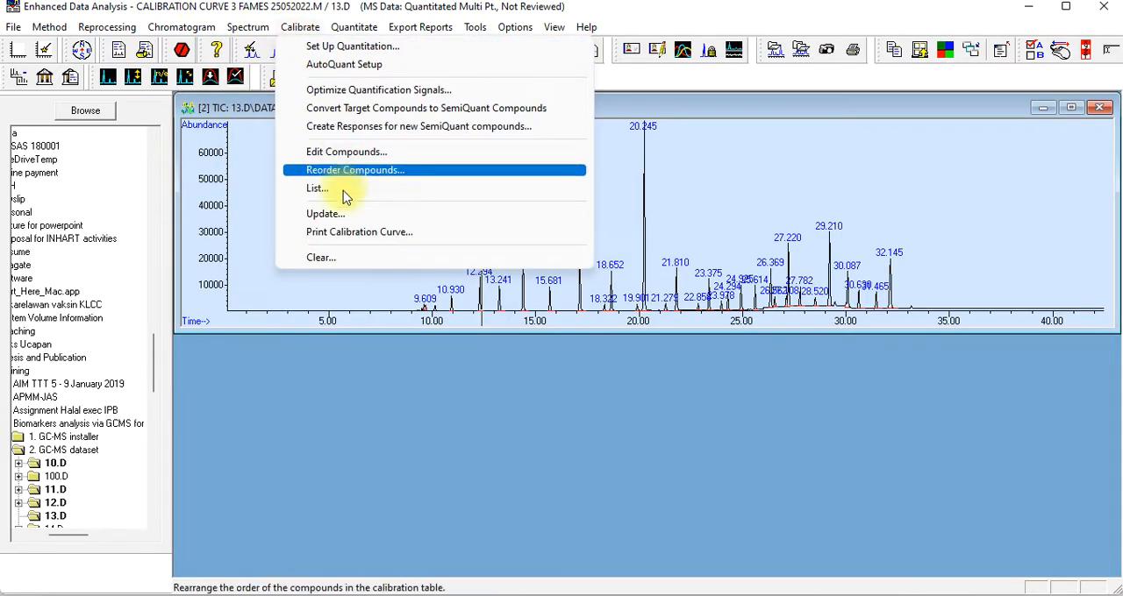
pyautogui.click(327, 213)
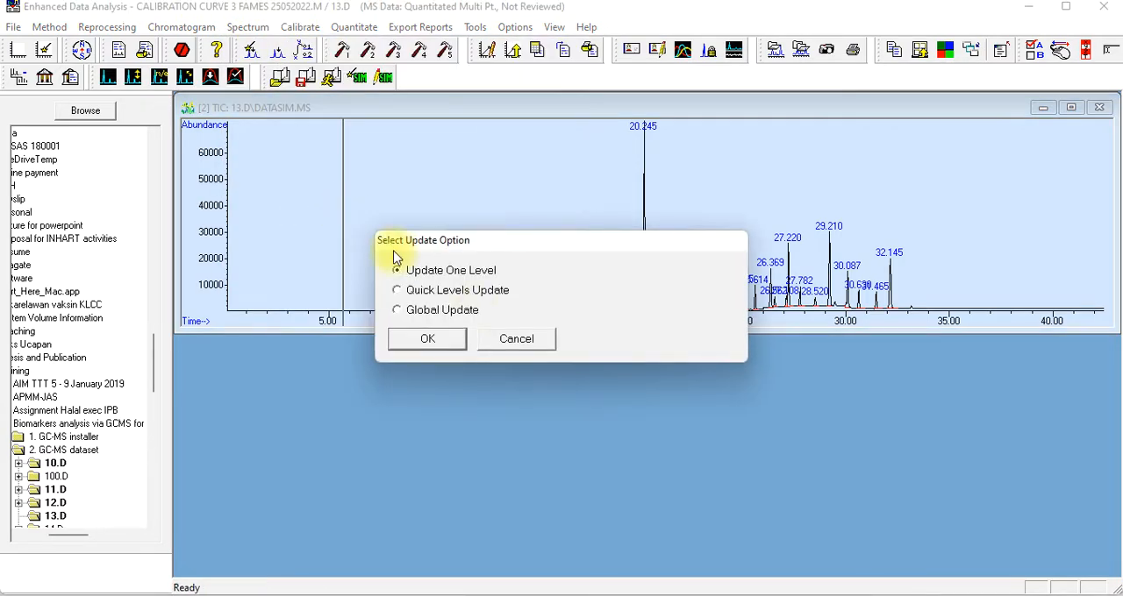
pyautogui.click(428, 341)
pyautogui.click(601, 364)
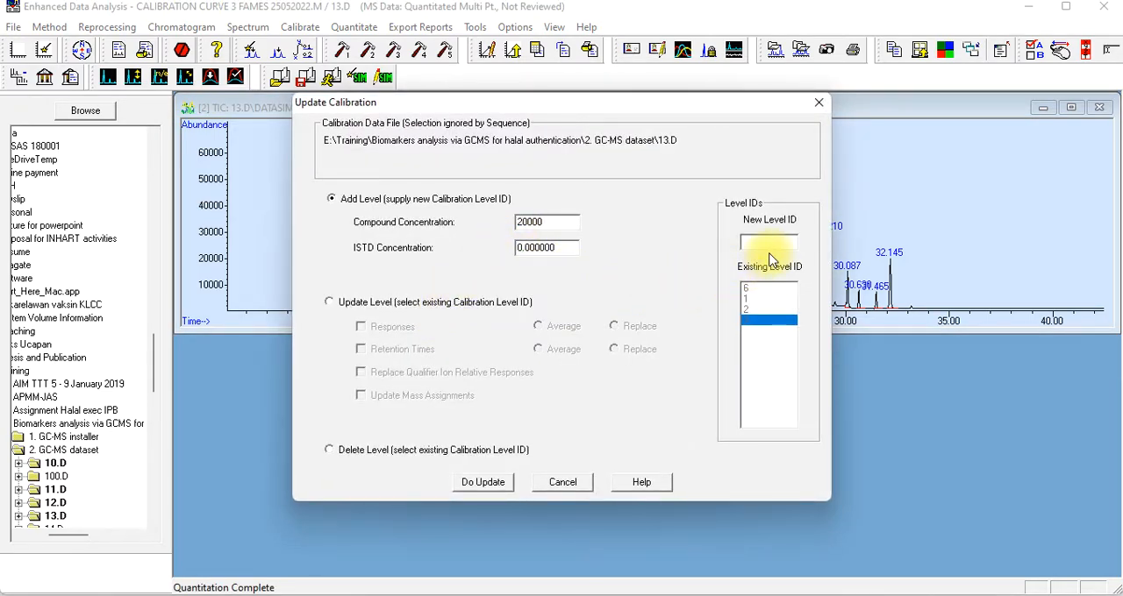
pyautogui.write('4')
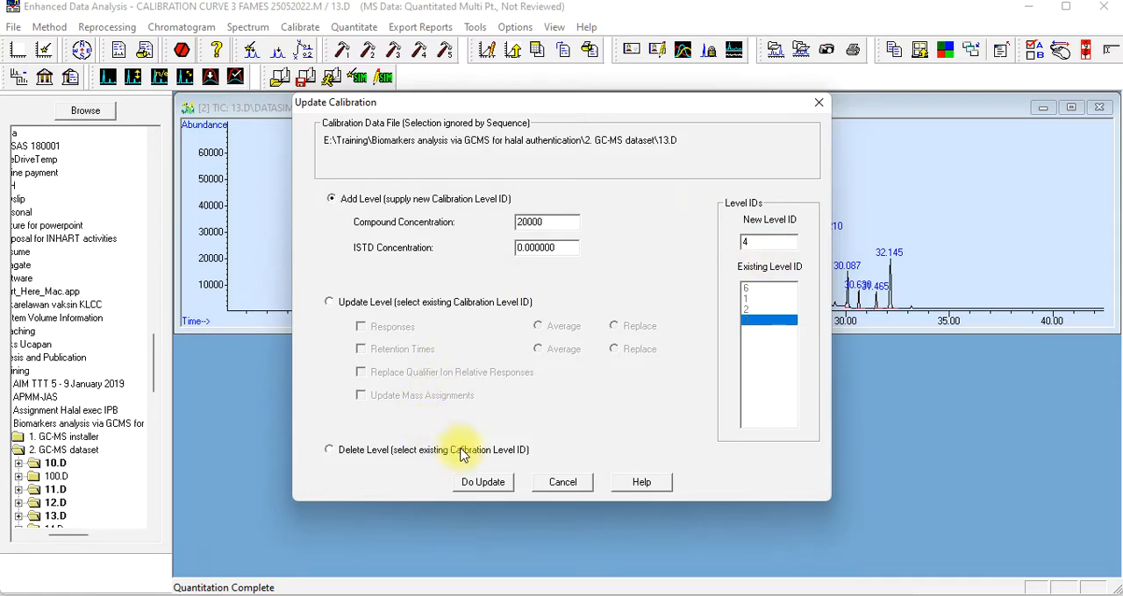
pyautogui.click(489, 483)
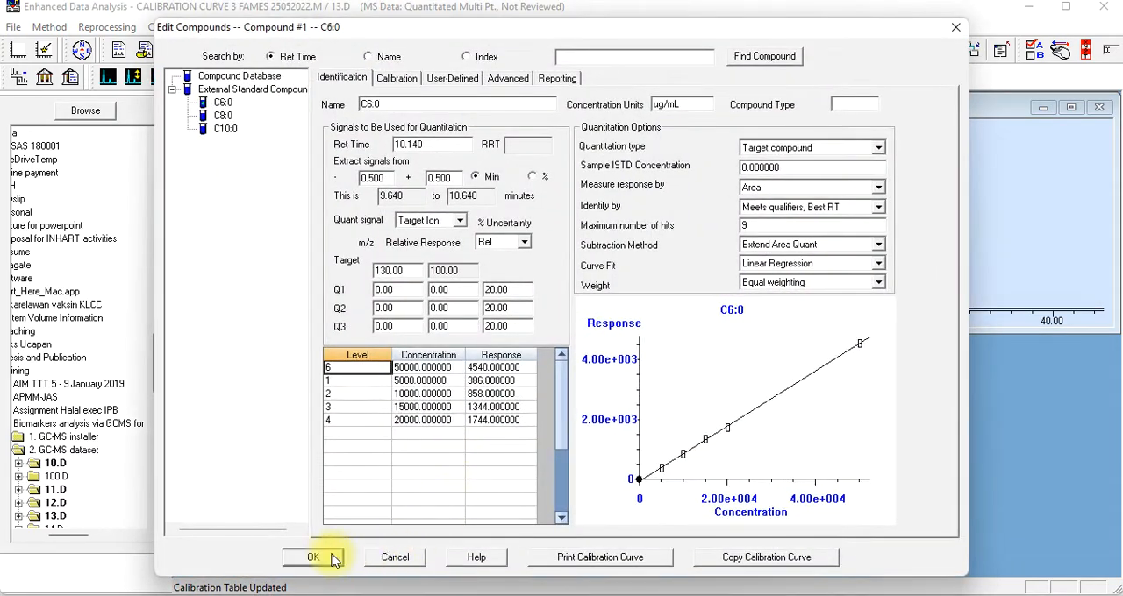
pyautogui.click(314, 558)
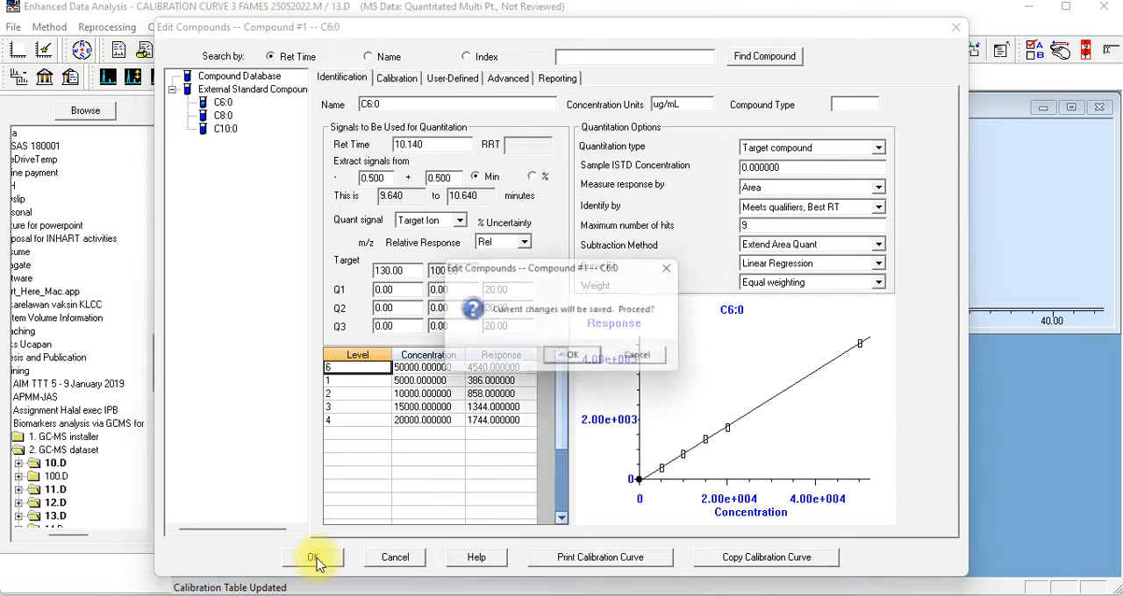
pyautogui.click(565, 359)
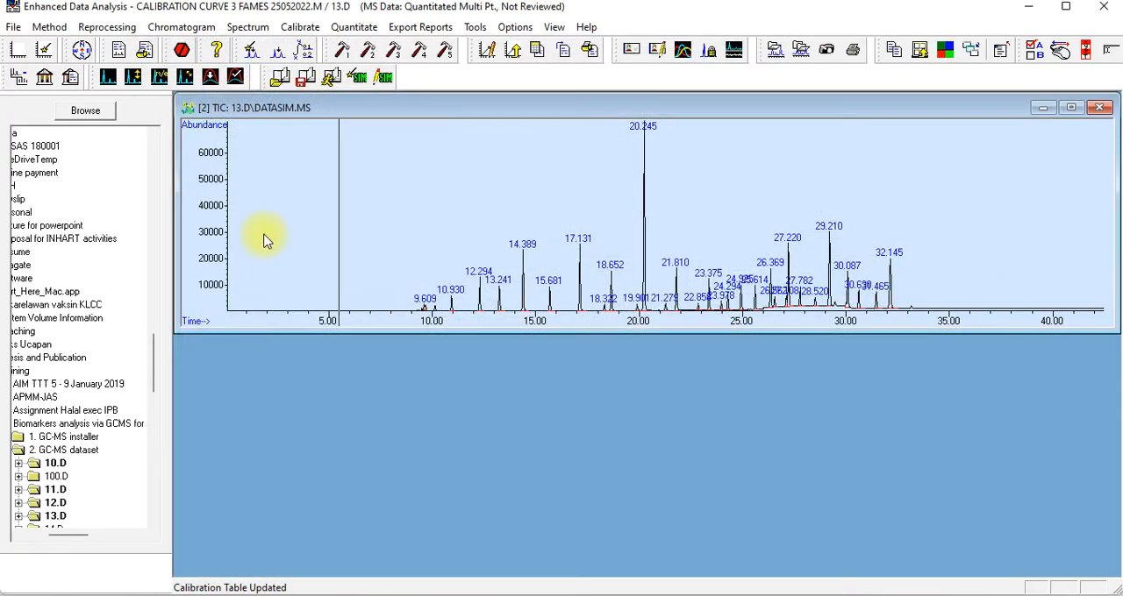
# Save the method with its new level 4 under the existing name "Calibration curve 3 FAMEs 25052022"
pyautogui.click(50, 27)
pyautogui.click(79, 111)
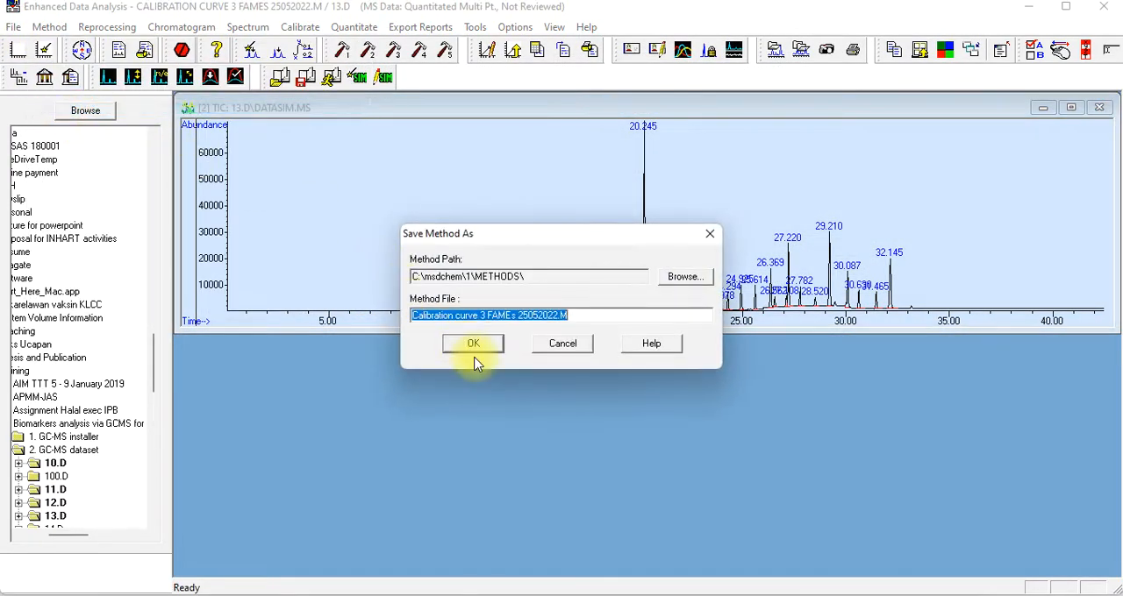
pyautogui.click(467, 343)
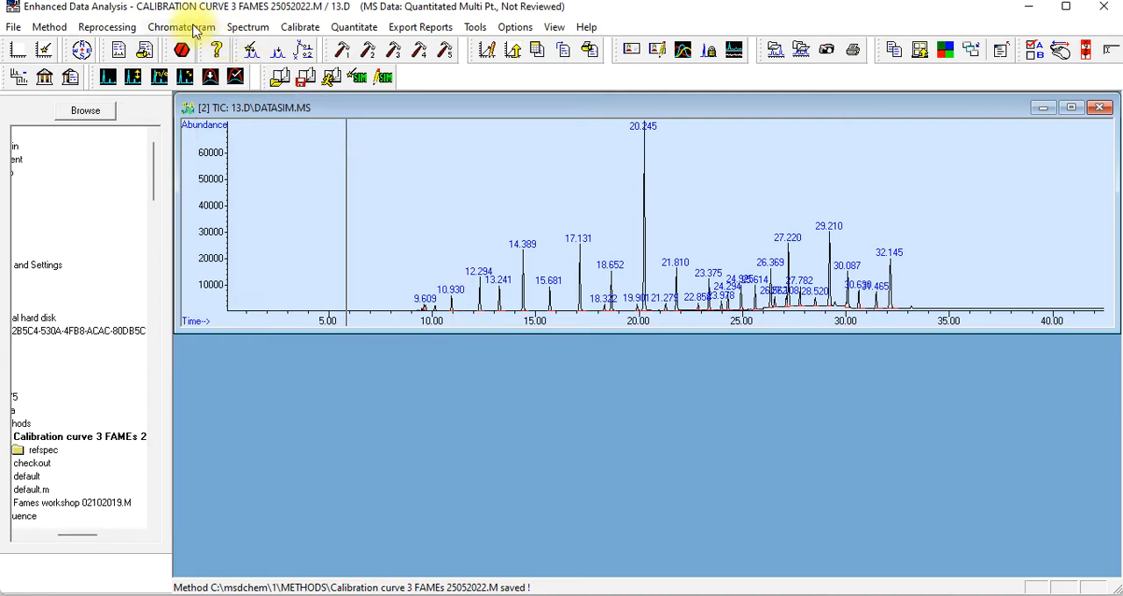
# Load data file 14.D from the GC-MS dataset folder, dismissing the missing quantitation method warning and accepting the preselected quant results file
pyautogui.click(13, 27)
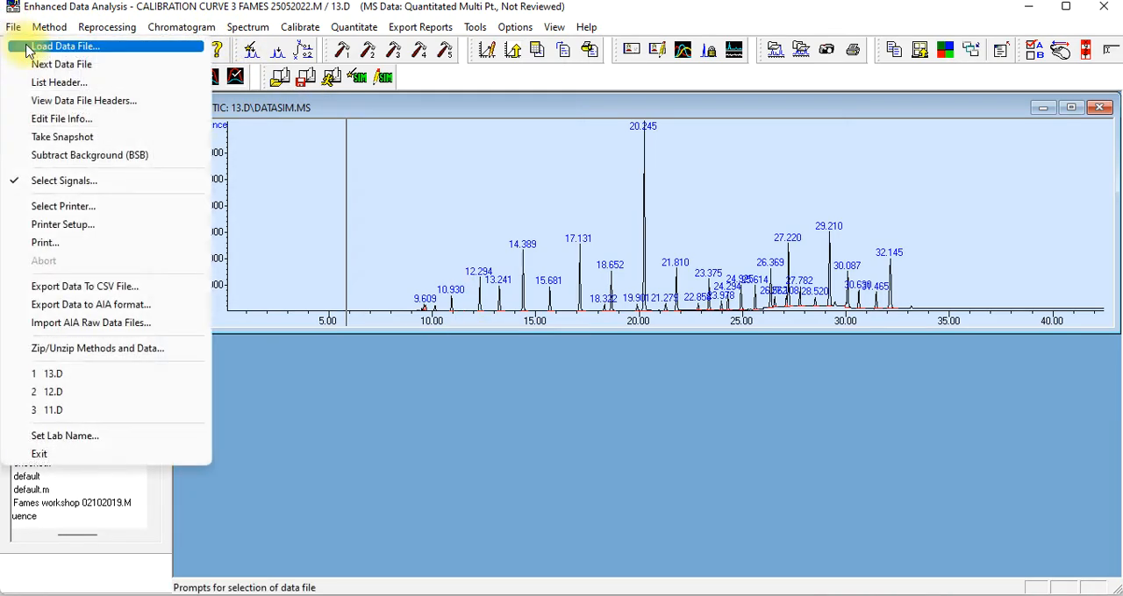
pyautogui.click(35, 42)
pyautogui.click(314, 286)
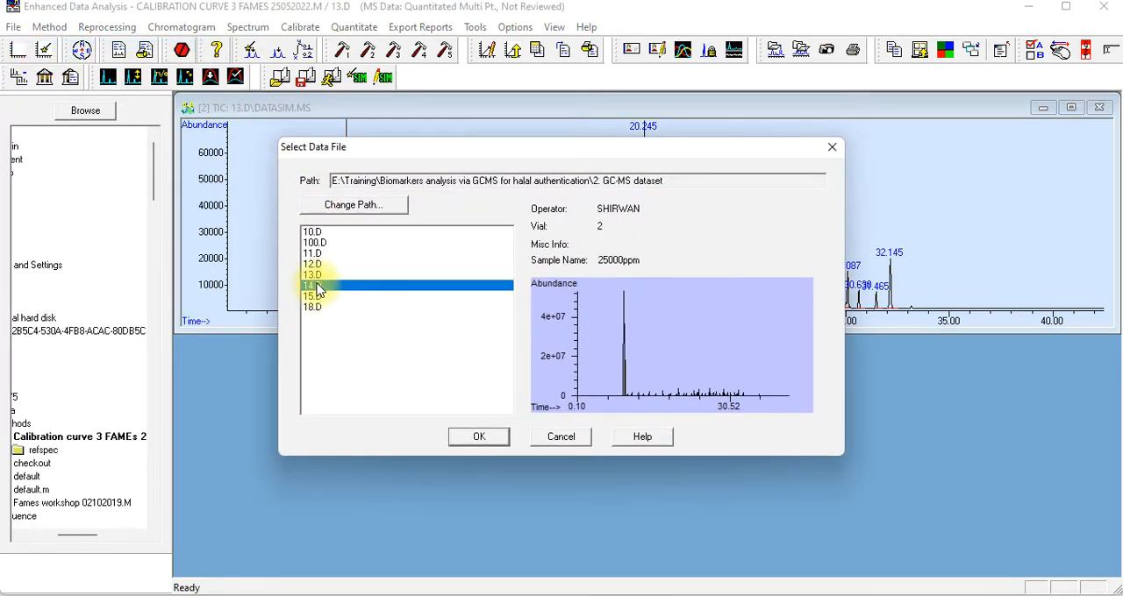
pyautogui.click(488, 439)
pyautogui.click(682, 361)
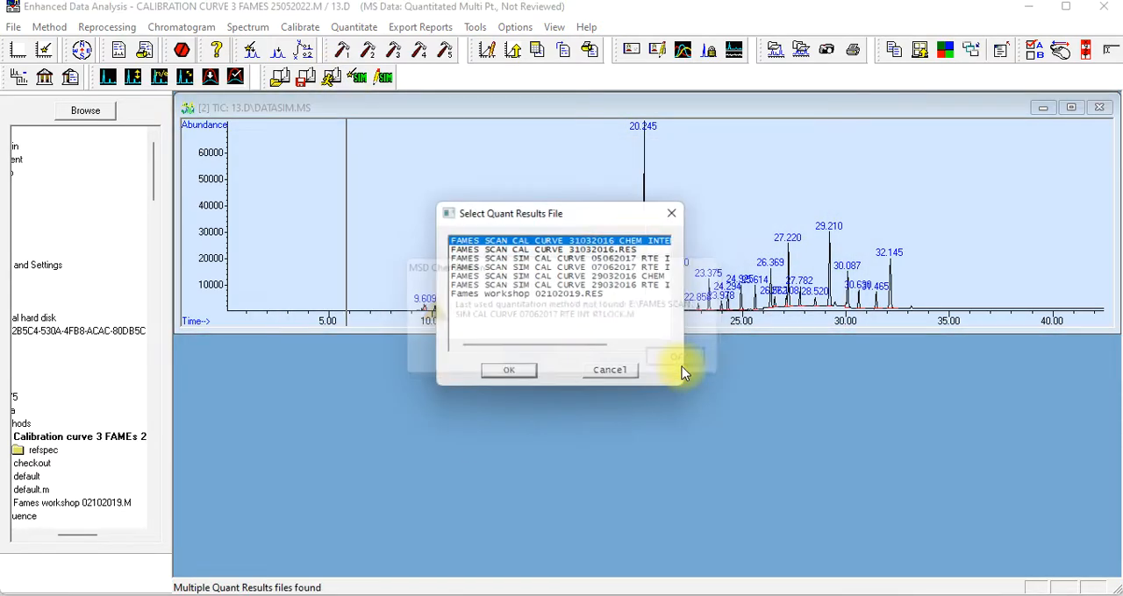
pyautogui.click(509, 370)
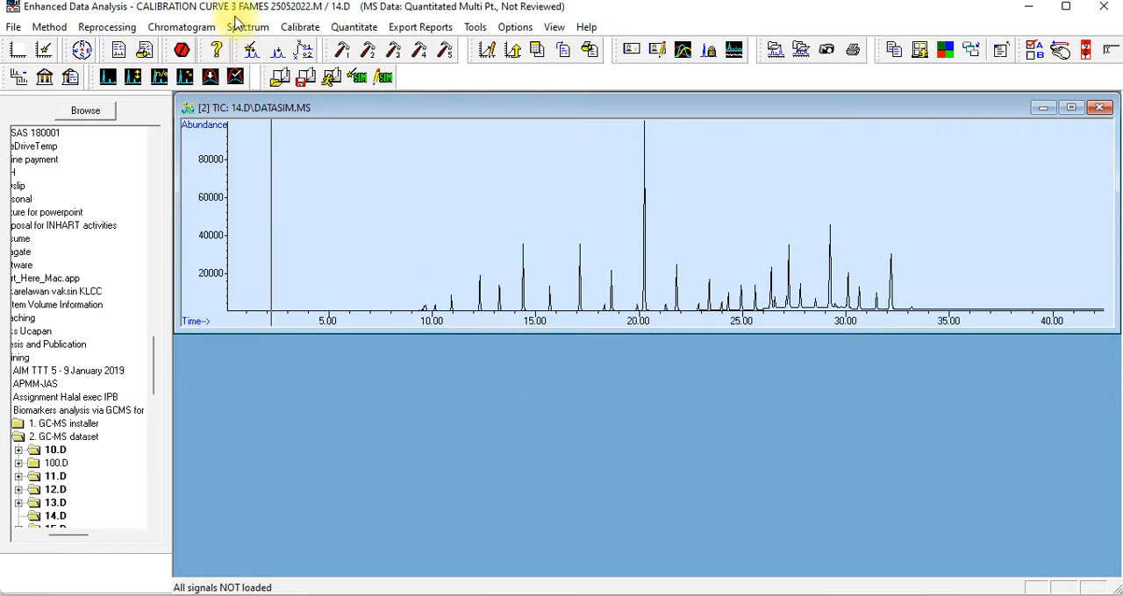
# Choose the RTE Integrator for the 14.D chromatogram and integrate its peaks
pyautogui.click(187, 28)
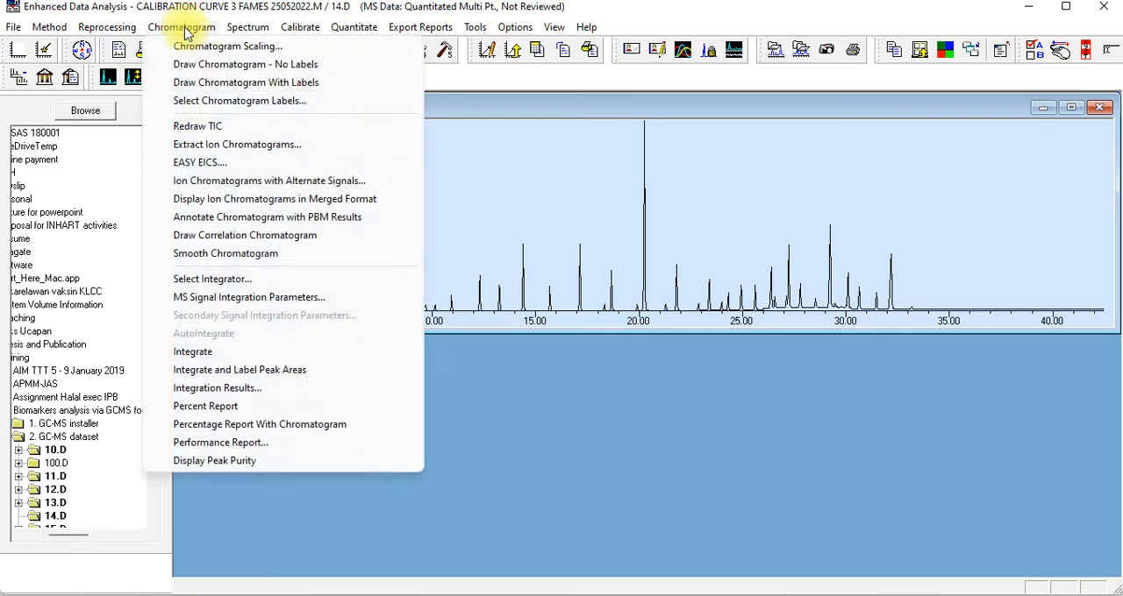
pyautogui.click(195, 279)
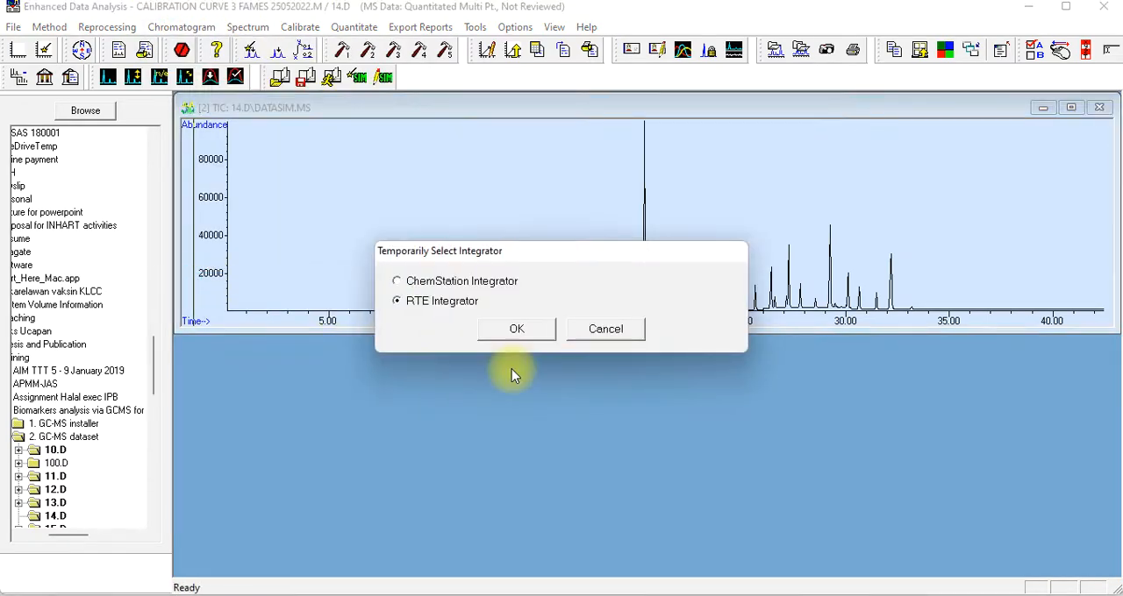
pyautogui.click(515, 330)
pyautogui.click(181, 27)
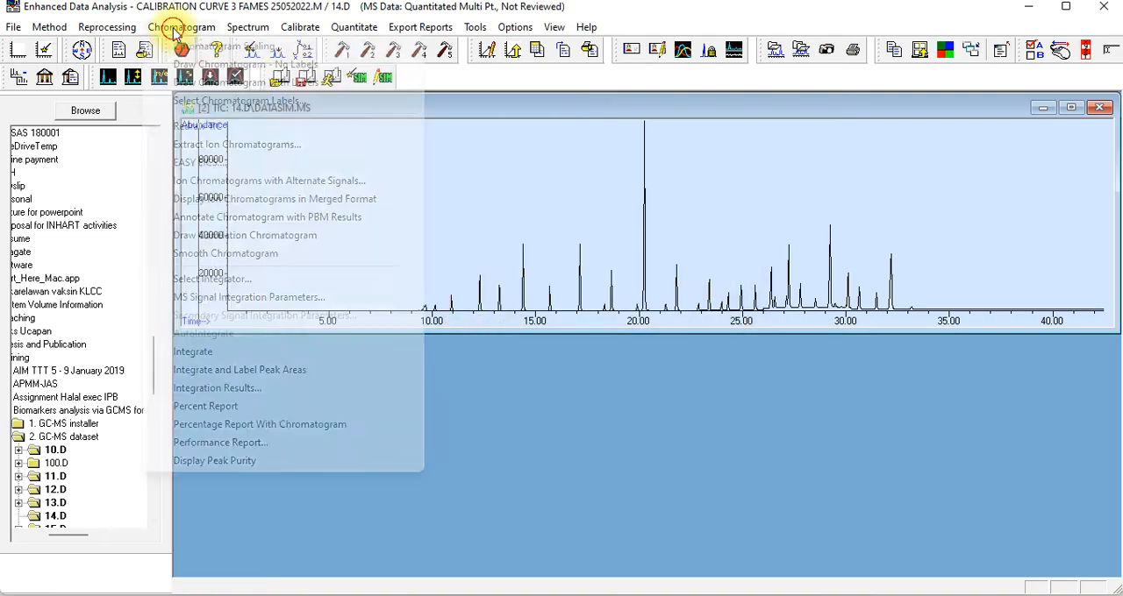
pyautogui.click(213, 350)
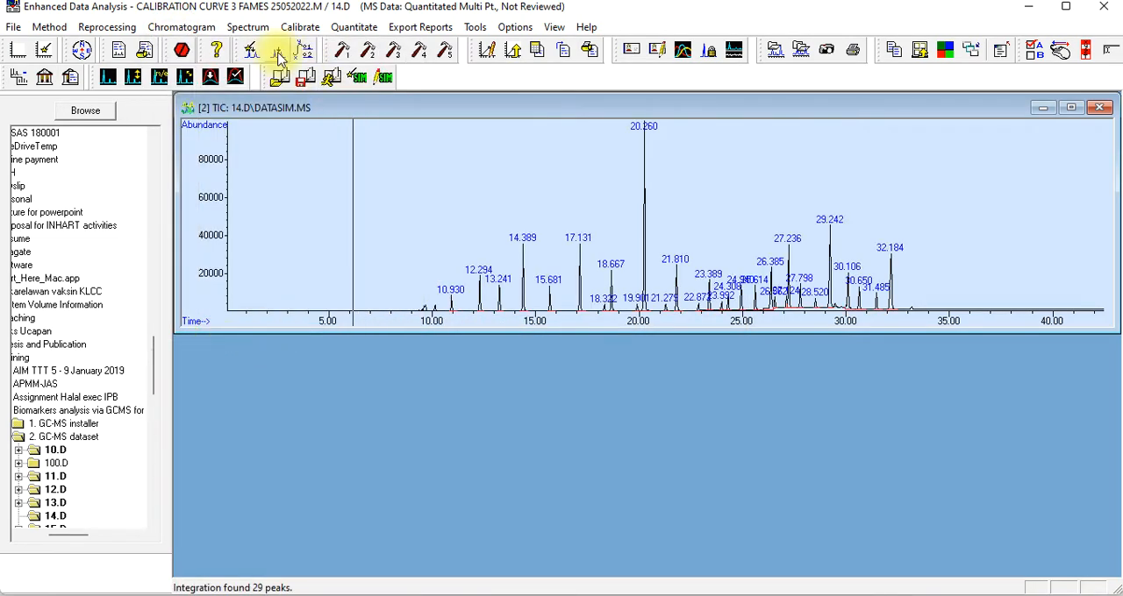
# Requantitate 14.D, add it as calibration level 5 with compound concentration 25000, and save the compound changes
pyautogui.click(298, 29)
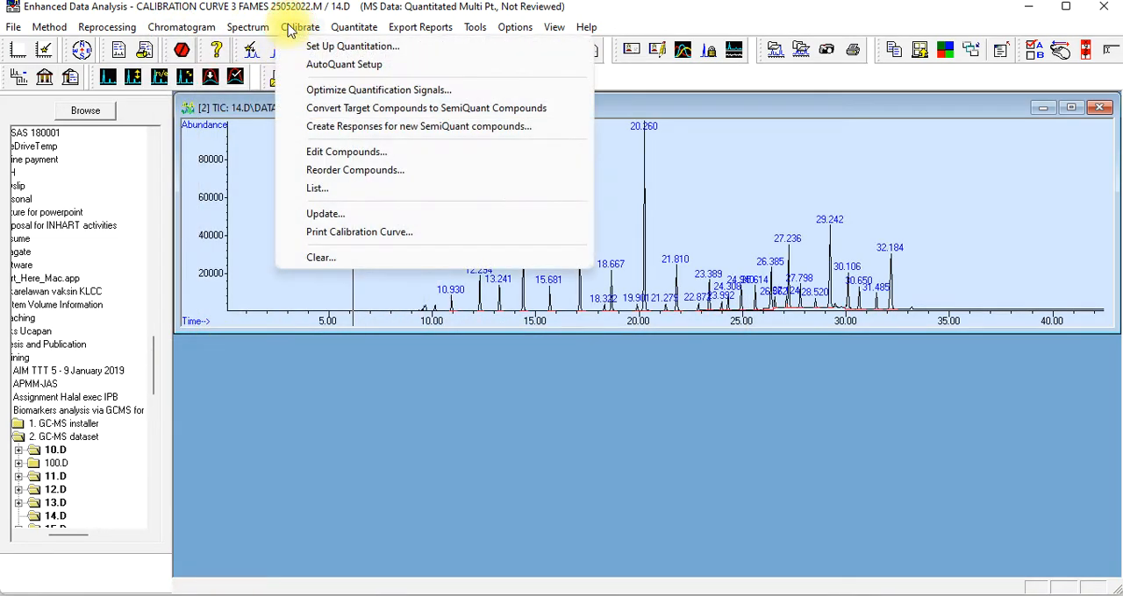
pyautogui.click(311, 213)
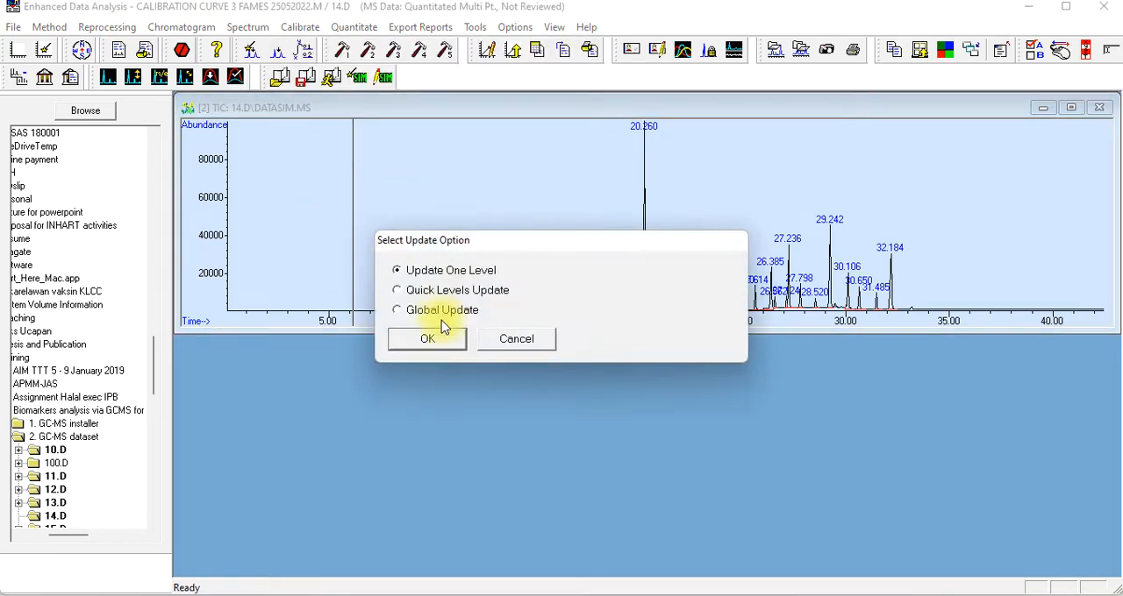
pyautogui.click(439, 342)
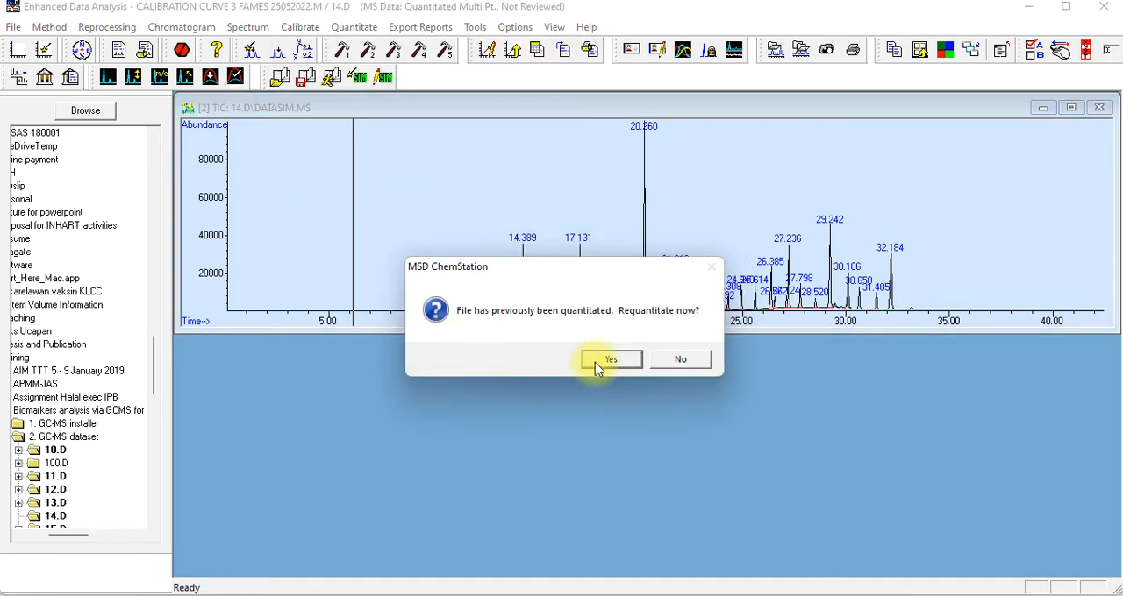
pyautogui.click(606, 359)
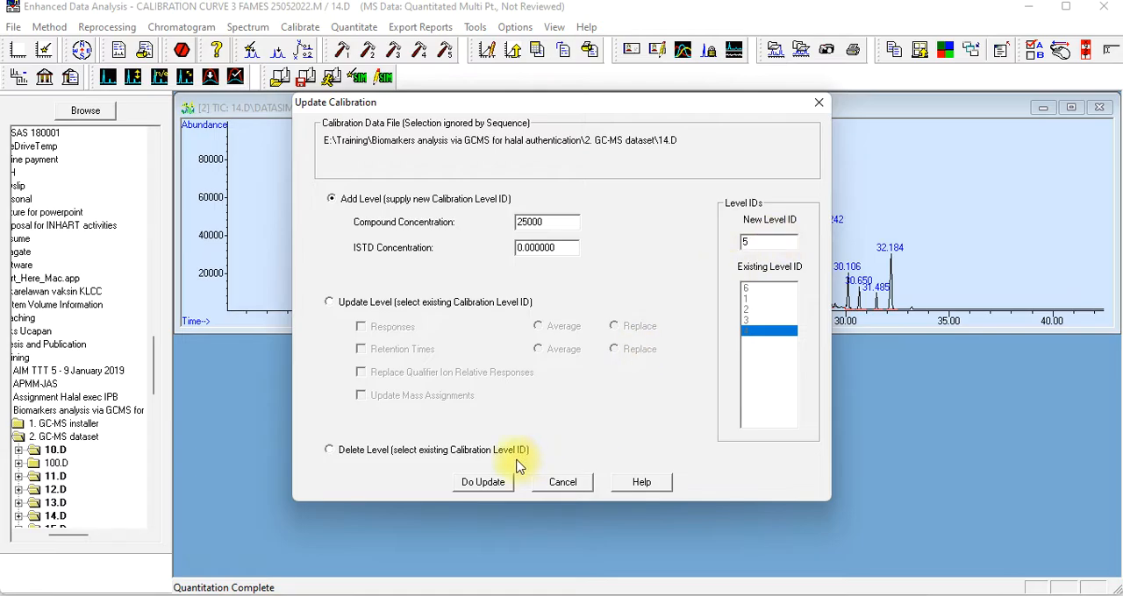
pyautogui.click(481, 484)
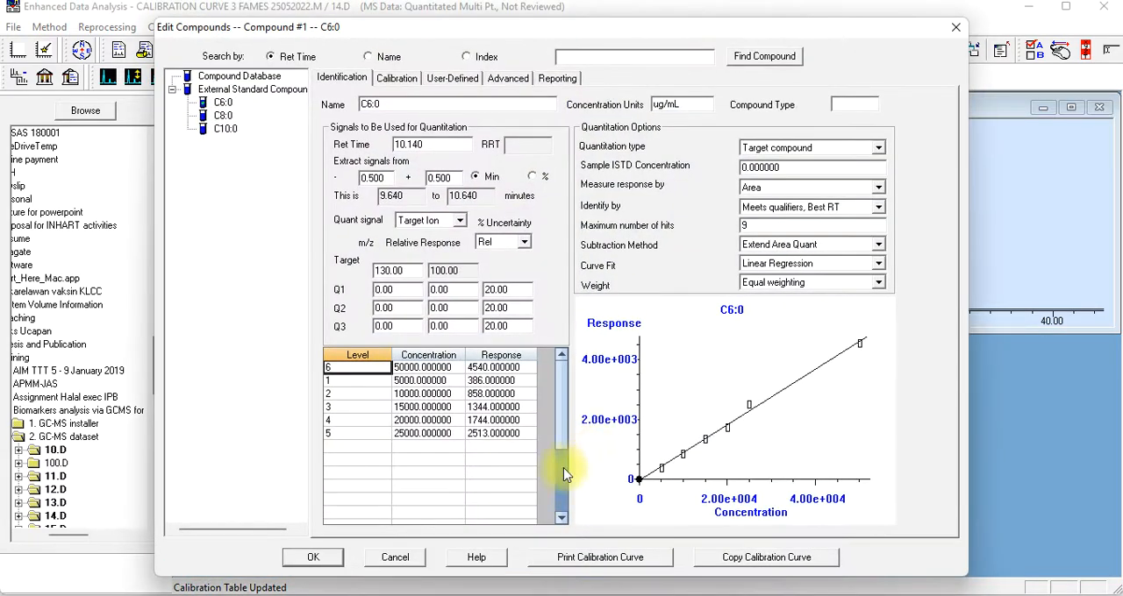
pyautogui.click(314, 558)
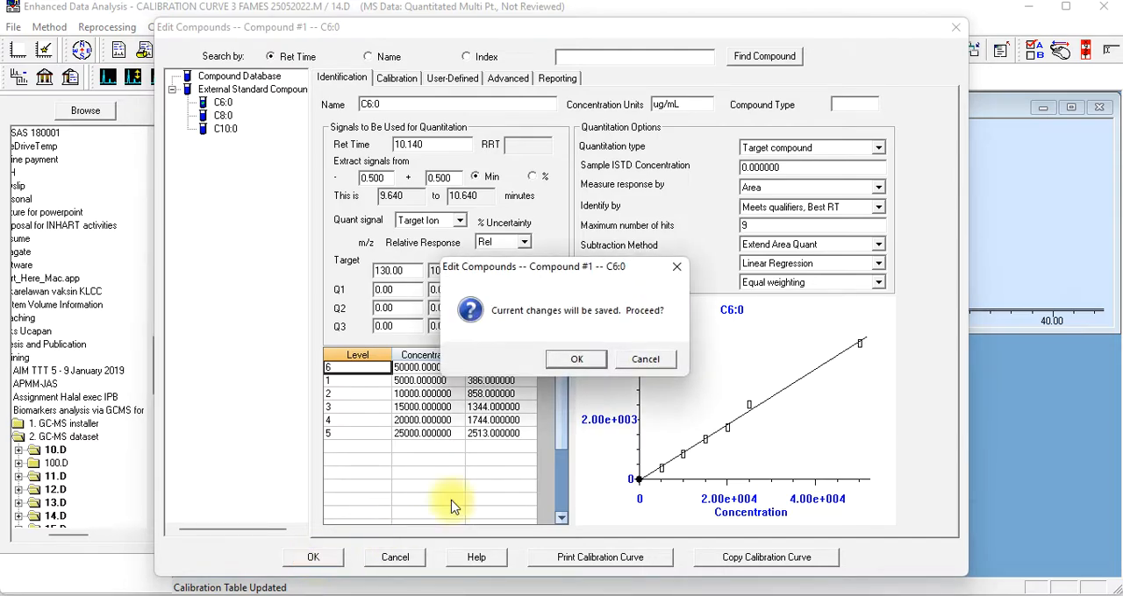
pyautogui.click(572, 362)
# Save the method with its new level 5 under the existing name "Calibration curve 3 FAMEs 25052022"
pyautogui.click(49, 27)
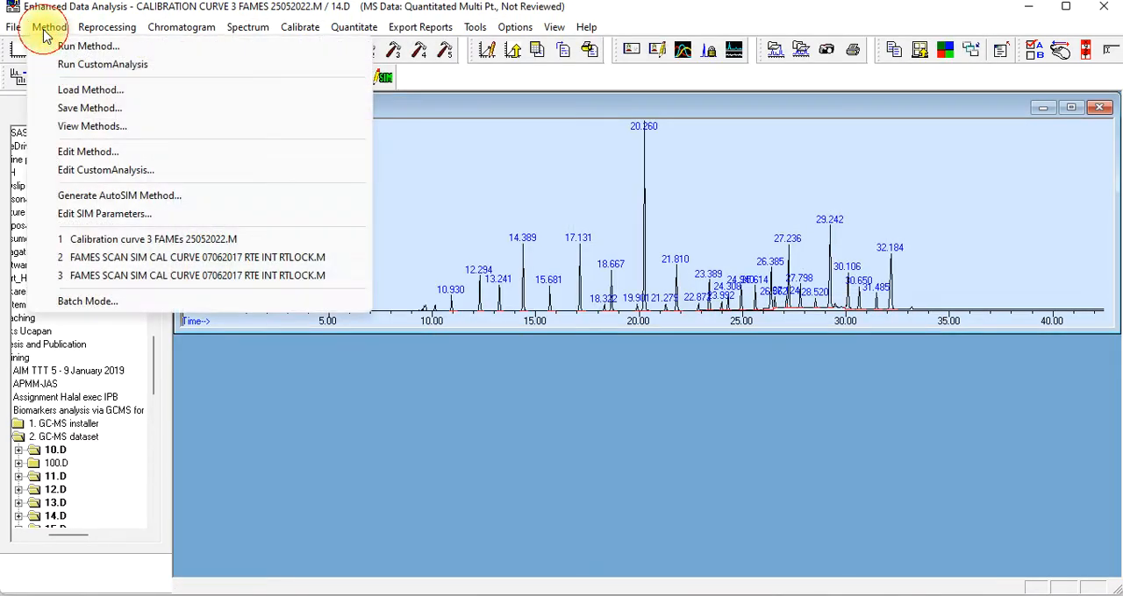
pyautogui.click(87, 109)
pyautogui.click(479, 345)
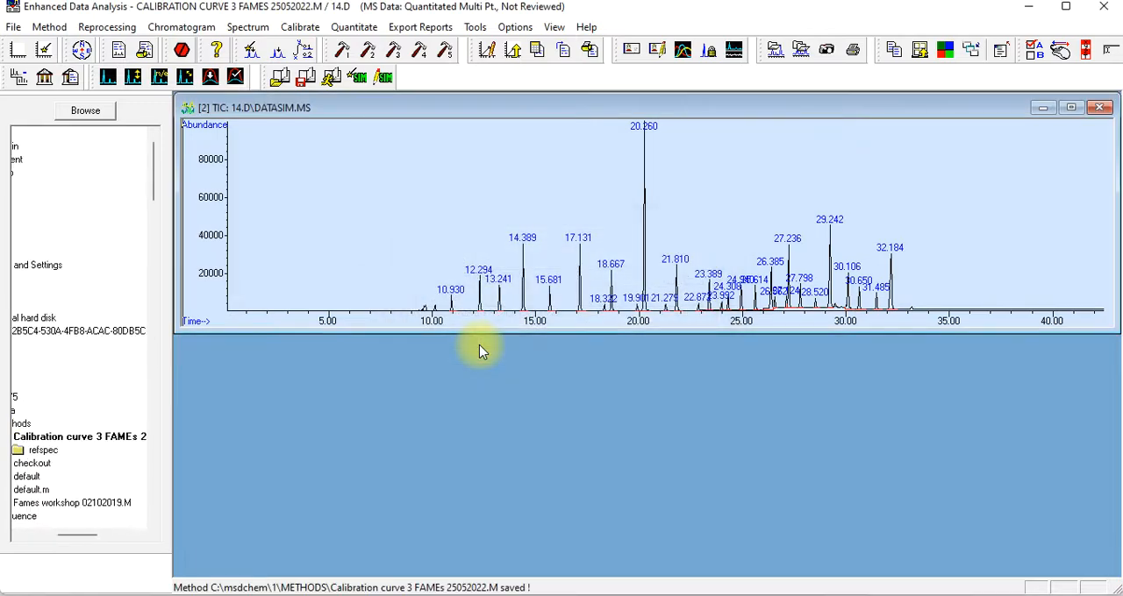
# Open the compound editor to examine the C6:0 calibration levels and curve
pyautogui.click(347, 28)
pyautogui.moveTo(299, 29)
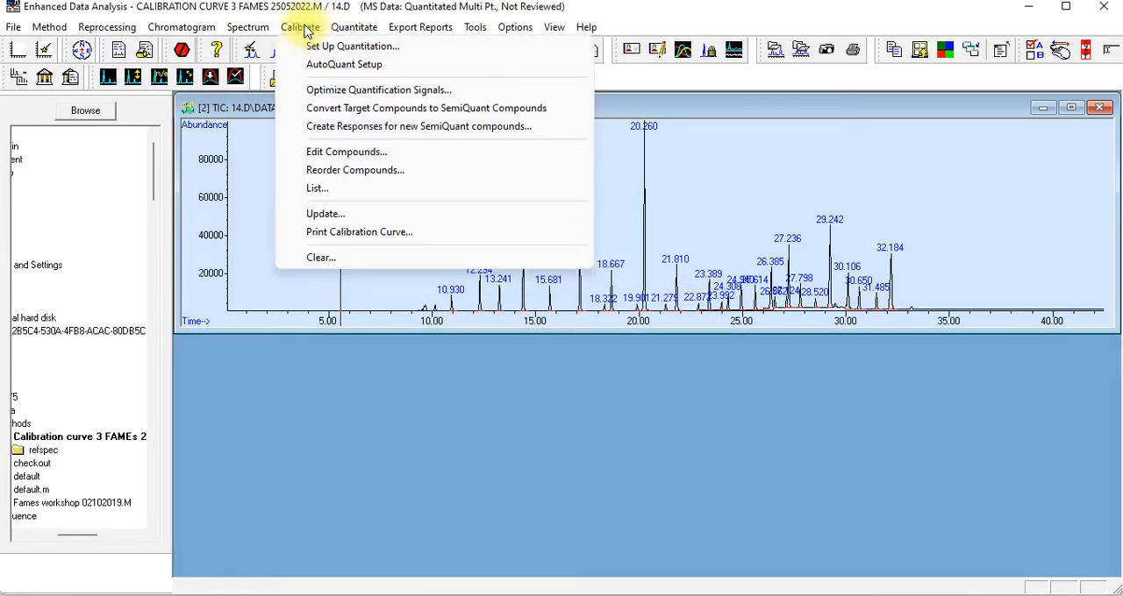
pyautogui.click(316, 154)
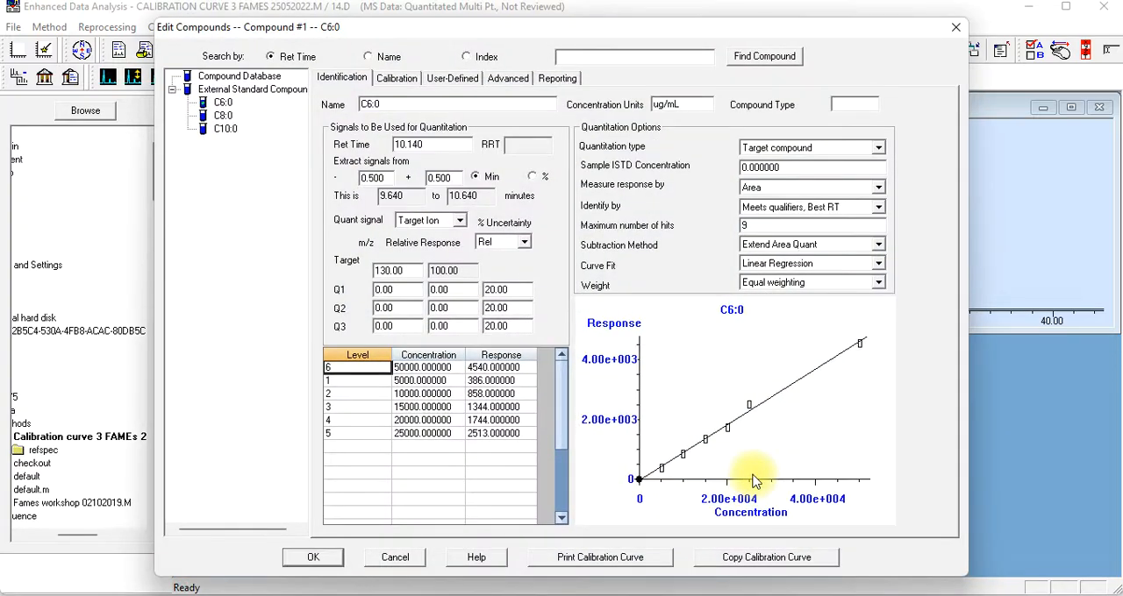
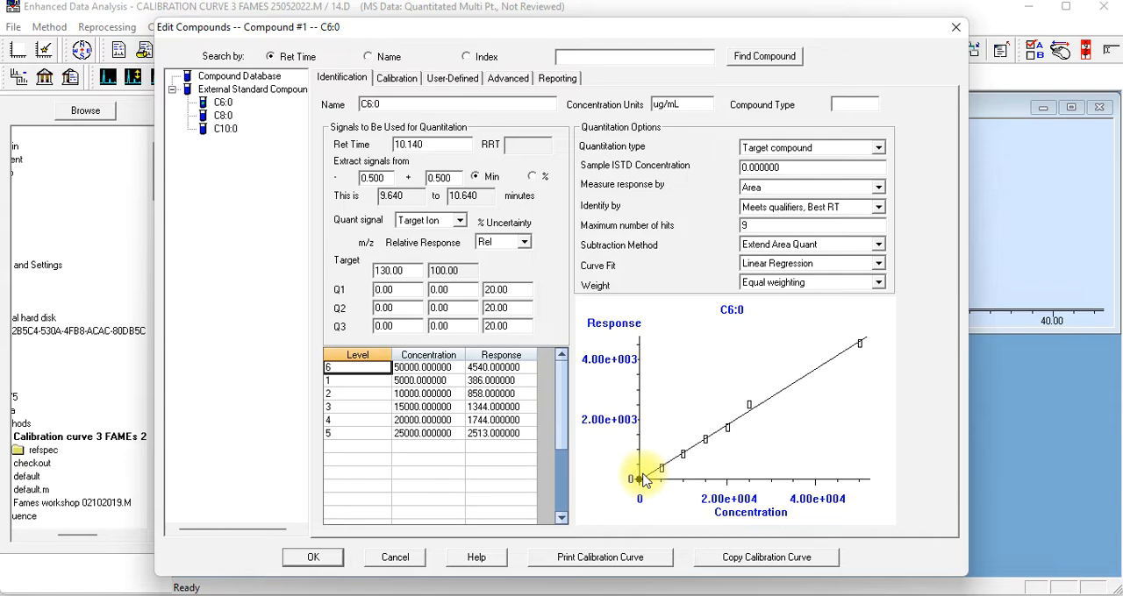
# Compare the calibration curves and coefficients of determination of C6:0, C8:0 and C10:0, then close the compound editor with changes saved
pyautogui.click(221, 116)
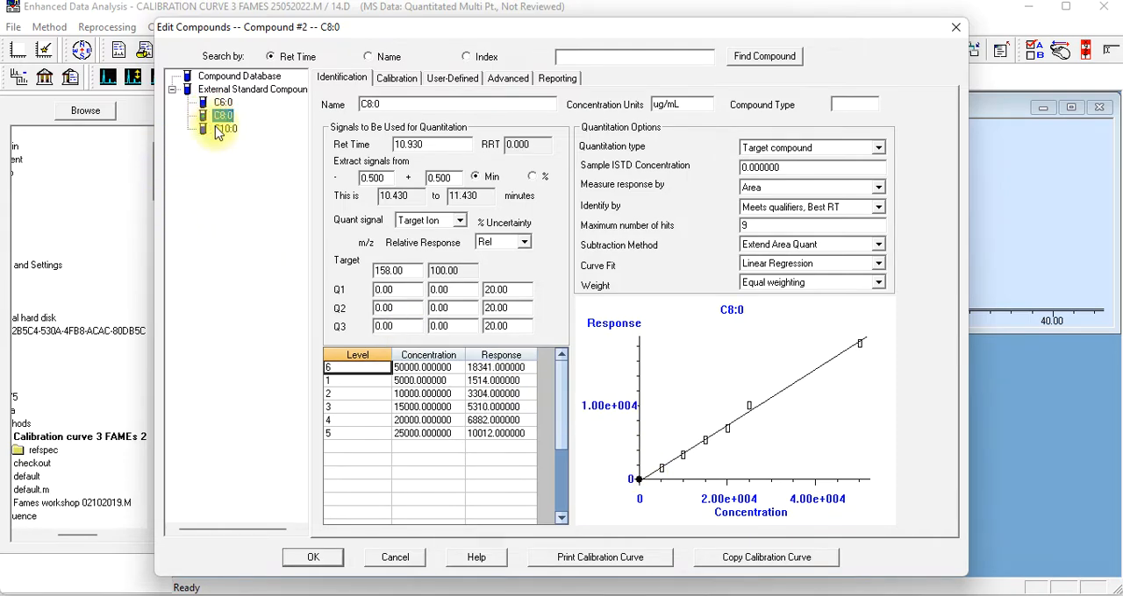
pyautogui.click(218, 130)
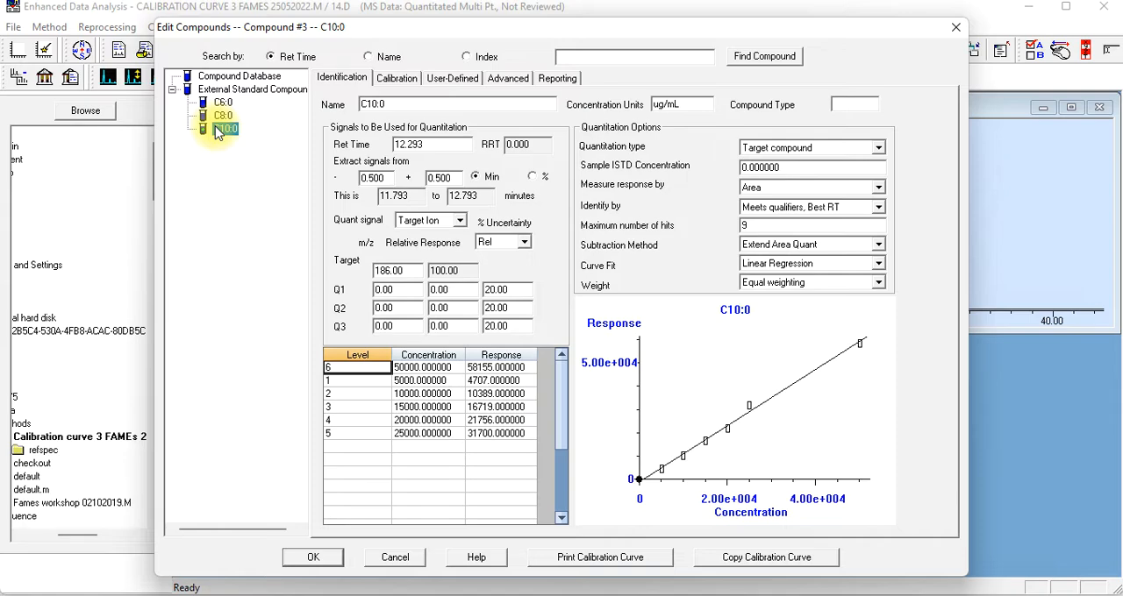
pyautogui.click(395, 78)
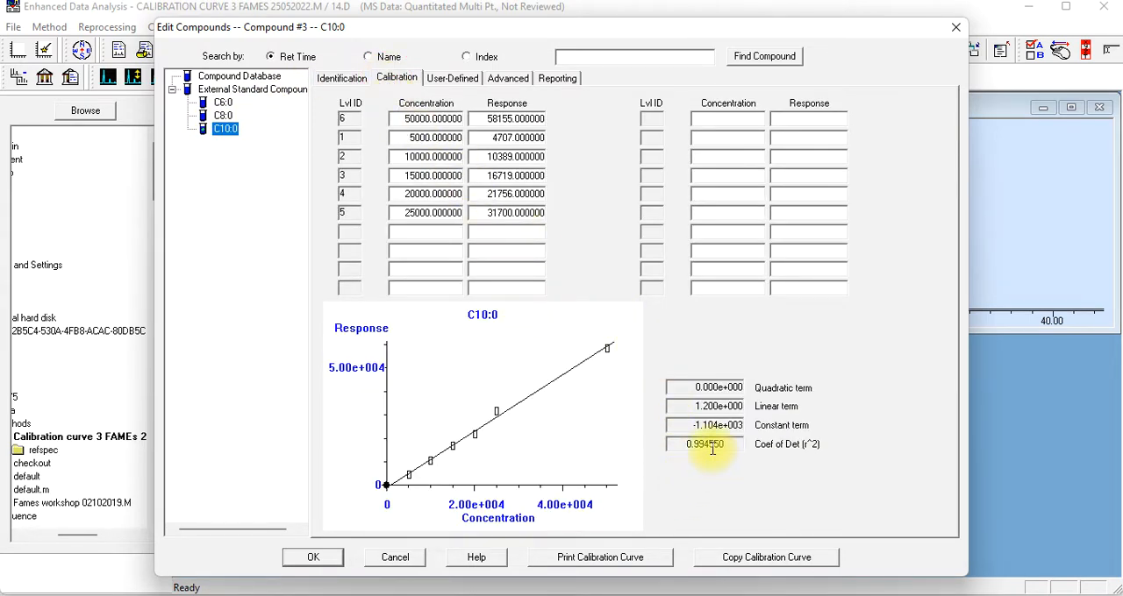
pyautogui.click(225, 105)
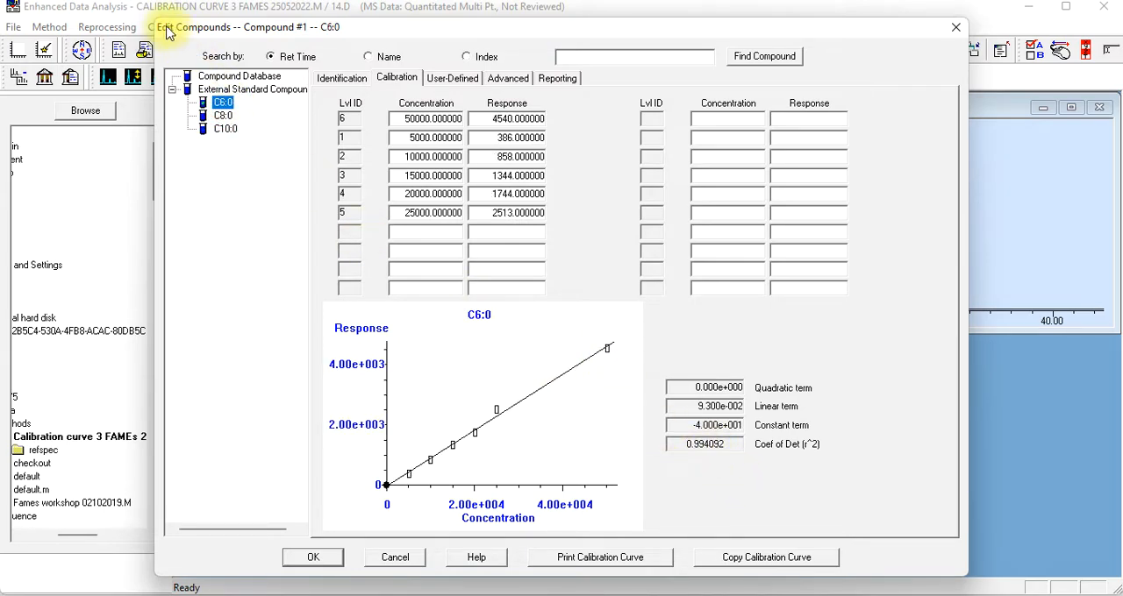
pyautogui.click(223, 116)
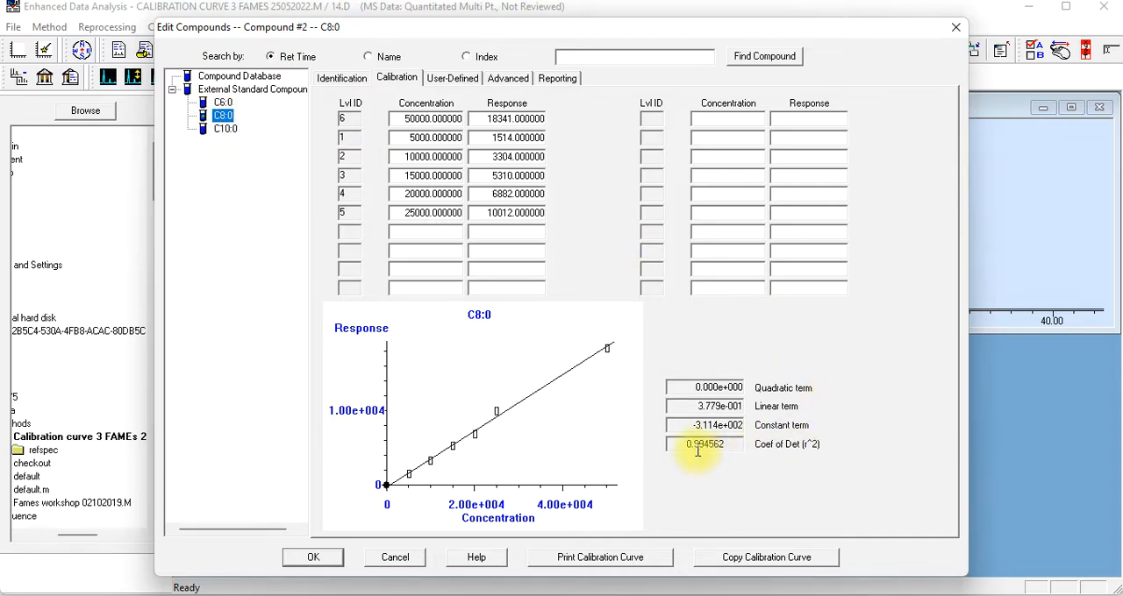
pyautogui.click(225, 129)
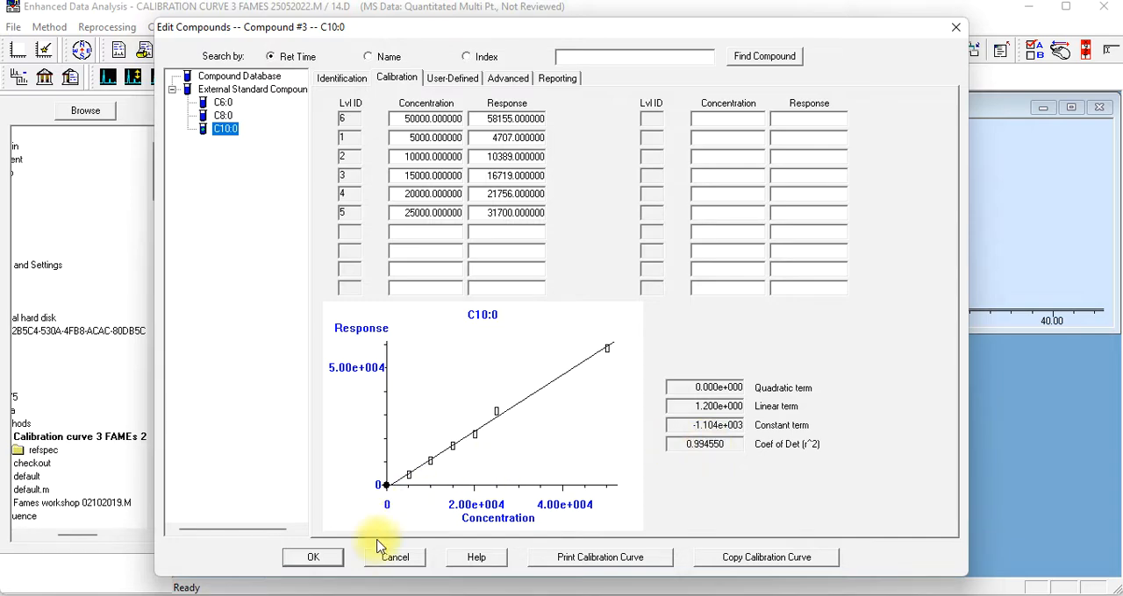
pyautogui.click(330, 560)
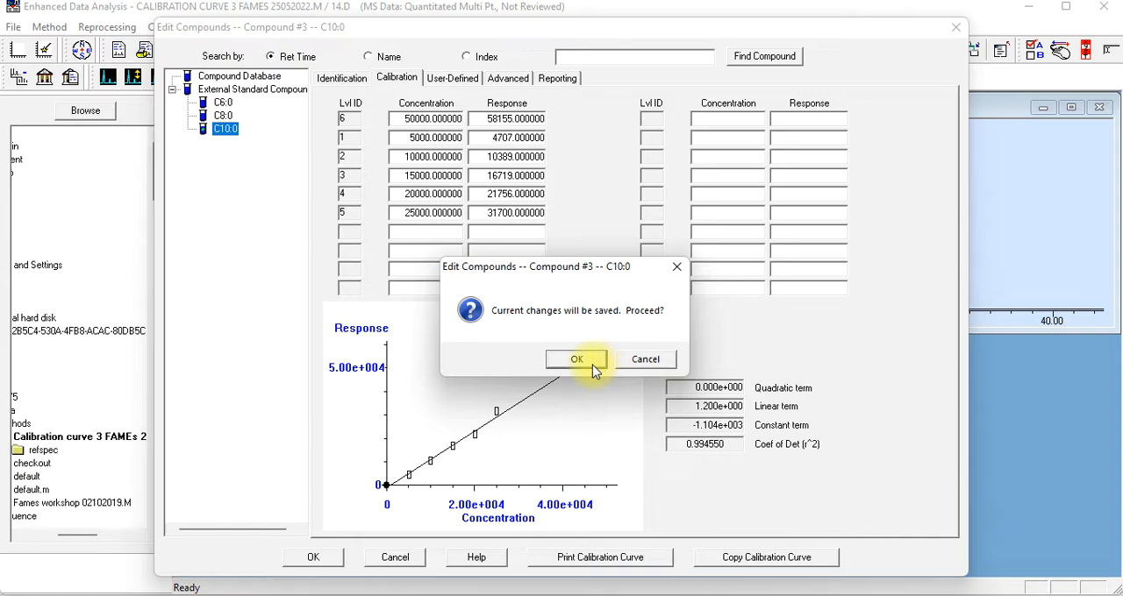
pyautogui.click(592, 365)
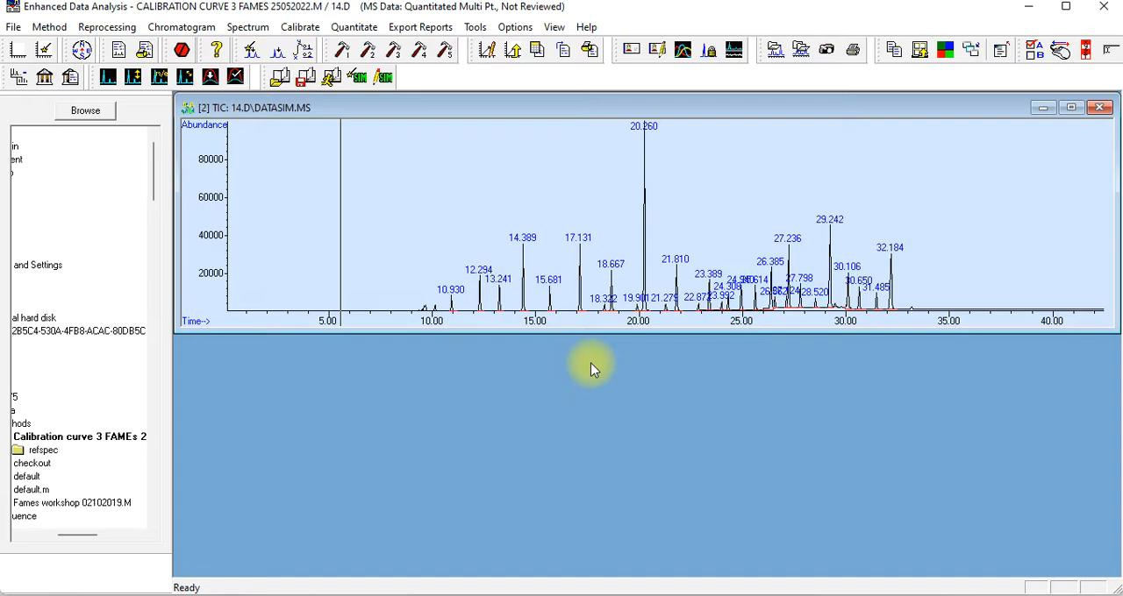
# Reopen the compound editor, consult the calibration setup instructions slide, and close the editor with changes saved
pyautogui.click(301, 28)
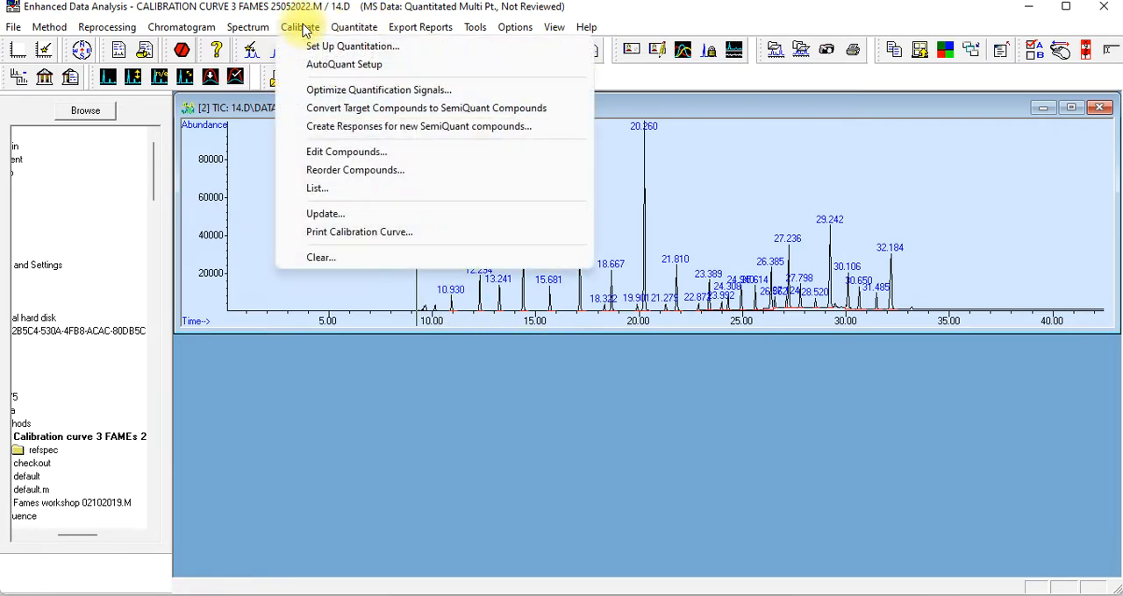
pyautogui.click(322, 155)
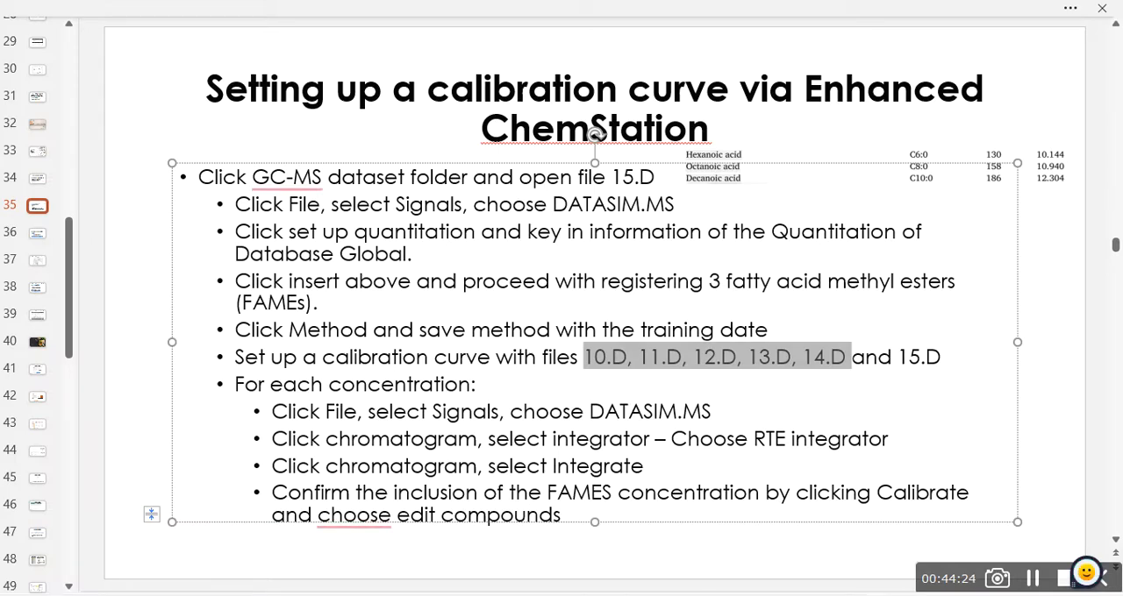
pyautogui.click(38, 235)
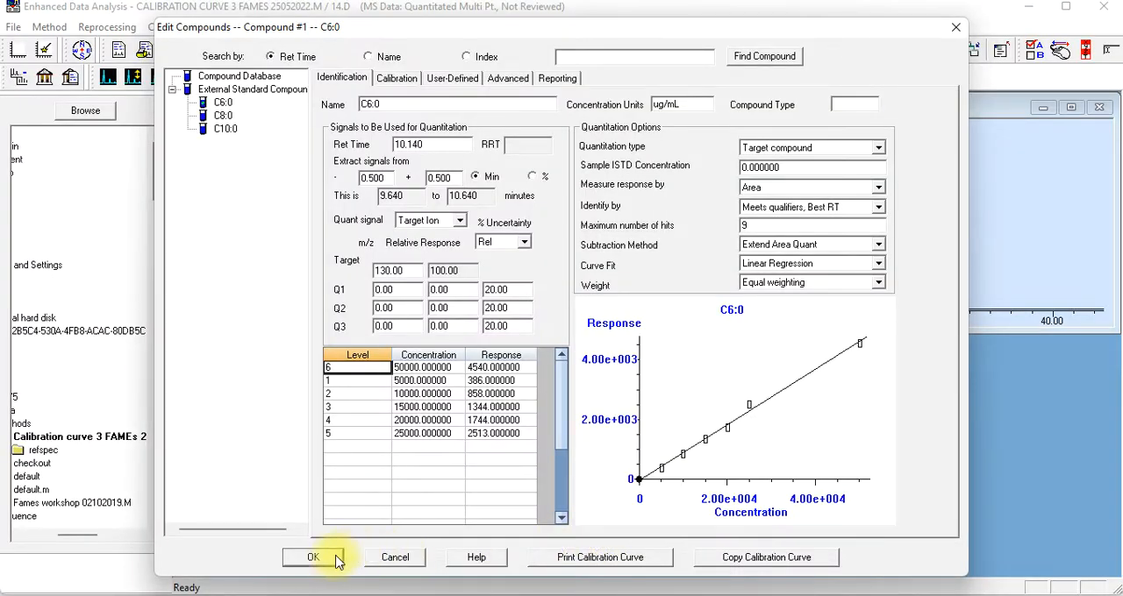
pyautogui.click(326, 561)
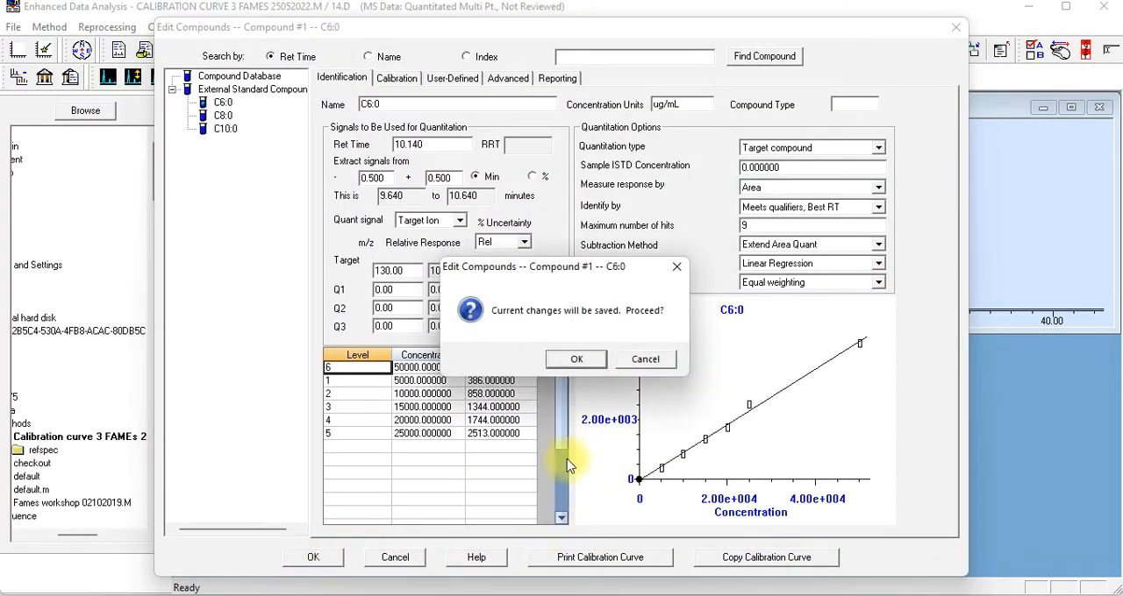
pyautogui.click(576, 360)
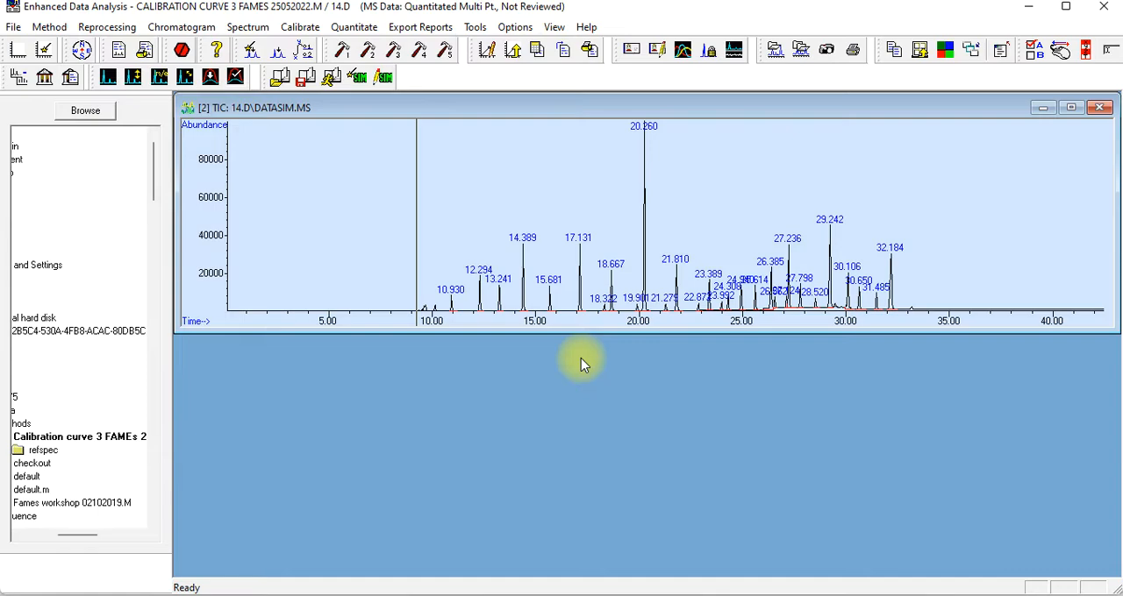
# Load the palm oil sample data file 18.D from the GC-MS dataset folder
pyautogui.click(14, 27)
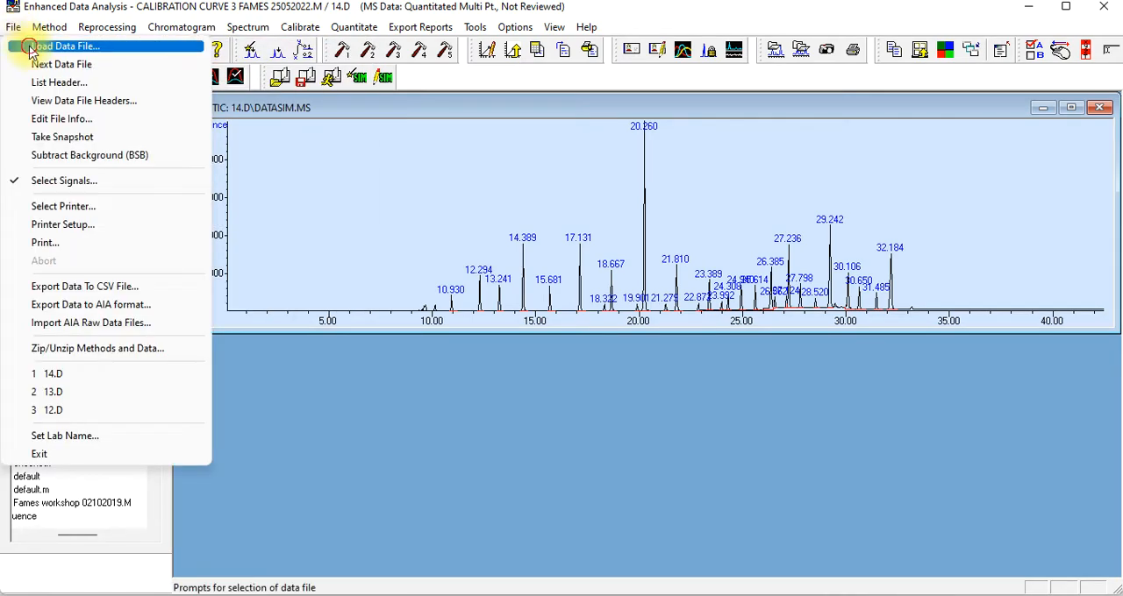
pyautogui.click(53, 46)
pyautogui.click(314, 298)
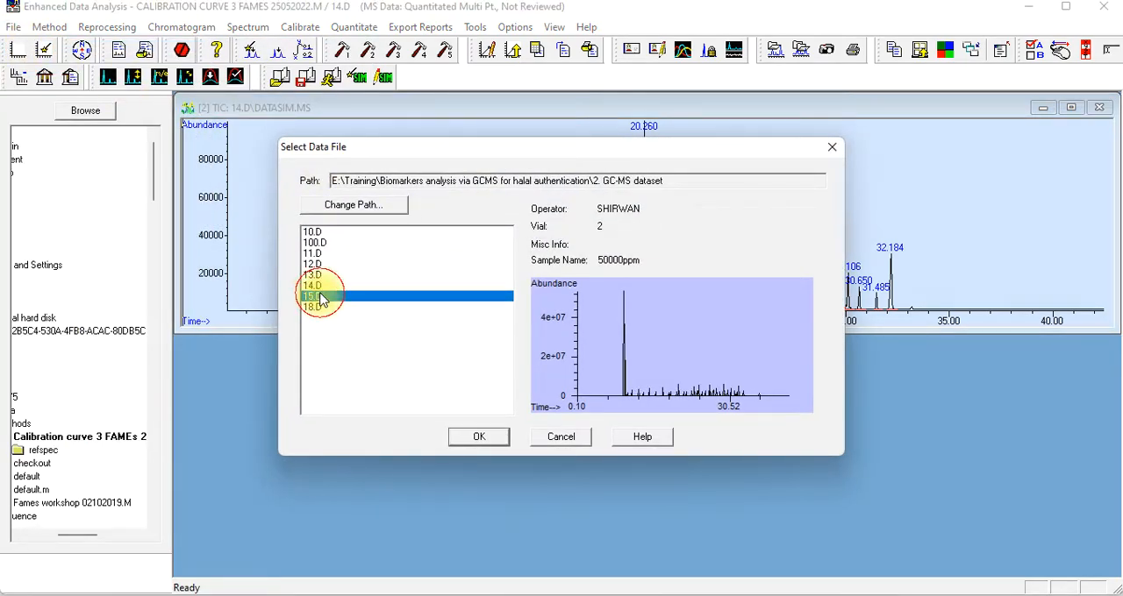
pyautogui.click(314, 308)
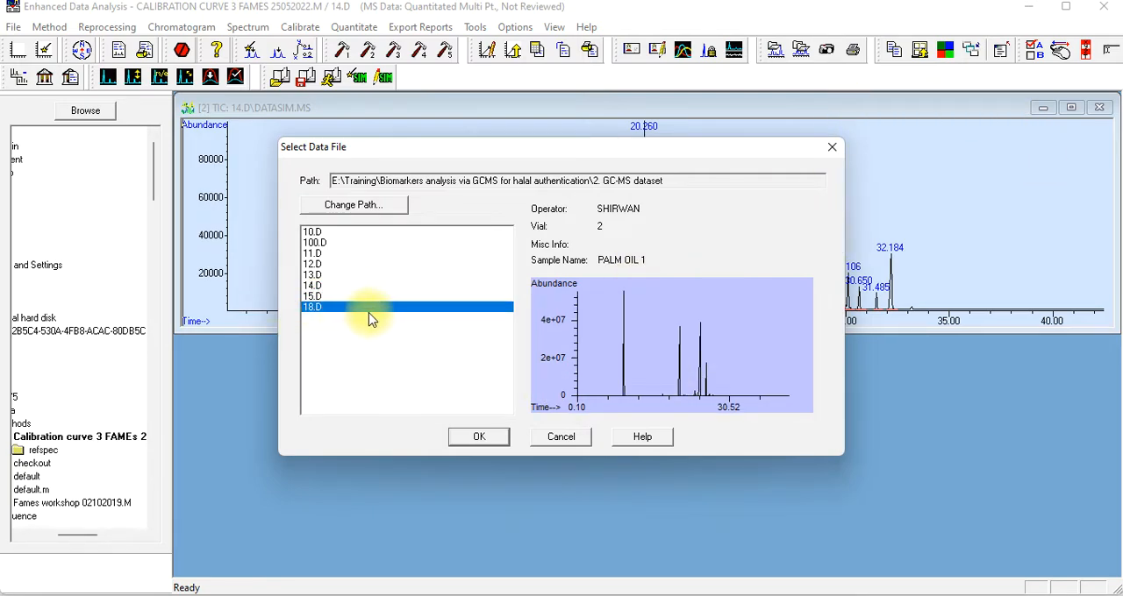
pyautogui.click(473, 443)
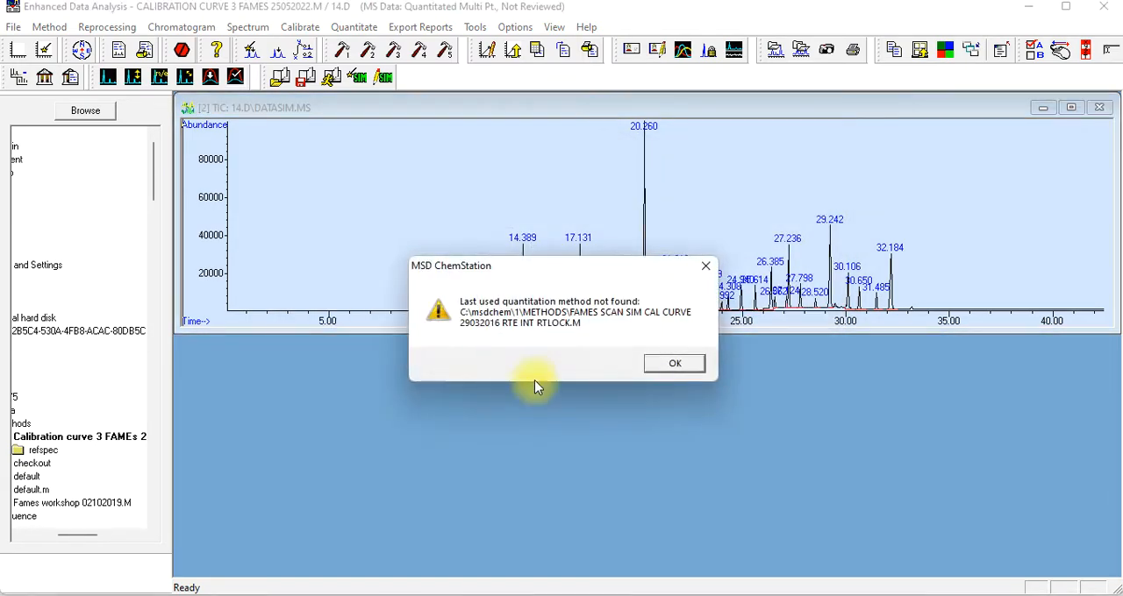
pyautogui.click(686, 365)
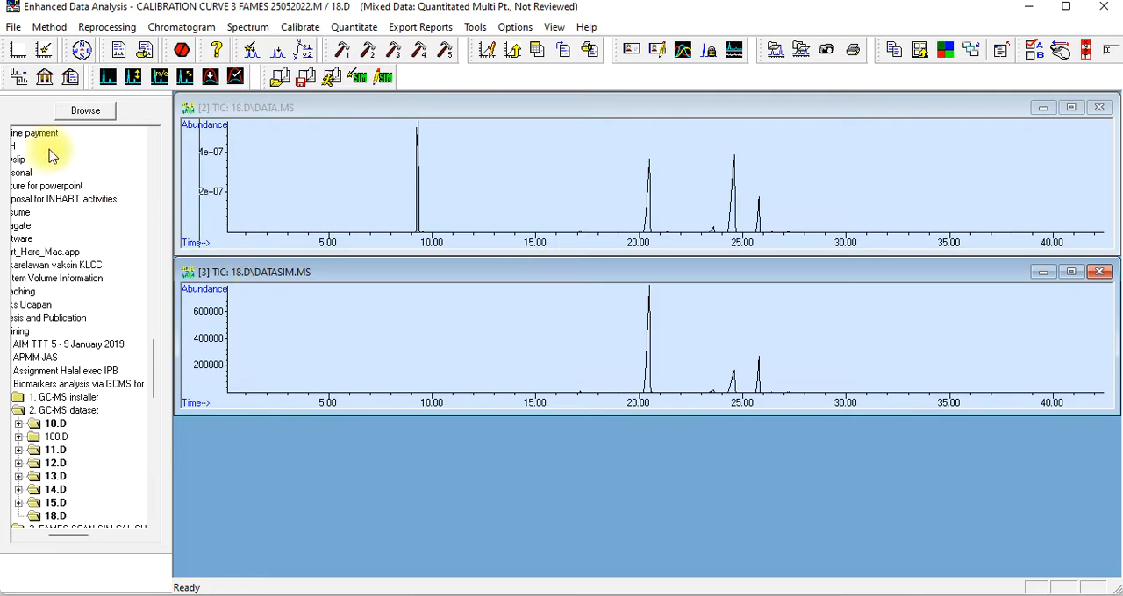
# Restrict the loaded signals of 18.D to DATASIM.MS by excluding DATA.MS
pyautogui.click(13, 27)
pyautogui.click(39, 184)
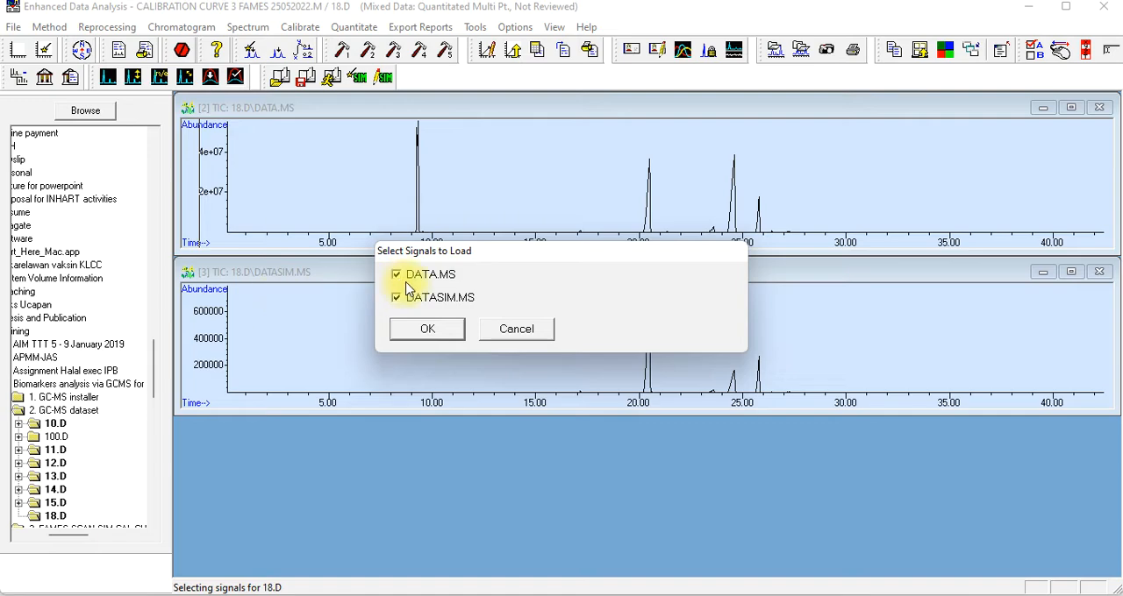
pyautogui.click(398, 277)
pyautogui.click(424, 332)
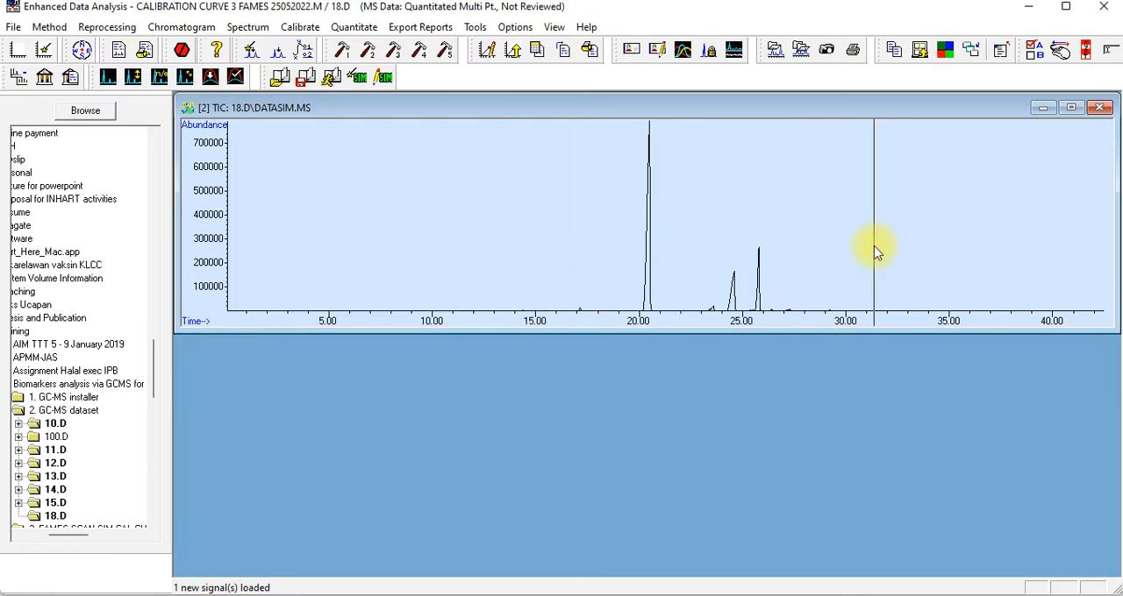
# Choose the RTE Integrator for the 18.D chromatogram and integrate its peaks
pyautogui.click(159, 29)
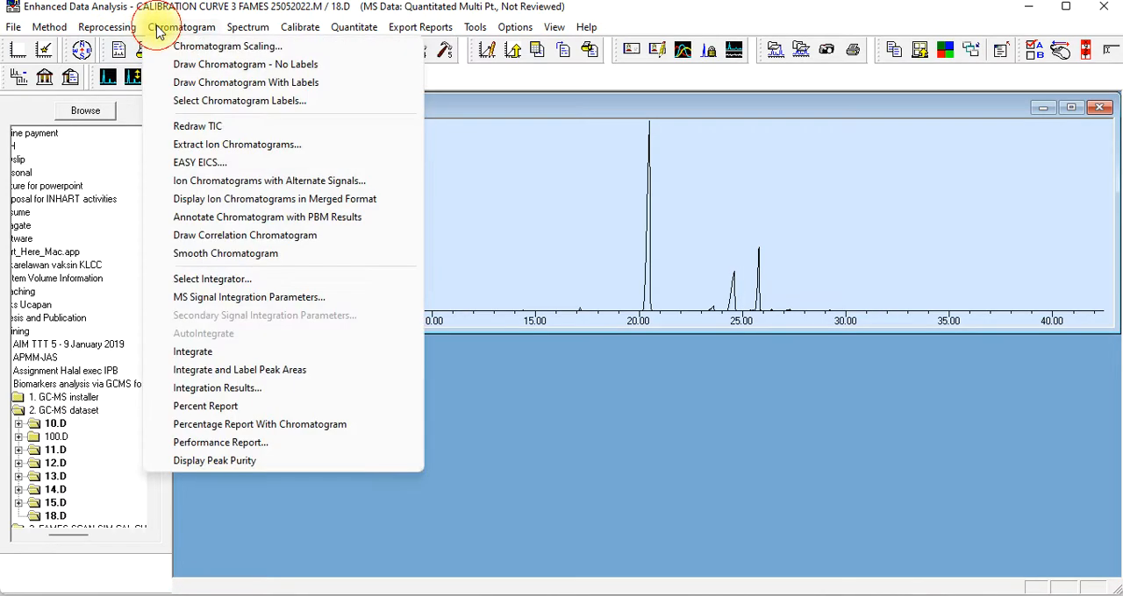
pyautogui.click(214, 279)
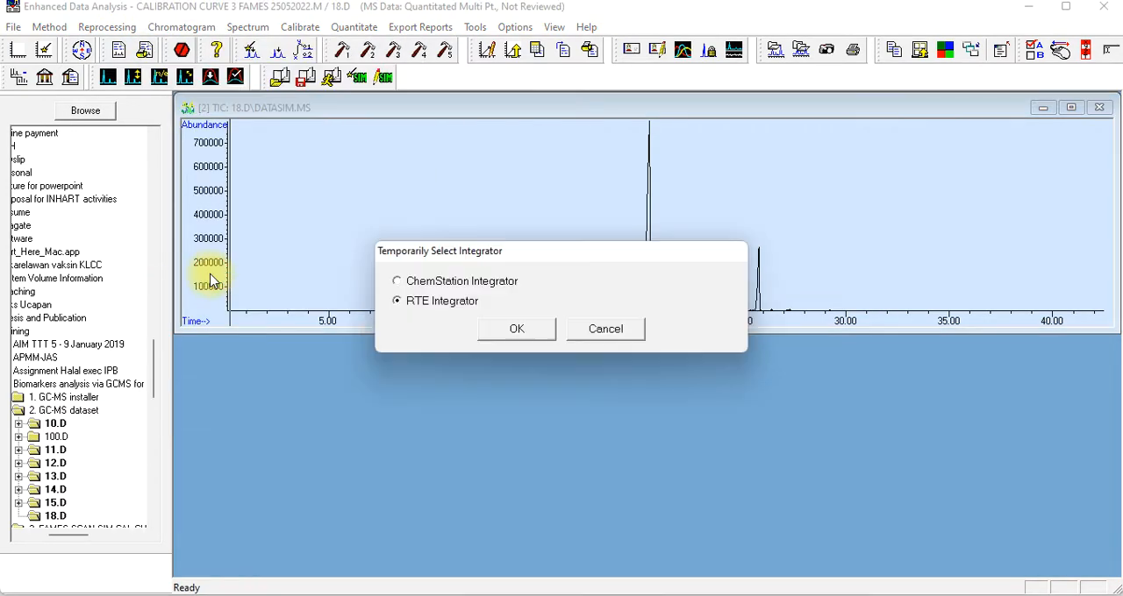
pyautogui.click(494, 330)
pyautogui.click(170, 32)
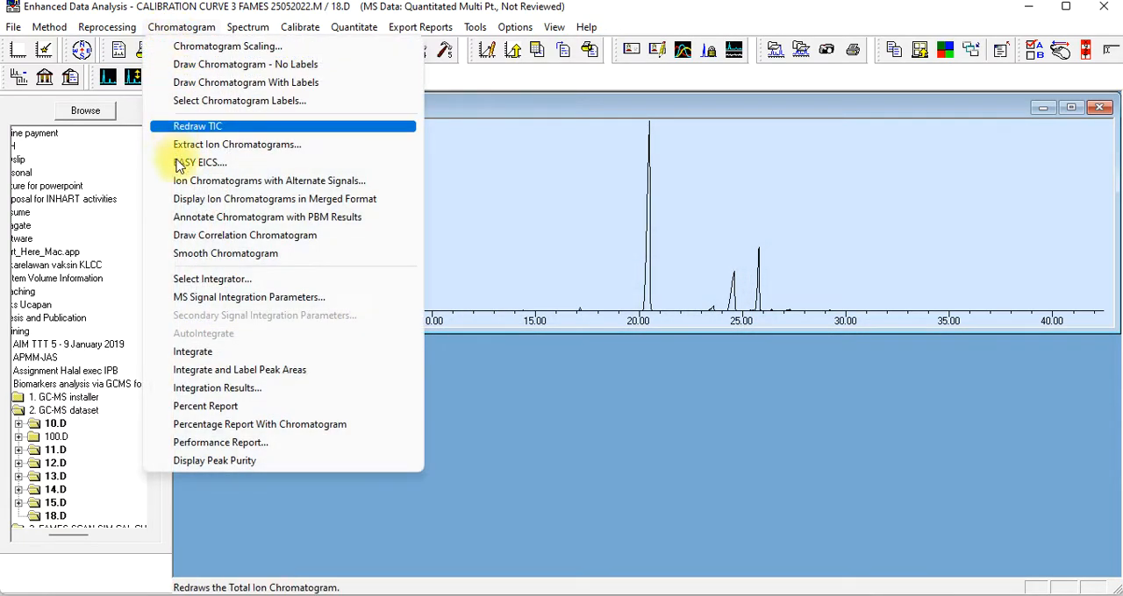
pyautogui.click(187, 354)
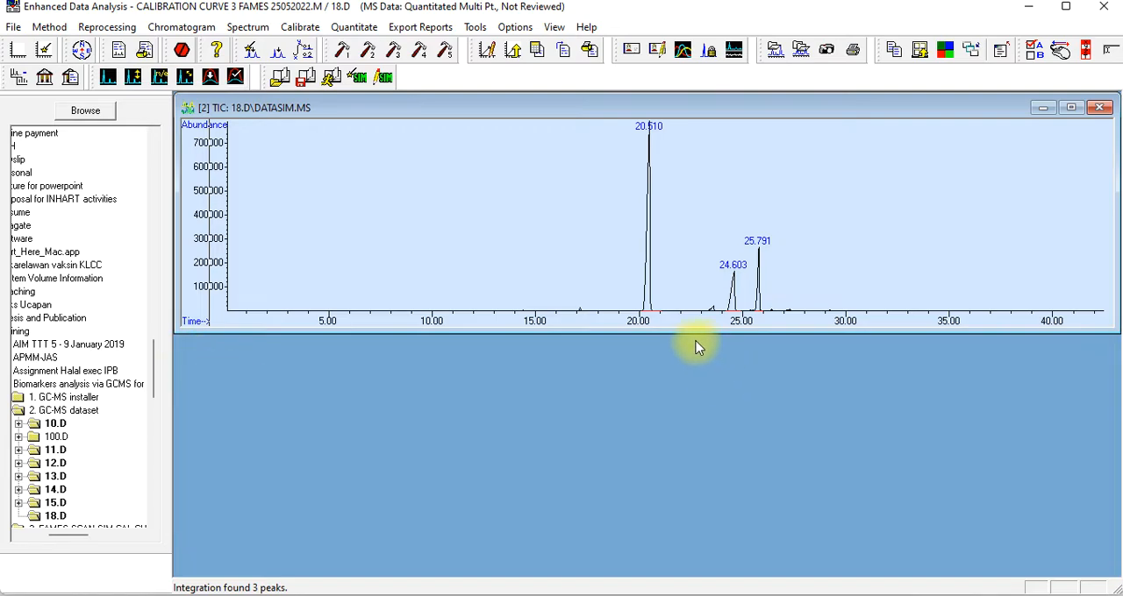
# Reload data file 18.D and keep DATASIM.MS as its only selected signal
pyautogui.click(158, 30)
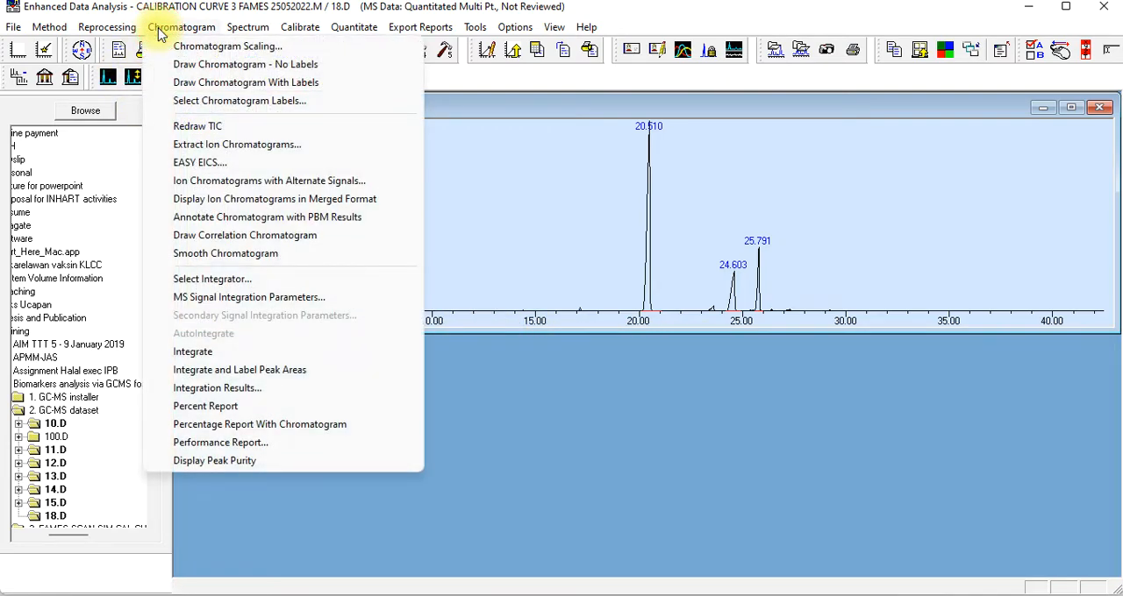
pyautogui.moveTo(14, 28)
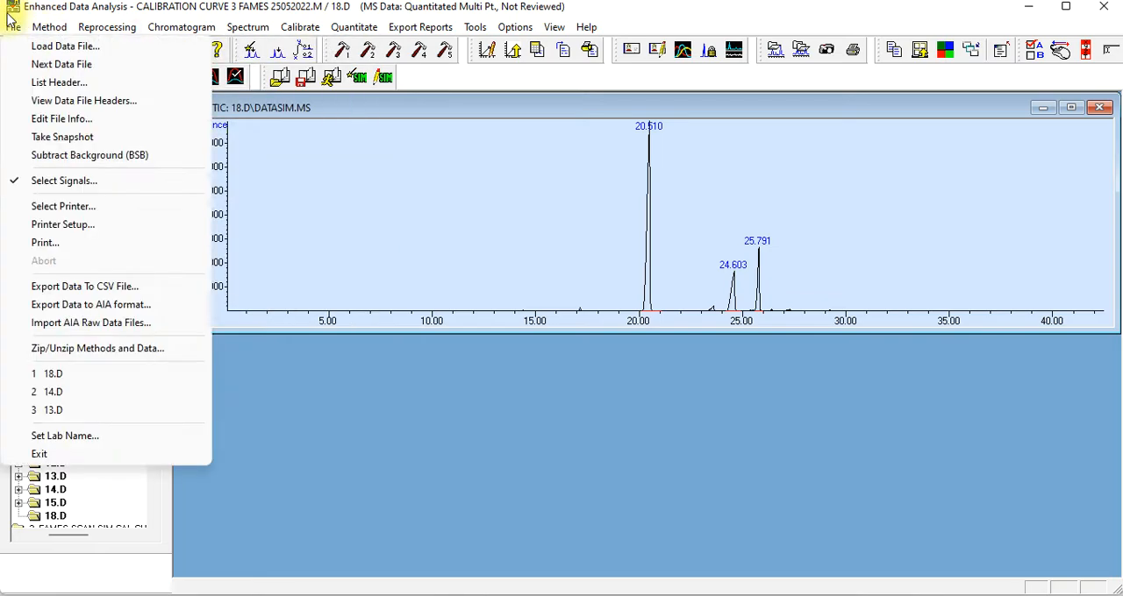
pyautogui.click(41, 51)
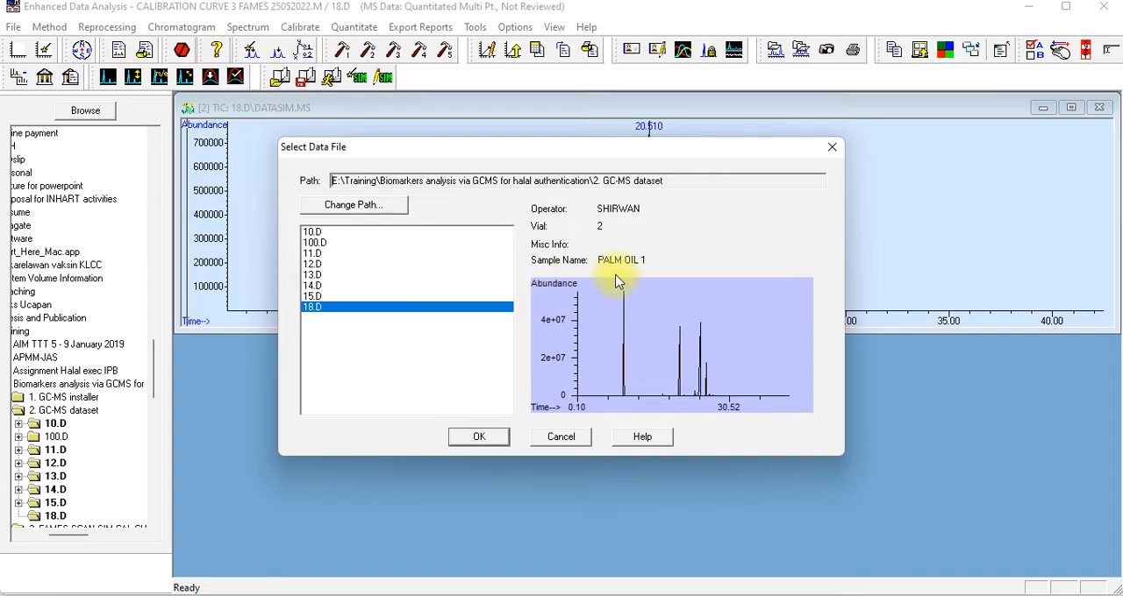
pyautogui.click(481, 437)
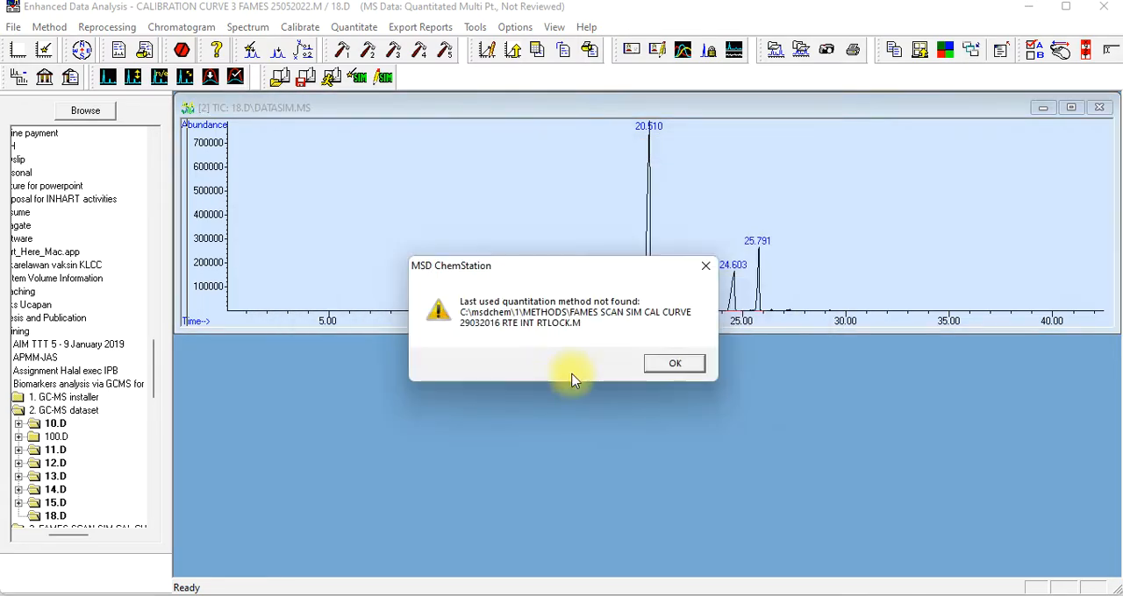
pyautogui.click(663, 365)
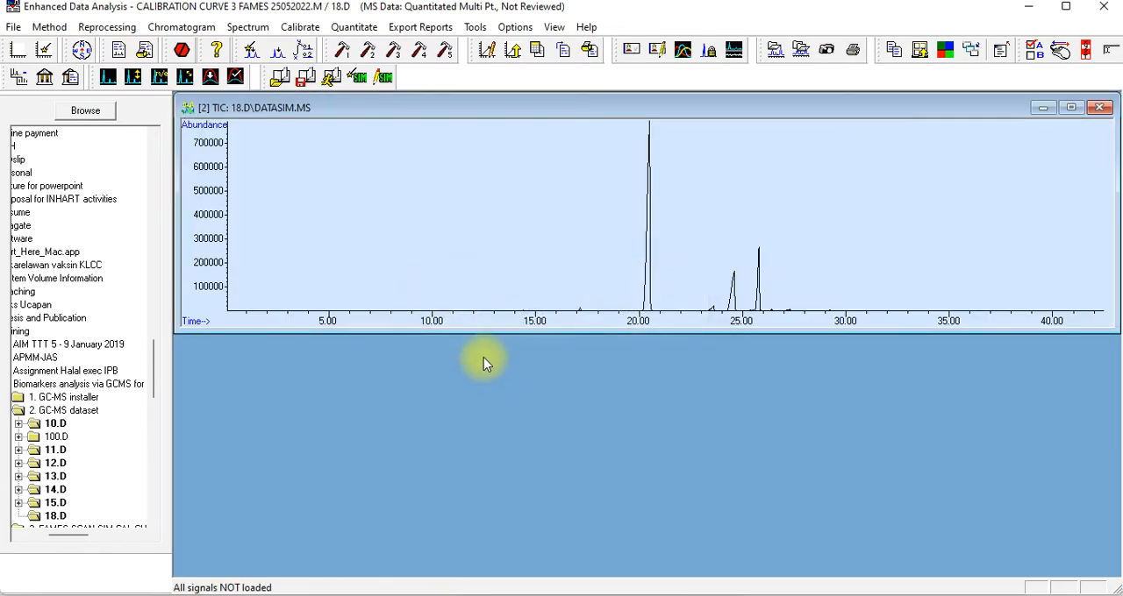
pyautogui.click(24, 26)
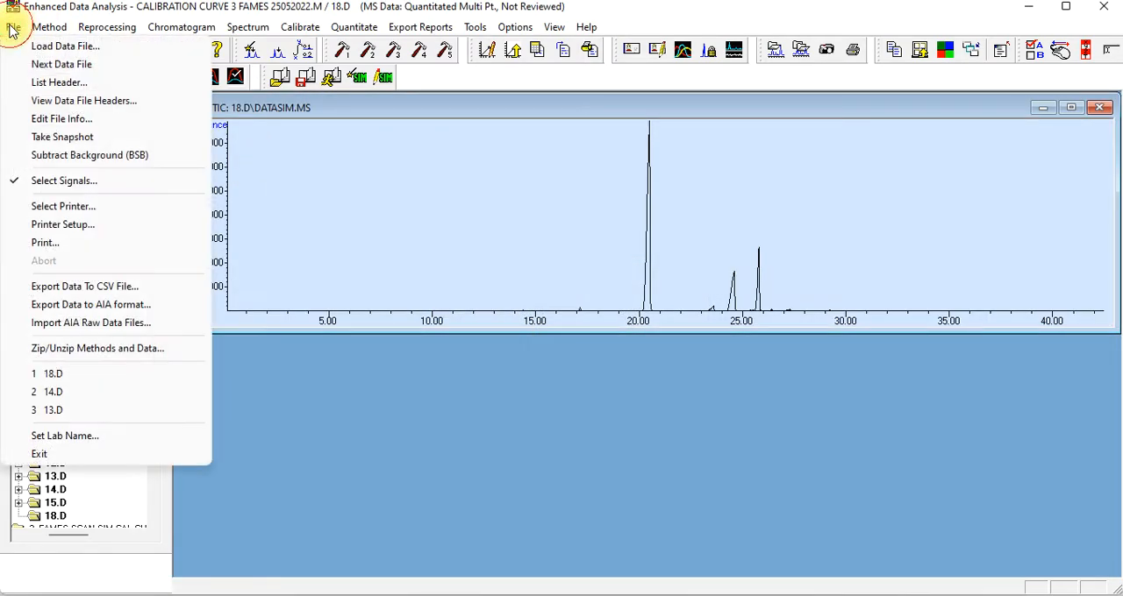
pyautogui.click(56, 182)
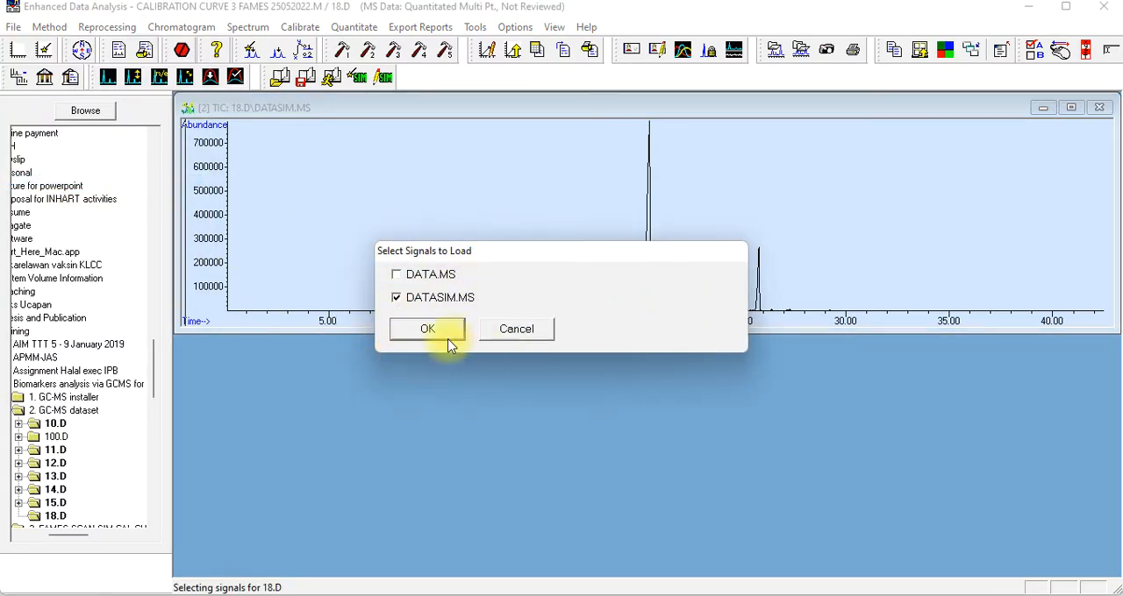
pyautogui.click(418, 326)
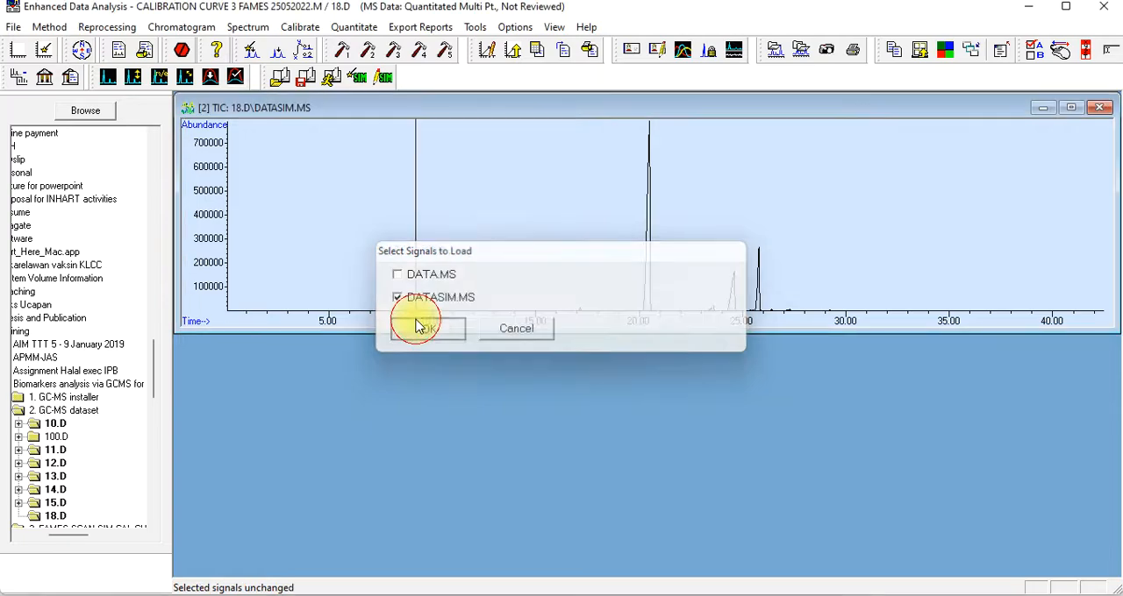
# Choose the RTE Integrator for the 18.D DATASIM.MS chromatogram and integrate its peaks
pyautogui.click(158, 28)
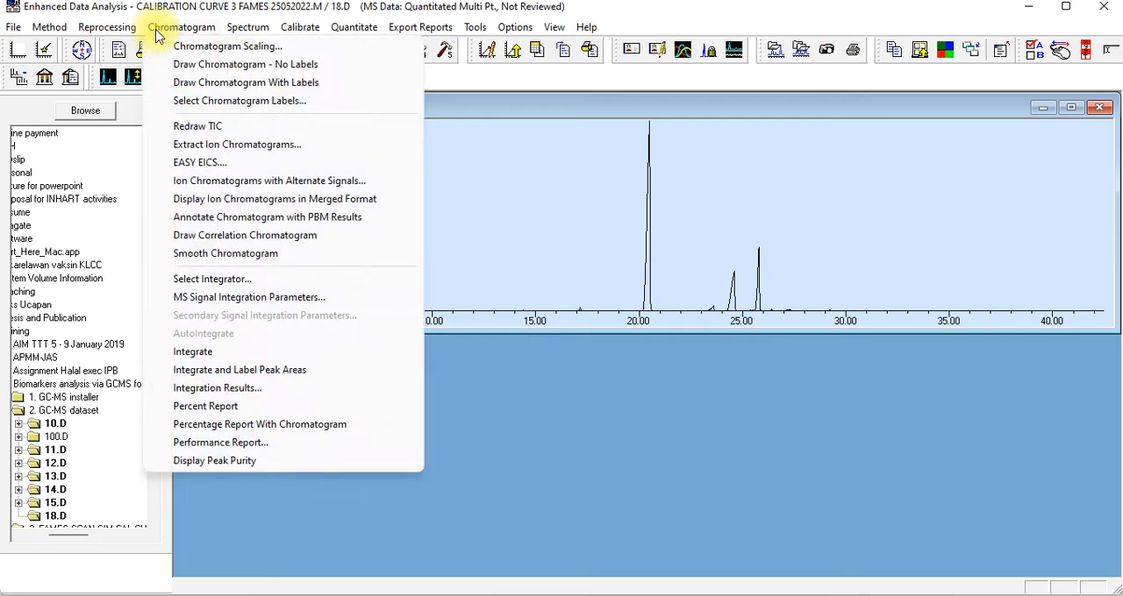
pyautogui.click(180, 279)
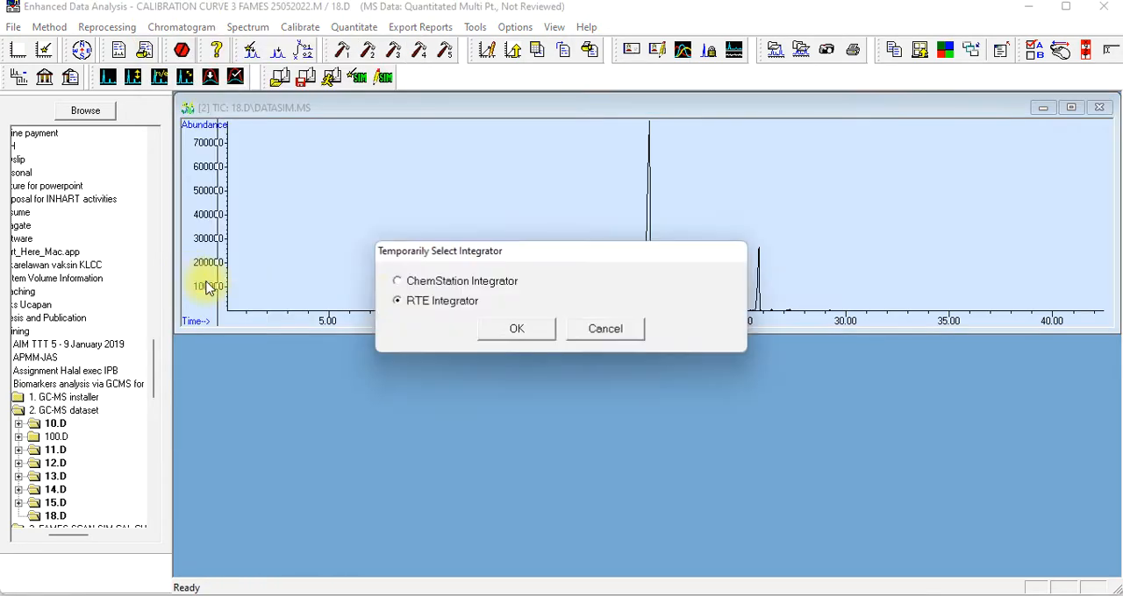
pyautogui.click(509, 336)
pyautogui.click(172, 27)
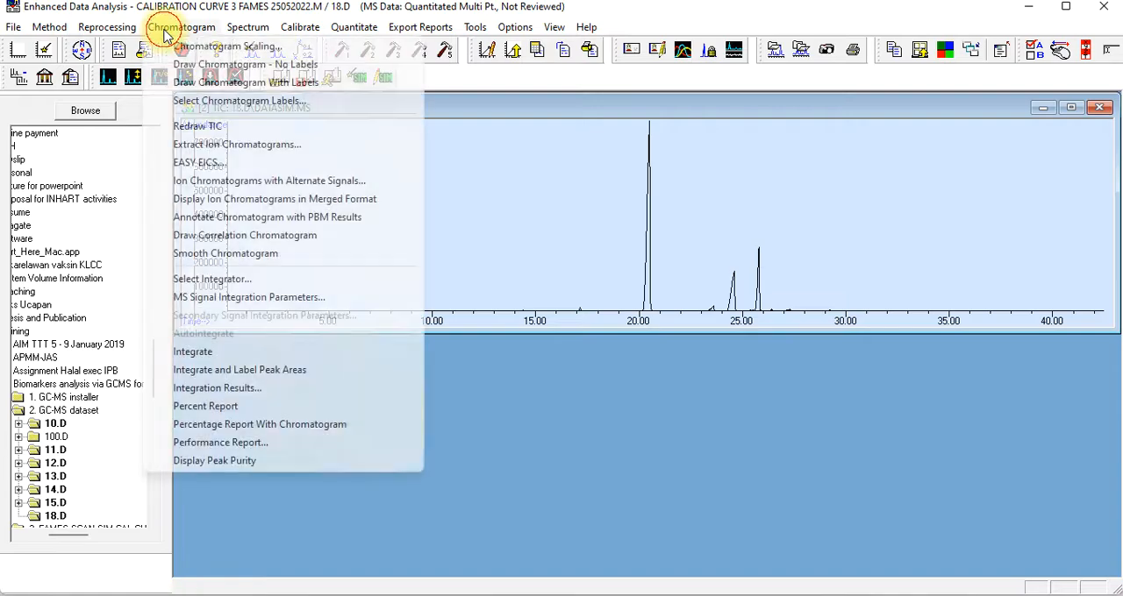
pyautogui.click(204, 355)
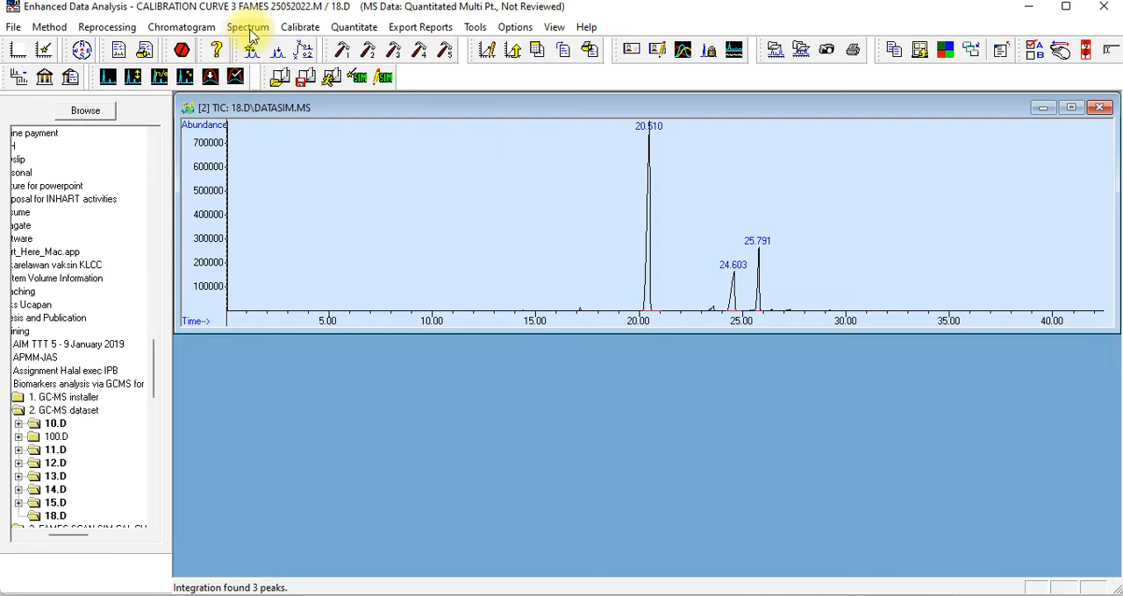
# Calculate the quantitation report for palm oil sample 18.D and view its target compound results
pyautogui.click(351, 35)
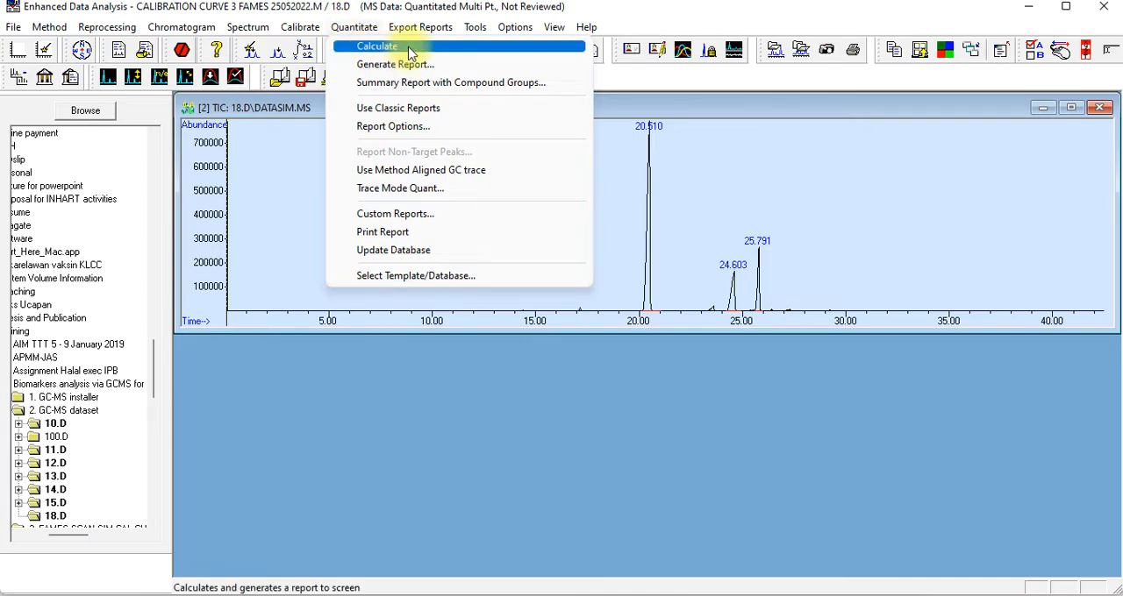
pyautogui.click(367, 31)
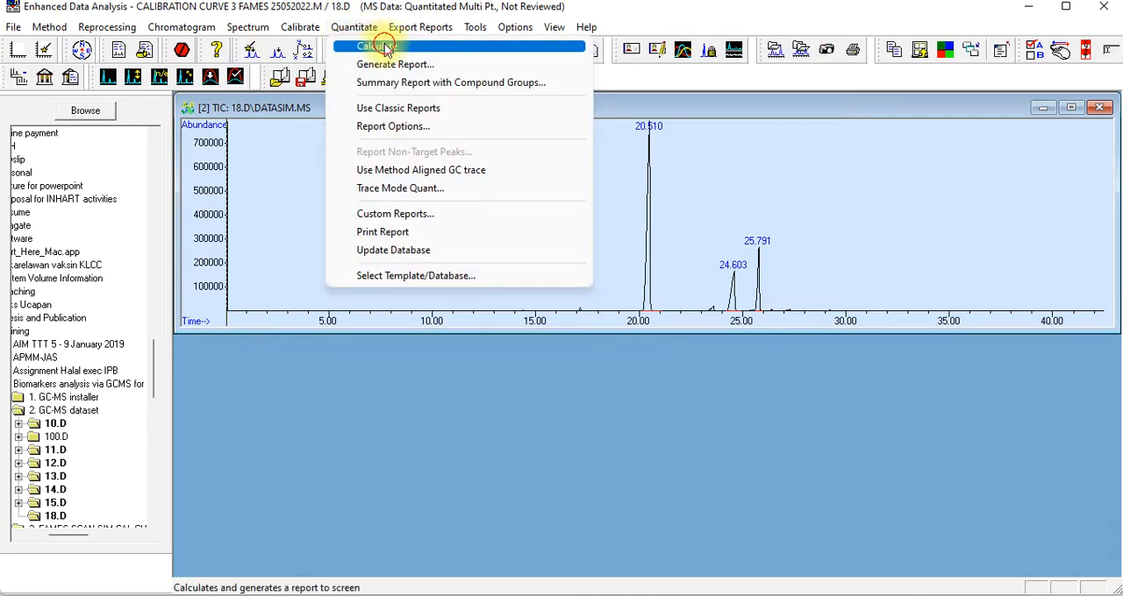
pyautogui.click(391, 50)
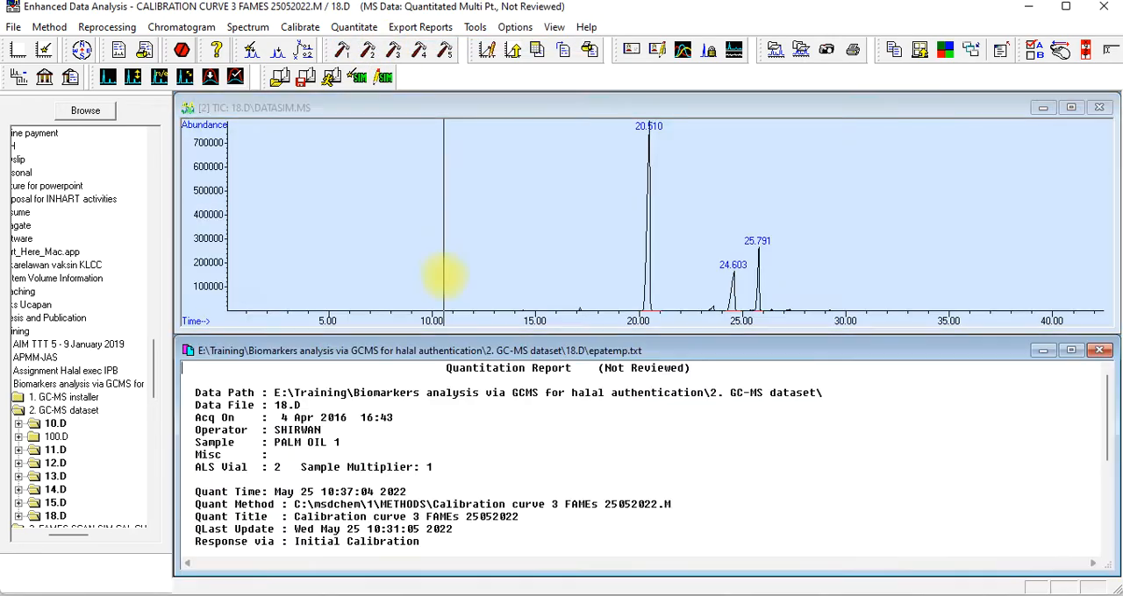
pyautogui.scroll(-3, 536, 447)
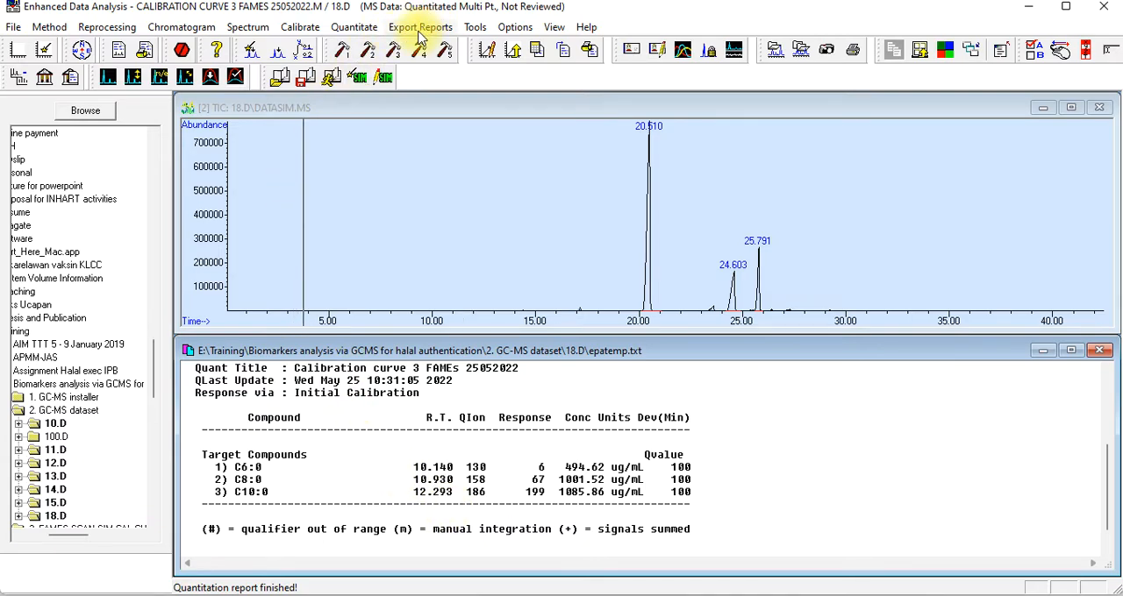
# Export the 18.D quantitation results to XLS and review the C6:0, C8:0 and C10:0 rows in Excel
pyautogui.click(419, 35)
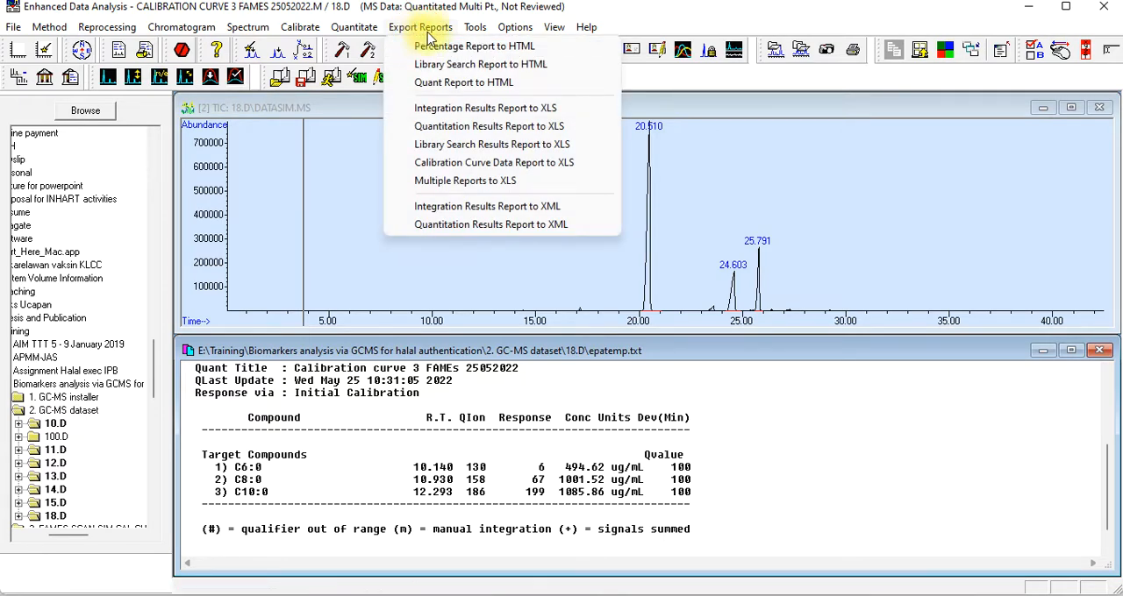
pyautogui.click(469, 130)
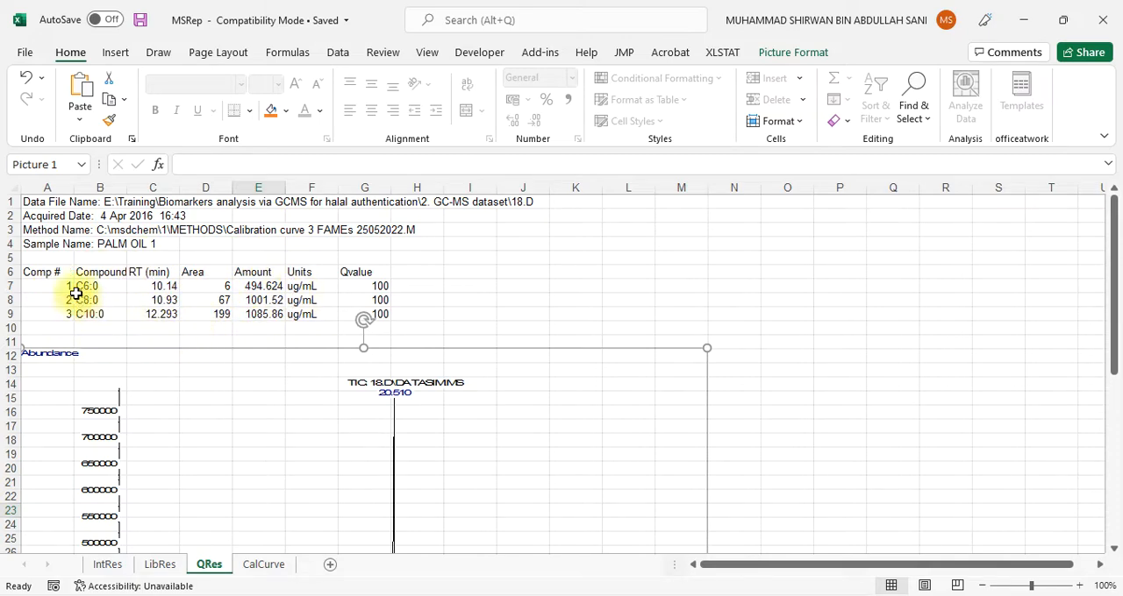
pyautogui.moveTo(65, 289); pyautogui.dragTo(391, 318)
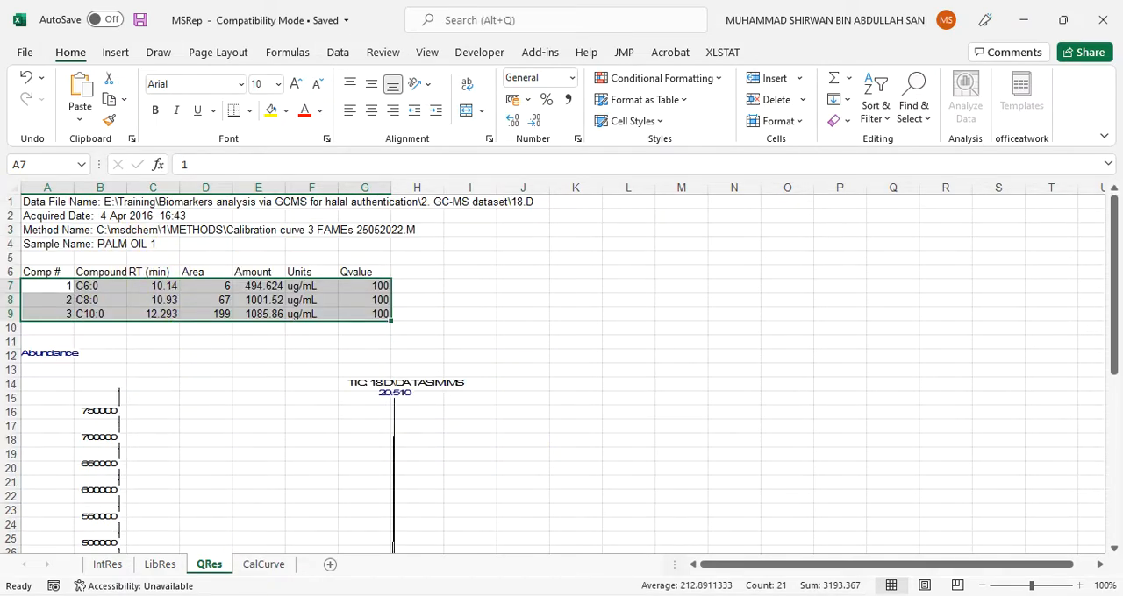
pyautogui.moveTo(634, 595)
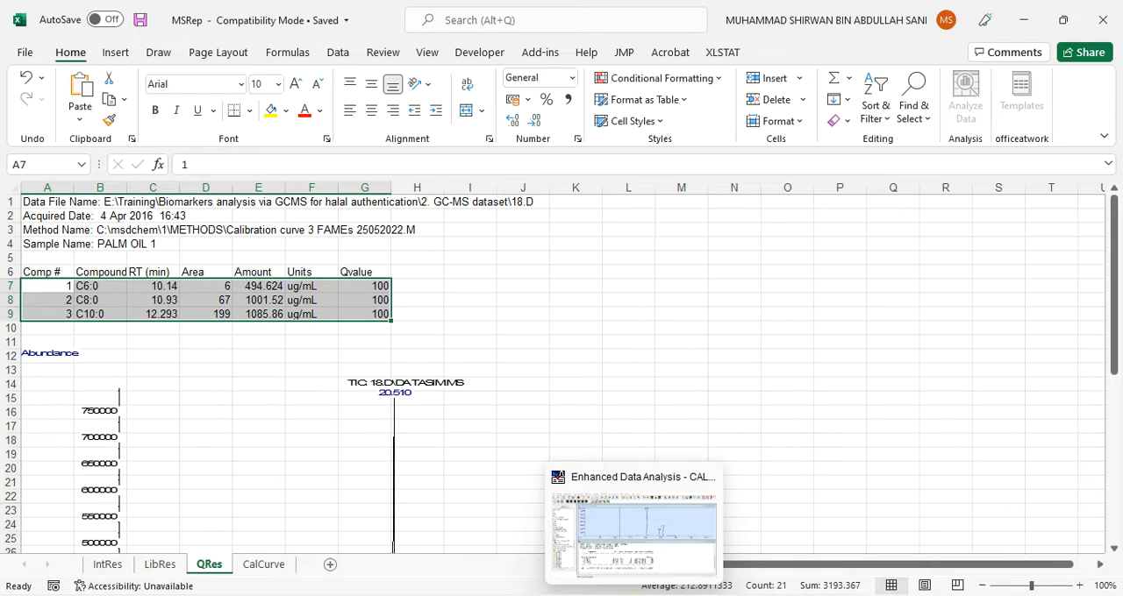
pyautogui.click(594, 272)
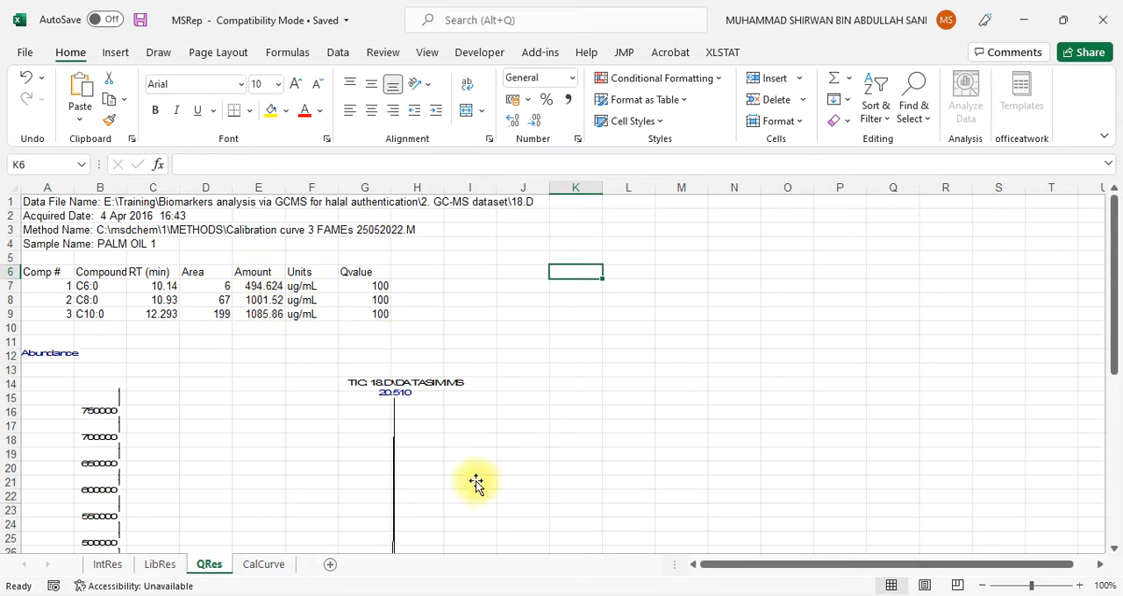
pyautogui.moveTo(635, 595)
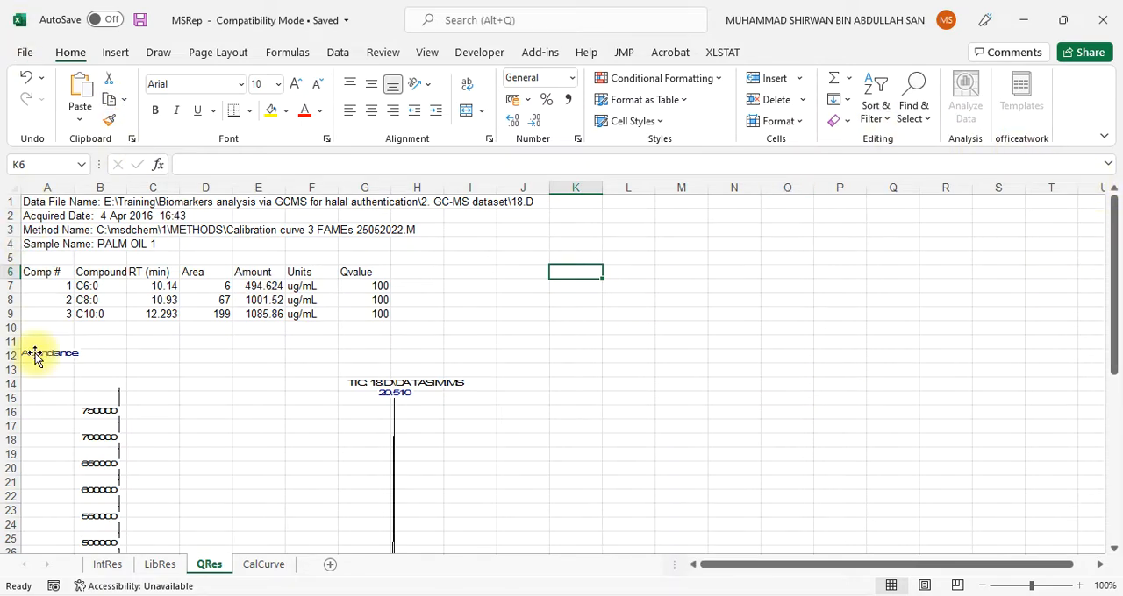
# Close the MSRep workbook and the tmplibrp WordPad report without saving the report's changes
pyautogui.click(1110, 18)
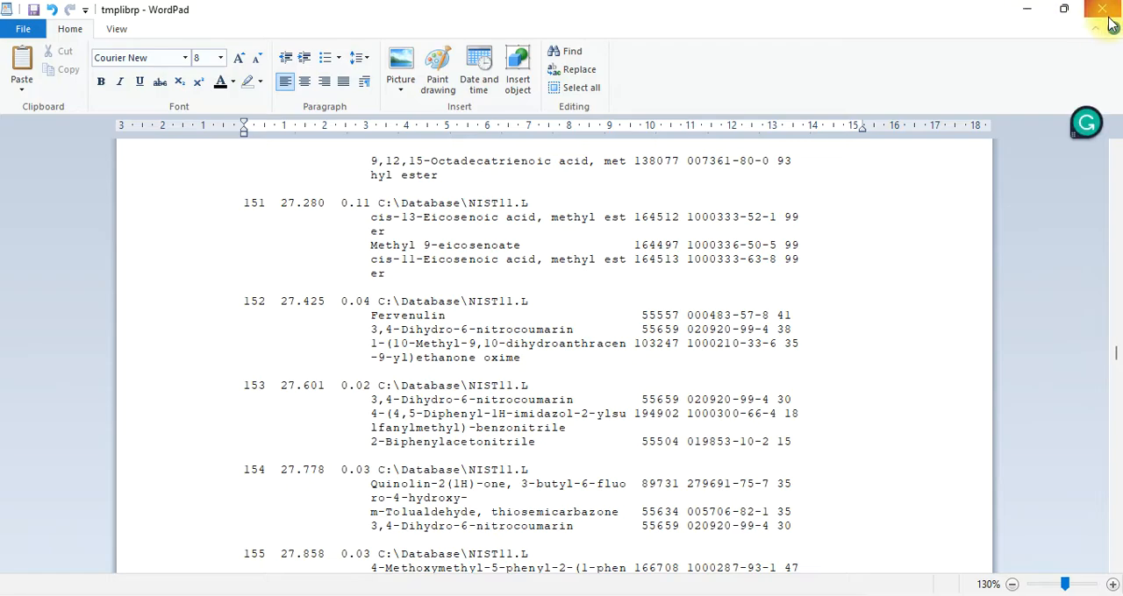
pyautogui.click(1103, 9)
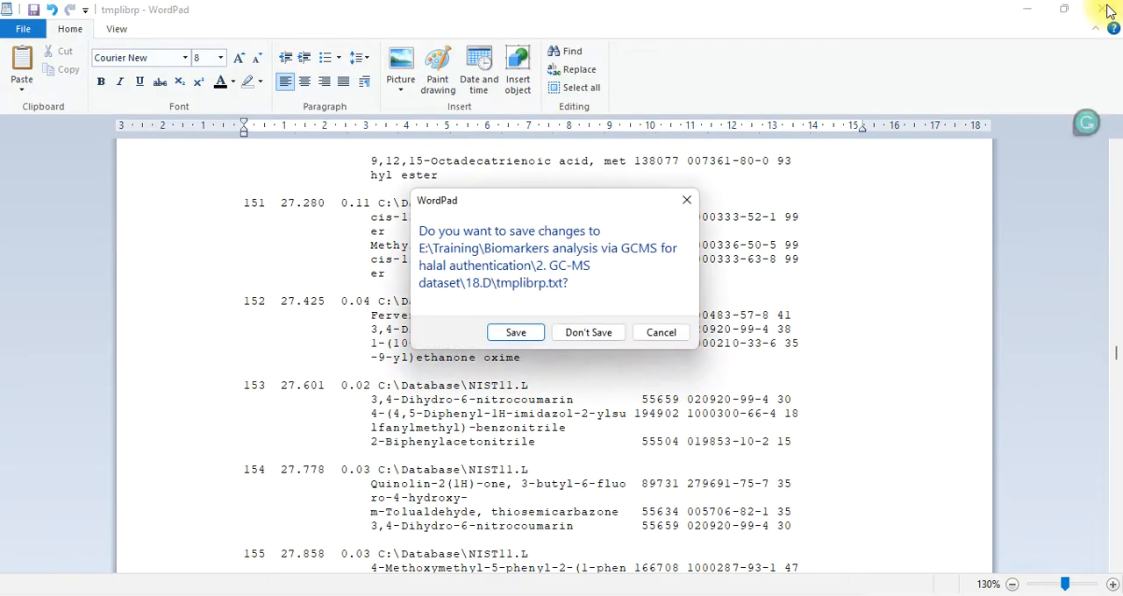
pyautogui.click(579, 332)
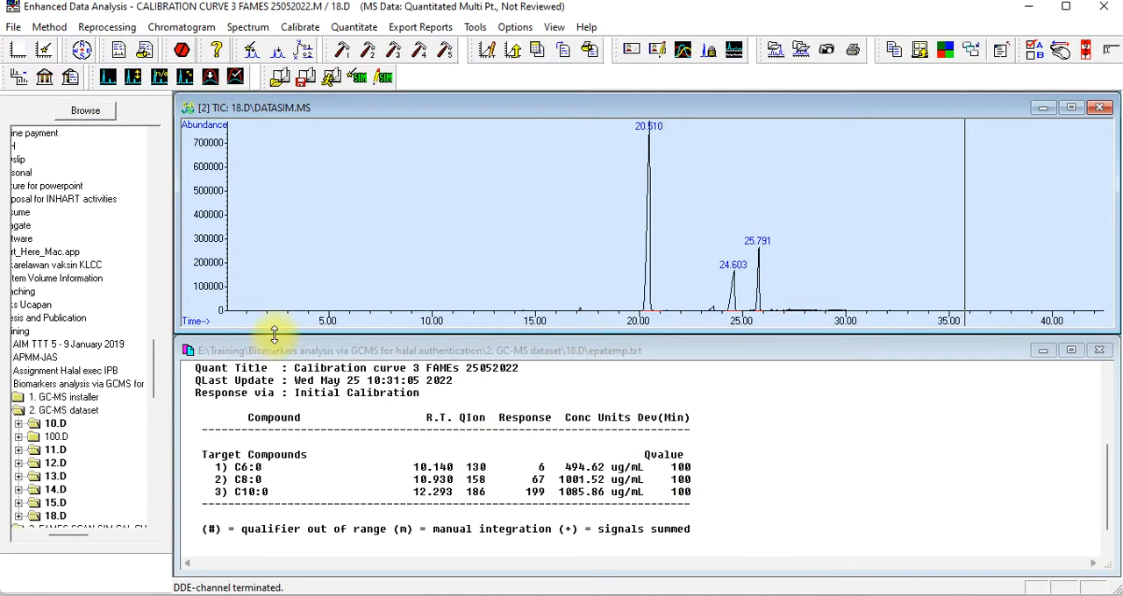
# Load lard sample data file 100.D from the GC-MS dataset folder, dismissing the missing-method warning
pyautogui.click(16, 28)
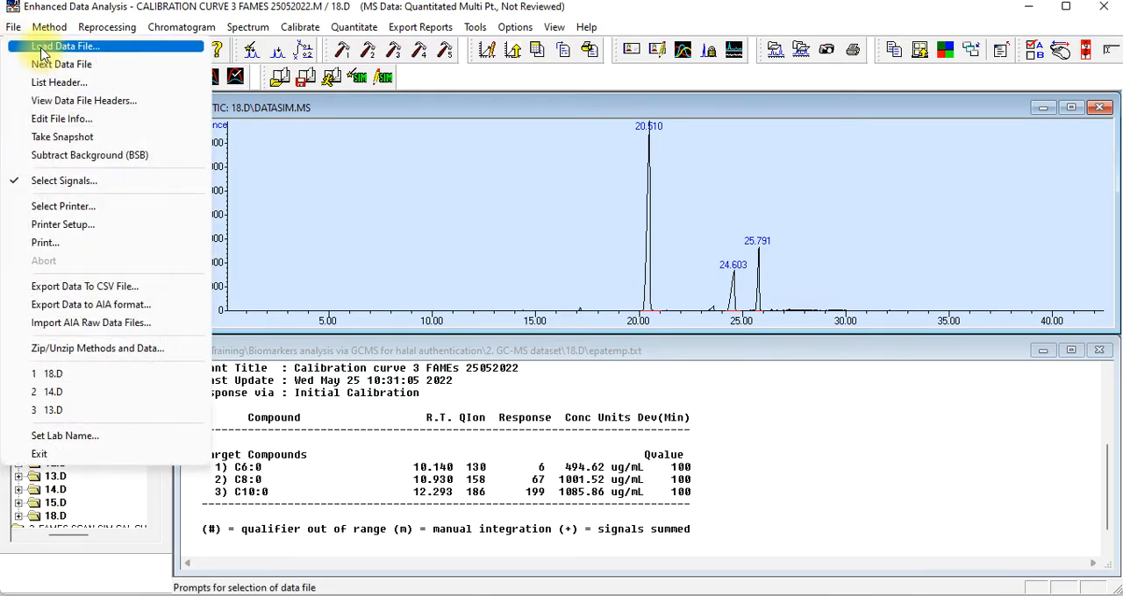
pyautogui.click(40, 47)
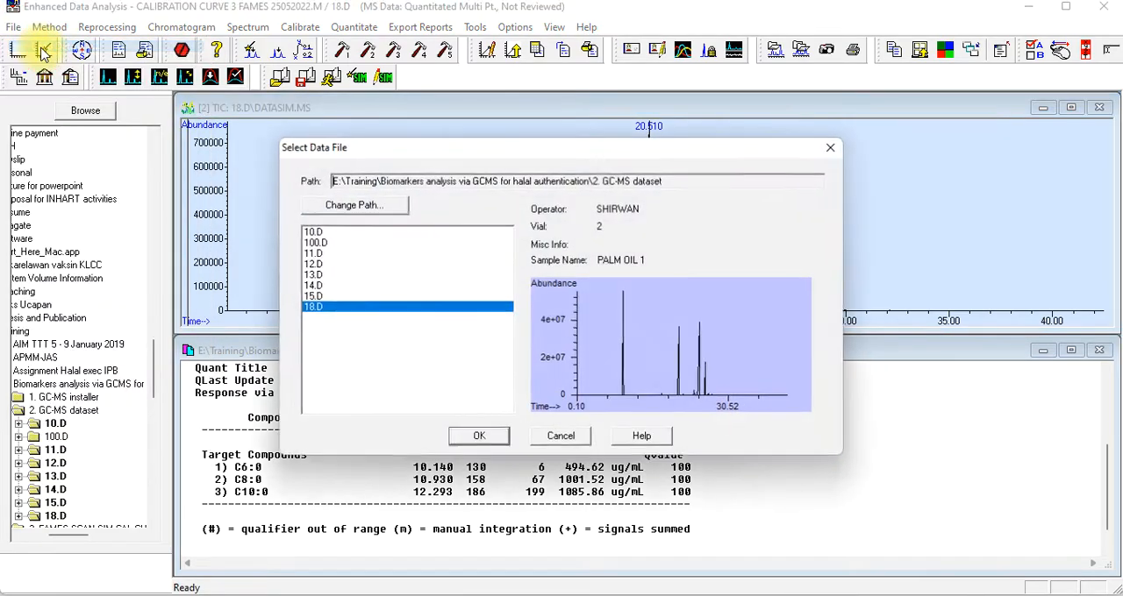
pyautogui.click(314, 245)
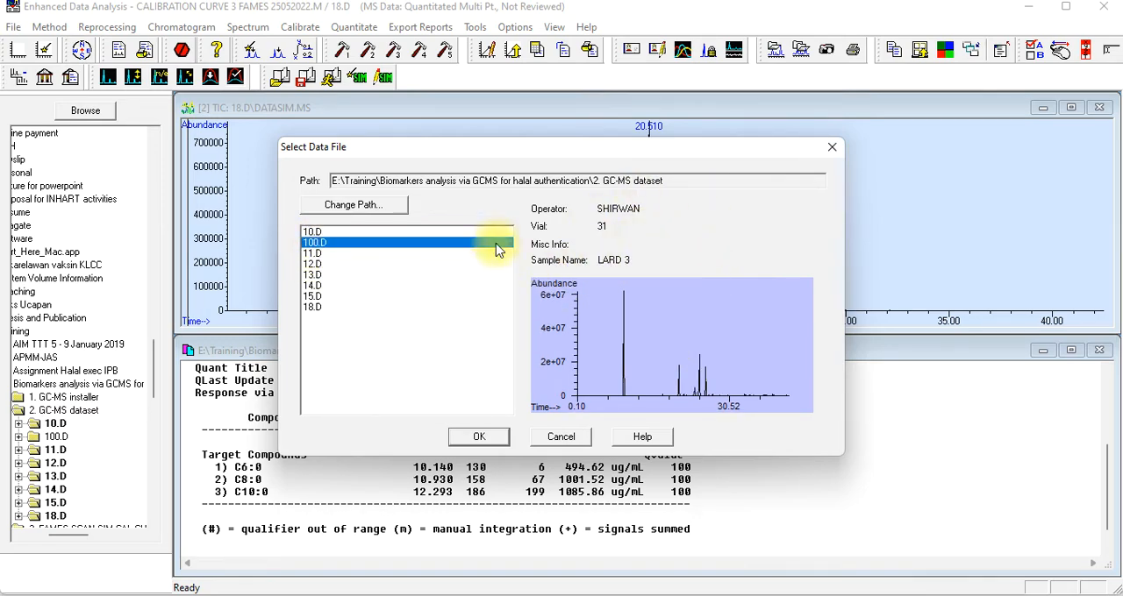
pyautogui.click(485, 437)
pyautogui.click(689, 364)
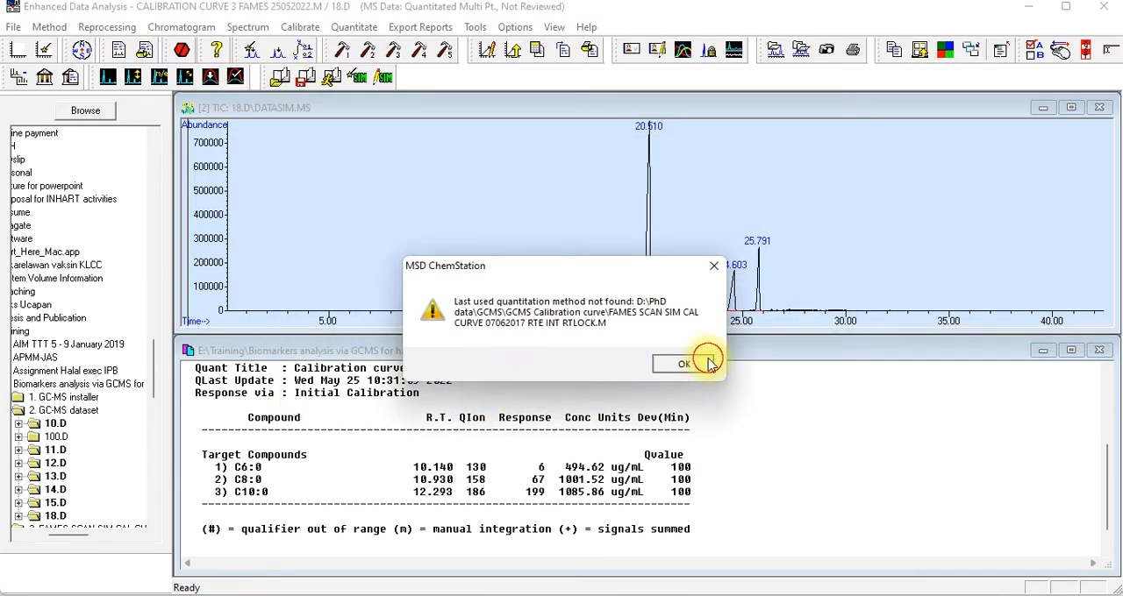
pyautogui.click(506, 375)
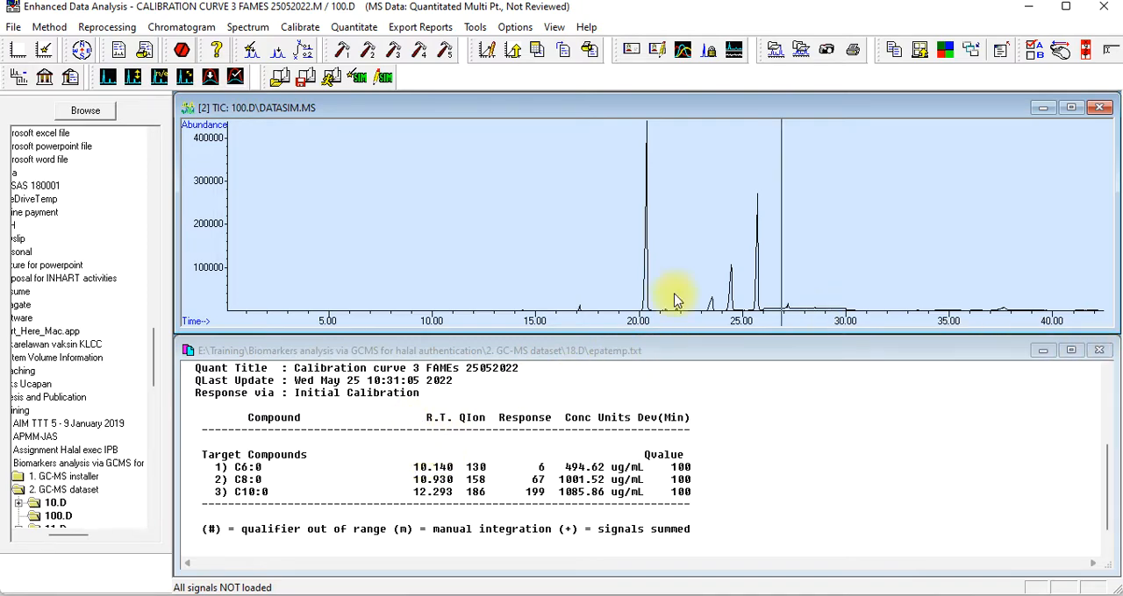
# Keep DATASIM.MS as the only signal to load for 100.D, with DATA.MS excluded
pyautogui.click(14, 28)
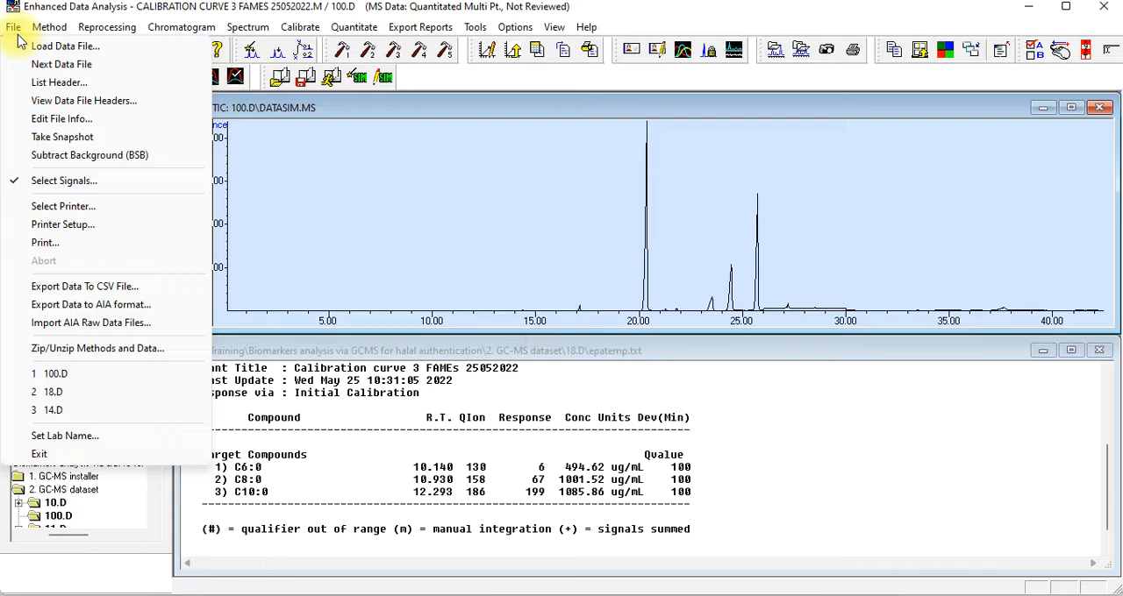
pyautogui.click(88, 181)
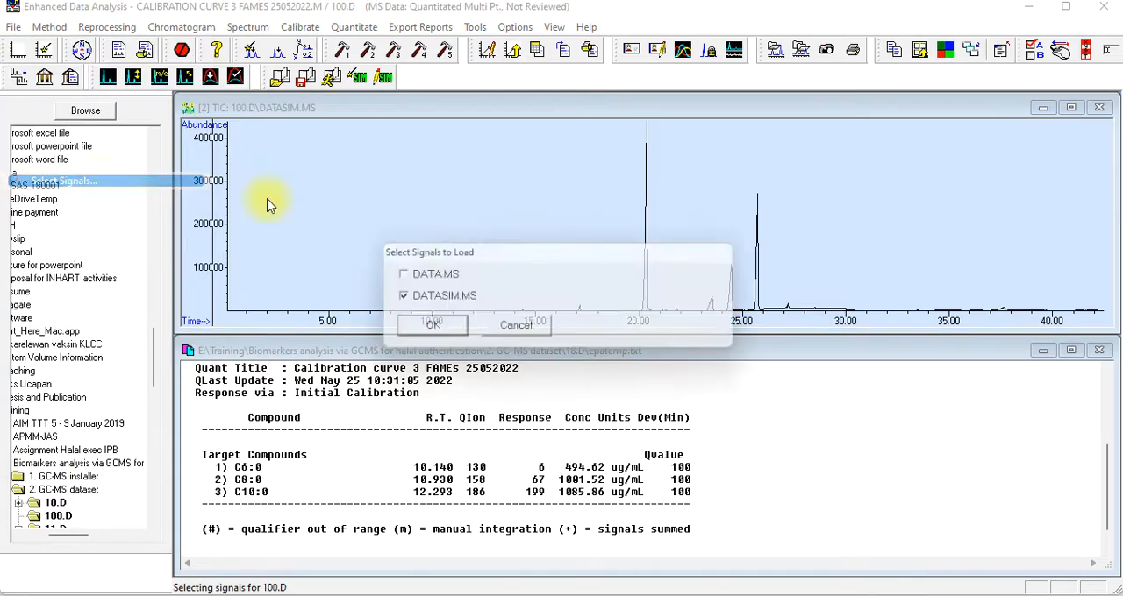
pyautogui.click(446, 328)
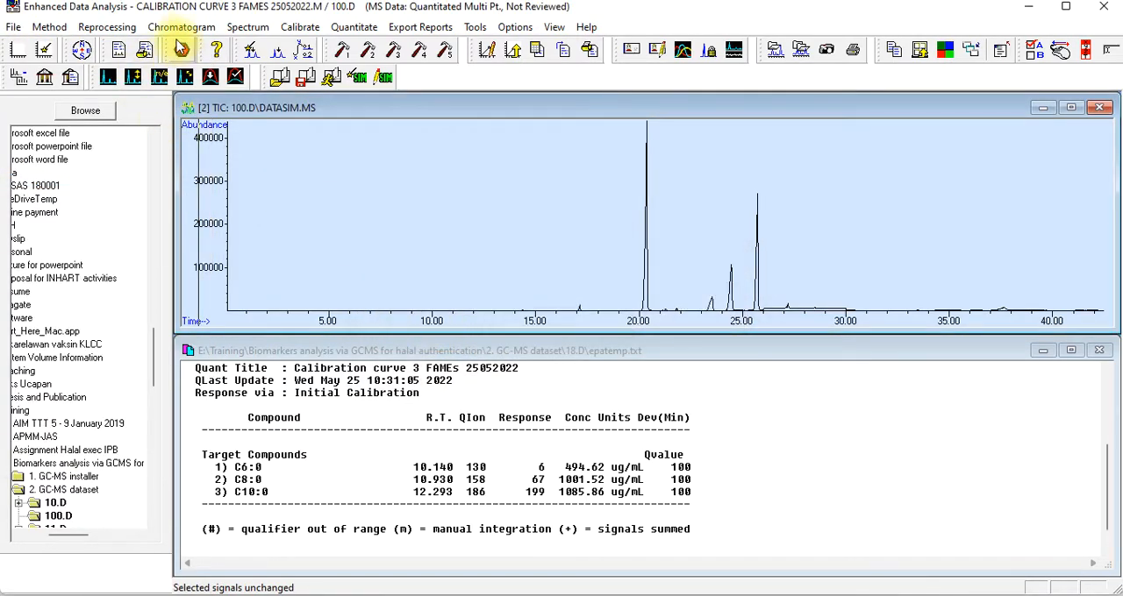
# Choose the RTE Integrator for the 100.D chromatogram and integrate its peaks
pyautogui.click(167, 26)
pyautogui.click(211, 279)
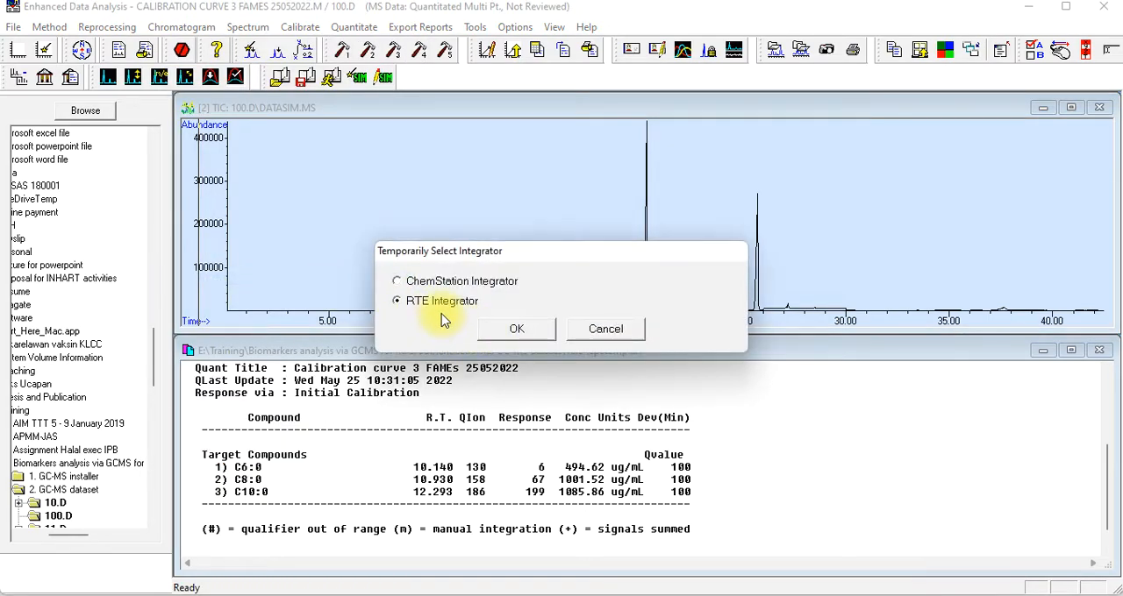
pyautogui.click(510, 329)
pyautogui.click(207, 28)
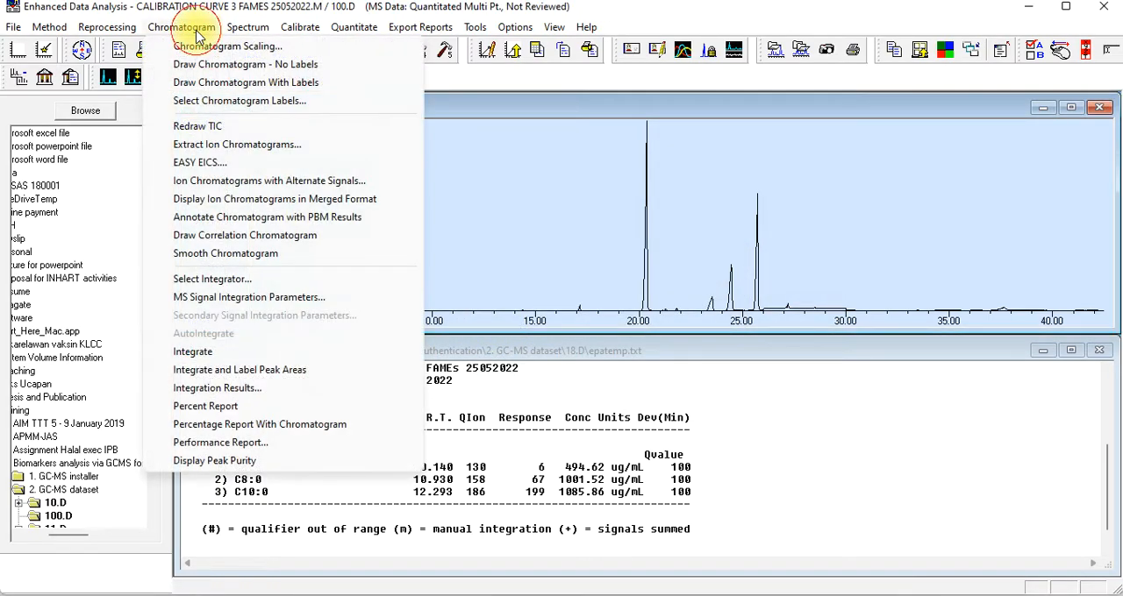
pyautogui.click(209, 352)
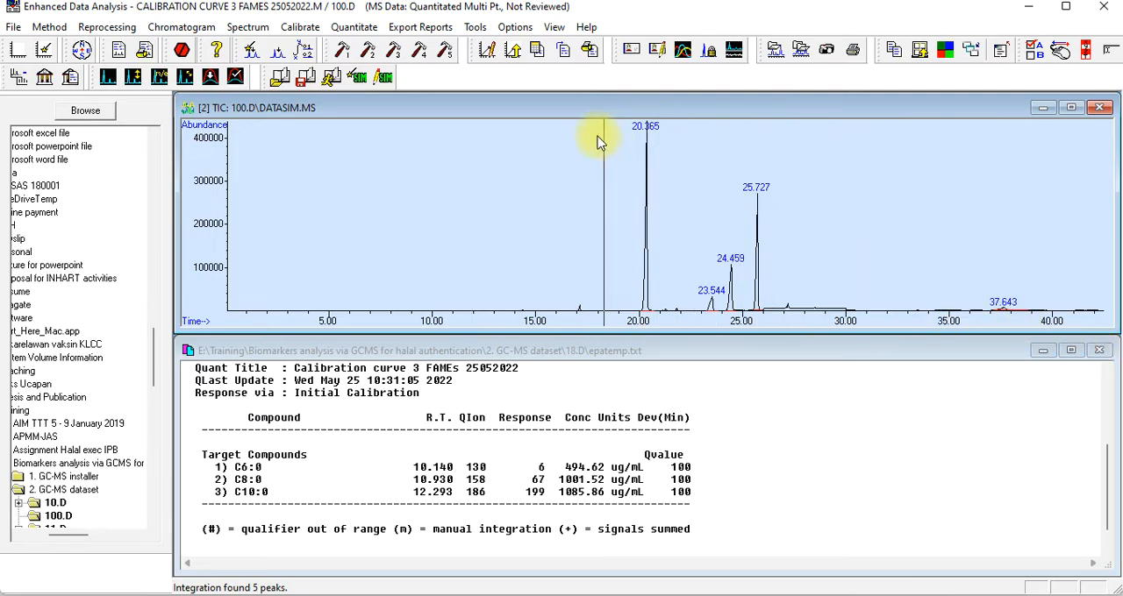
# Calculate the quantitation report for lard sample 100.D and view its target compound results
pyautogui.click(359, 33)
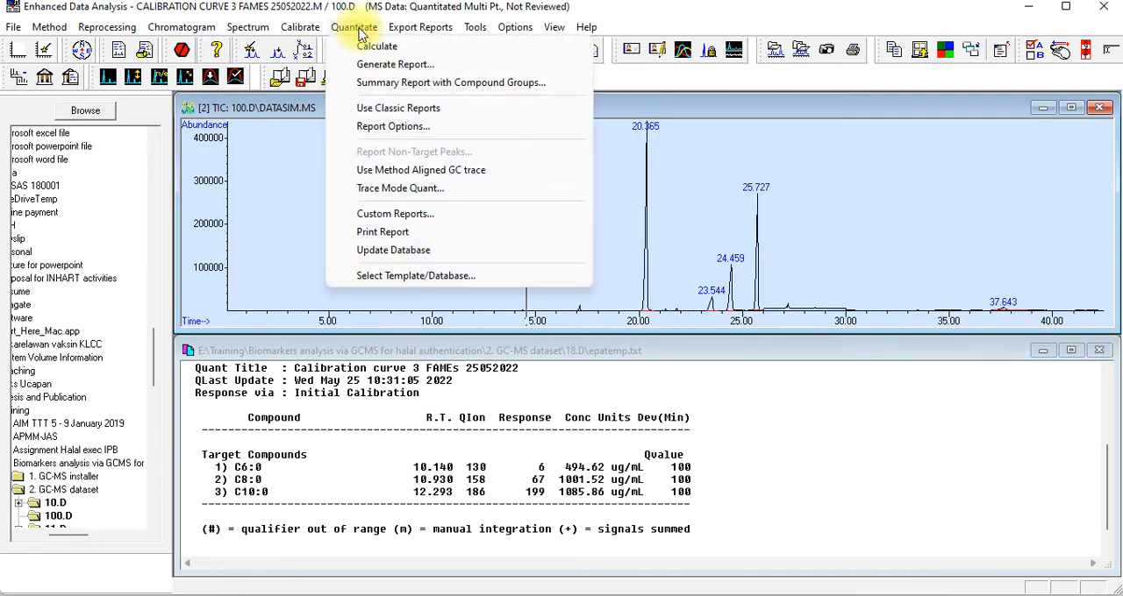
pyautogui.click(384, 48)
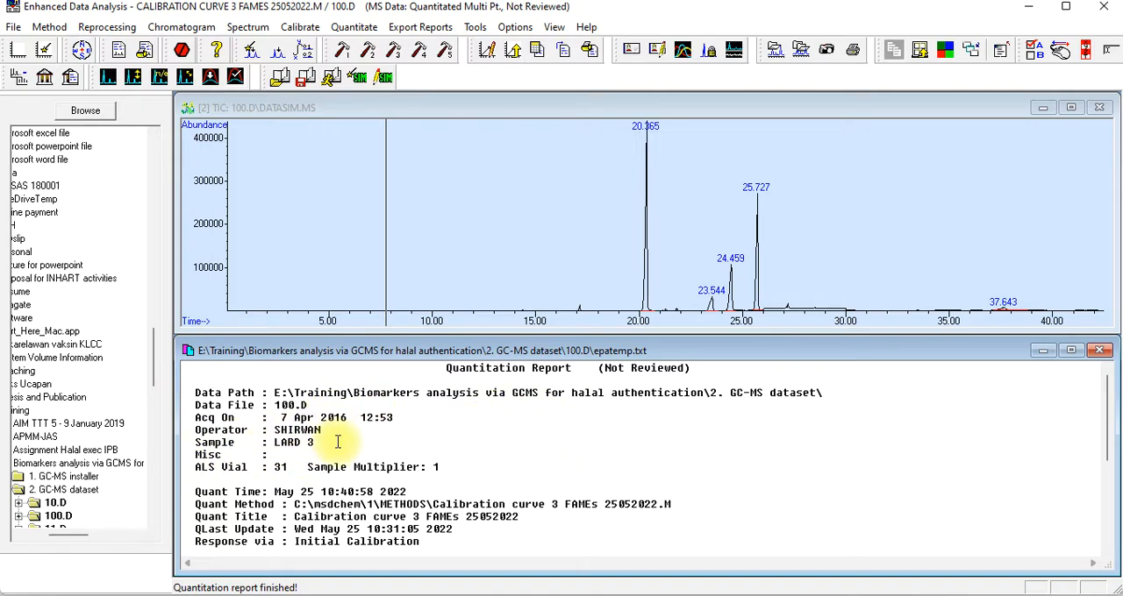
pyautogui.scroll(-3, 337, 442)
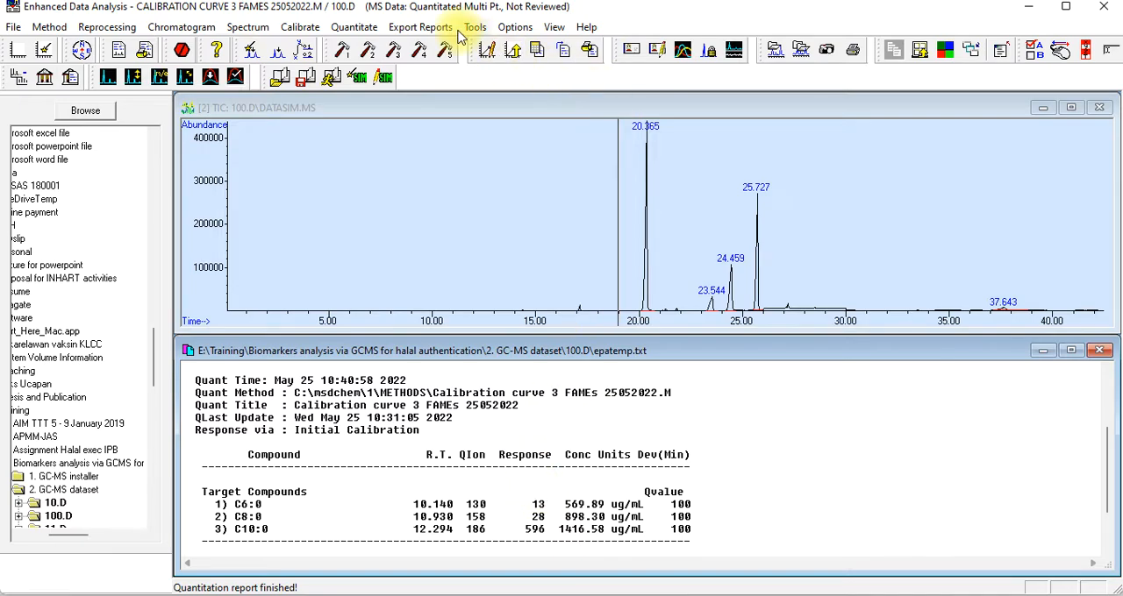
# Export the 100.D quantitation results to XLS, view them in Excel, and return to Enhanced Data Analysis
pyautogui.click(421, 27)
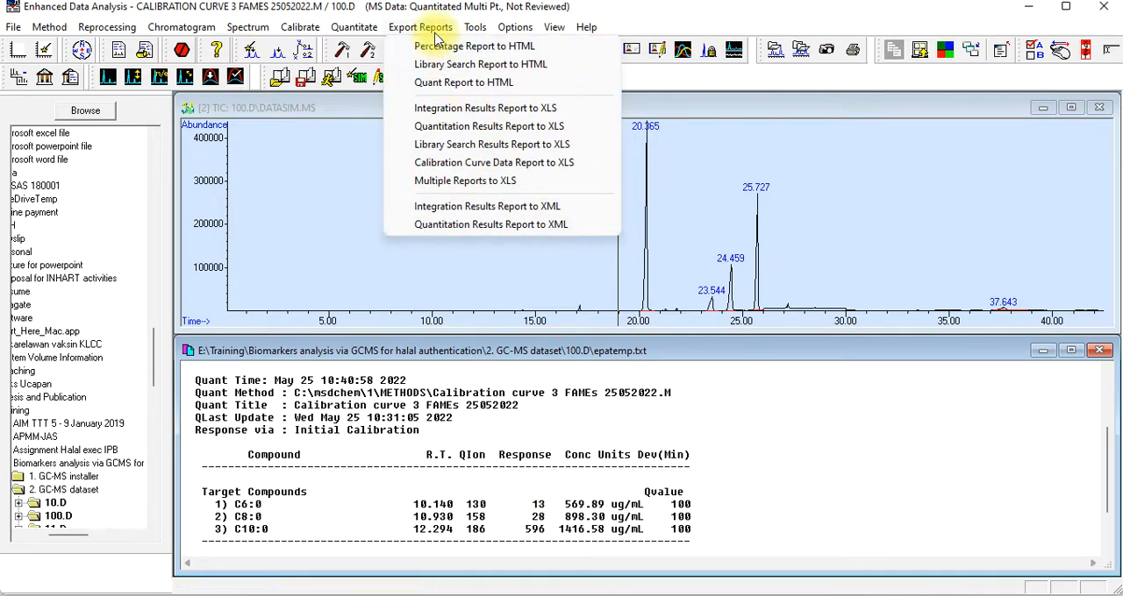
pyautogui.click(494, 132)
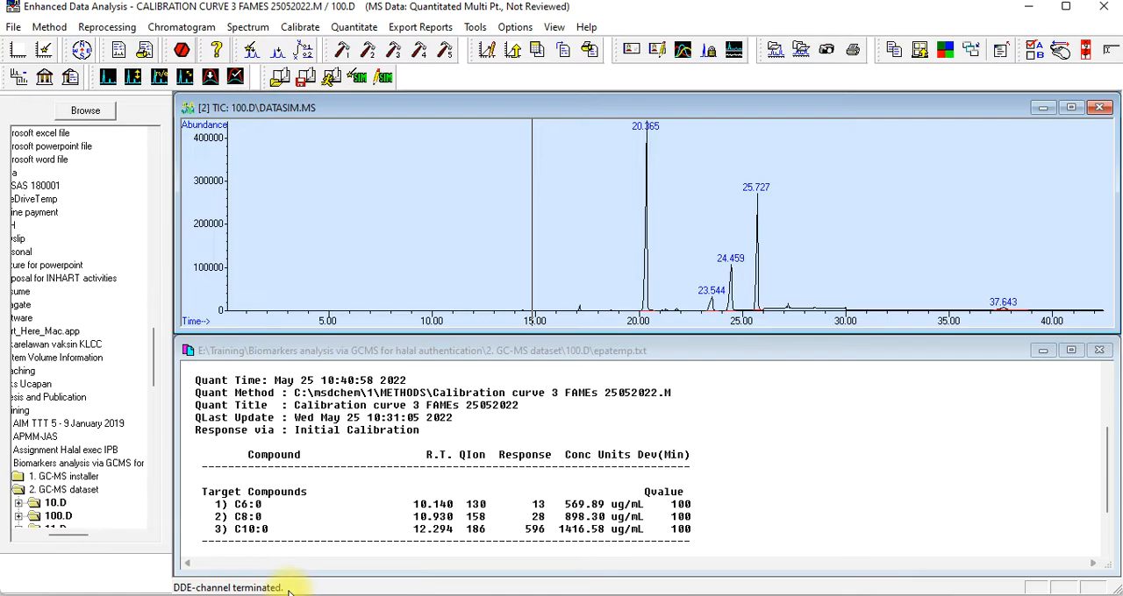
pyautogui.click(719, 595)
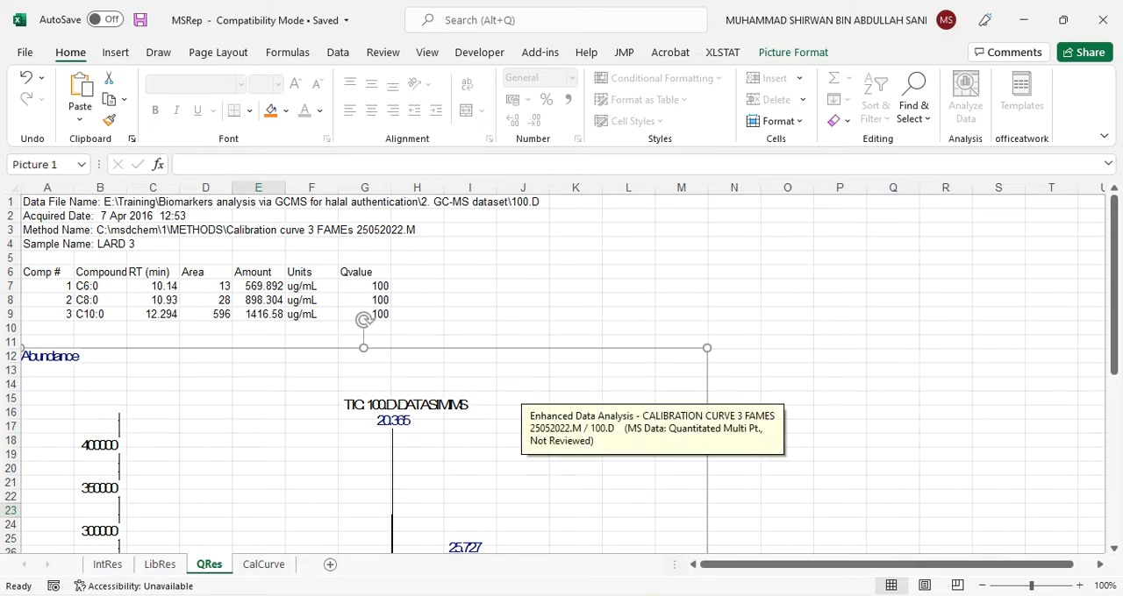
pyautogui.click(651, 595)
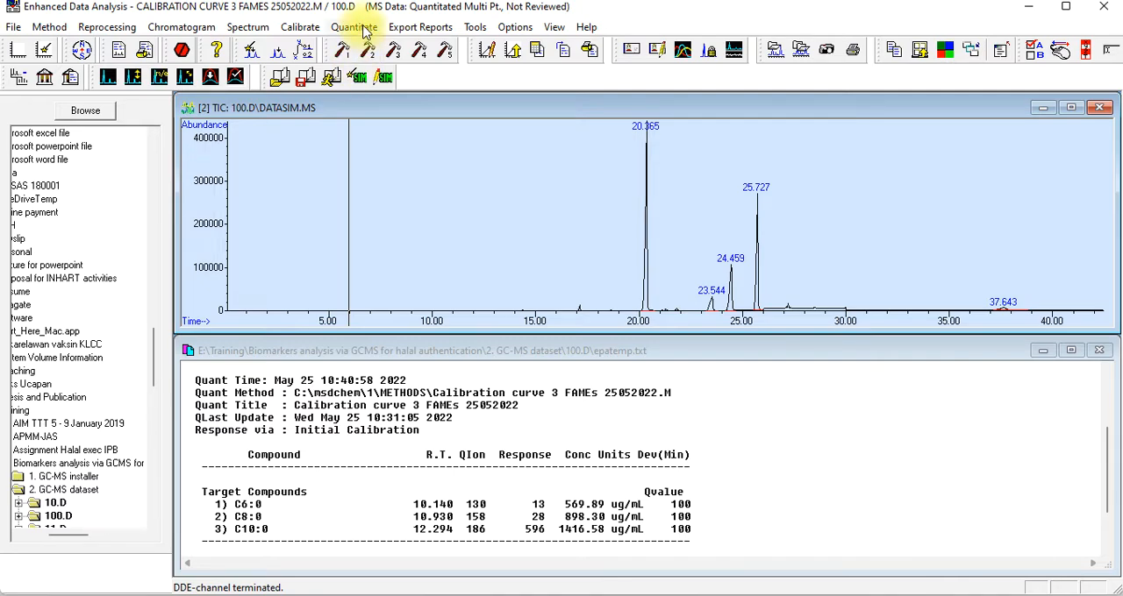
# Examine the calibration levels and curve fit of compound C6:0, and accept the compound settings
pyautogui.click(296, 28)
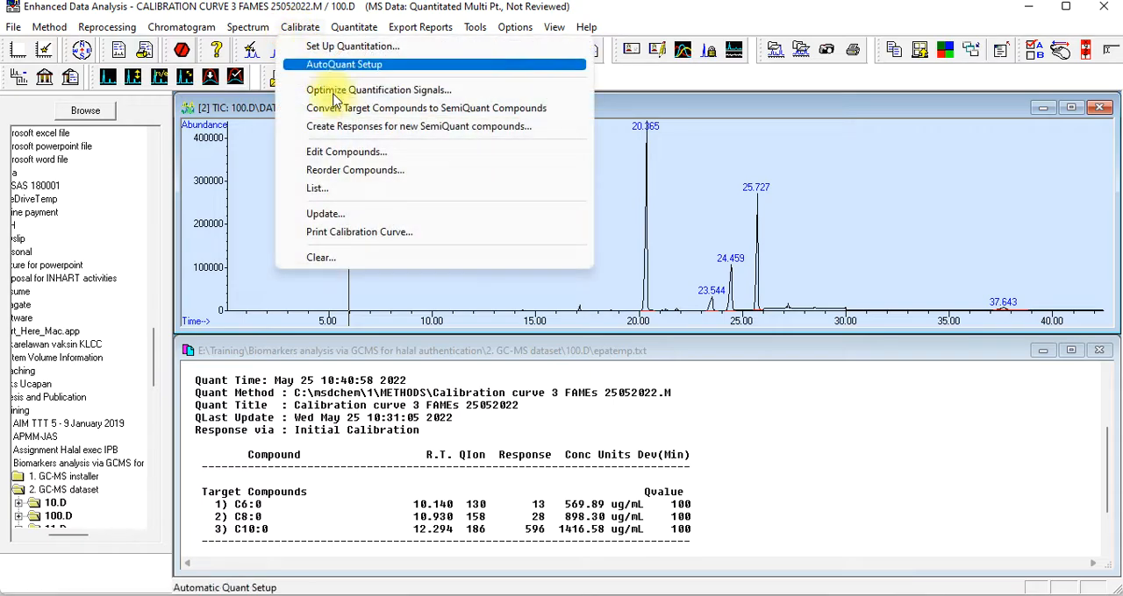
pyautogui.click(346, 152)
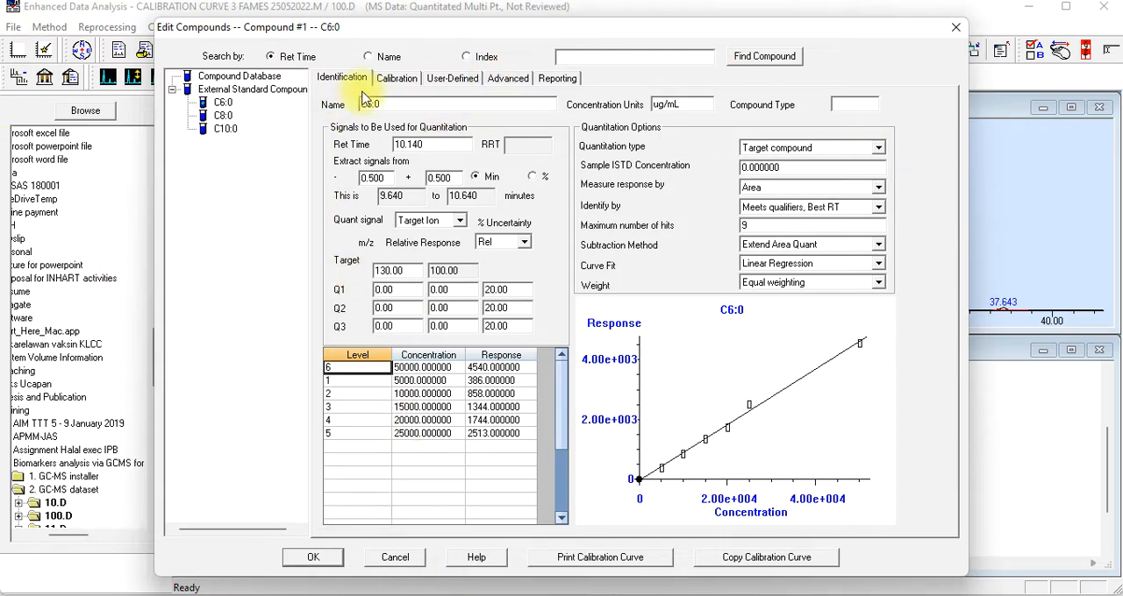
pyautogui.click(396, 78)
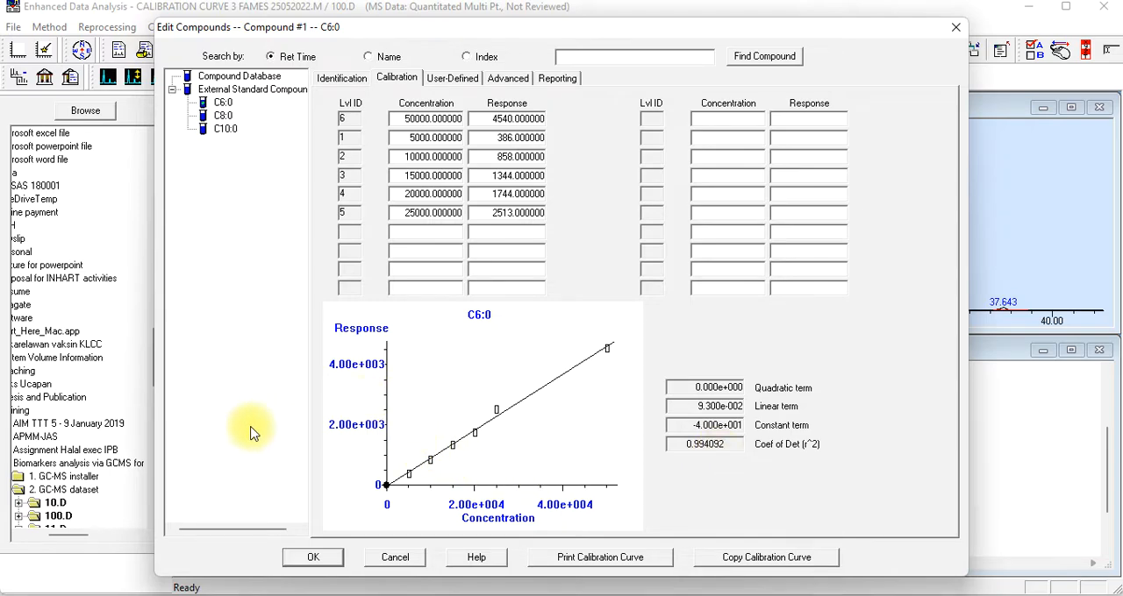
pyautogui.click(312, 564)
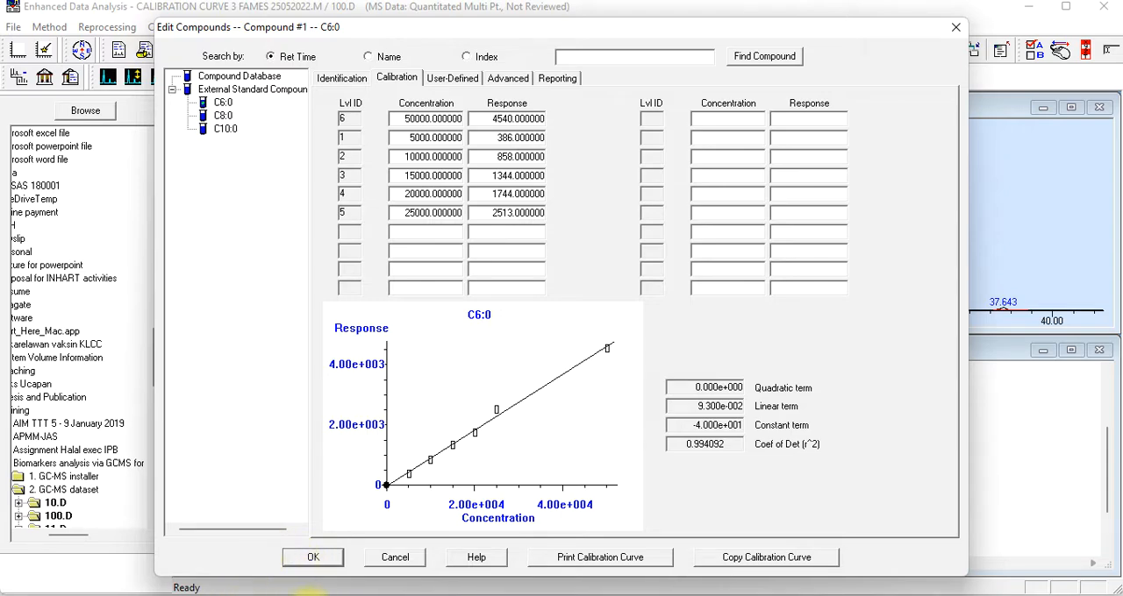
pyautogui.click(316, 559)
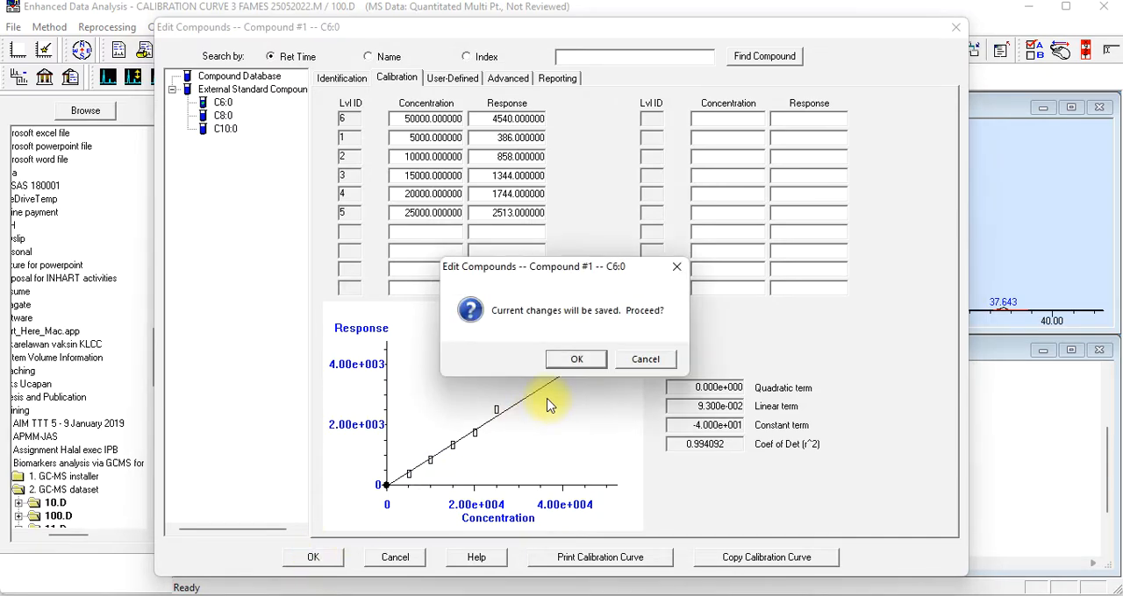
pyautogui.click(582, 367)
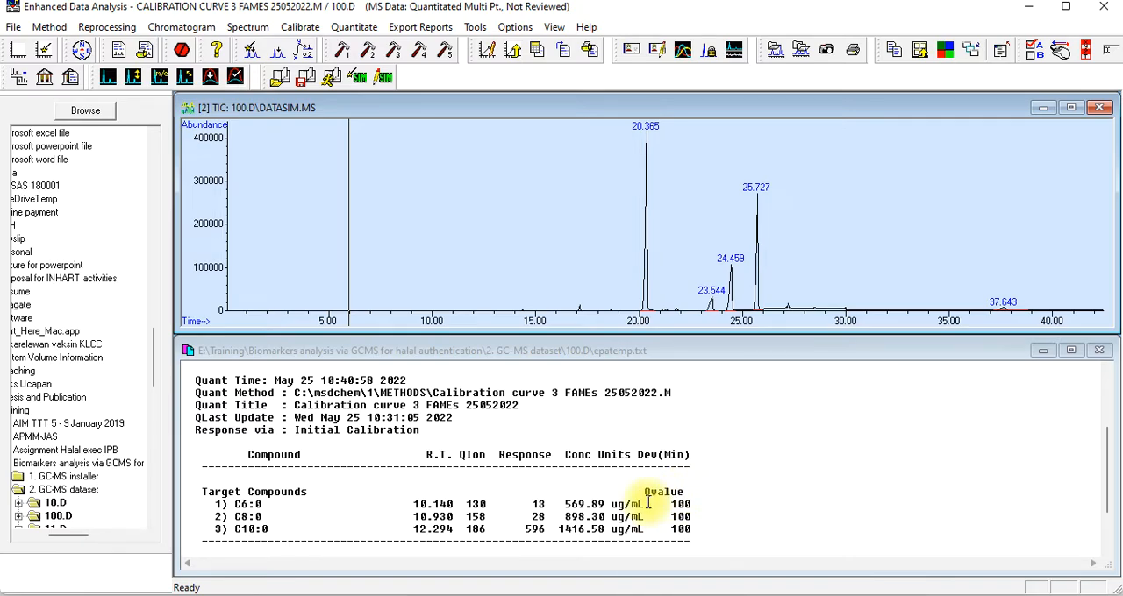
# Save the current method as Calibration curve 3 FAMEs 25052022.M in C:\msdchem\1\METHODS
pyautogui.click(57, 32)
pyautogui.click(98, 110)
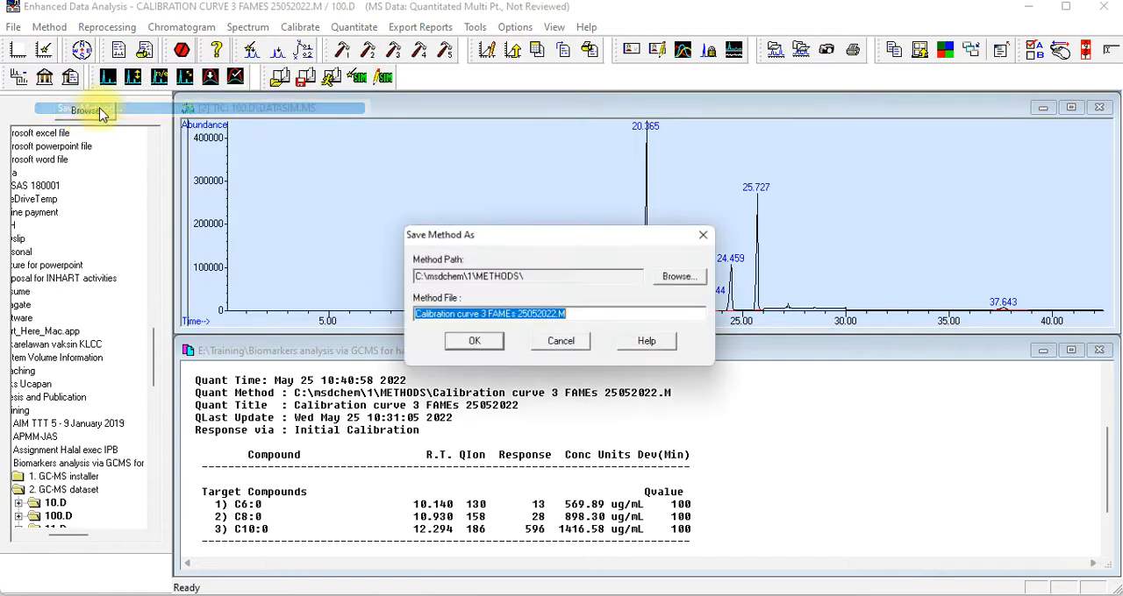
pyautogui.click(475, 341)
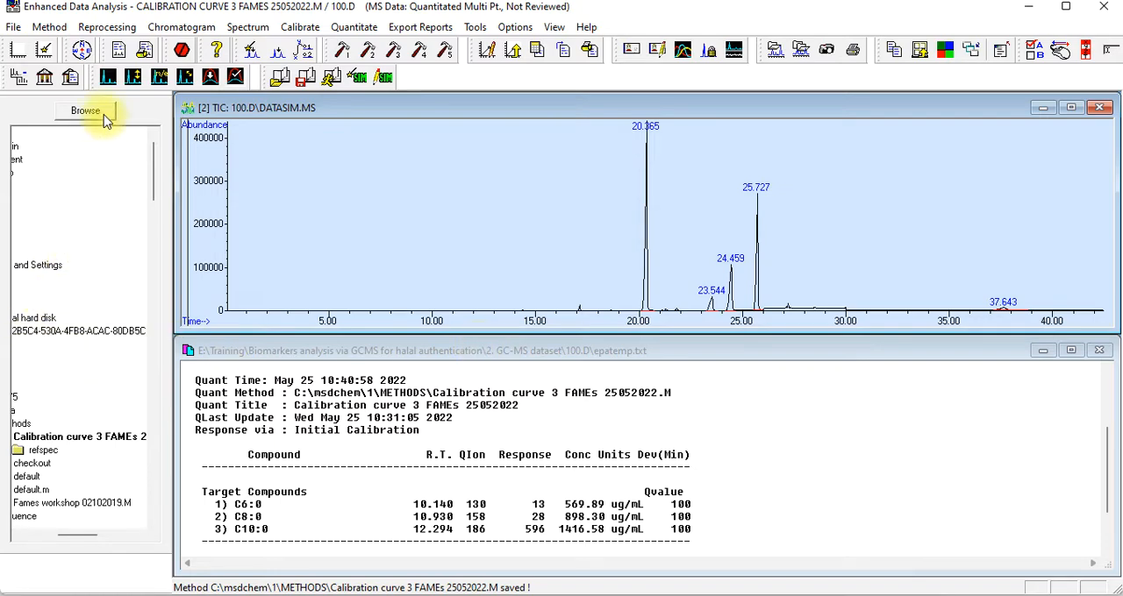
# Start loading another method, agree to proceed, and browse to the One Touch (E:) drive
pyautogui.click(50, 27)
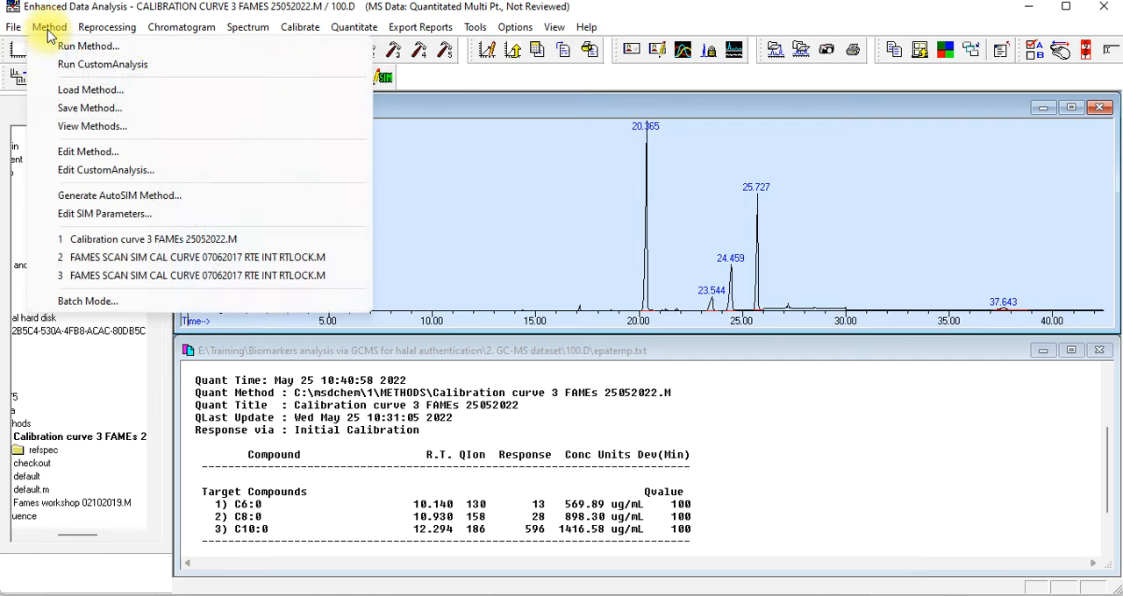
pyautogui.click(89, 90)
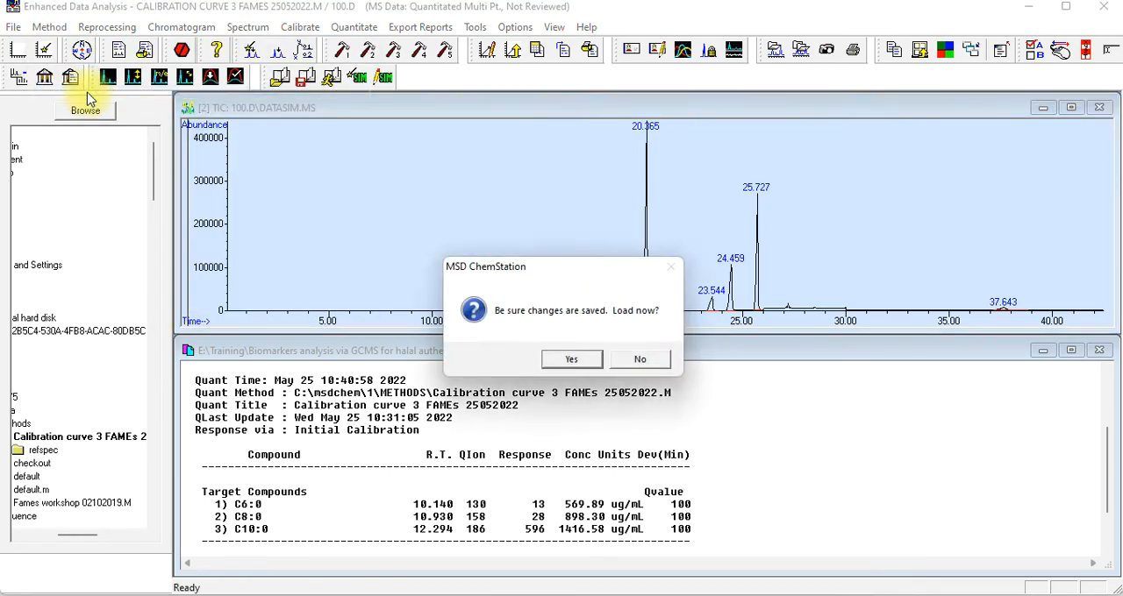
pyautogui.click(574, 361)
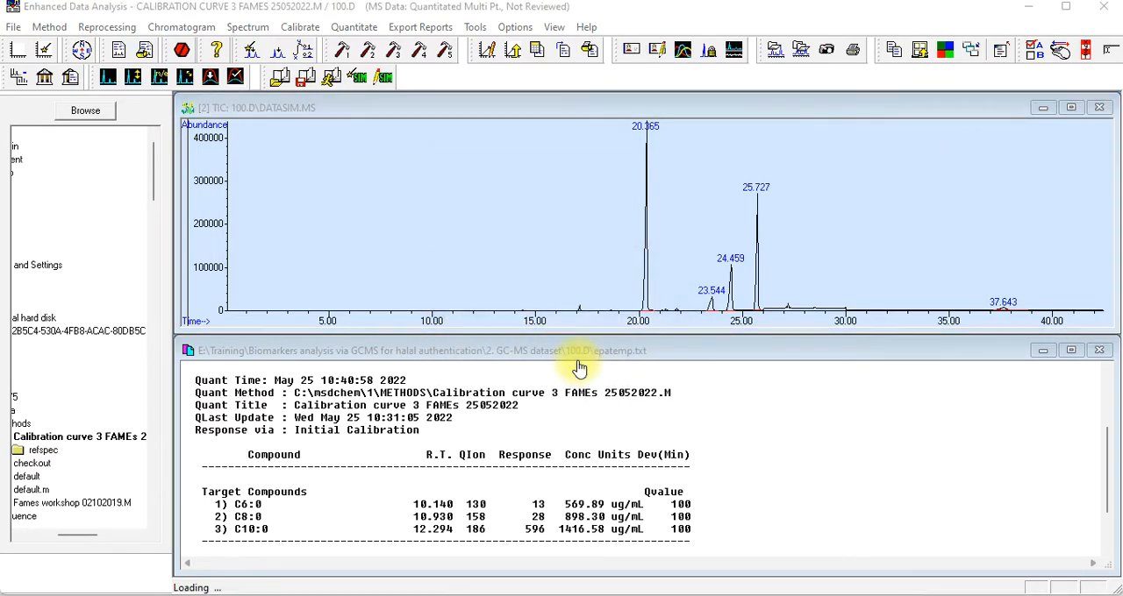
pyautogui.moveTo(596, 383); pyautogui.dragTo(514, 379)
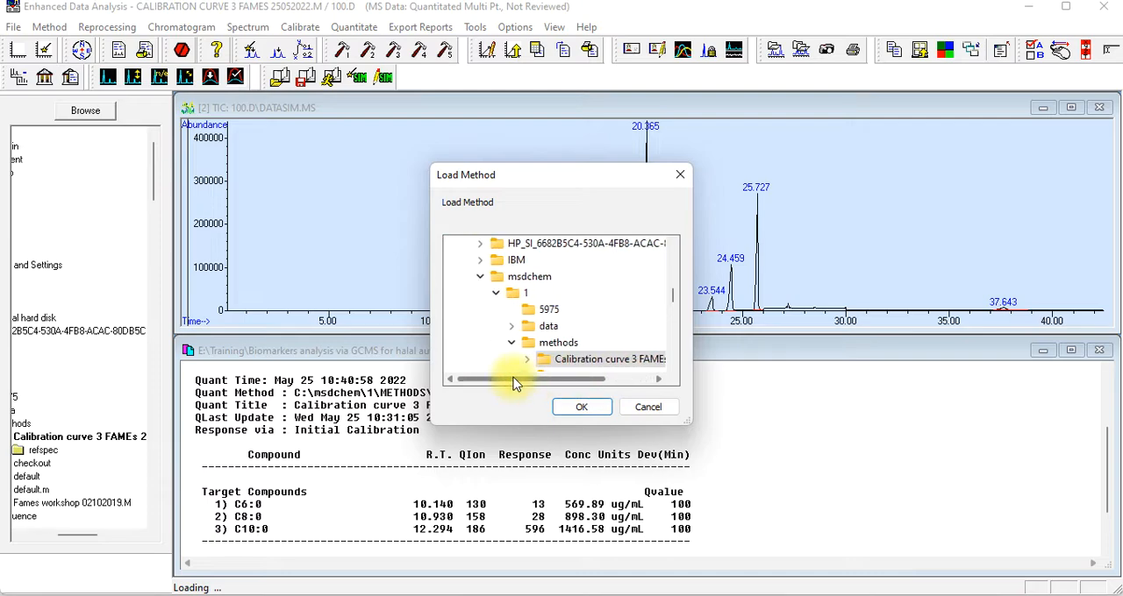
pyautogui.moveTo(673, 296); pyautogui.dragTo(677, 248)
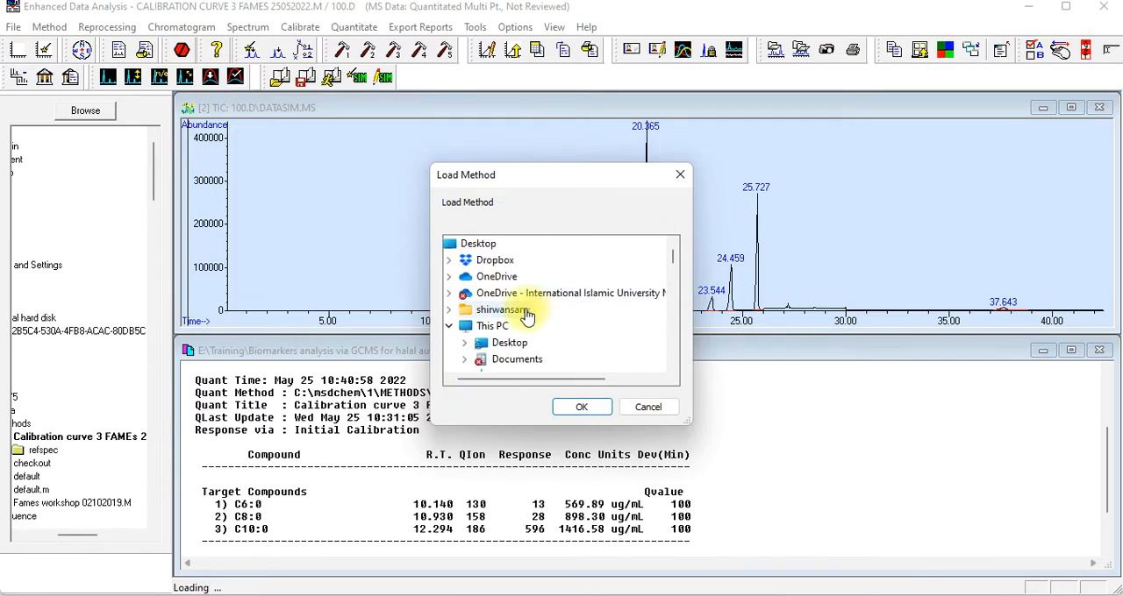
pyautogui.click(497, 329)
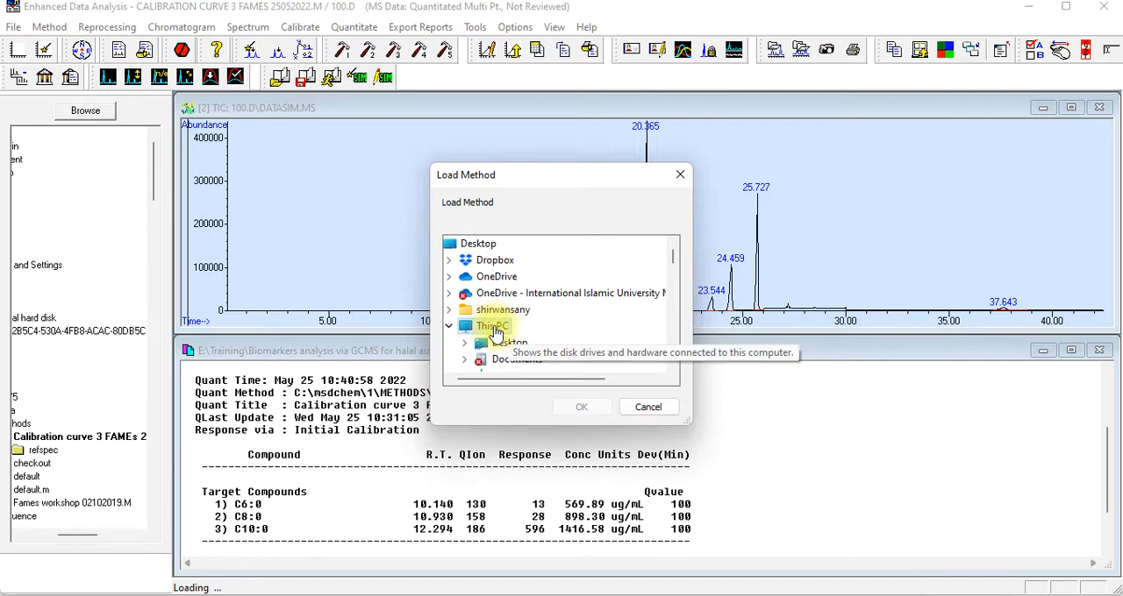
pyautogui.scroll(-1, 581, 349)
pyautogui.scroll(-12, 581, 349)
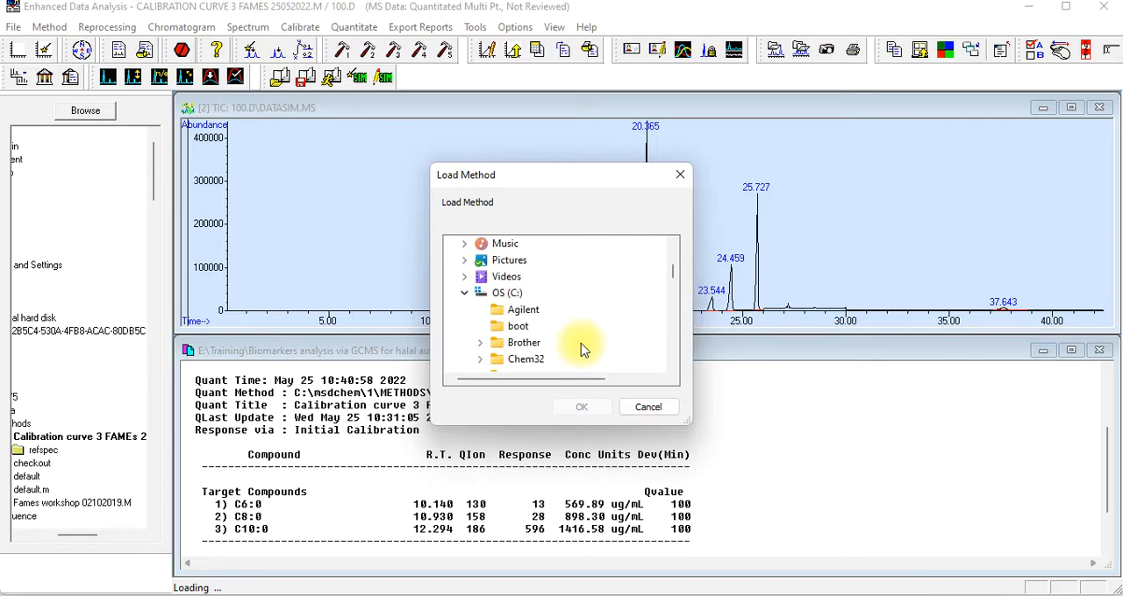
pyautogui.scroll(-6, 583, 349)
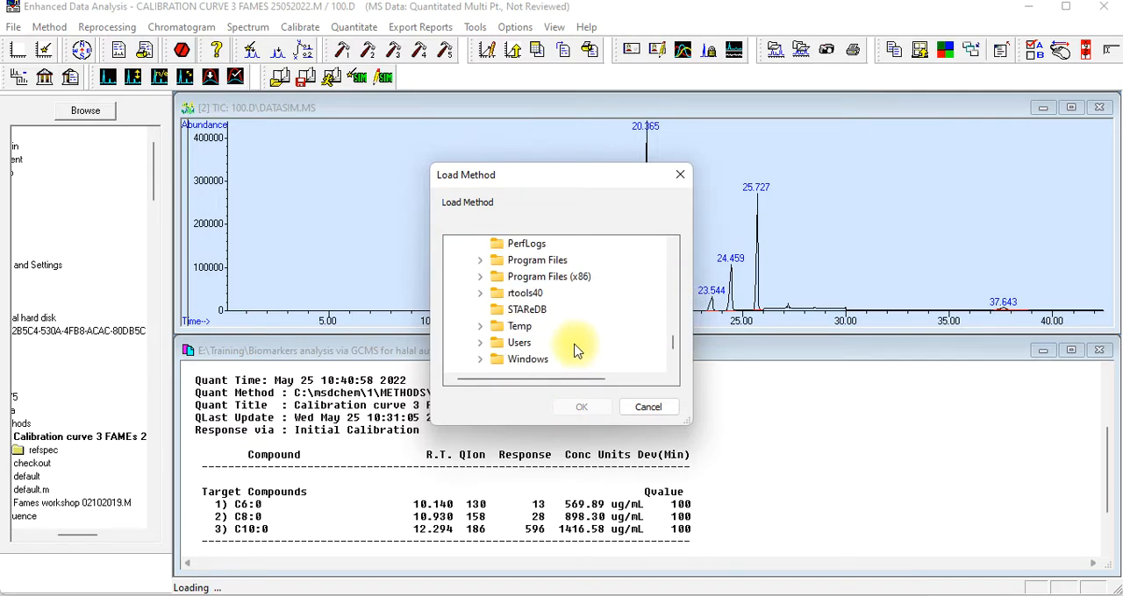
pyautogui.click(506, 328)
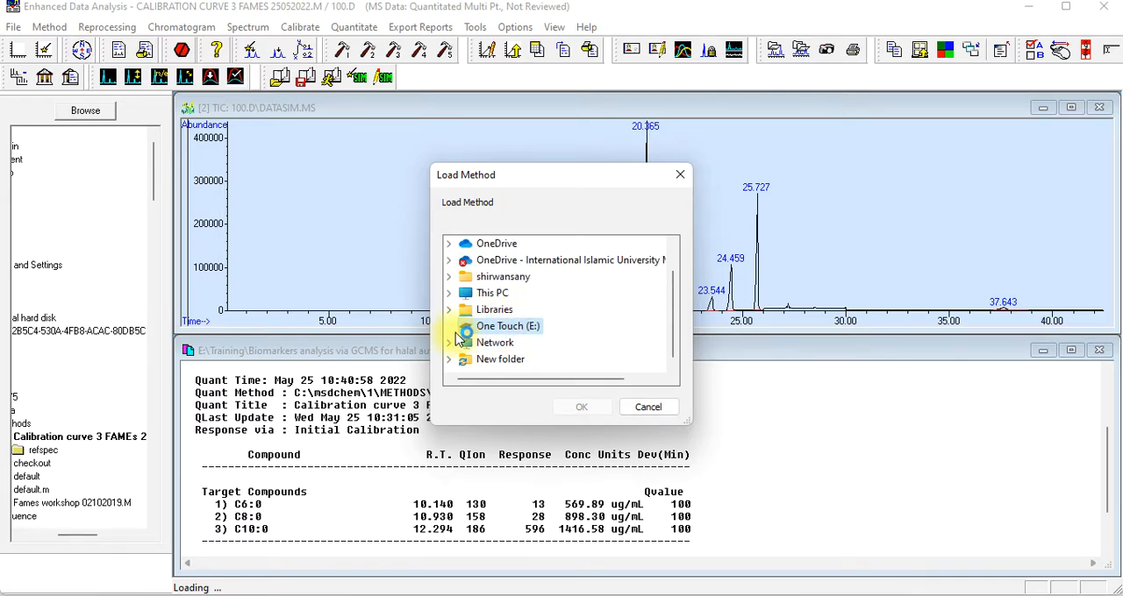
# Find and expand the Training folder on the One Touch (E:) drive
pyautogui.scroll(-1, 561, 340)
pyautogui.scroll(-2, 562, 341)
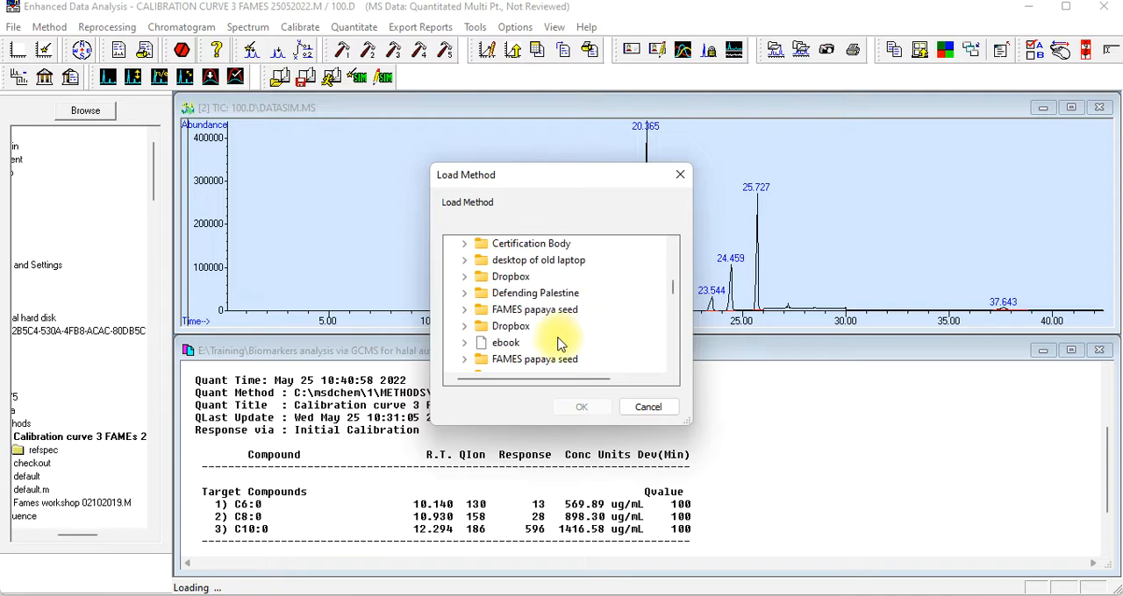
pyautogui.scroll(-5, 544, 351)
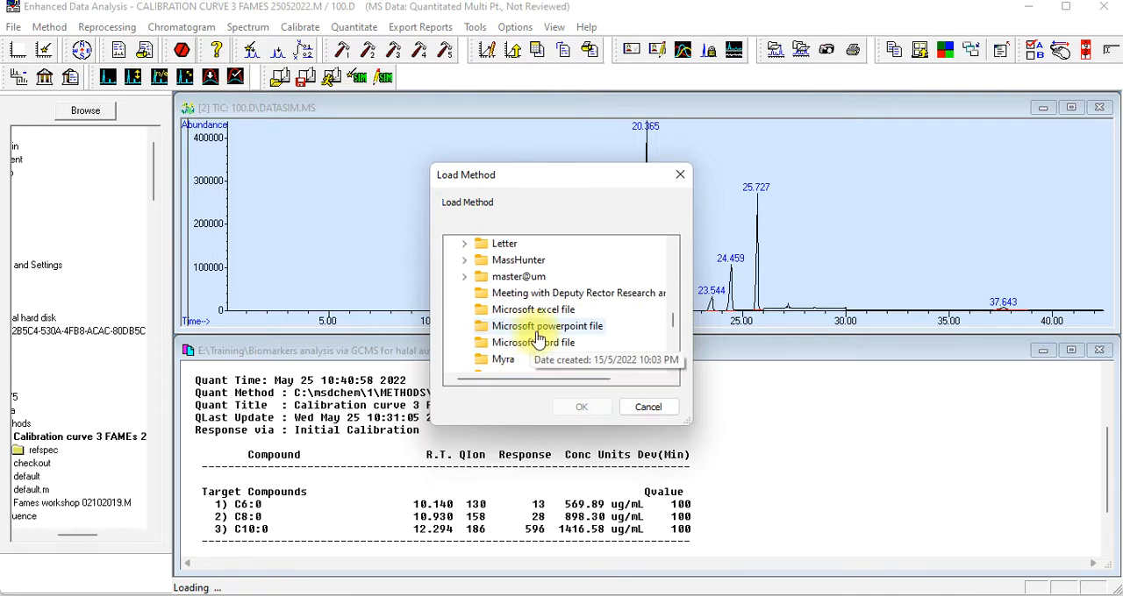
pyautogui.scroll(-2, 579, 351)
pyautogui.scroll(-3, 584, 342)
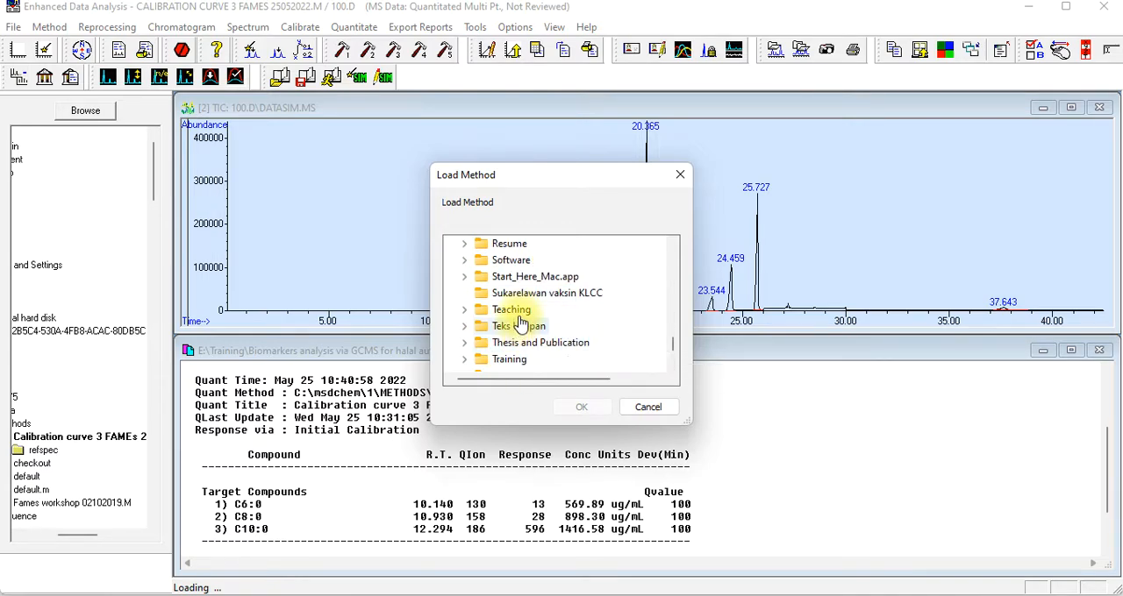
pyautogui.doubleClick(517, 312)
pyautogui.scroll(-1, 570, 340)
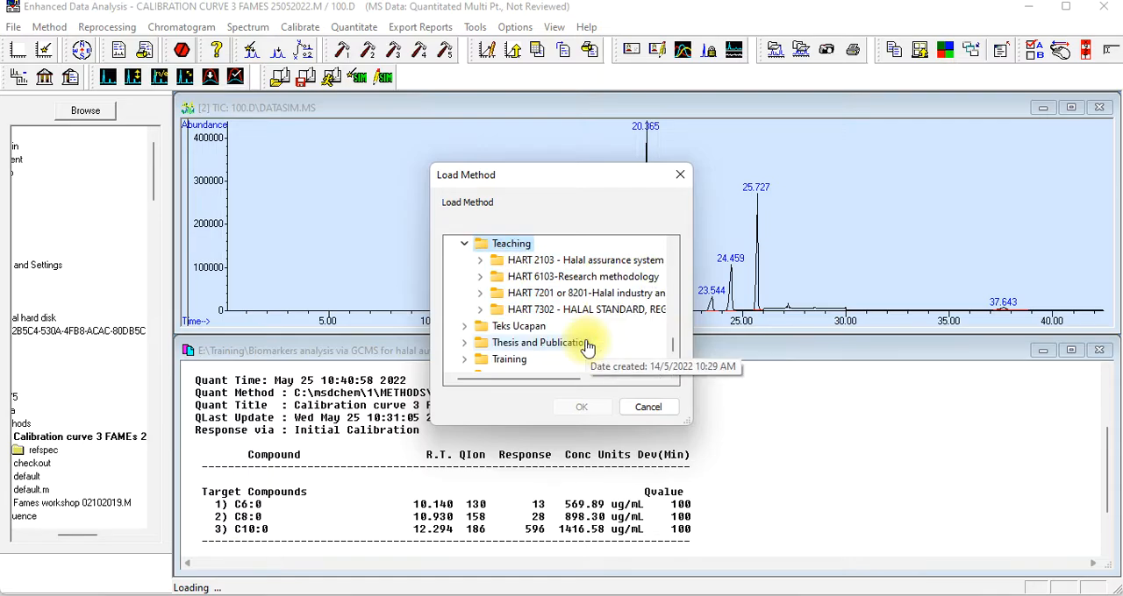
pyautogui.doubleClick(504, 359)
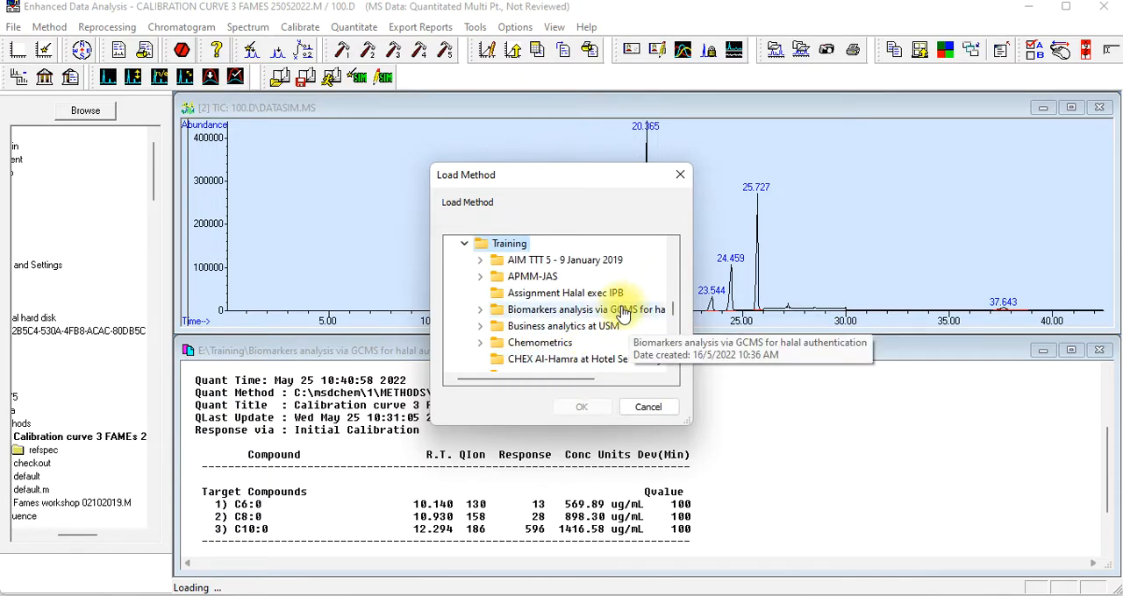
# Load "3. FAMES SCAN SIM CAL CURVE 07062017 RTE INT RTLOCK.M" from "Documents and files for GCMS workshop", using the FAMES SCAN SIM CAL CURVE 07062017 quant results file
pyautogui.doubleClick(623, 311)
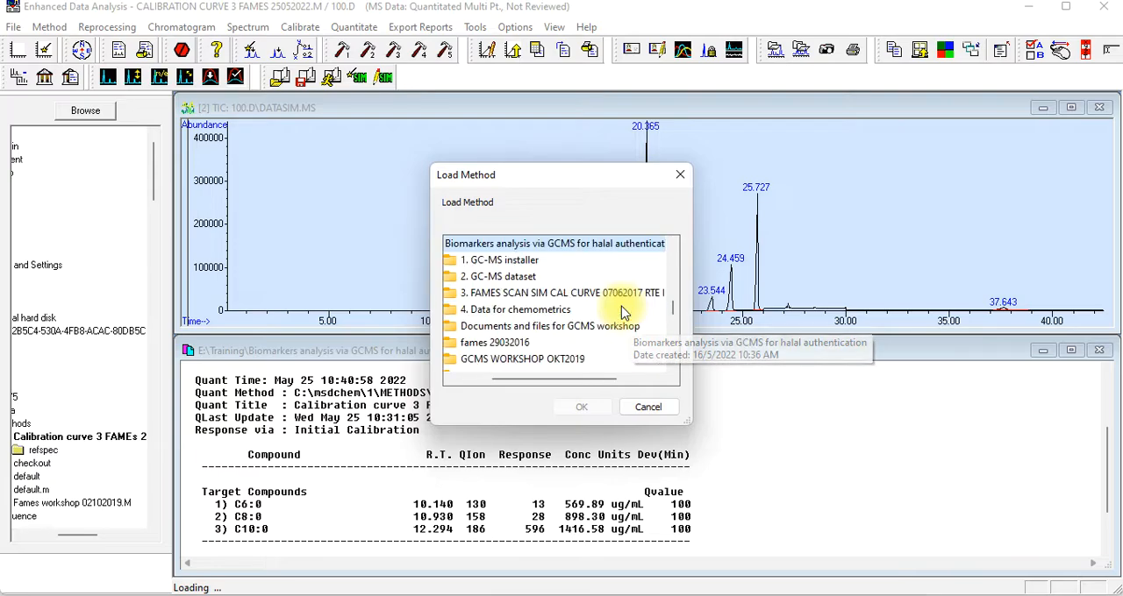
pyautogui.doubleClick(551, 326)
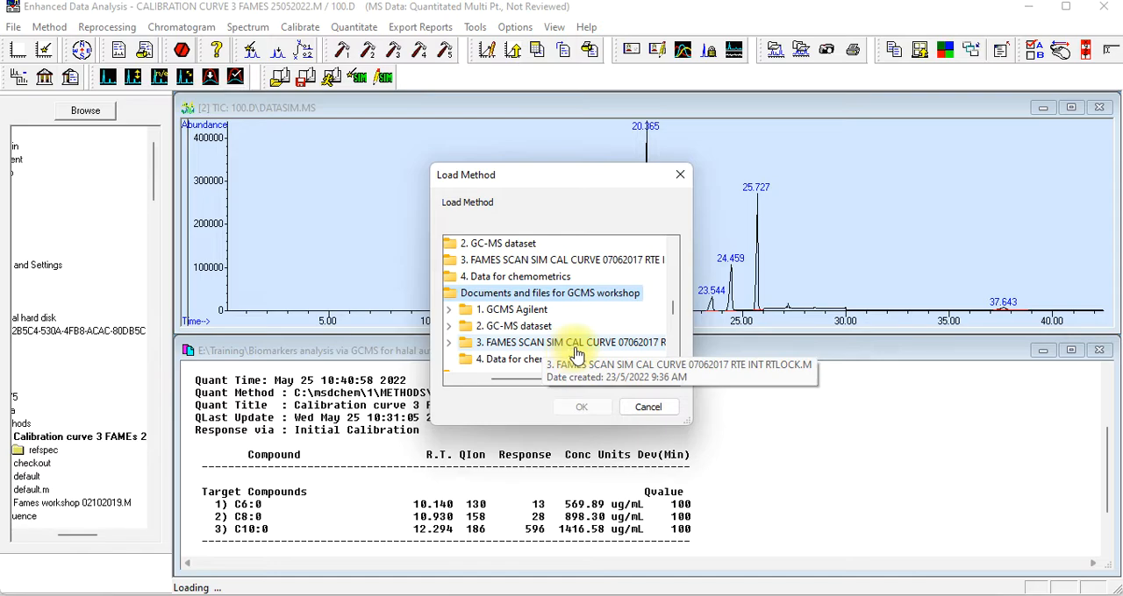
pyautogui.click(637, 351)
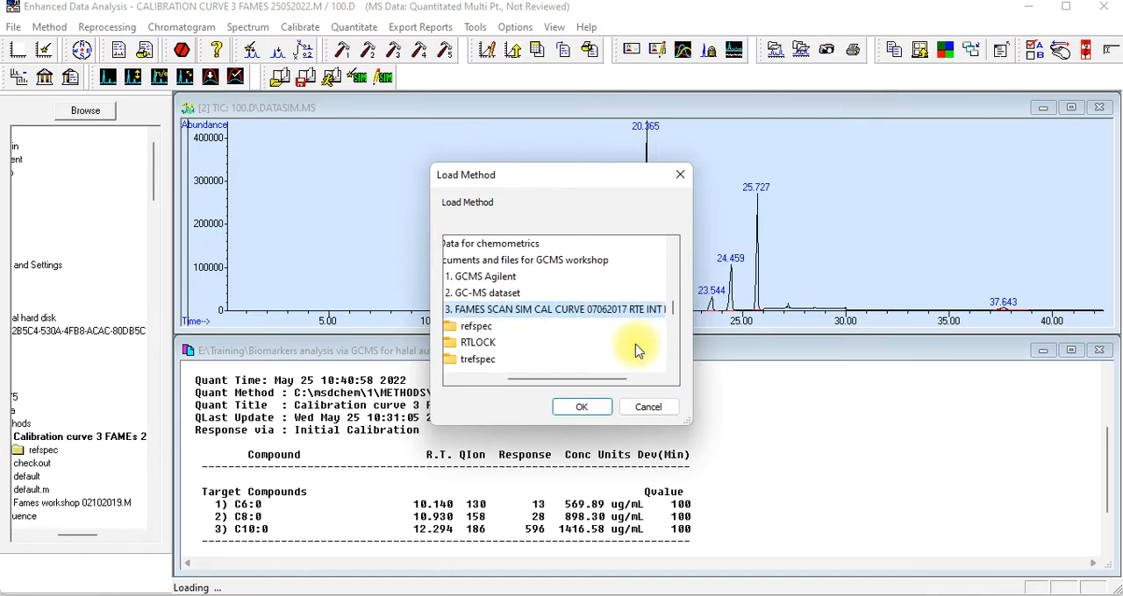
pyautogui.click(584, 407)
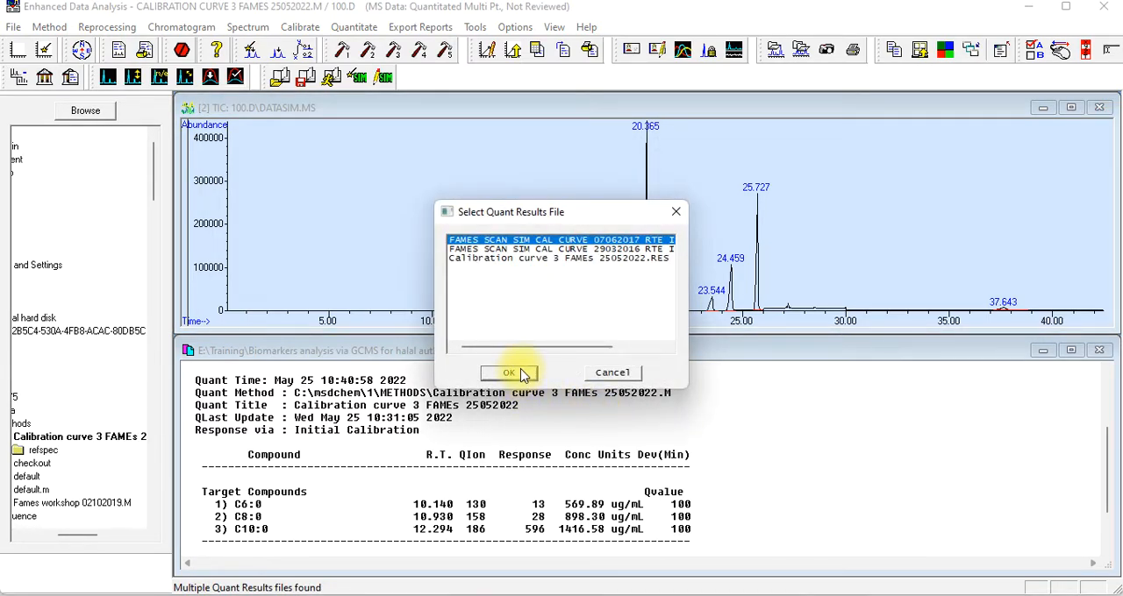
pyautogui.click(522, 374)
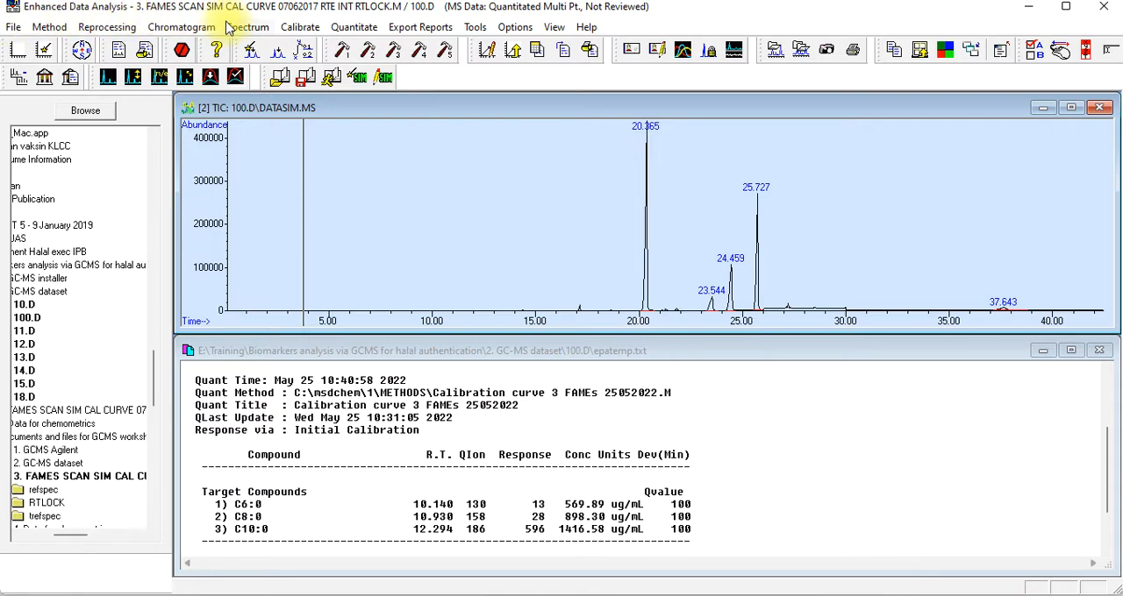
# Open the loaded method's compounds for editing and look through the full list of external standard FAMEs
pyautogui.click(307, 31)
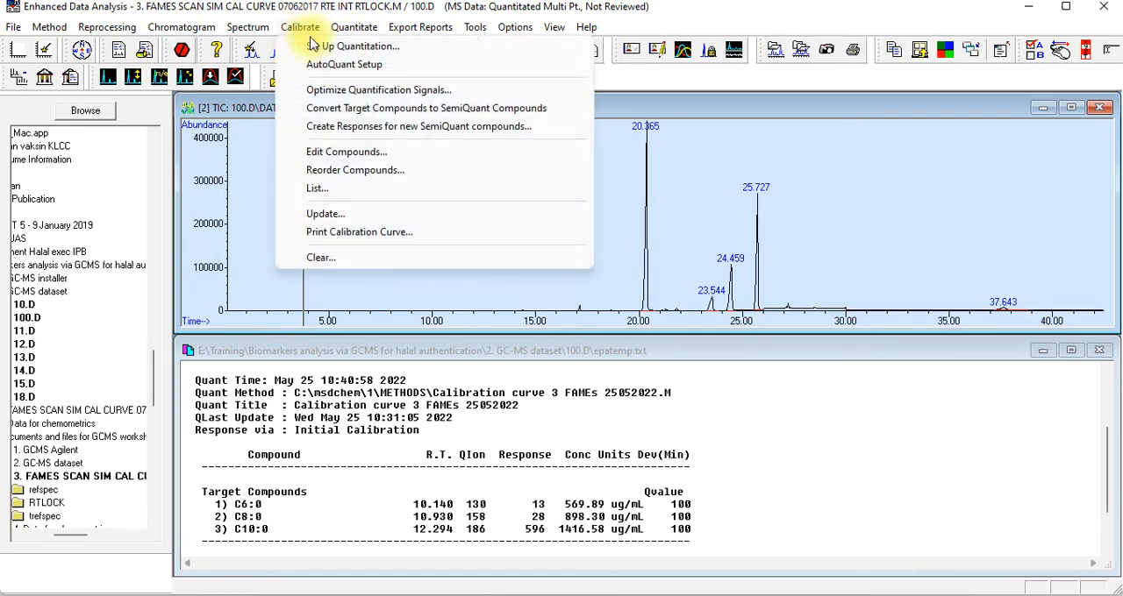
pyautogui.click(331, 154)
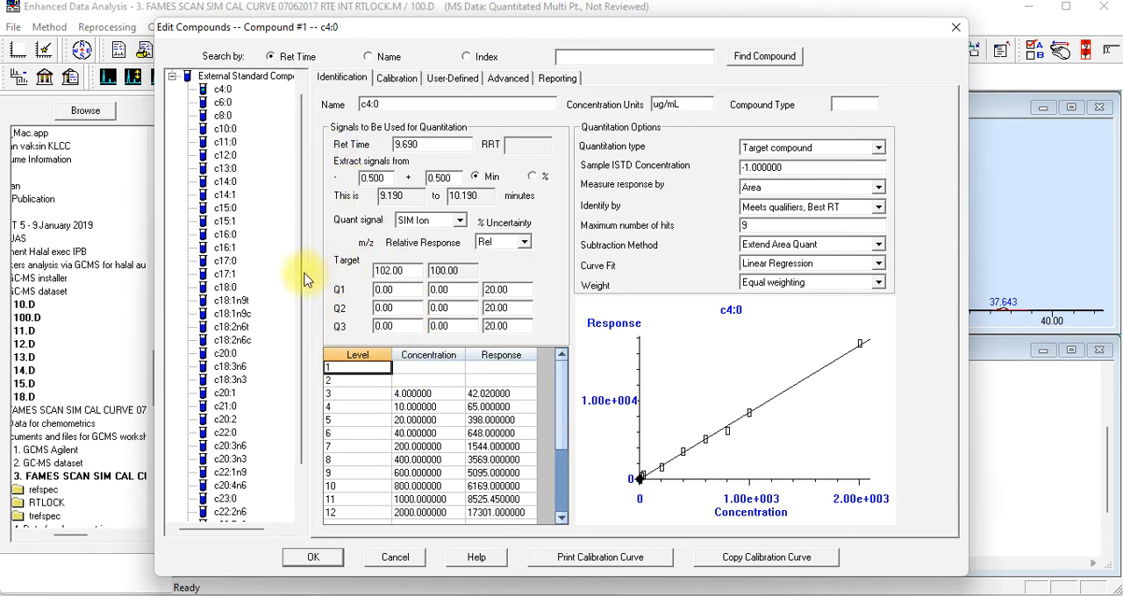
pyautogui.moveTo(301, 274); pyautogui.dragTo(308, 441)
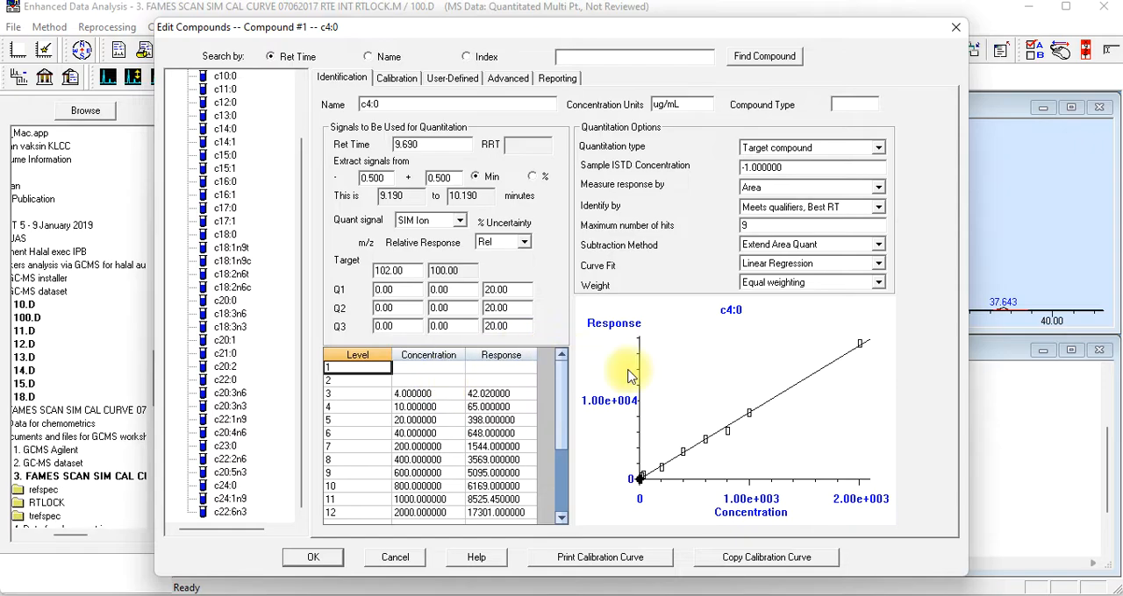
pyautogui.scroll(-3, 404, 372)
pyautogui.scroll(3, 463, 380)
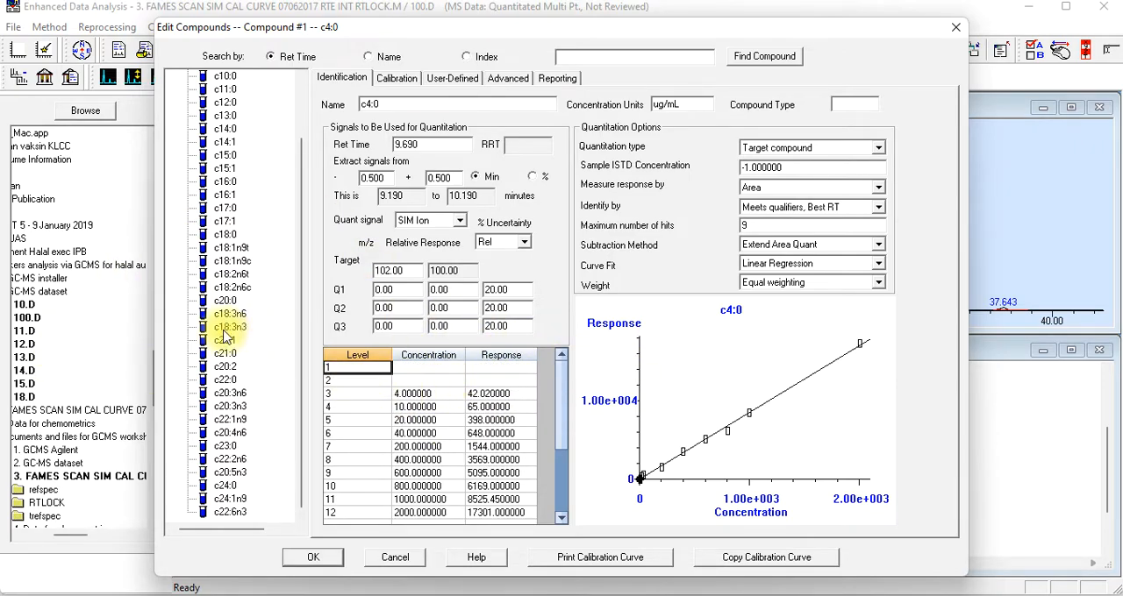
pyautogui.scroll(1, 225, 336)
pyautogui.scroll(-2, 496, 426)
pyautogui.scroll(2, 501, 426)
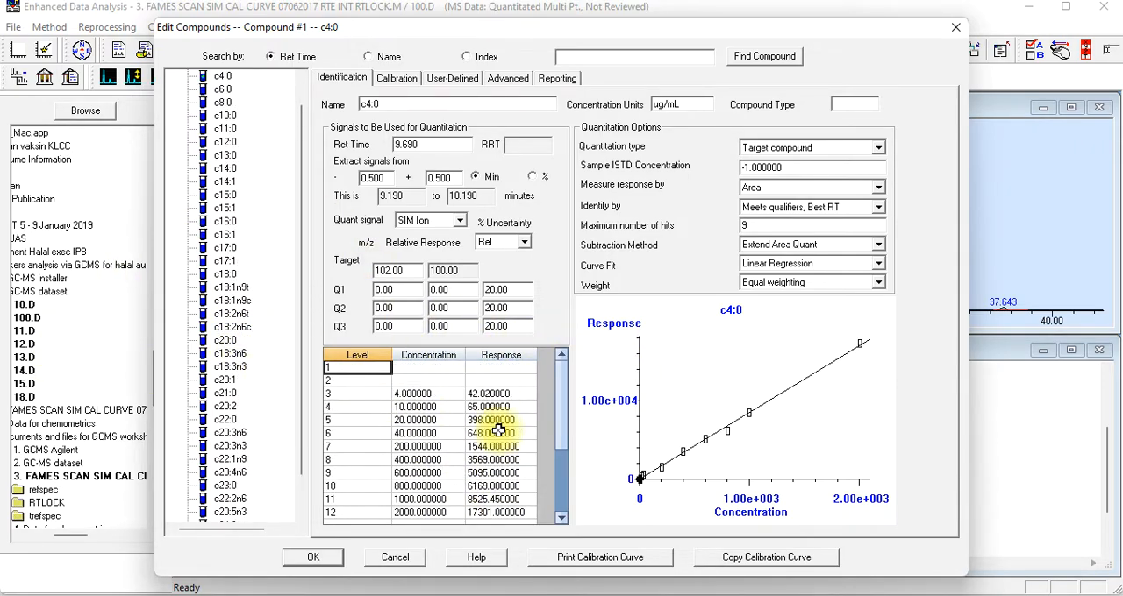
# Examine the concentration levels, responses and calibration curve fit of compound c4:0
pyautogui.scroll(-1, 406, 396)
pyautogui.scroll(1, 409, 399)
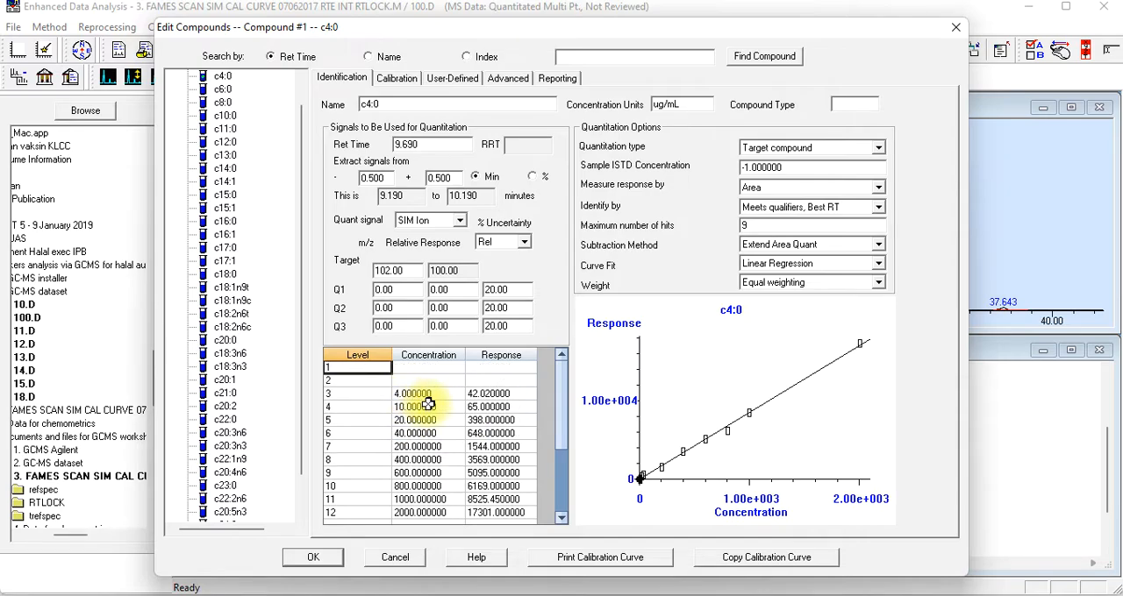
pyautogui.scroll(-1, 425, 404)
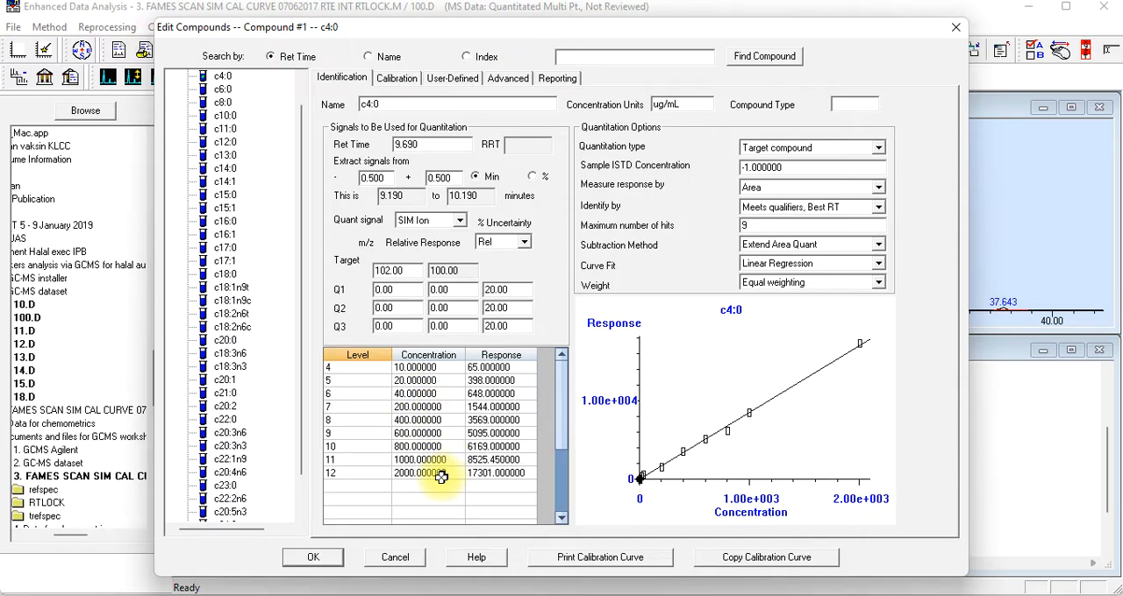
pyautogui.click(399, 83)
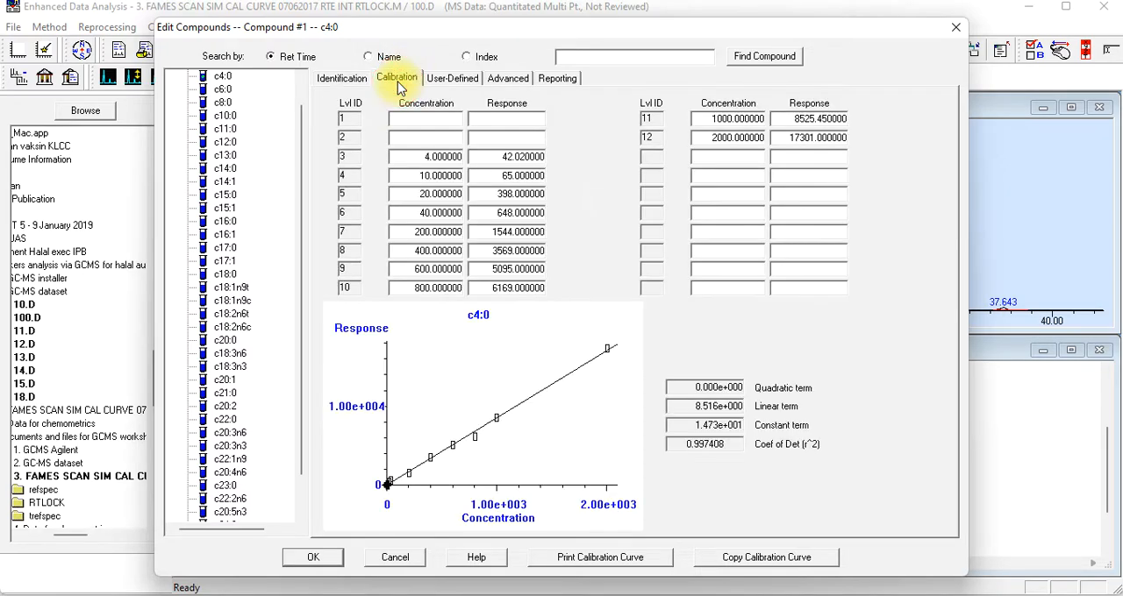
# Examine the calibration levels and curve fits of further FAMEs, including c6:0, c8:0, c11:0, c12:0 and the last compound, c22:6n3
pyautogui.scroll(1, 250, 167)
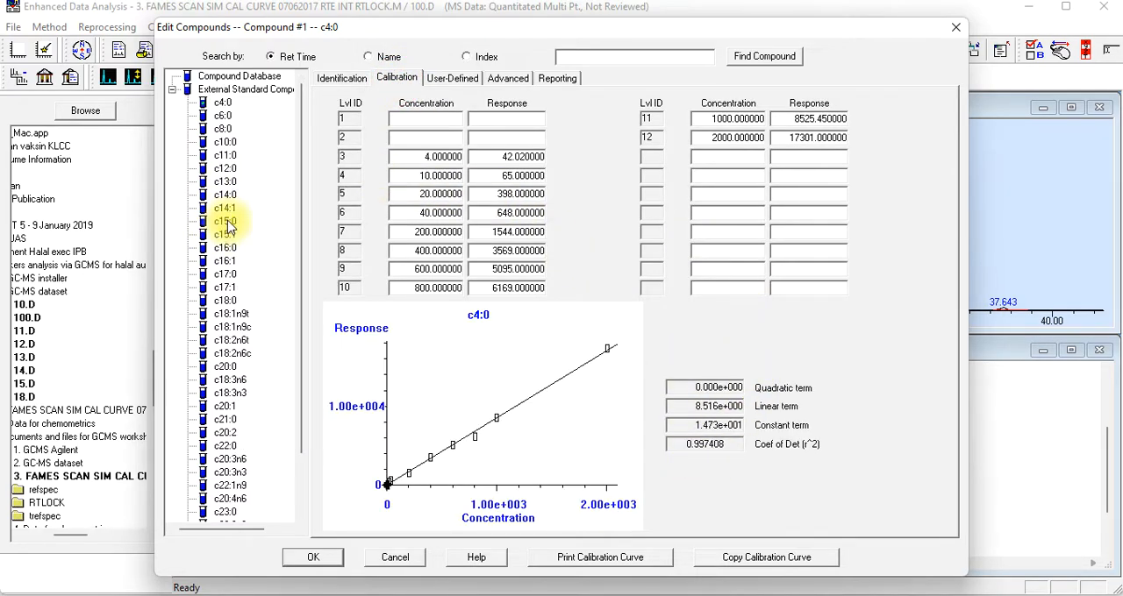
pyautogui.click(225, 117)
pyautogui.click(225, 130)
pyautogui.click(225, 156)
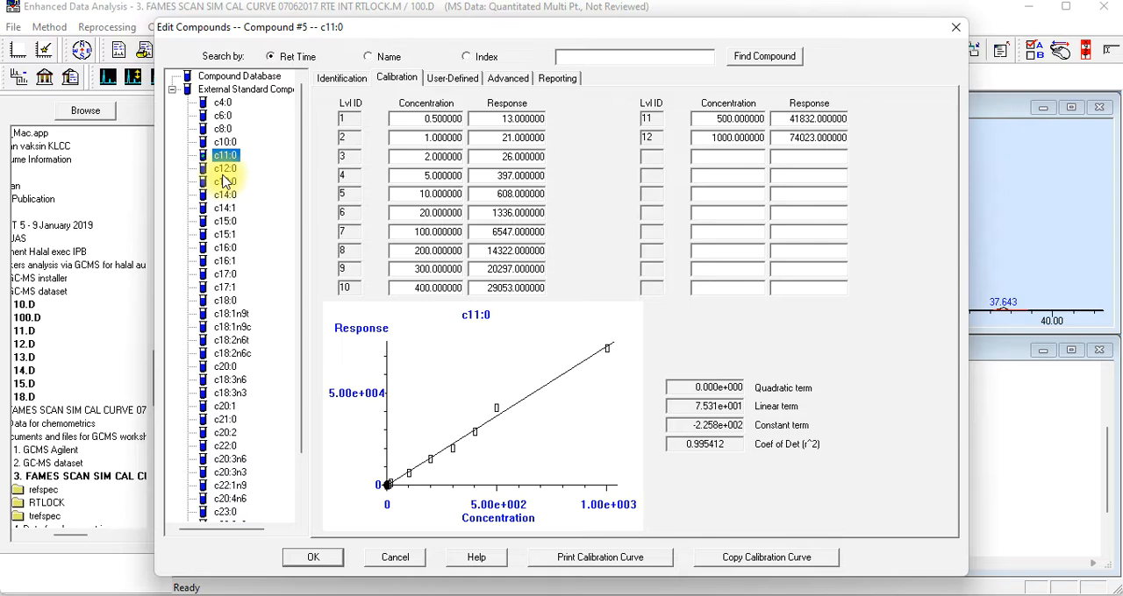
pyautogui.click(223, 169)
pyautogui.scroll(-2, 230, 305)
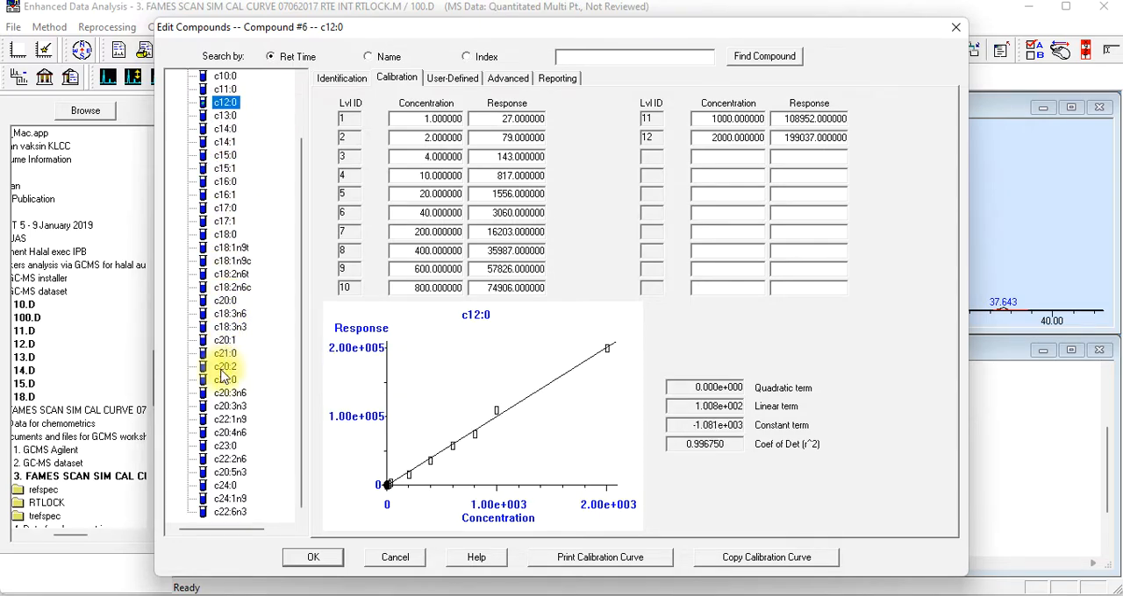
pyautogui.click(229, 517)
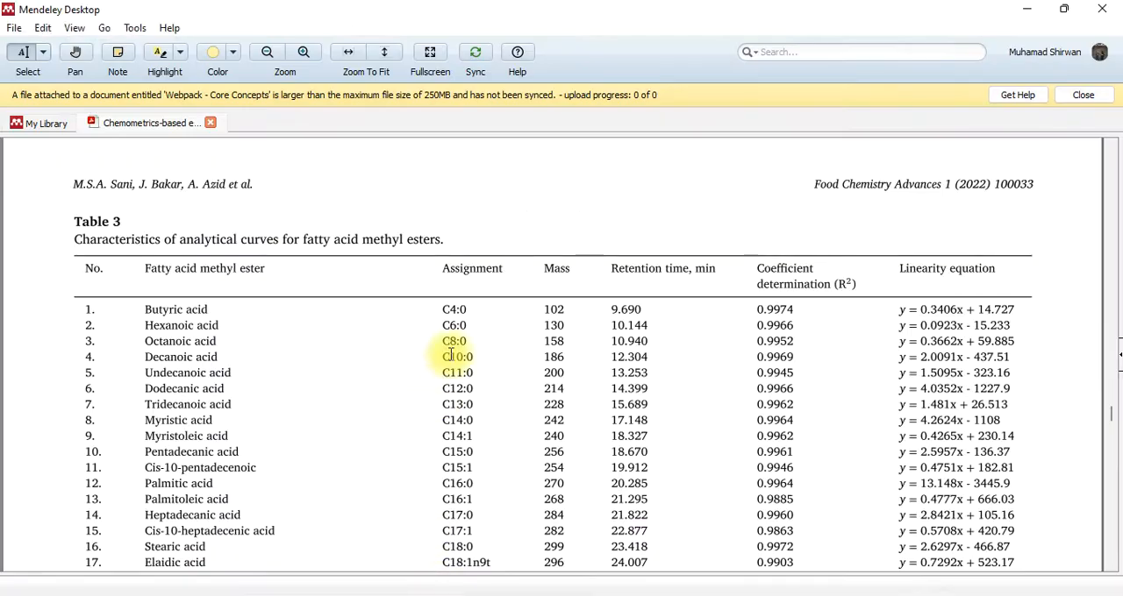
# Switch to Mendeley Desktop and read through Table 3, characteristics of analytical curves for fatty acid methyl esters
pyautogui.scroll(-3, 657, 354)
pyautogui.scroll(2, 653, 358)
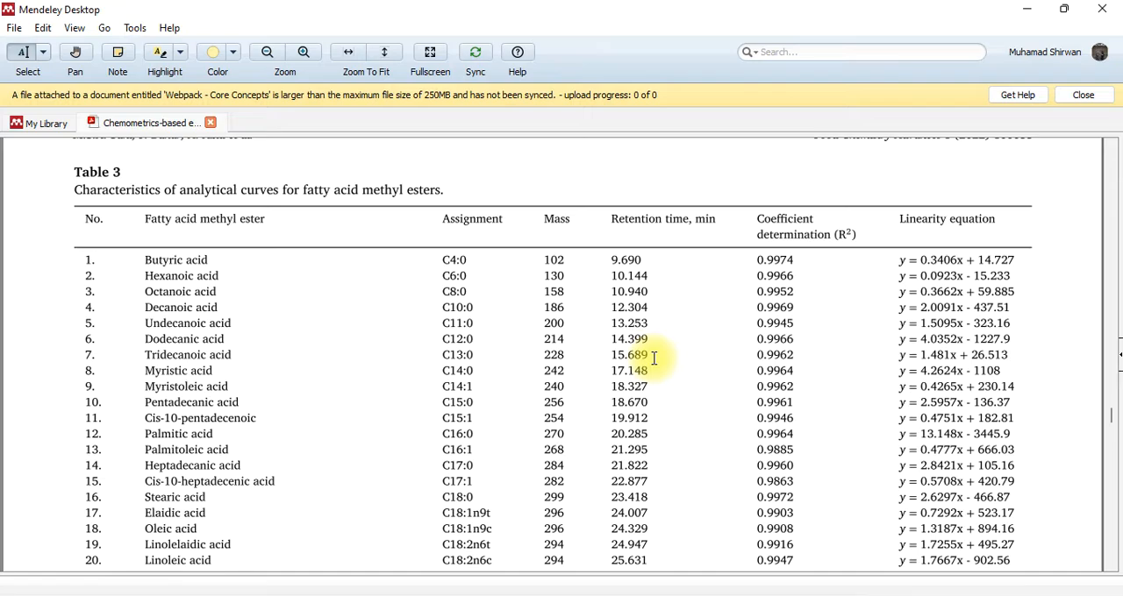
pyautogui.scroll(-10, 653, 358)
pyautogui.scroll(8, 634, 361)
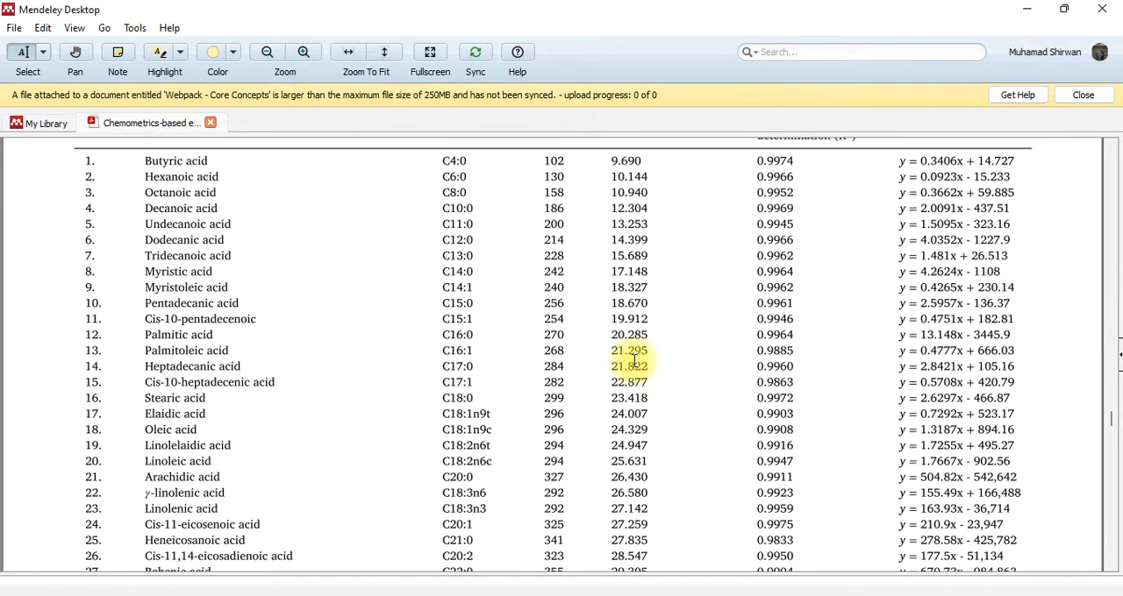
pyautogui.scroll(3, 633, 361)
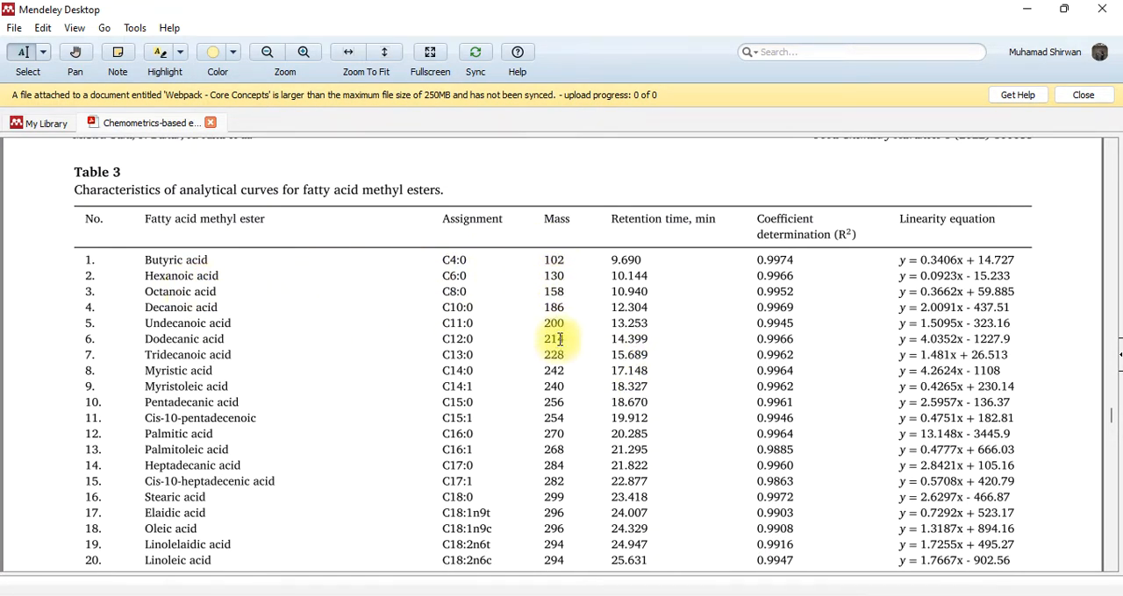
pyautogui.scroll(-3, 566, 411)
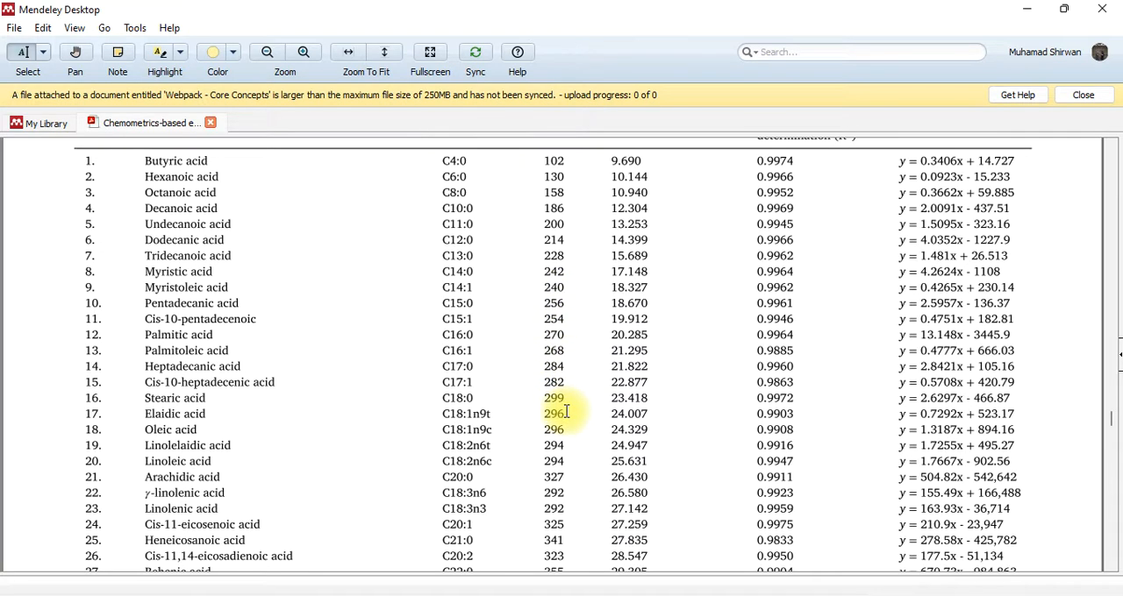
# Go back to the article's first page to view its journal and title
pyautogui.scroll(3, 566, 412)
pyautogui.scroll(15, 565, 412)
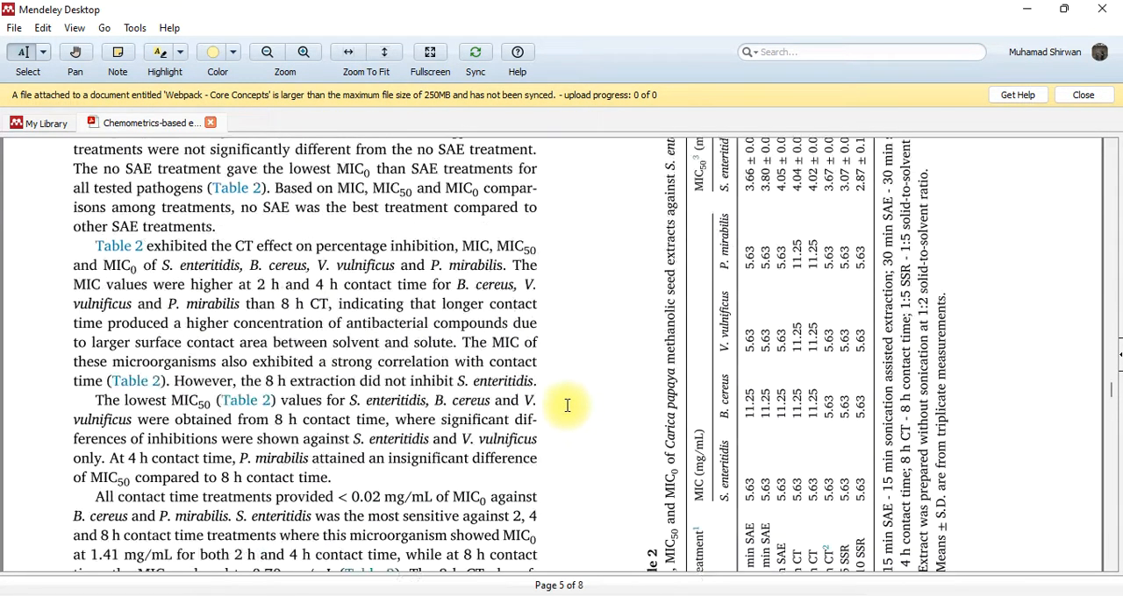
pyautogui.moveTo(1114, 363); pyautogui.dragTo(1116, 132)
pyautogui.scroll(-3, 491, 408)
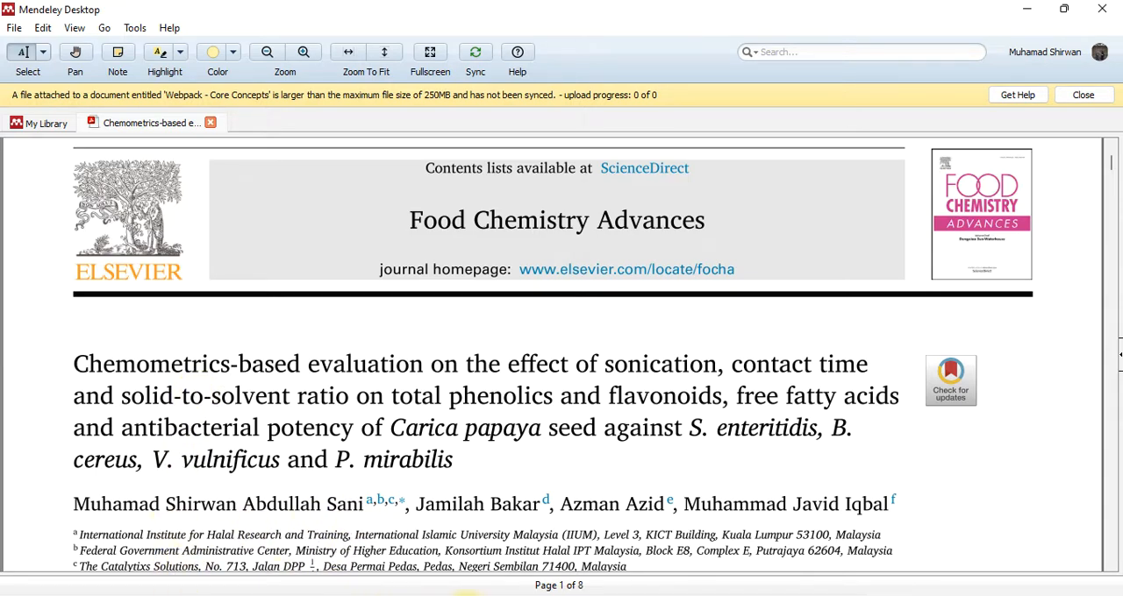
# Switch to Google Calendar in Chrome and view the May 24, 2022 INHART Workshop event details down to the day 1 recording link
pyautogui.hotkey('alt', 'Tab')
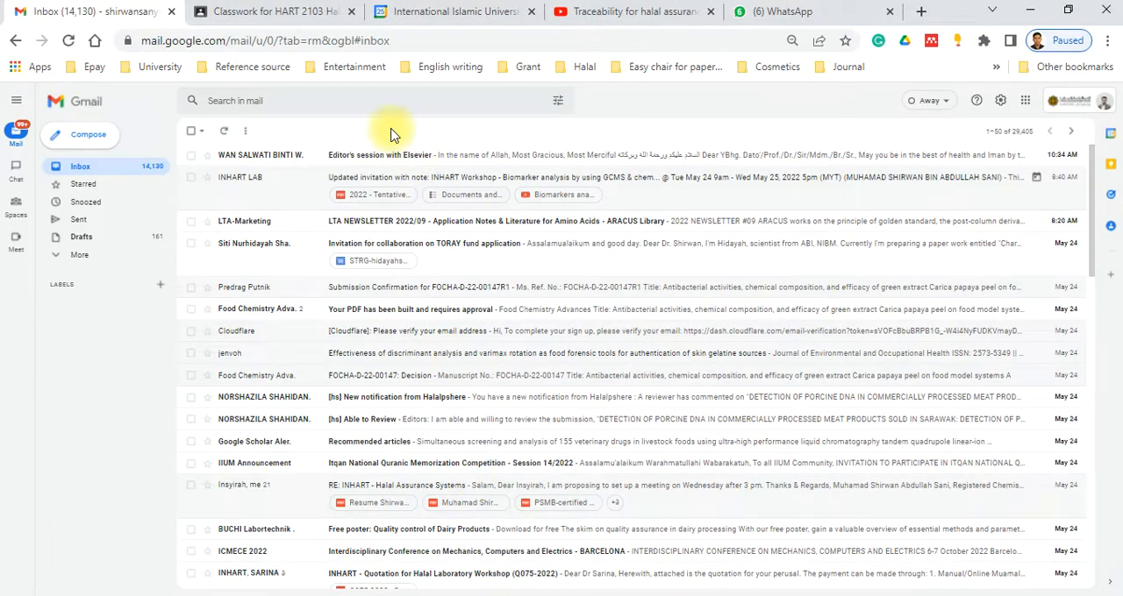
pyautogui.click(428, 14)
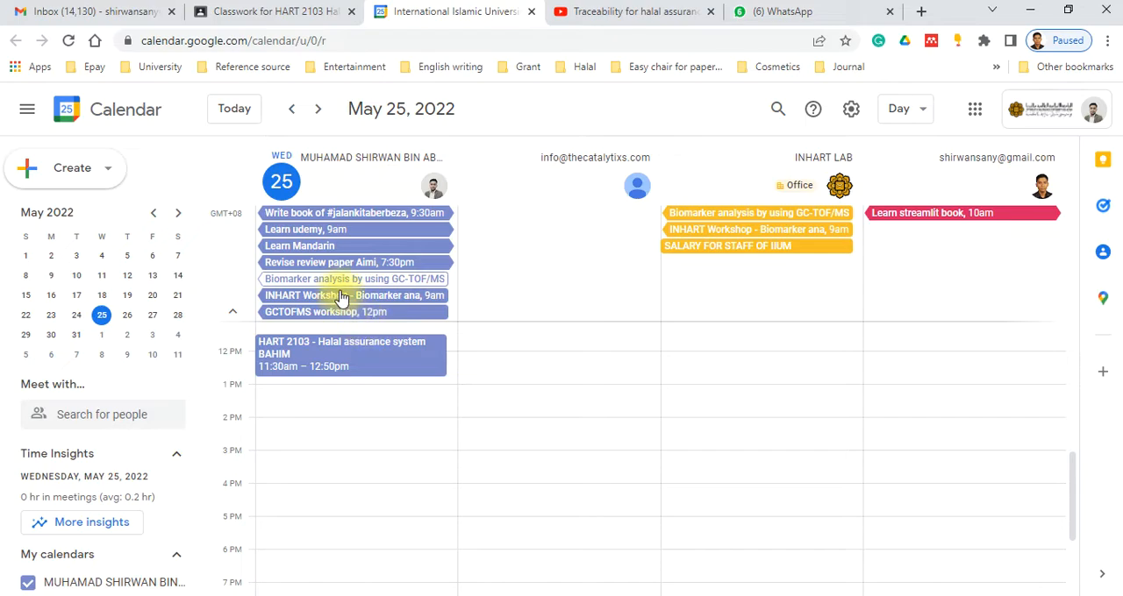
pyautogui.click(76, 315)
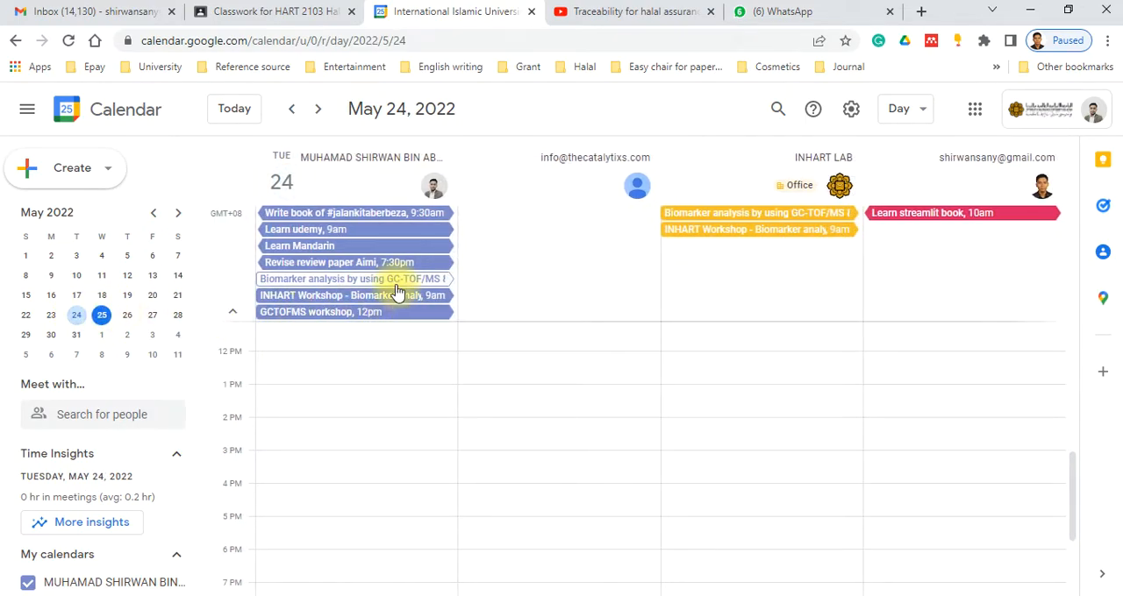
pyautogui.click(744, 218)
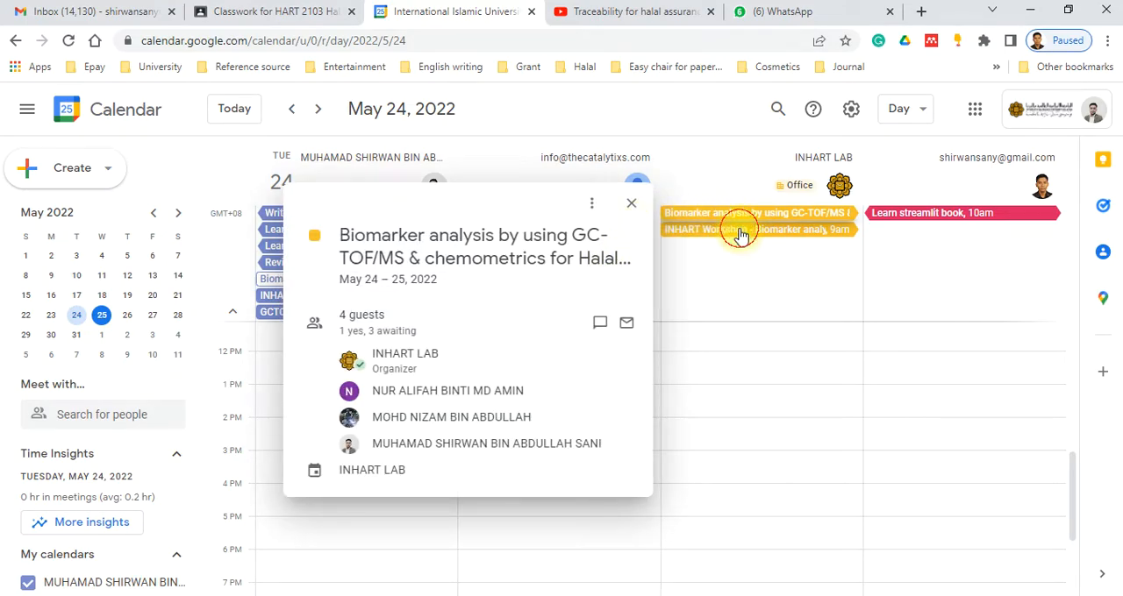
pyautogui.click(739, 227)
pyautogui.scroll(-10, 491, 377)
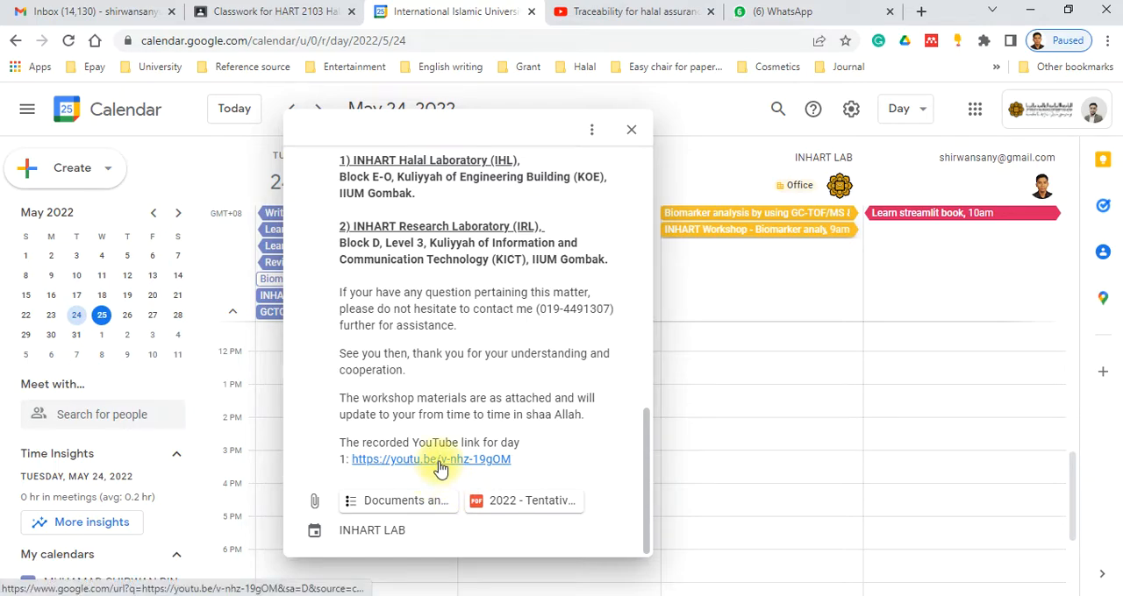
# Open the day 1 workshop recording on YouTube, pause it, and find the comment listing the program timestamps
pyautogui.click(439, 463)
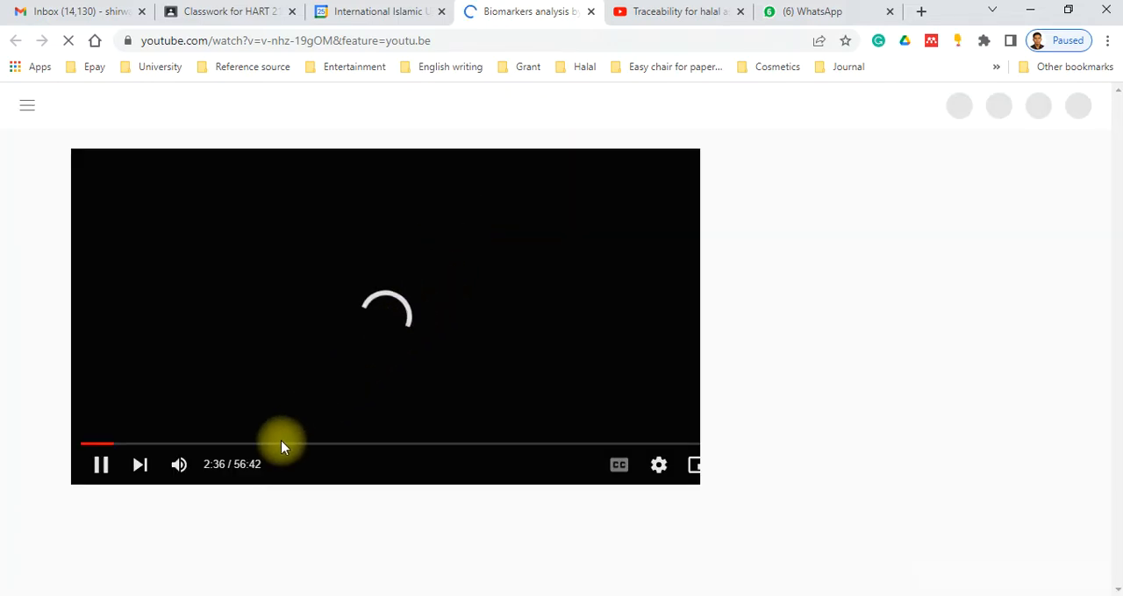
pyautogui.click(101, 466)
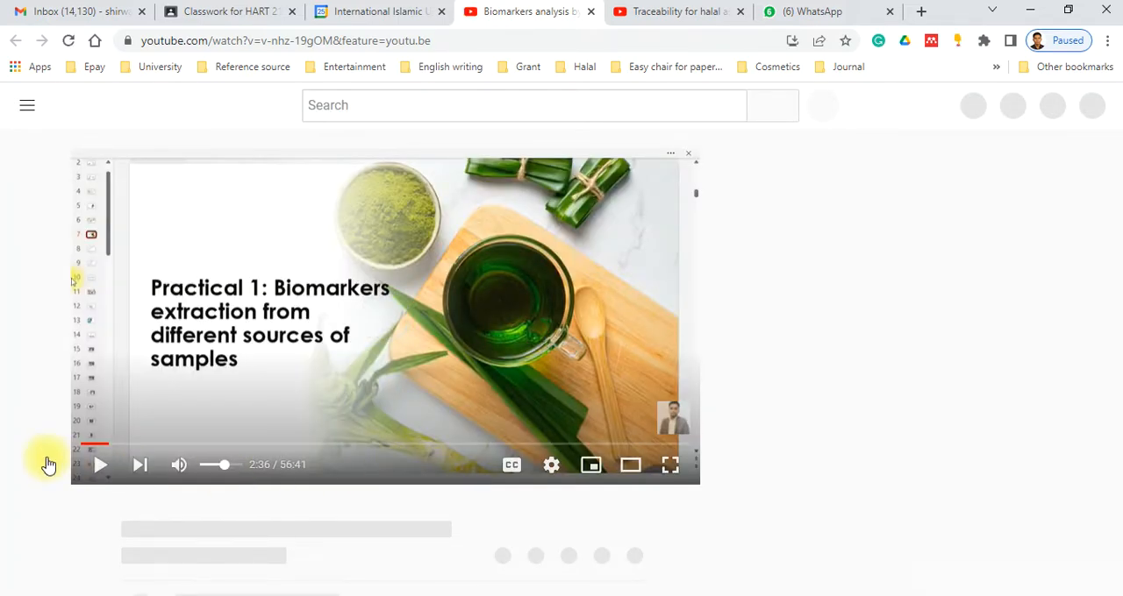
pyautogui.scroll(-3, 399, 436)
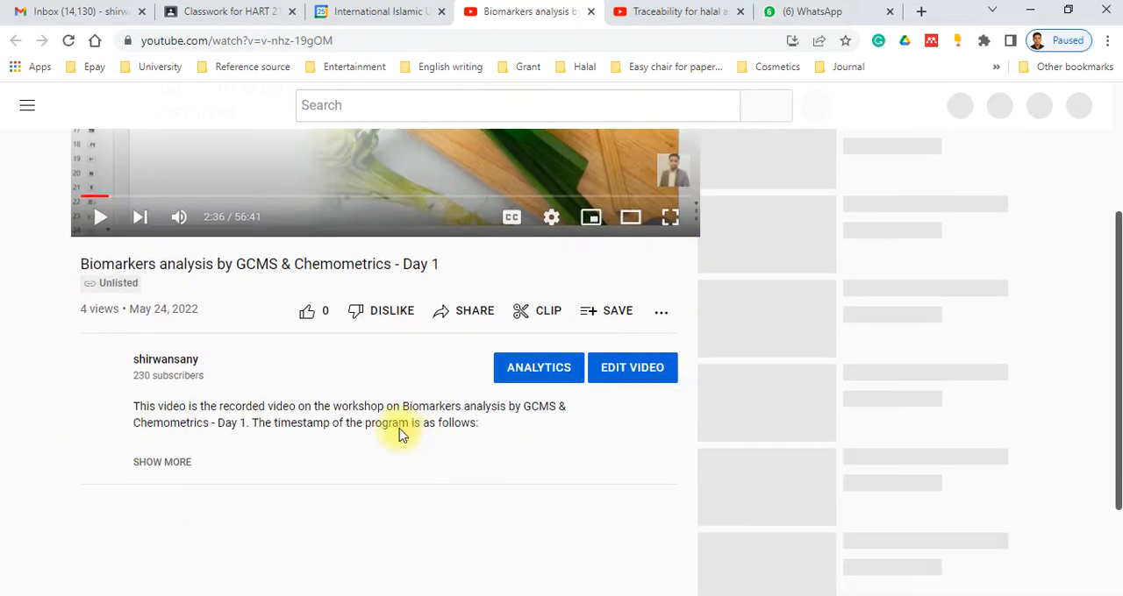
pyautogui.scroll(2, 113, 284)
pyautogui.click(95, 400)
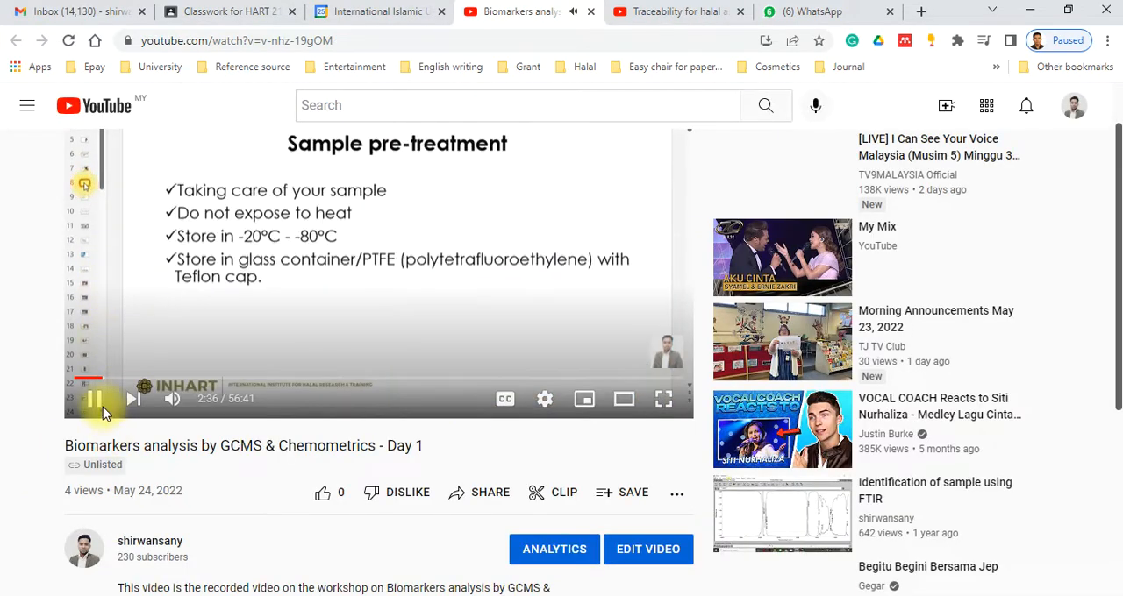
pyautogui.click(97, 400)
pyautogui.scroll(-3, 263, 465)
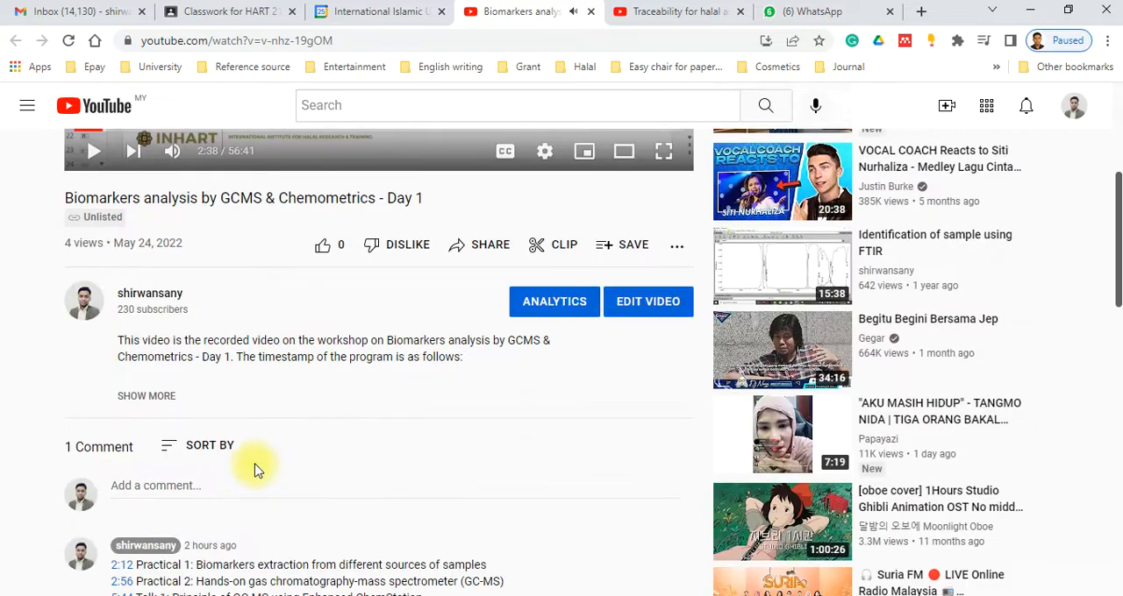
pyautogui.scroll(-1, 254, 471)
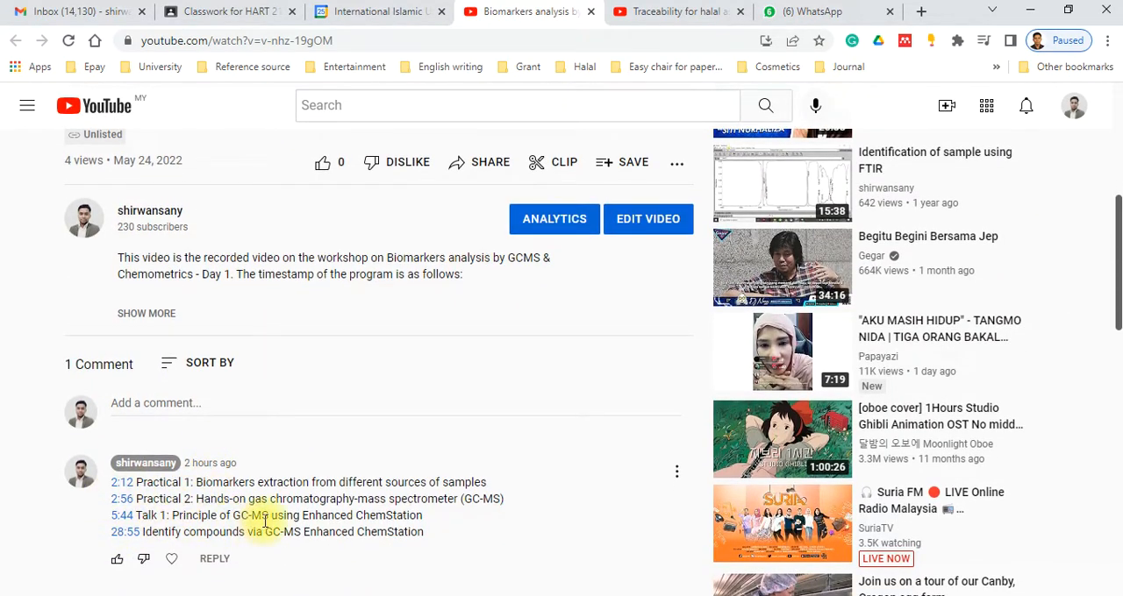
# Jump the recording to Talk 1 at 5:44, followed by the part on identifying compounds via GC-MS Enhanced ChemStation
pyautogui.click(124, 523)
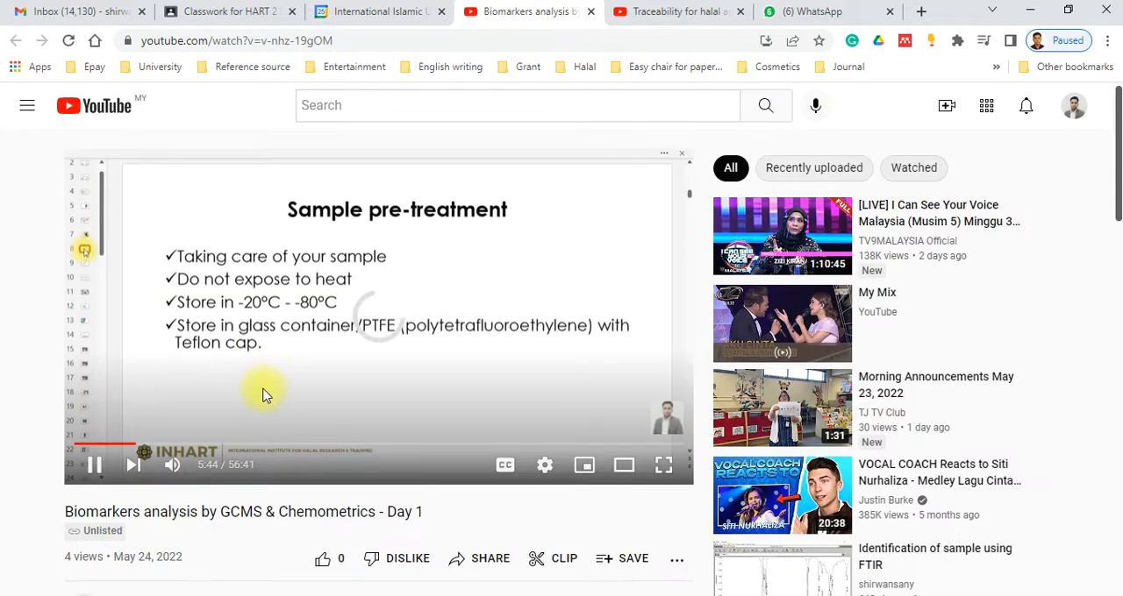
pyautogui.scroll(-6, 175, 501)
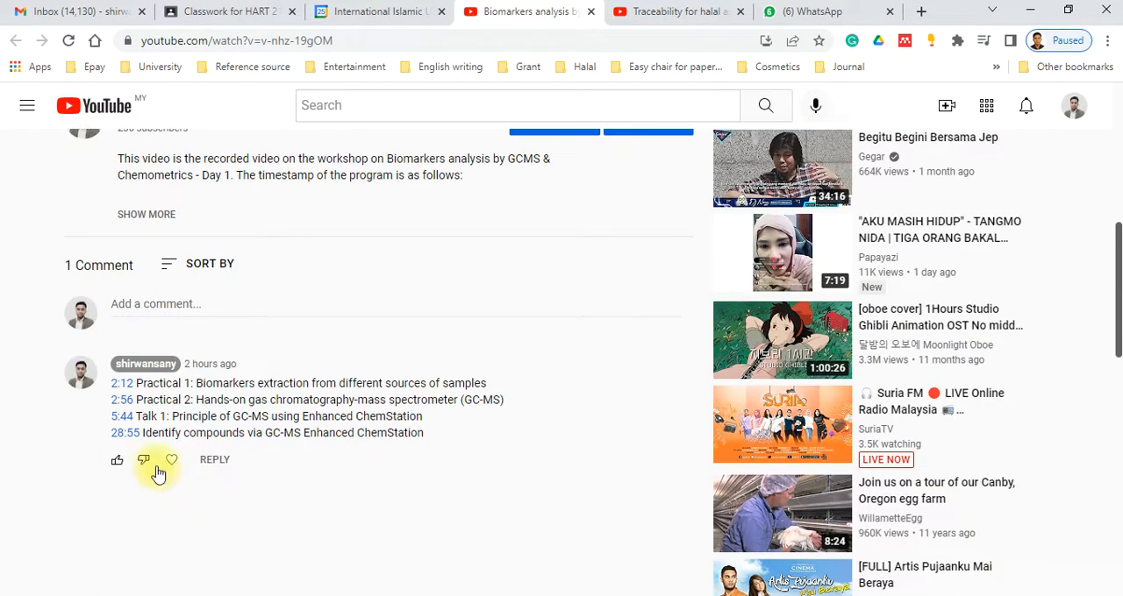
pyautogui.click(125, 433)
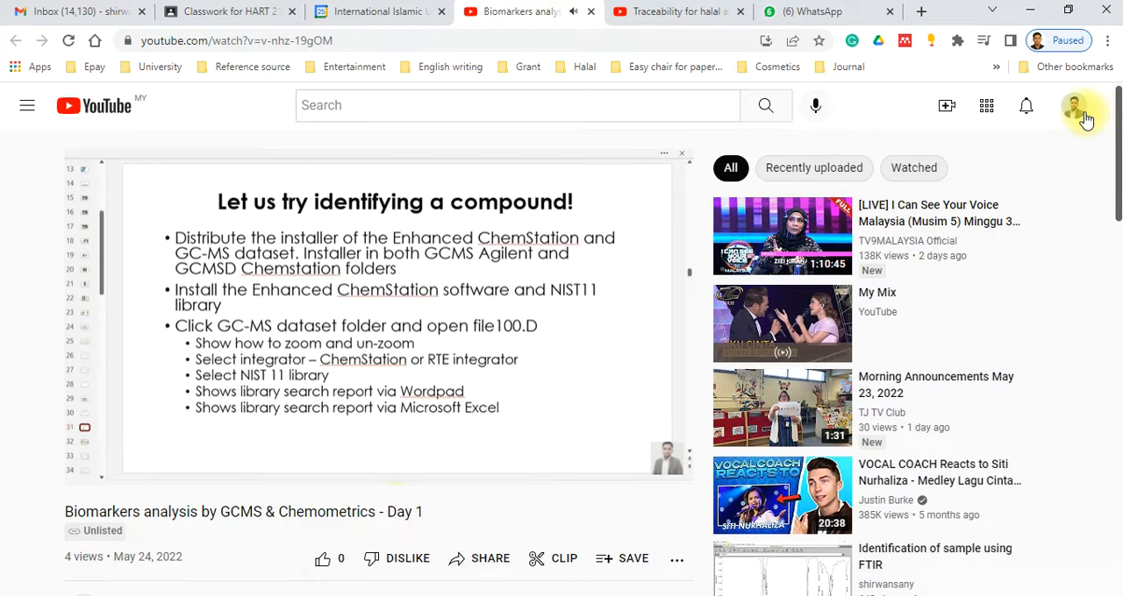
pyautogui.scroll(-3, 184, 521)
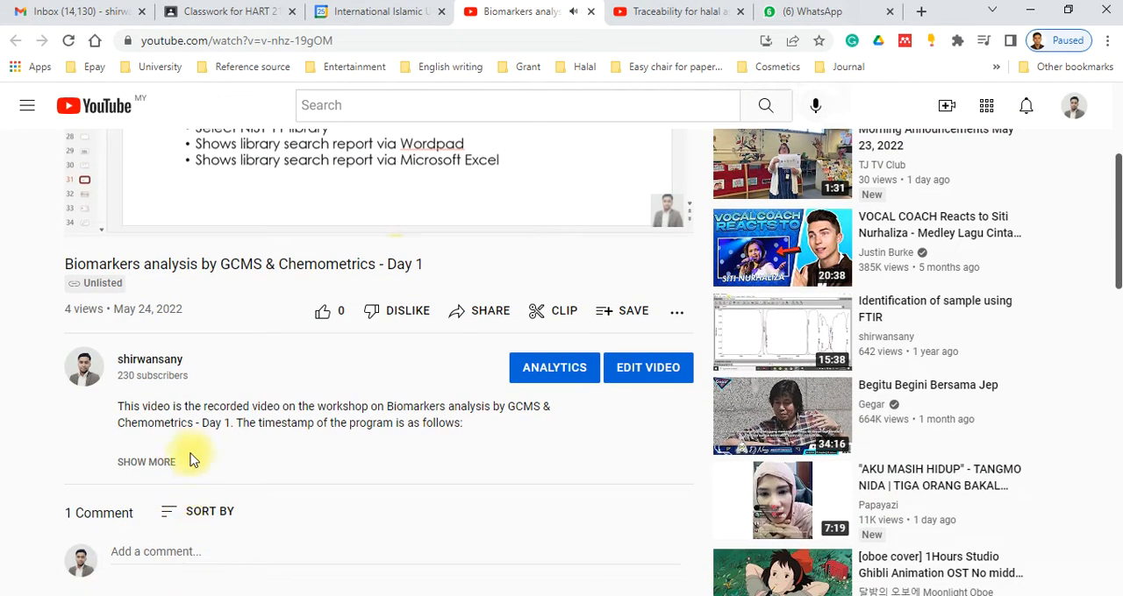
pyautogui.scroll(3, 296, 430)
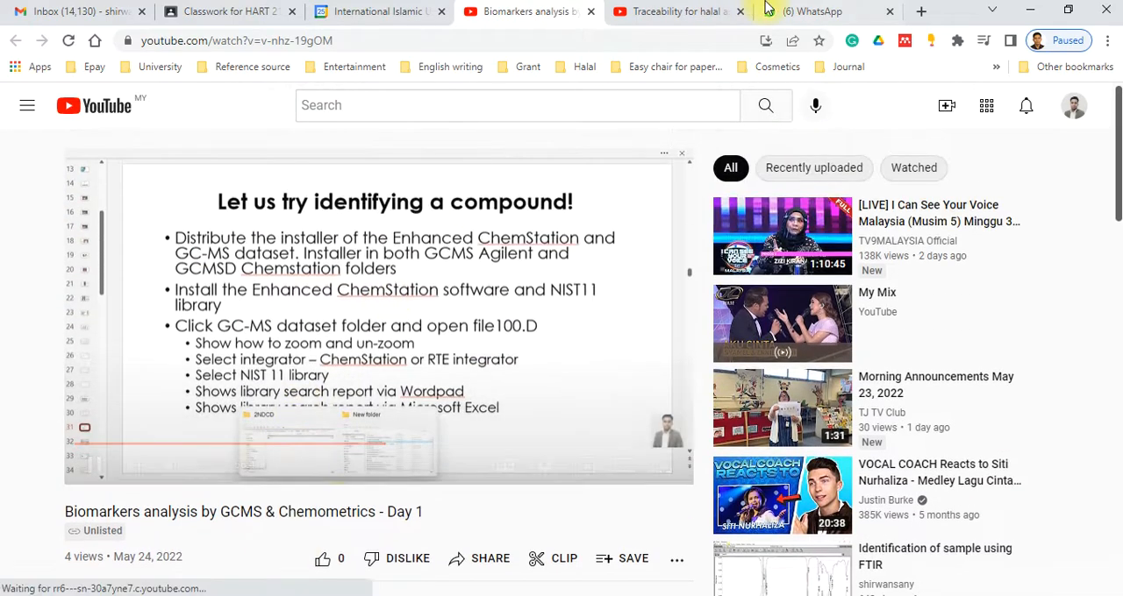
# Close the day 1 recording and the workshop event details in the calendar
pyautogui.click(592, 13)
pyautogui.click(592, 13)
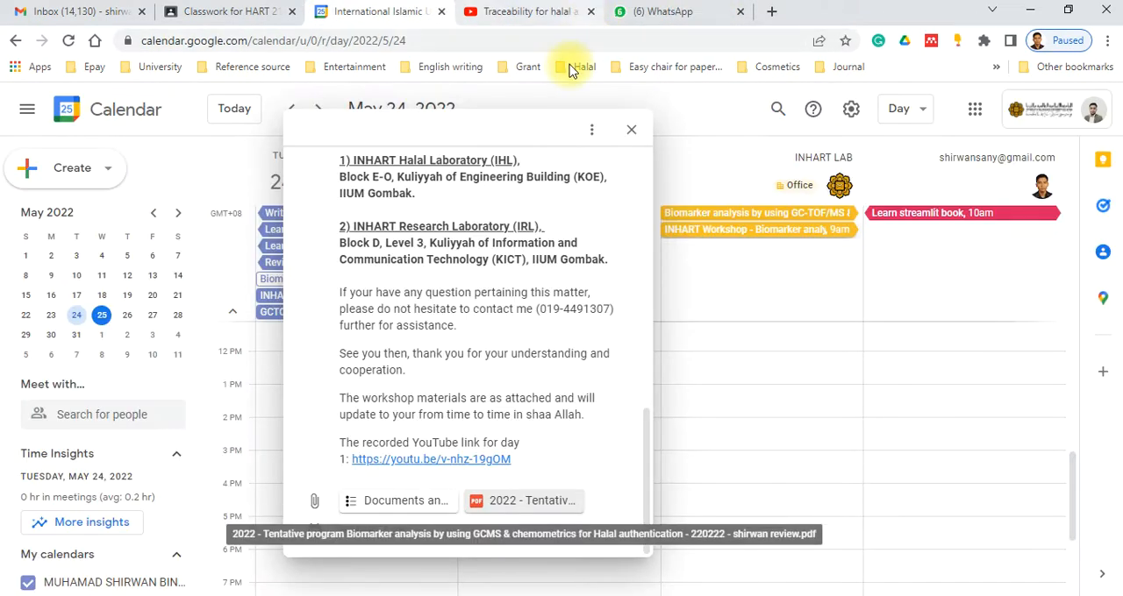
pyautogui.click(630, 130)
# Close the Traceability video and the HART 2103 Classwork page, and return to the Gmail inbox
pyautogui.click(650, 10)
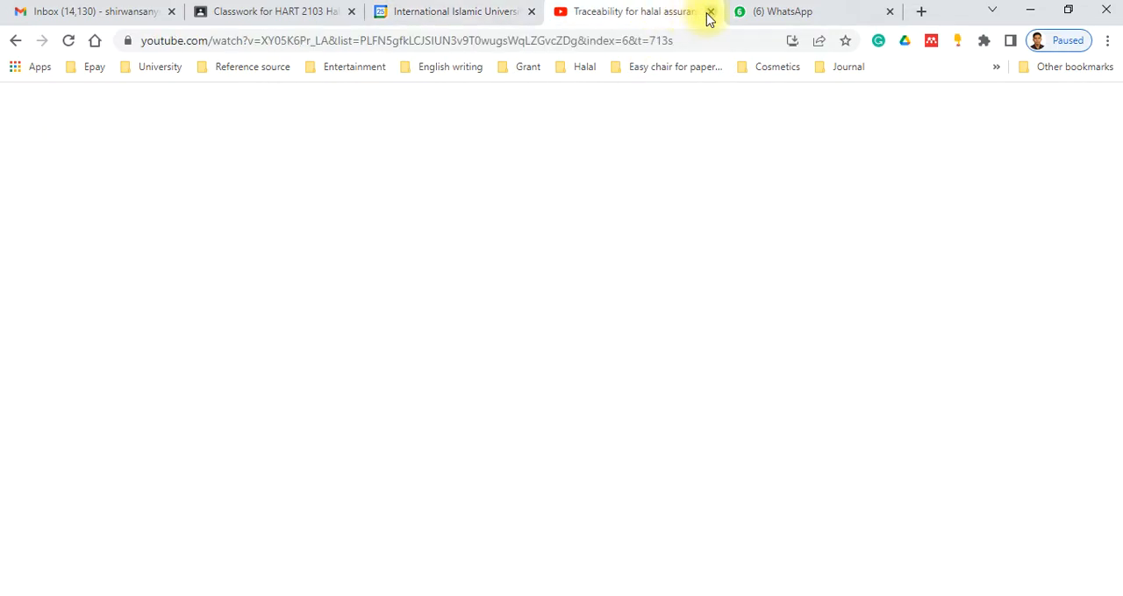
pyautogui.hotkey('ctrl', 'w')
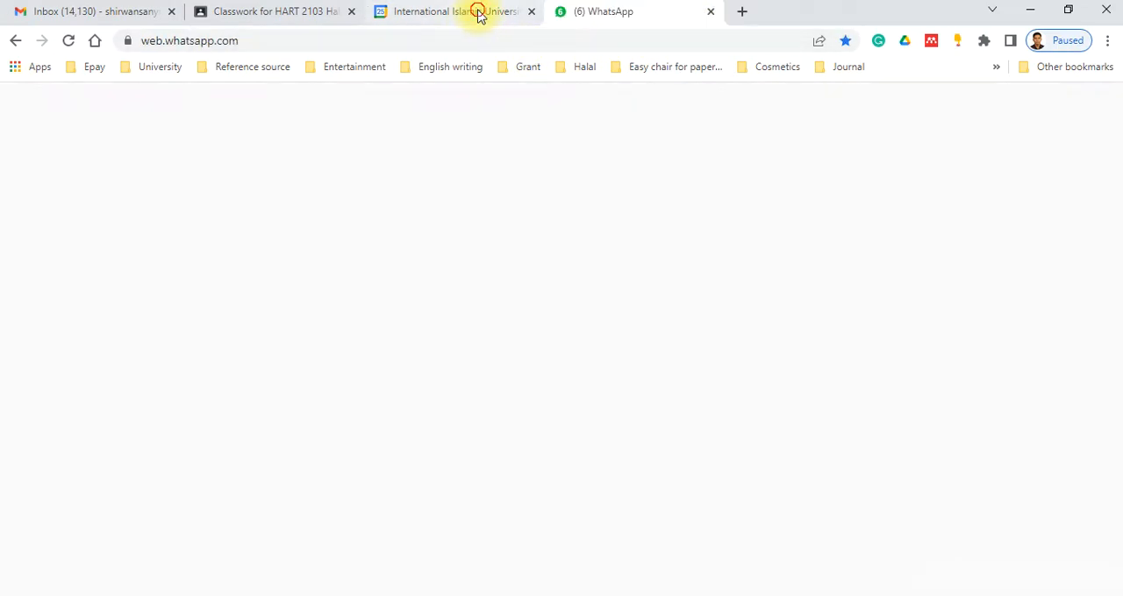
pyautogui.click(478, 13)
pyautogui.click(283, 14)
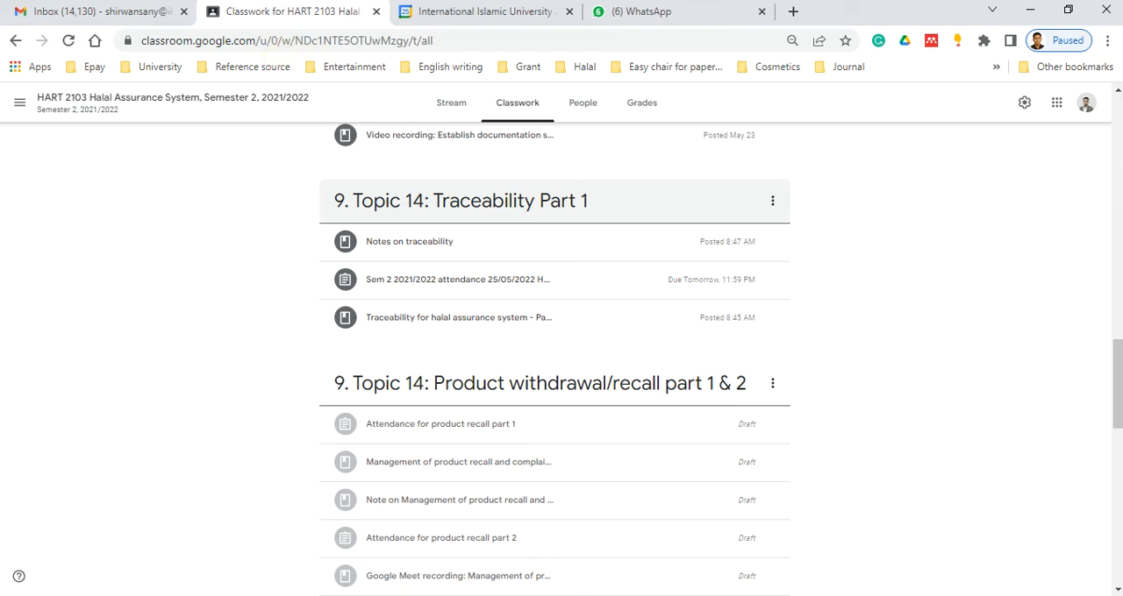
pyautogui.click(386, 12)
pyautogui.click(97, 11)
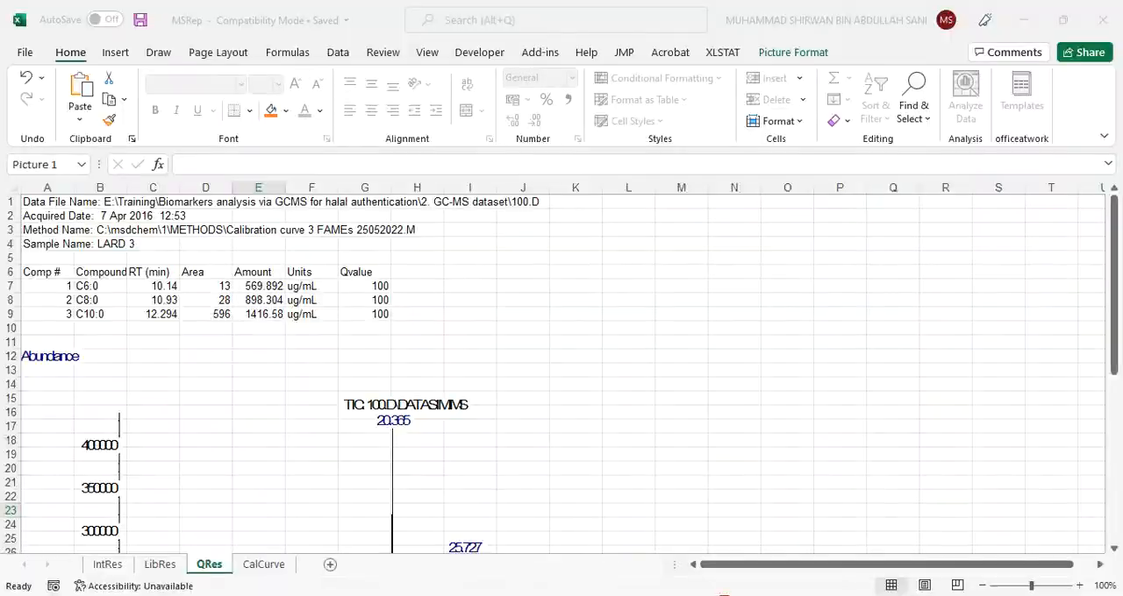
# Switch to the PowerPoint slide "Setting up a calibration curve via Enhanced ChemStation"
pyautogui.click(474, 579)
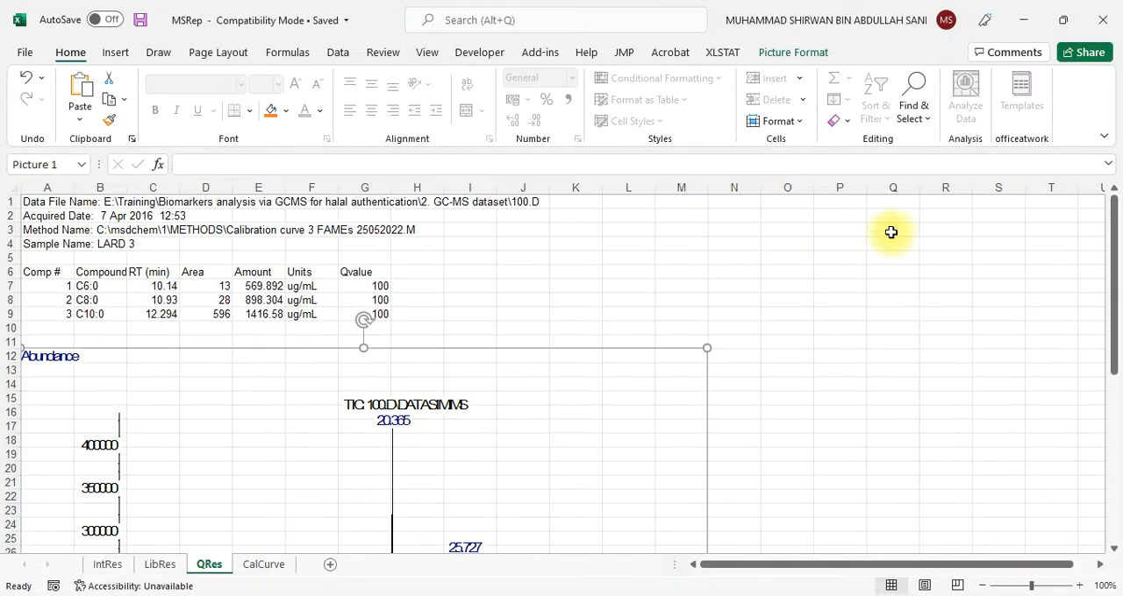
pyautogui.click(596, 595)
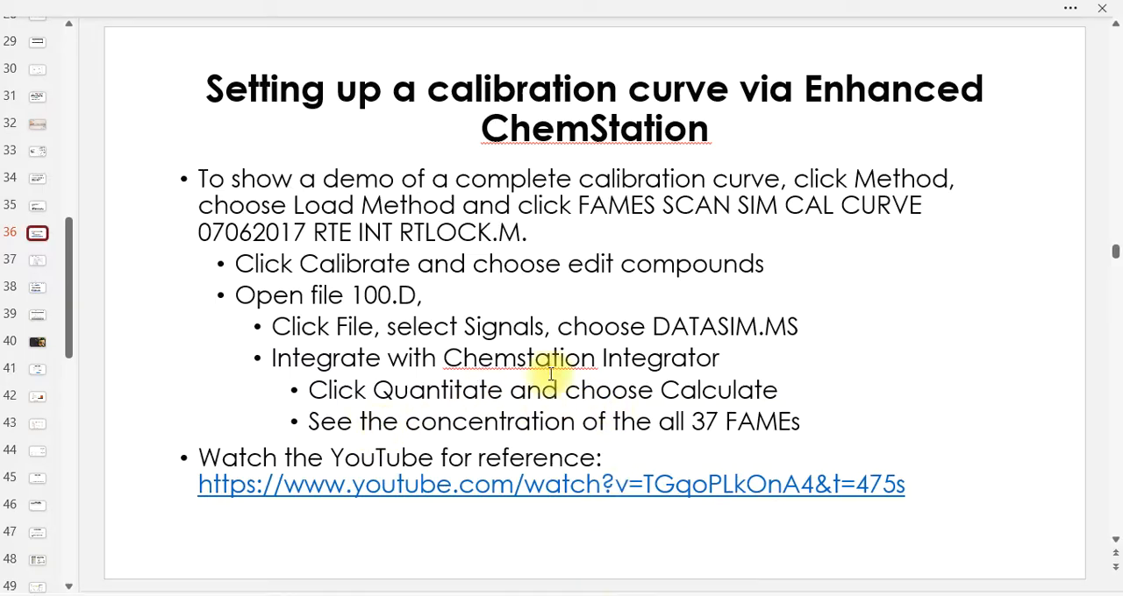
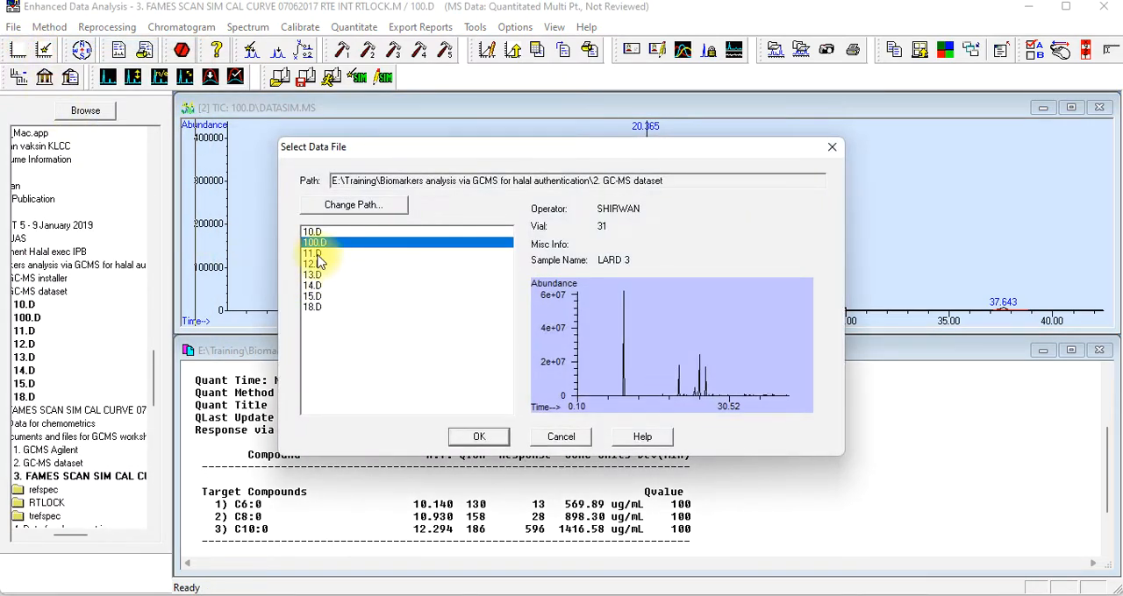
# Load data file 10.D together with its last-used quantitation method, Calibration curve 3 FAMEs 25052022.M
pyautogui.click(319, 233)
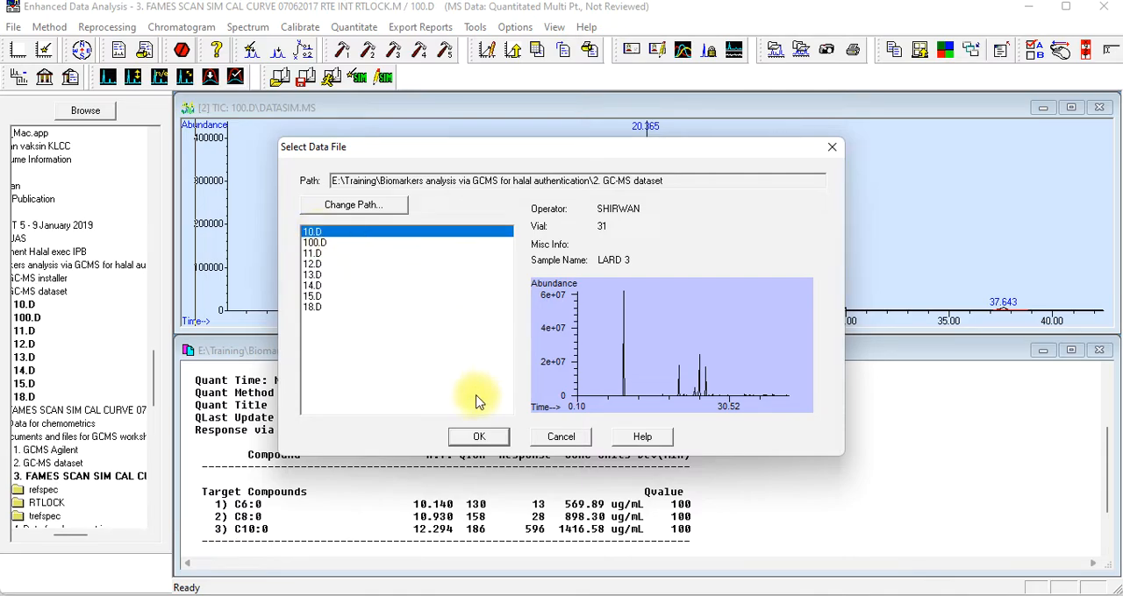
pyautogui.click(474, 439)
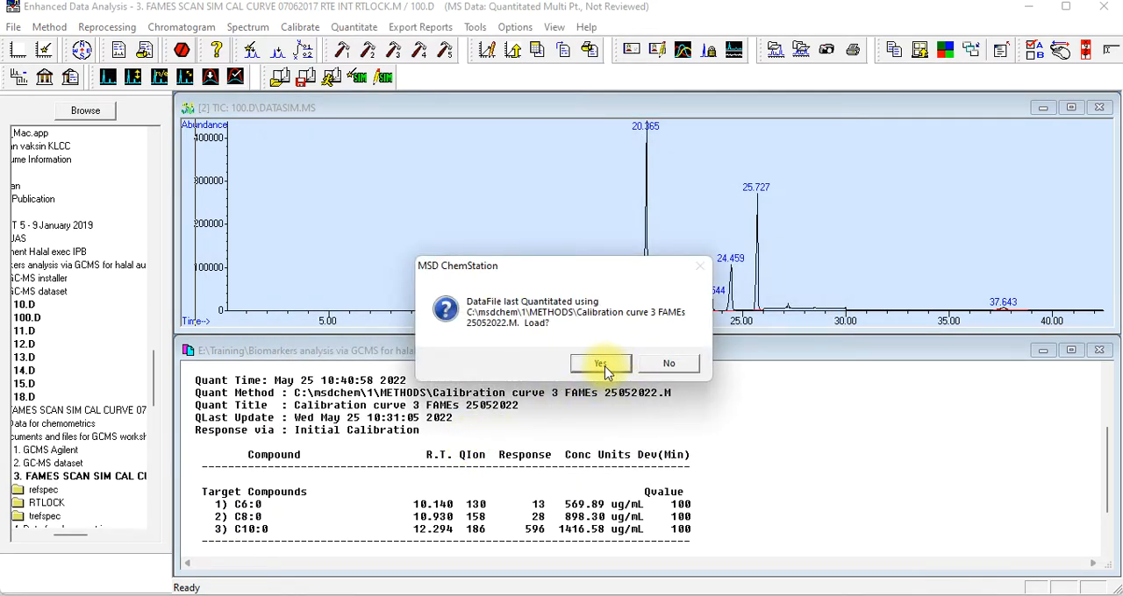
pyautogui.click(604, 367)
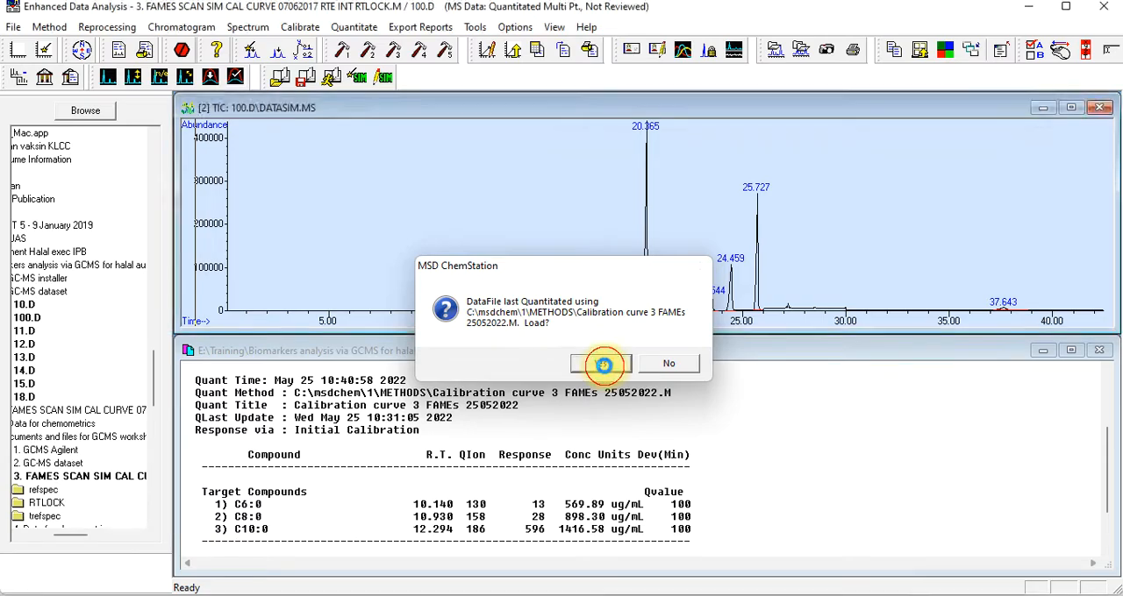
pyautogui.click(605, 361)
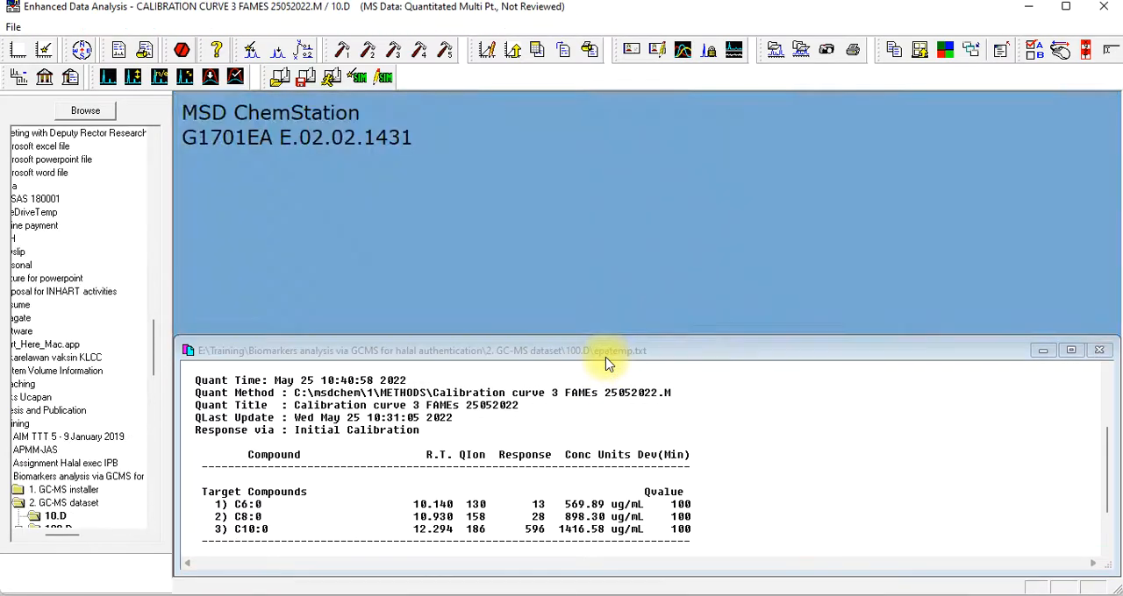
# Close the 100.D quantitation report and maximize the TIC chromatogram of 10.D
pyautogui.click(1099, 350)
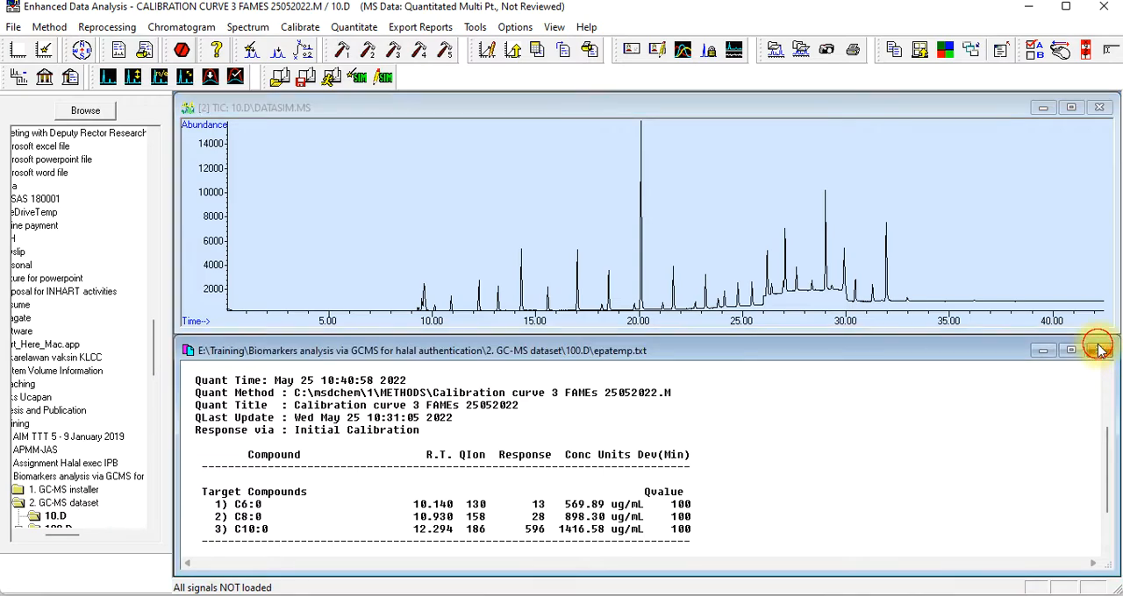
pyautogui.click(1099, 350)
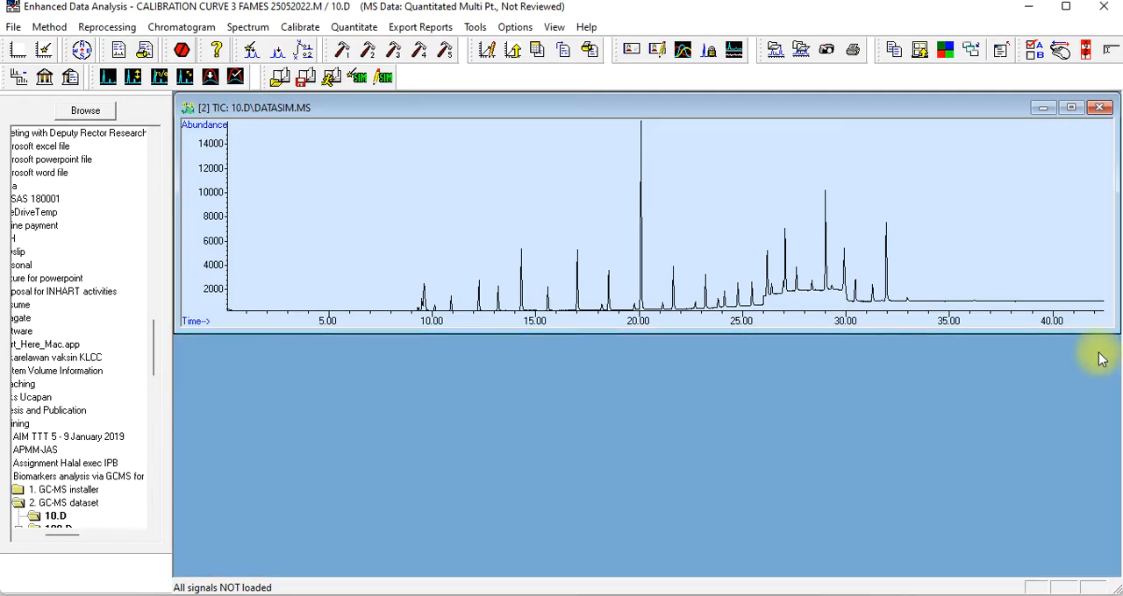
pyautogui.click(1070, 107)
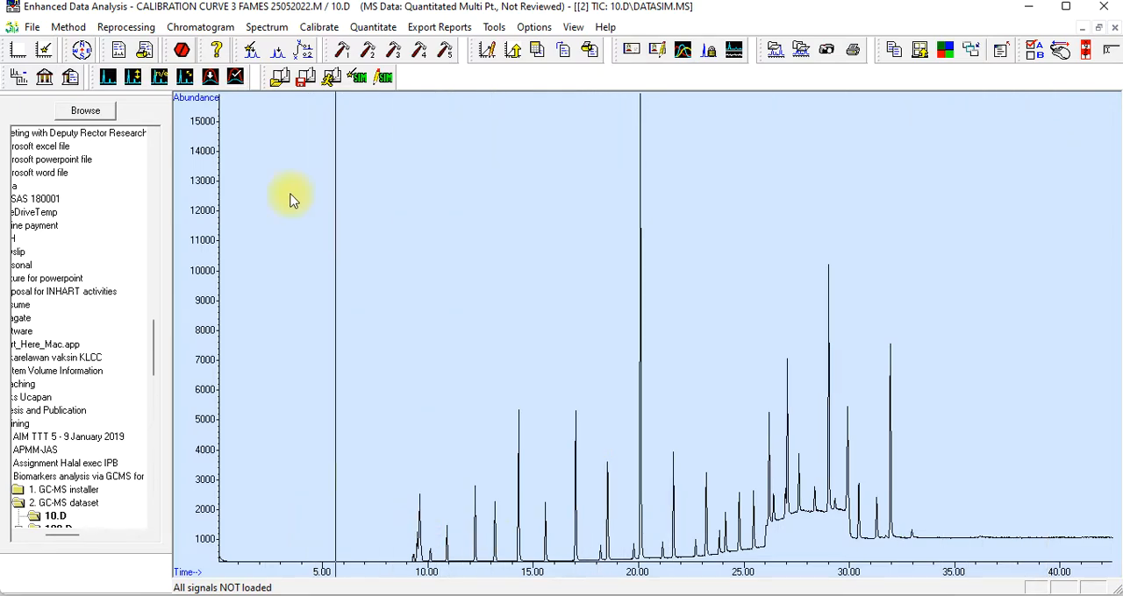
# Integrate the 10.D total ion chromatogram using the RTE Integrator
pyautogui.click(199, 27)
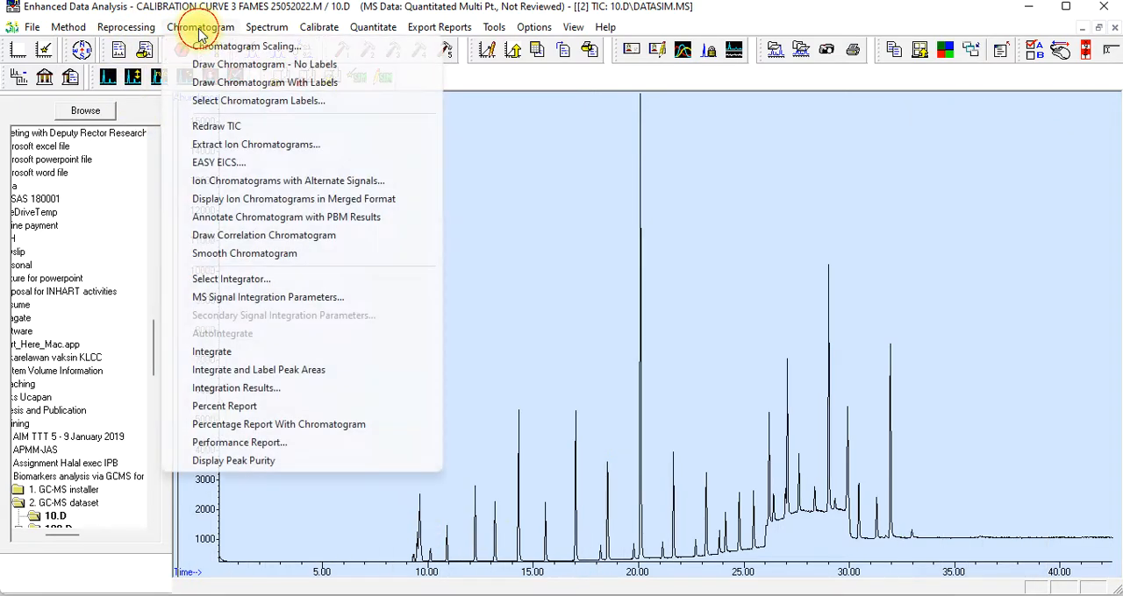
pyautogui.click(241, 281)
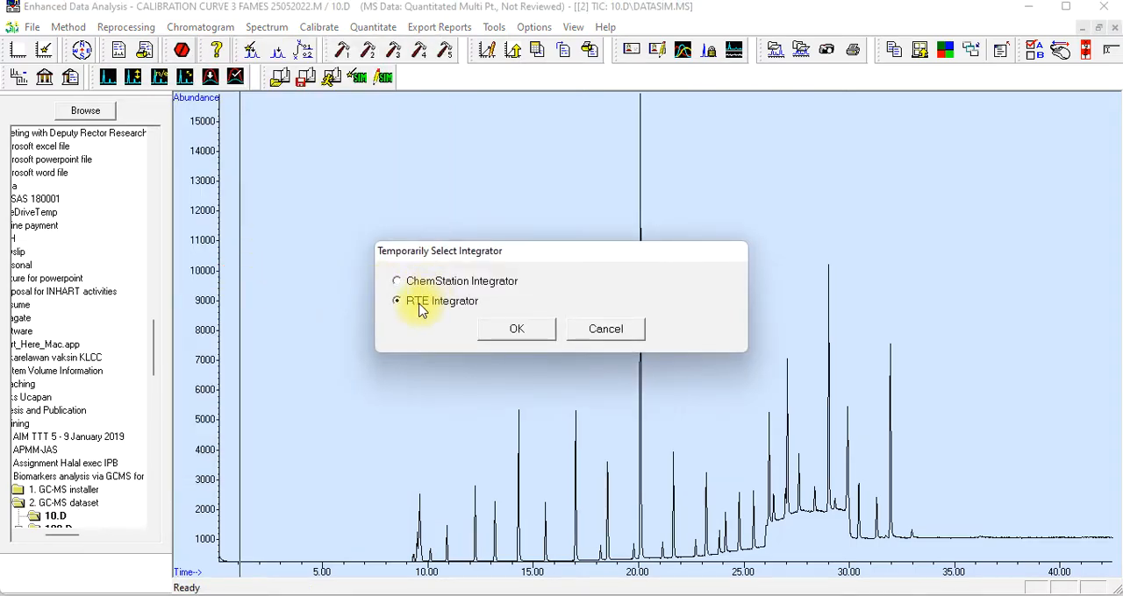
pyautogui.click(497, 331)
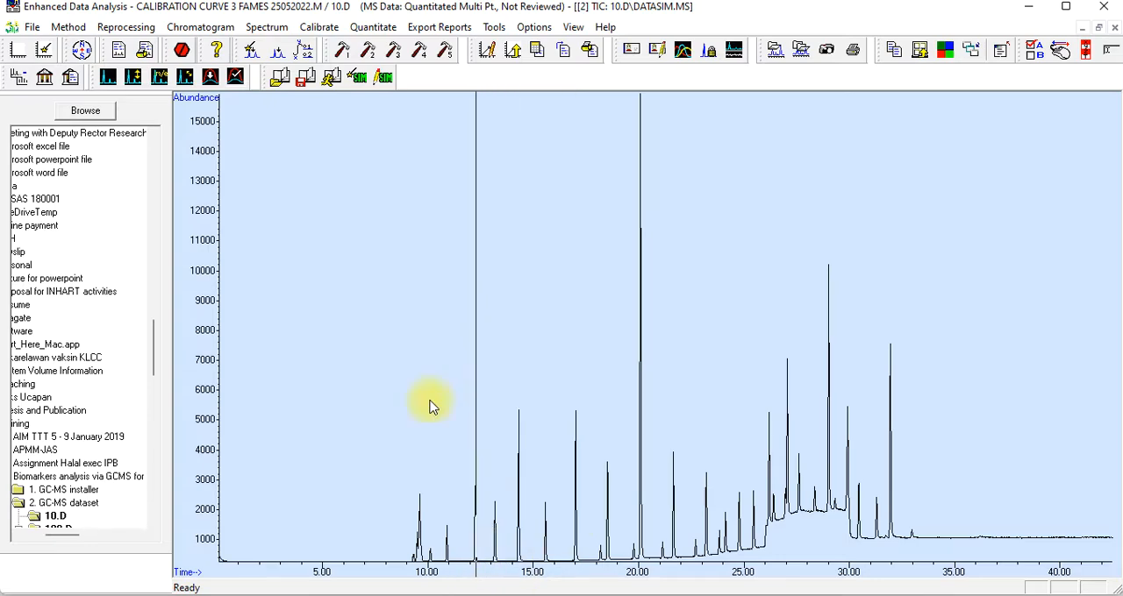
pyautogui.click(201, 28)
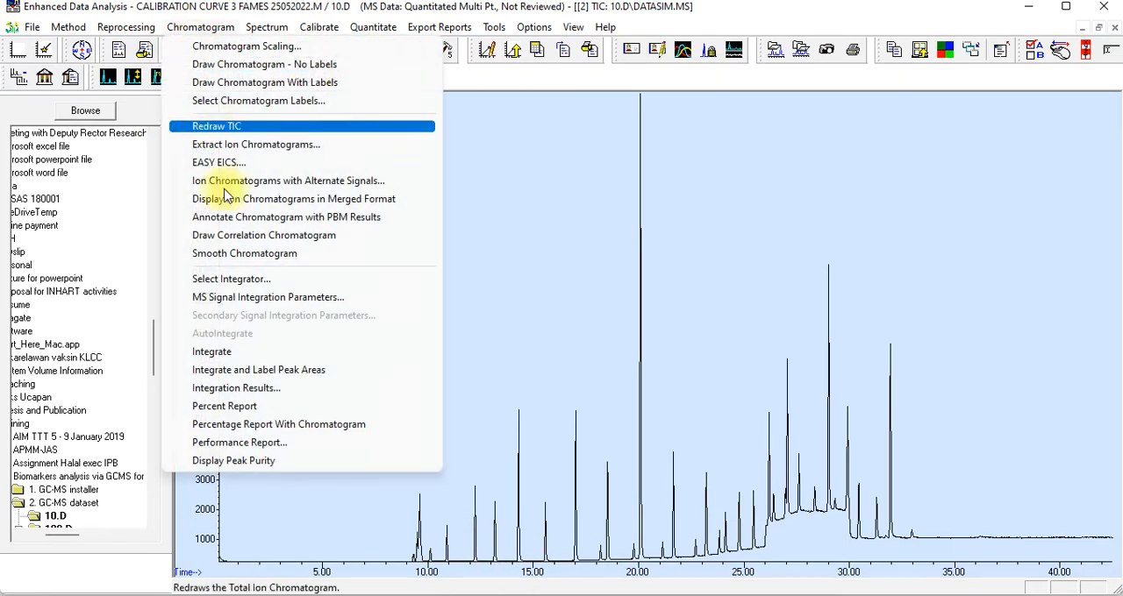
pyautogui.click(235, 352)
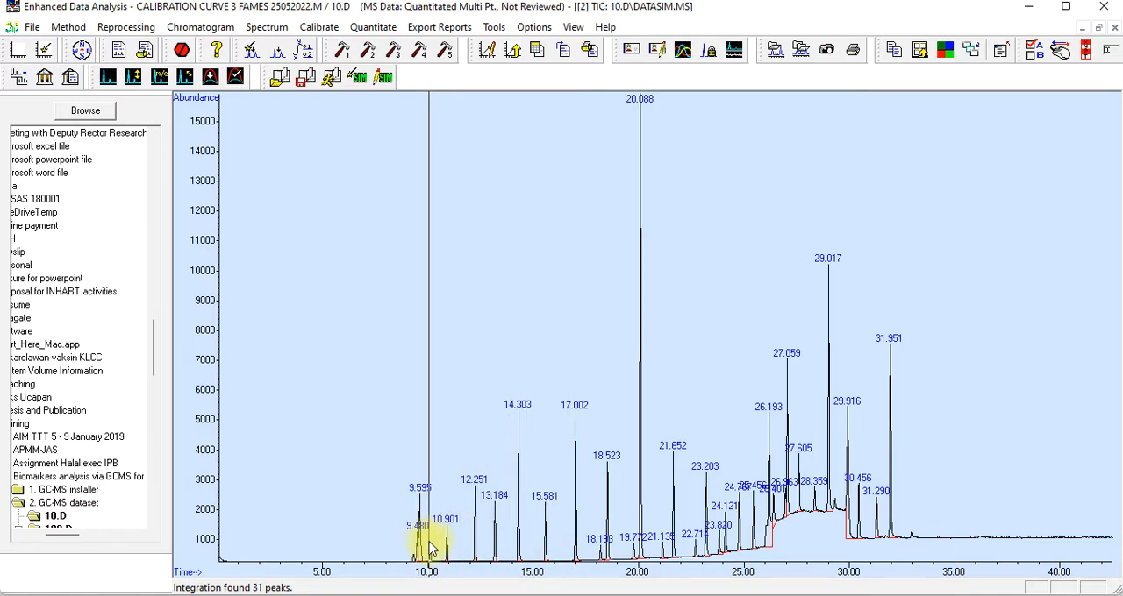
# Review the RTE integrator parameters for the MS signal in the early-peak region and close them without changes
pyautogui.moveTo(376, 468); pyautogui.dragTo(525, 575)
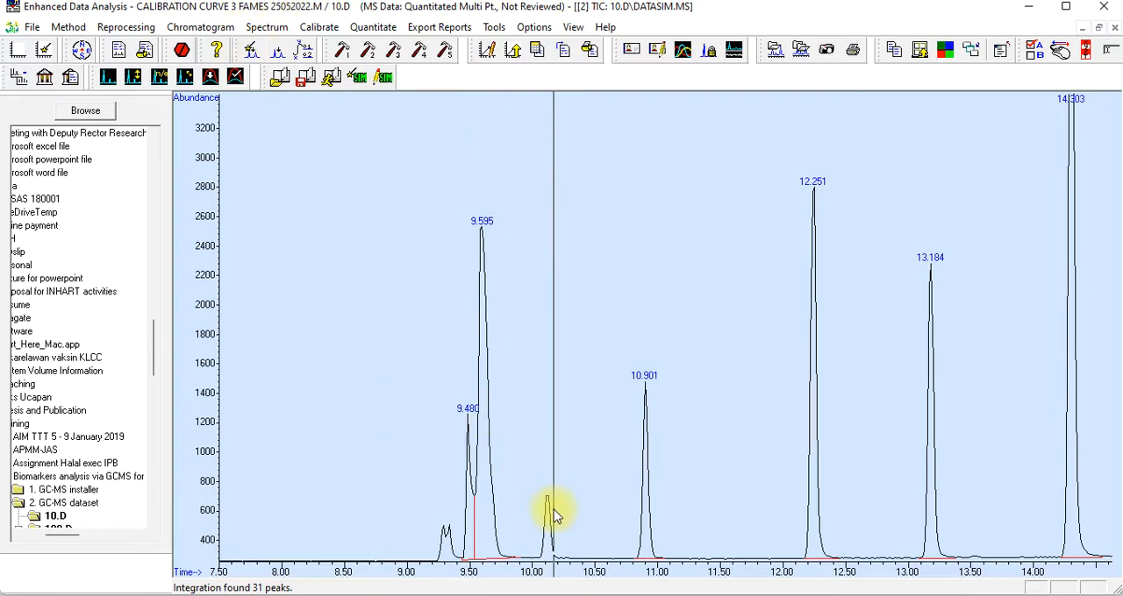
pyautogui.click(210, 27)
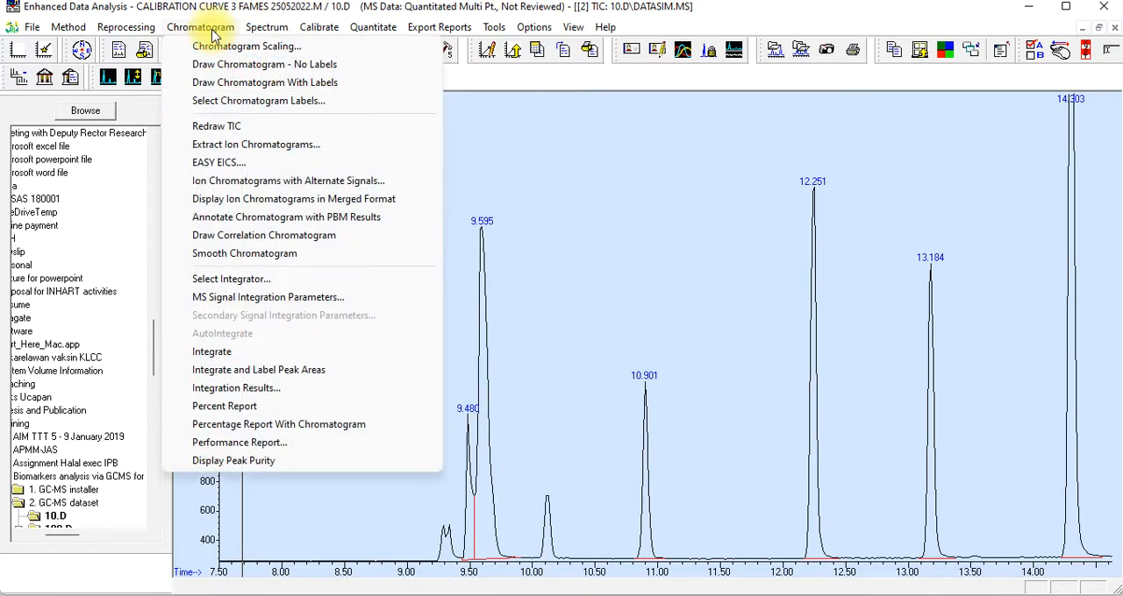
pyautogui.click(261, 301)
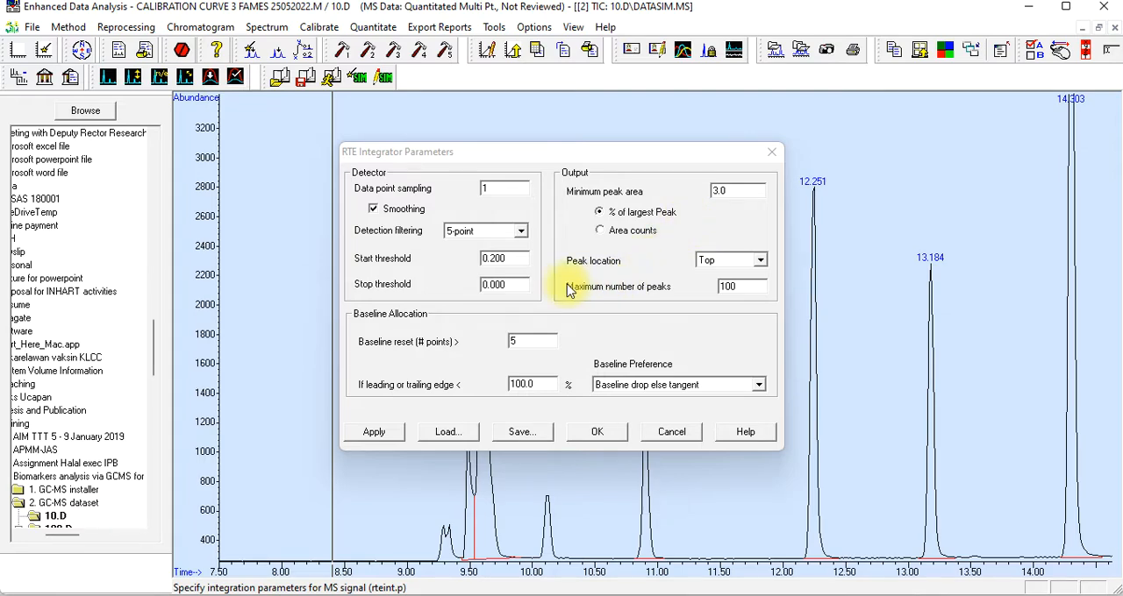
pyautogui.click(661, 435)
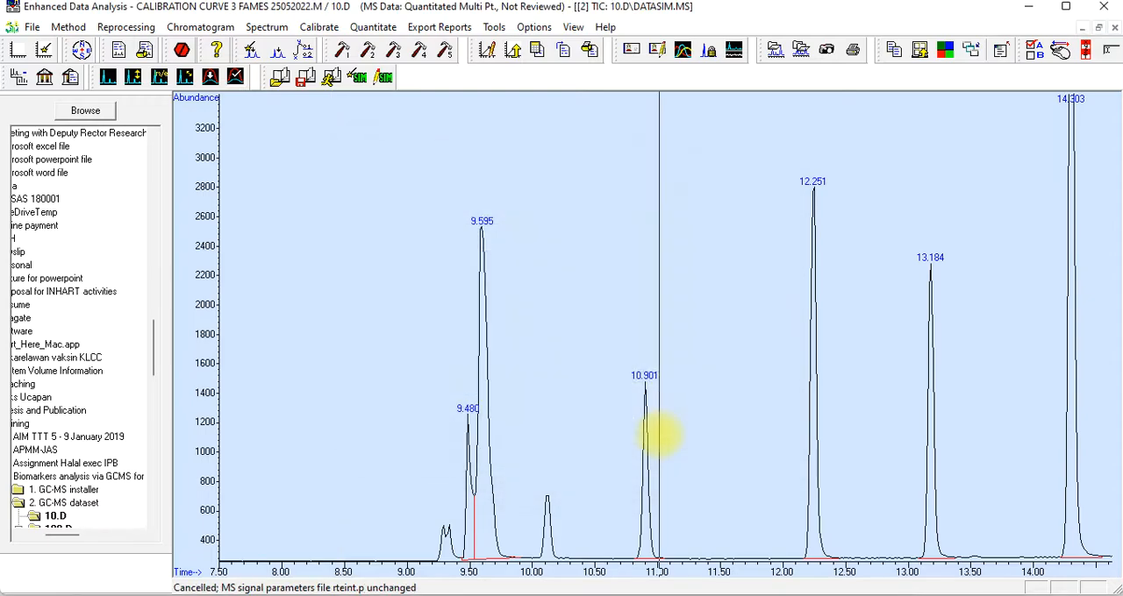
# Review the tabulated integration results of 10.D for retention times and peak areas, and close the table
pyautogui.click(195, 28)
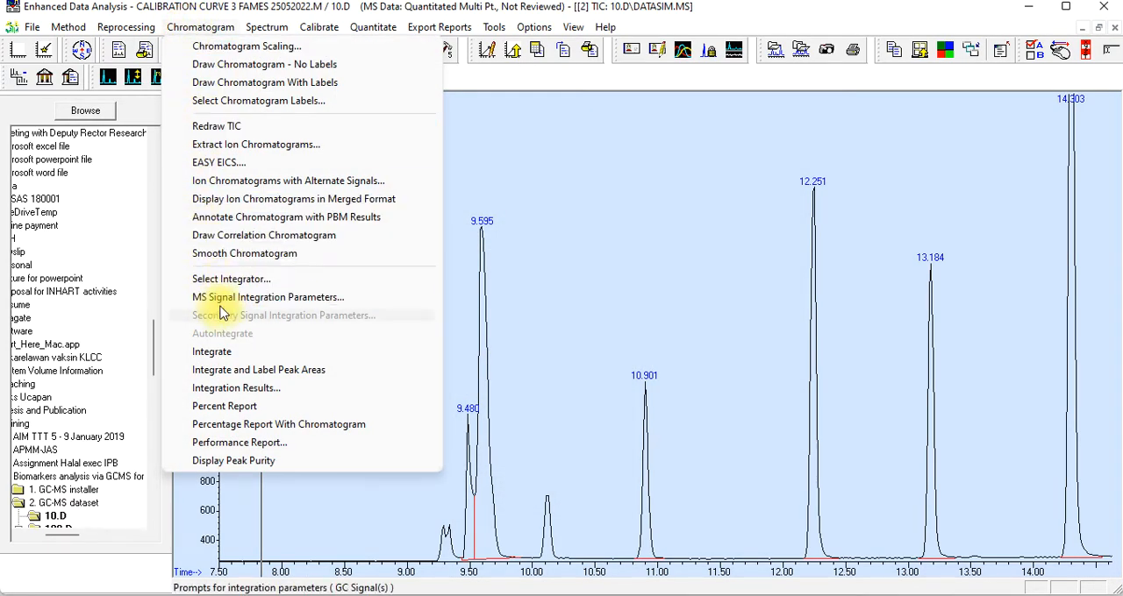
pyautogui.click(224, 392)
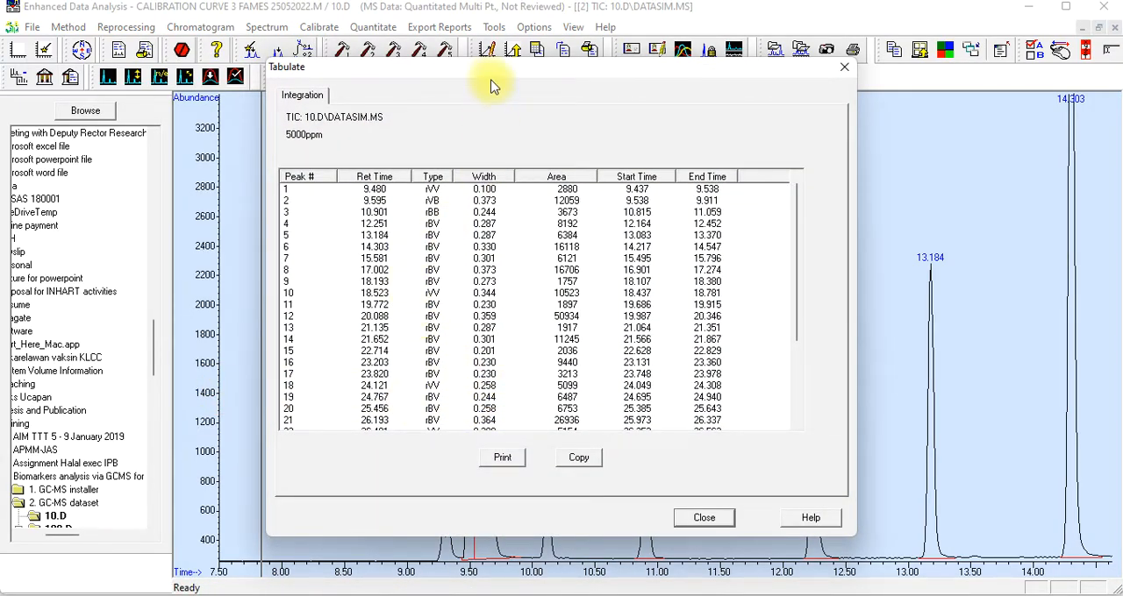
pyautogui.moveTo(491, 76); pyautogui.dragTo(430, 49)
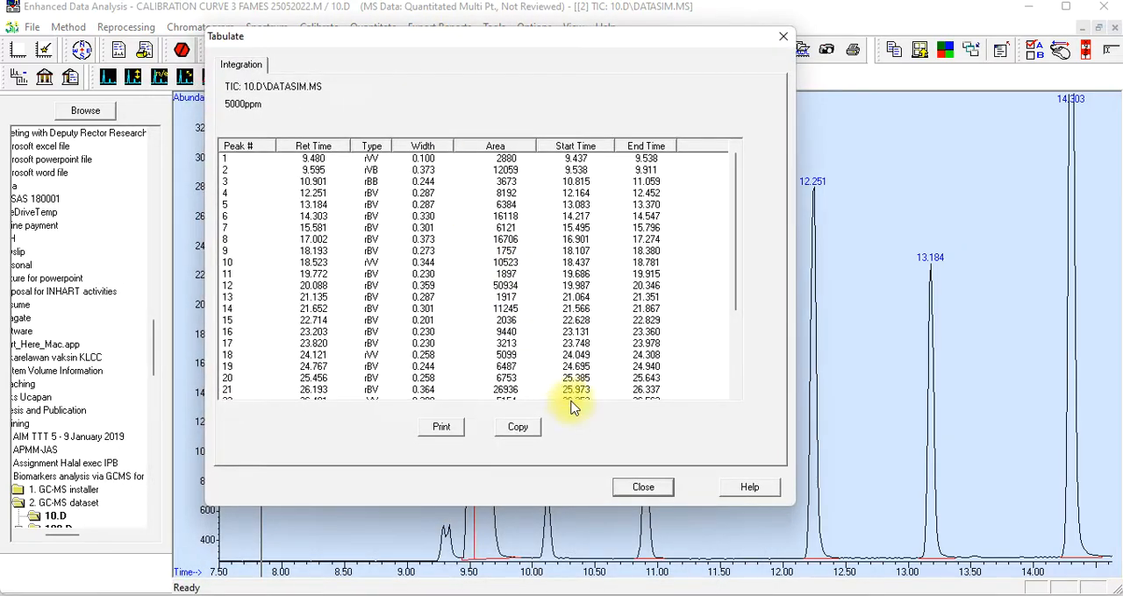
pyautogui.click(644, 492)
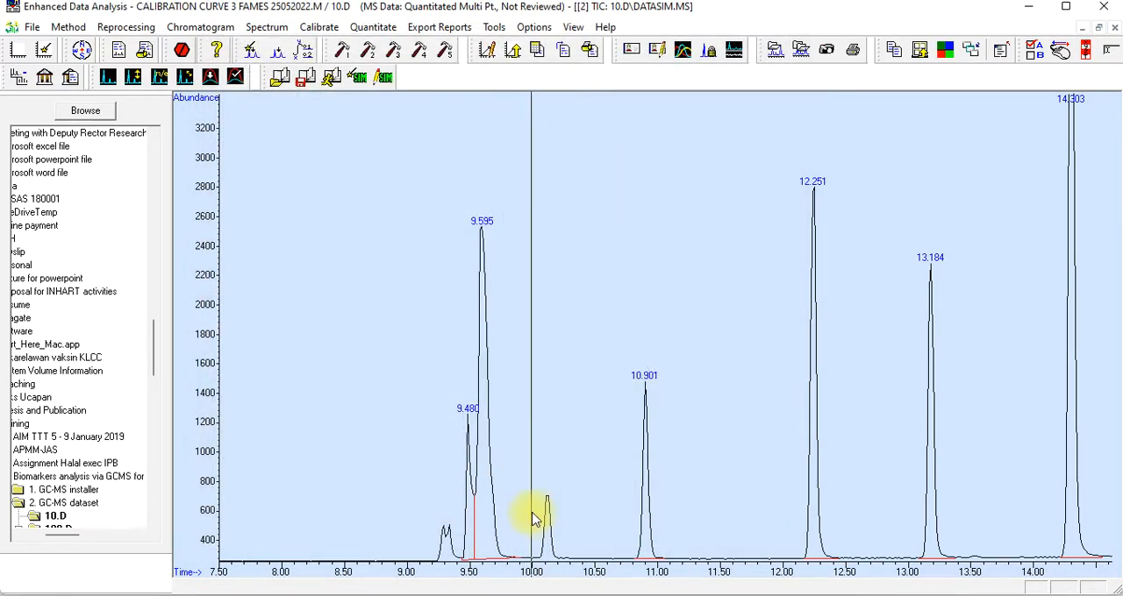
# Set the RTE integrator's start threshold to 0.100 and save the MS signal parameters to rteint.p
pyautogui.doubleClick(515, 303)
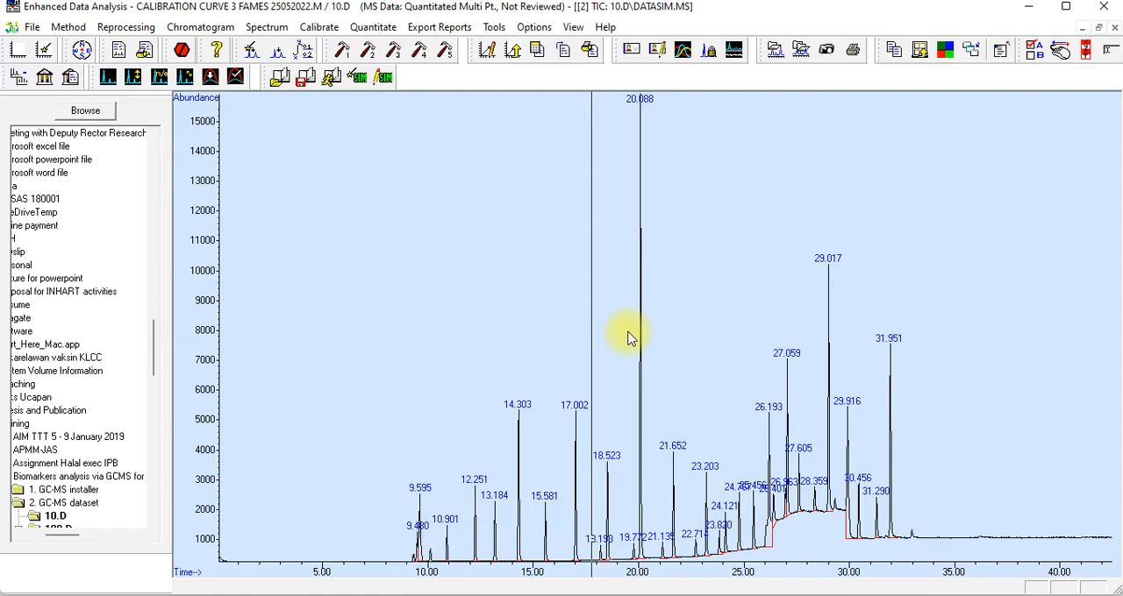
pyautogui.click(397, 465)
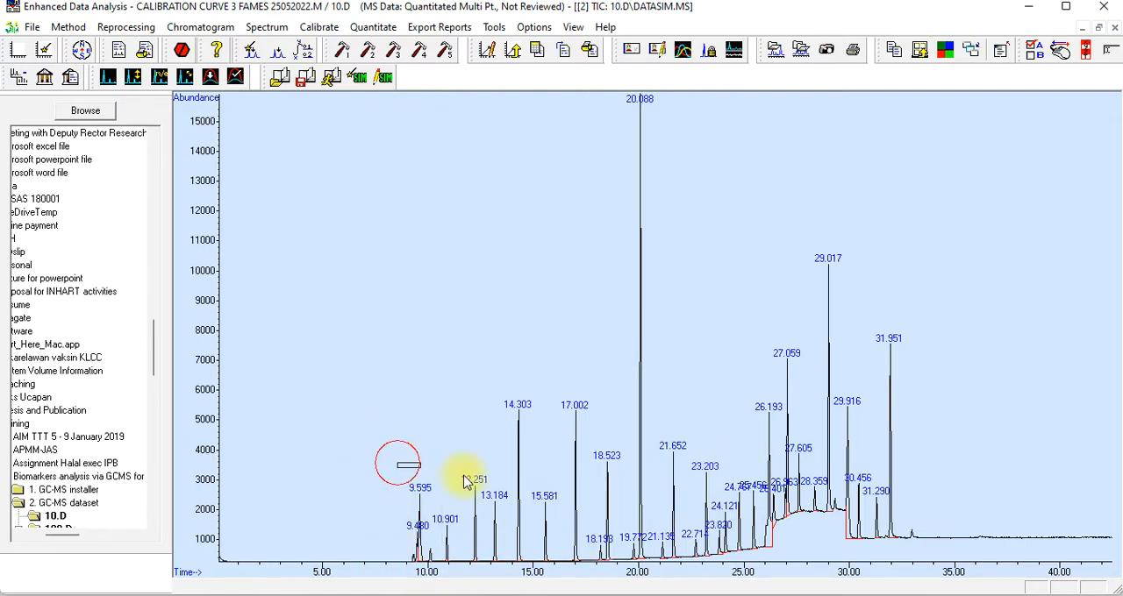
pyautogui.moveTo(465, 481); pyautogui.dragTo(533, 575)
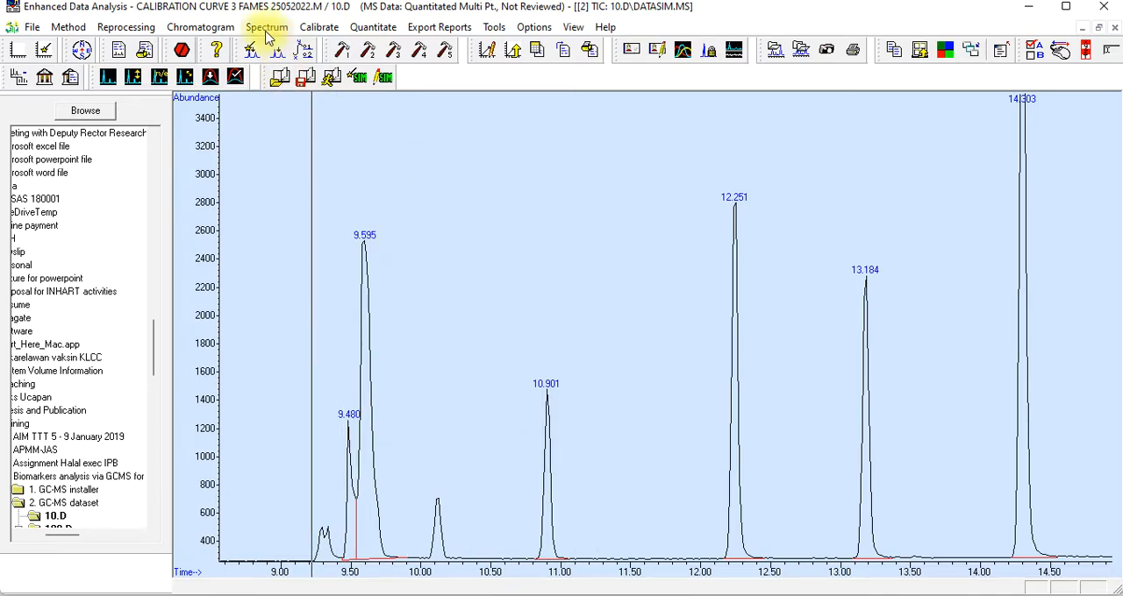
pyautogui.click(204, 28)
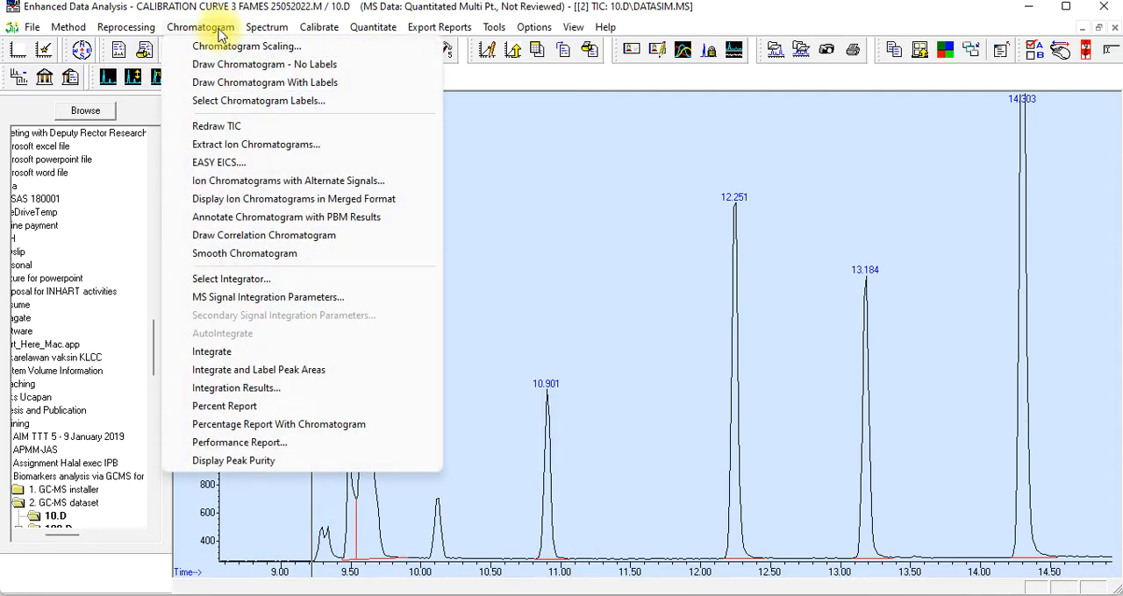
pyautogui.click(254, 298)
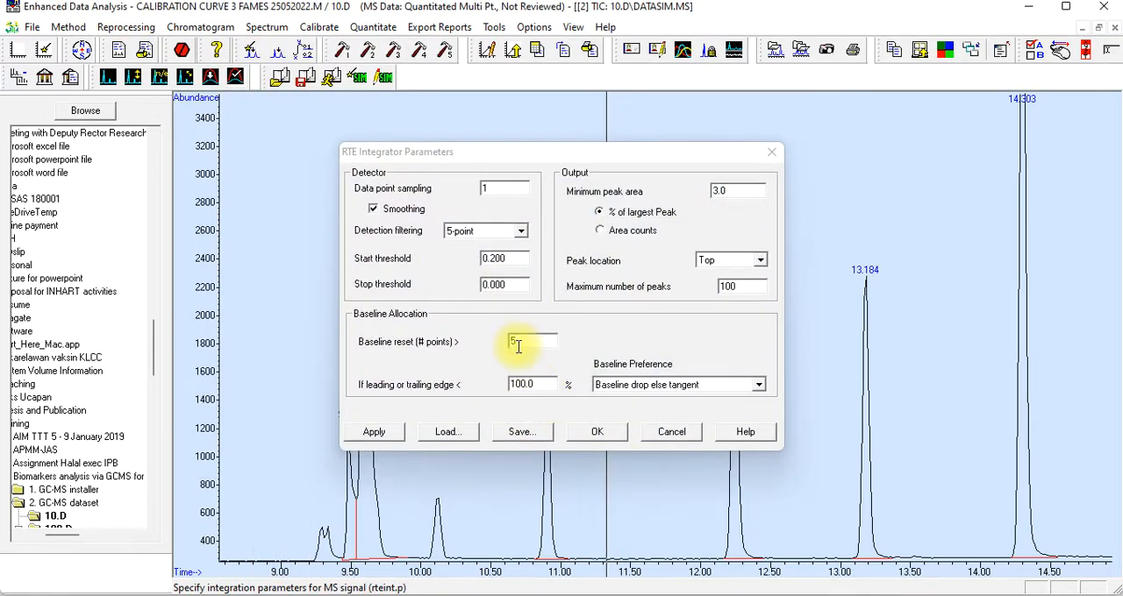
pyautogui.click(495, 257)
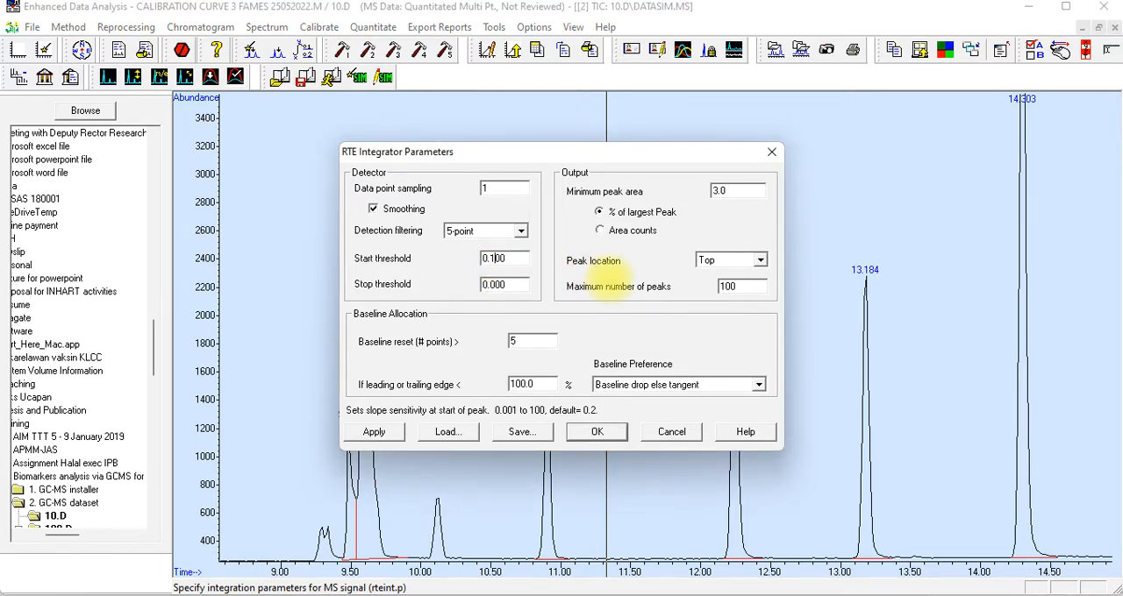
pyautogui.click(535, 434)
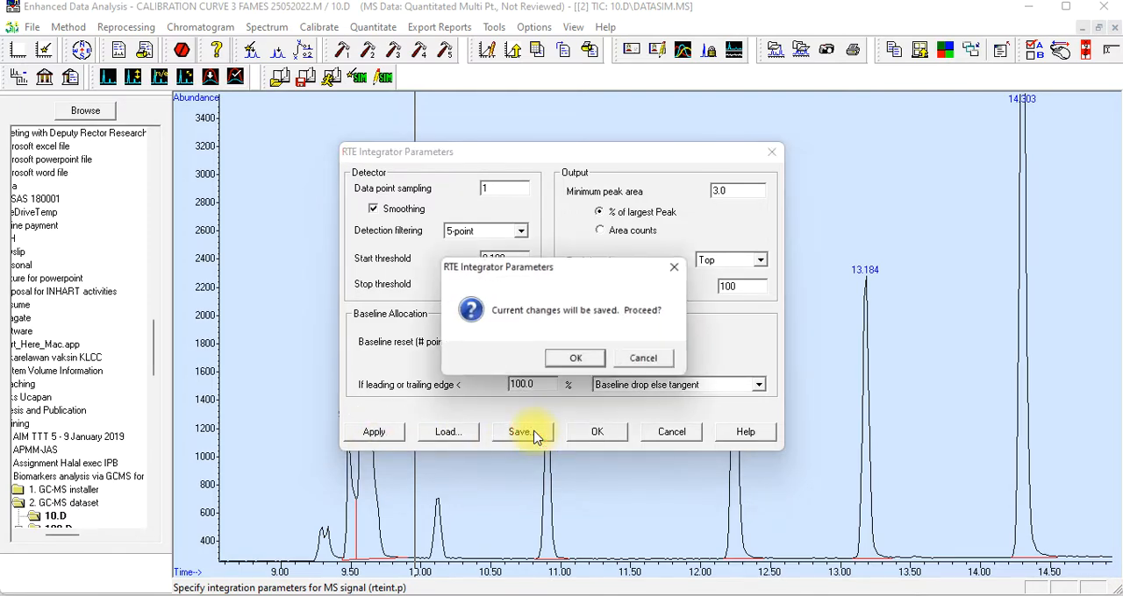
pyautogui.click(577, 360)
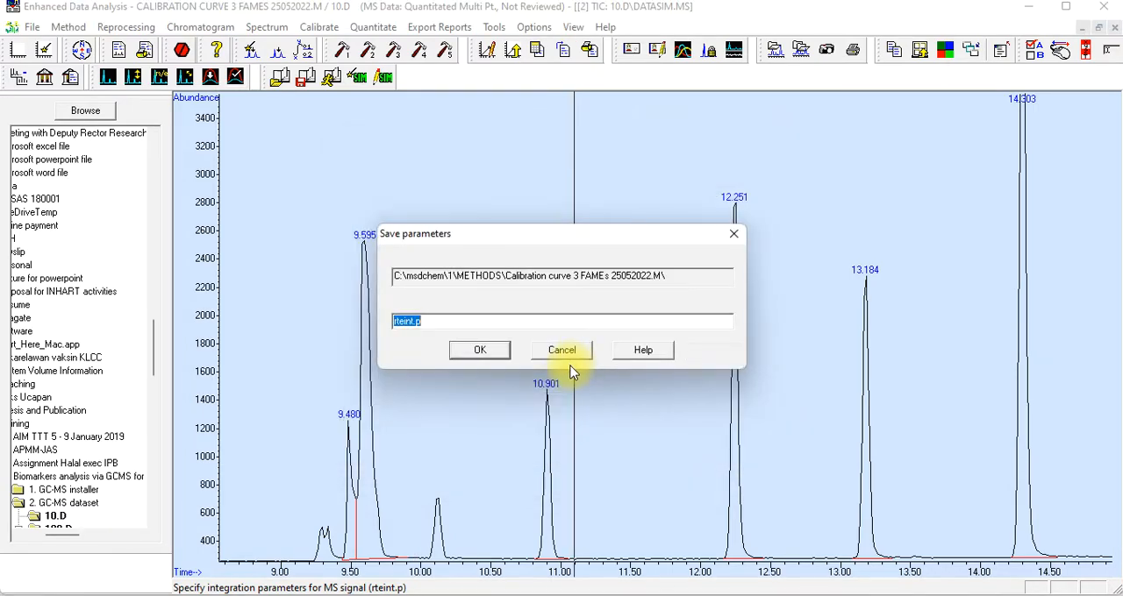
pyautogui.click(483, 357)
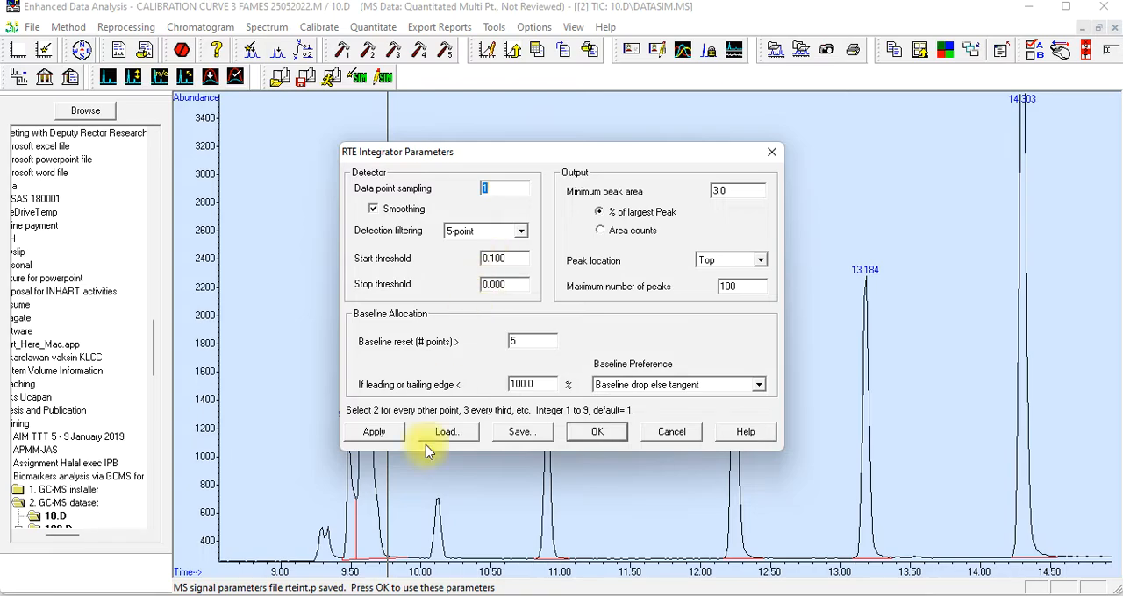
# Apply the saved integration parameters and integrate the 10.D chromatogram again
pyautogui.click(374, 434)
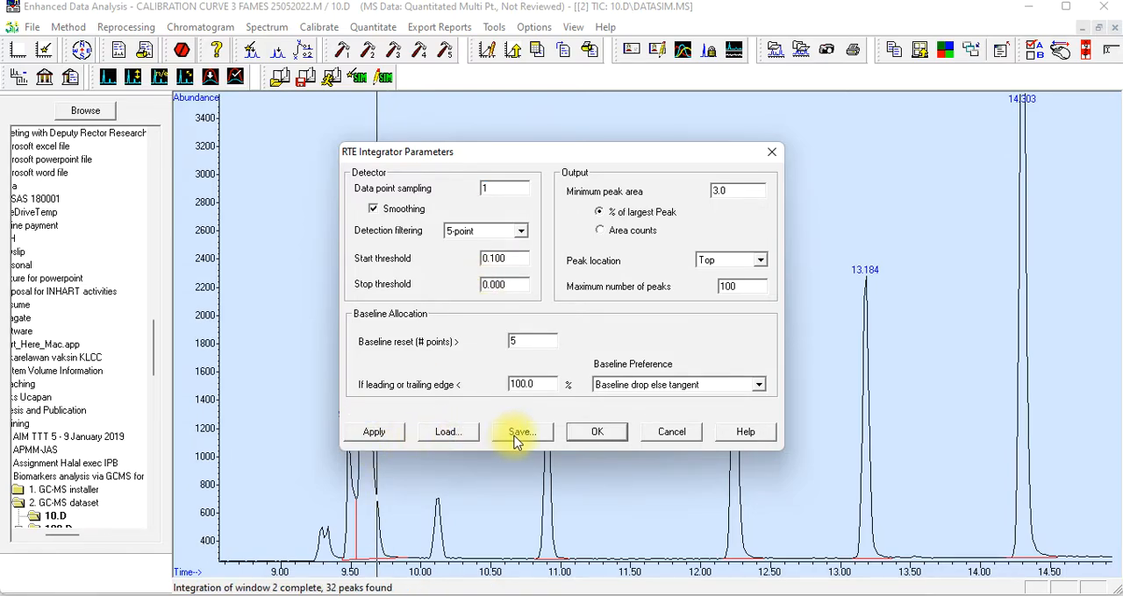
pyautogui.click(587, 434)
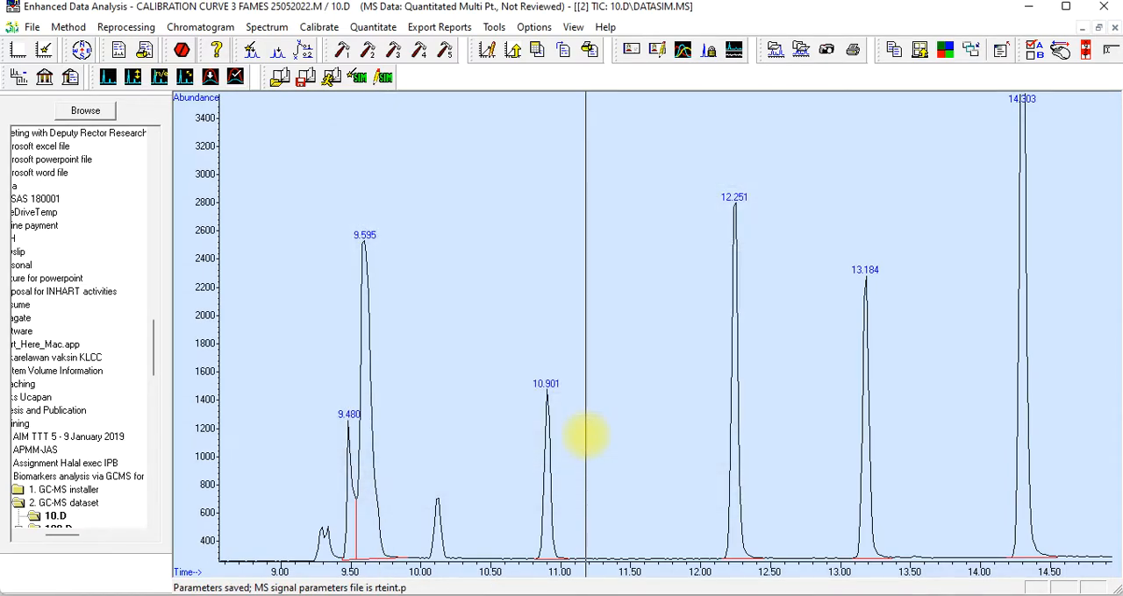
pyautogui.click(204, 27)
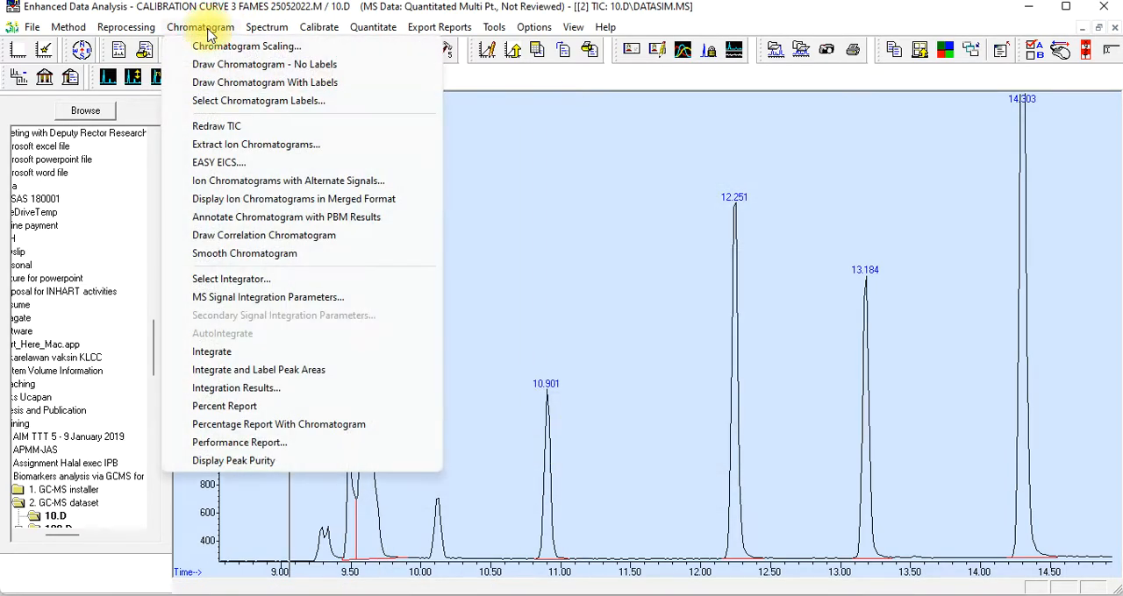
pyautogui.click(250, 353)
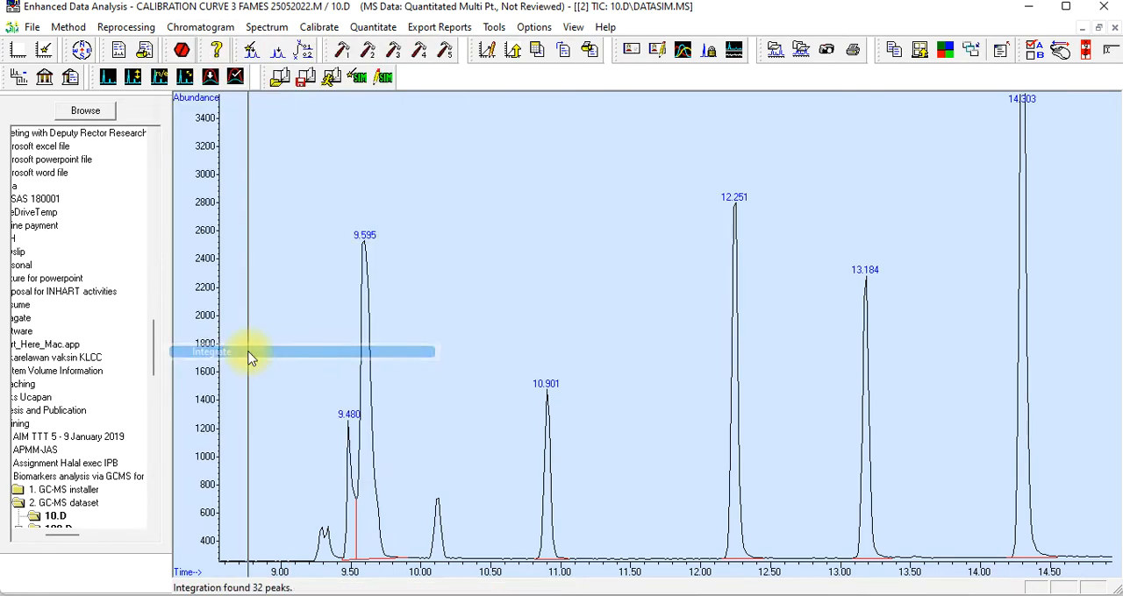
# Set the RTE integrator's minimum peak area to 1.0 % of largest peak, apply it, and save the MS signal parameters to rteint.p
pyautogui.click(200, 27)
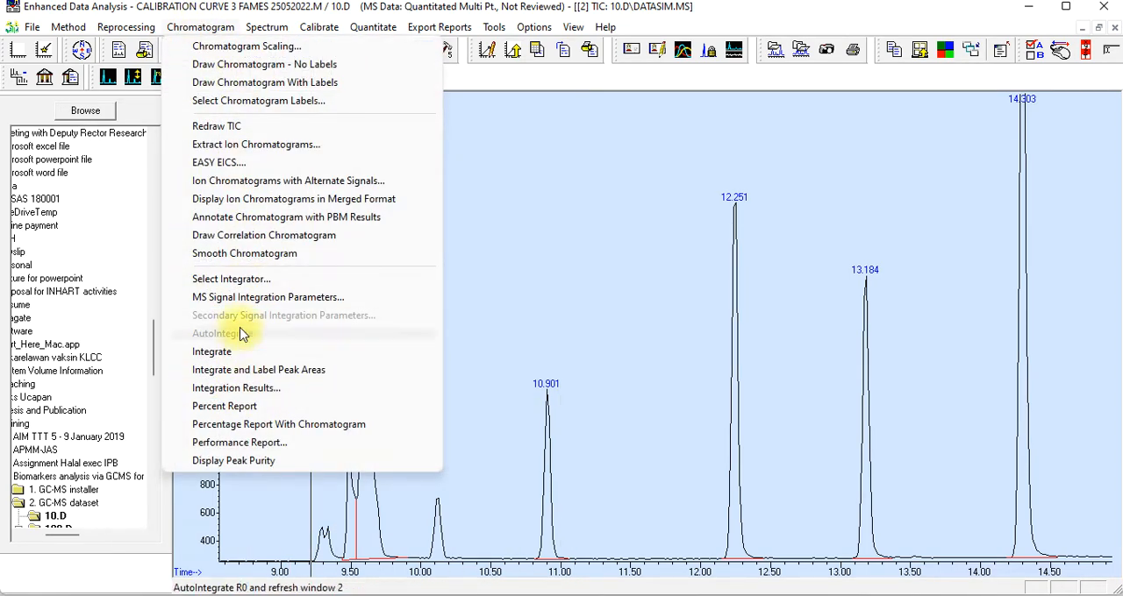
pyautogui.click(254, 297)
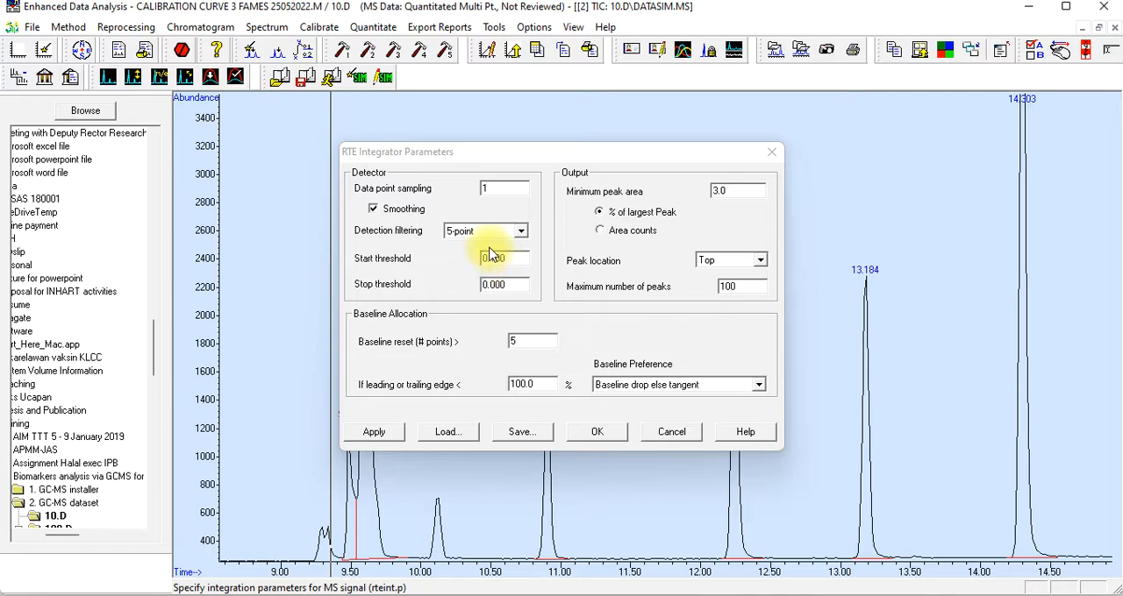
pyautogui.click(717, 190)
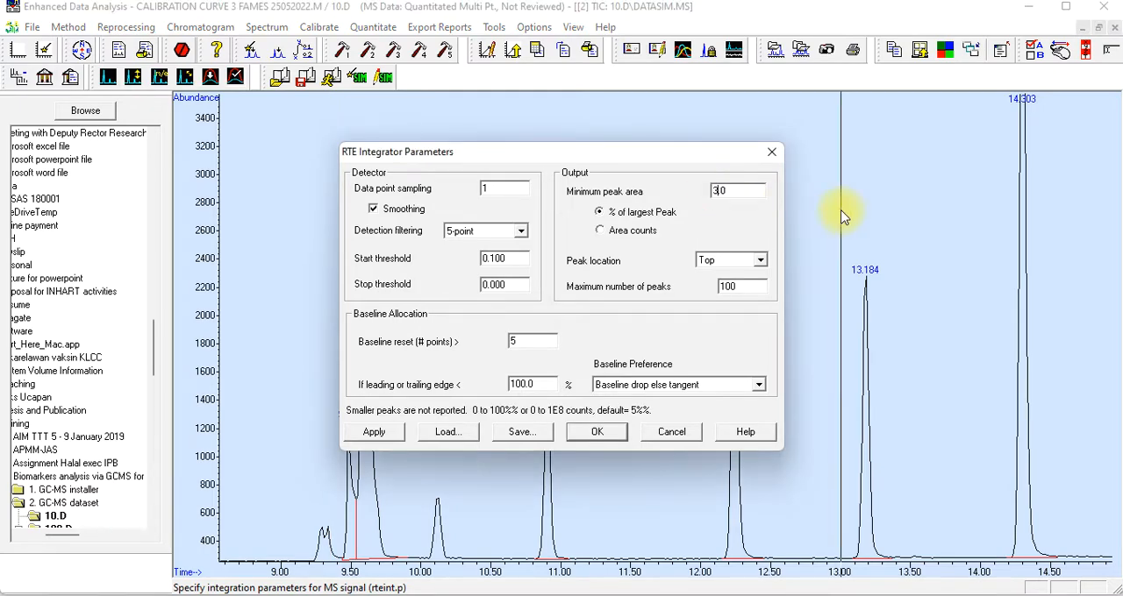
pyautogui.click(601, 231)
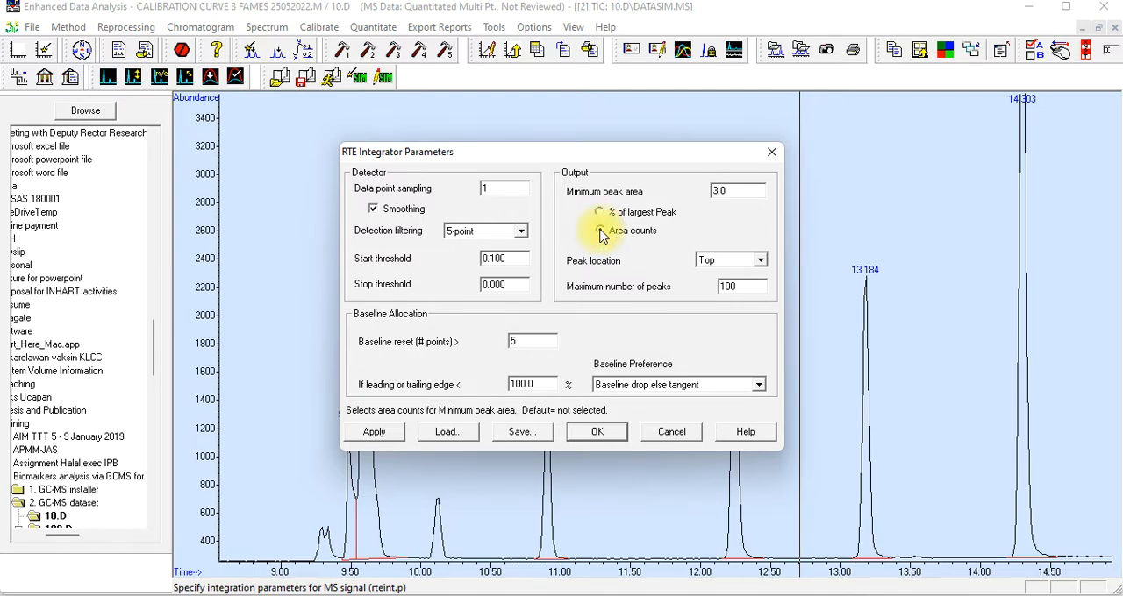
pyautogui.click(600, 212)
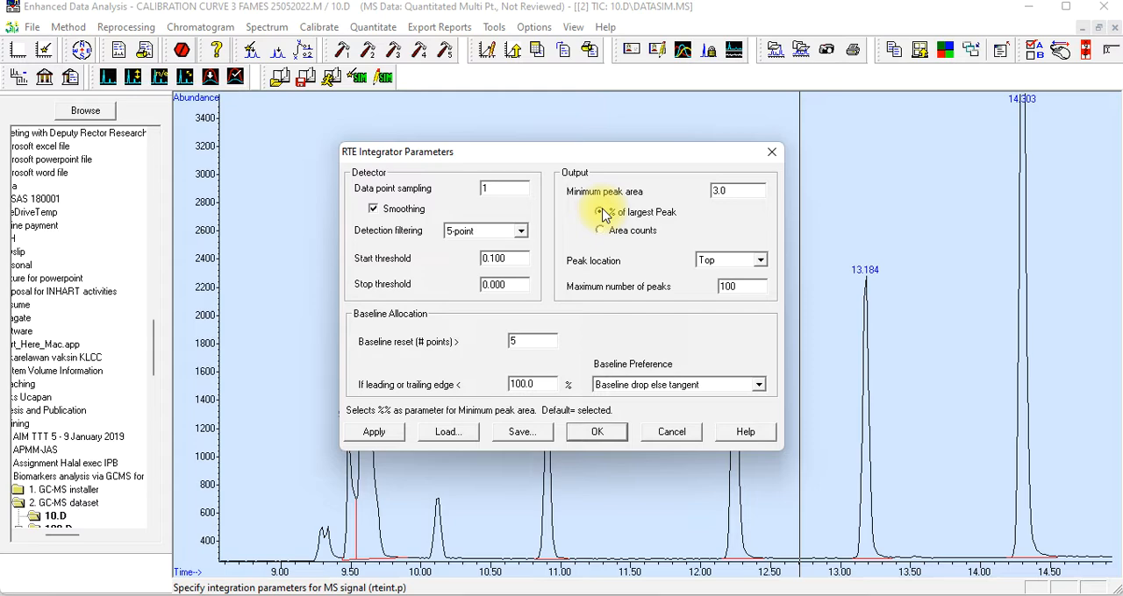
pyautogui.click(719, 189)
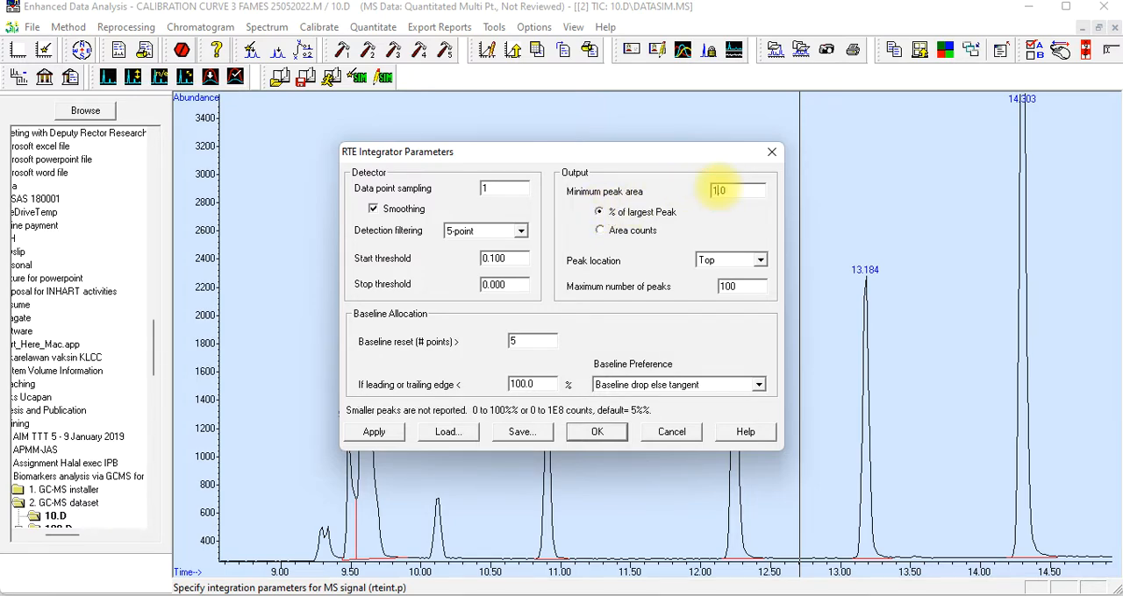
pyautogui.click(372, 432)
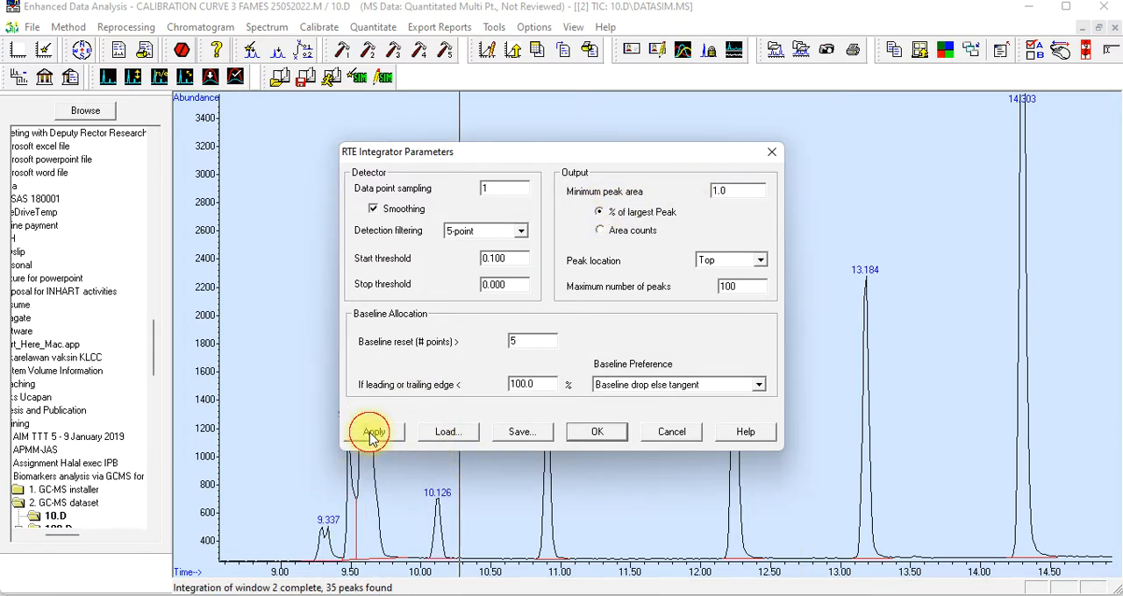
pyautogui.click(520, 434)
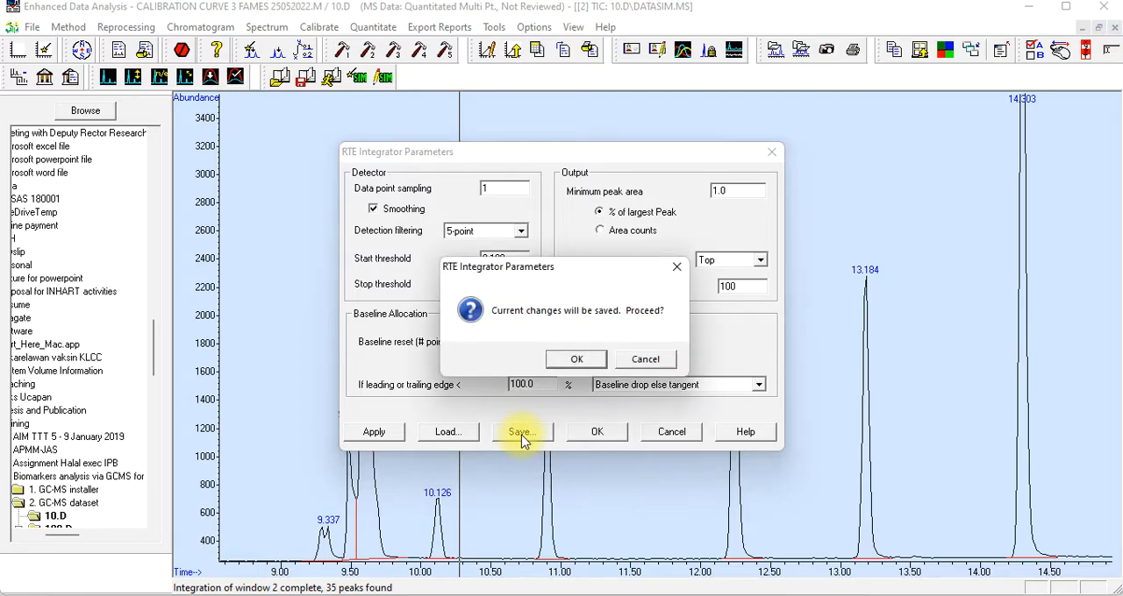
pyautogui.click(572, 361)
pyautogui.click(491, 351)
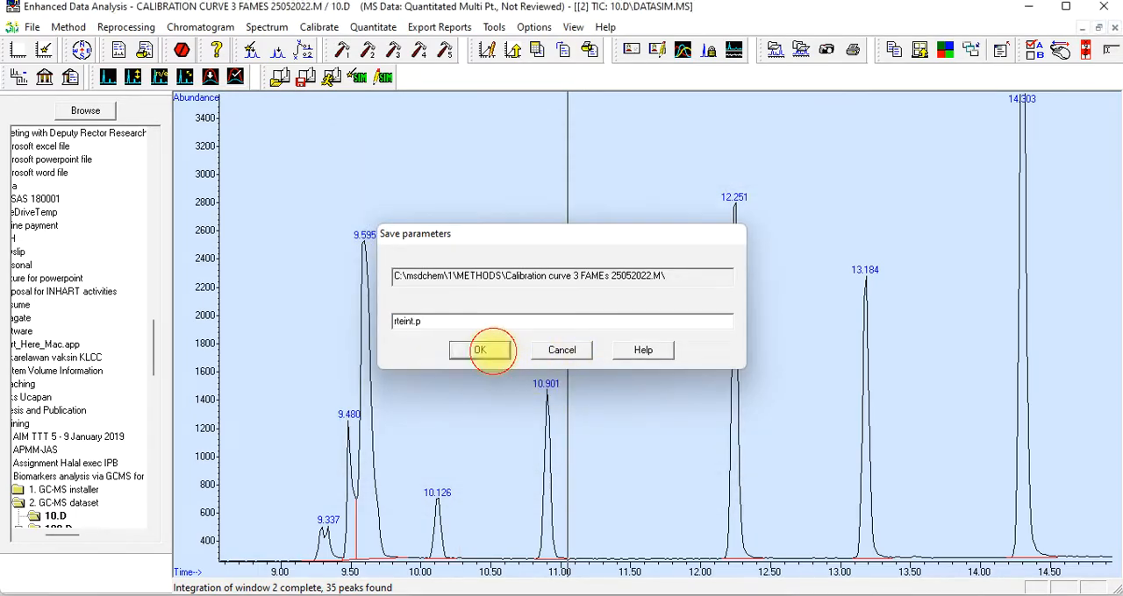
pyautogui.click(602, 431)
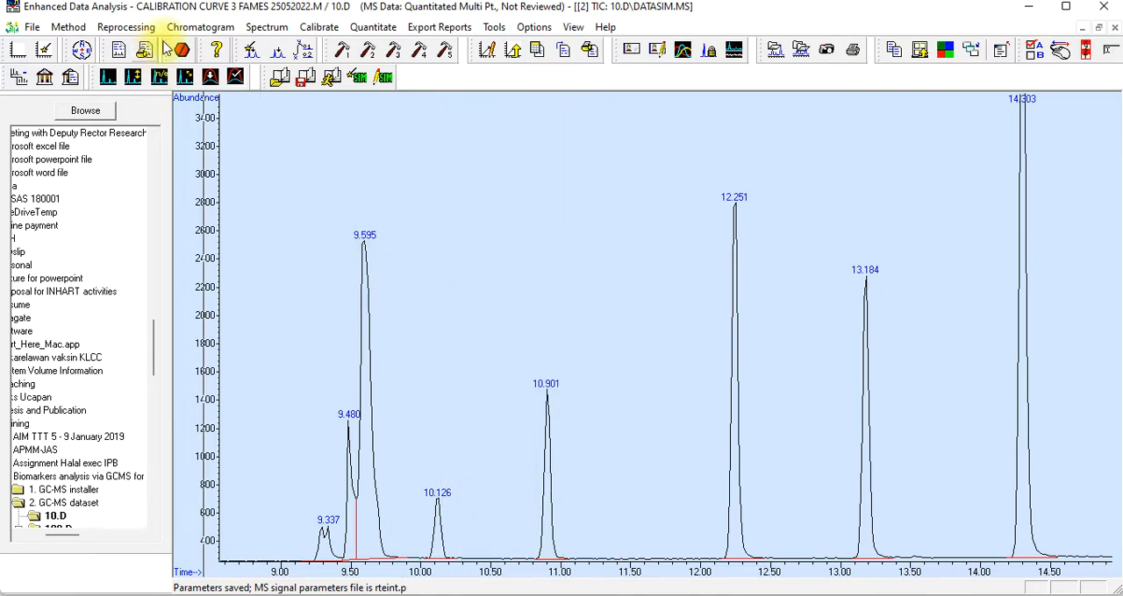
# Integrate the 10.D chromatogram again with the saved parameters and inspect the peaks between about 10 and 12.3 minutes
pyautogui.click(200, 27)
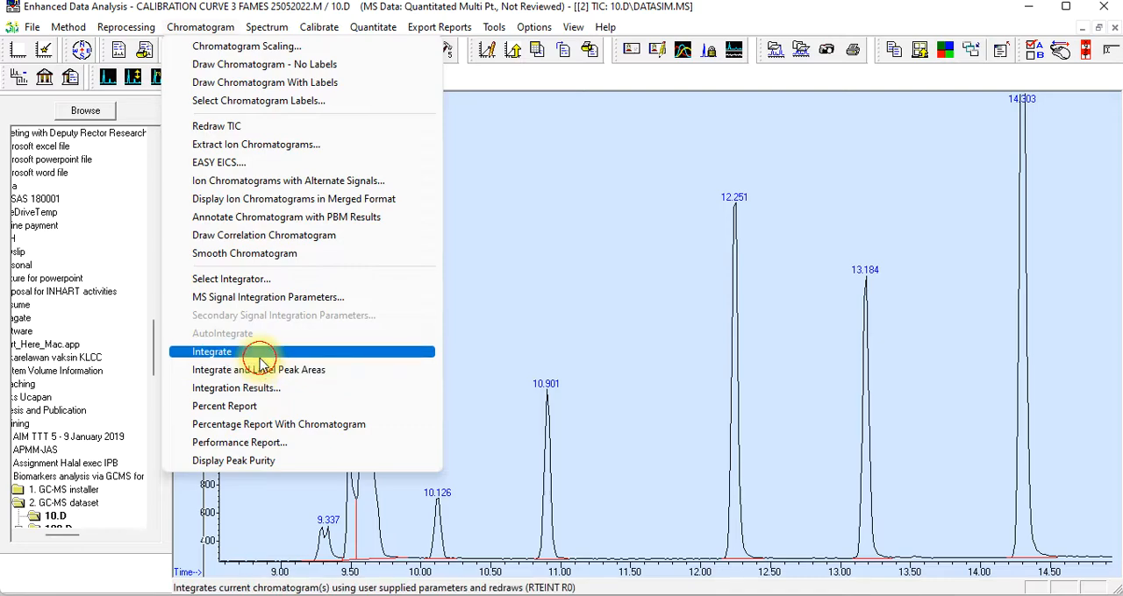
pyautogui.click(260, 361)
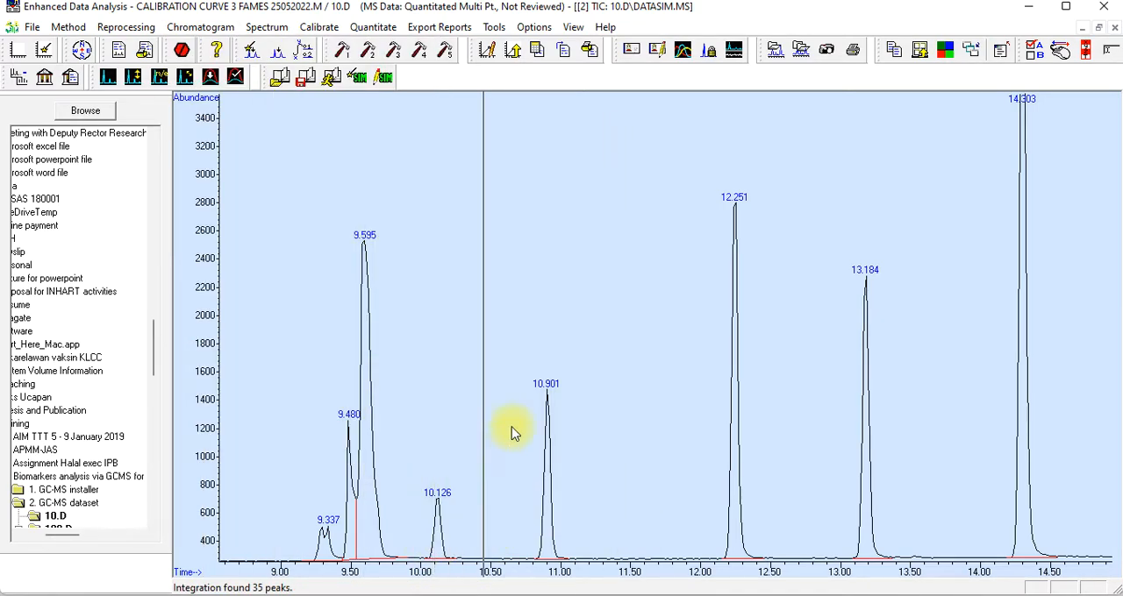
pyautogui.click(408, 154)
pyautogui.moveTo(408, 153); pyautogui.dragTo(767, 572)
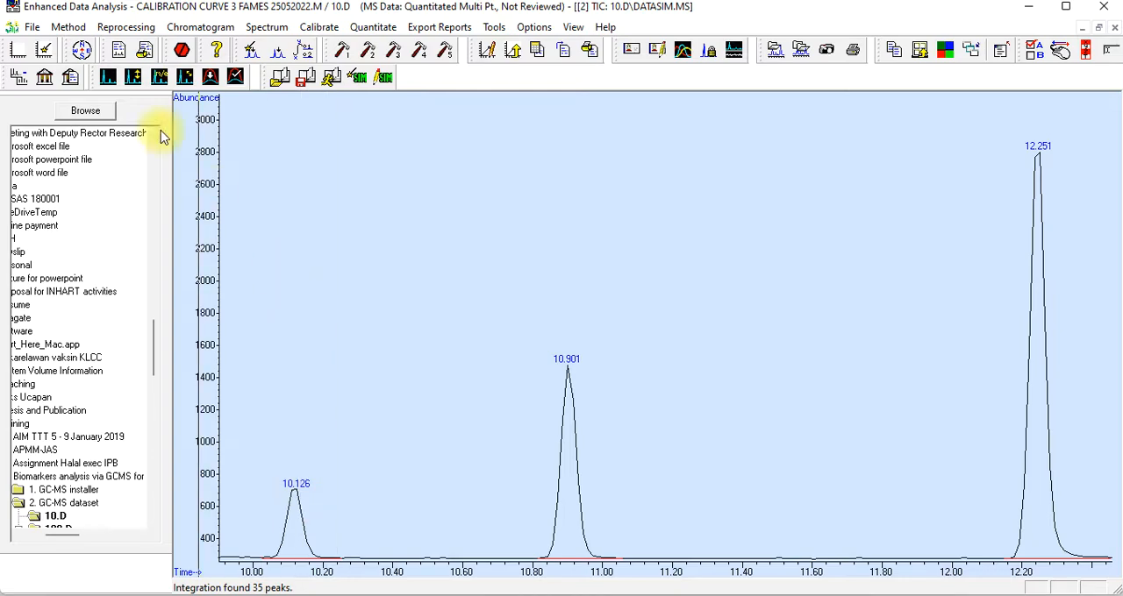
# Review the MS signal integration parameters for the early-peak region and accept them without changes
pyautogui.click(195, 29)
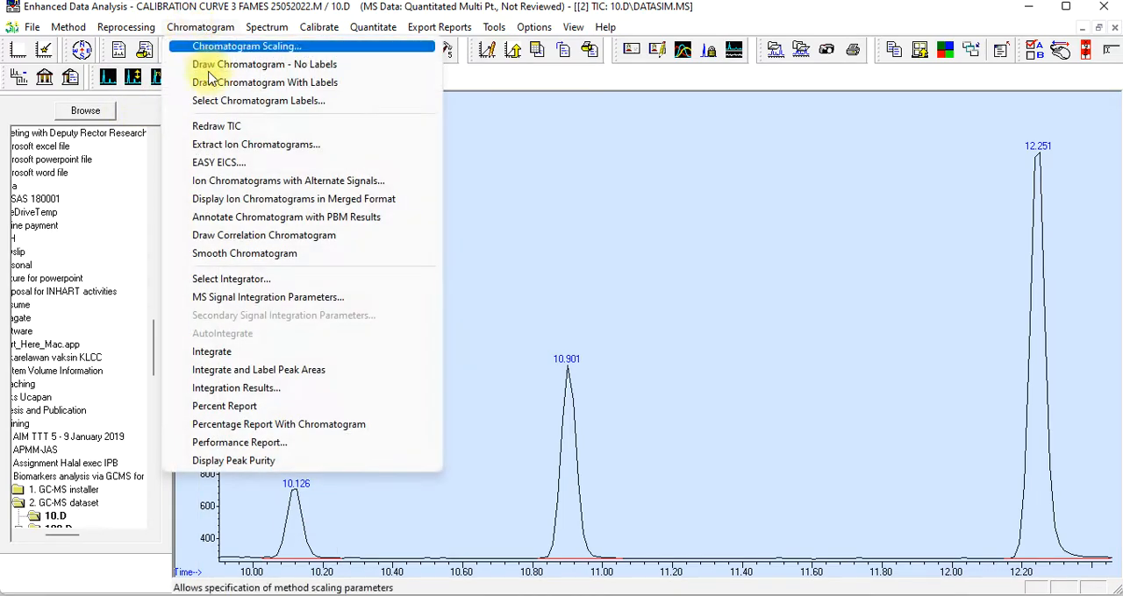
pyautogui.click(277, 299)
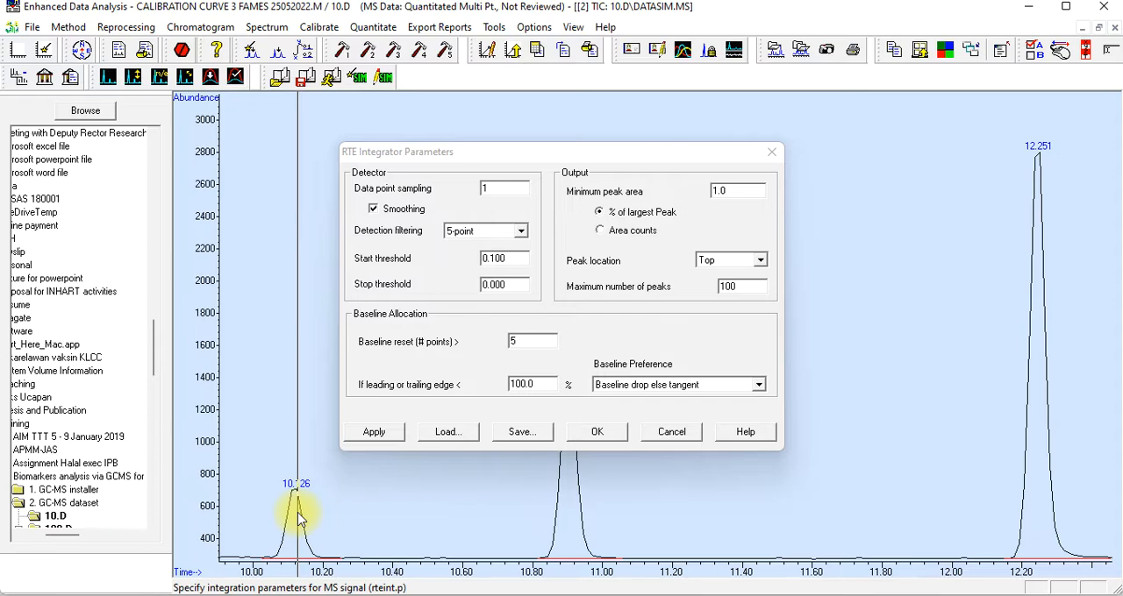
pyautogui.click(587, 437)
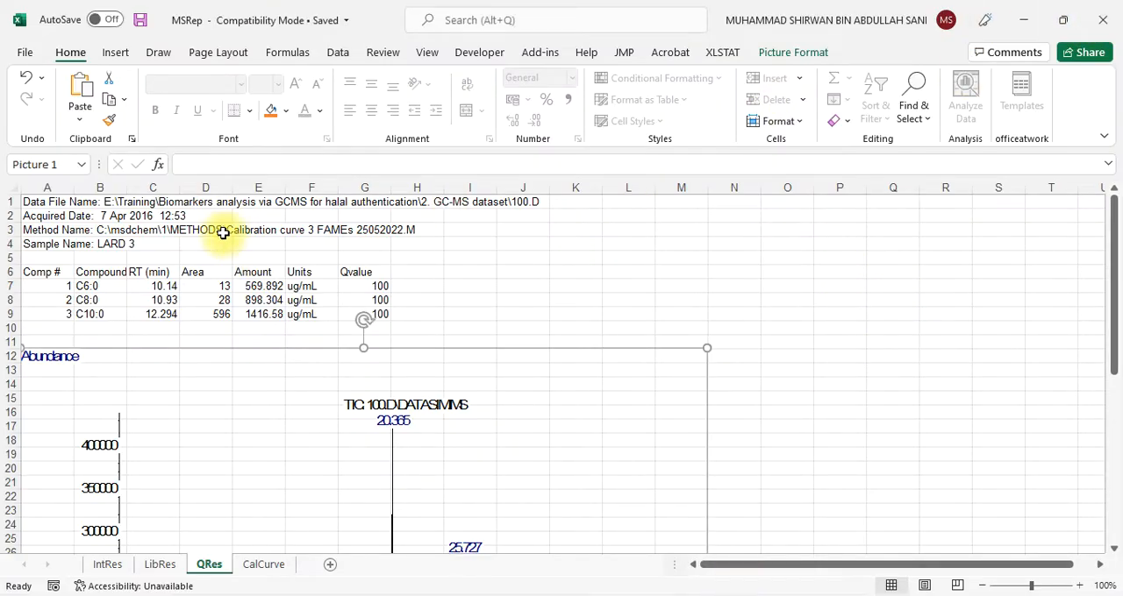
# Create a new blank workbook in Excel for the calibration data
pyautogui.click(23, 51)
pyautogui.click(63, 120)
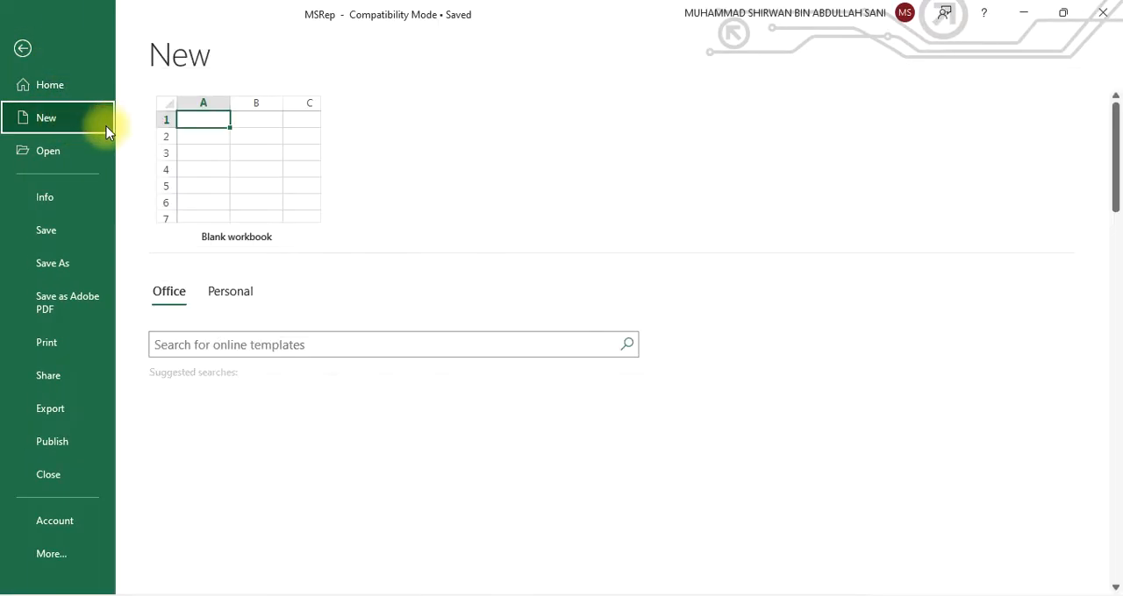
pyautogui.click(283, 178)
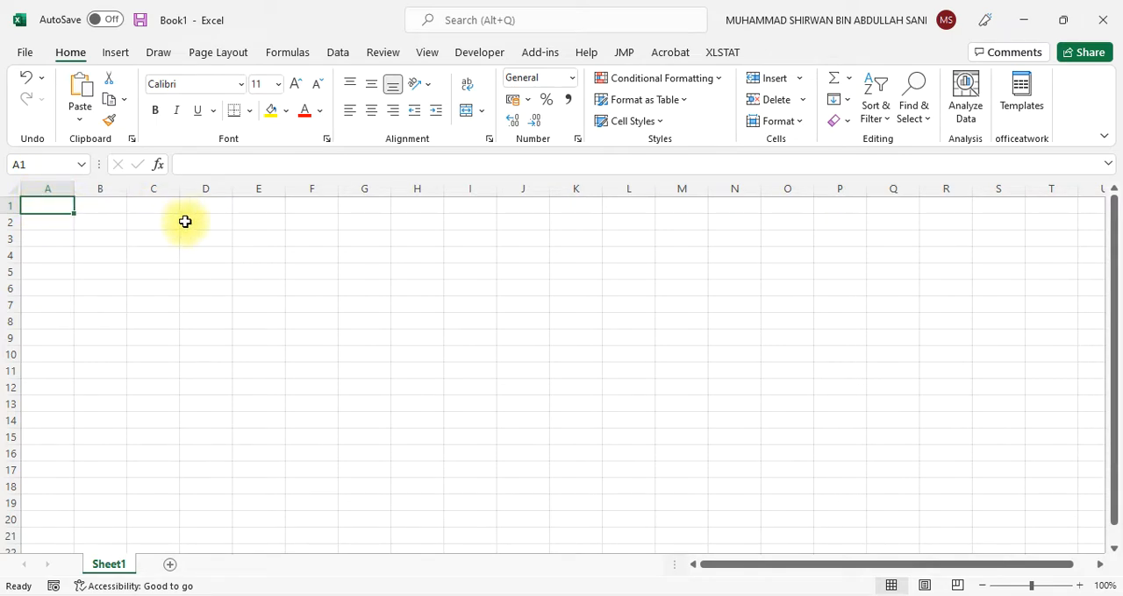
# Enter the headers "Concentration, ug/mL" in G1 and "Area" in H1, and widen column G to fit its header
pyautogui.click(355, 208)
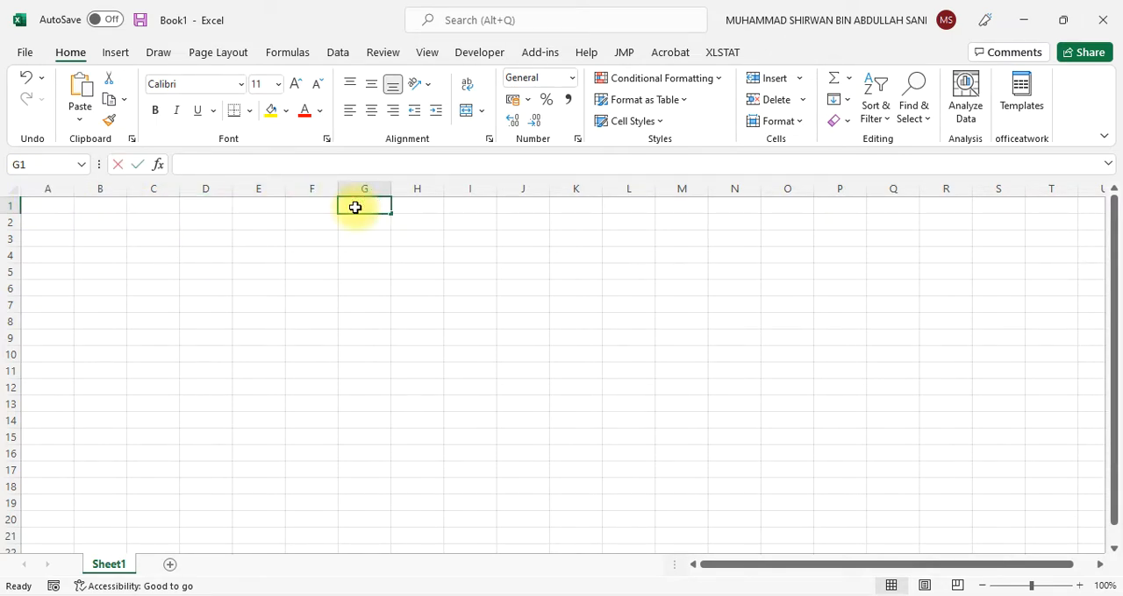
pyautogui.write('Concentration, ug/mL')
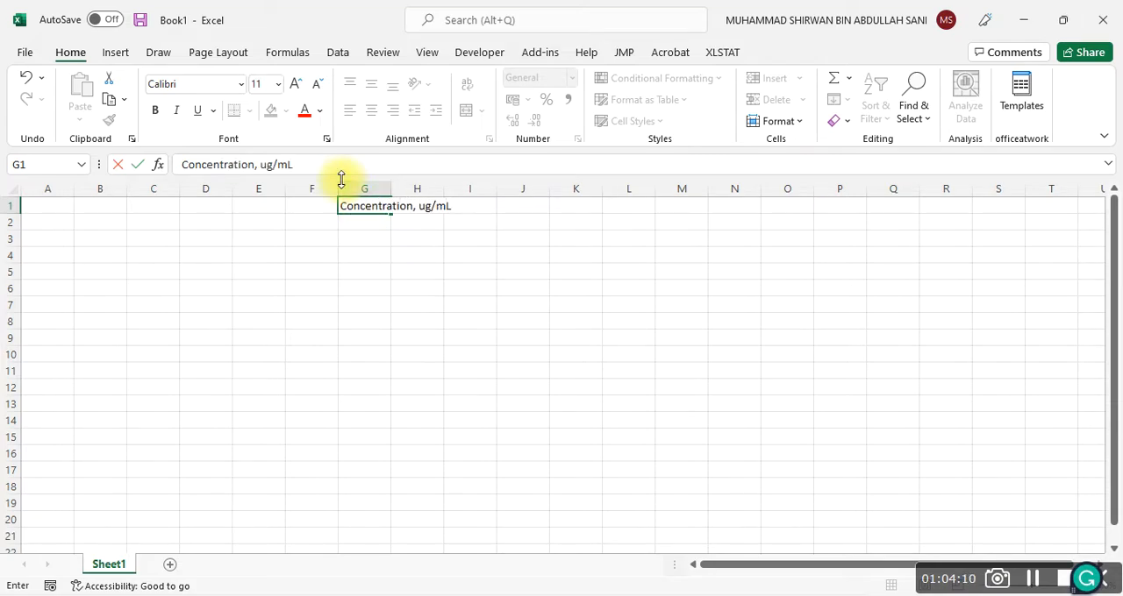
pyautogui.click(425, 274)
pyautogui.moveTo(390, 190); pyautogui.dragTo(457, 191)
pyautogui.click(494, 208)
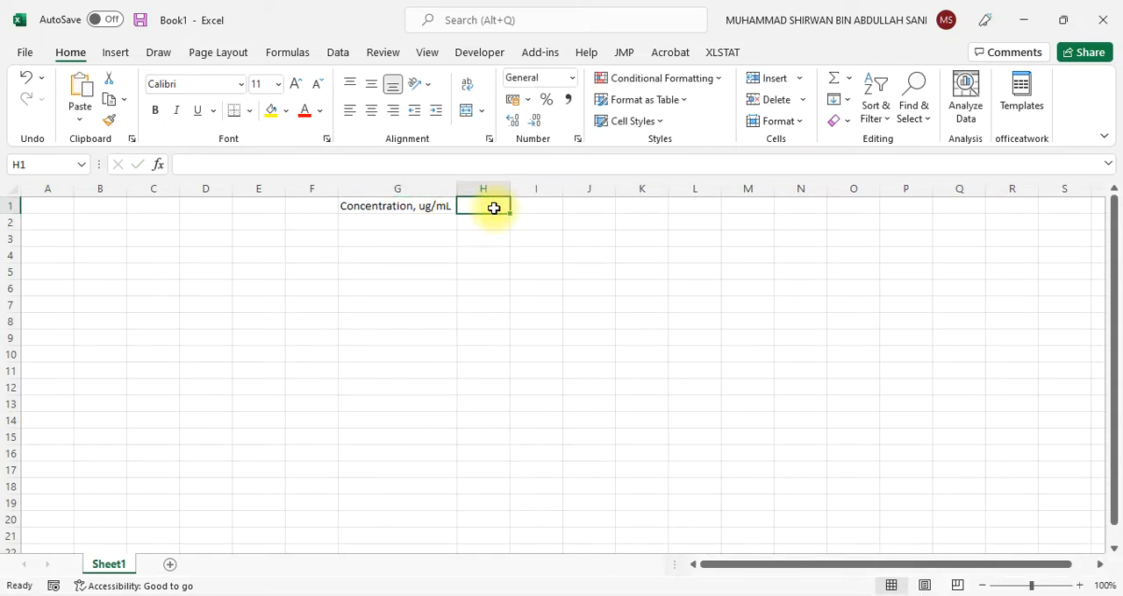
pyautogui.write('Area')
pyautogui.click(441, 286)
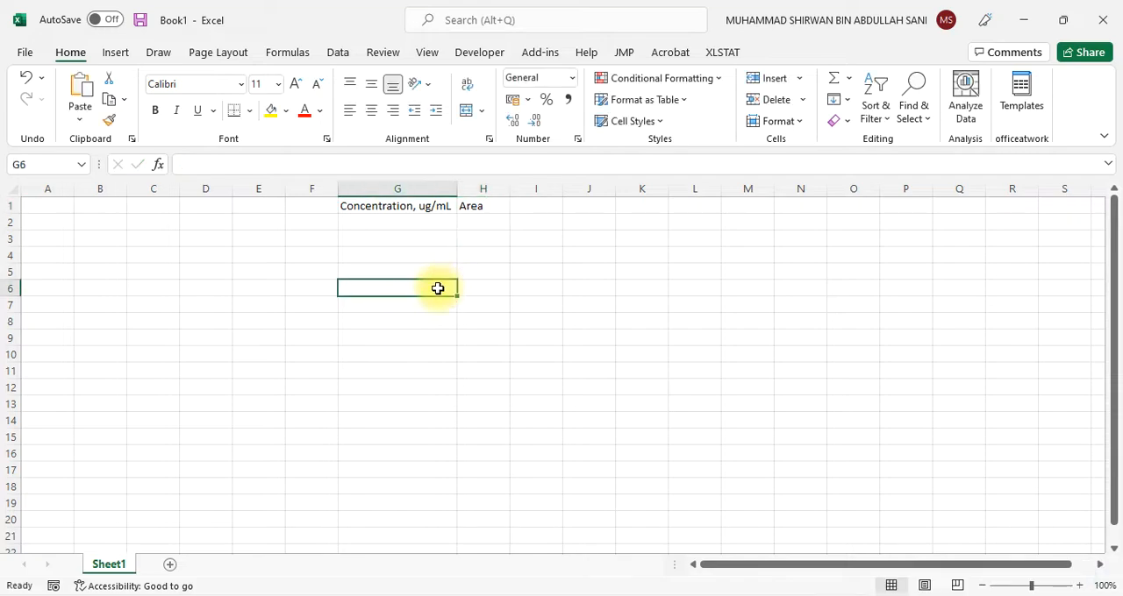
# Enter 5000 in cell G2 as the first concentration value
pyautogui.click(376, 226)
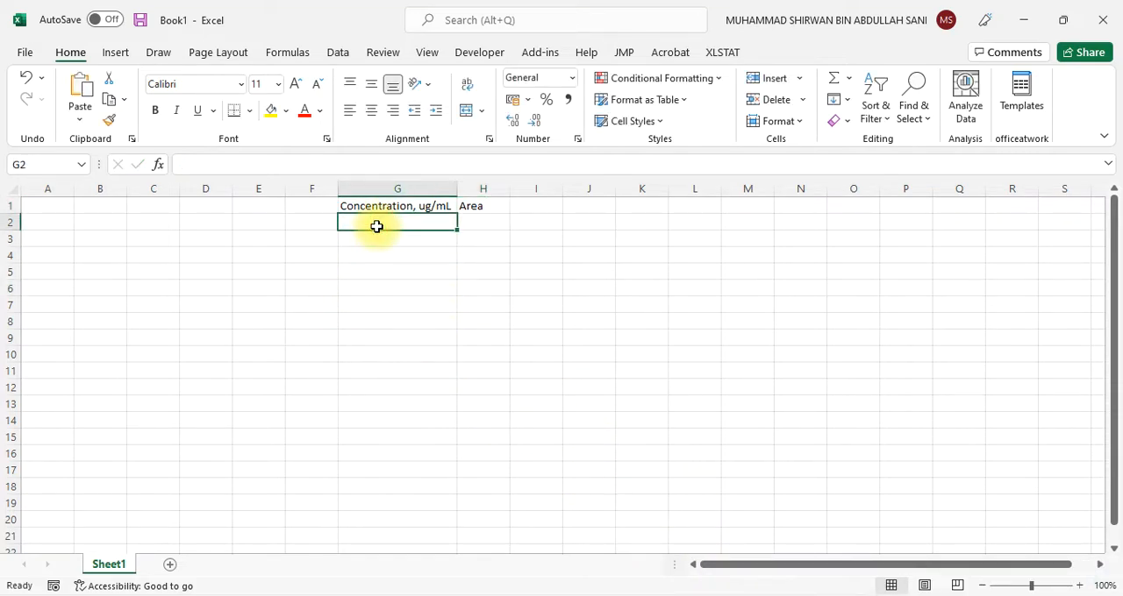
pyautogui.write('100')
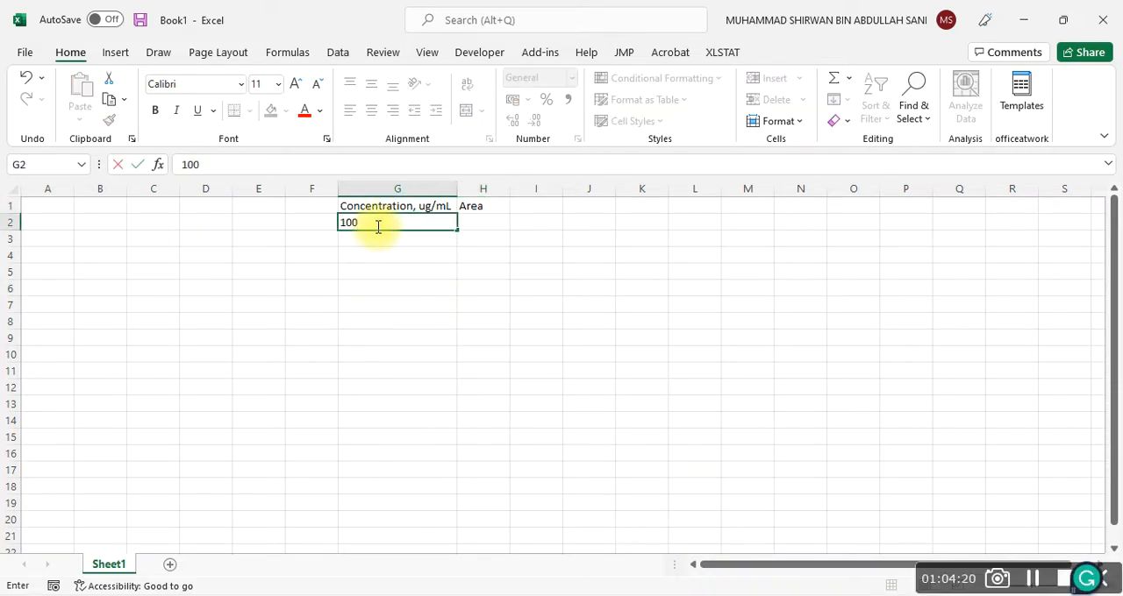
pyautogui.press('BackSpace')
pyautogui.write('5000')
pyautogui.click(414, 371)
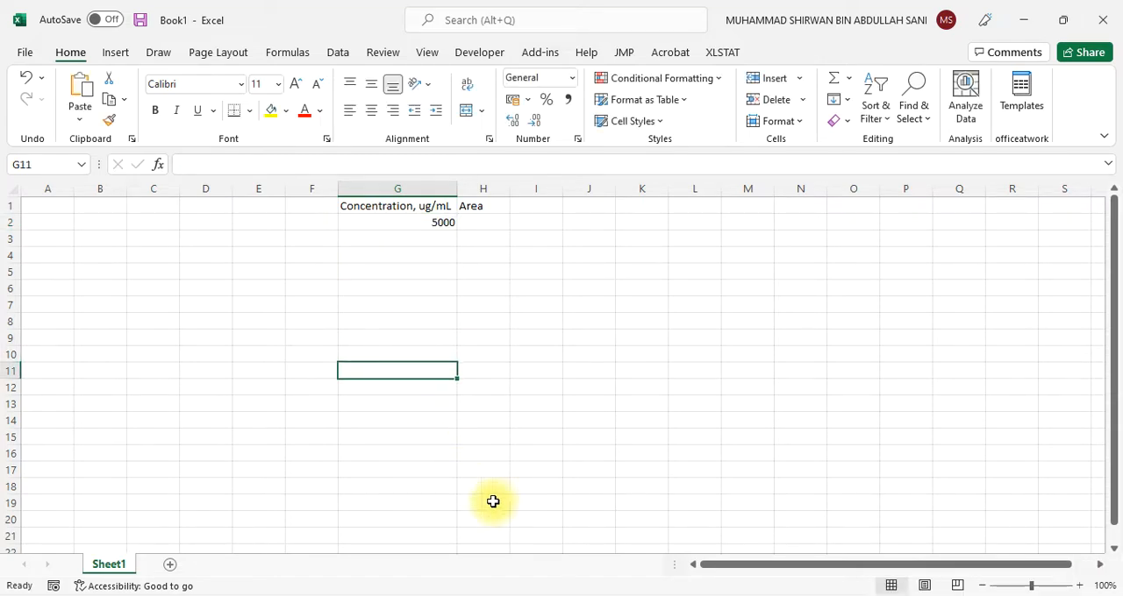
# Check the labelled peaks of 10.D in Enhanced Data Analysis and return to Book1 in Excel
pyautogui.hotkey('alt', 'Tab')
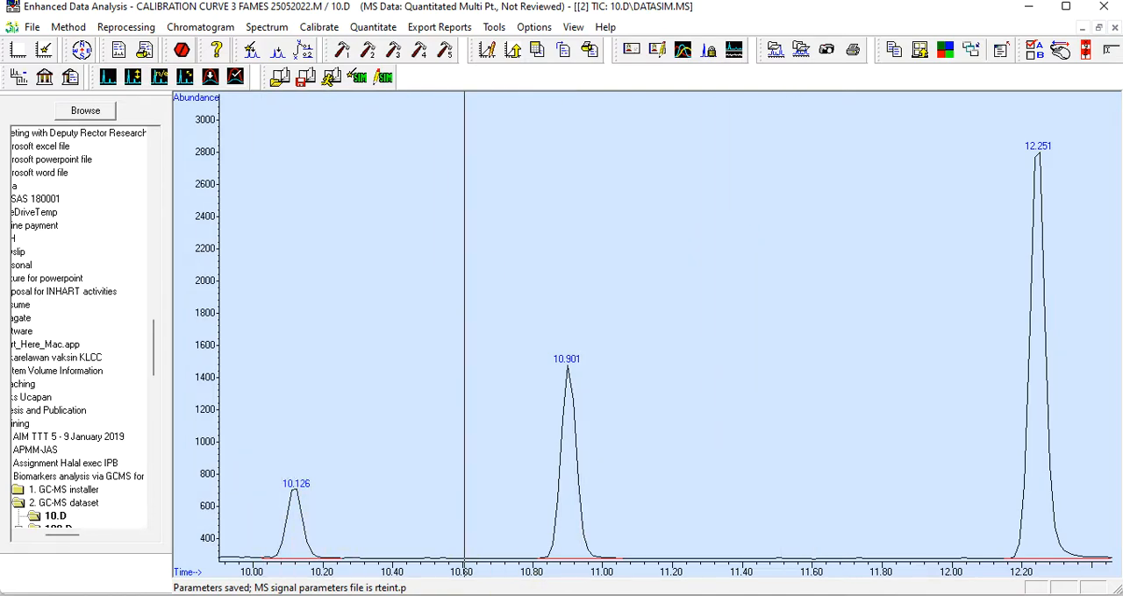
pyautogui.moveTo(723, 595)
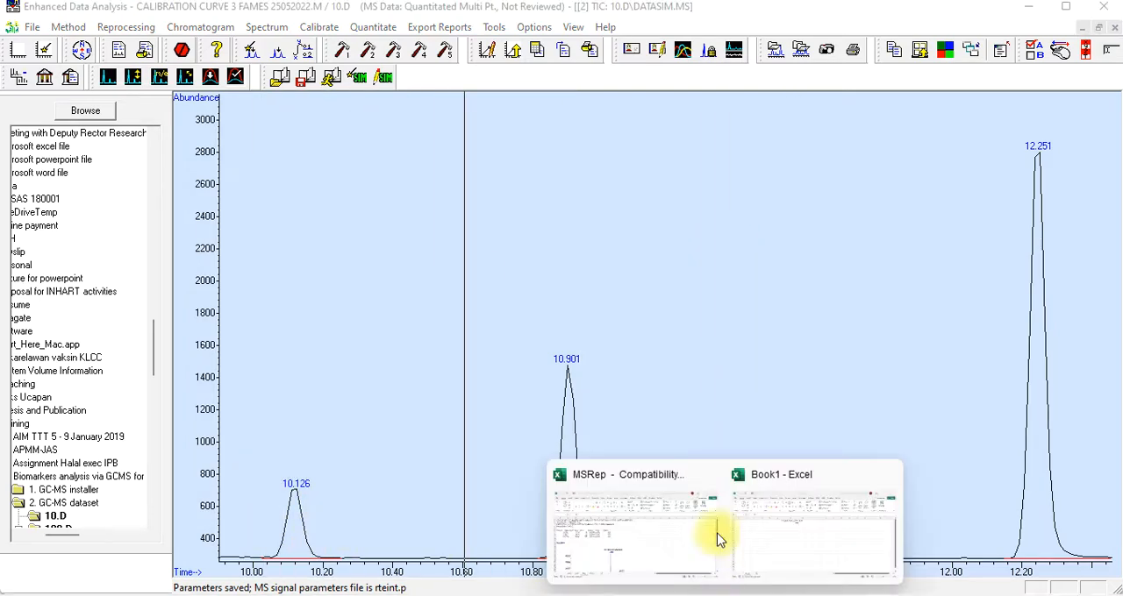
pyautogui.click(788, 483)
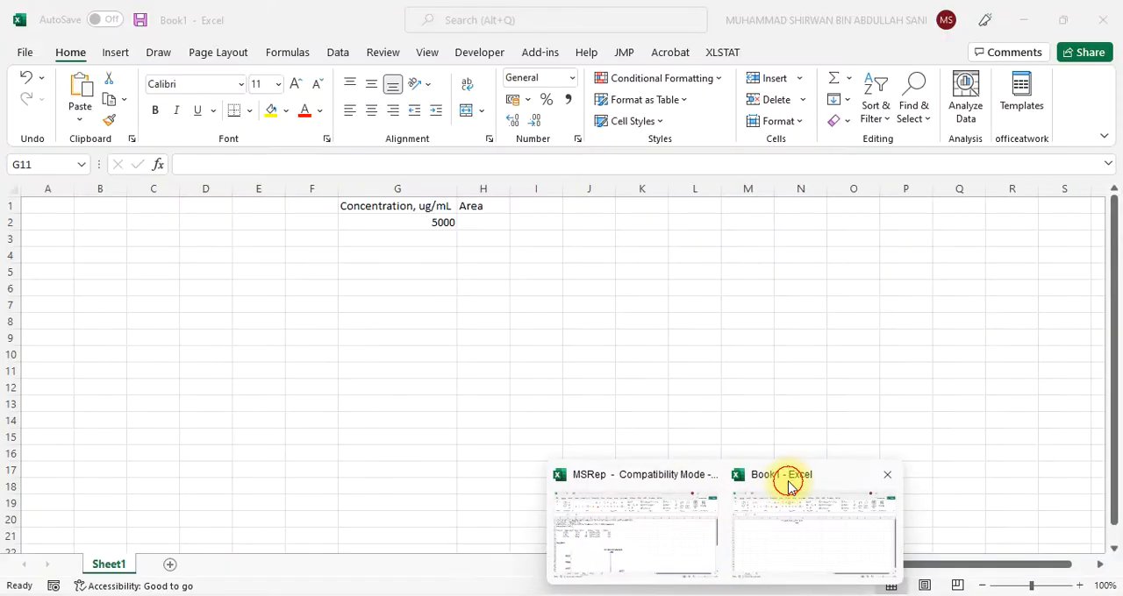
# Change the G1 header to "C6:0 Concentration, ug/mL" and widen column G so the whole header fits
pyautogui.click(414, 207)
pyautogui.click(257, 164)
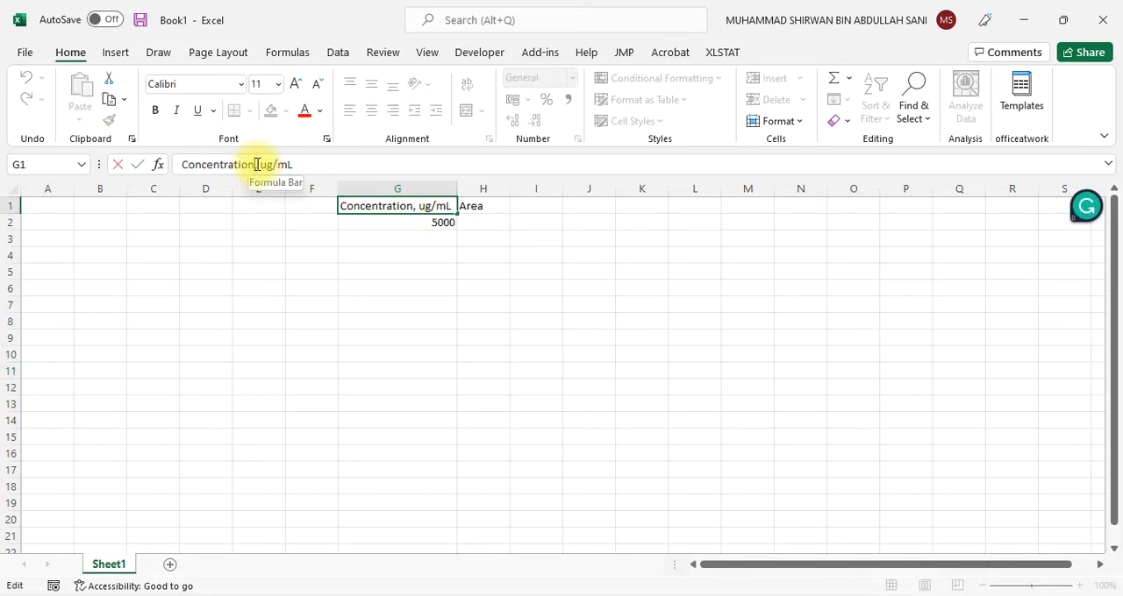
pyautogui.click(181, 164)
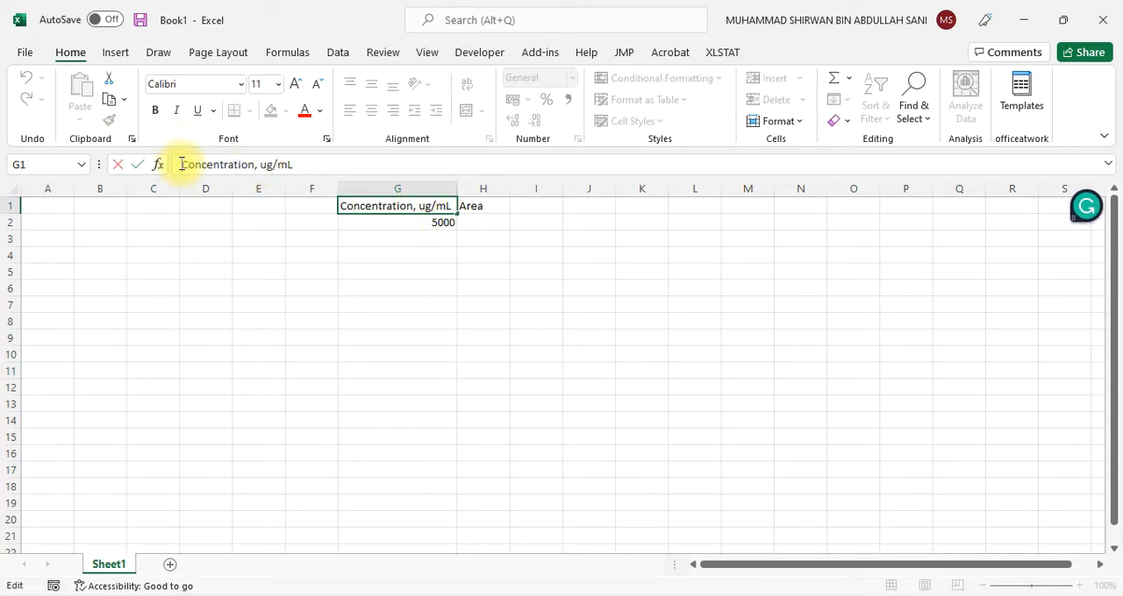
pyautogui.write('C6:0')
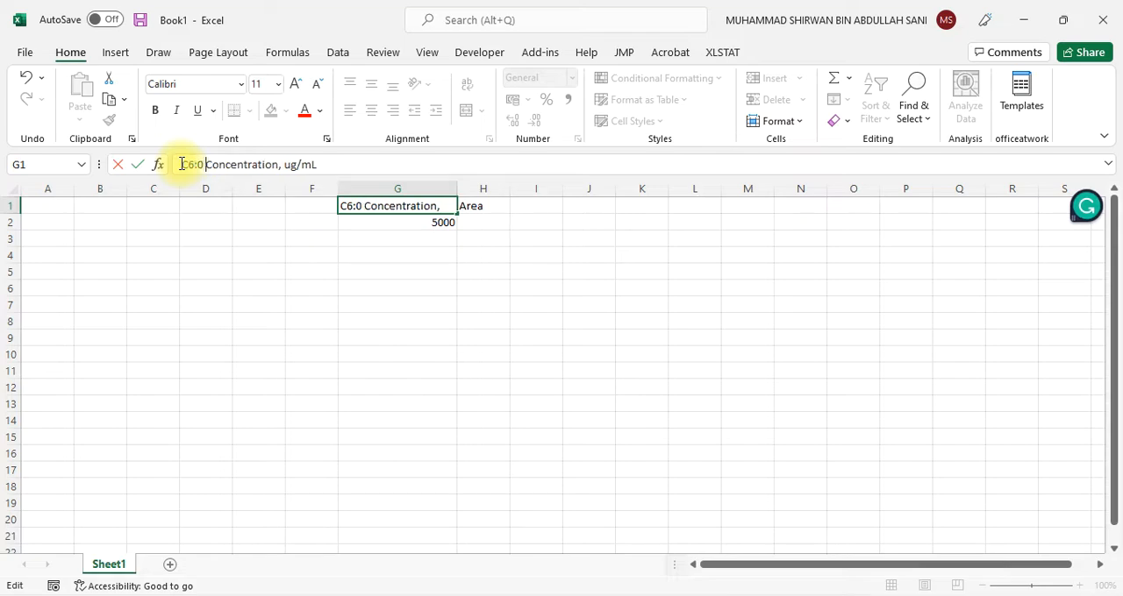
pyautogui.click(391, 368)
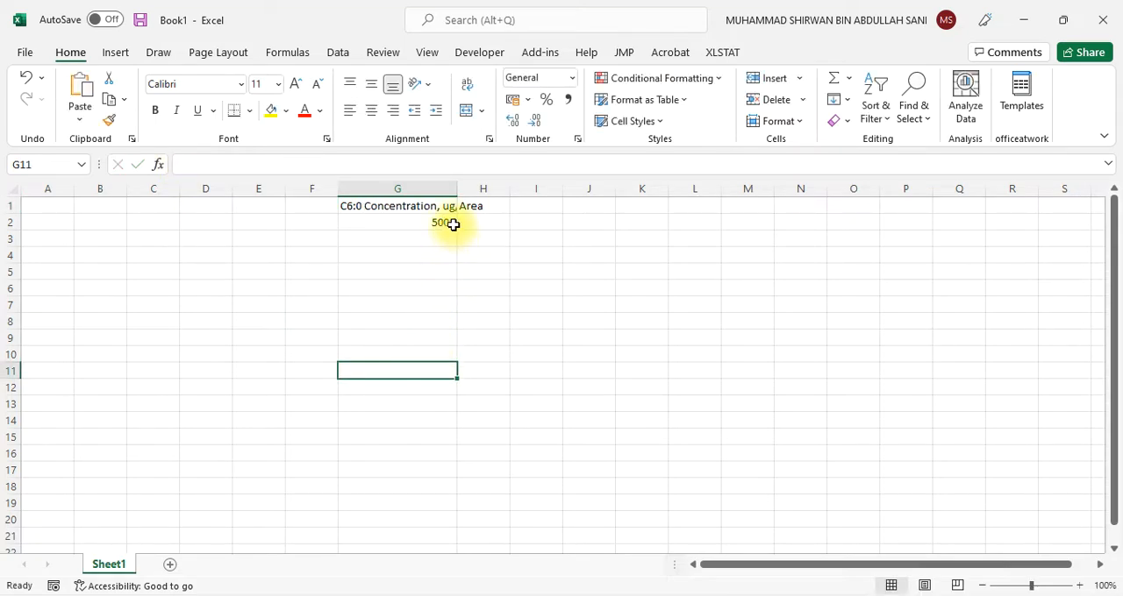
pyautogui.moveTo(457, 189); pyautogui.dragTo(484, 189)
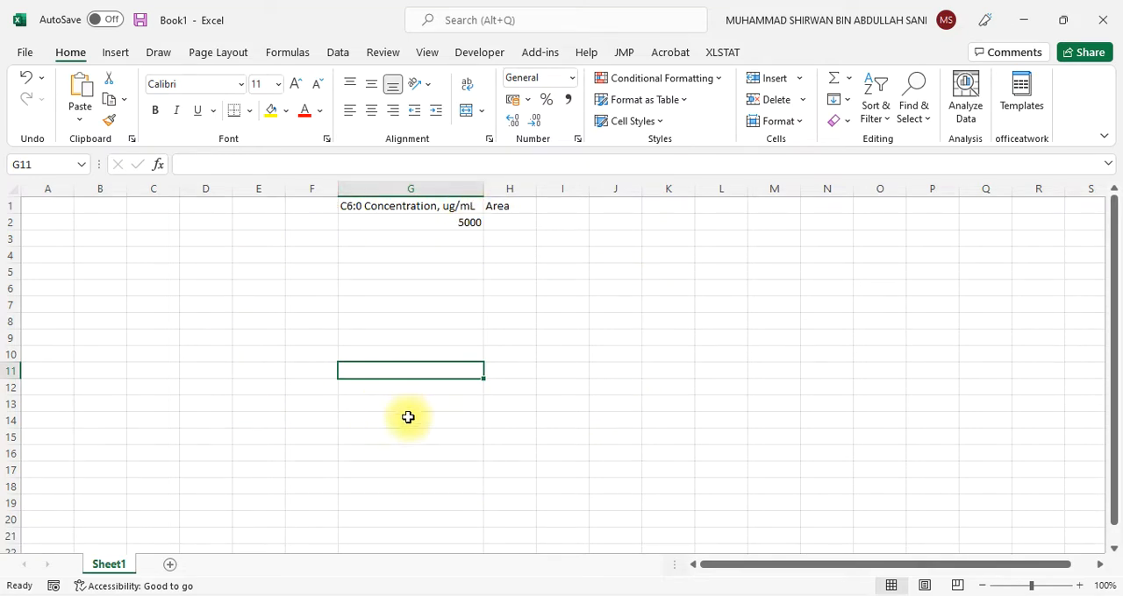
# Switch to Enhanced Data Analysis, open the integration results of 10.D and examine the retention times and peak areas
pyautogui.click(688, 595)
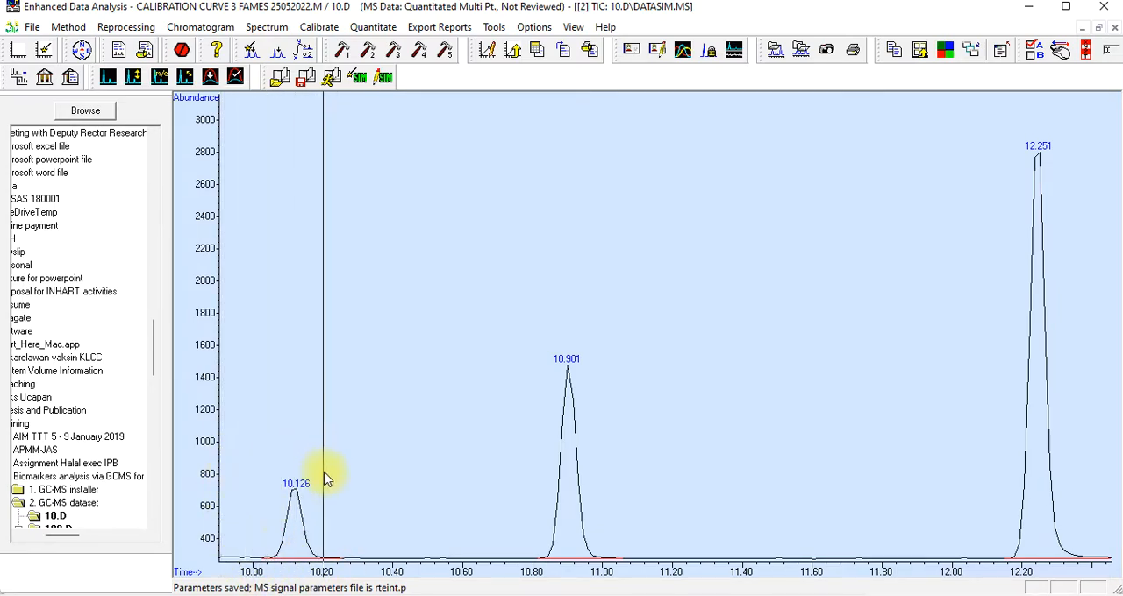
pyautogui.click(191, 29)
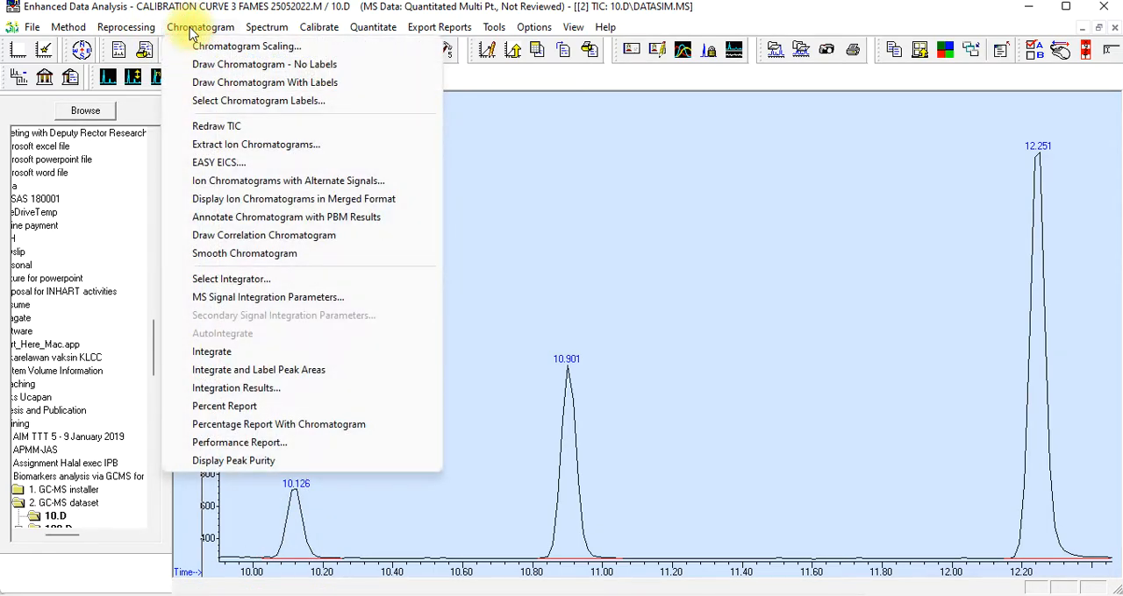
pyautogui.click(259, 393)
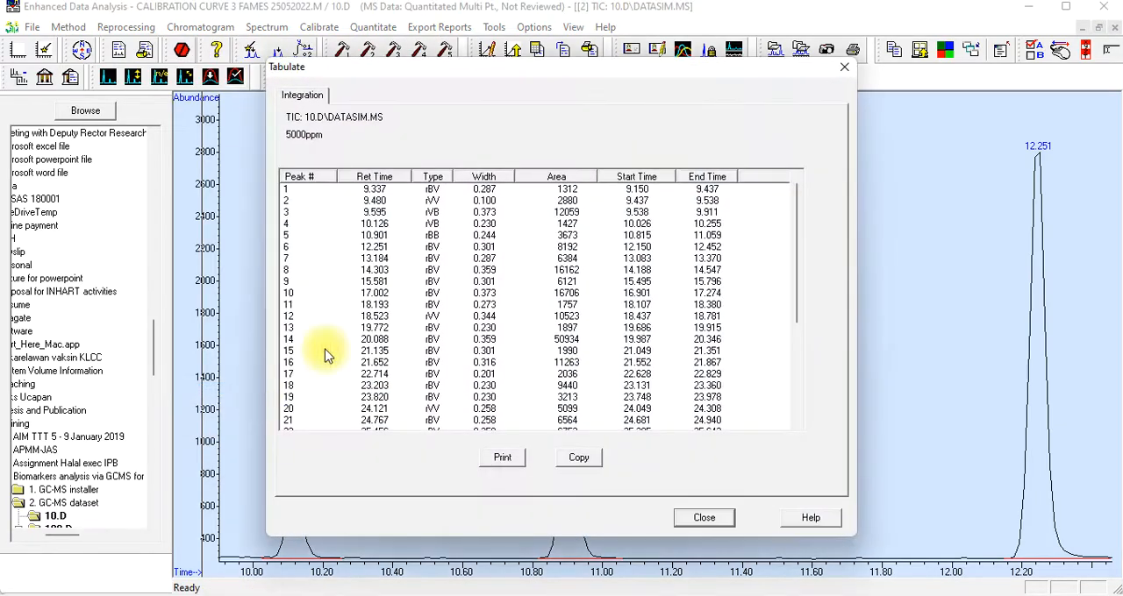
pyautogui.moveTo(497, 81); pyautogui.dragTo(616, 70)
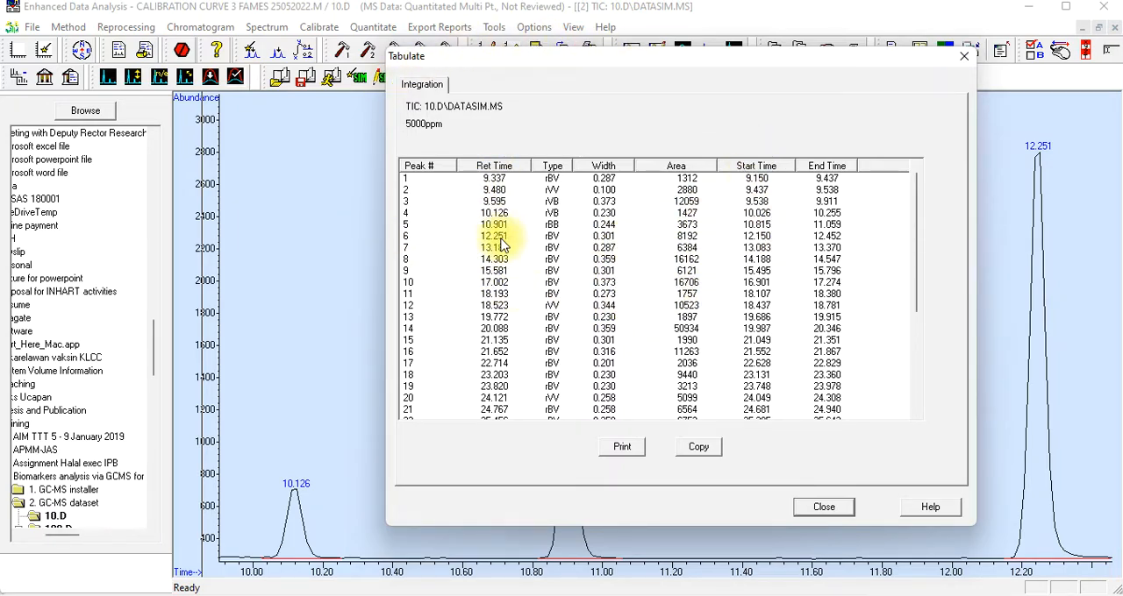
pyautogui.scroll(-5, 497, 280)
pyautogui.scroll(5, 499, 303)
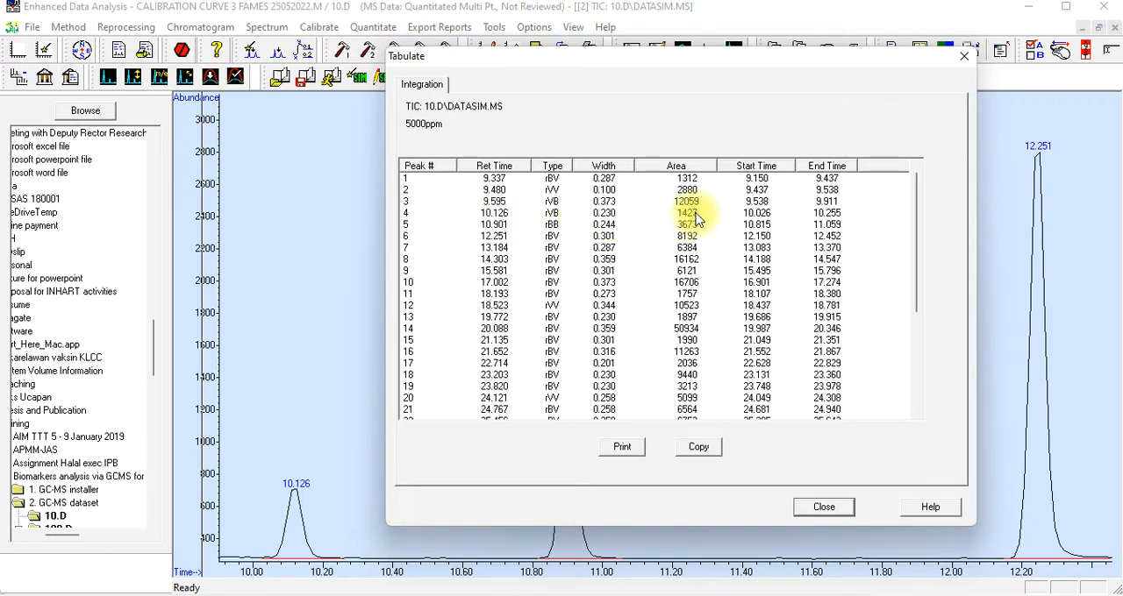
pyautogui.scroll(-5, 697, 219)
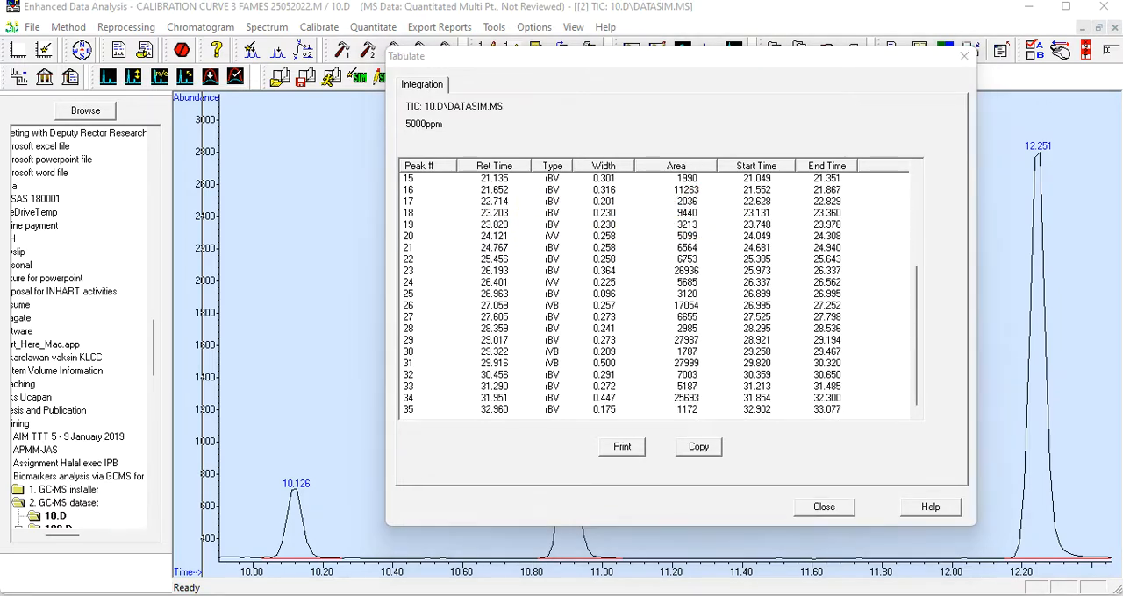
pyautogui.click(1079, 587)
pyautogui.click(779, 346)
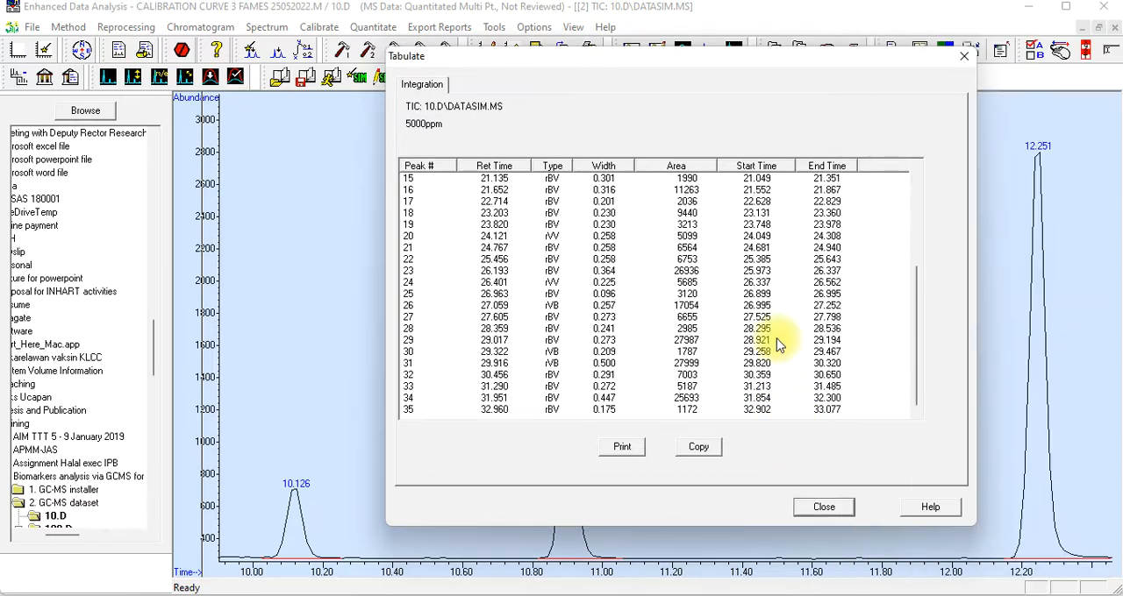
pyautogui.scroll(5, 782, 343)
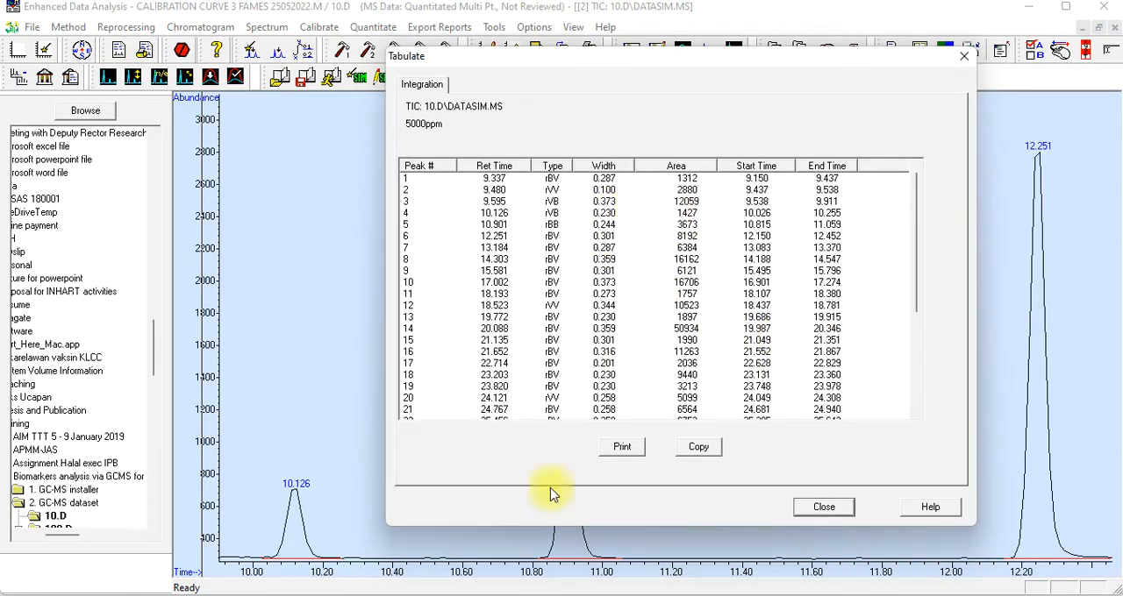
# Enter 1427 in cell H2 of Book1 in Excel as the peak area for the 5000 ug/mL concentration
pyautogui.moveTo(728, 591)
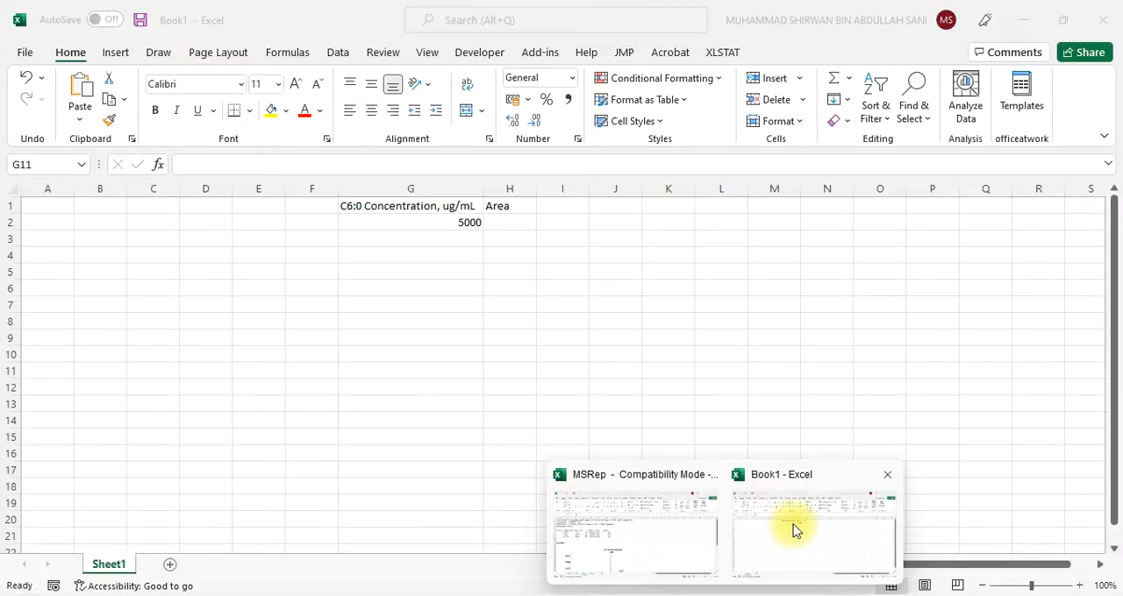
pyautogui.click(794, 531)
pyautogui.click(508, 225)
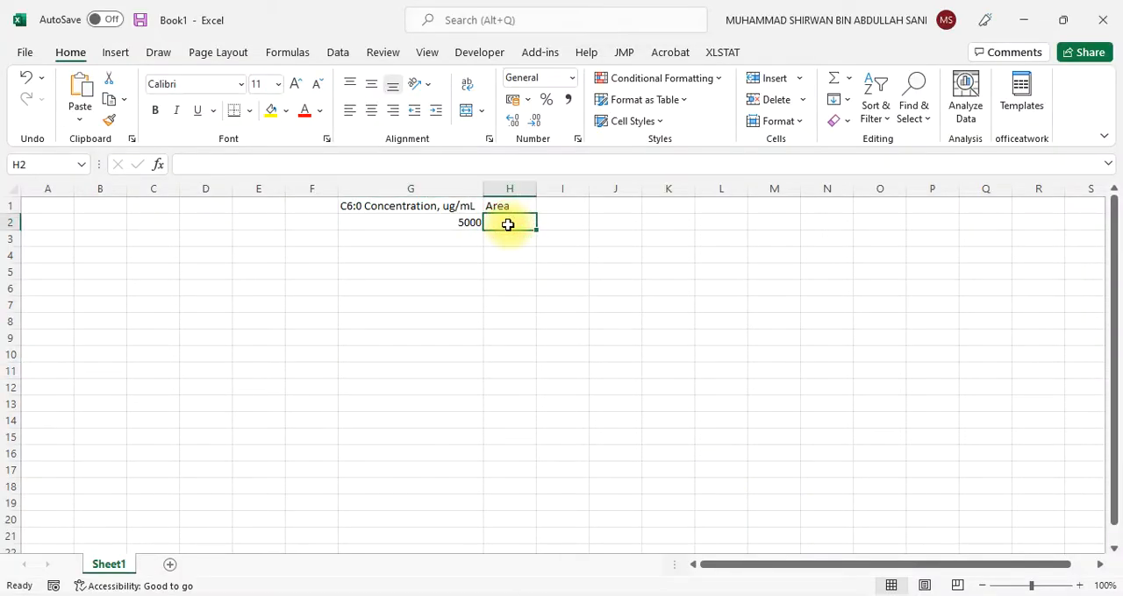
pyautogui.write('1427')
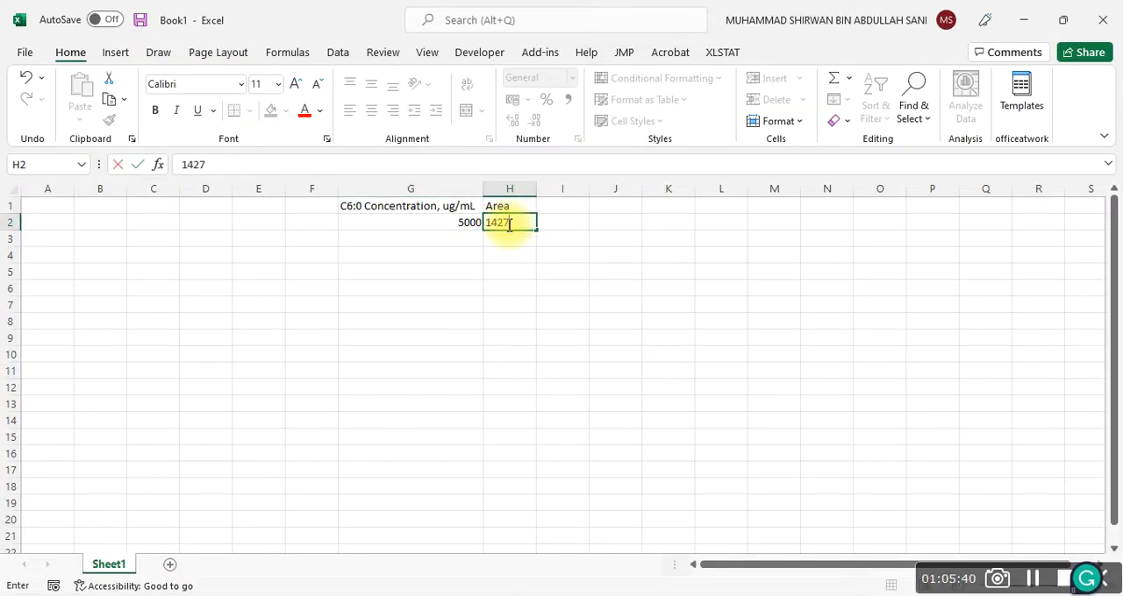
pyautogui.click(434, 395)
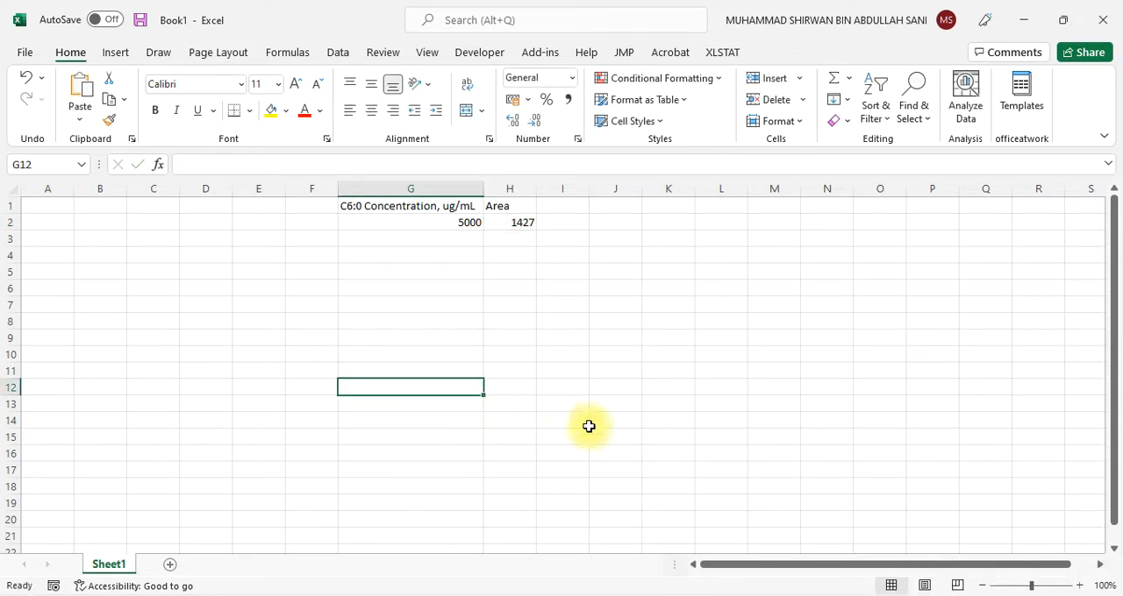
pyautogui.moveTo(653, 594)
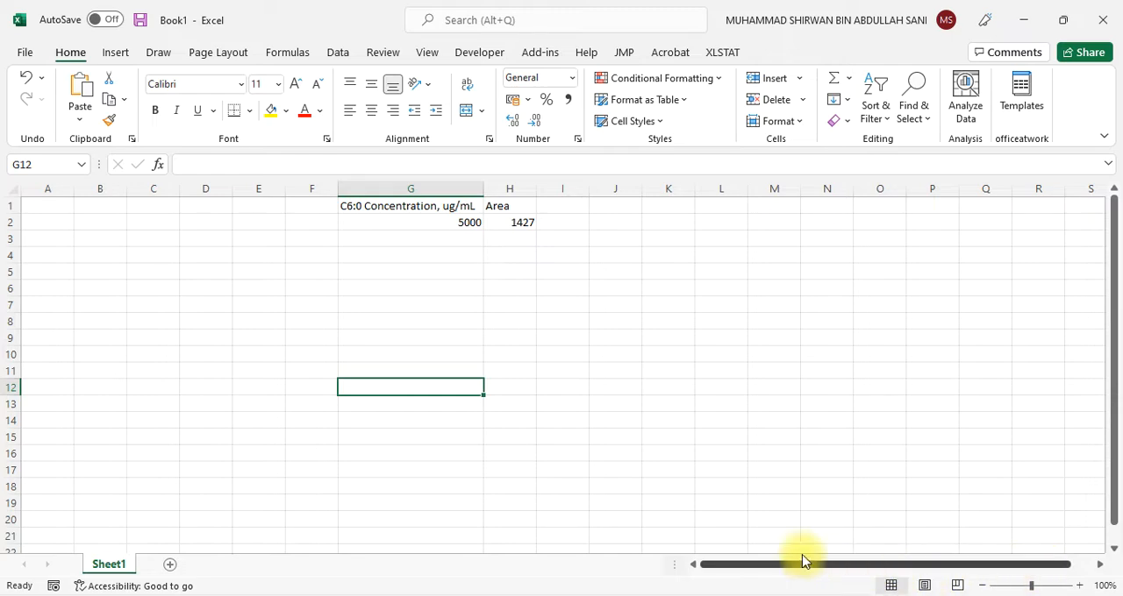
pyautogui.scroll(3, 659, 419)
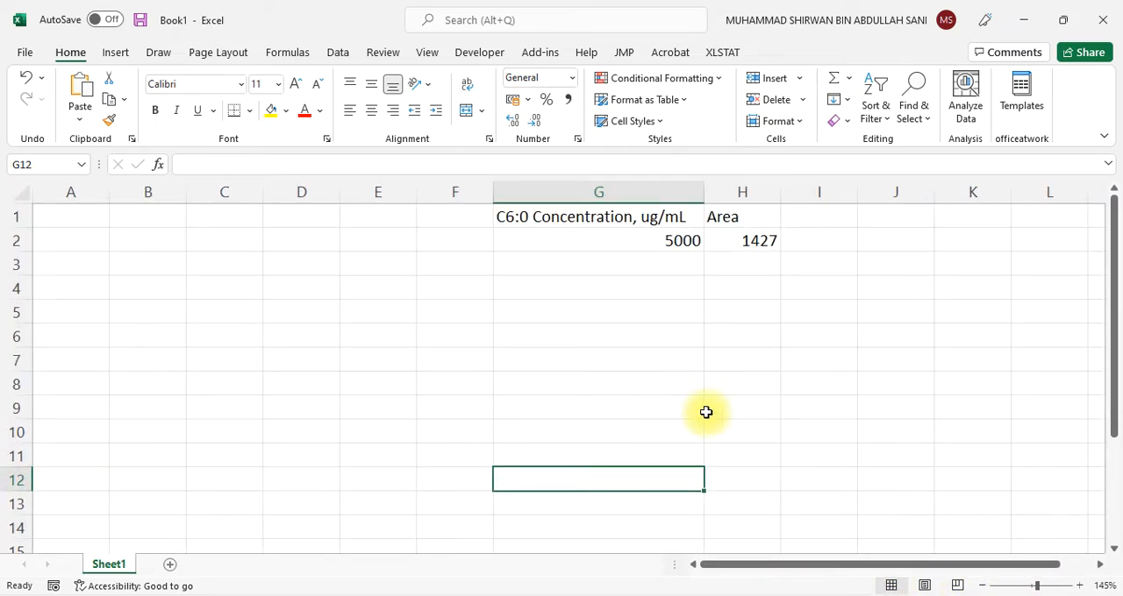
pyautogui.hscroll(3, 706, 413)
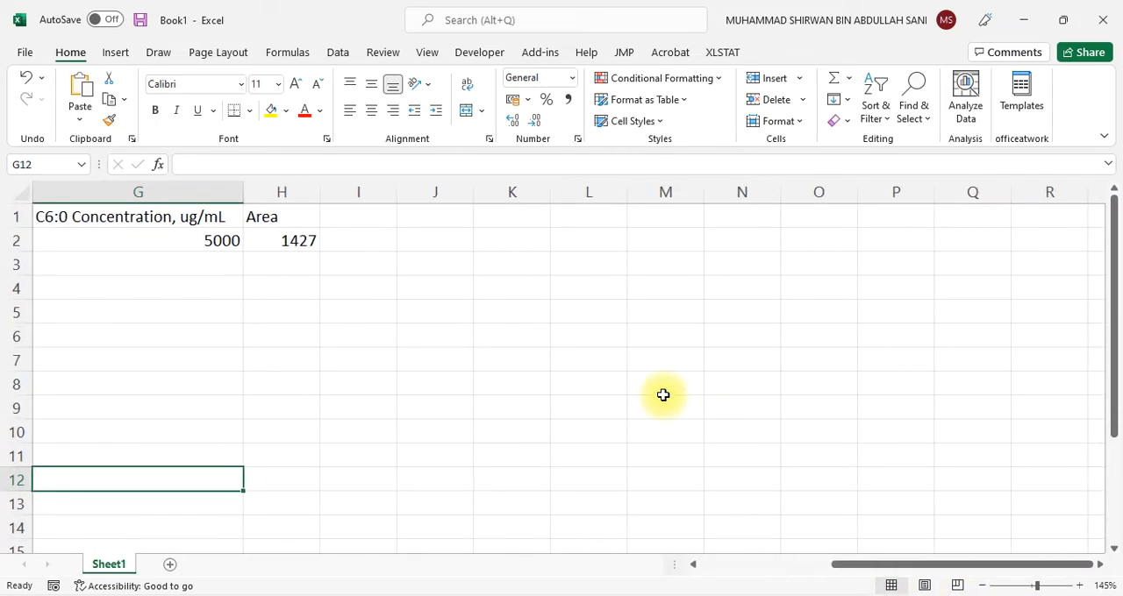
pyautogui.hscroll(-2, 649, 404)
# Return to Enhanced Data Analysis, close the 10.D integration results and load the data file 11.D
pyautogui.moveTo(646, 594)
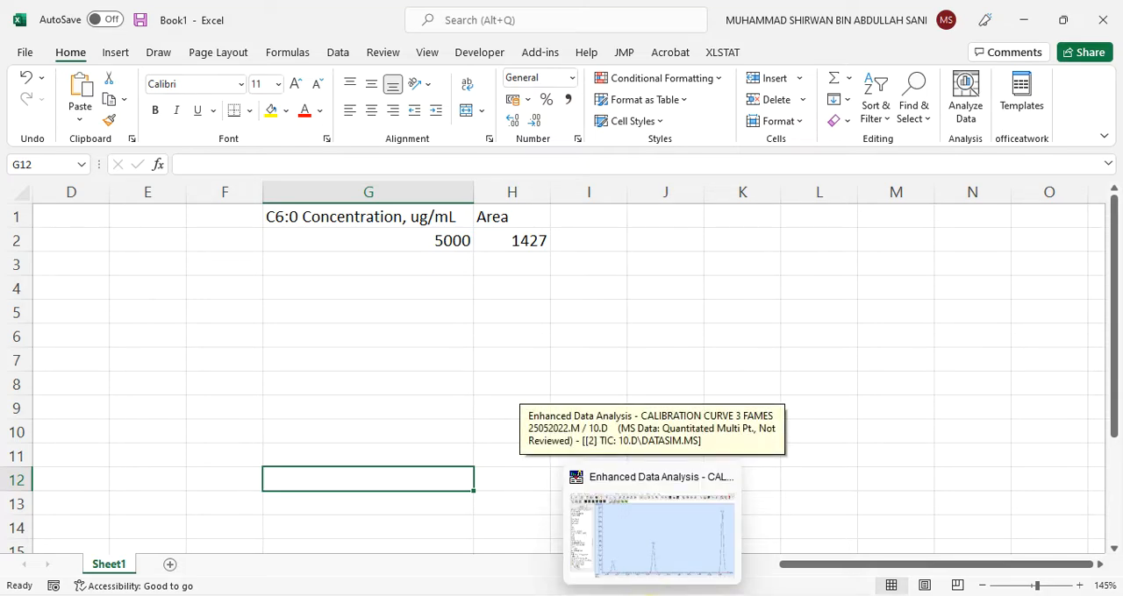
pyautogui.click(658, 569)
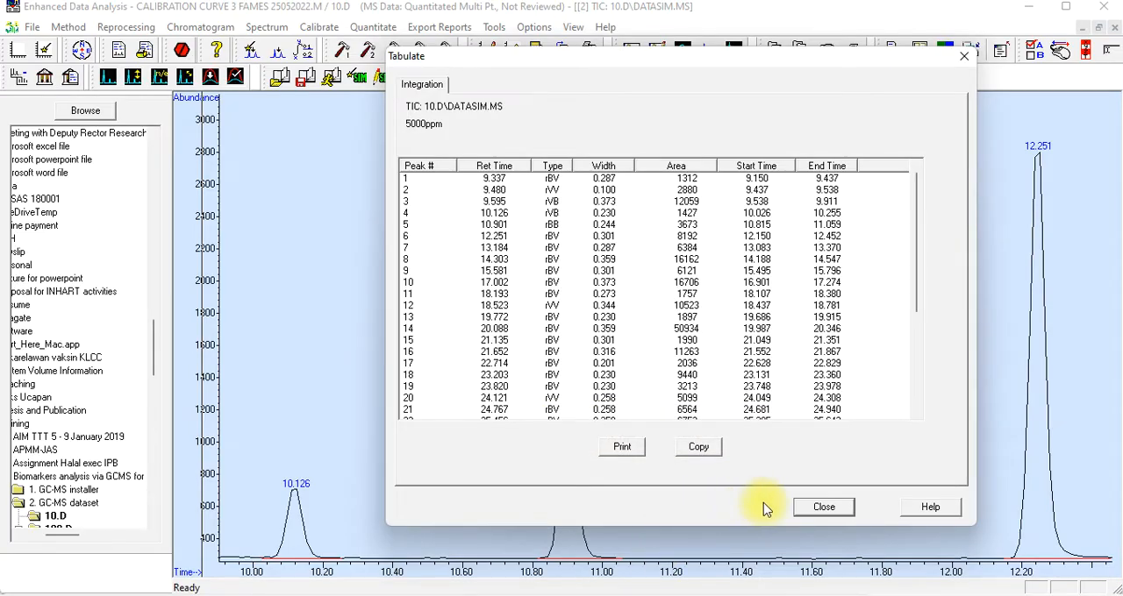
pyautogui.click(823, 508)
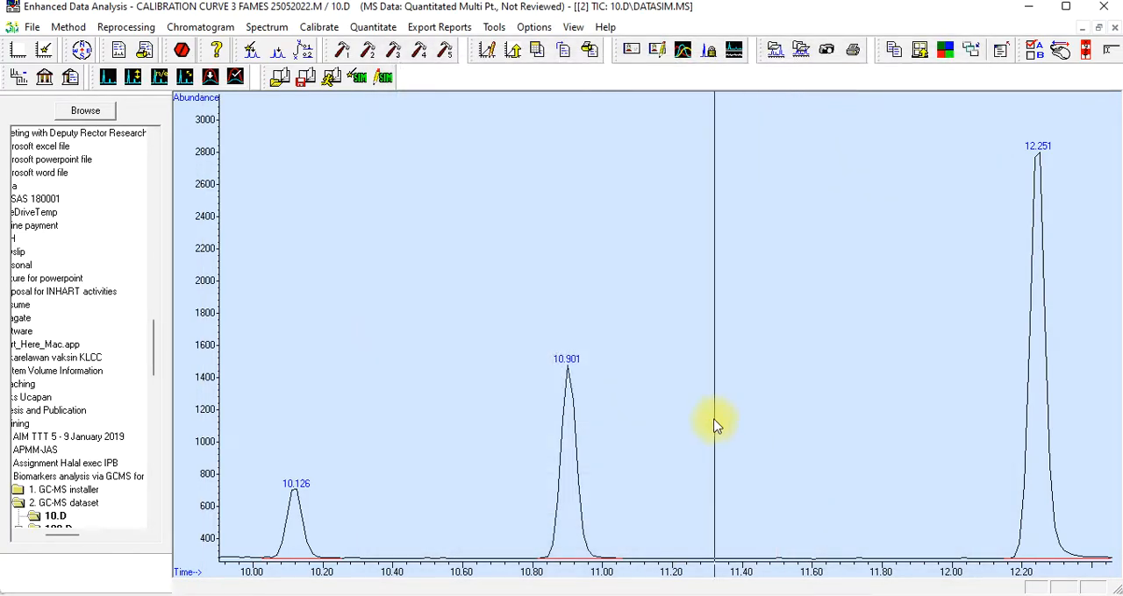
pyautogui.click(31, 27)
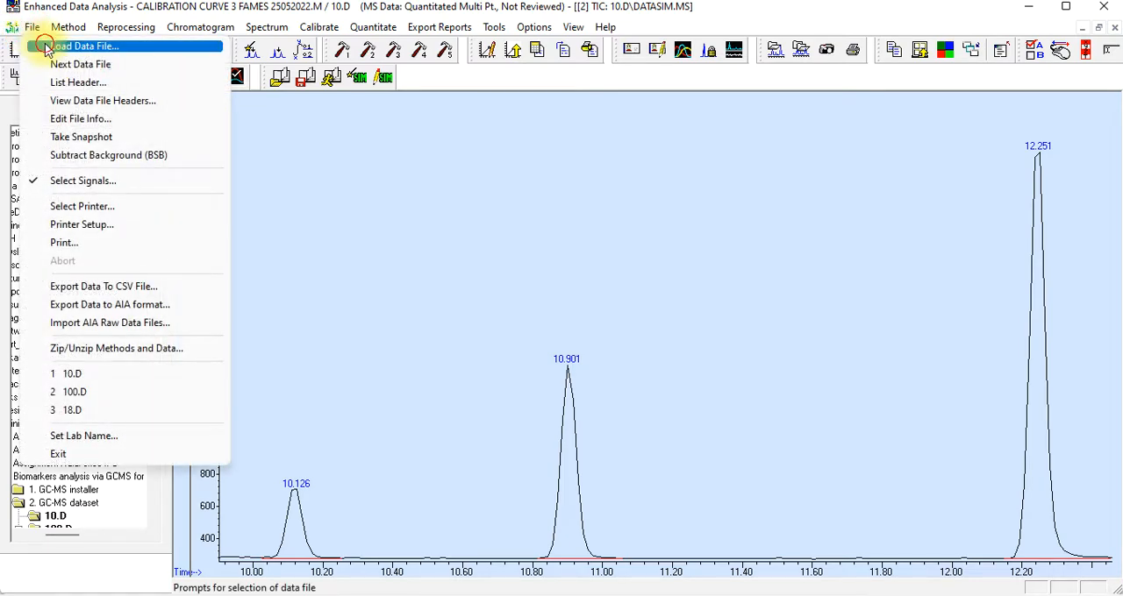
pyautogui.click(46, 42)
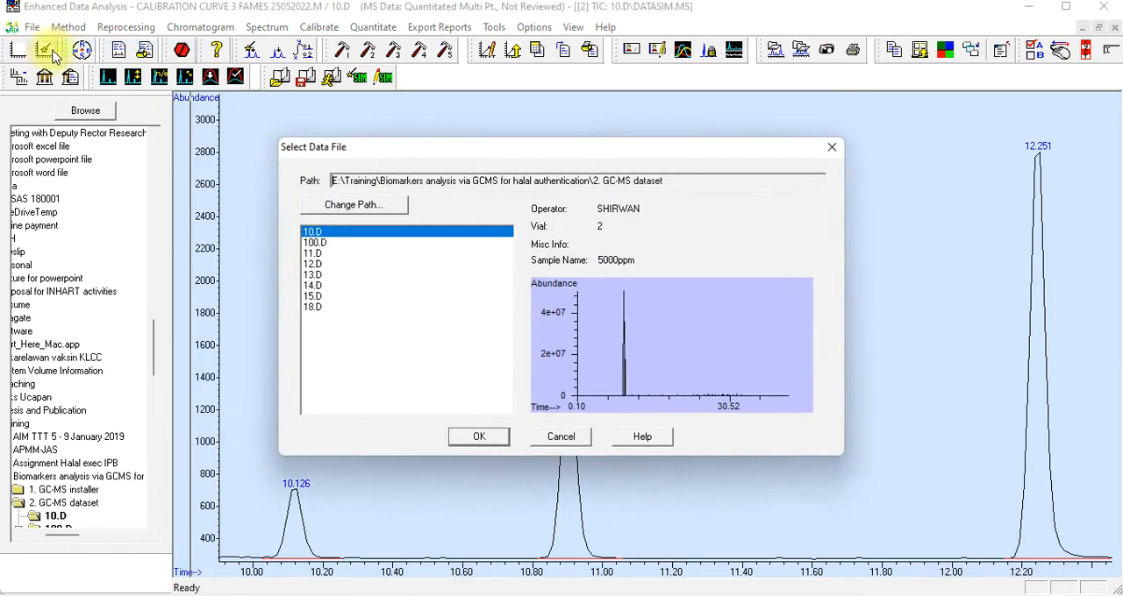
pyautogui.click(314, 254)
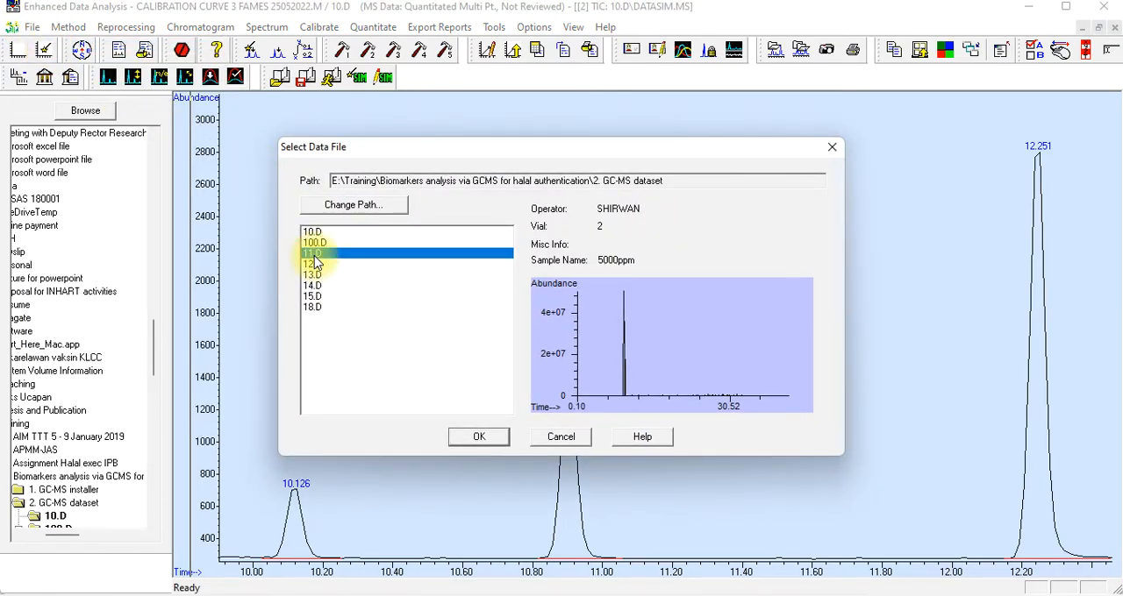
pyautogui.click(476, 437)
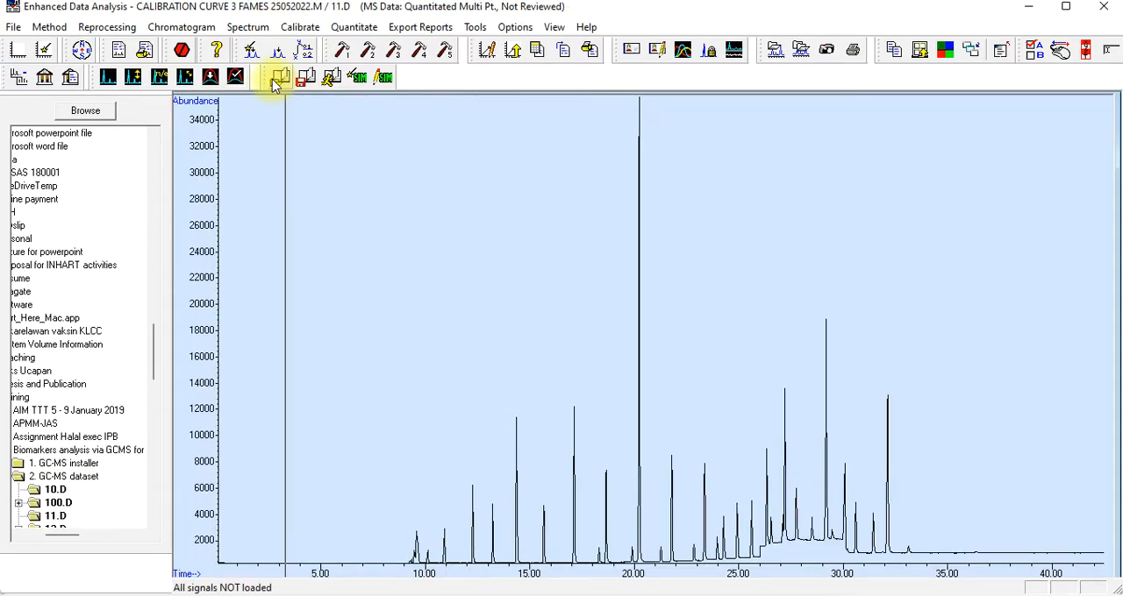
# Confirm DATASIM.MS as the only signal to load for 11.D
pyautogui.click(13, 26)
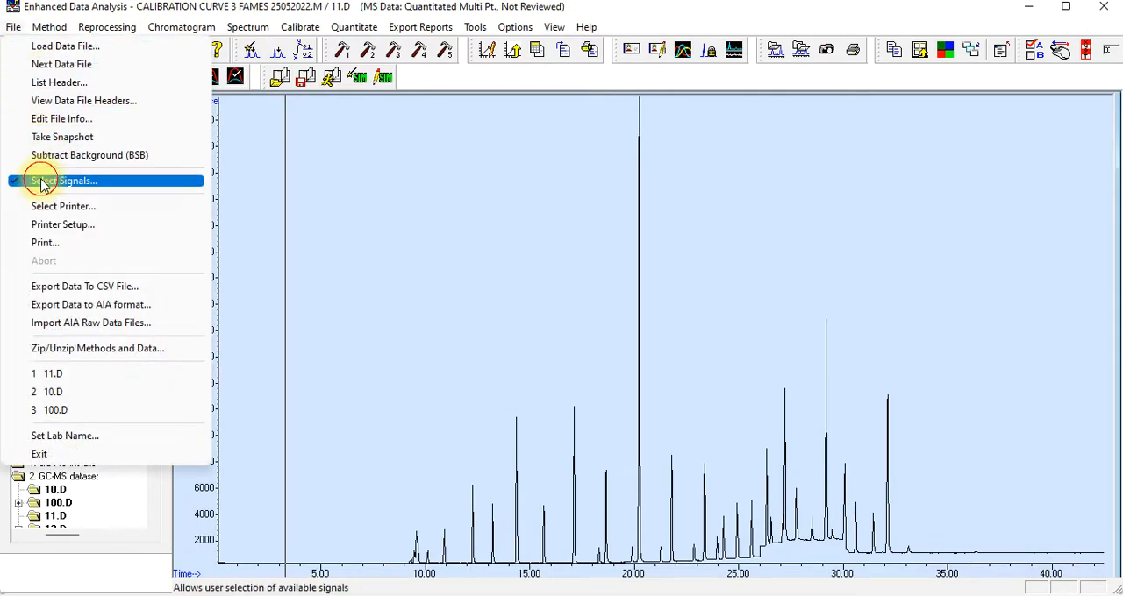
pyautogui.click(35, 178)
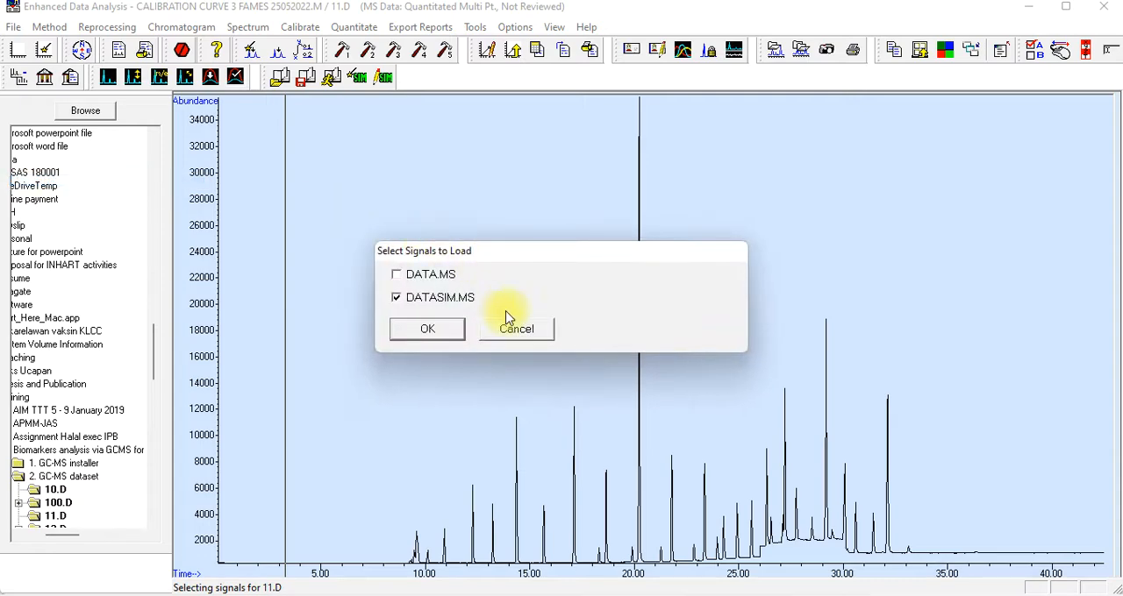
pyautogui.click(425, 330)
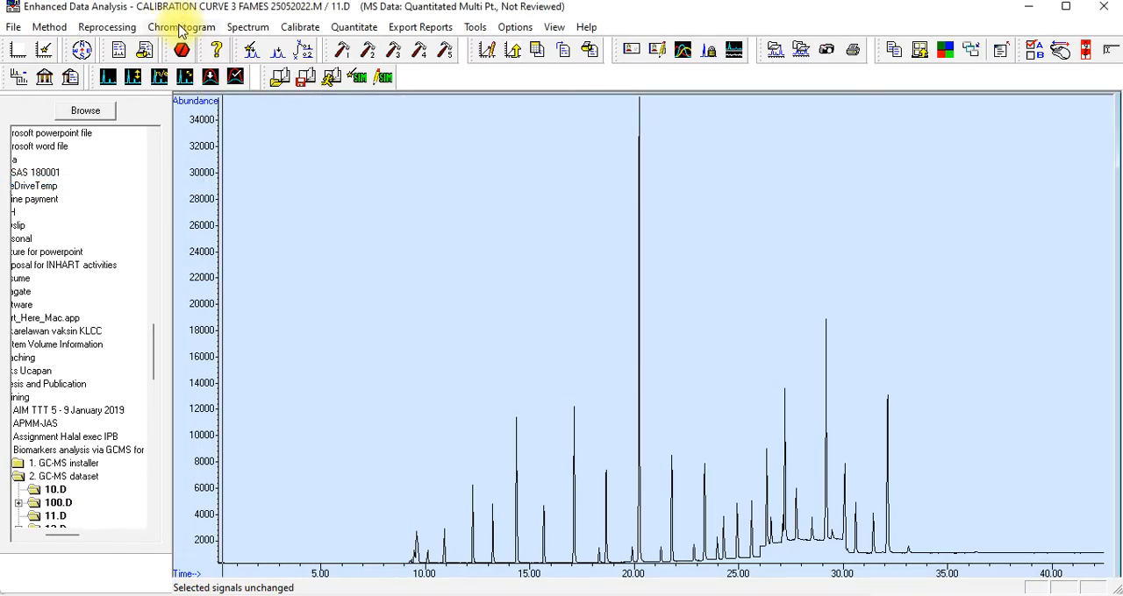
# Integrate the 11.D chromatogram with the RTE Integrator
pyautogui.click(182, 28)
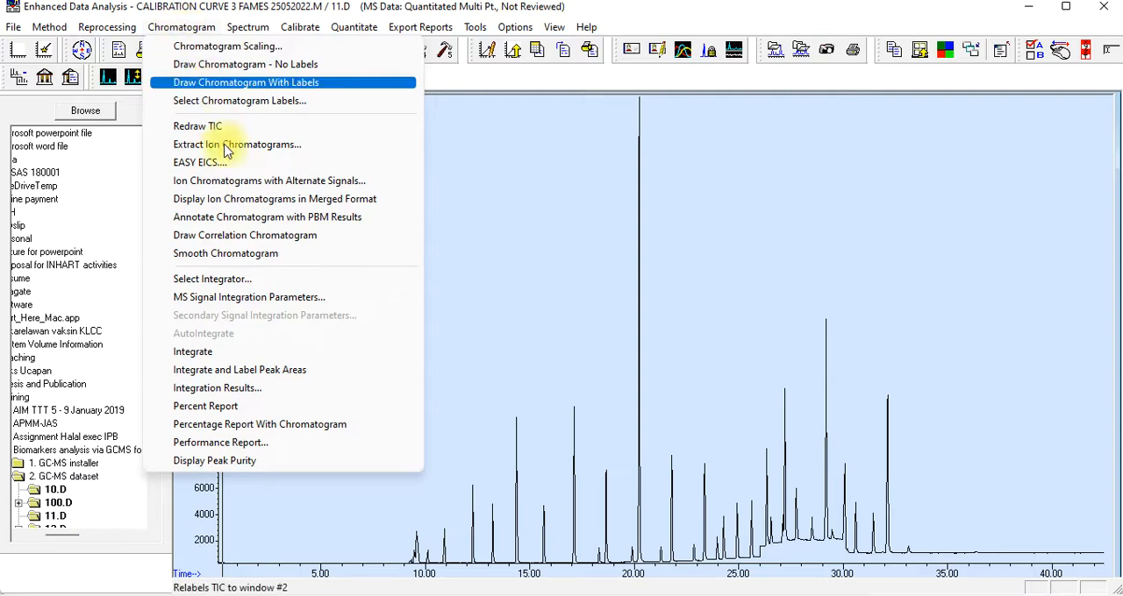
pyautogui.click(242, 280)
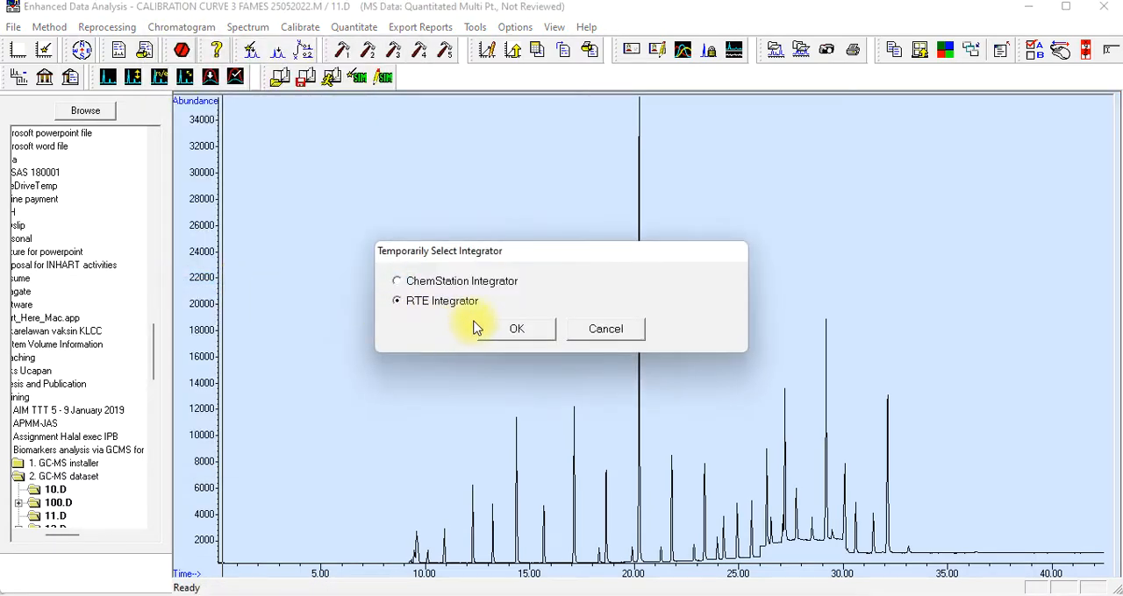
pyautogui.click(509, 331)
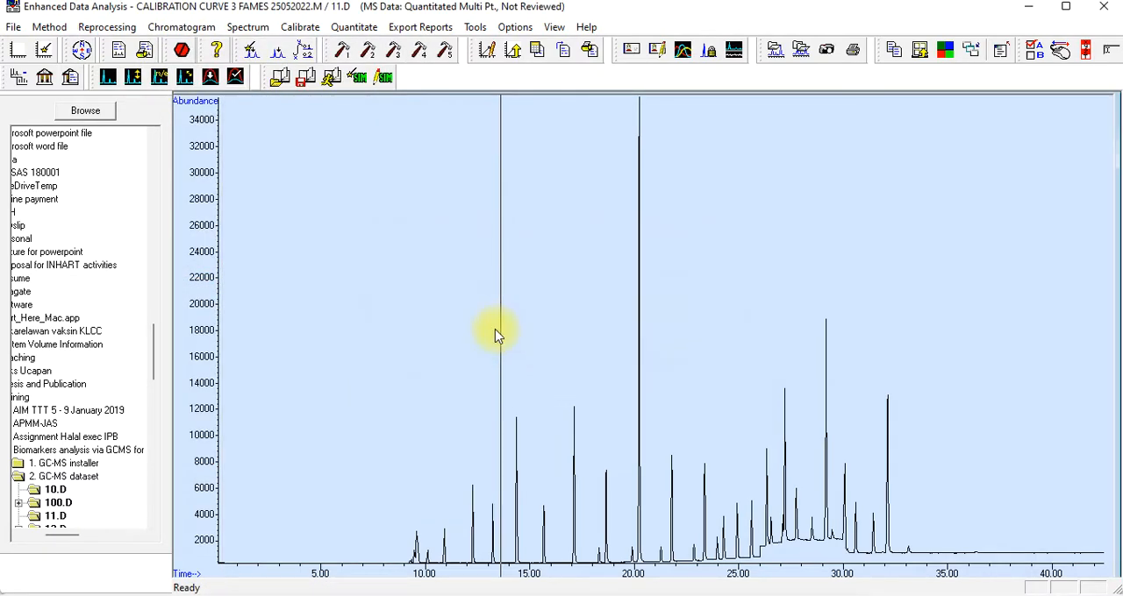
pyautogui.click(188, 30)
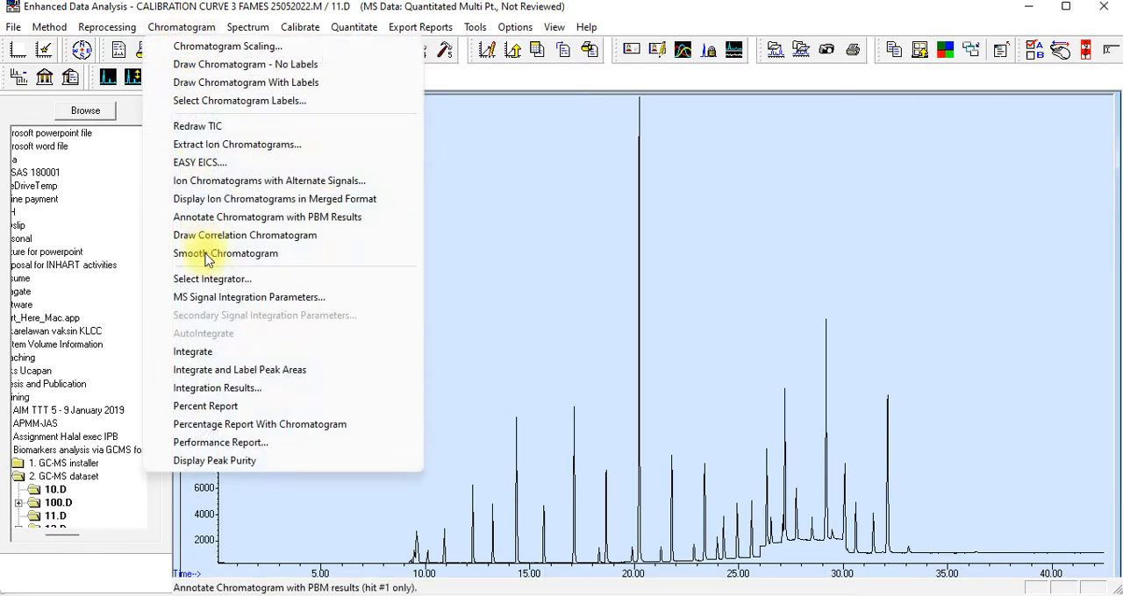
pyautogui.click(219, 352)
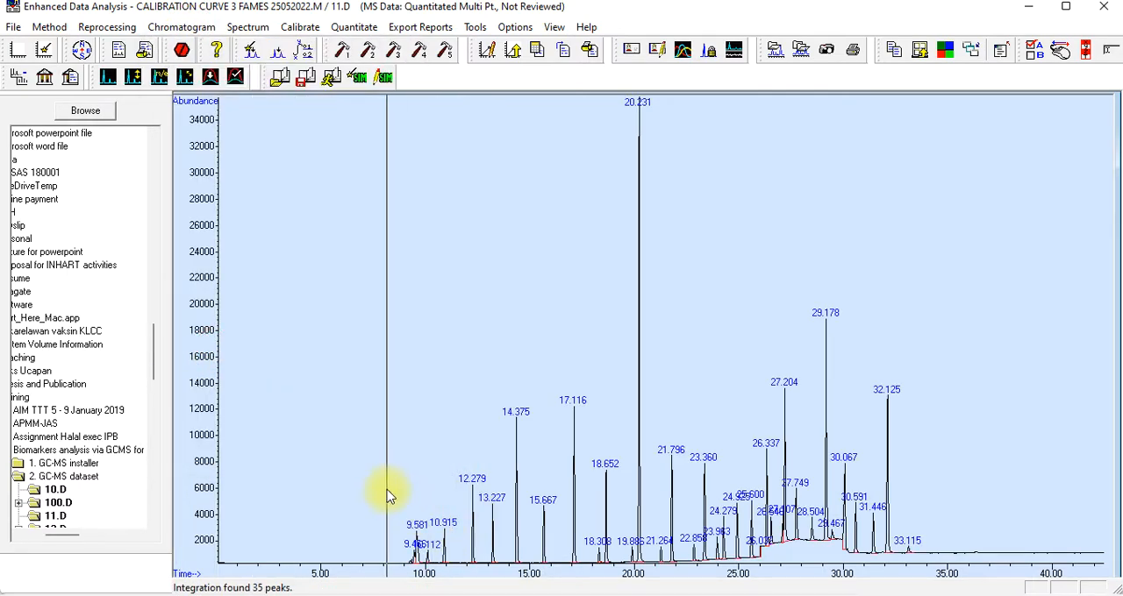
pyautogui.moveTo(463, 554); pyautogui.dragTo(525, 573)
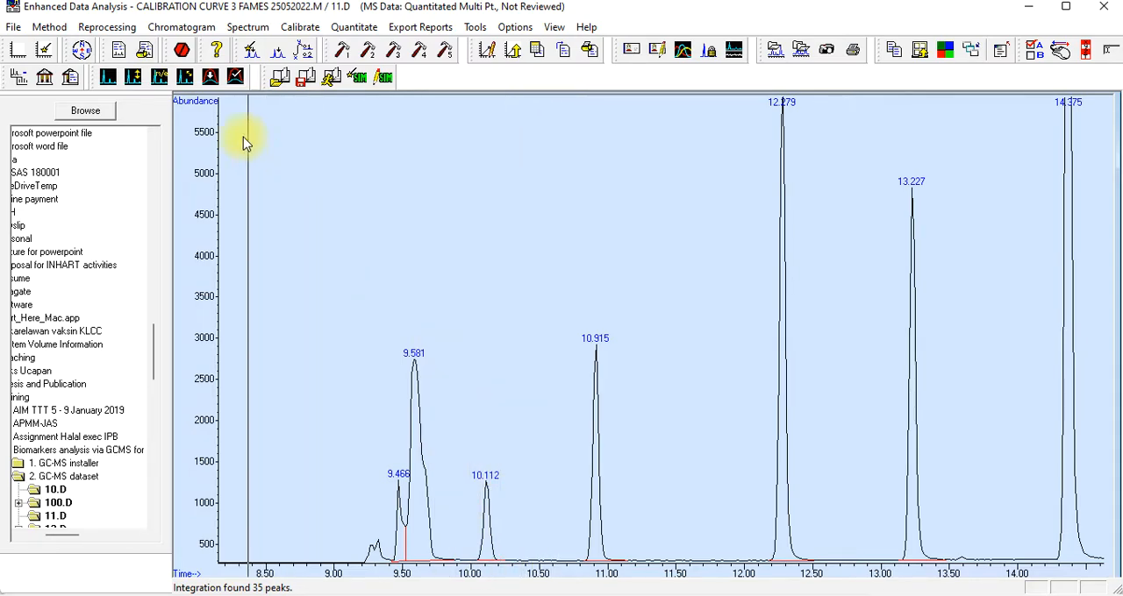
# Open the integration results table of 11.D and move it clear of the early peaks
pyautogui.click(194, 32)
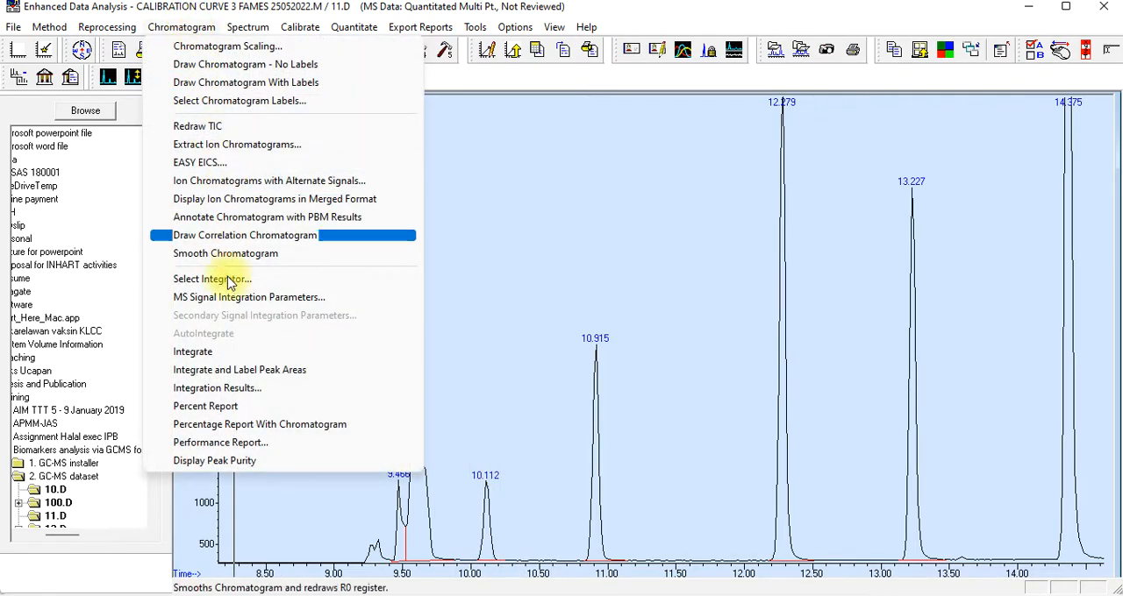
pyautogui.click(234, 394)
pyautogui.moveTo(535, 85); pyautogui.dragTo(830, 94)
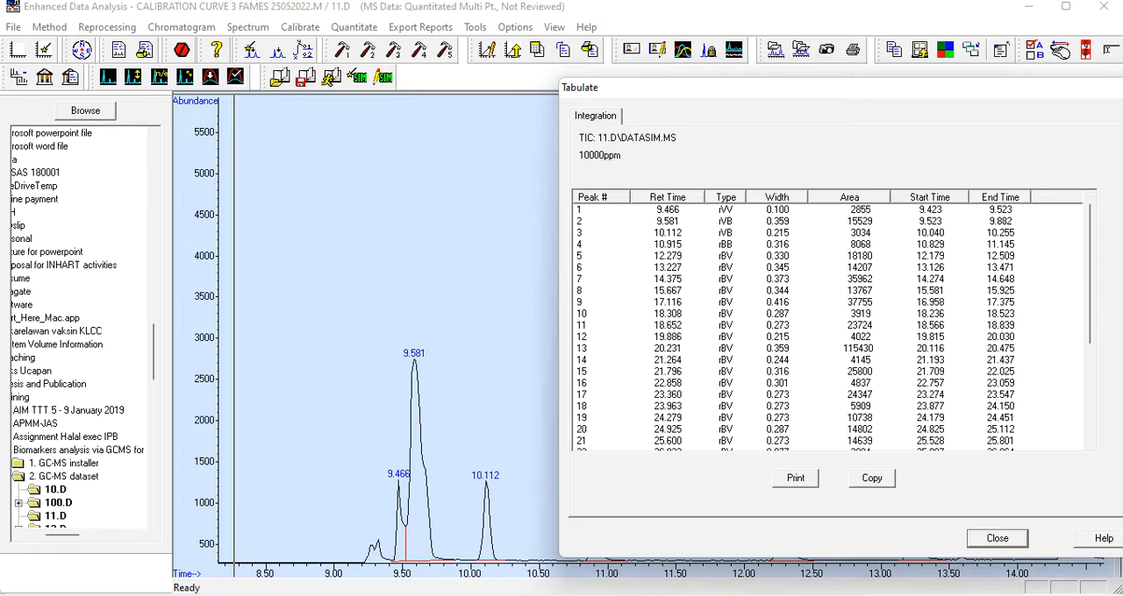
# Switch to the Book1 workbook in Excel and enter the 11.D standard: concentration 10000 in G3 and area 3034 in H3
pyautogui.moveTo(689, 576)
pyautogui.click(746, 490)
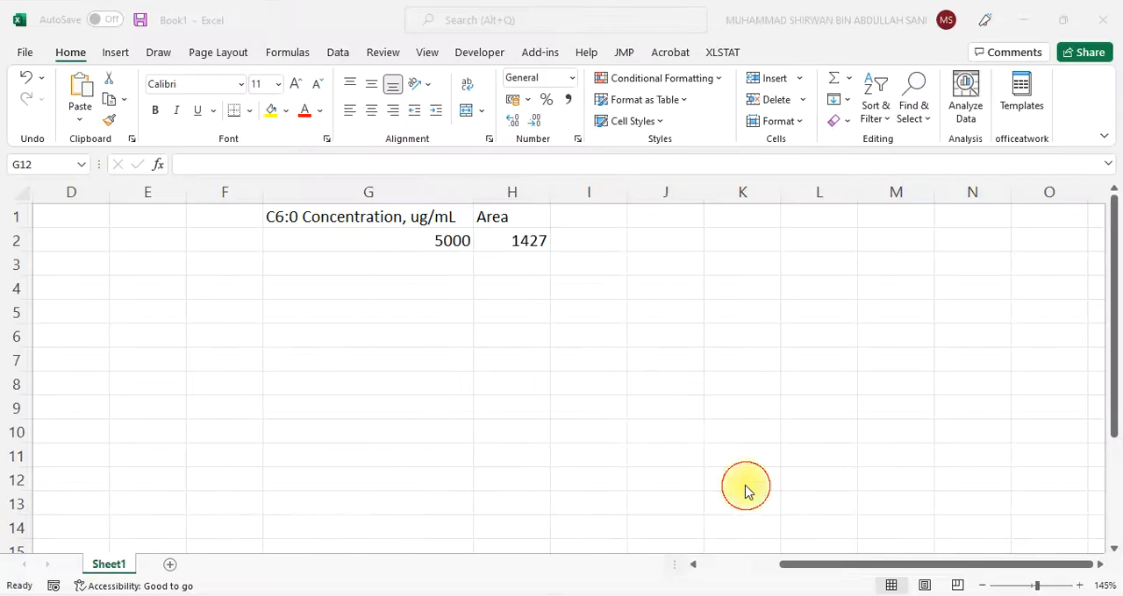
pyautogui.click(507, 261)
pyautogui.write('3')
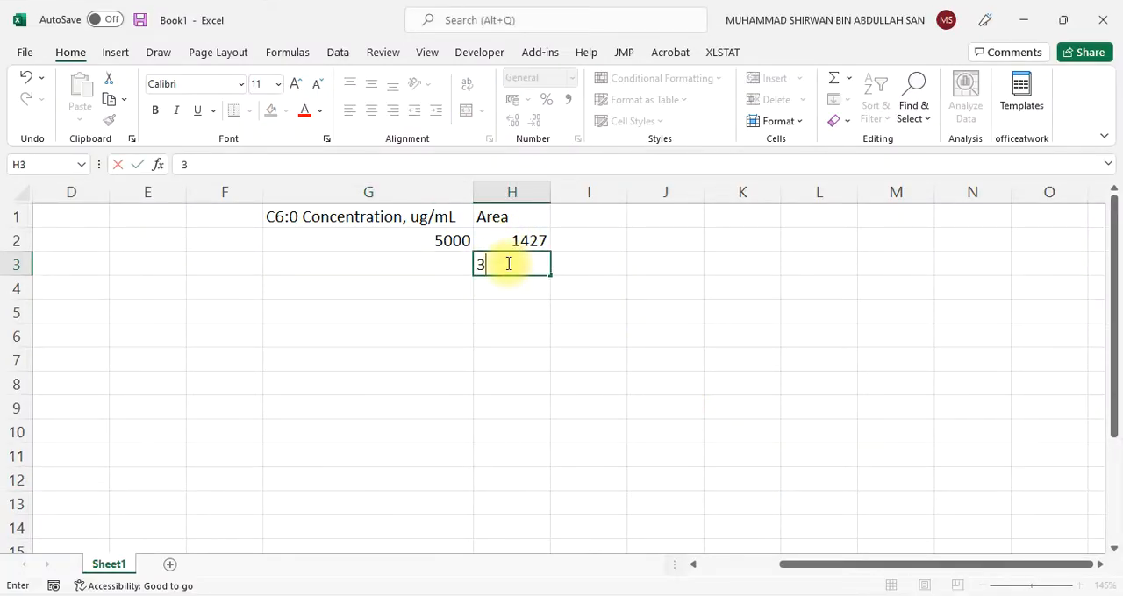
pyautogui.write('02')
pyautogui.write('4')
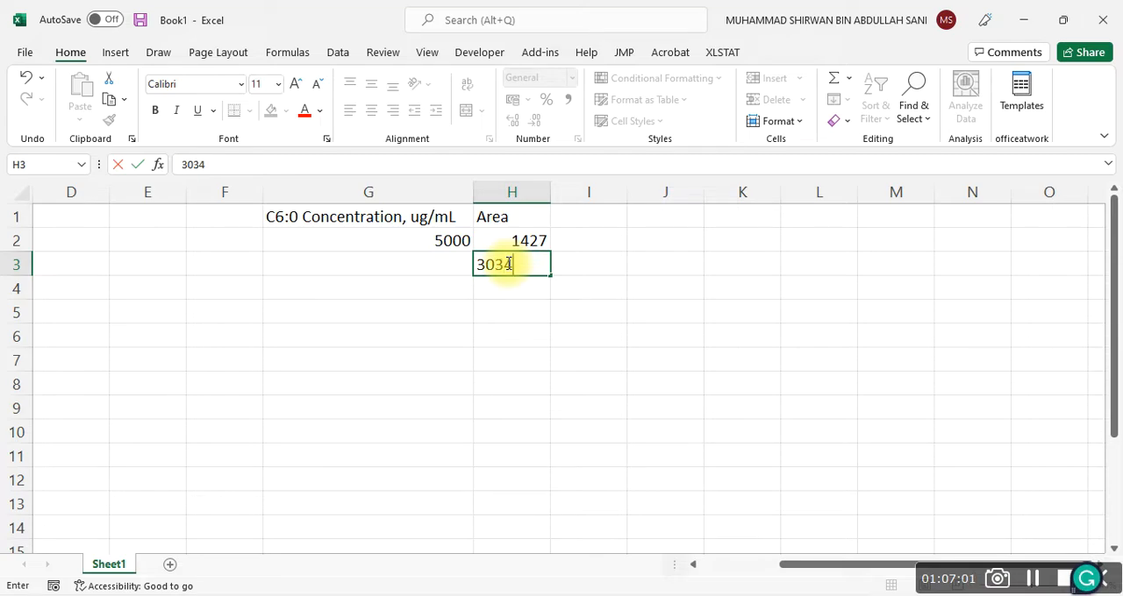
pyautogui.click(434, 264)
pyautogui.write('10000')
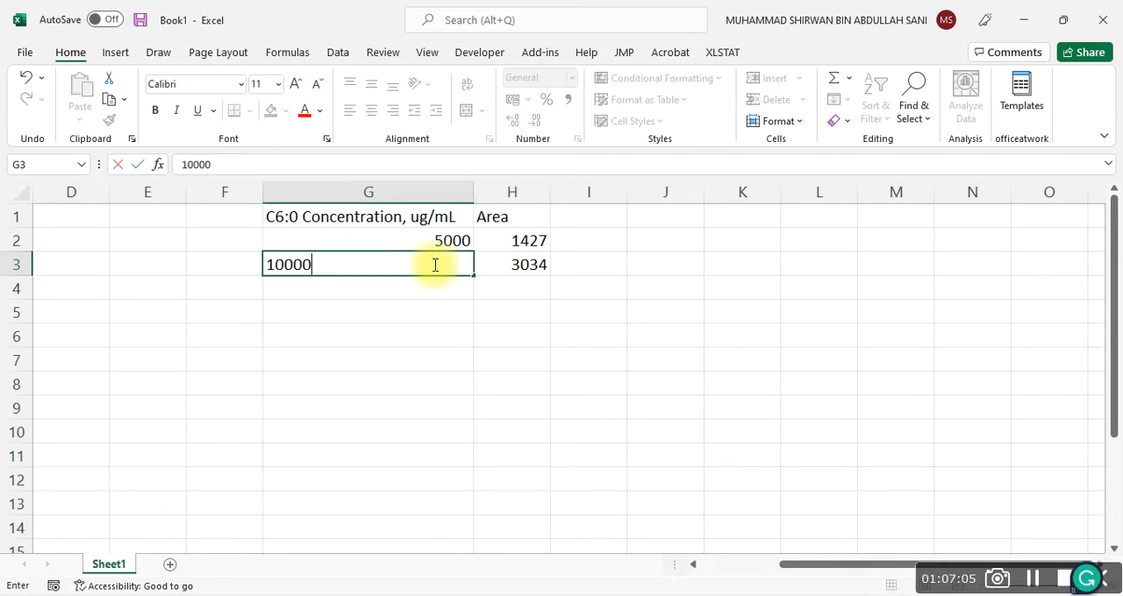
pyautogui.click(430, 358)
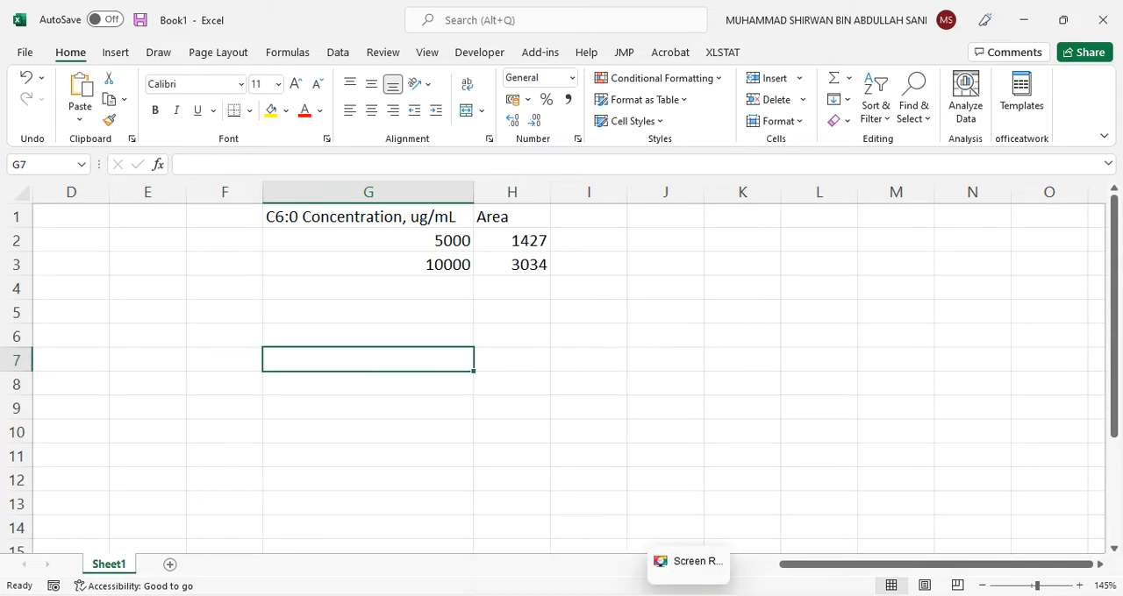
# Return to Enhanced Data Analysis, close the 11.D integration results and load the data file 12.D
pyautogui.moveTo(725, 595)
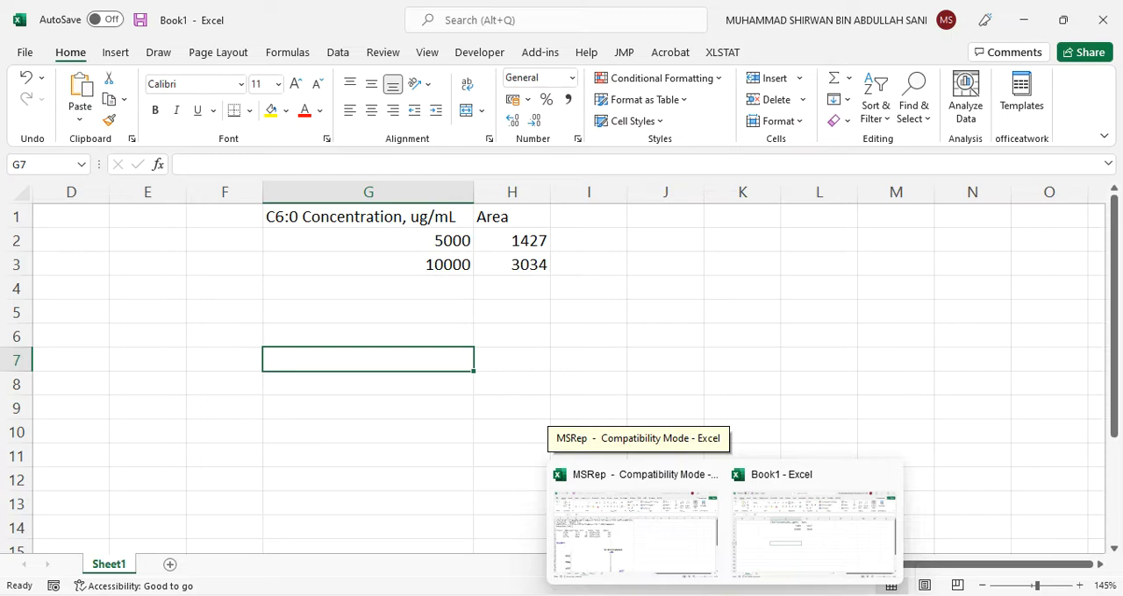
pyautogui.click(654, 595)
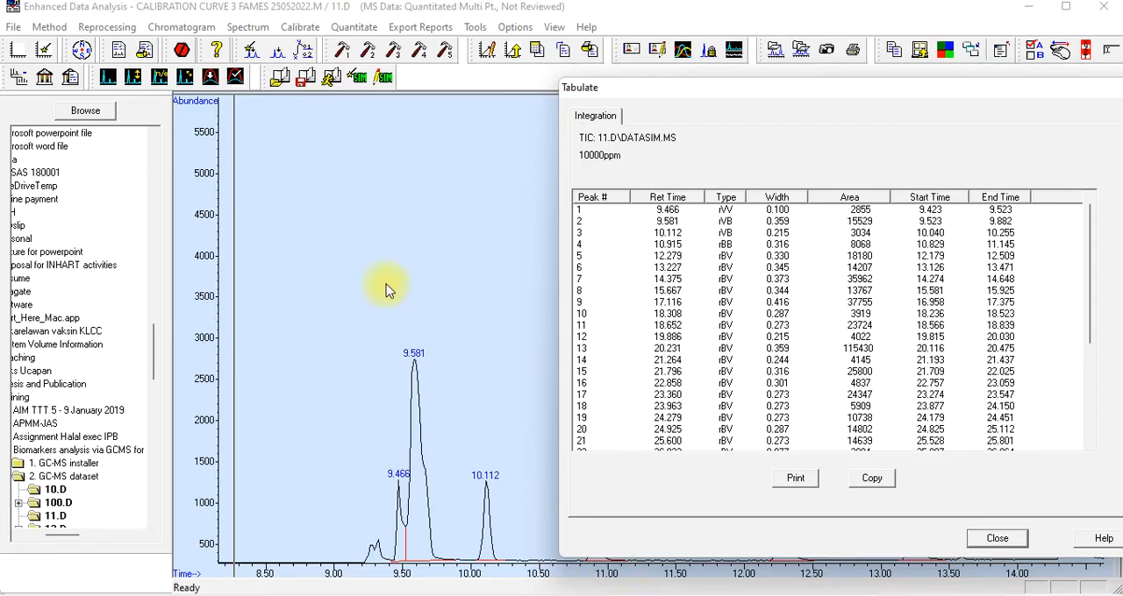
pyautogui.click(1004, 545)
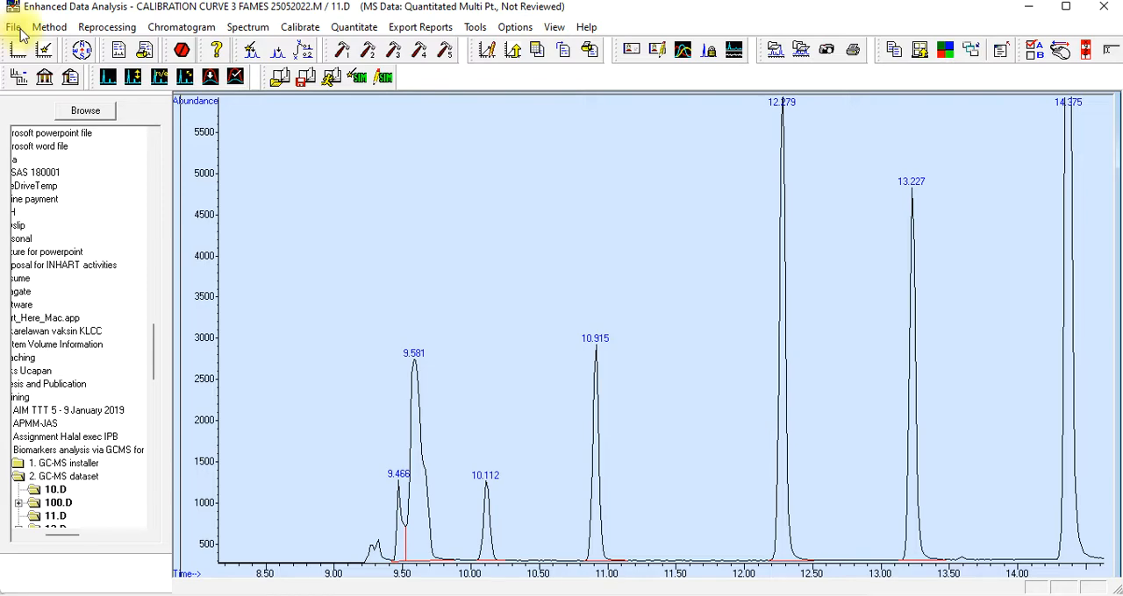
pyautogui.click(13, 26)
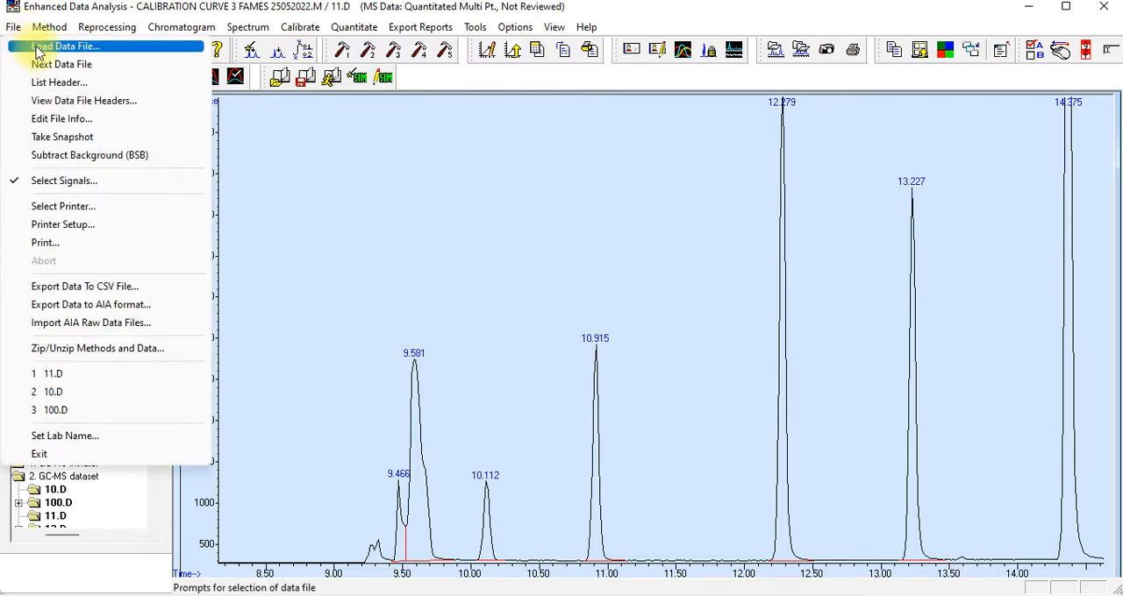
pyautogui.click(37, 49)
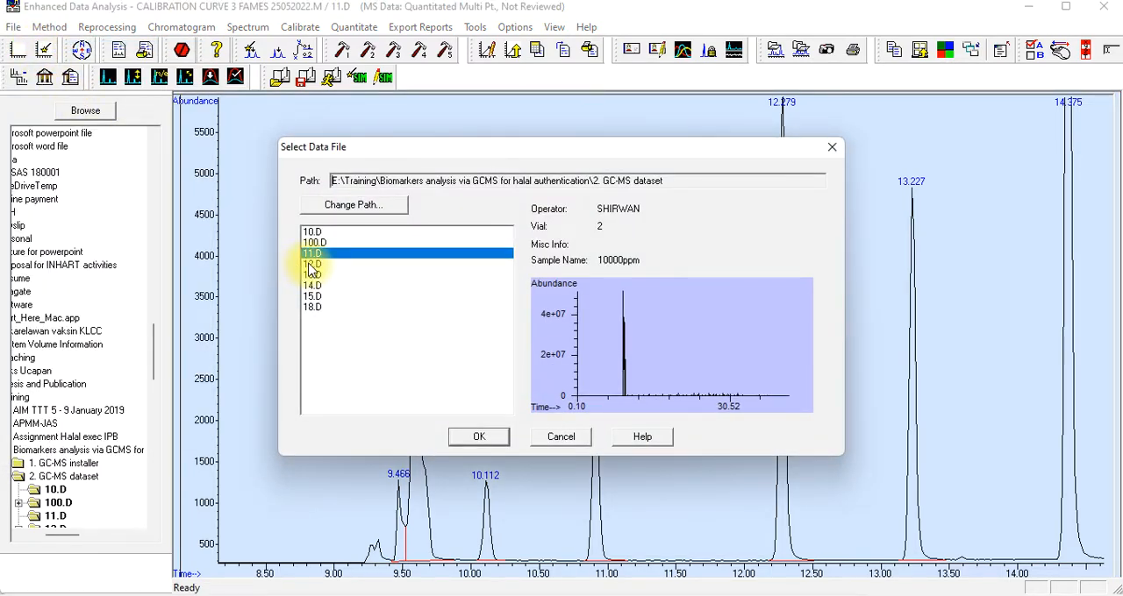
pyautogui.click(312, 267)
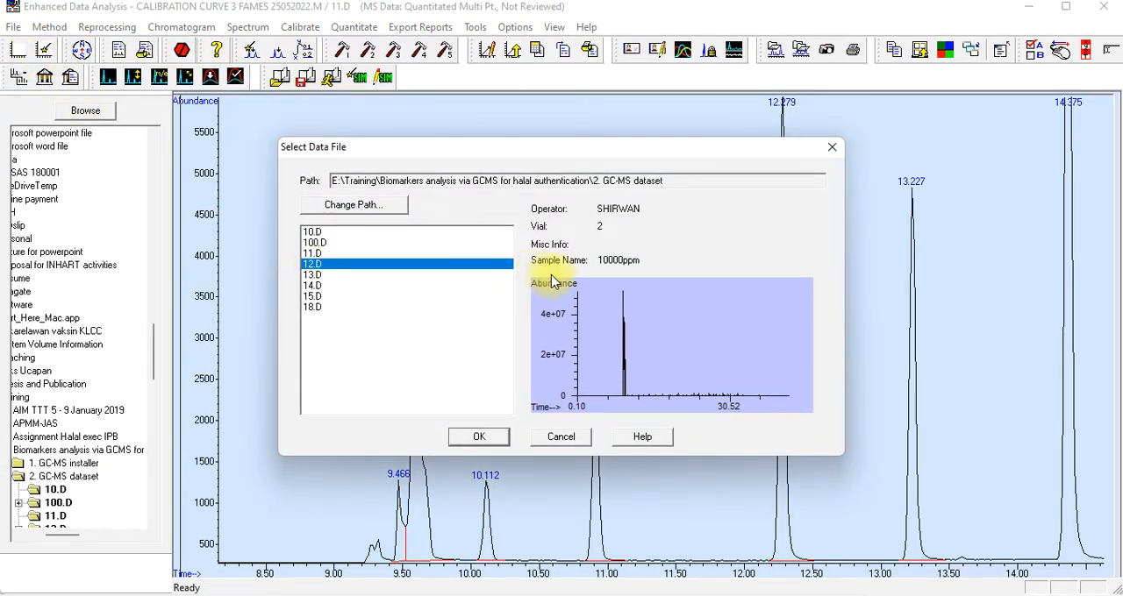
pyautogui.click(396, 266)
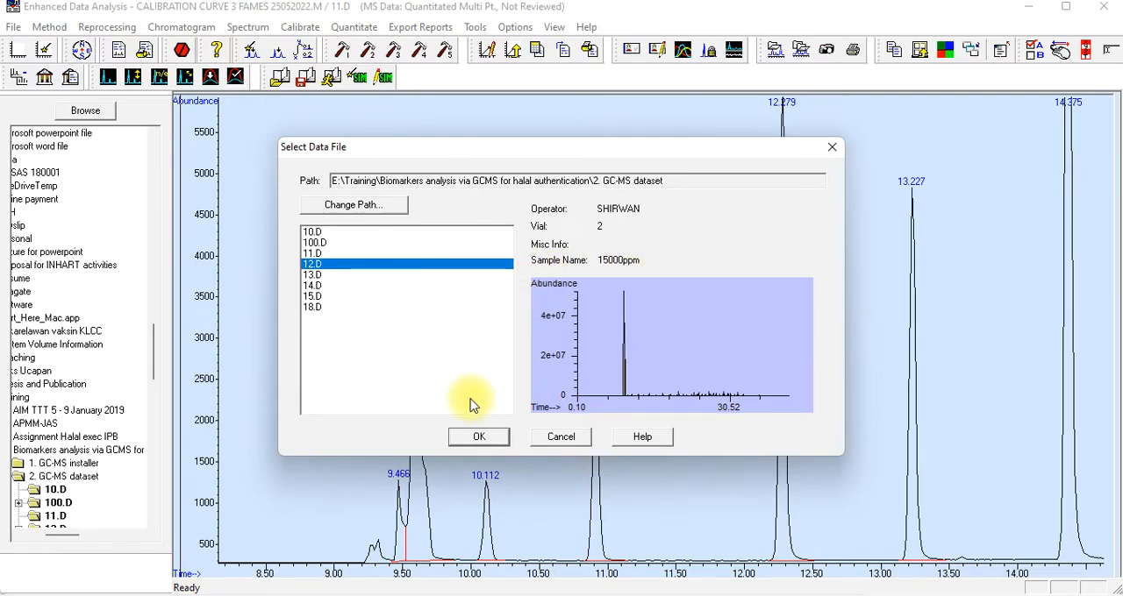
pyautogui.click(471, 437)
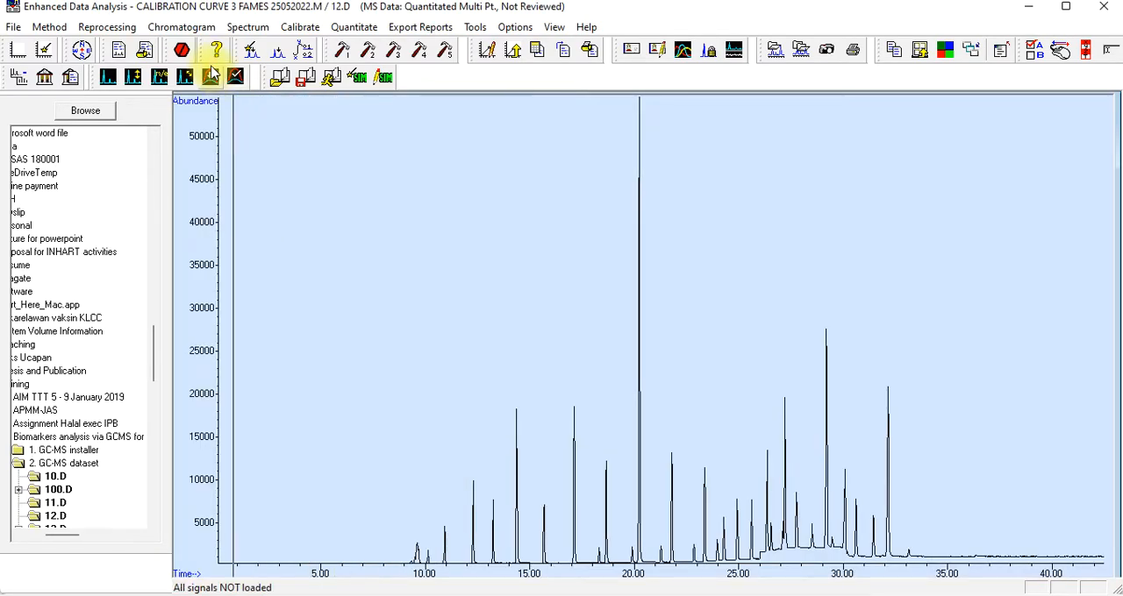
# Integrate the 12.D chromatogram and open its integration results table, placed clear of the early peaks
pyautogui.click(203, 27)
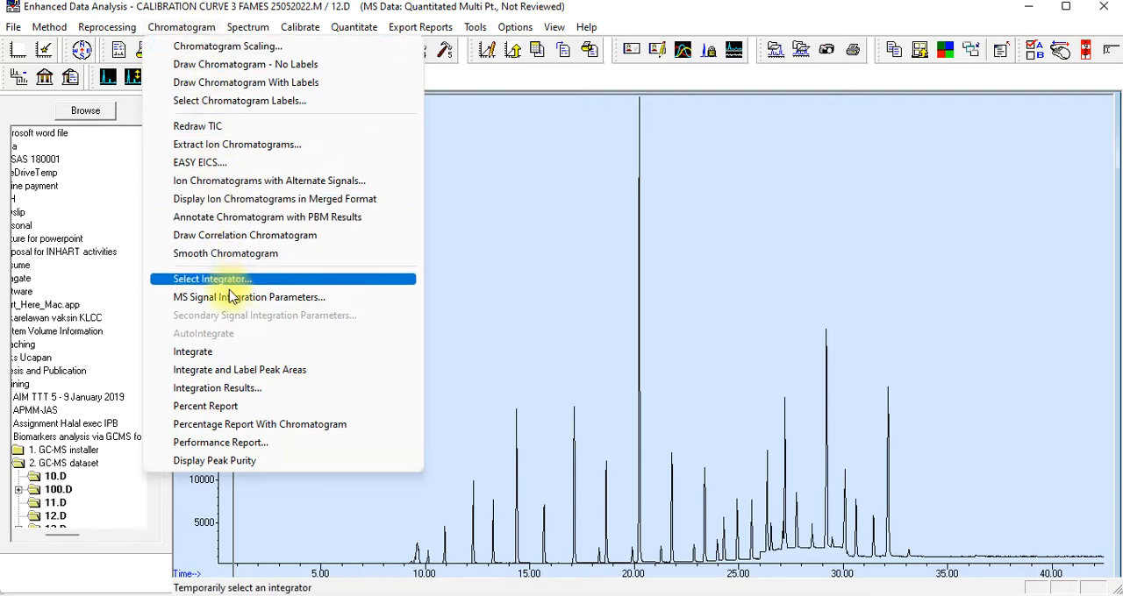
pyautogui.click(231, 352)
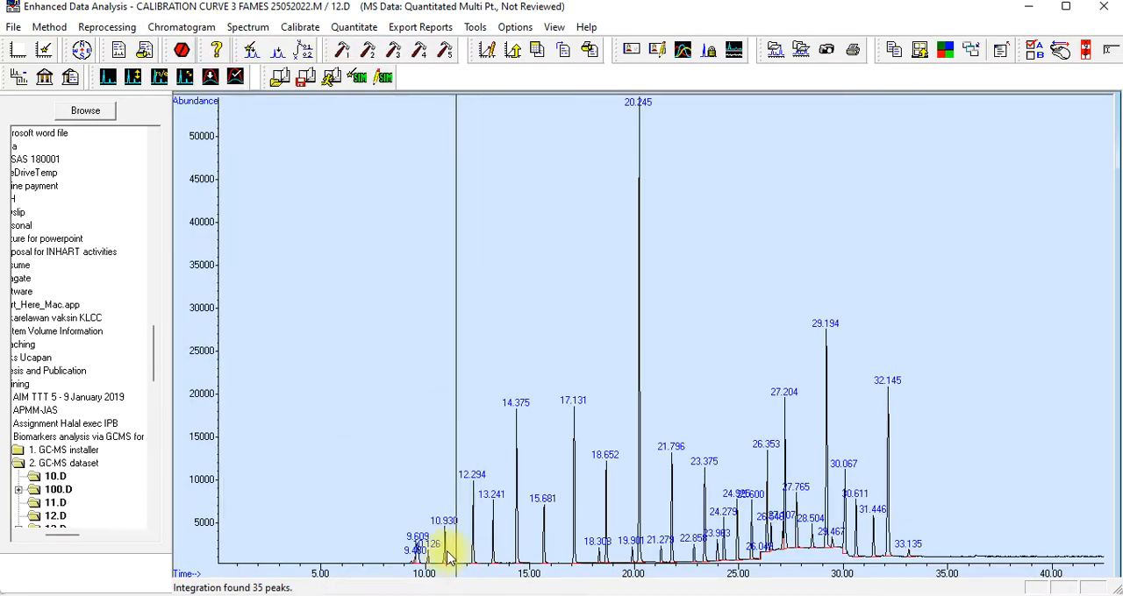
pyautogui.moveTo(401, 456); pyautogui.dragTo(493, 561)
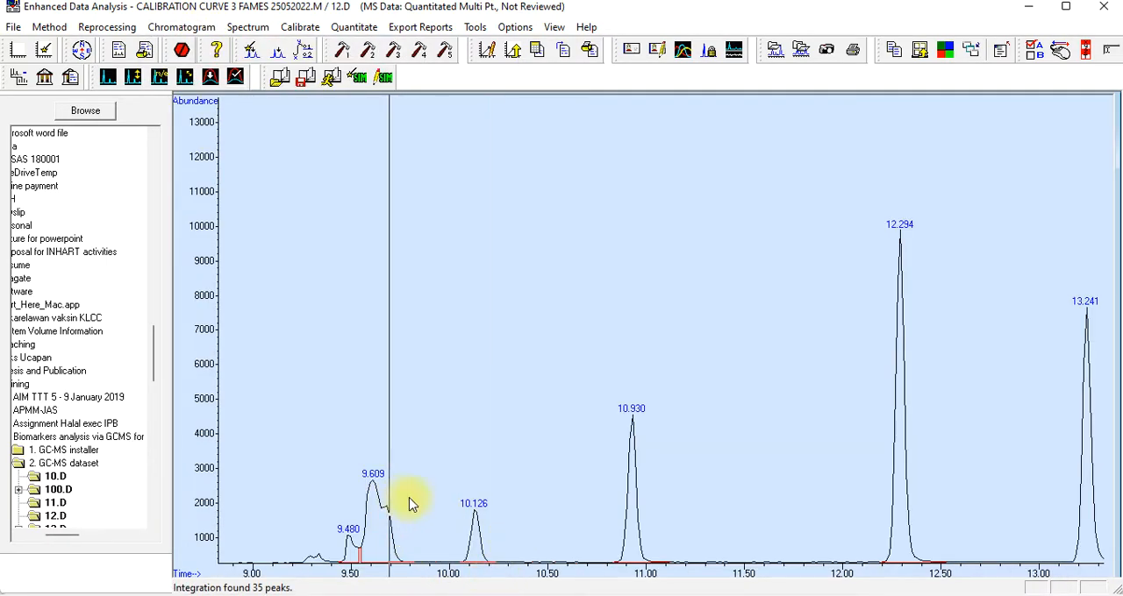
pyautogui.click(167, 31)
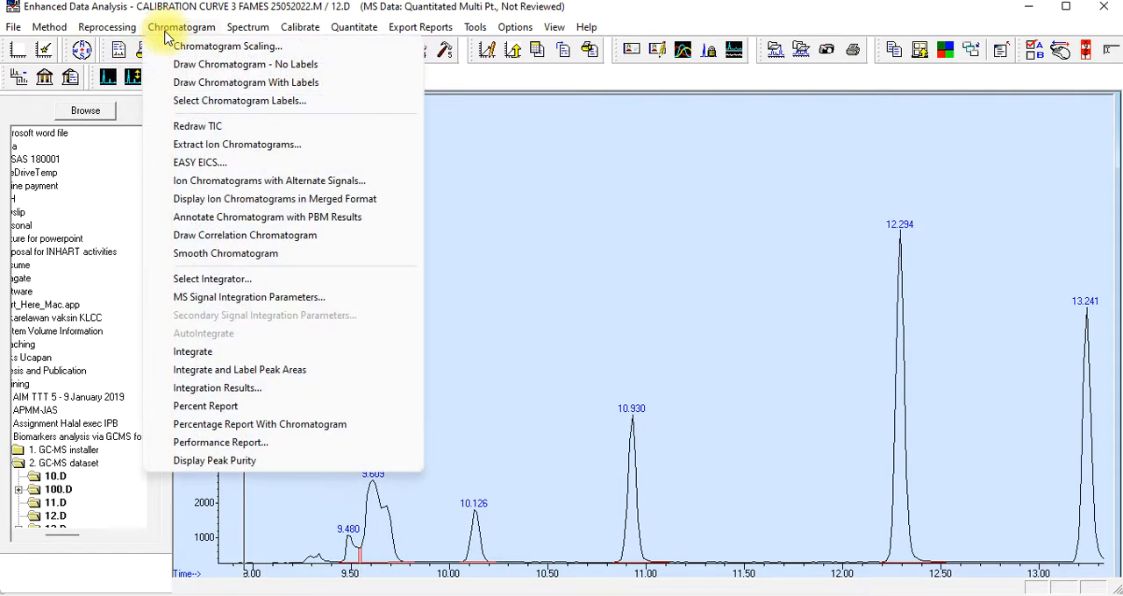
pyautogui.click(270, 395)
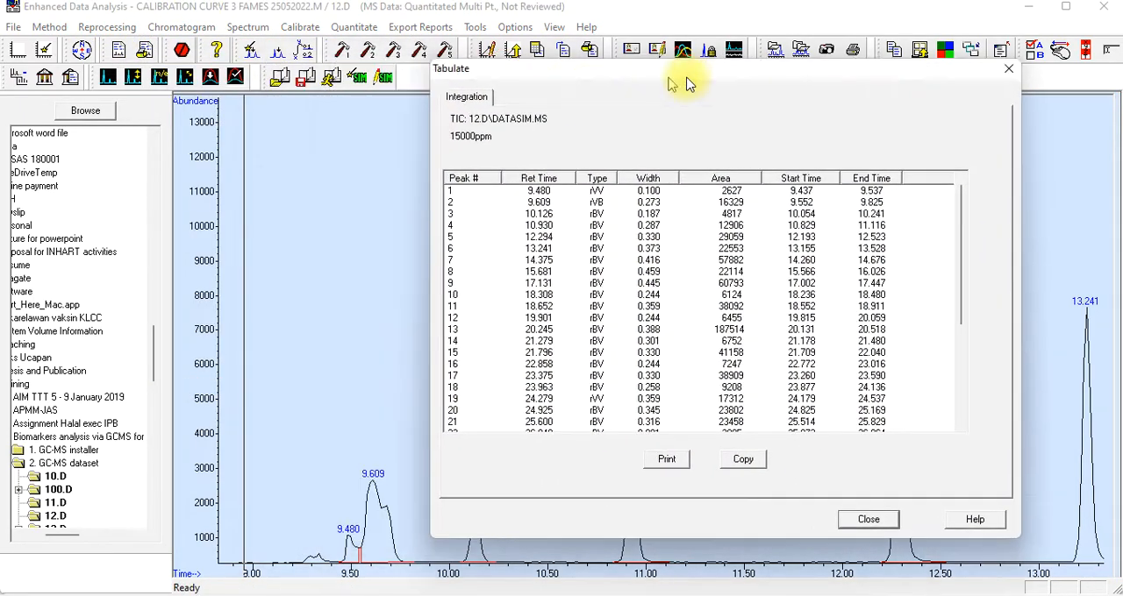
pyautogui.moveTo(687, 83); pyautogui.dragTo(775, 79)
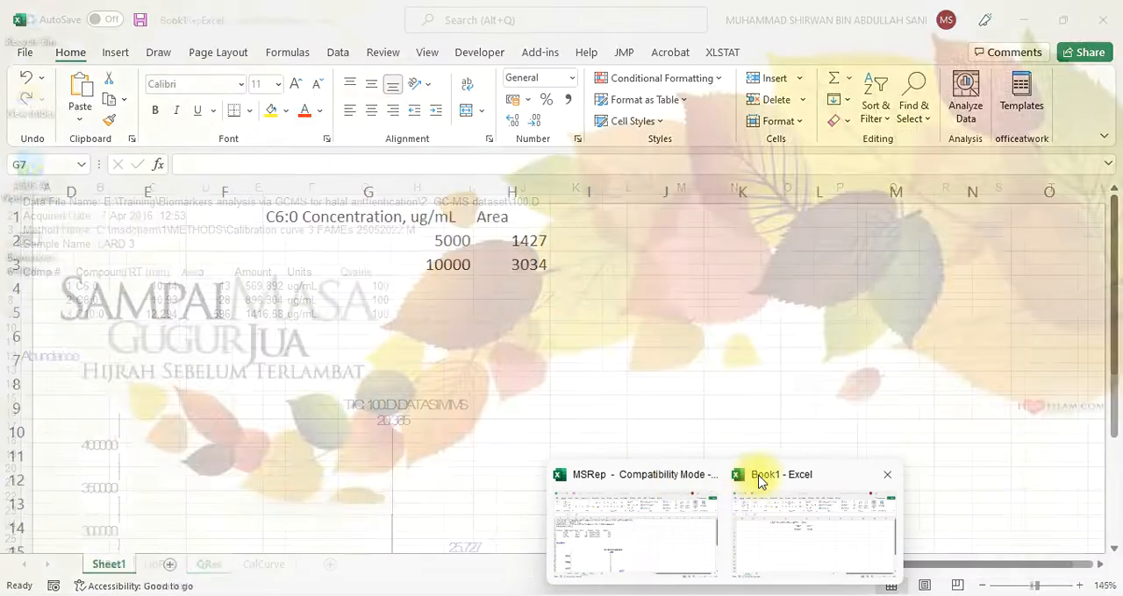
# Switch to Book1 in Excel and enter the 12.D standard: concentration 15000 in G4 and area 4817 in H4
pyautogui.click(759, 481)
pyautogui.click(527, 290)
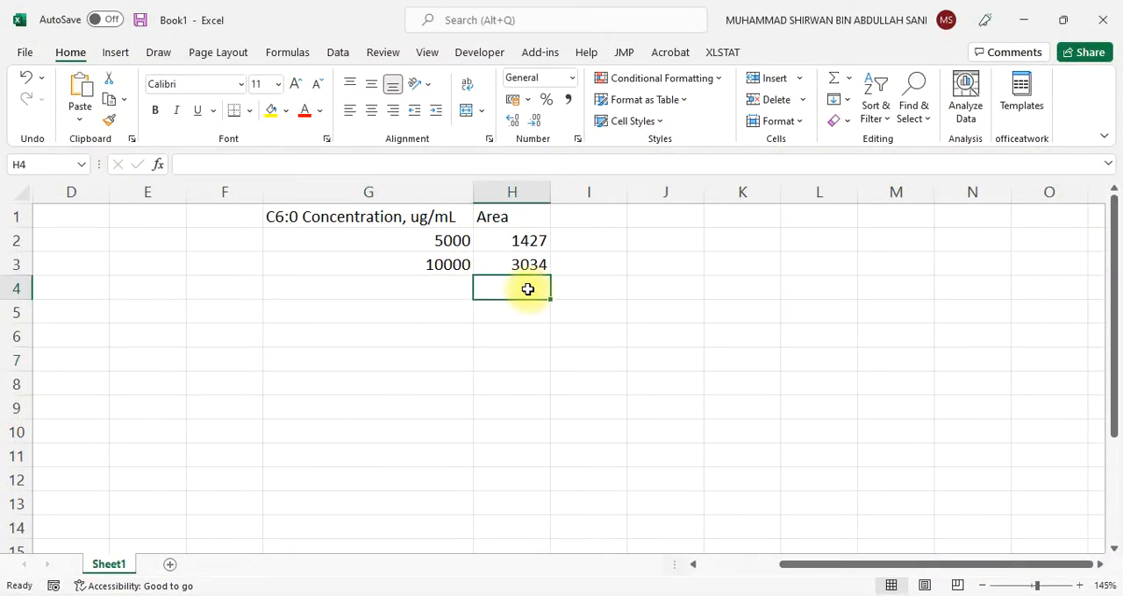
pyautogui.write('4817')
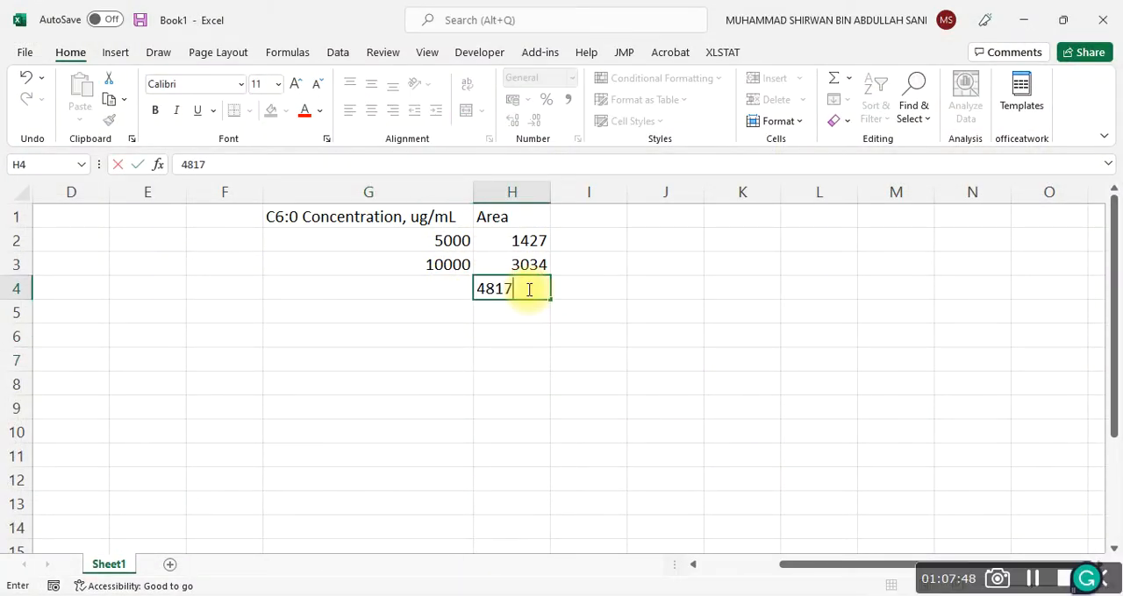
pyautogui.click(441, 286)
pyautogui.write('15000')
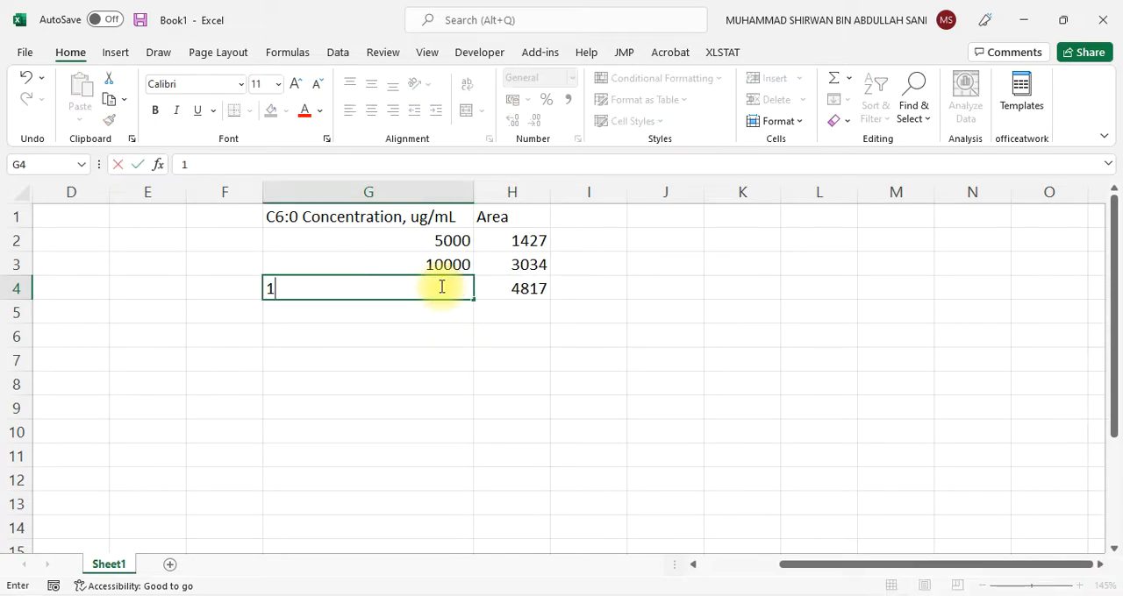
pyautogui.click(461, 383)
# Close the MSRep workbook, leaving Book1 open
pyautogui.moveTo(725, 595)
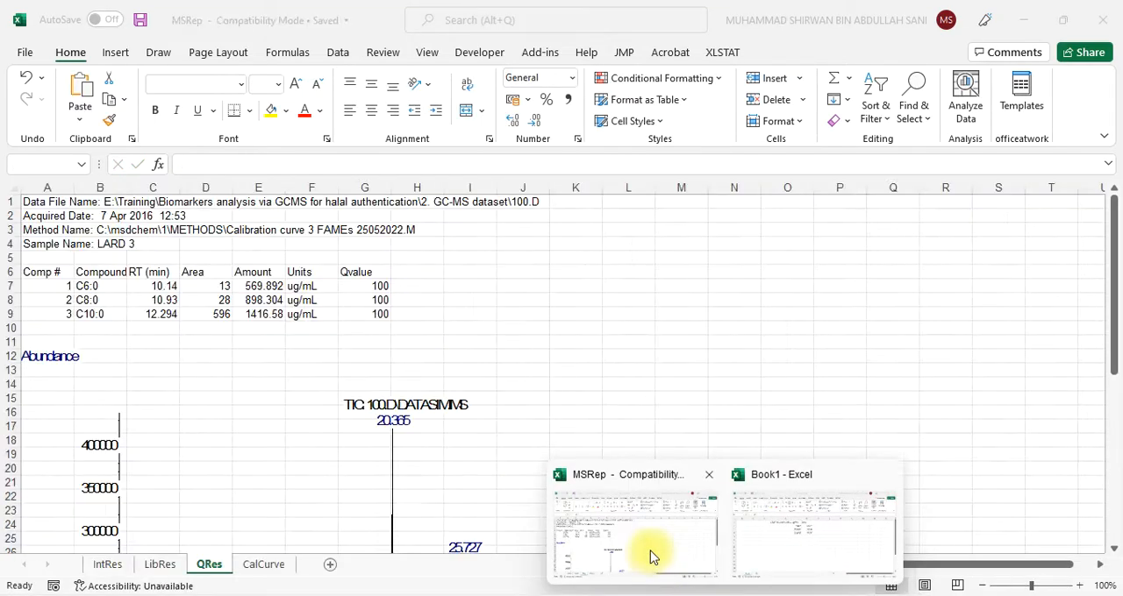
pyautogui.click(707, 476)
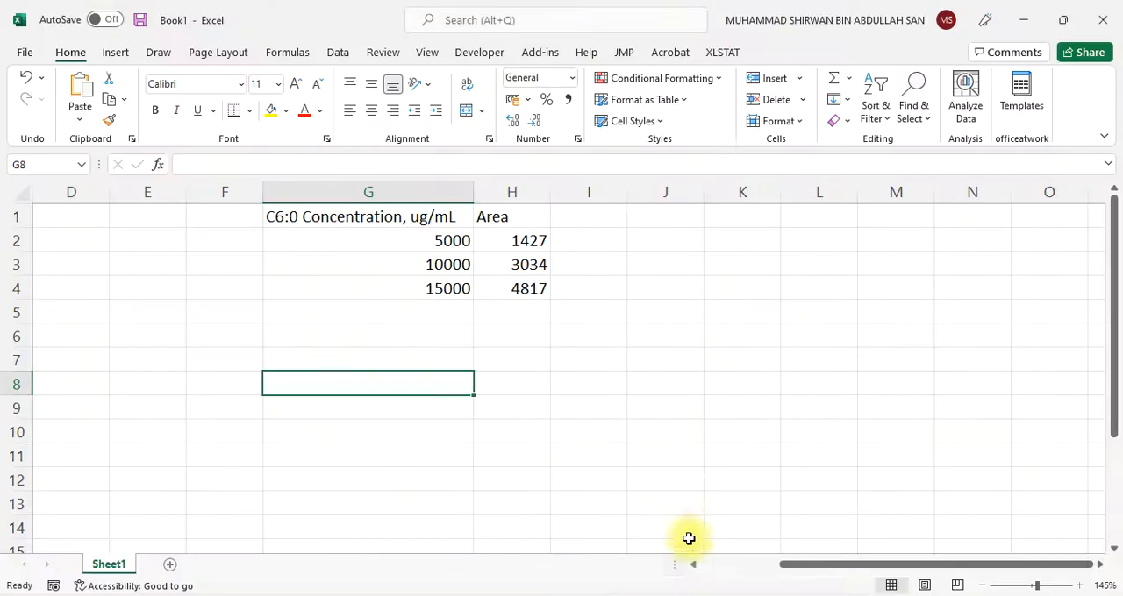
pyautogui.click(709, 520)
# Return to Enhanced Data Analysis, close the 12.D integration results and load the data file 13.D
pyautogui.moveTo(614, 593)
pyautogui.moveTo(652, 593)
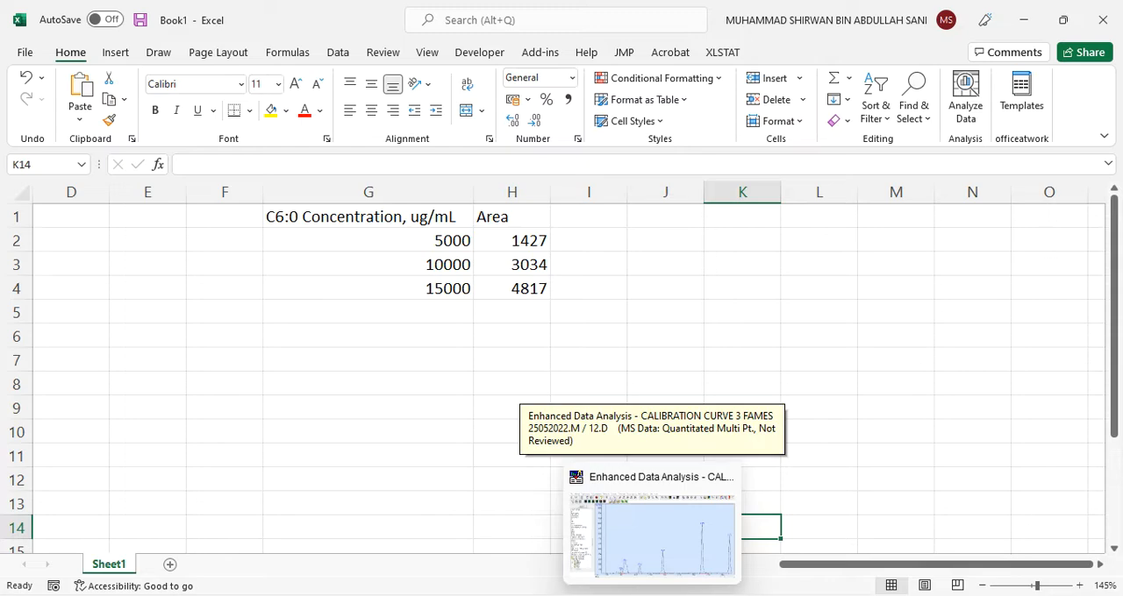
pyautogui.click(652, 535)
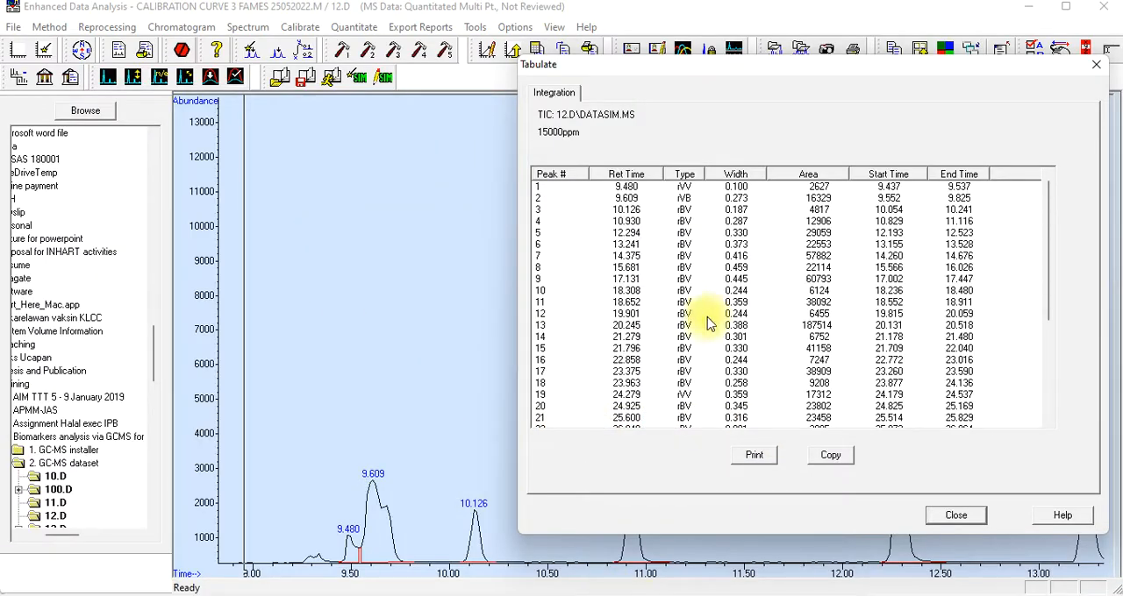
pyautogui.click(952, 518)
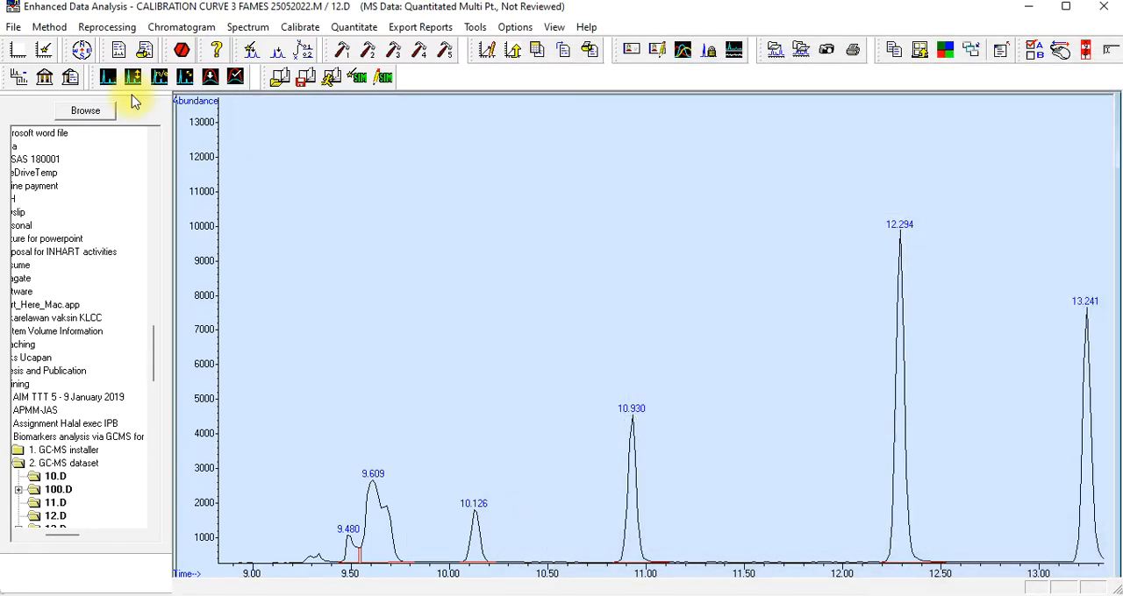
pyautogui.click(14, 26)
pyautogui.click(39, 49)
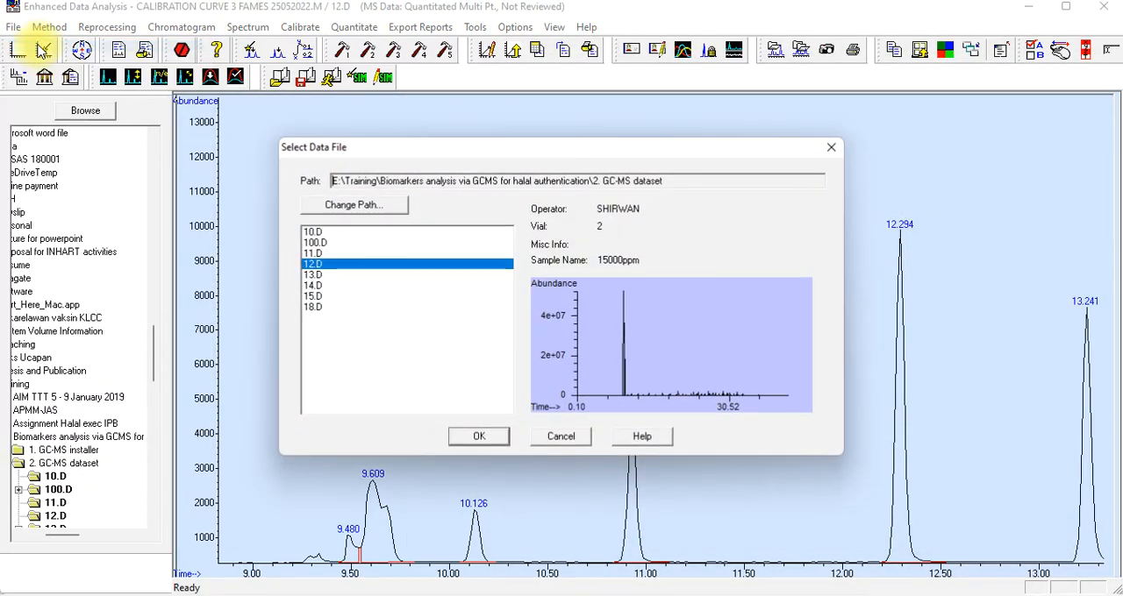
pyautogui.click(324, 274)
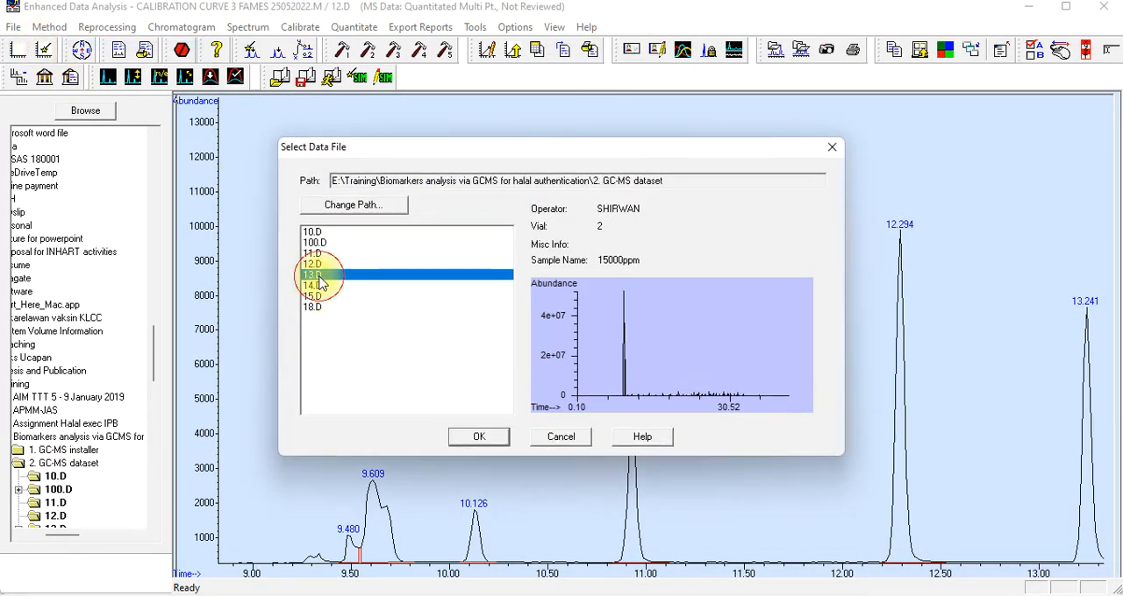
pyautogui.click(478, 437)
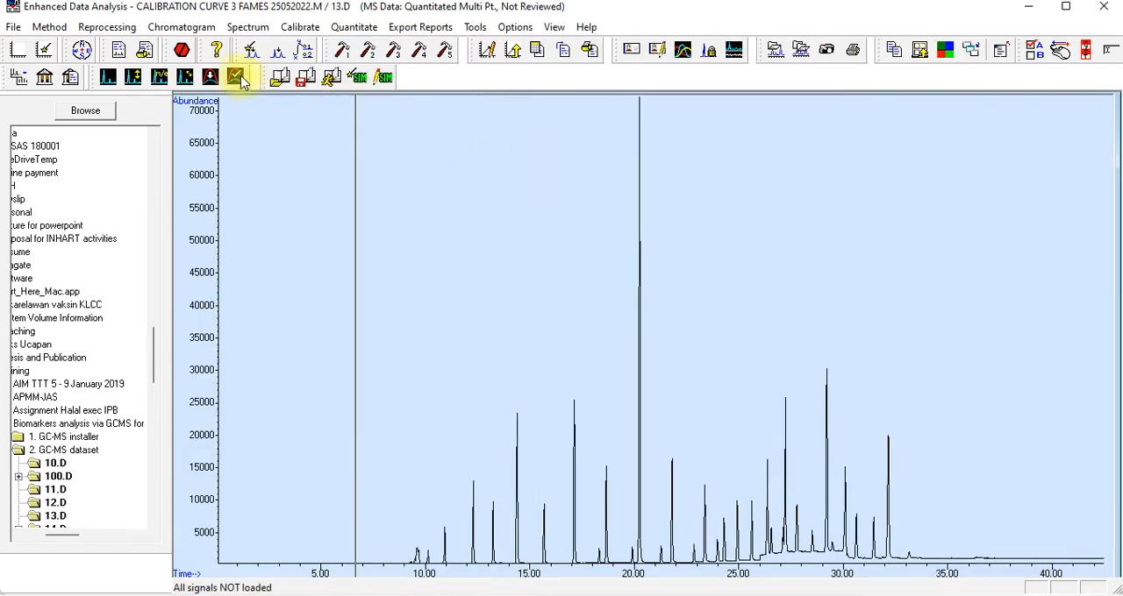
# Integrate the 13.D chromatogram and open its integration results table
pyautogui.click(253, 28)
pyautogui.moveTo(195, 34)
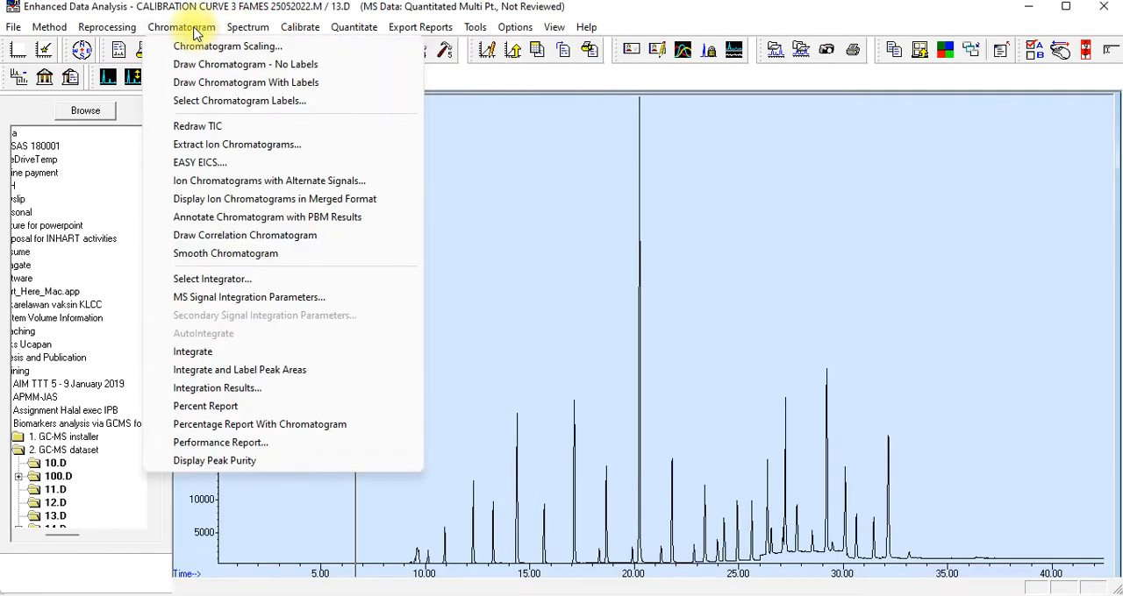
pyautogui.click(219, 353)
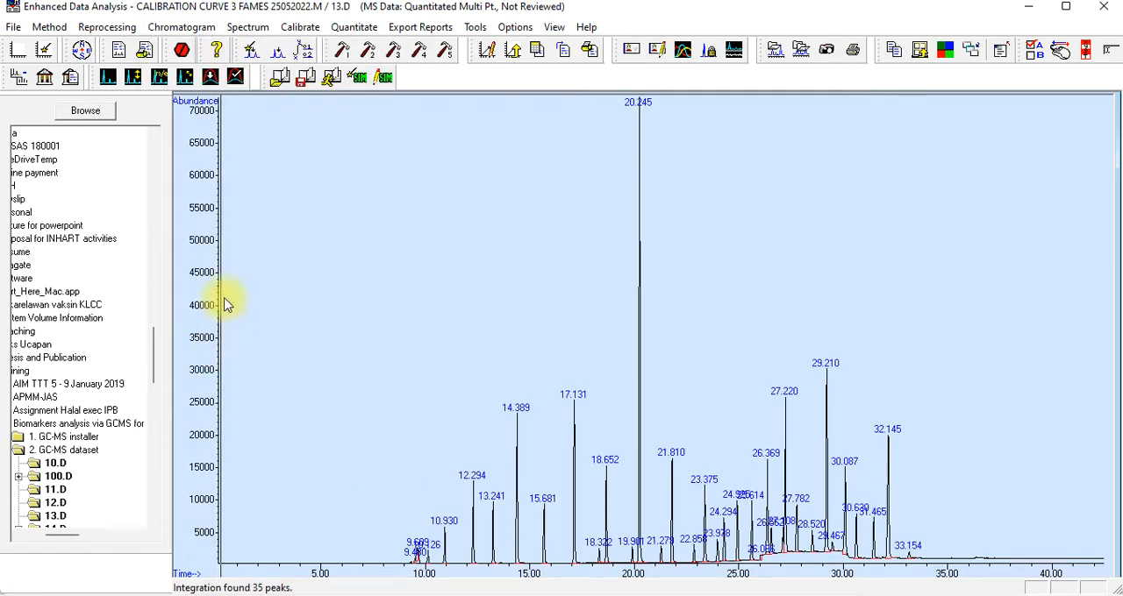
pyautogui.click(204, 32)
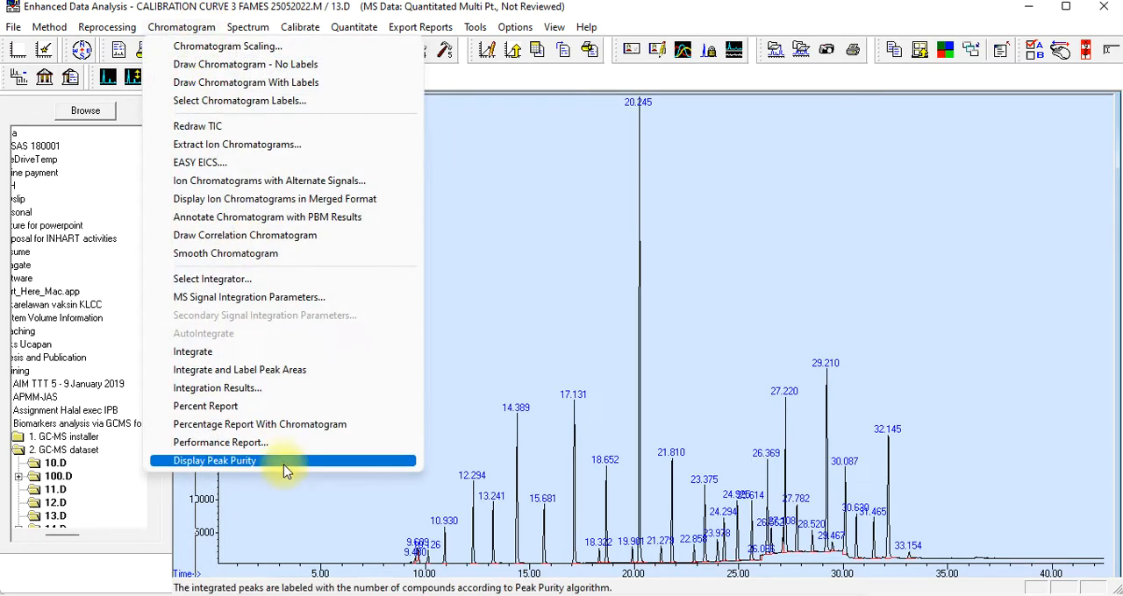
pyautogui.click(263, 395)
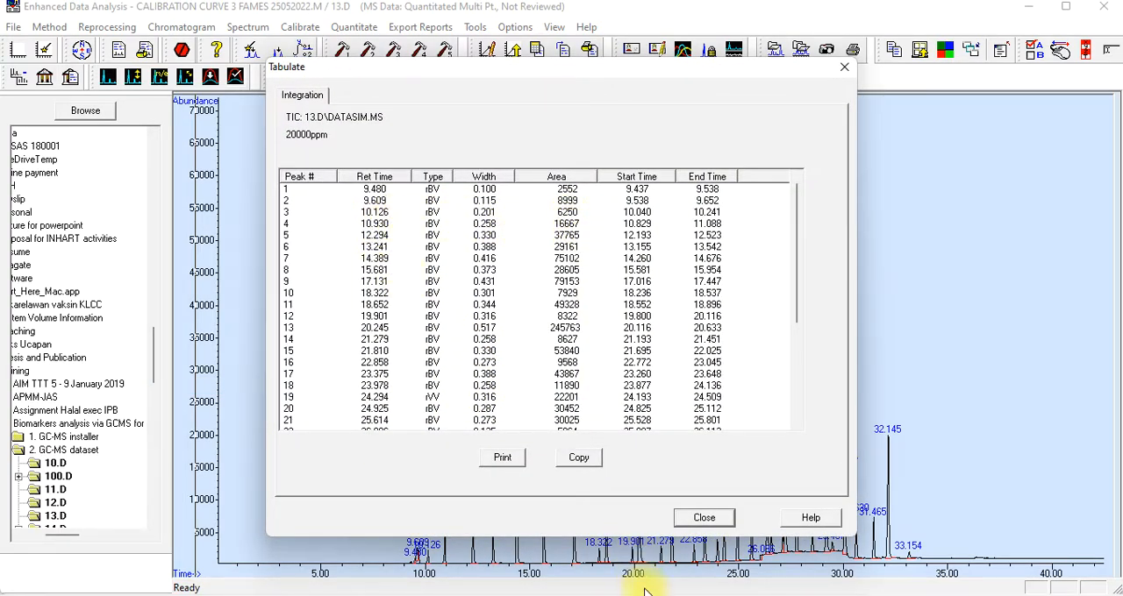
# Switch to Book1 in Excel and enter the 13.D standard: area 6250 in H5 and concentration 20000 in G5
pyautogui.hotkey('alt', 'Tab')
pyautogui.click(529, 308)
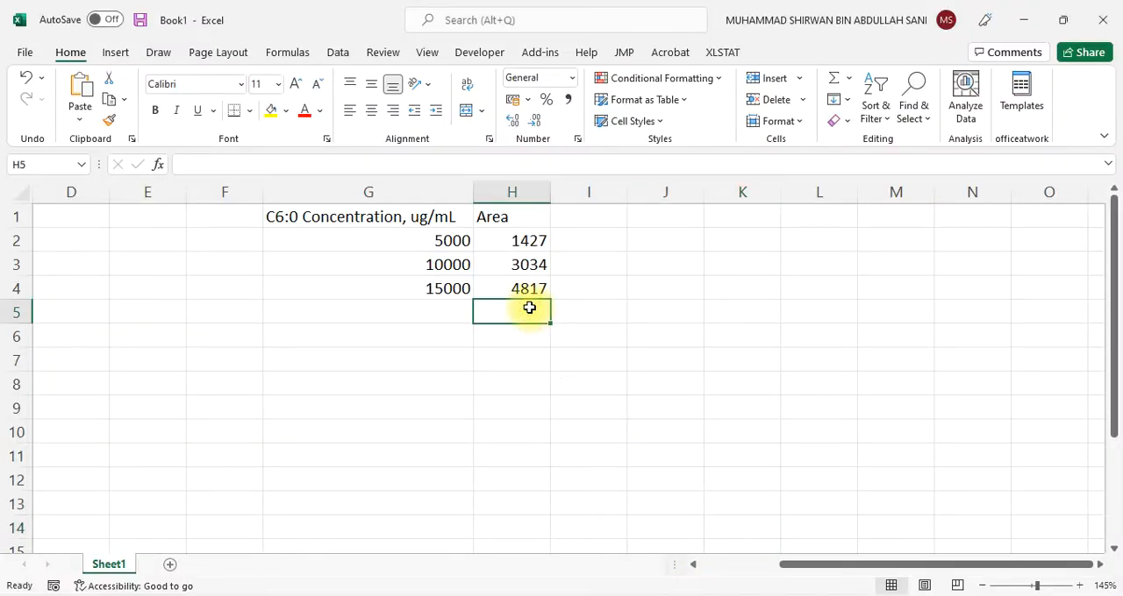
pyautogui.write('6250')
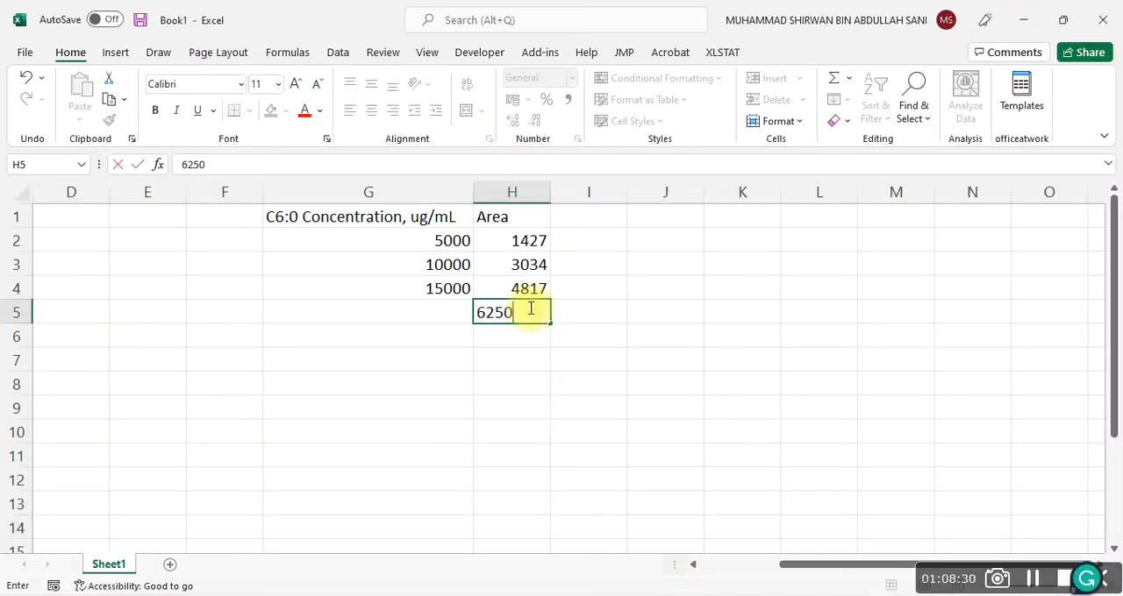
pyautogui.click(416, 307)
pyautogui.write('20000')
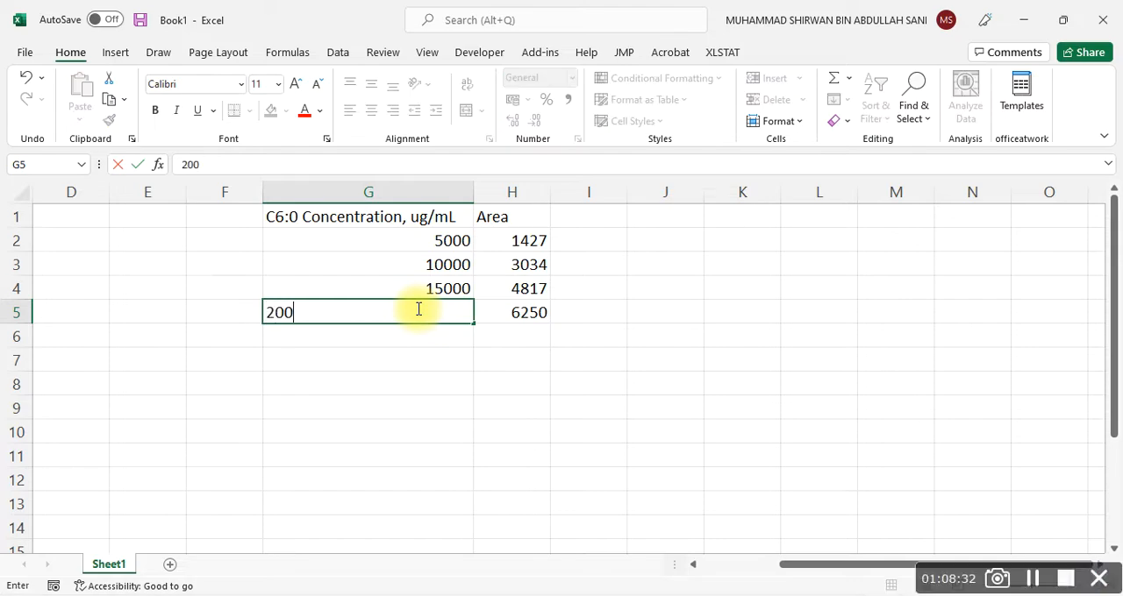
pyautogui.click(417, 361)
# Return to Enhanced Data Analysis, close the 13.D integration results and load the data file 14.D
pyautogui.hotkey('alt', 'Tab')
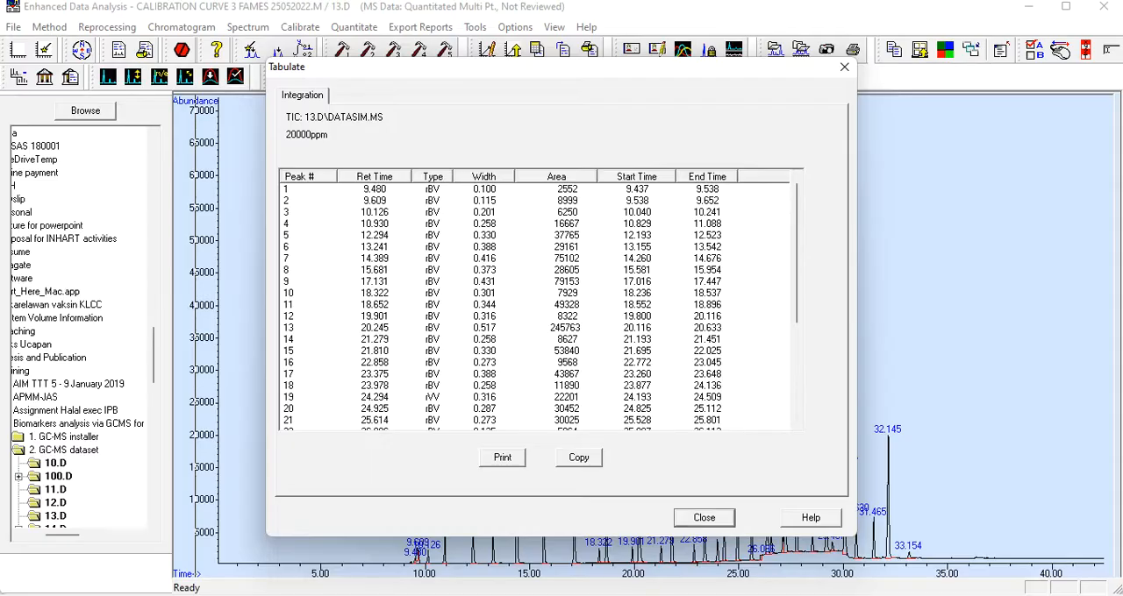
pyautogui.click(686, 524)
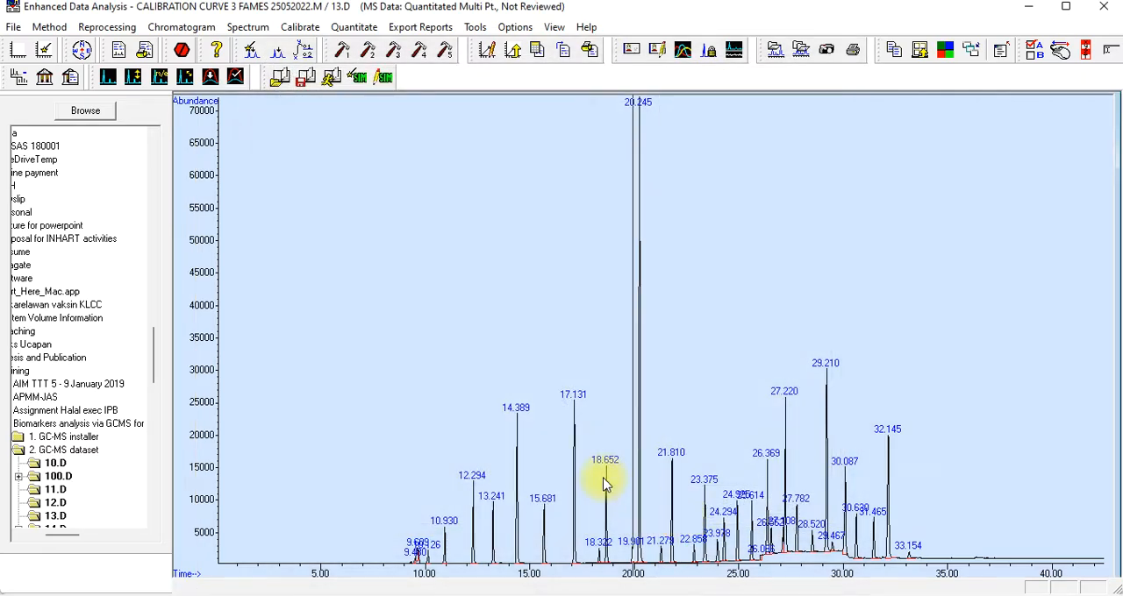
pyautogui.click(13, 27)
pyautogui.click(32, 46)
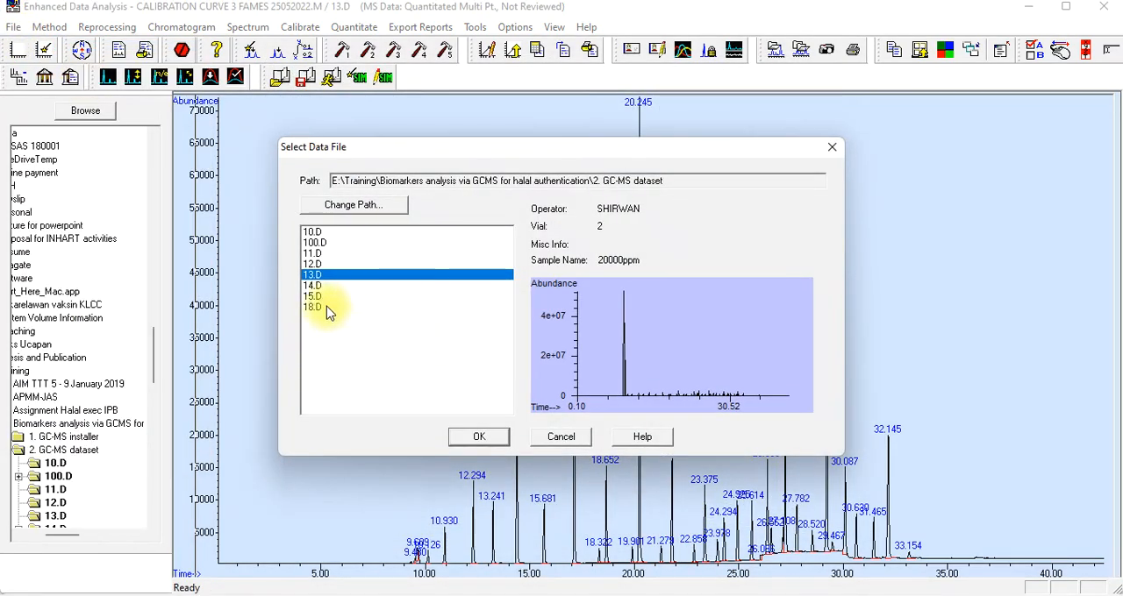
pyautogui.click(312, 286)
pyautogui.click(458, 441)
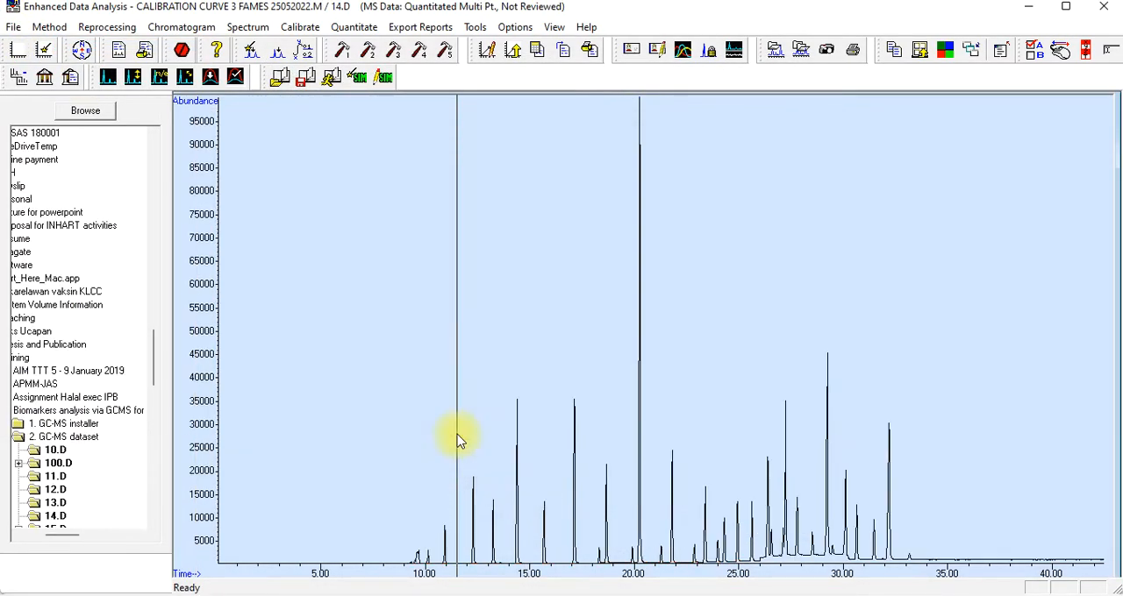
# Integrate the 14.D chromatogram, inspect its early peaks and open its integration results table
pyautogui.click(152, 29)
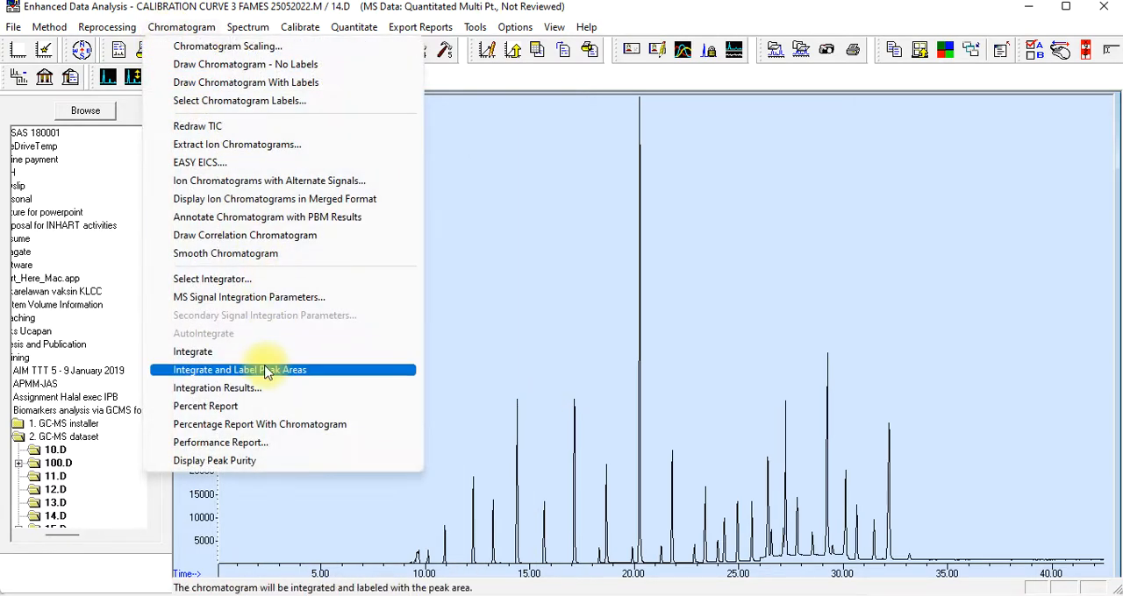
pyautogui.click(261, 353)
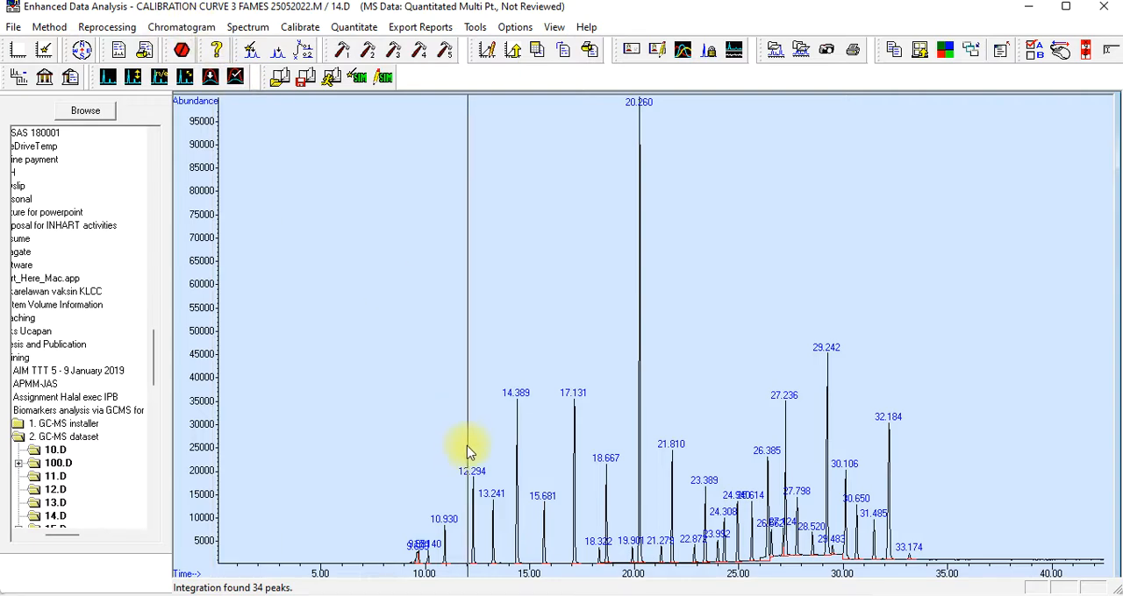
pyautogui.moveTo(396, 461); pyautogui.dragTo(483, 582)
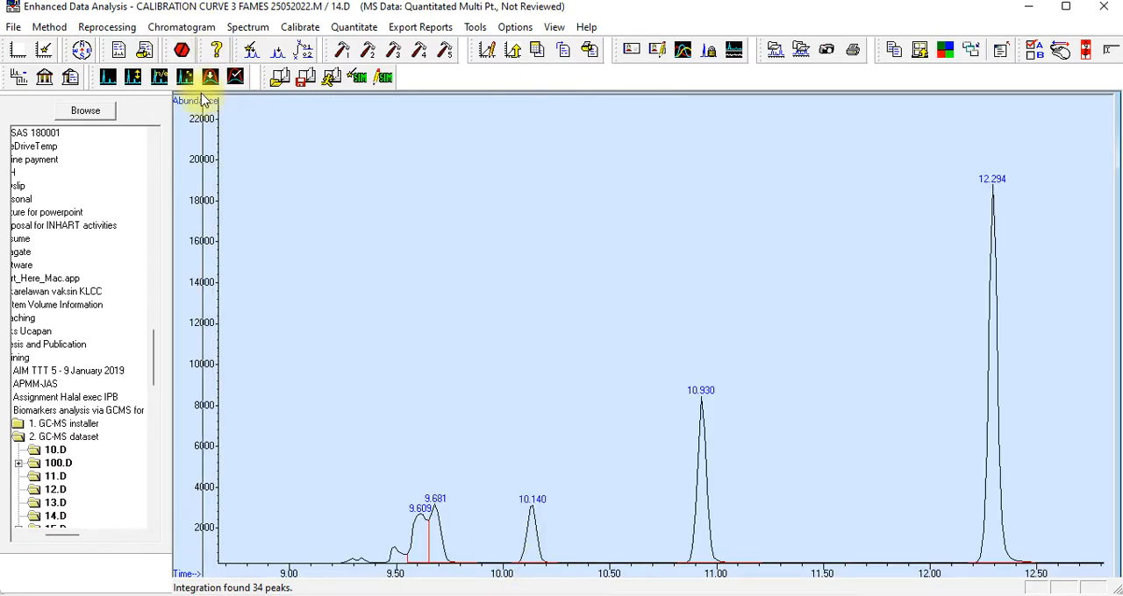
pyautogui.click(244, 29)
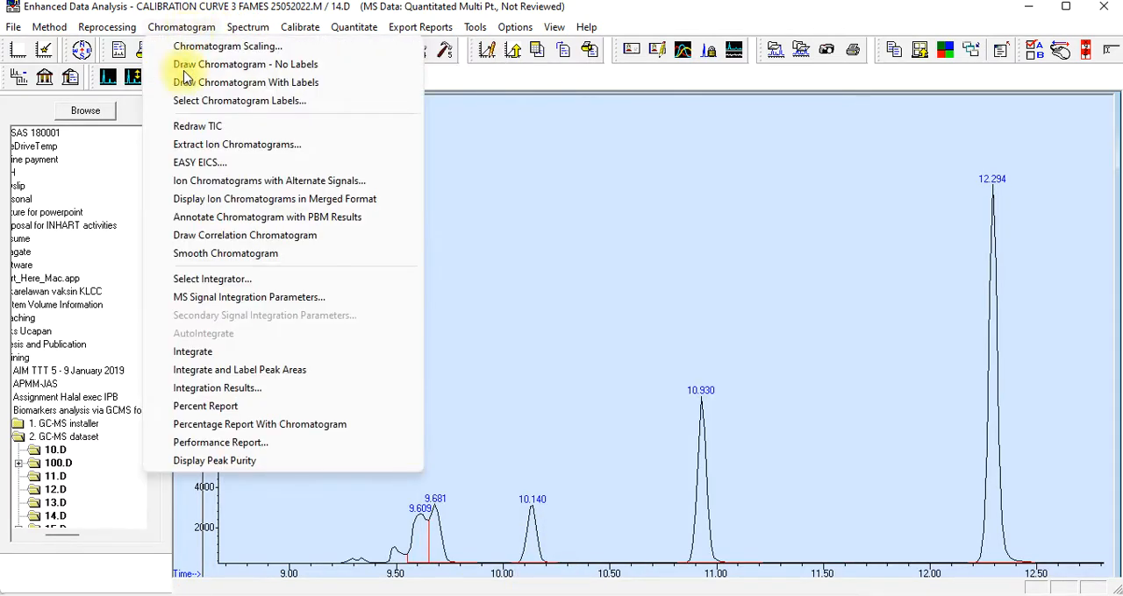
pyautogui.click(199, 391)
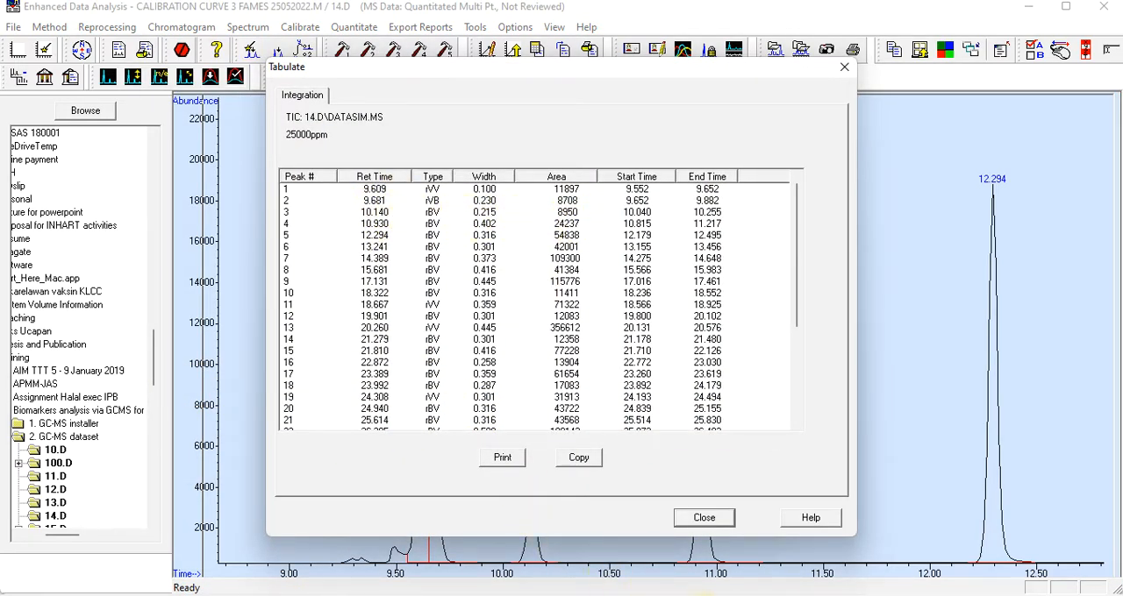
# Switch to Book1 in Excel and enter the 14.D standard: area 8950 in H6 and concentration 25000 in G6
pyautogui.click(717, 595)
pyautogui.click(533, 335)
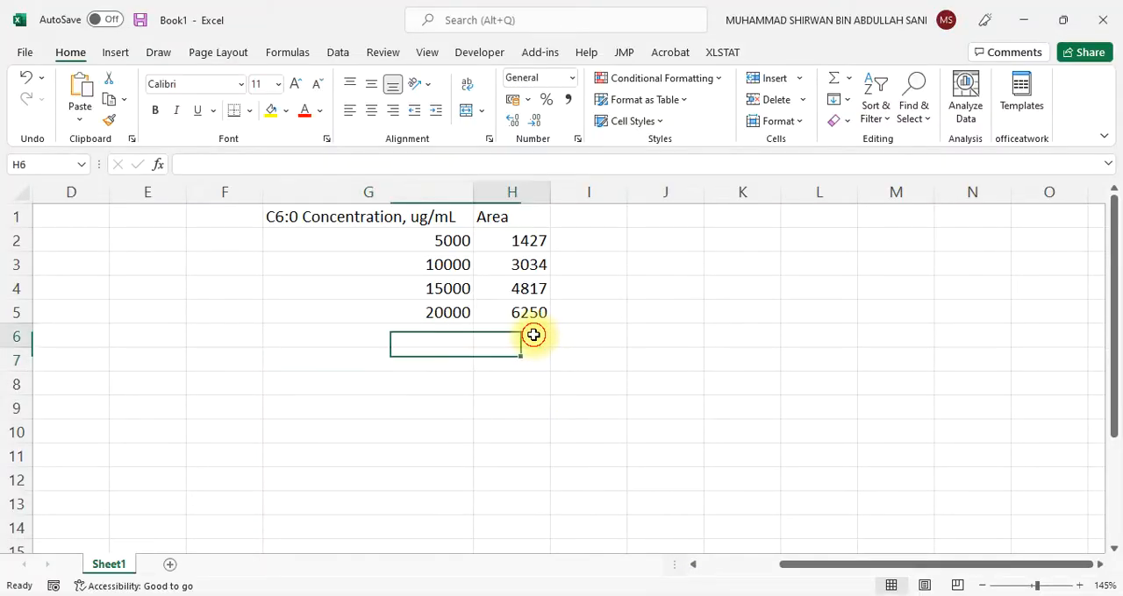
pyautogui.write('8950')
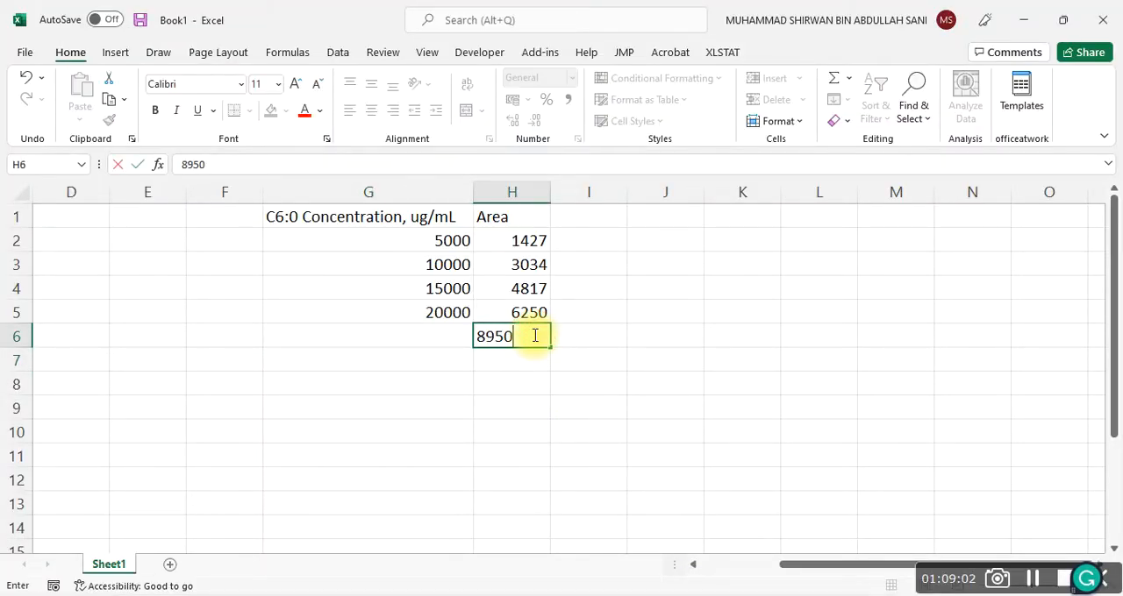
pyautogui.click(430, 336)
pyautogui.write('25')
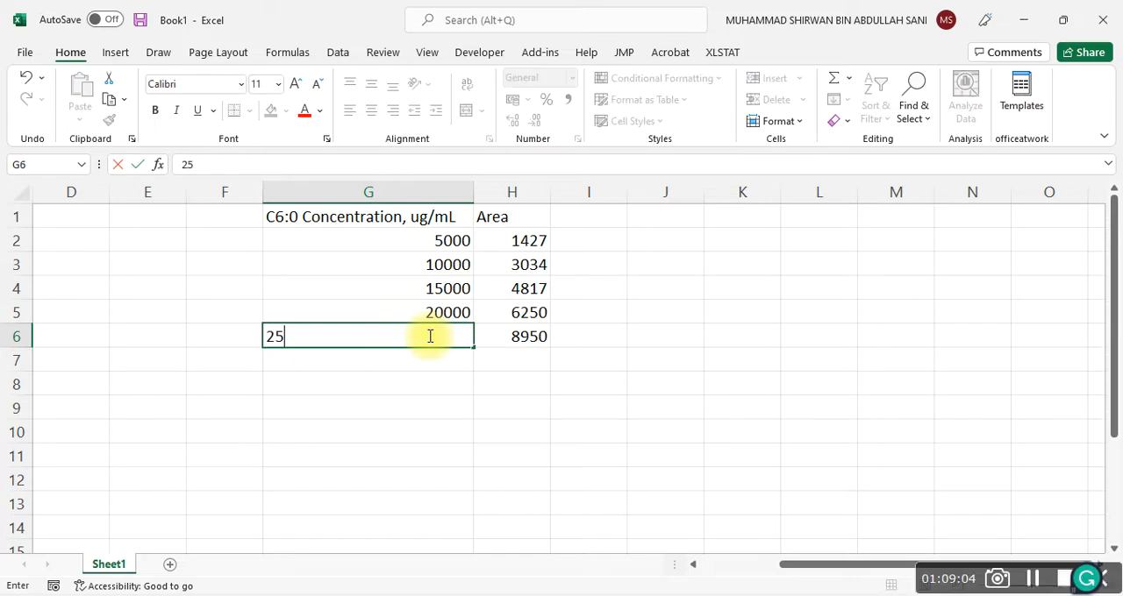
pyautogui.write('000')
pyautogui.click(433, 409)
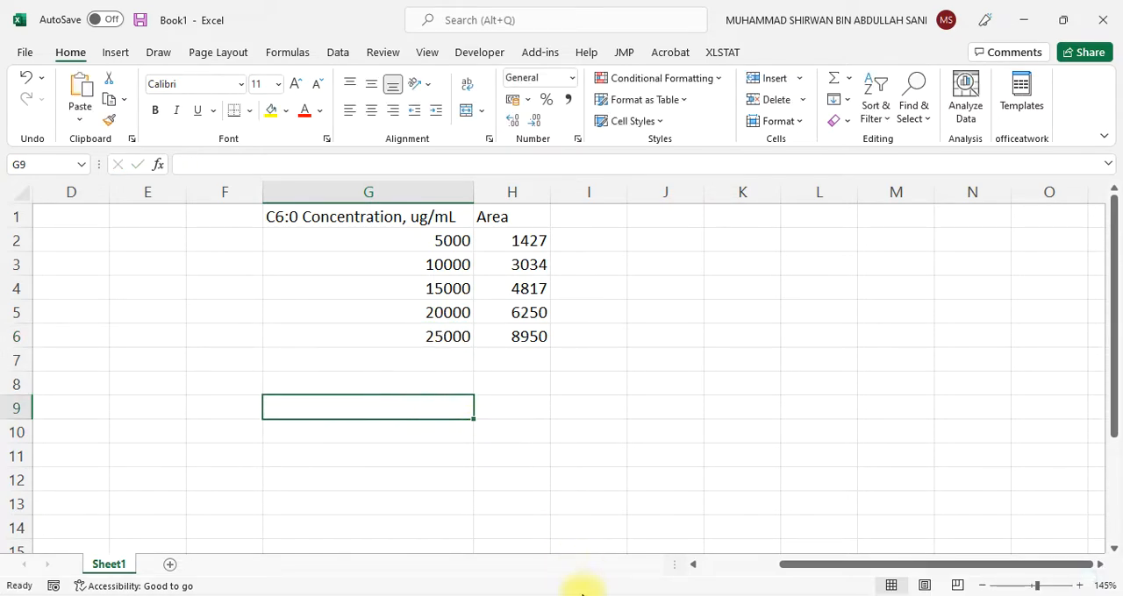
# In Enhanced Data Analysis, close the 14.D results and load 15.D, declining DEFAULT.M and accepting quant results file FAMES SCAN CAL CURVE 31032016 CHEM INTERGATOR.RES
pyautogui.click(653, 522)
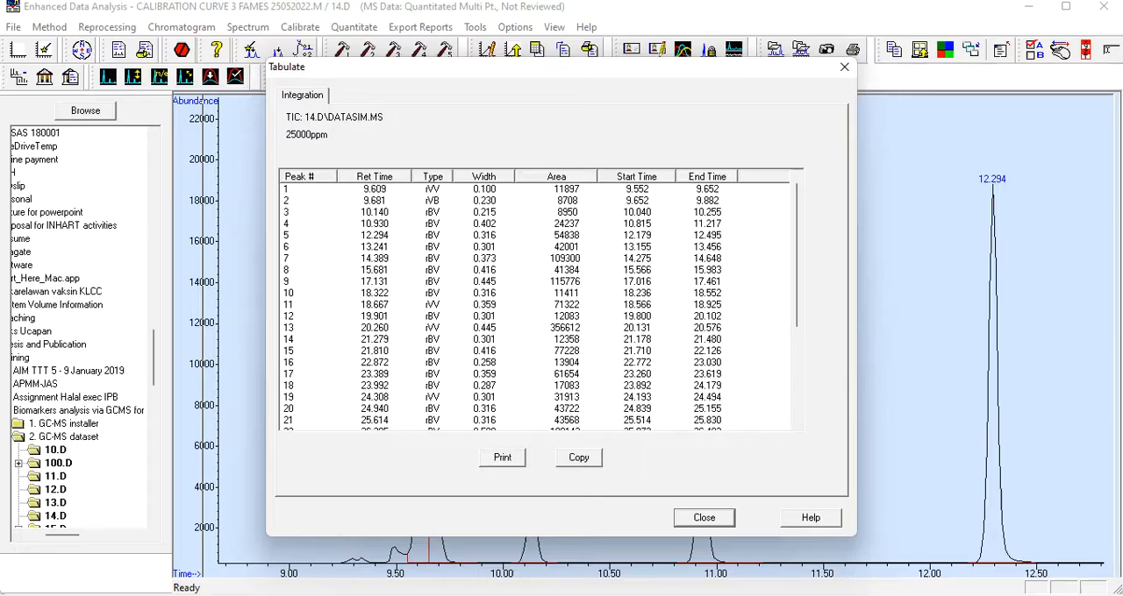
pyautogui.click(688, 518)
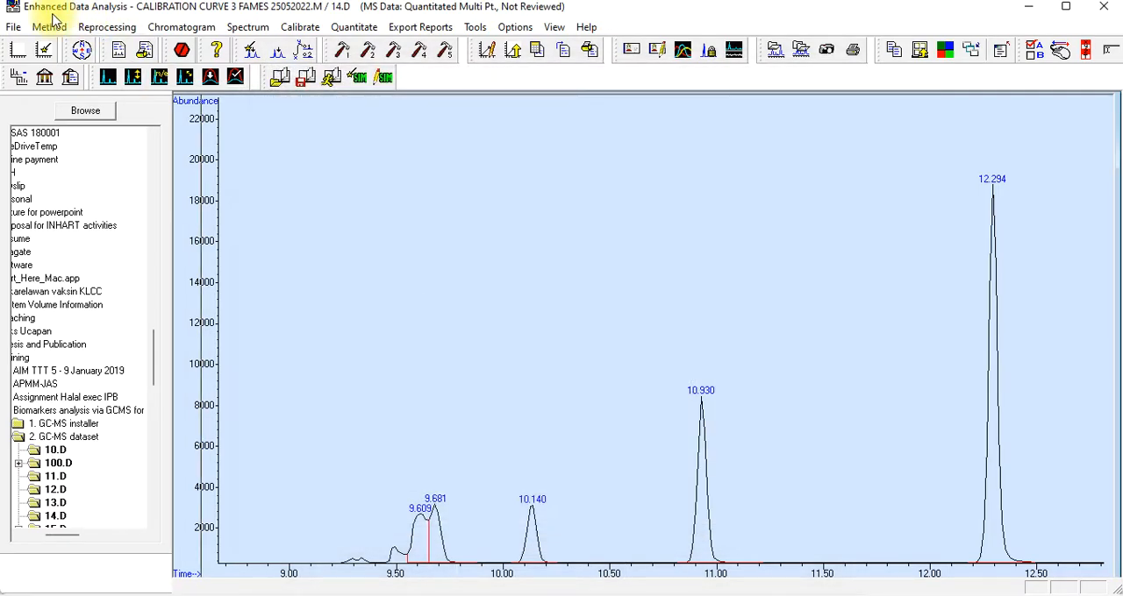
pyautogui.click(14, 26)
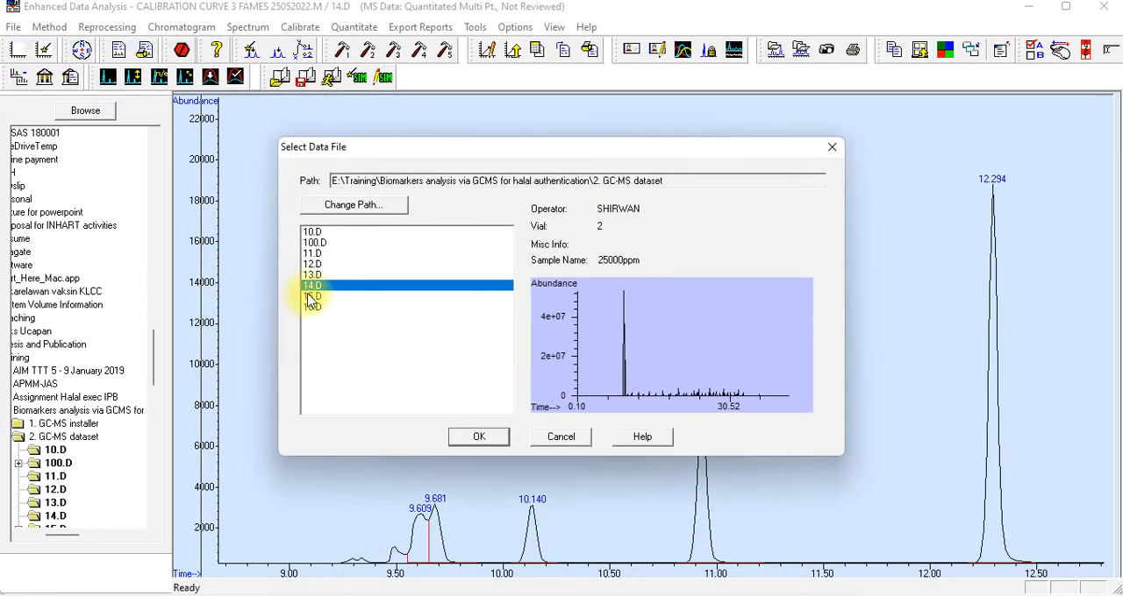
pyautogui.click(309, 295)
pyautogui.click(481, 437)
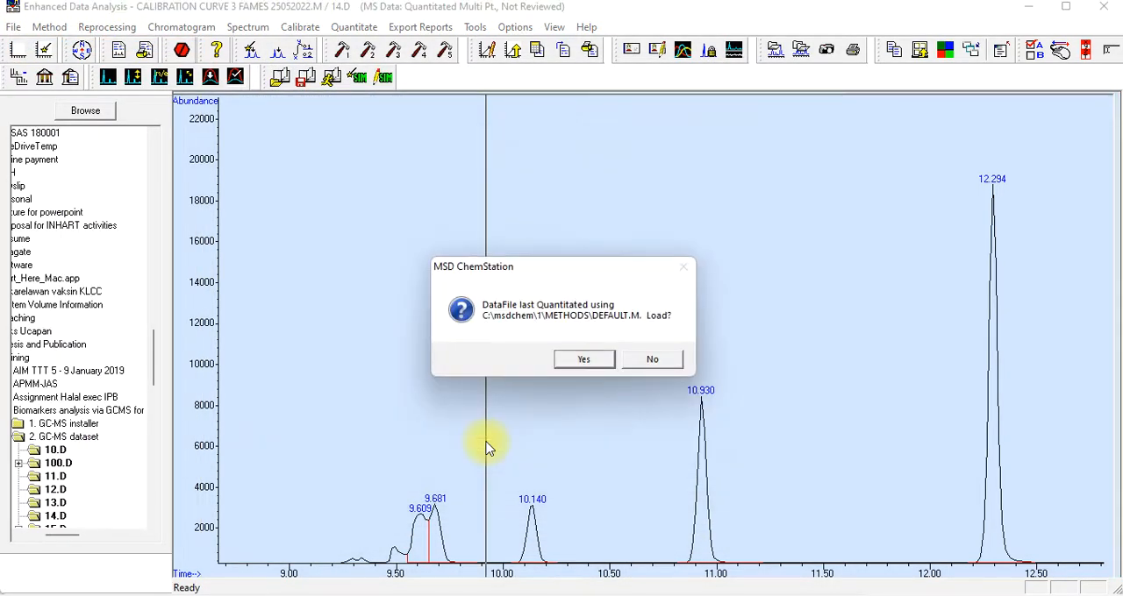
pyautogui.click(626, 367)
pyautogui.click(509, 372)
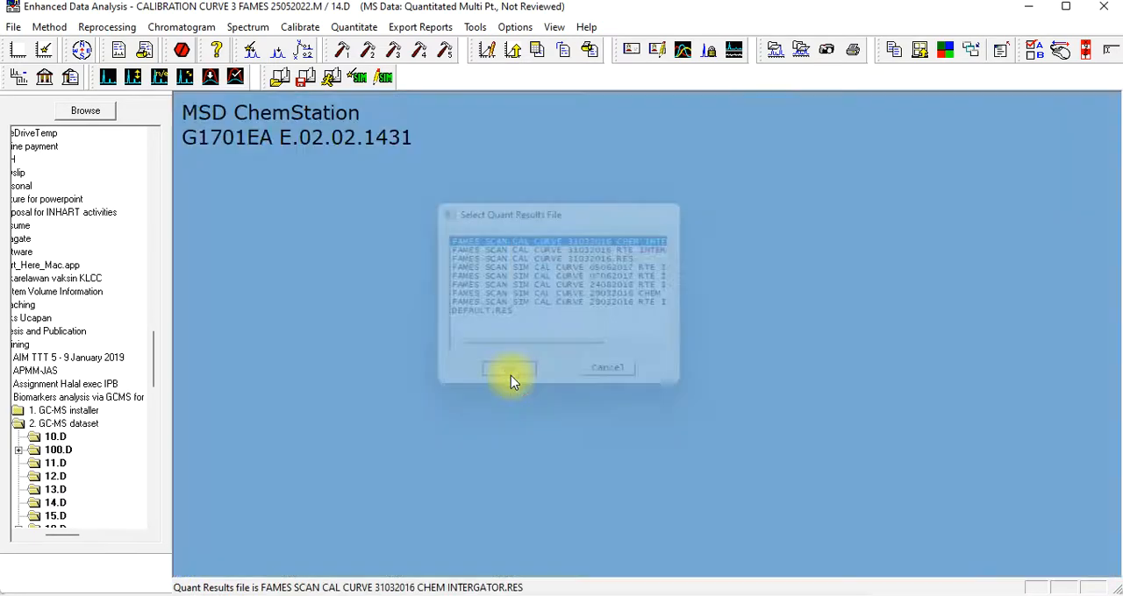
# Integrate the 15.D chromatogram and open its integration results table
pyautogui.click(180, 27)
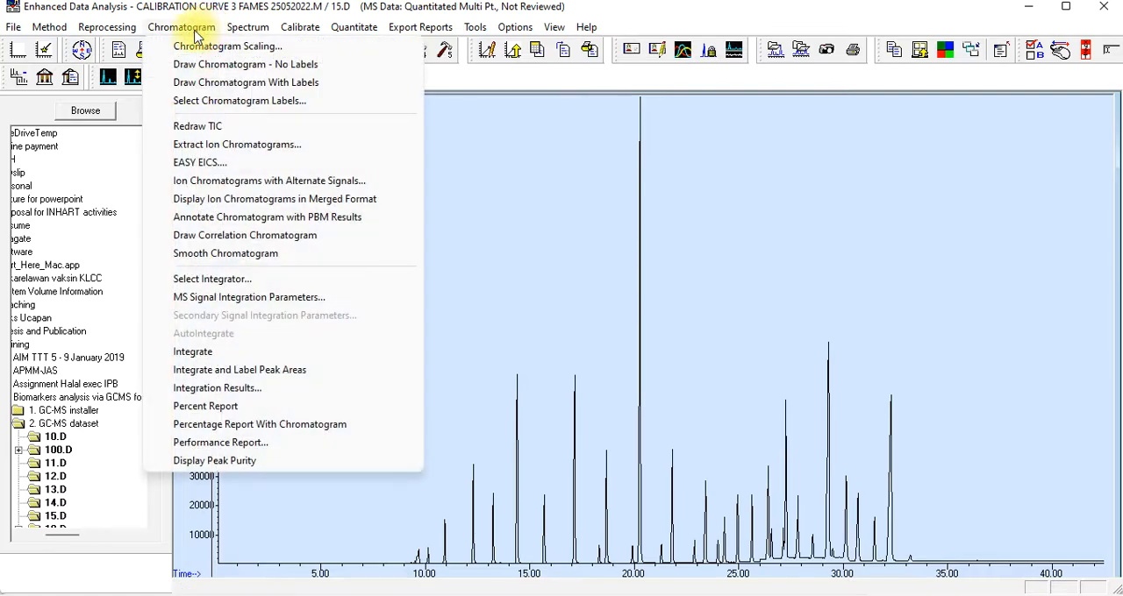
pyautogui.click(198, 352)
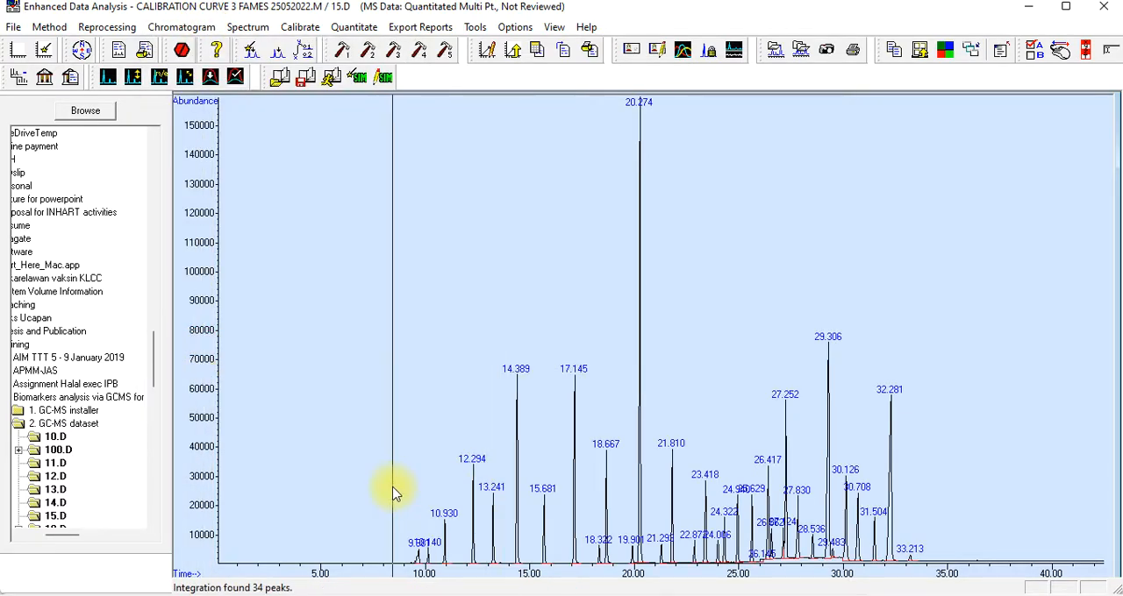
pyautogui.click(180, 27)
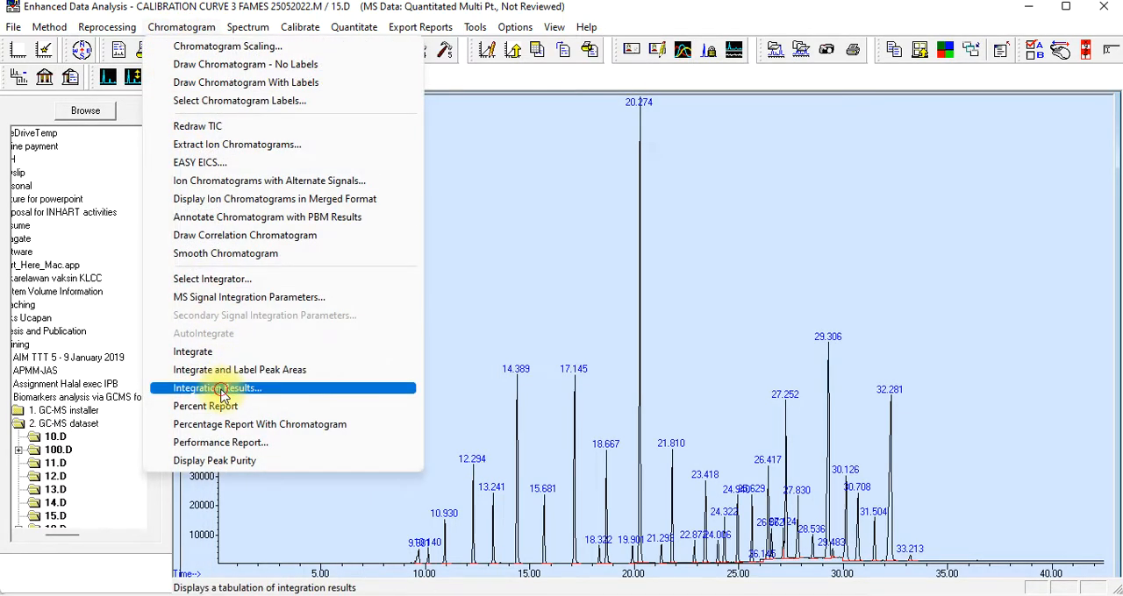
pyautogui.click(220, 389)
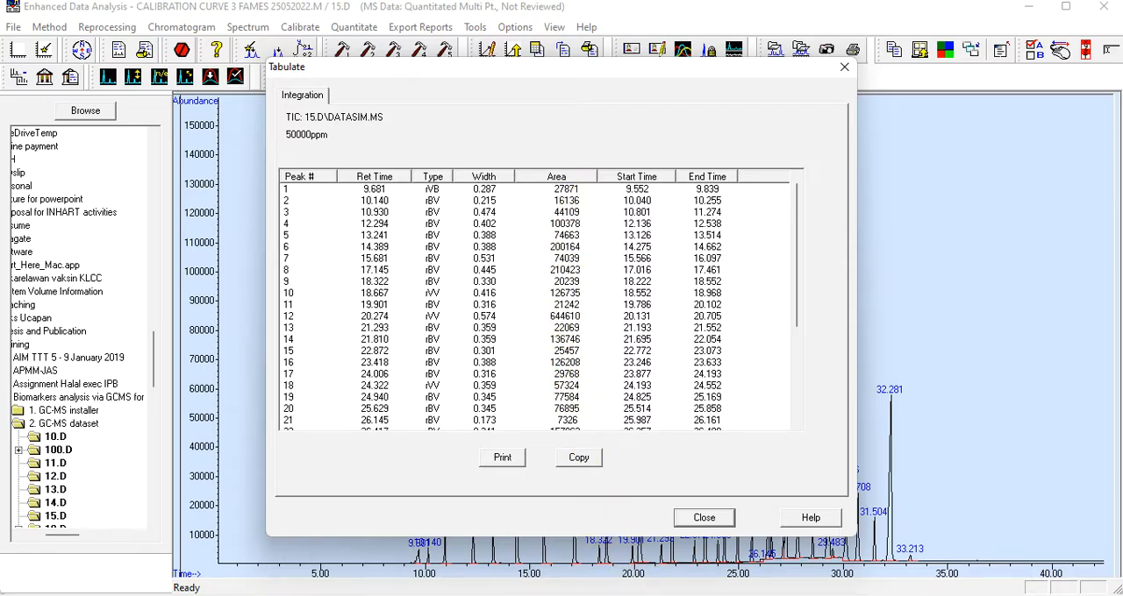
# Enter the 15.D standard in Excel's Book1, area 16136 in H7 and concentration 50000 in G7, and close the integration results in Enhanced Data Analysis
pyautogui.hotkey('alt', 'Tab')
pyautogui.click(497, 364)
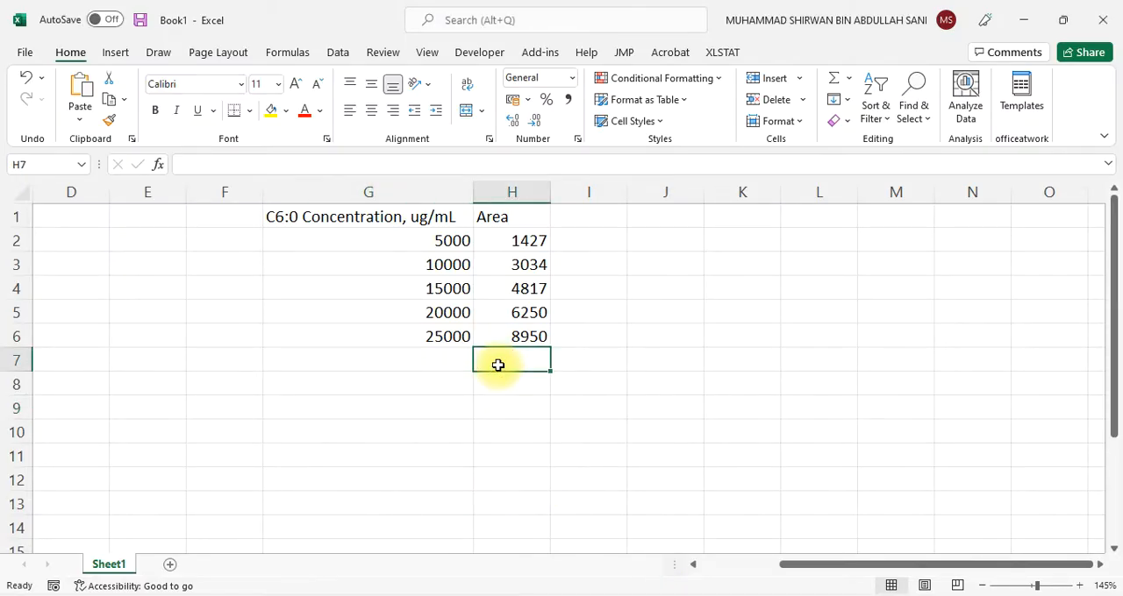
pyautogui.write('16136')
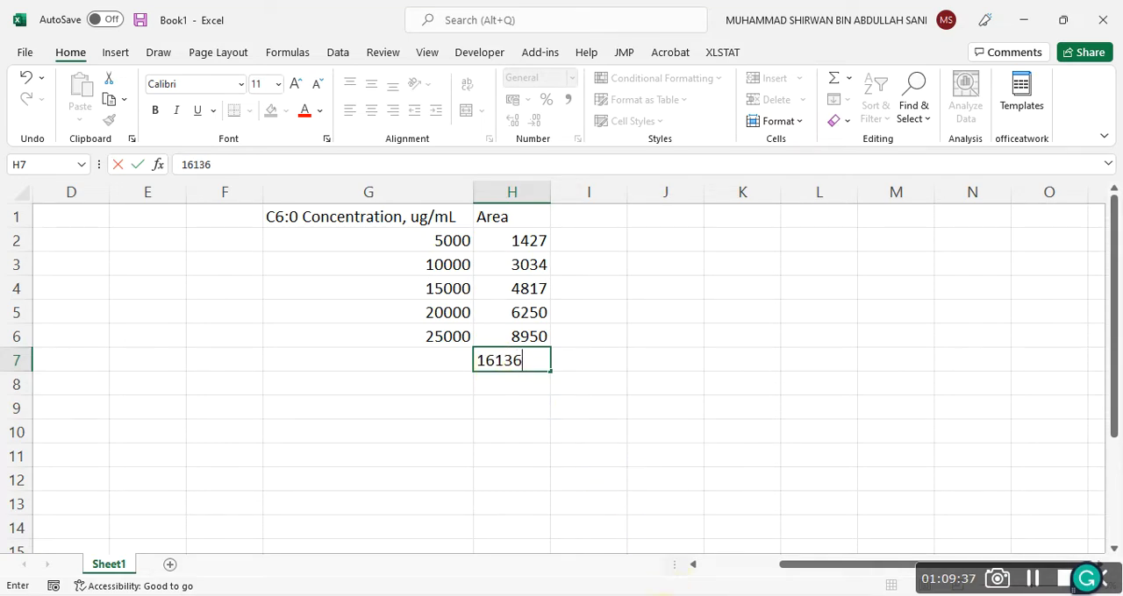
pyautogui.hotkey('alt', 'Tab')
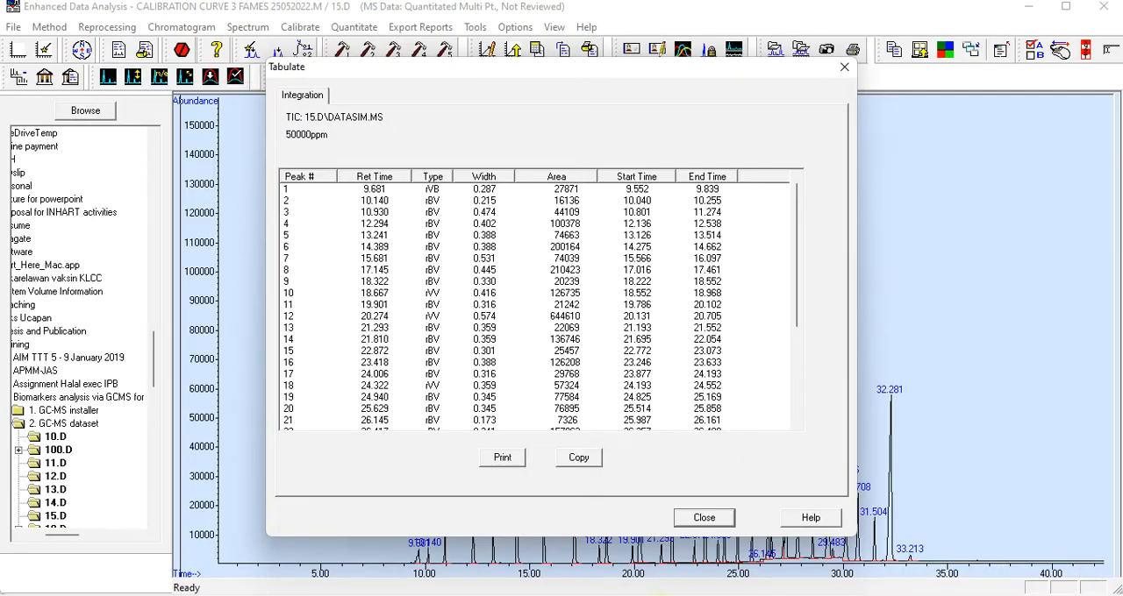
pyautogui.click(704, 517)
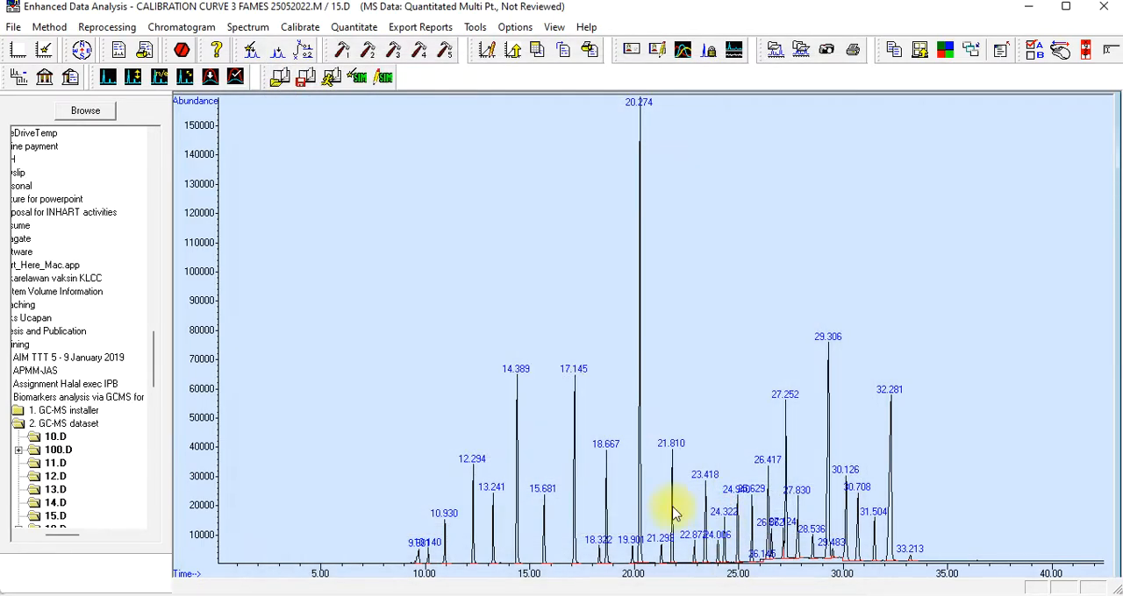
pyautogui.hotkey('alt', 'Tab')
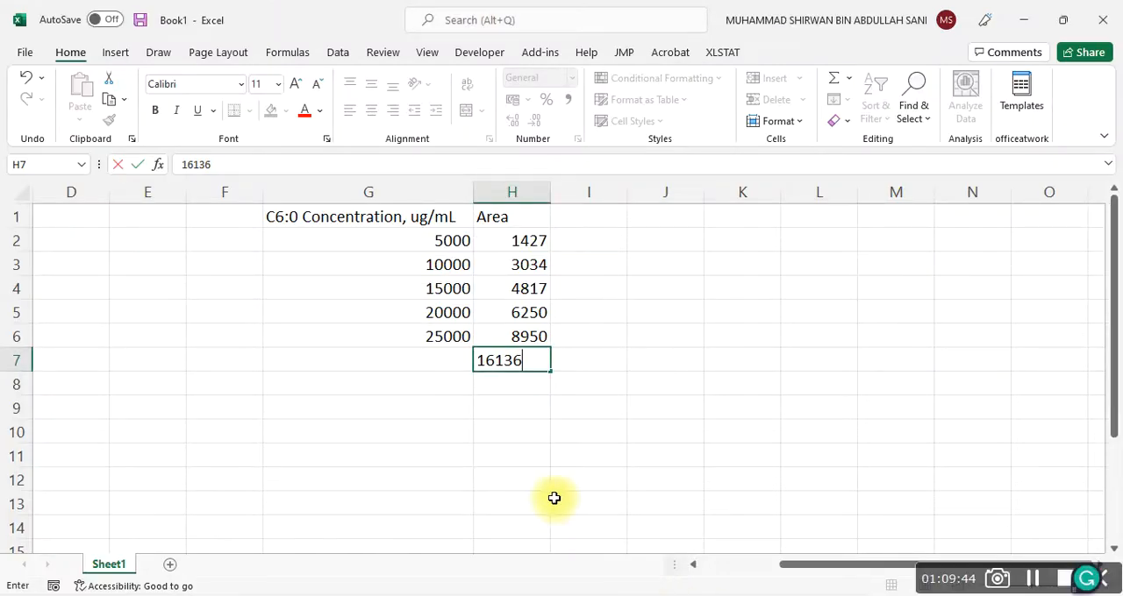
pyautogui.click(444, 366)
pyautogui.doubleClick(444, 366)
pyautogui.write('50')
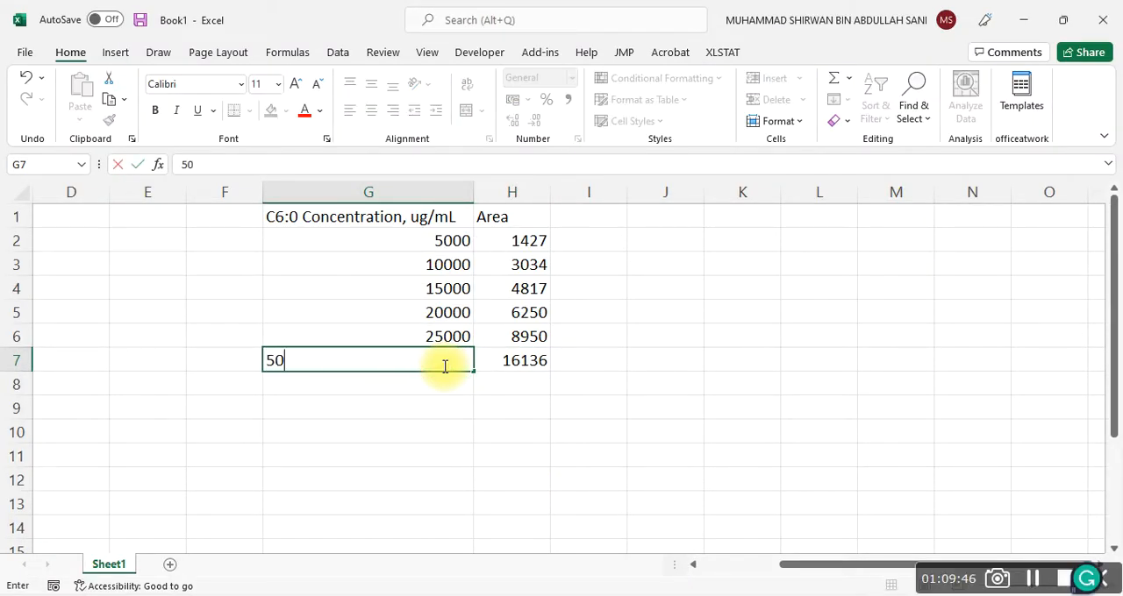
pyautogui.write('000')
pyautogui.click(446, 449)
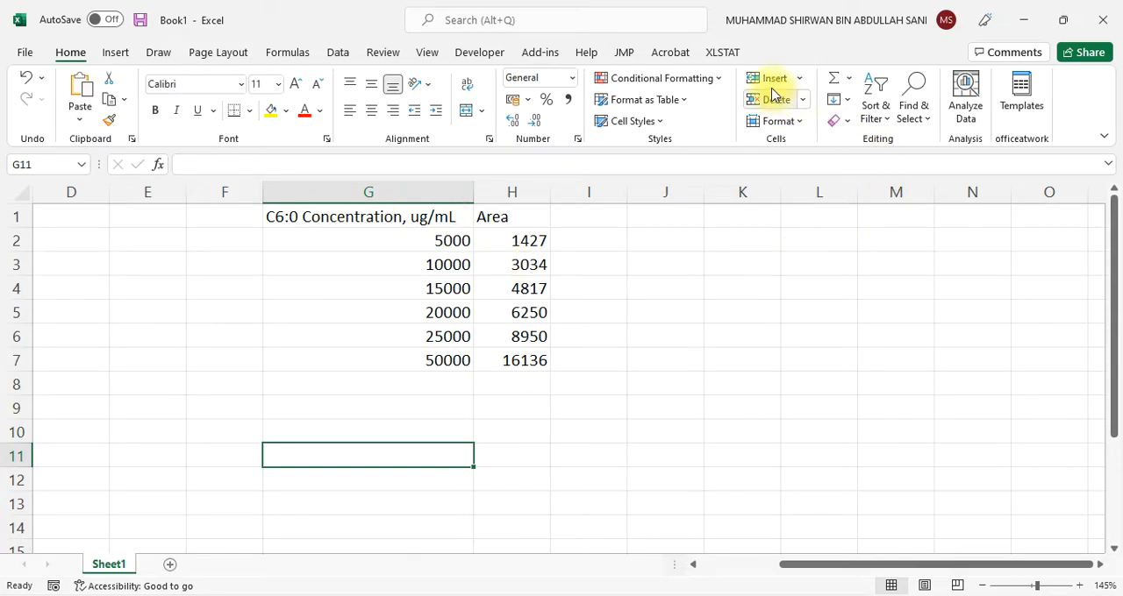
# Insert a markers-only scatter chart from the concentration and area data in G1:H7
pyautogui.moveTo(339, 226); pyautogui.dragTo(509, 361)
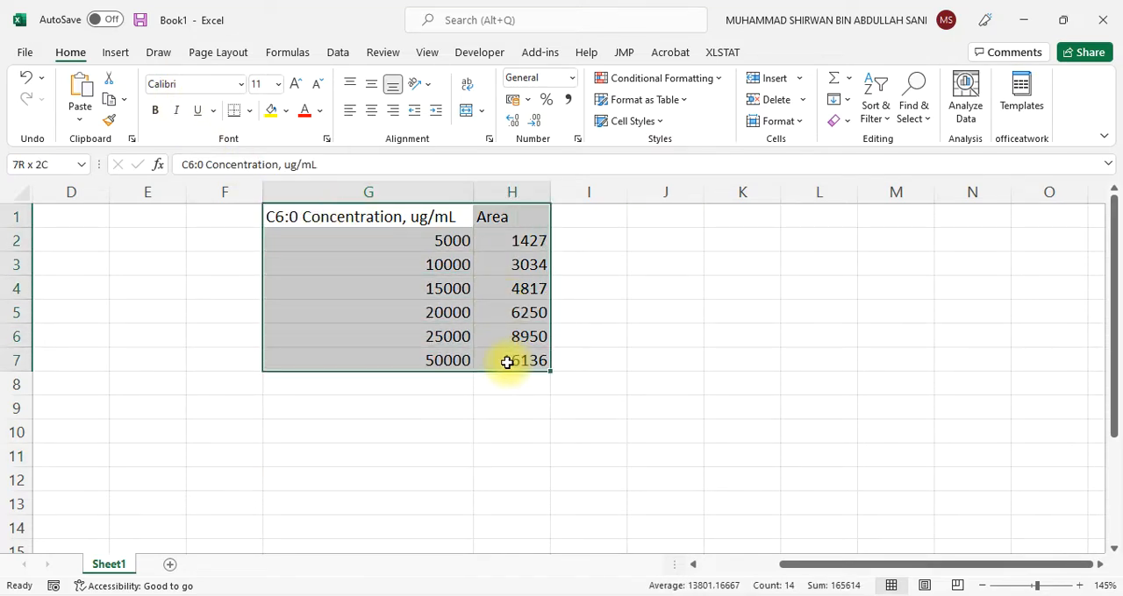
pyautogui.click(118, 54)
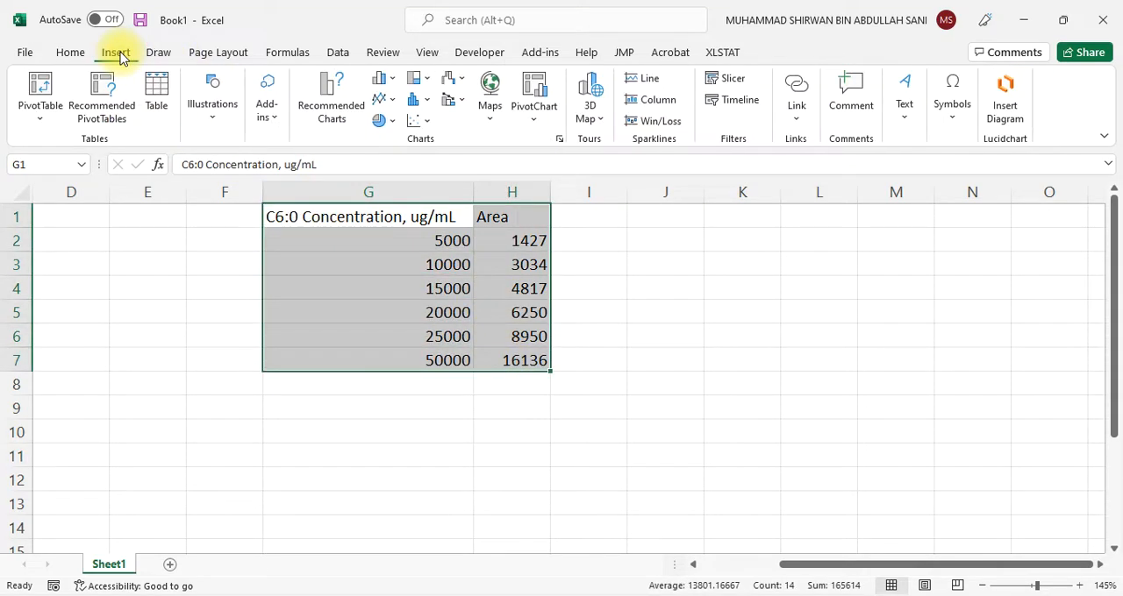
pyautogui.click(426, 119)
pyautogui.click(430, 177)
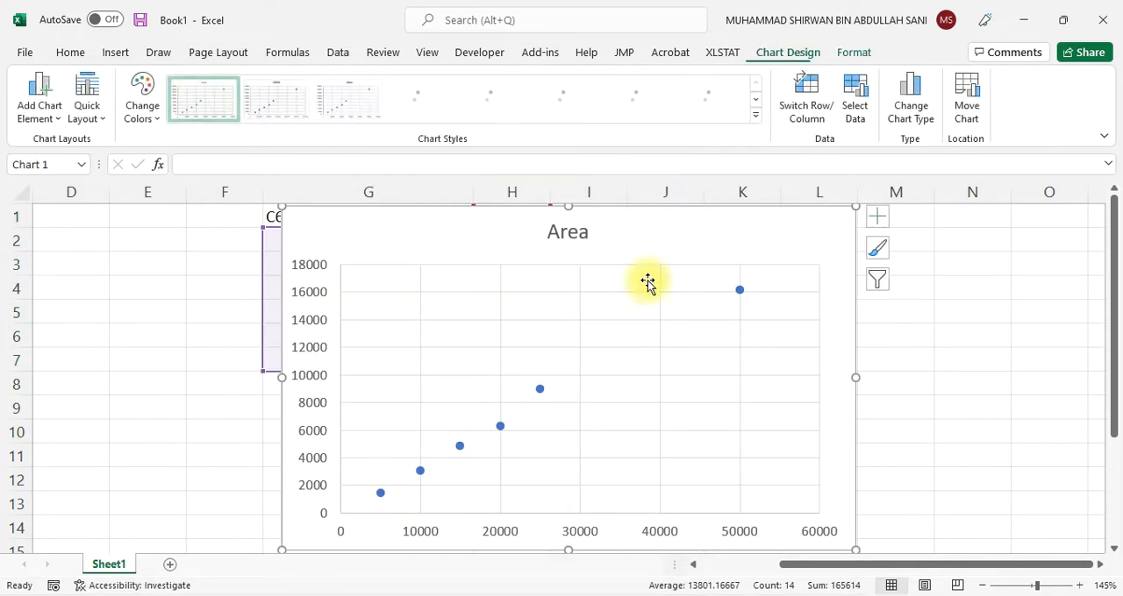
# Move the scatter chart beside the data table so the concentration and area columns are uncovered
pyautogui.moveTo(747, 254); pyautogui.dragTo(1030, 246)
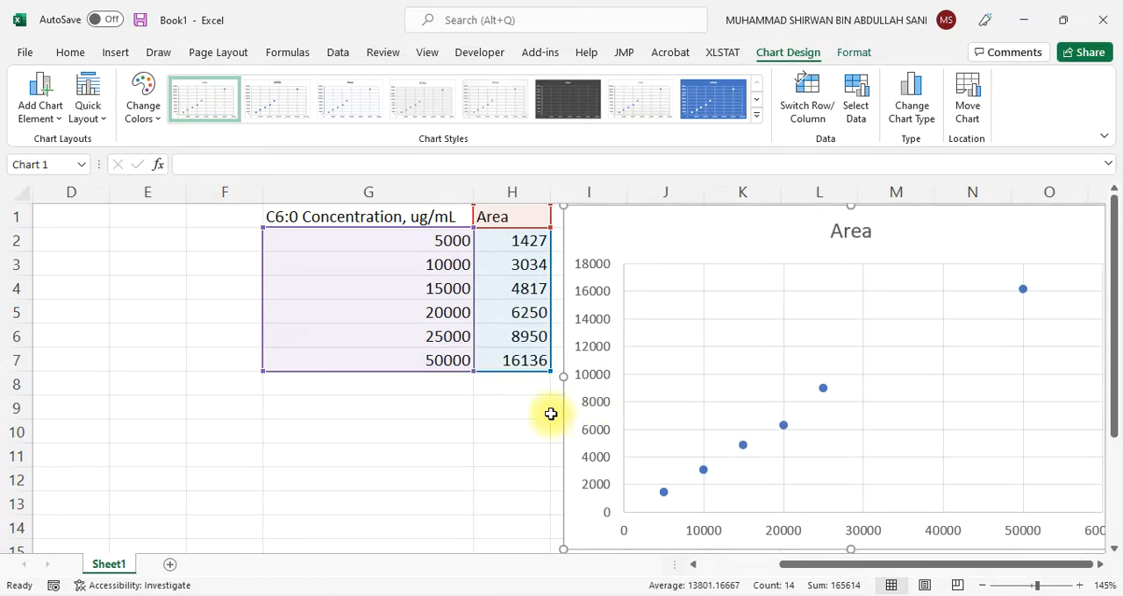
pyautogui.click(398, 442)
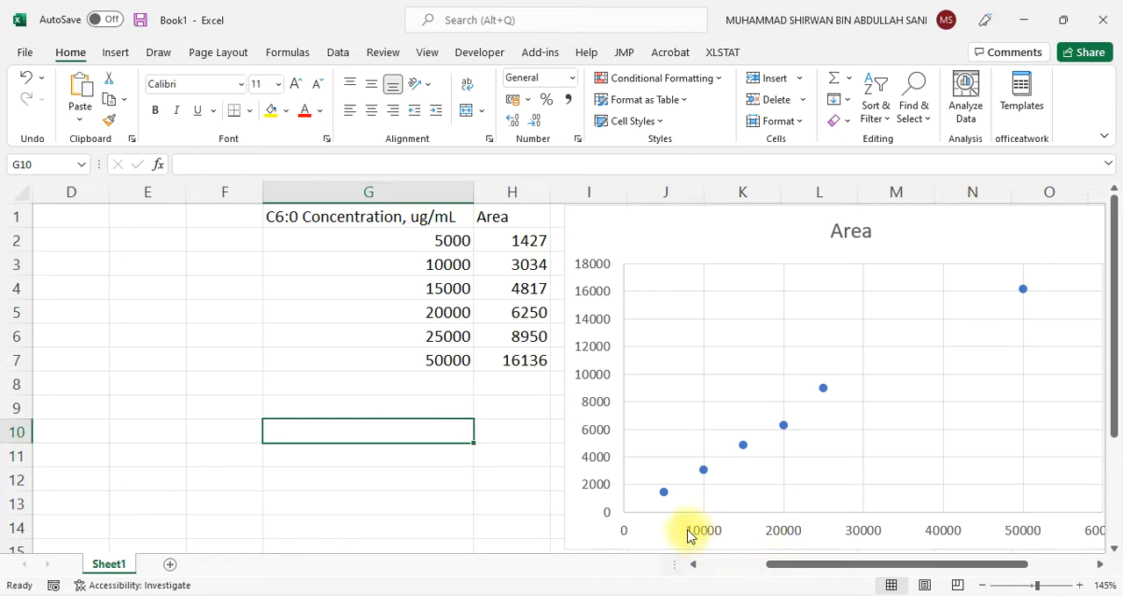
pyautogui.click(507, 462)
pyautogui.scroll(-3, 507, 462)
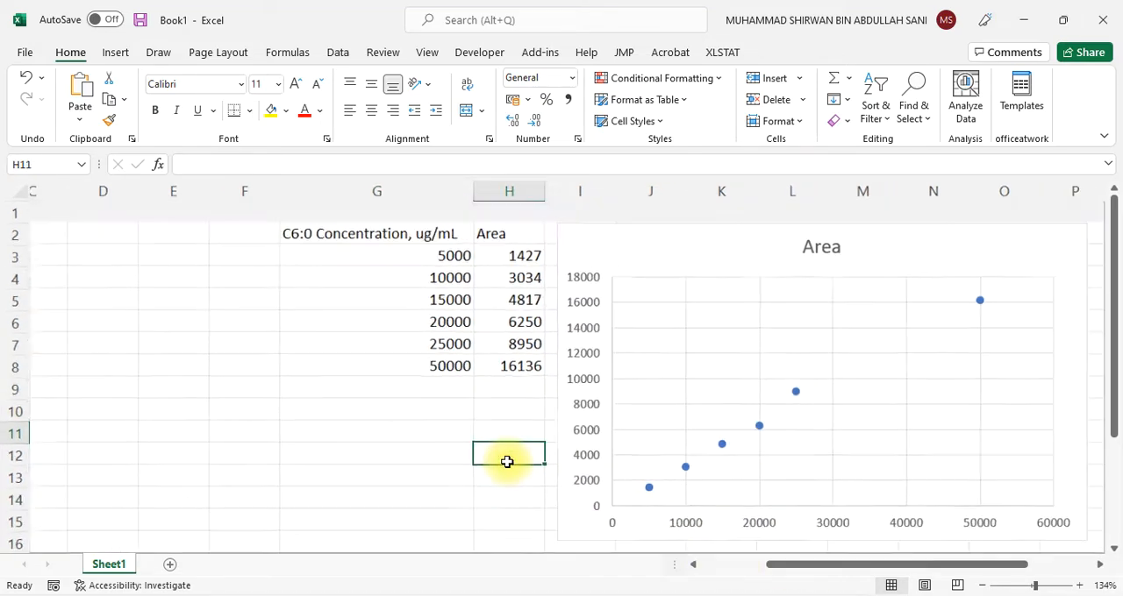
pyautogui.scroll(-2, 507, 462)
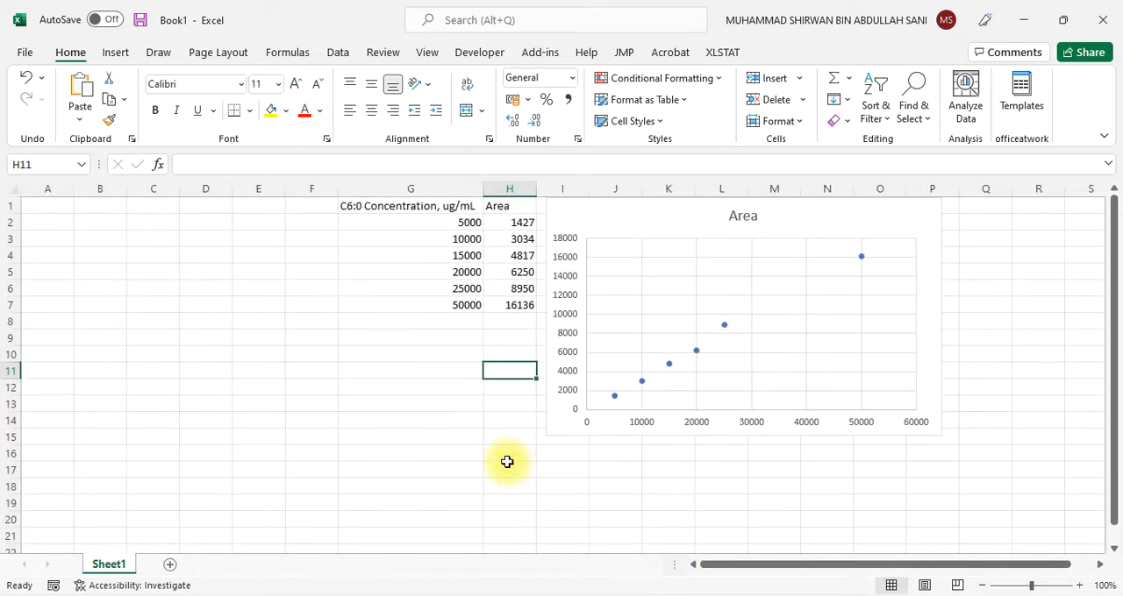
pyautogui.moveTo(627, 223)
pyautogui.mouseDown()
pyautogui.moveTo(624, 237)
pyautogui.moveTo(637, 240)
pyautogui.mouseUp()
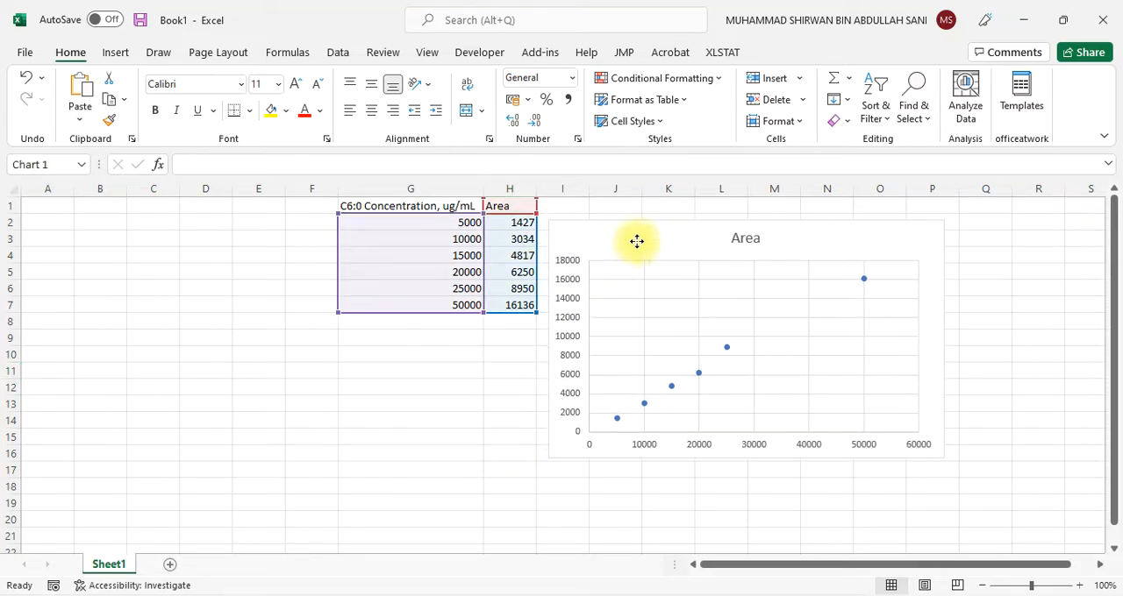
# Change the chart title to "C6:0 Calibration curve"
pyautogui.click(742, 233)
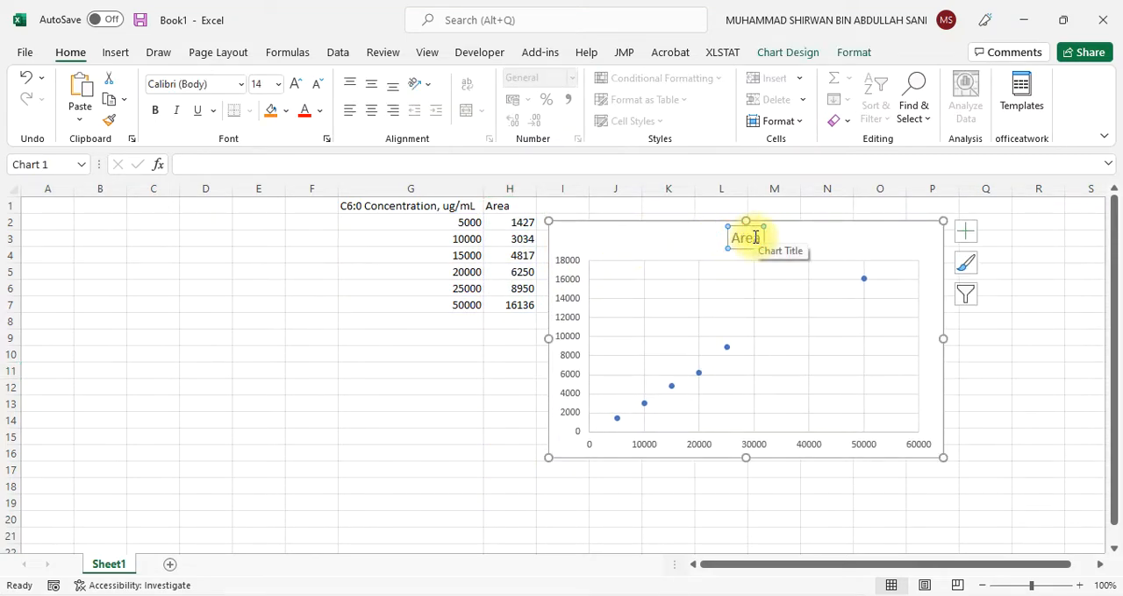
pyautogui.click(761, 238)
pyautogui.press('BackSpace')
pyautogui.press('BackSpace')
pyautogui.press('BackSpace')
pyautogui.press('BackSpace')
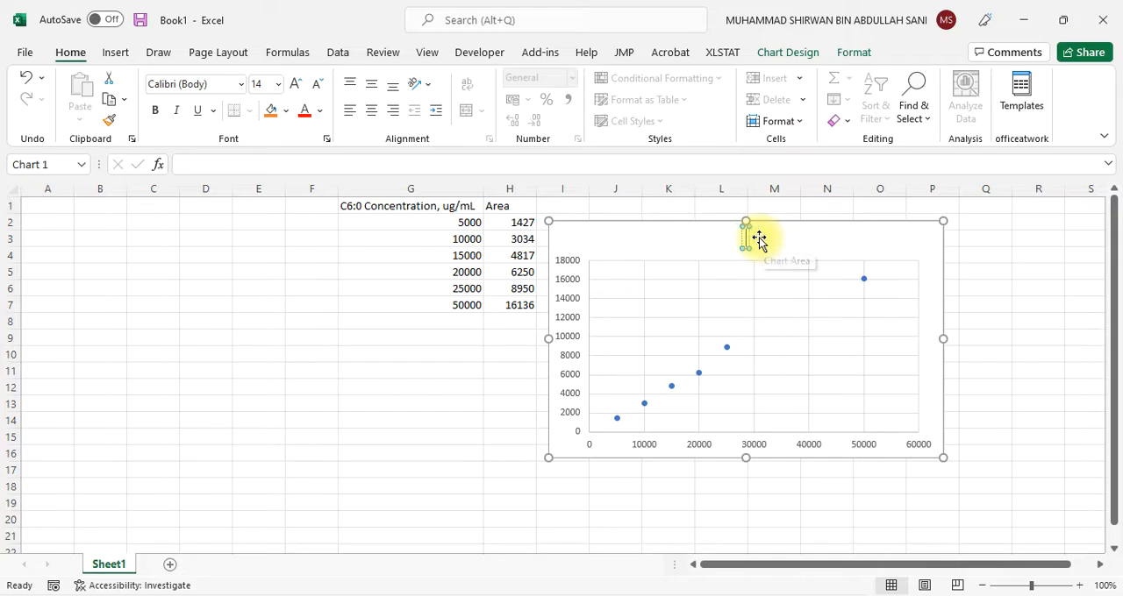
pyautogui.write('C6:0')
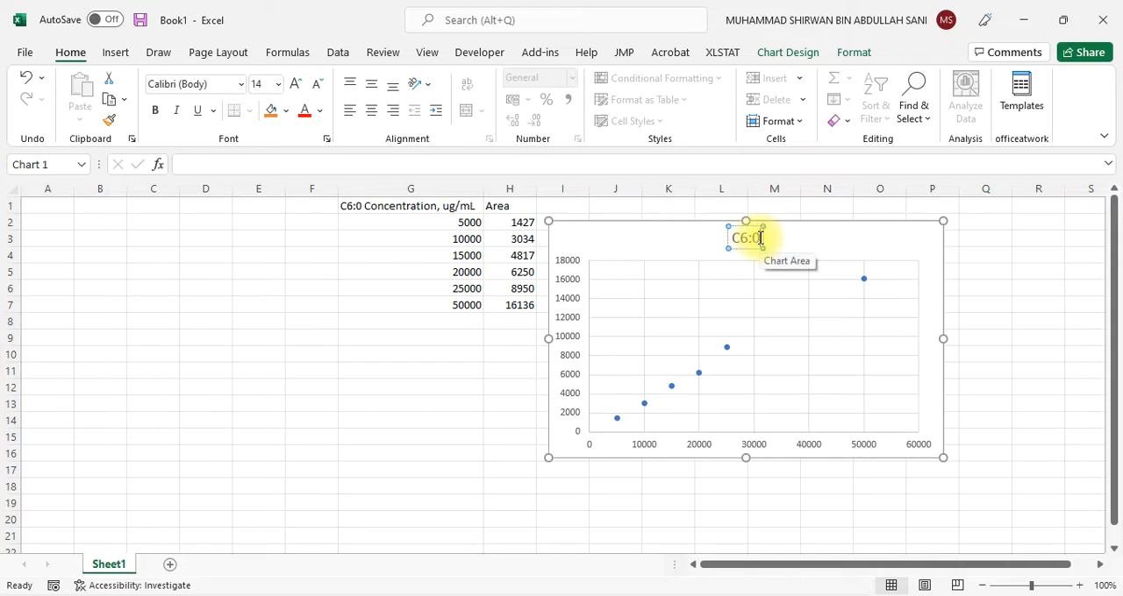
pyautogui.write(' Calibrat')
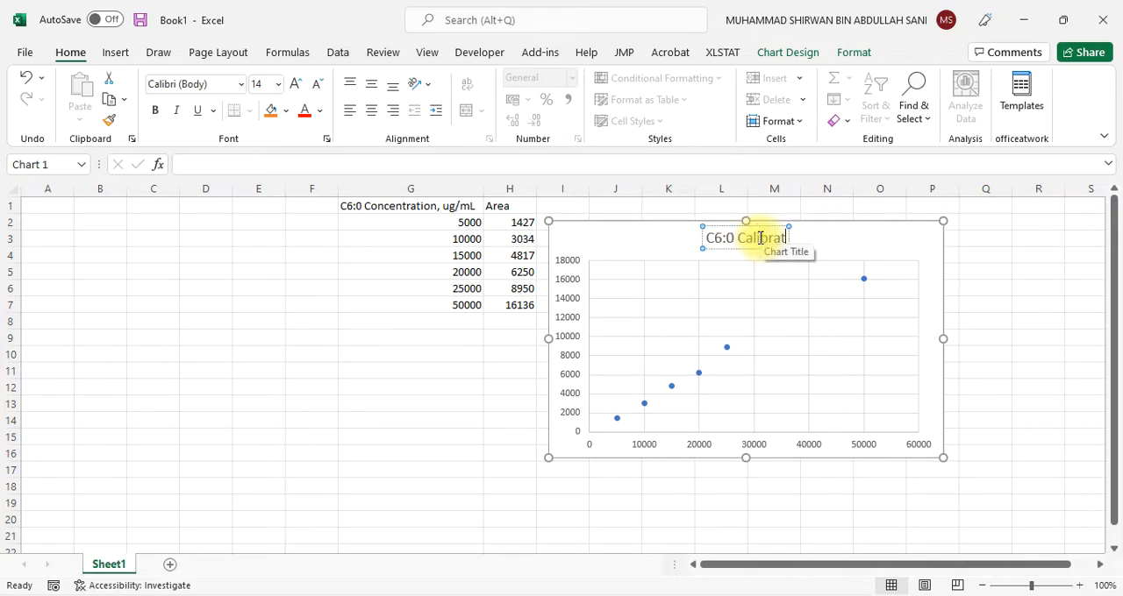
pyautogui.write('ion curve')
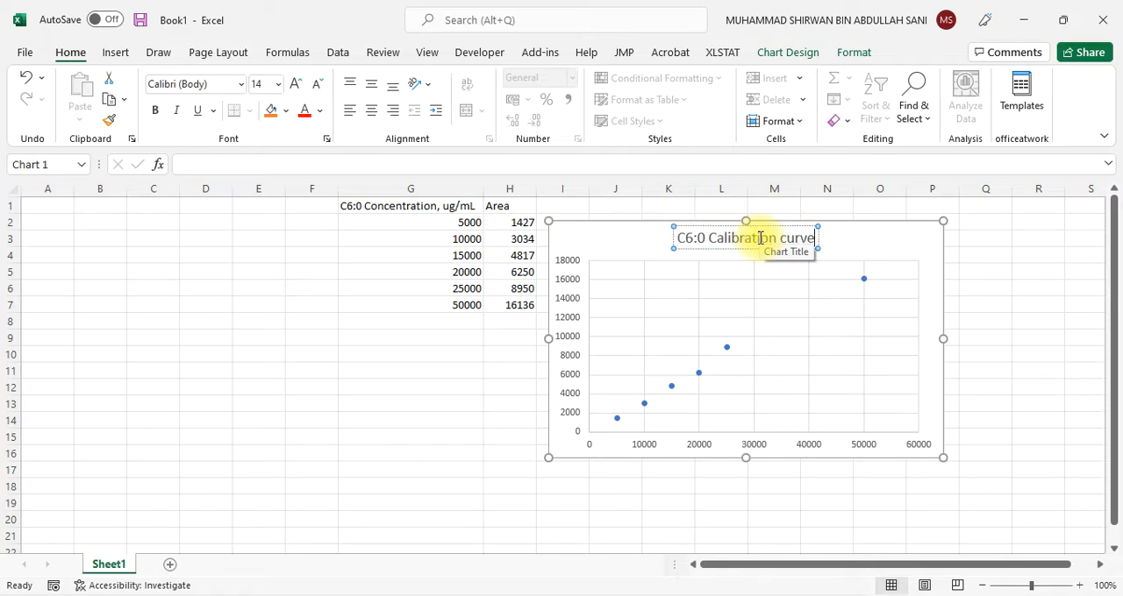
pyautogui.click(990, 303)
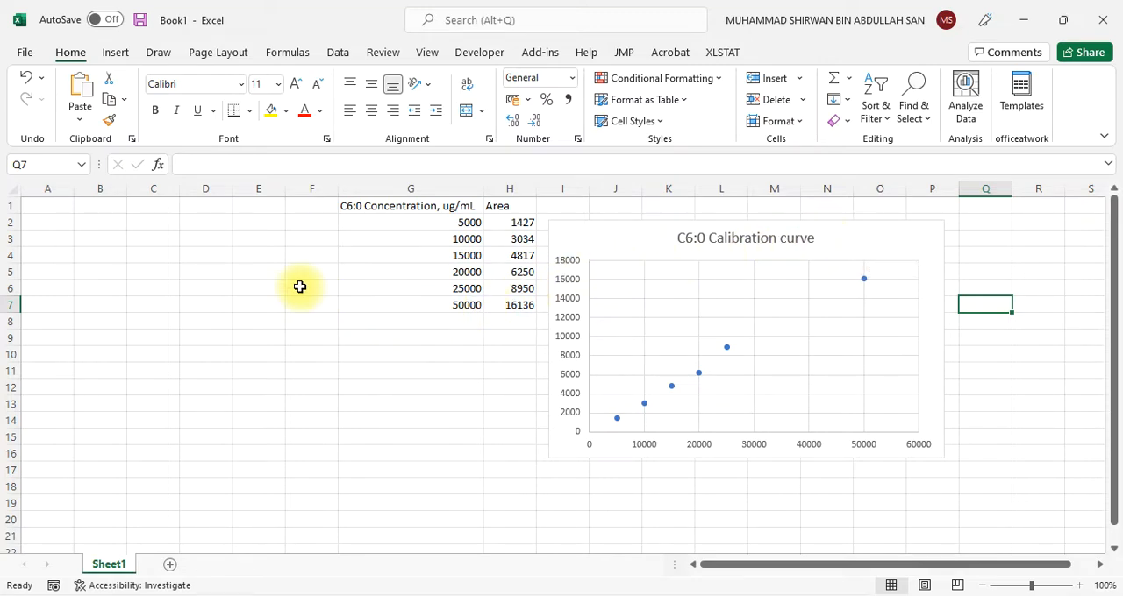
pyautogui.click(452, 340)
pyautogui.moveTo(421, 205); pyautogui.dragTo(517, 304)
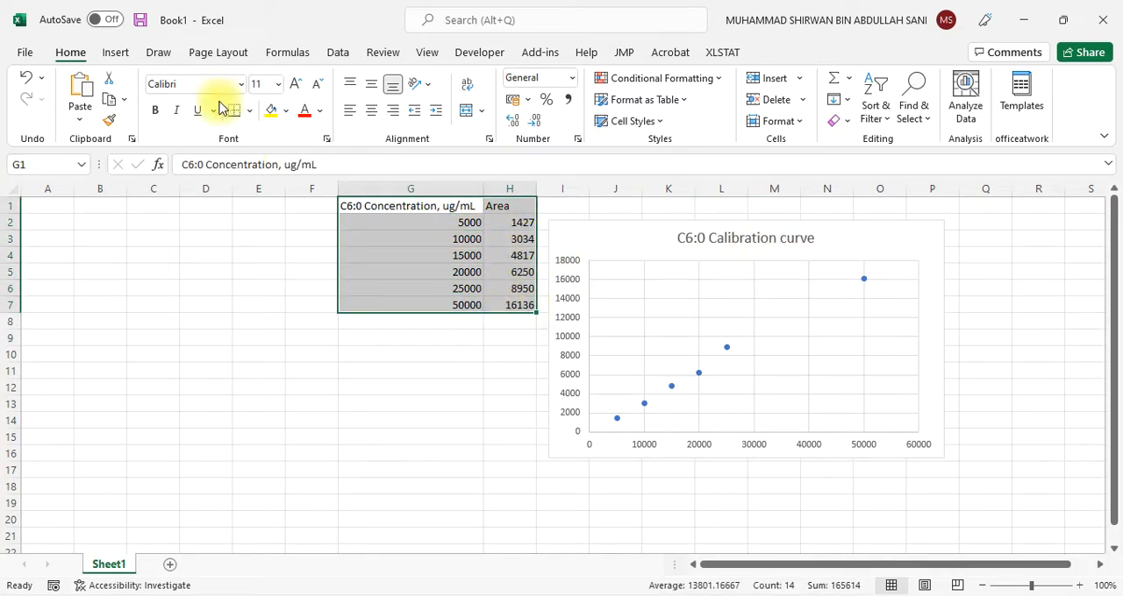
pyautogui.click(120, 53)
pyautogui.click(423, 121)
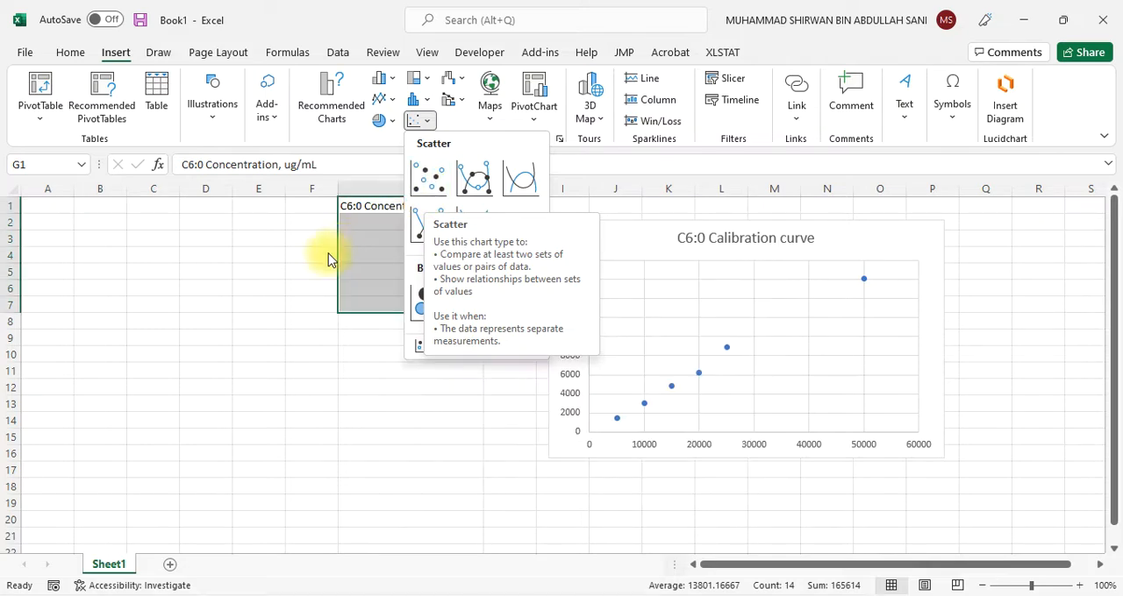
pyautogui.click(295, 321)
# Add a primary horizontal axis title to the calibration chart reading "Concentration, ug/mL"
pyautogui.click(609, 240)
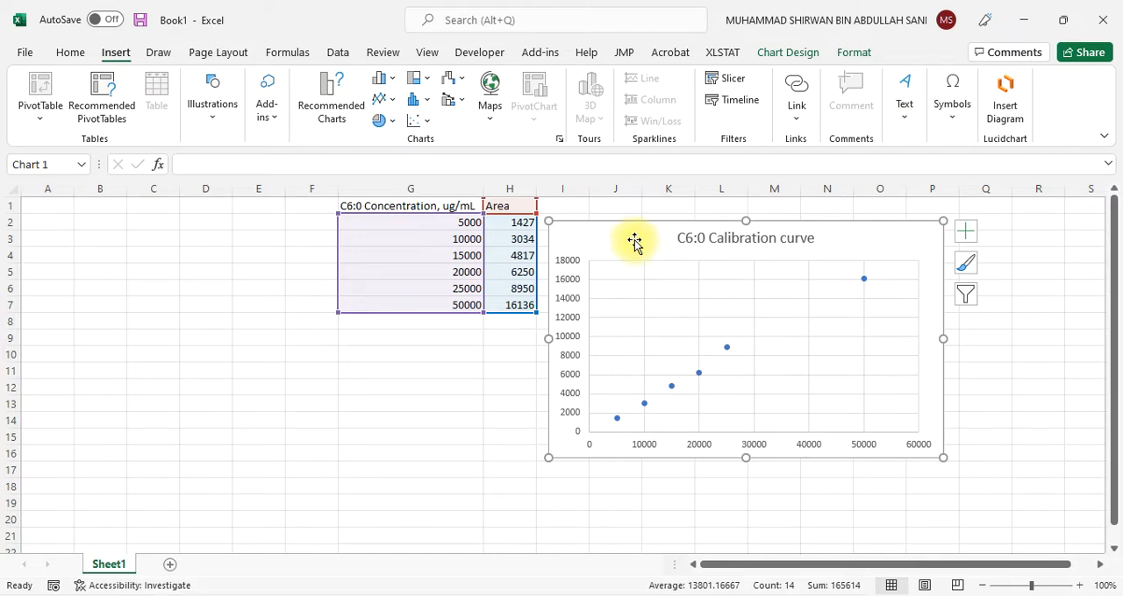
pyautogui.click(790, 55)
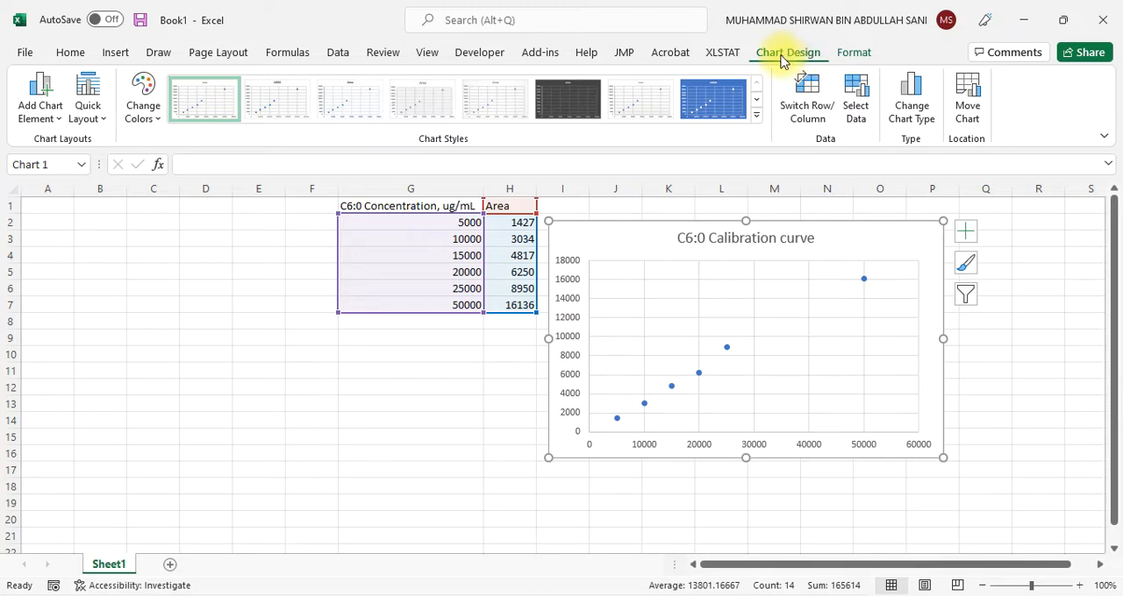
pyautogui.click(53, 124)
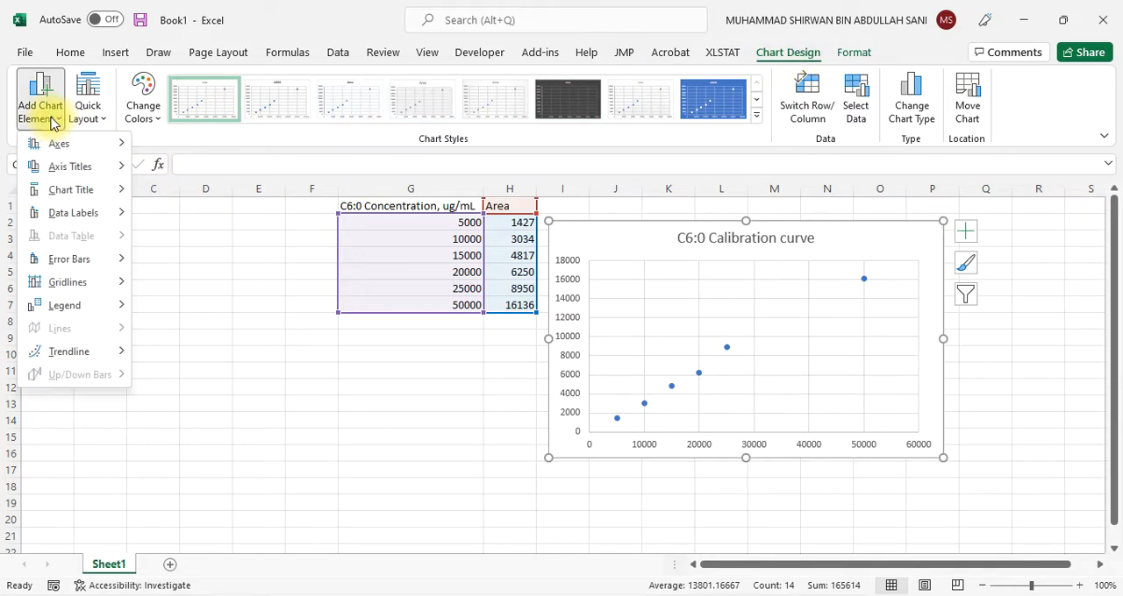
pyautogui.moveTo(71, 167)
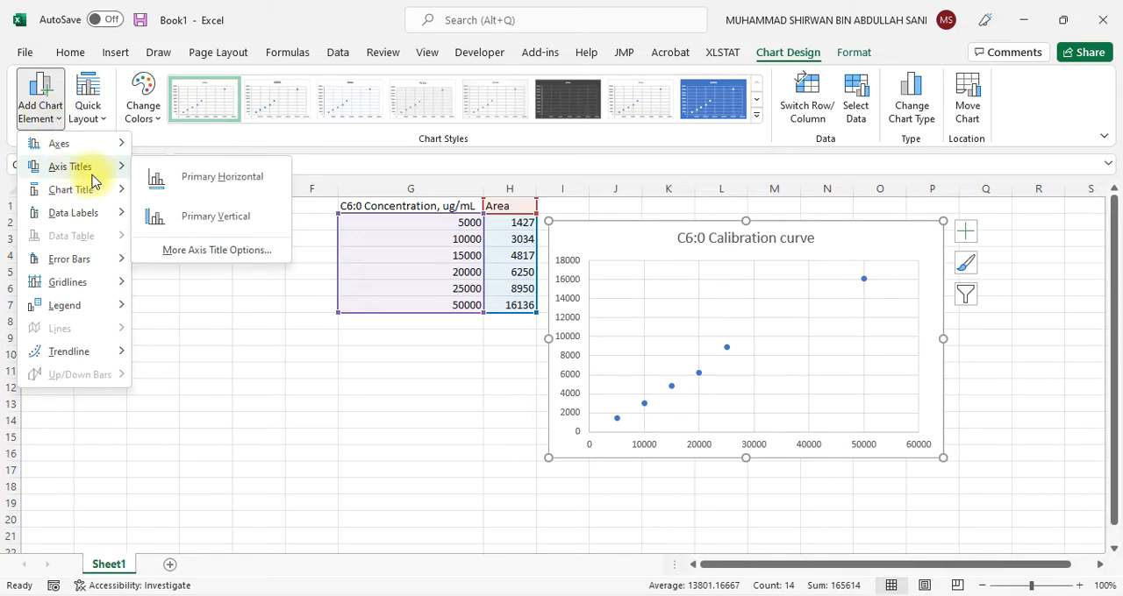
pyautogui.click(198, 181)
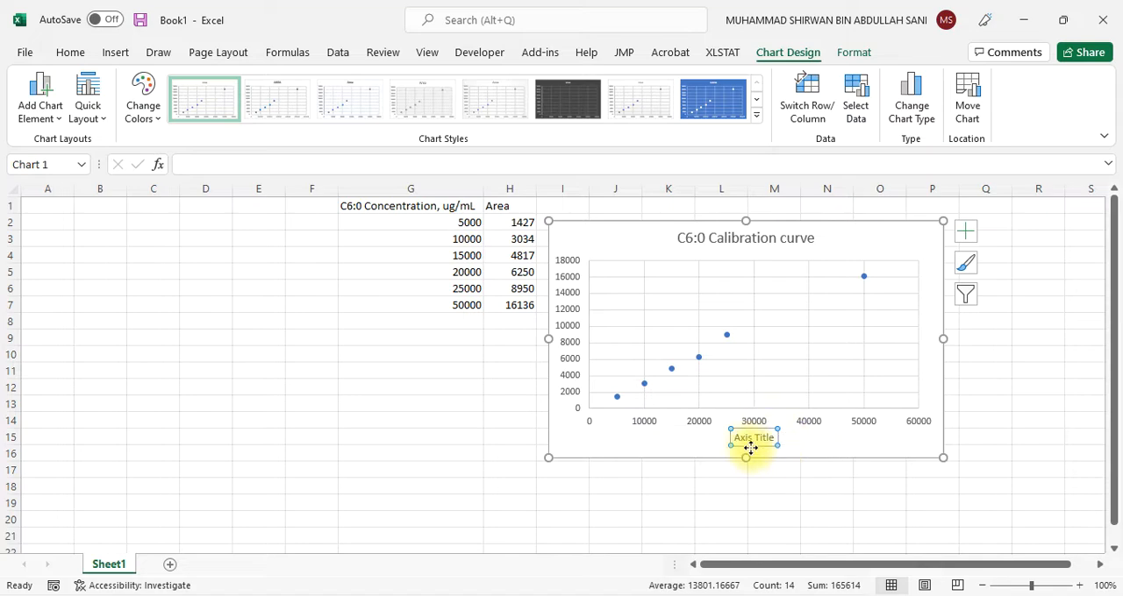
pyautogui.moveTo(734, 438); pyautogui.dragTo(780, 442)
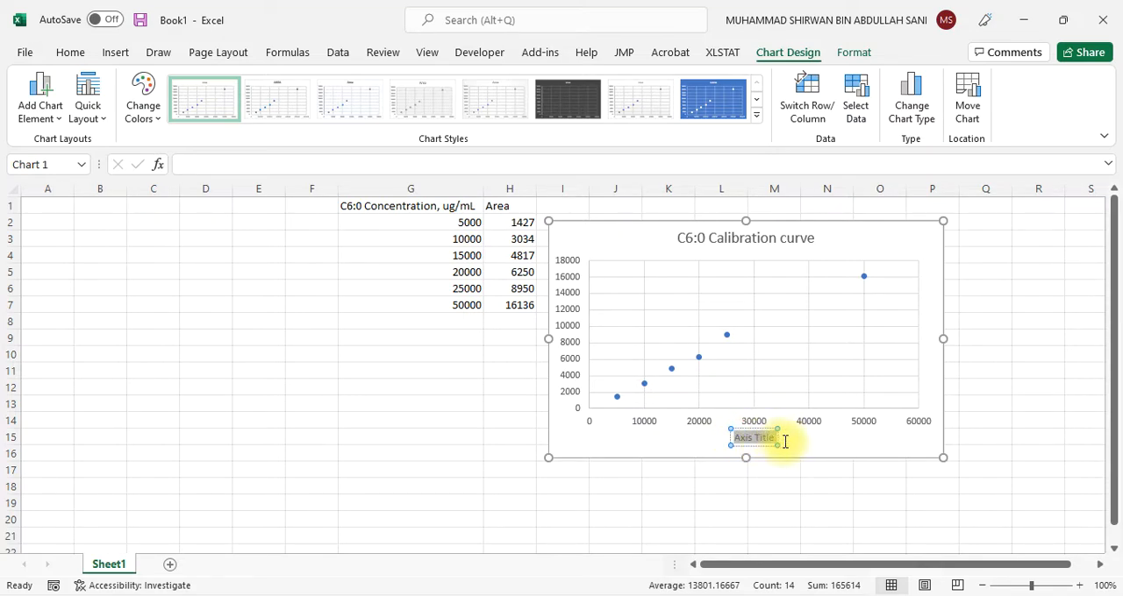
pyautogui.write('Co')
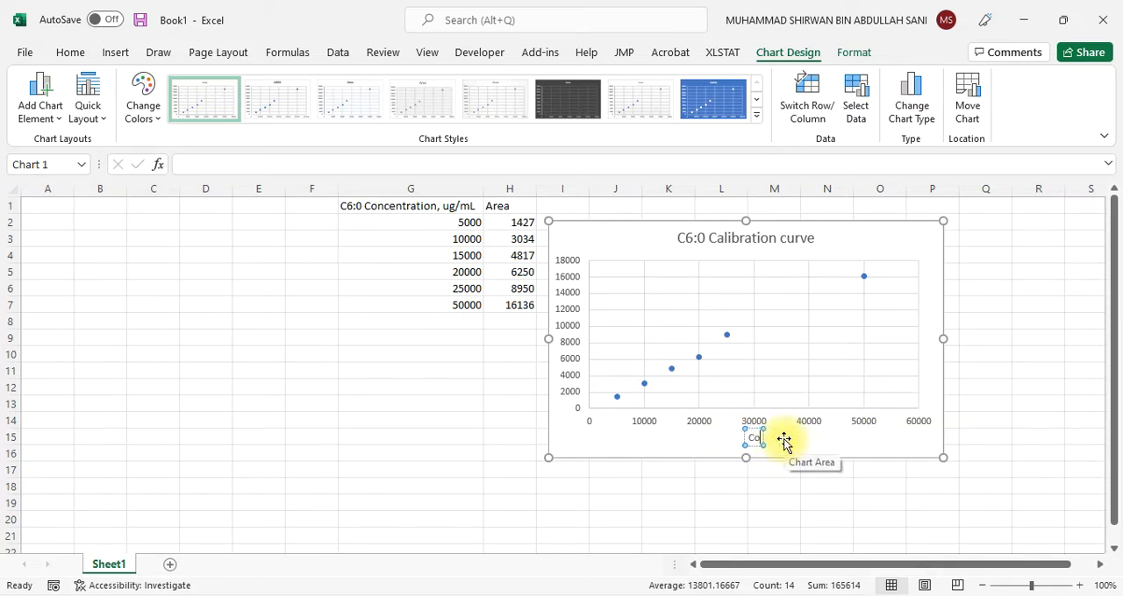
pyautogui.write('ncentration')
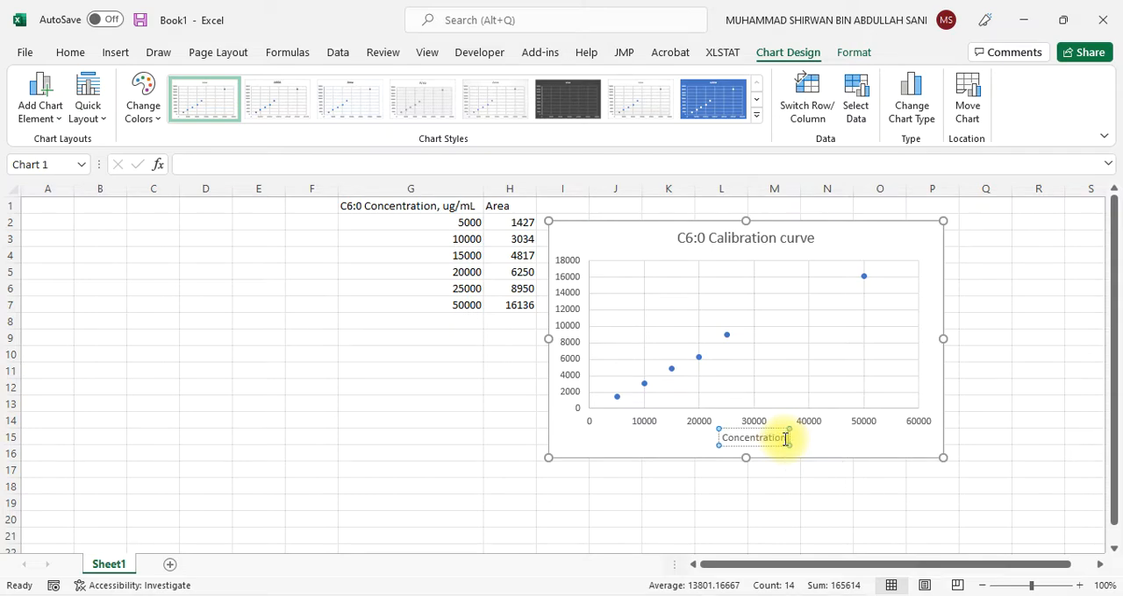
pyautogui.write(' , ug/mL')
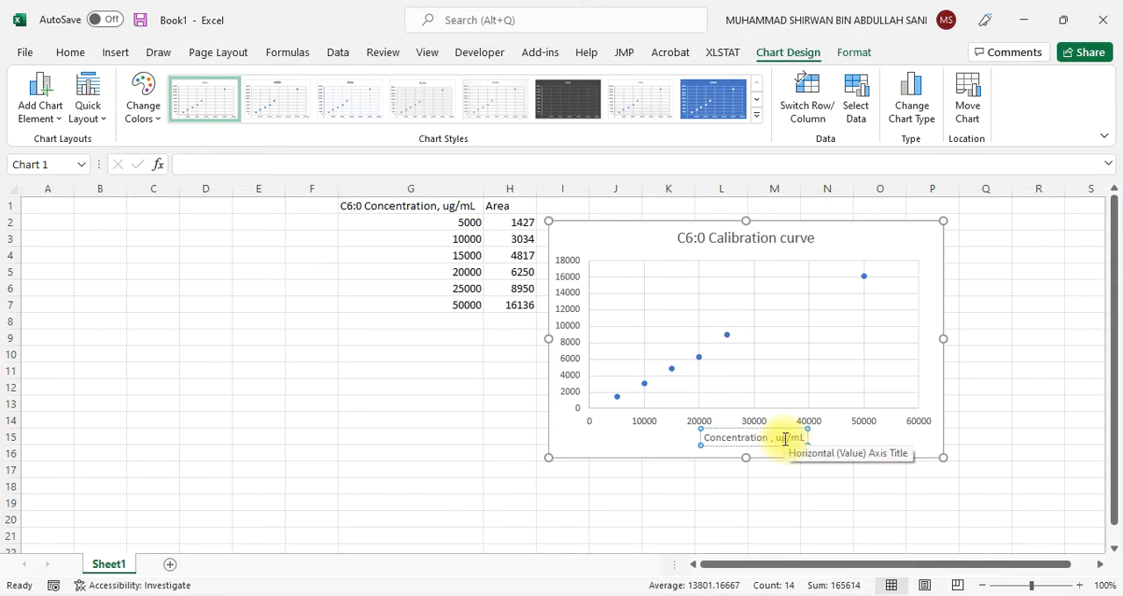
pyautogui.click(771, 440)
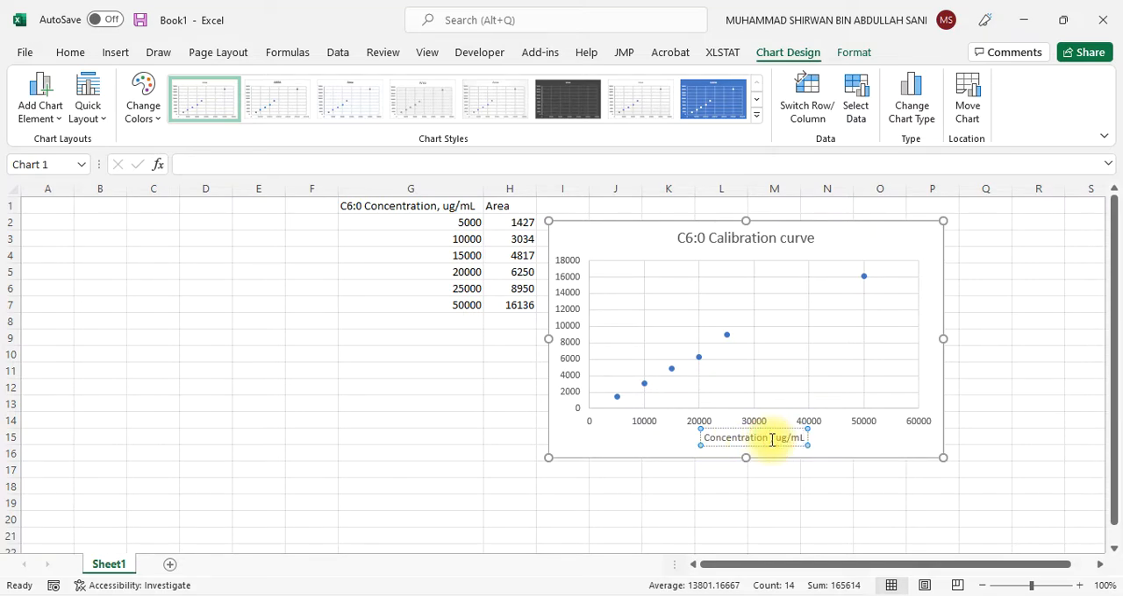
pyautogui.press('BackSpace')
pyautogui.click(614, 446)
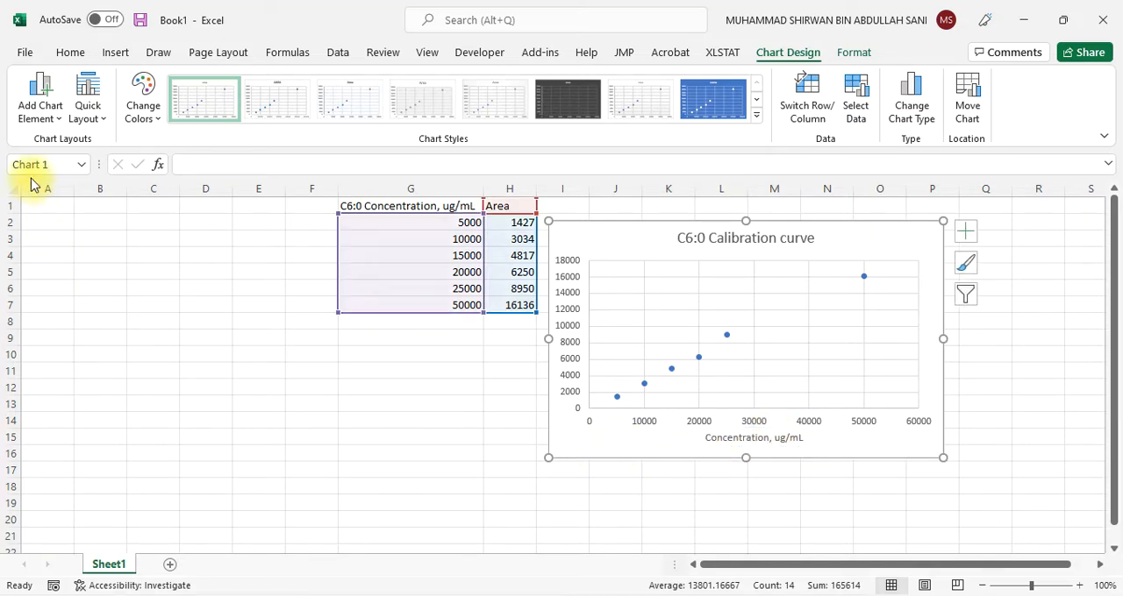
# Add a primary vertical axis title to the calibration chart reading "Area"
pyautogui.click(47, 117)
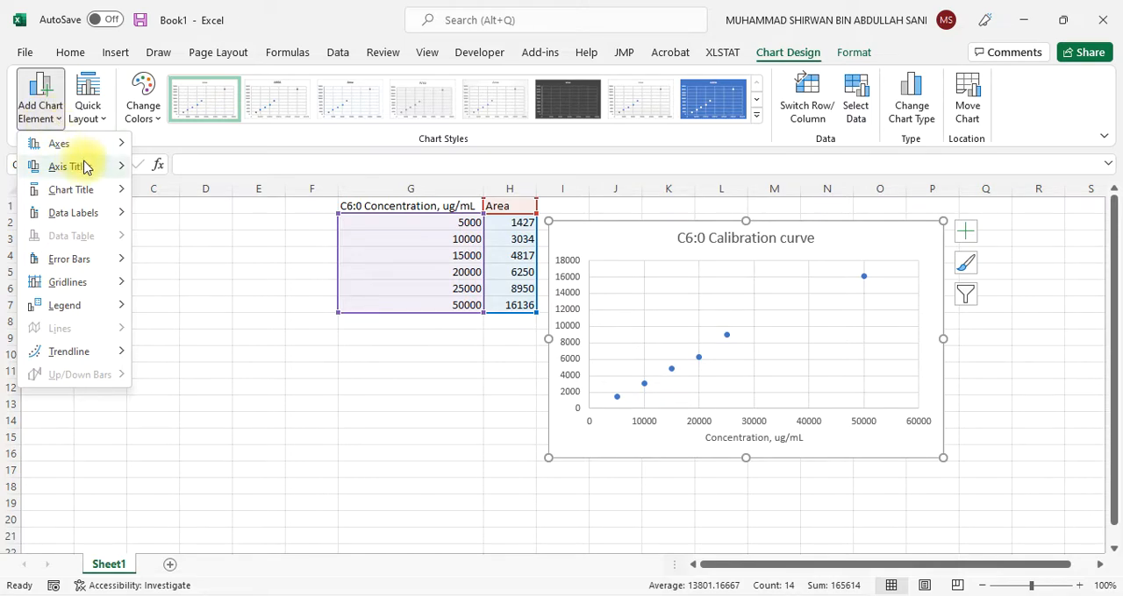
pyautogui.moveTo(106, 175)
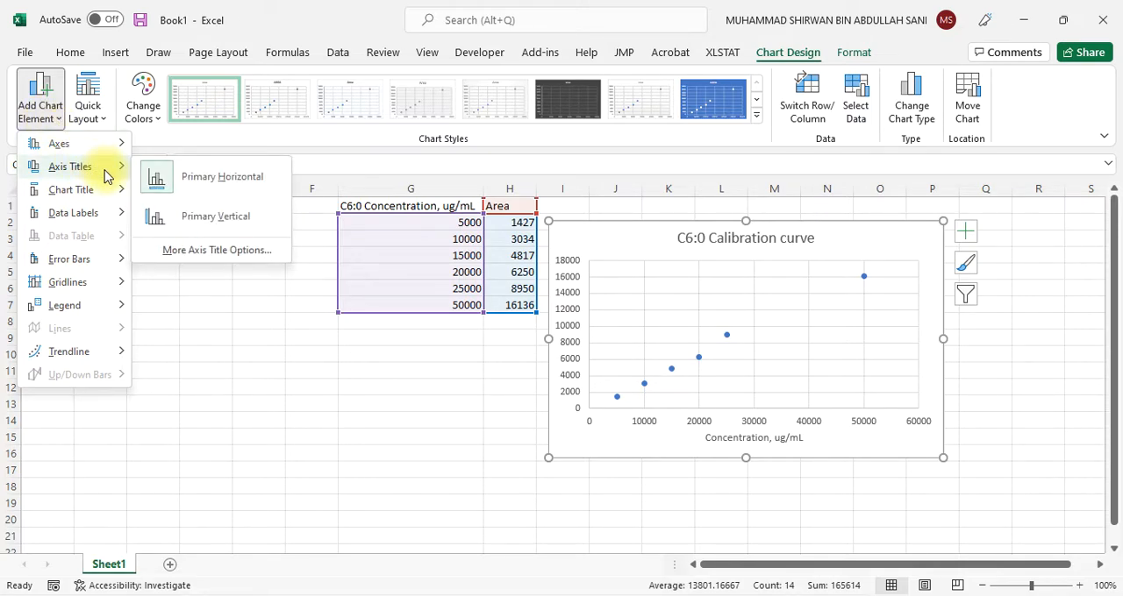
pyautogui.click(193, 217)
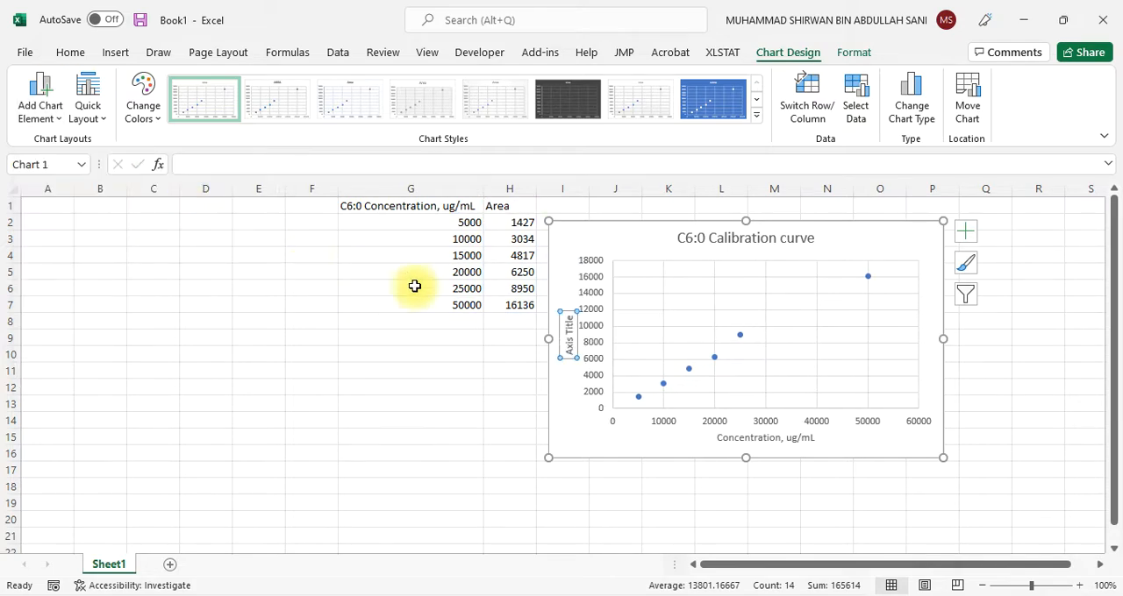
pyautogui.tripleClick(570, 317)
pyautogui.write('Area')
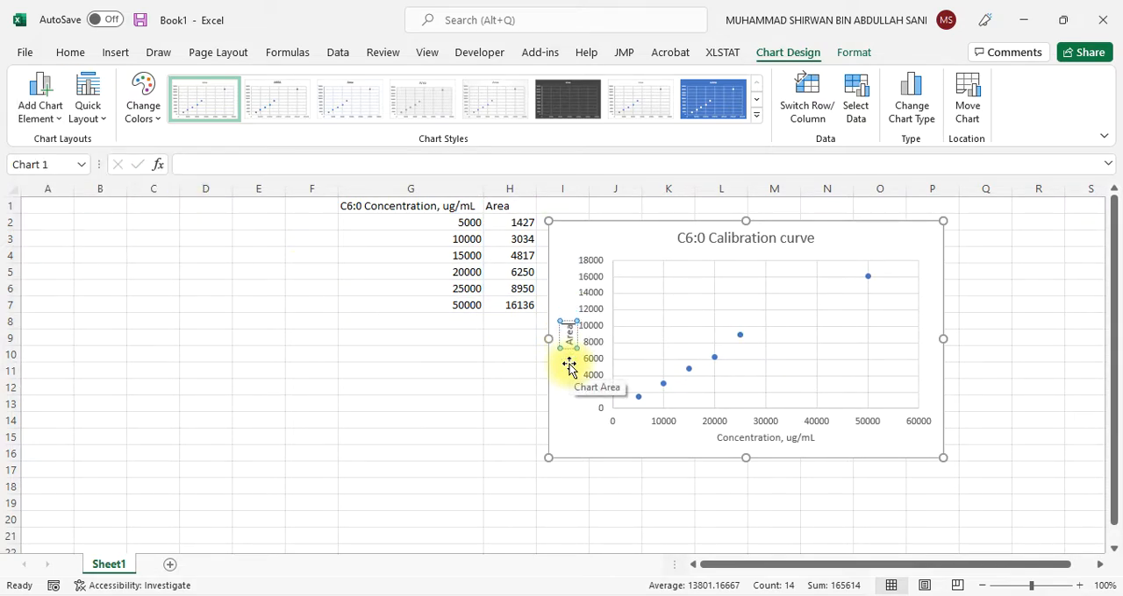
pyautogui.click(589, 441)
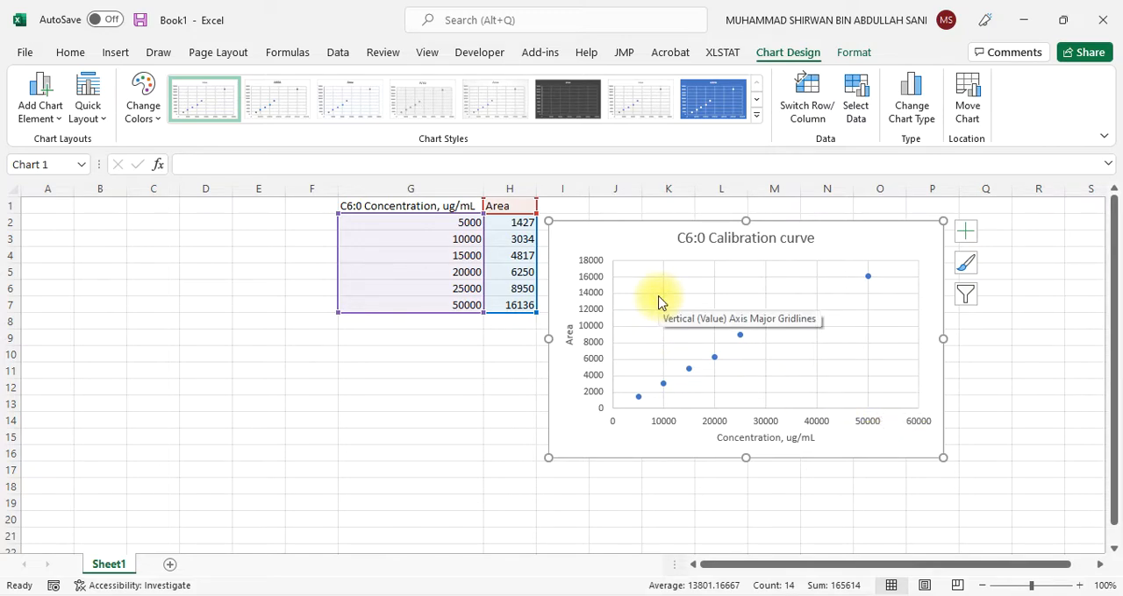
# Add a linear trendline to the calibration points and display its equation and R-squared value on the chart
pyautogui.click(699, 274)
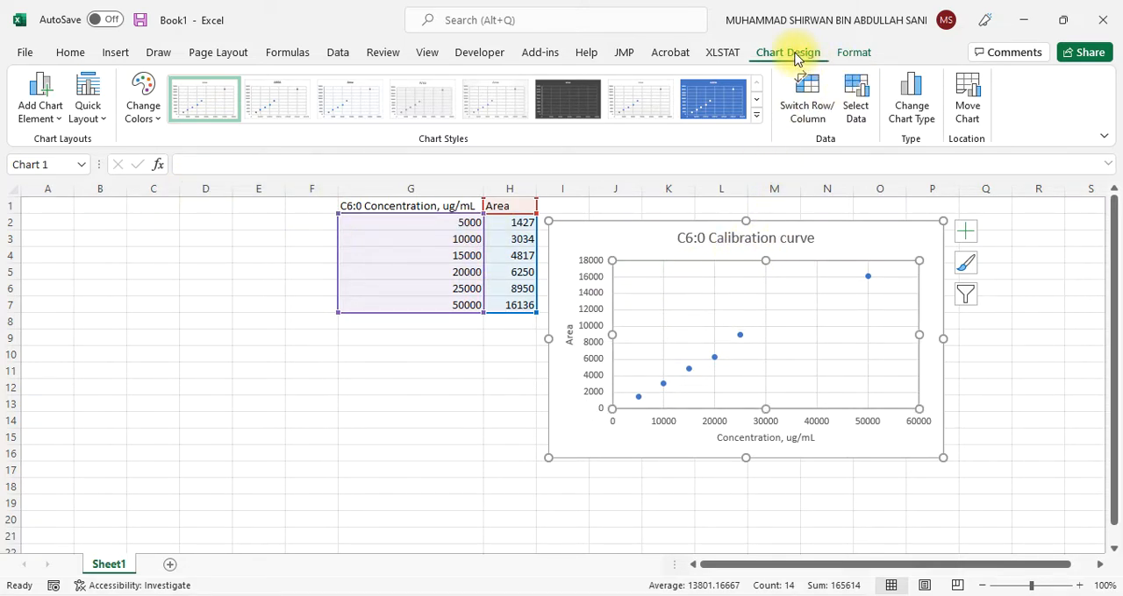
pyautogui.click(44, 121)
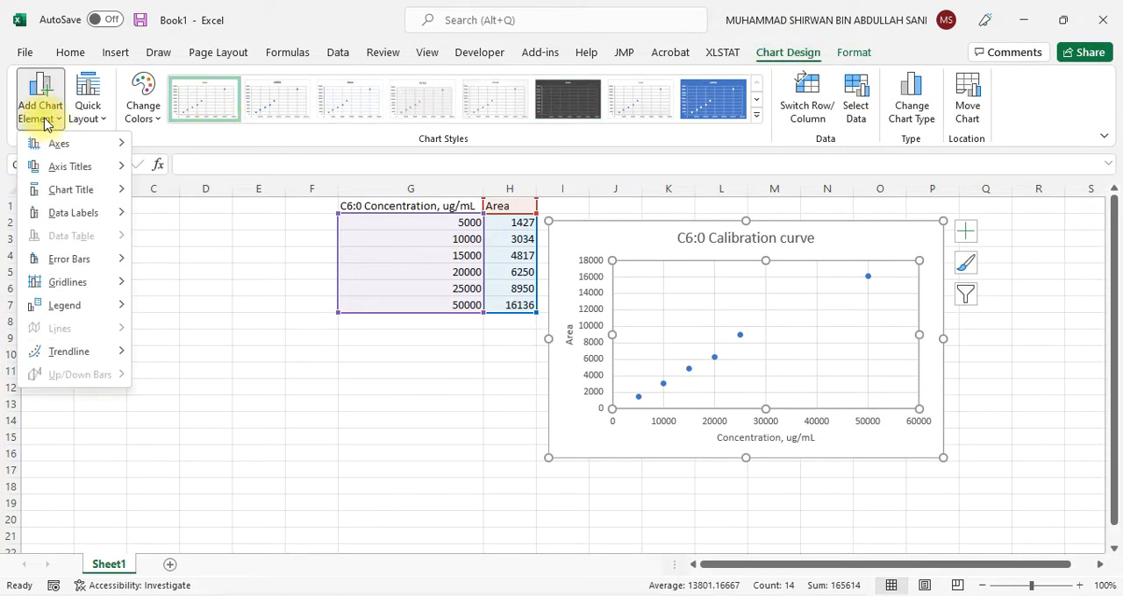
pyautogui.moveTo(118, 358)
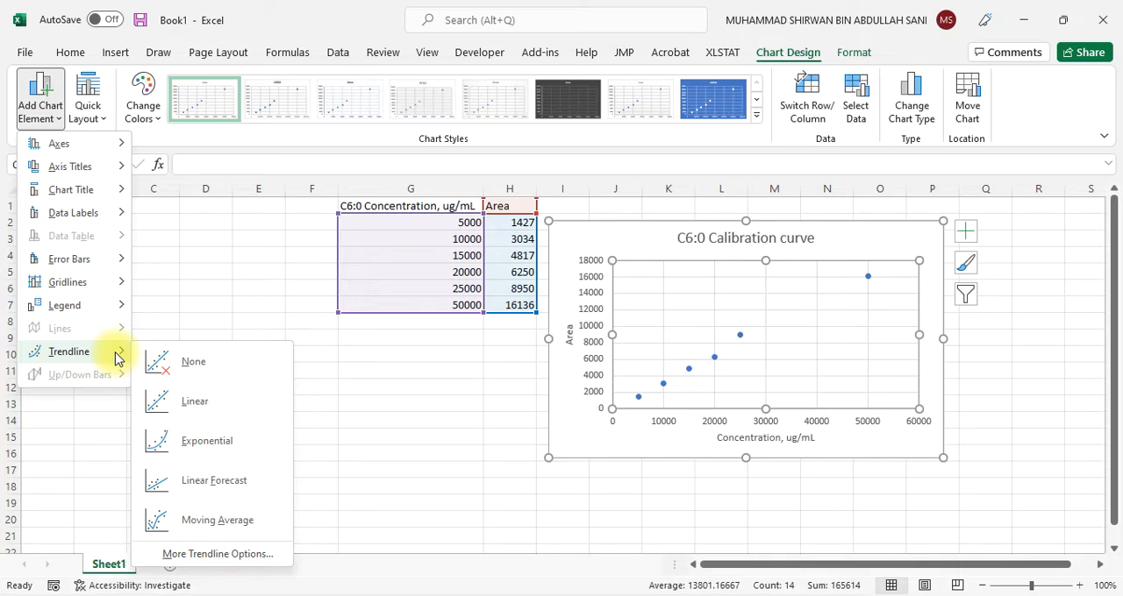
pyautogui.click(248, 562)
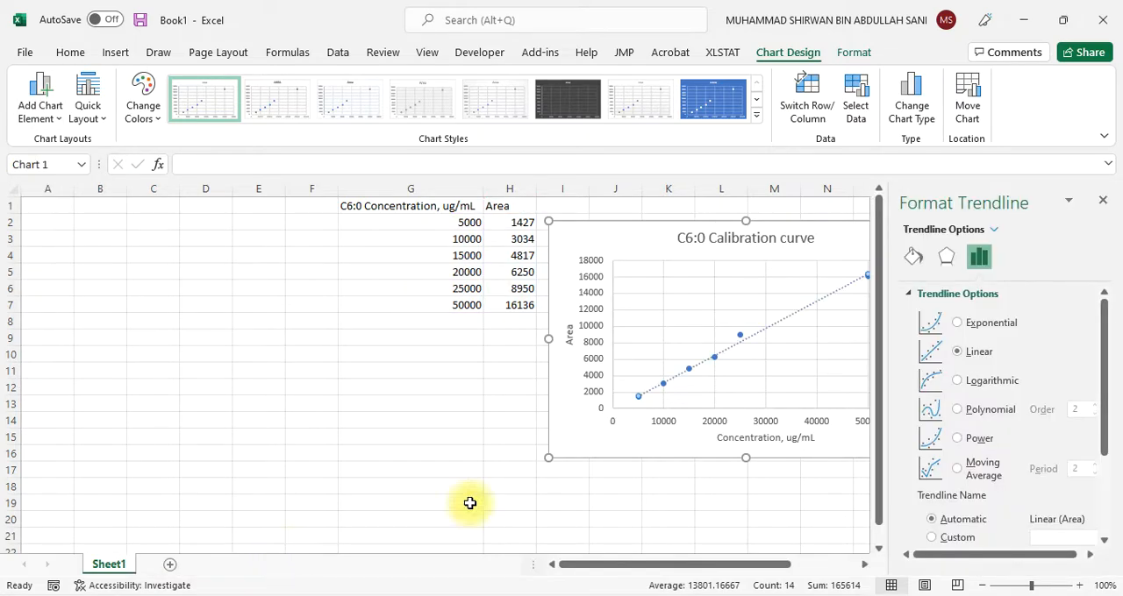
pyautogui.moveTo(1103, 313); pyautogui.dragTo(1102, 391)
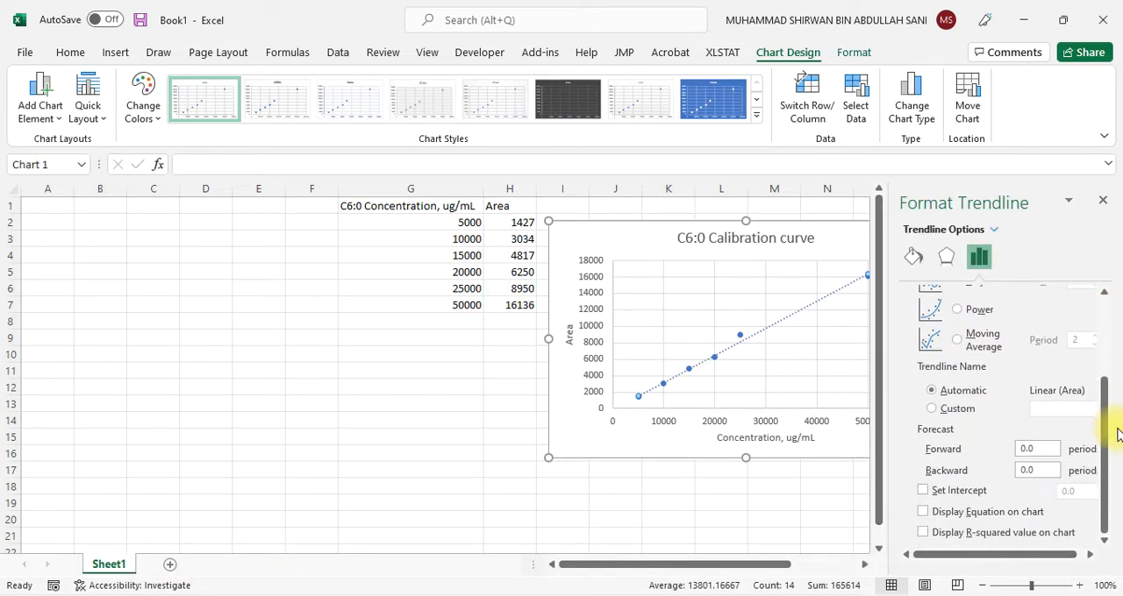
pyautogui.click(923, 514)
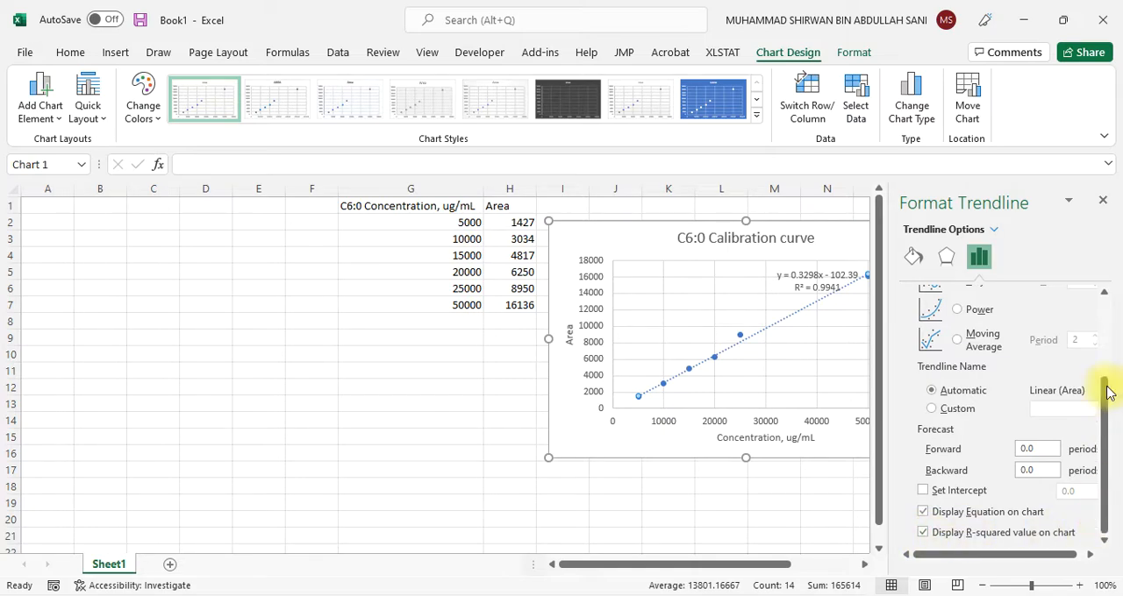
# Close the trendline formatting pane, return to the Excel workbook and move the calibration chart slightly up and away from the data table
pyautogui.click(1104, 200)
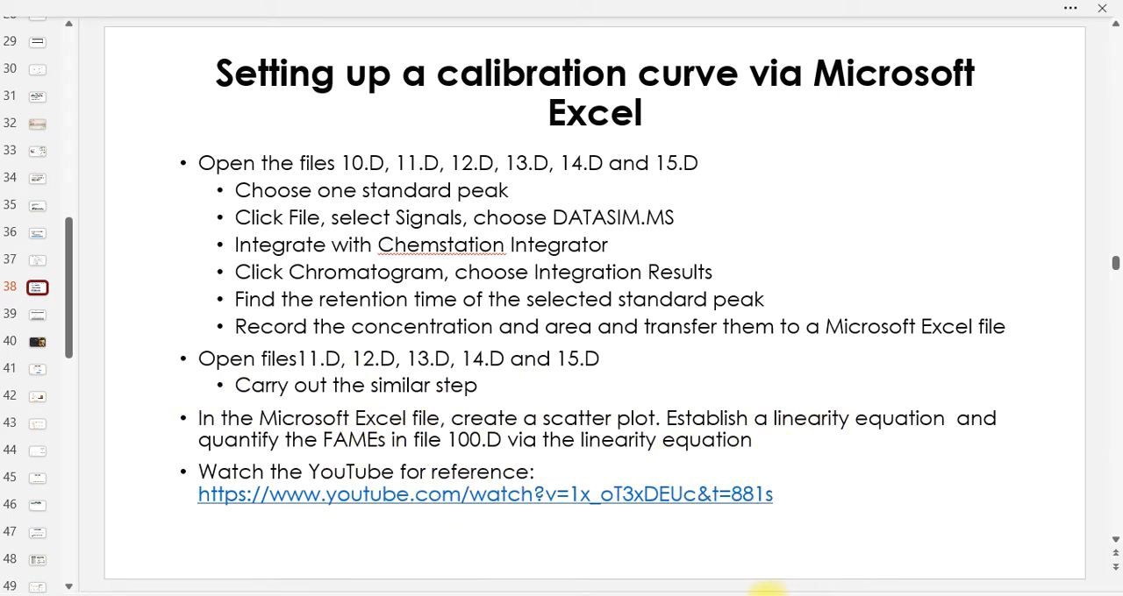
pyautogui.click(727, 595)
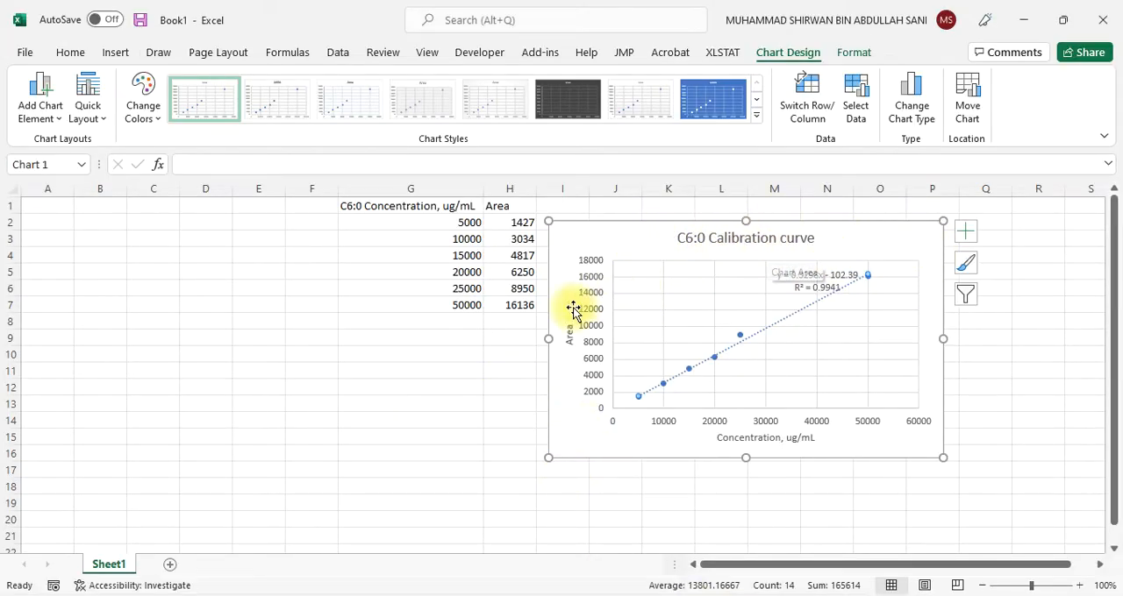
pyautogui.moveTo(649, 228); pyautogui.dragTo(669, 213)
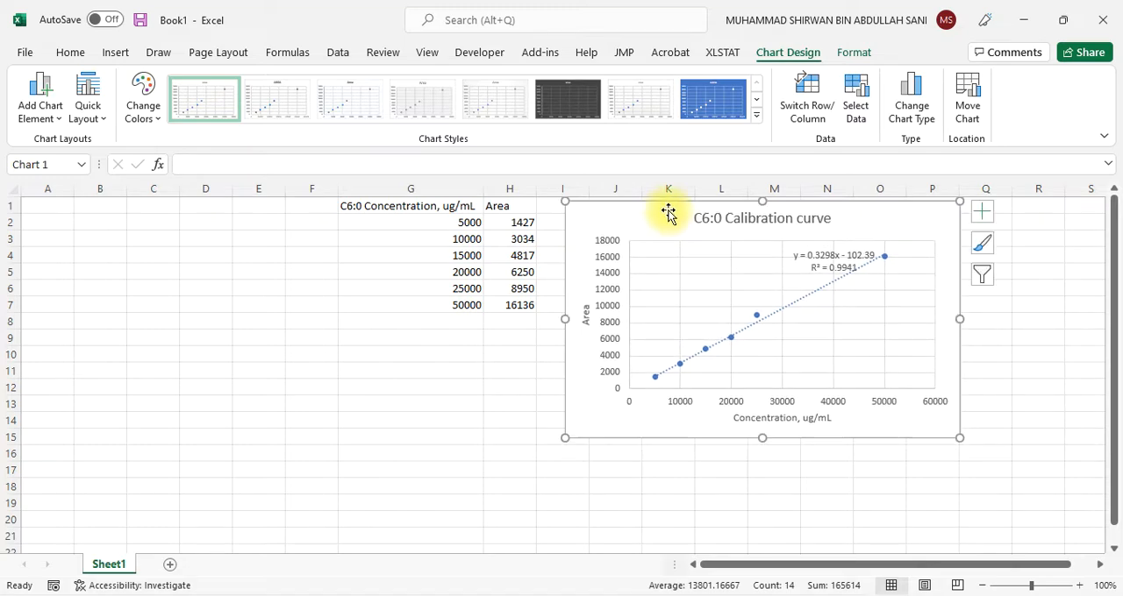
# Enter the trendline equation "y = 0.3298x-102.39" as text in cell G9, below the calibration data
pyautogui.click(386, 341)
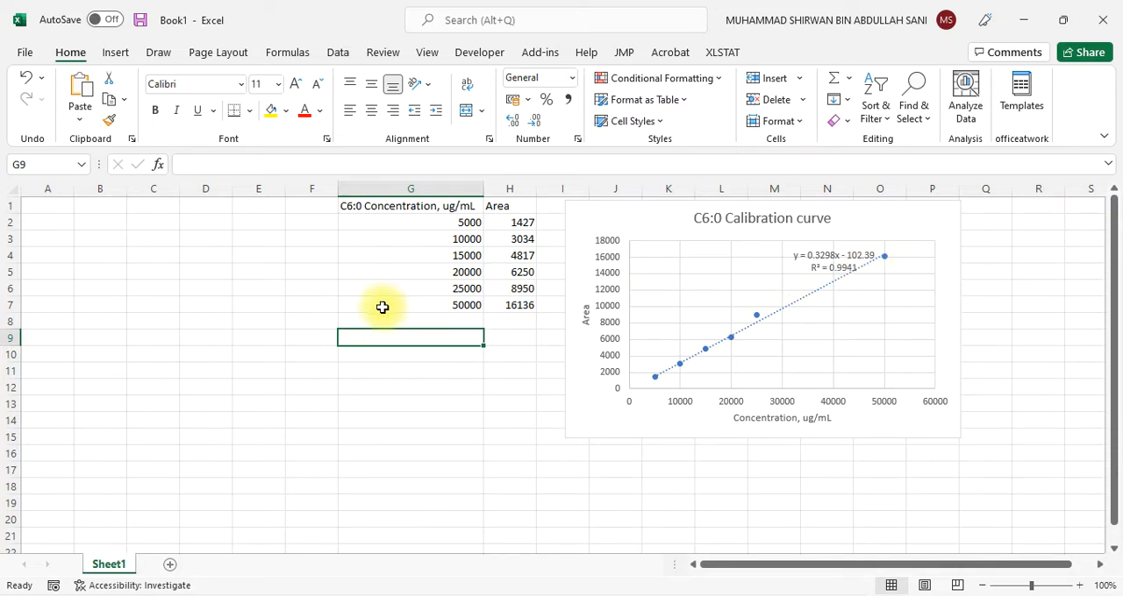
pyautogui.write('y')
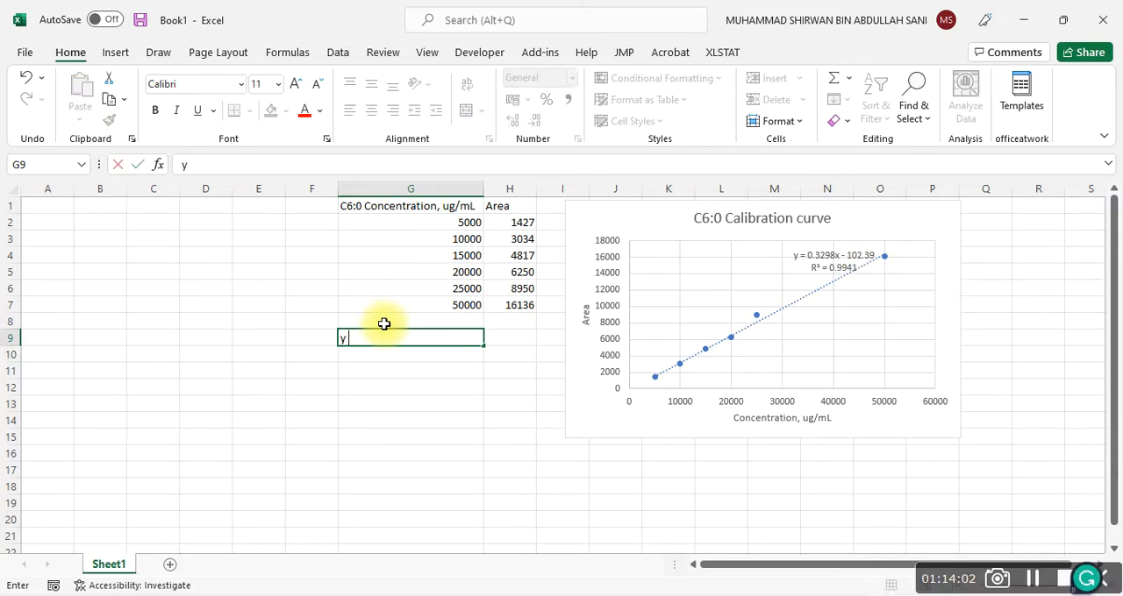
pyautogui.write(' = 0')
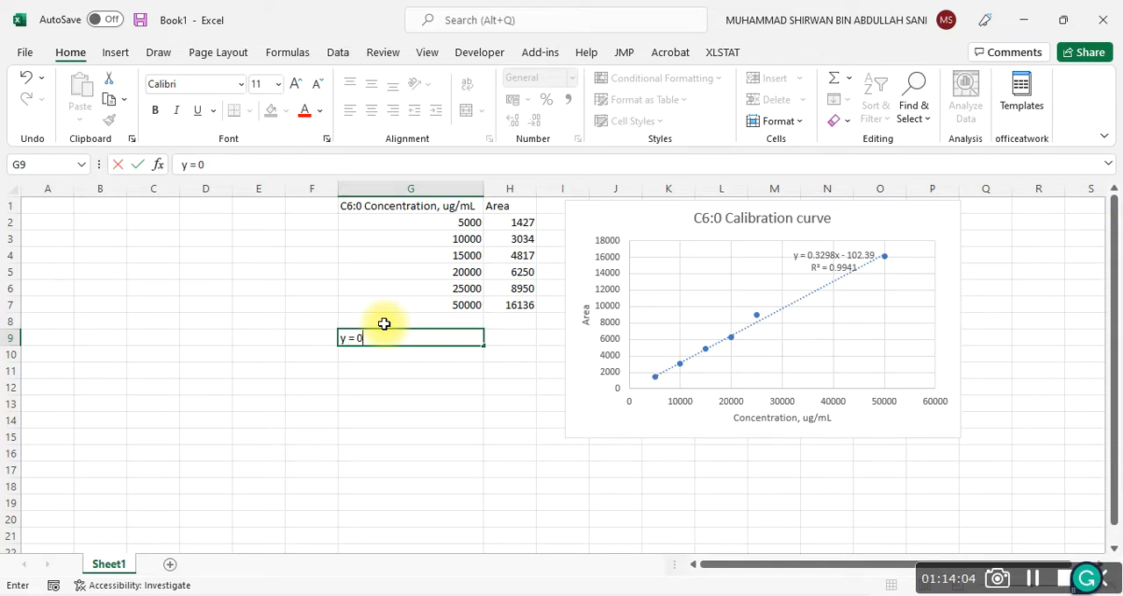
pyautogui.write('.3298x-10')
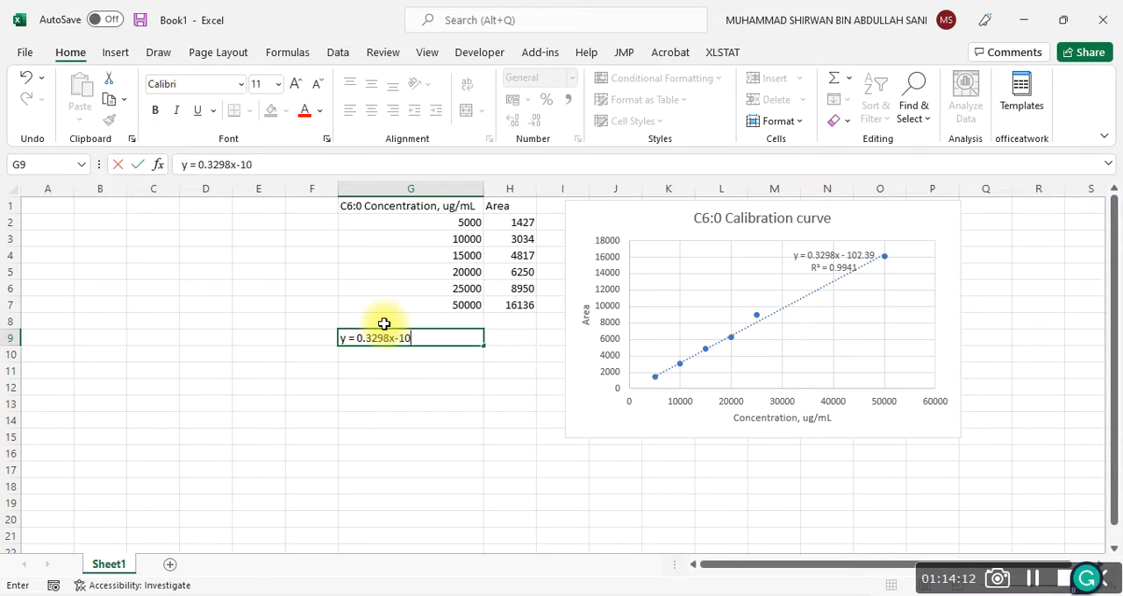
pyautogui.write('2.39')
pyautogui.click(431, 386)
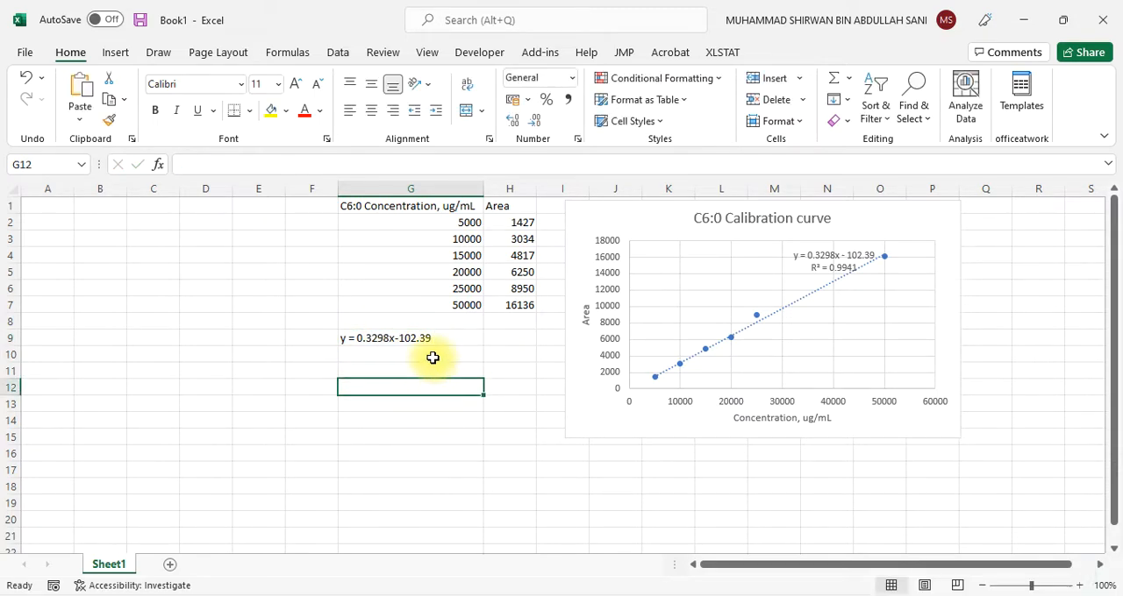
# Label cell G10 "m" and copy the slope 0.3298 from the equation in G9 into H10
pyautogui.click(428, 358)
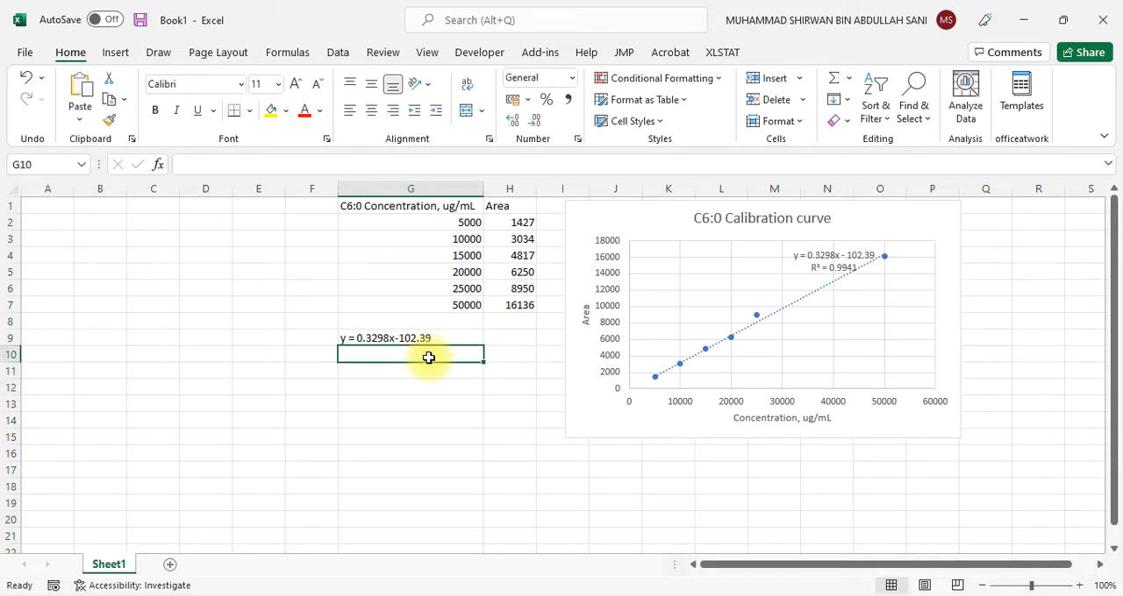
pyautogui.write('m')
pyautogui.click(512, 354)
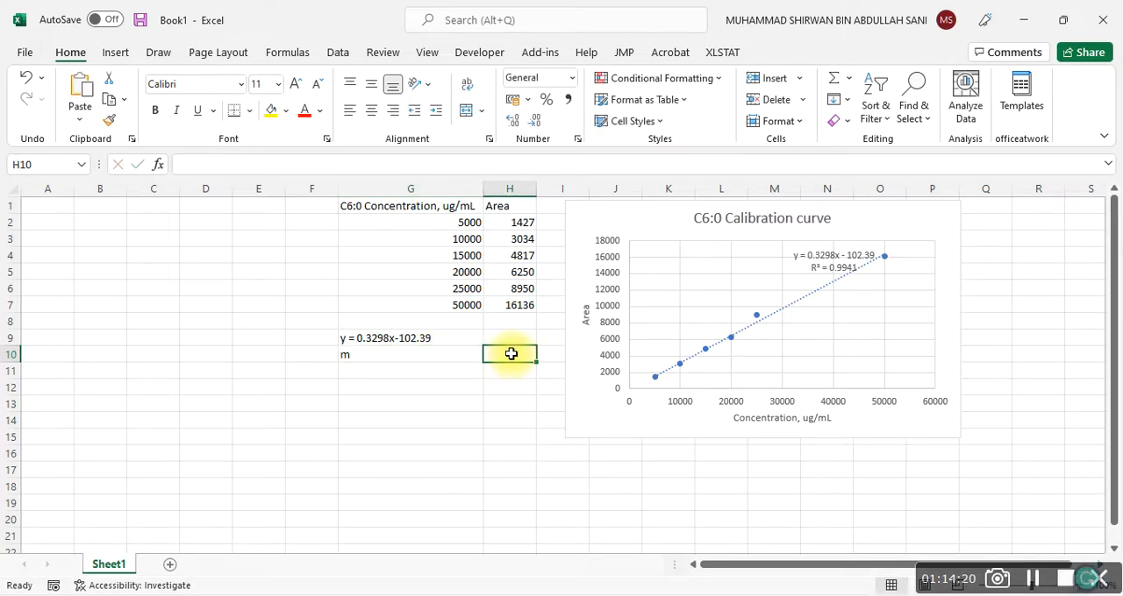
pyautogui.click(413, 339)
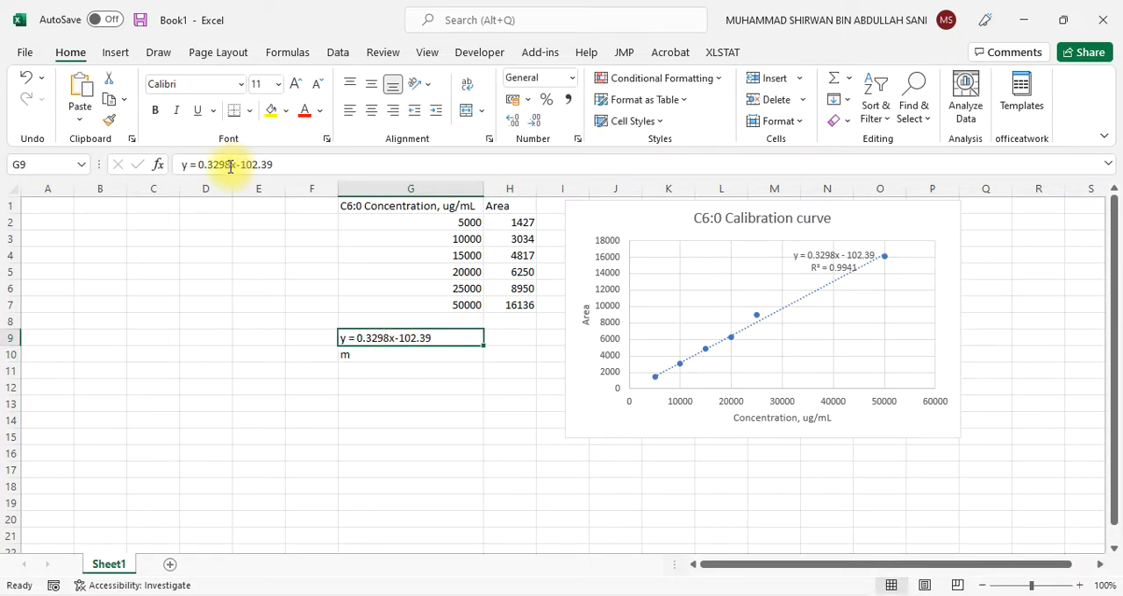
pyautogui.moveTo(231, 165); pyautogui.dragTo(200, 165)
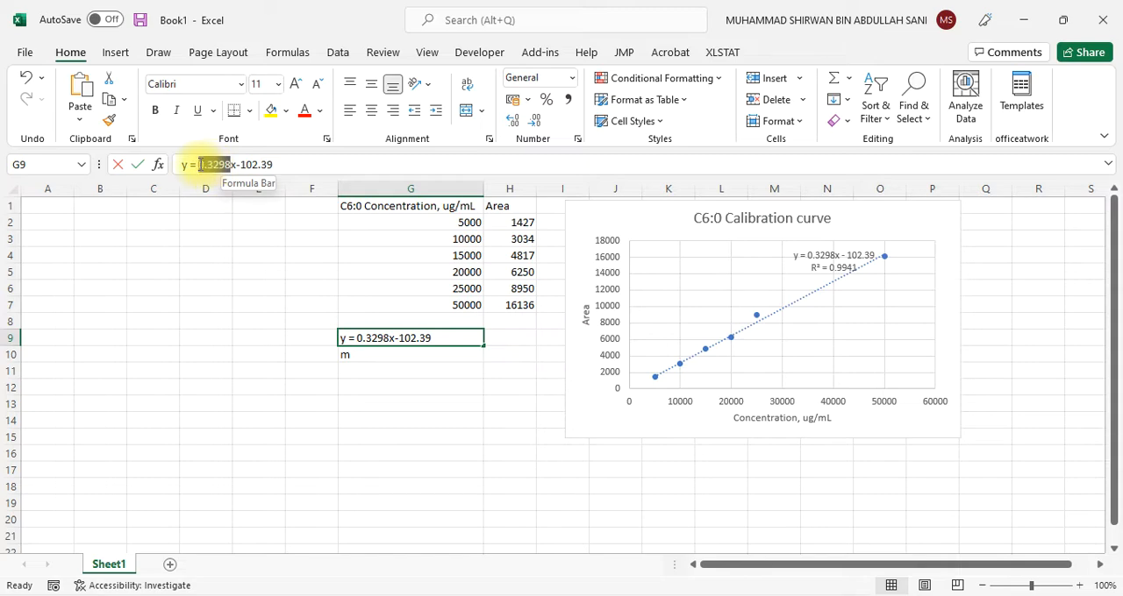
pyautogui.click(500, 351)
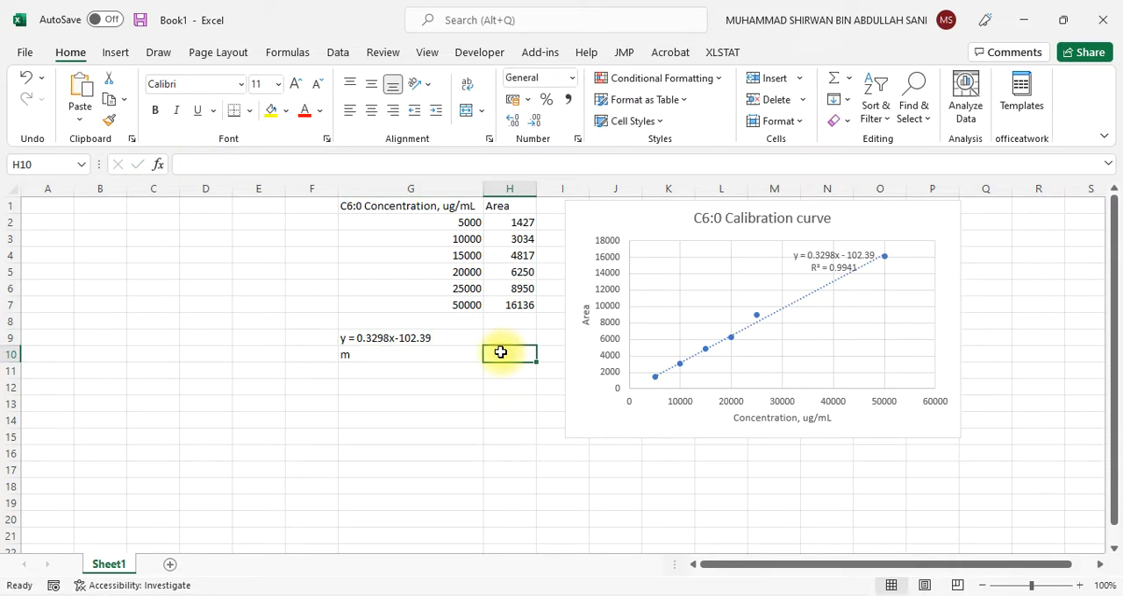
# Label cell G11 "c" and copy the intercept -102.39 from the equation in G9 into H11
pyautogui.click(405, 370)
pyautogui.write('c')
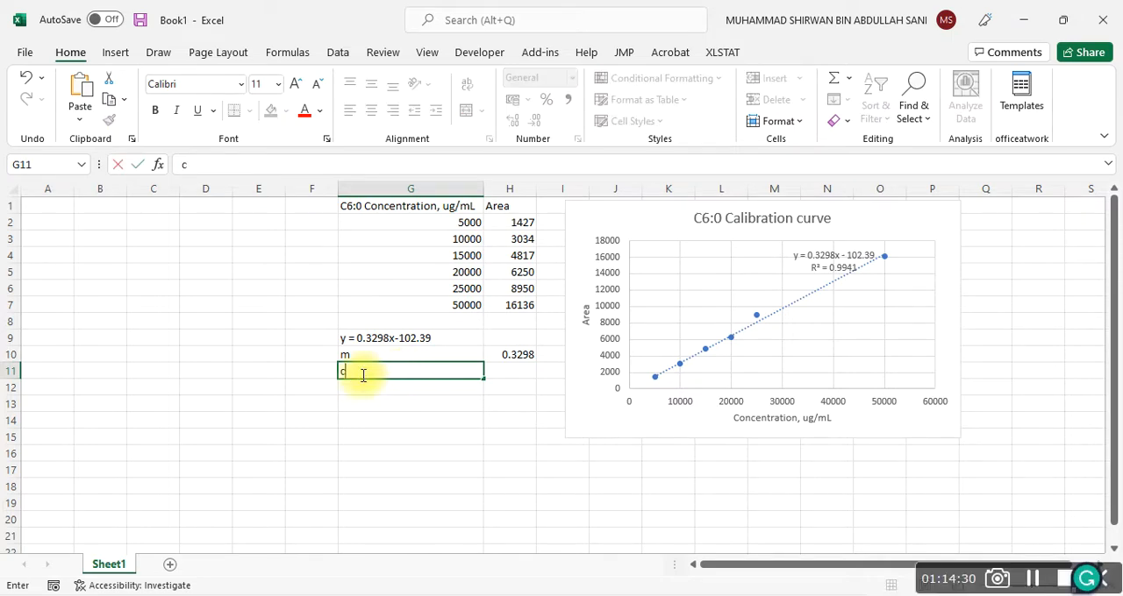
pyautogui.click(347, 330)
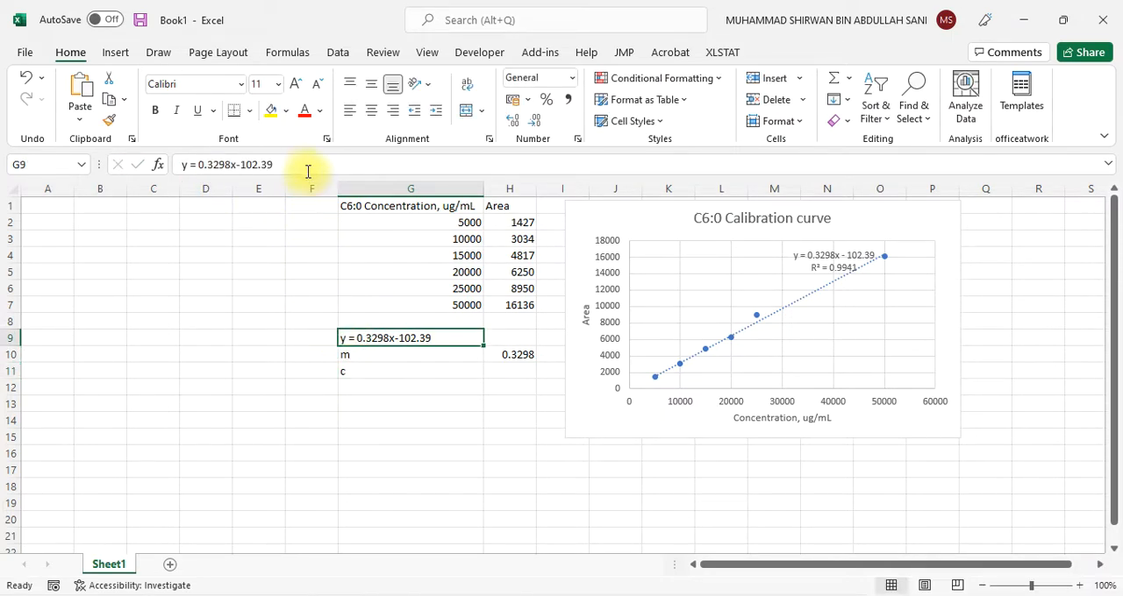
pyautogui.moveTo(274, 165); pyautogui.dragTo(237, 166)
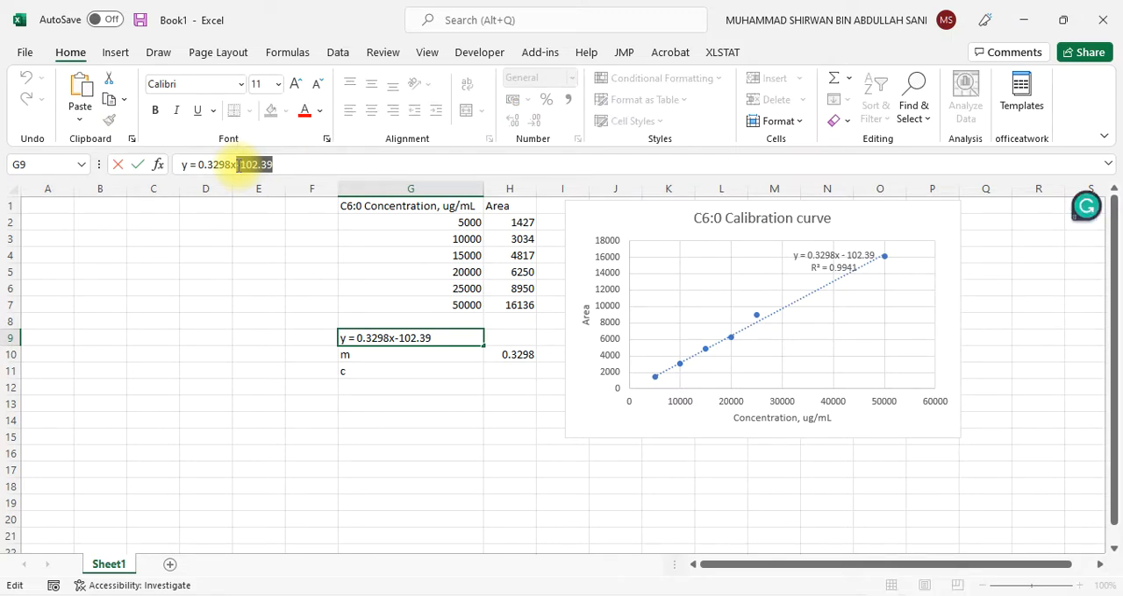
pyautogui.click(502, 371)
pyautogui.write('-102.39')
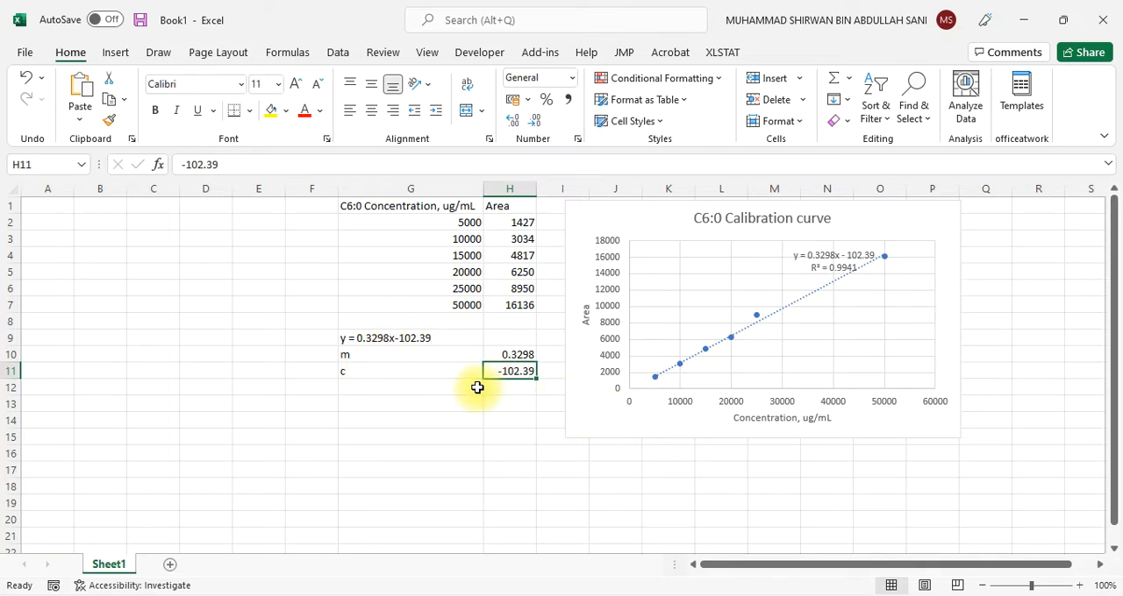
# Enter the label "Sample concentration" in cell G13, correcting the spelling of "Sample"
pyautogui.click(378, 403)
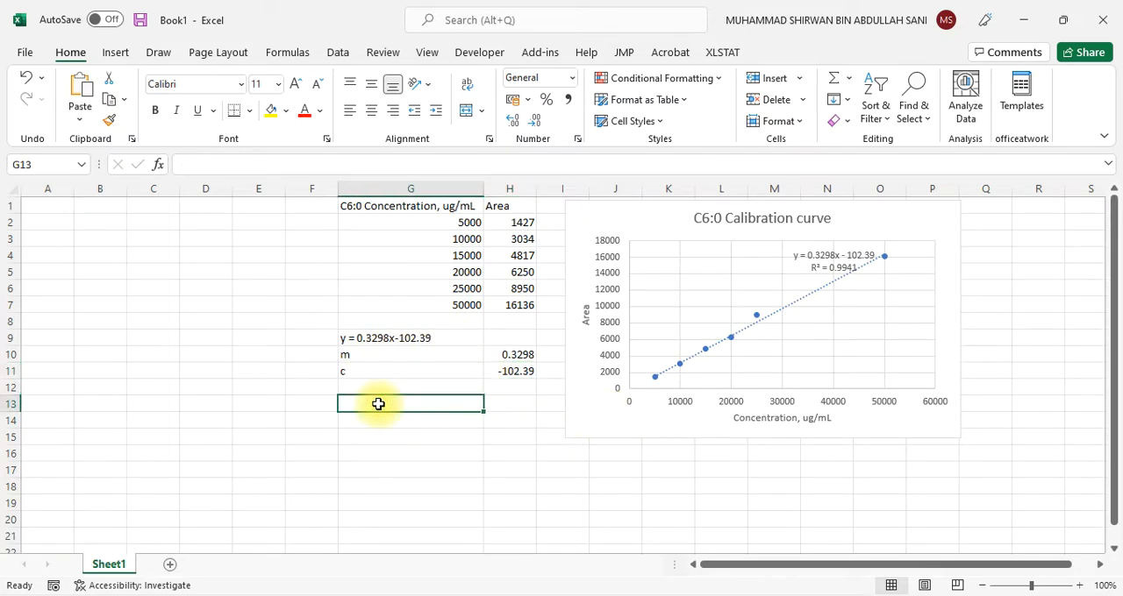
pyautogui.write('Sa')
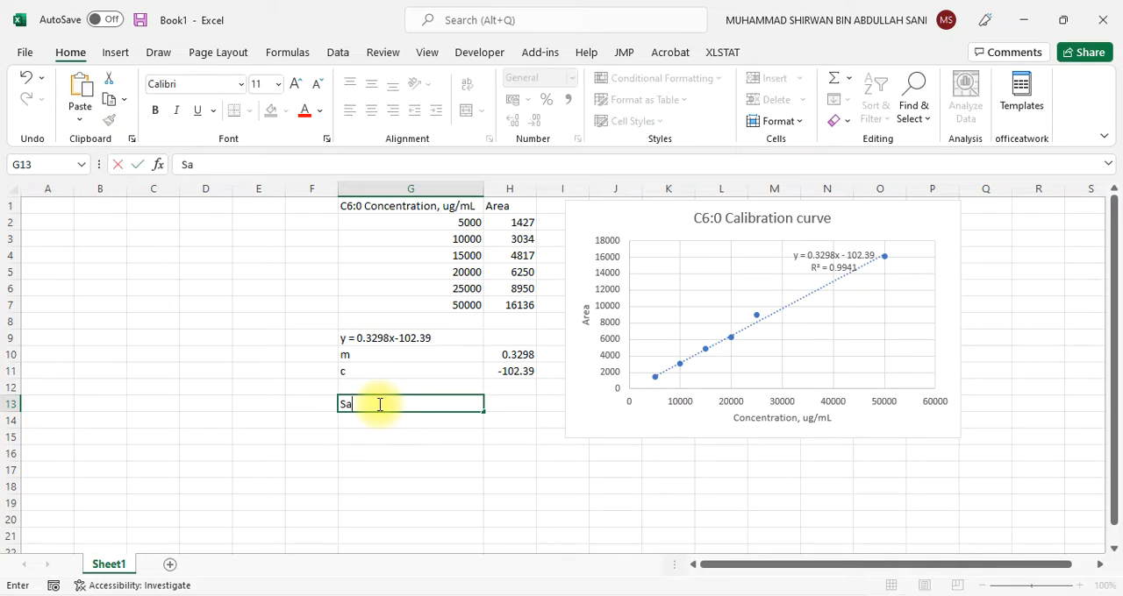
pyautogui.write('mp,e')
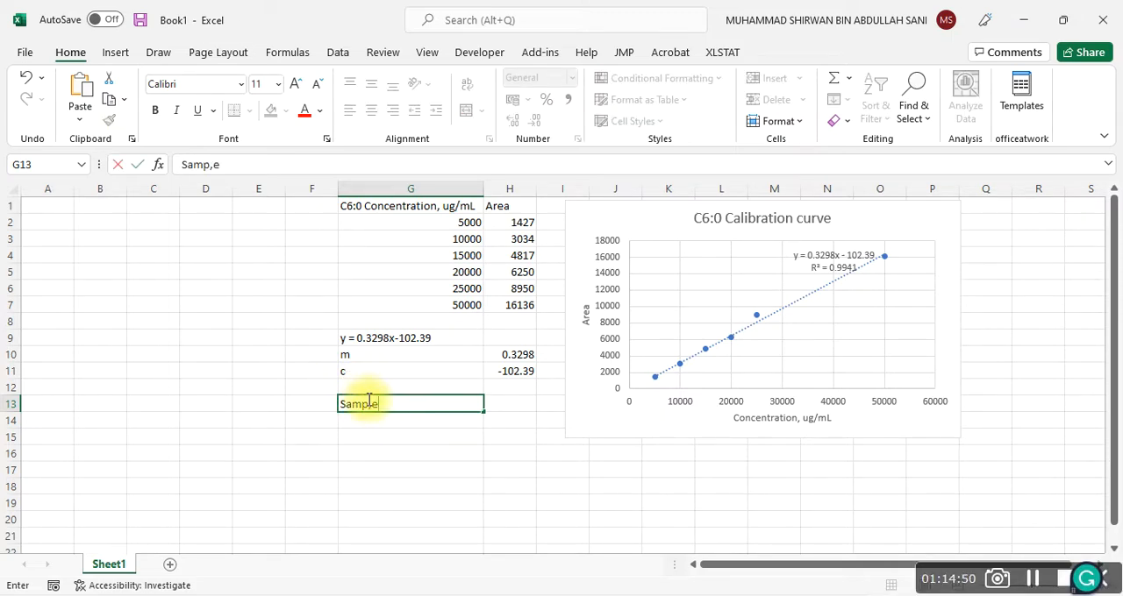
pyautogui.click(372, 407)
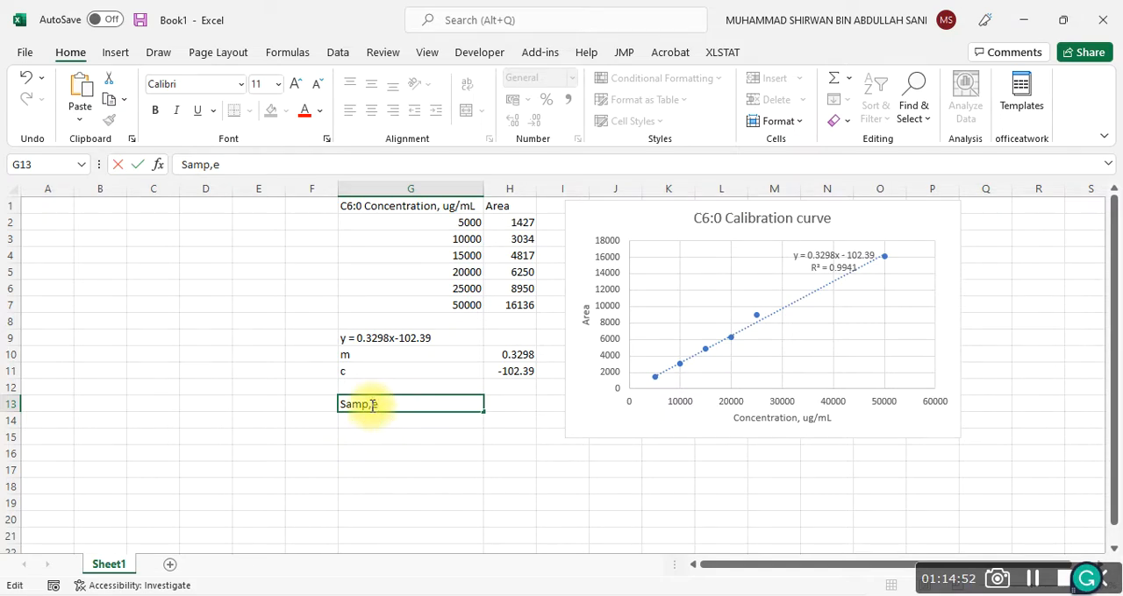
pyautogui.press('BackSpace')
pyautogui.write('co')
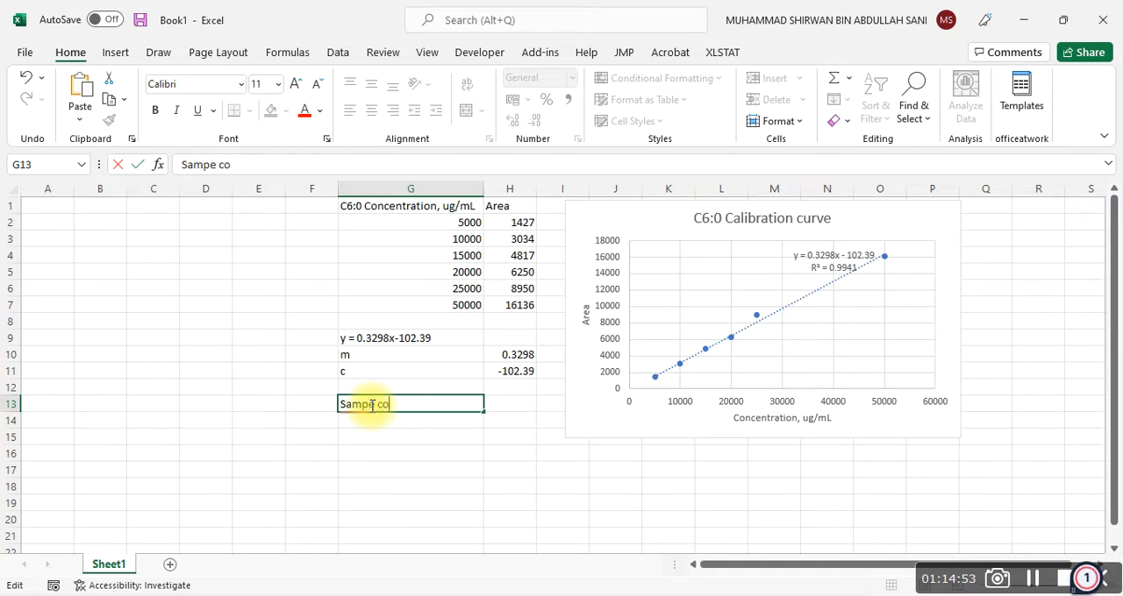
pyautogui.write('ncentration')
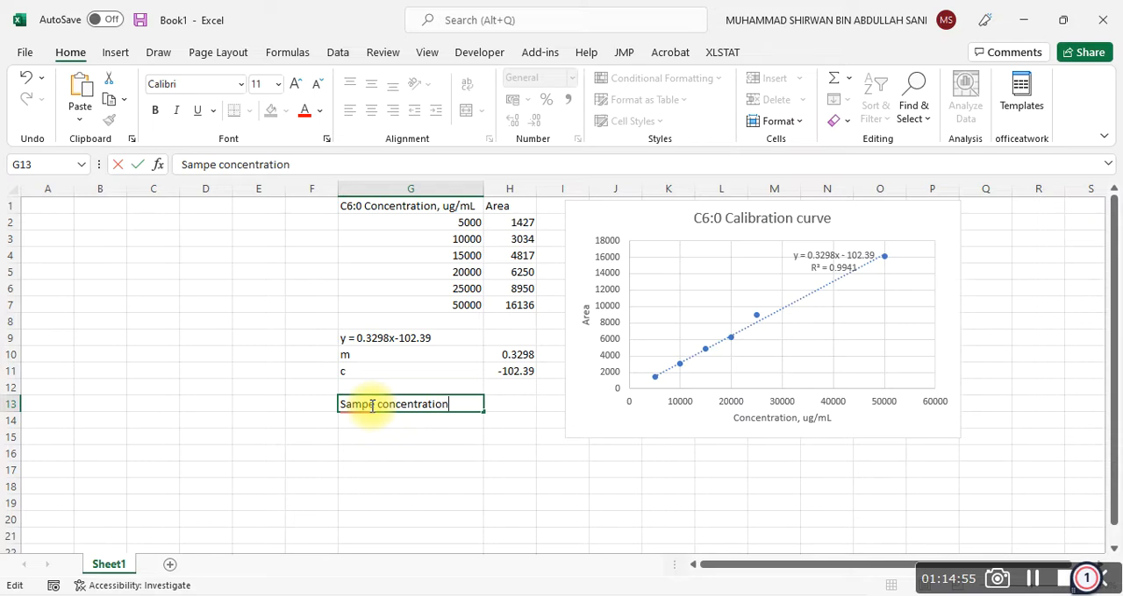
pyautogui.click(371, 486)
pyautogui.click(372, 409)
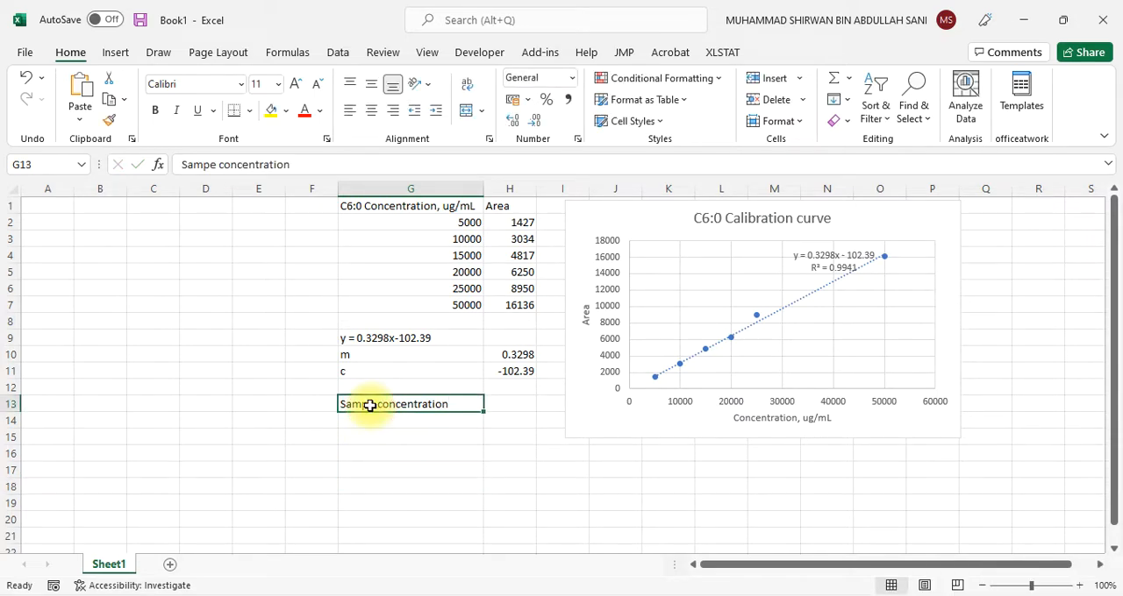
pyautogui.click(212, 166)
pyautogui.write('l')
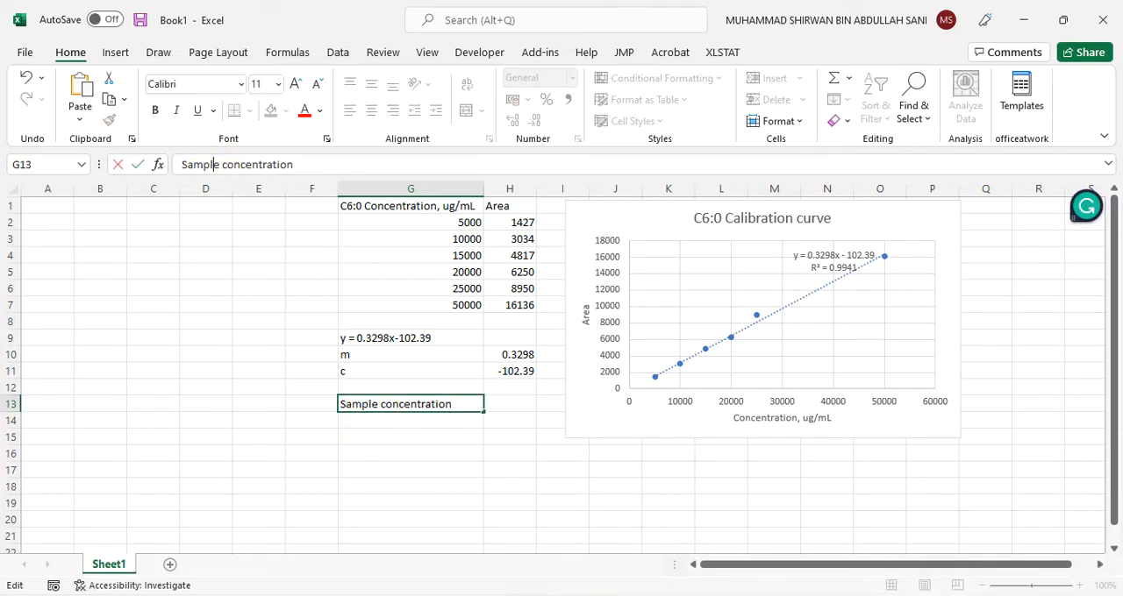
# Switch to Enhanced Data Analysis and load the palm oil sample data file 18.D from the GC-MS dataset
pyautogui.moveTo(652, 595)
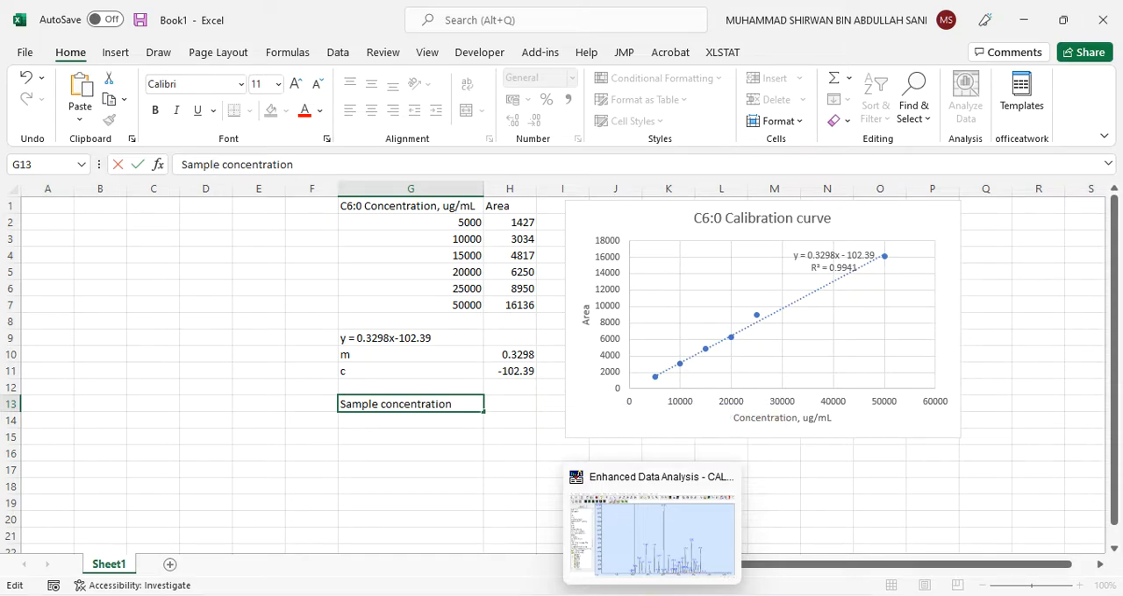
pyautogui.click(652, 531)
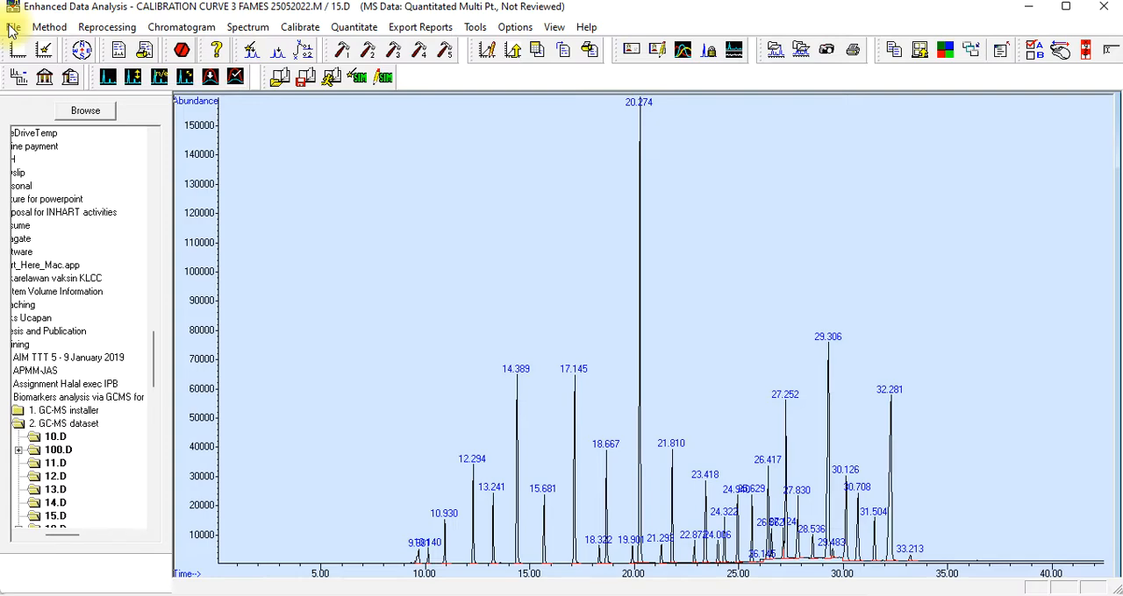
pyautogui.click(11, 27)
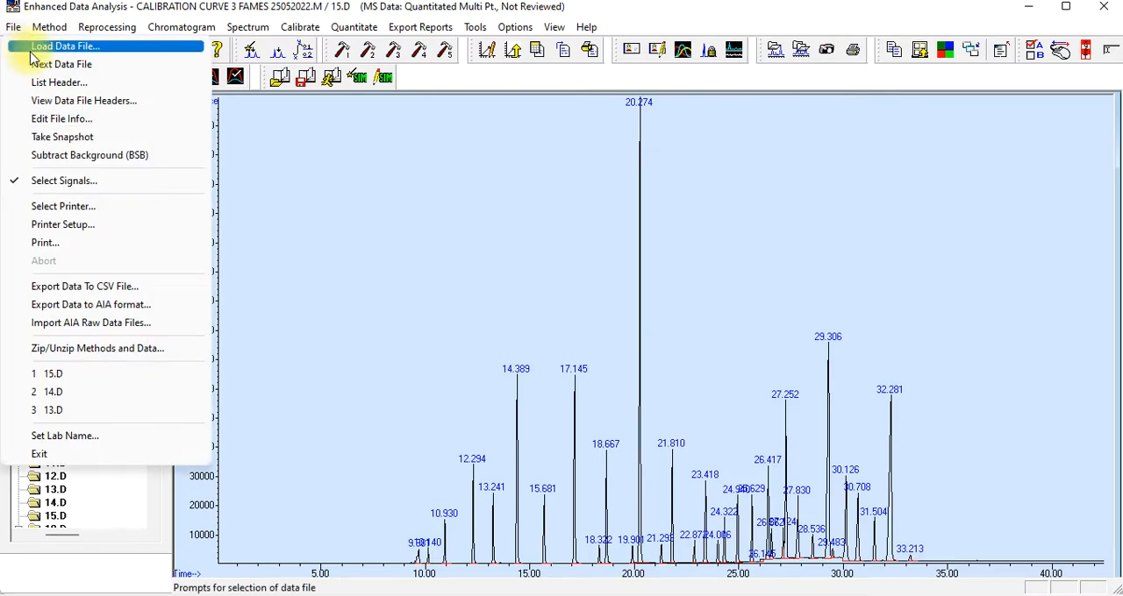
pyautogui.click(35, 43)
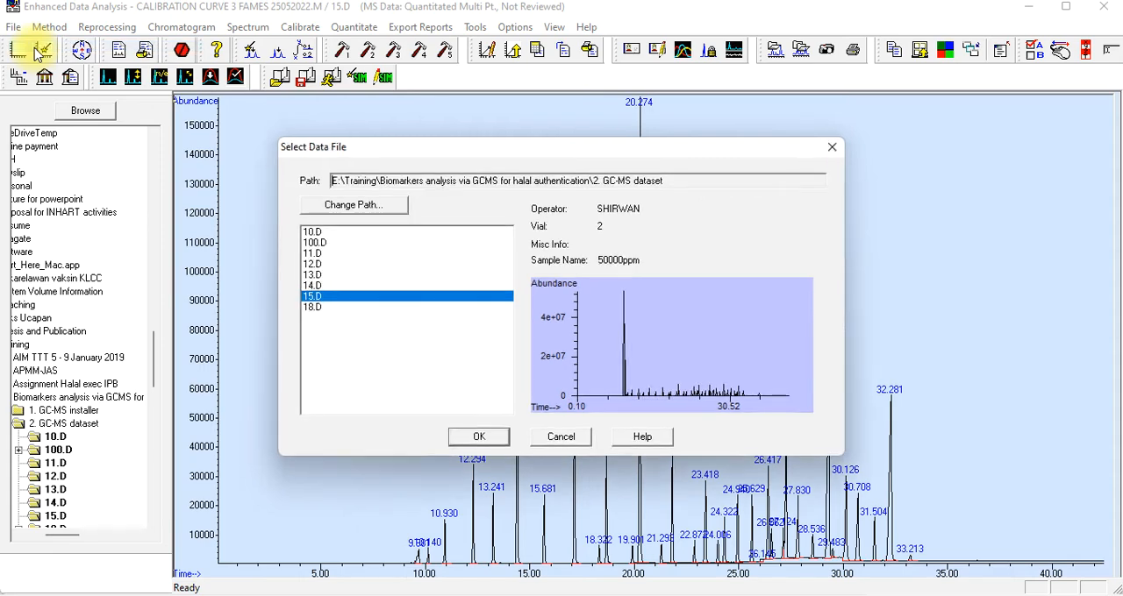
pyautogui.click(313, 309)
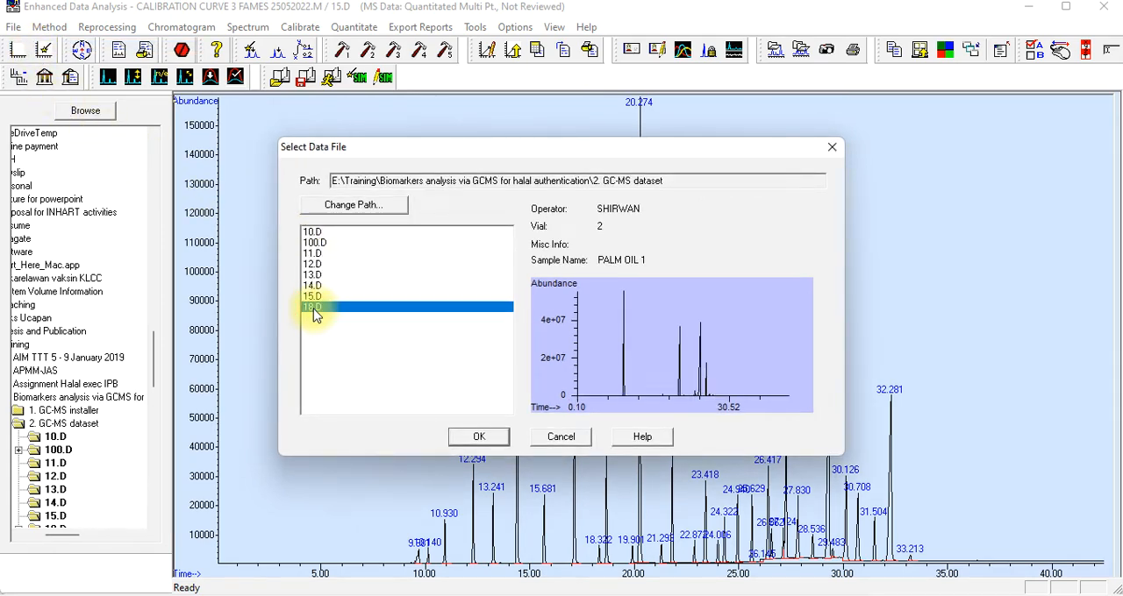
pyautogui.click(480, 436)
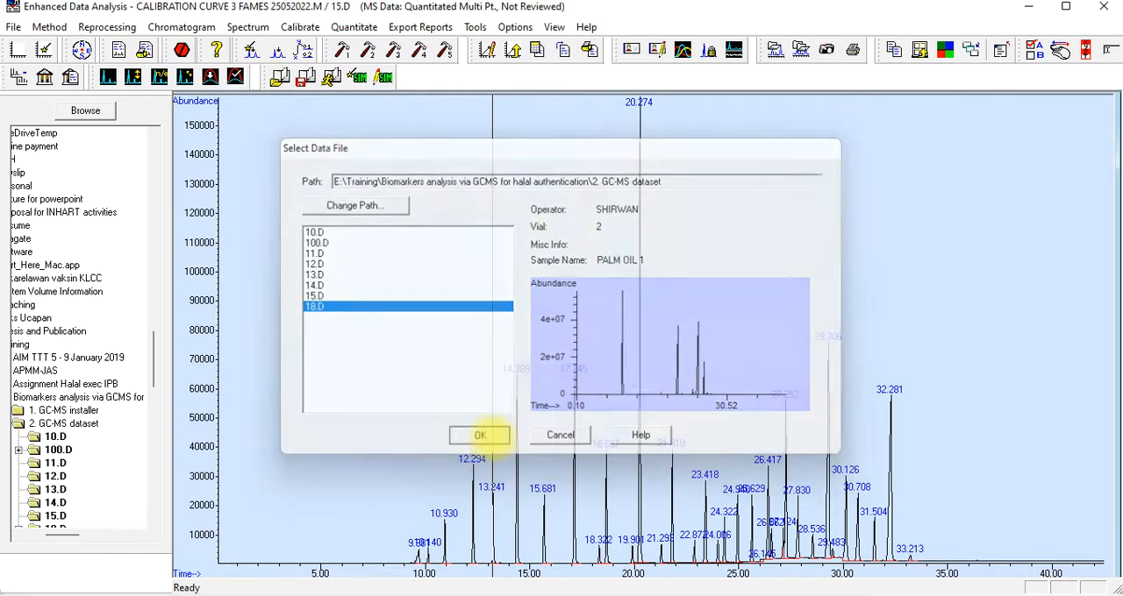
# Keep DATASIM.MS as the loaded signal for 18.D and integrate its chromatogram
pyautogui.click(14, 28)
pyautogui.click(63, 183)
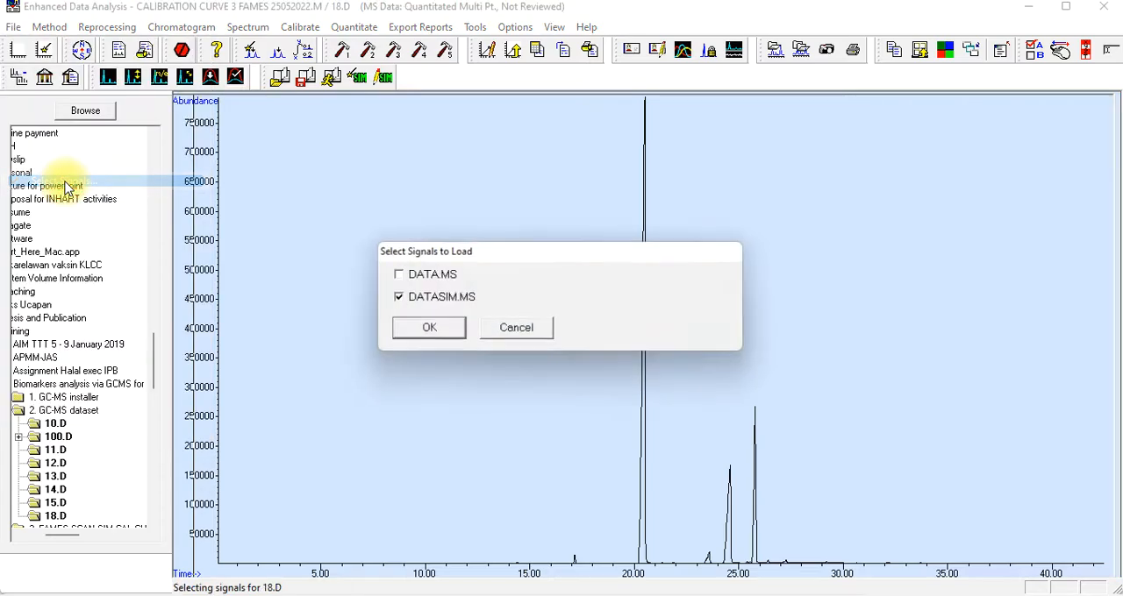
pyautogui.click(429, 330)
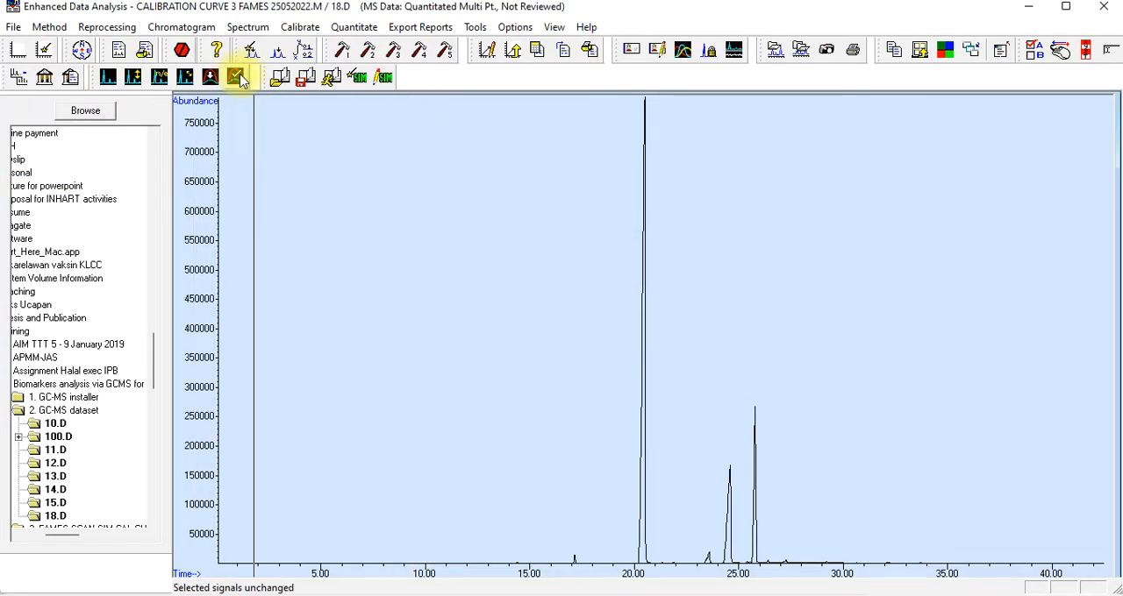
pyautogui.click(180, 28)
pyautogui.click(249, 352)
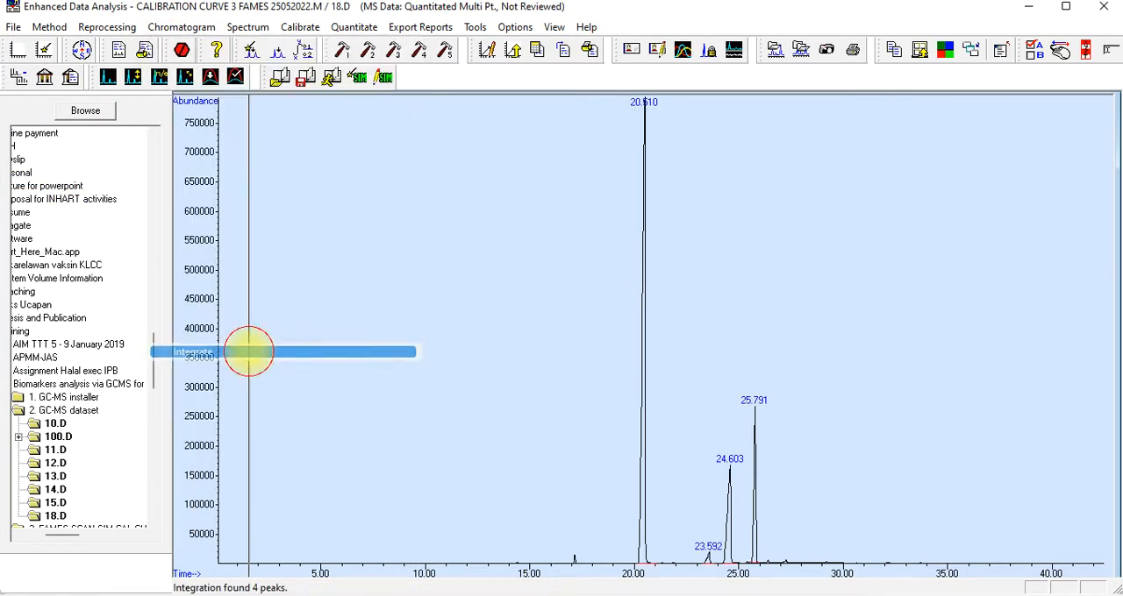
# Examine the small peaks of the 18.D chromatogram between about 10 and 22 minutes and restore the full time range
pyautogui.click(203, 28)
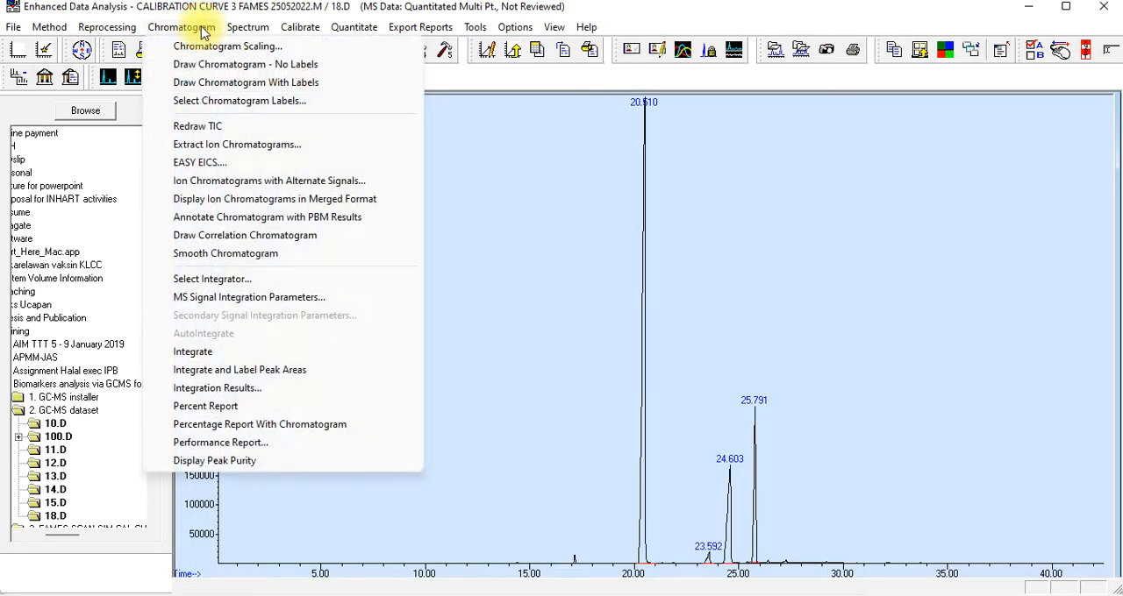
pyautogui.click(603, 392)
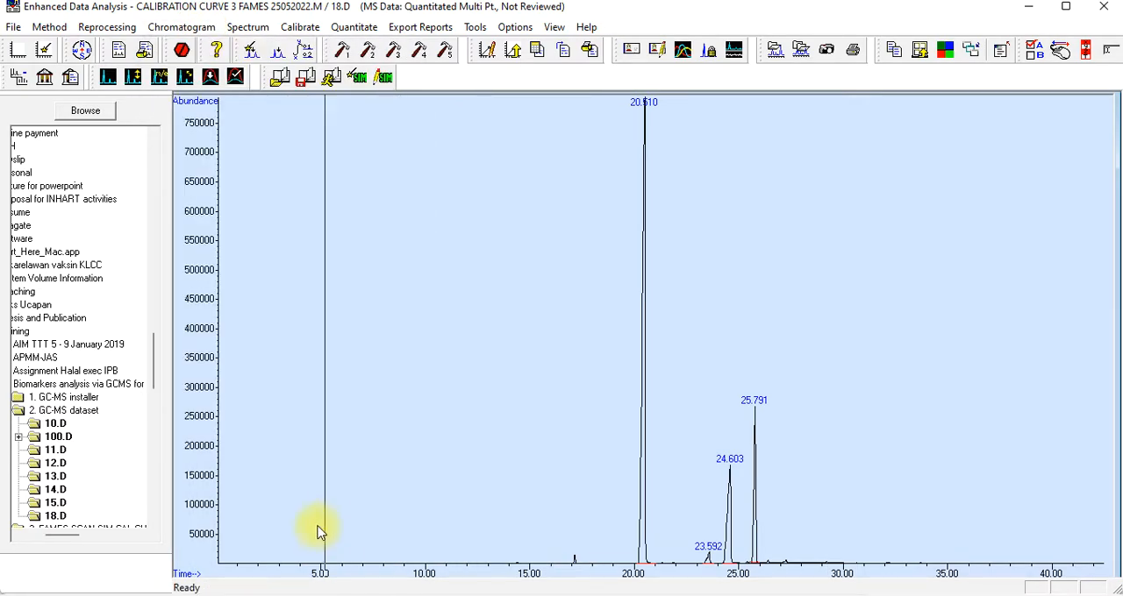
pyautogui.moveTo(426, 530); pyautogui.dragTo(679, 584)
pyautogui.moveTo(483, 509); pyautogui.dragTo(776, 571)
pyautogui.doubleClick(610, 504)
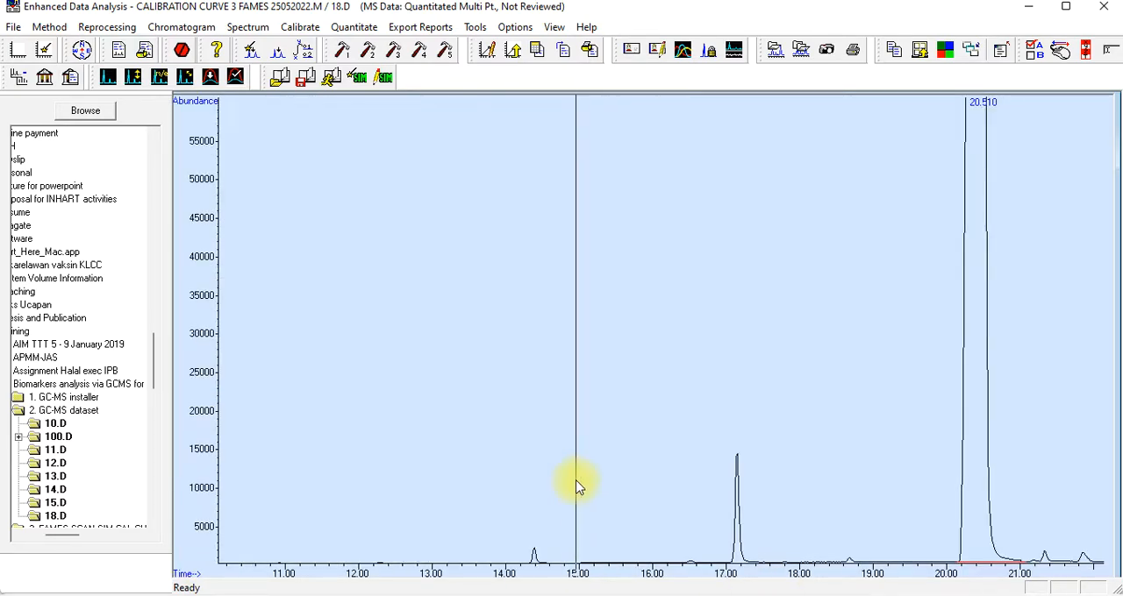
pyautogui.doubleClick(577, 489)
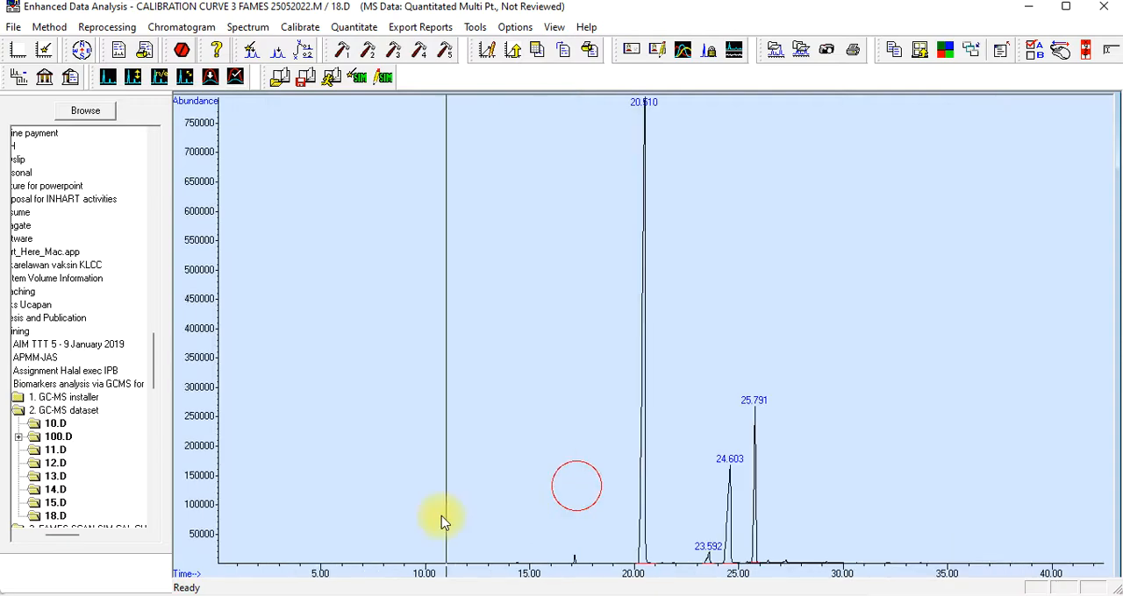
pyautogui.click(416, 520)
pyautogui.moveTo(358, 513); pyautogui.dragTo(687, 583)
pyautogui.doubleClick(360, 516)
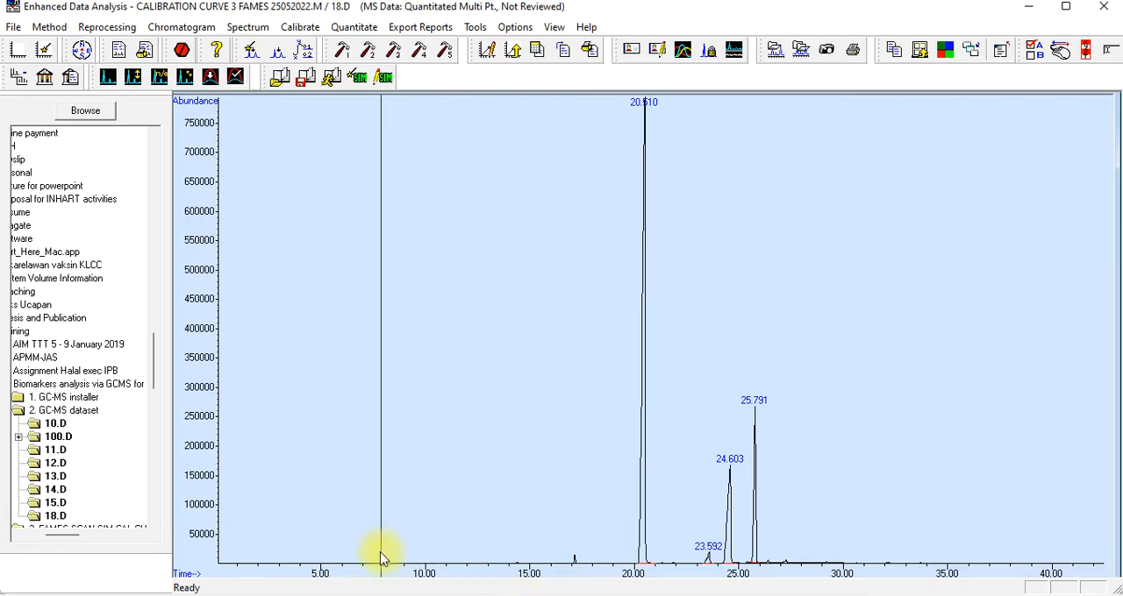
# List the integration results for 18.D and enter the area of the 23.592-minute peak, 169144, in cell H13 of the Excel sheet
pyautogui.click(171, 27)
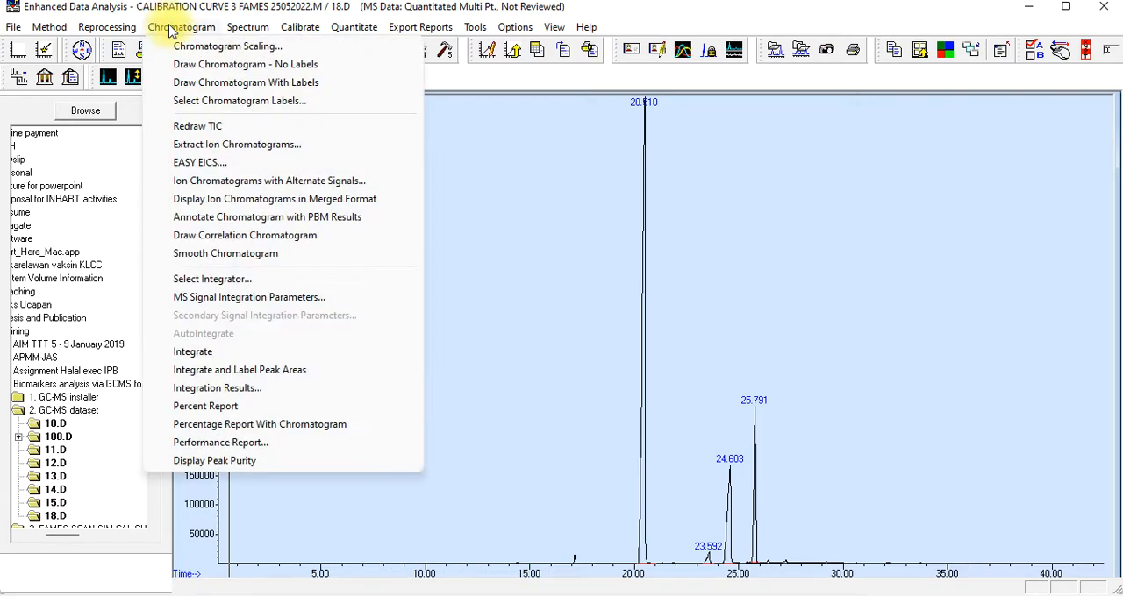
pyautogui.click(233, 395)
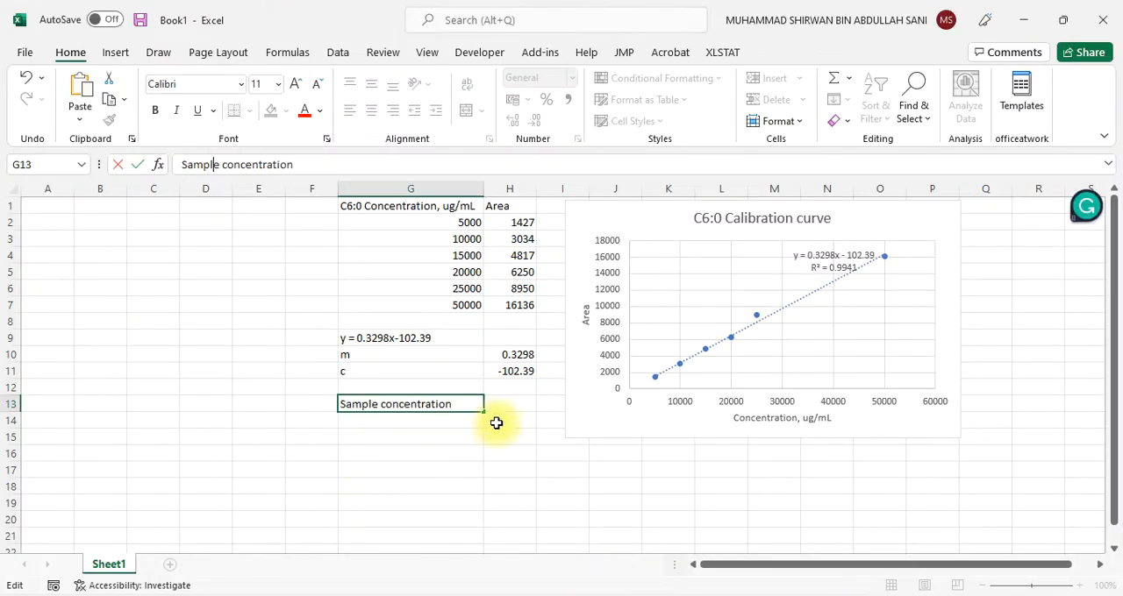
pyautogui.click(497, 406)
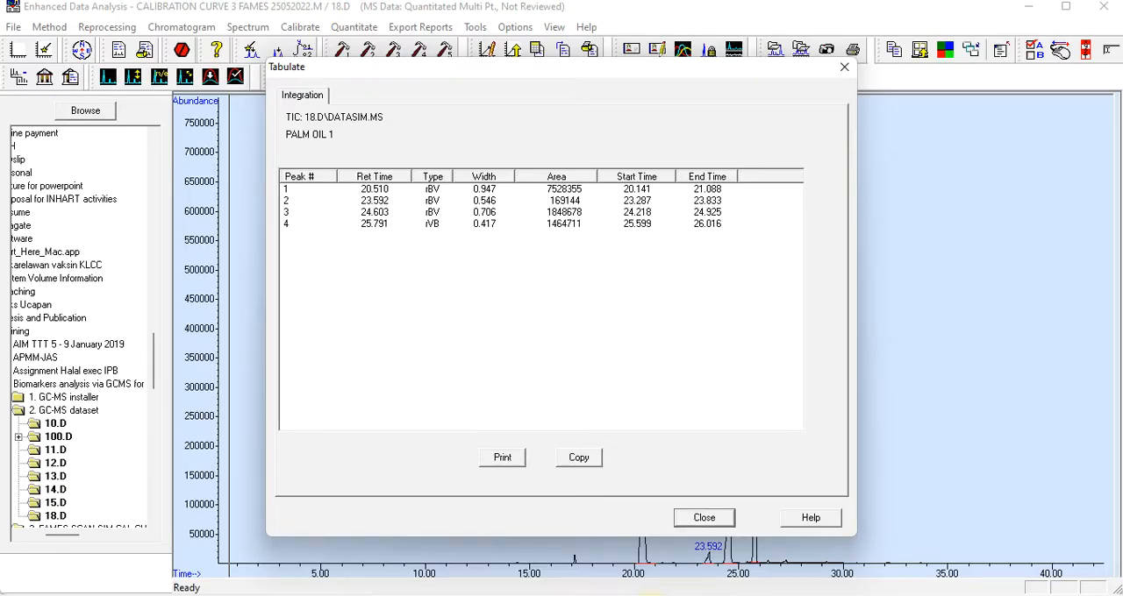
pyautogui.click(707, 518)
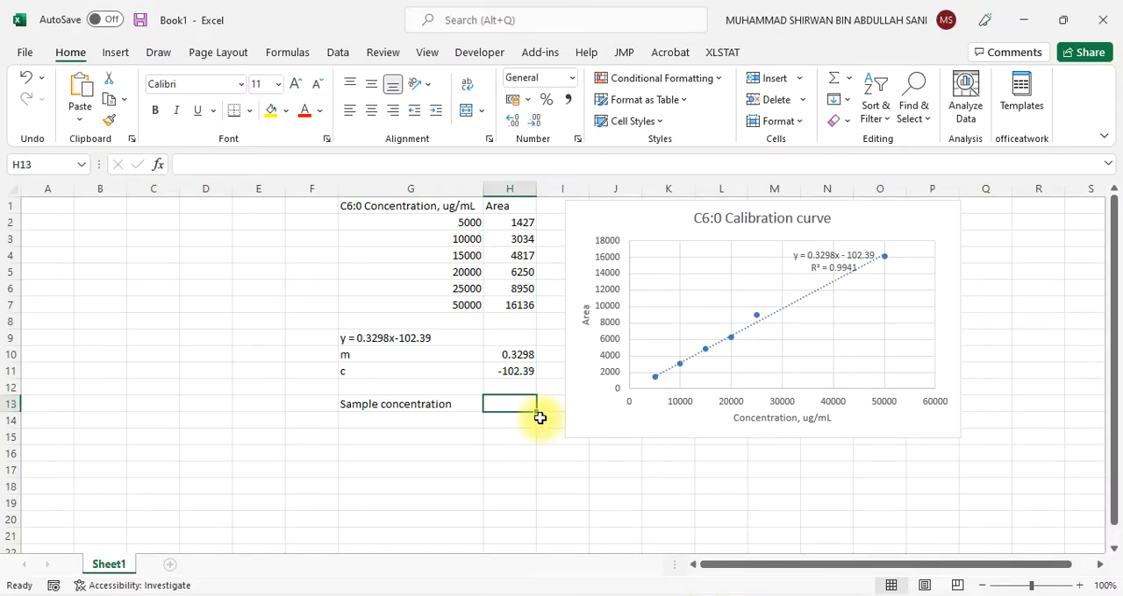
pyautogui.write('169144')
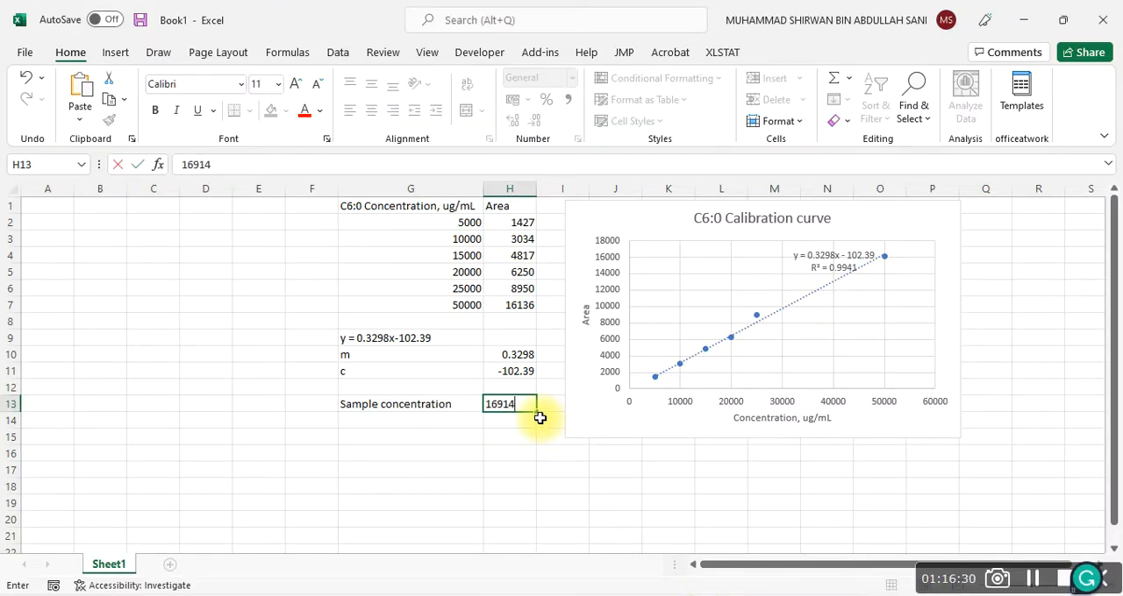
pyautogui.click(489, 468)
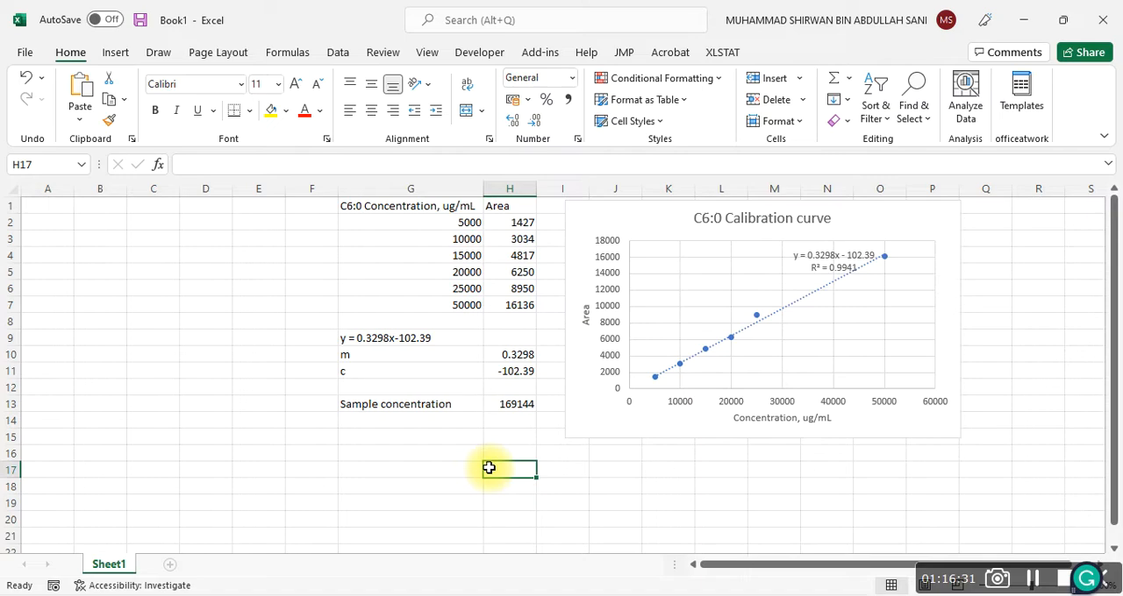
# Change the label in cell G13 to "Sample are", removing the word "concentration"
pyautogui.click(513, 403)
pyautogui.click(447, 404)
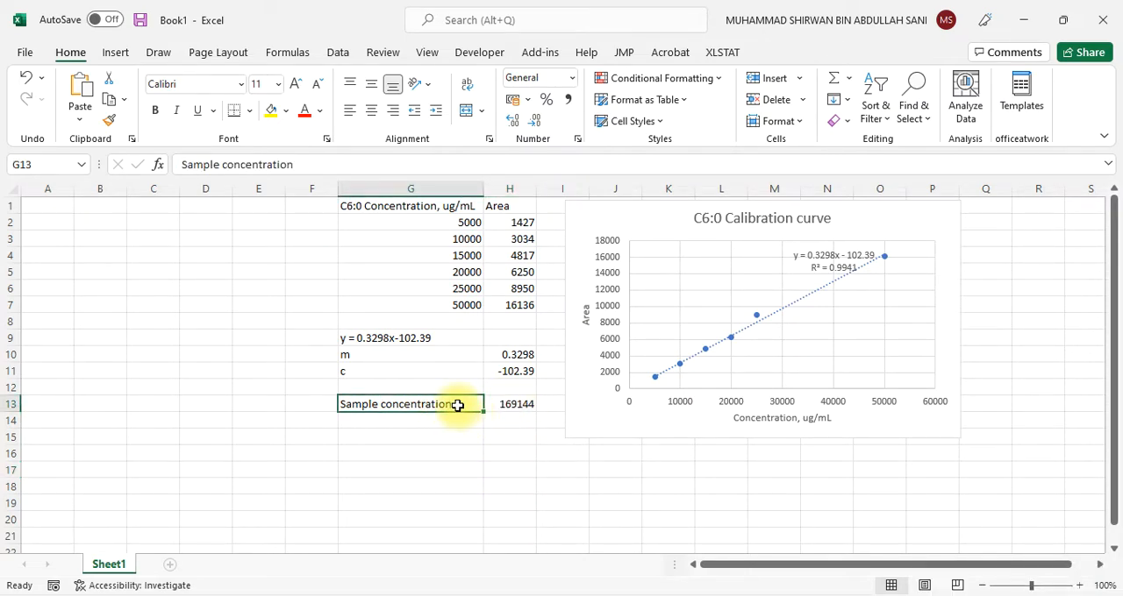
pyautogui.click(226, 164)
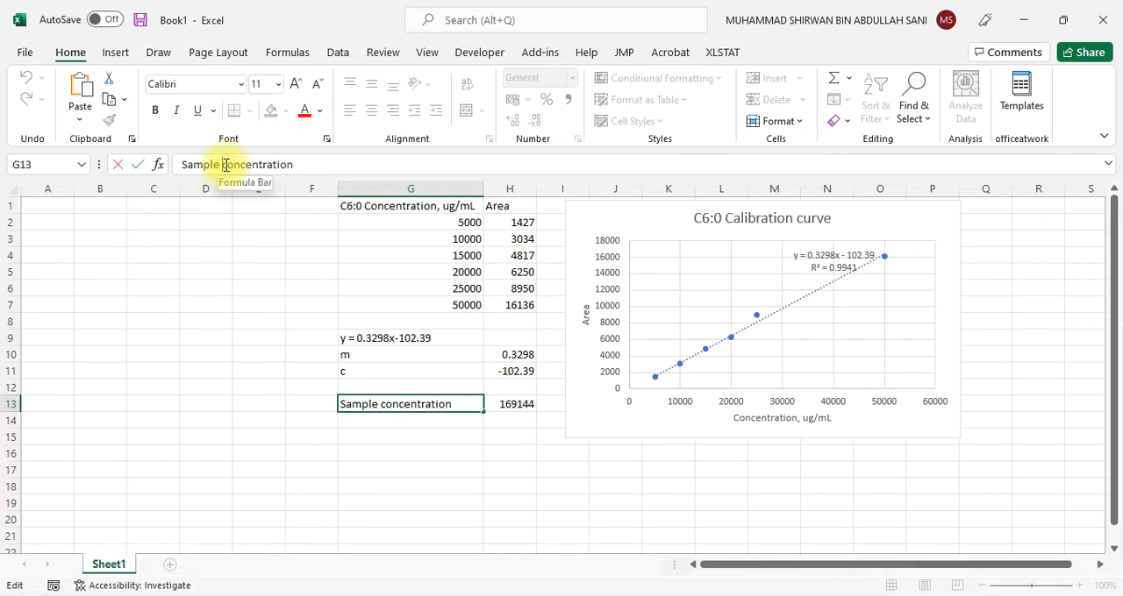
pyautogui.write('are')
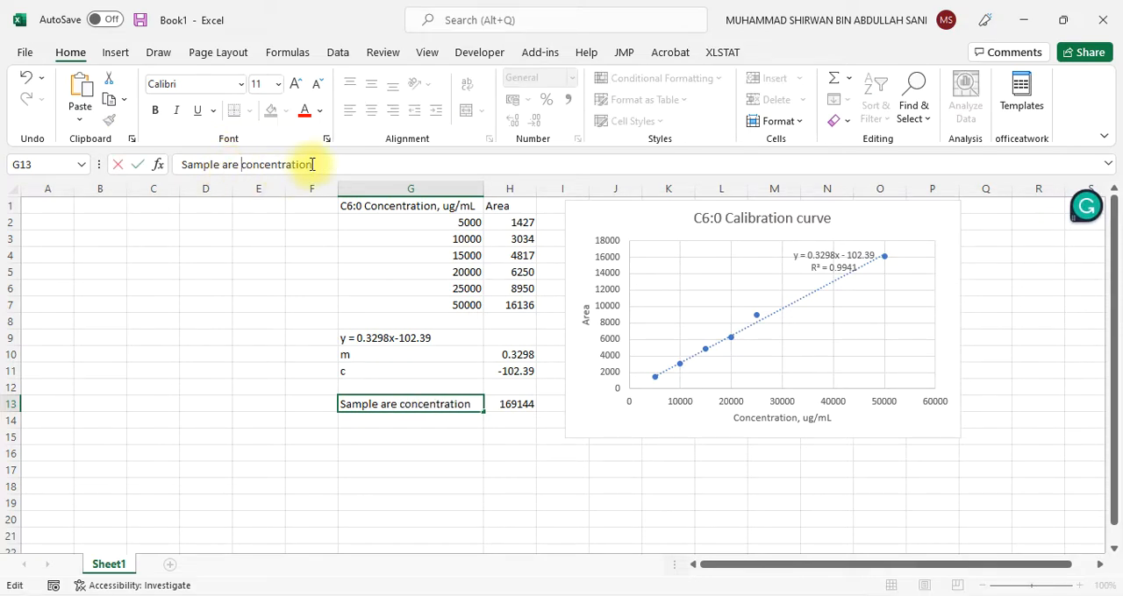
pyautogui.moveTo(311, 164); pyautogui.dragTo(250, 165)
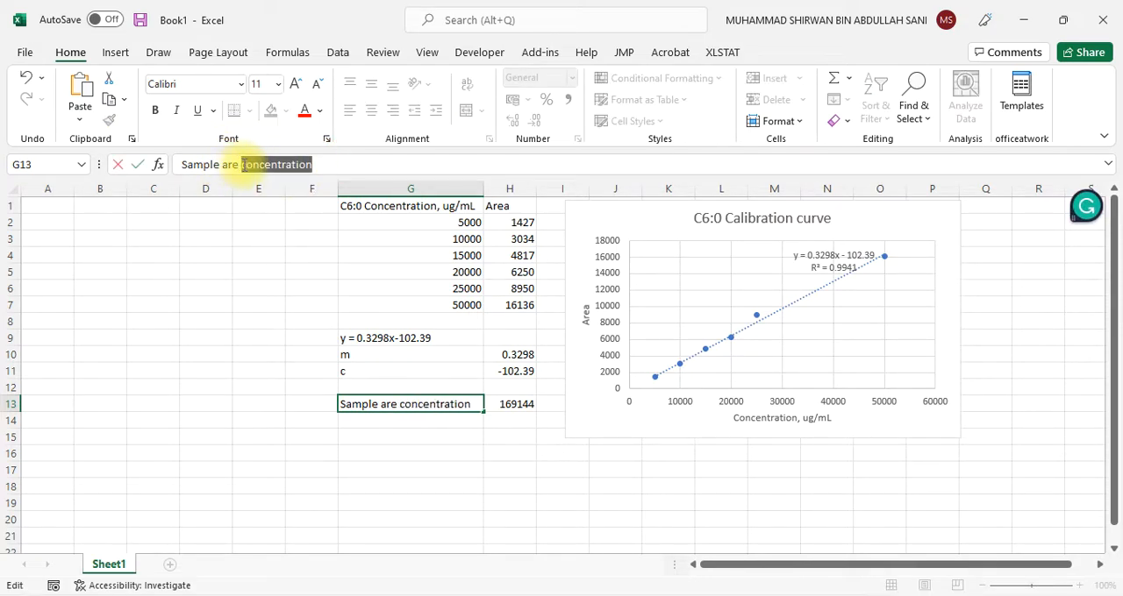
pyautogui.press('BackSpace')
pyautogui.click(383, 418)
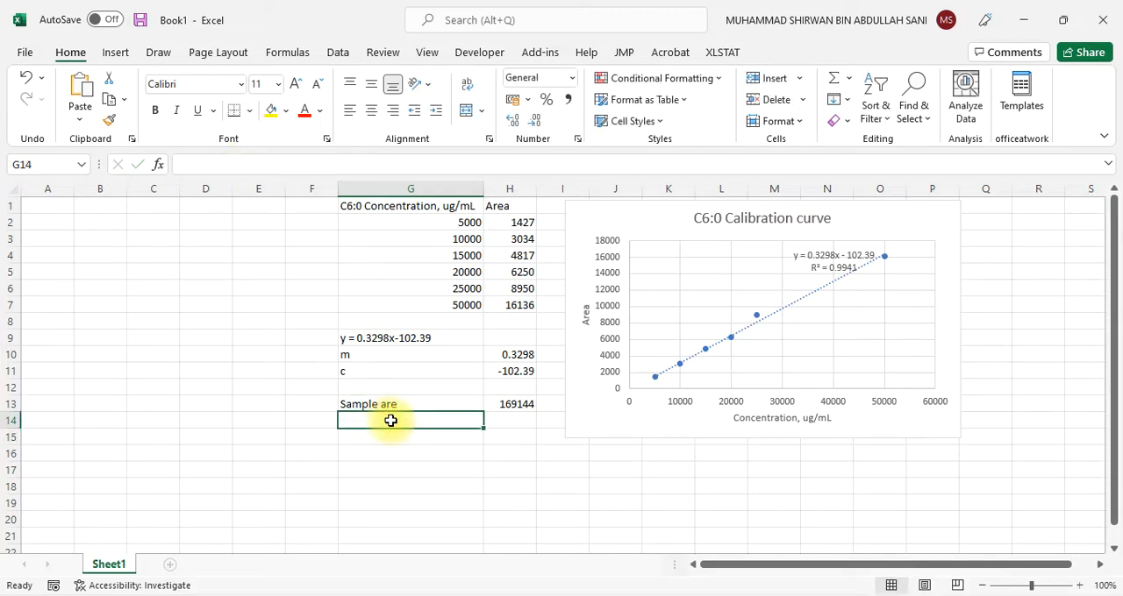
# Enter the label "Sample concentration" in cell G14
pyautogui.write('Sample ')
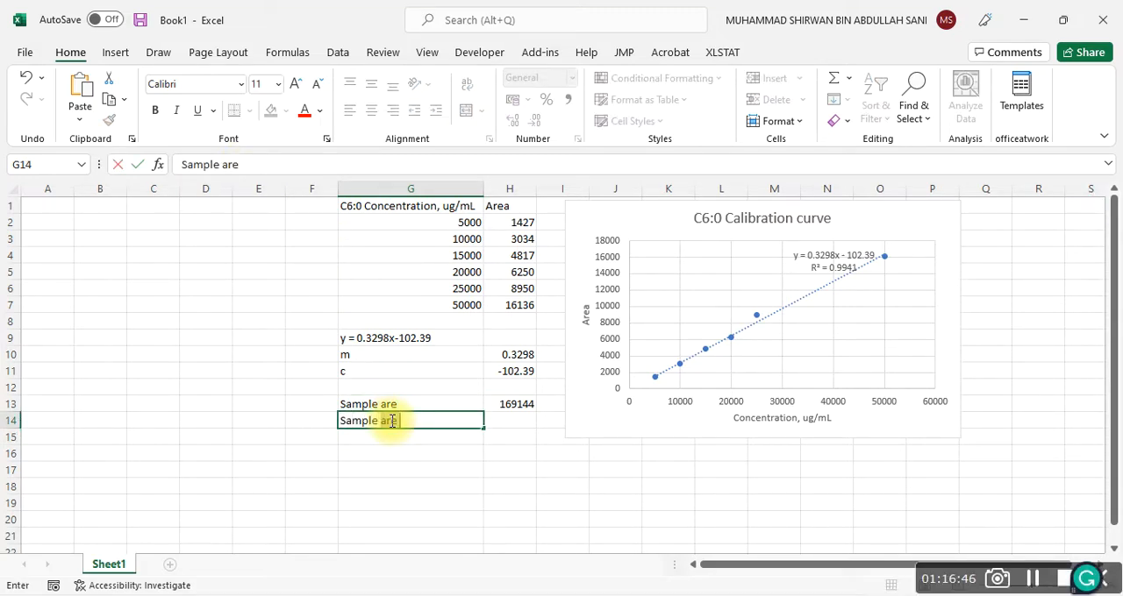
pyautogui.write('concentration')
pyautogui.press('Return')
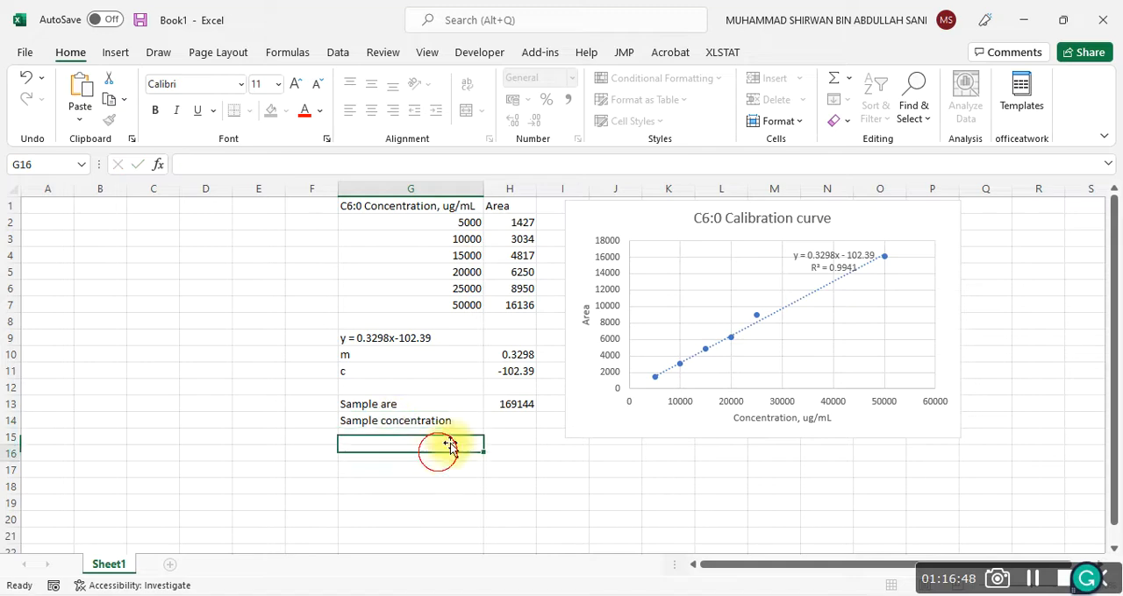
pyautogui.click(509, 422)
# Correct the label in cell G13 to "Sample area"
pyautogui.click(409, 405)
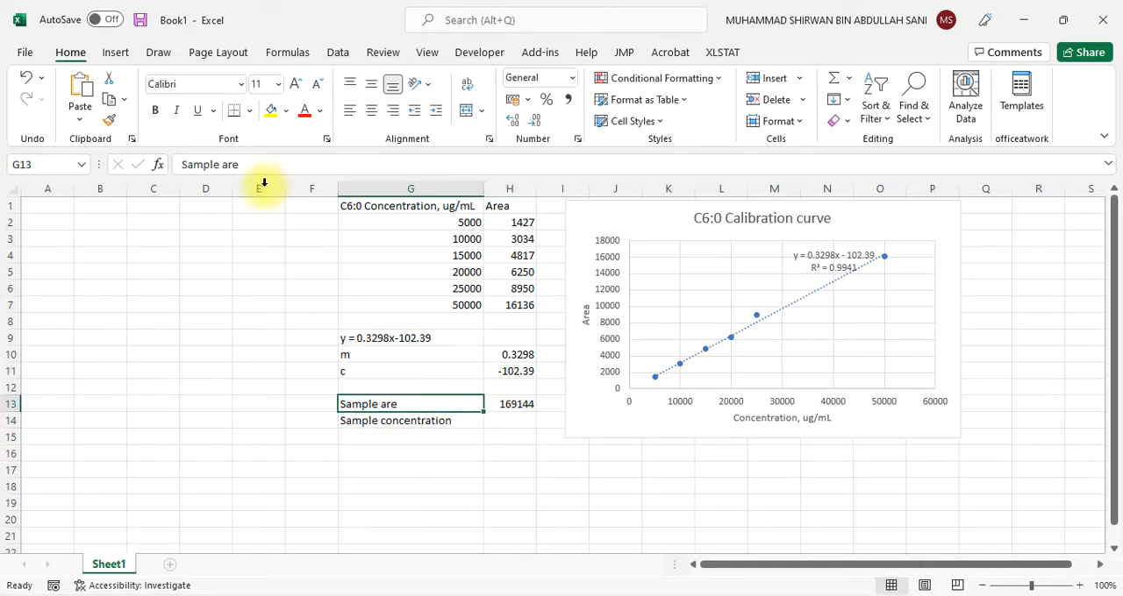
pyautogui.click(262, 164)
pyautogui.write('a')
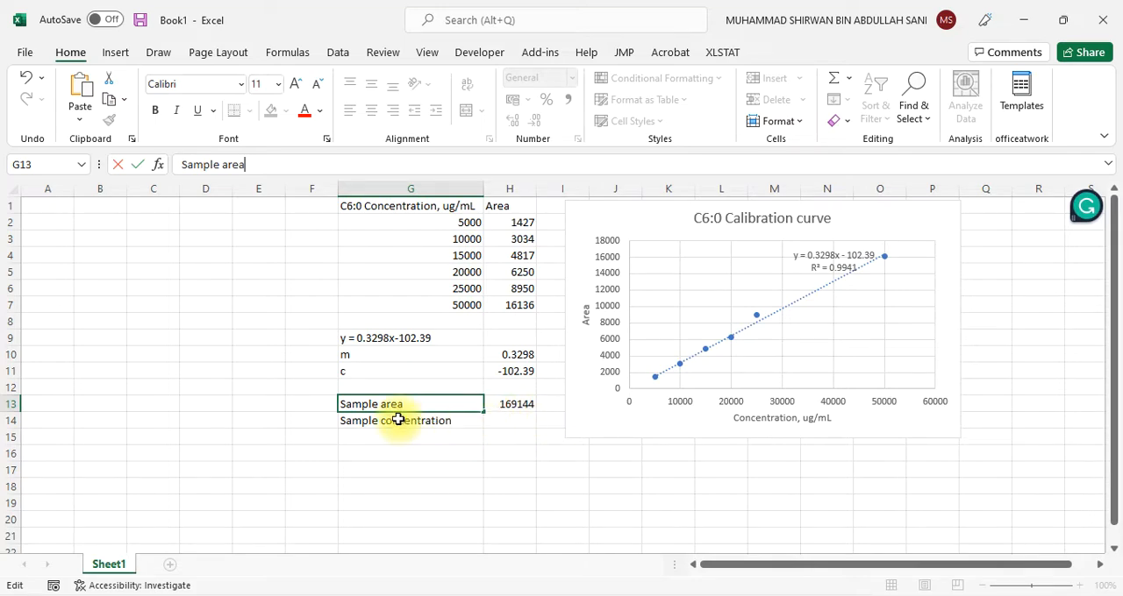
# Calculate the sample concentration in cell H14 with the formula =H13+H11/H10
pyautogui.click(501, 424)
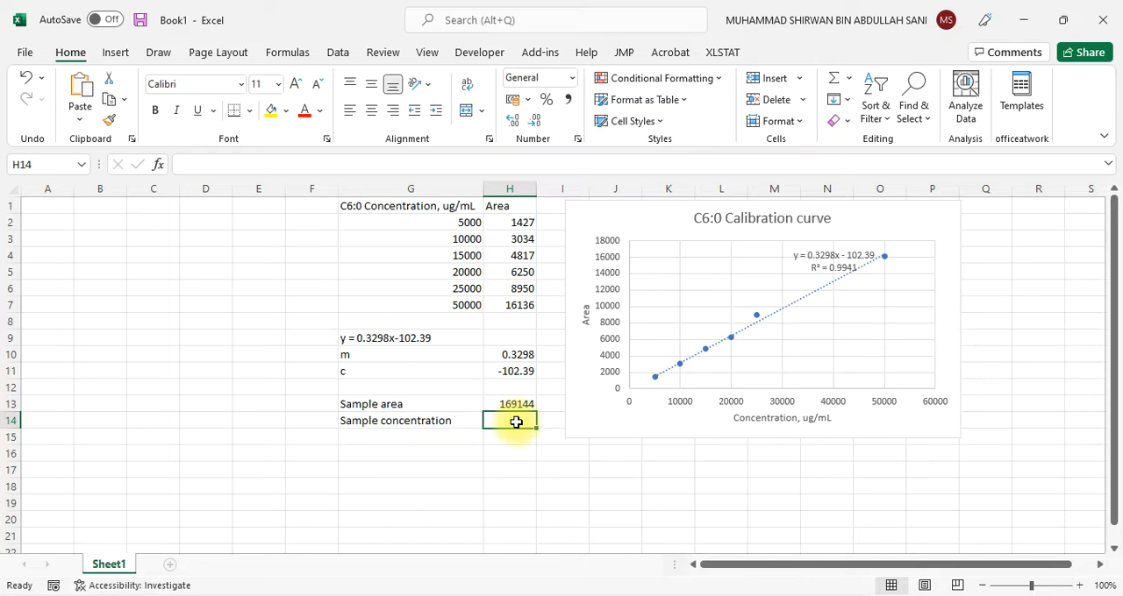
pyautogui.write('=')
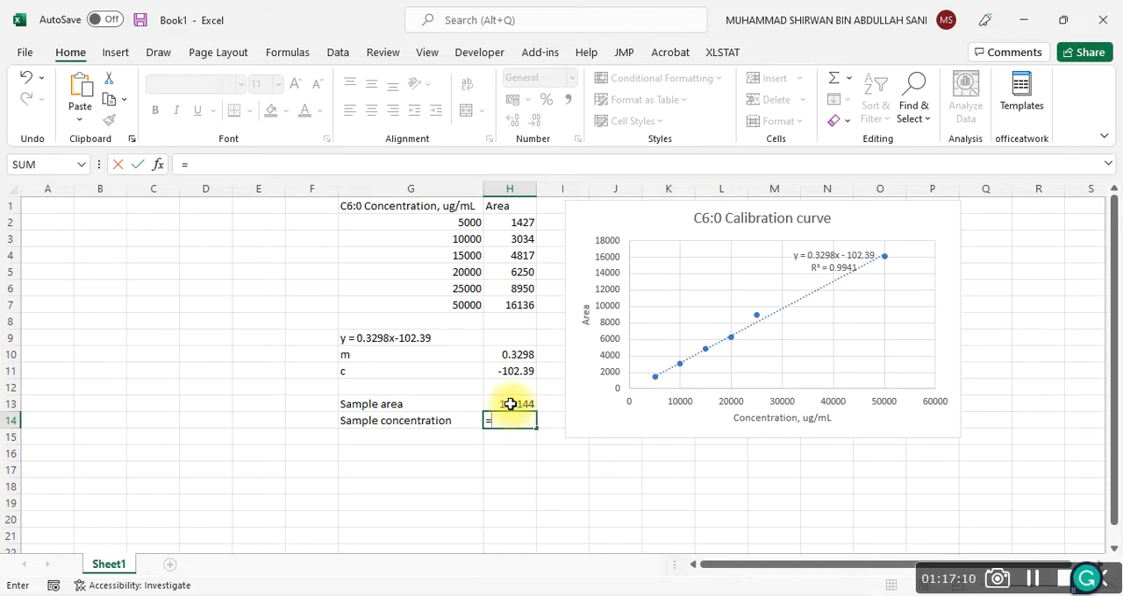
pyautogui.click(510, 405)
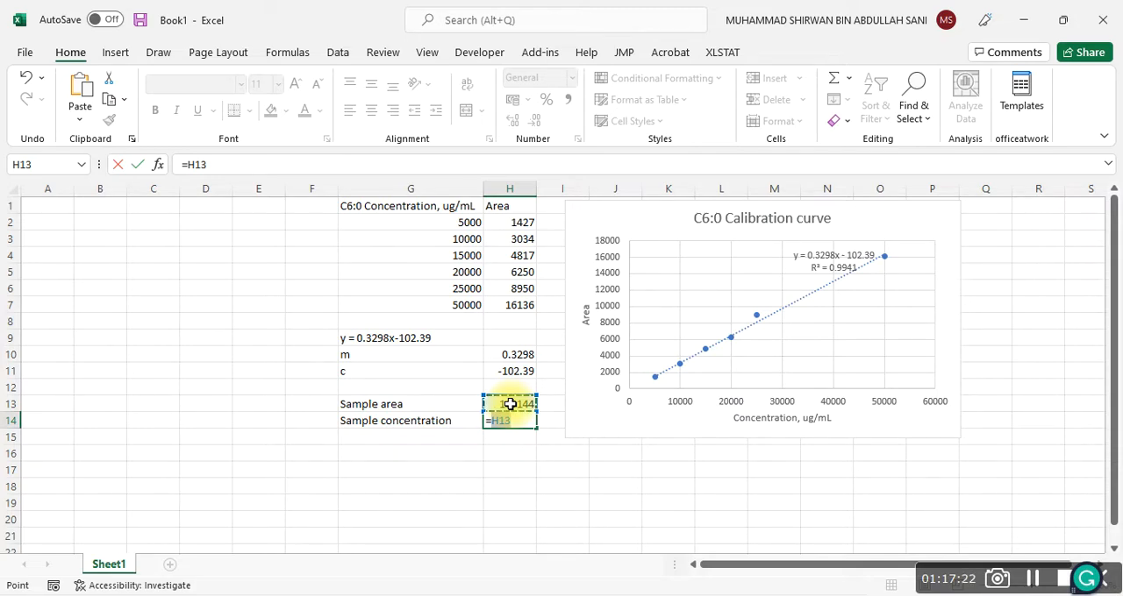
pyautogui.write('+')
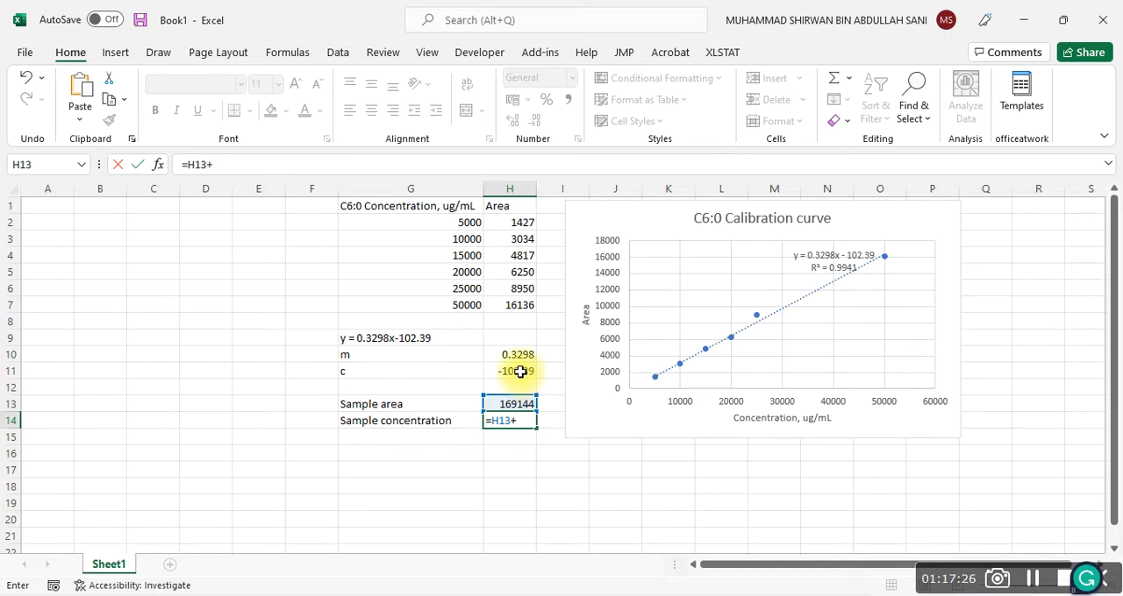
pyautogui.click(520, 372)
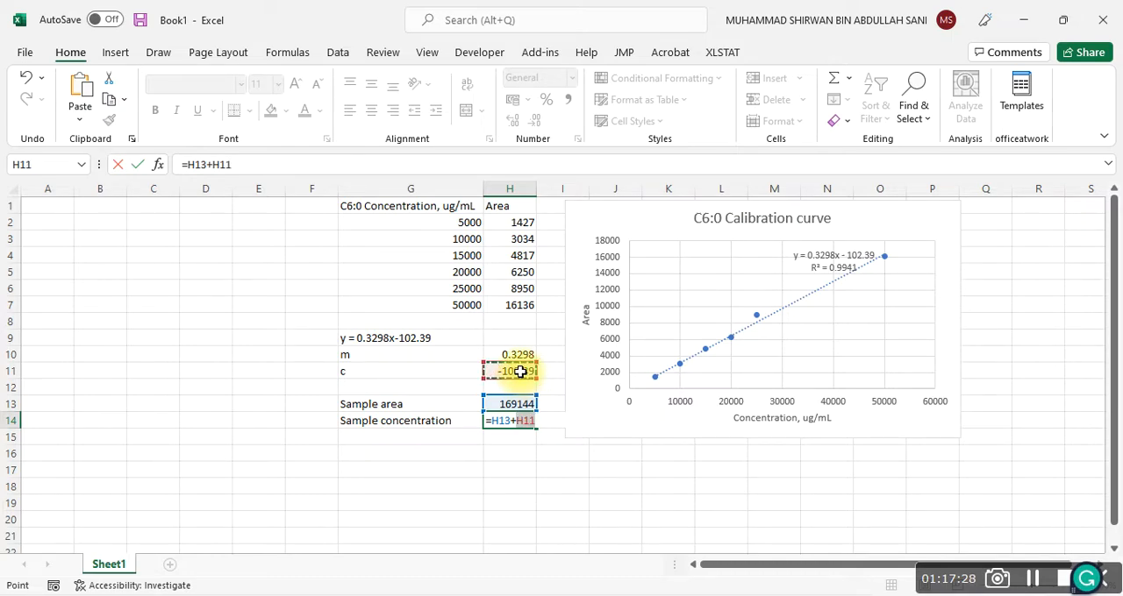
pyautogui.write('/')
pyautogui.click(517, 355)
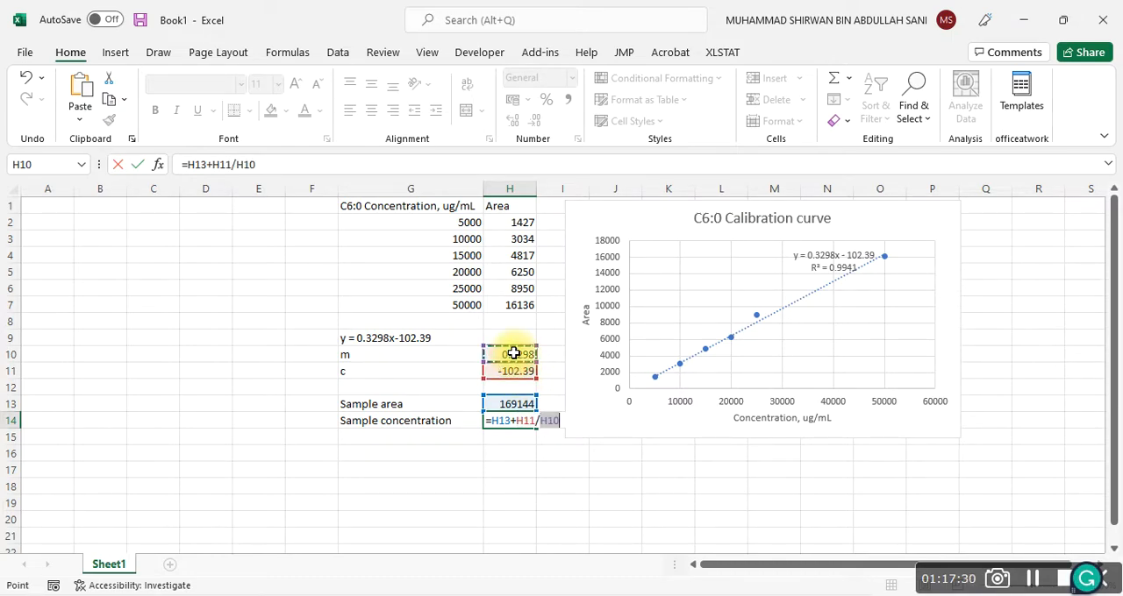
pyautogui.press('Return')
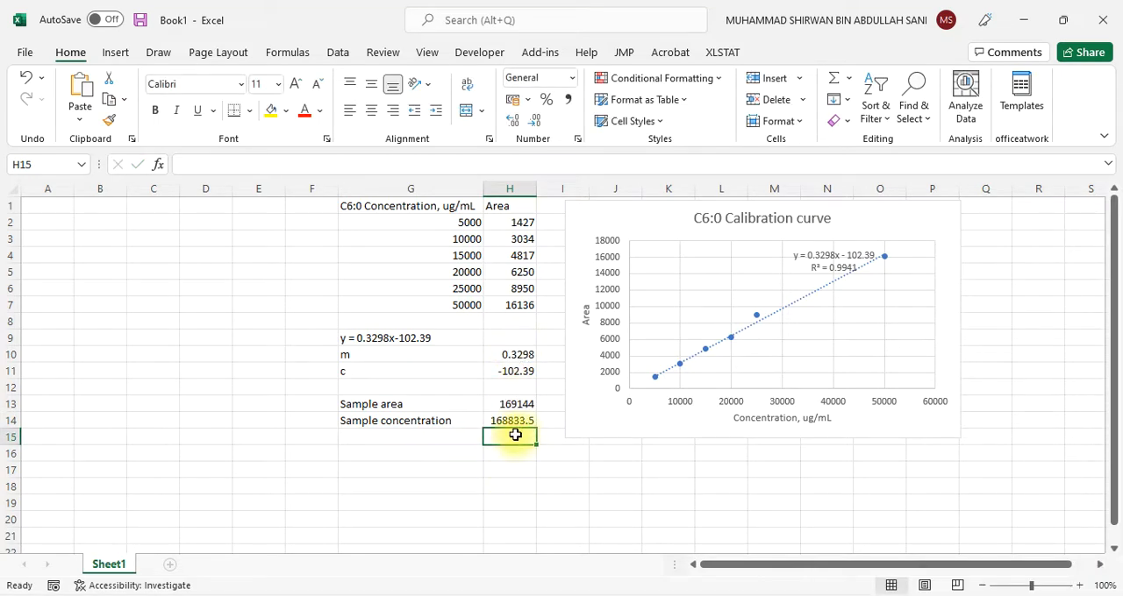
pyautogui.click(517, 421)
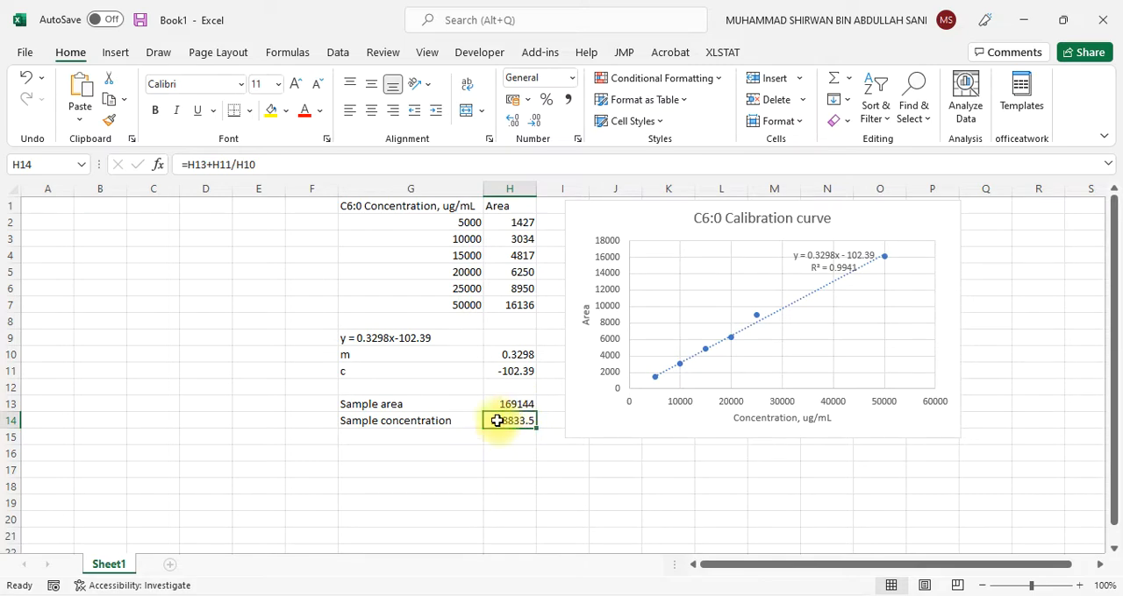
# Start writing the rearranged calibration equation in cell G16 with "x = y - ("
pyautogui.click(384, 459)
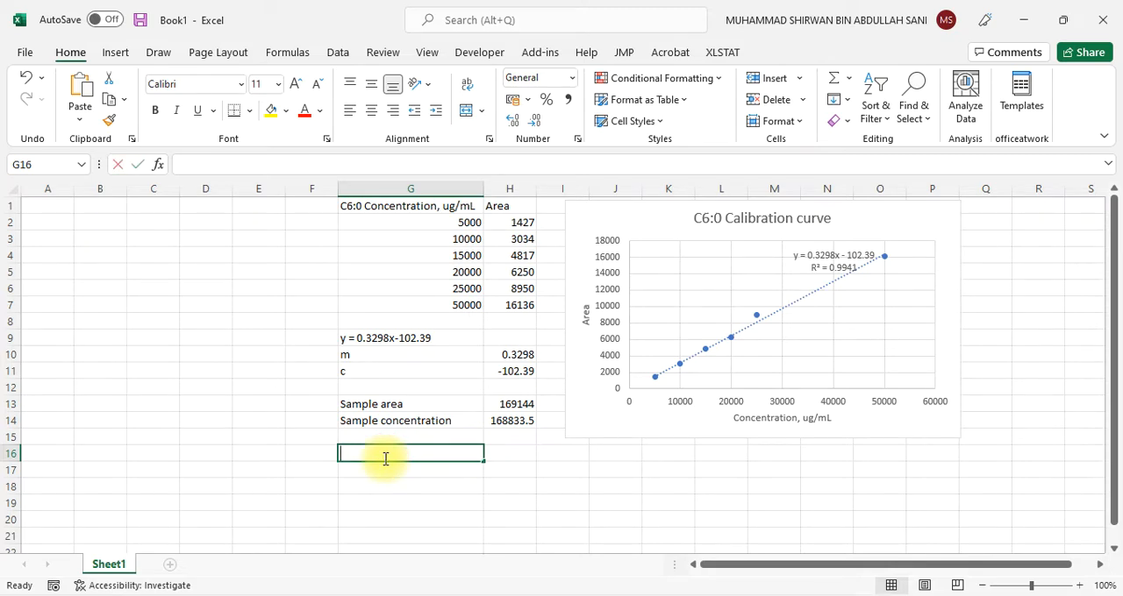
pyautogui.write('x')
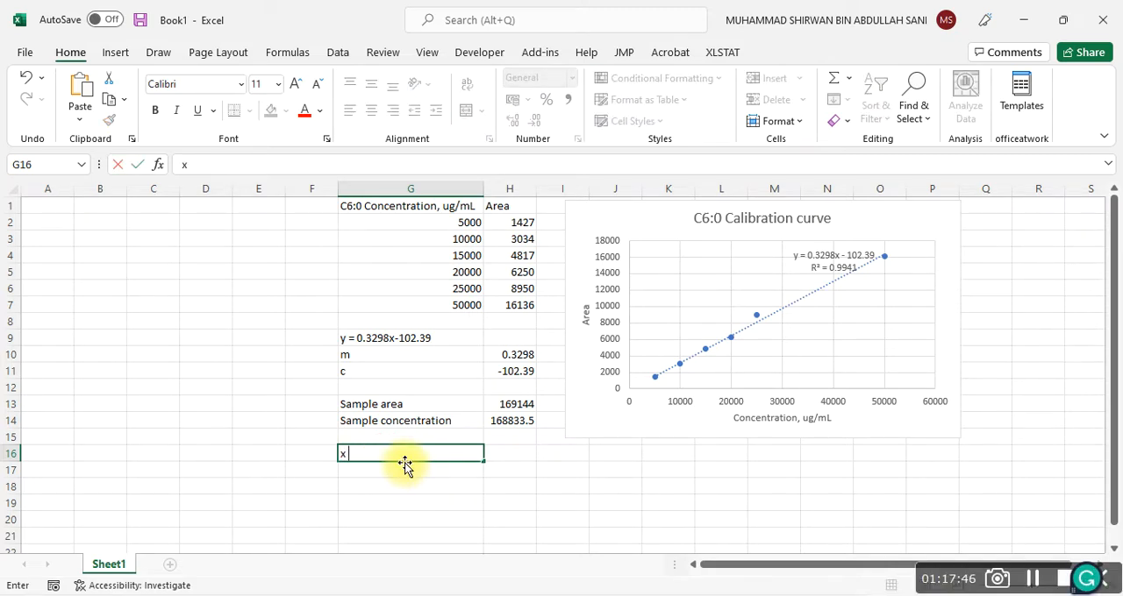
pyautogui.write(' = y - (')
pyautogui.click(513, 371)
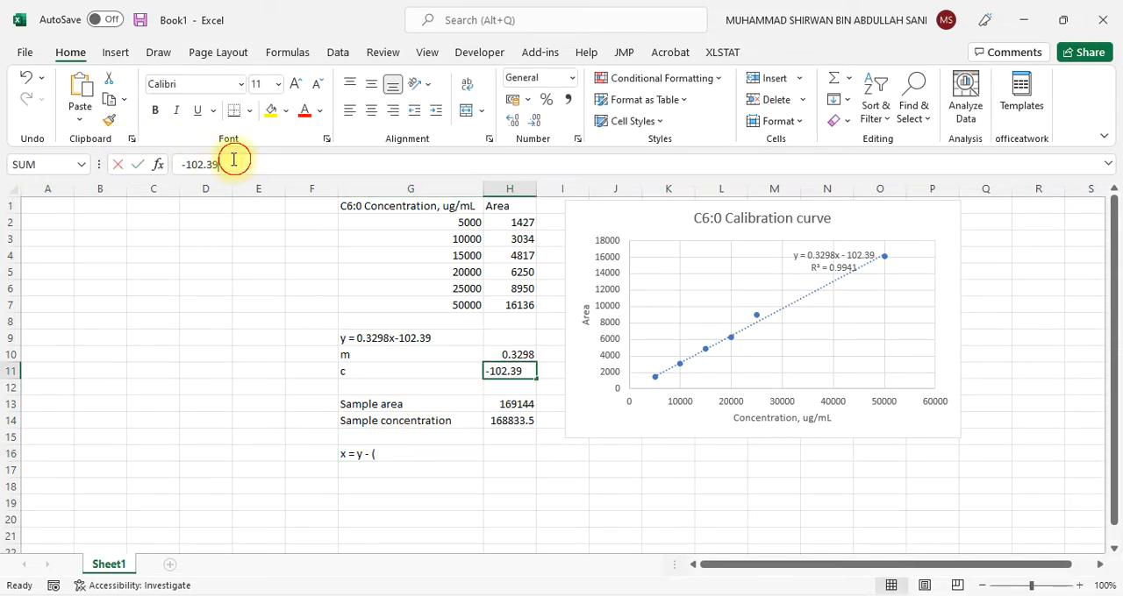
pyautogui.moveTo(233, 158); pyautogui.dragTo(190, 163)
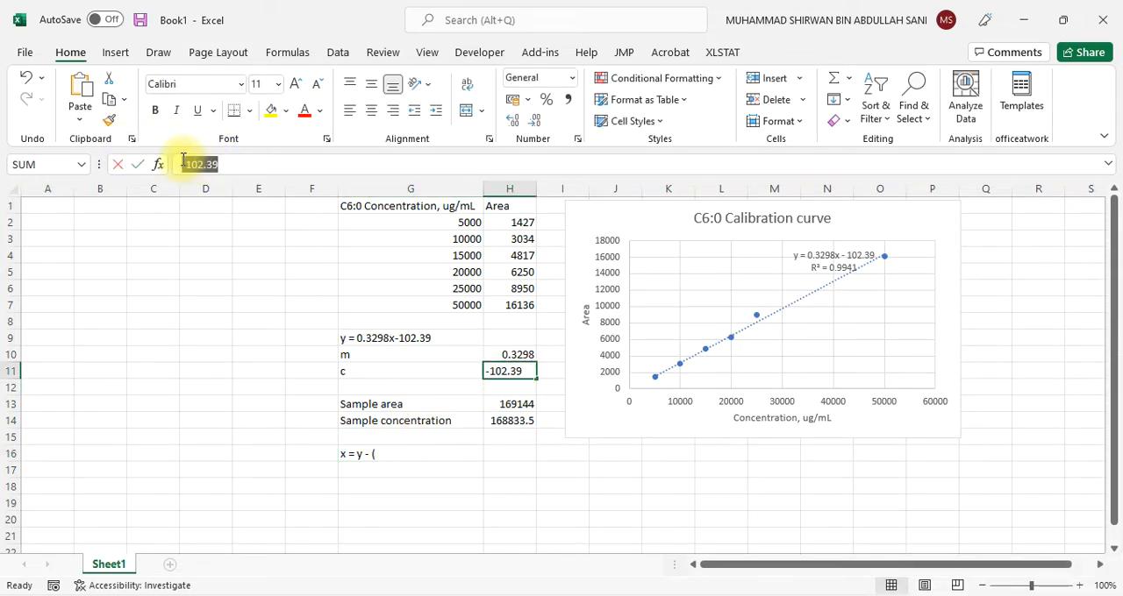
pyautogui.click(359, 453)
pyautogui.press('Escape')
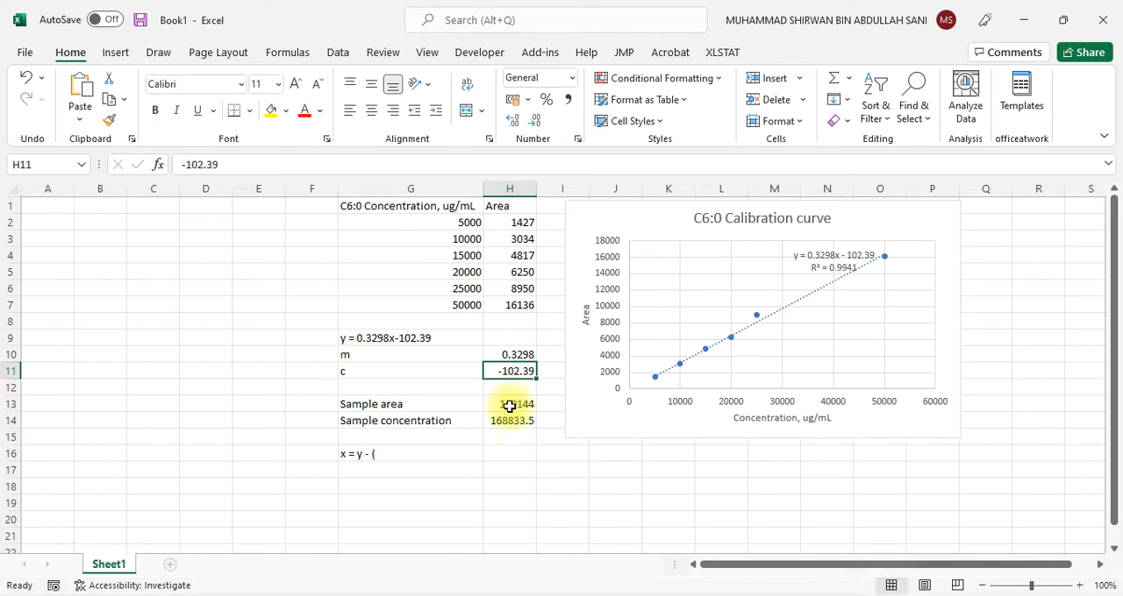
# Complete the rearranged calibration equation in cell G16 as "x = y - (-102.39)/0.3298"
pyautogui.click(401, 452)
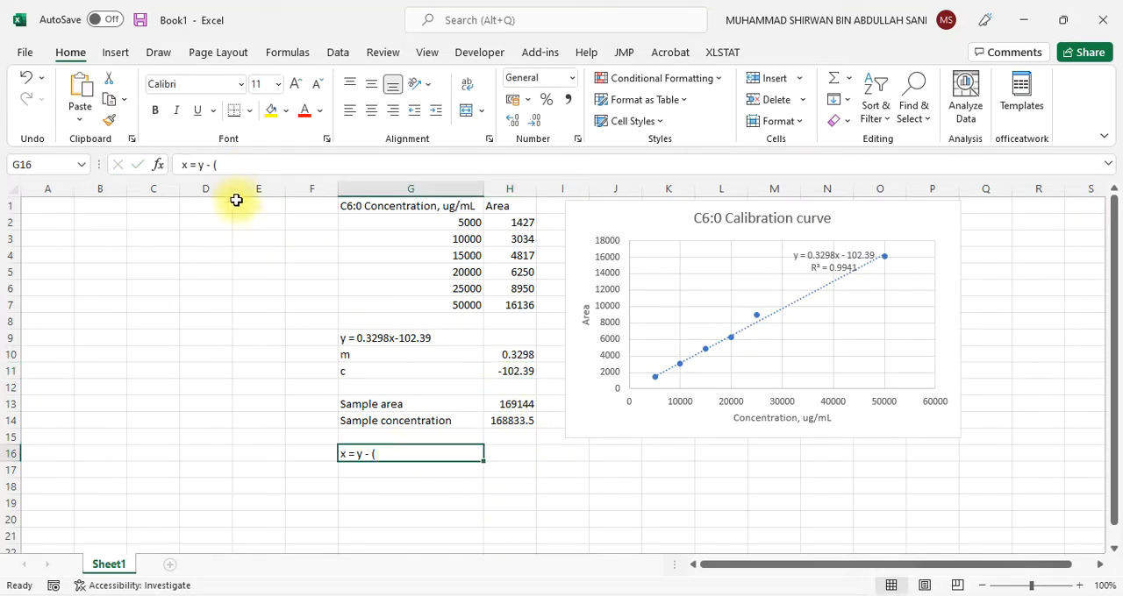
pyautogui.click(235, 166)
pyautogui.write('1')
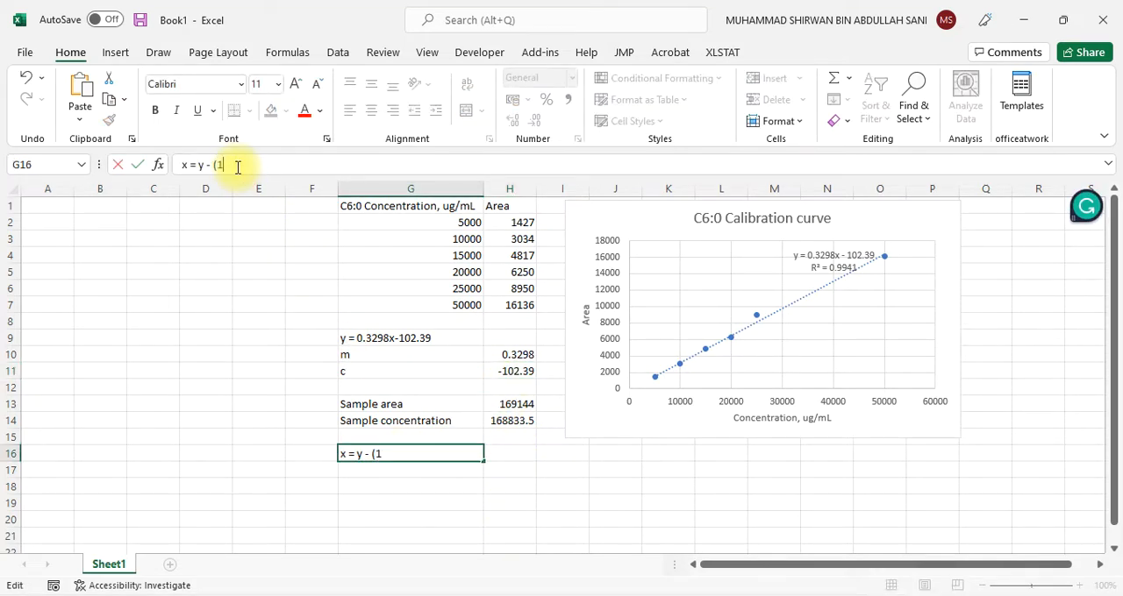
pyautogui.press('BackSpace')
pyautogui.write('-102.39)/0.')
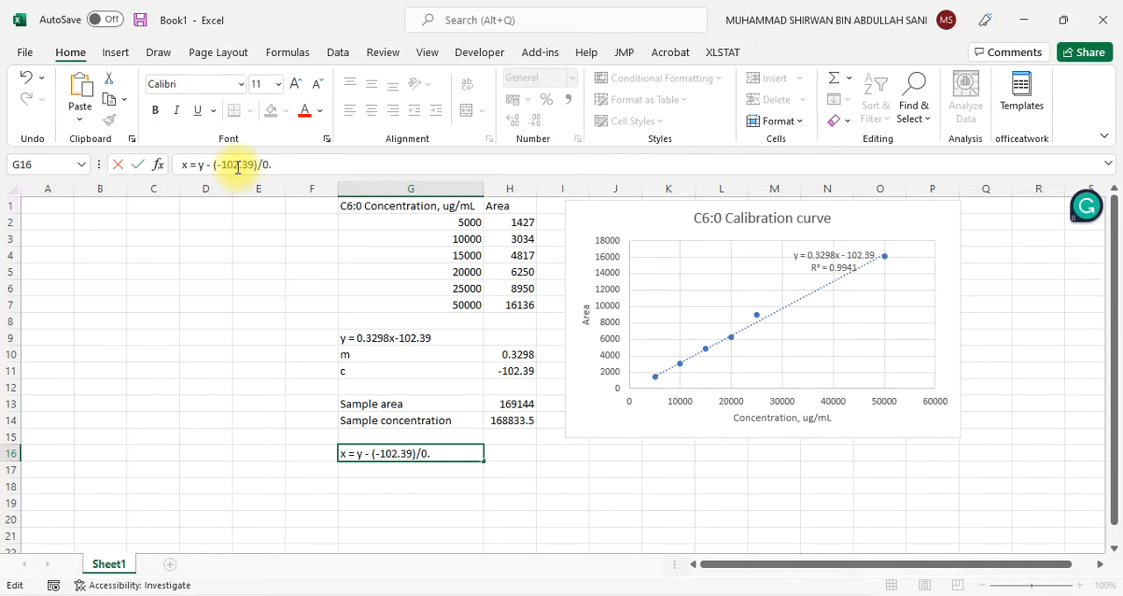
pyautogui.write('3298')
pyautogui.click(383, 518)
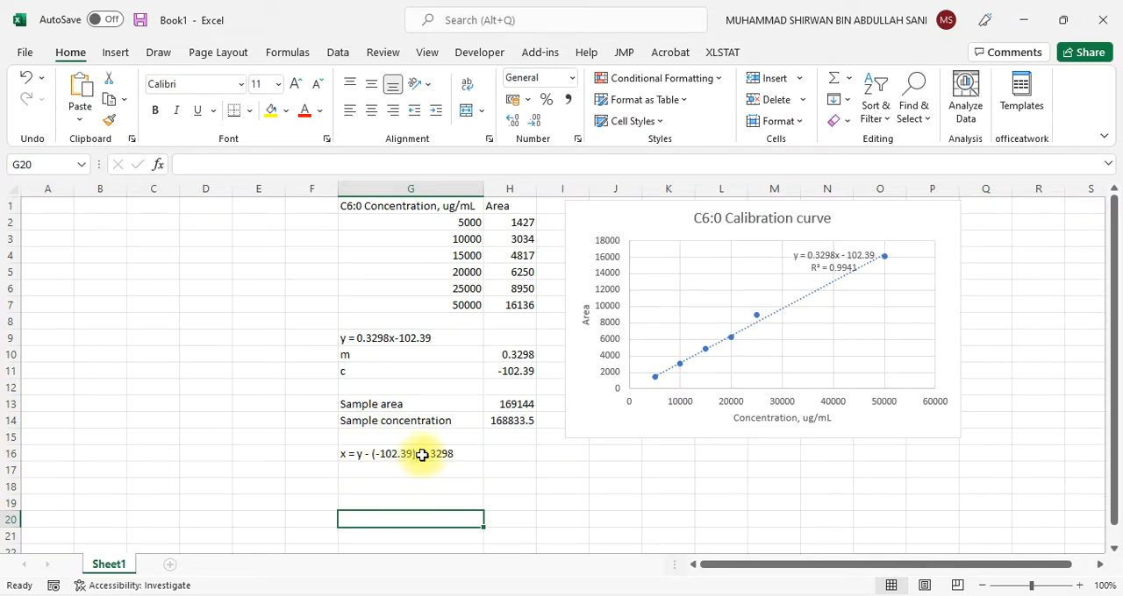
# Review the sample concentration formula in cell H14 and enlarge the worksheet to 145% to examine the calculations and chart
pyautogui.click(514, 423)
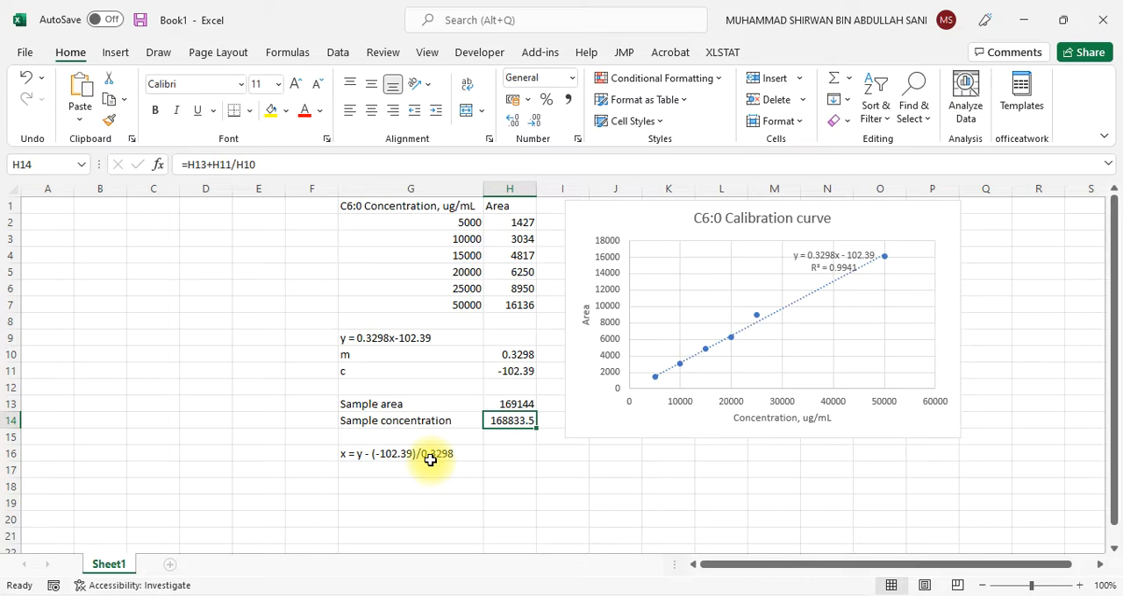
pyautogui.click(515, 468)
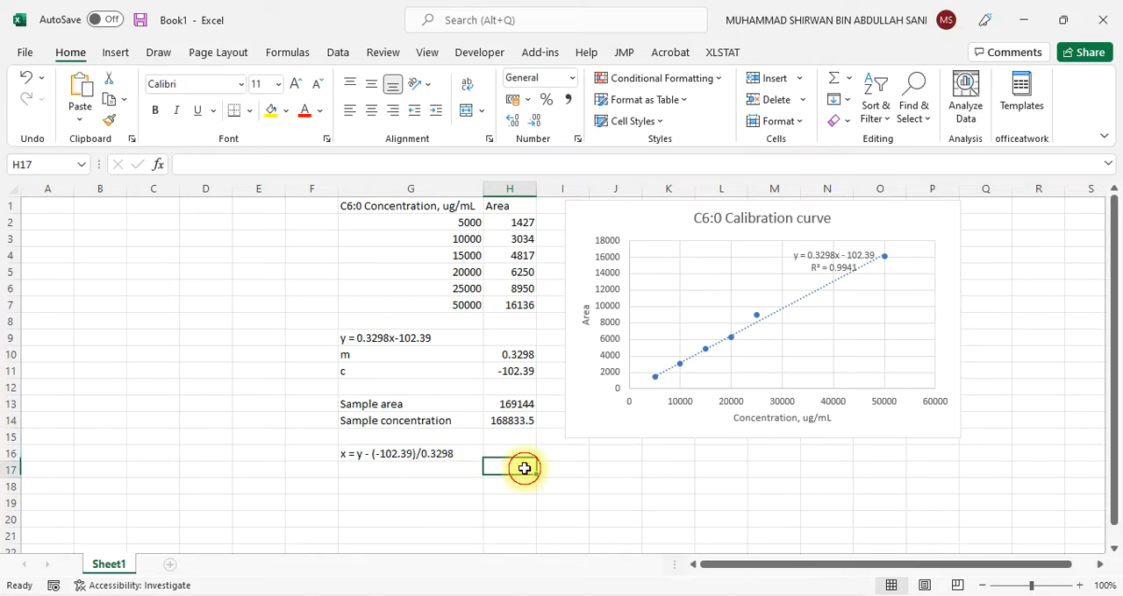
pyautogui.keyDown('ctrl'); pyautogui.scroll(3, 752, 474); pyautogui.keyUp('ctrl')
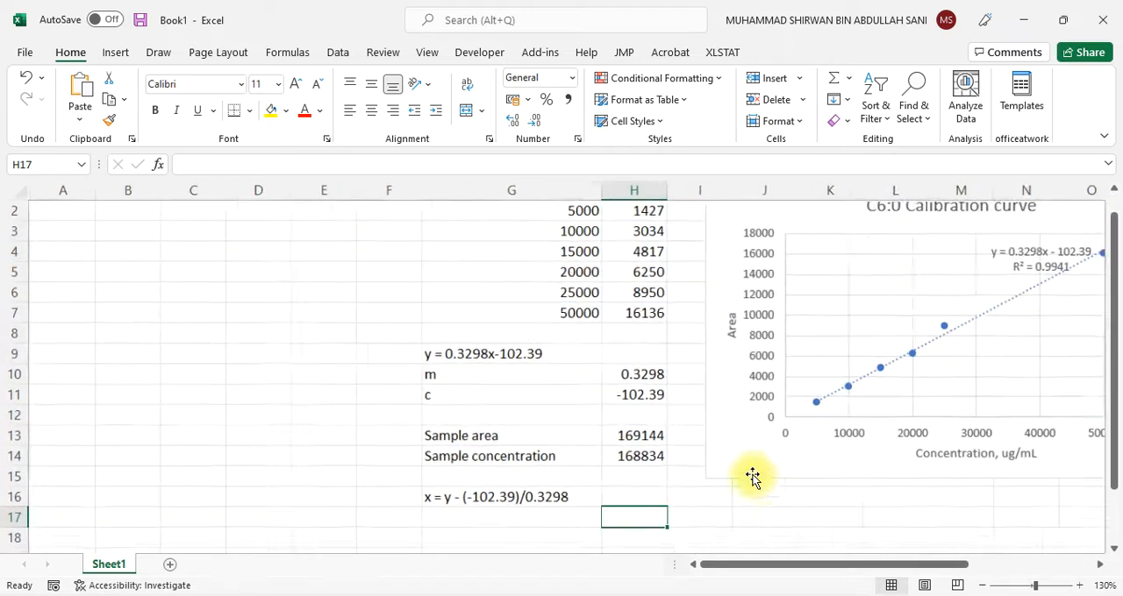
pyautogui.hscroll(5, 752, 474)
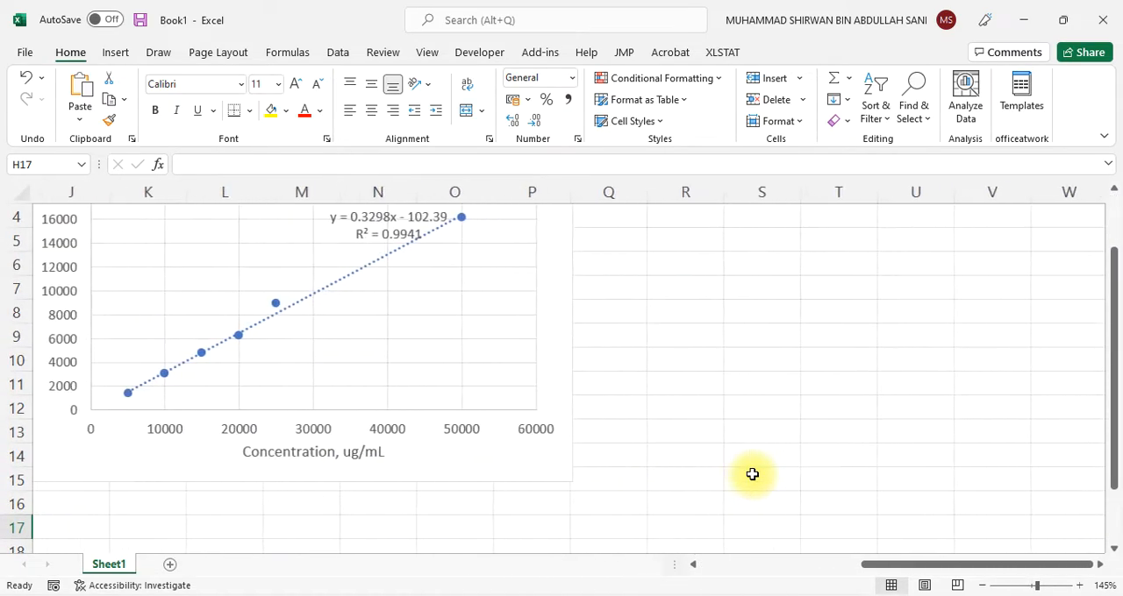
pyautogui.hscroll(-5, 752, 474)
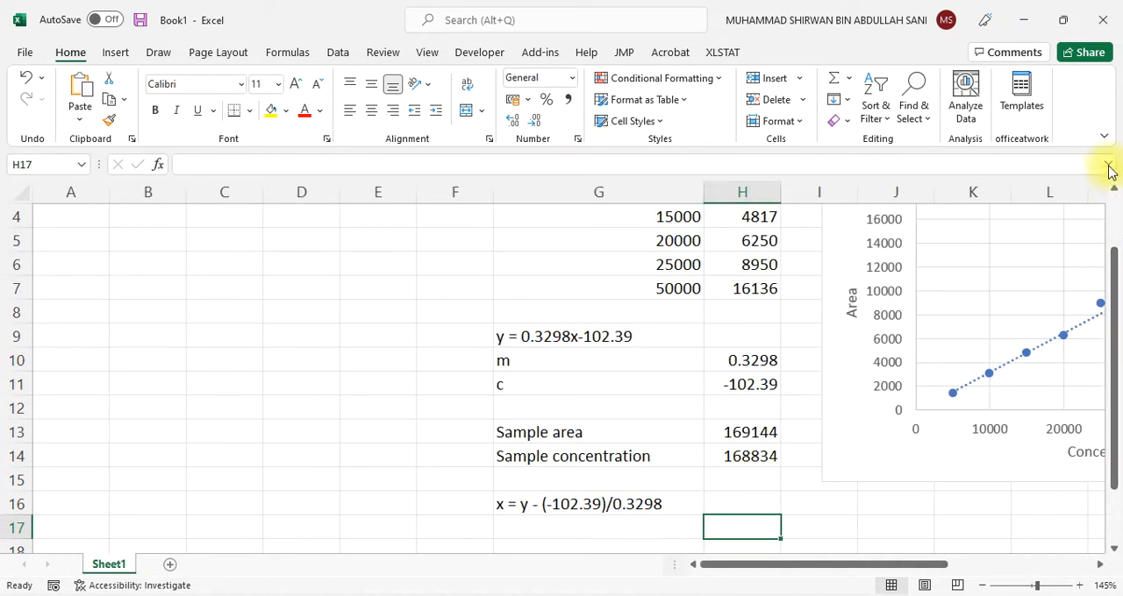
# Switch the workbook to full-screen mode and show the calibration data, sample calculation and C6:0 chart side by side
pyautogui.click(1105, 137)
pyautogui.click(1059, 183)
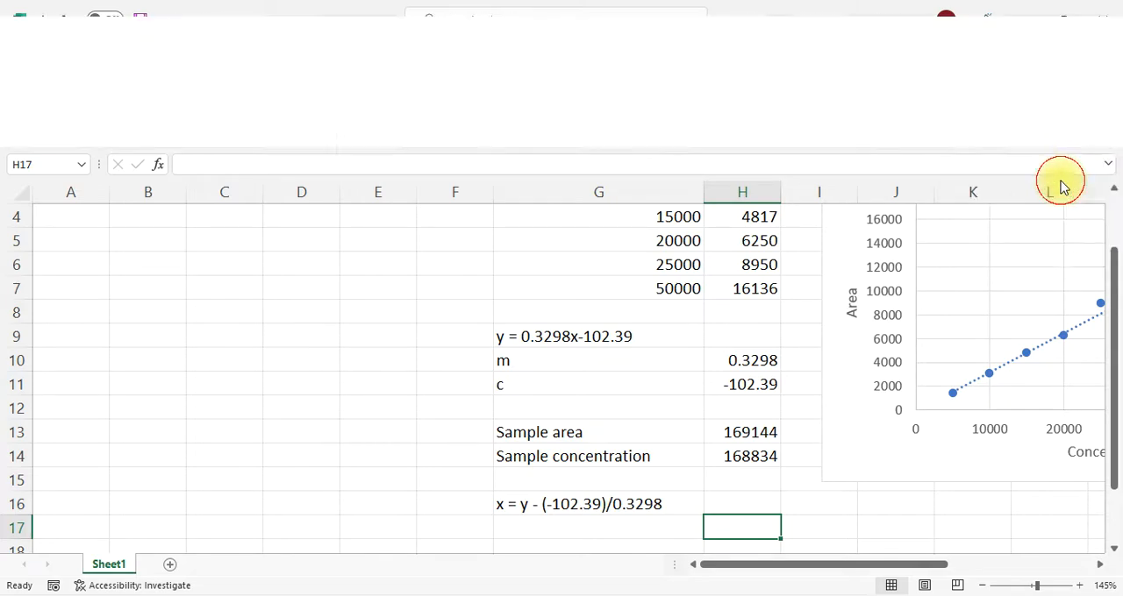
pyautogui.scroll(1, 574, 424)
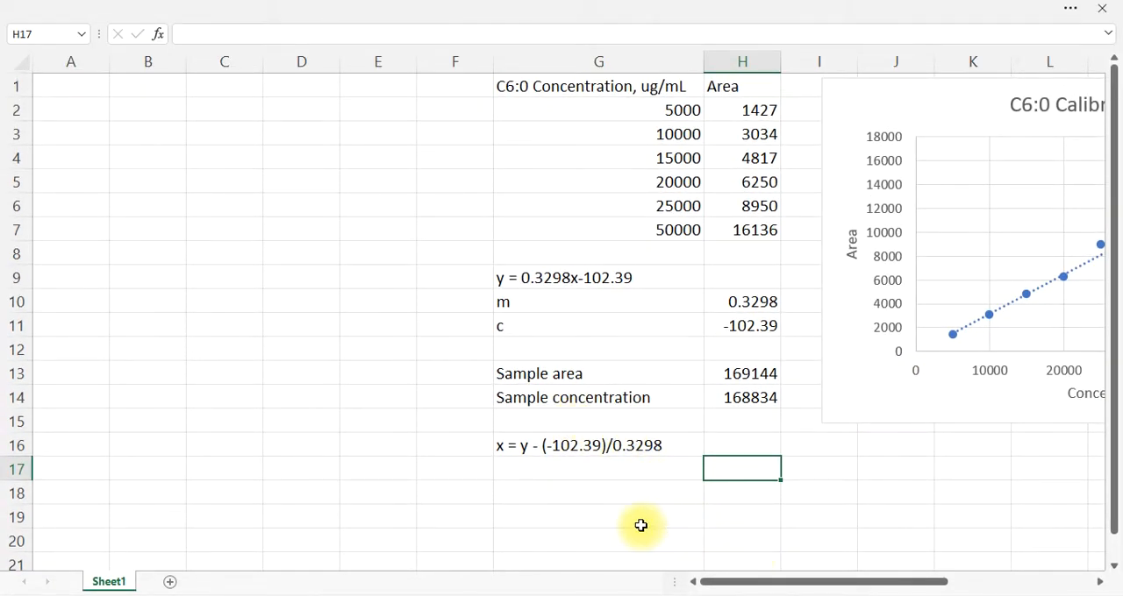
pyautogui.hscroll(3, 641, 525)
pyautogui.hscroll(6, 641, 525)
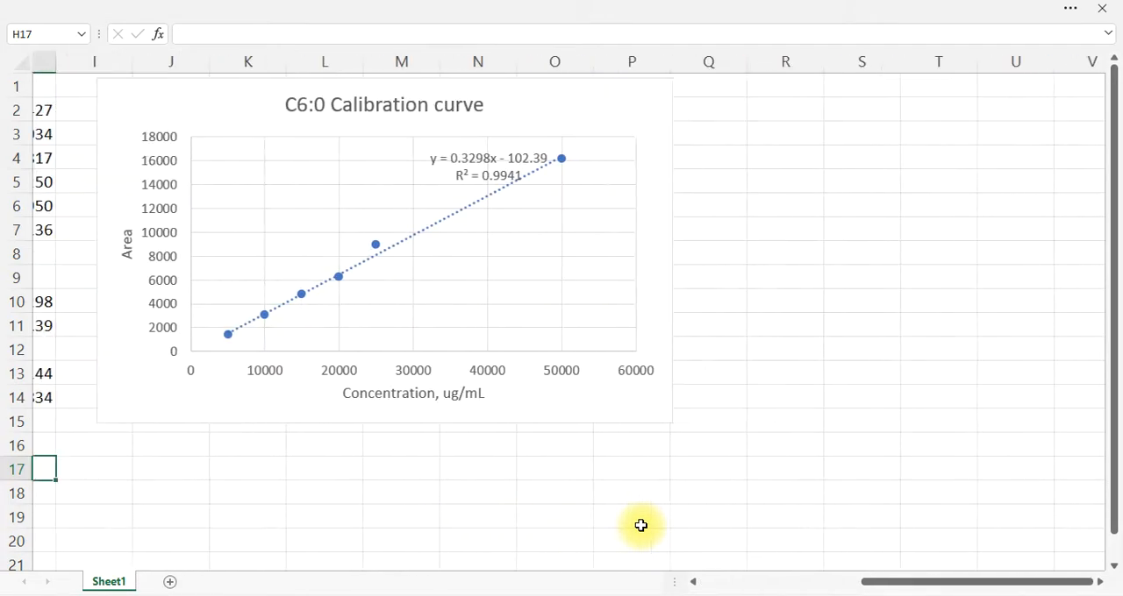
pyautogui.hscroll(-3, 641, 526)
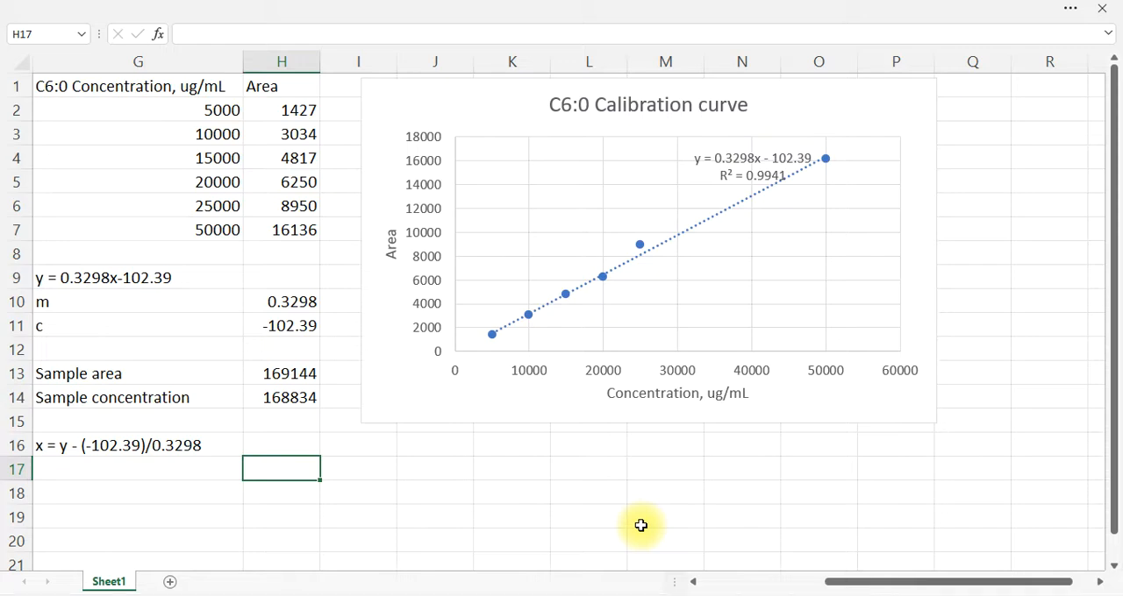
pyautogui.hscroll(-3, 641, 526)
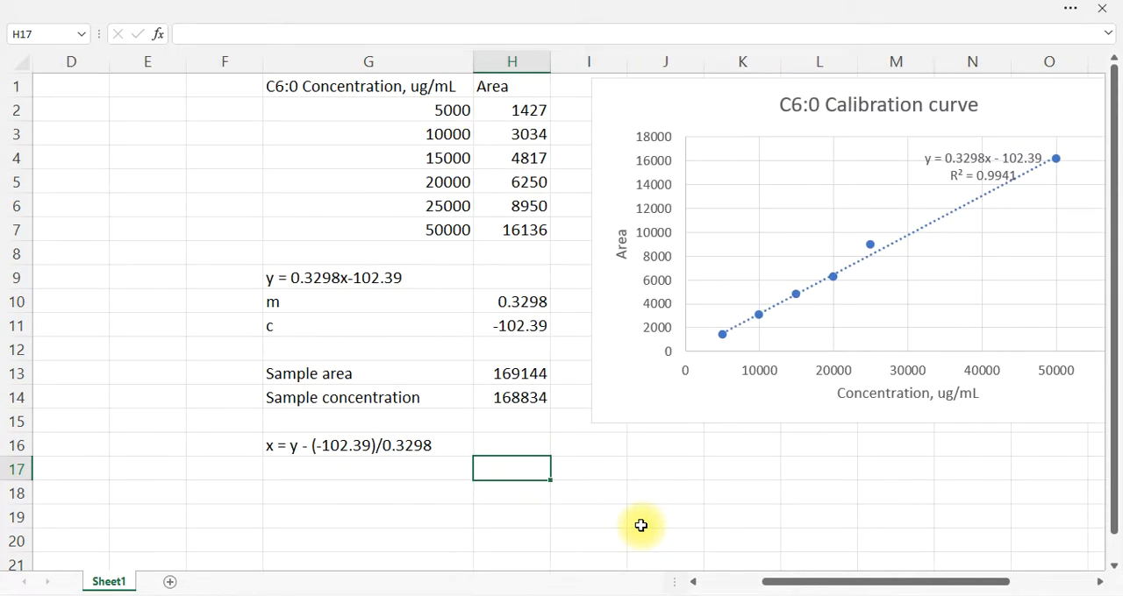
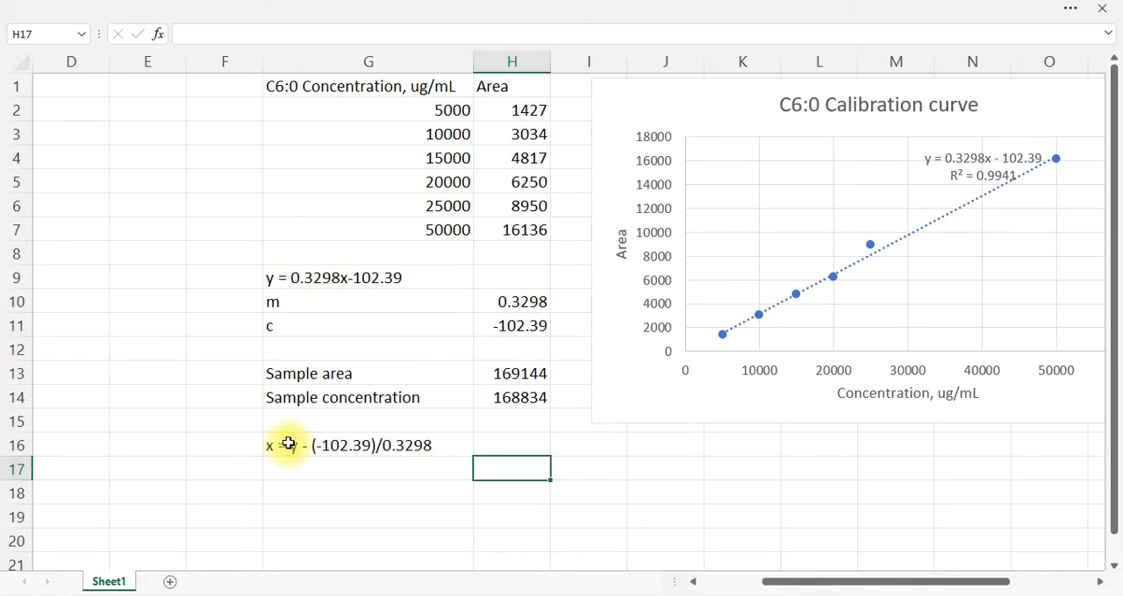
# Clear the sample concentration formula in cell H14 and start a new one that subtracts the intercept from the sample area, =H13-H11
pyautogui.click(521, 400)
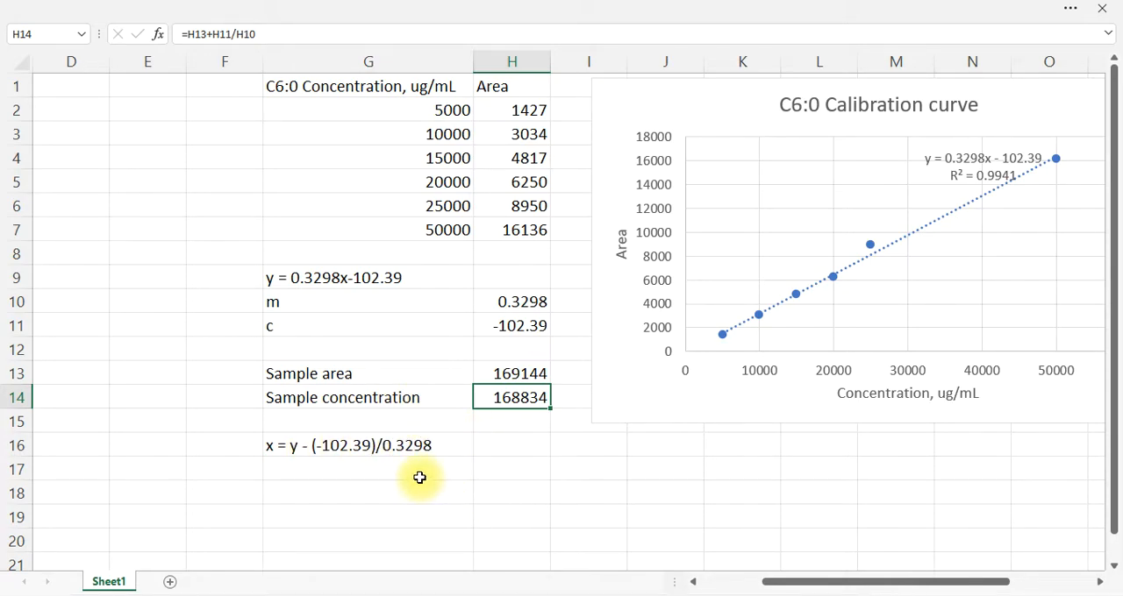
pyautogui.click(494, 408)
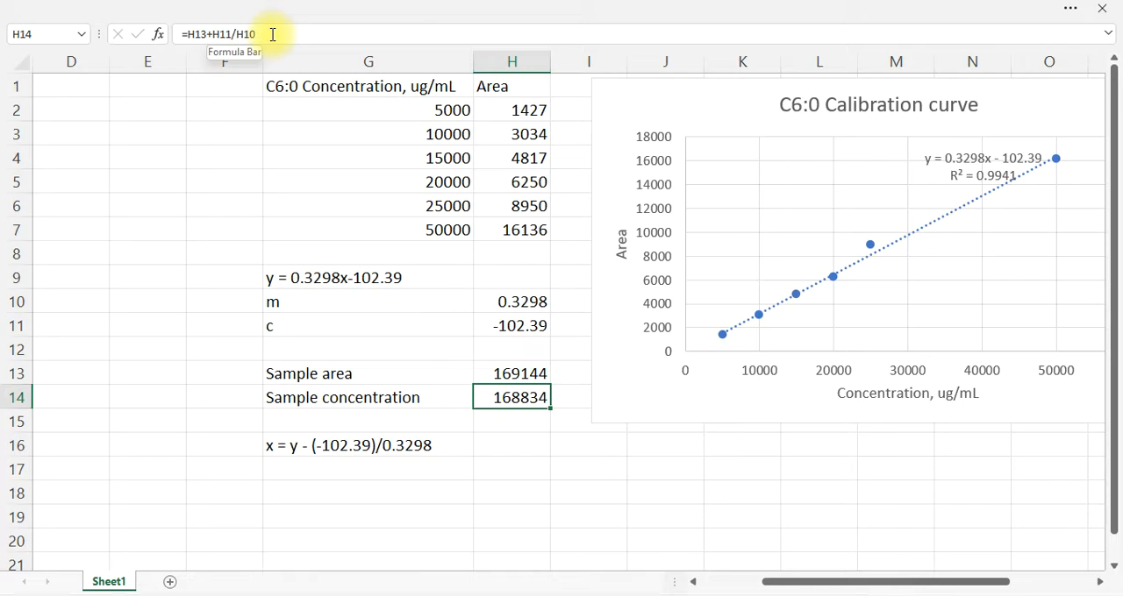
pyautogui.press('Delete')
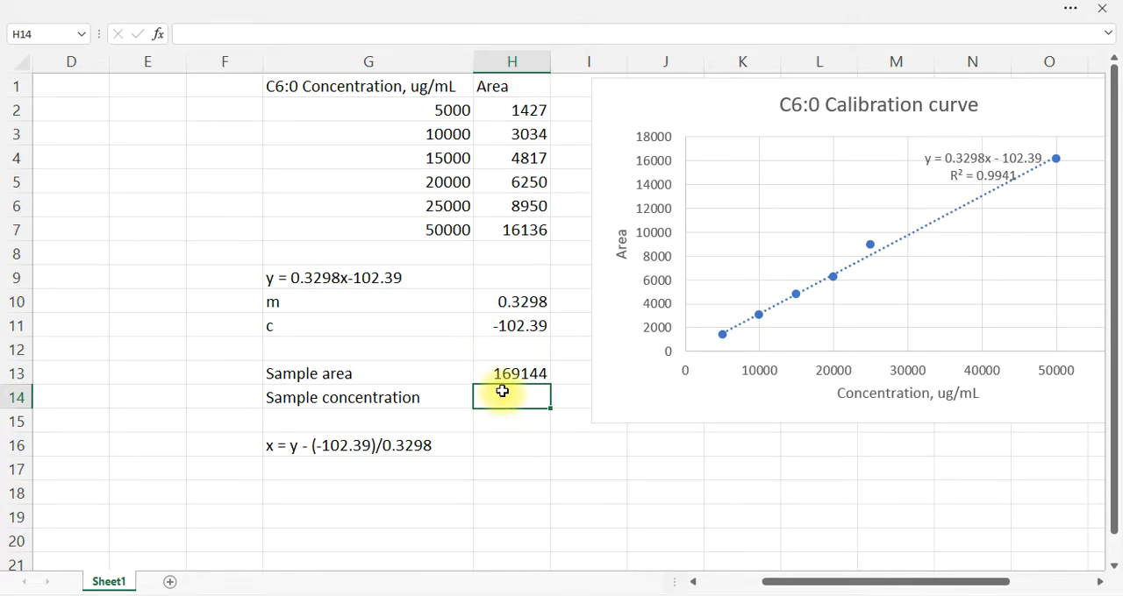
pyautogui.write('=')
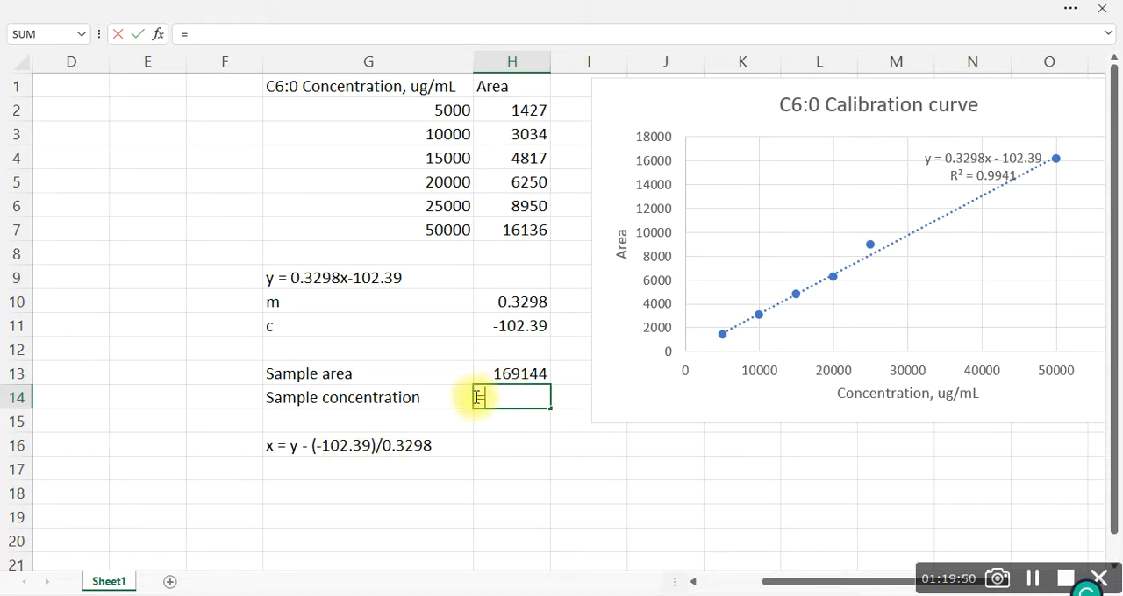
pyautogui.click(502, 374)
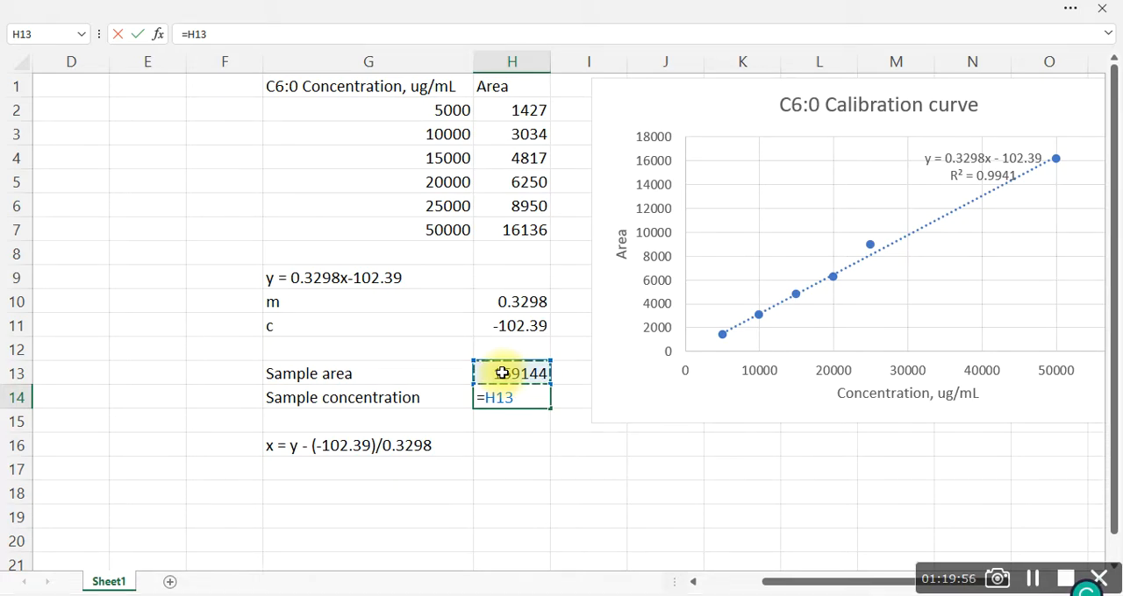
pyautogui.write('-')
pyautogui.click(518, 329)
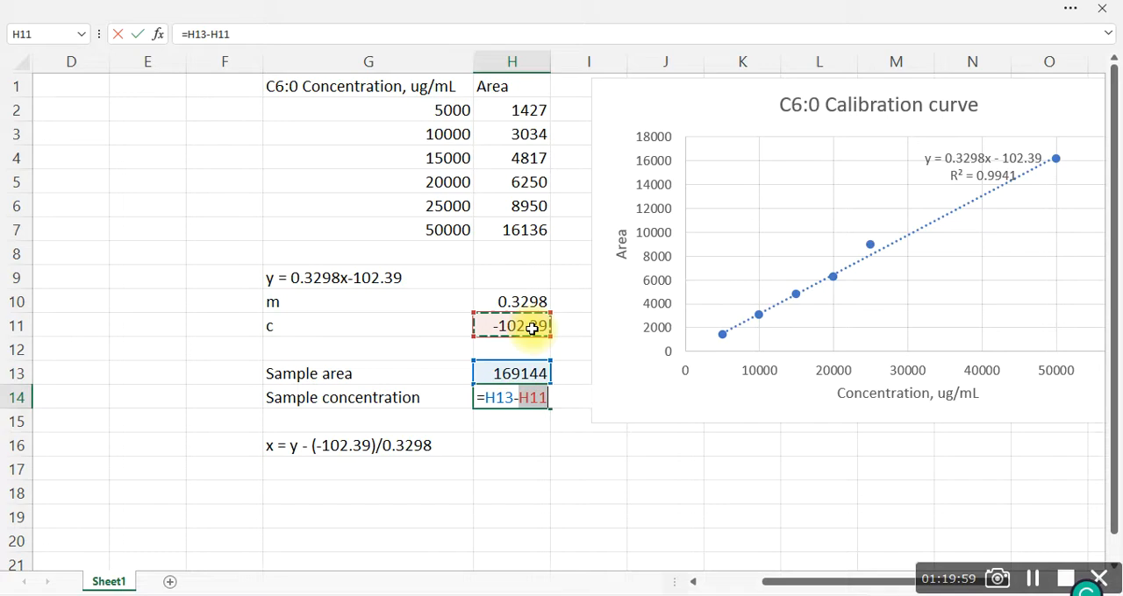
# Enclose the subtraction in H14 in parentheses and divide it by the slope, completing the formula as =(H13-H11)/H10
pyautogui.click(488, 397)
pyautogui.write('(')
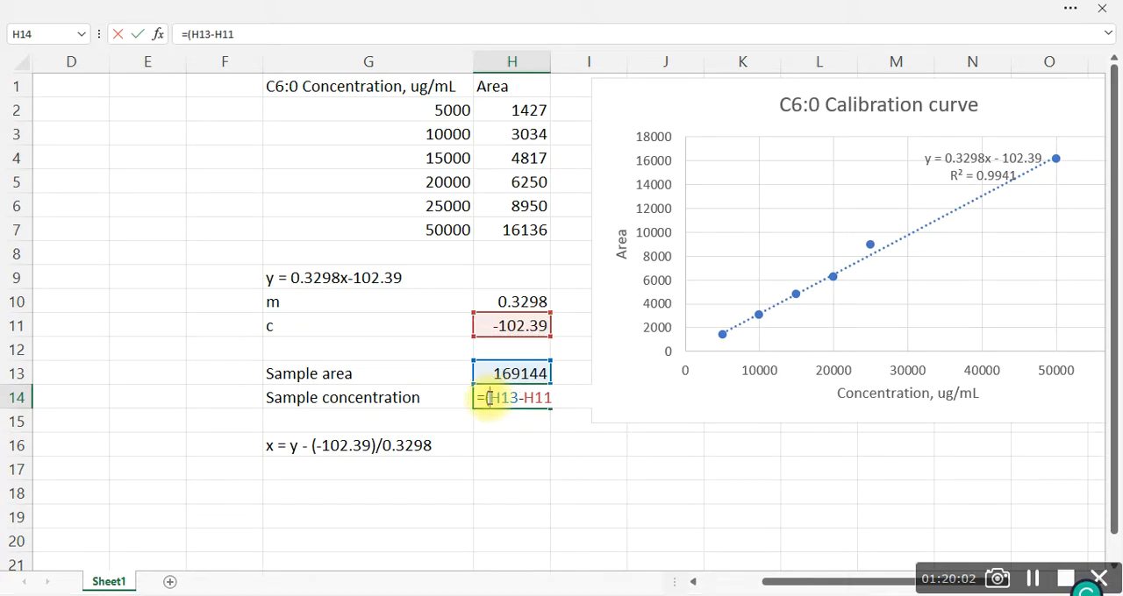
pyautogui.press('Right')
pyautogui.press('Right')
pyautogui.press('Right')
pyautogui.press('Right')
pyautogui.press('Right')
pyautogui.press('Right')
pyautogui.press('Right')
pyautogui.write(')/')
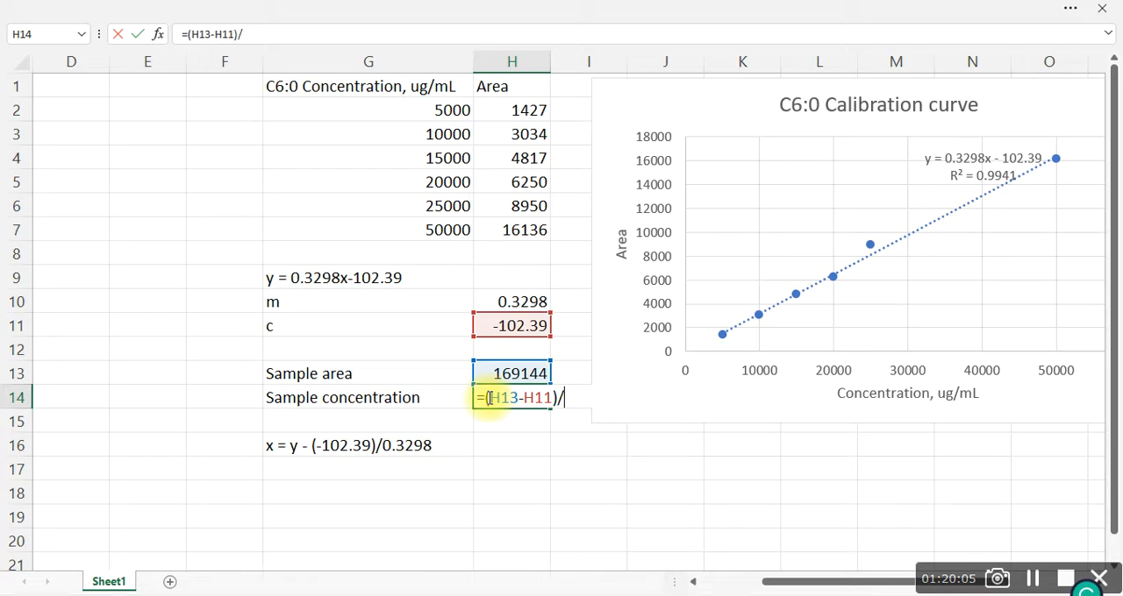
pyautogui.click(496, 303)
pyautogui.press('Return')
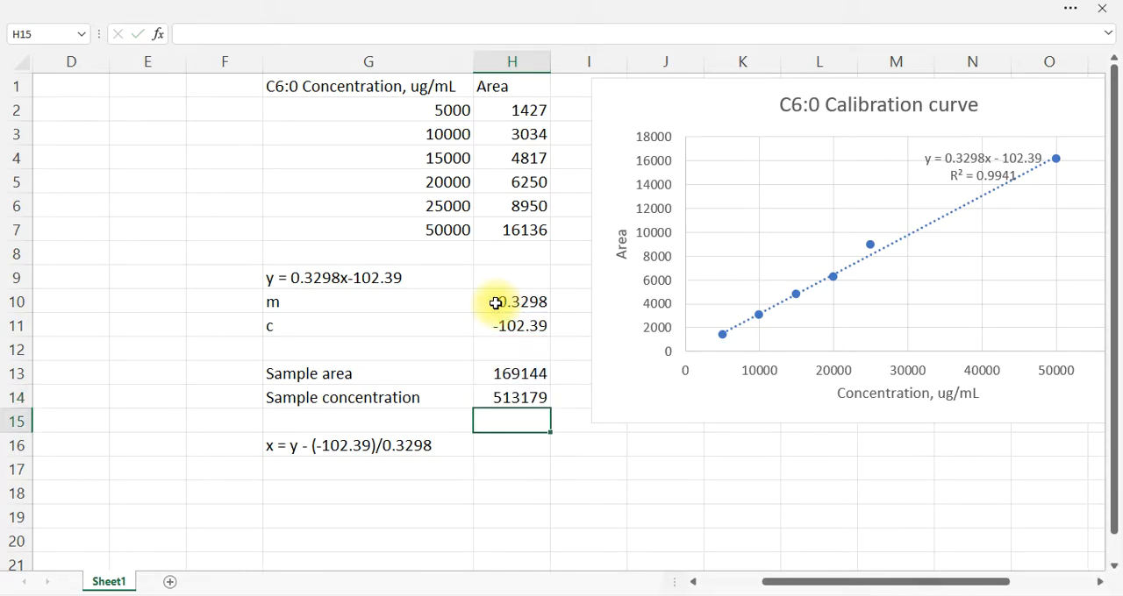
pyautogui.click(515, 446)
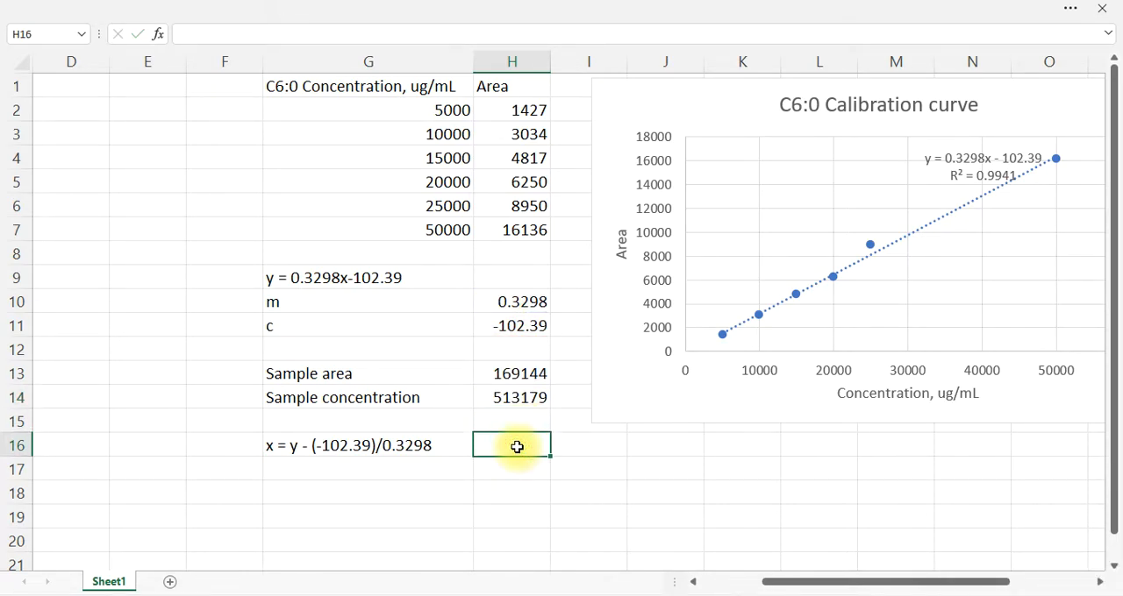
pyautogui.click(542, 403)
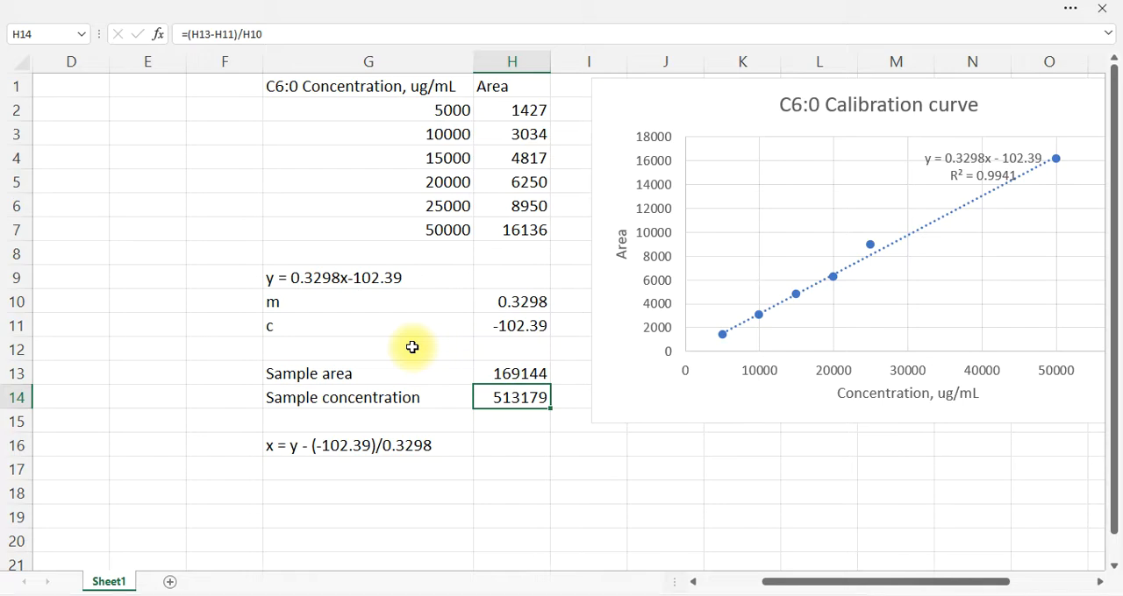
# Add parentheses around the numerator of the rearranged equation in cell G16 so that it reads "x = (y - (-102.39))/0.3298"
pyautogui.click(314, 446)
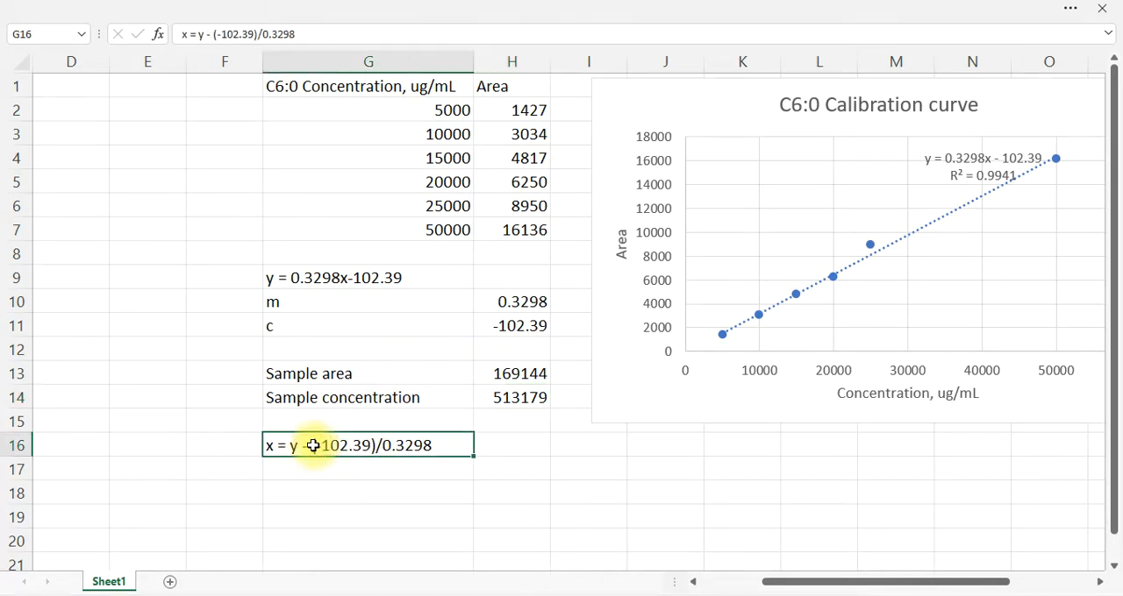
pyautogui.click(198, 34)
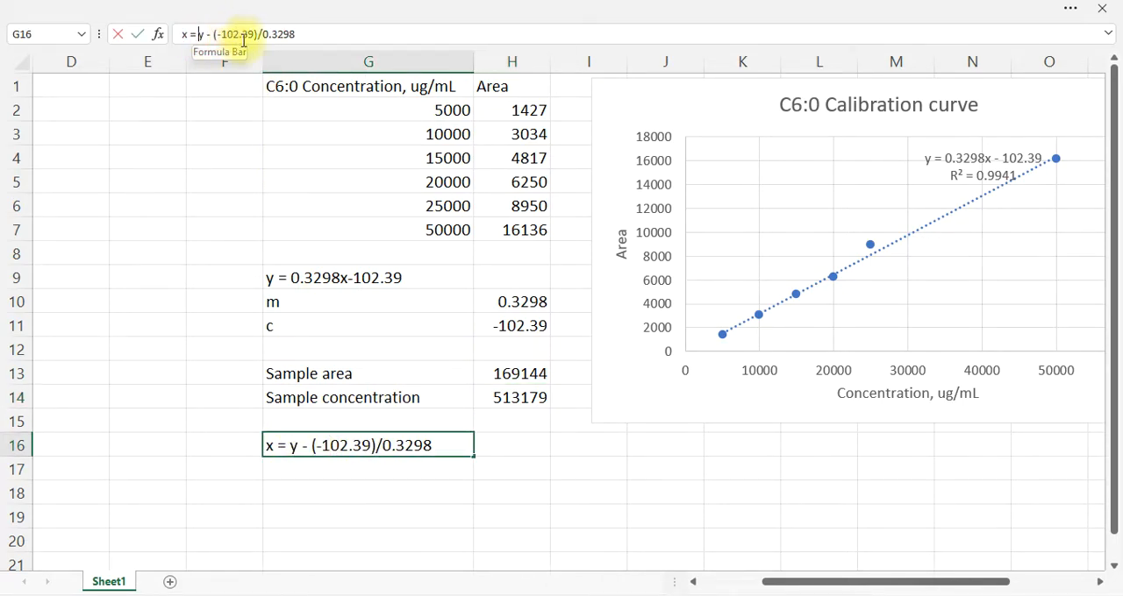
pyautogui.write('(')
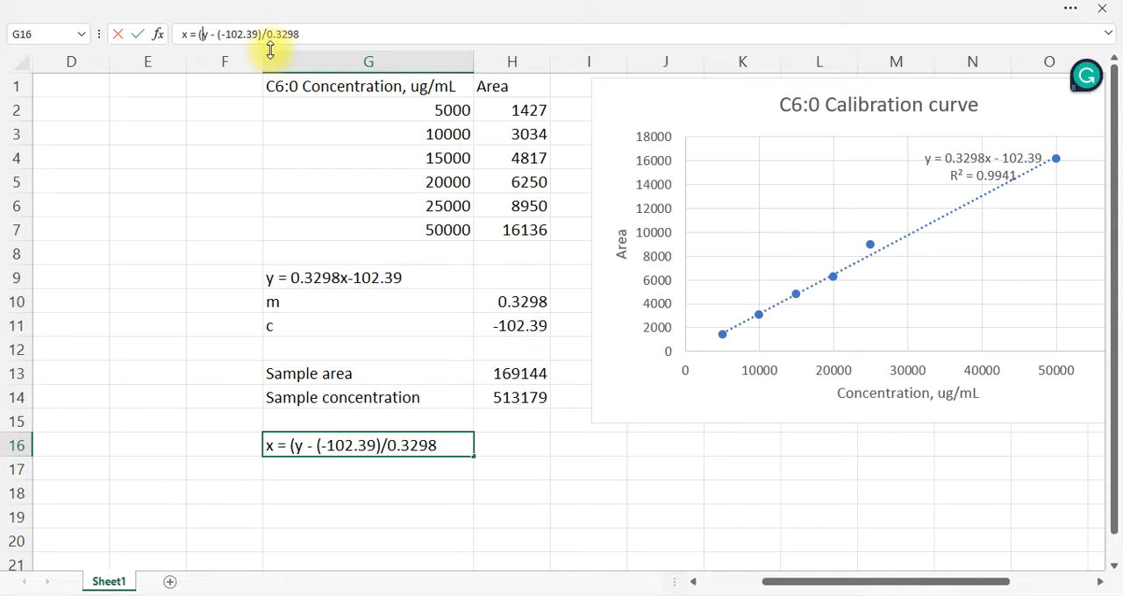
pyautogui.press('Right')
pyautogui.press('Right')
pyautogui.press('Right')
pyautogui.press('Right')
pyautogui.press('Right')
pyautogui.write(')')
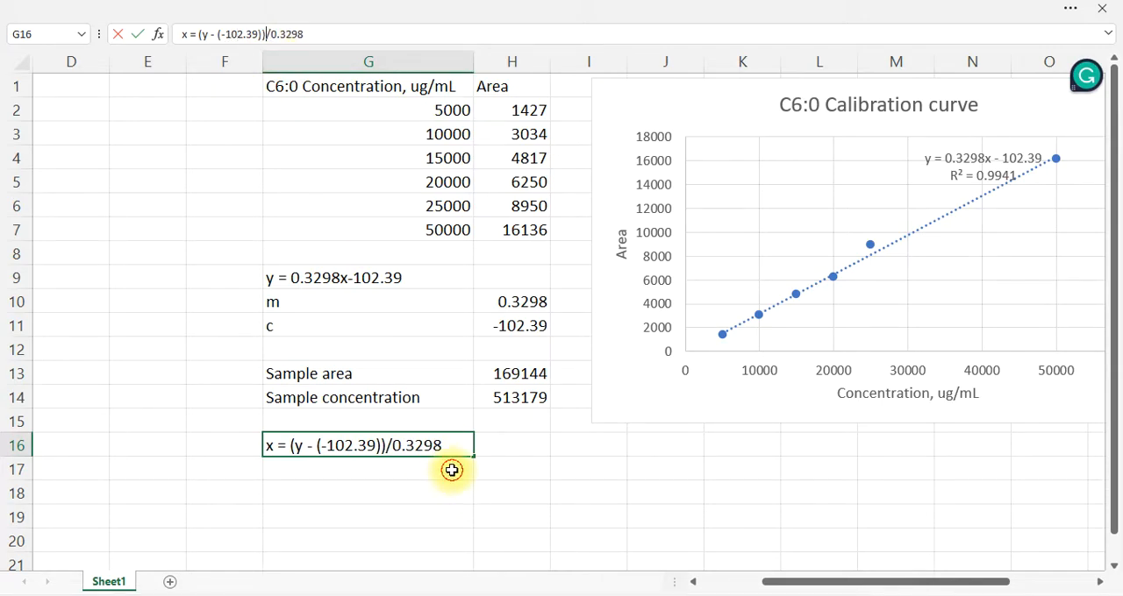
pyautogui.press('Return')
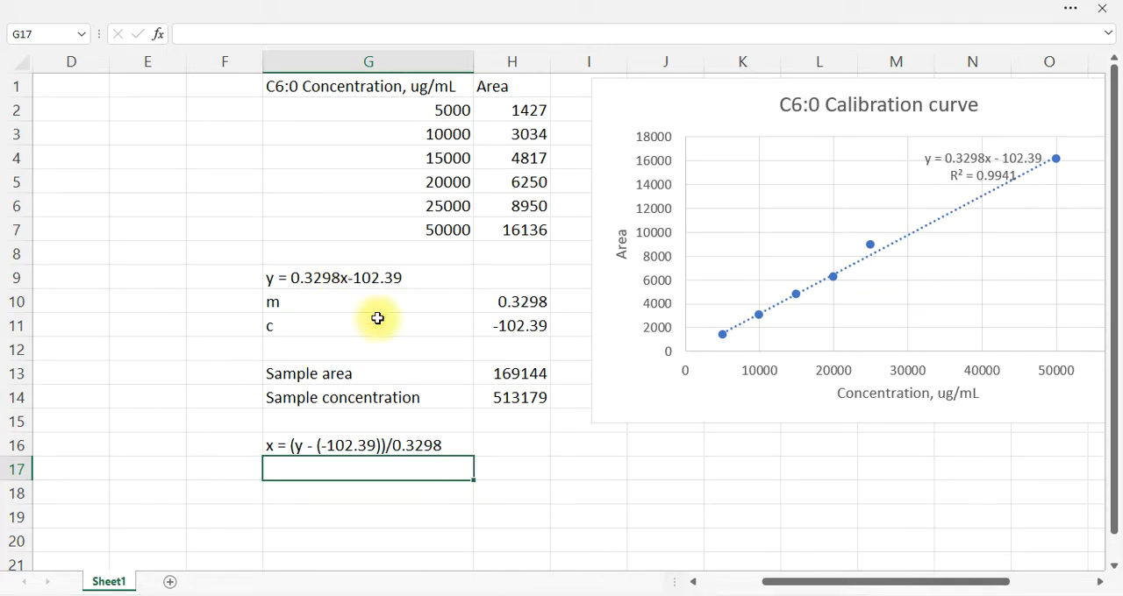
# Add the unit to the label in cell G14 so that it reads "Sample concentration, ug/mL"
pyautogui.click(403, 398)
pyautogui.click(309, 37)
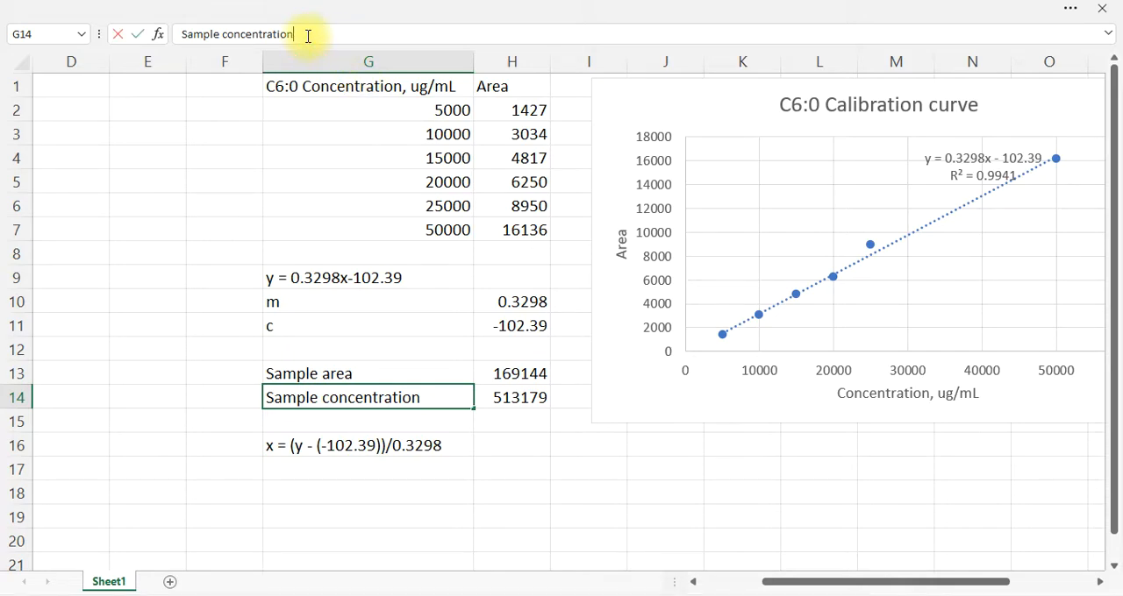
pyautogui.write(', ug')
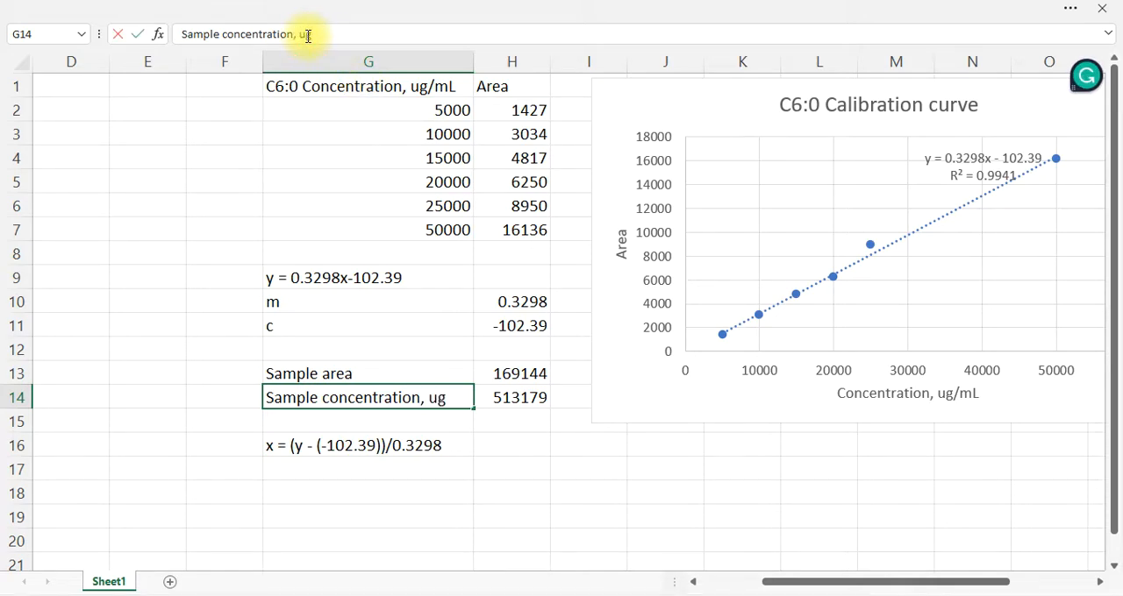
pyautogui.write('/mL')
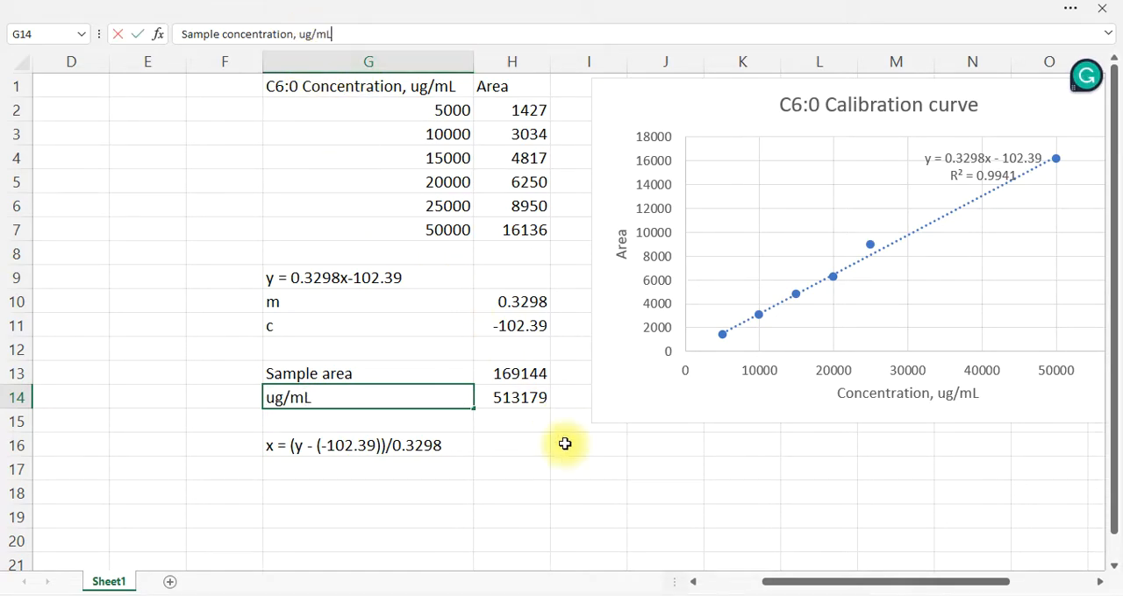
pyautogui.click(547, 465)
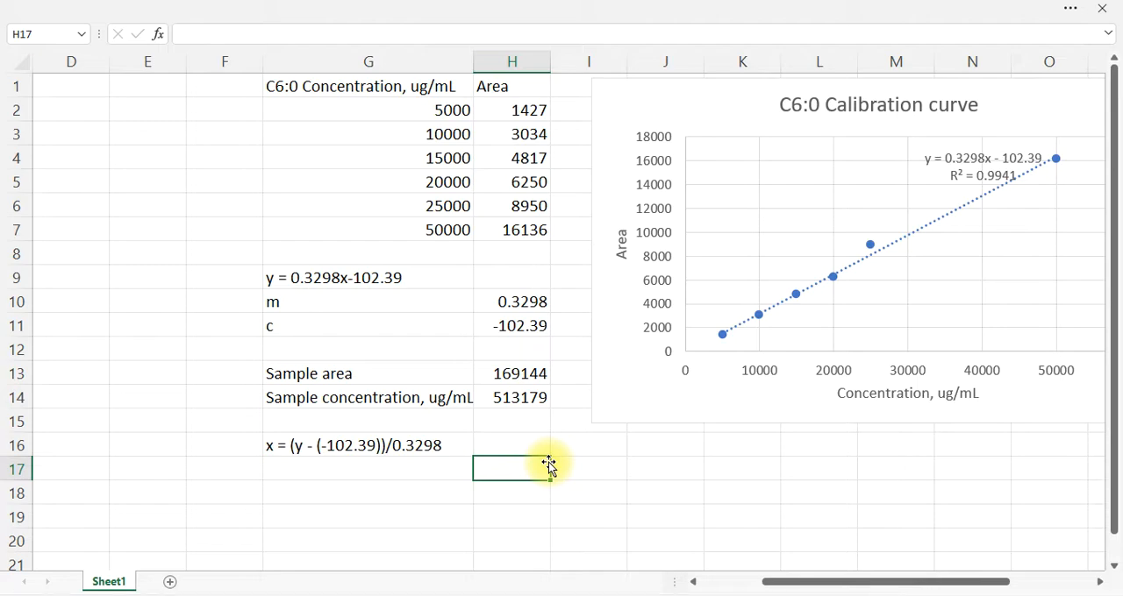
pyautogui.click(436, 475)
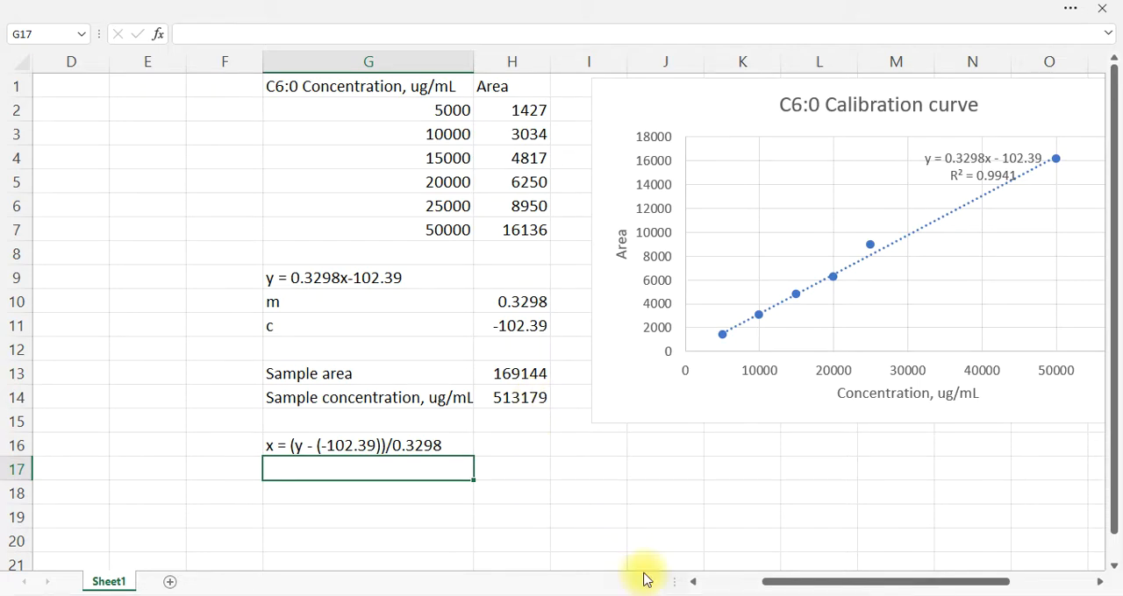
# Switch to Enhanced Data Analysis, compare the C6:0 calibration curve in Edit Compounds with the Excel chart, and close the dialog discarding changes
pyautogui.hotkey('alt', 'Tab')
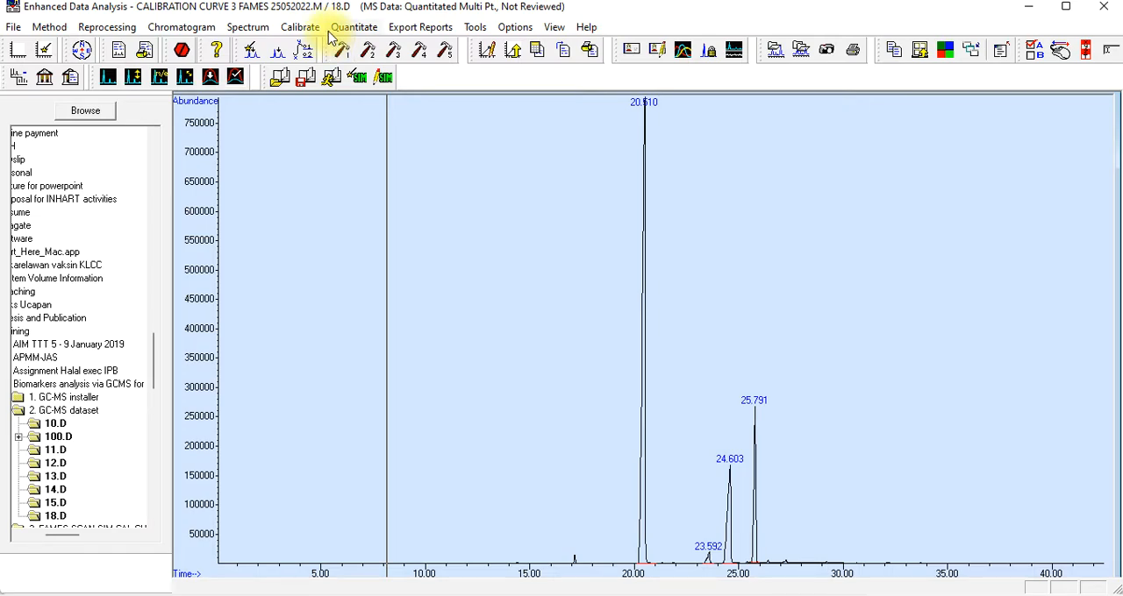
pyautogui.click(360, 27)
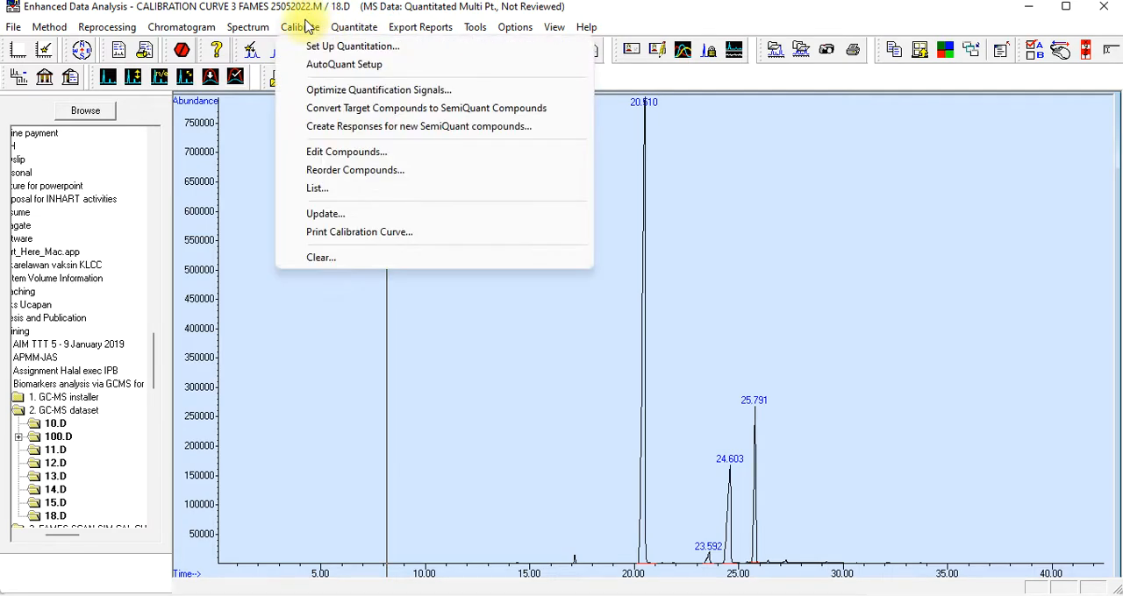
pyautogui.click(326, 153)
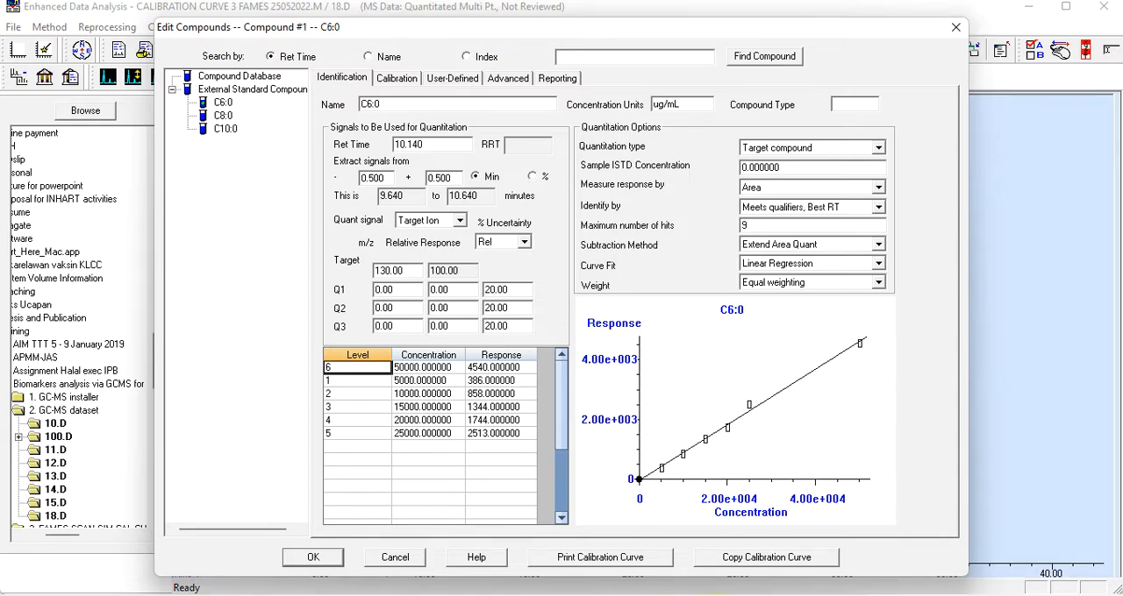
pyautogui.click(718, 595)
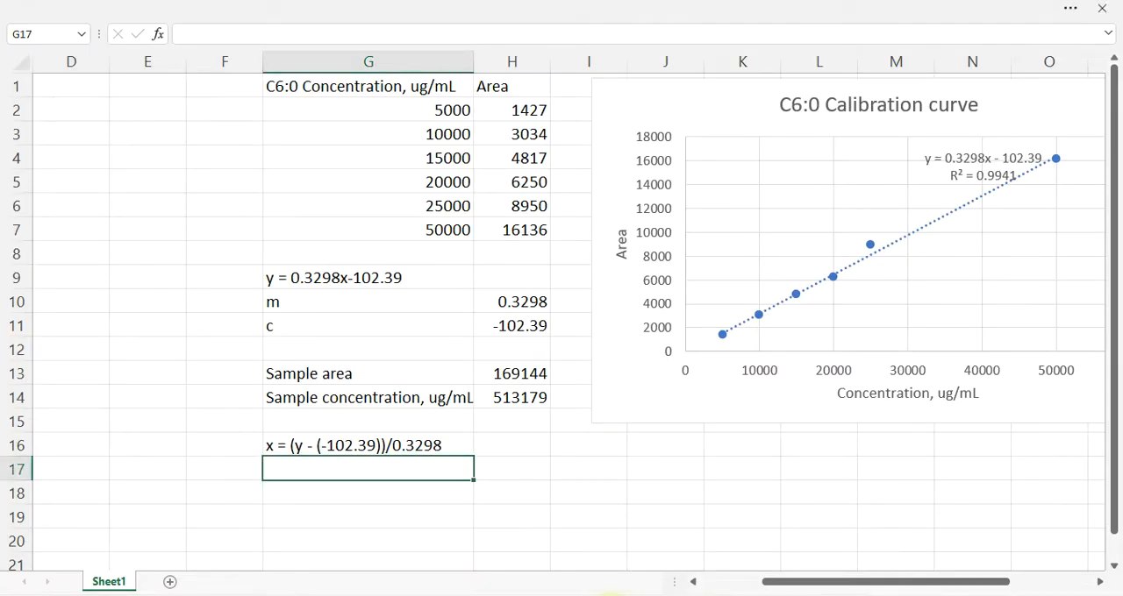
pyautogui.click(459, 595)
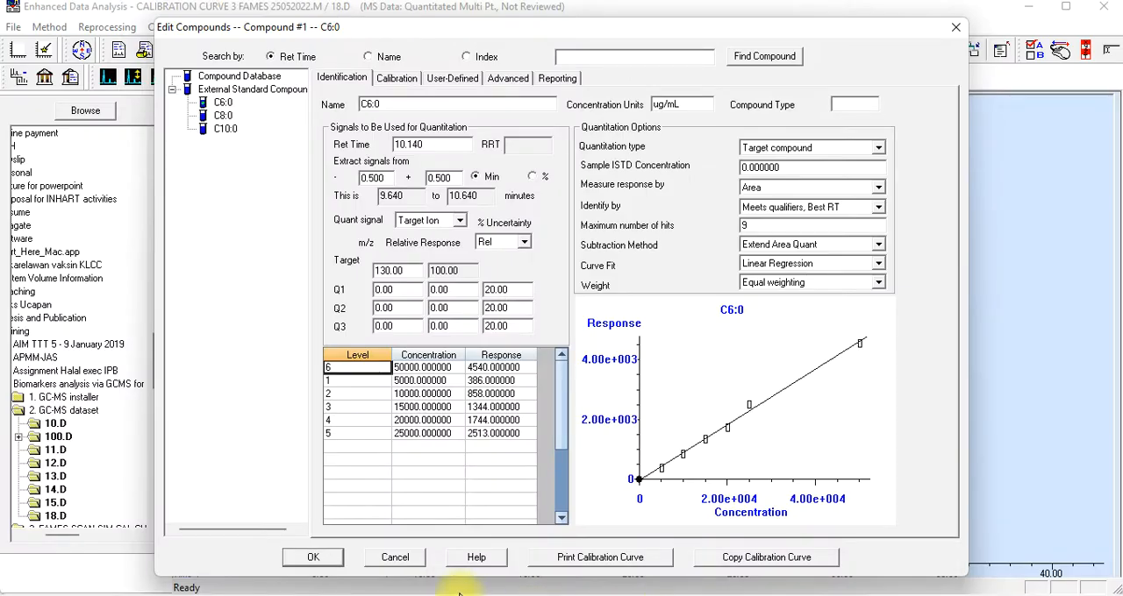
pyautogui.click(394, 558)
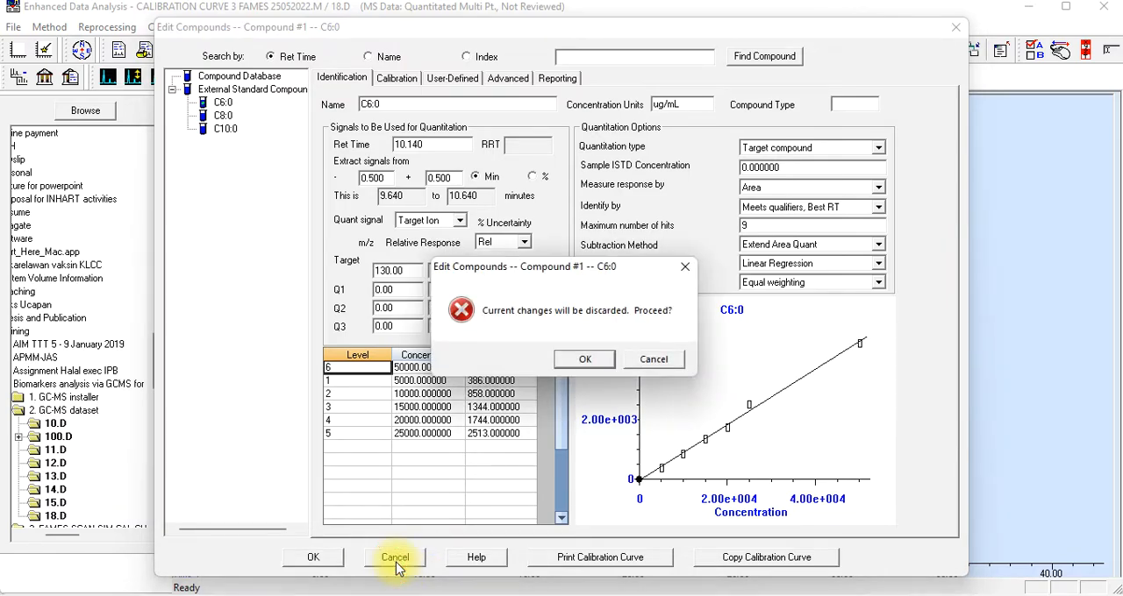
pyautogui.click(575, 360)
# Switch to the PowerPoint presentation with the calibration curve instructions and go to slide 39
pyautogui.click(620, 595)
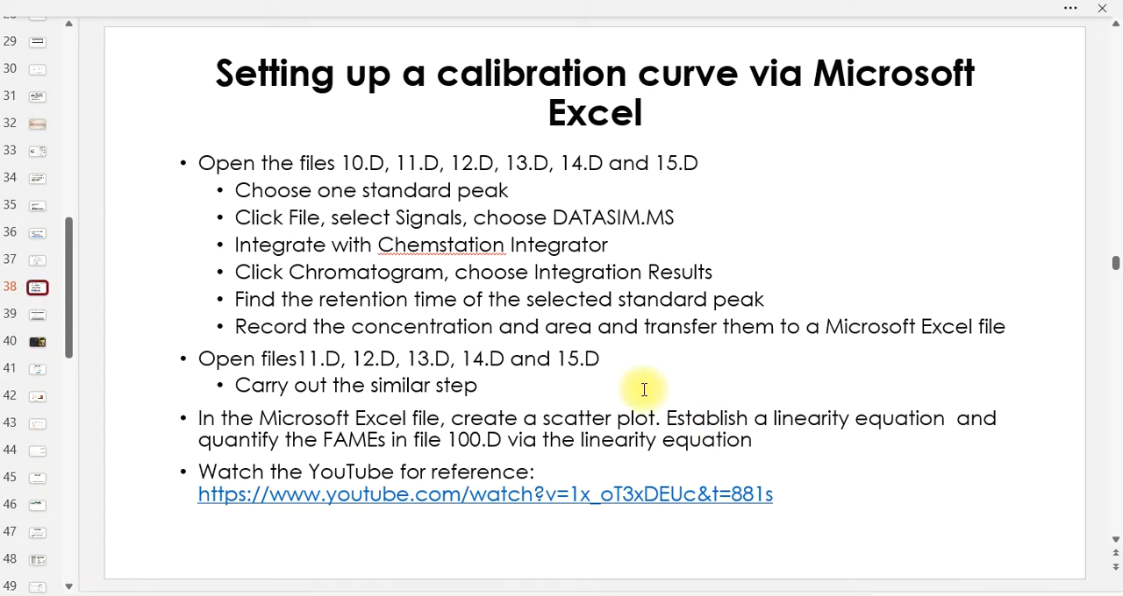
pyautogui.click(33, 317)
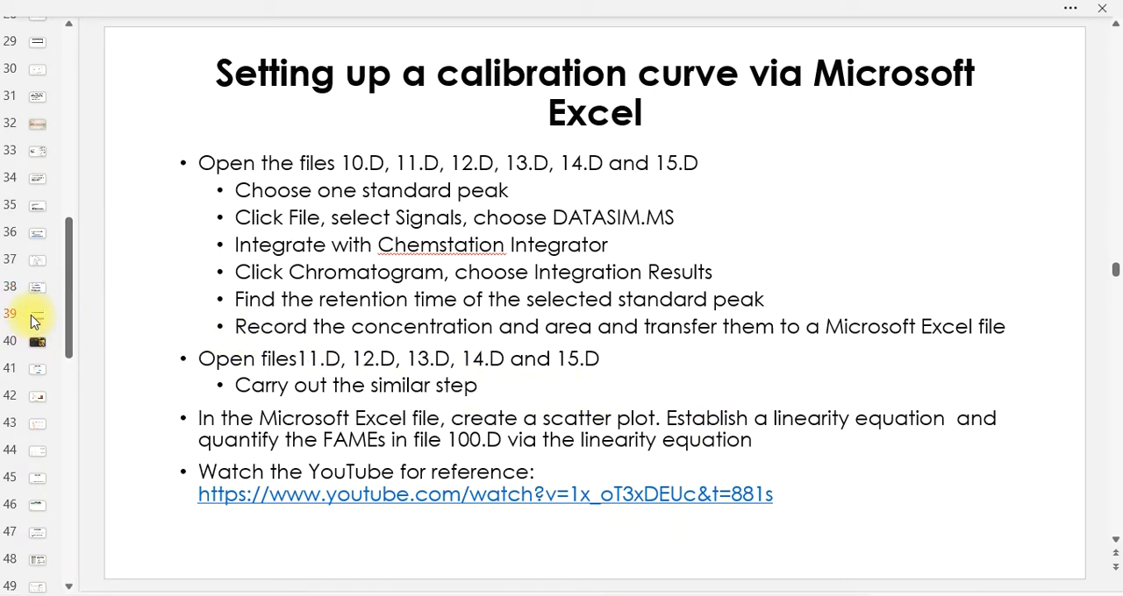
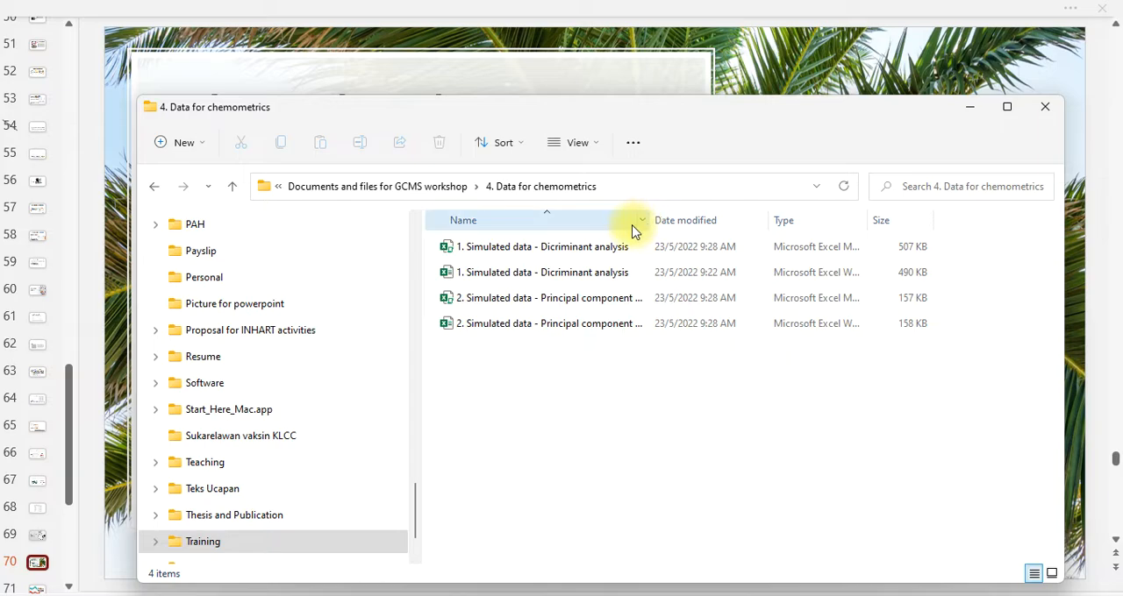
# Widen the Name and Type columns of the file list and compare the macro-enabled and standard versions of the simulated data workbooks
pyautogui.moveTo(653, 220); pyautogui.dragTo(725, 220)
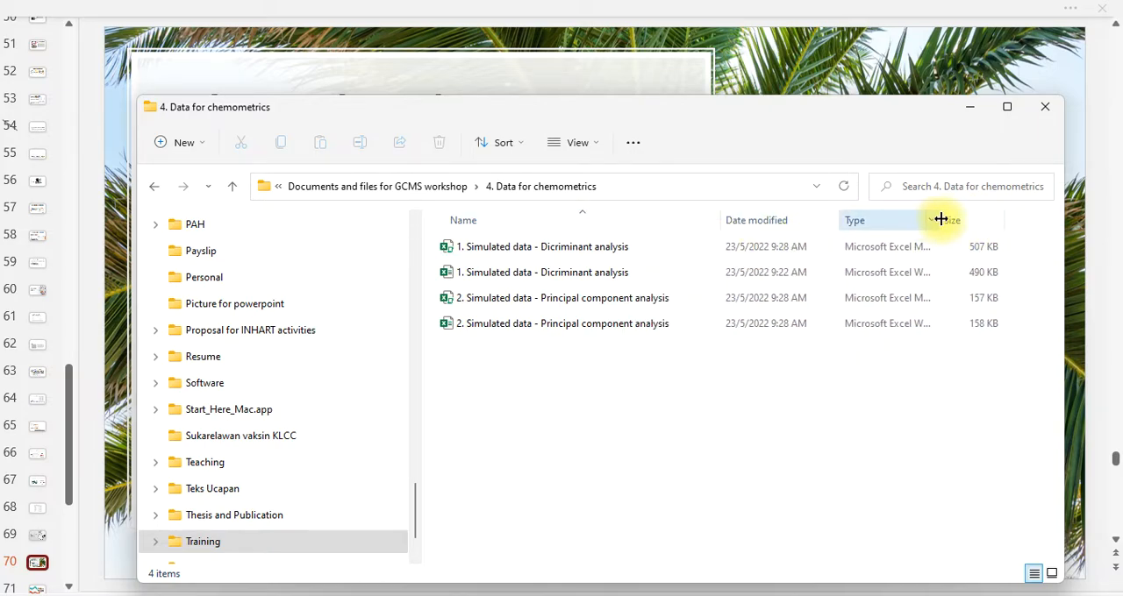
pyautogui.moveTo(940, 219); pyautogui.dragTo(1008, 221)
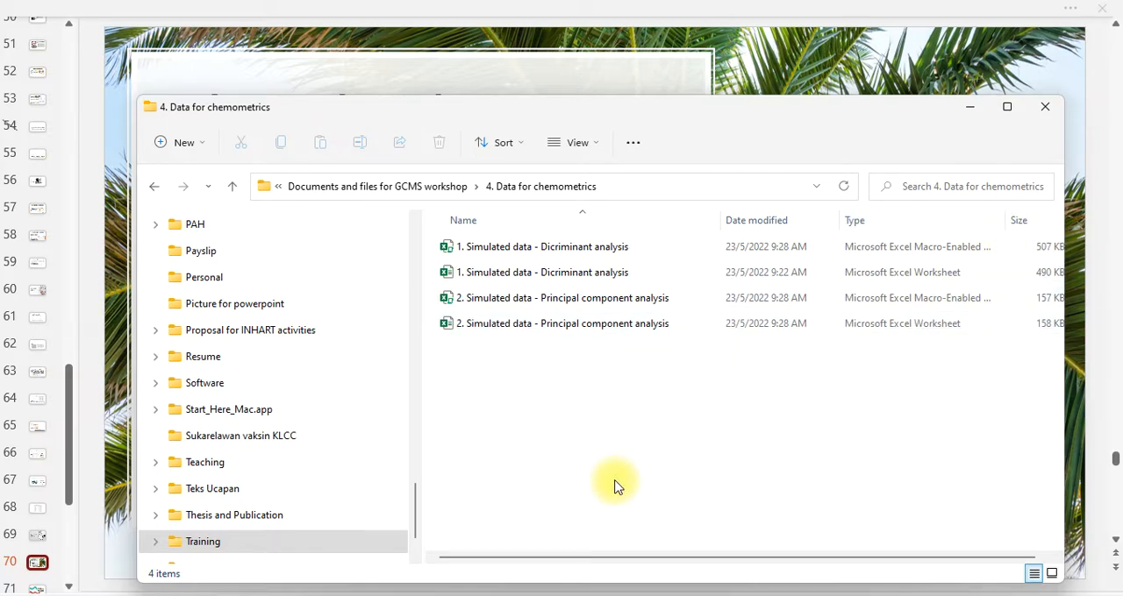
pyautogui.click(610, 274)
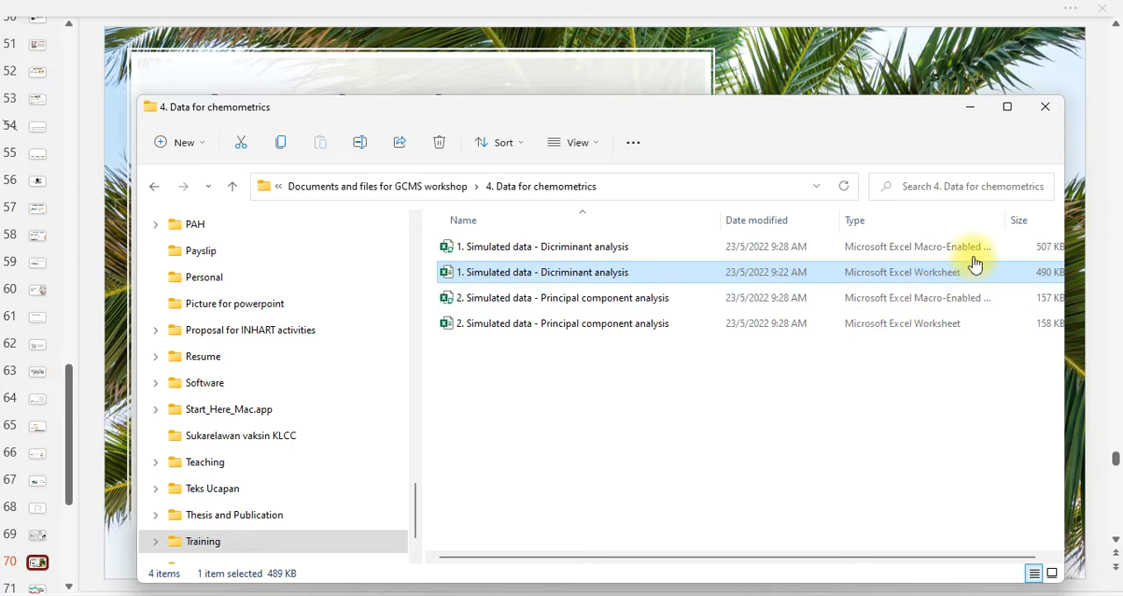
pyautogui.click(908, 259)
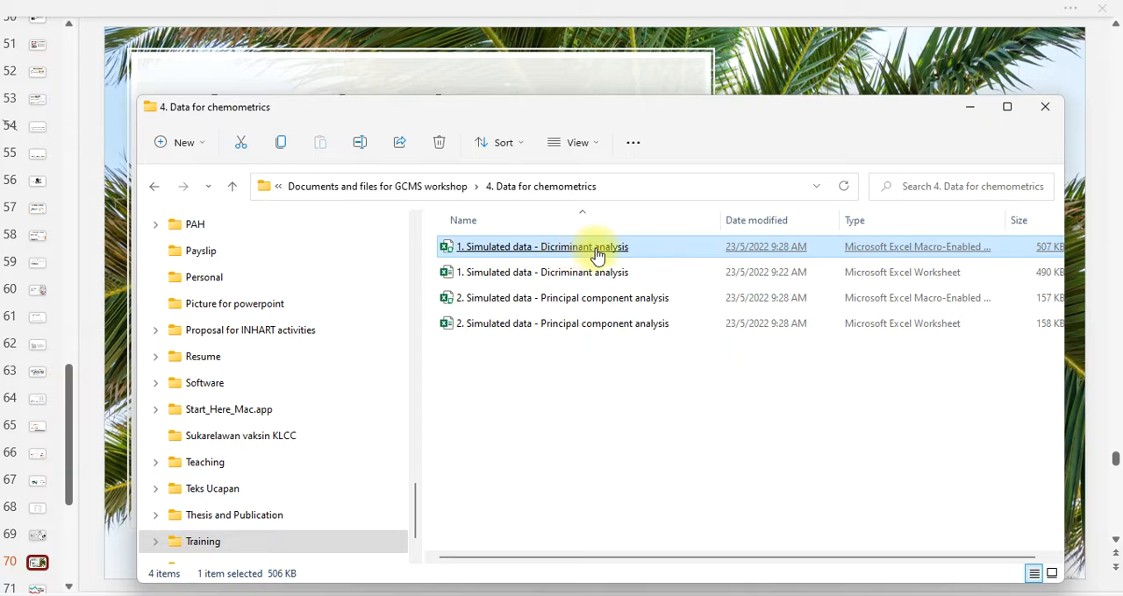
pyautogui.click(596, 303)
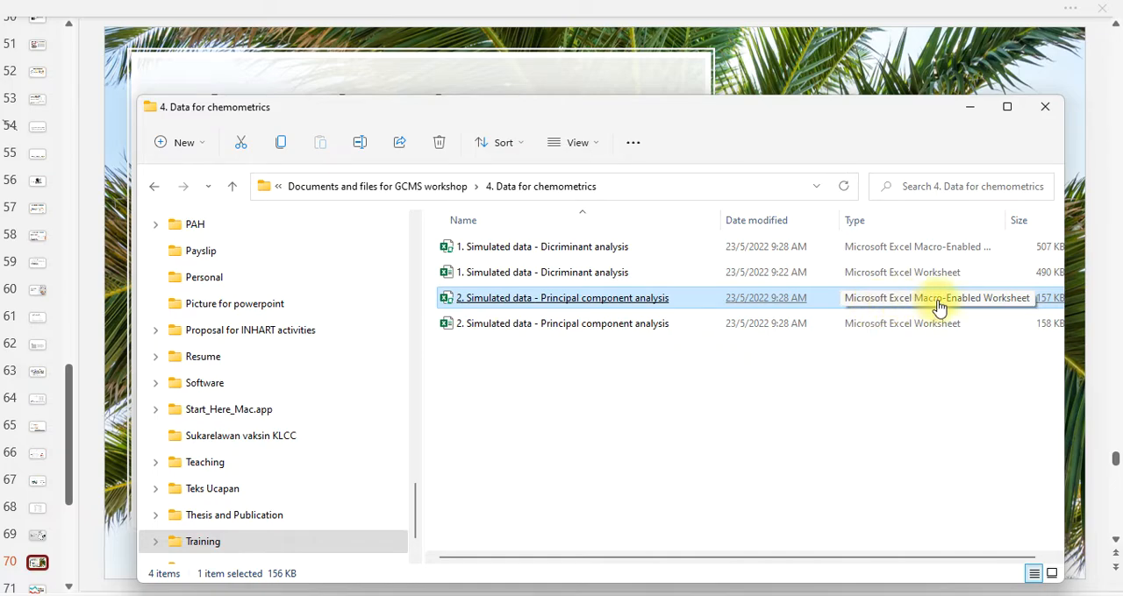
pyautogui.click(689, 400)
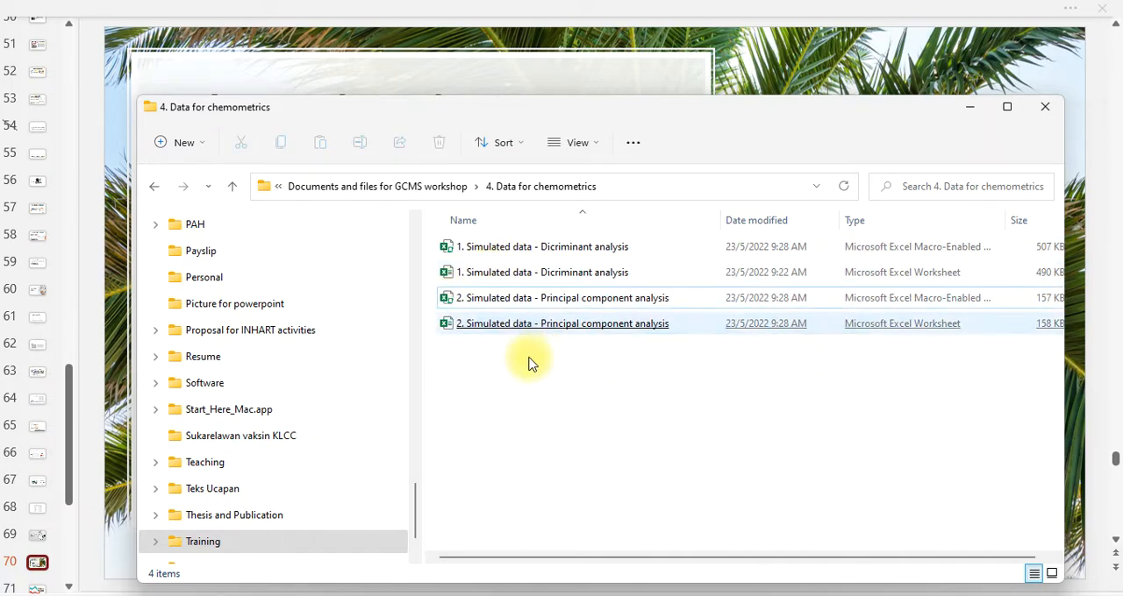
pyautogui.click(889, 281)
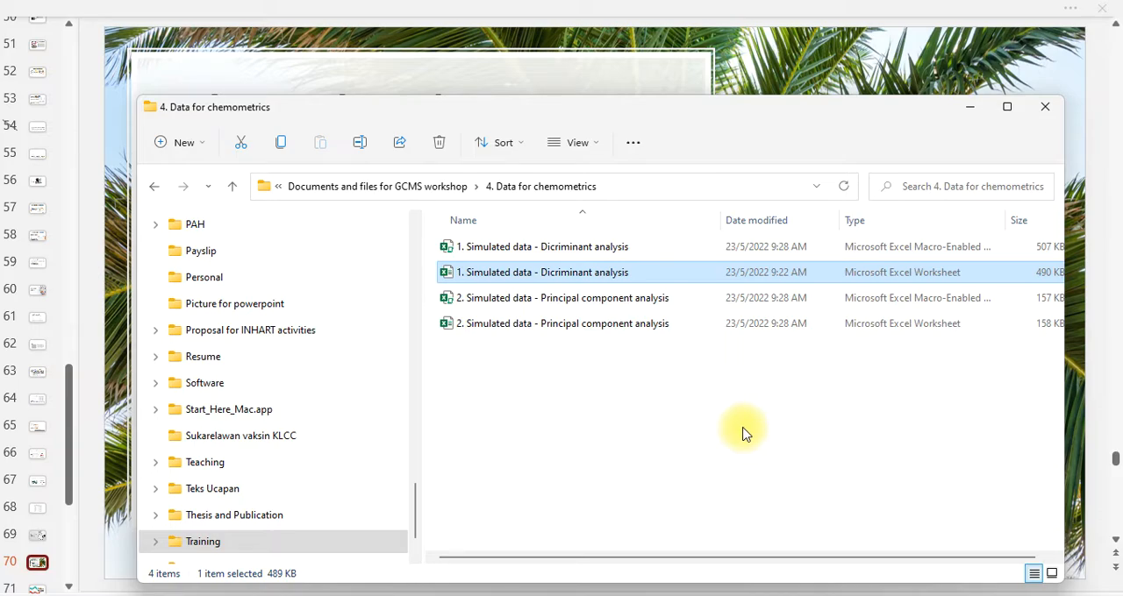
pyautogui.click(916, 255)
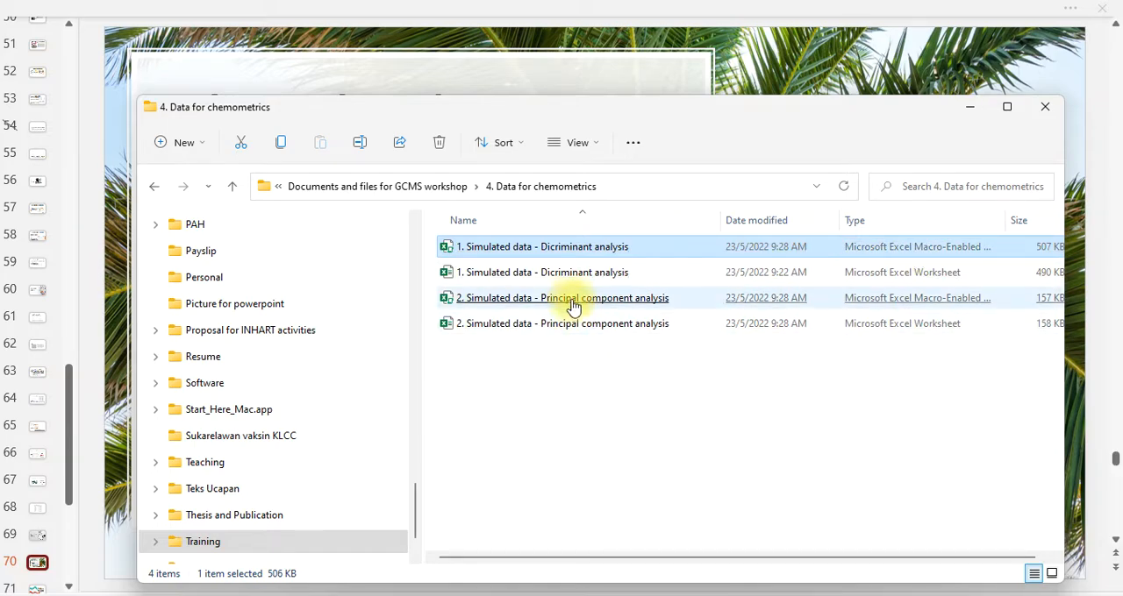
# Open the macro-enabled workbook "1. Simulated data - Dicriminant analysis" in Excel and enable its macros
pyautogui.click(586, 253)
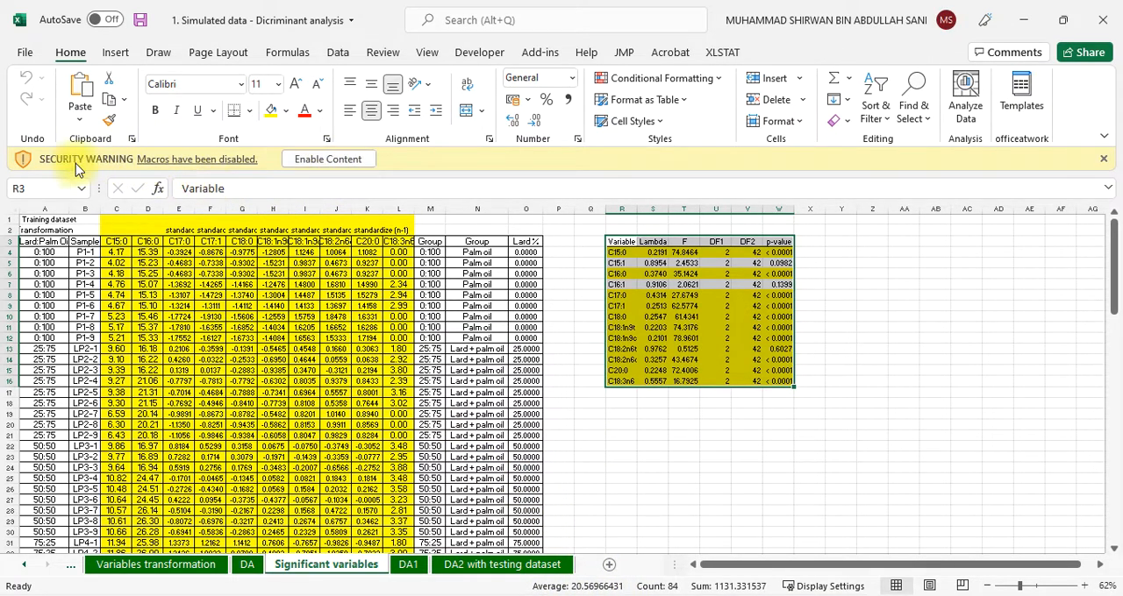
pyautogui.click(327, 161)
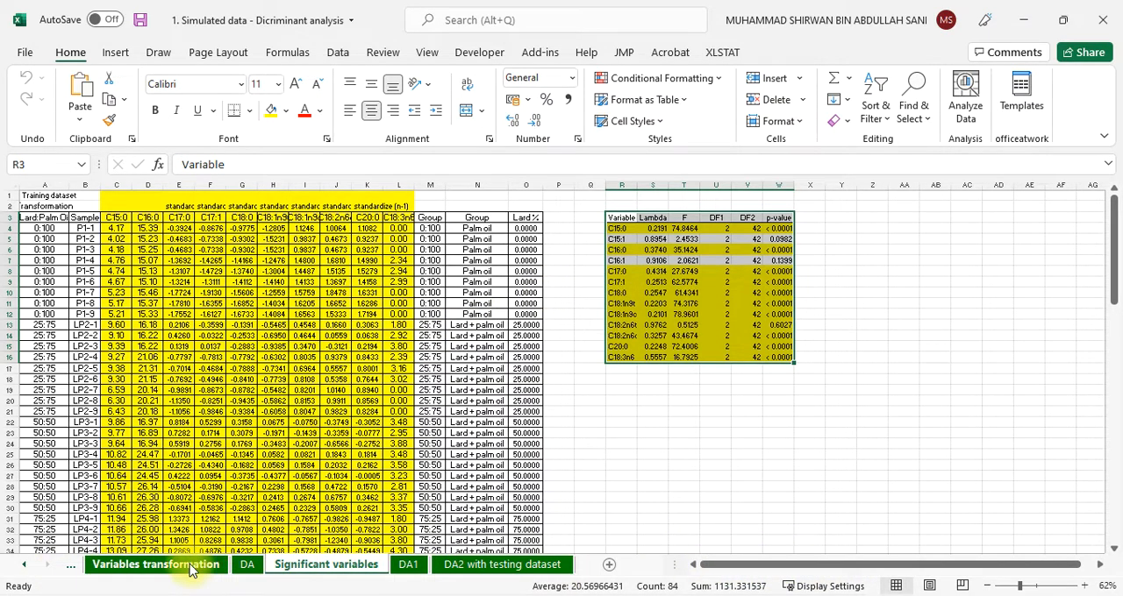
# Examine the training and validation datasets on the All data sheet
pyautogui.click(21, 567)
pyautogui.click(111, 568)
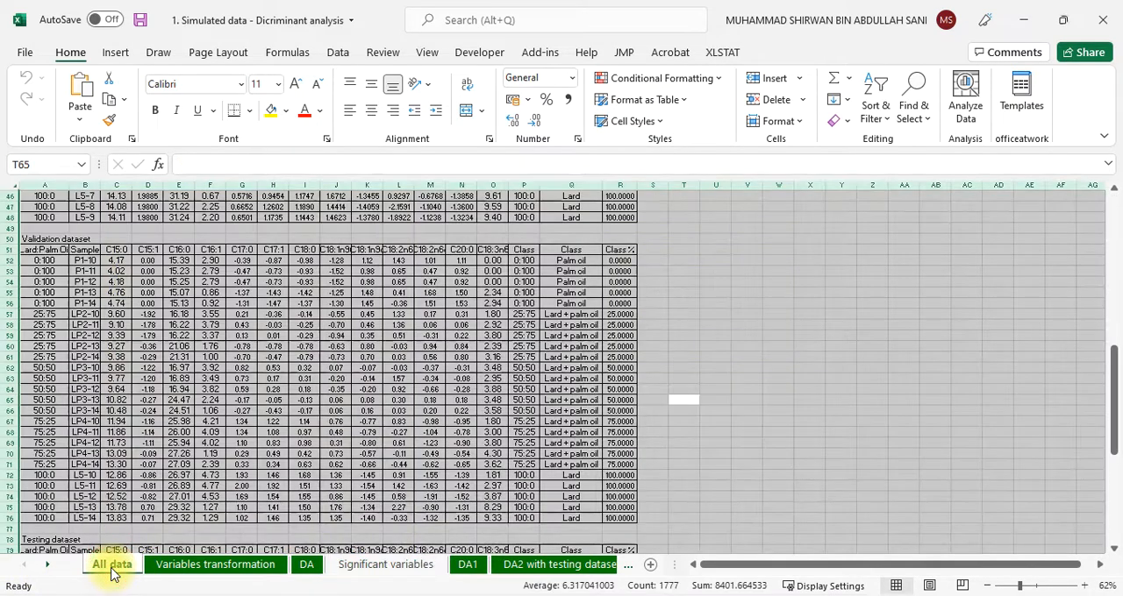
pyautogui.click(355, 357)
pyautogui.scroll(3, 307, 401)
pyautogui.scroll(12, 307, 400)
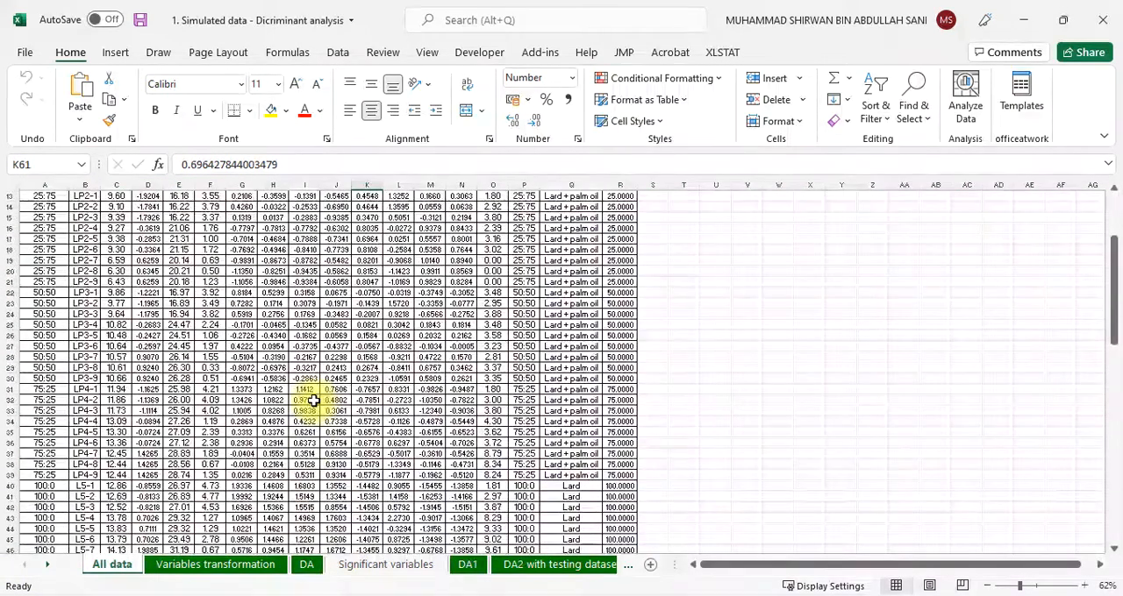
pyautogui.scroll(-8, 307, 401)
pyautogui.scroll(-3, 274, 486)
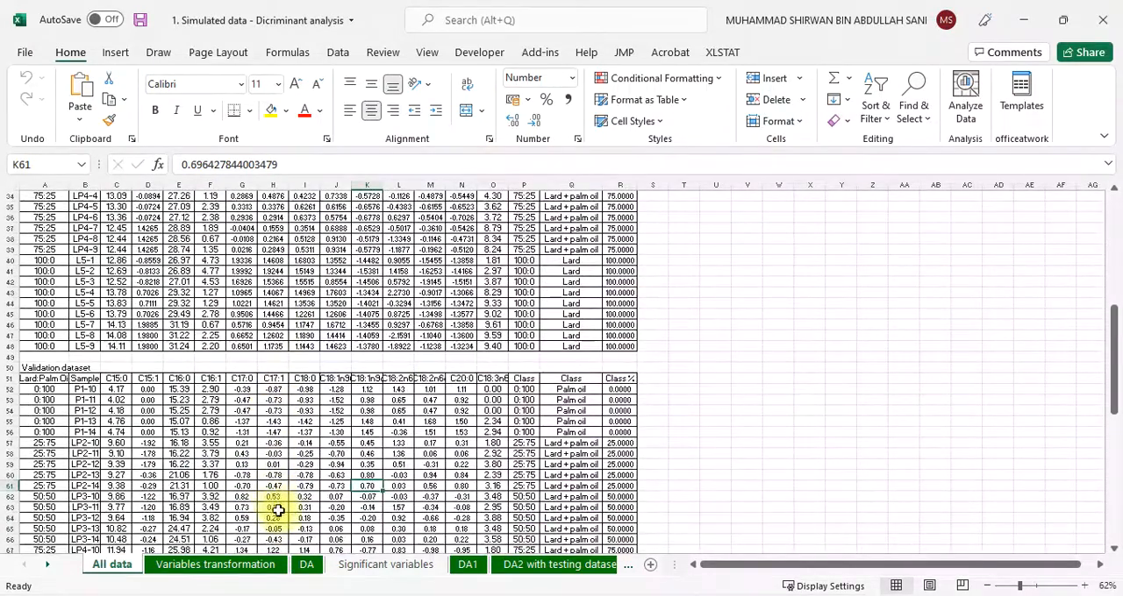
# Look through the Variables transformation, DA, Significant variables, DA1 and DA2 with testing dataset sheets in order
pyautogui.click(217, 569)
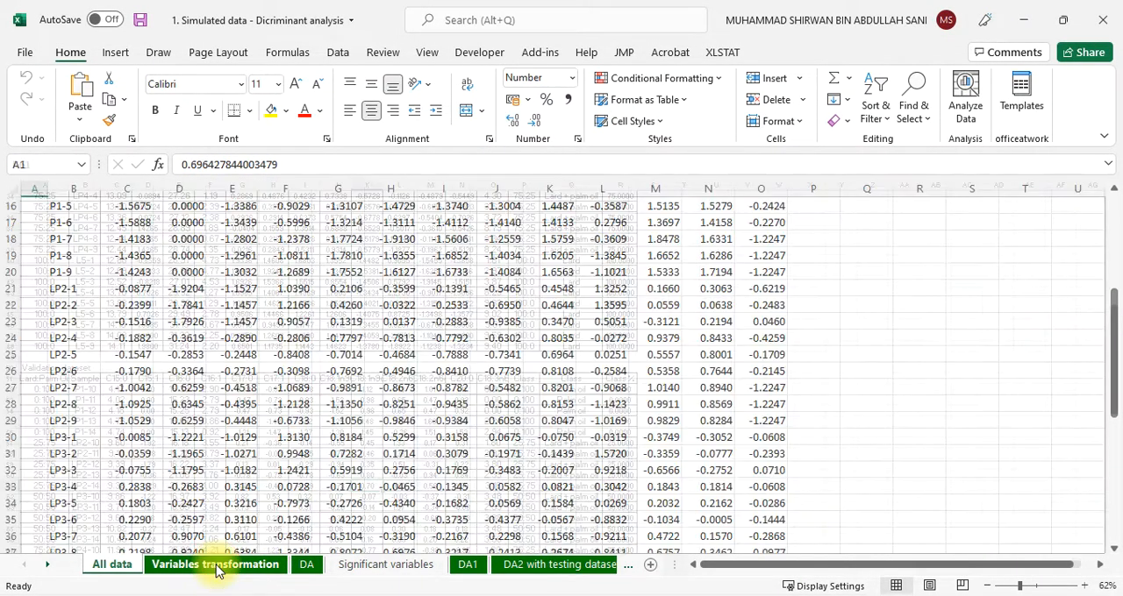
pyautogui.click(310, 568)
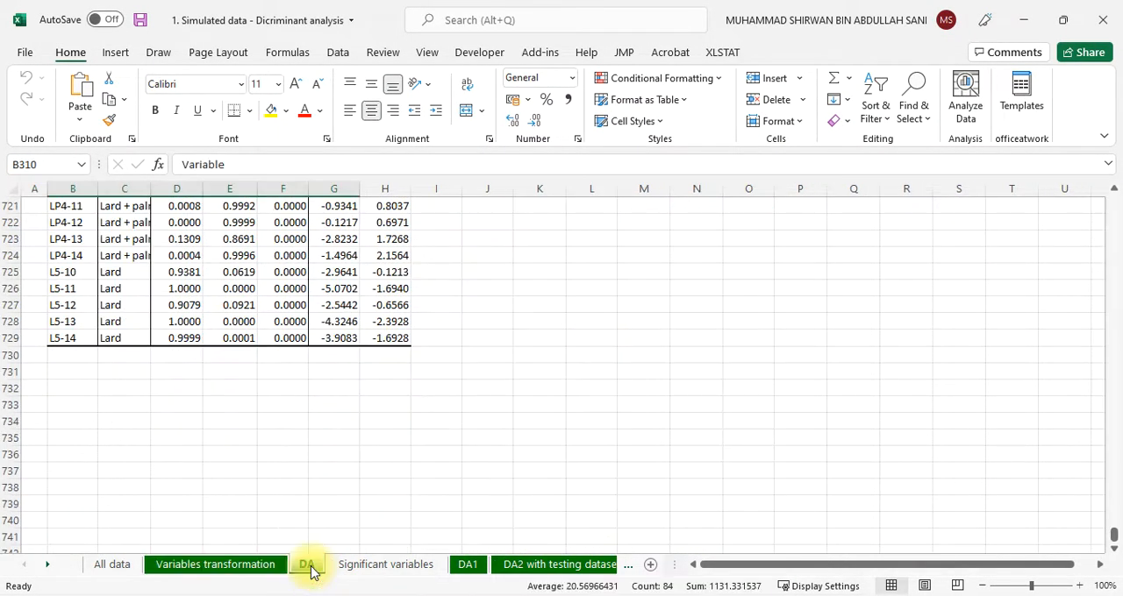
pyautogui.click(369, 570)
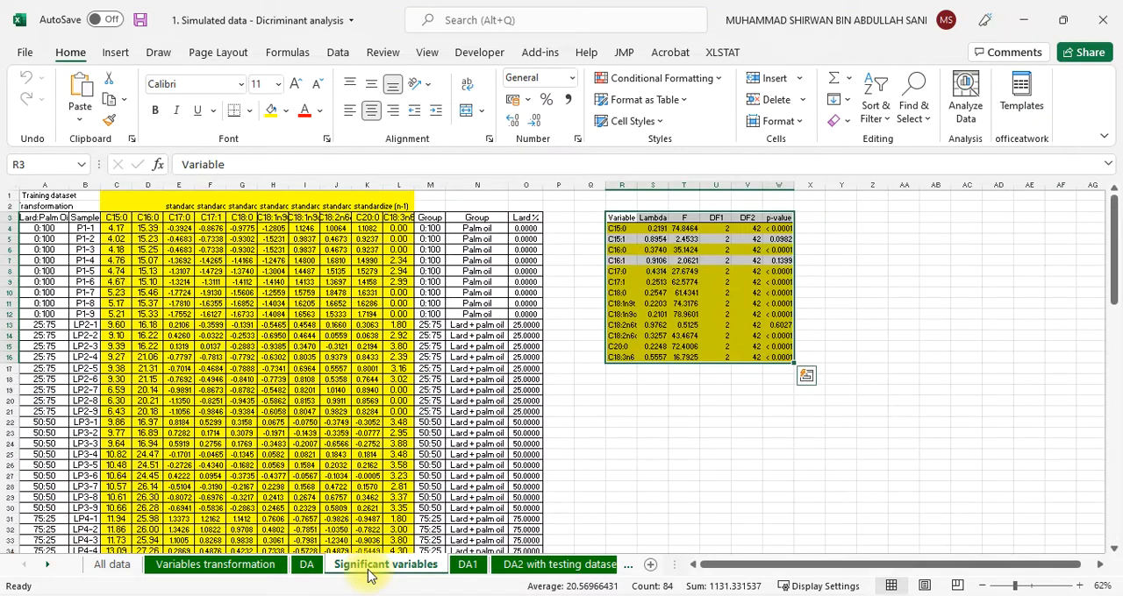
pyautogui.click(468, 566)
pyautogui.click(556, 568)
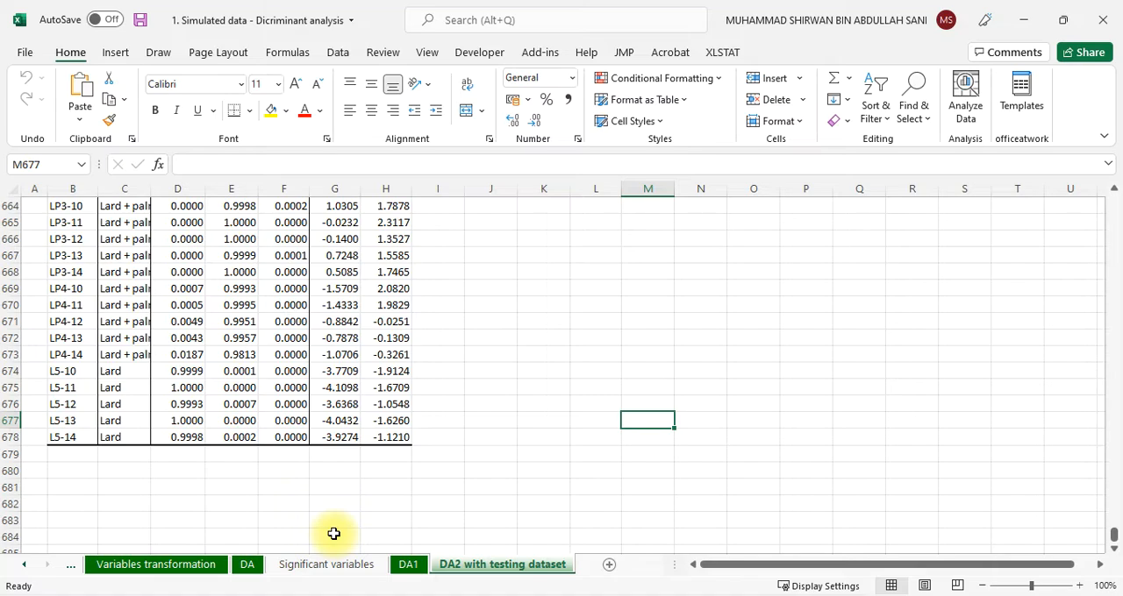
# Return to the training dataset on the All data sheet and select row 13, the first sample of the 25:75 lard:palm oil group
pyautogui.click(26, 566)
pyautogui.click(113, 566)
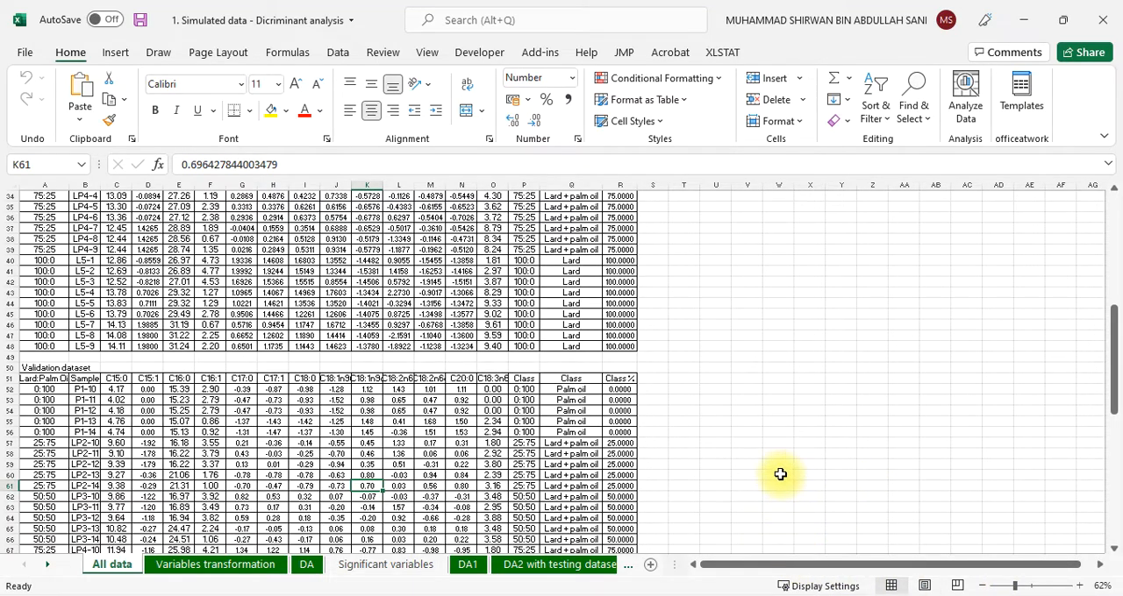
pyautogui.scroll(4, 780, 475)
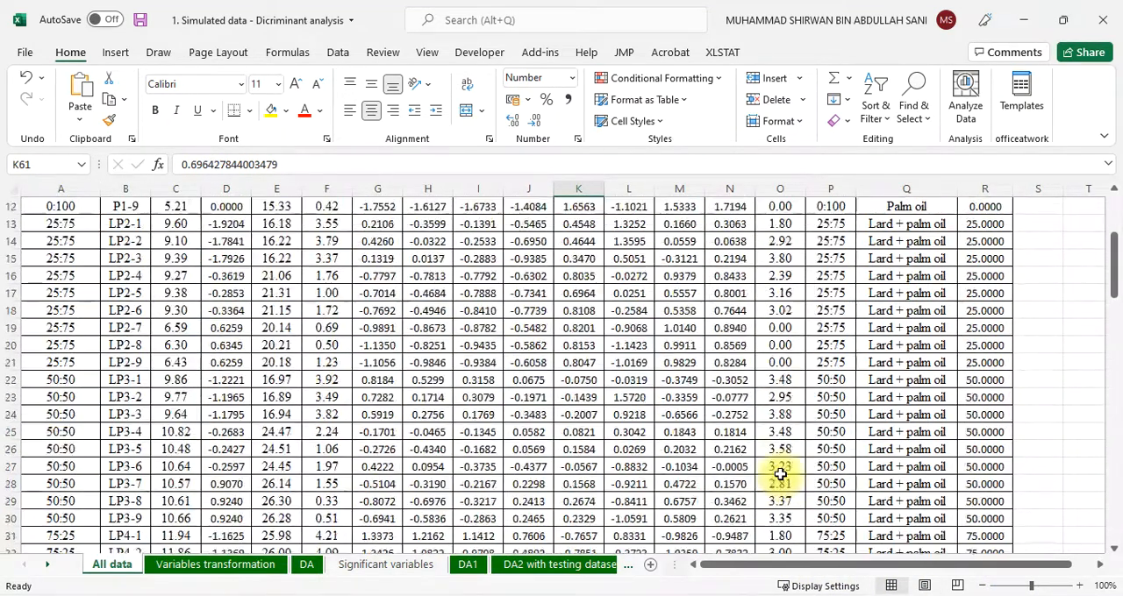
pyautogui.scroll(4, 780, 474)
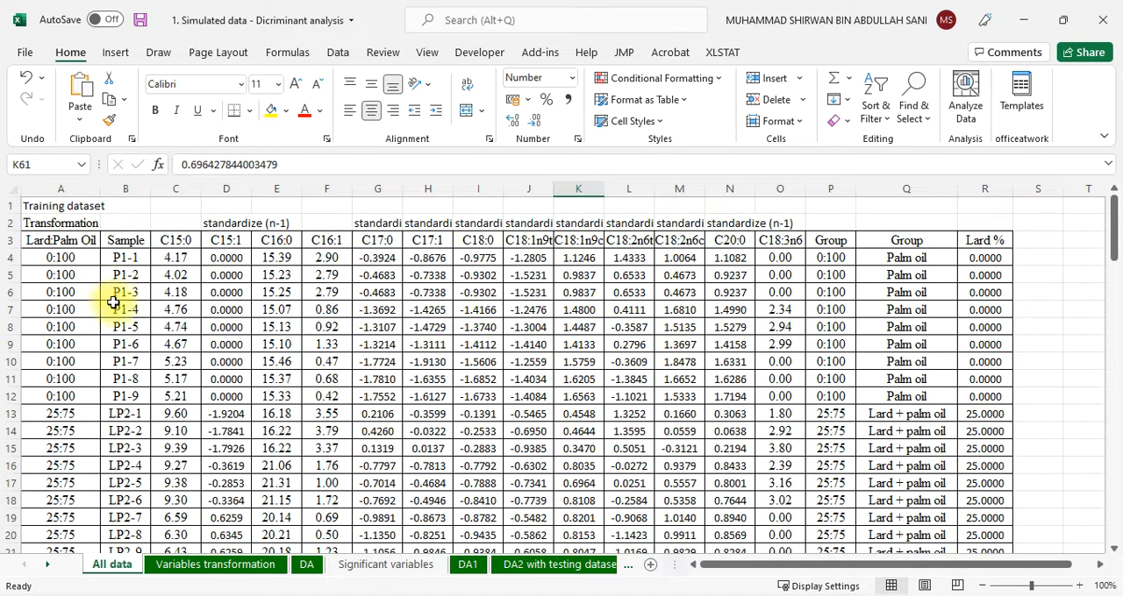
pyautogui.scroll(-3, 111, 291)
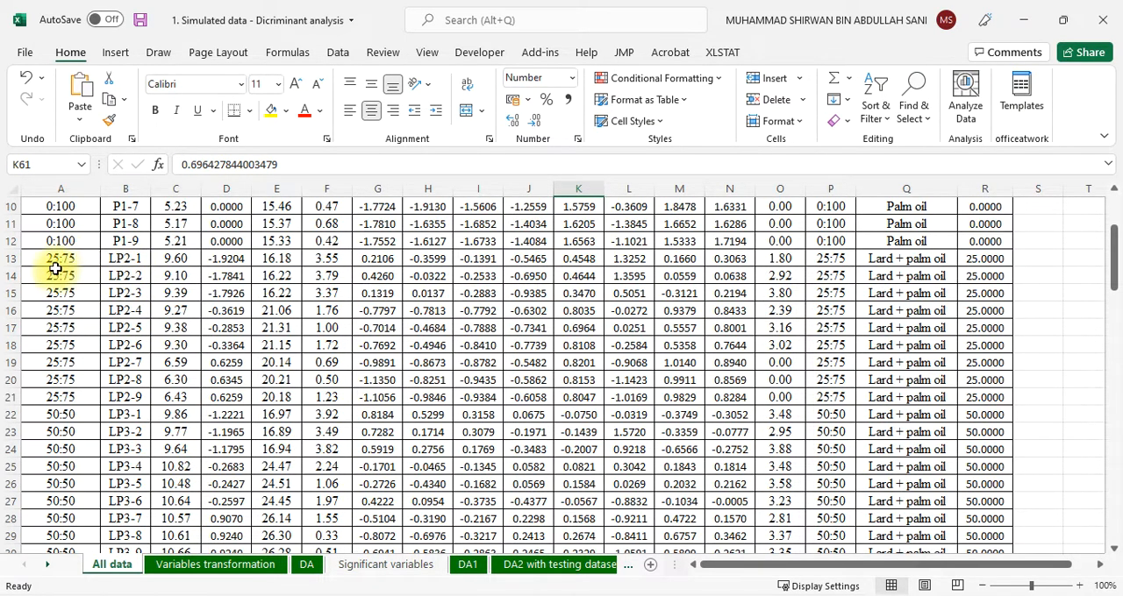
pyautogui.click(104, 260)
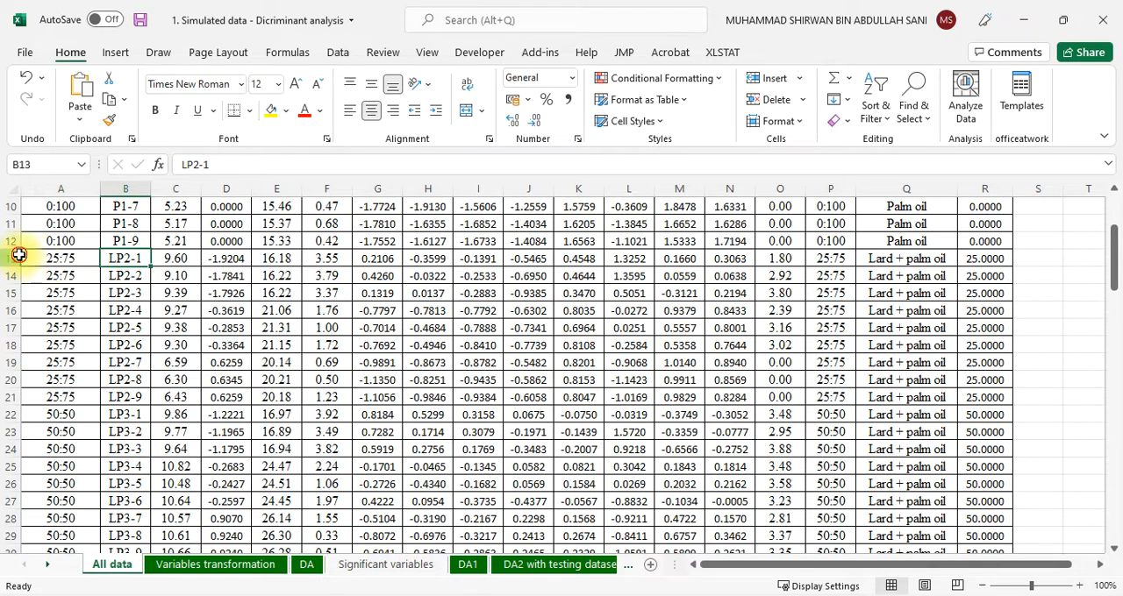
pyautogui.click(11, 259)
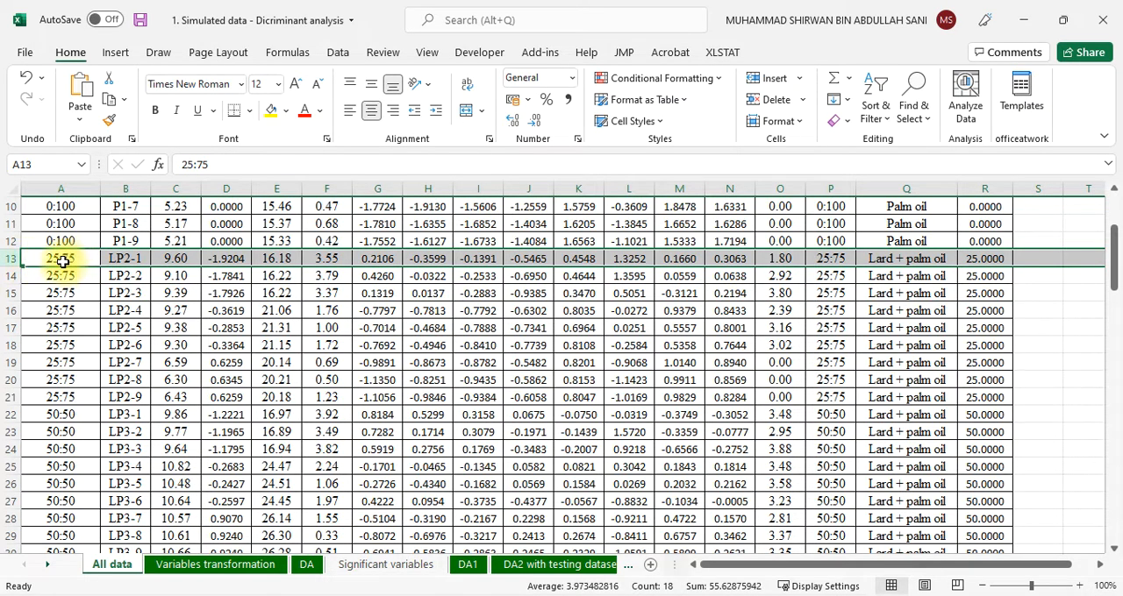
# Examine the Lard:Palm Oil ratios and sample names of all groups in the training dataset, from 0:100 to 100:0
pyautogui.scroll(-1, 123, 285)
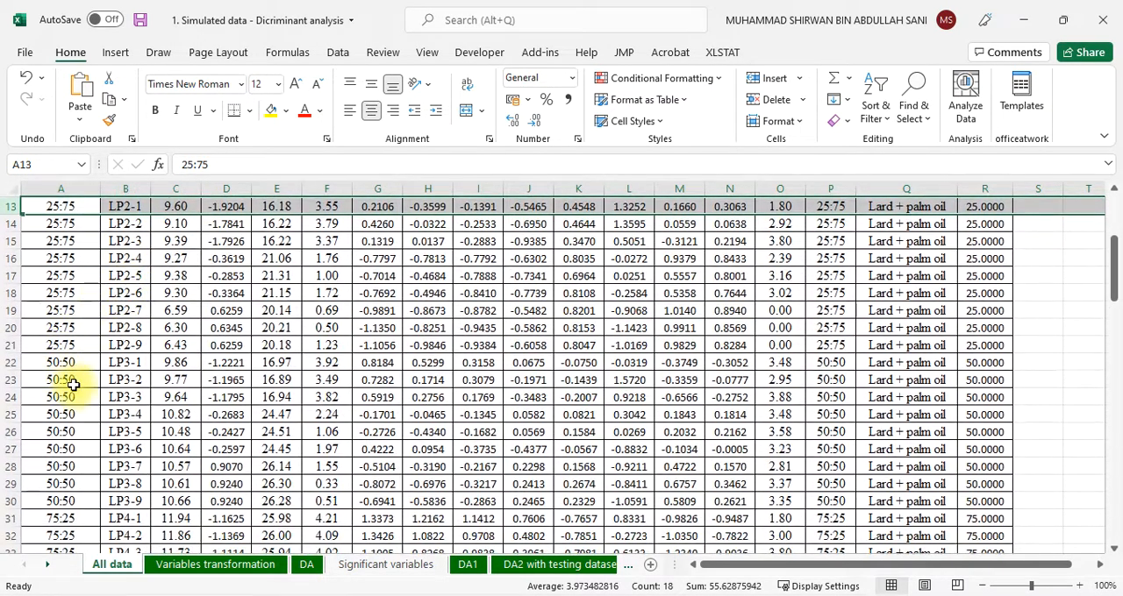
pyautogui.scroll(-1, 73, 384)
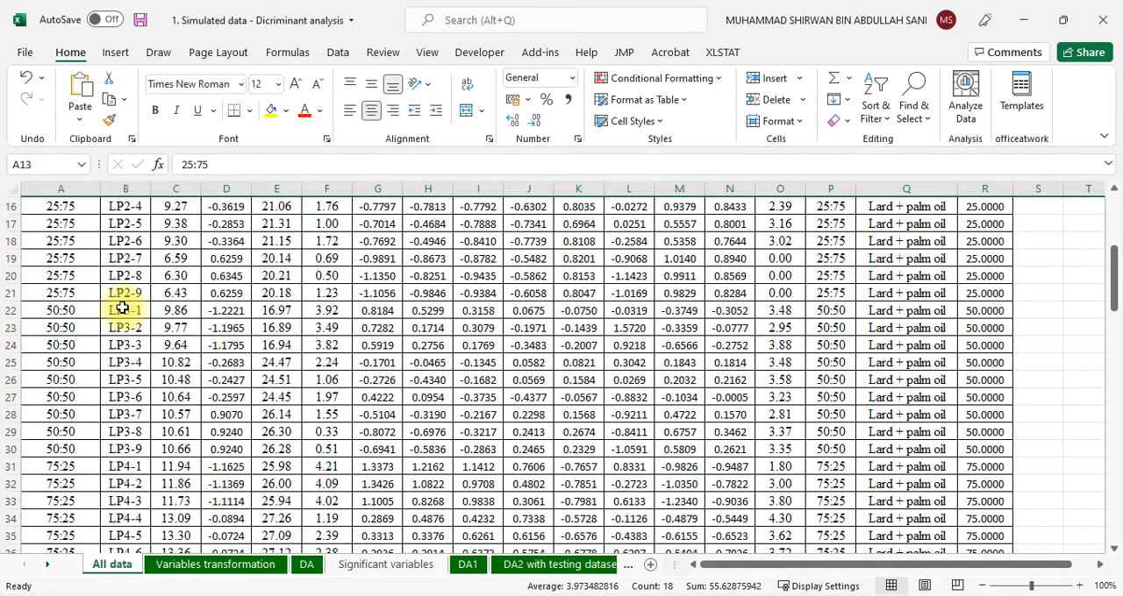
pyautogui.scroll(-2, 83, 317)
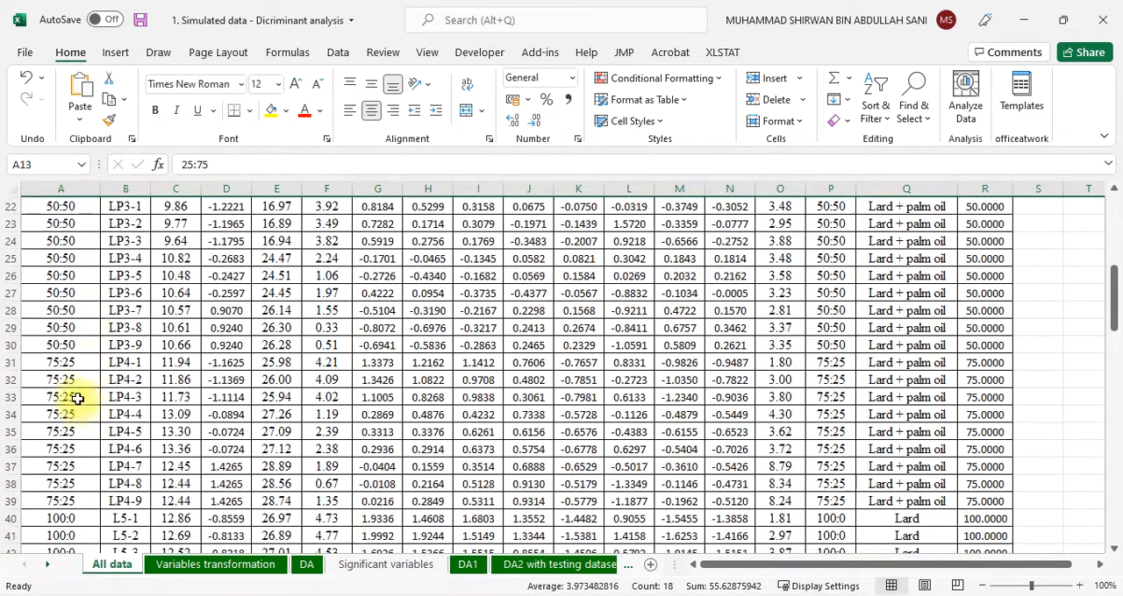
pyautogui.scroll(-3, 122, 362)
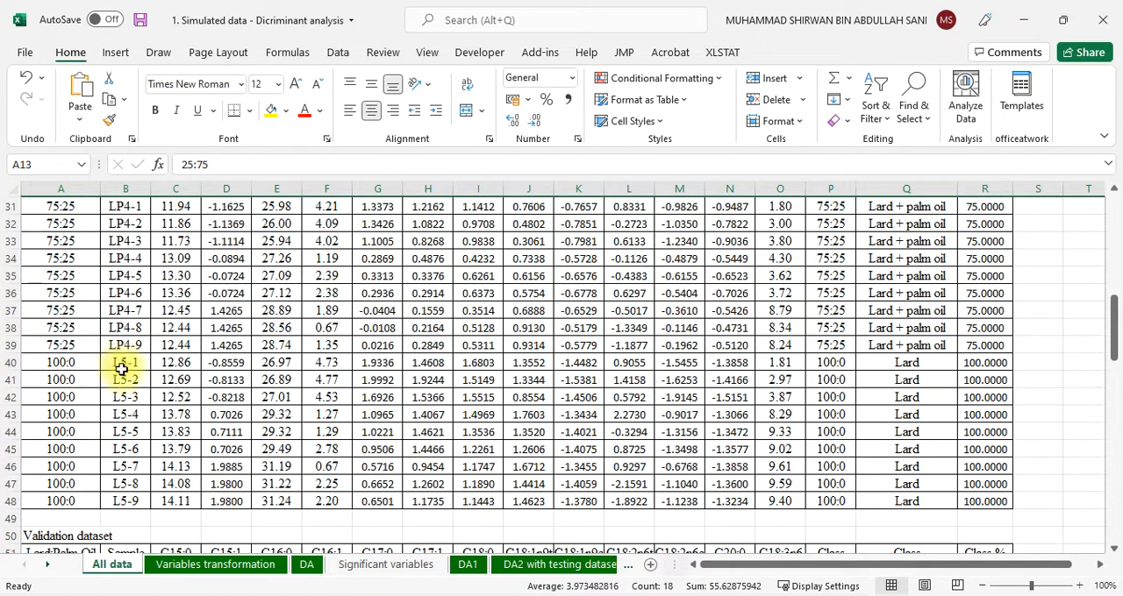
pyautogui.scroll(10, 112, 491)
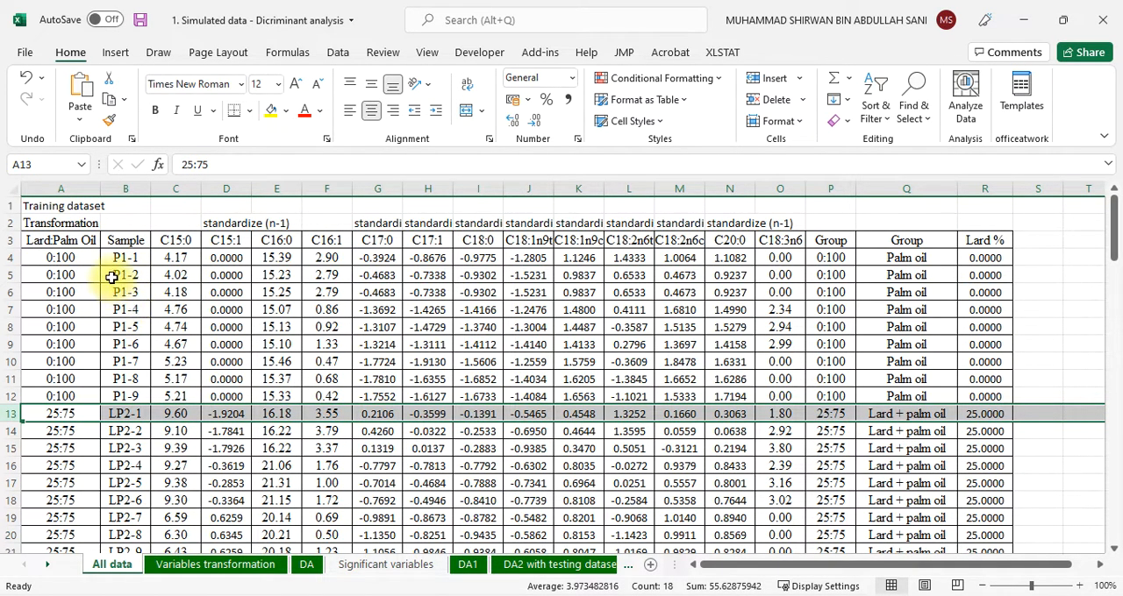
pyautogui.scroll(-1, 121, 263)
pyautogui.scroll(-12, 120, 265)
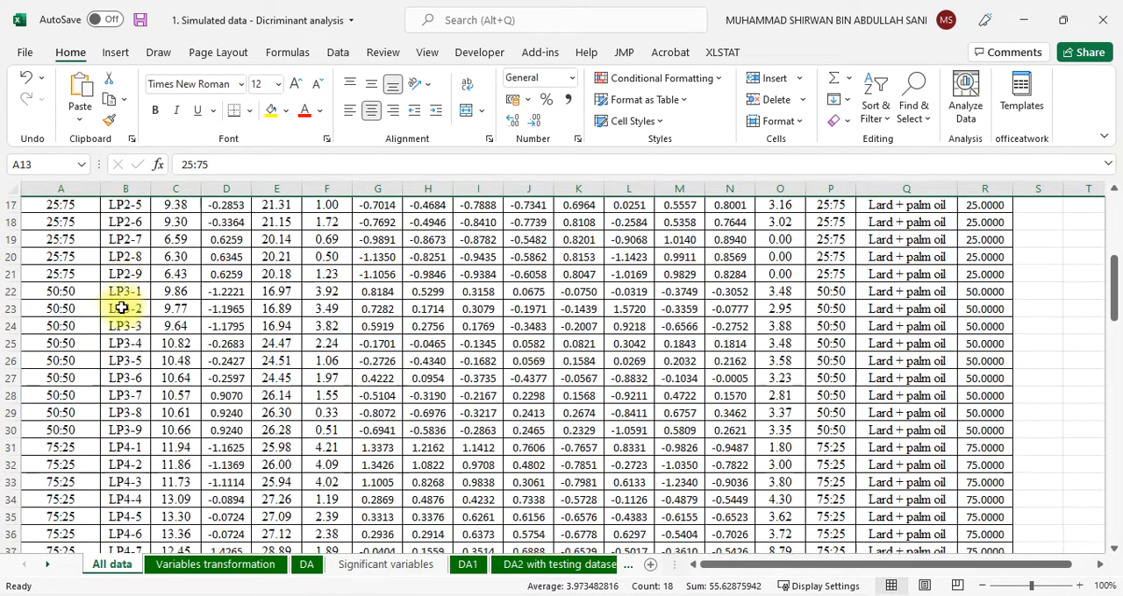
pyautogui.scroll(10, 119, 316)
pyautogui.scroll(3, 125, 310)
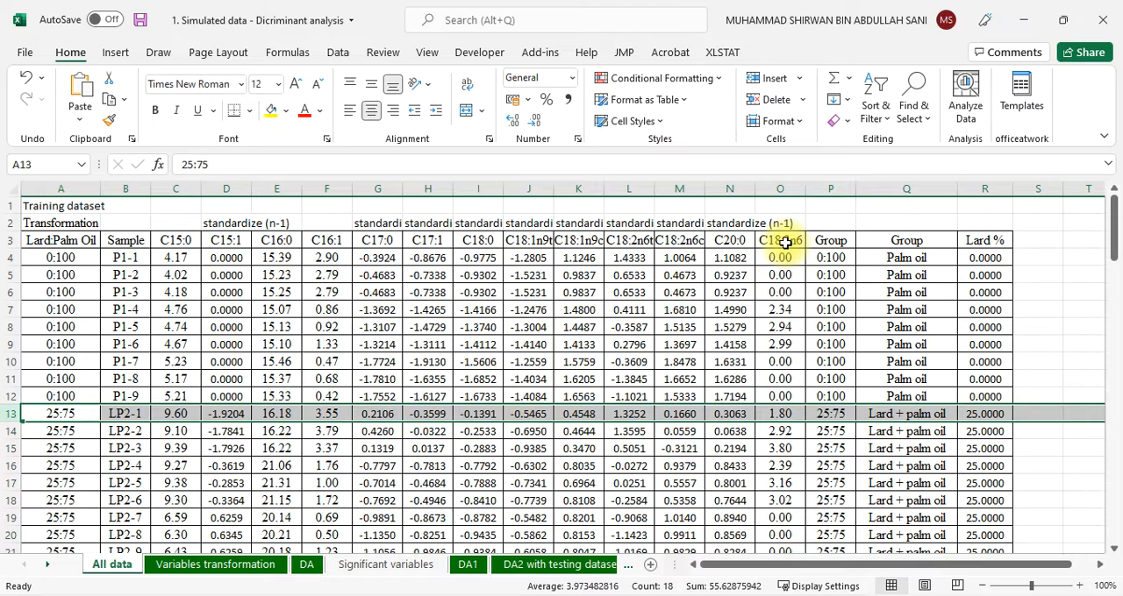
# Highlight the fatty acid variable headers from C15:0 to C18:3n6 in cells C3:O3, and clear the selection
pyautogui.moveTo(175, 242); pyautogui.dragTo(783, 241)
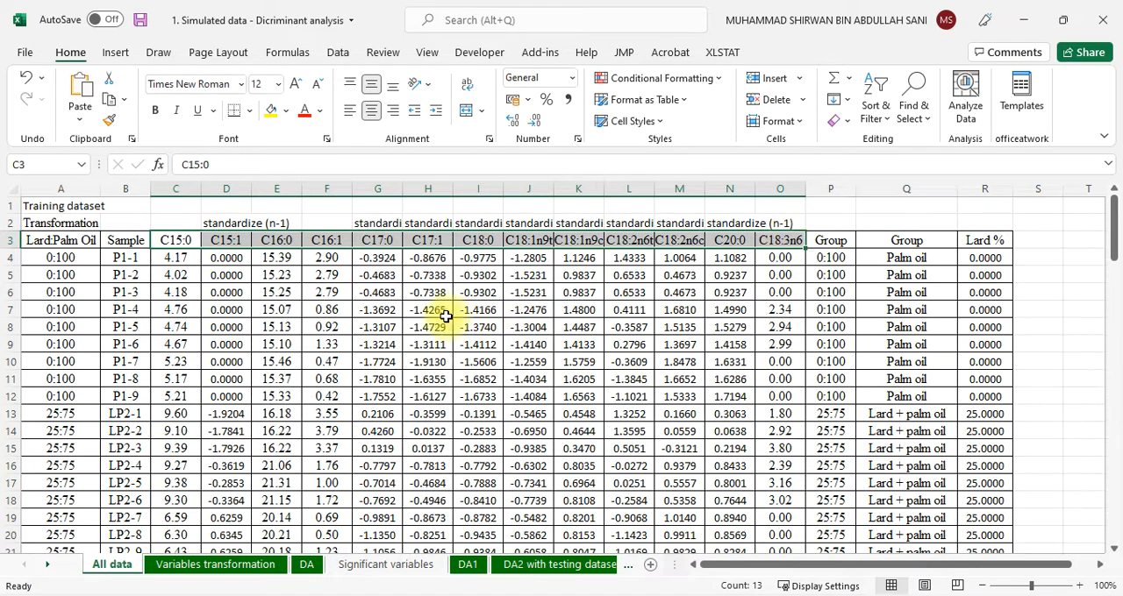
pyautogui.click(268, 346)
pyautogui.moveTo(175, 239); pyautogui.dragTo(782, 240)
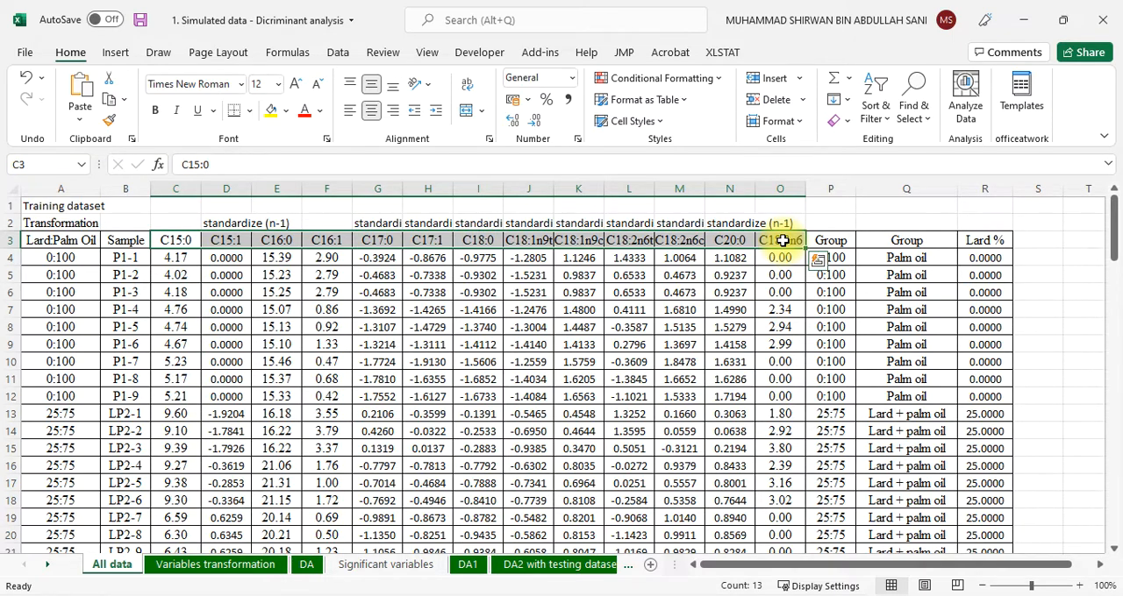
pyautogui.click(767, 362)
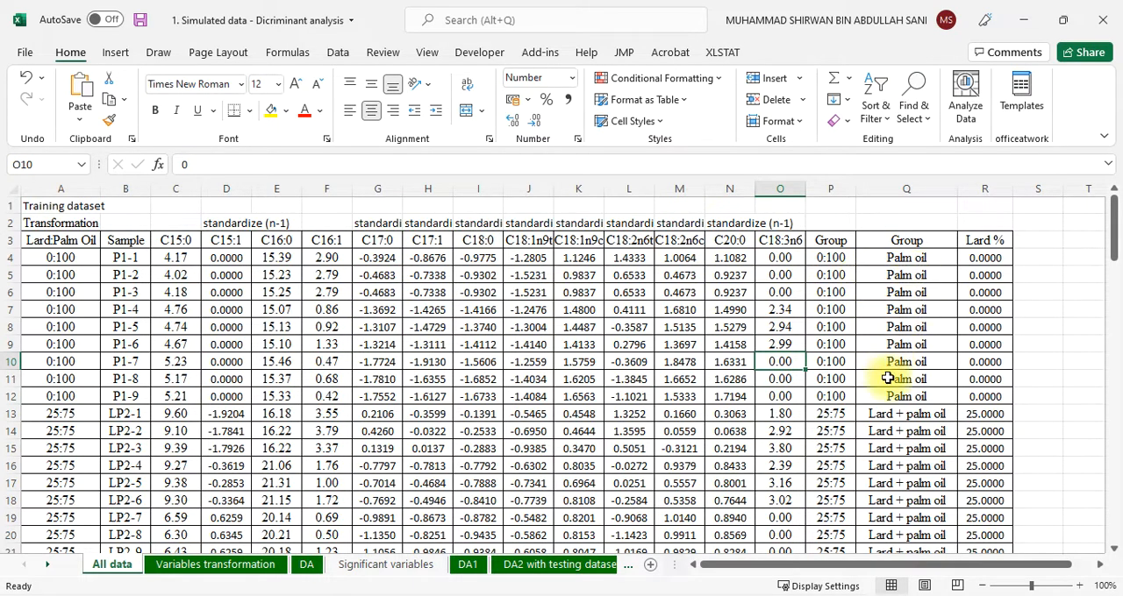
# Examine the Group columns of the training dataset down to the last Lard sample in row 48
pyautogui.scroll(-2, 895, 373)
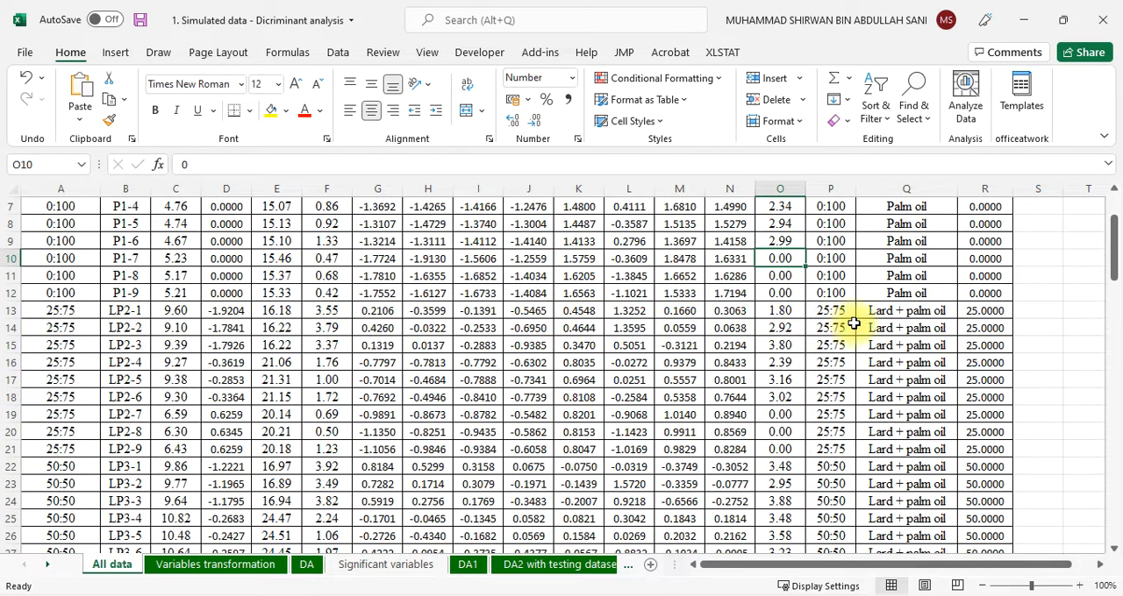
pyautogui.scroll(-8, 915, 395)
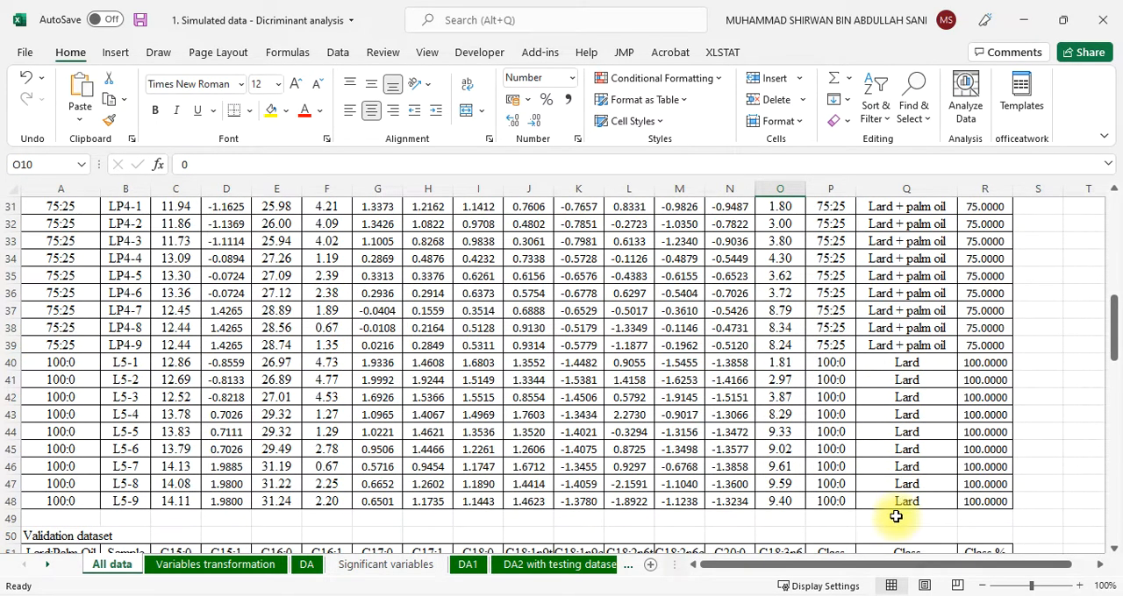
# Select the Training dataset title in cell A1 and examine the validation dataset's samples and classes in rows 50 to 76
pyautogui.scroll(10, 895, 517)
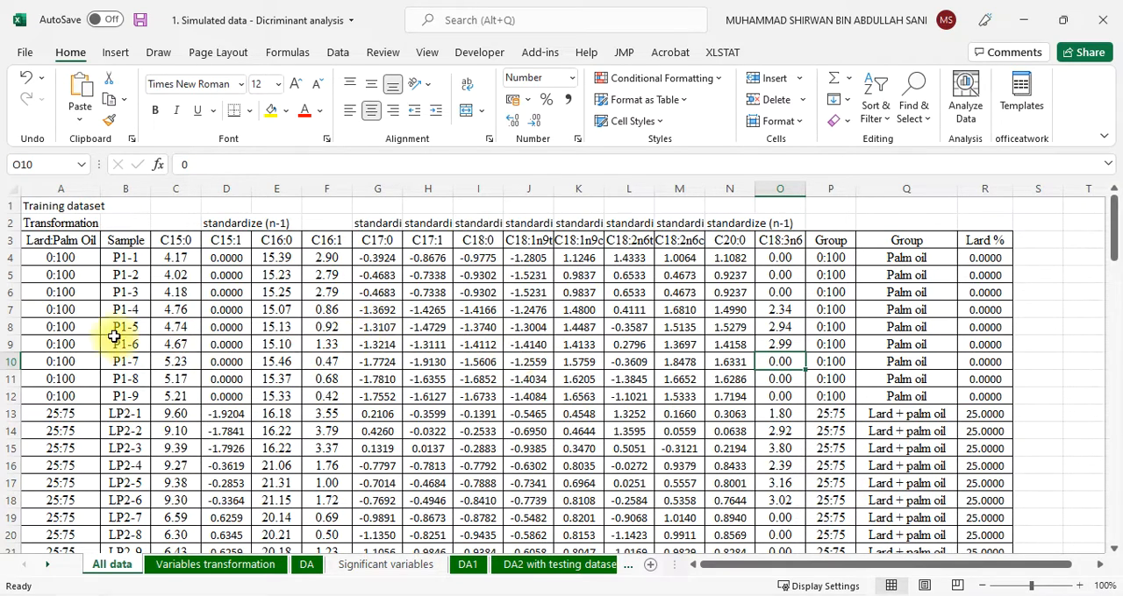
pyautogui.click(36, 208)
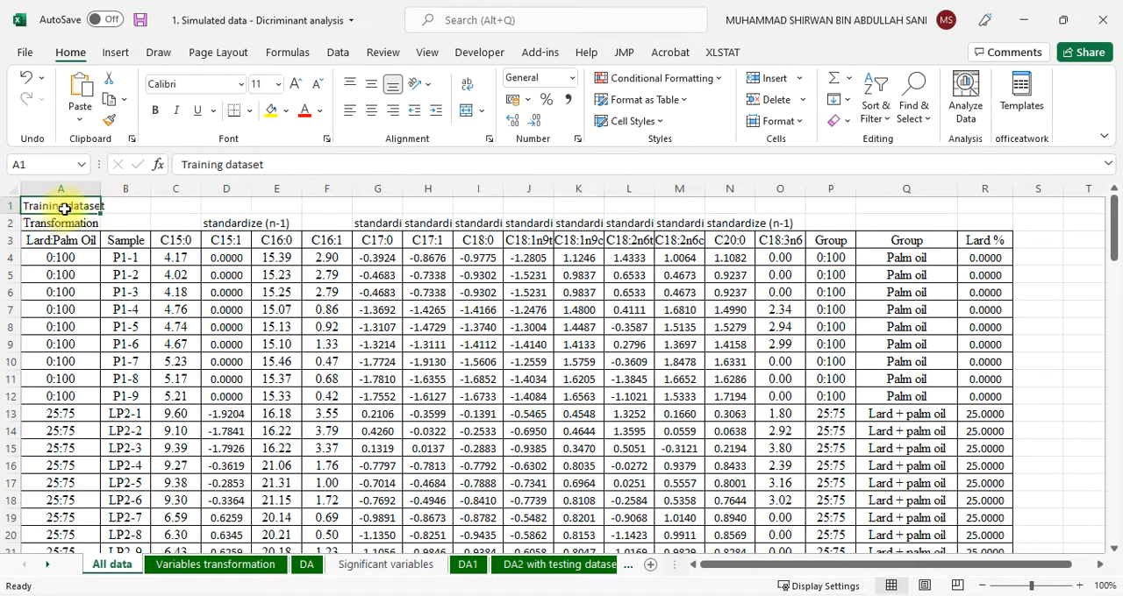
pyautogui.scroll(-16, 82, 299)
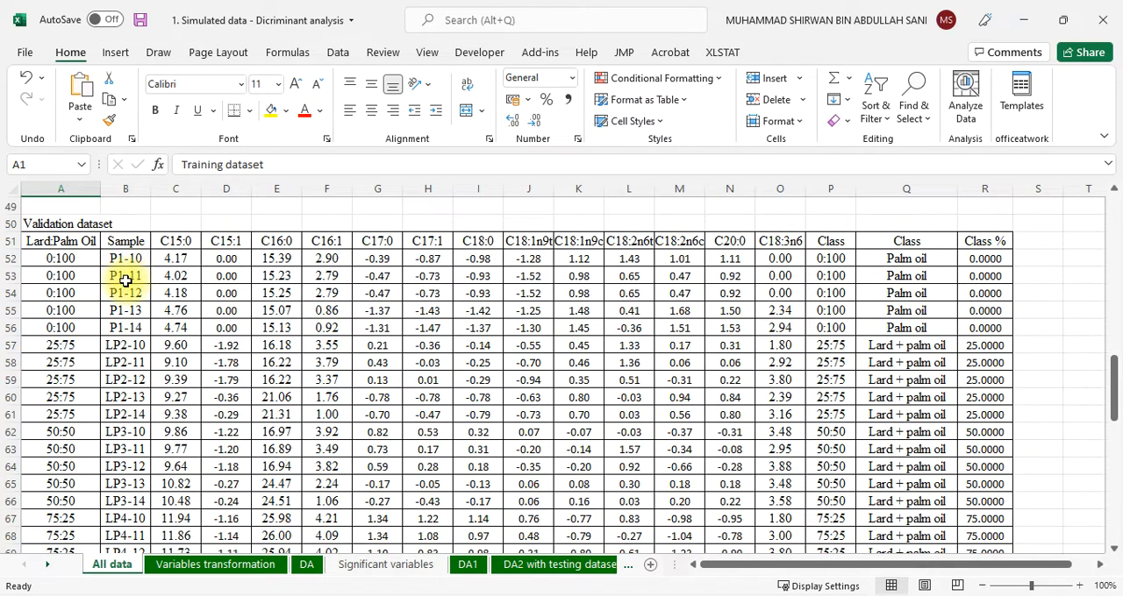
pyautogui.scroll(-3, 125, 279)
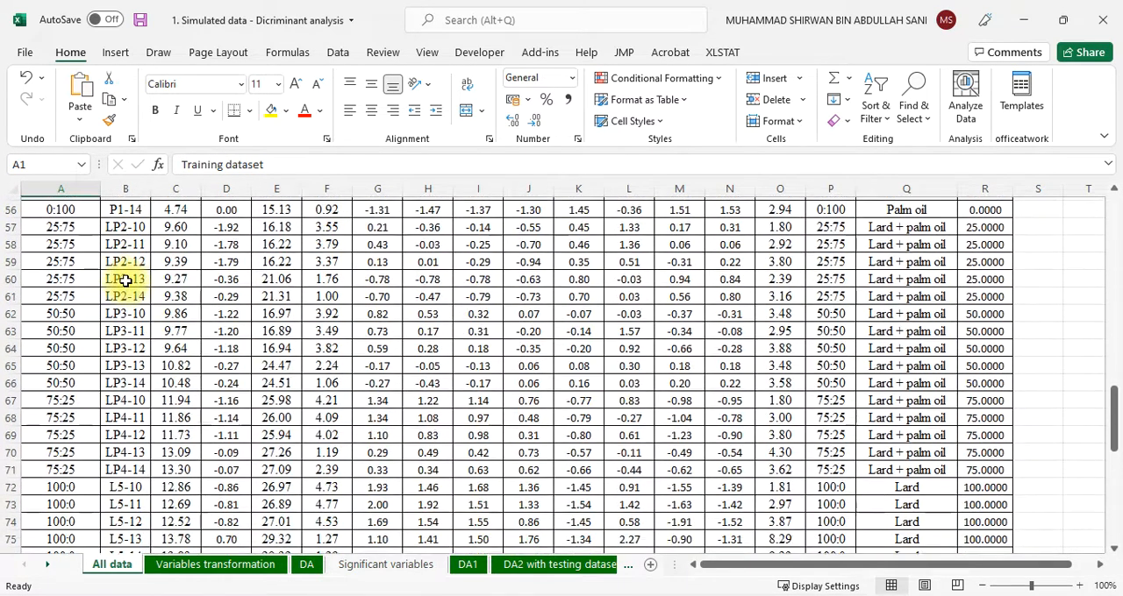
pyautogui.scroll(-1, 115, 416)
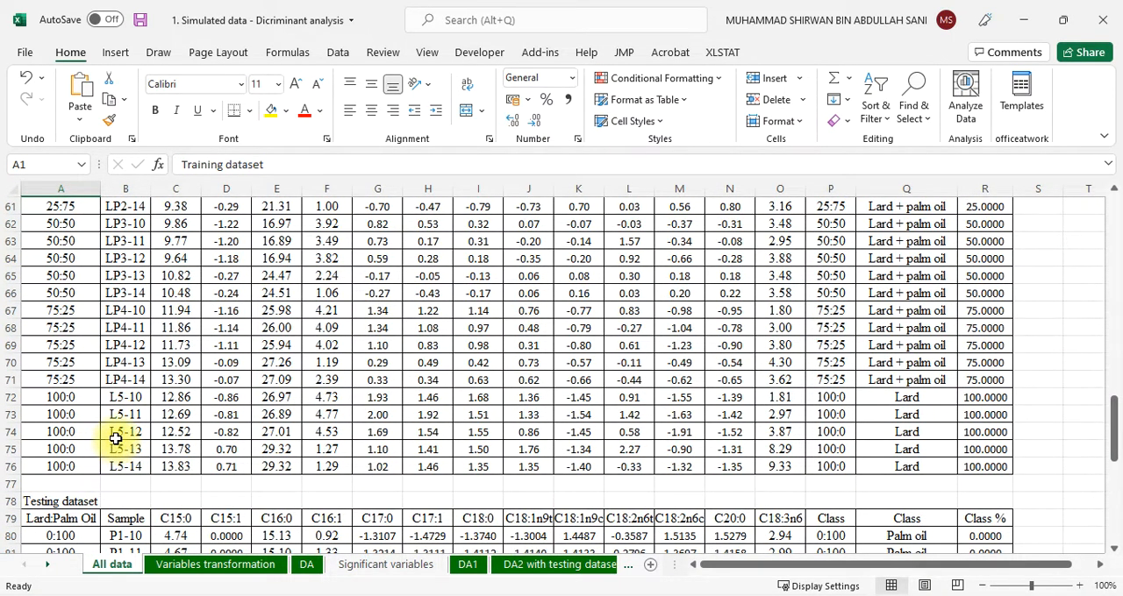
pyautogui.scroll(1, 115, 437)
pyautogui.scroll(-5, 115, 438)
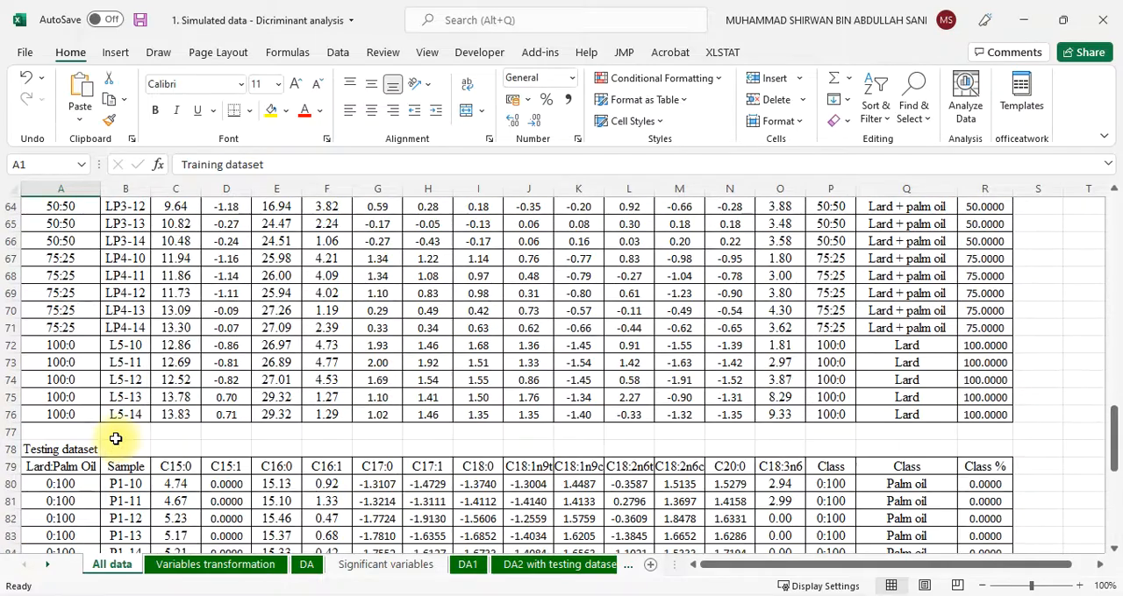
# Examine the testing dataset's samples, fatty acid variables and classes from row 78 to row 104
pyautogui.scroll(-2, 115, 438)
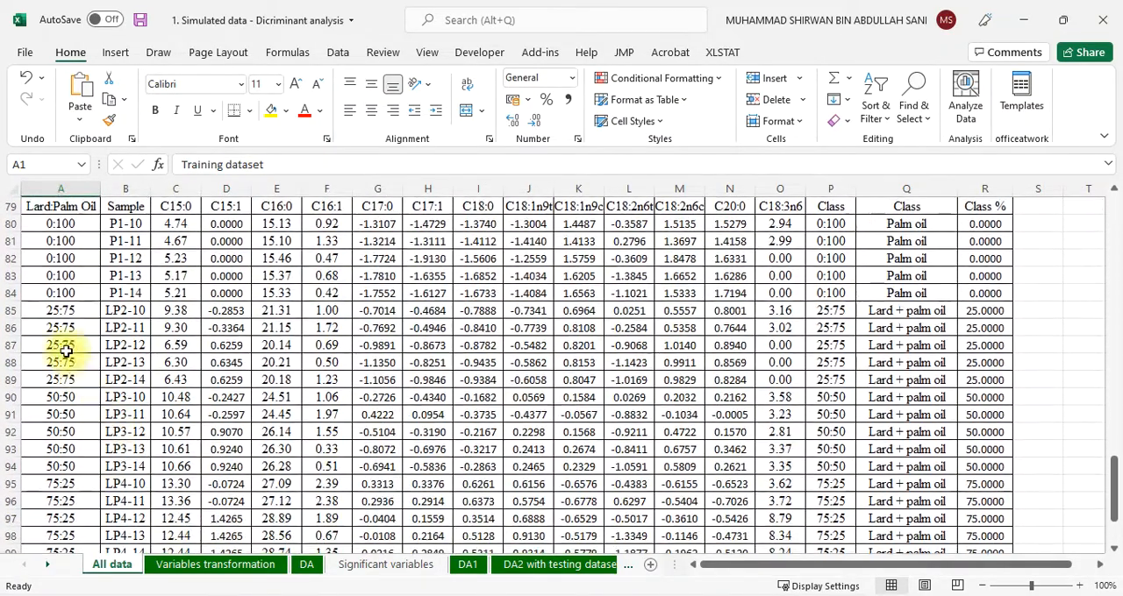
pyautogui.scroll(1, 67, 351)
pyautogui.scroll(-4, 113, 351)
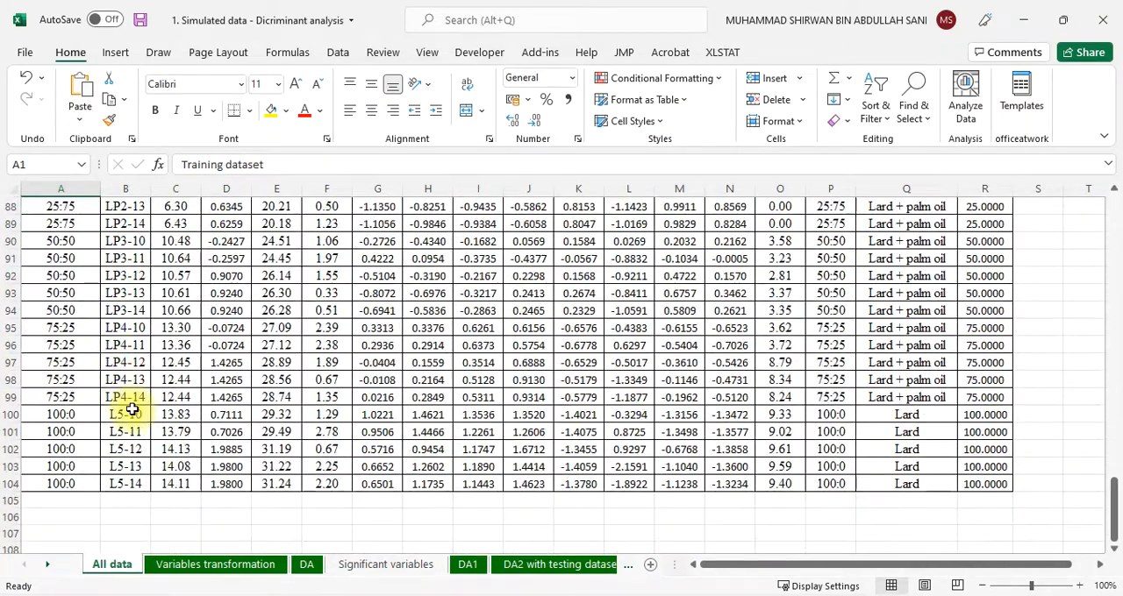
pyautogui.scroll(4, 125, 406)
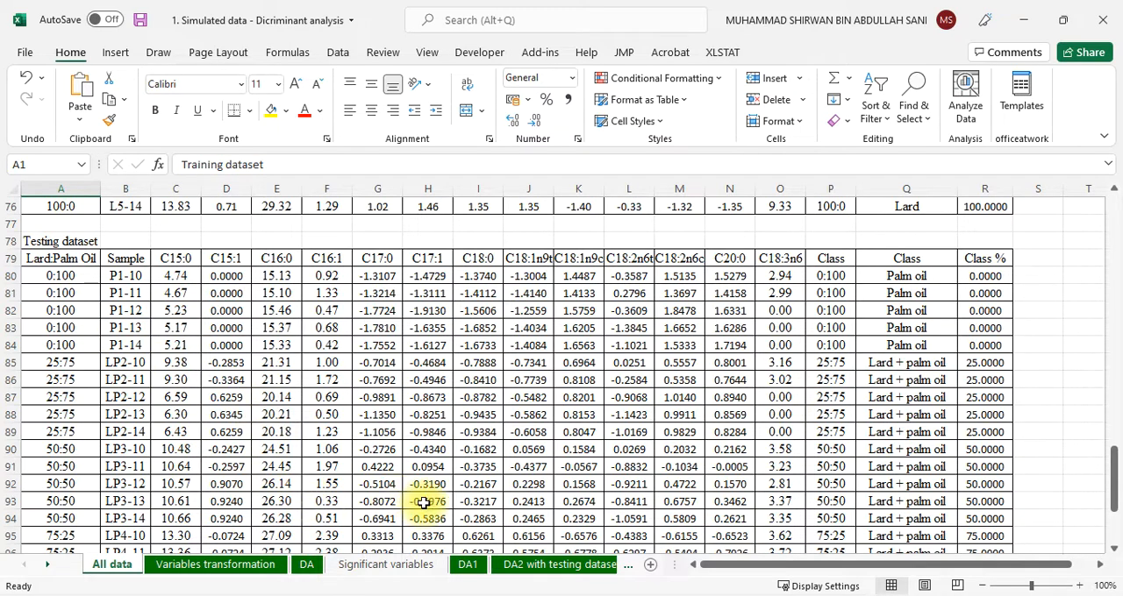
pyautogui.scroll(4, 223, 445)
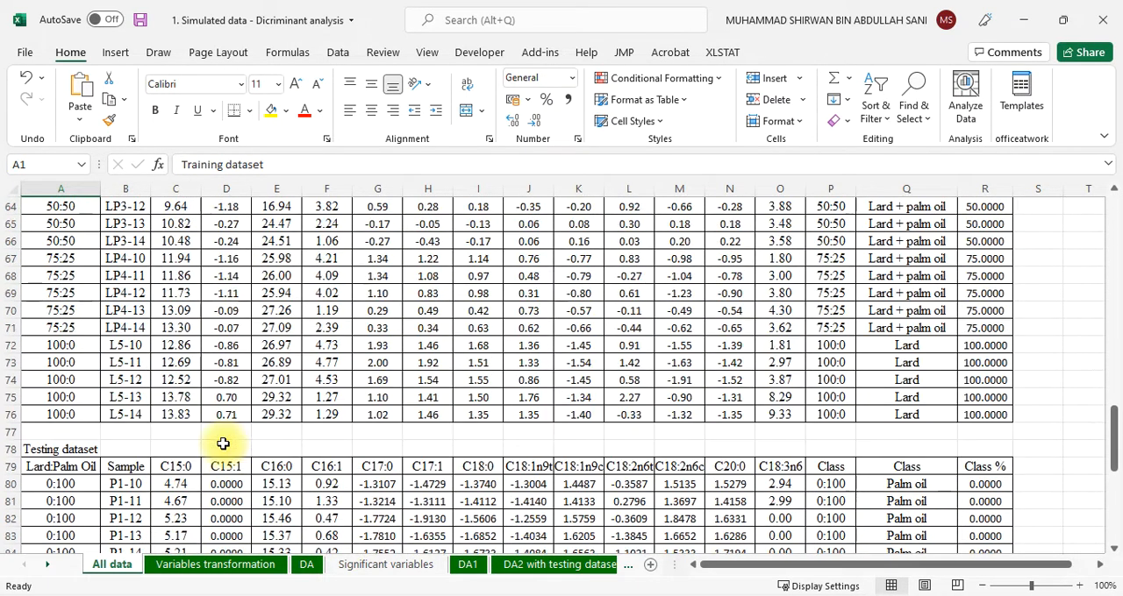
# Examine the Standardize (n-1) transformed data and its report header on the Variables transformation sheet
pyautogui.click(226, 570)
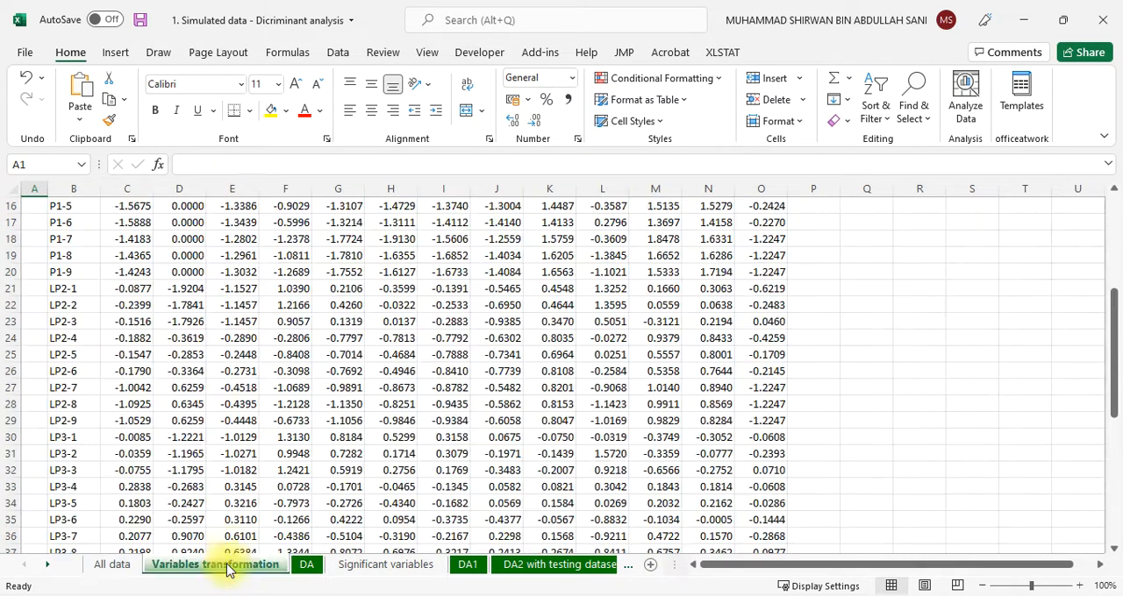
pyautogui.scroll(5, 246, 386)
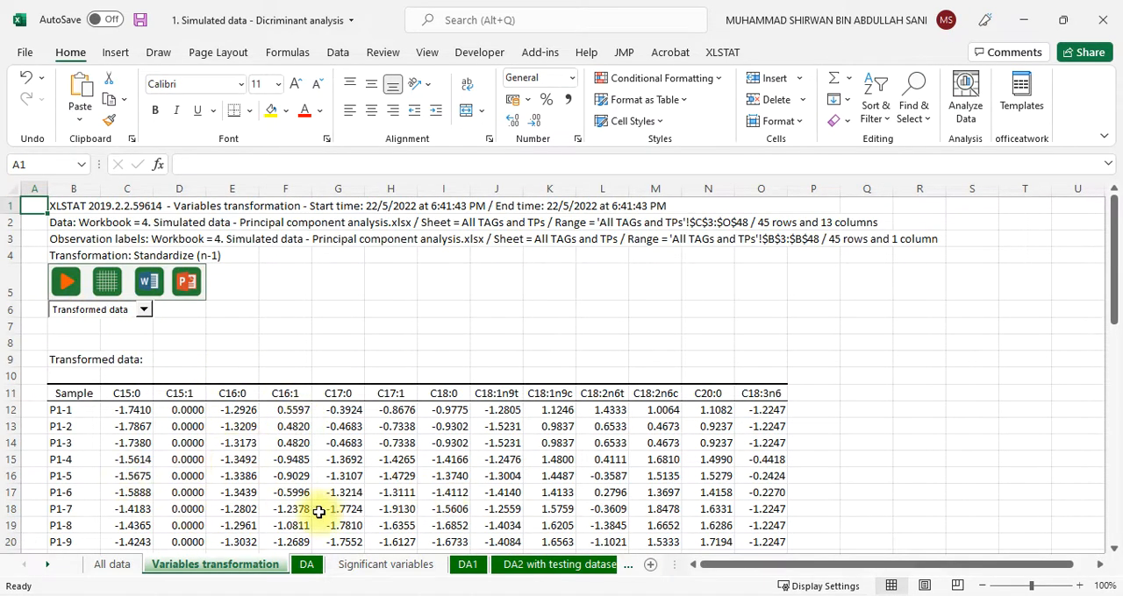
pyautogui.scroll(-3, 456, 465)
pyautogui.scroll(-2, 369, 491)
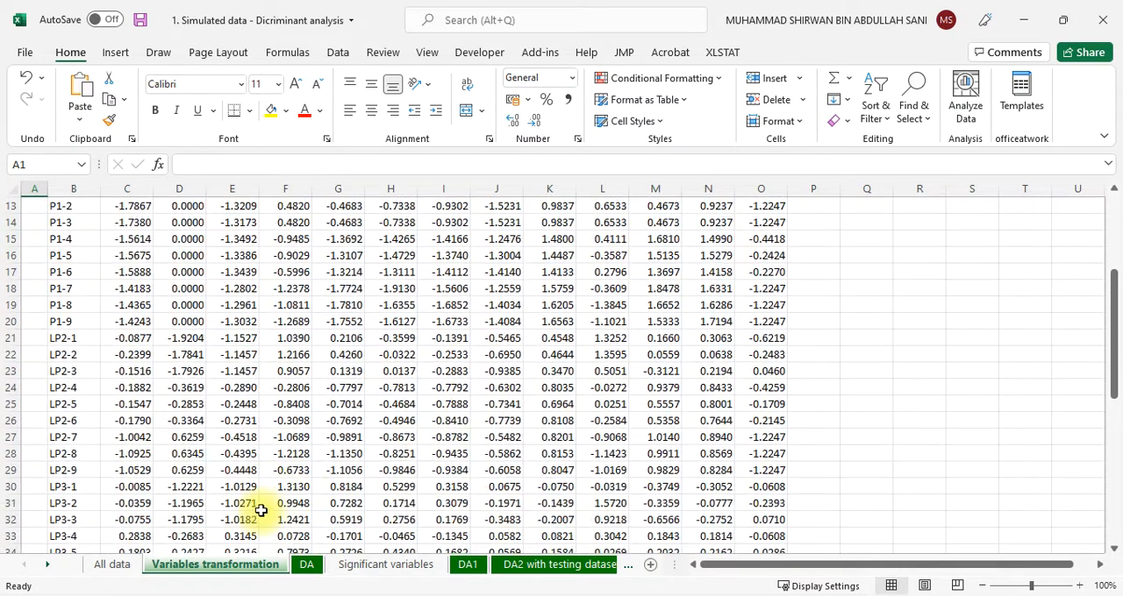
# Return to the All data sheet and review the training dataset, ending at its first rows
pyautogui.click(113, 565)
pyautogui.scroll(15, 231, 454)
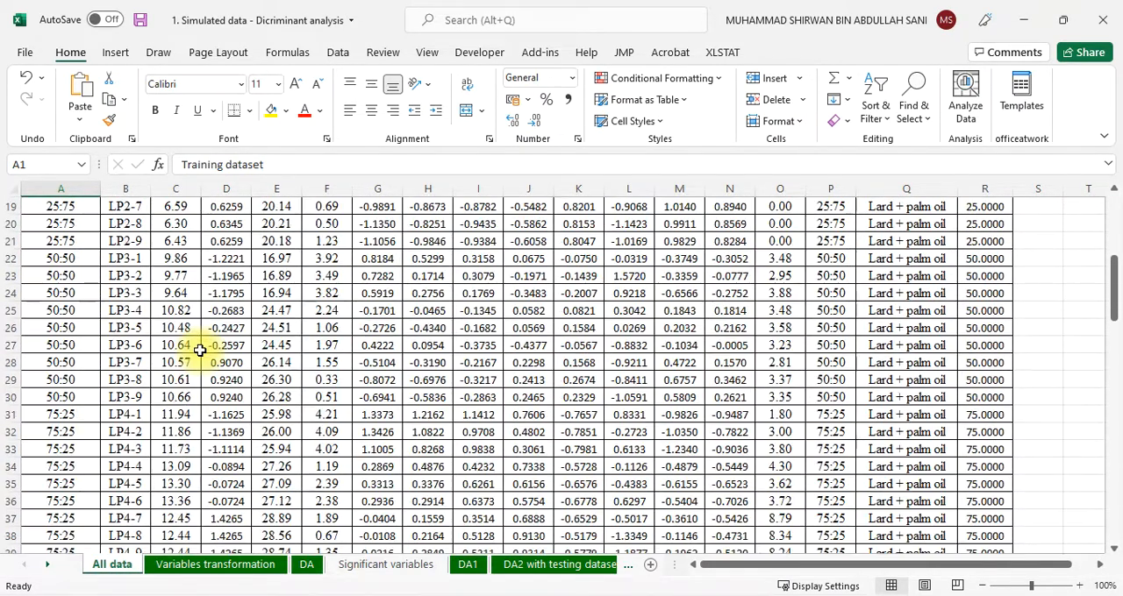
pyautogui.scroll(4, 200, 350)
pyautogui.scroll(2, 200, 350)
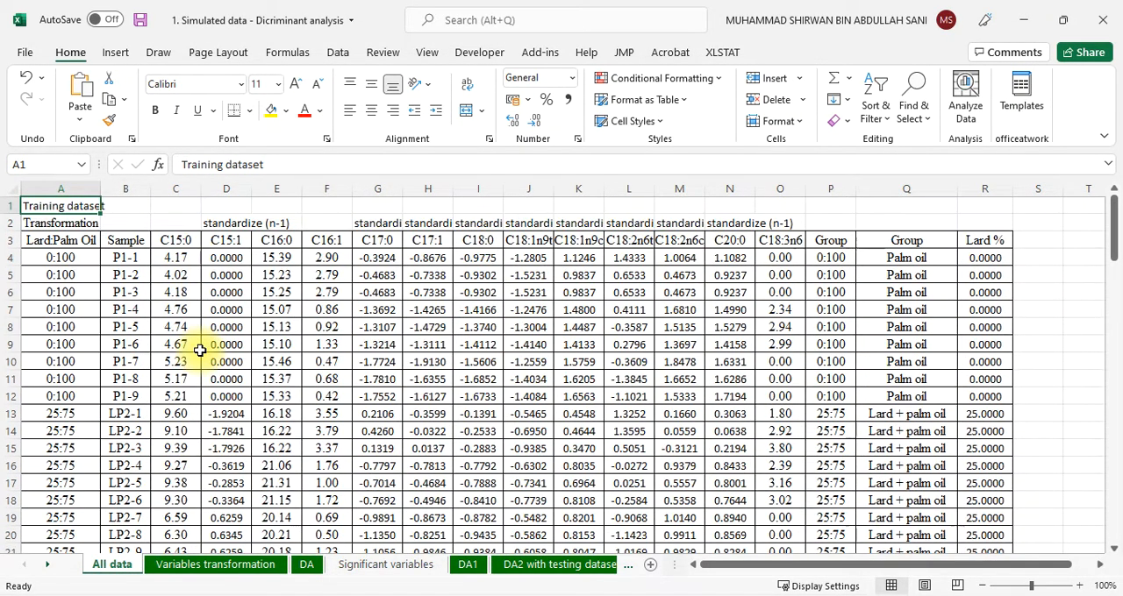
pyautogui.scroll(-3, 200, 350)
pyautogui.scroll(-2, 200, 352)
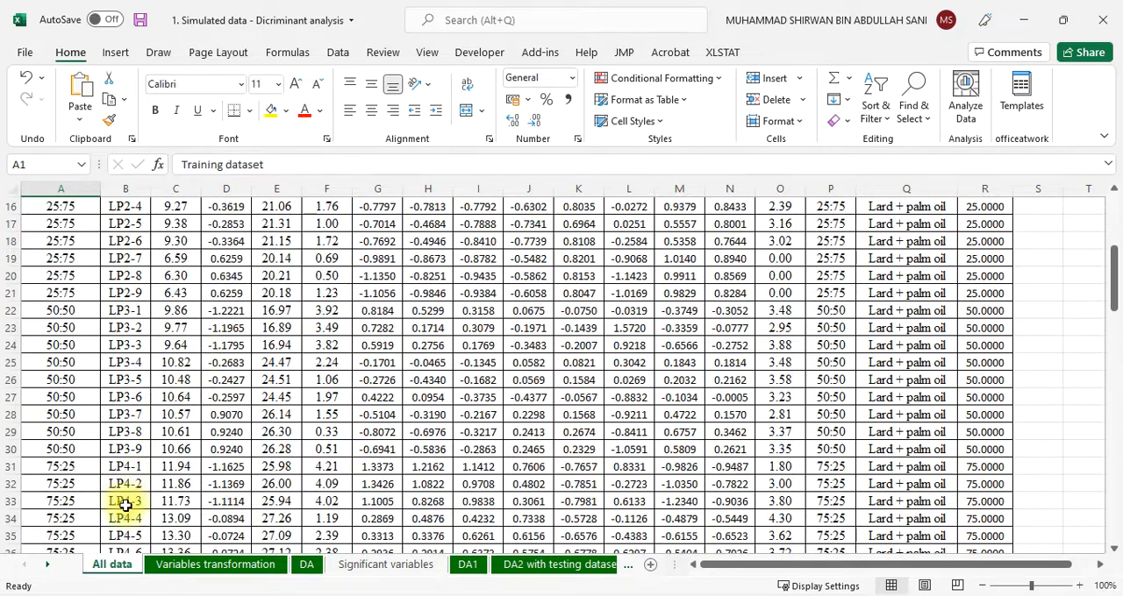
pyautogui.scroll(5, 225, 474)
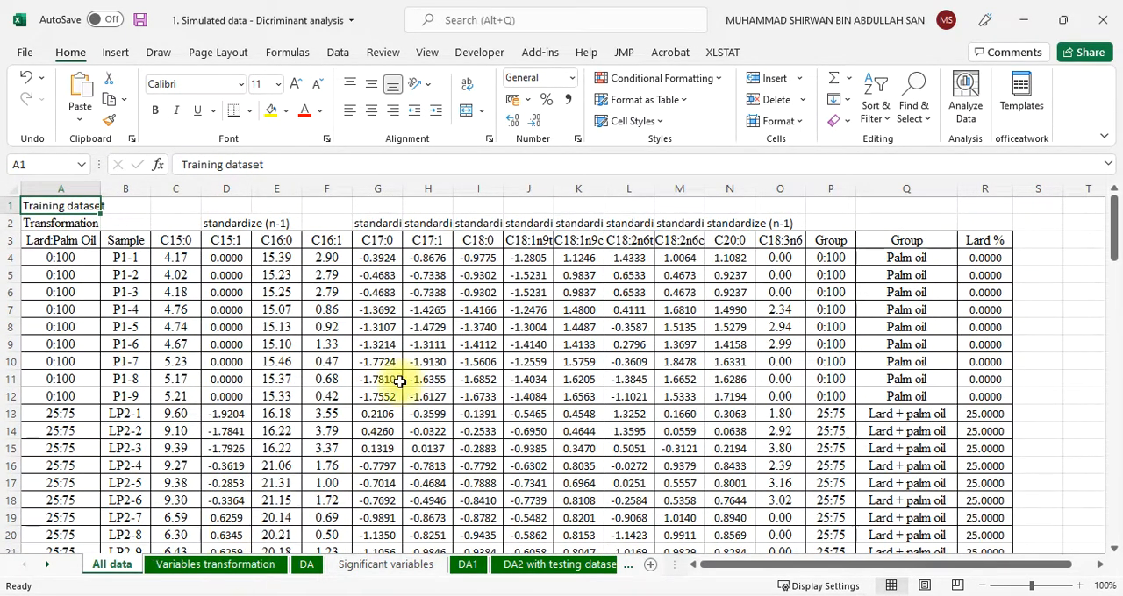
# Start the XLSTAT add-in and open its Variables transformation dialog, placed clear of the first data columns
pyautogui.click(724, 54)
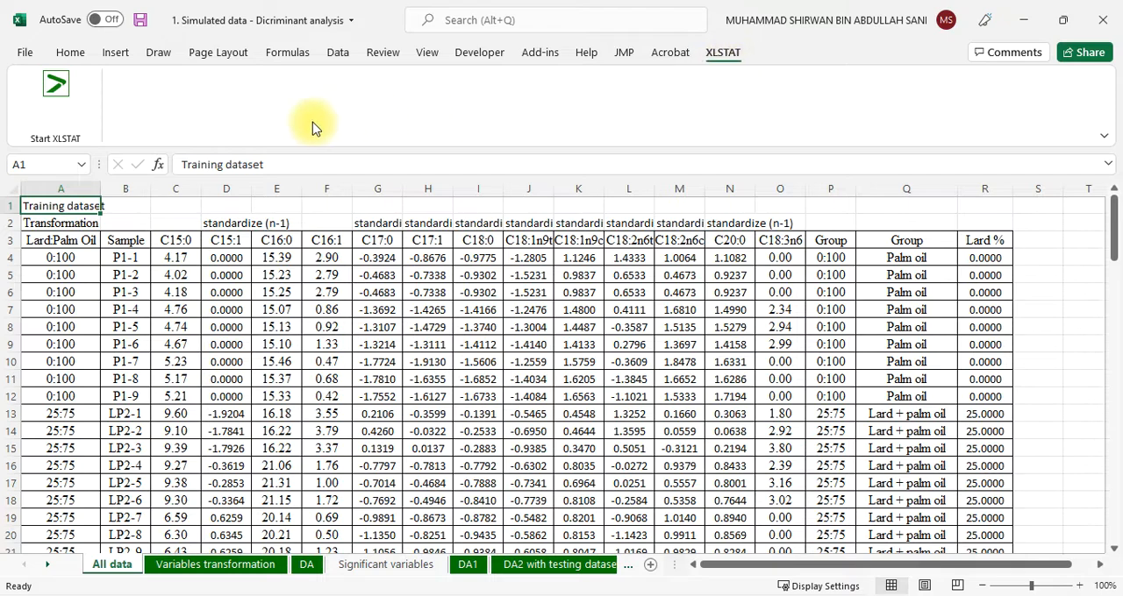
pyautogui.click(57, 85)
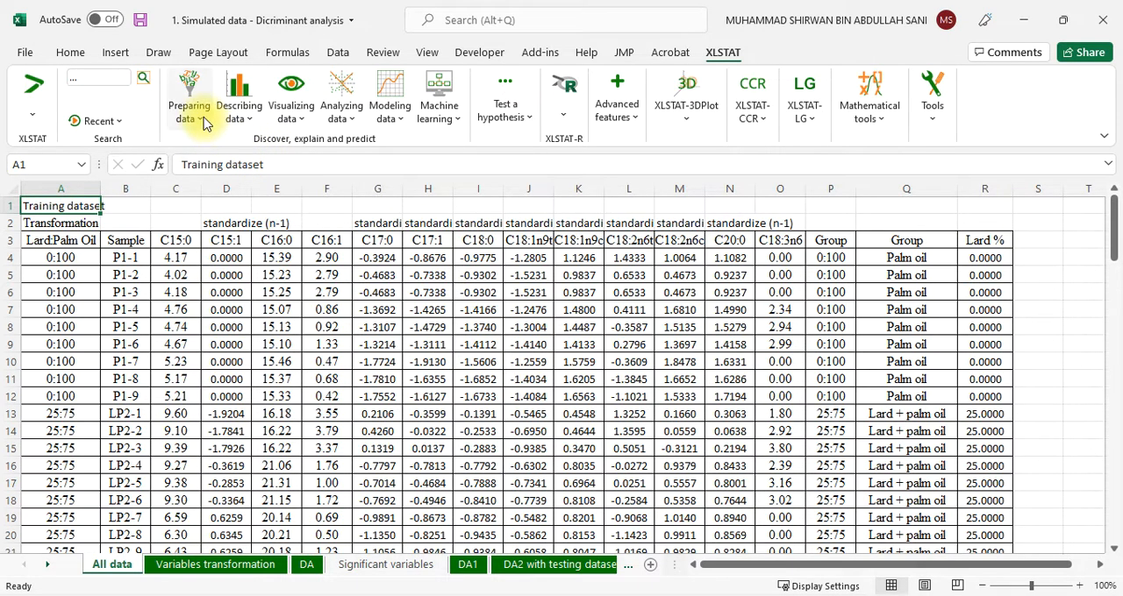
pyautogui.click(201, 119)
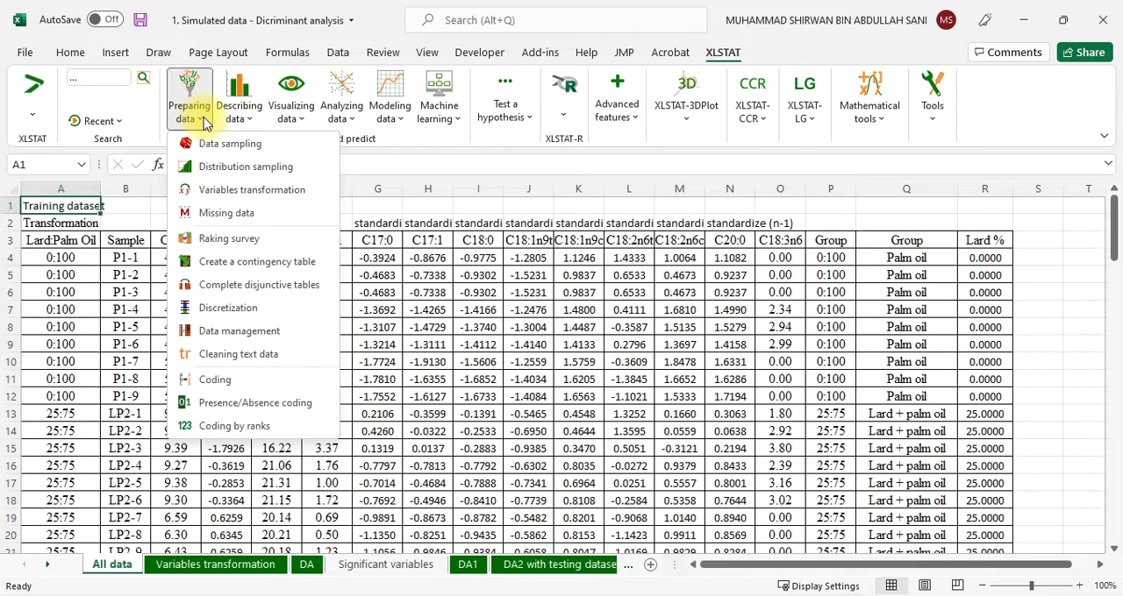
pyautogui.click(226, 193)
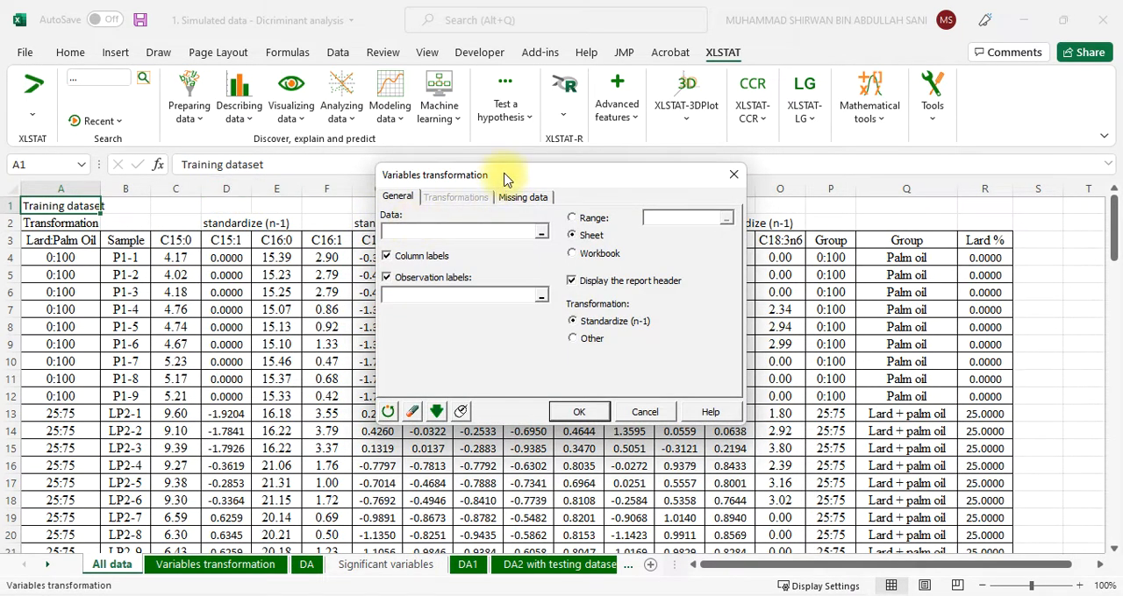
pyautogui.moveTo(503, 178); pyautogui.dragTo(787, 128)
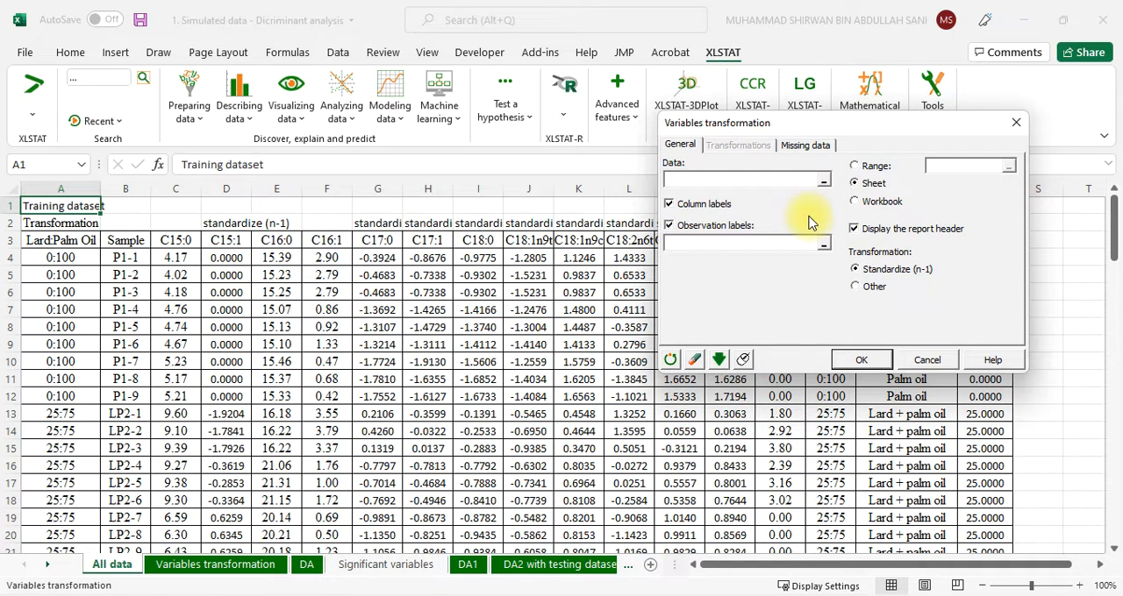
# Try setting the transformation's data range to C3:O48 of the All data sheet, and cancel the Variables transformation dialog
pyautogui.click(753, 184)
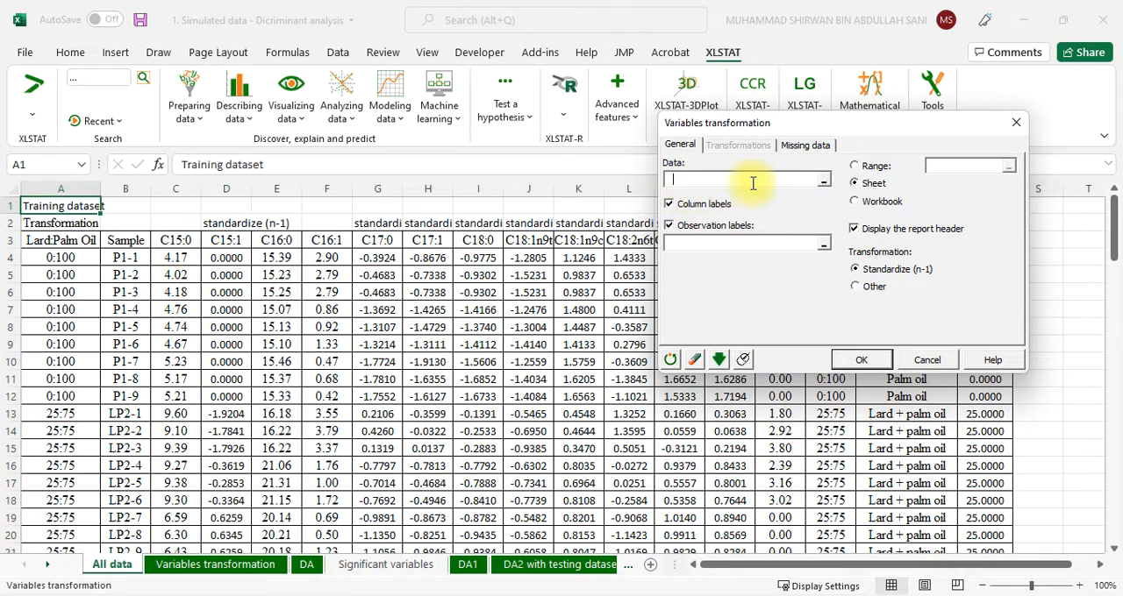
pyautogui.click(824, 185)
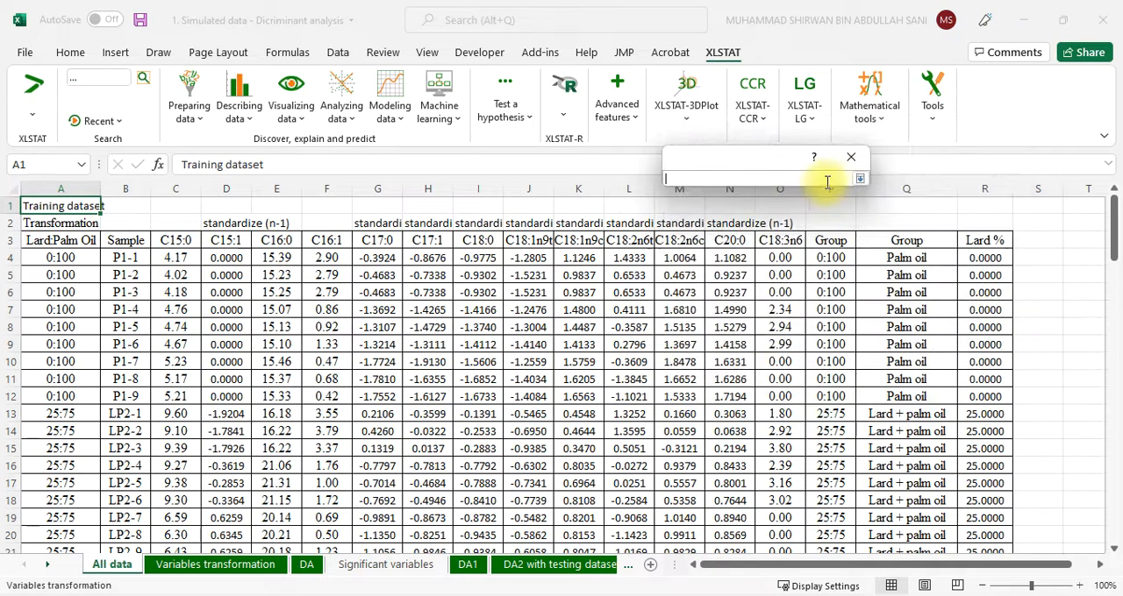
pyautogui.click(173, 240)
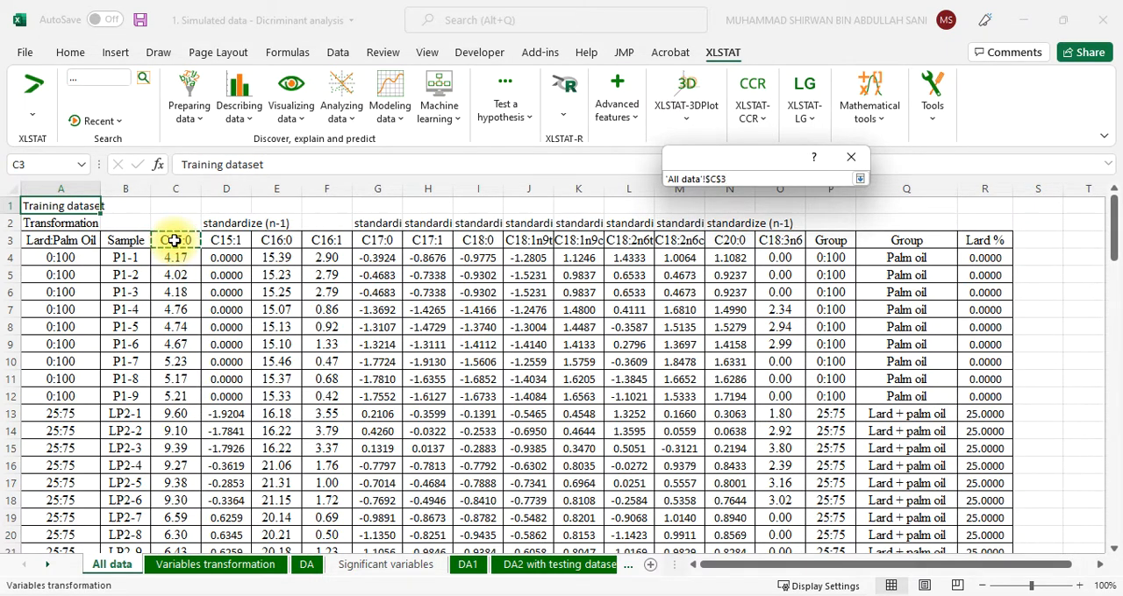
pyautogui.moveTo(186, 241); pyautogui.dragTo(802, 240)
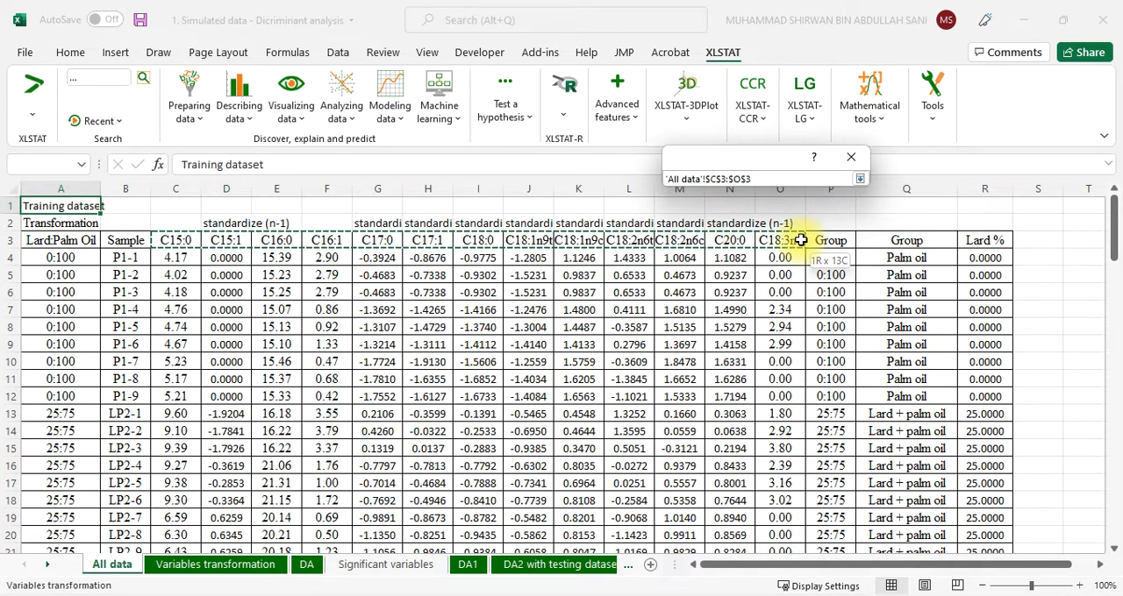
pyautogui.moveTo(801, 241); pyautogui.dragTo(799, 519)
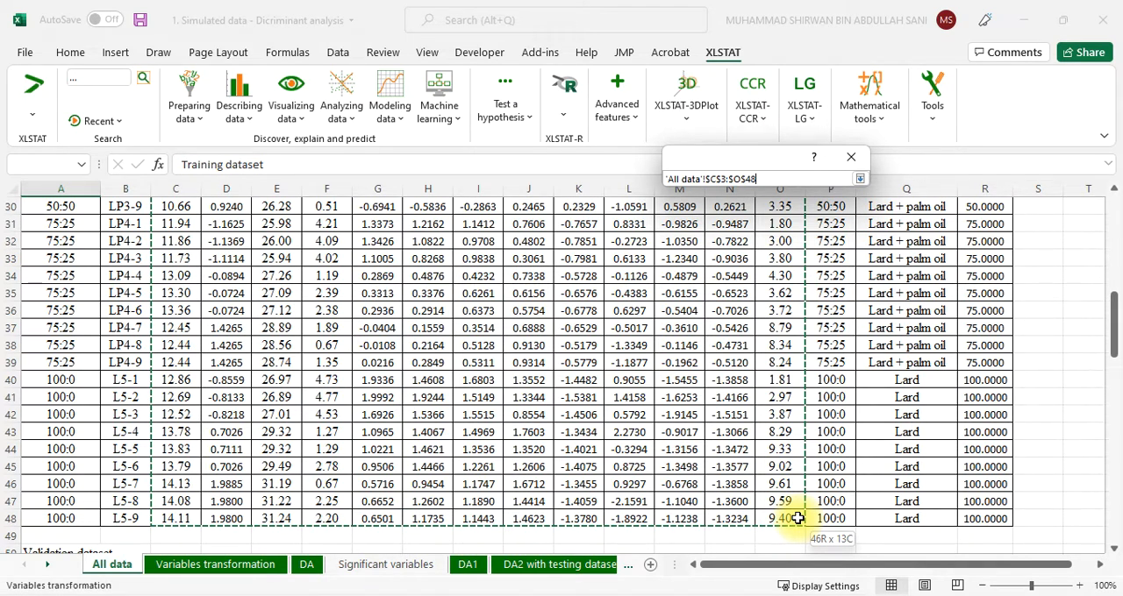
pyautogui.moveTo(798, 518); pyautogui.dragTo(798, 518)
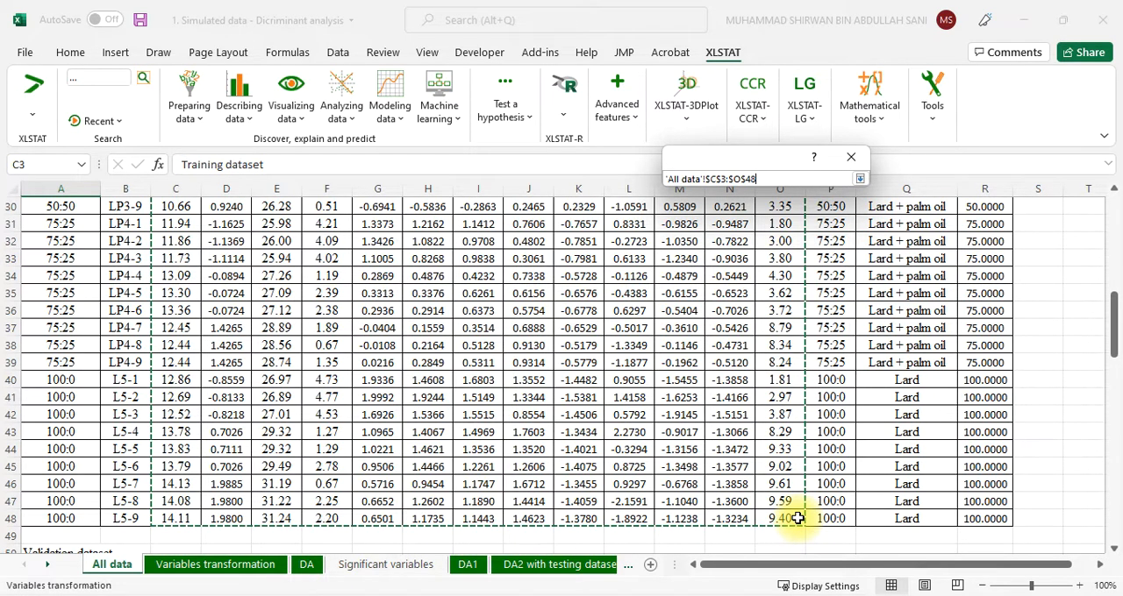
pyautogui.click(858, 181)
pyautogui.click(824, 177)
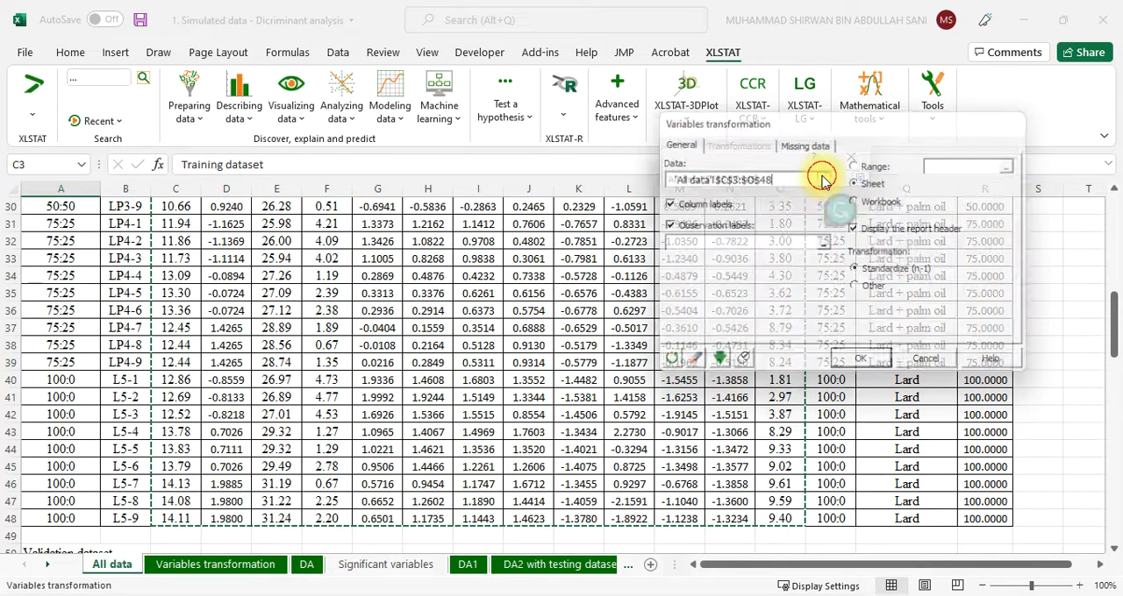
pyautogui.scroll(10, 430, 321)
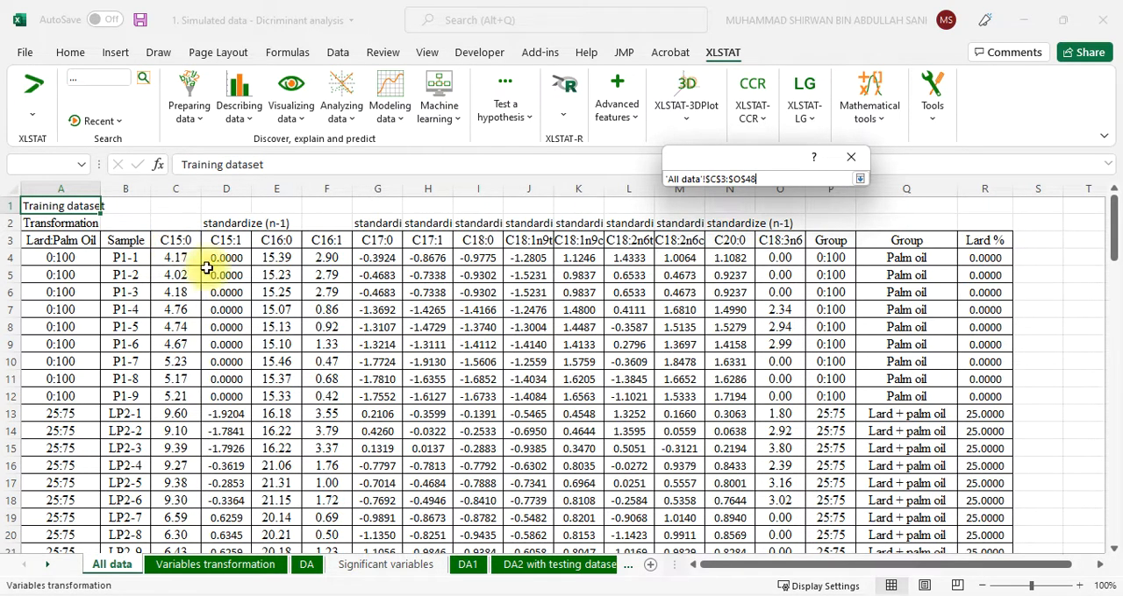
pyautogui.click(850, 158)
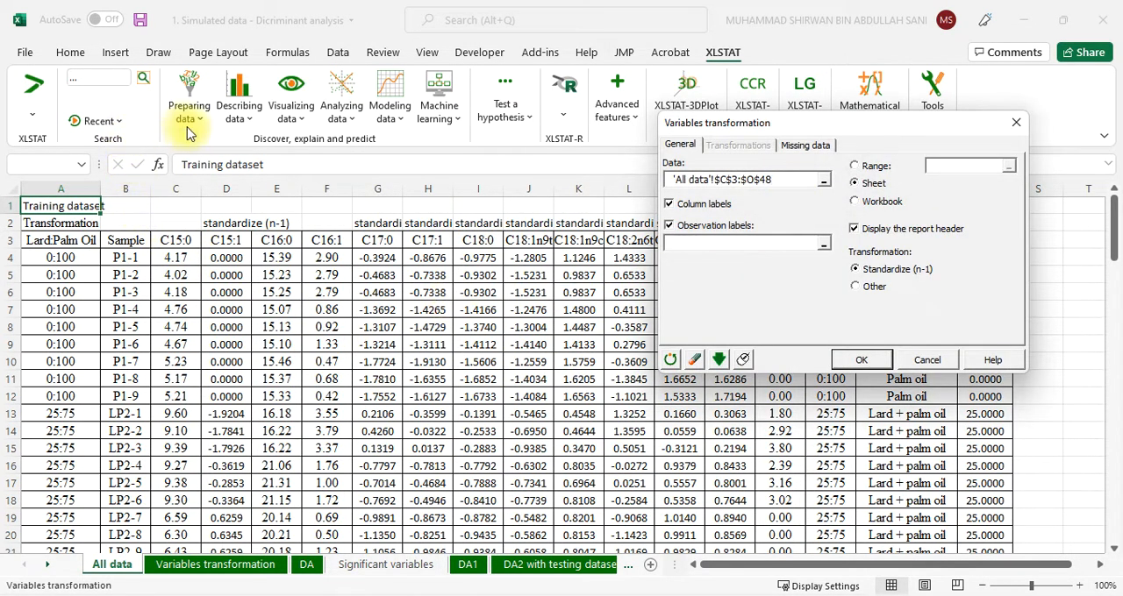
pyautogui.click(930, 359)
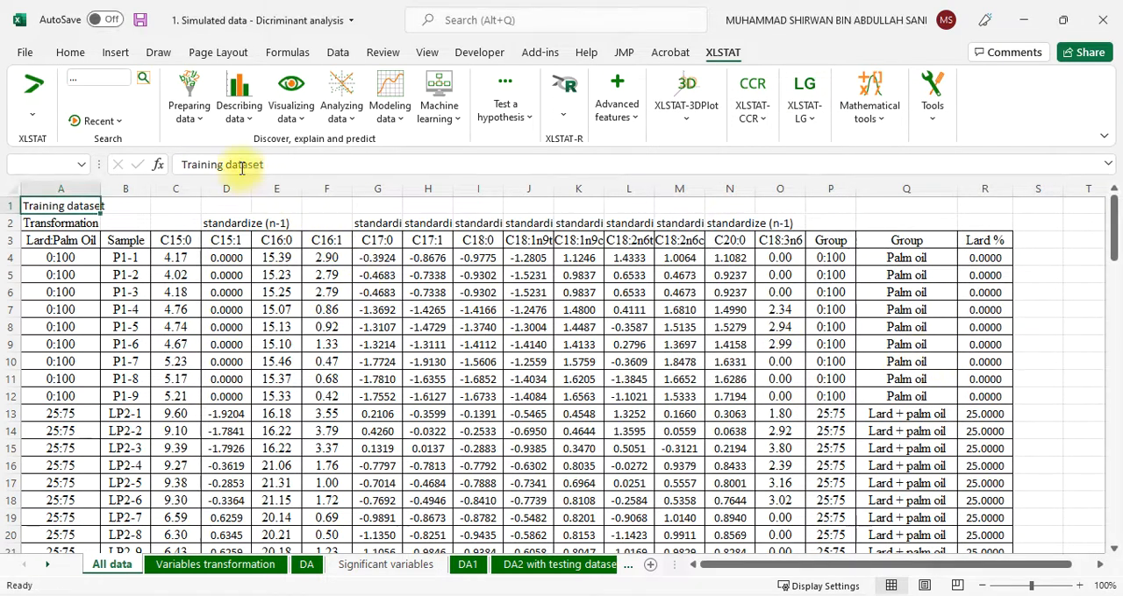
# Reopen the Variables transformation dialog and place it clear of the first data columns of the All data sheet
pyautogui.click(189, 101)
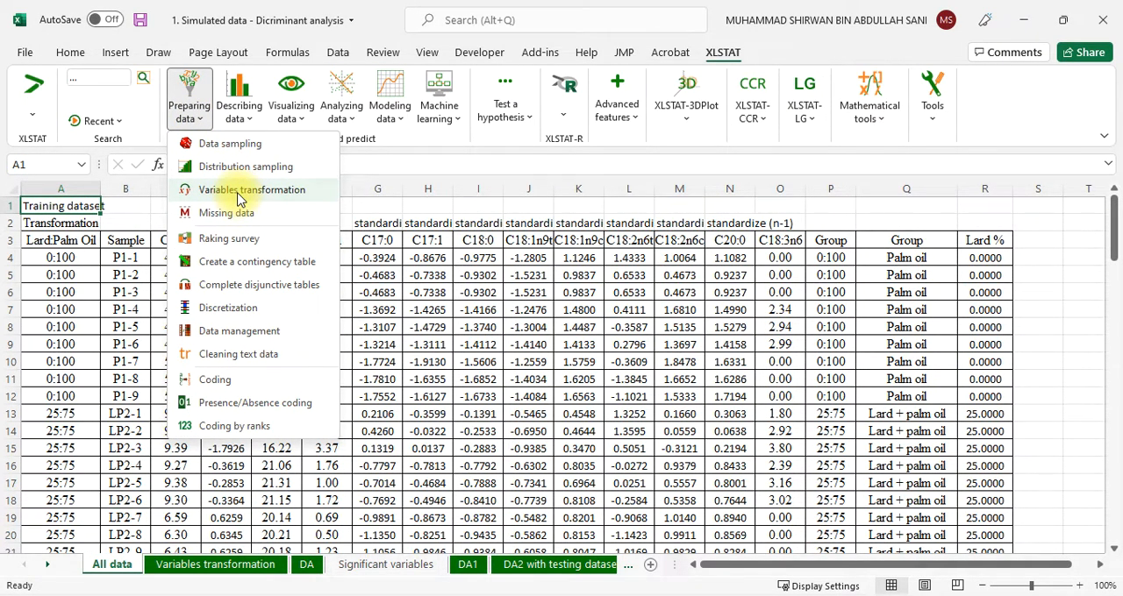
pyautogui.click(238, 195)
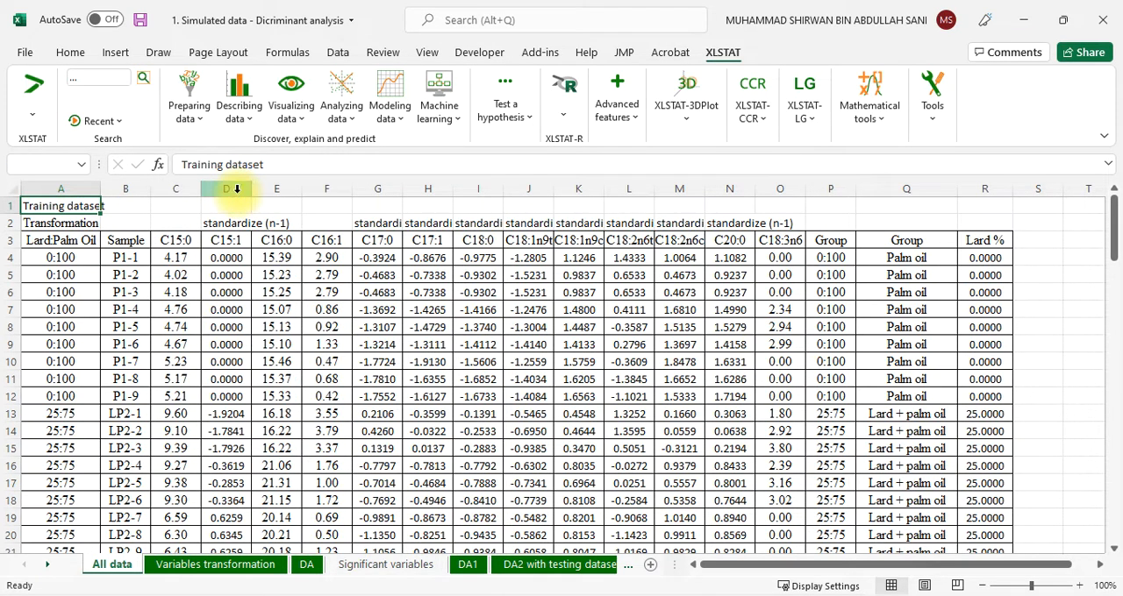
pyautogui.moveTo(594, 175); pyautogui.dragTo(816, 100)
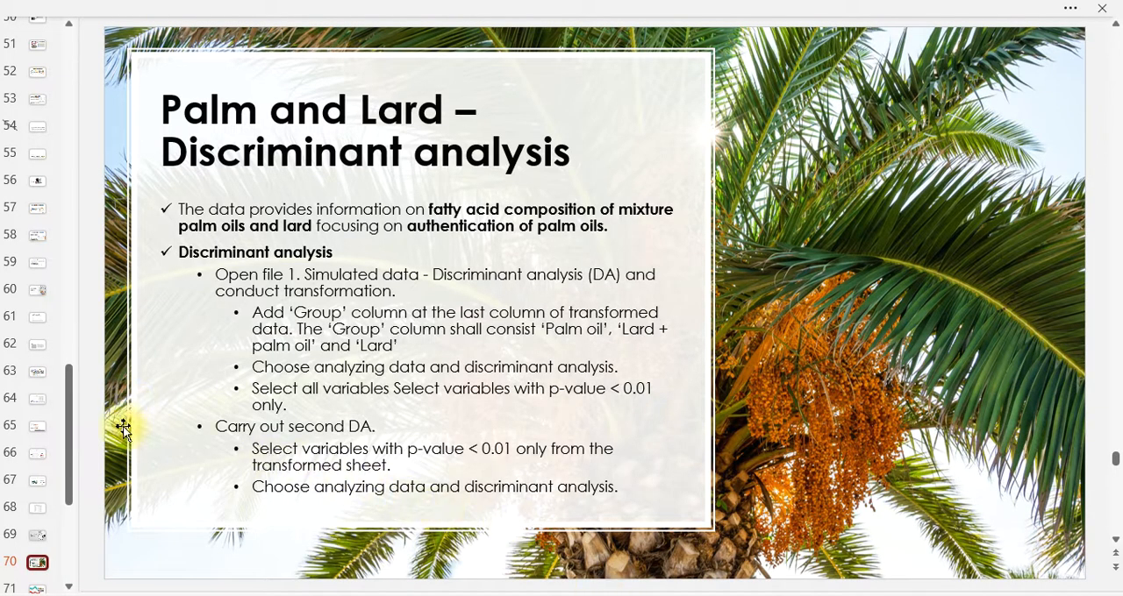
# Switch to the presentation, review the slides on missing data evaluation and multivariate analysis prerequisites, and return to the workbook
pyautogui.click(35, 292)
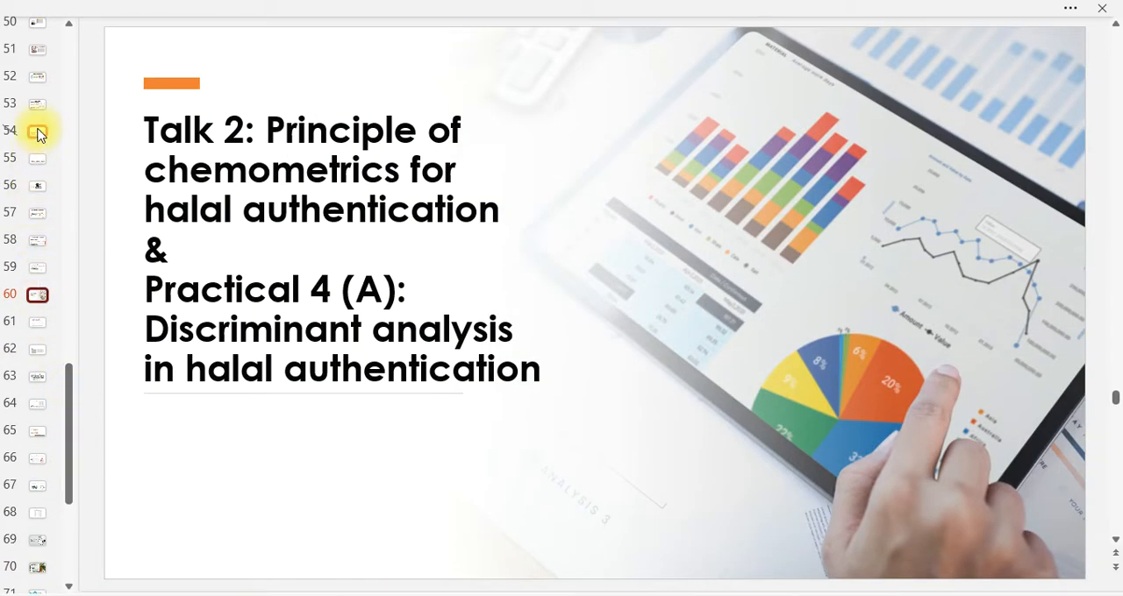
pyautogui.click(37, 107)
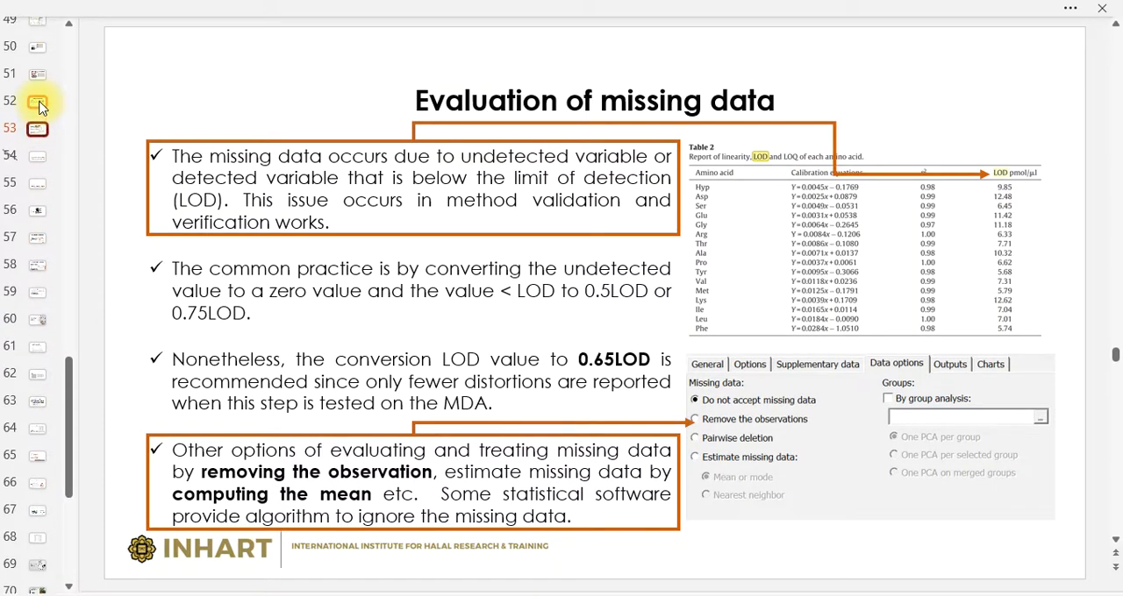
pyautogui.click(38, 103)
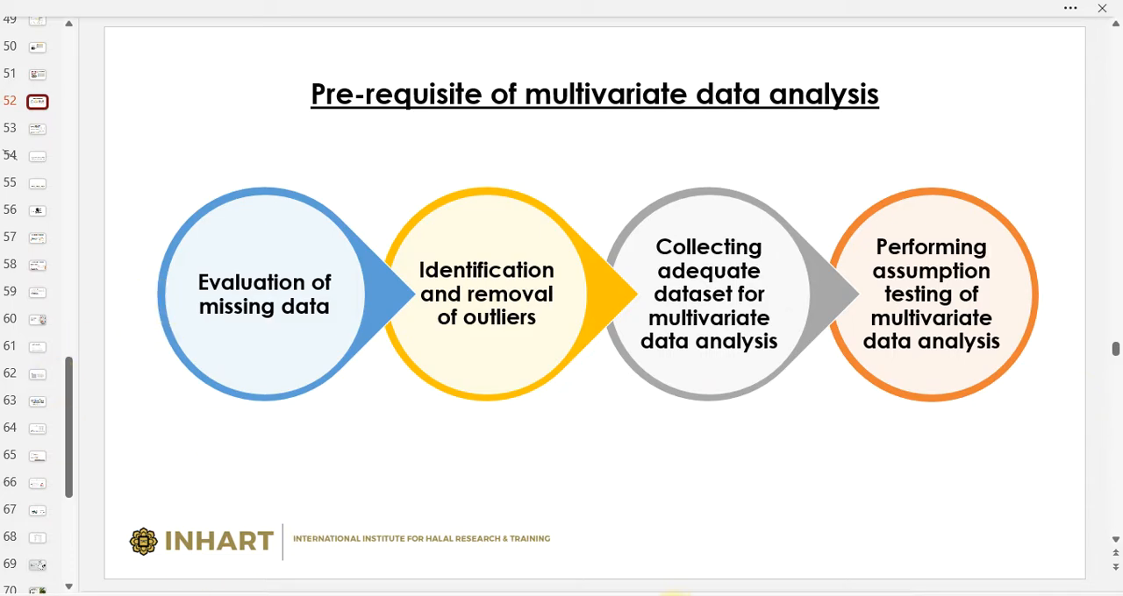
pyautogui.moveTo(722, 582)
pyautogui.click(719, 530)
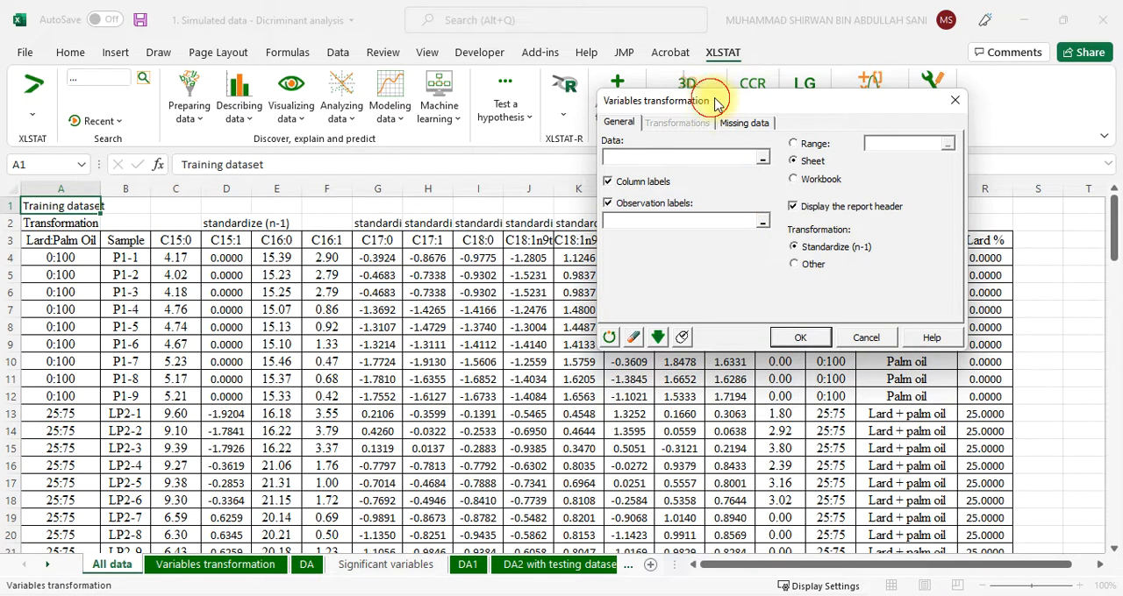
# Set the transformation's data range to C3:O48 of the All data sheet, moving the dialog clear of the columns
pyautogui.moveTo(709, 100); pyautogui.dragTo(810, 87)
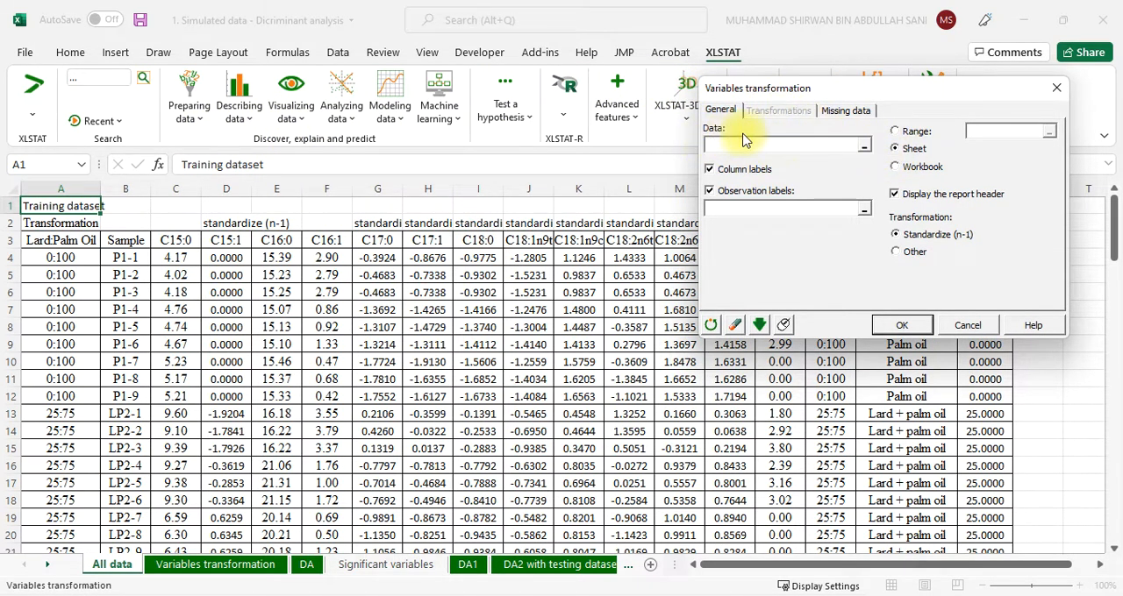
pyautogui.click(864, 146)
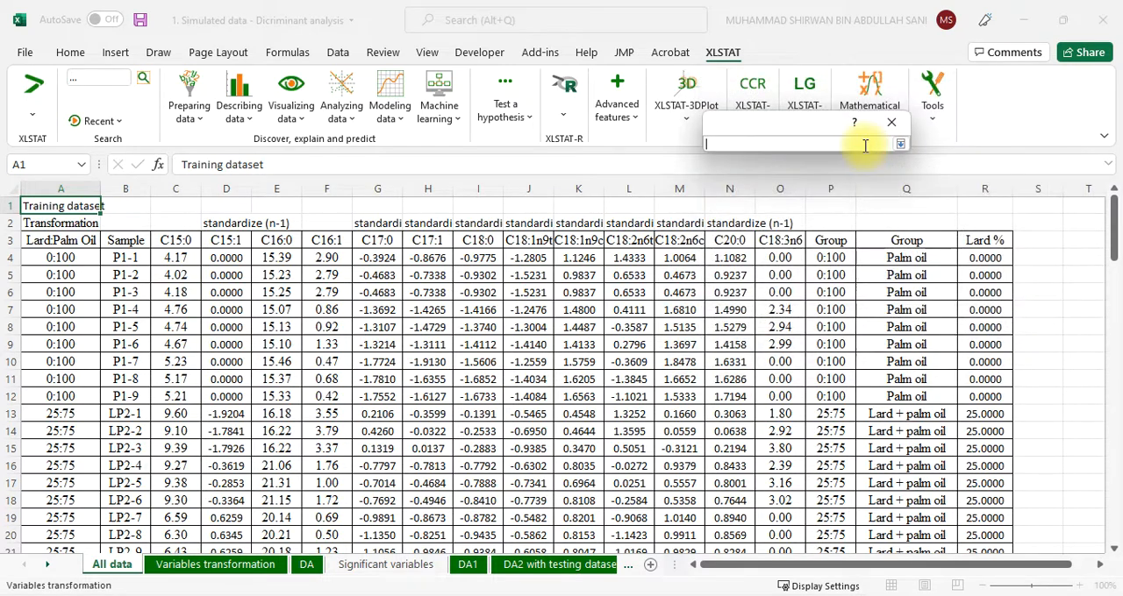
pyautogui.click(177, 240)
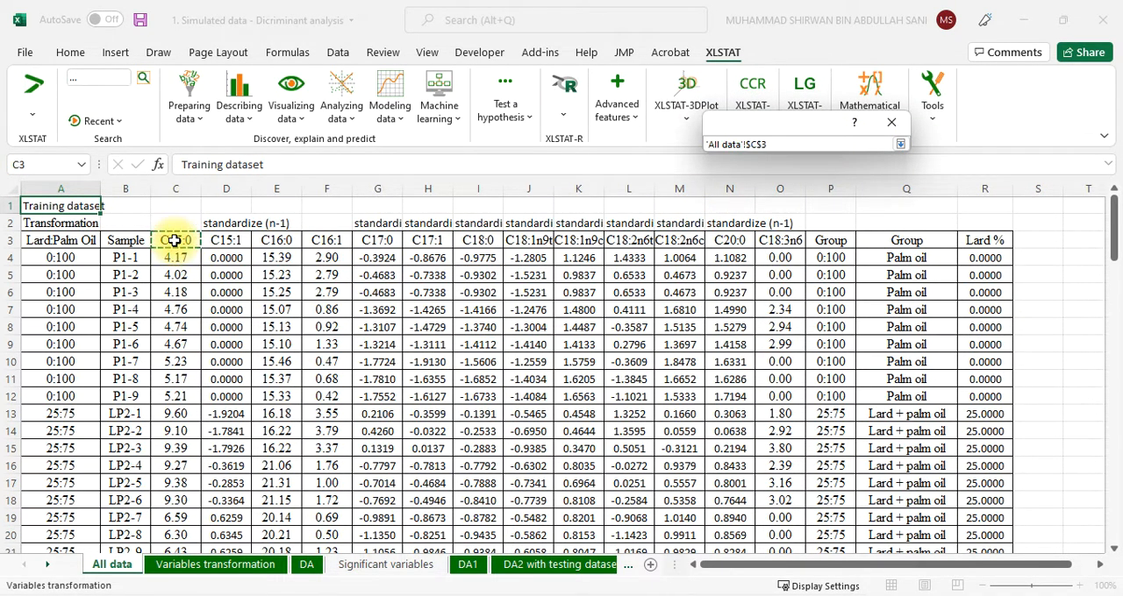
pyautogui.moveTo(178, 241); pyautogui.dragTo(797, 239)
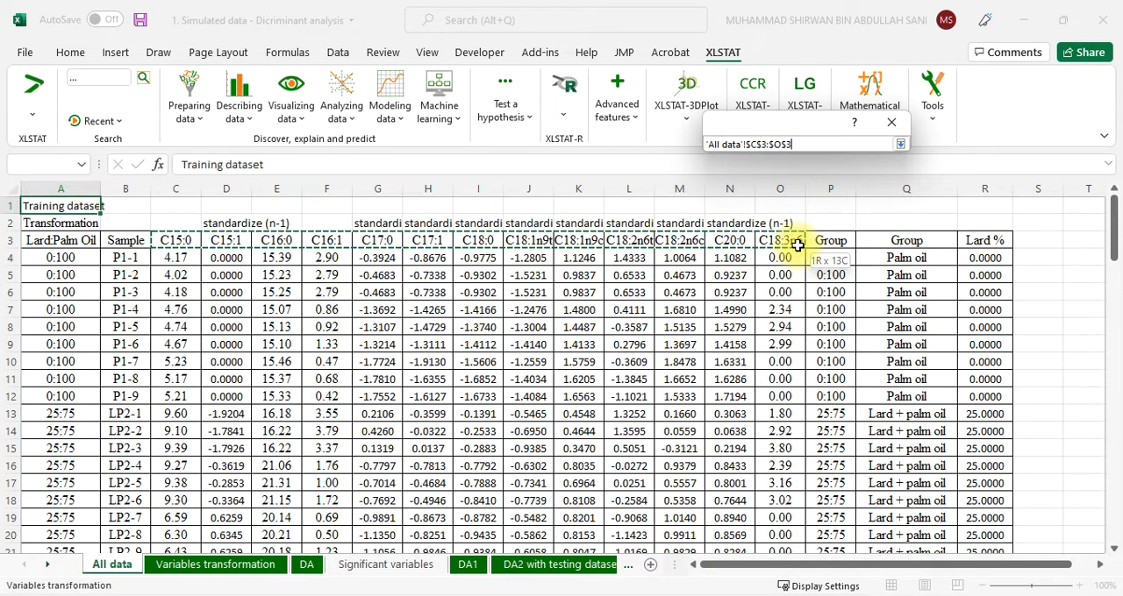
pyautogui.moveTo(796, 246); pyautogui.dragTo(779, 519)
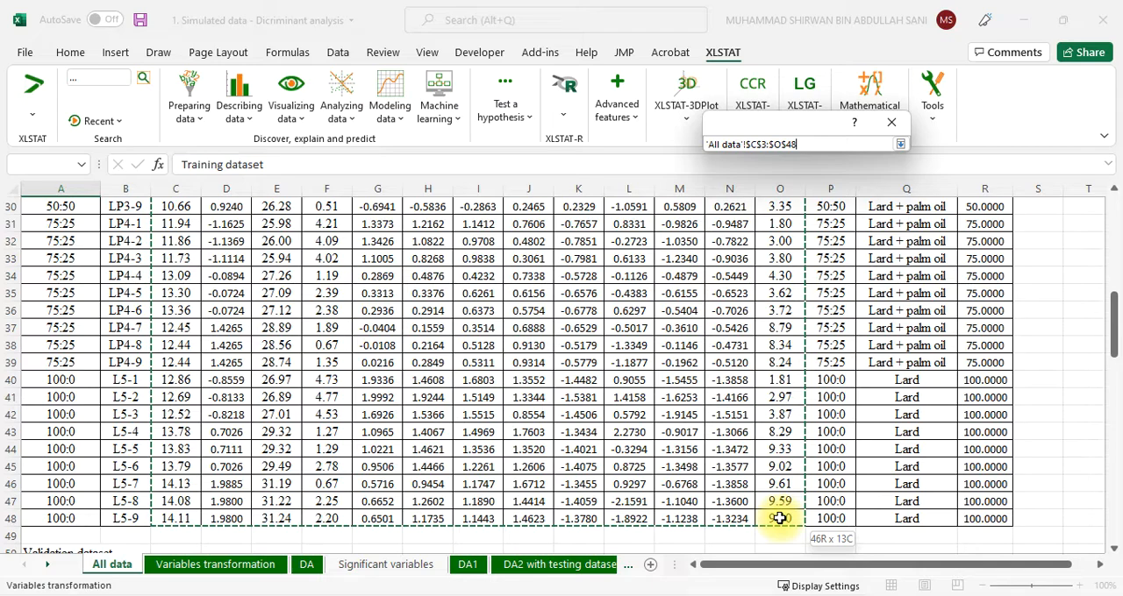
pyautogui.moveTo(779, 519); pyautogui.dragTo(779, 518)
pyautogui.click(900, 144)
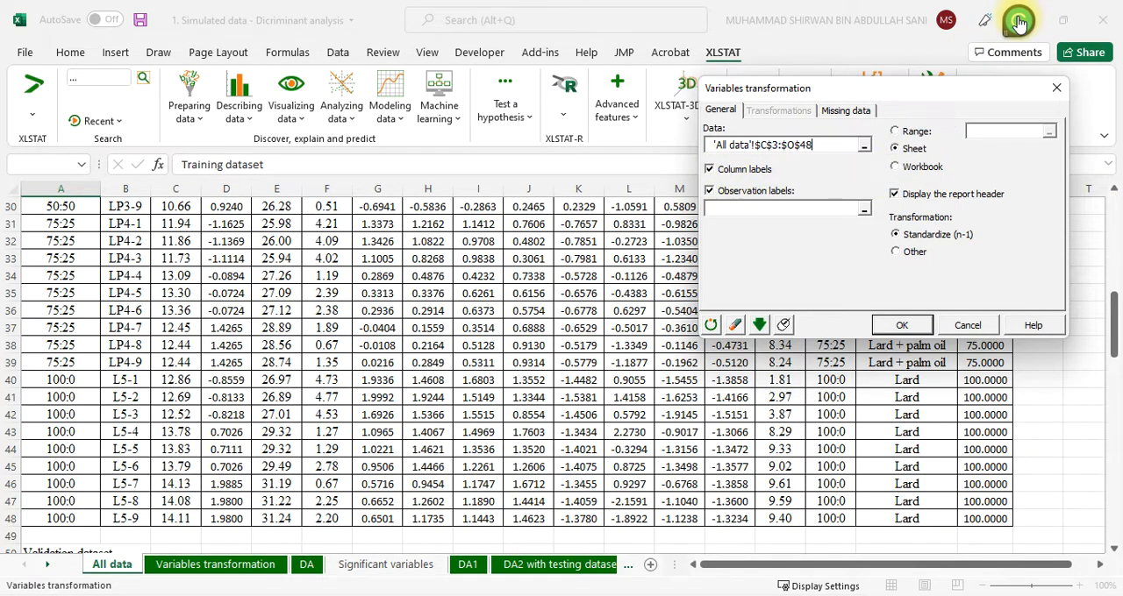
# Set the transformation's observation labels to the Sample column range B3:B48 of the All data sheet
pyautogui.click(865, 212)
pyautogui.scroll(10, 296, 377)
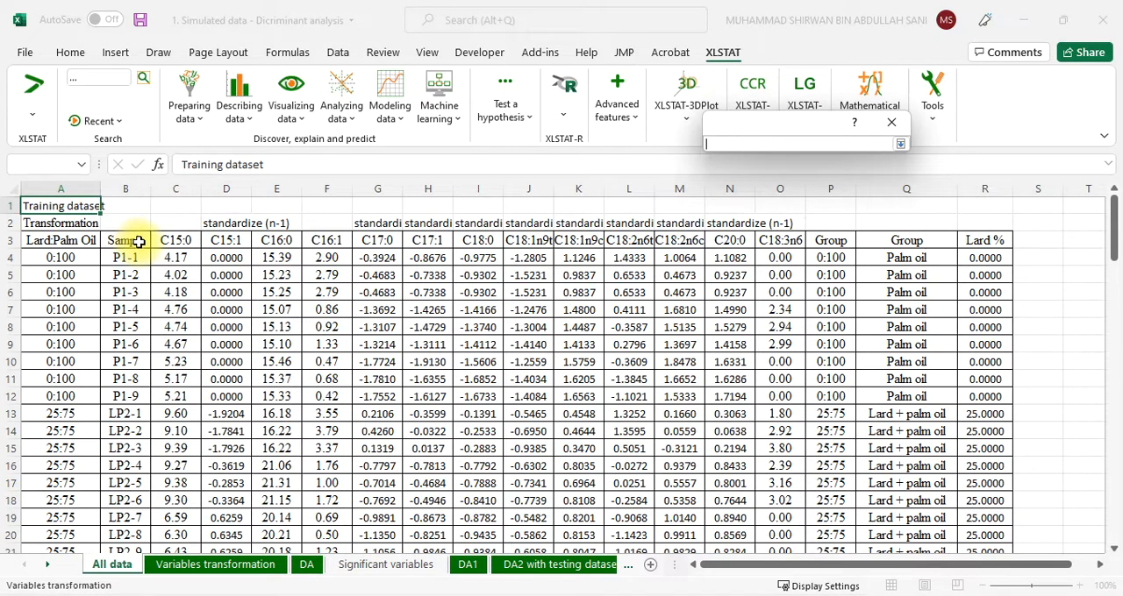
pyautogui.click(138, 242)
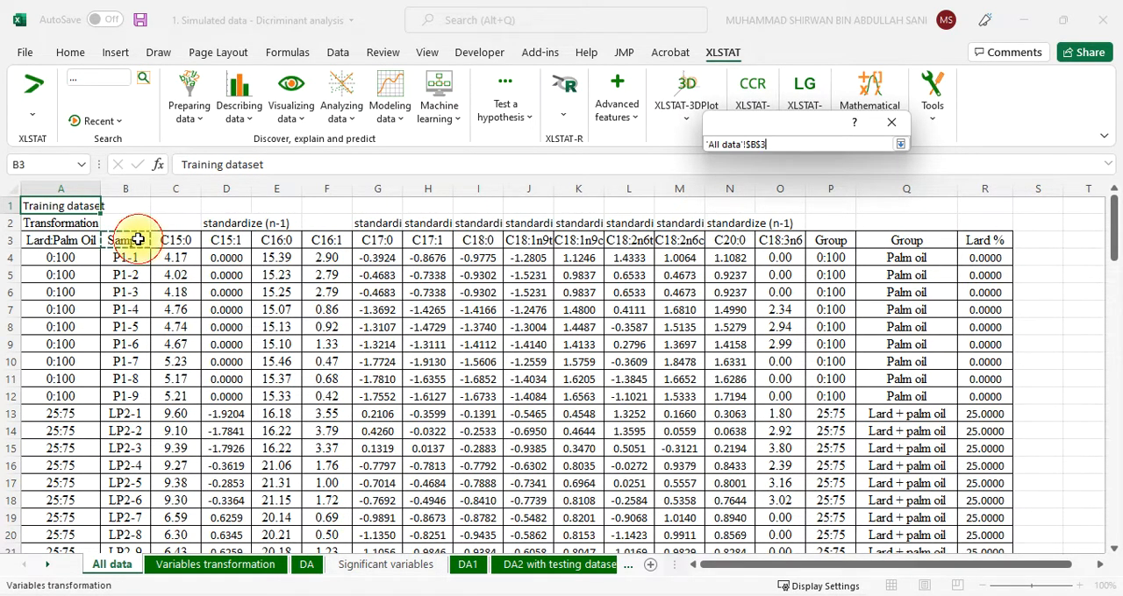
pyautogui.moveTo(138, 241); pyautogui.dragTo(147, 521)
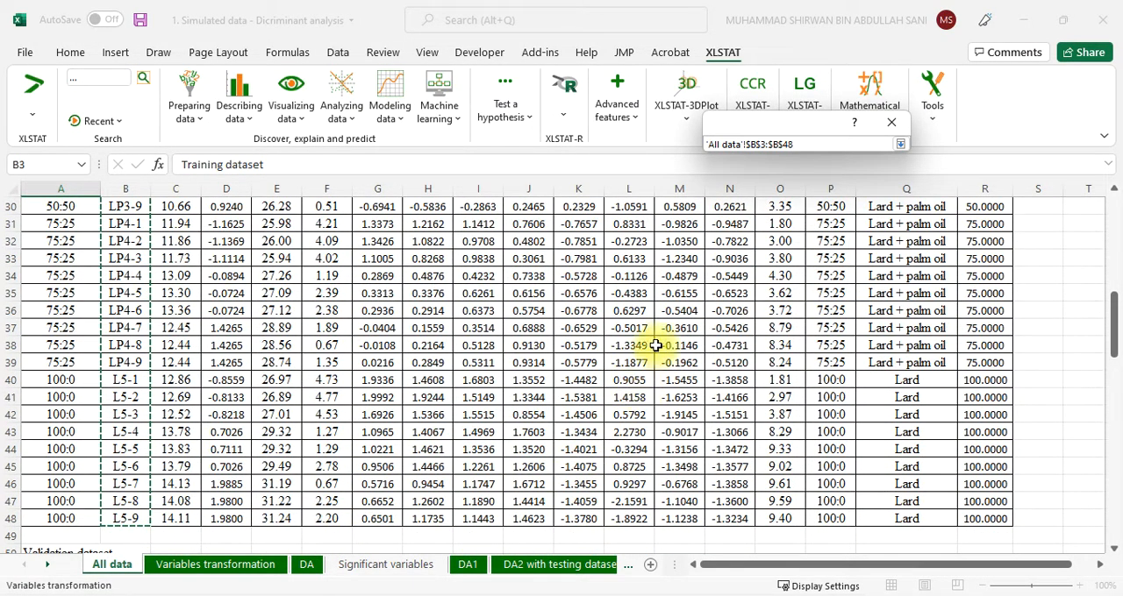
pyautogui.click(900, 144)
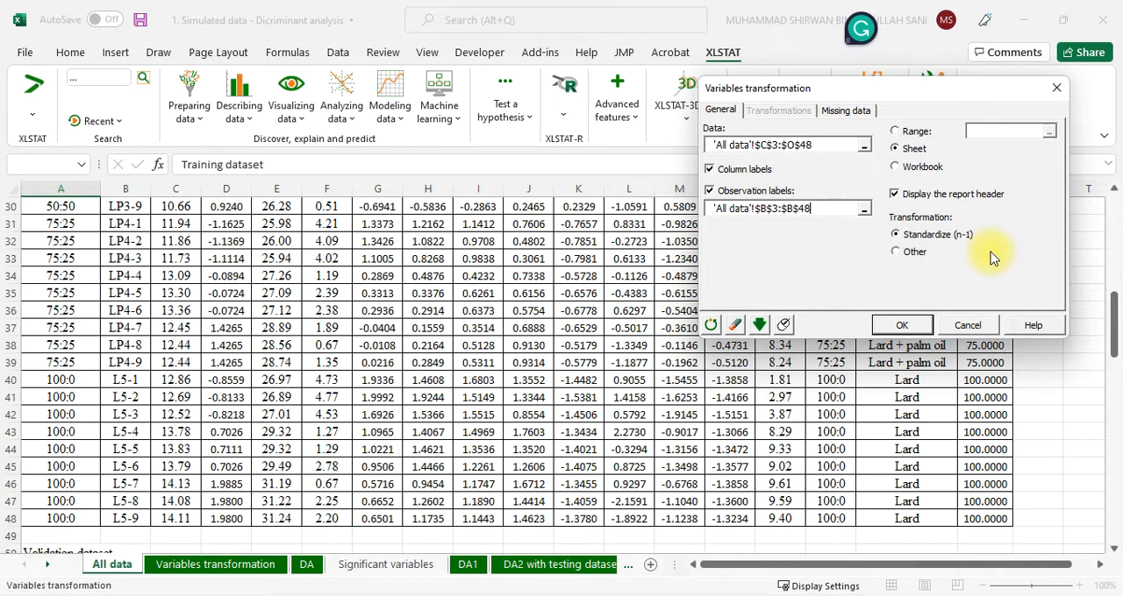
# Examine the other transformation methods offered, and reselect Standardize (n-1) as the transformation
pyautogui.click(896, 253)
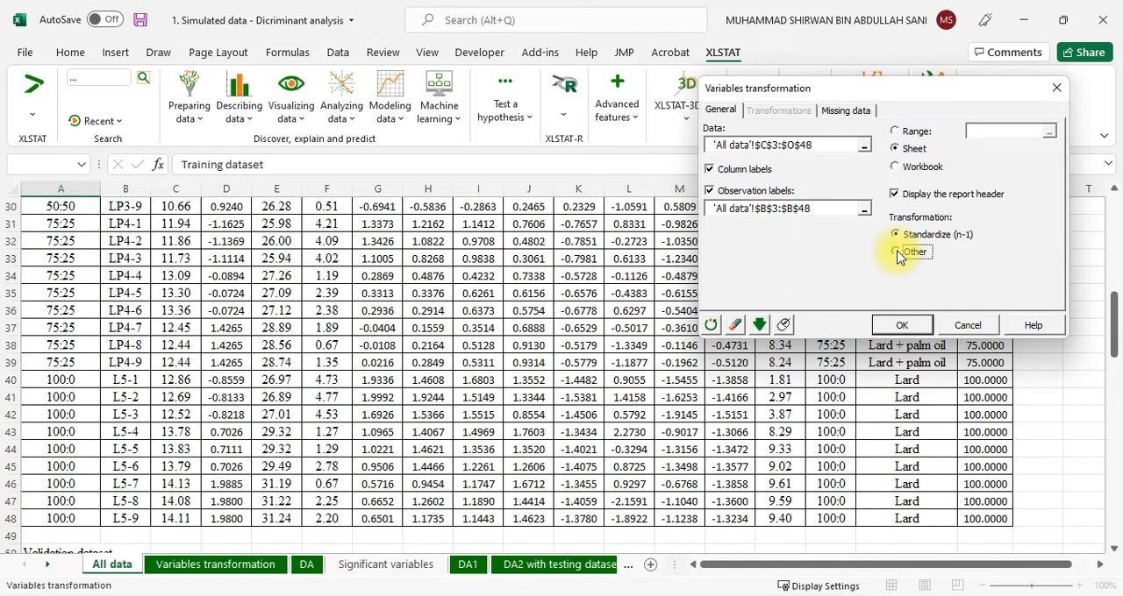
pyautogui.click(896, 254)
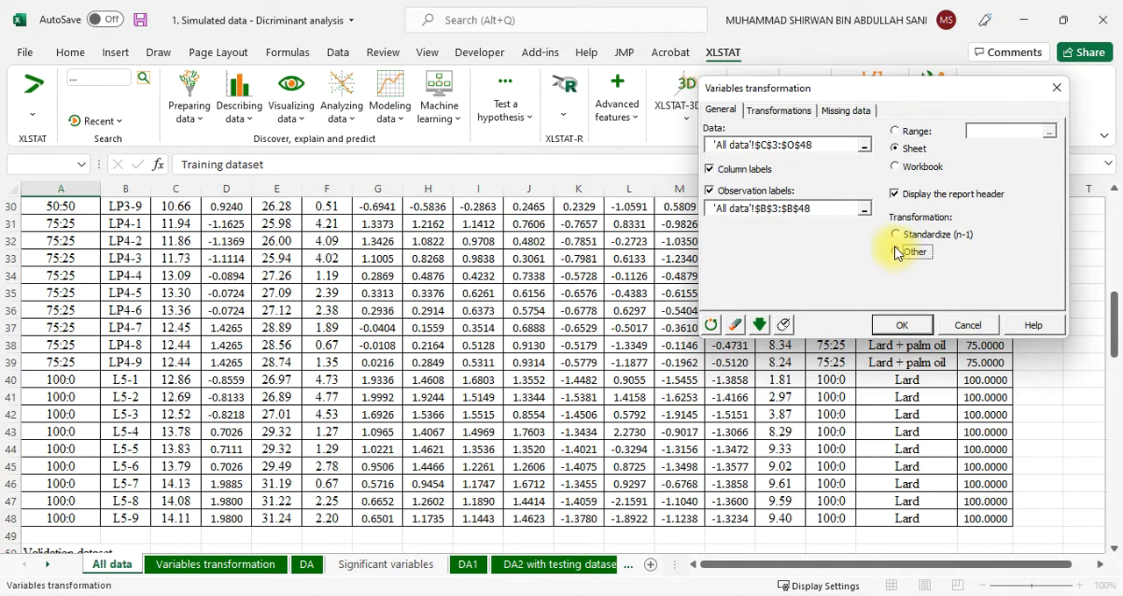
pyautogui.click(790, 117)
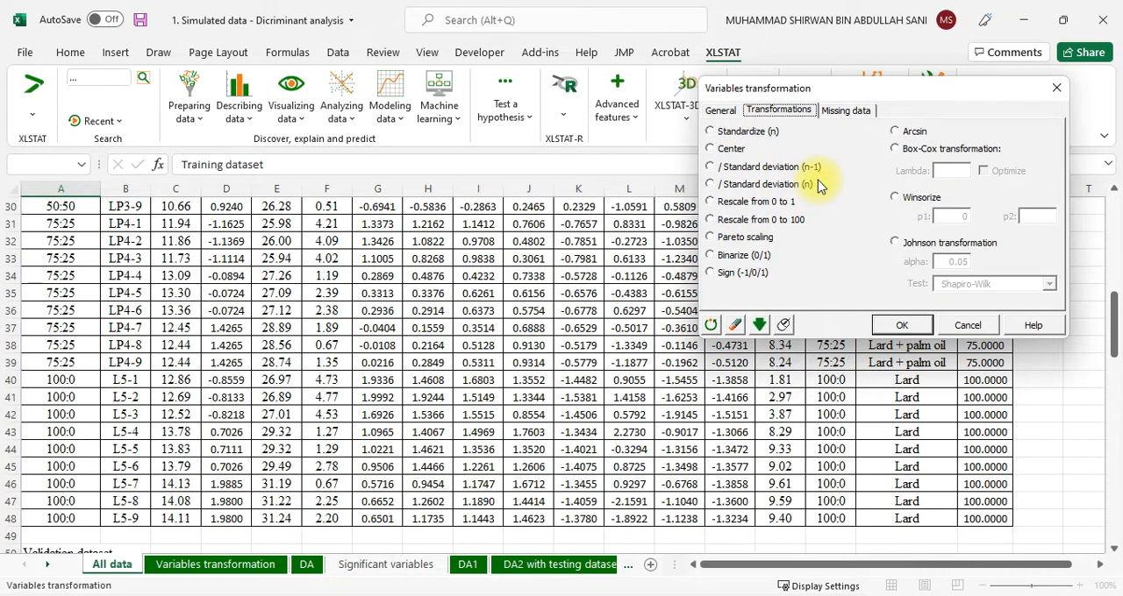
pyautogui.click(720, 110)
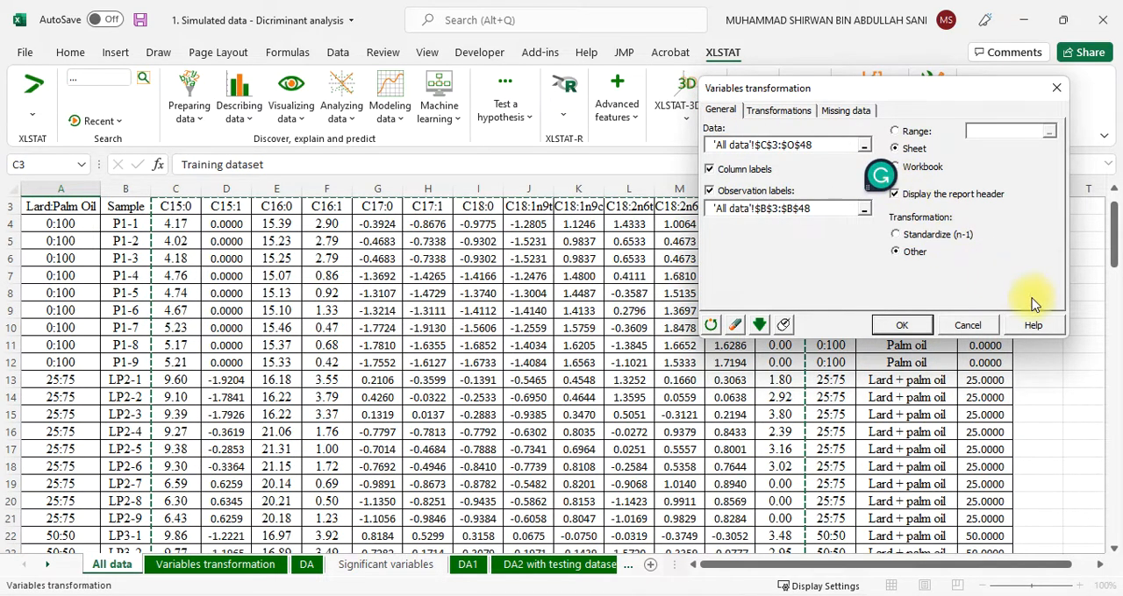
pyautogui.click(894, 237)
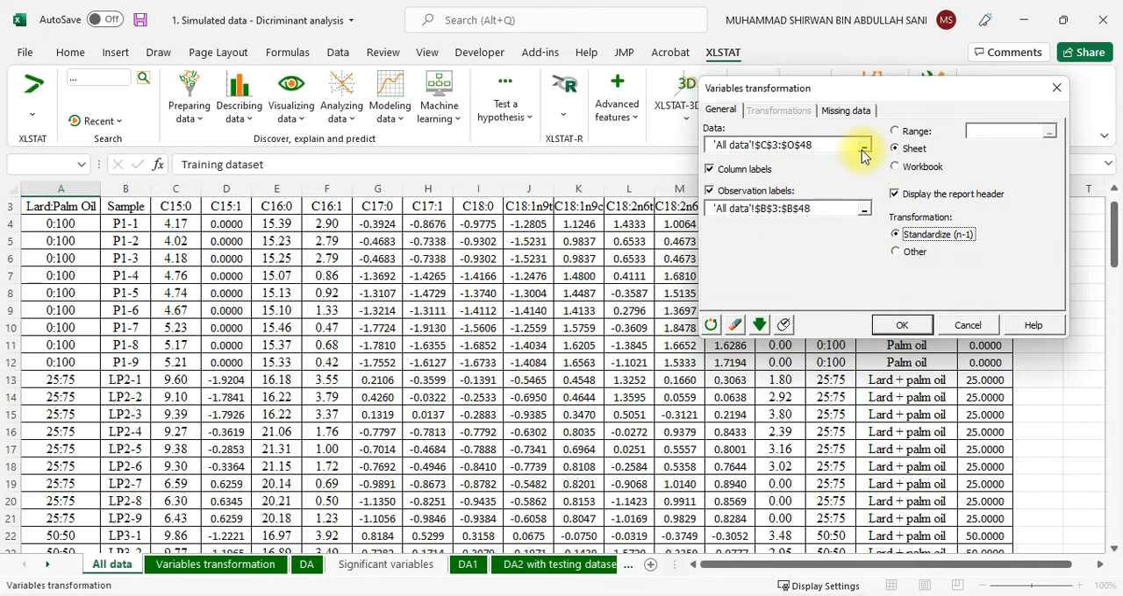
# Set missing data handling to Do not accept missing data and run the variables transformation with the listed selections
pyautogui.click(848, 112)
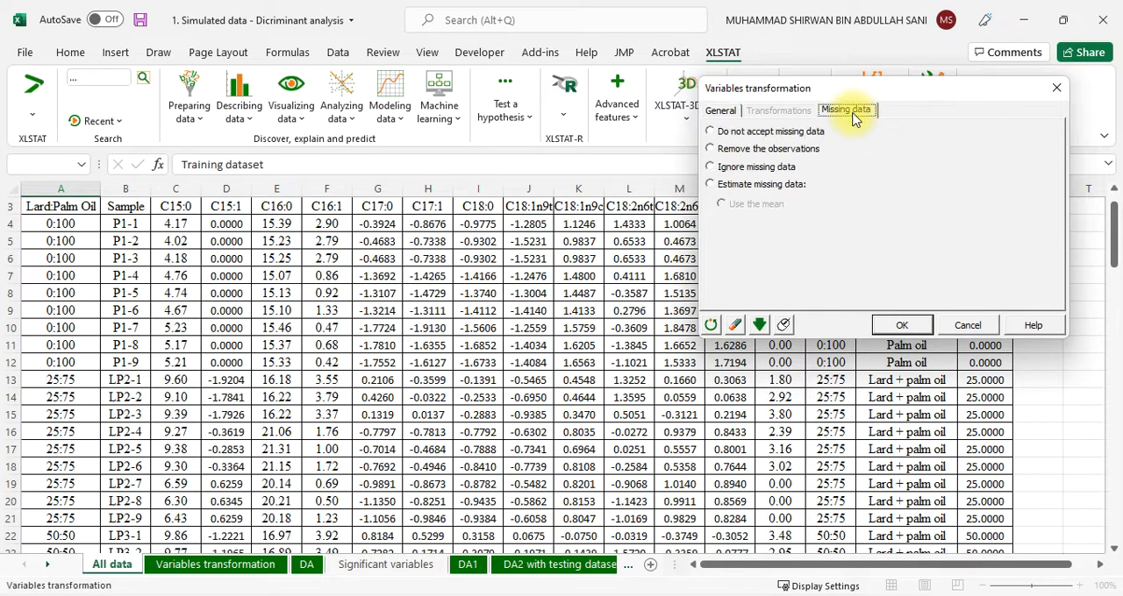
pyautogui.click(716, 135)
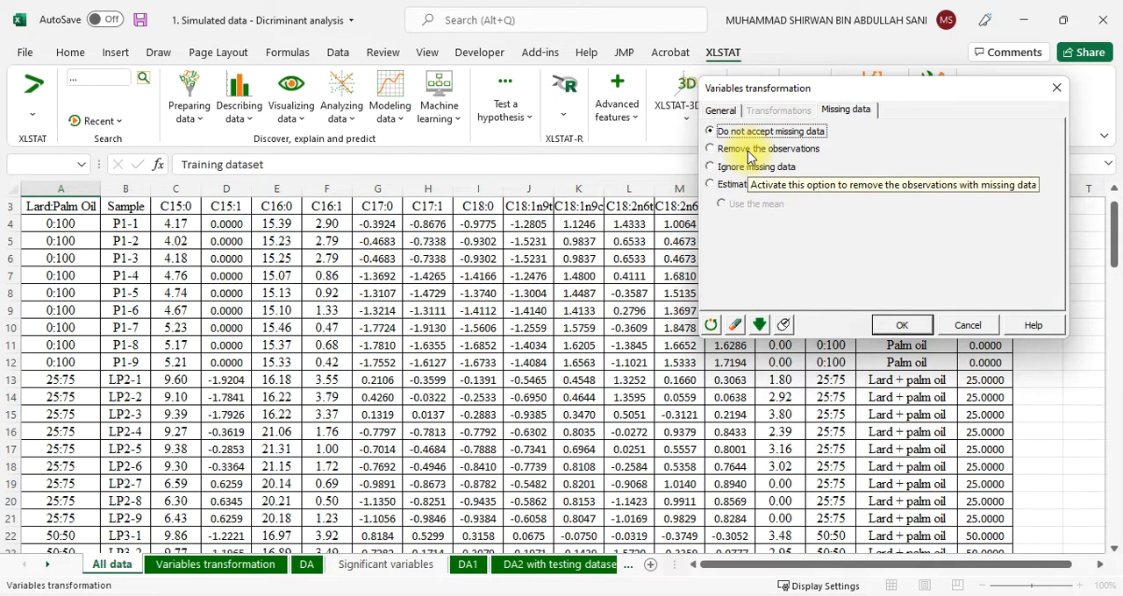
pyautogui.click(901, 327)
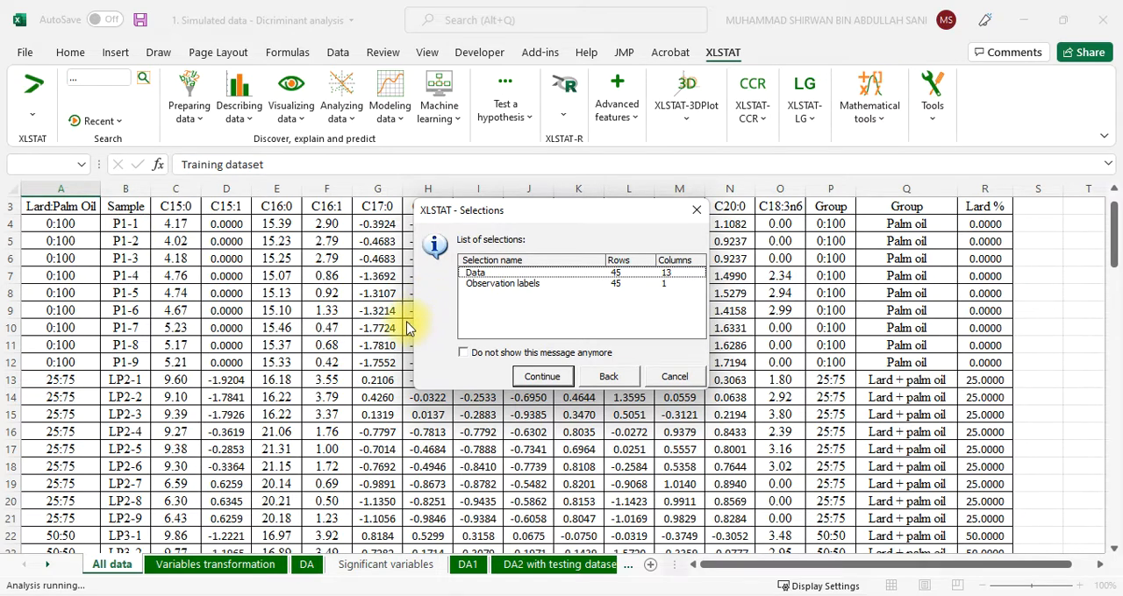
pyautogui.click(546, 382)
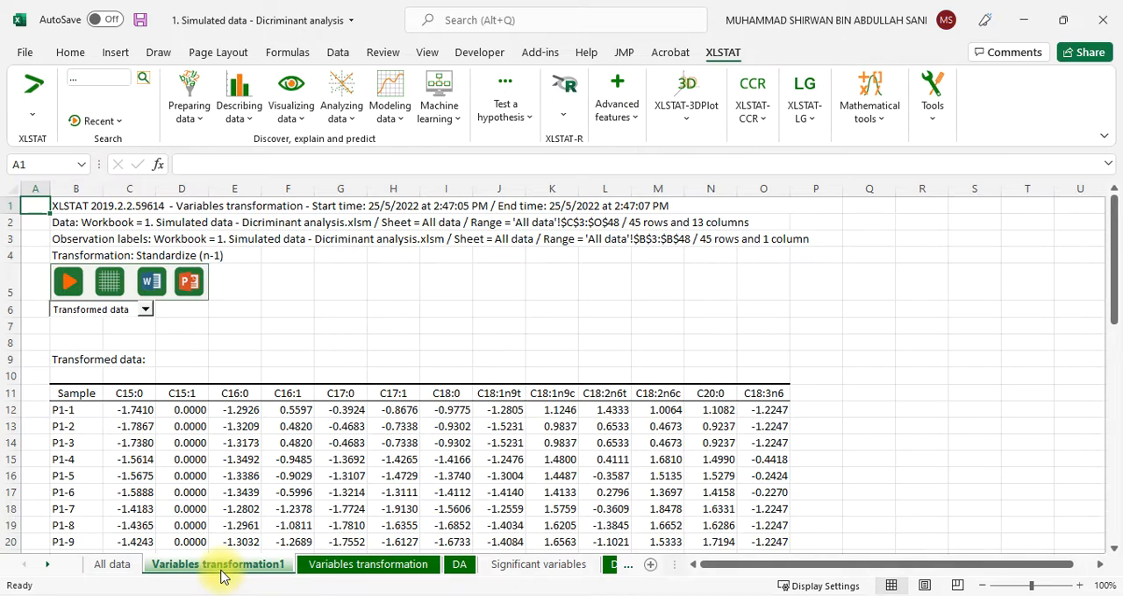
# Review the existing Variables transformation sheet, the training dataset on All data, and the report header of the DA sheet
pyautogui.click(373, 566)
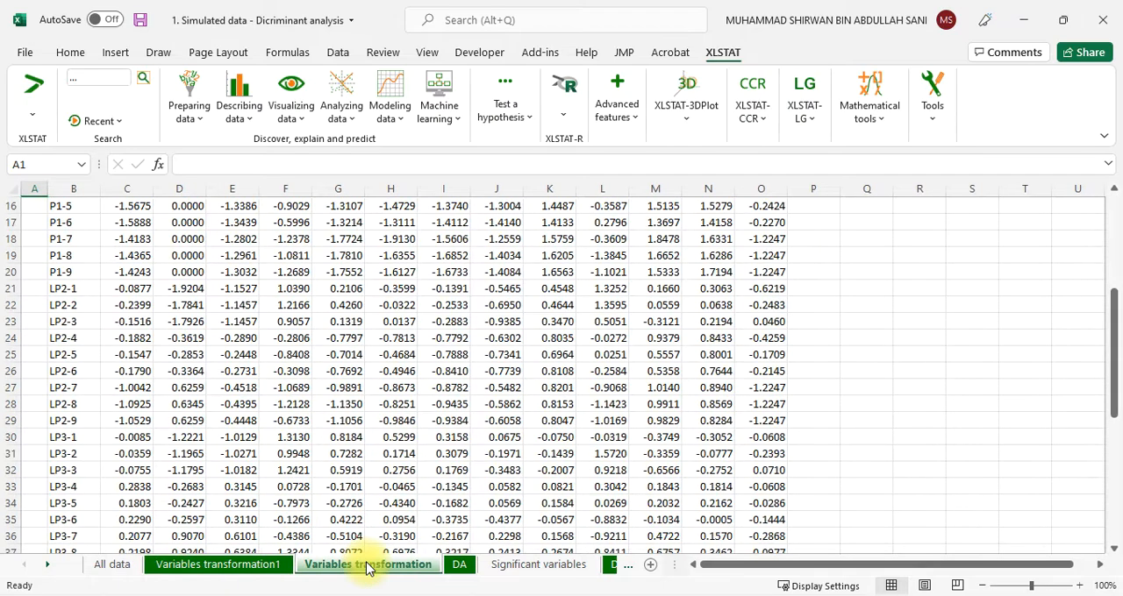
pyautogui.scroll(5, 290, 484)
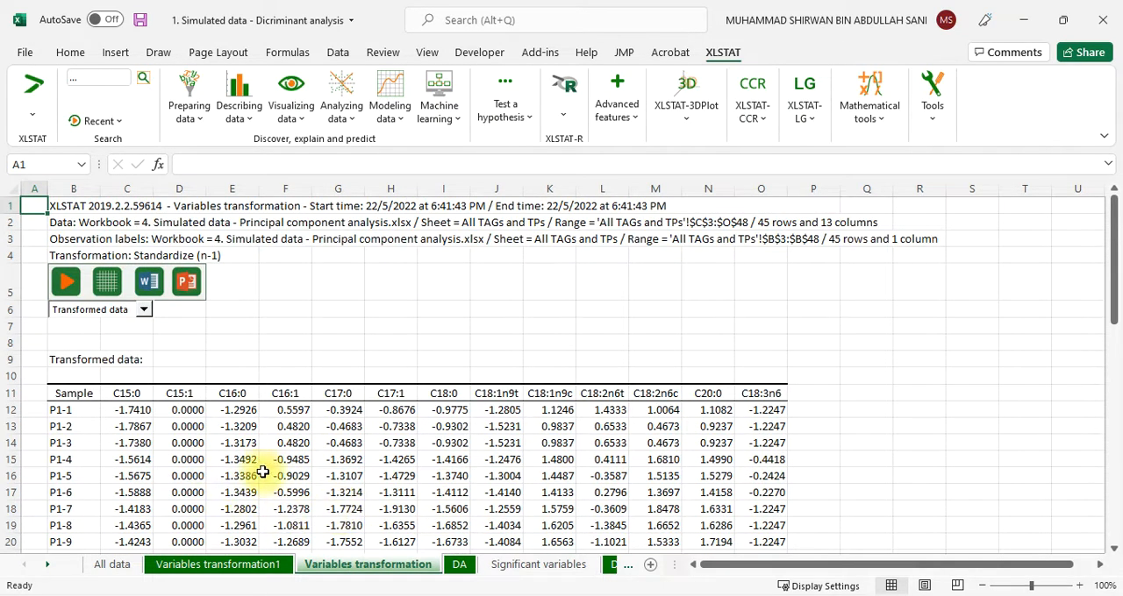
pyautogui.scroll(-2, 281, 474)
pyautogui.click(112, 566)
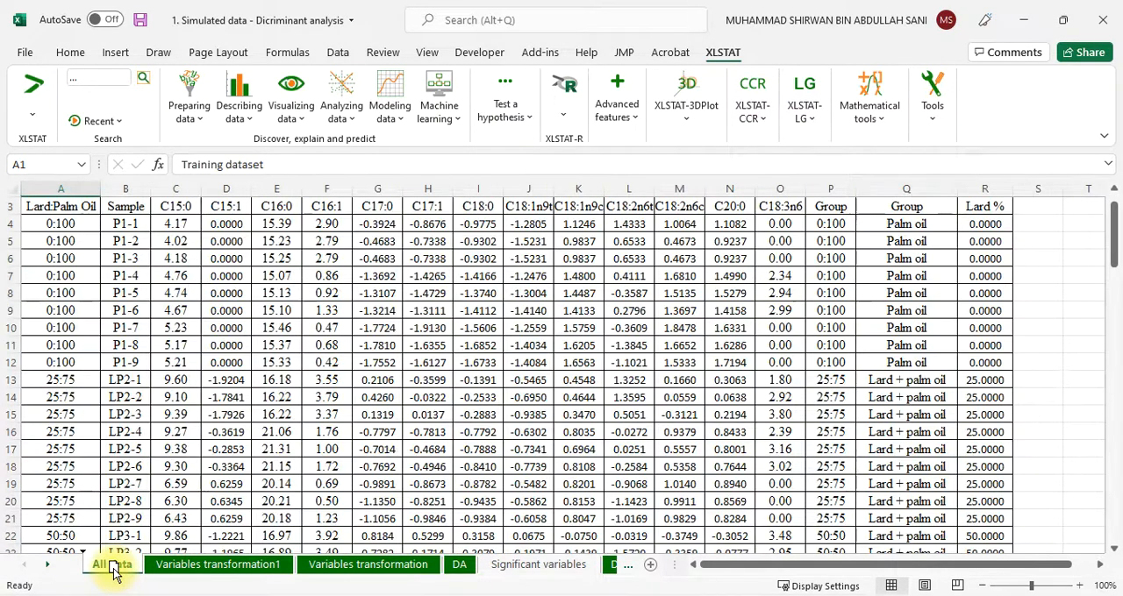
pyautogui.scroll(1, 266, 303)
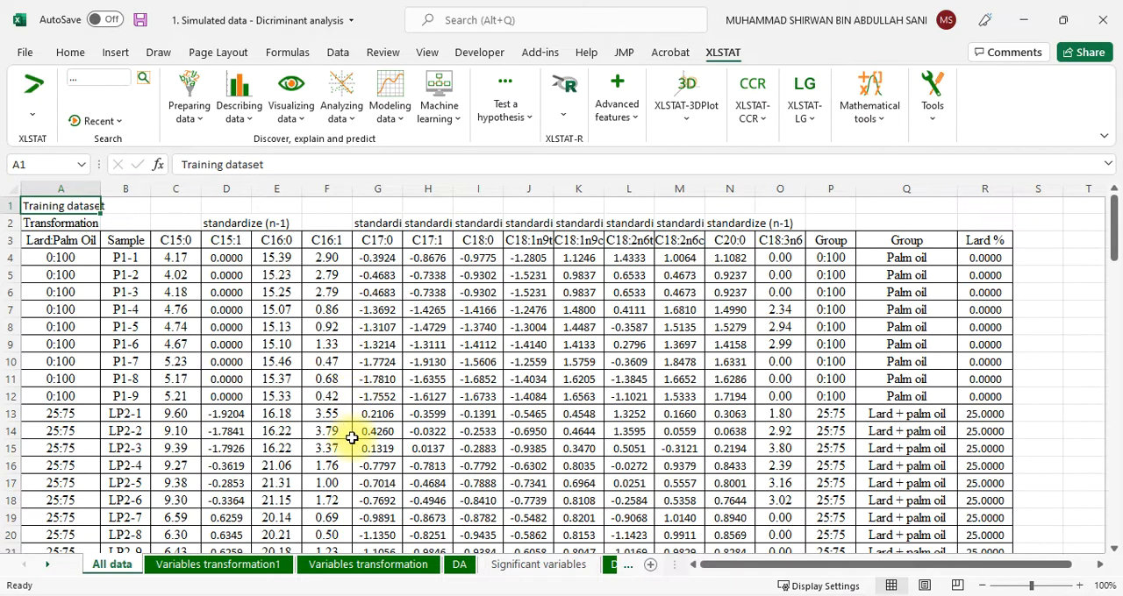
pyautogui.click(462, 568)
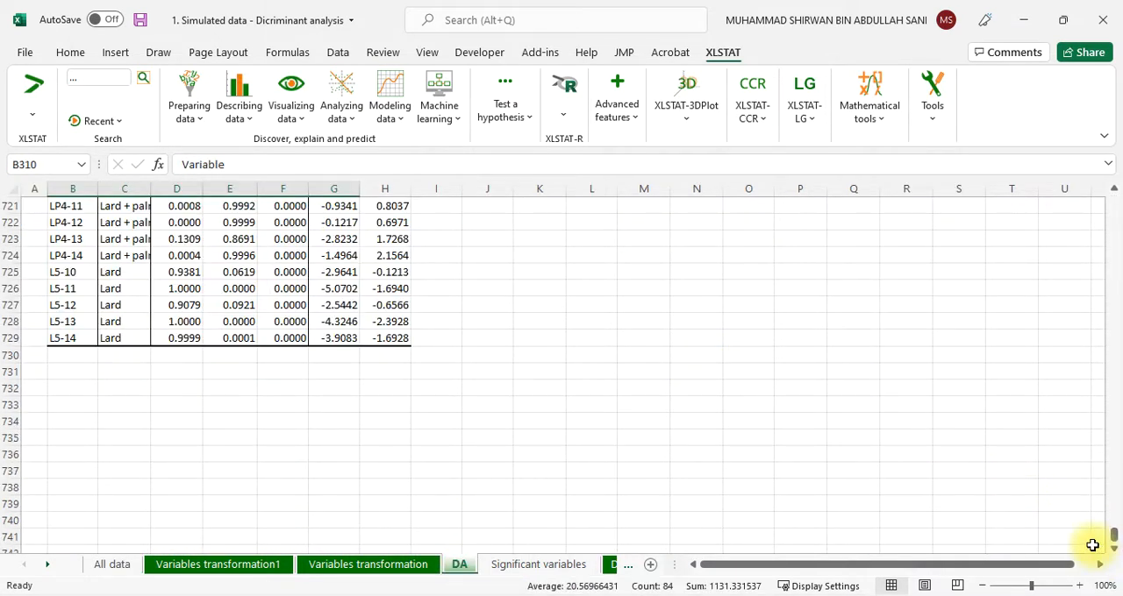
pyautogui.moveTo(1114, 537); pyautogui.dragTo(1118, 200)
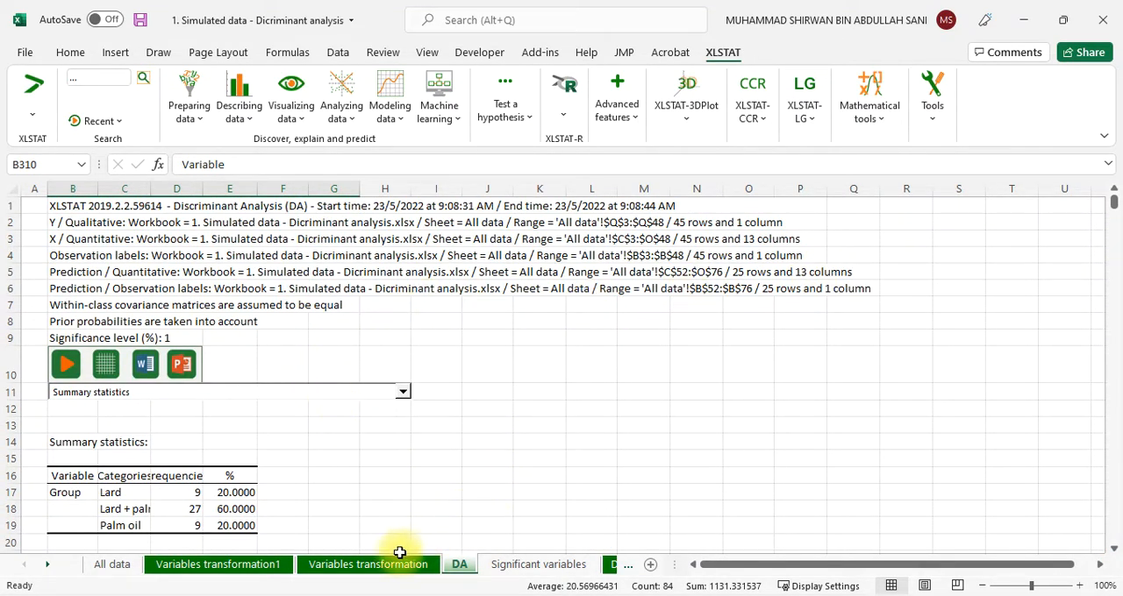
# Return to the All data sheet and open the Discriminant Analysis (DA) dialog
pyautogui.click(103, 571)
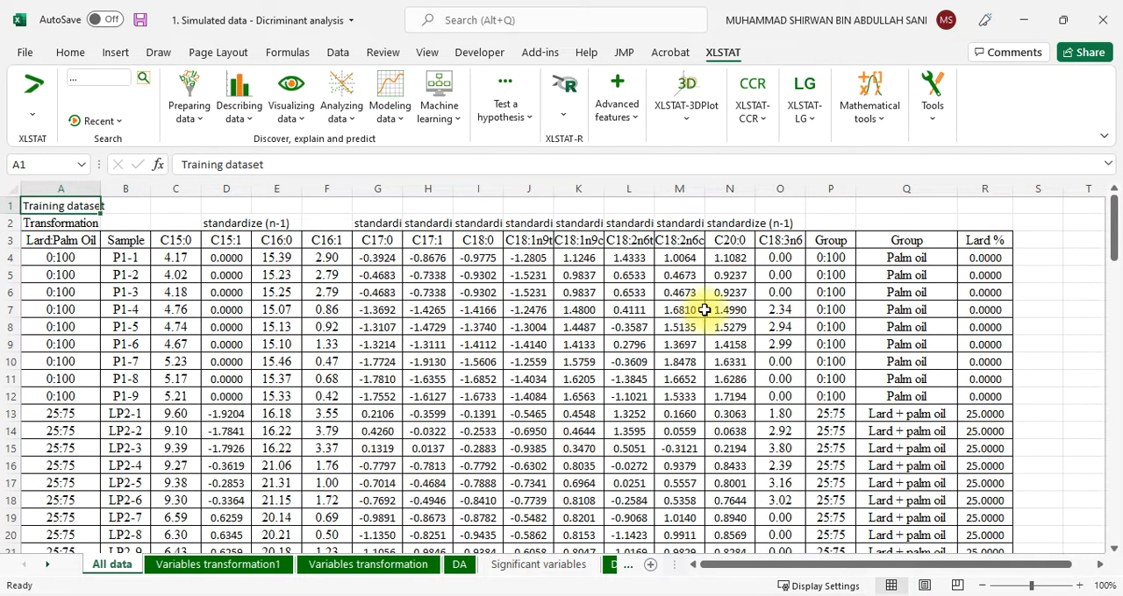
pyautogui.click(355, 124)
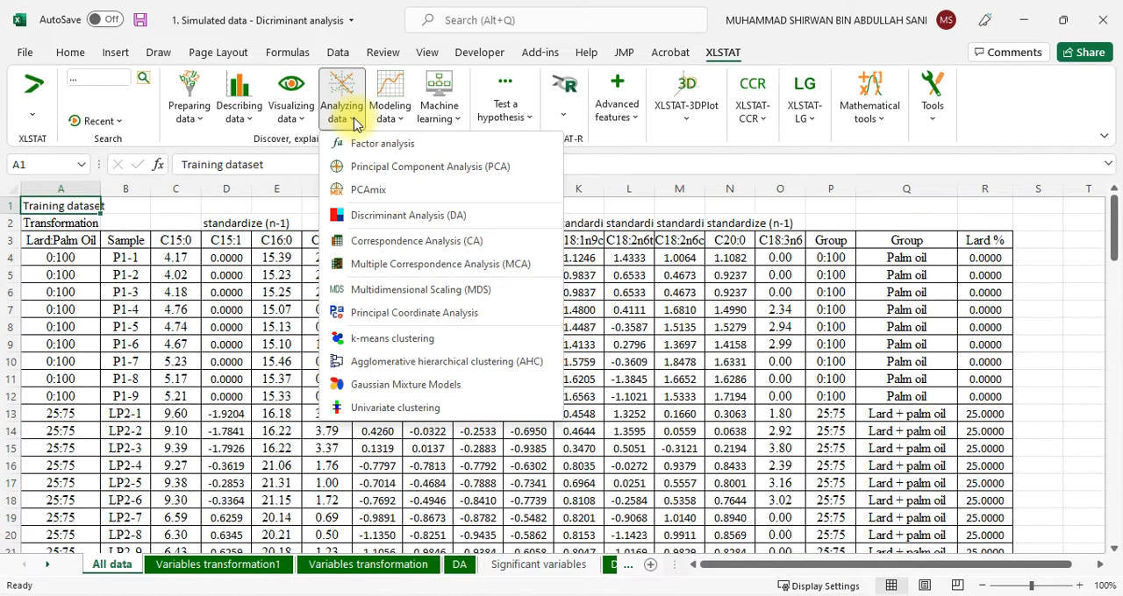
pyautogui.click(454, 220)
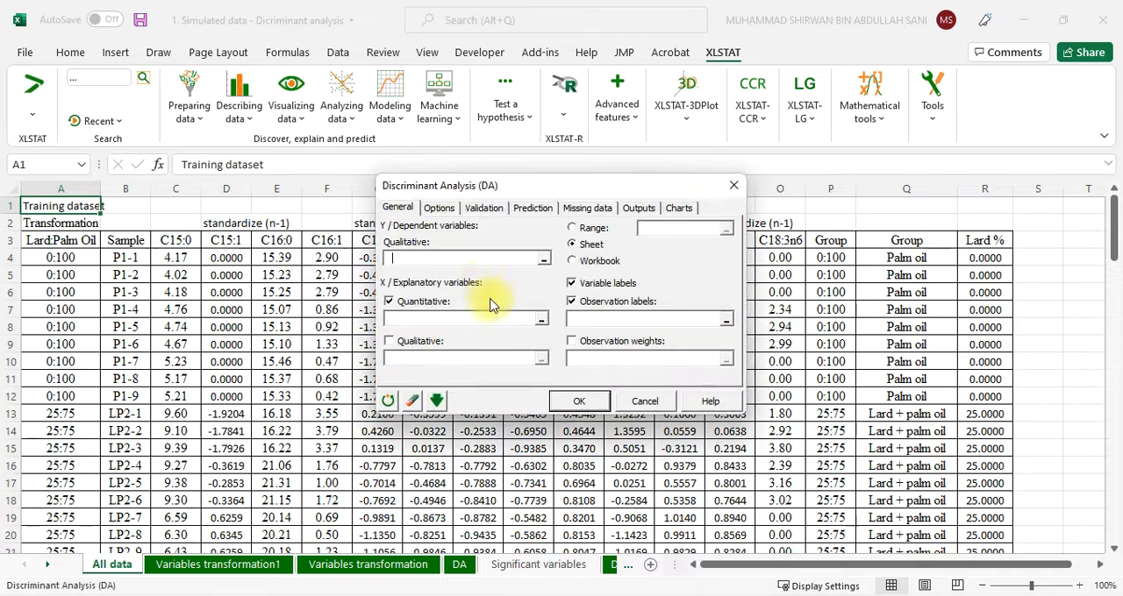
# Cancel and reopen the Discriminant Analysis (DA) dialog, and reposition it over the training dataset
pyautogui.click(660, 410)
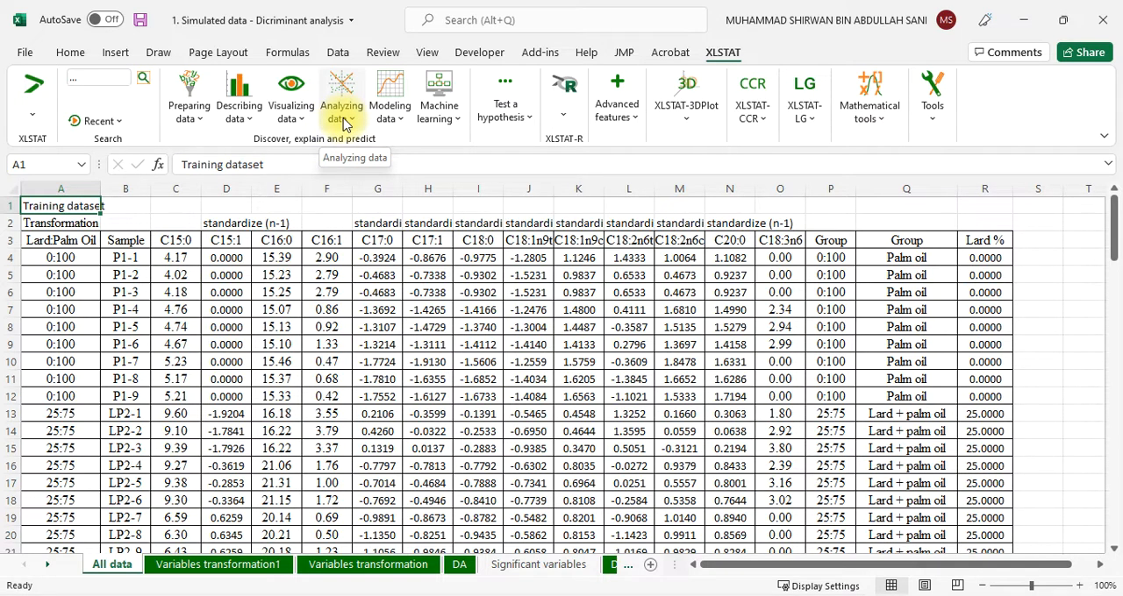
pyautogui.click(344, 123)
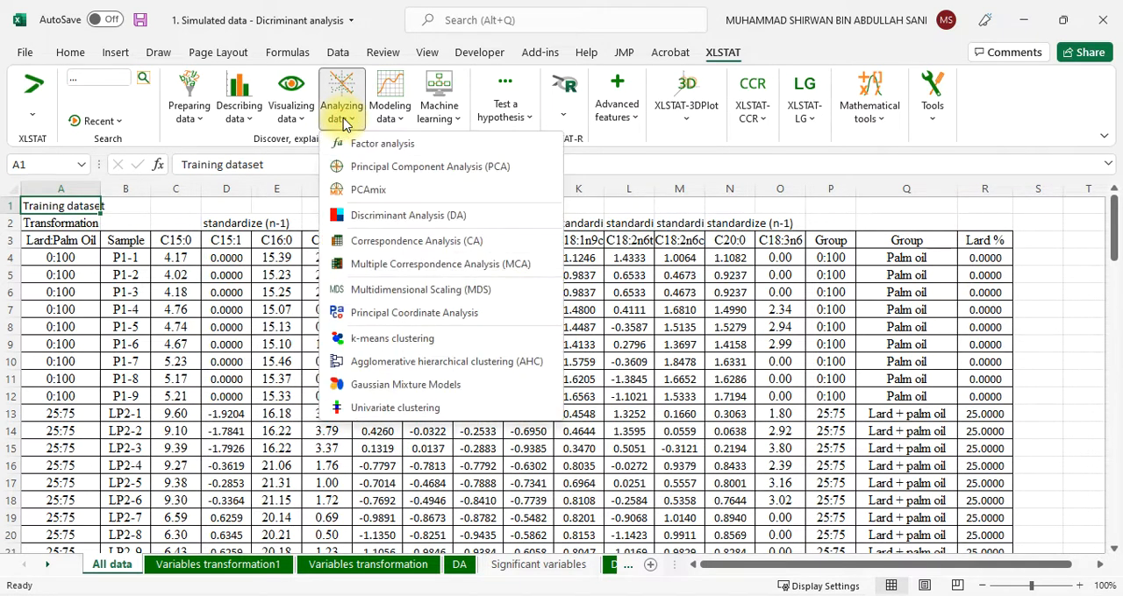
pyautogui.click(423, 220)
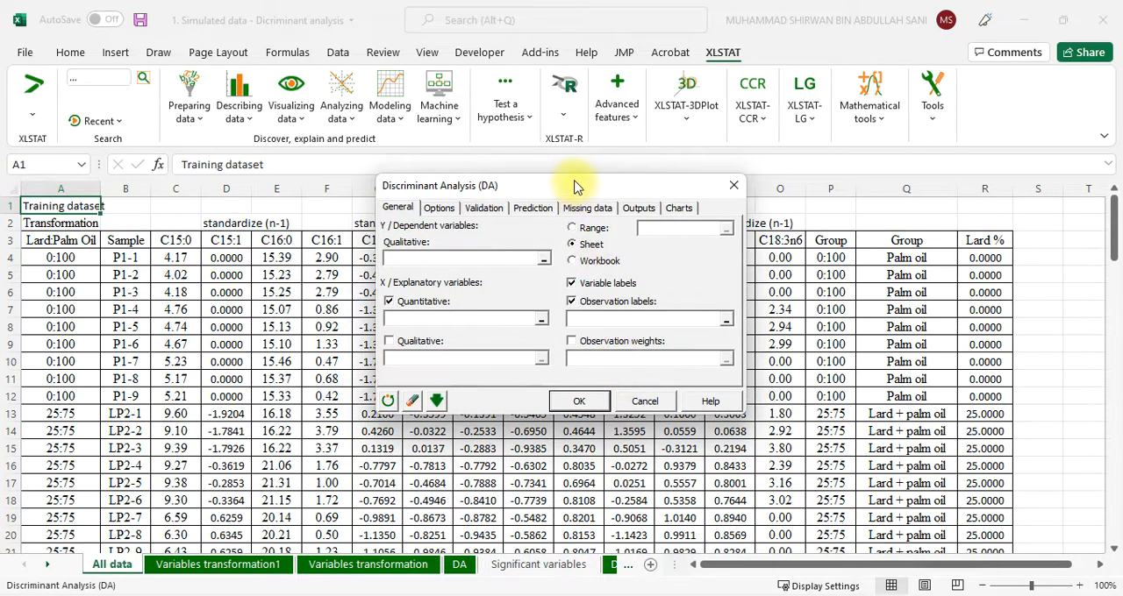
pyautogui.moveTo(576, 185); pyautogui.dragTo(754, 64)
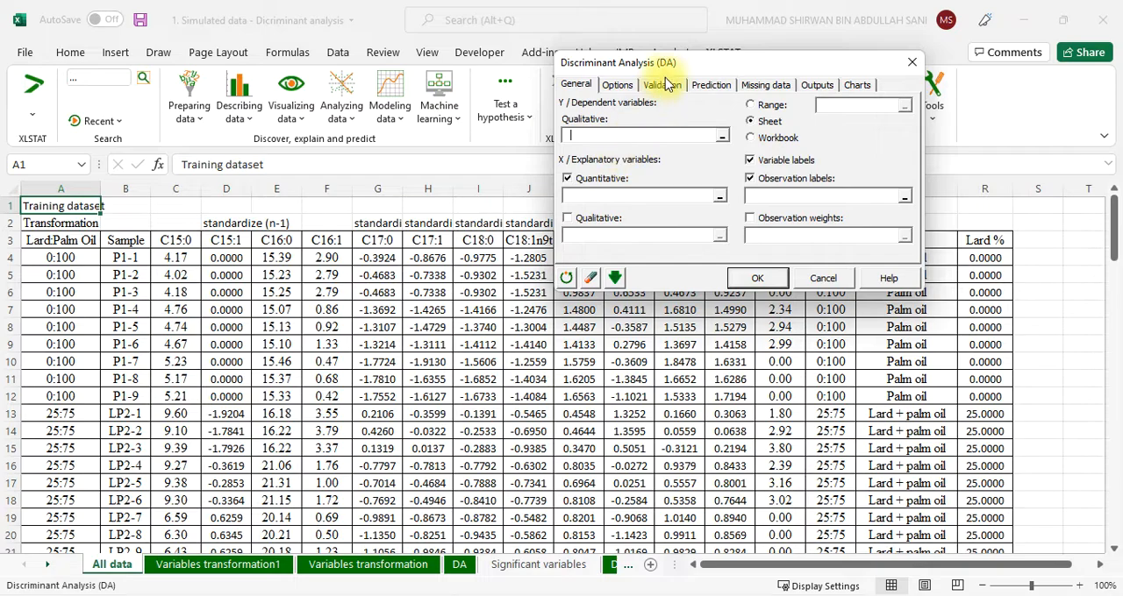
pyautogui.moveTo(664, 66); pyautogui.dragTo(490, 165)
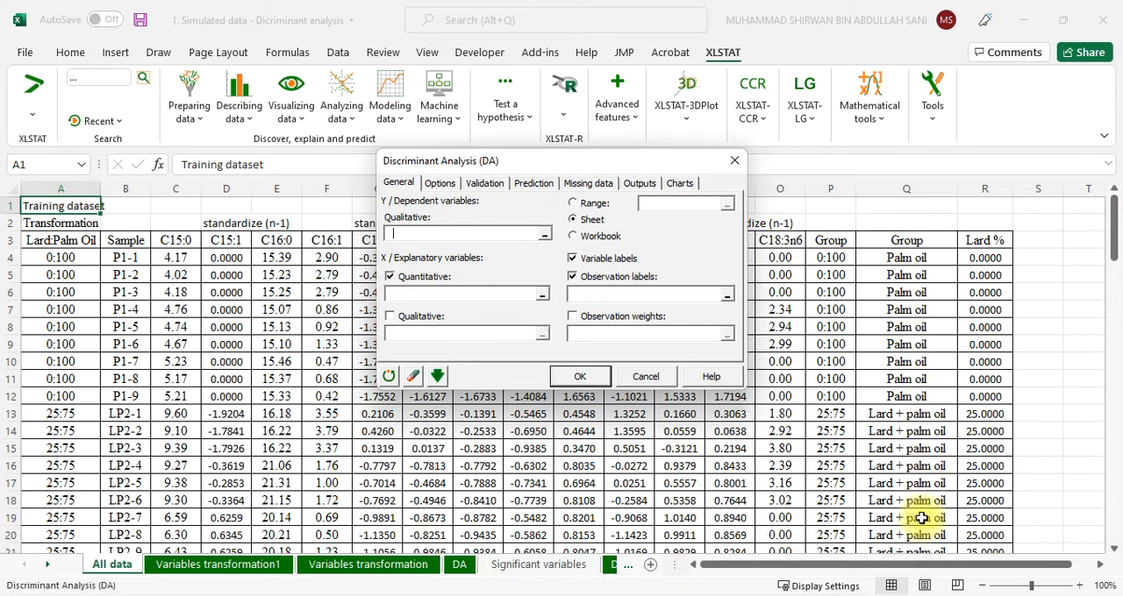
# Set the qualitative dependent variable to the training dataset's Group column naming the oil types, 'All data'!$Q$3:$Q$48
pyautogui.click(573, 275)
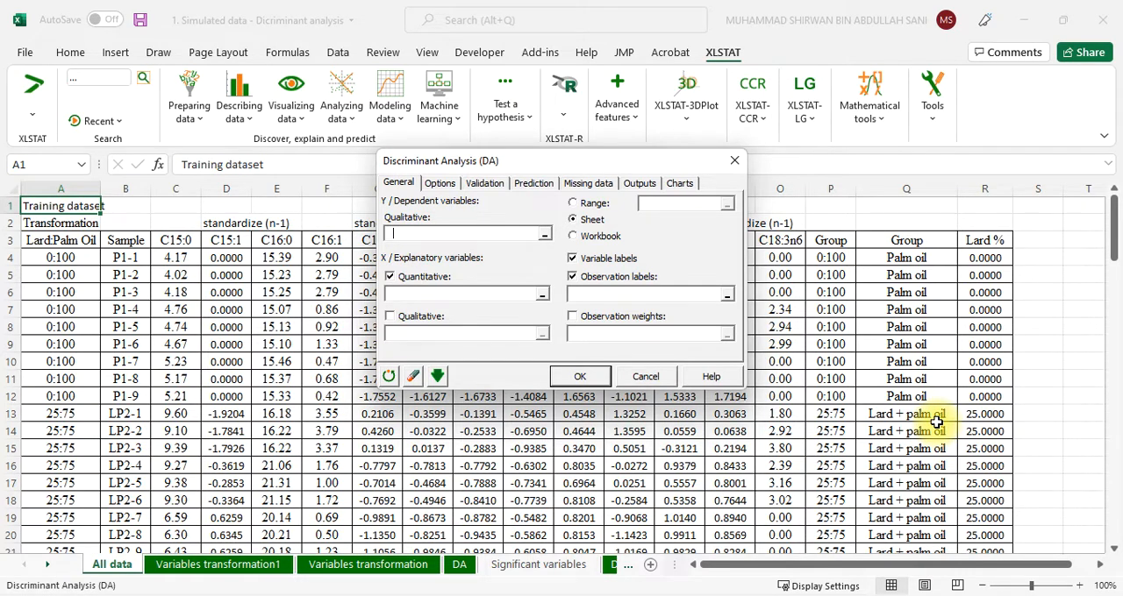
pyautogui.scroll(-12, 936, 422)
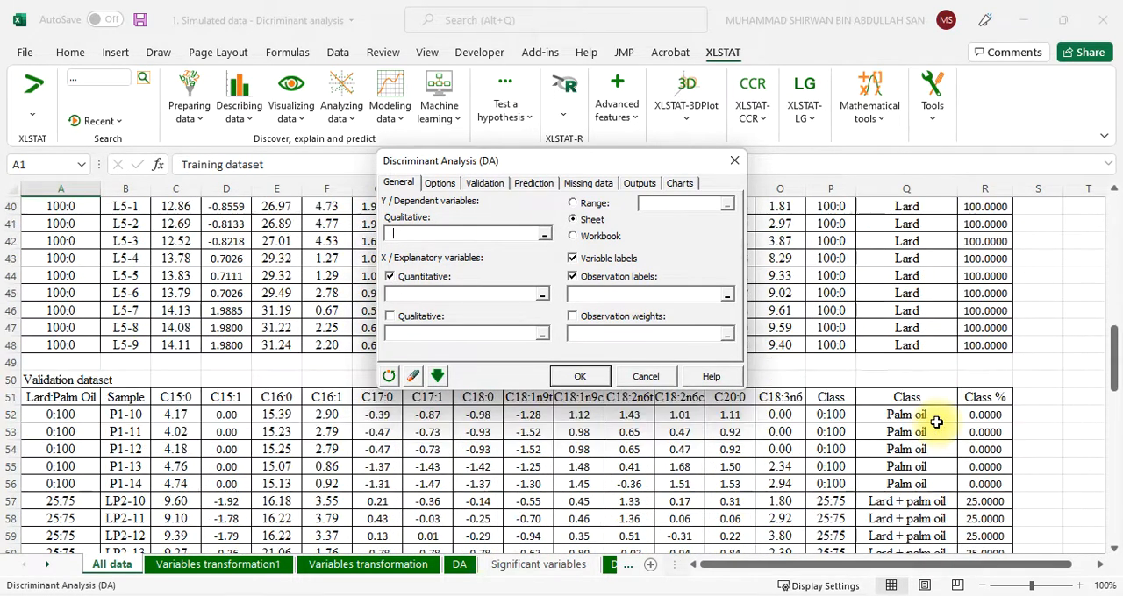
pyautogui.scroll(2, 936, 422)
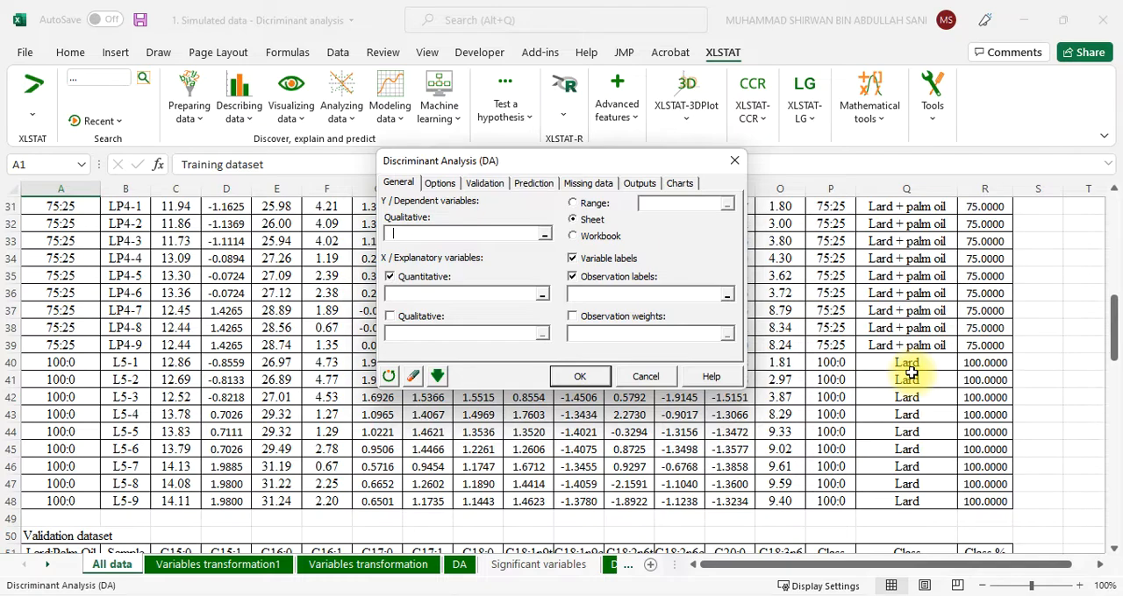
pyautogui.scroll(10, 912, 373)
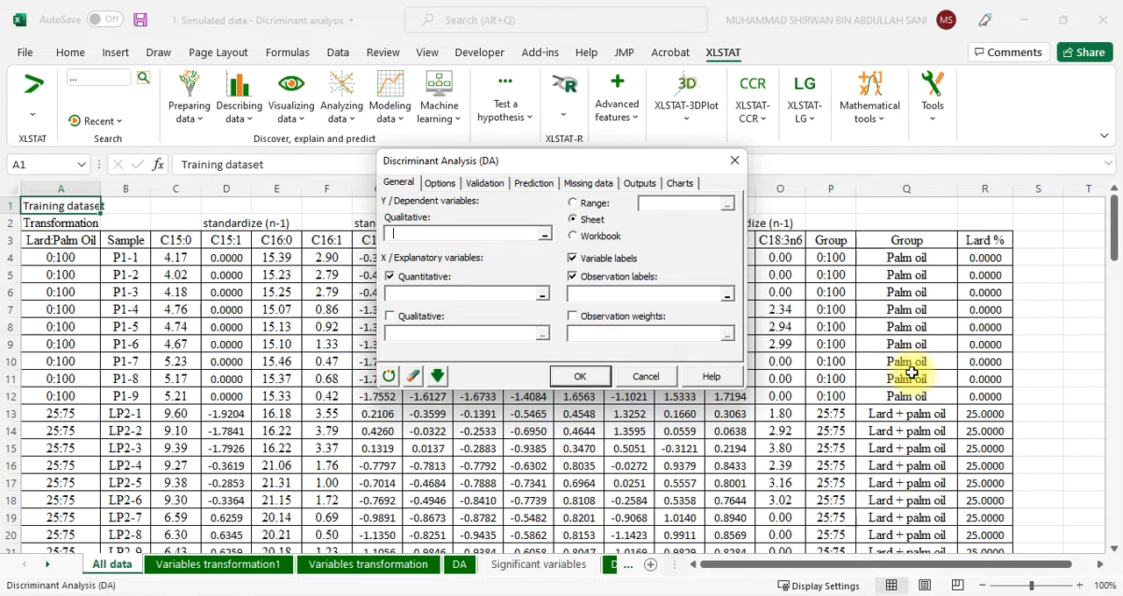
pyautogui.click(544, 234)
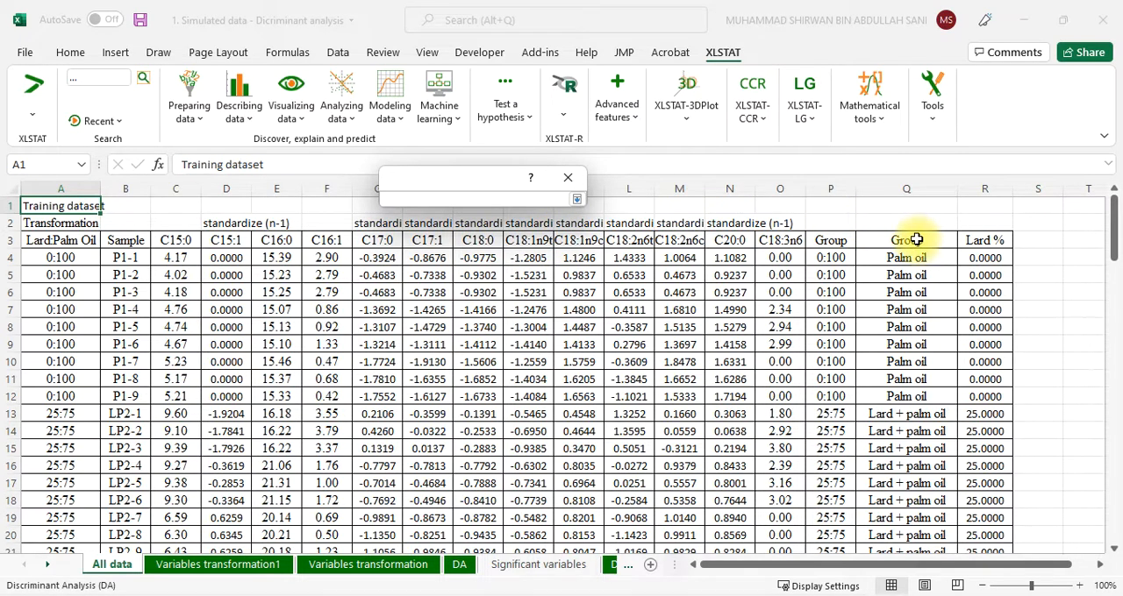
pyautogui.moveTo(917, 241); pyautogui.dragTo(925, 518)
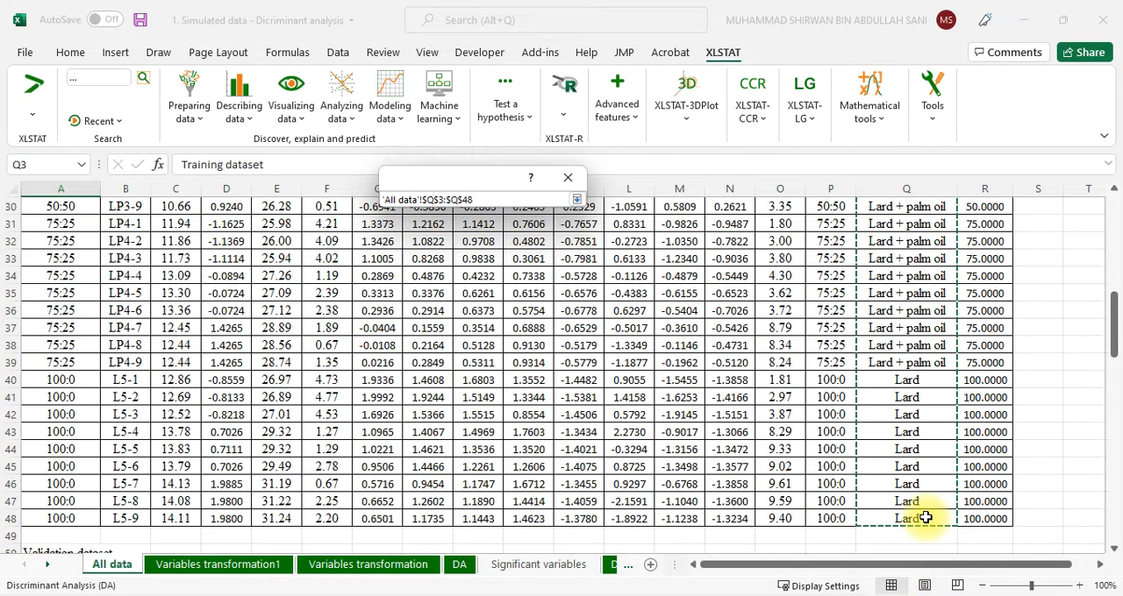
pyautogui.click(578, 201)
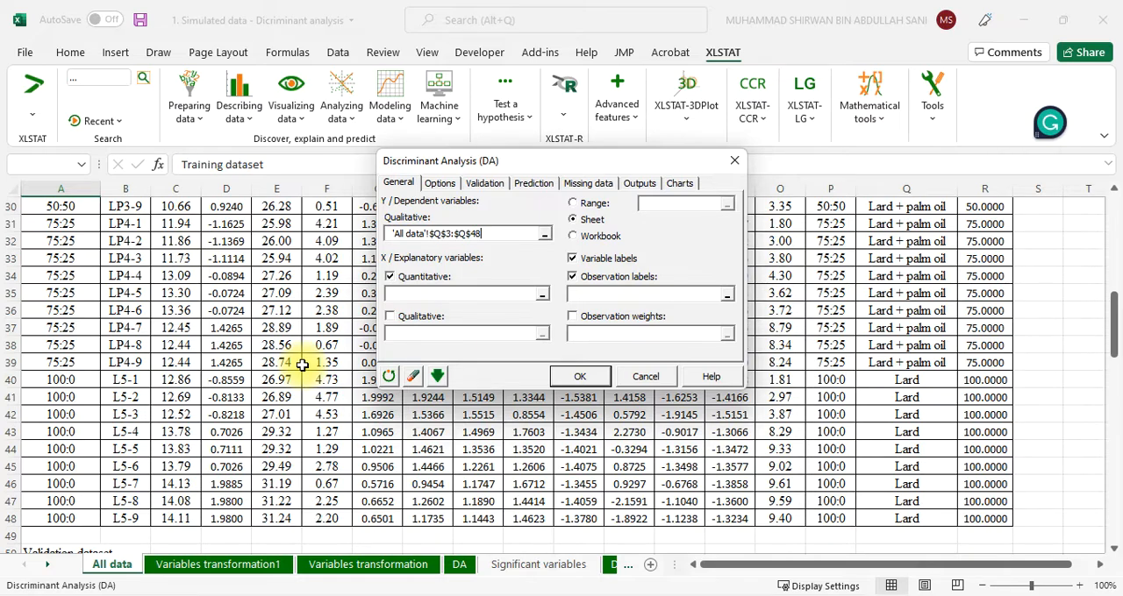
# Set the quantitative explanatory variables to the training dataset's fatty acid columns C15:0 through C18:3n6, 'All data'!$C$3:$O$48
pyautogui.click(542, 301)
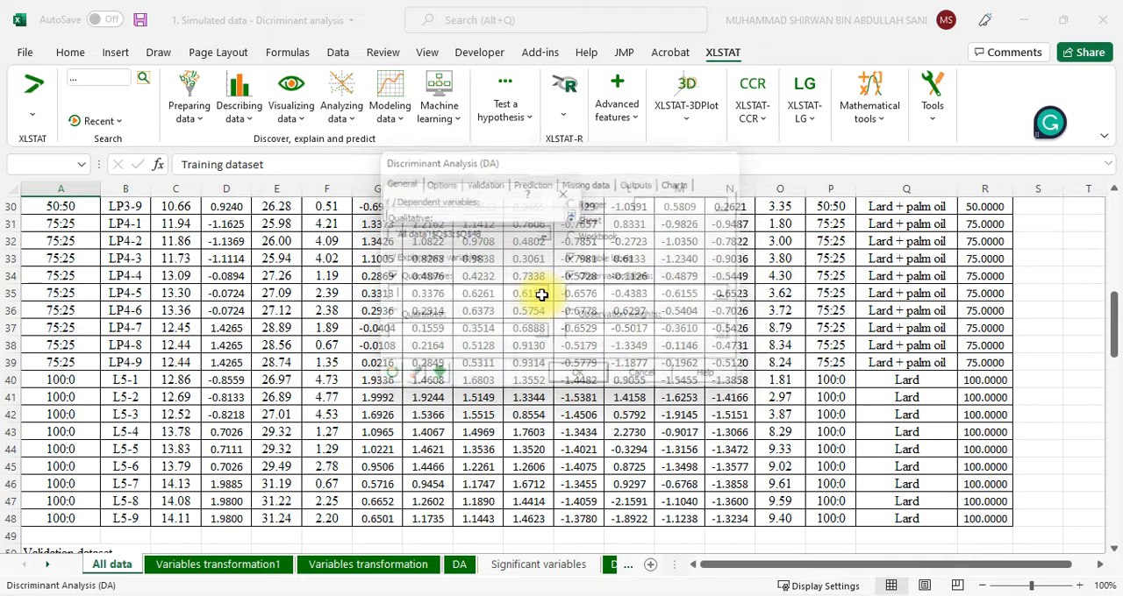
pyautogui.scroll(10, 235, 399)
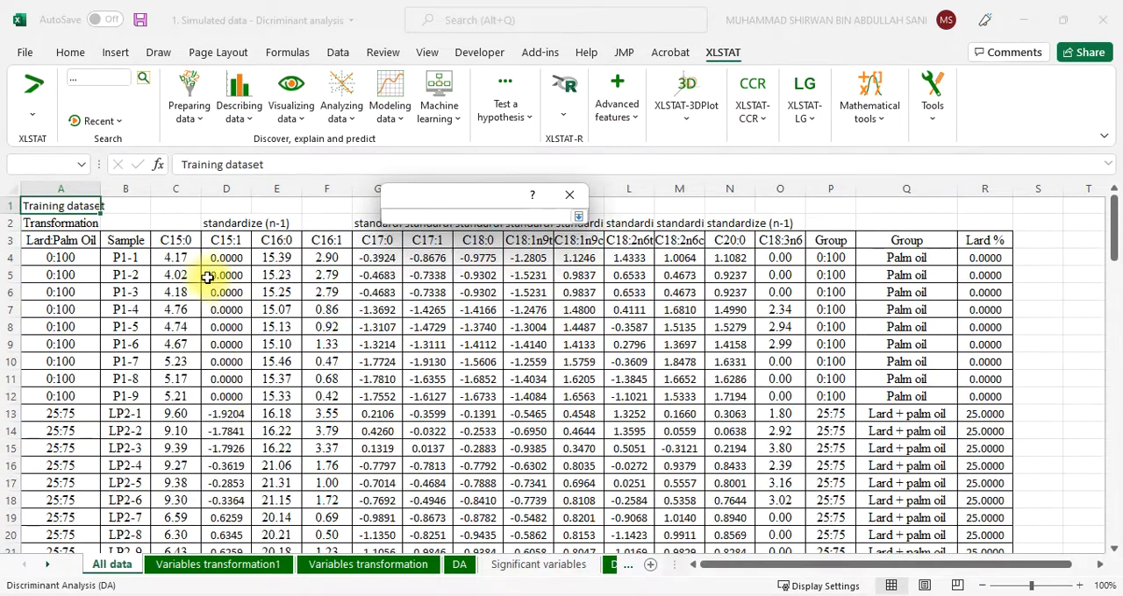
pyautogui.click(171, 241)
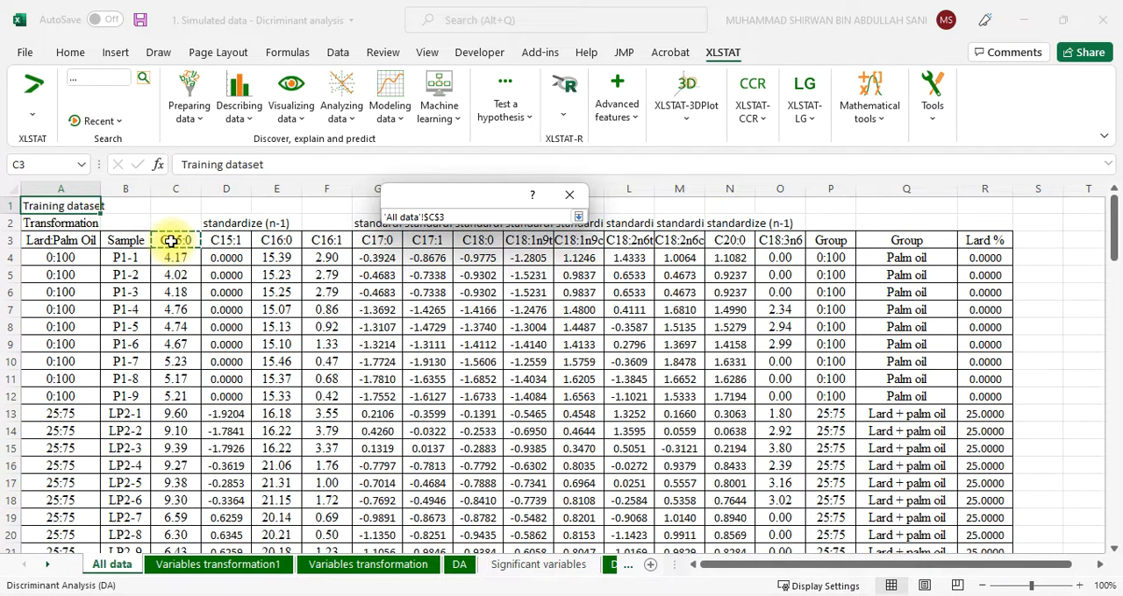
pyautogui.moveTo(171, 241); pyautogui.dragTo(798, 244)
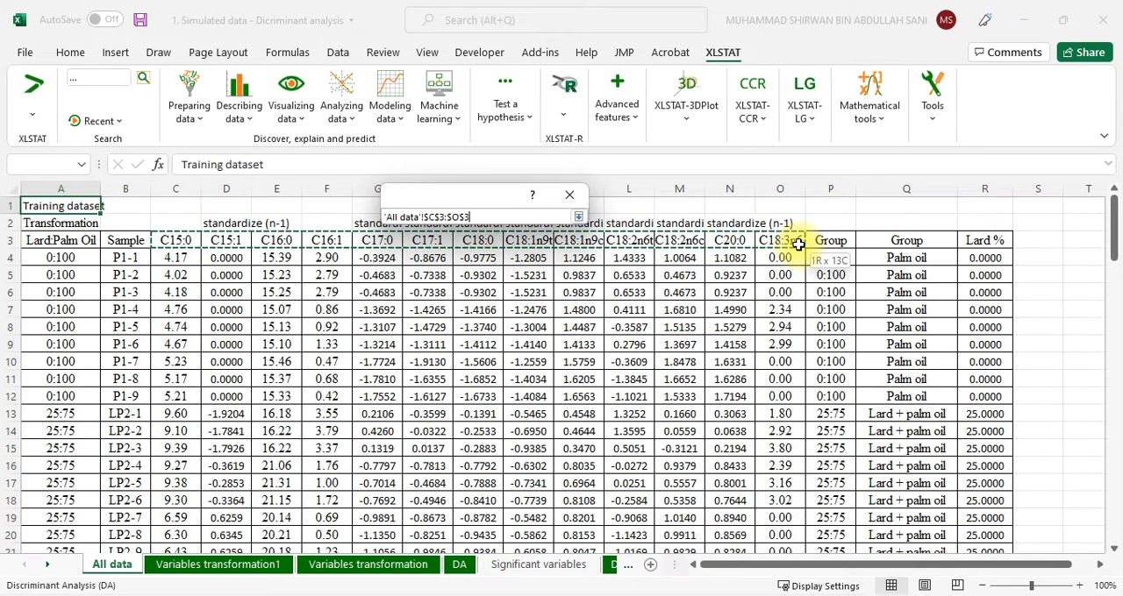
pyautogui.moveTo(799, 244); pyautogui.dragTo(790, 514)
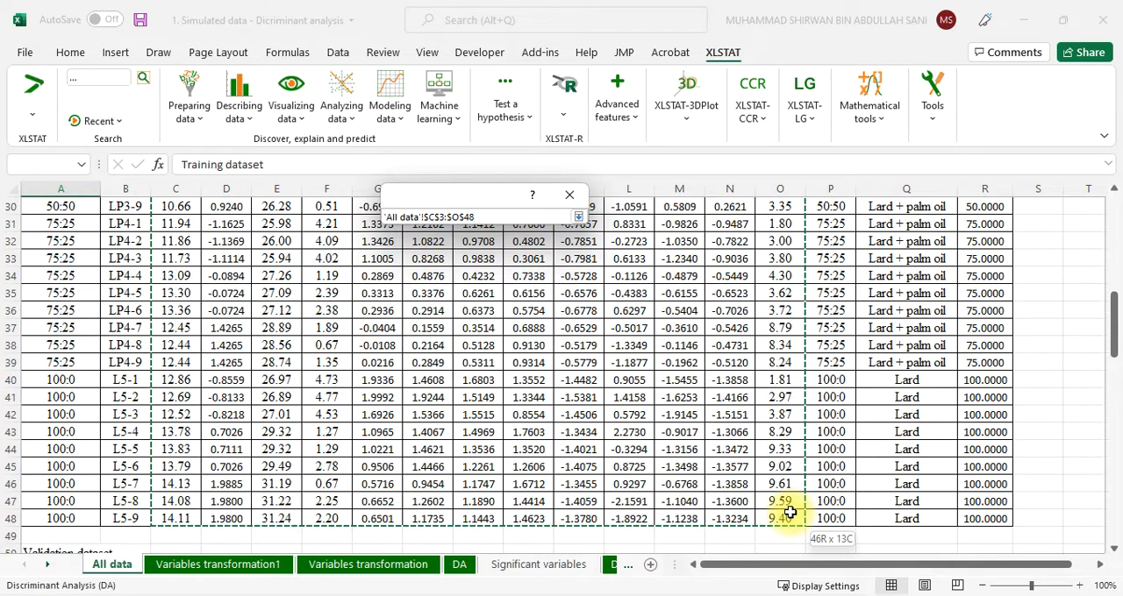
pyautogui.moveTo(789, 513); pyautogui.dragTo(788, 511)
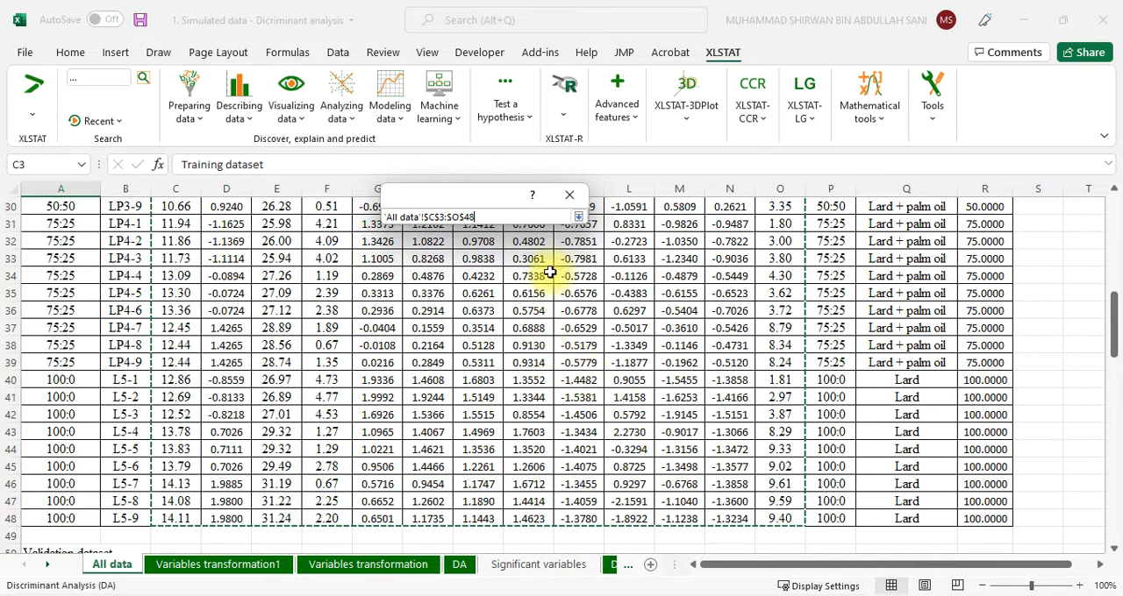
pyautogui.click(579, 216)
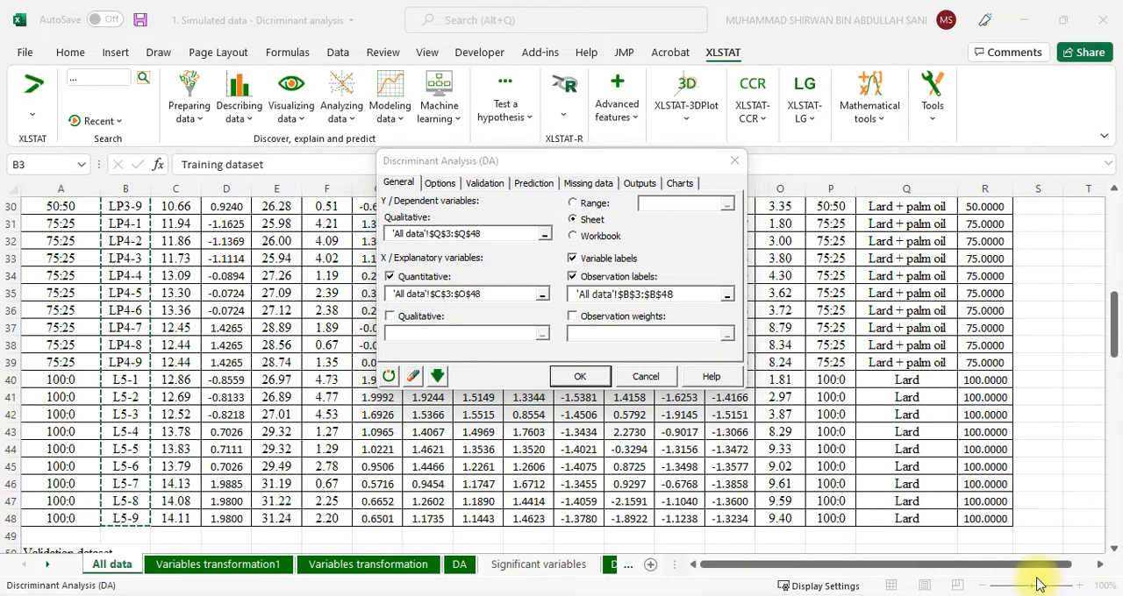
# Reselect the training dataset's Sample column, 'All data'!$B$3:$B$48, as the observation labels
pyautogui.click(727, 296)
pyautogui.scroll(10, 325, 351)
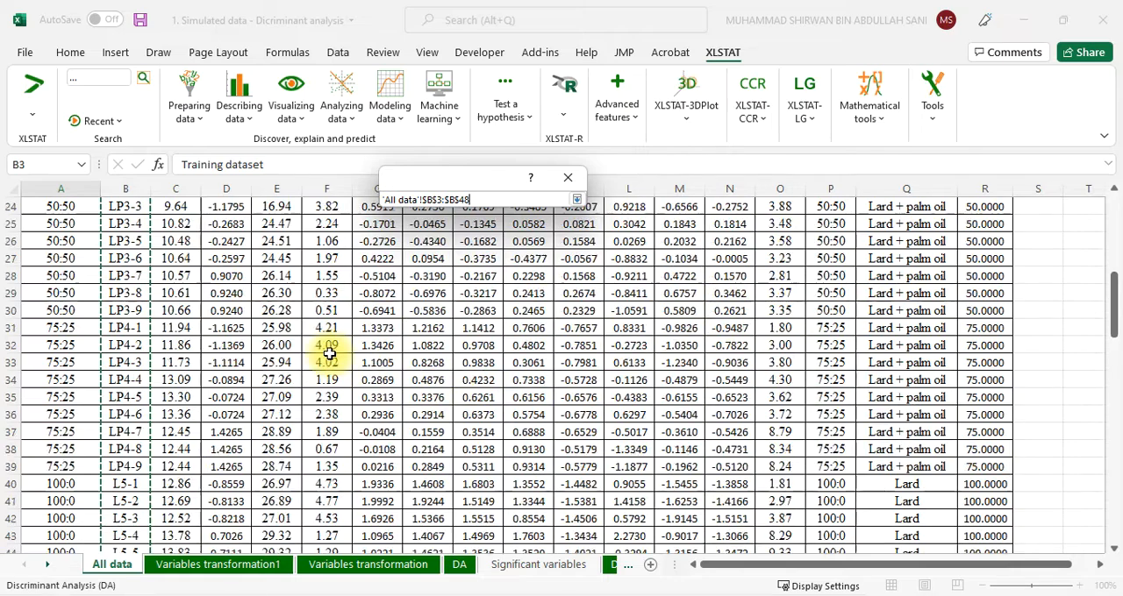
pyautogui.click(134, 242)
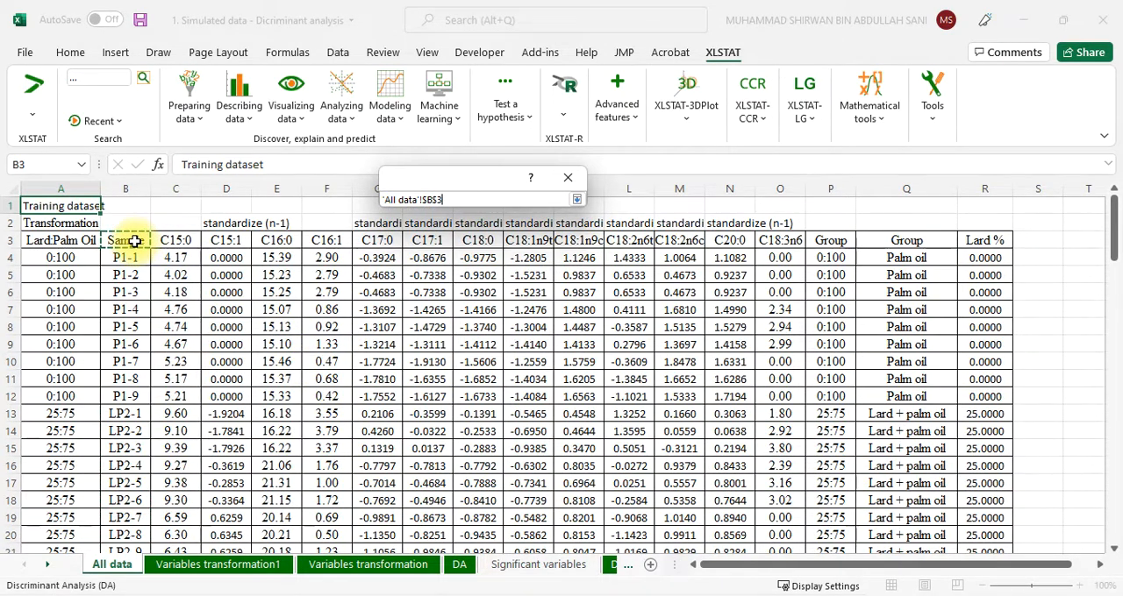
pyautogui.moveTo(134, 242); pyautogui.dragTo(132, 518)
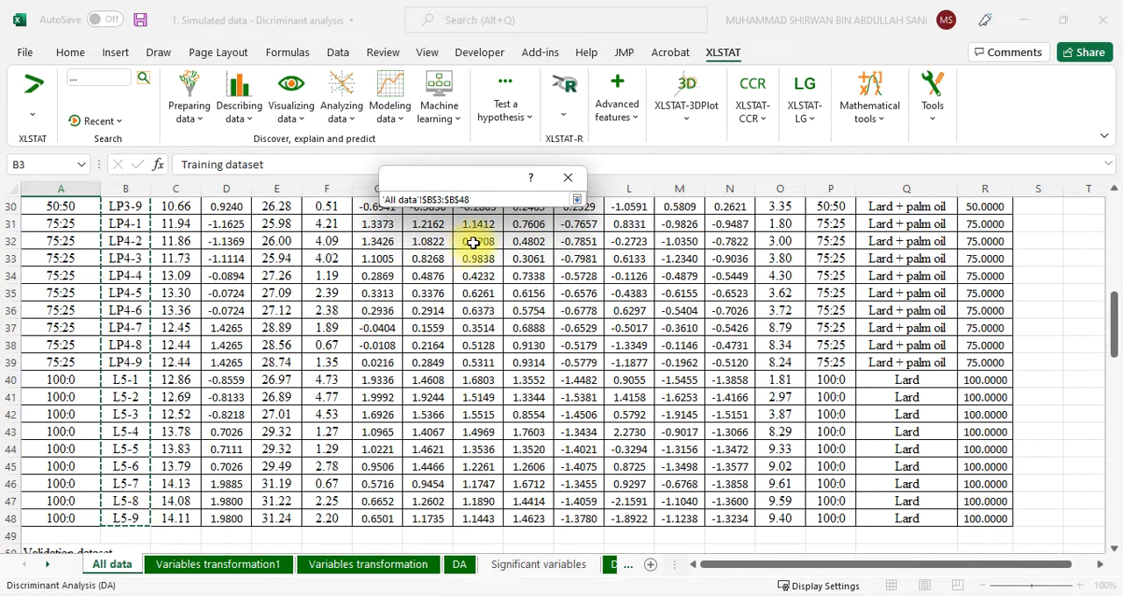
pyautogui.click(581, 203)
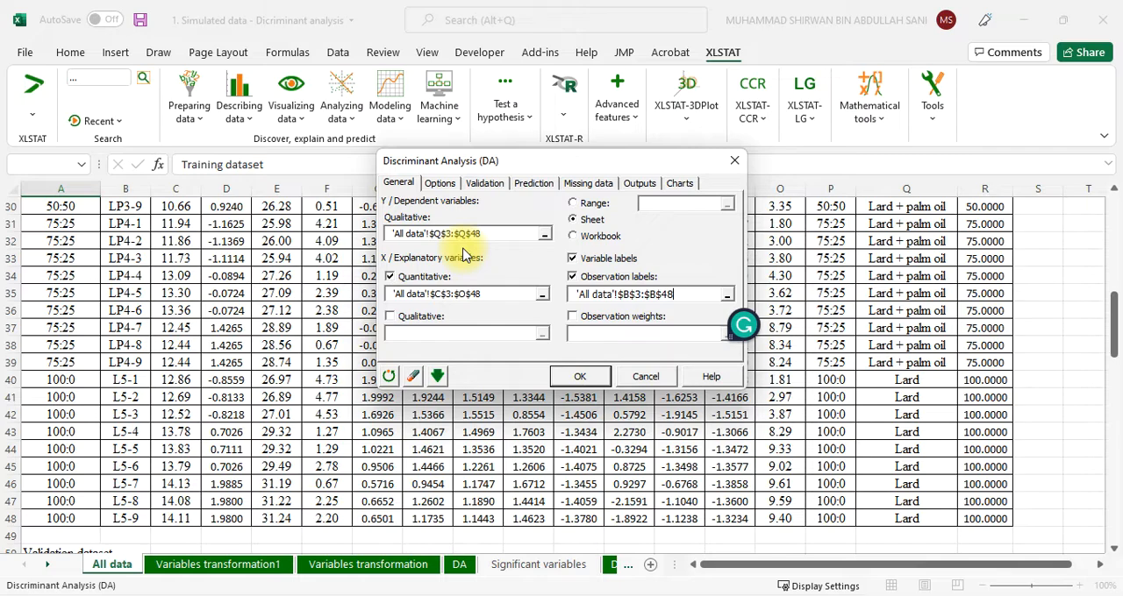
# Review the discriminant analysis options, validation settings and prediction settings
pyautogui.click(440, 184)
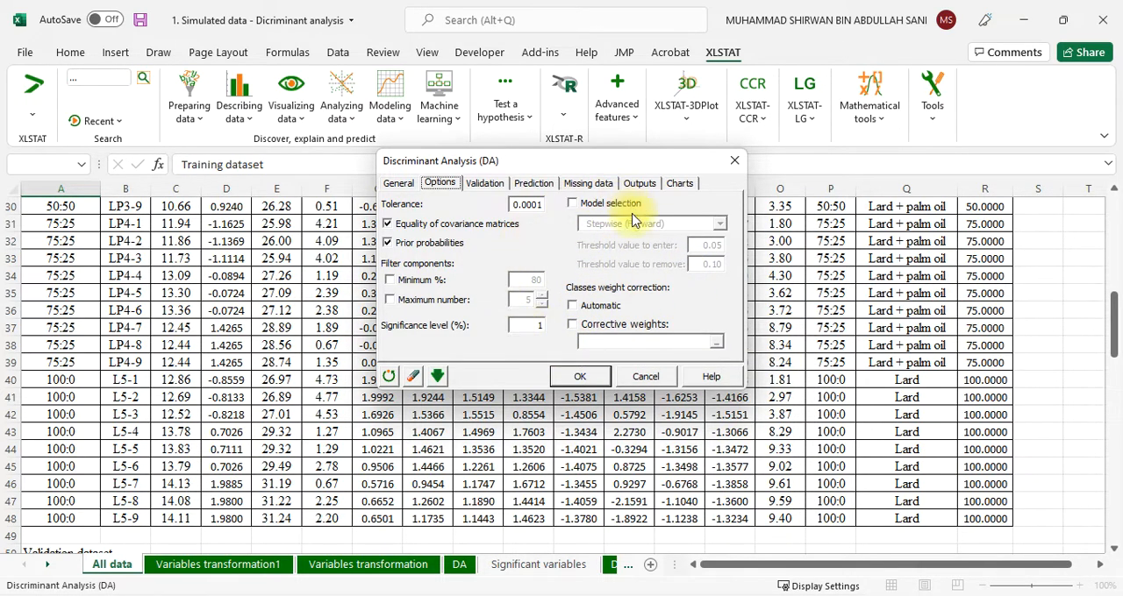
pyautogui.click(485, 186)
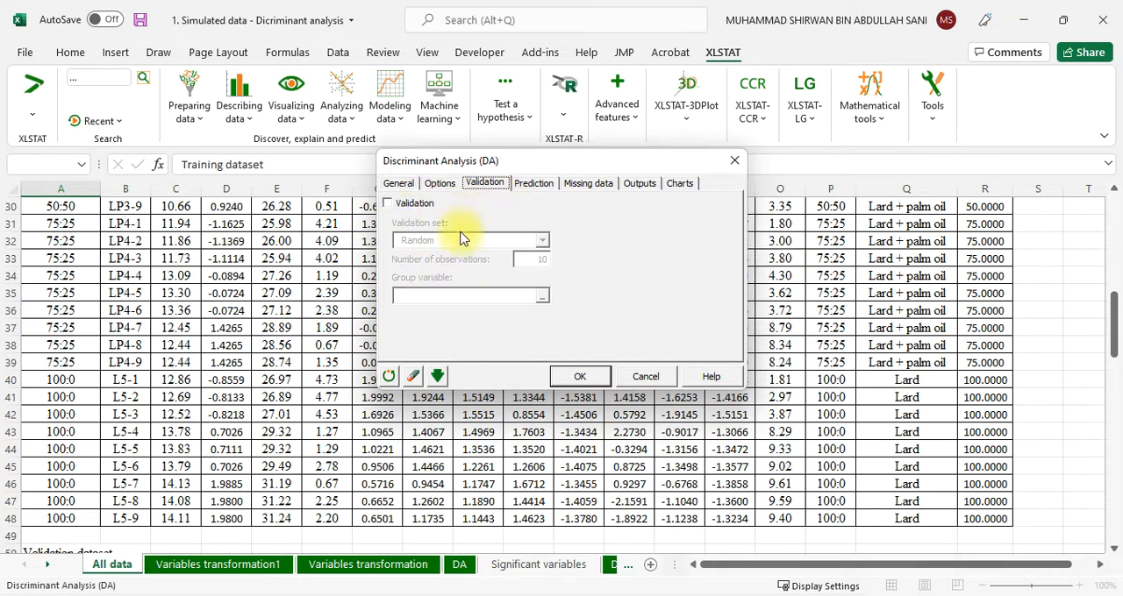
pyautogui.click(532, 189)
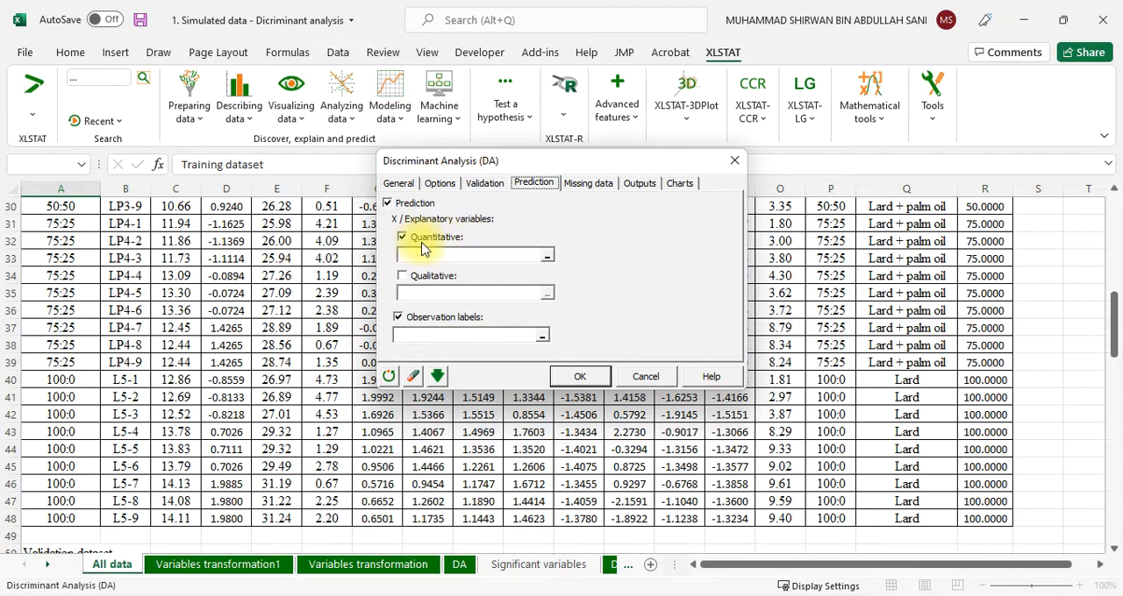
# Set the prediction's quantitative explanatory variables to the validation dataset's fatty acid values without headers, 'All data'!$C$52:$O$76
pyautogui.click(547, 257)
pyautogui.scroll(-2, 275, 390)
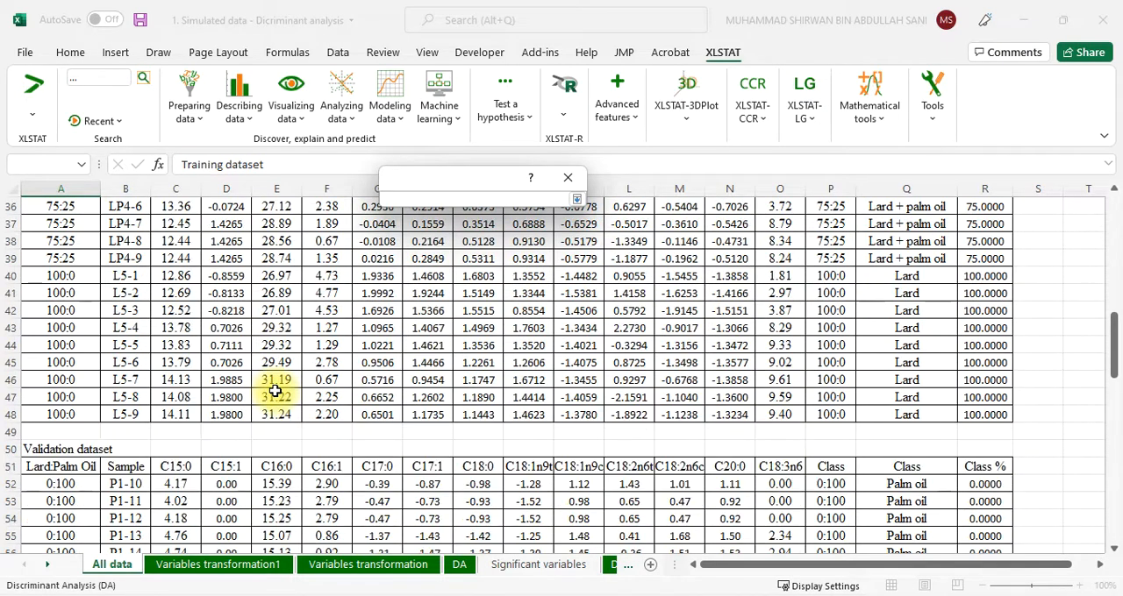
pyautogui.scroll(-3, 275, 390)
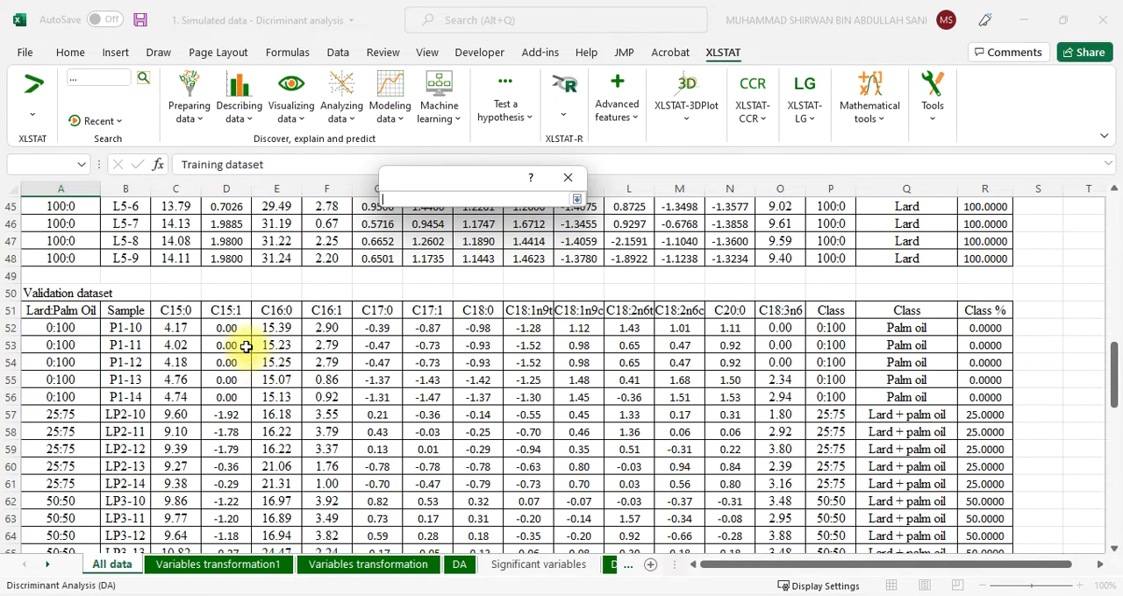
pyautogui.click(178, 326)
pyautogui.moveTo(178, 325); pyautogui.dragTo(785, 327)
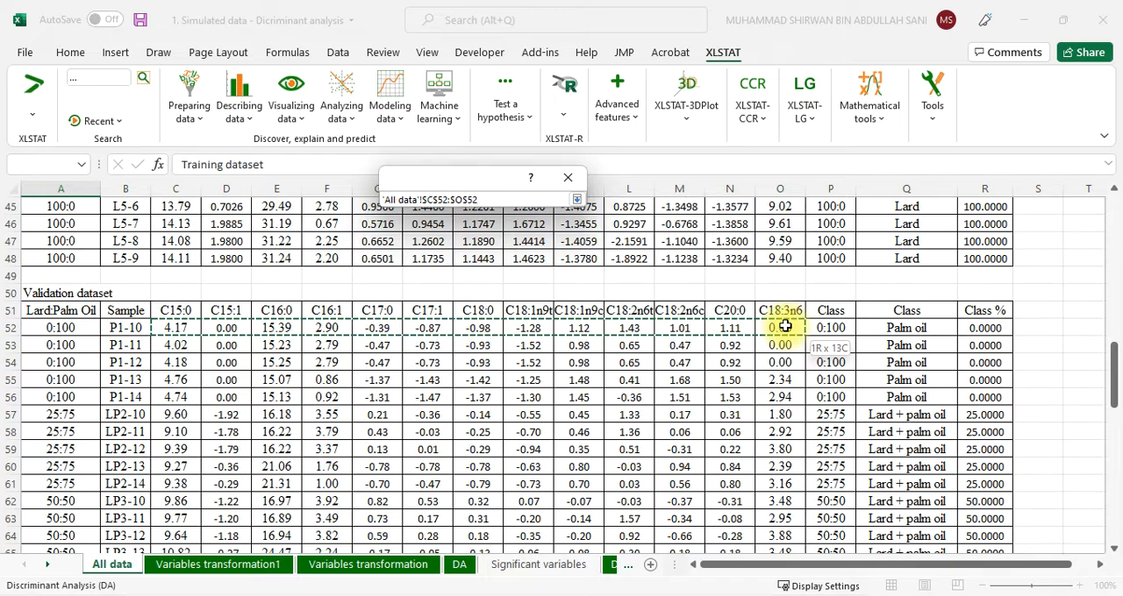
pyautogui.moveTo(785, 326); pyautogui.dragTo(780, 511)
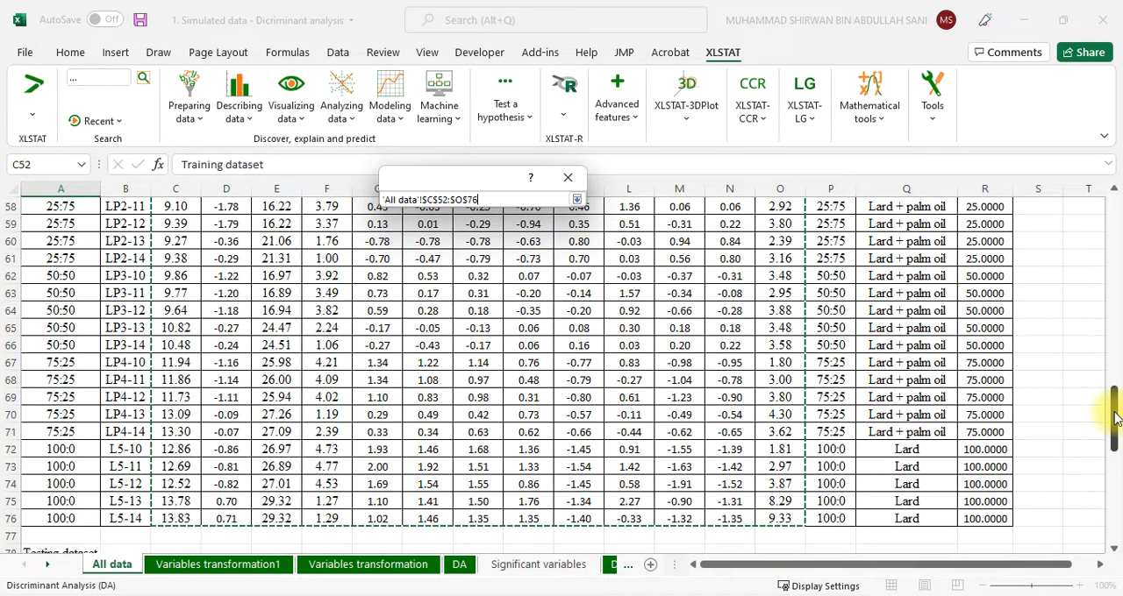
pyautogui.moveTo(1115, 411); pyautogui.dragTo(1116, 338)
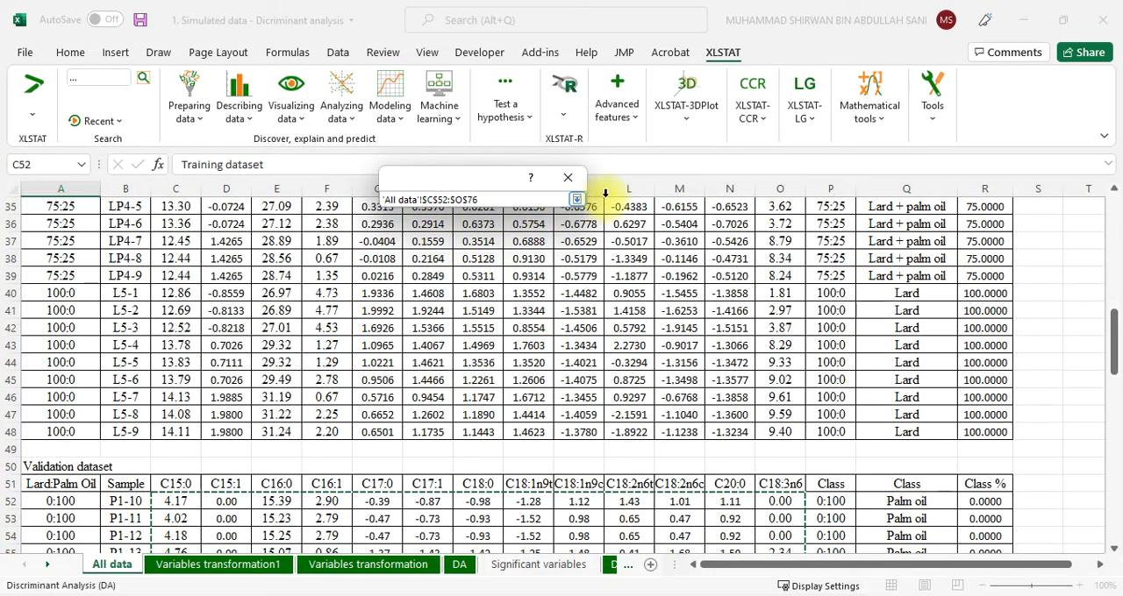
pyautogui.click(578, 200)
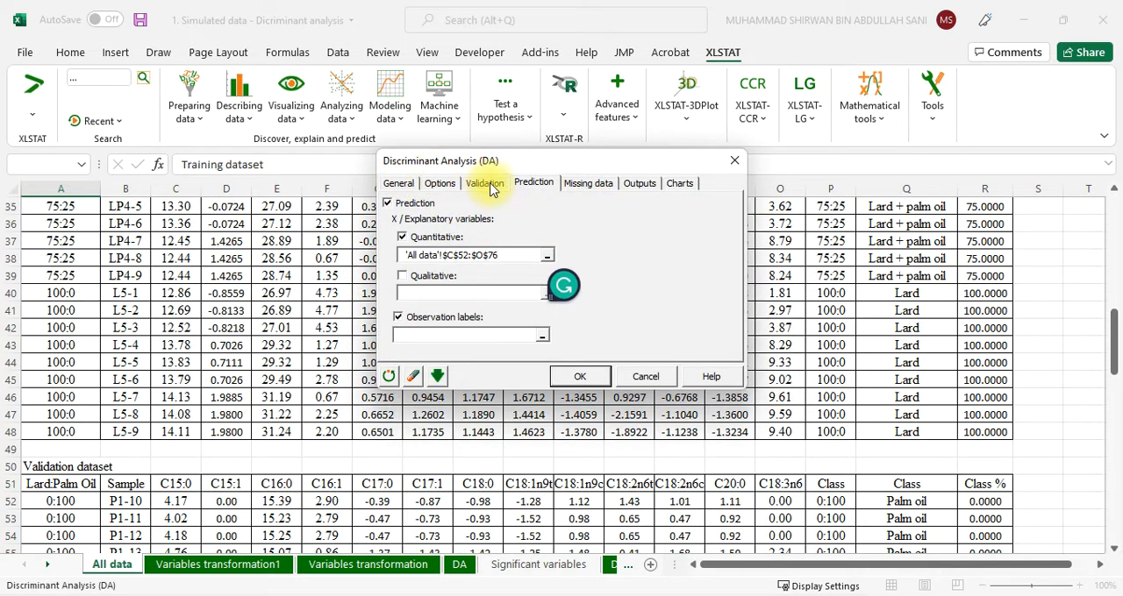
# Reselect the validation dataset's fatty acid values, 'All data'!$C$52:$O$76, as the prediction's quantitative explanatory variables
pyautogui.click(485, 183)
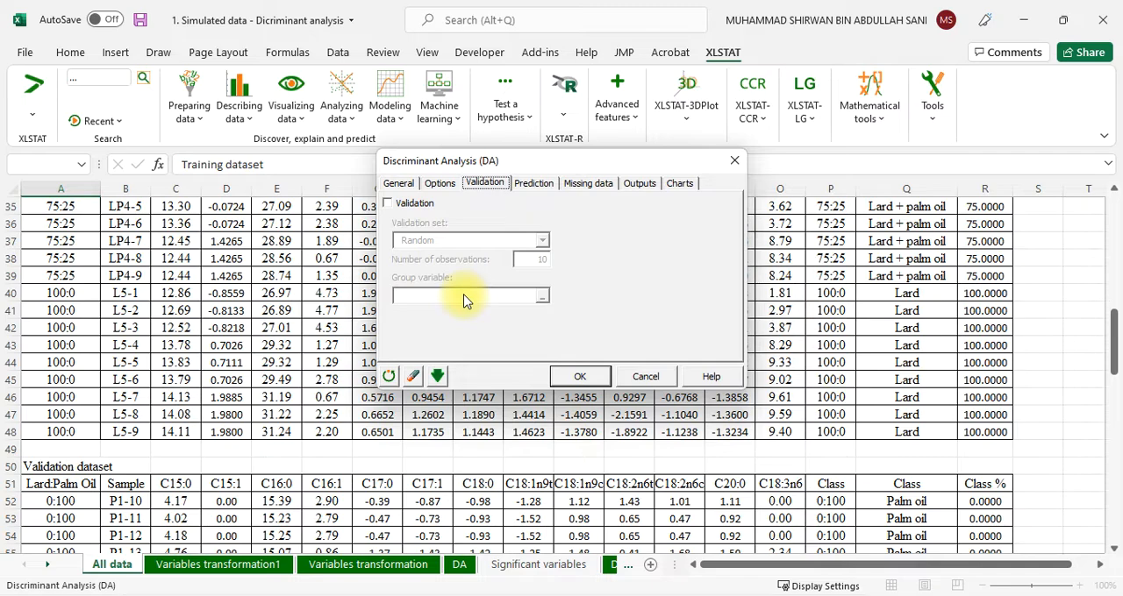
pyautogui.click(532, 184)
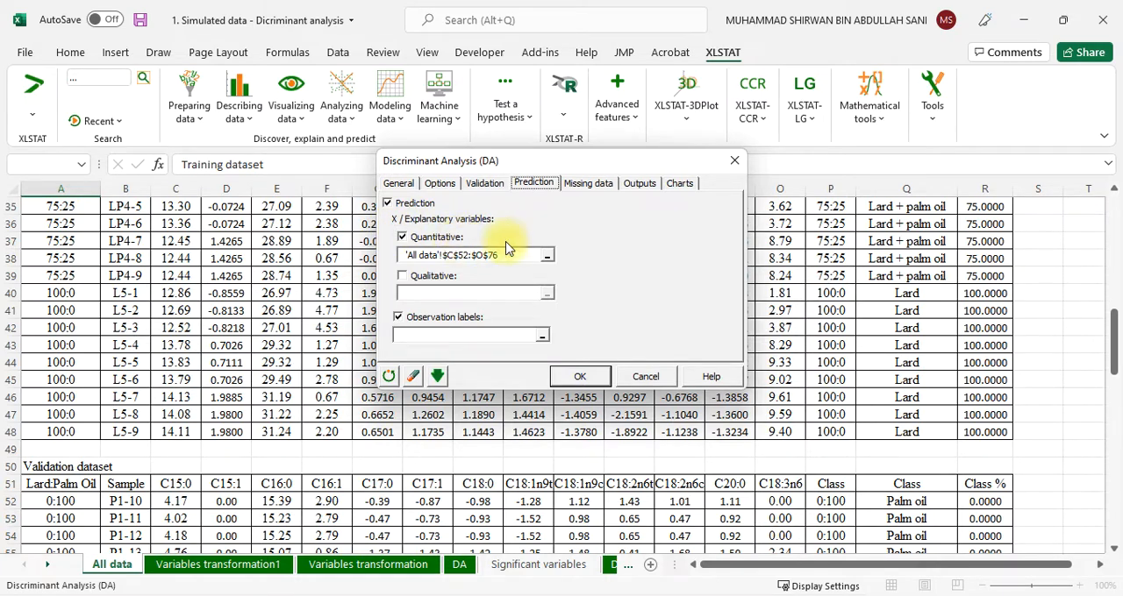
pyautogui.click(547, 256)
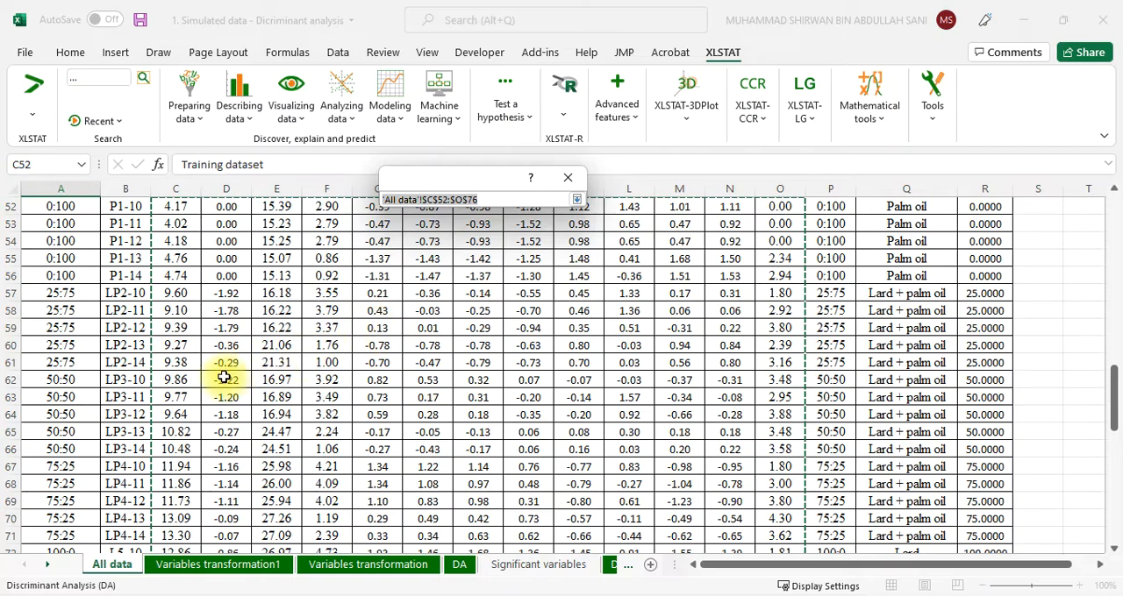
pyautogui.click(576, 200)
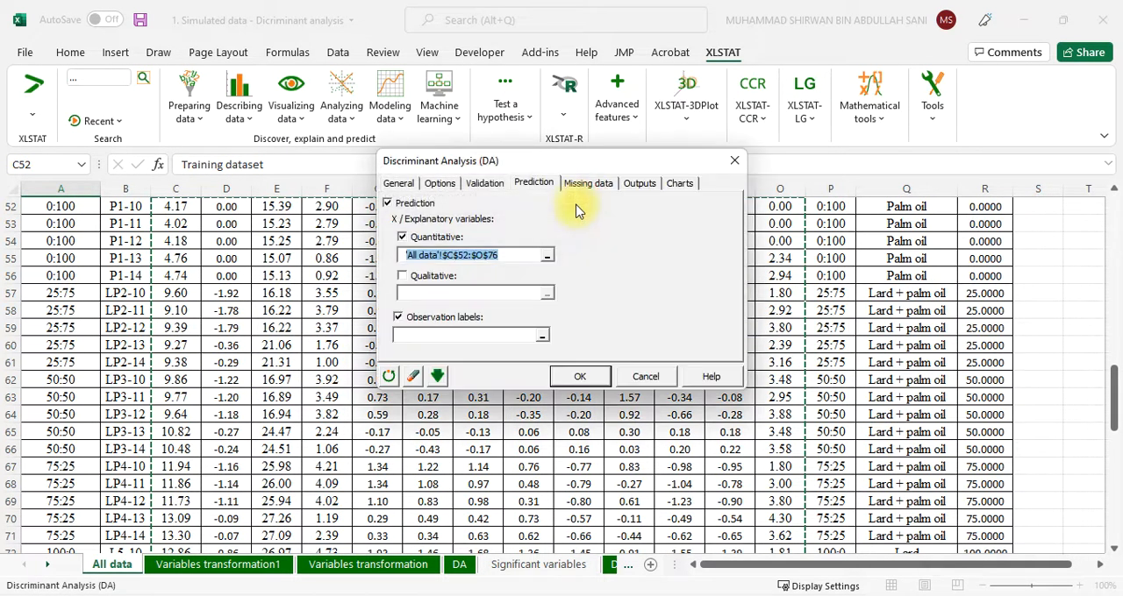
pyautogui.click(547, 255)
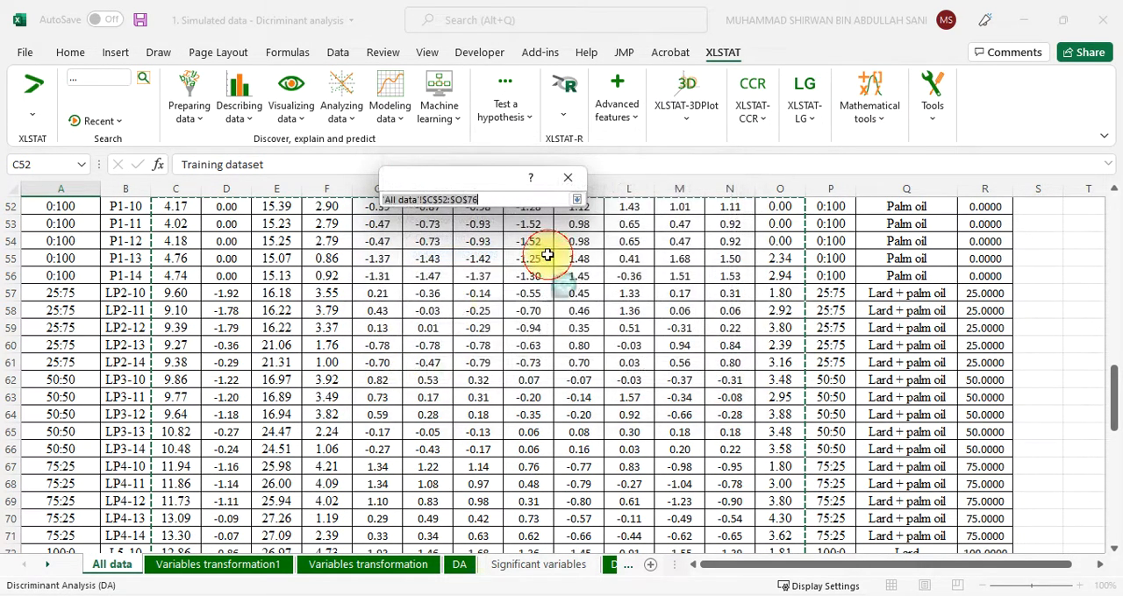
pyautogui.scroll(3, 283, 431)
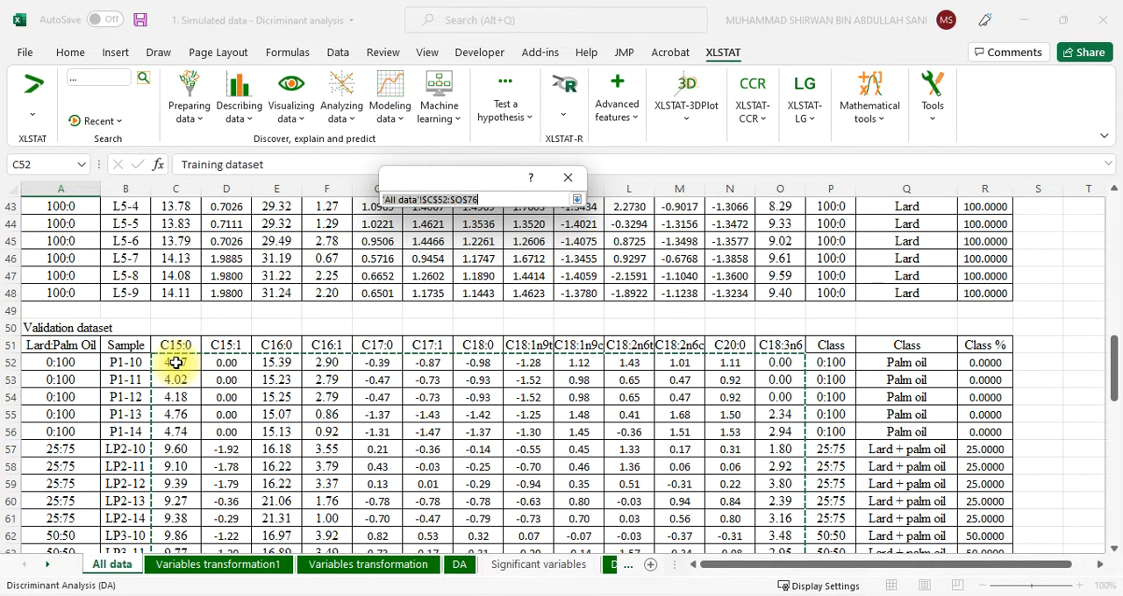
pyautogui.moveTo(176, 362); pyautogui.dragTo(776, 362)
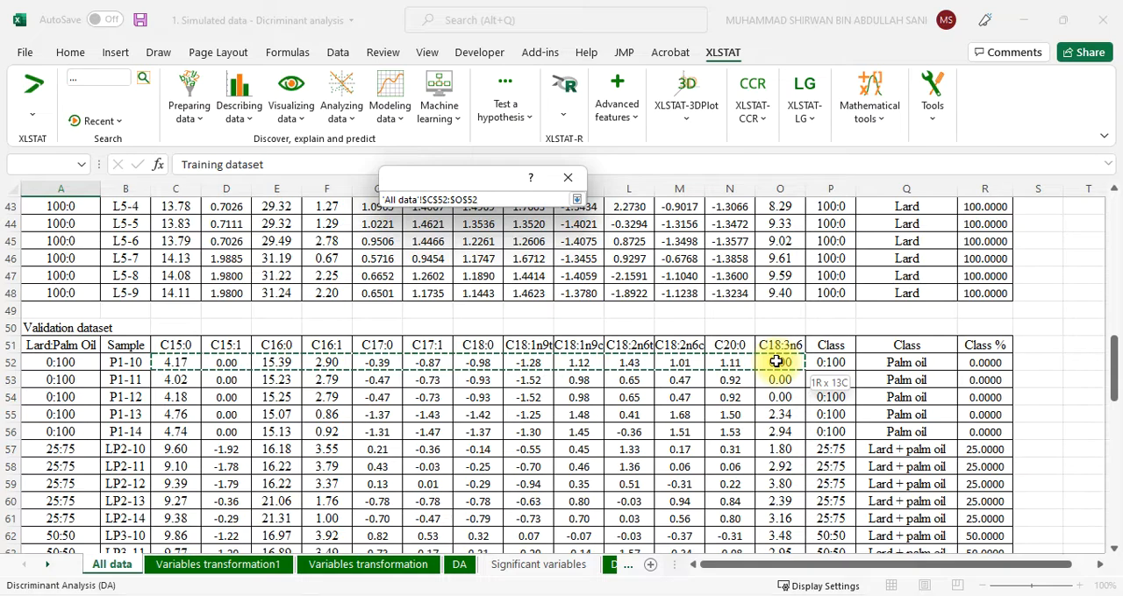
pyautogui.moveTo(777, 362); pyautogui.dragTo(778, 538)
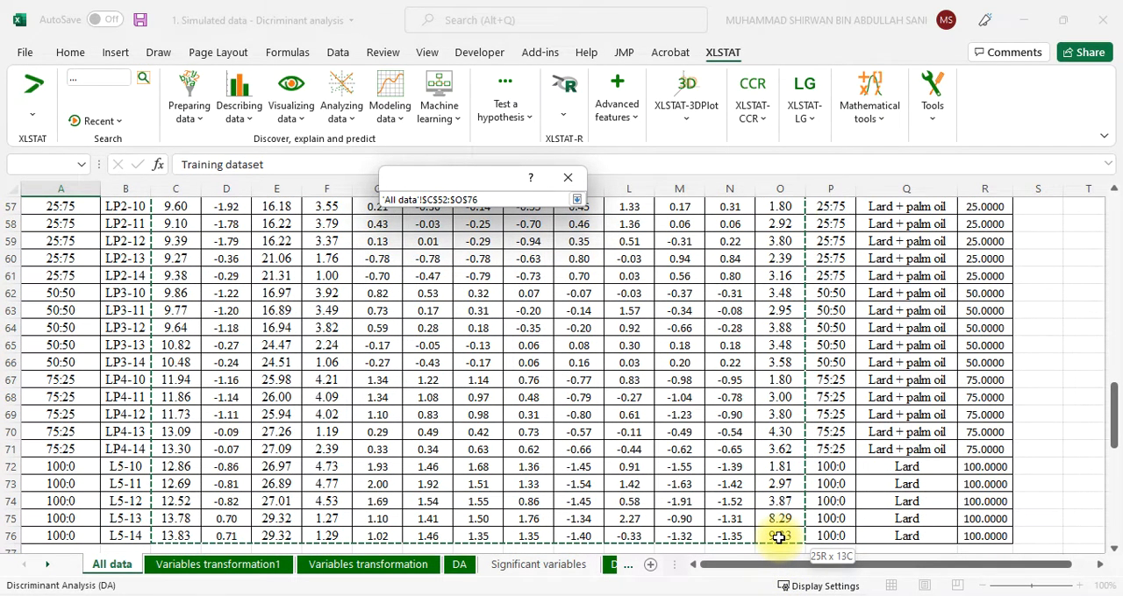
pyautogui.moveTo(779, 537); pyautogui.dragTo(778, 538)
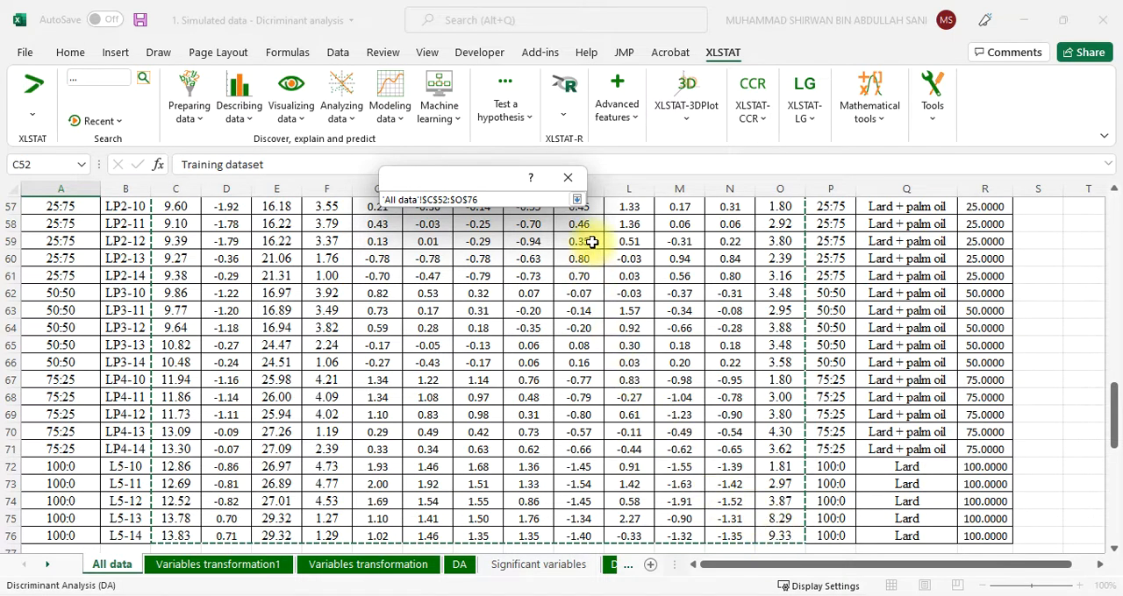
pyautogui.click(576, 199)
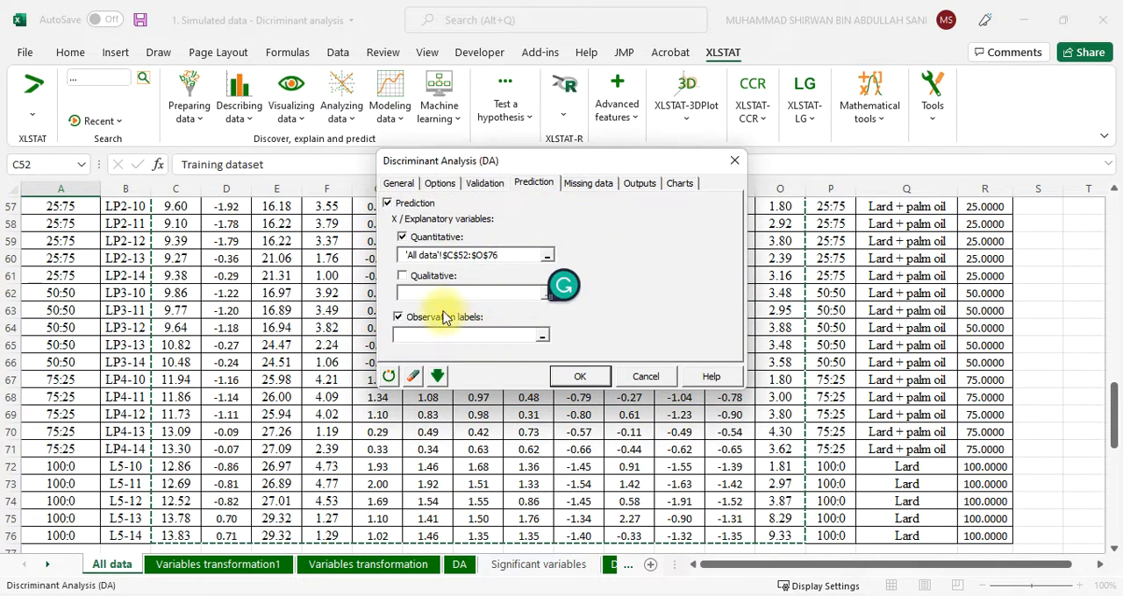
# Set the prediction's observation labels to the validation dataset's sample names without the header, 'All data'!$B$52:$B$76
pyautogui.click(544, 340)
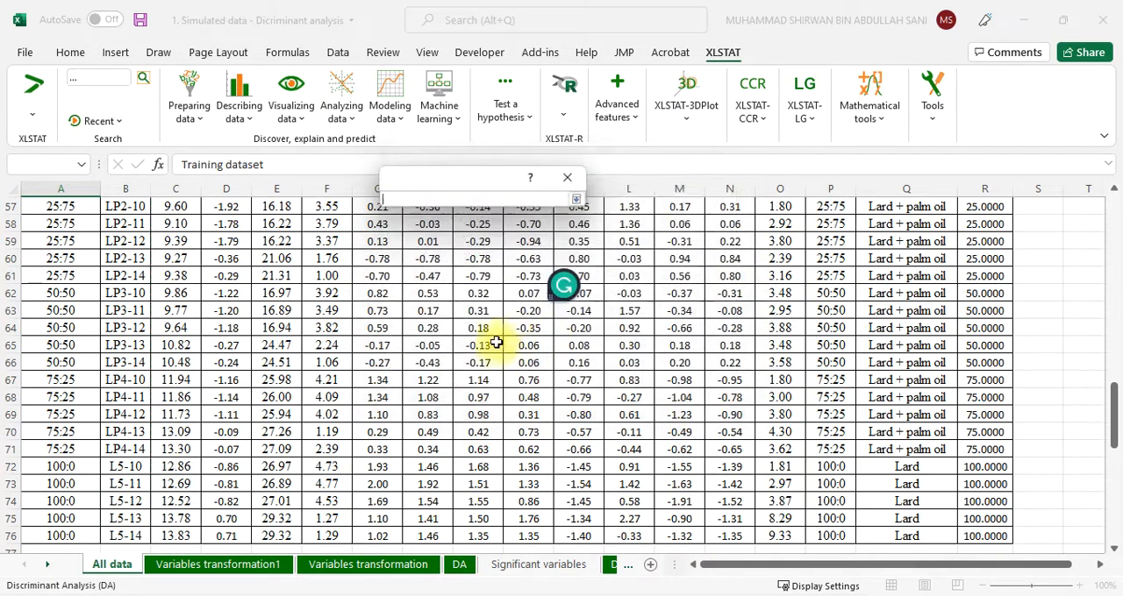
pyautogui.scroll(4, 103, 428)
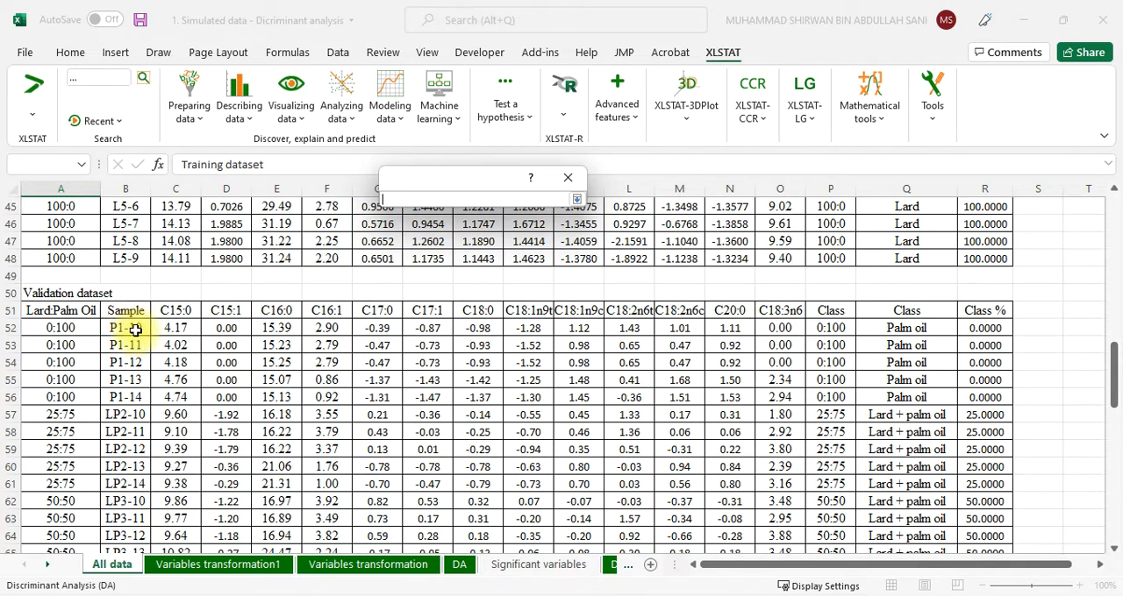
pyautogui.moveTo(134, 330); pyautogui.dragTo(130, 538)
pyautogui.scroll(5, 115, 434)
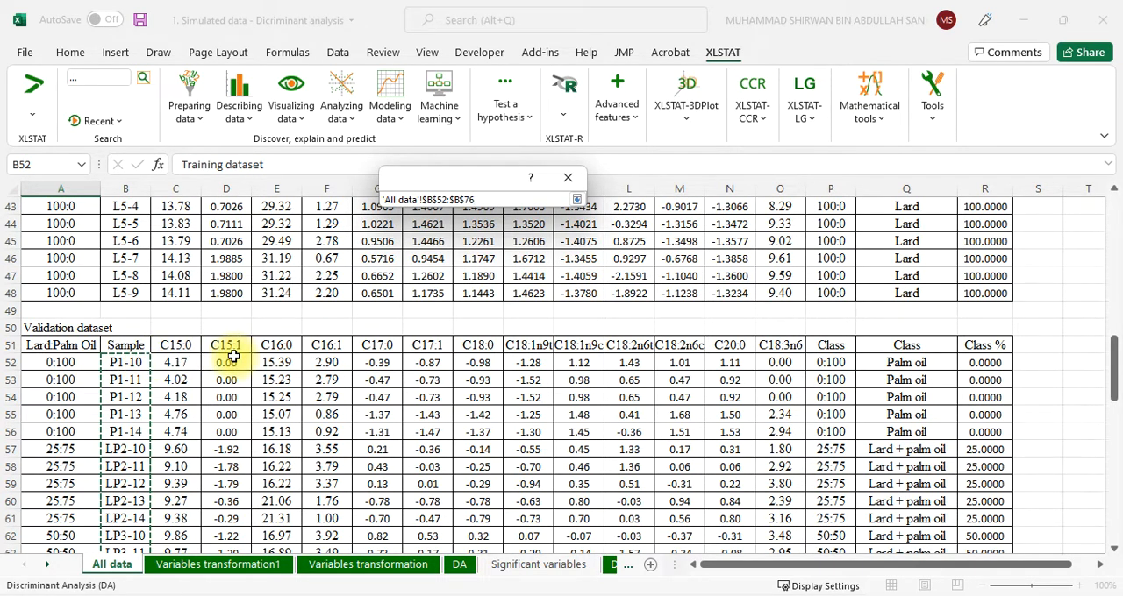
pyautogui.click(577, 200)
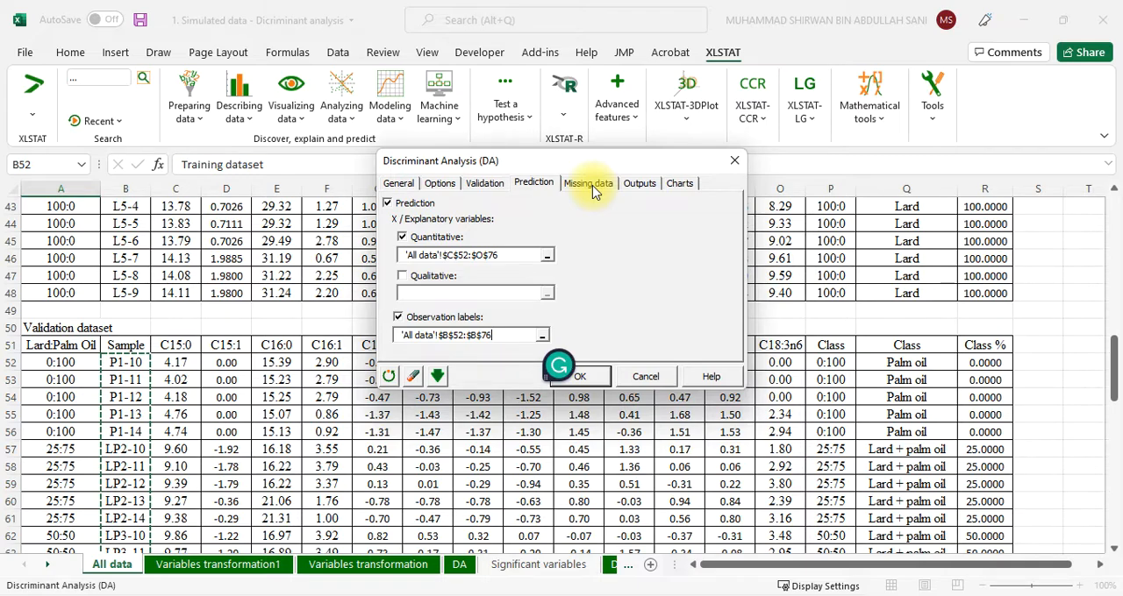
# Review the discriminant analysis settings for prediction, missing data, outputs and charts
pyautogui.click(591, 184)
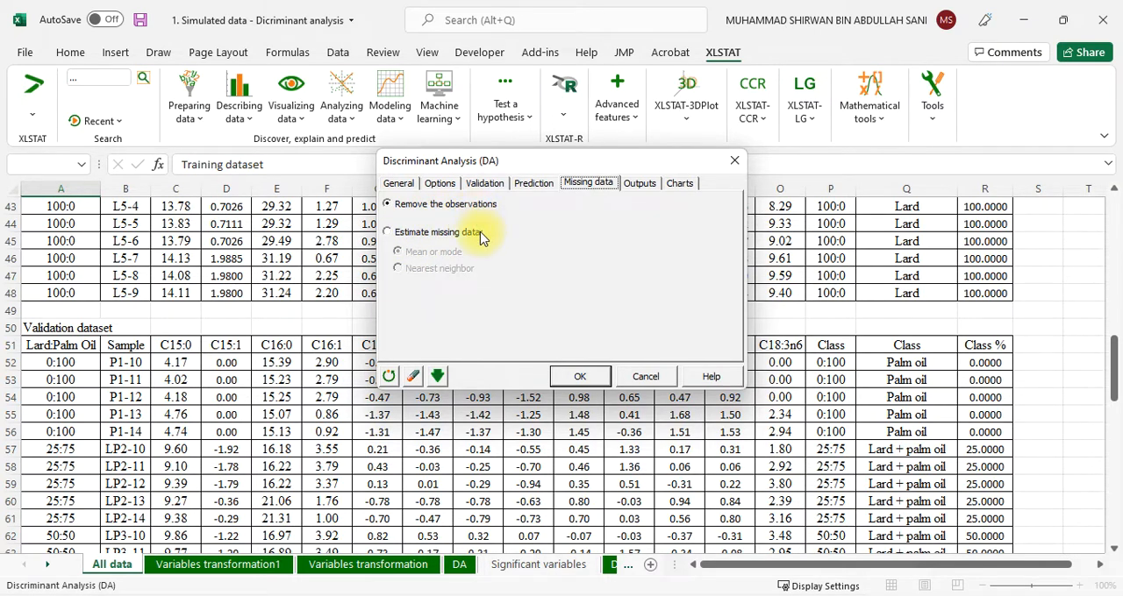
pyautogui.click(524, 185)
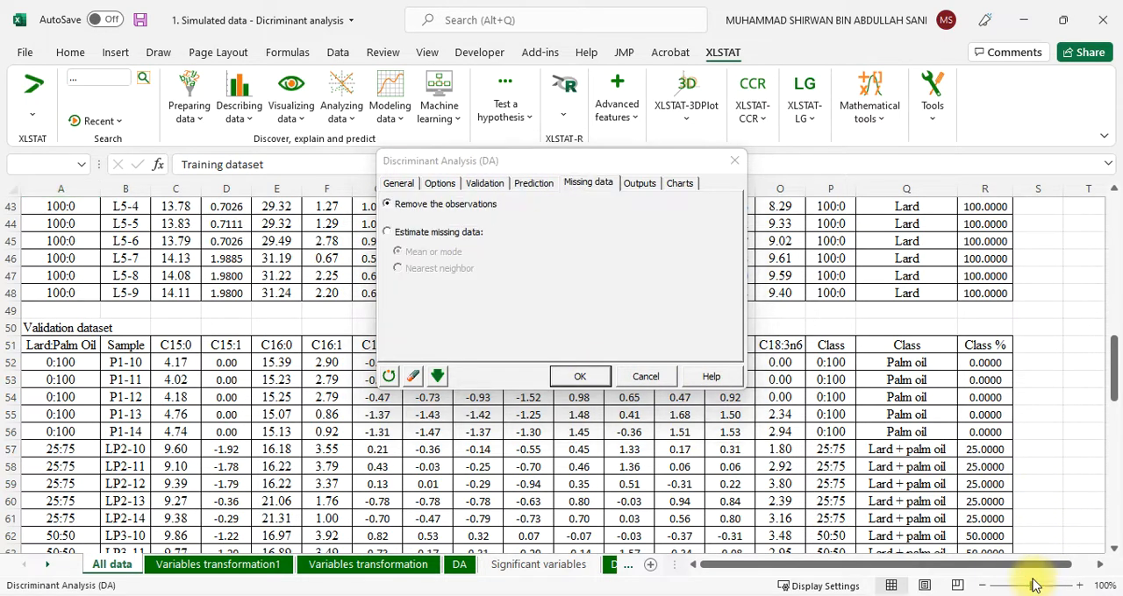
pyautogui.click(537, 191)
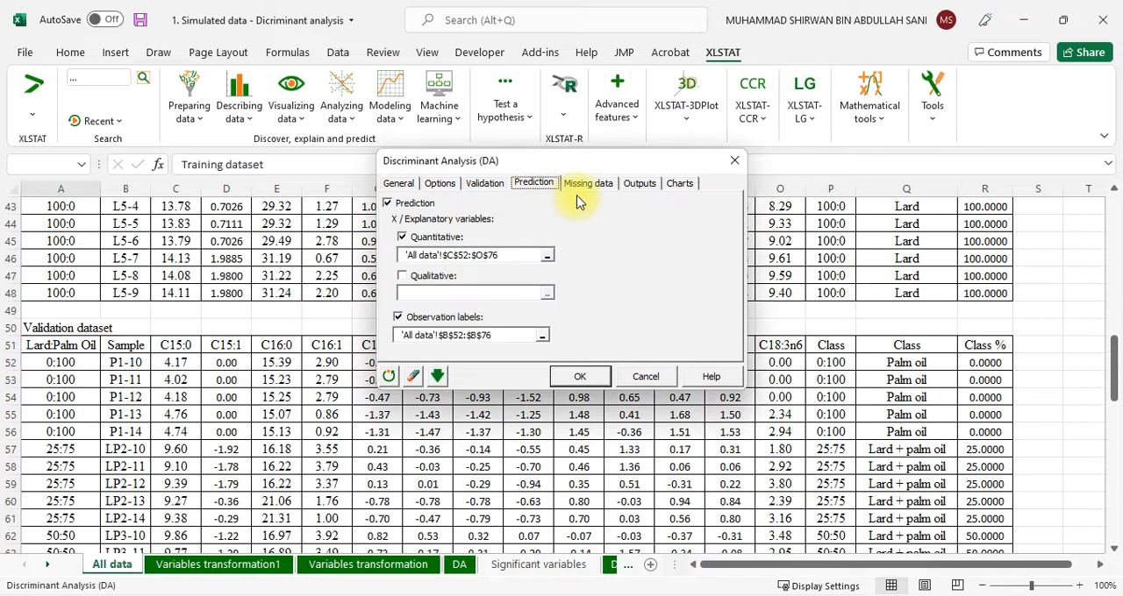
pyautogui.click(582, 186)
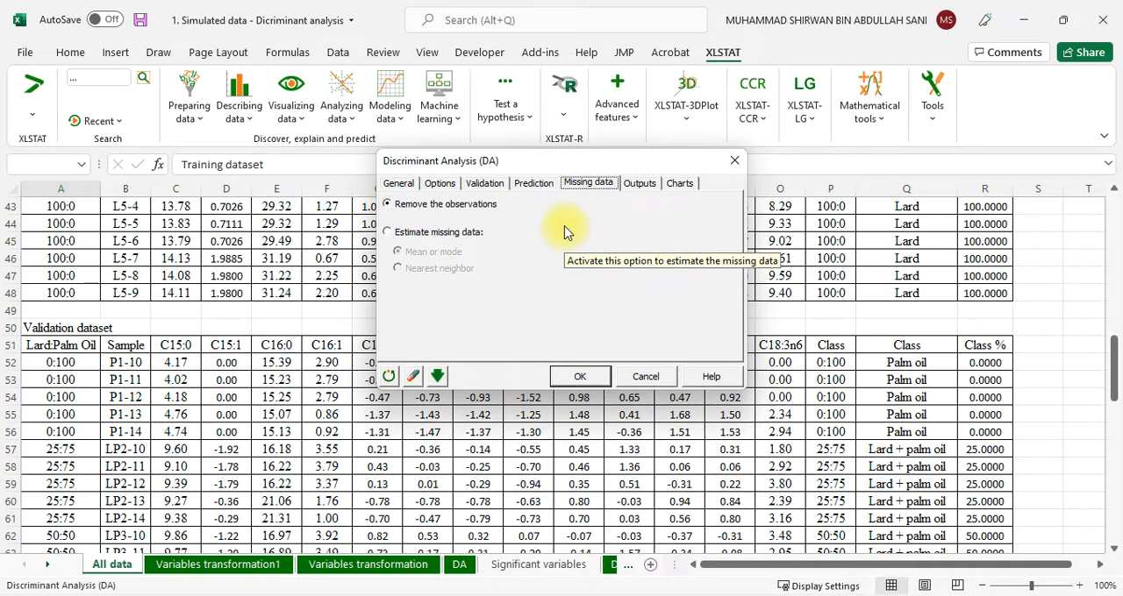
pyautogui.click(643, 188)
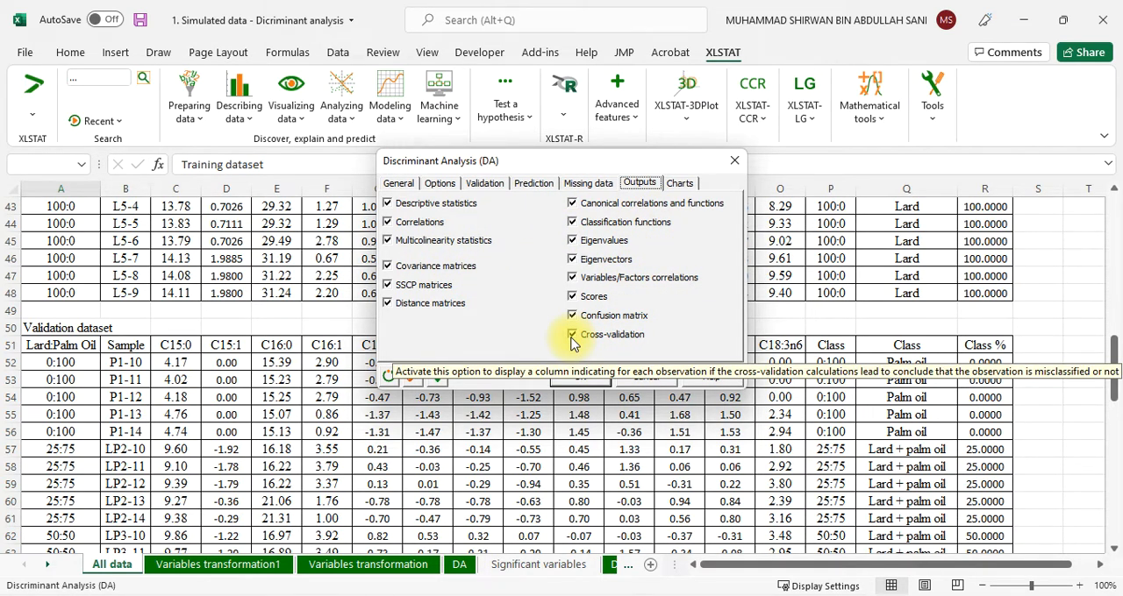
pyautogui.click(677, 184)
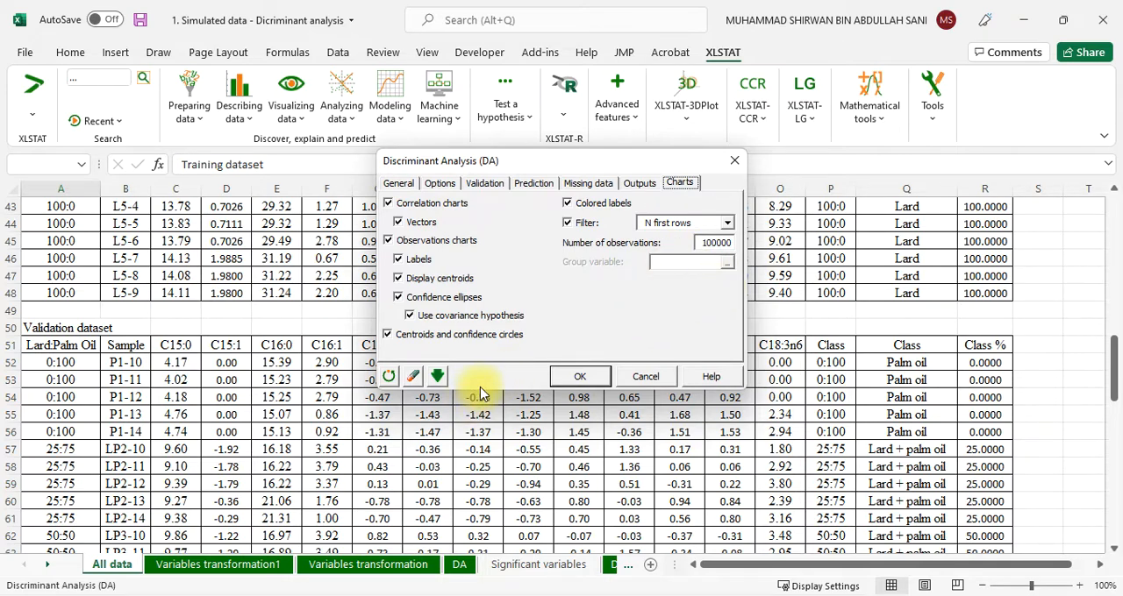
# Run the discriminant analysis with the listed selections and plot its charts on axes F1 and F2
pyautogui.click(575, 379)
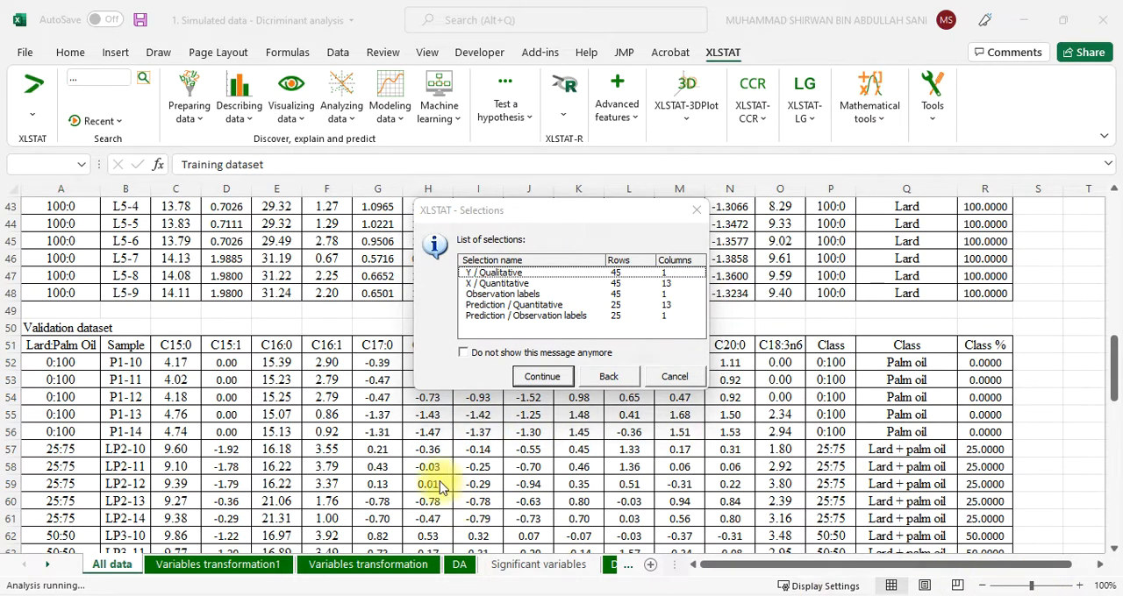
pyautogui.click(542, 377)
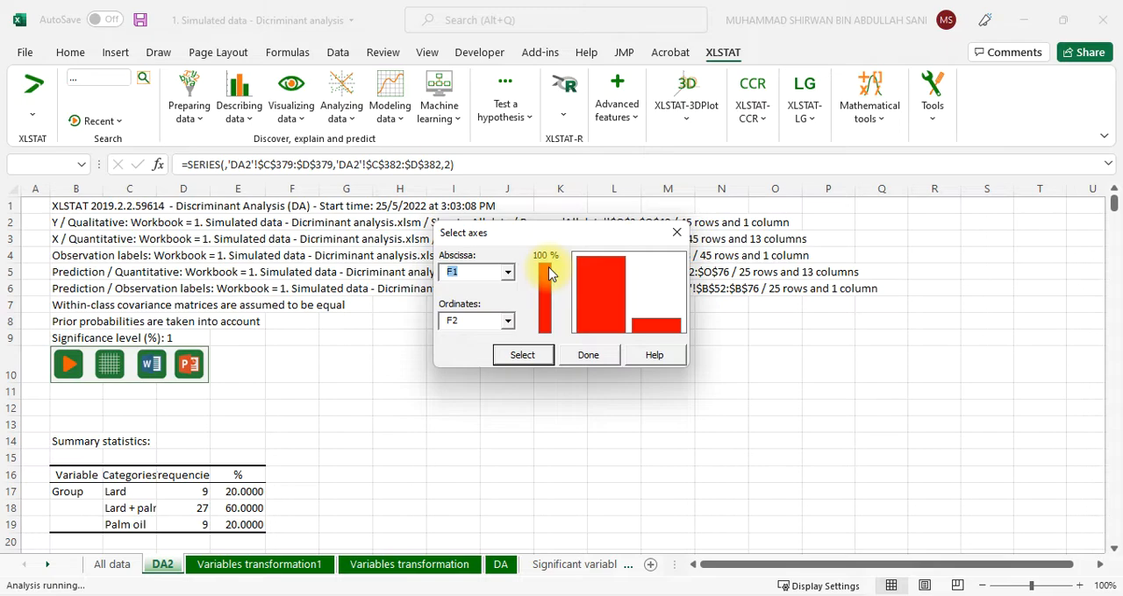
pyautogui.click(524, 358)
pyautogui.click(588, 360)
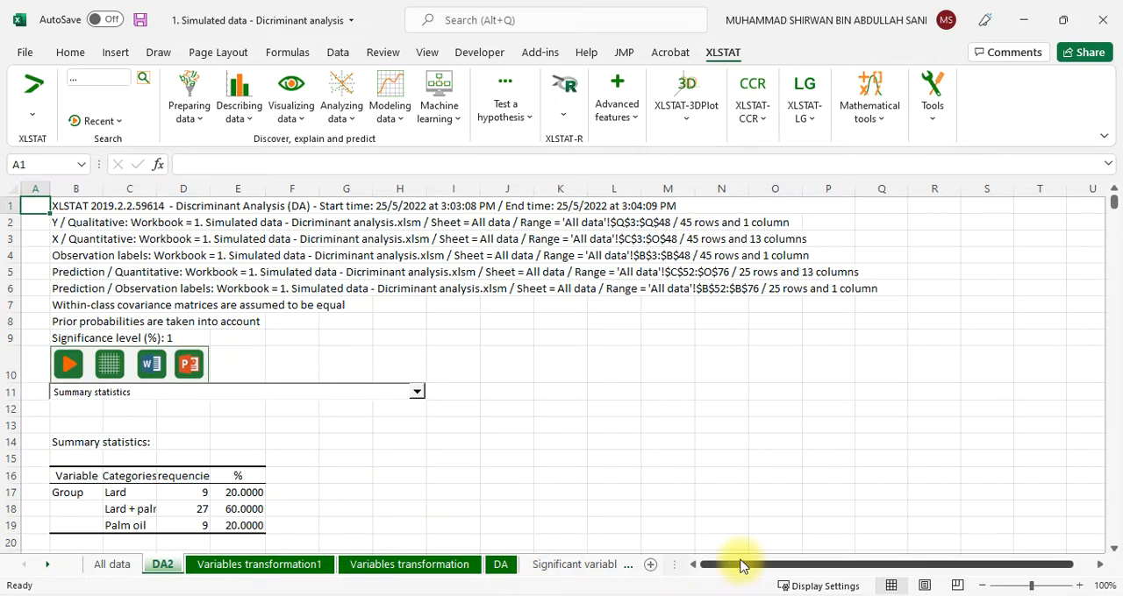
# Look over the start of the new DA2 report and switch to the existing DA report sheet
pyautogui.moveTo(740, 565); pyautogui.dragTo(700, 564)
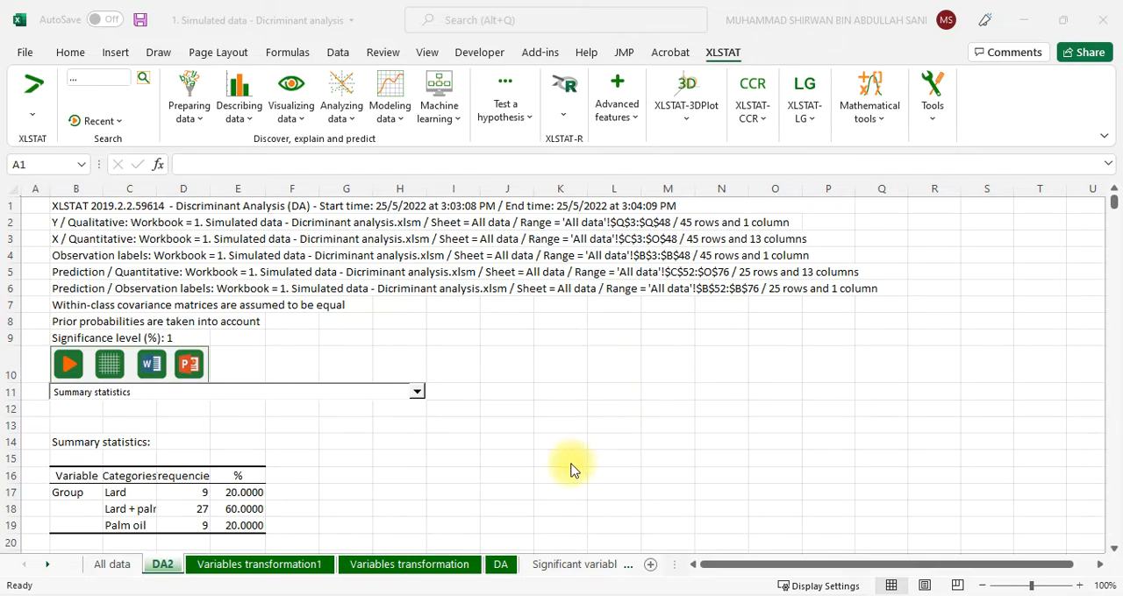
pyautogui.scroll(-1, 541, 444)
pyautogui.scroll(-1, 541, 443)
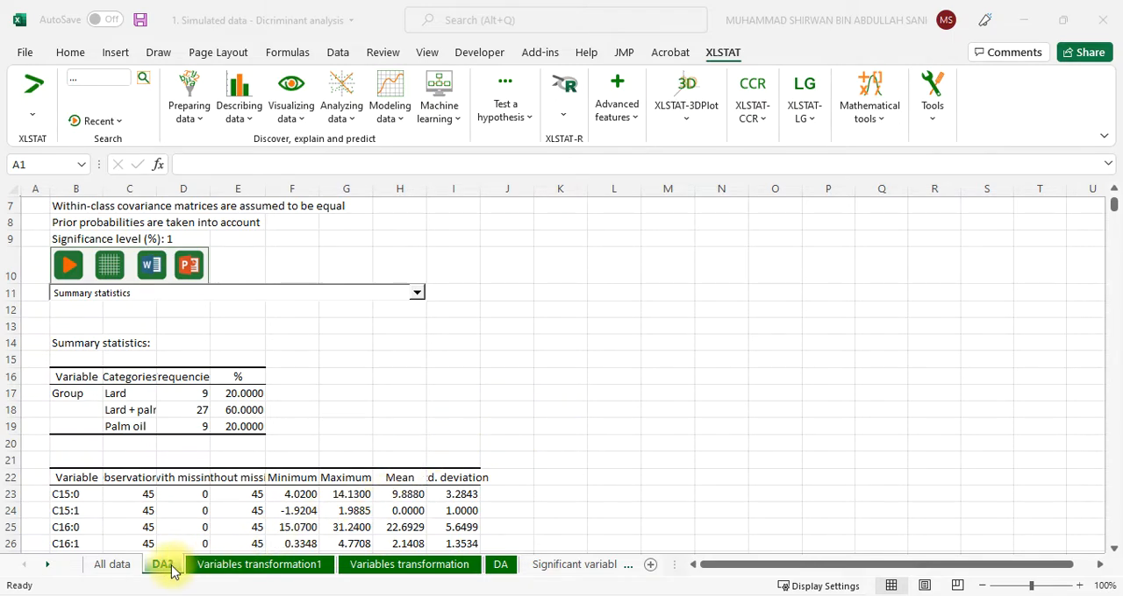
pyautogui.click(505, 569)
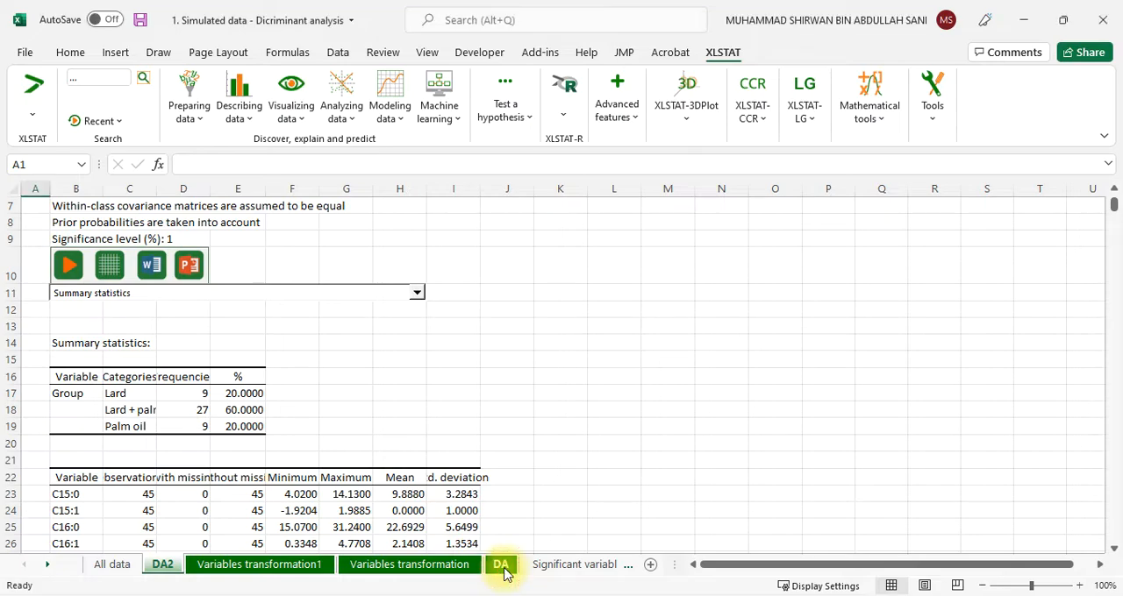
pyautogui.click(503, 568)
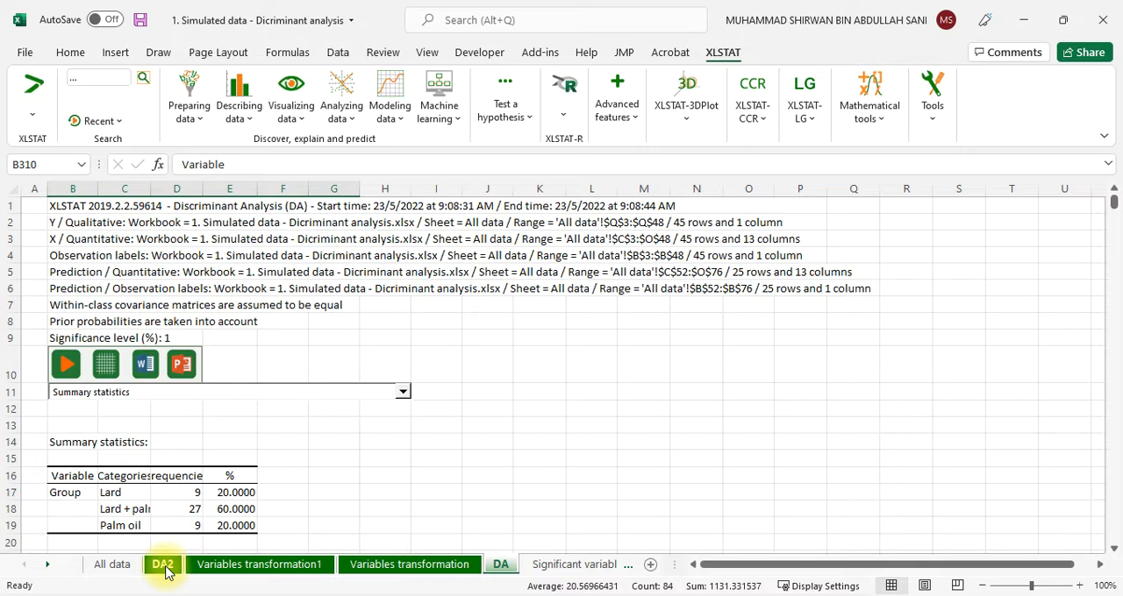
pyautogui.click(46, 565)
pyautogui.click(46, 565)
pyautogui.click(47, 565)
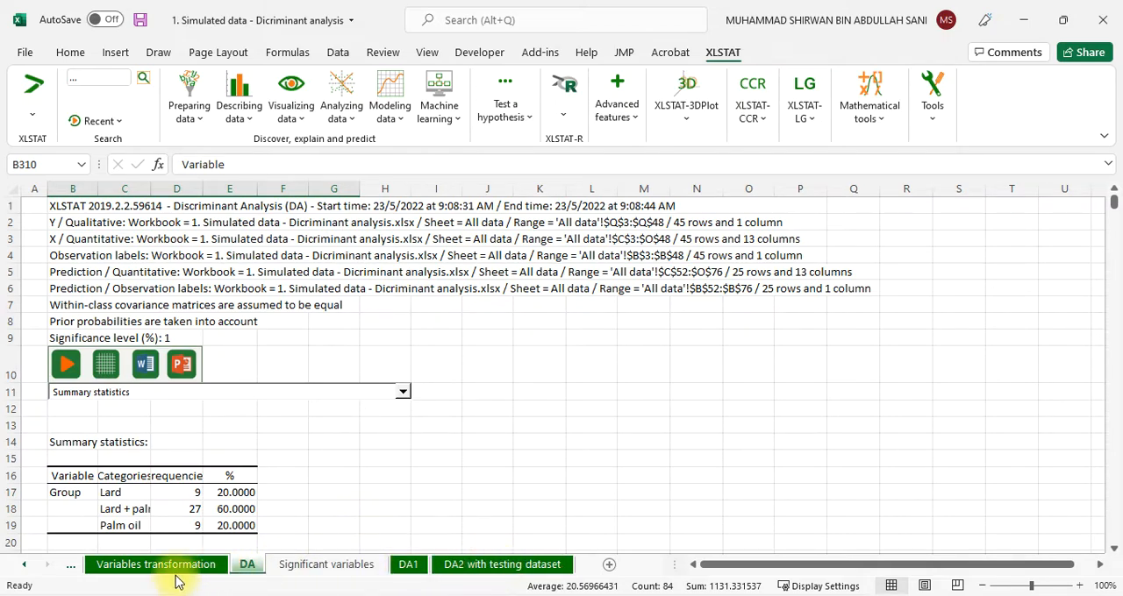
pyautogui.click(23, 566)
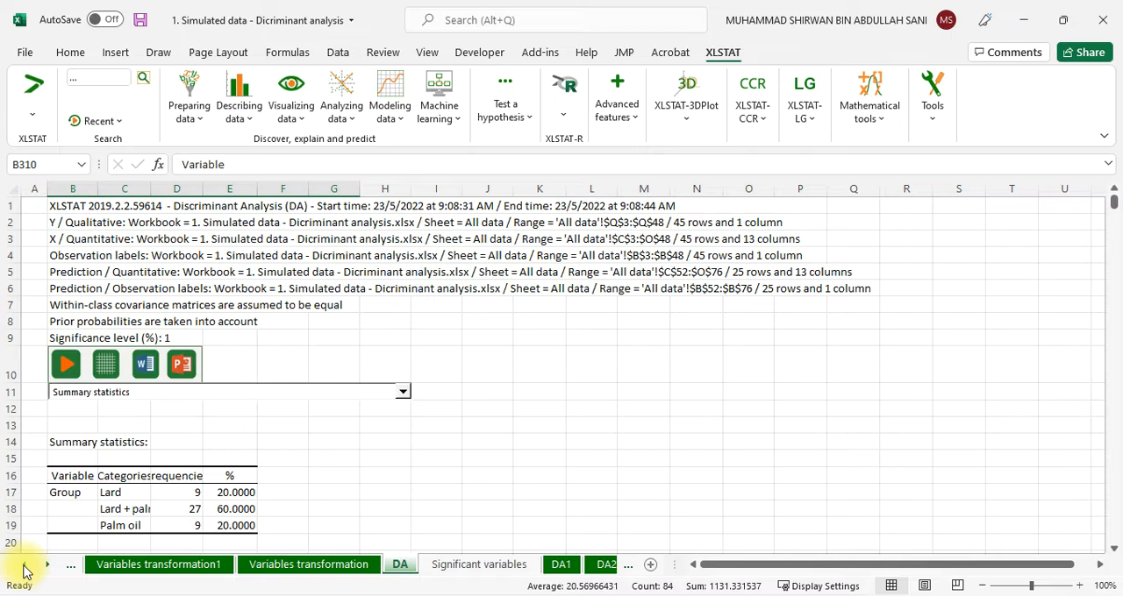
pyautogui.click(23, 566)
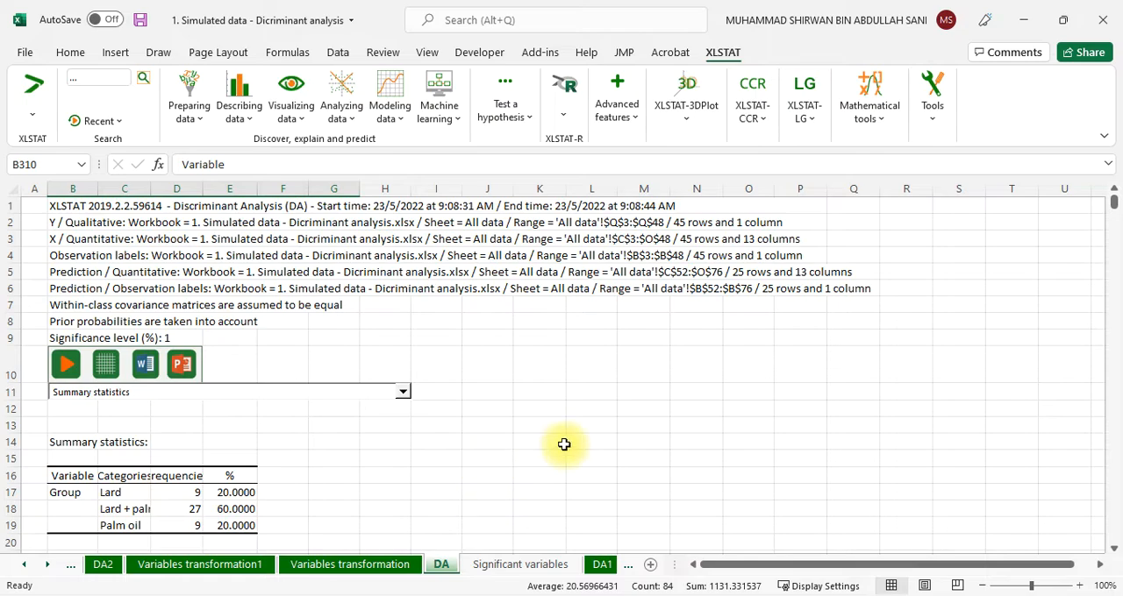
# Enlarge the DA sheet to 115% and widen columns C and D to show more of the summary statistics labels
pyautogui.keyDown('ctrl'); pyautogui.scroll(1, 564, 444); pyautogui.keyUp('ctrl')
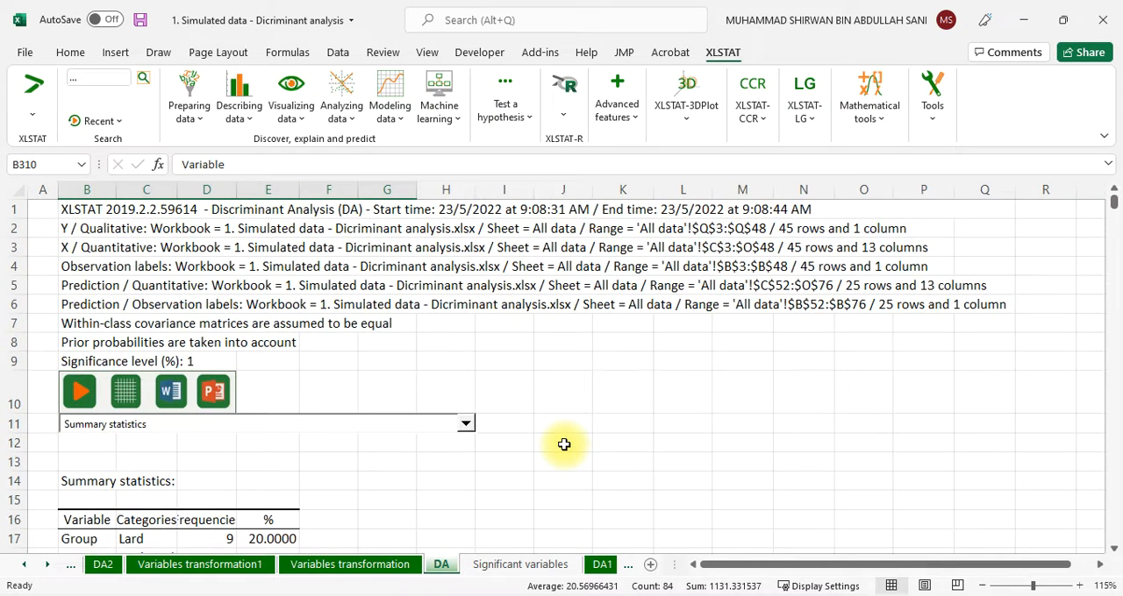
pyautogui.scroll(-3, 565, 445)
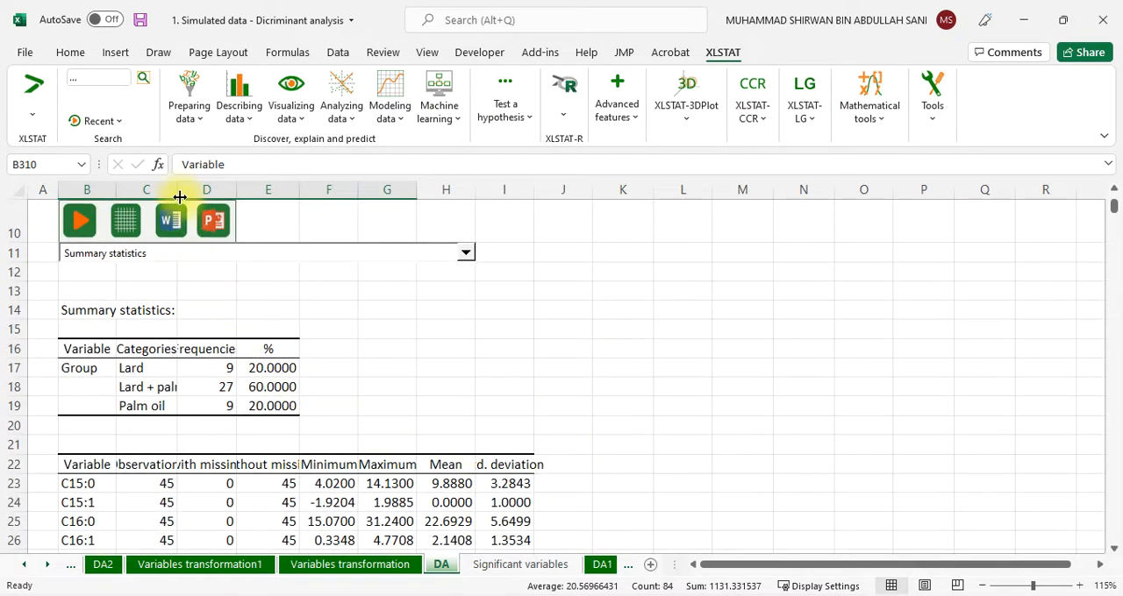
pyautogui.moveTo(178, 195); pyautogui.dragTo(212, 193)
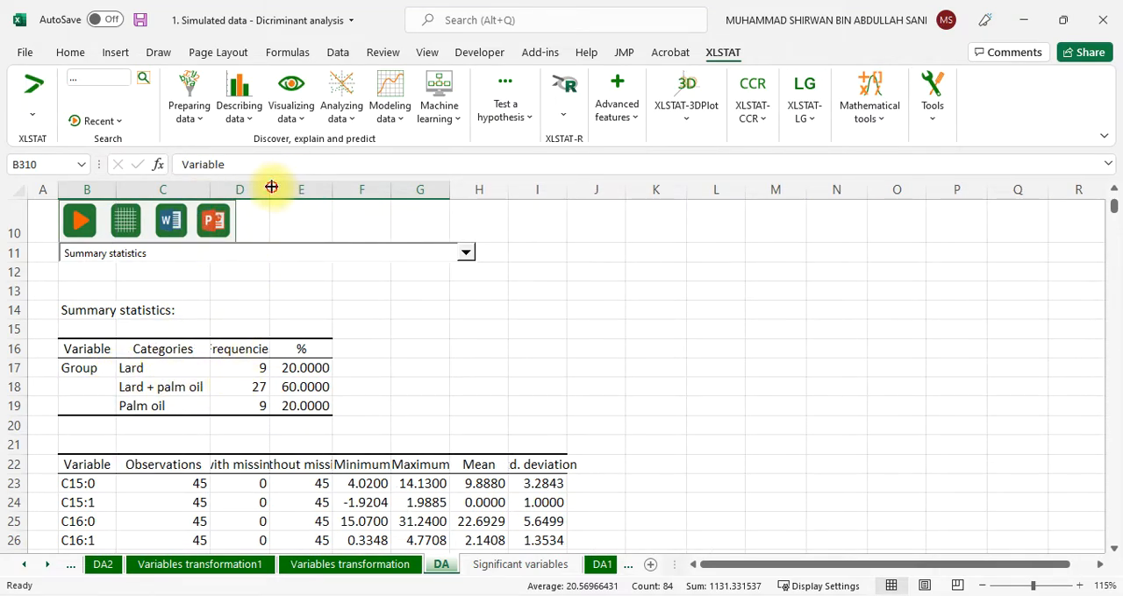
pyautogui.moveTo(271, 187); pyautogui.dragTo(317, 187)
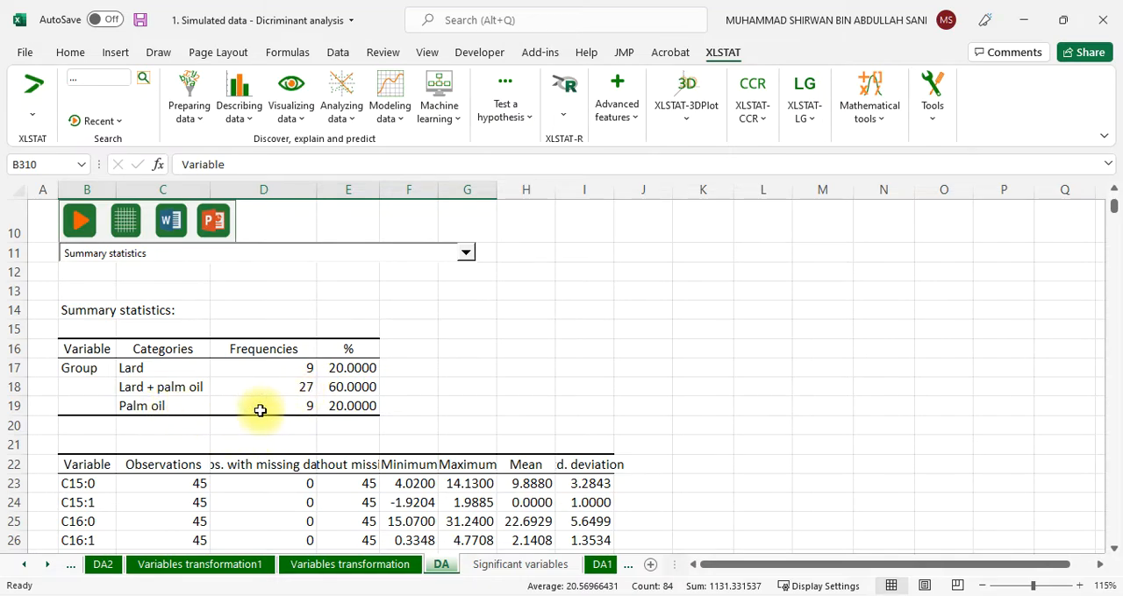
pyautogui.scroll(-3, 280, 412)
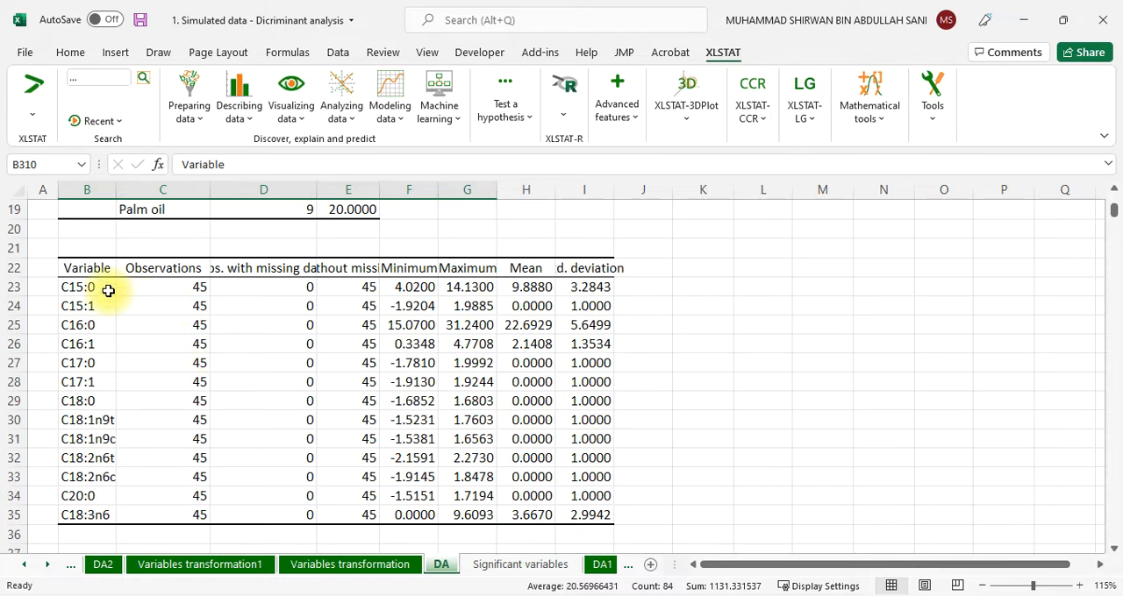
# Wrap the text in header row 22 of the summary statistics table so the full column labels fit
pyautogui.moveTo(83, 282); pyautogui.dragTo(92, 511)
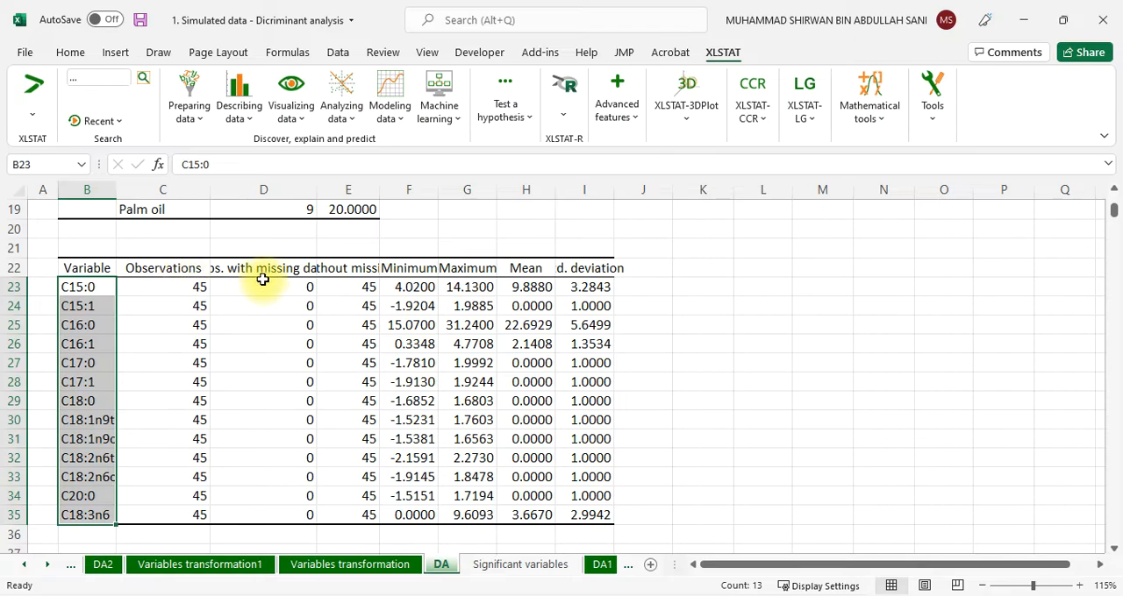
pyautogui.click(80, 266)
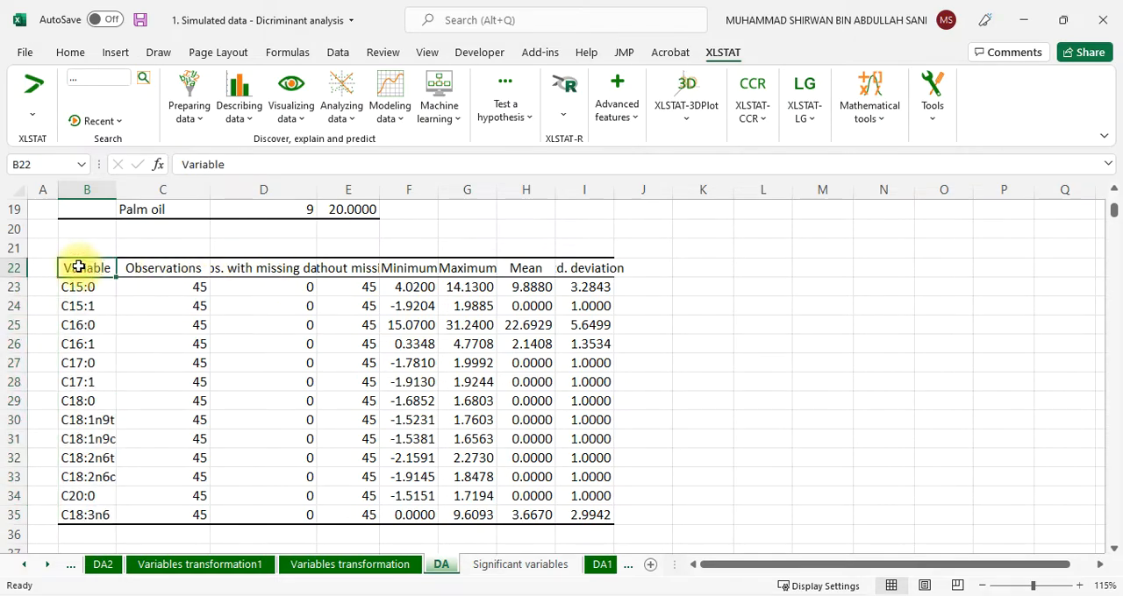
pyautogui.click(19, 267)
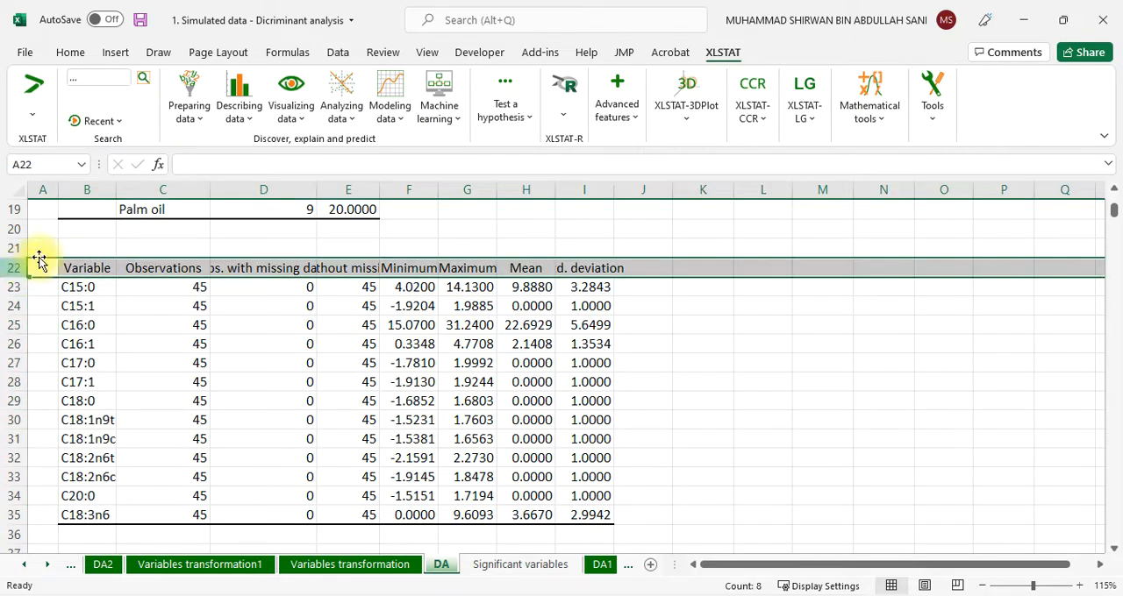
pyautogui.click(70, 52)
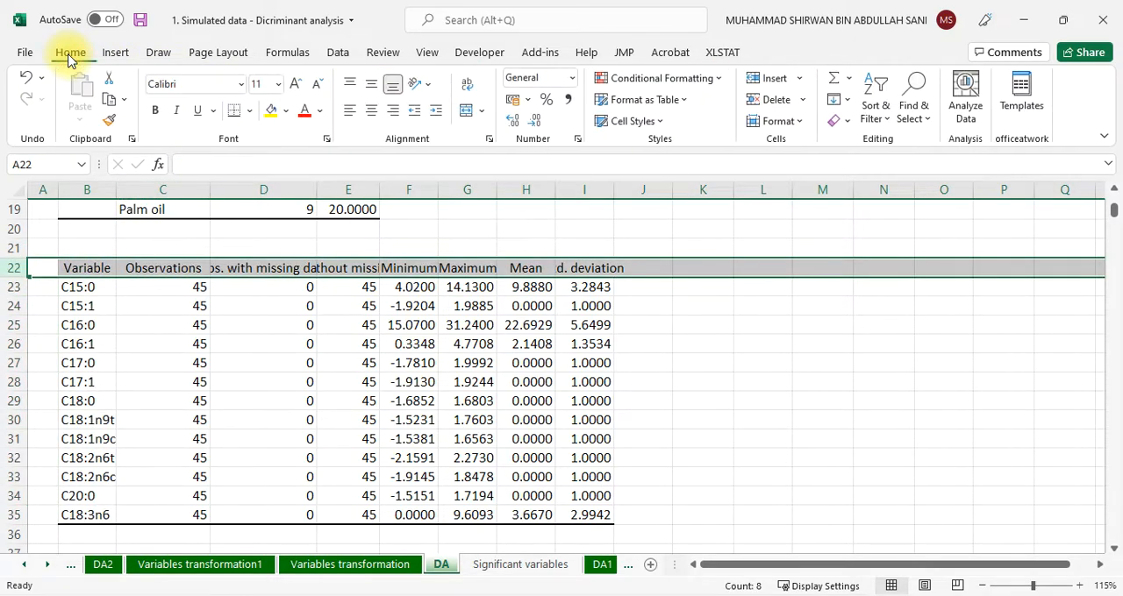
pyautogui.click(467, 87)
pyautogui.click(250, 344)
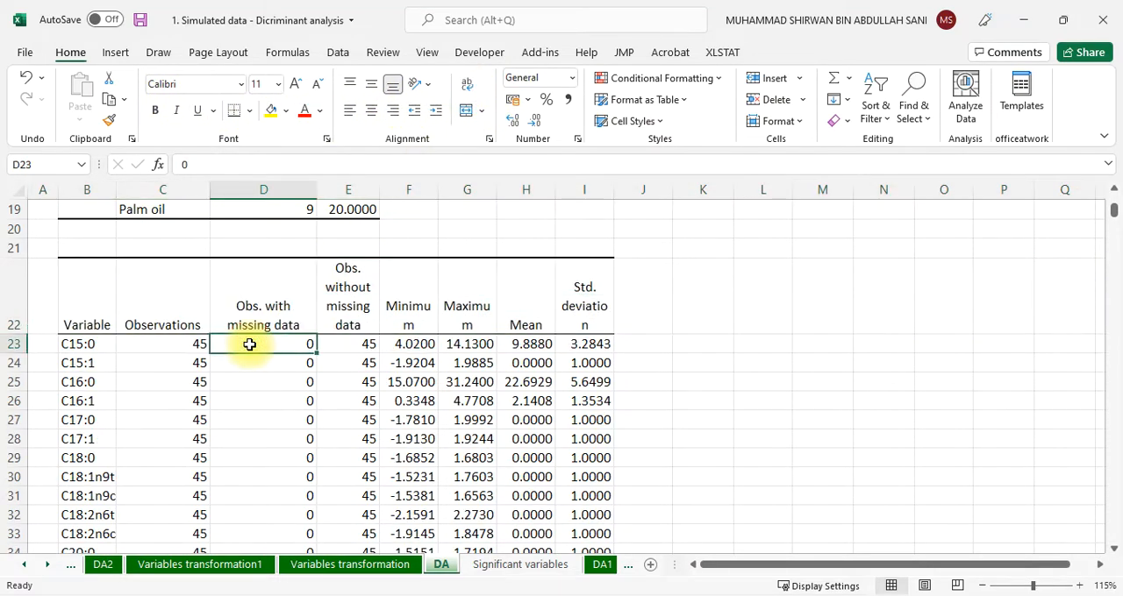
# Add the note "CM > 0.7" in cell E38 beside the correlation matrix title
pyautogui.scroll(-6, 248, 347)
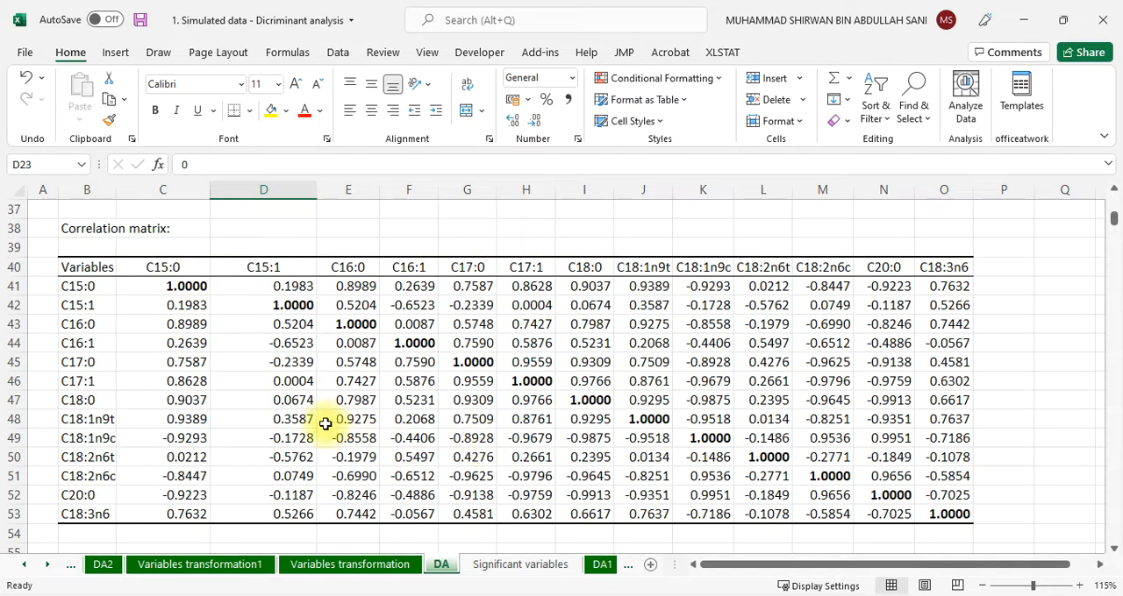
pyautogui.click(359, 229)
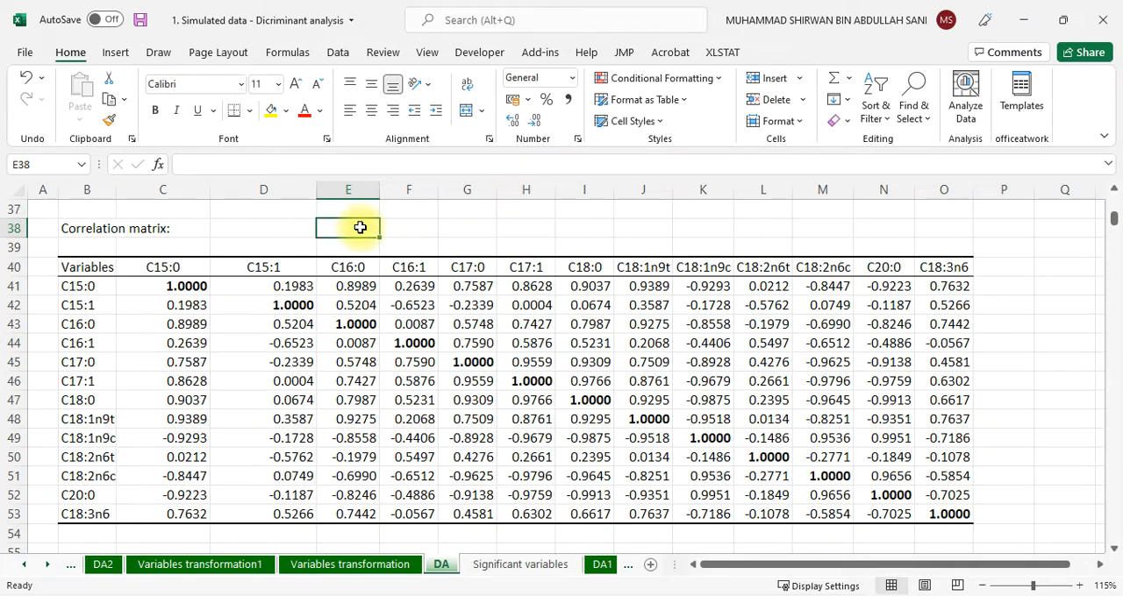
pyautogui.write('CM')
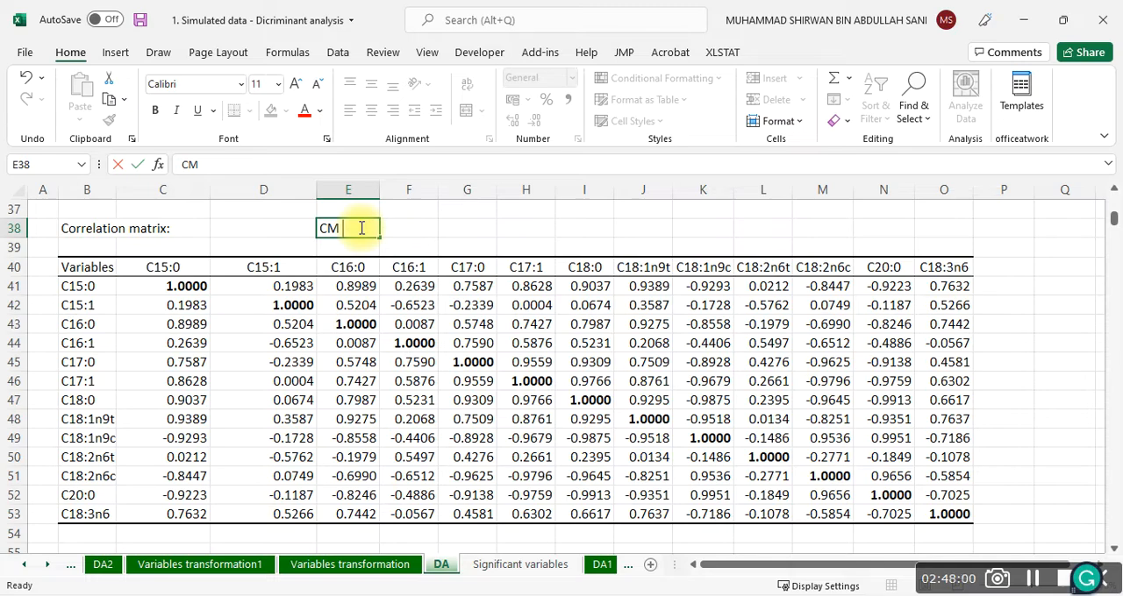
pyautogui.write(' >0.7')
pyautogui.press('Left')
pyautogui.press('Left')
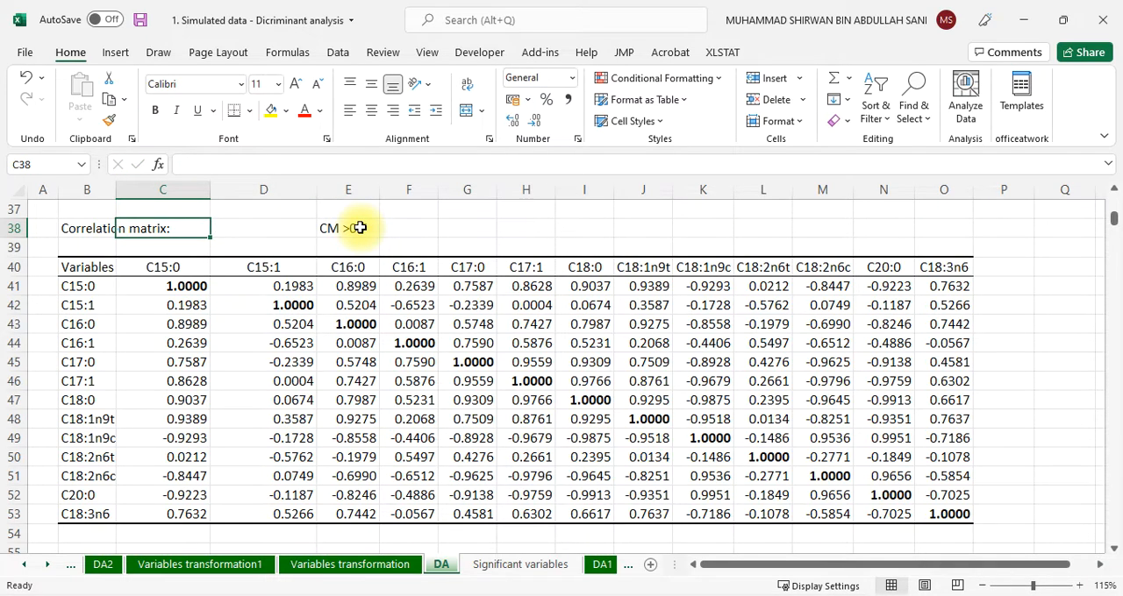
pyautogui.click(360, 228)
pyautogui.click(209, 165)
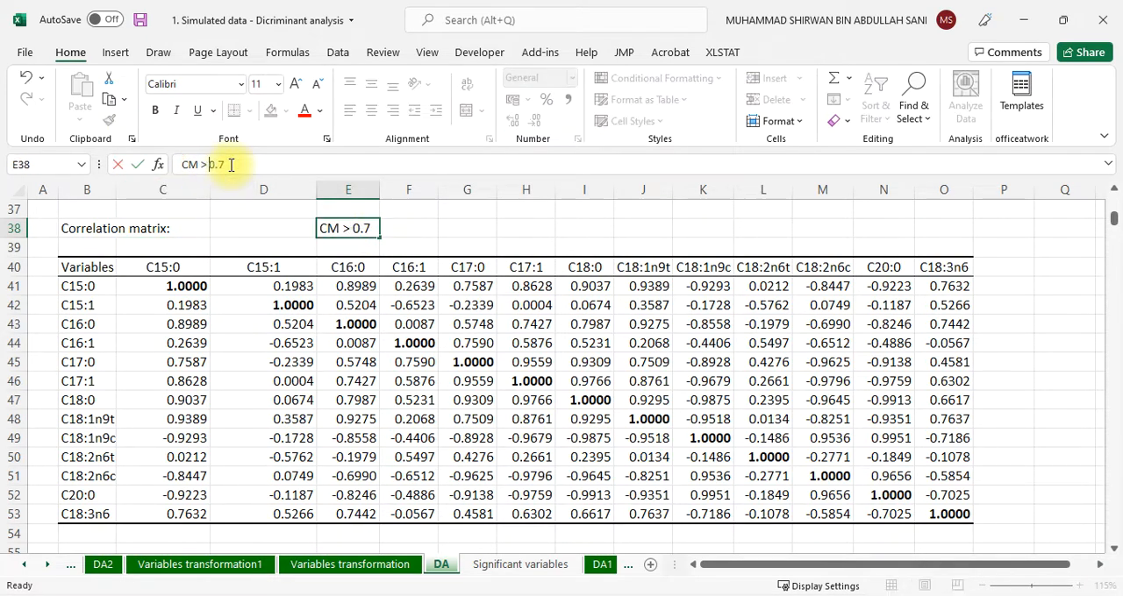
pyautogui.click(226, 165)
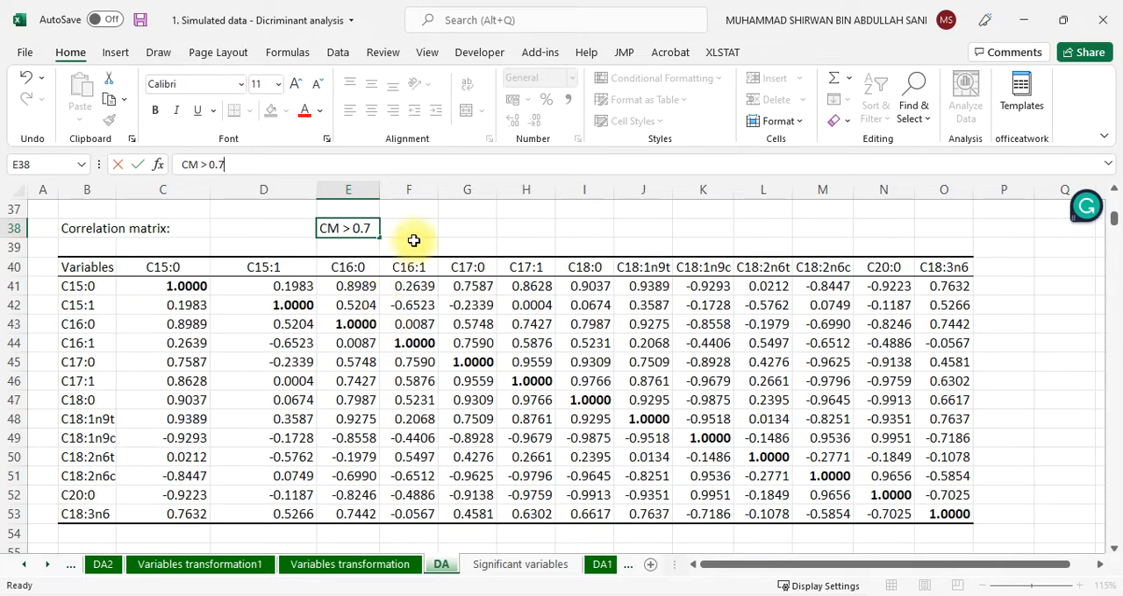
# Add the note "CM < 0.3" in cell F38 next to the first threshold note
pyautogui.click(418, 233)
pyautogui.write('CM')
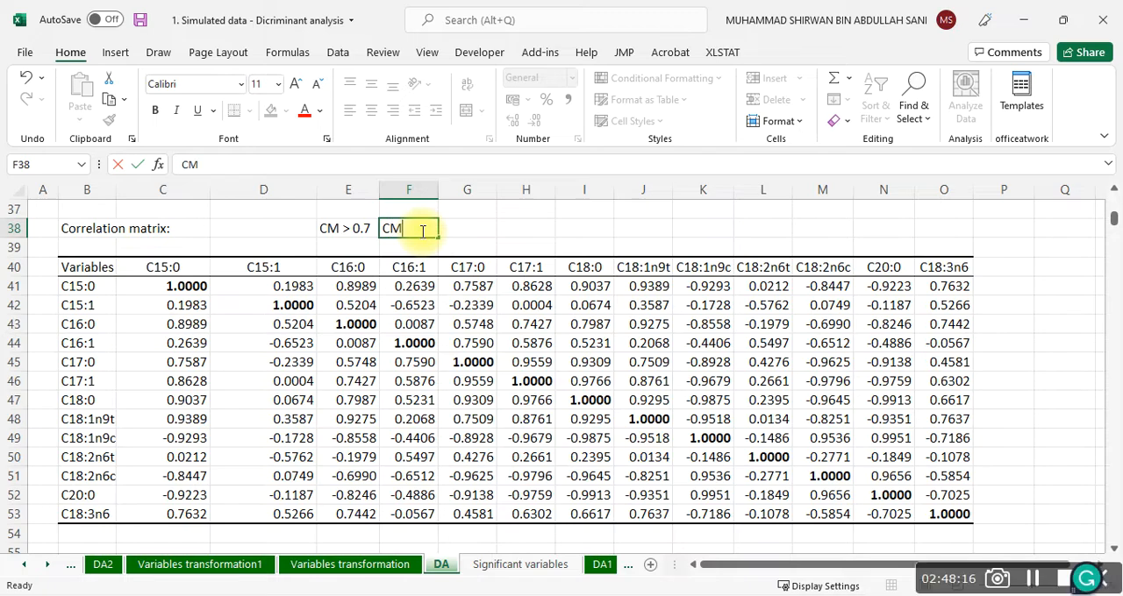
pyautogui.write(' < 0.3')
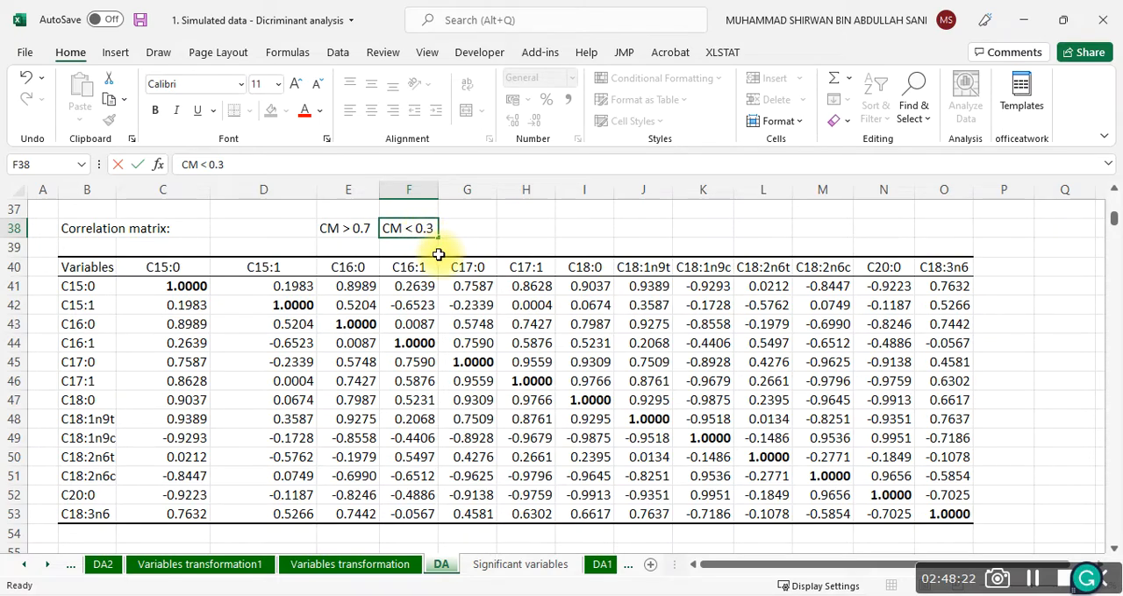
# Change the threshold note in E38 to the absolute-value form "CM > |0.7|"
pyautogui.click(322, 228)
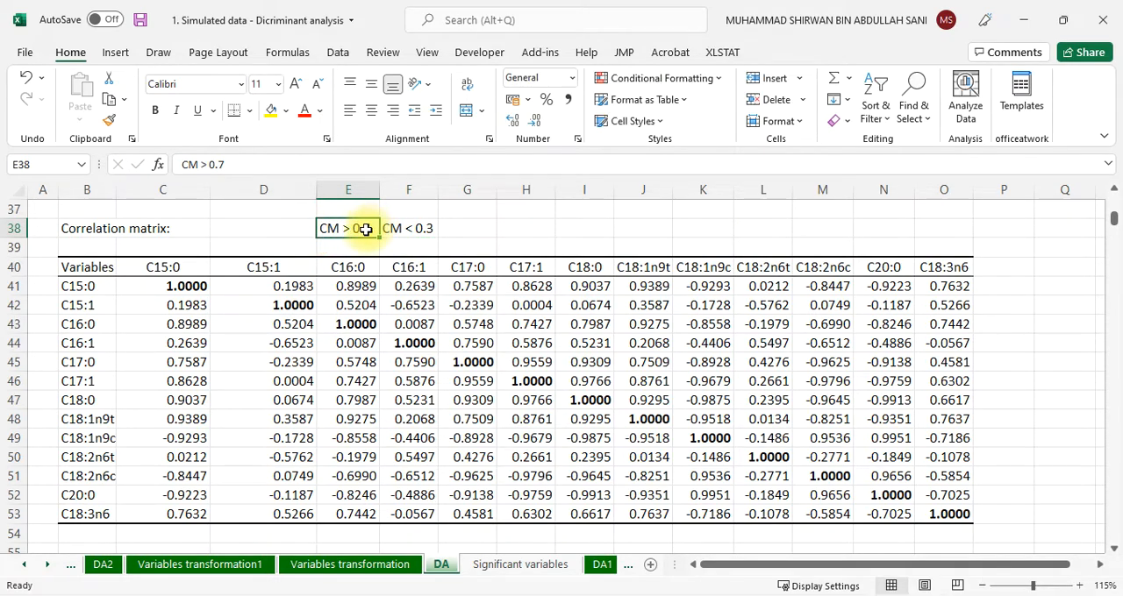
pyautogui.click(209, 164)
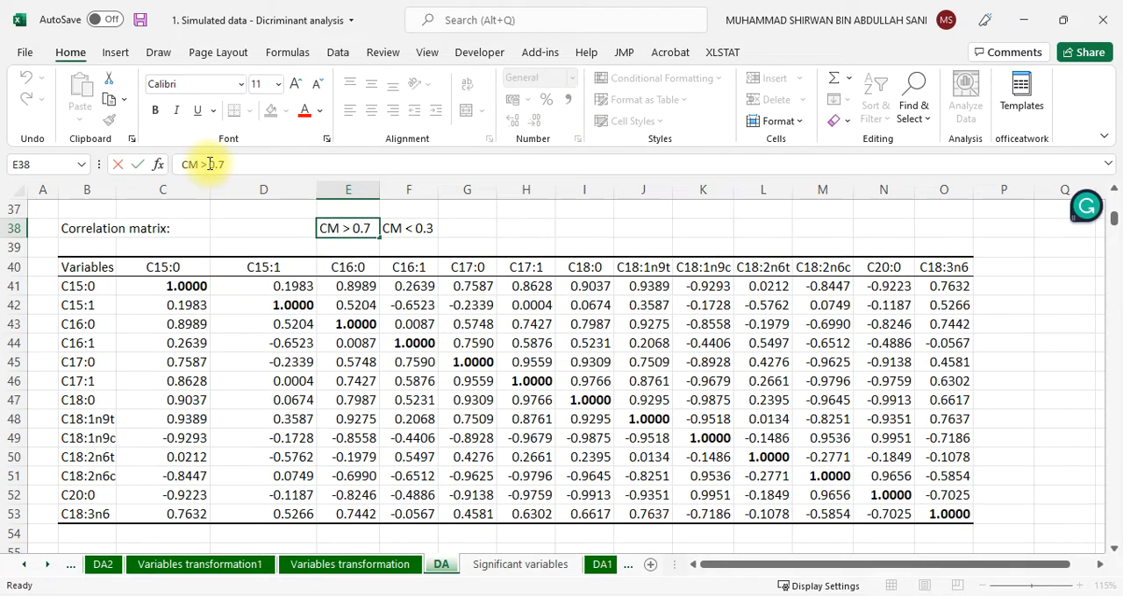
pyautogui.write('!')
pyautogui.write('|')
pyautogui.press('Left')
pyautogui.press('Left')
pyautogui.press('Left')
pyautogui.press('BackSpace')
pyautogui.write('|')
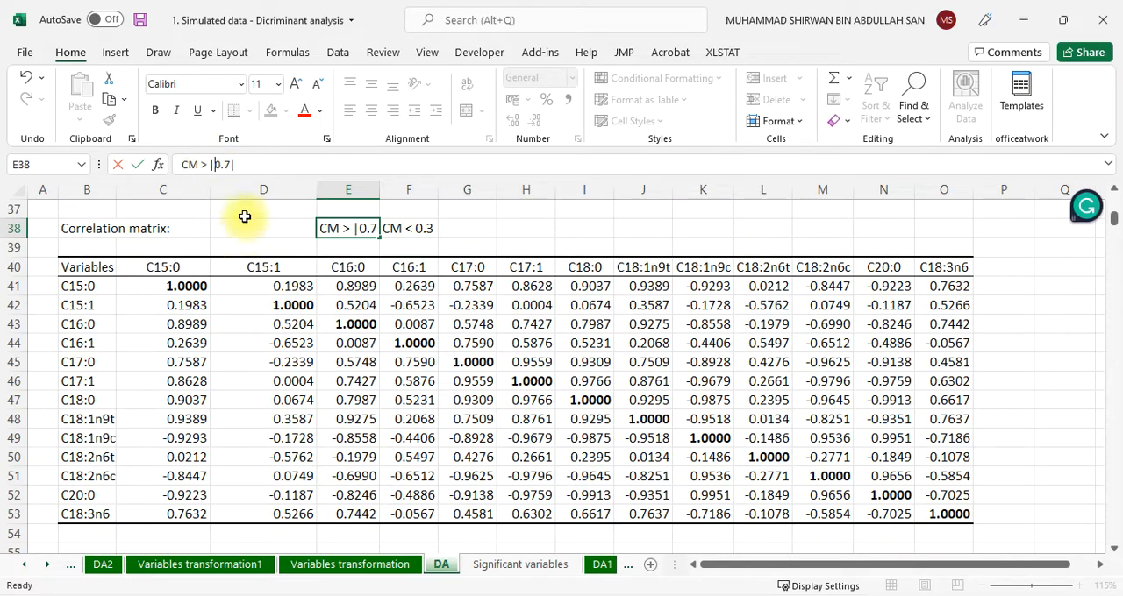
pyautogui.click(250, 166)
pyautogui.write('|')
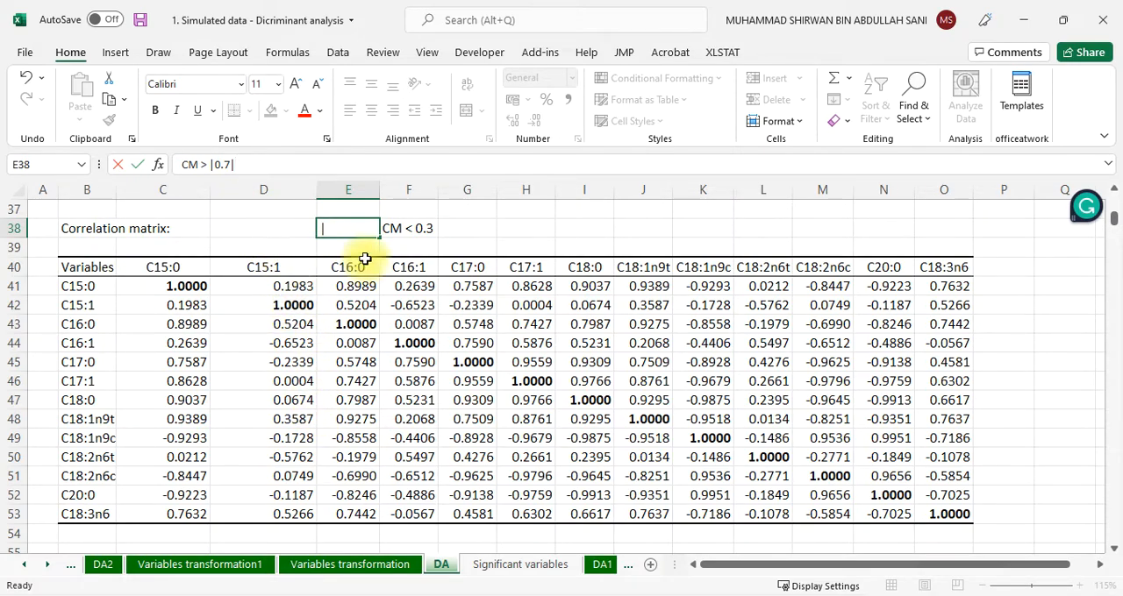
pyautogui.click(420, 310)
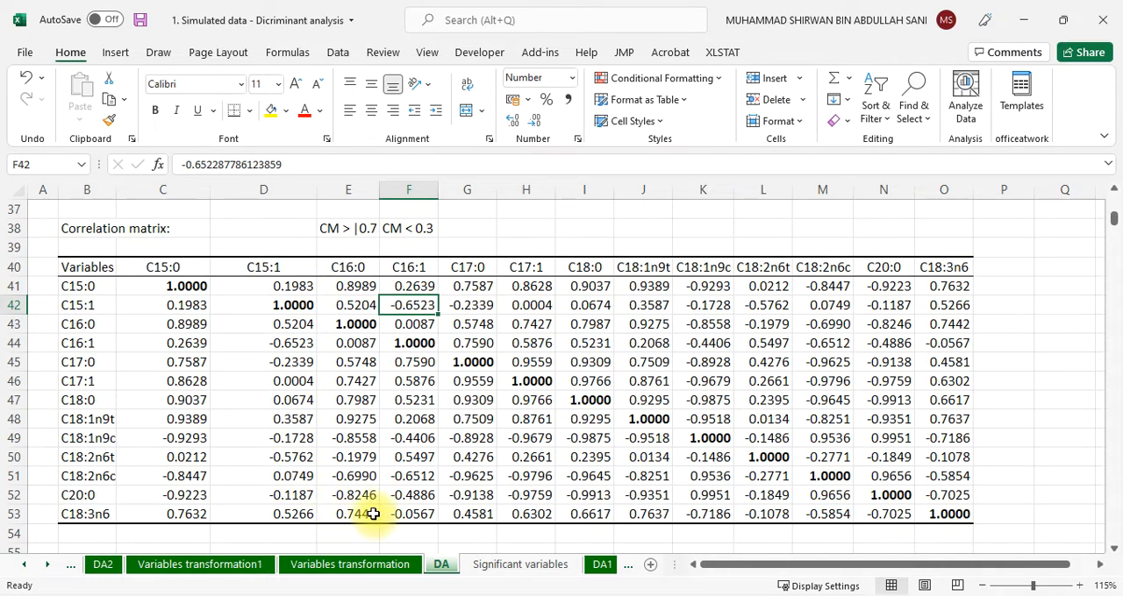
# Colour the C20:0 row label and C16:0 column header red, and make their correlation value in E52 bold red
pyautogui.click(78, 499)
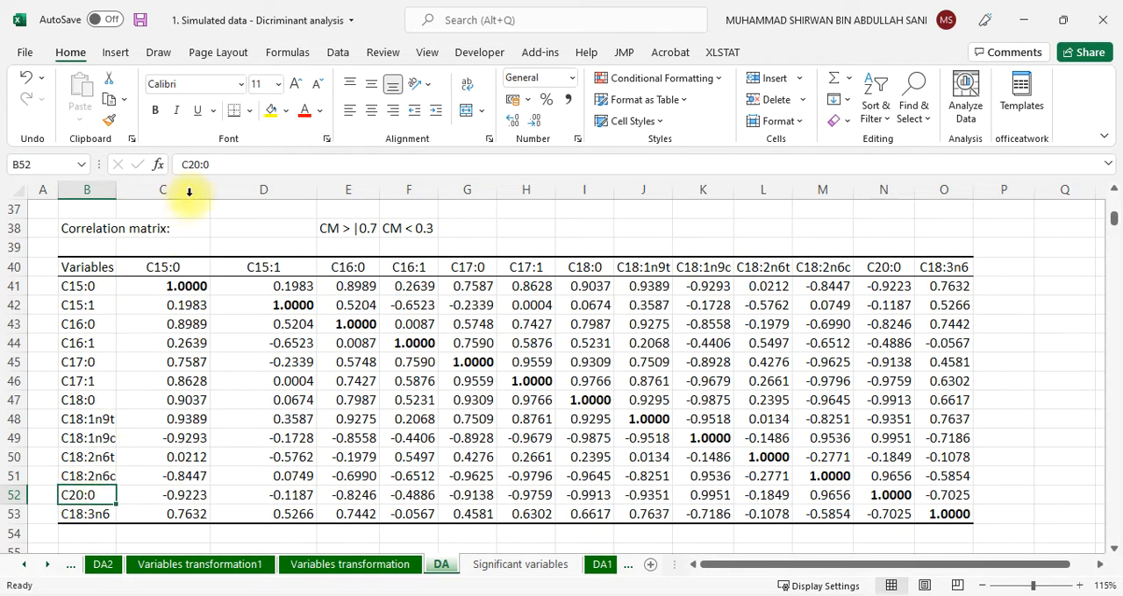
pyautogui.click(301, 114)
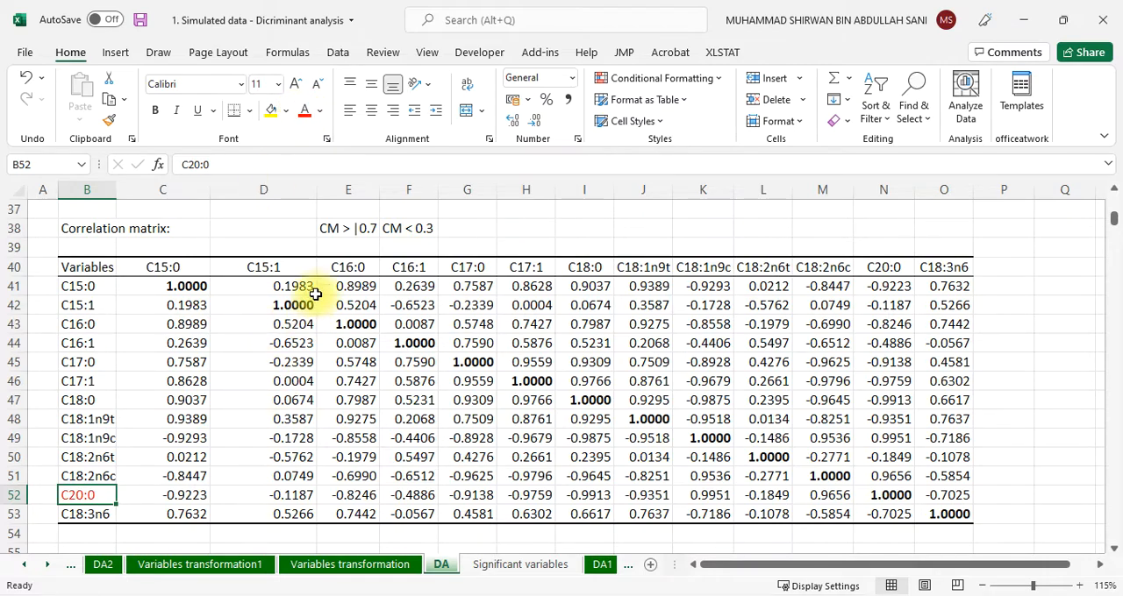
pyautogui.click(346, 263)
pyautogui.click(302, 112)
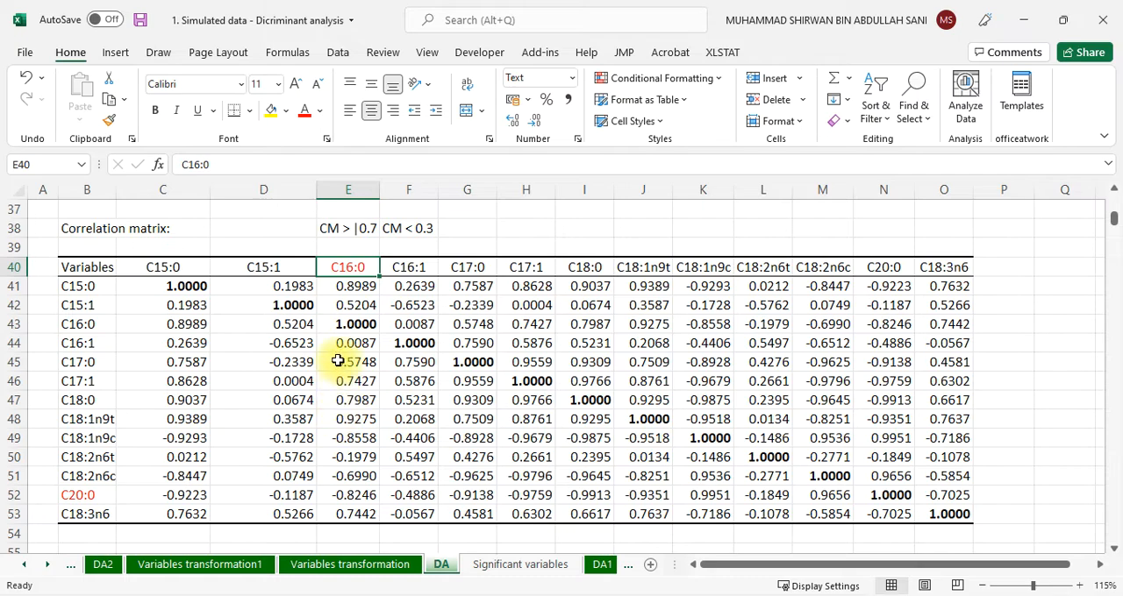
pyautogui.click(351, 495)
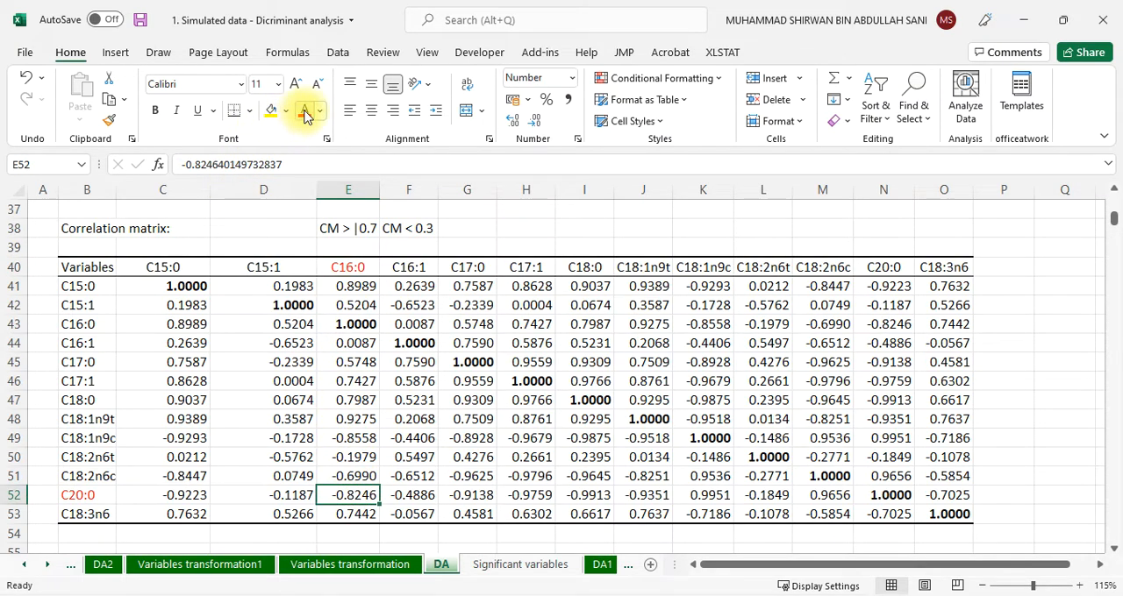
pyautogui.click(155, 110)
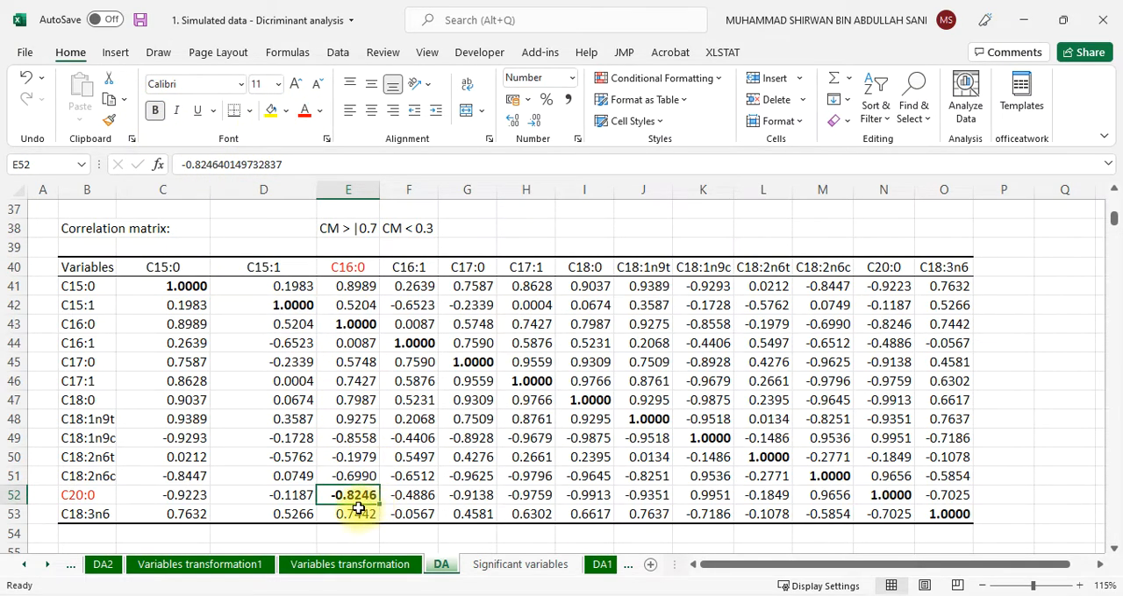
pyautogui.click(304, 109)
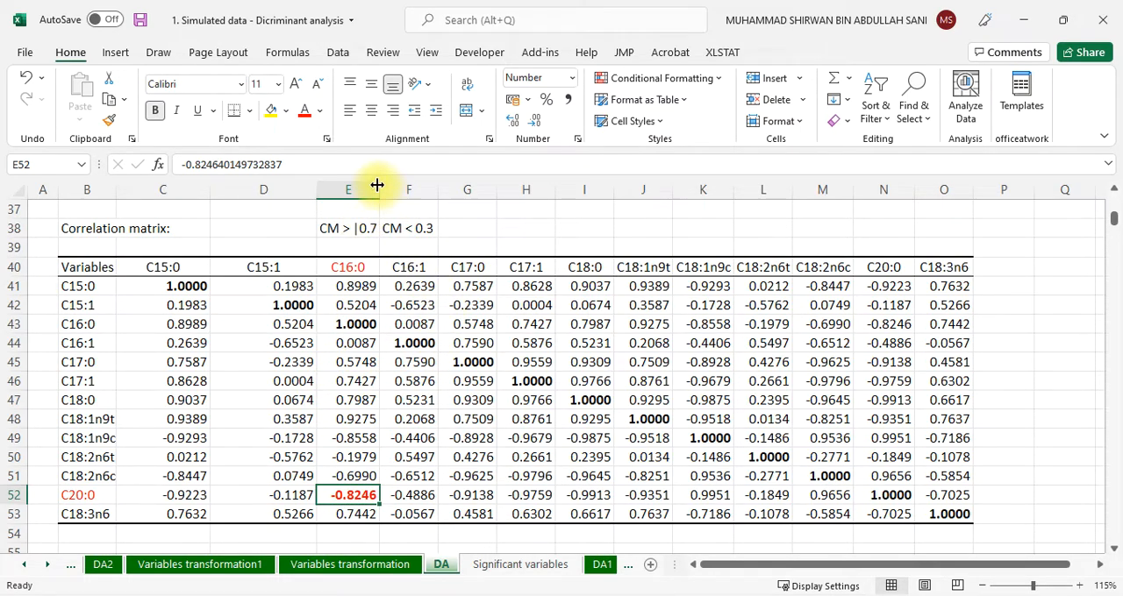
# Widen column E to show its whole threshold note and move the "CM < 0.3" note to H38
pyautogui.moveTo(379, 188); pyautogui.dragTo(402, 188)
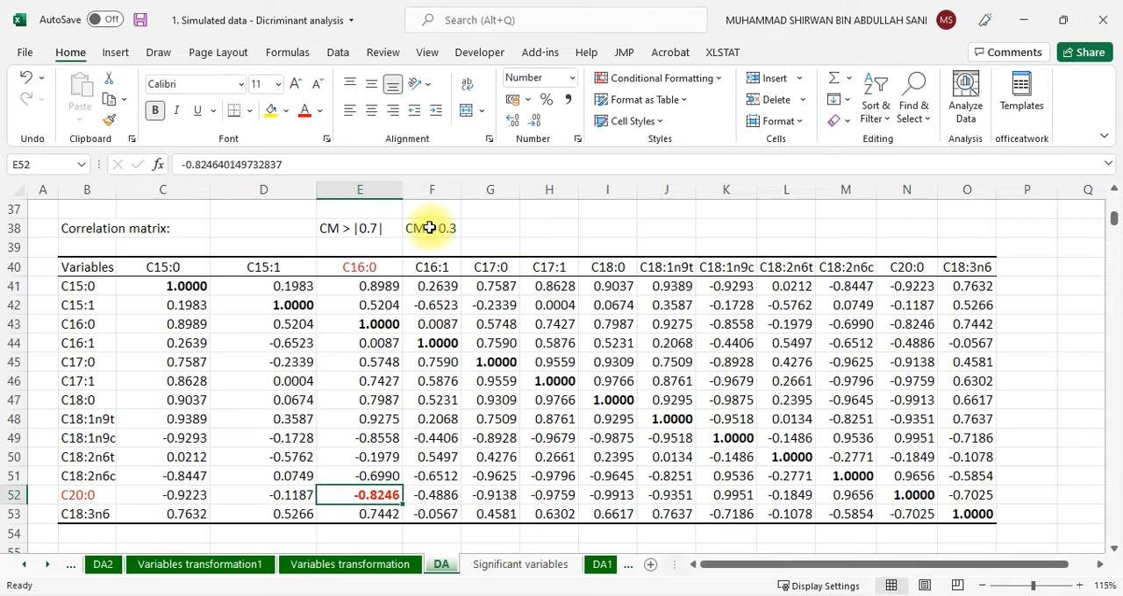
pyautogui.click(429, 229)
pyautogui.moveTo(429, 228); pyautogui.dragTo(554, 228)
# Enter the intermediate range note "0.3 < CM < 0.7" in cell F38
pyautogui.click(453, 228)
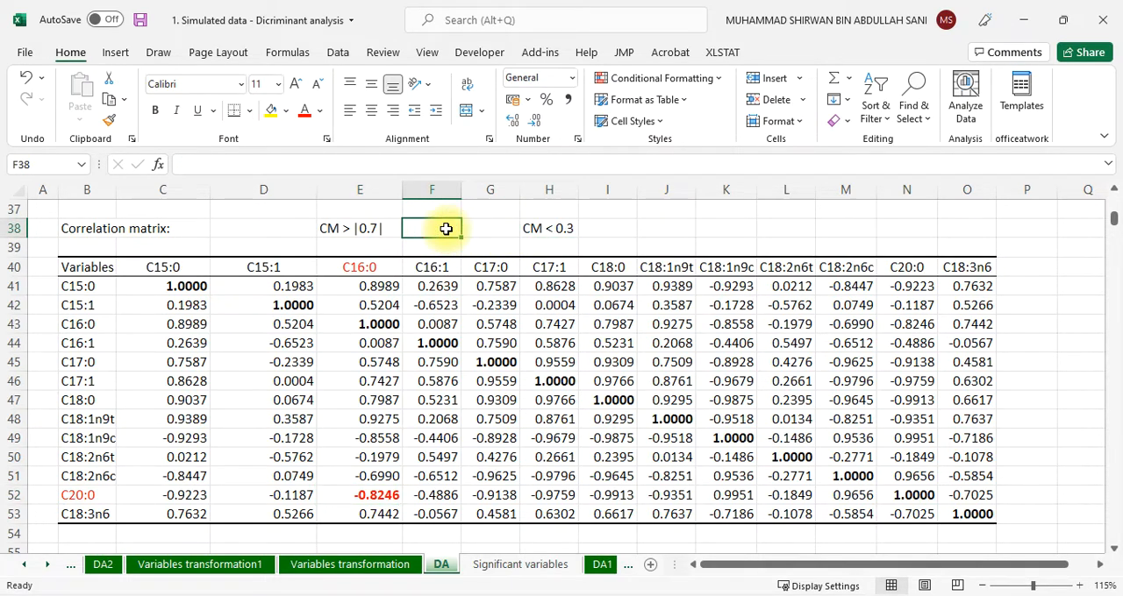
pyautogui.doubleClick(445, 228)
pyautogui.write('CM')
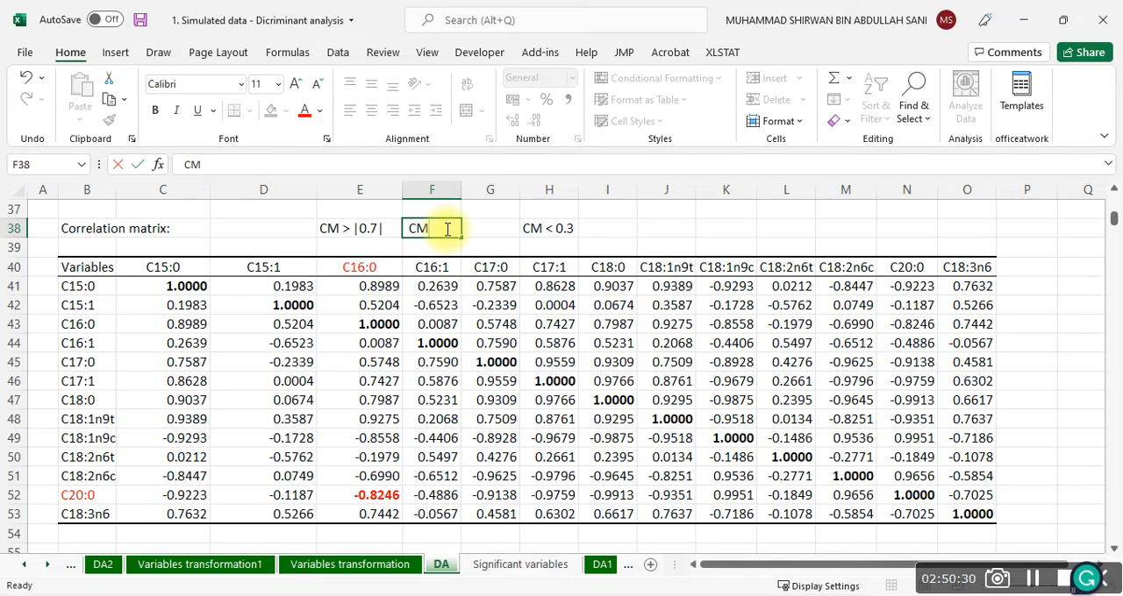
pyautogui.write(' < 0.7')
pyautogui.click(413, 229)
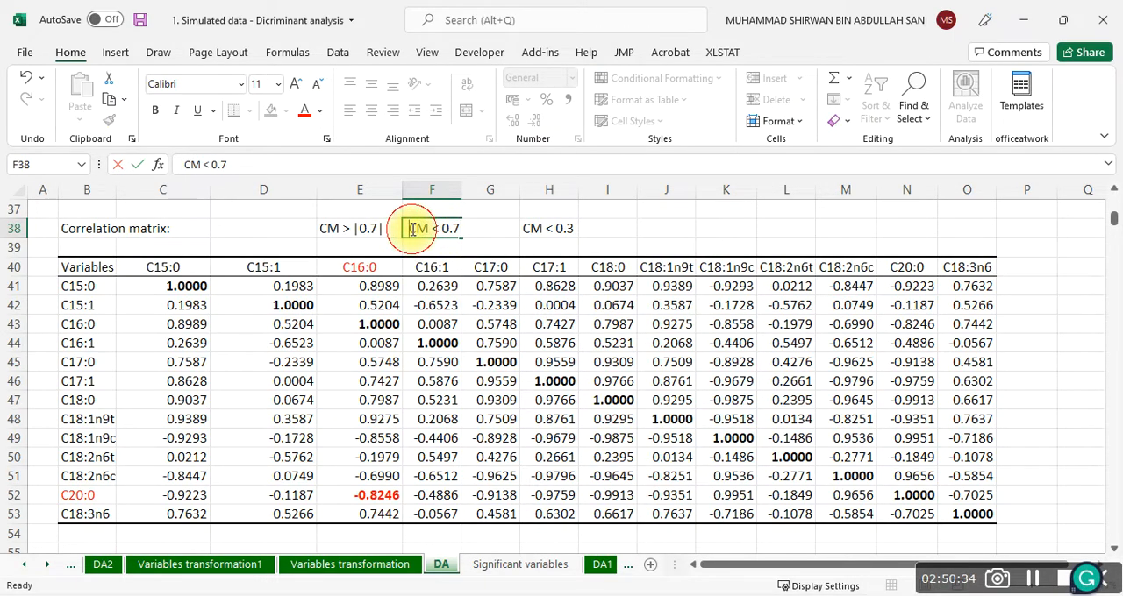
pyautogui.write('< ')
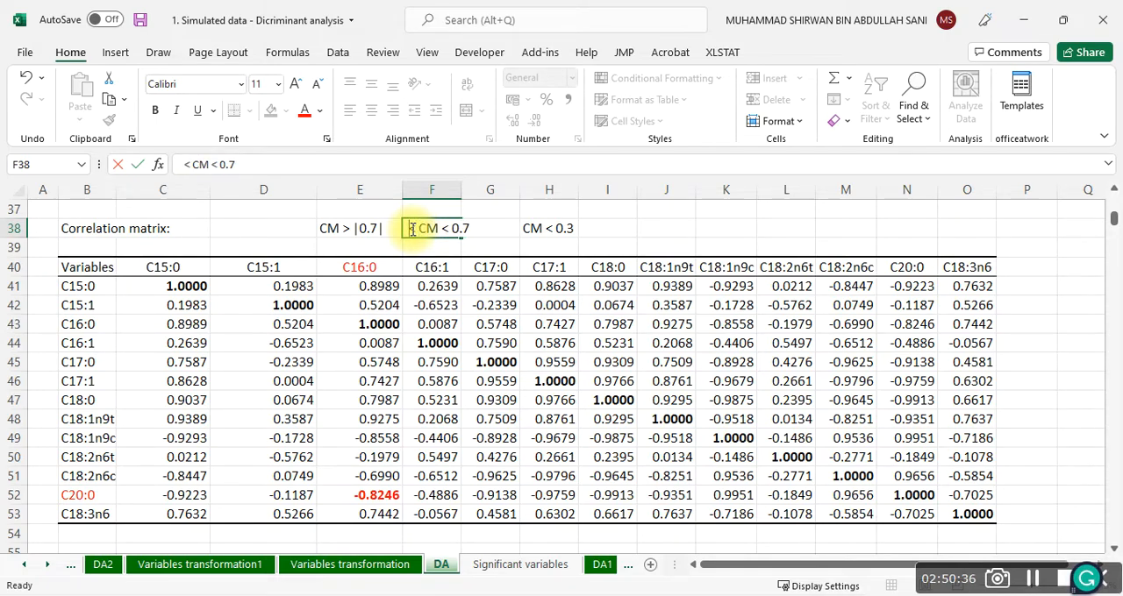
pyautogui.write('0.3')
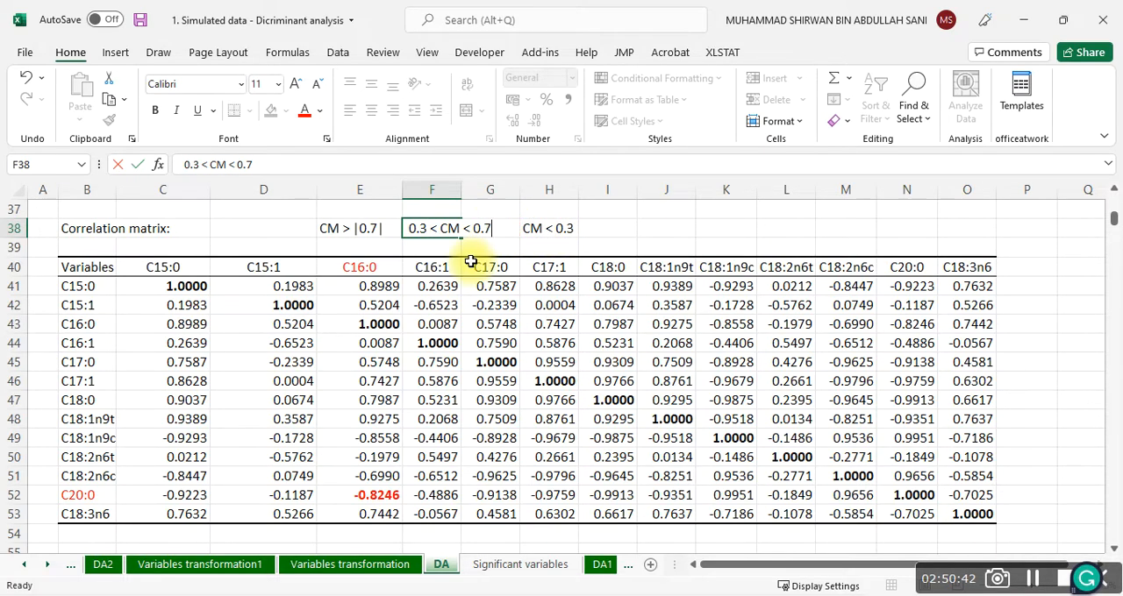
pyautogui.click(344, 230)
pyautogui.click(654, 230)
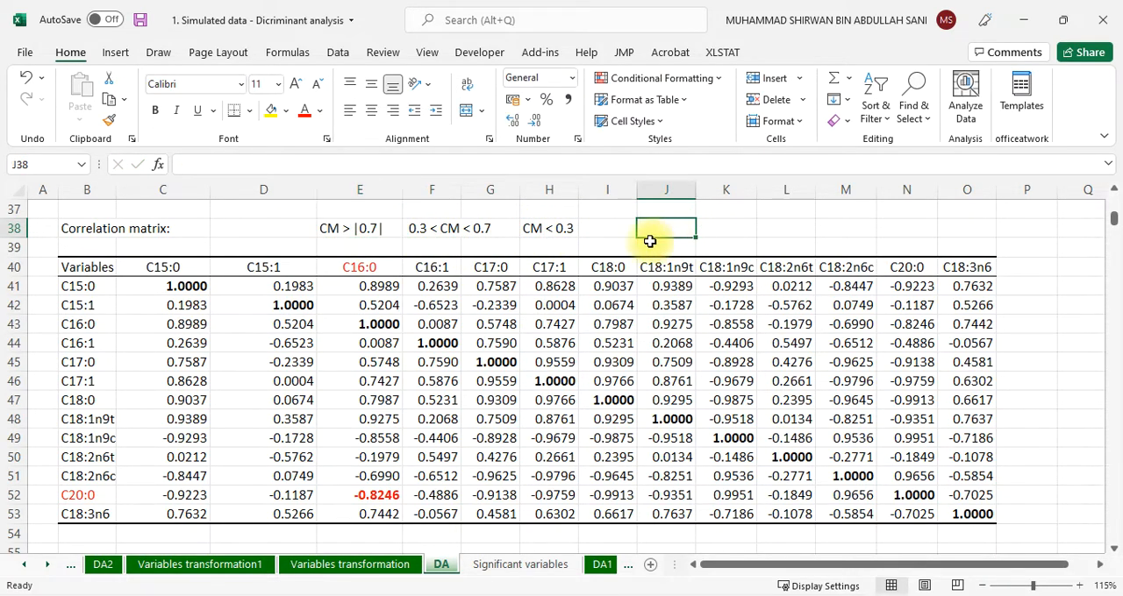
# Append "strong" to the CM > |0.7| note in E38 and widen column E to show it fully
pyautogui.click(338, 230)
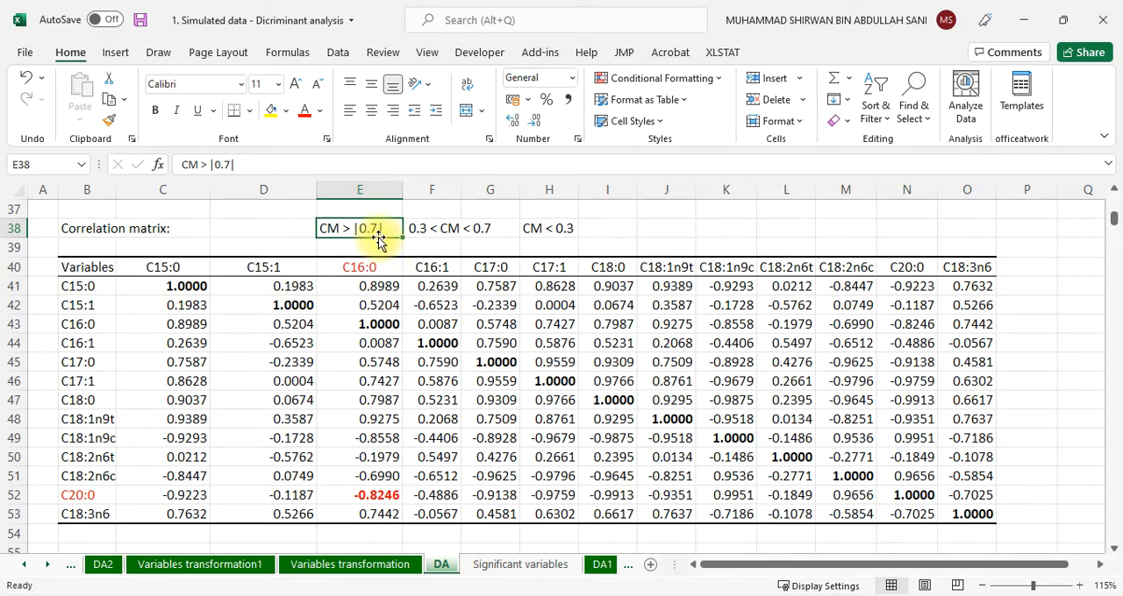
pyautogui.click(299, 167)
pyautogui.write('strong')
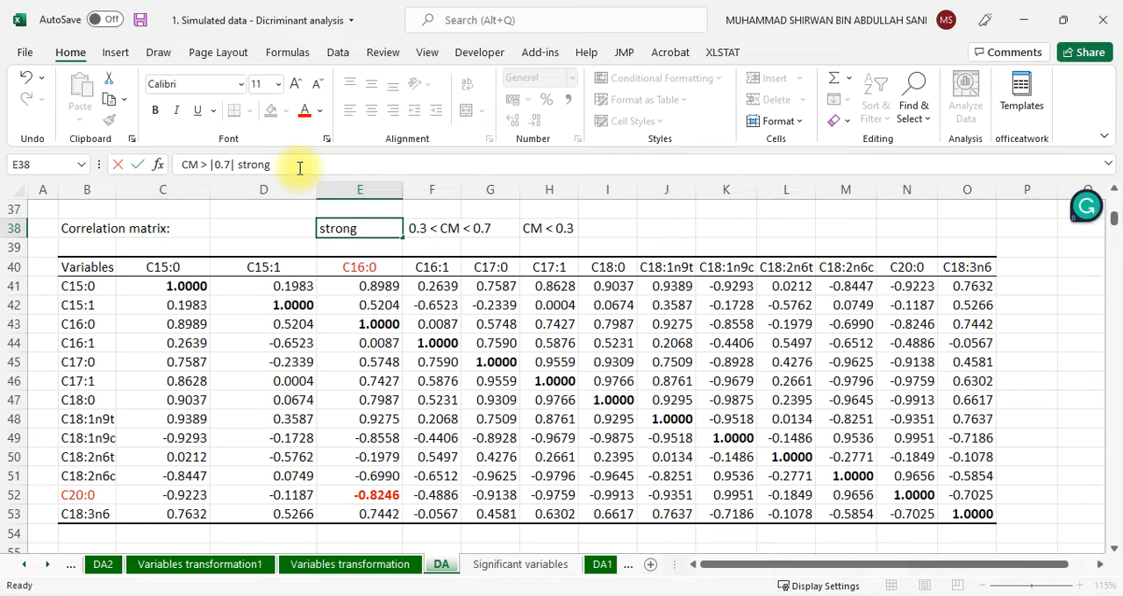
pyautogui.click(417, 434)
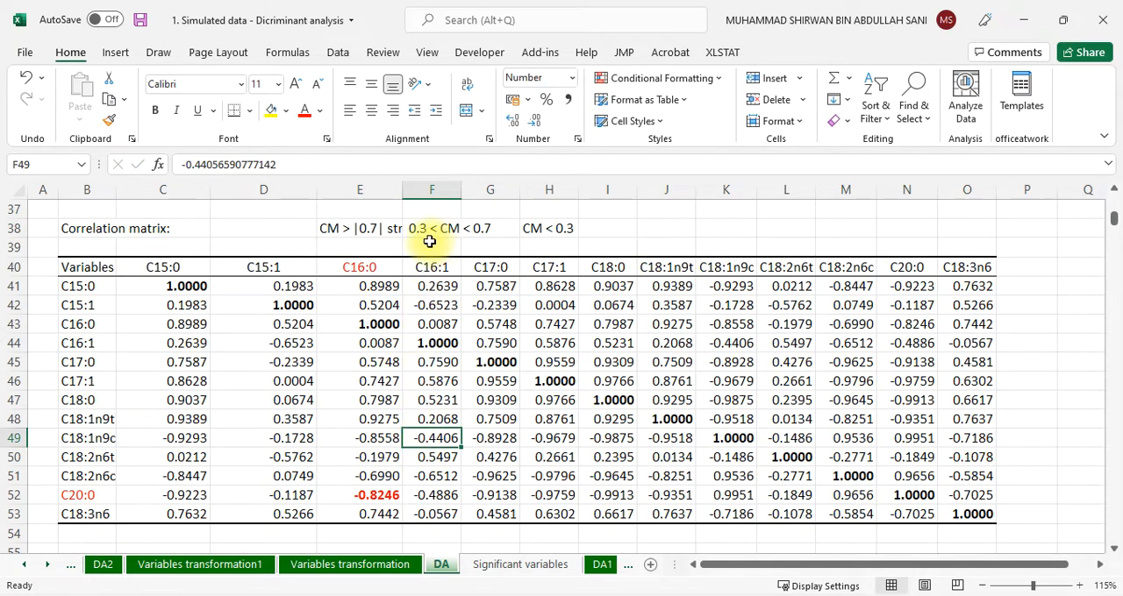
pyautogui.moveTo(404, 190); pyautogui.dragTo(454, 193)
pyautogui.click(482, 228)
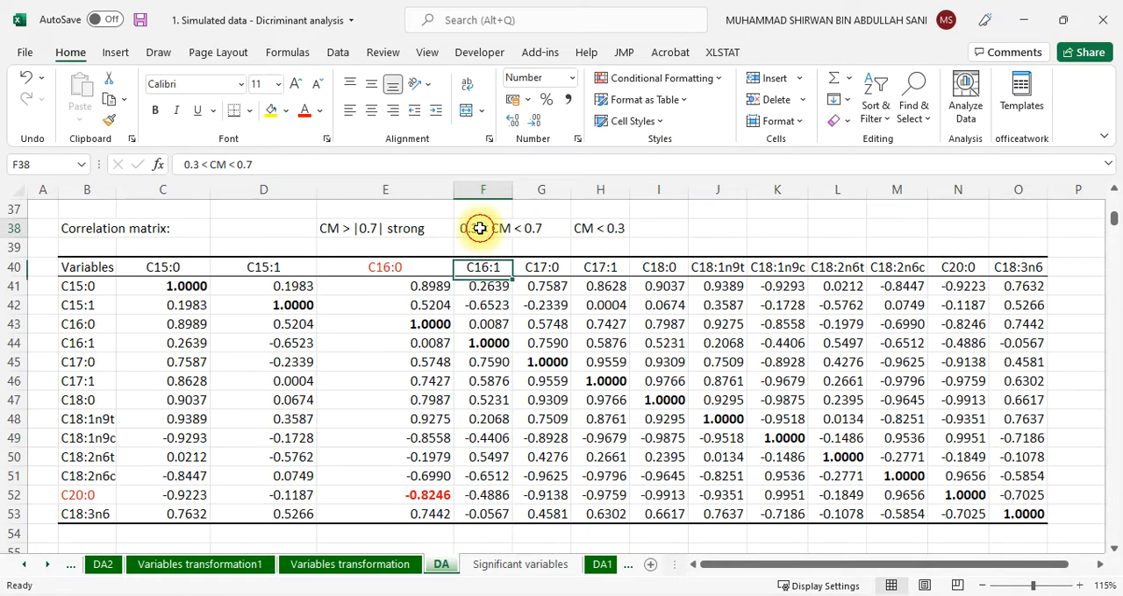
# Append "(moderate)" to the 0.3 < CM < 0.7 note in F38 and widen column G to show it fully
pyautogui.click(339, 167)
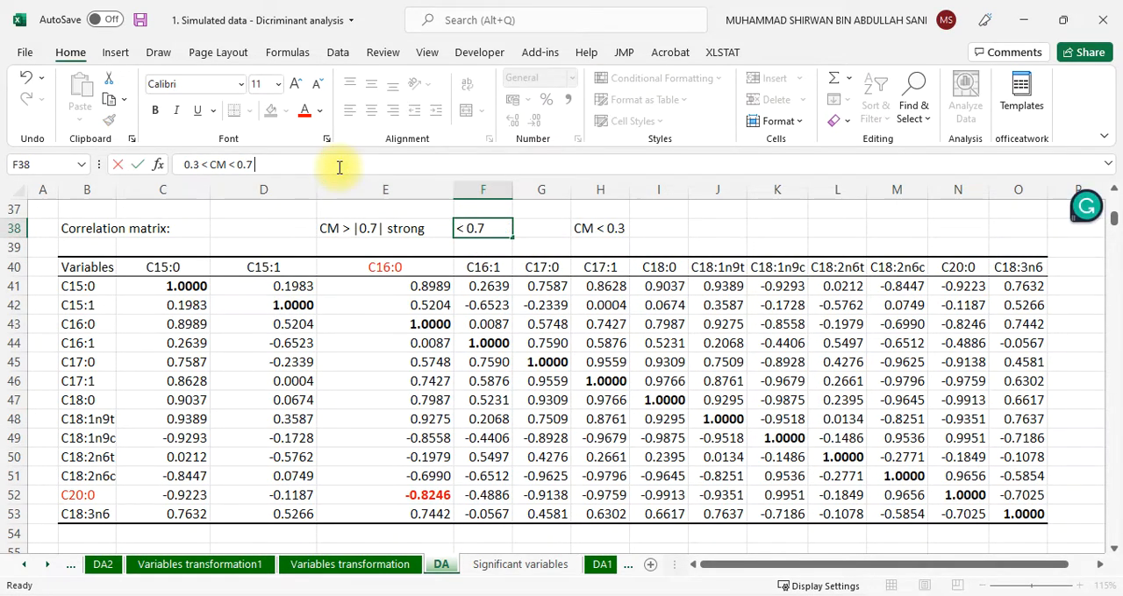
pyautogui.write('(moderate)')
pyautogui.click(541, 361)
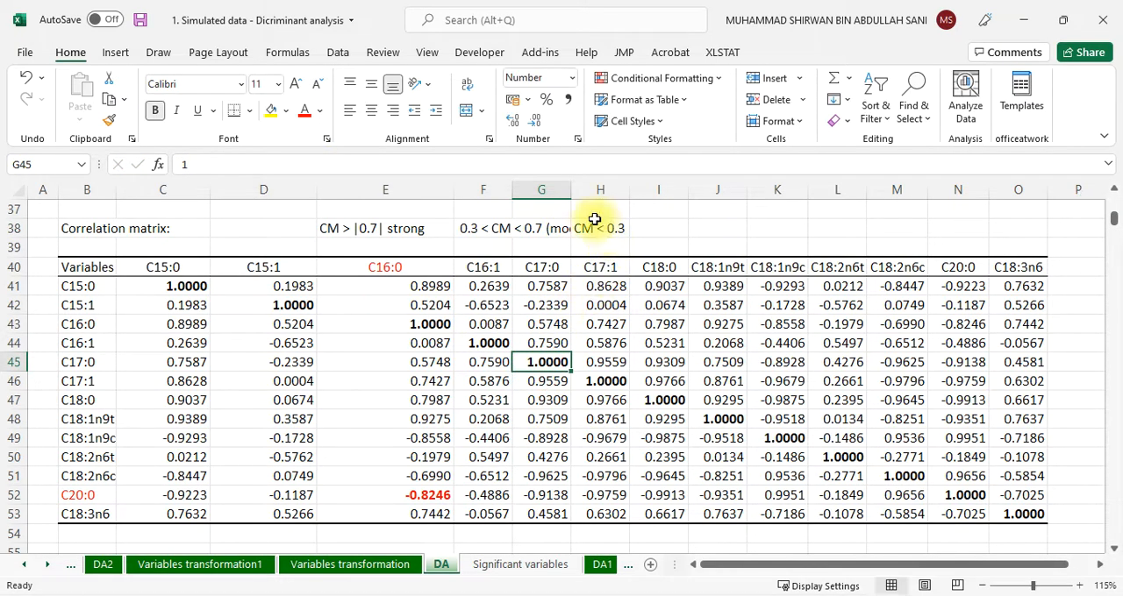
pyautogui.moveTo(572, 190); pyautogui.dragTo(625, 194)
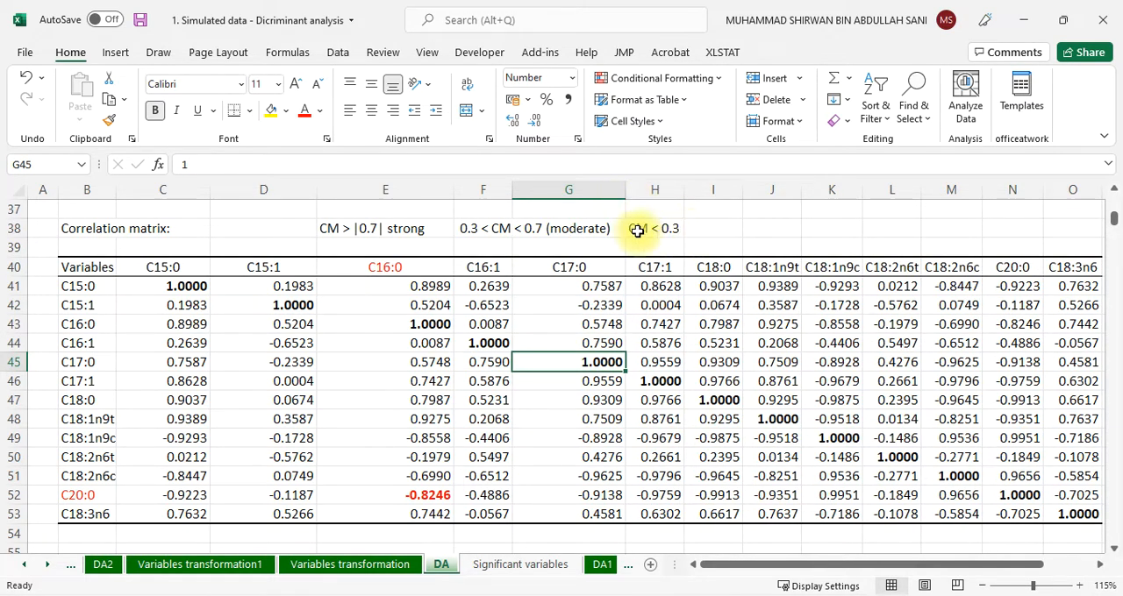
# Append "weak" to the CM < 0.3 note in cell H38
pyautogui.click(657, 230)
pyautogui.click(273, 161)
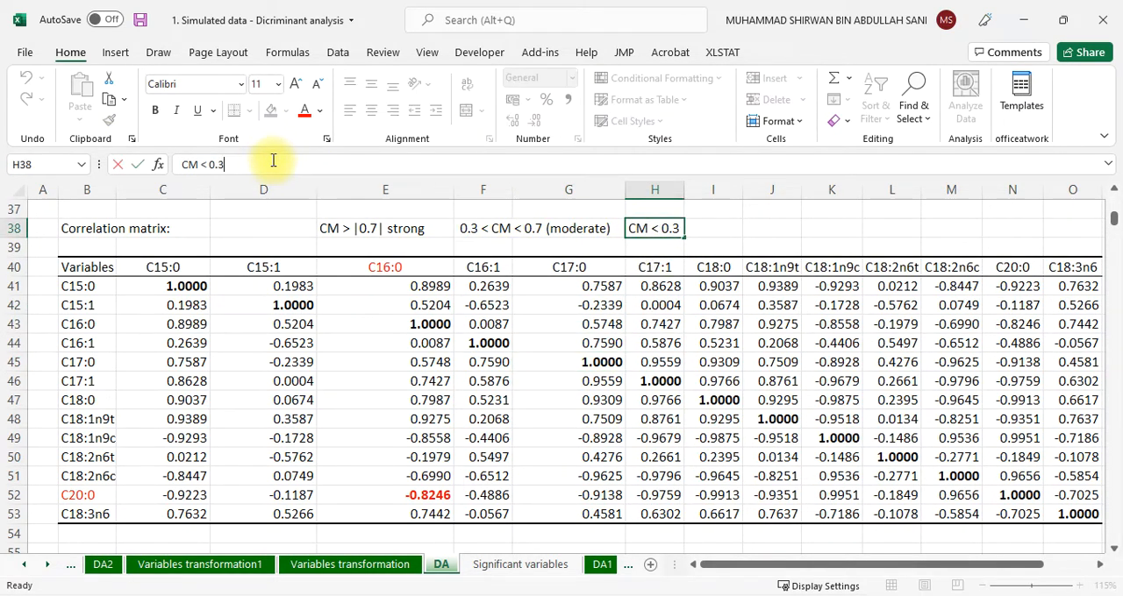
pyautogui.write('weak')
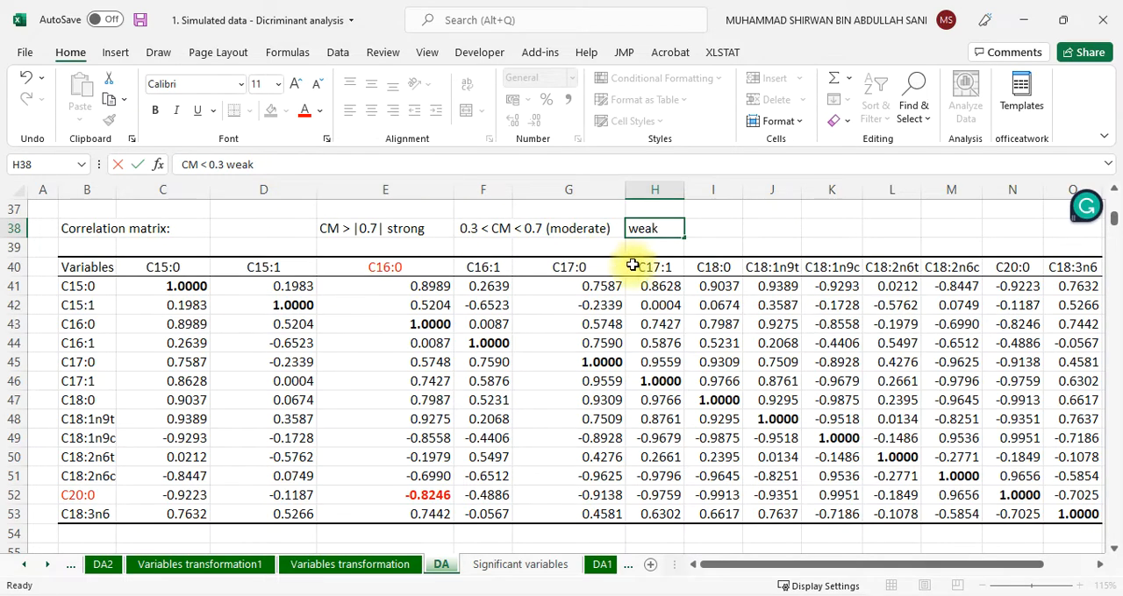
pyautogui.click(715, 242)
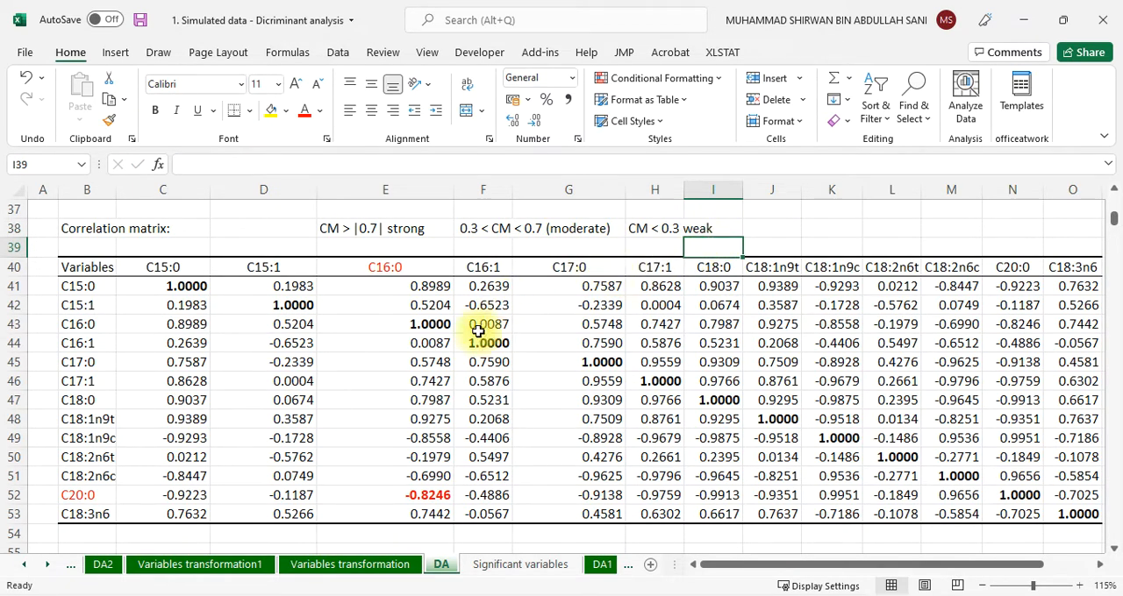
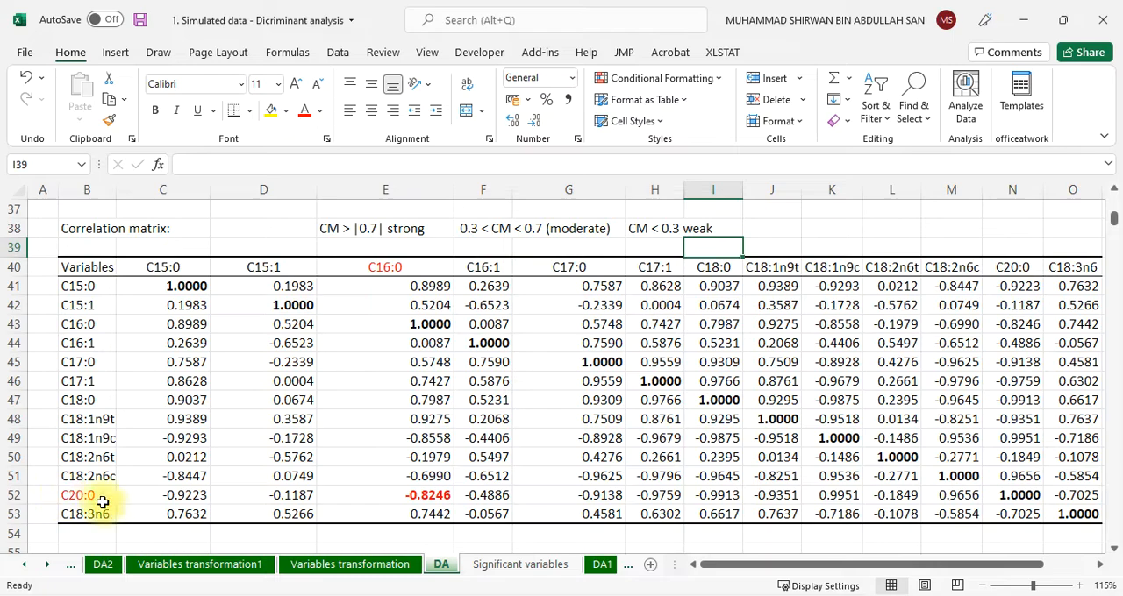
# Colour the C17:0 column heading of the correlation matrix red
pyautogui.click(421, 495)
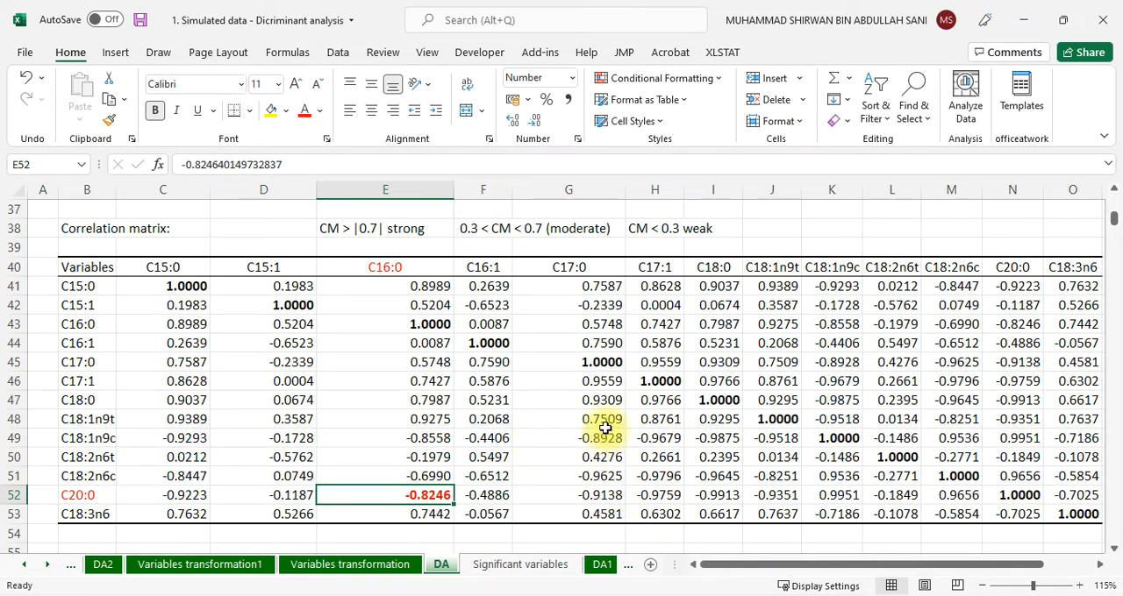
pyautogui.click(598, 400)
pyautogui.click(588, 267)
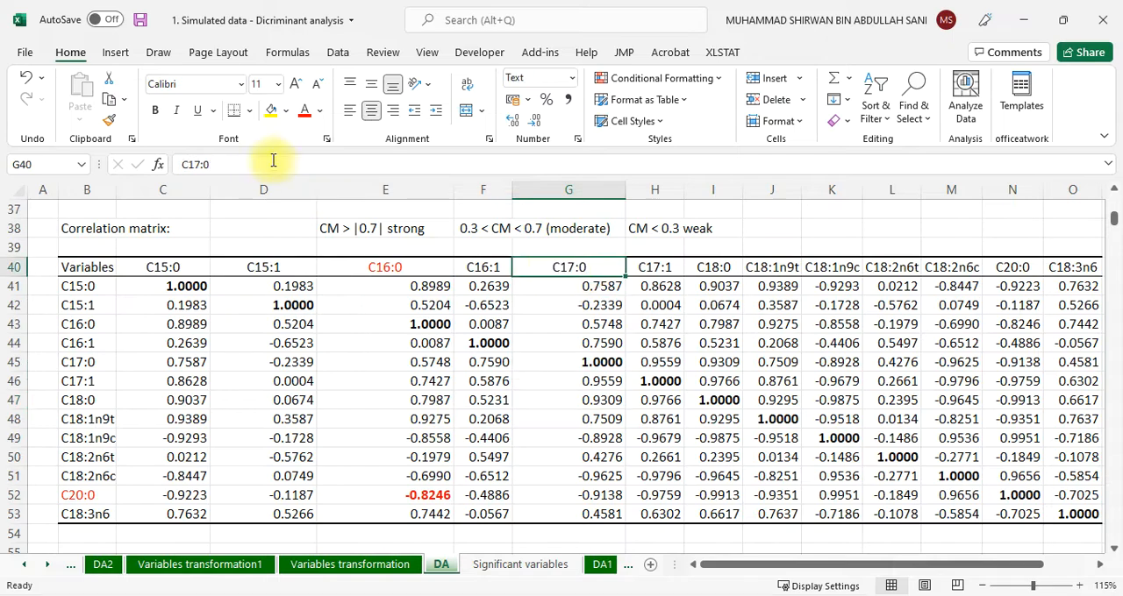
pyautogui.click(305, 111)
# Colour the C17:1 row label of the correlation matrix red and format its correlation with C17:0 in bold red
pyautogui.click(611, 380)
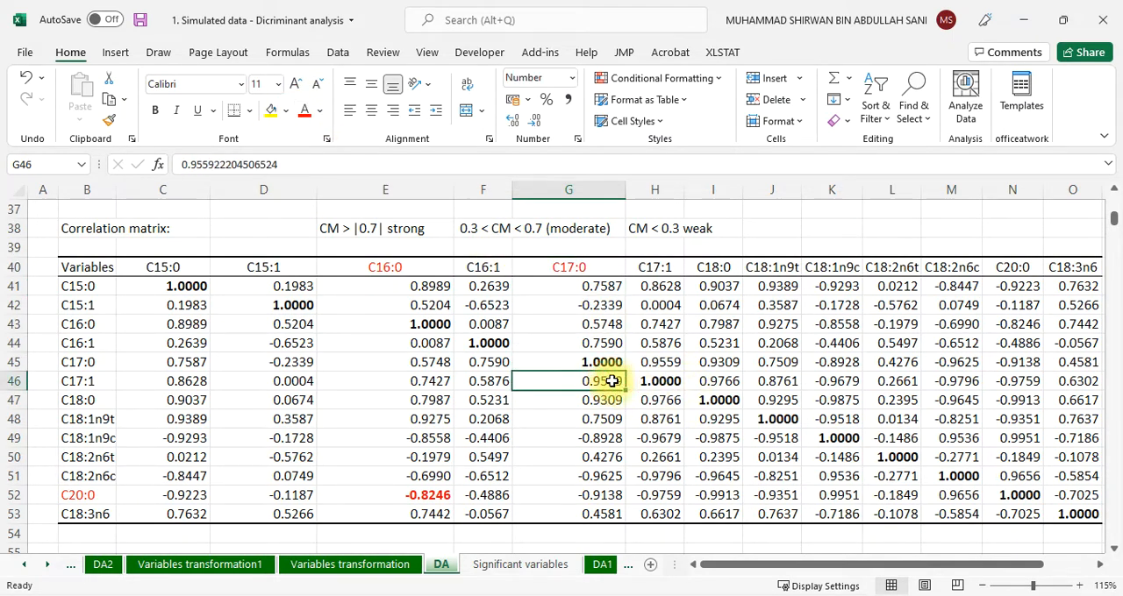
pyautogui.click(81, 380)
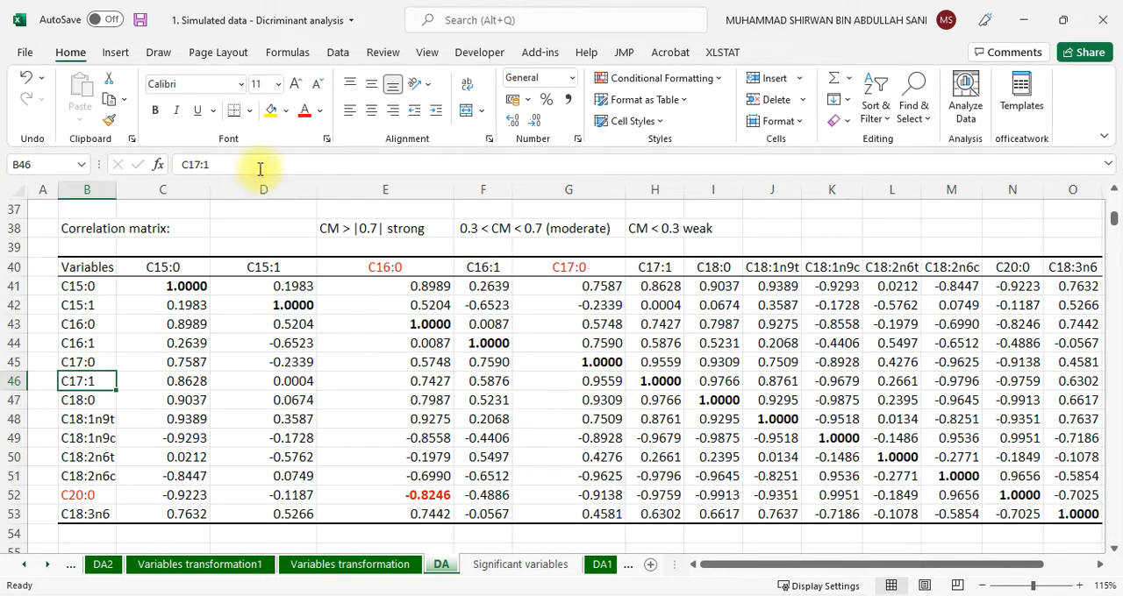
pyautogui.click(303, 110)
pyautogui.click(597, 383)
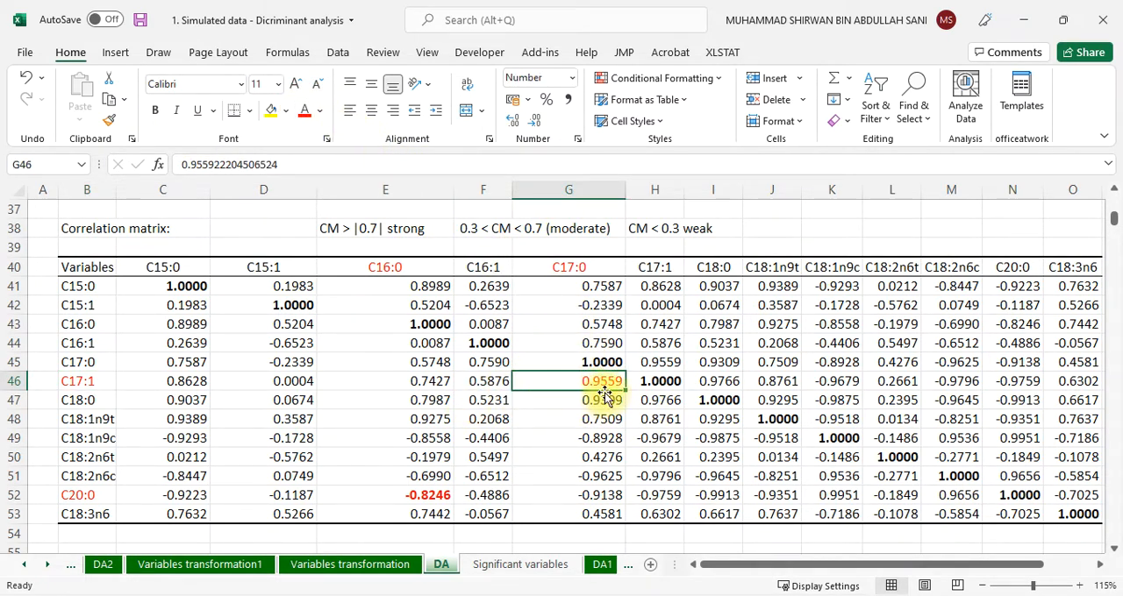
pyautogui.click(154, 115)
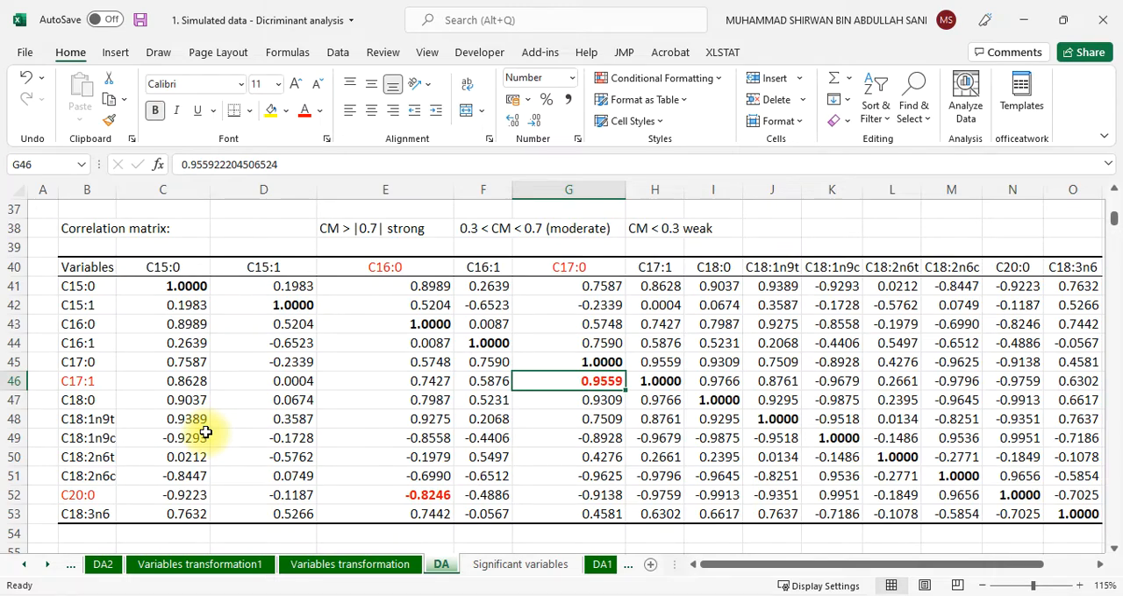
# Widen column B so the class labels in the Means by class table fit completely
pyautogui.scroll(-5, 183, 432)
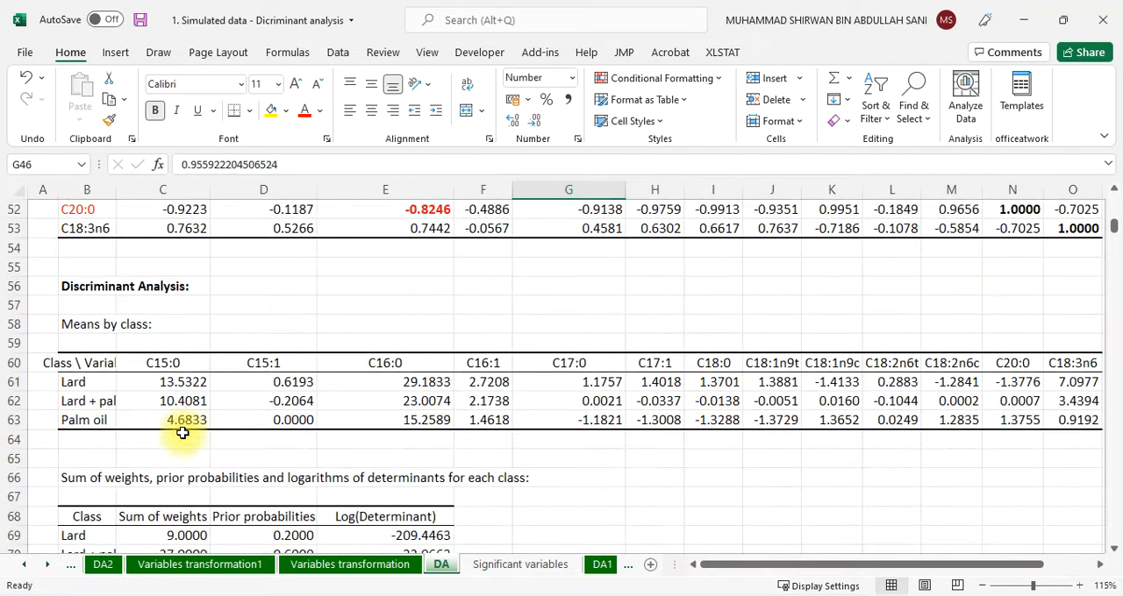
pyautogui.moveTo(116, 190); pyautogui.dragTo(152, 193)
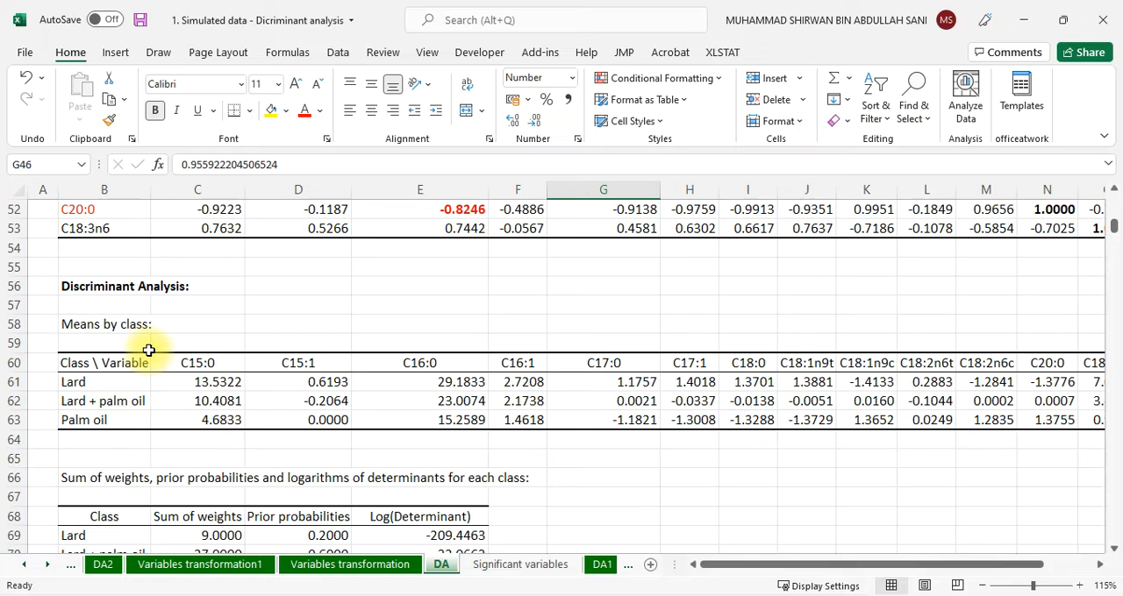
# Review the summary statistics and compare the C15:0 class means for Lard, Lard + palm oil and Palm oil
pyautogui.scroll(7, 140, 351)
pyautogui.scroll(8, 113, 389)
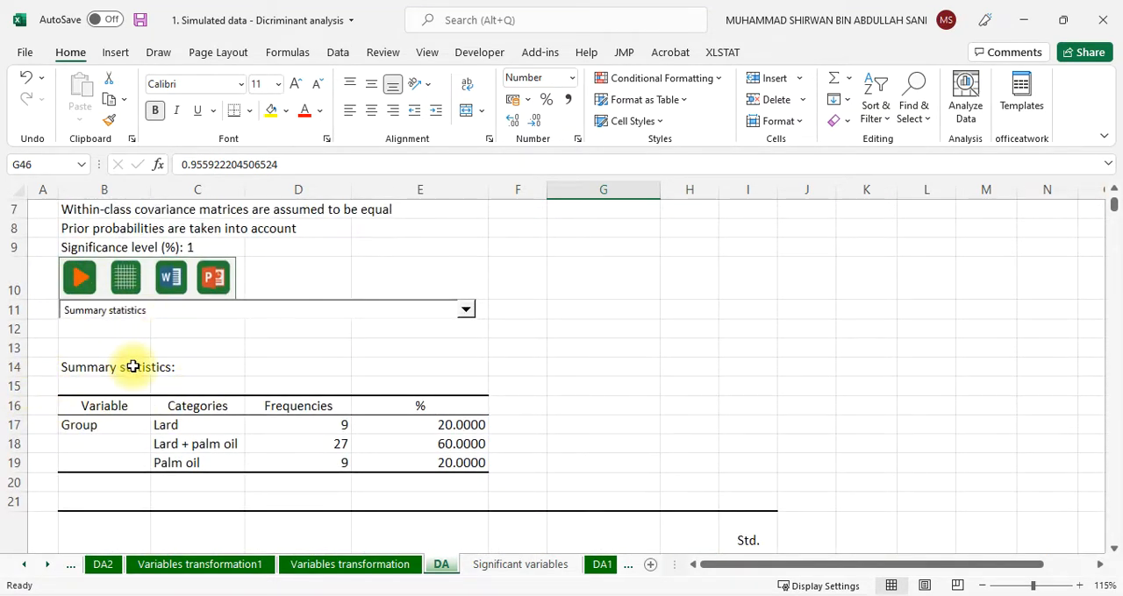
pyautogui.scroll(-8, 132, 371)
pyautogui.scroll(-6, 133, 371)
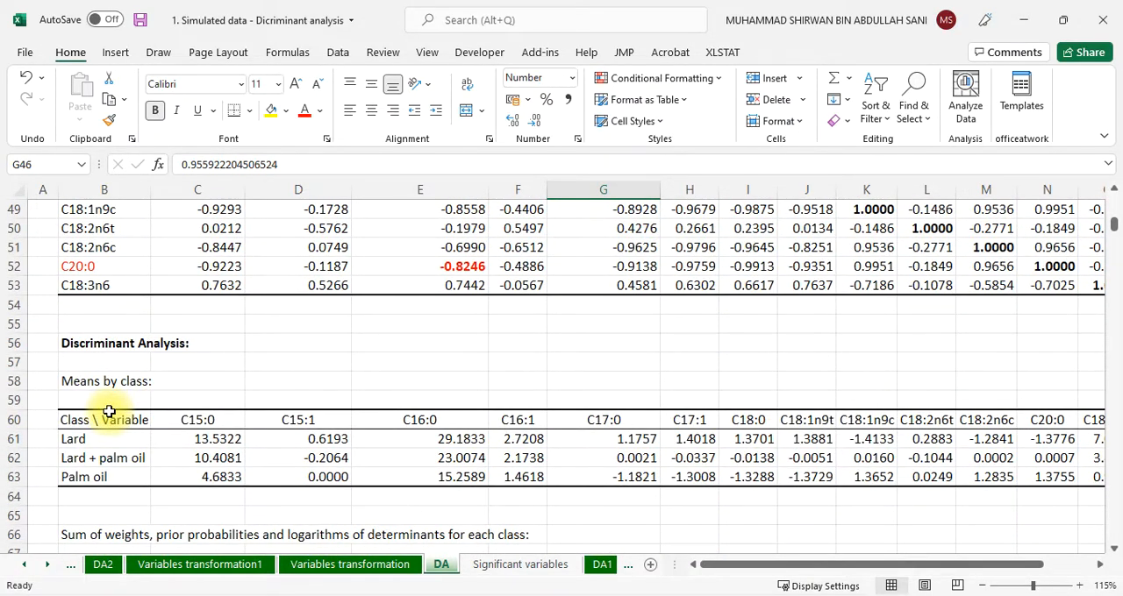
pyautogui.scroll(-1, 108, 372)
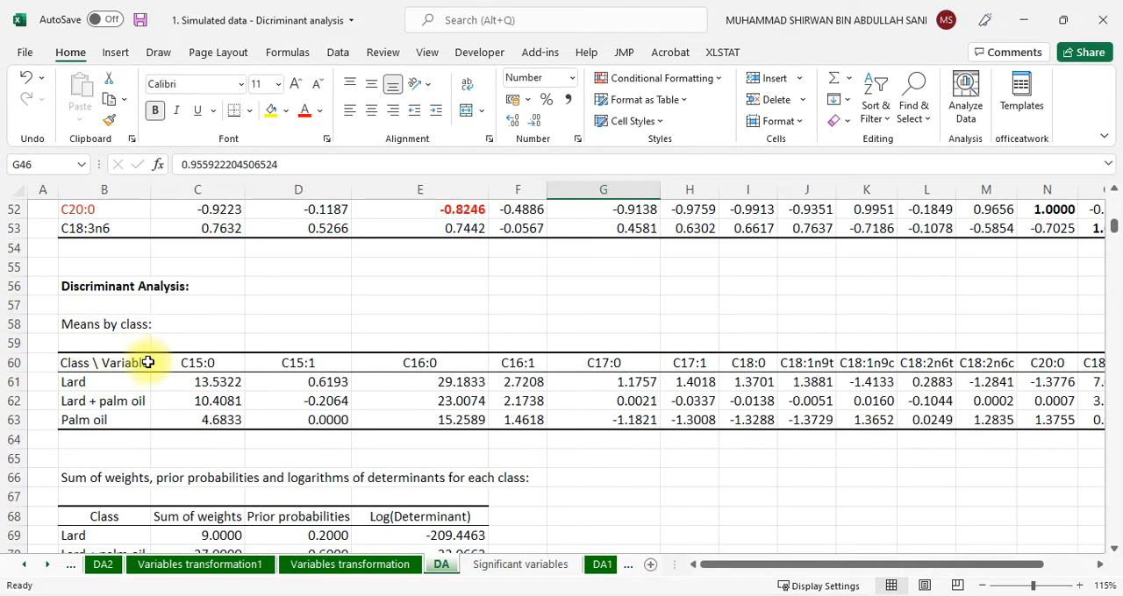
pyautogui.click(208, 383)
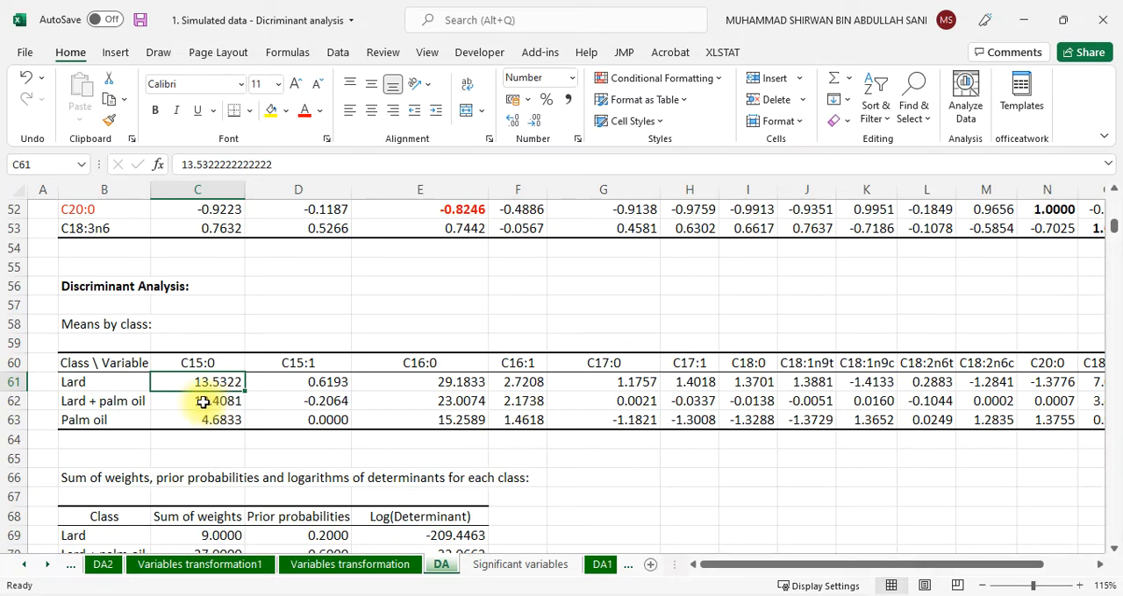
pyautogui.click(209, 404)
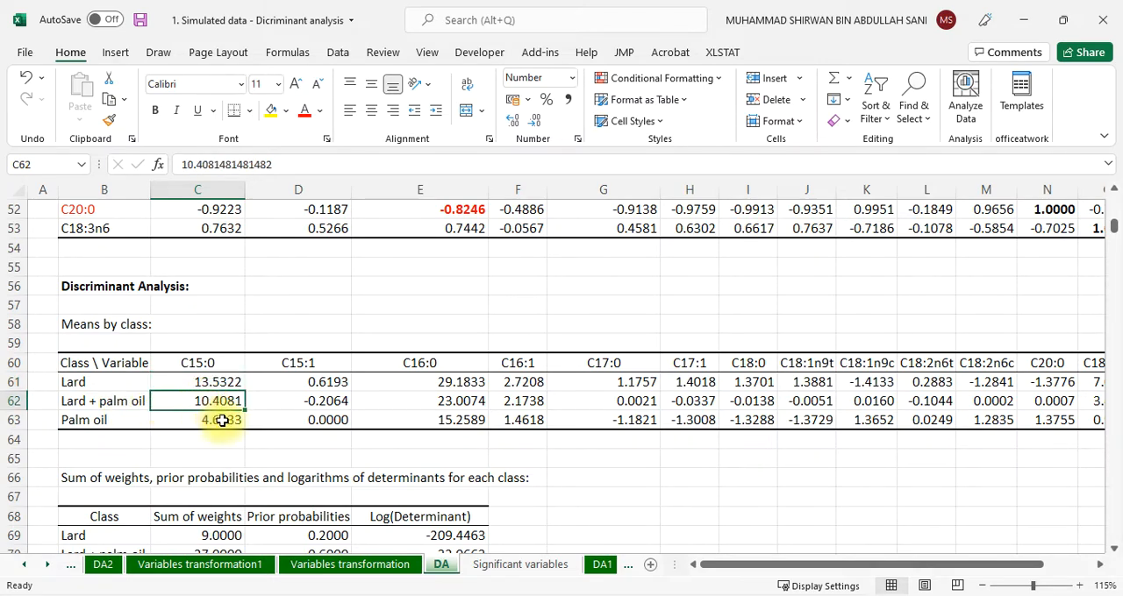
pyautogui.click(221, 421)
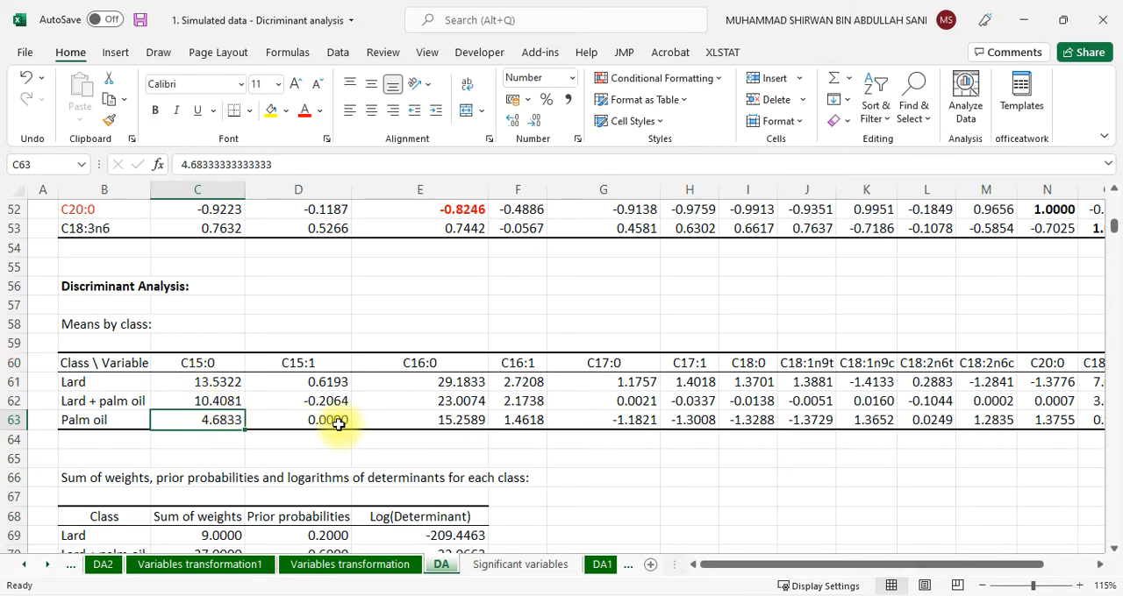
# Colour the distance between Palm oil and Lard red in the bottom row of the Fisher distances table
pyautogui.scroll(-2, 220, 425)
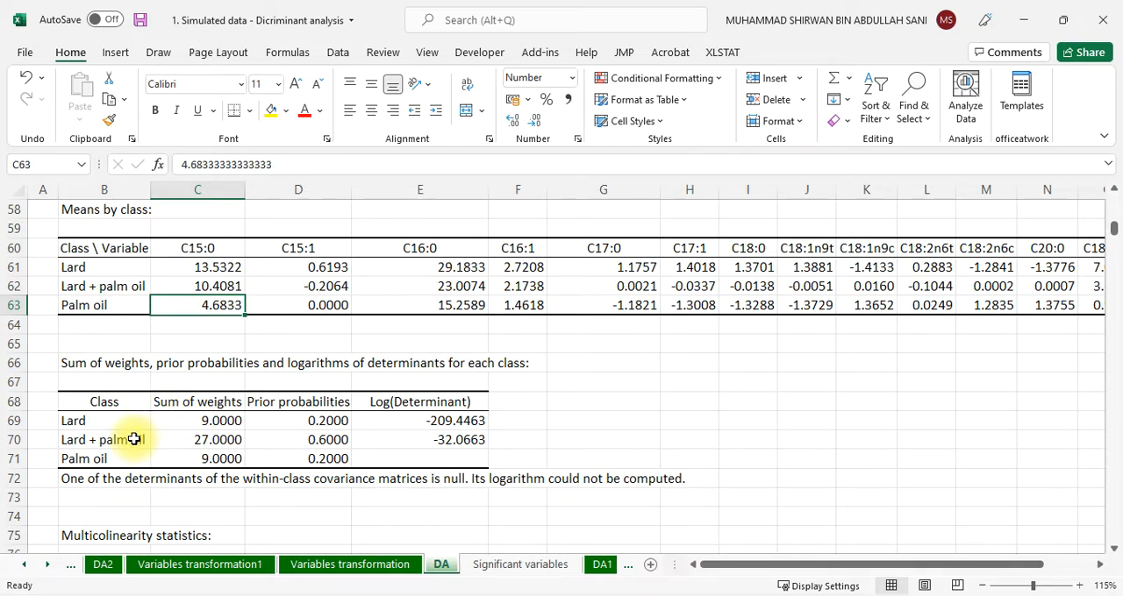
pyautogui.scroll(-3, 132, 448)
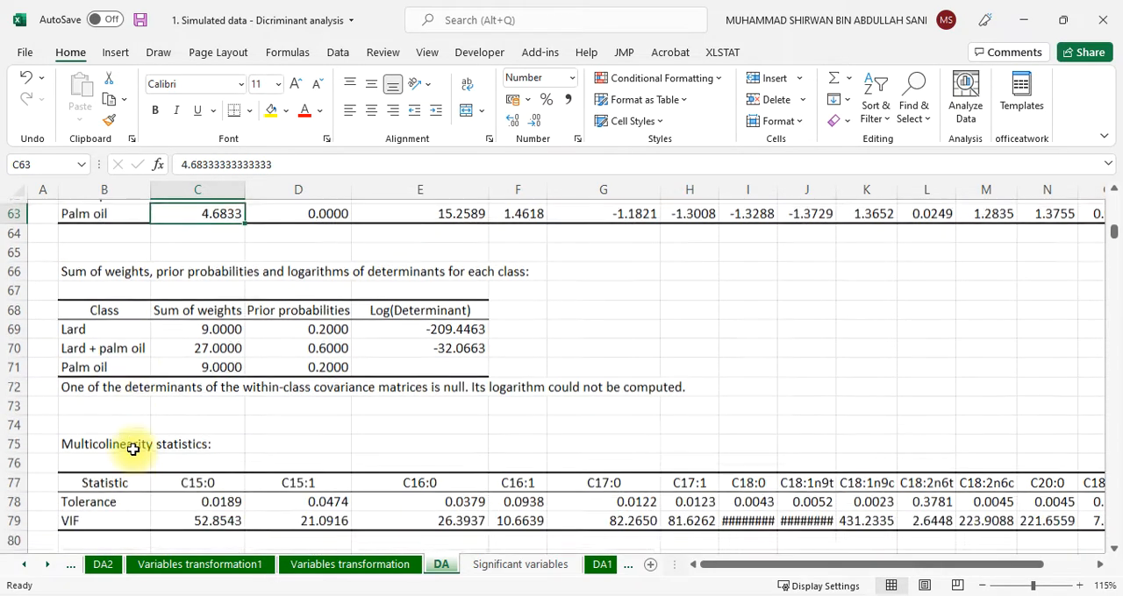
pyautogui.scroll(-6, 133, 449)
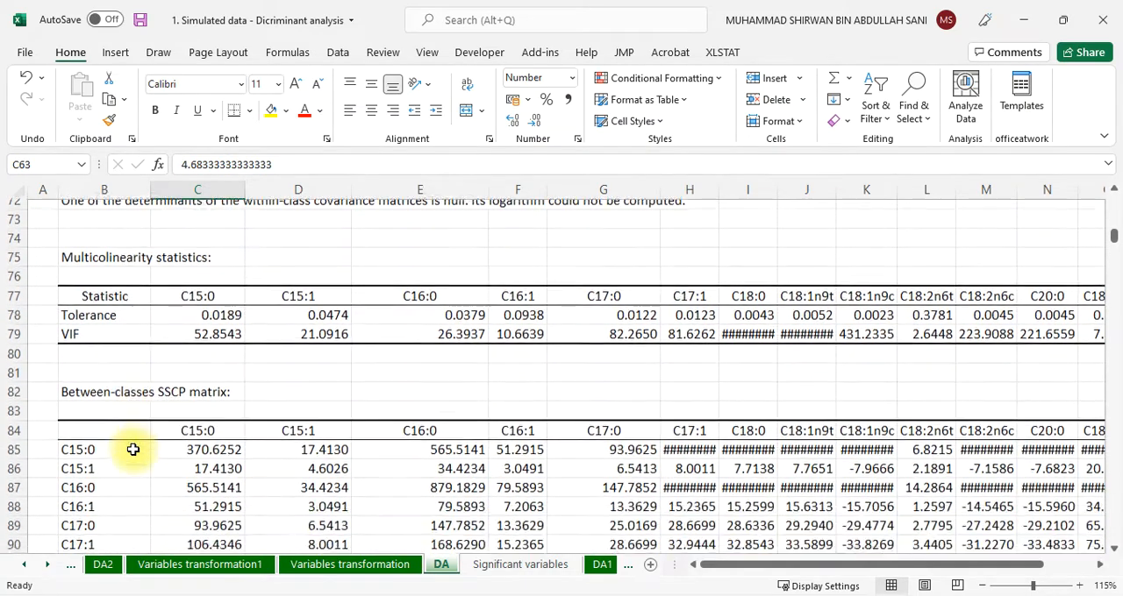
pyautogui.scroll(-12, 132, 449)
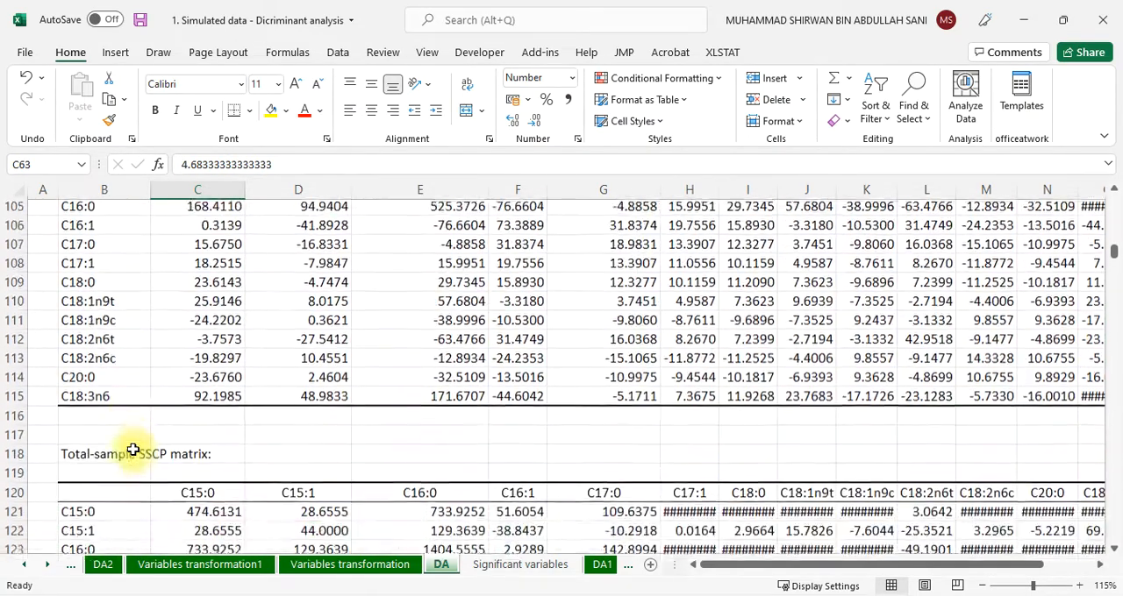
pyautogui.scroll(-15, 133, 449)
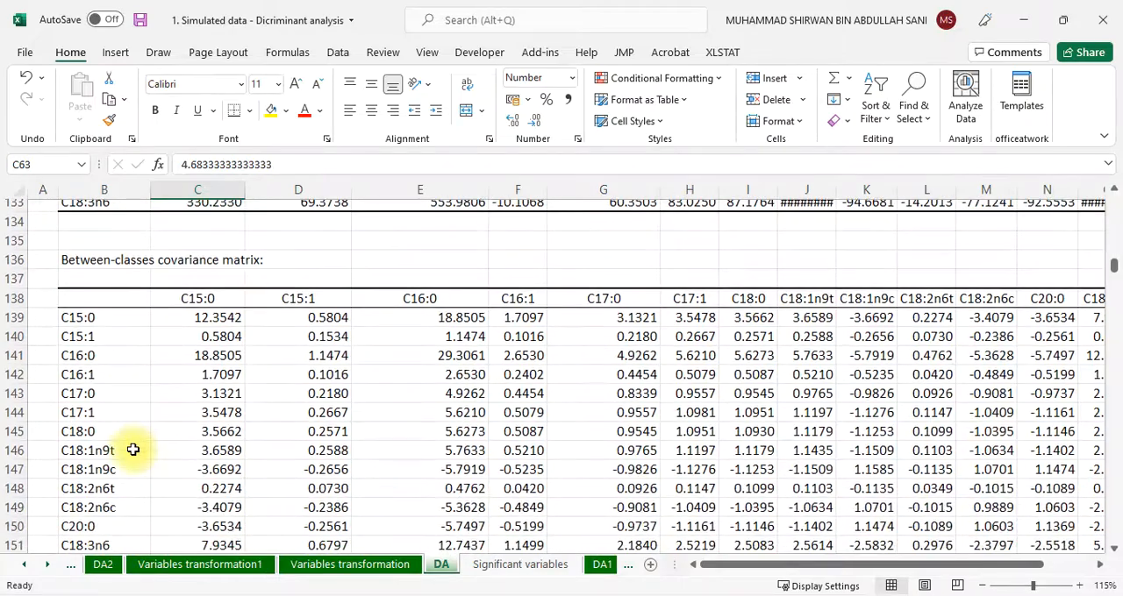
pyautogui.scroll(-12, 132, 450)
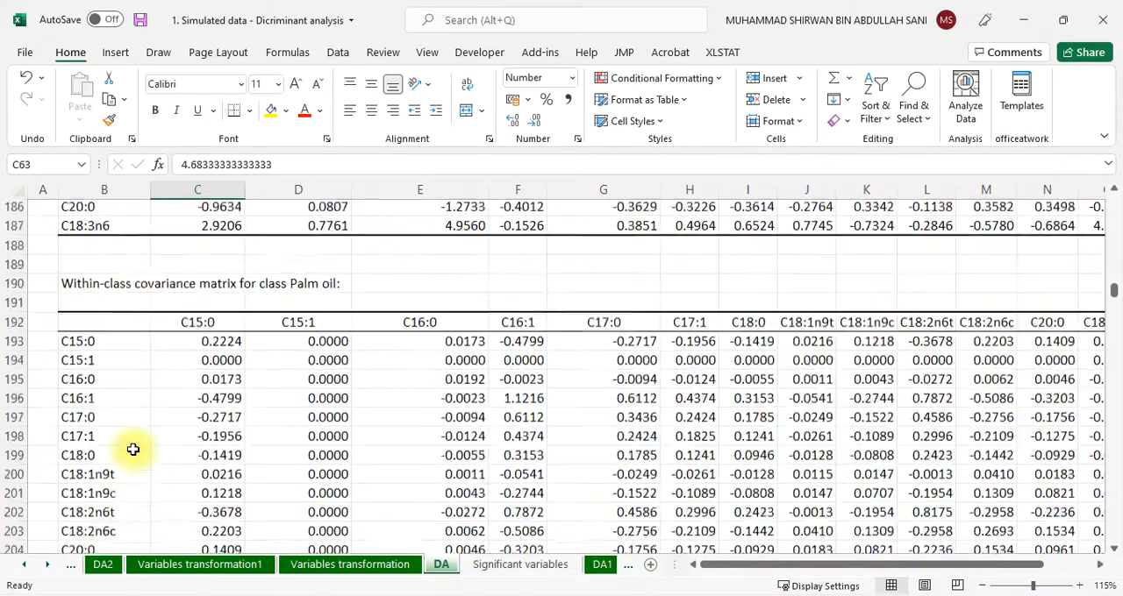
pyautogui.scroll(-14, 133, 449)
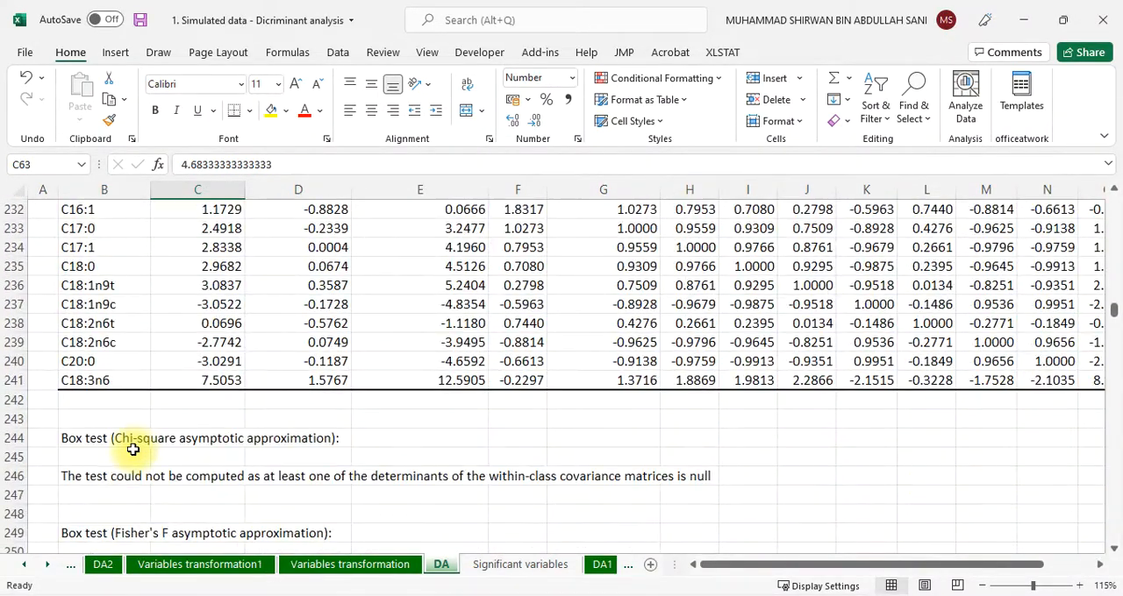
pyautogui.scroll(-8, 132, 450)
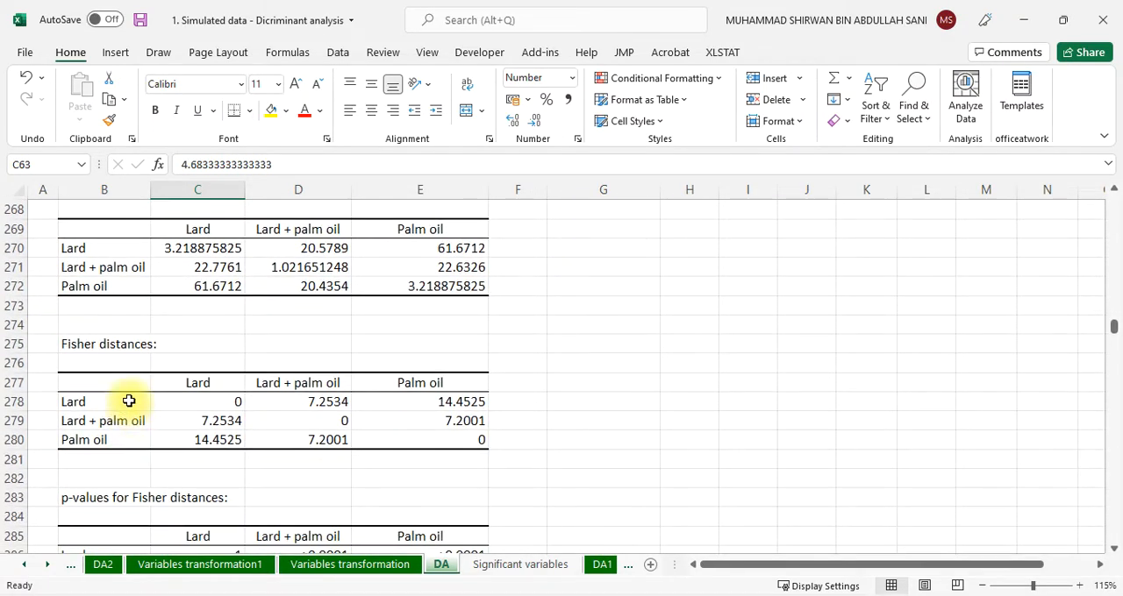
pyautogui.scroll(-2, 128, 401)
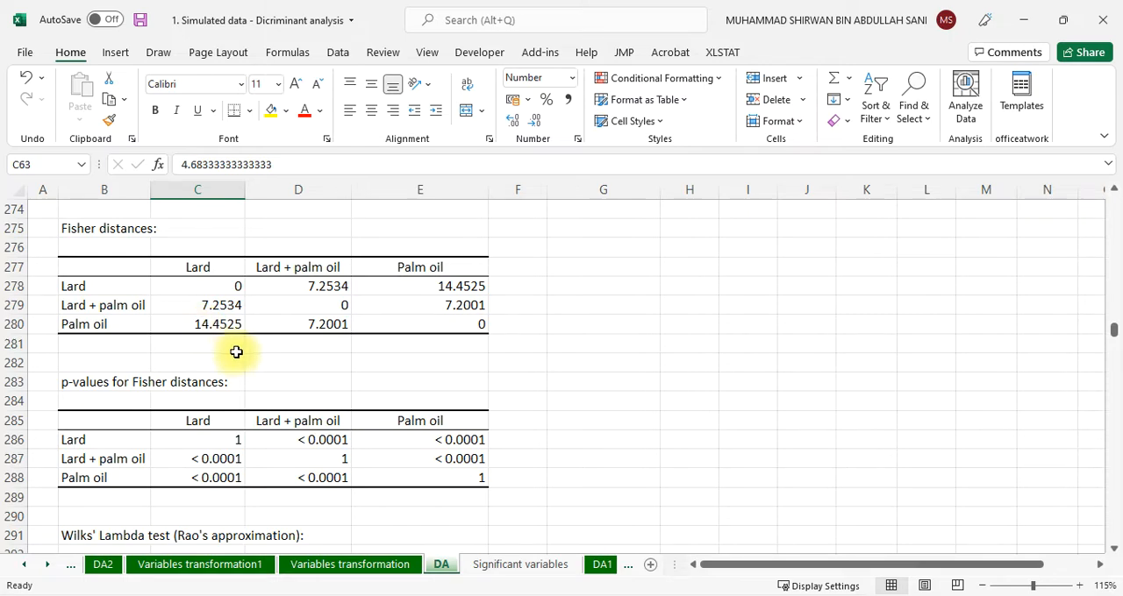
pyautogui.click(199, 327)
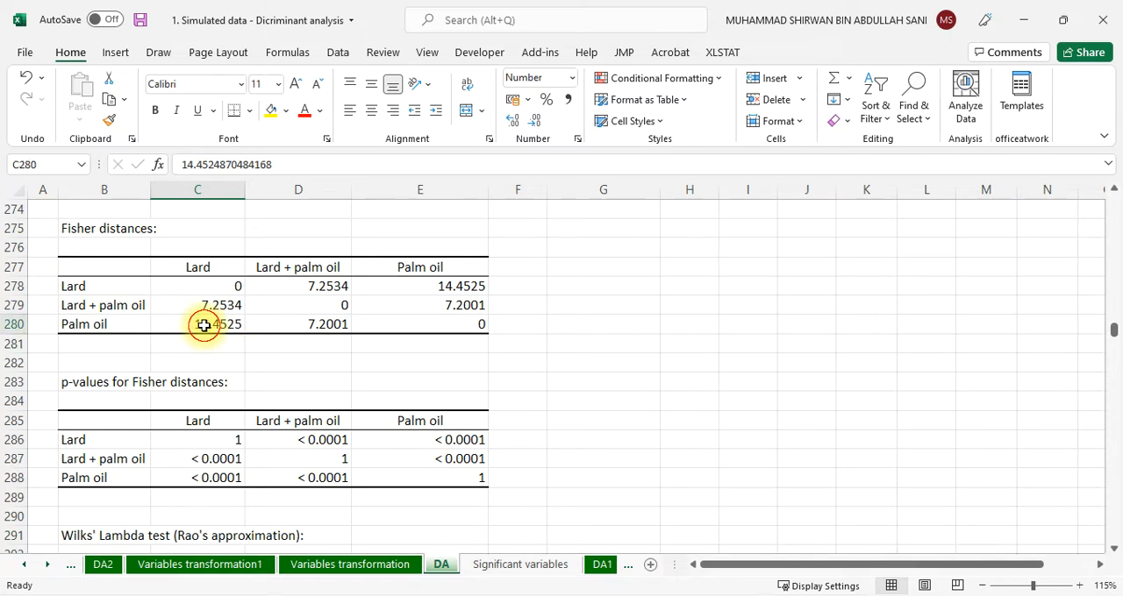
pyautogui.click(303, 109)
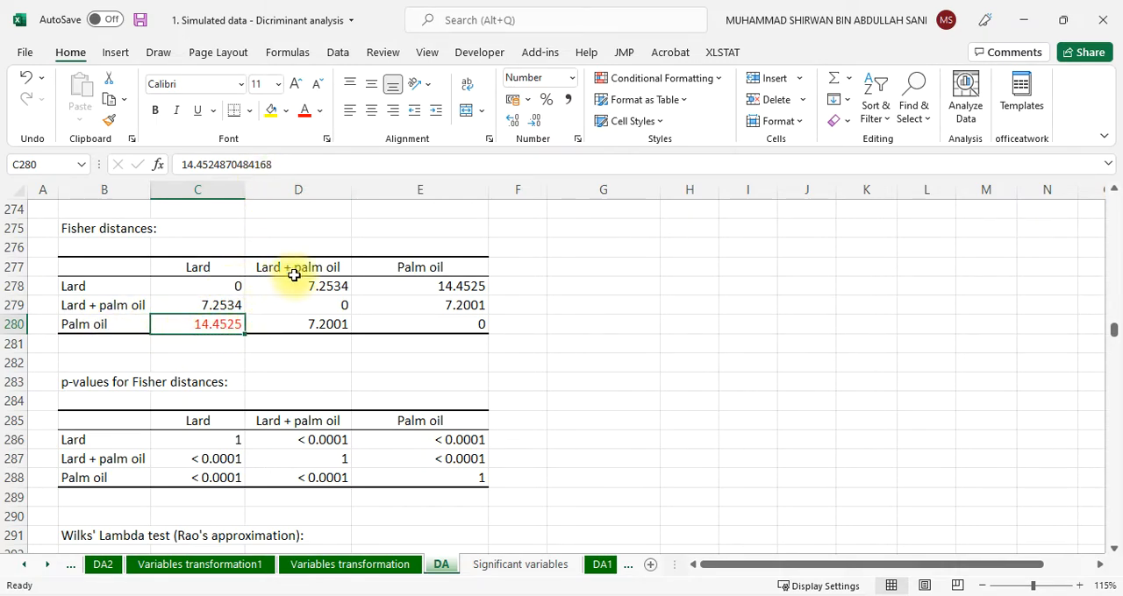
# Format the Fisher distance between Palm oil and Lard + palm oil in bold red
pyautogui.click(309, 326)
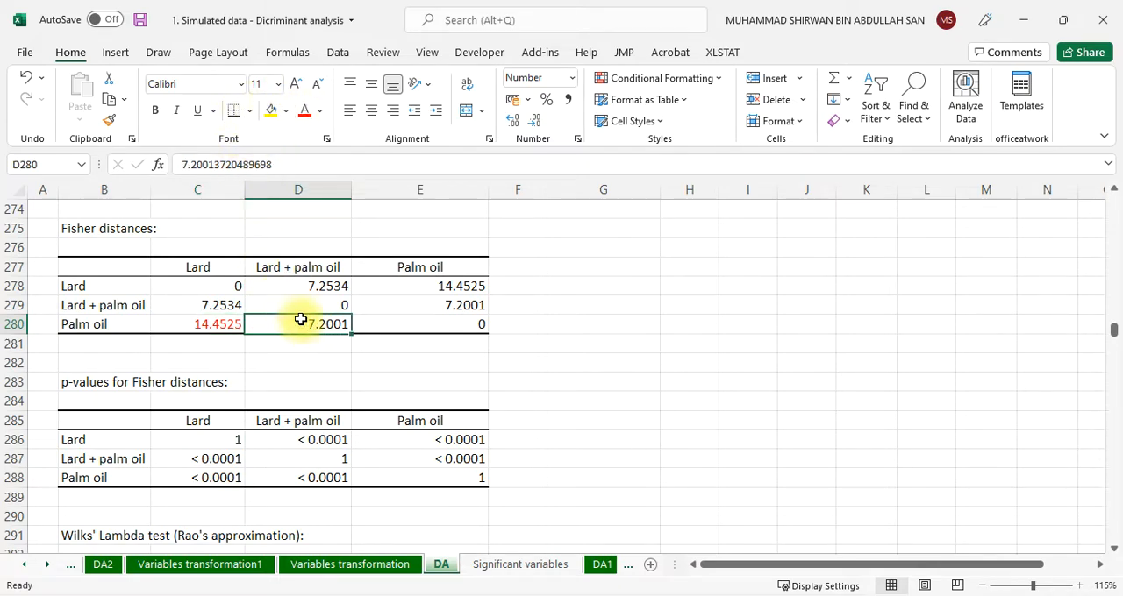
pyautogui.click(155, 111)
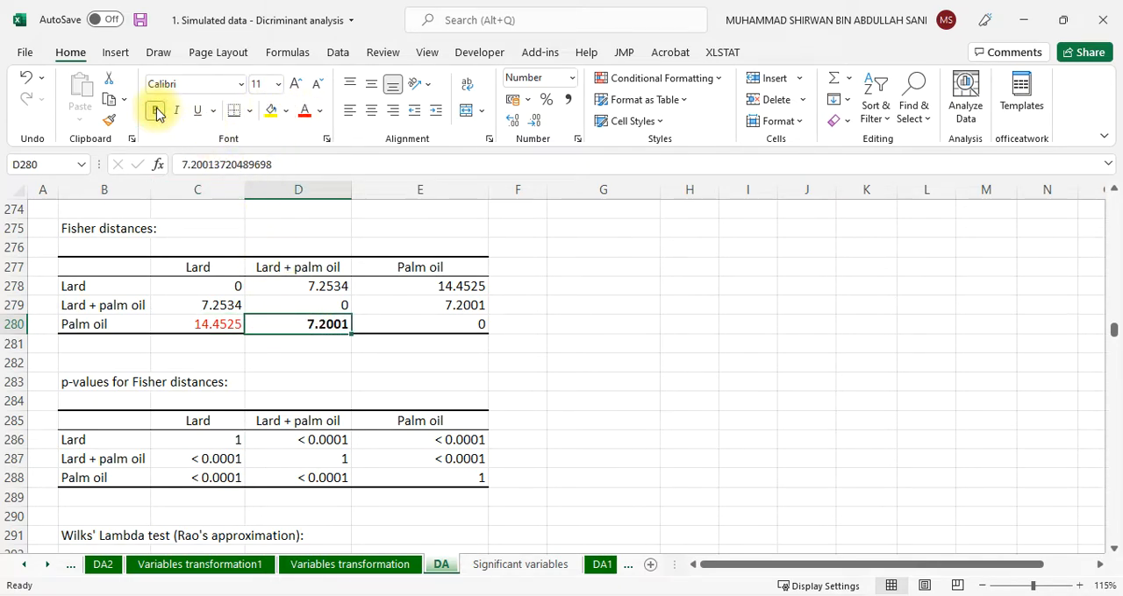
pyautogui.click(307, 114)
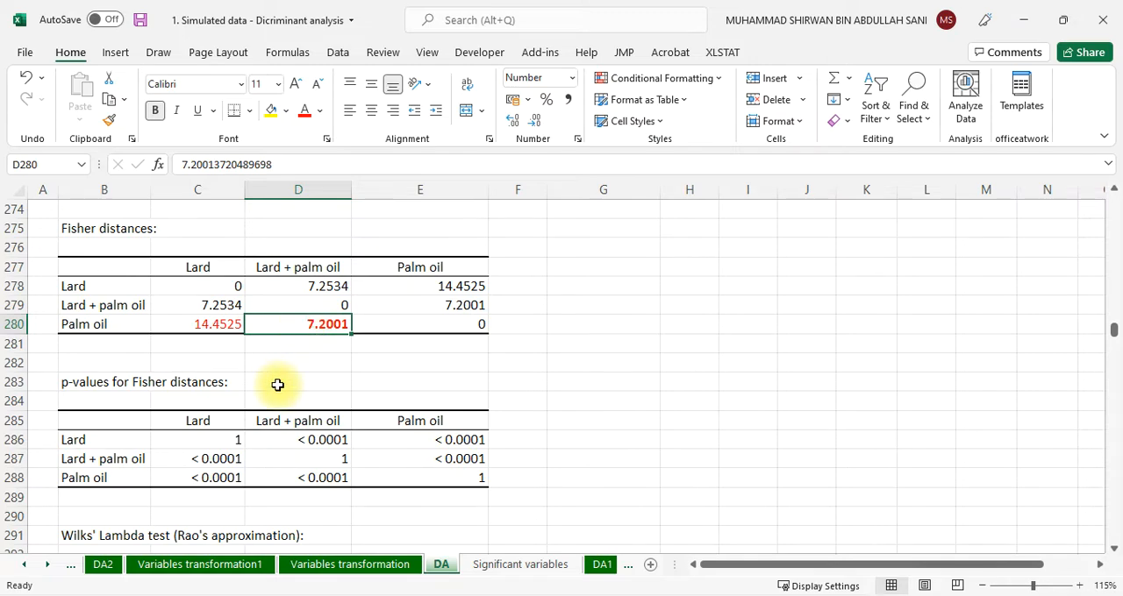
# In the p-values for Fisher distances table, colour the p-value in the Lard row under Palm oil red
pyautogui.scroll(-1, 276, 383)
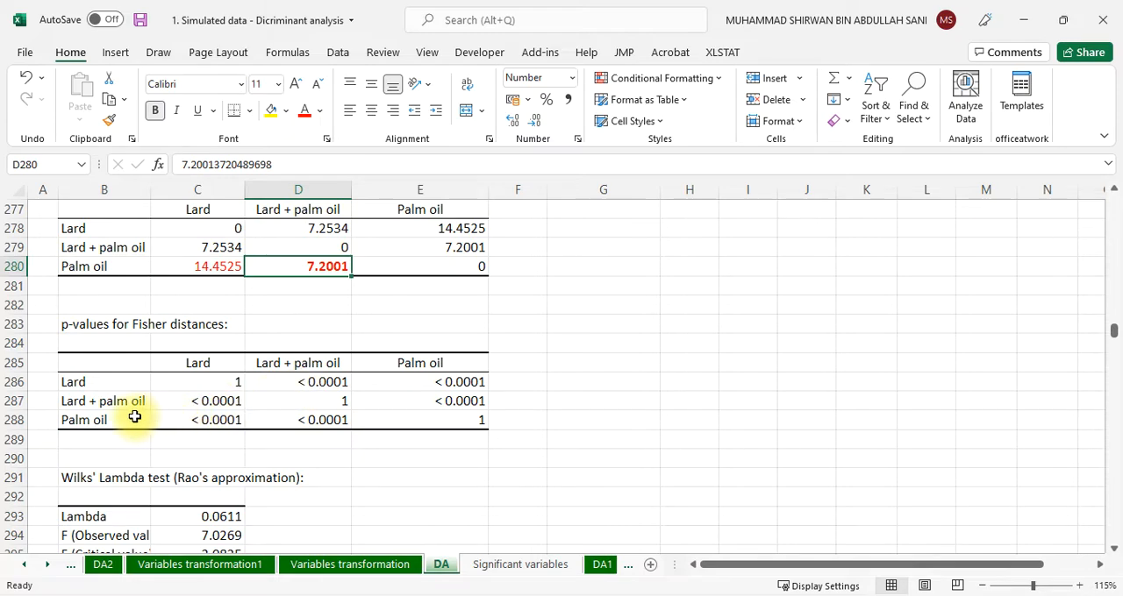
pyautogui.click(226, 401)
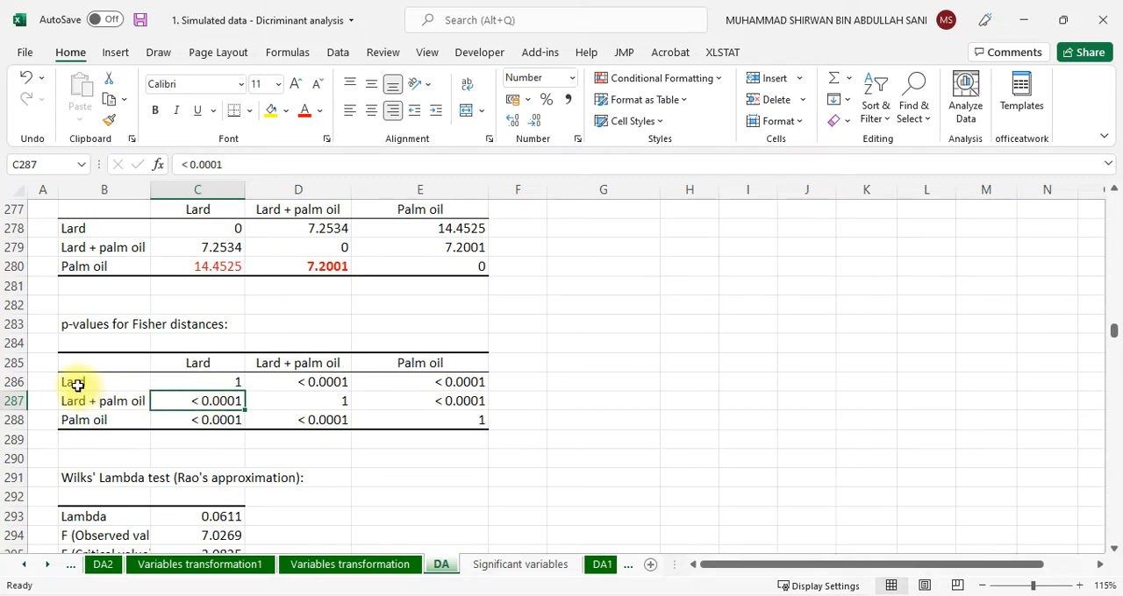
pyautogui.click(445, 383)
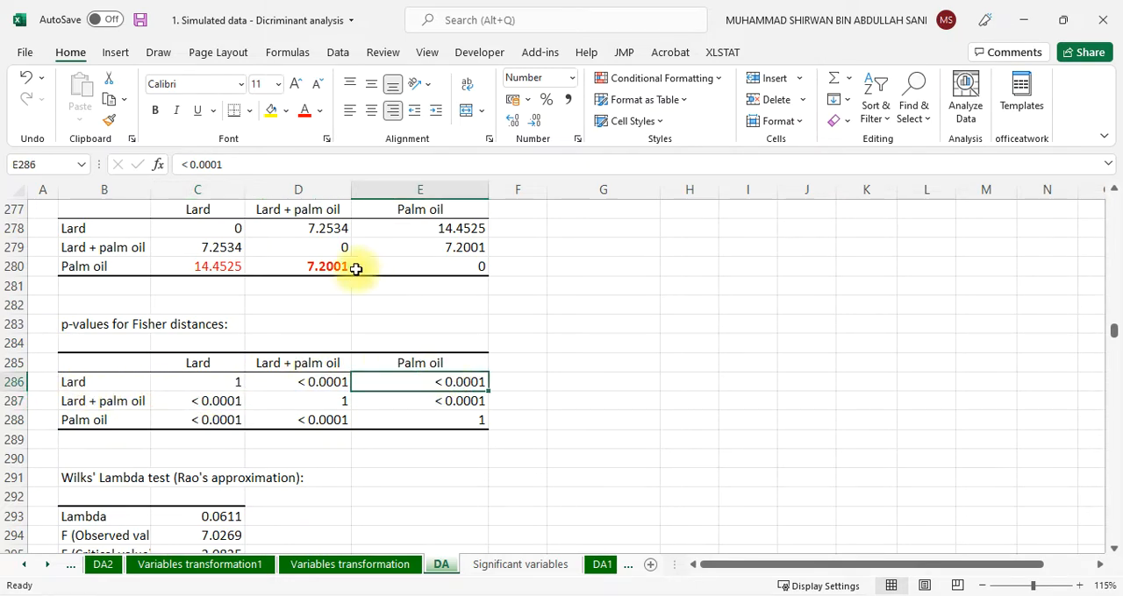
pyautogui.click(302, 111)
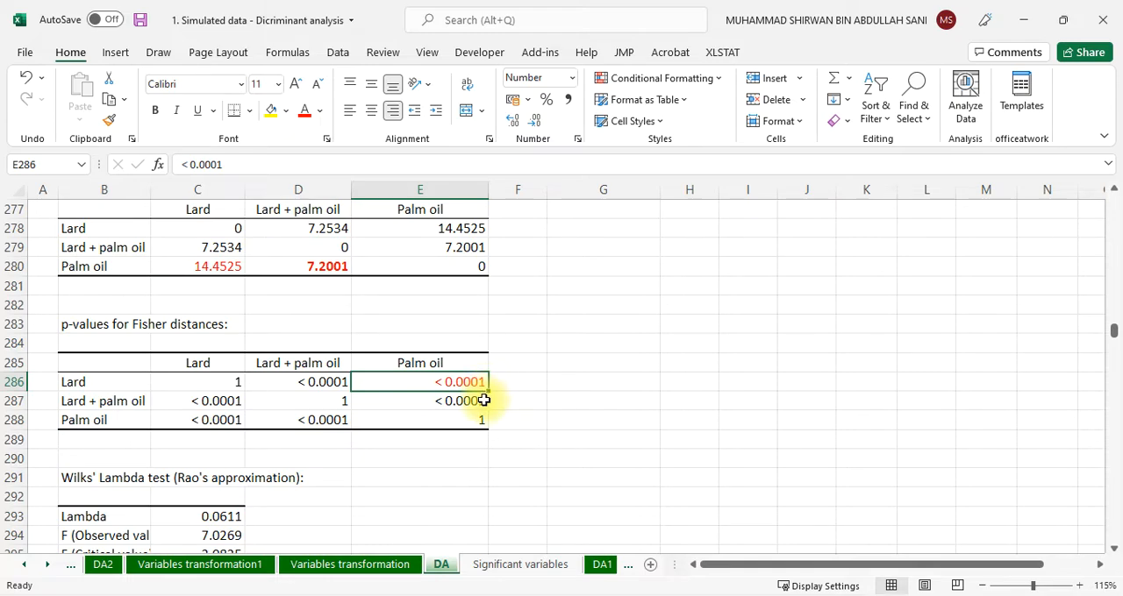
# Examine the Wilks' Lambda test results with their interpretation and select the test's p-value
pyautogui.scroll(-2, 458, 457)
pyautogui.scroll(-1, 458, 457)
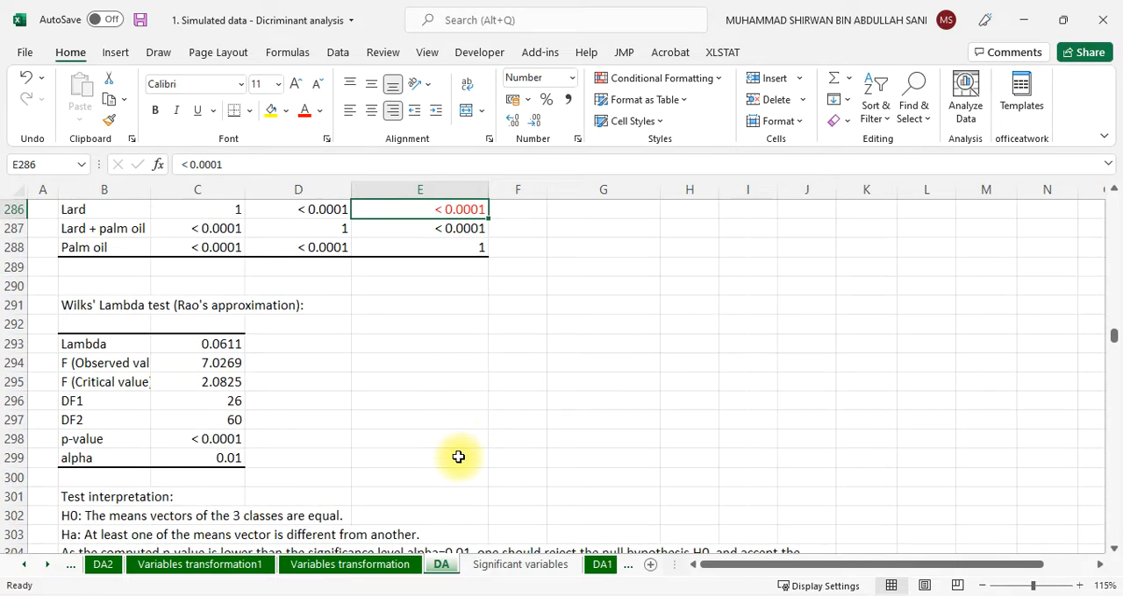
pyautogui.scroll(-2, 458, 457)
pyautogui.scroll(1, 458, 457)
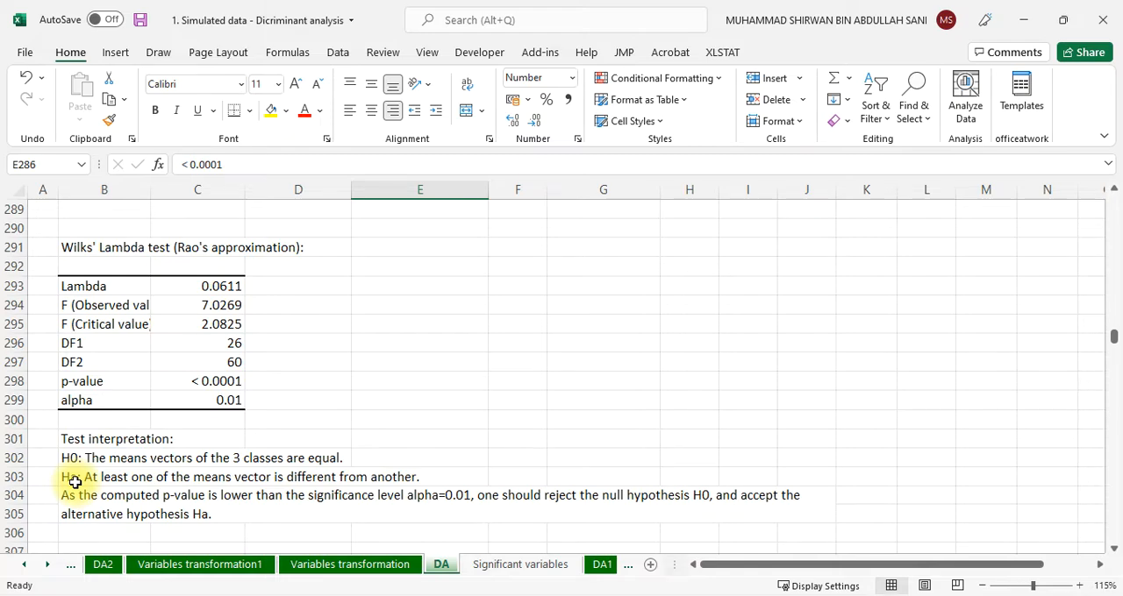
pyautogui.click(209, 381)
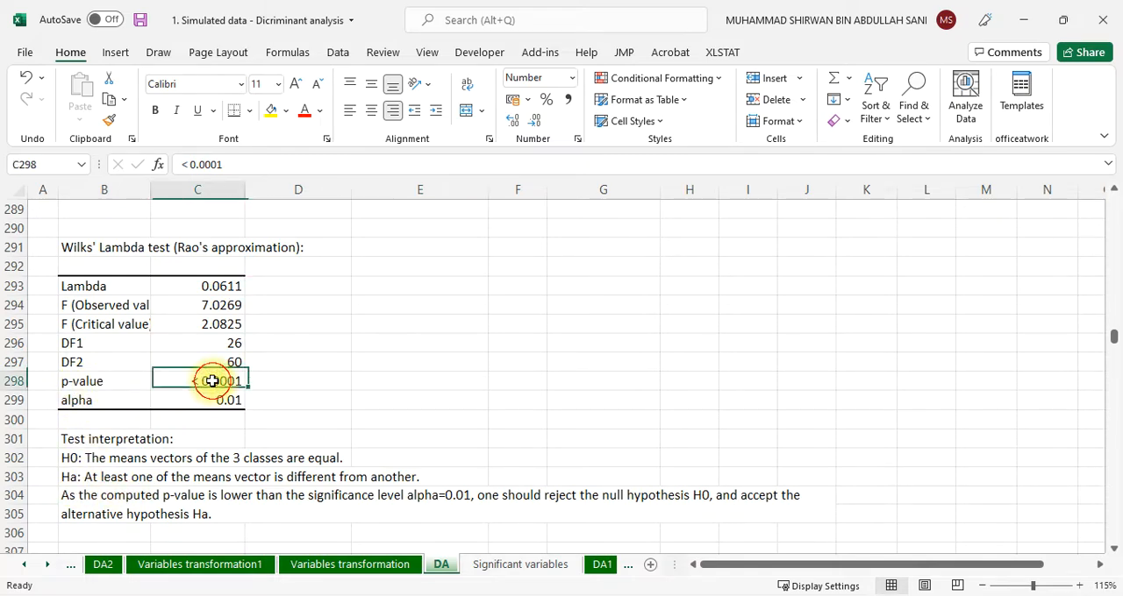
# Colour the Wilks' Lambda test p-value red and circle it with the red pen
pyautogui.click(304, 112)
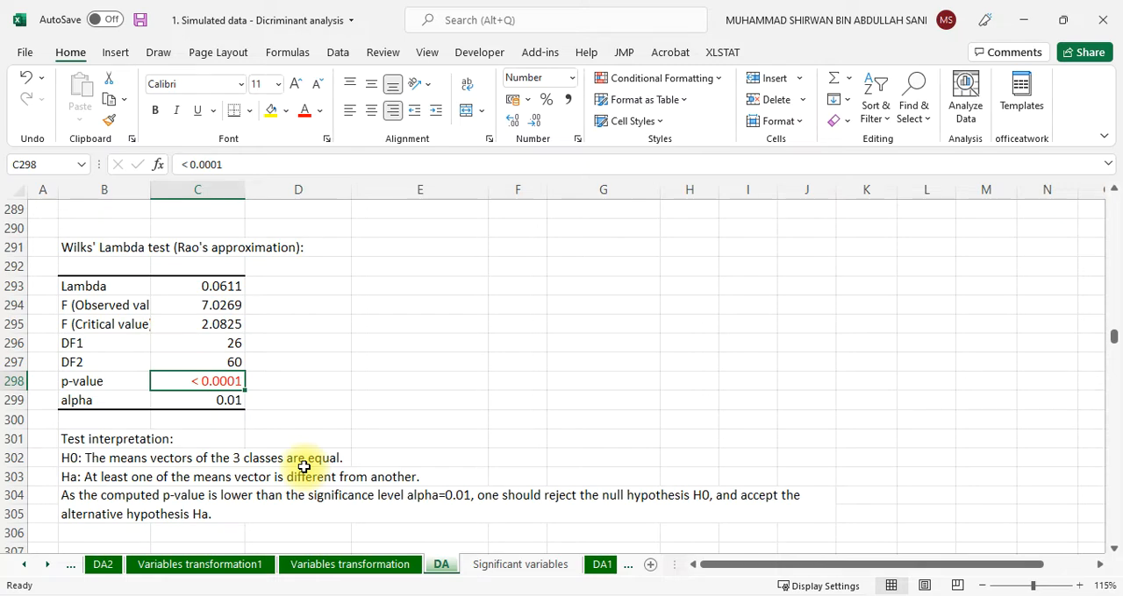
pyautogui.click(158, 55)
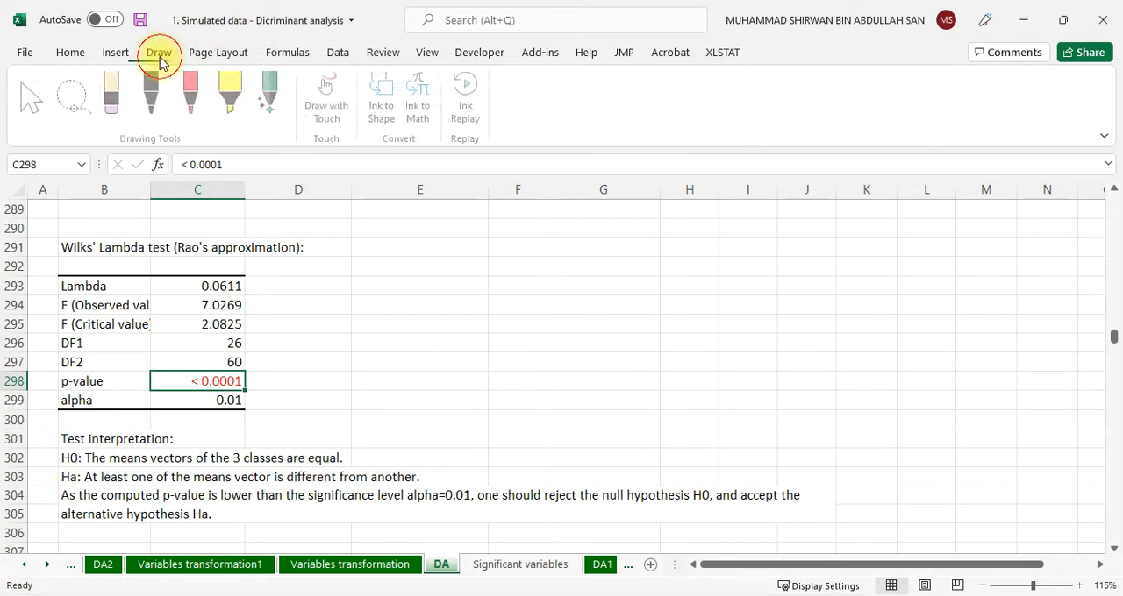
pyautogui.click(192, 93)
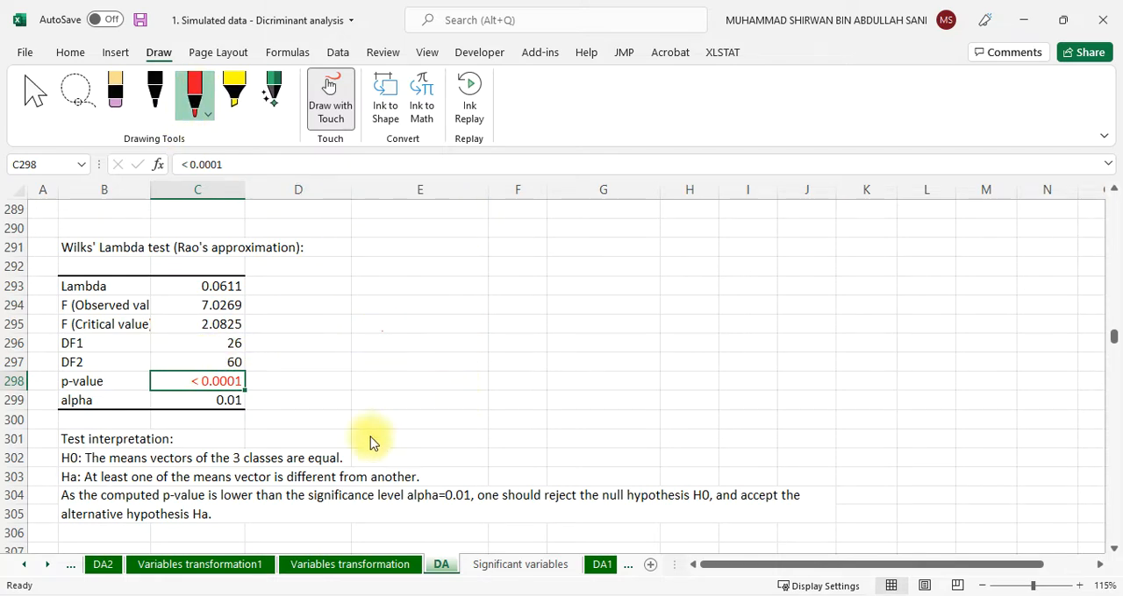
pyautogui.moveTo(267, 386)
pyautogui.mouseDown()
pyautogui.moveTo(245, 362)
pyautogui.moveTo(160, 406)
pyautogui.moveTo(272, 399)
pyautogui.moveTo(279, 366)
pyautogui.mouseUp()
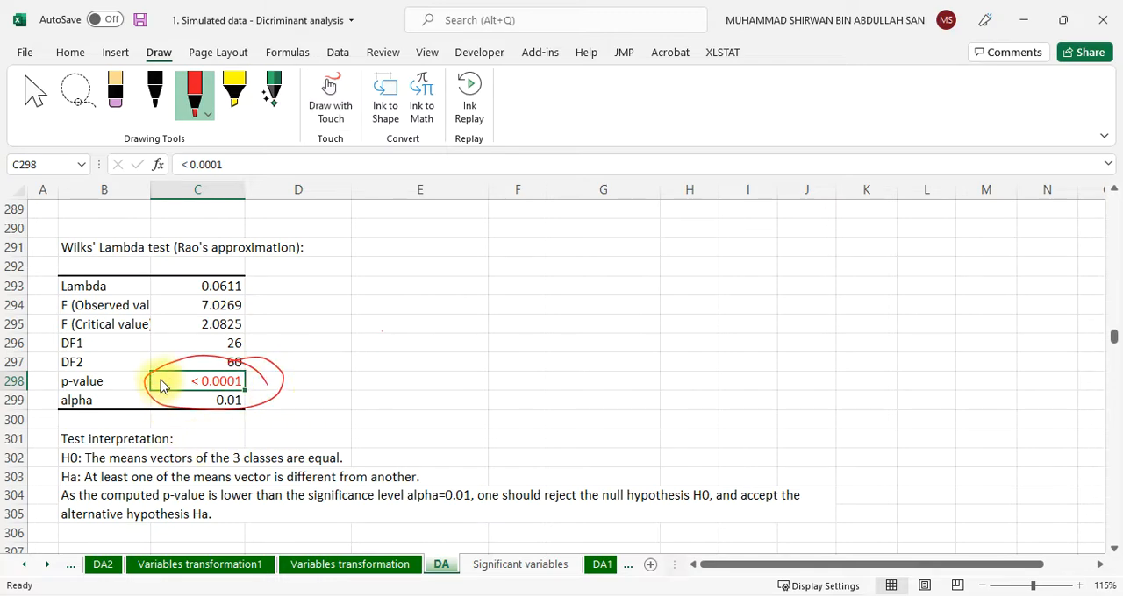
# With the red pen, link the circled p-value to the Ha and conclusion lines, circle "p-value" in the conclusion, and tick Ha
pyautogui.moveTo(150, 374)
pyautogui.mouseDown()
pyautogui.moveTo(88, 386)
pyautogui.moveTo(28, 453)
pyautogui.moveTo(73, 485)
pyautogui.mouseUp()
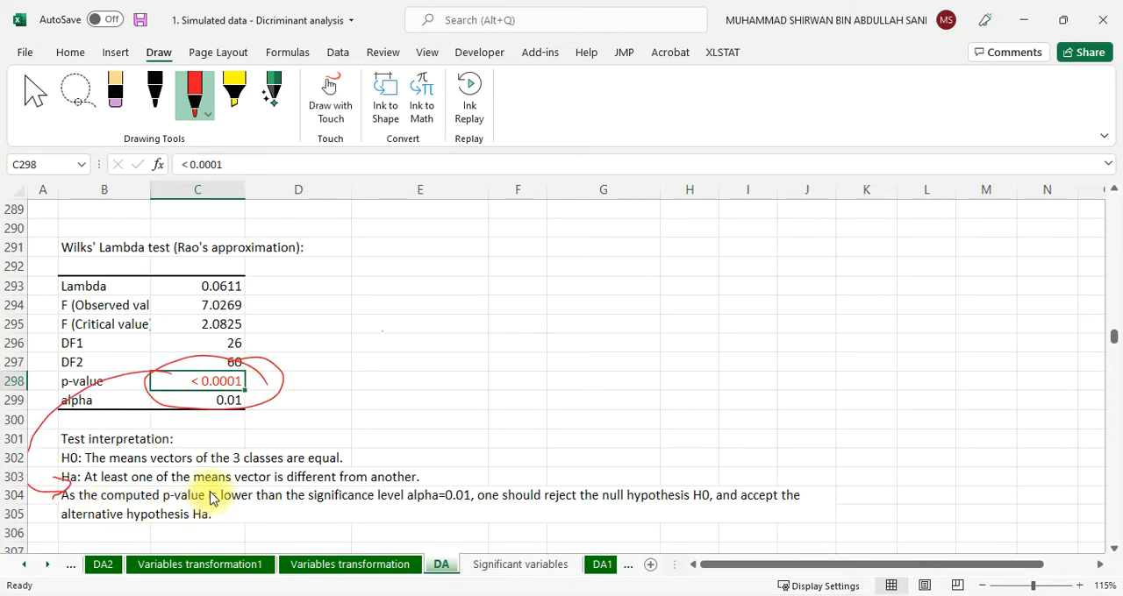
pyautogui.moveTo(210, 483)
pyautogui.mouseDown()
pyautogui.moveTo(147, 501)
pyautogui.moveTo(215, 491)
pyautogui.mouseUp()
pyautogui.moveTo(221, 402)
pyautogui.mouseDown()
pyautogui.moveTo(176, 438)
pyautogui.moveTo(169, 495)
pyautogui.mouseUp()
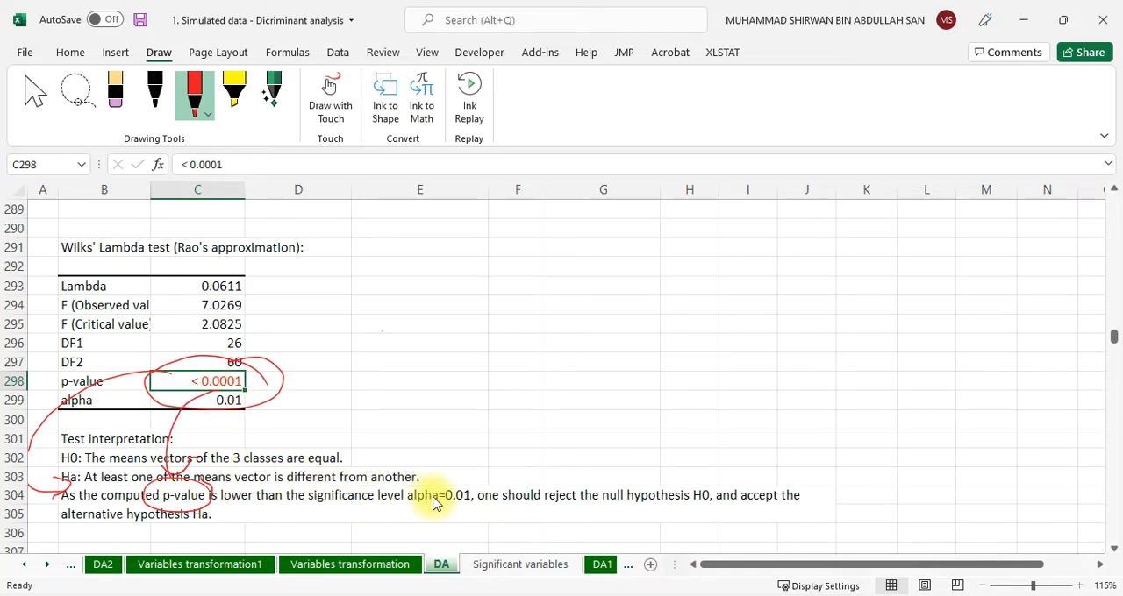
pyautogui.moveTo(243, 408)
pyautogui.mouseDown()
pyautogui.moveTo(325, 402)
pyautogui.moveTo(428, 446)
pyautogui.moveTo(436, 476)
pyautogui.mouseUp()
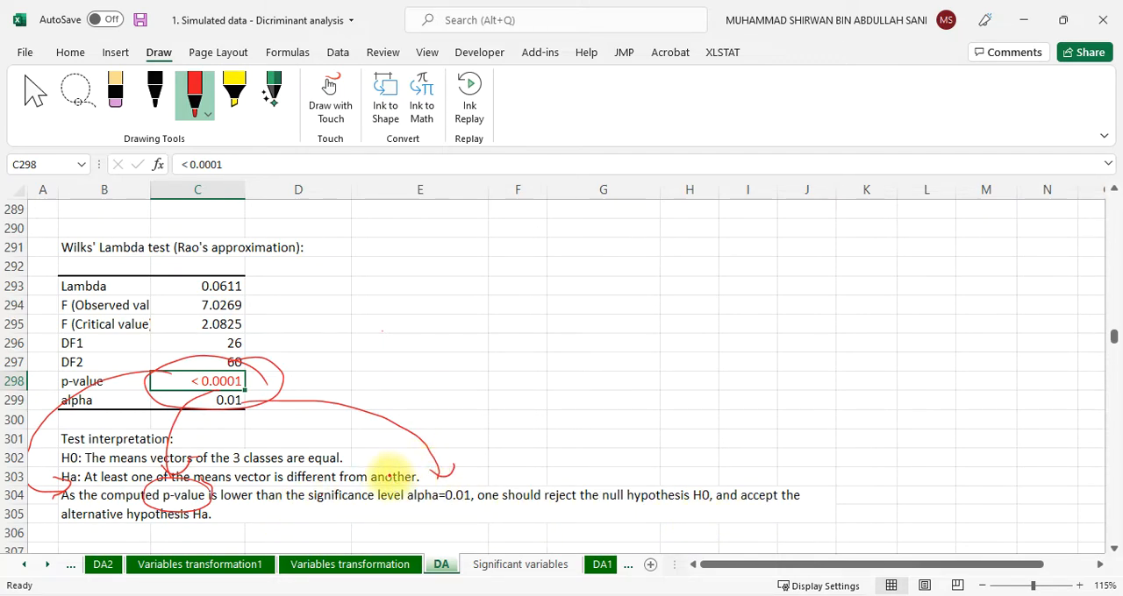
pyautogui.moveTo(383, 478)
pyautogui.mouseDown()
pyautogui.moveTo(443, 436)
pyautogui.moveTo(440, 461)
pyautogui.mouseUp()
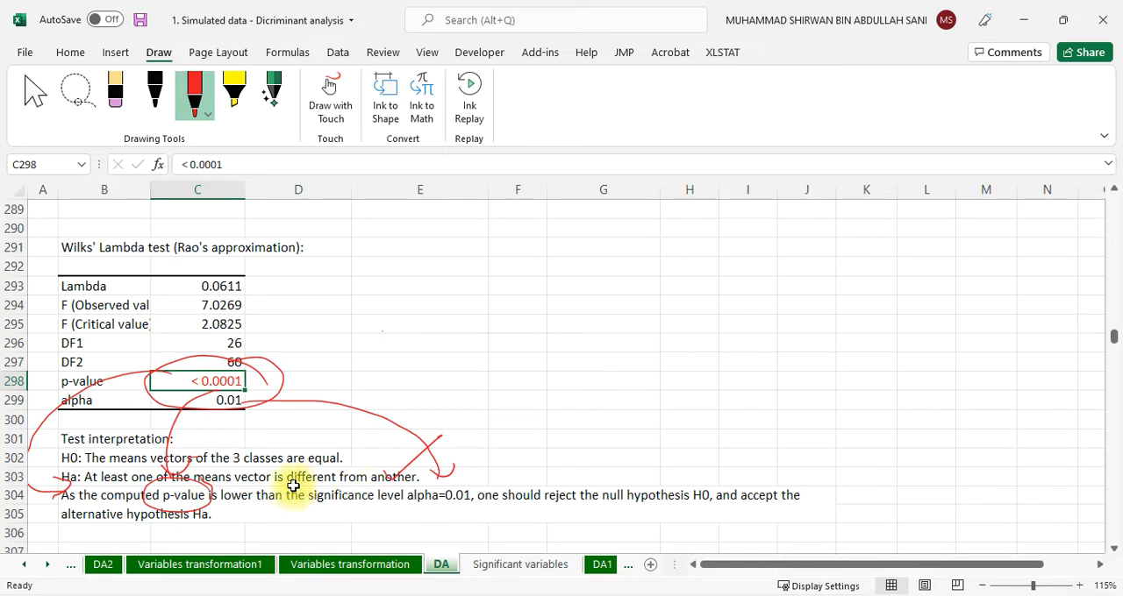
# In the unidimensional test of equality of class means, draw a red arrow to the p-value heading and handwrite "p<0.01" beside the table
pyautogui.scroll(-7, 313, 359)
pyautogui.scroll(1, 313, 358)
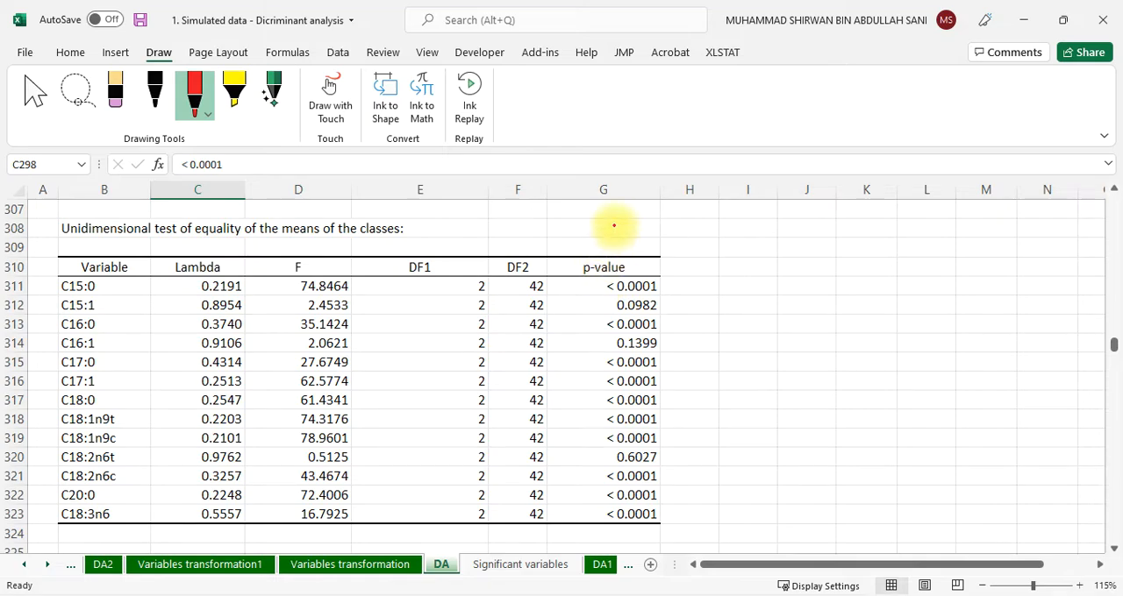
pyautogui.moveTo(614, 225)
pyautogui.mouseDown()
pyautogui.moveTo(614, 251)
pyautogui.moveTo(624, 235)
pyautogui.mouseUp()
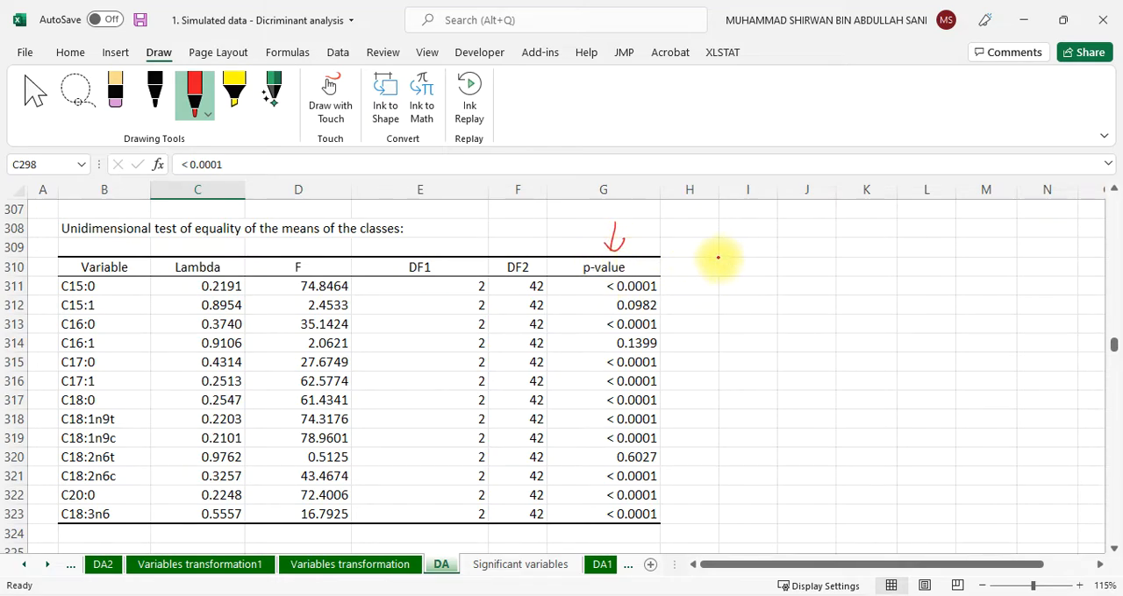
pyautogui.moveTo(721, 228); pyautogui.dragTo(726, 242)
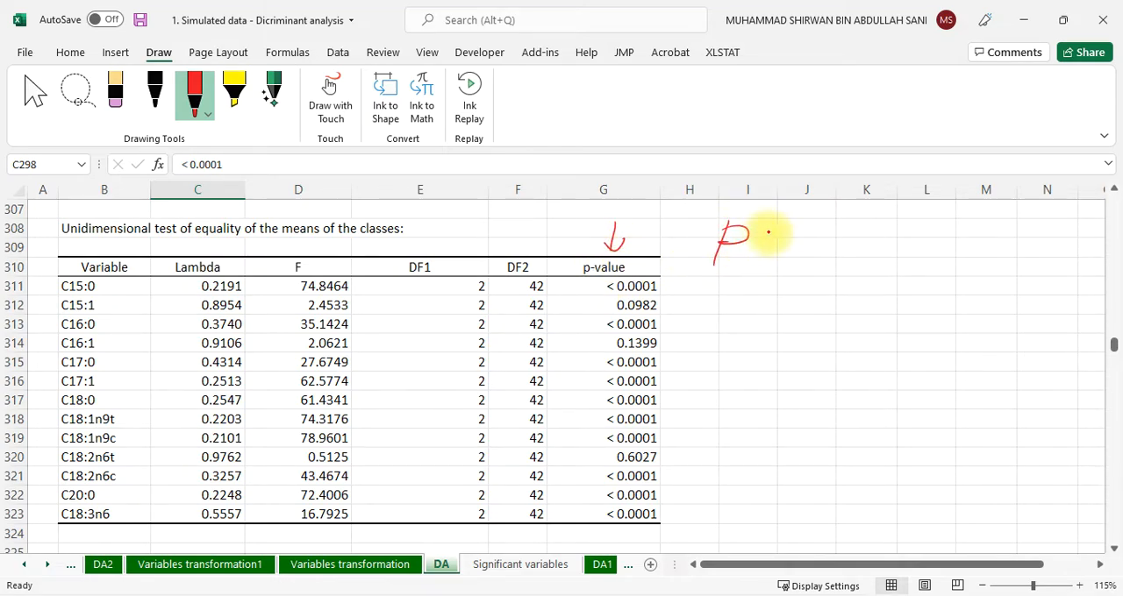
pyautogui.moveTo(784, 221)
pyautogui.mouseDown()
pyautogui.moveTo(757, 237)
pyautogui.moveTo(784, 248)
pyautogui.moveTo(802, 230)
pyautogui.moveTo(896, 230)
pyautogui.moveTo(849, 247)
pyautogui.mouseUp()
pyautogui.click(830, 238)
pyautogui.moveTo(895, 230); pyautogui.dragTo(889, 247)
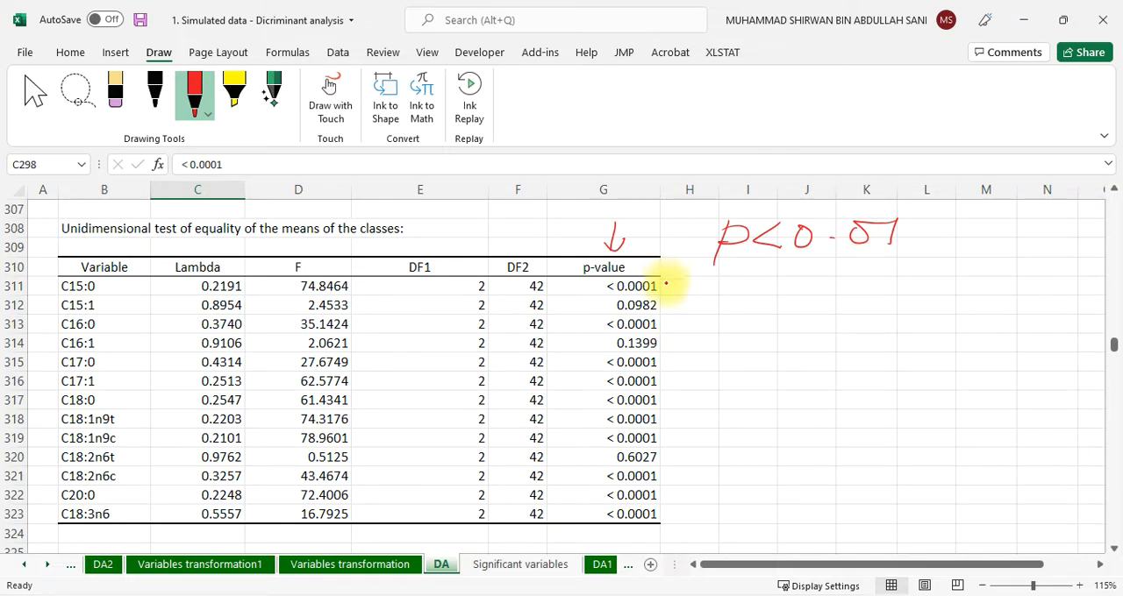
# Put red ink ticks beside every < 0.0001 p-value in the unidimensional test table
pyautogui.moveTo(666, 281); pyautogui.dragTo(732, 257)
pyautogui.moveTo(665, 309)
pyautogui.mouseDown()
pyautogui.moveTo(676, 323)
pyautogui.moveTo(727, 300)
pyautogui.mouseUp()
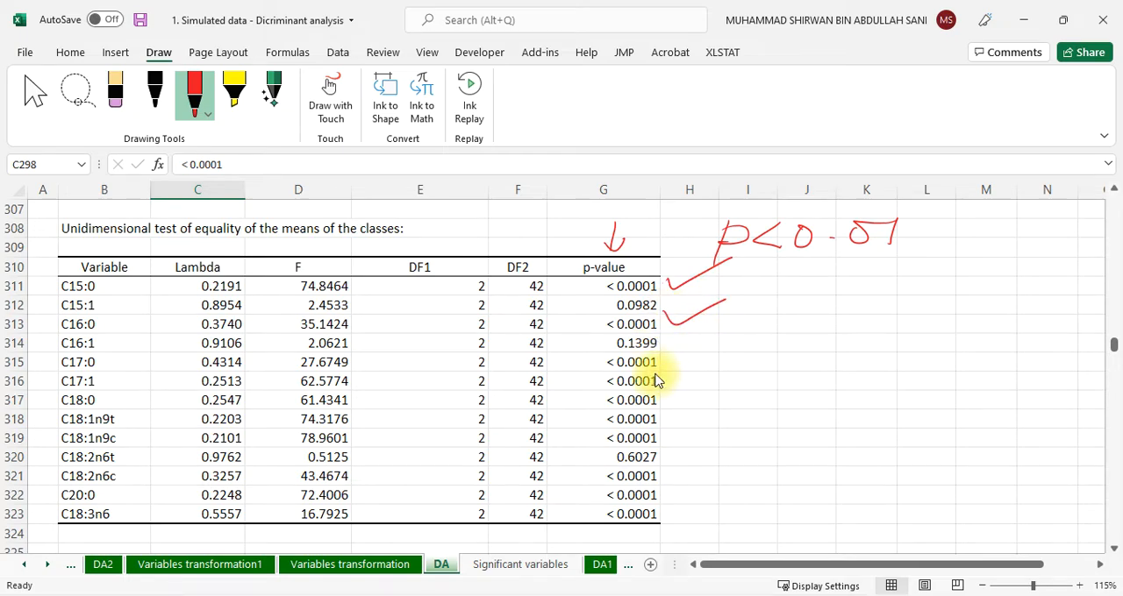
pyautogui.moveTo(656, 367)
pyautogui.mouseDown()
pyautogui.moveTo(703, 351)
pyautogui.moveTo(706, 368)
pyautogui.mouseUp()
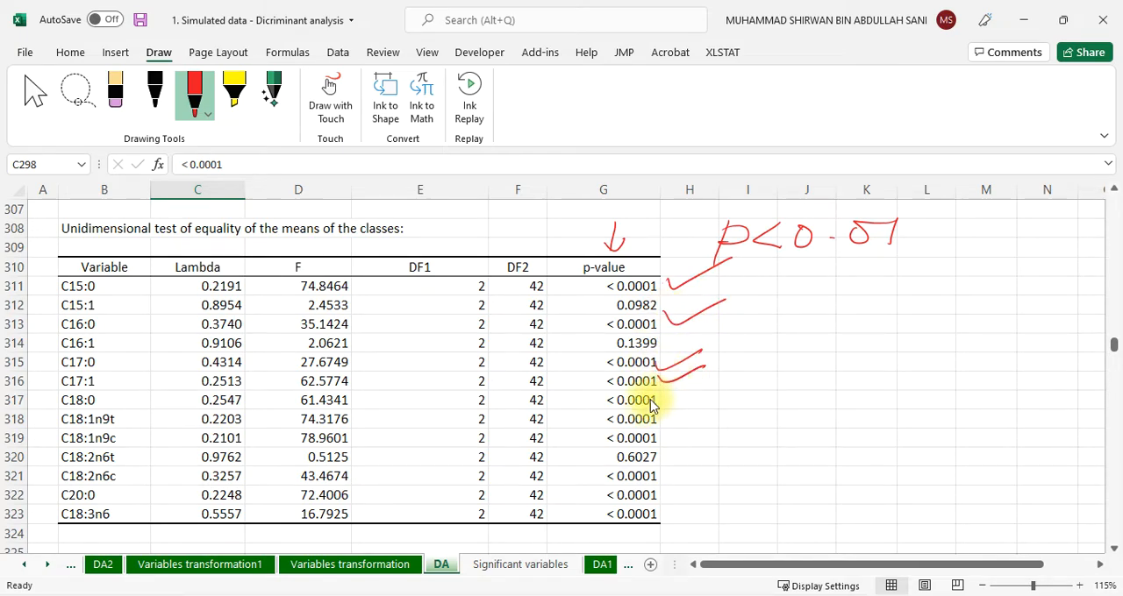
pyautogui.moveTo(658, 404); pyautogui.dragTo(707, 384)
pyautogui.moveTo(654, 422)
pyautogui.mouseDown()
pyautogui.moveTo(707, 405)
pyautogui.moveTo(709, 420)
pyautogui.mouseUp()
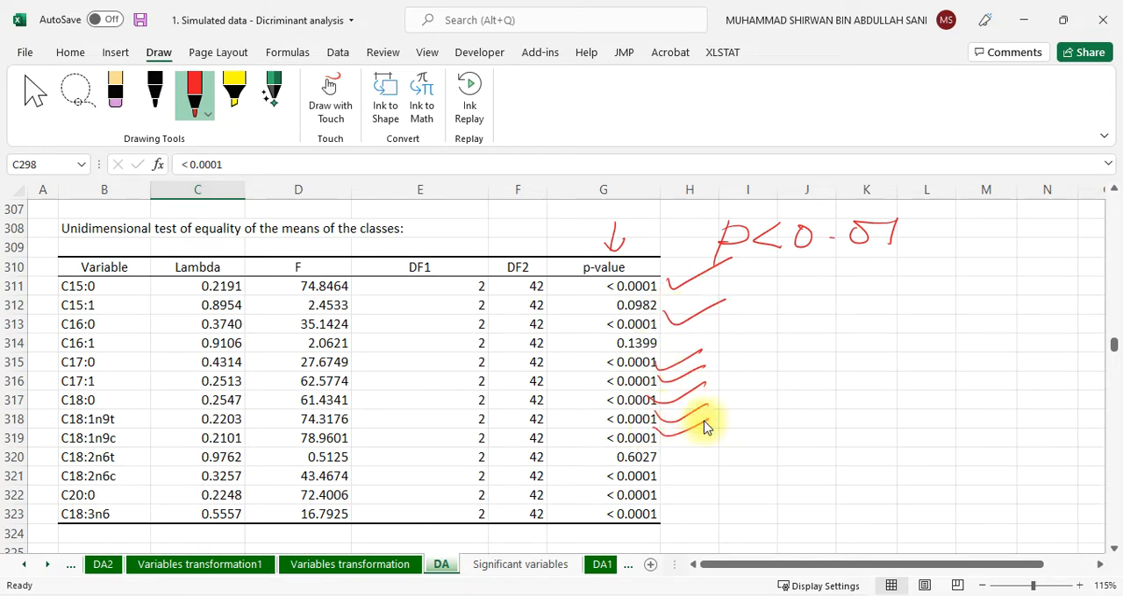
pyautogui.moveTo(638, 481)
pyautogui.mouseDown()
pyautogui.moveTo(695, 463)
pyautogui.moveTo(657, 504)
pyautogui.moveTo(706, 476)
pyautogui.mouseUp()
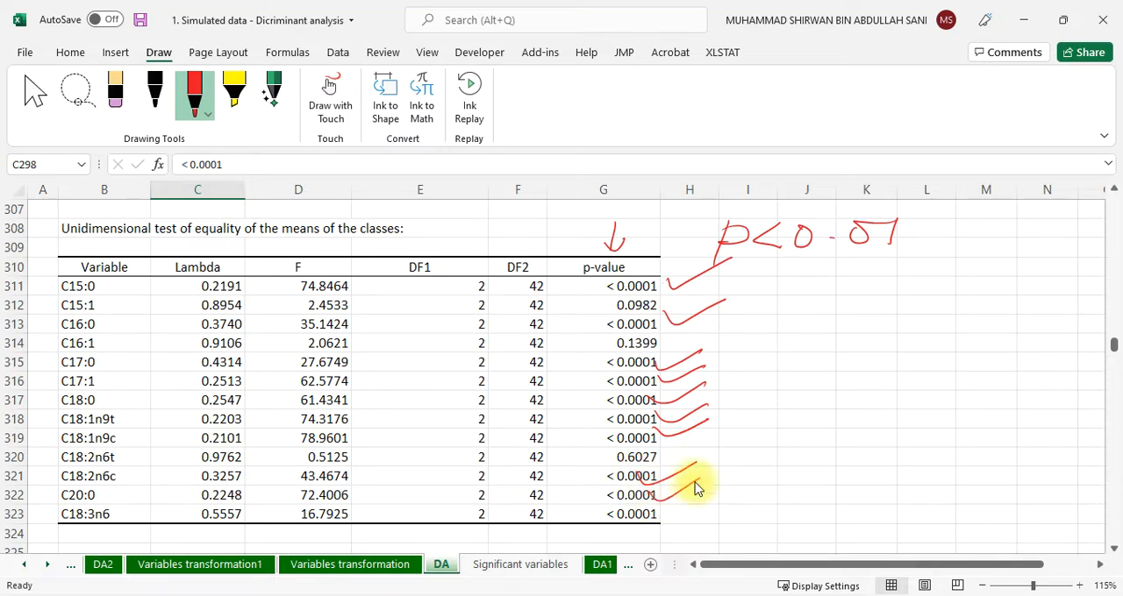
pyautogui.moveTo(651, 510); pyautogui.dragTo(717, 480)
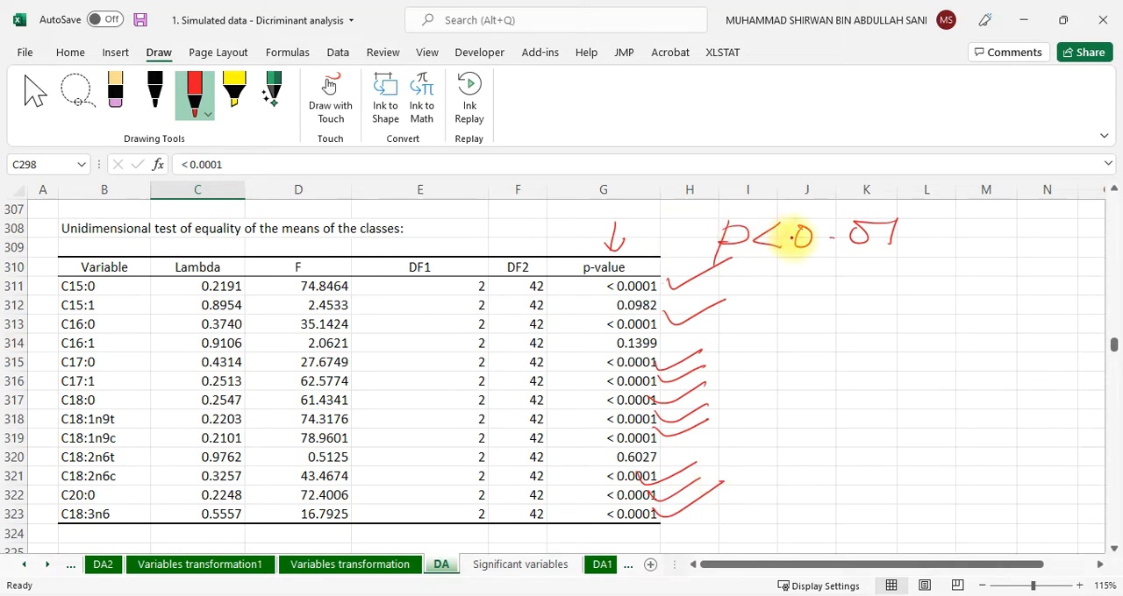
# Handwrite a circled 13 beneath the p<0.01 note and draw a line with an arrowhead from it to a handwritten 4
pyautogui.moveTo(783, 299); pyautogui.dragTo(772, 343)
pyautogui.moveTo(801, 296)
pyautogui.mouseDown()
pyautogui.moveTo(806, 310)
pyautogui.moveTo(784, 266)
pyautogui.moveTo(794, 377)
pyautogui.moveTo(798, 254)
pyautogui.mouseUp()
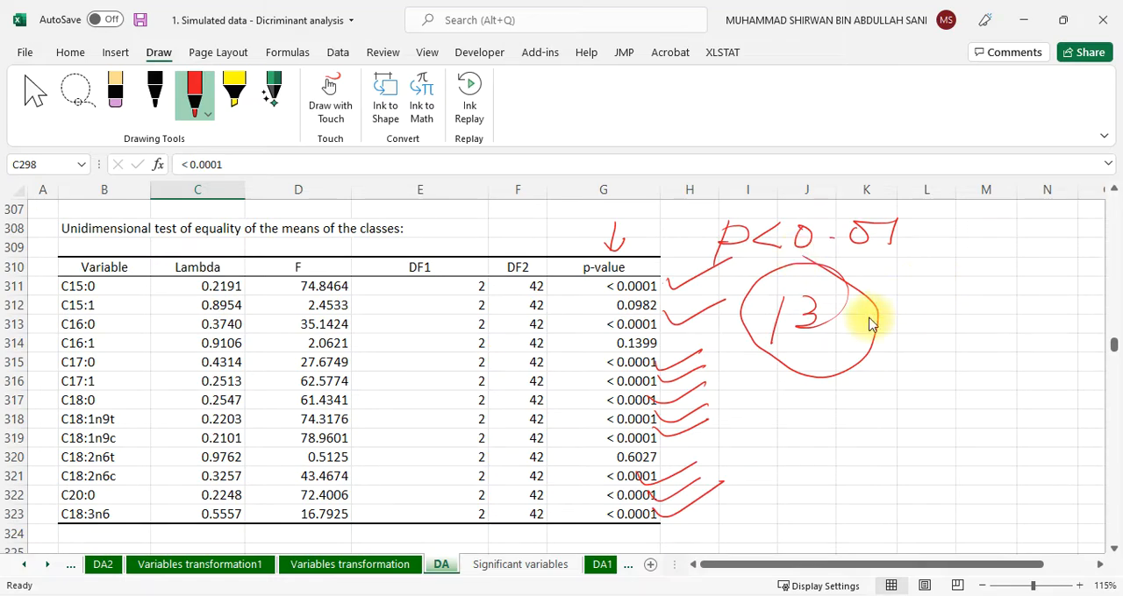
pyautogui.moveTo(954, 302); pyautogui.dragTo(965, 329)
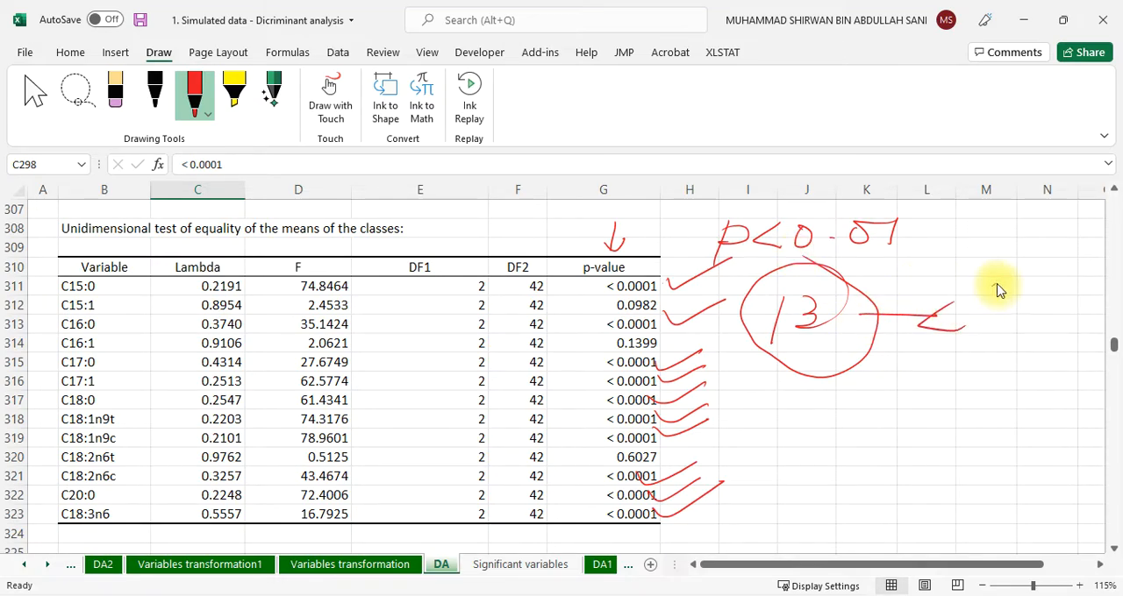
pyautogui.moveTo(992, 286); pyautogui.dragTo(1015, 316)
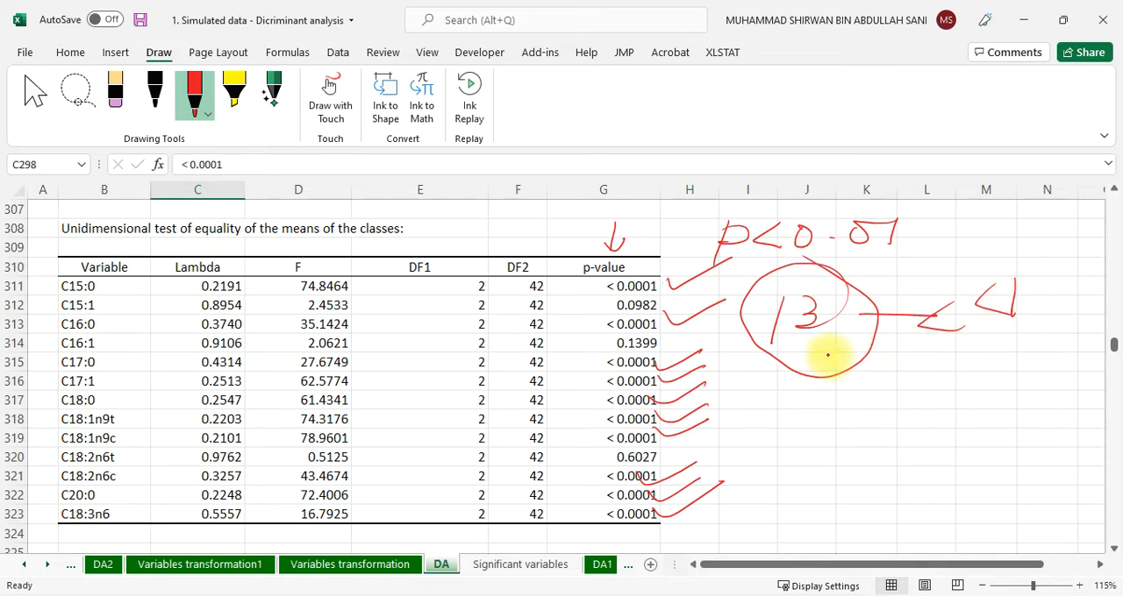
# Draw a red branch from the circled 13 to a handwritten note about 9 significant, important variables
pyautogui.moveTo(822, 353); pyautogui.dragTo(884, 392)
pyautogui.moveTo(931, 366); pyautogui.dragTo(922, 406)
pyautogui.moveTo(965, 371)
pyautogui.mouseDown()
pyautogui.moveTo(981, 380)
pyautogui.moveTo(1070, 359)
pyautogui.moveTo(1073, 381)
pyautogui.moveTo(1085, 381)
pyautogui.mouseUp()
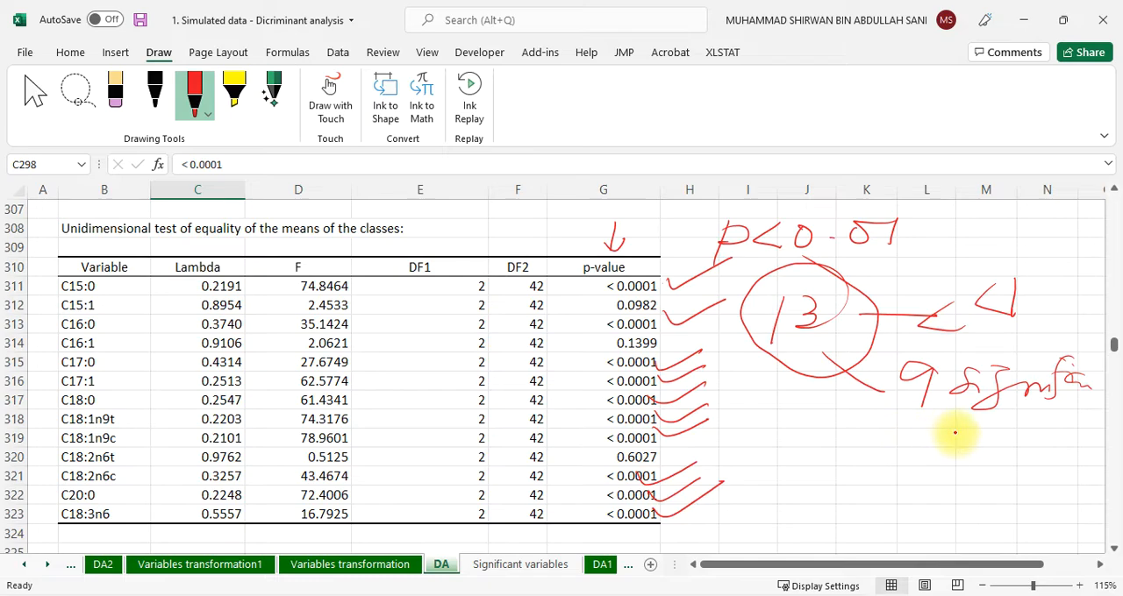
pyautogui.moveTo(952, 431)
pyautogui.mouseDown()
pyautogui.moveTo(1053, 436)
pyautogui.moveTo(1079, 412)
pyautogui.moveTo(1081, 427)
pyautogui.mouseUp()
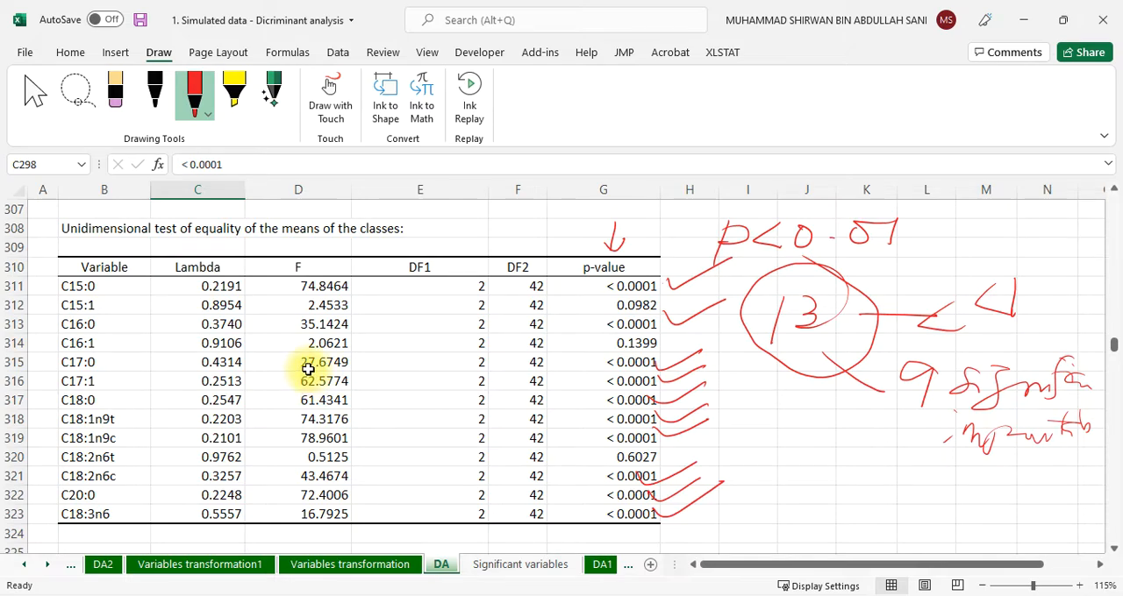
# Sort the unidimensional test table by its F values from largest to smallest, expanding the selection to the adjacent columns
pyautogui.moveTo(320, 286); pyautogui.dragTo(329, 509)
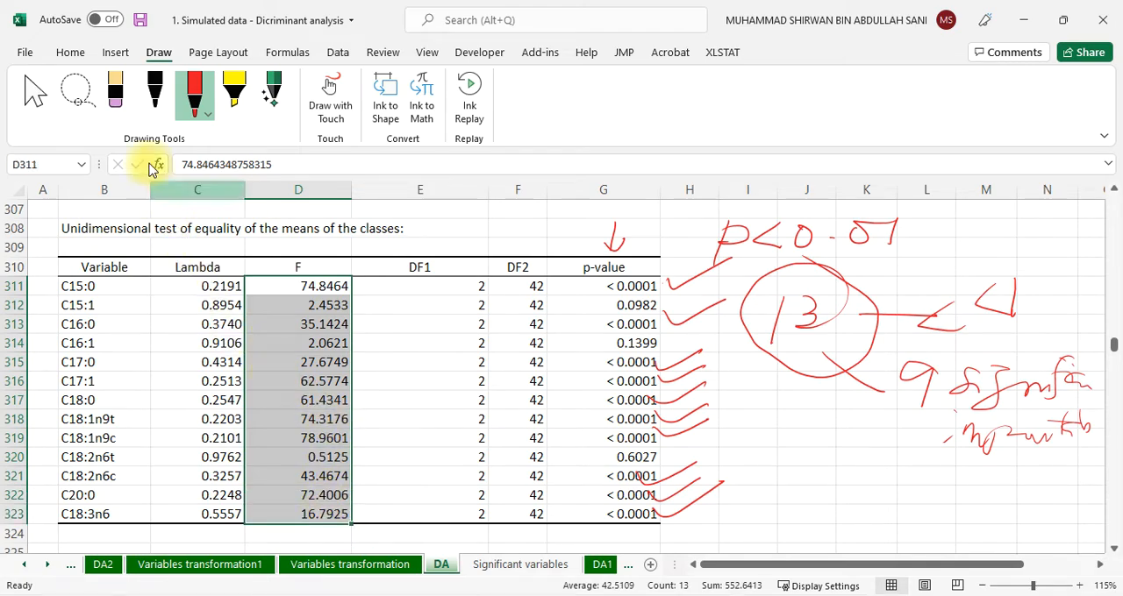
pyautogui.click(72, 54)
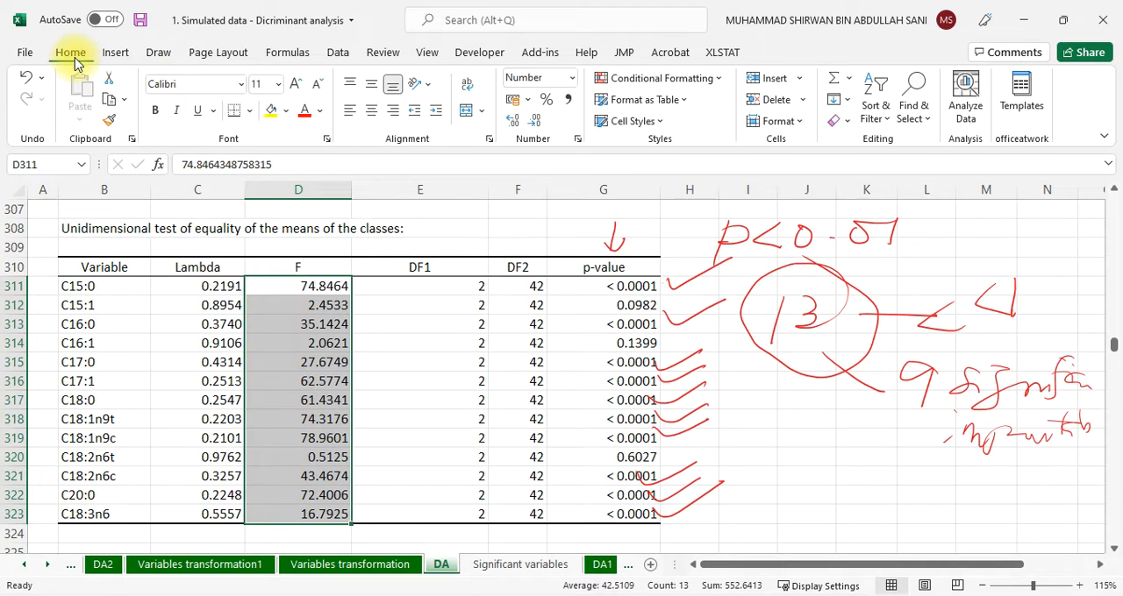
pyautogui.click(880, 121)
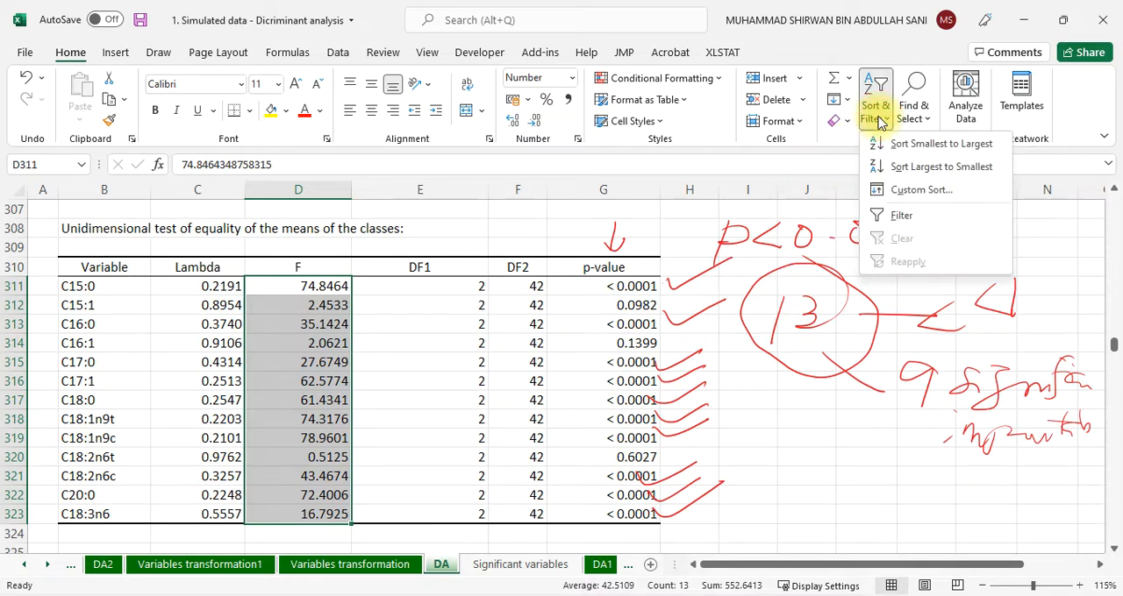
pyautogui.click(942, 167)
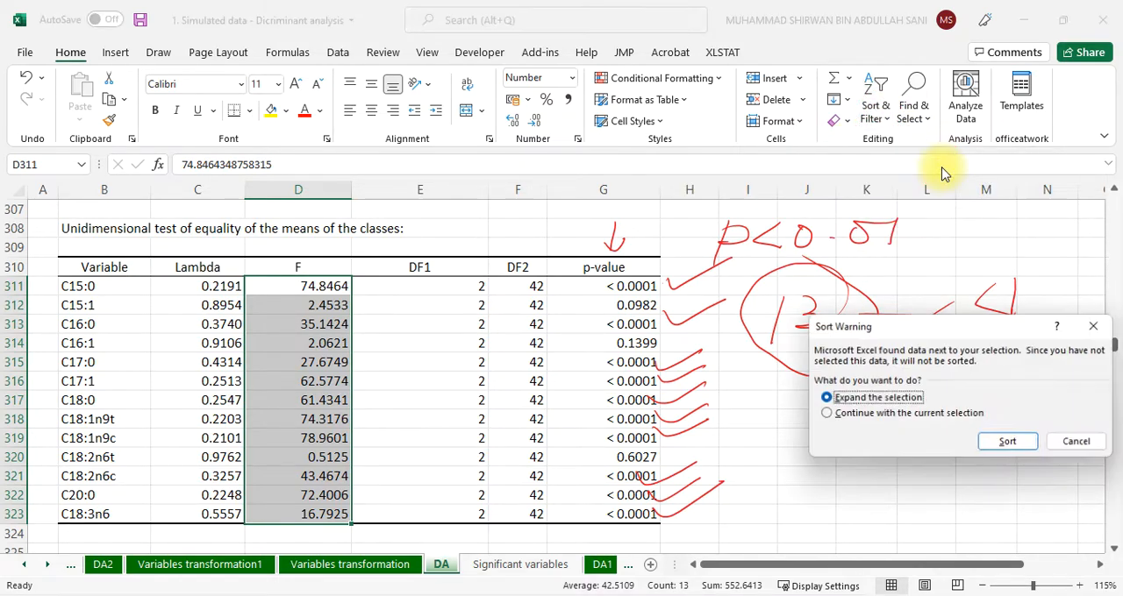
pyautogui.click(1003, 445)
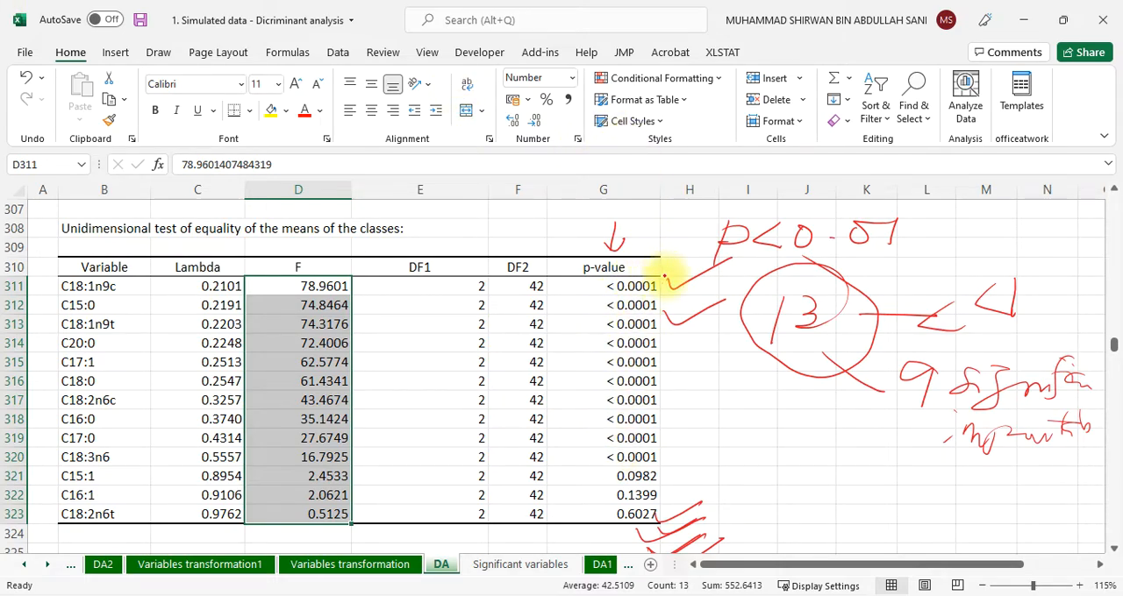
# Circle the < 0.0001 p-values in red ink and format the rows from C18:1n9c to C18:3n6 in bold red
pyautogui.moveTo(664, 279)
pyautogui.mouseDown()
pyautogui.moveTo(641, 281)
pyautogui.moveTo(585, 359)
pyautogui.moveTo(597, 456)
pyautogui.moveTo(695, 355)
pyautogui.moveTo(660, 257)
pyautogui.moveTo(641, 267)
pyautogui.mouseUp()
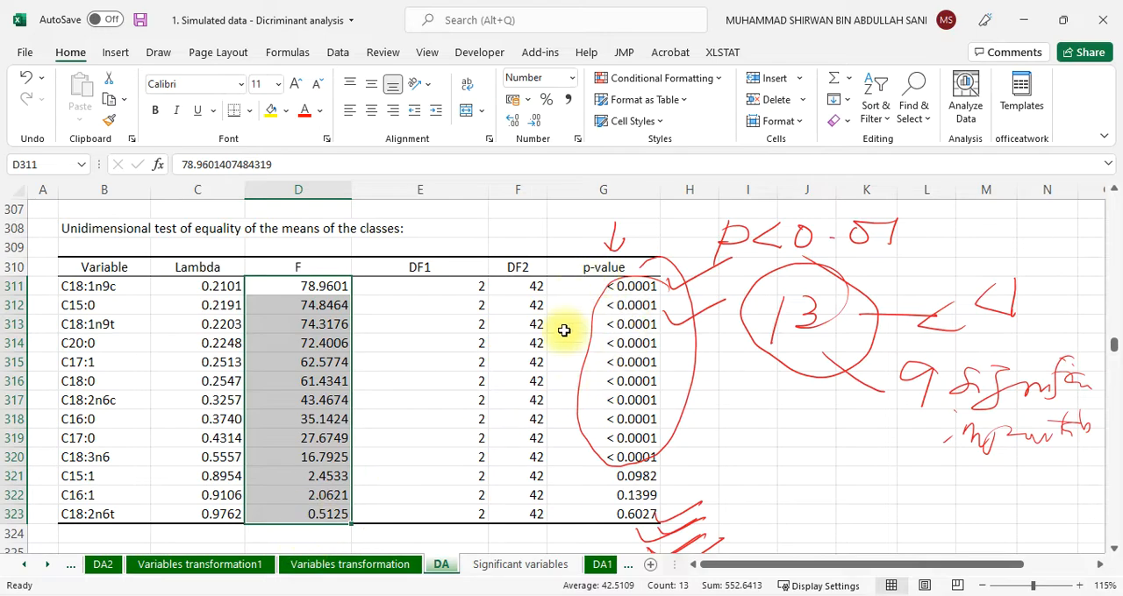
pyautogui.click(77, 288)
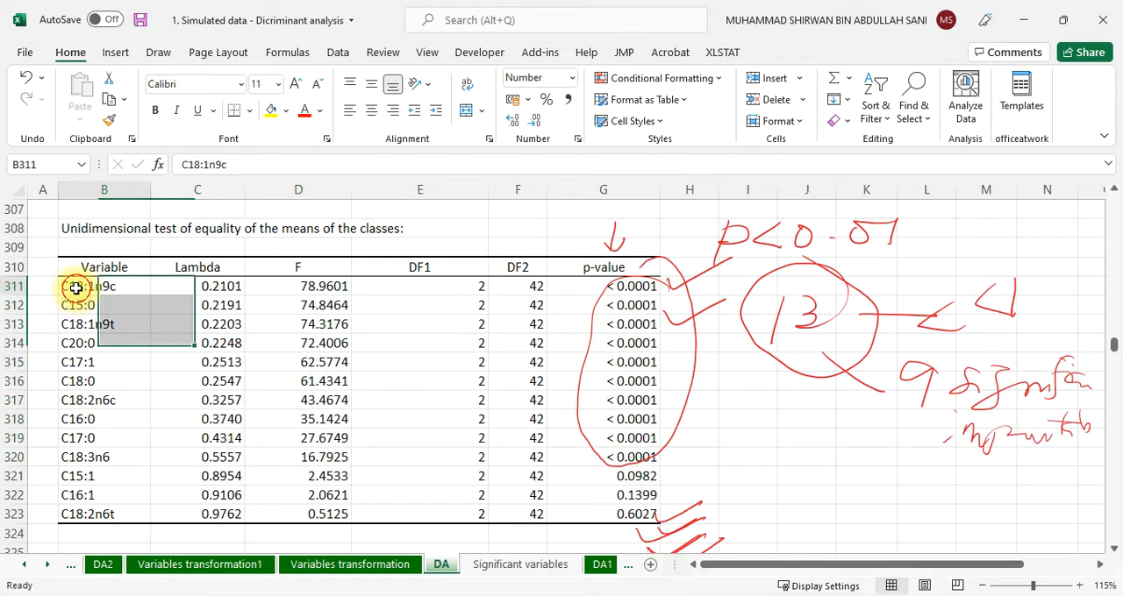
pyautogui.moveTo(77, 288); pyautogui.dragTo(603, 467)
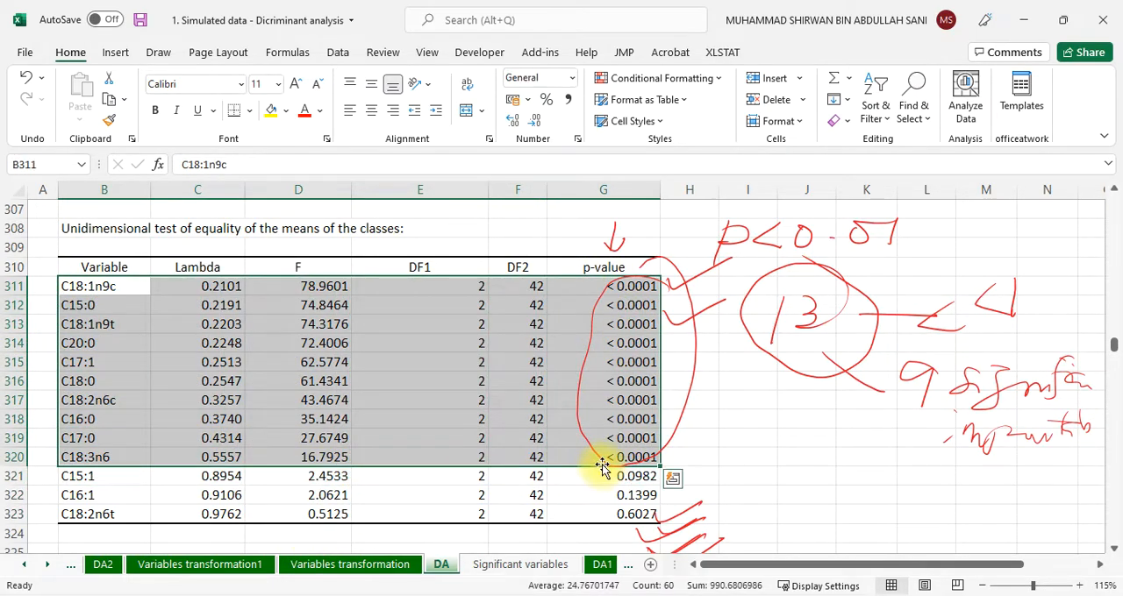
pyautogui.click(155, 111)
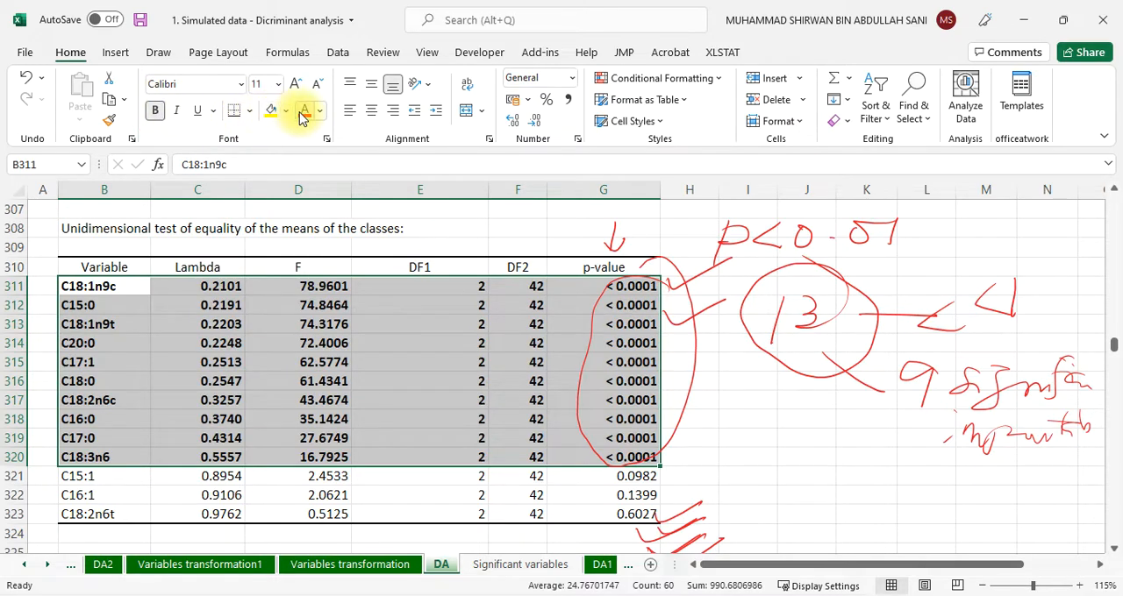
pyautogui.click(303, 114)
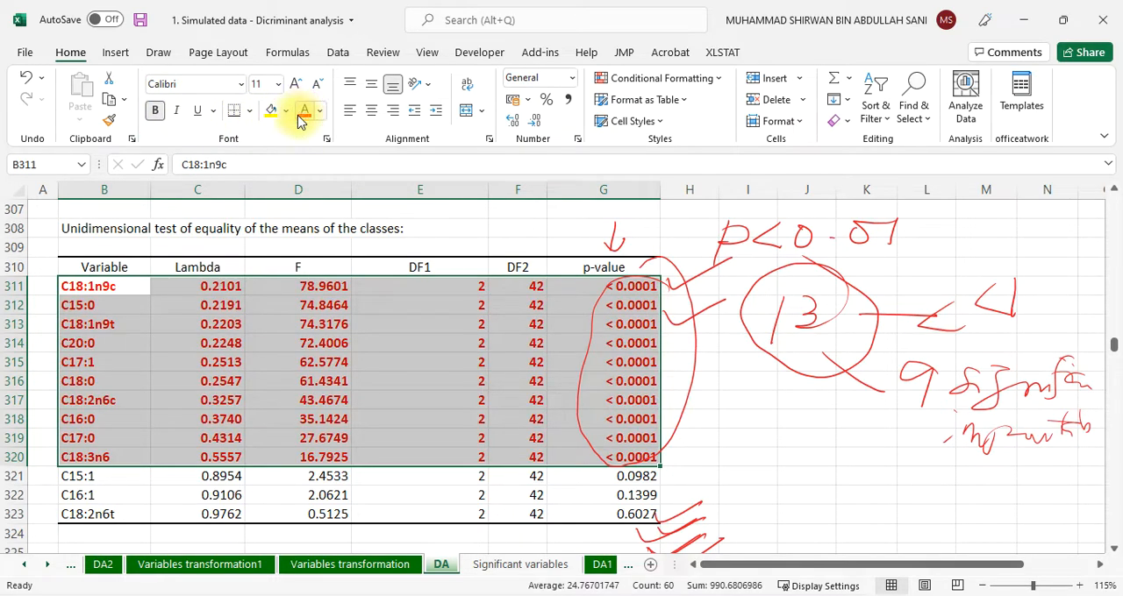
pyautogui.click(413, 372)
# Examine the DA output from the multivariate tests through the eigenvalues, variables plot, centroids and observations plot to the training sample's confusion matrix
pyautogui.scroll(-7, 413, 374)
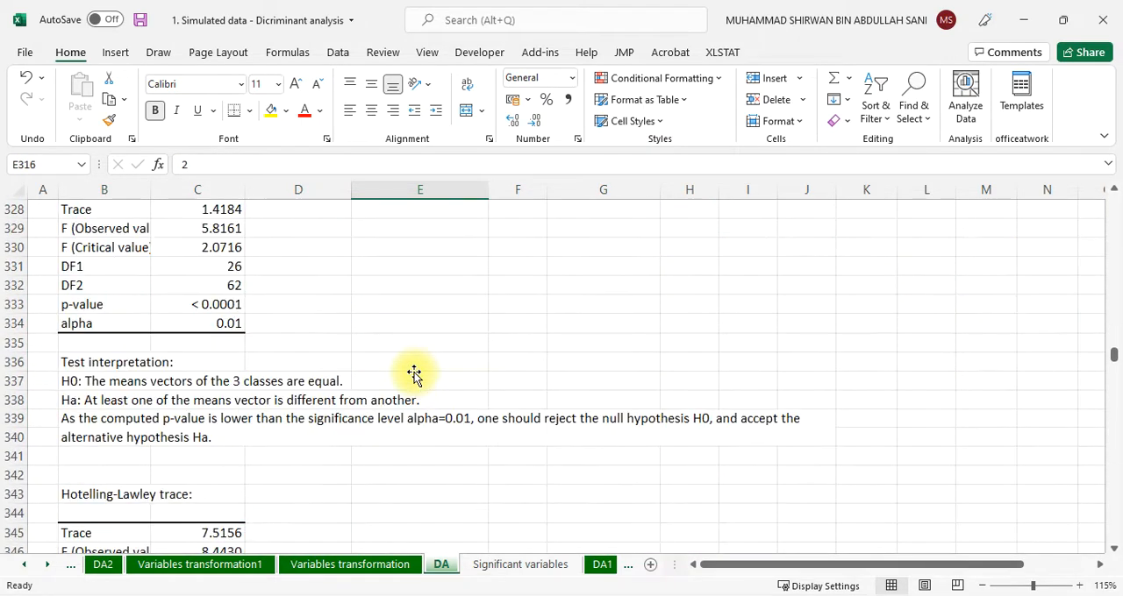
pyautogui.scroll(3, 413, 373)
pyautogui.scroll(-7, 414, 373)
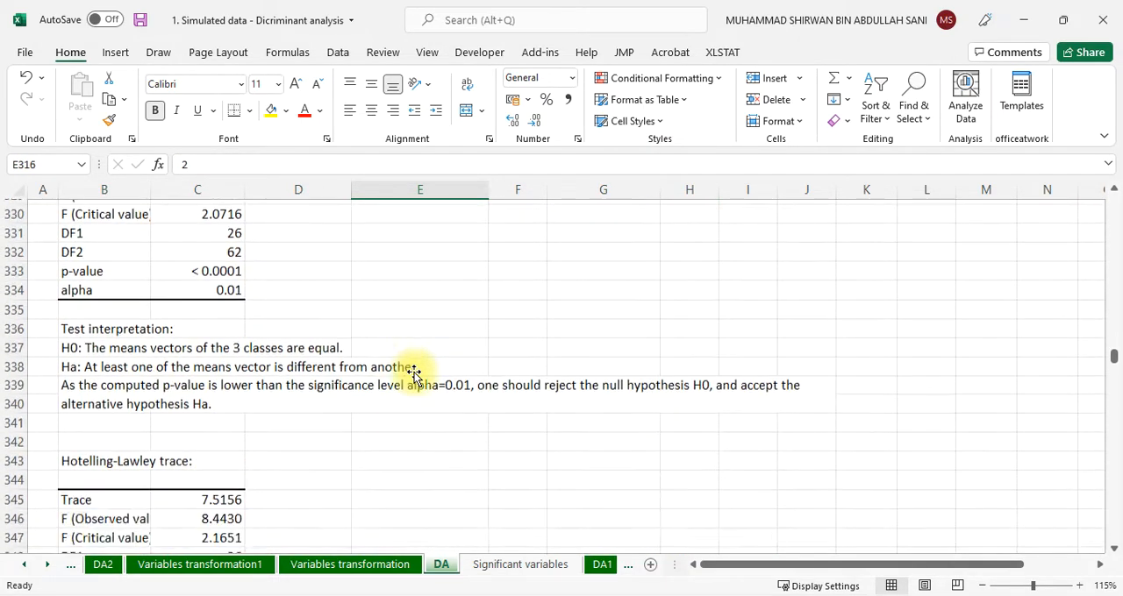
pyautogui.scroll(-13, 413, 373)
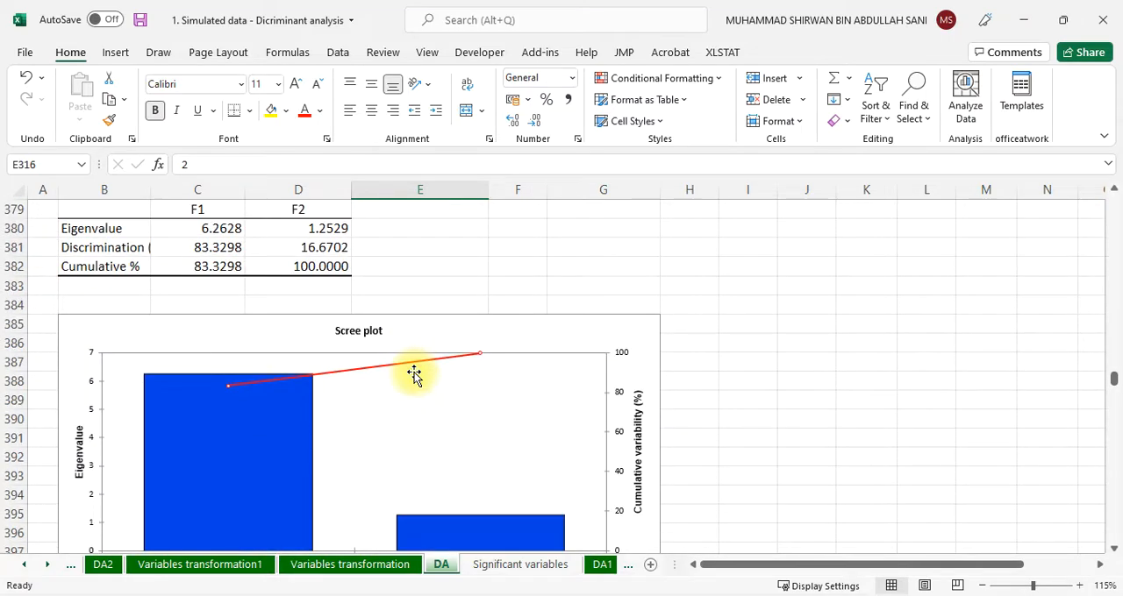
pyautogui.scroll(-20, 413, 374)
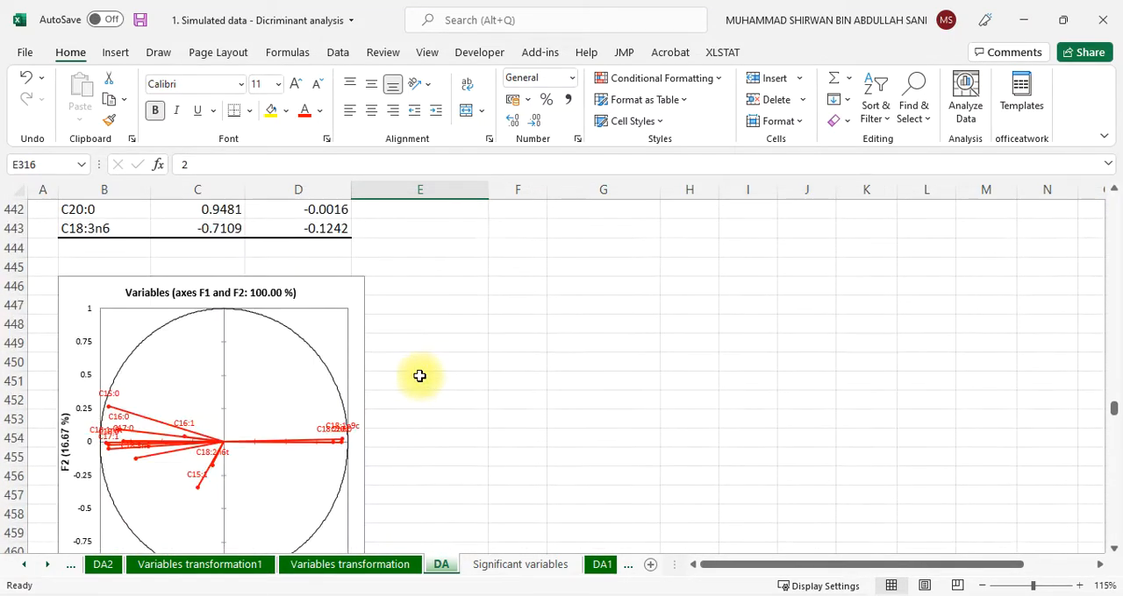
pyautogui.scroll(-5, 412, 377)
pyautogui.scroll(4, 407, 380)
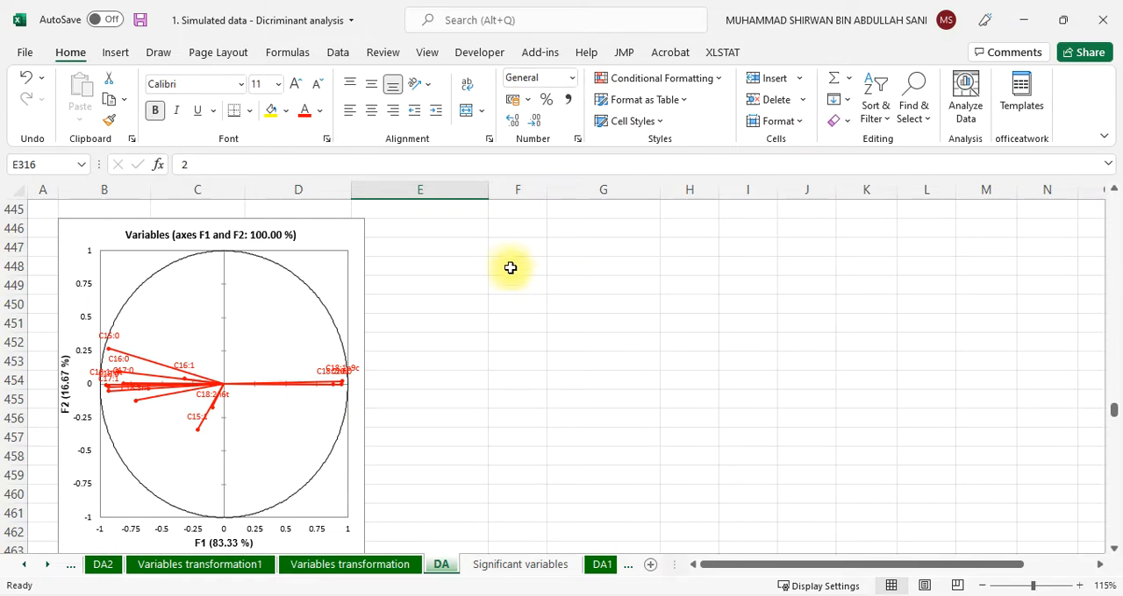
pyautogui.scroll(-20, 509, 267)
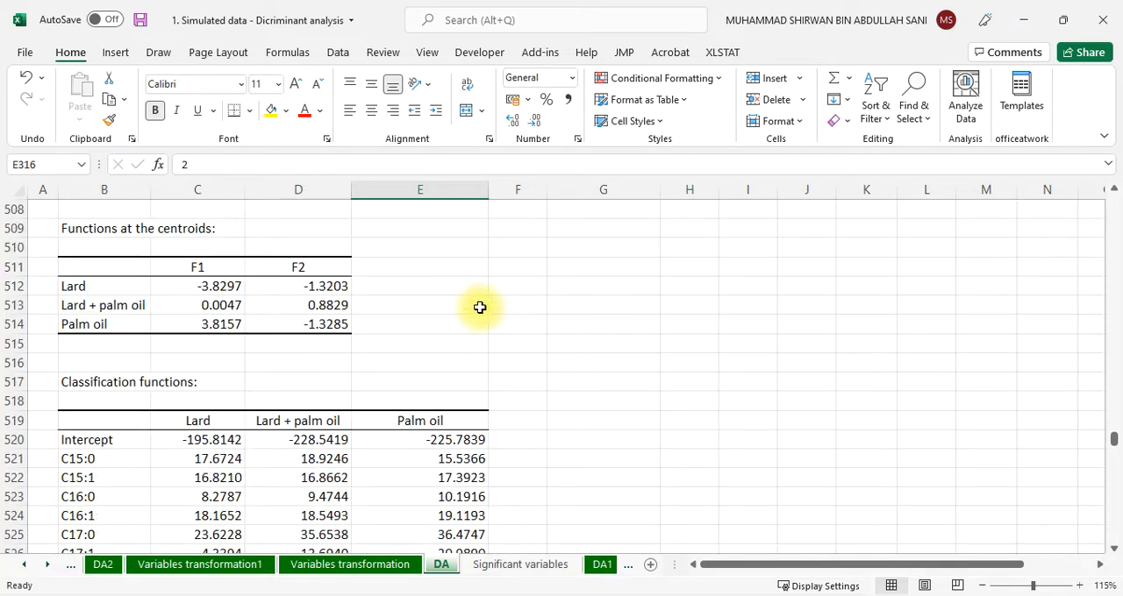
pyautogui.scroll(-14, 479, 308)
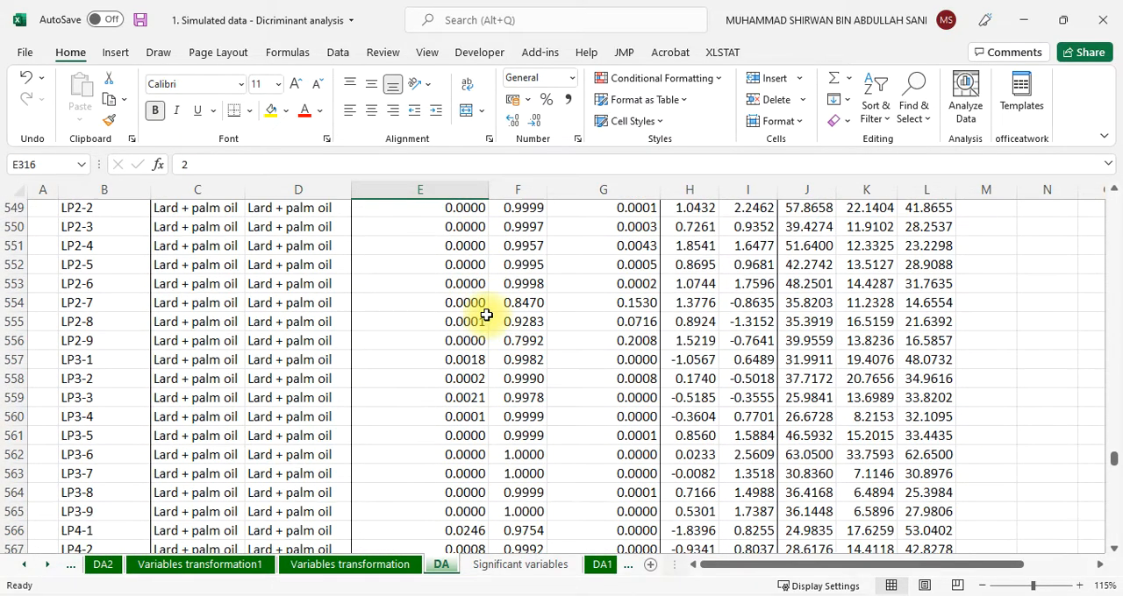
pyautogui.scroll(6, 486, 315)
pyautogui.scroll(-20, 486, 315)
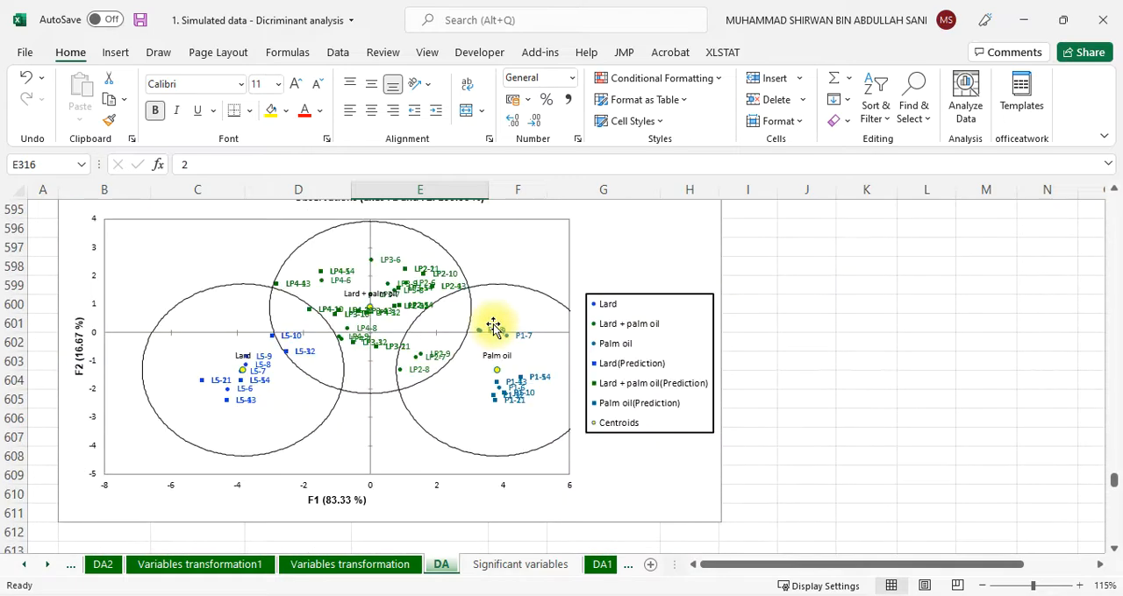
pyautogui.scroll(-10, 493, 327)
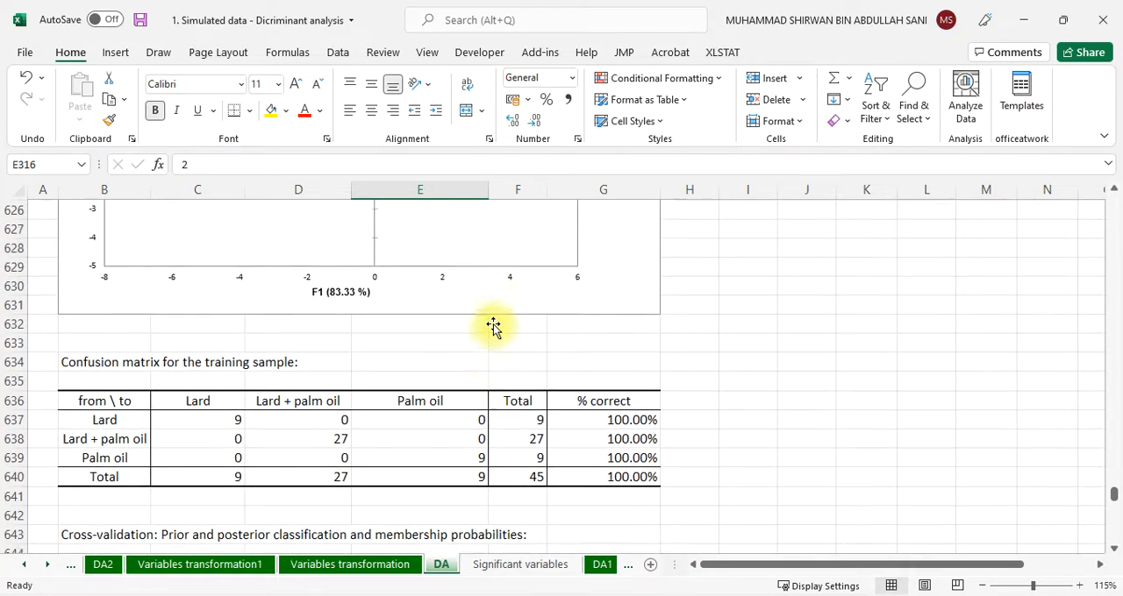
# Circle the correctly classified 9 and the total 9 in the training confusion matrix's Lard row in red ink and tick the row
pyautogui.scroll(1, 493, 328)
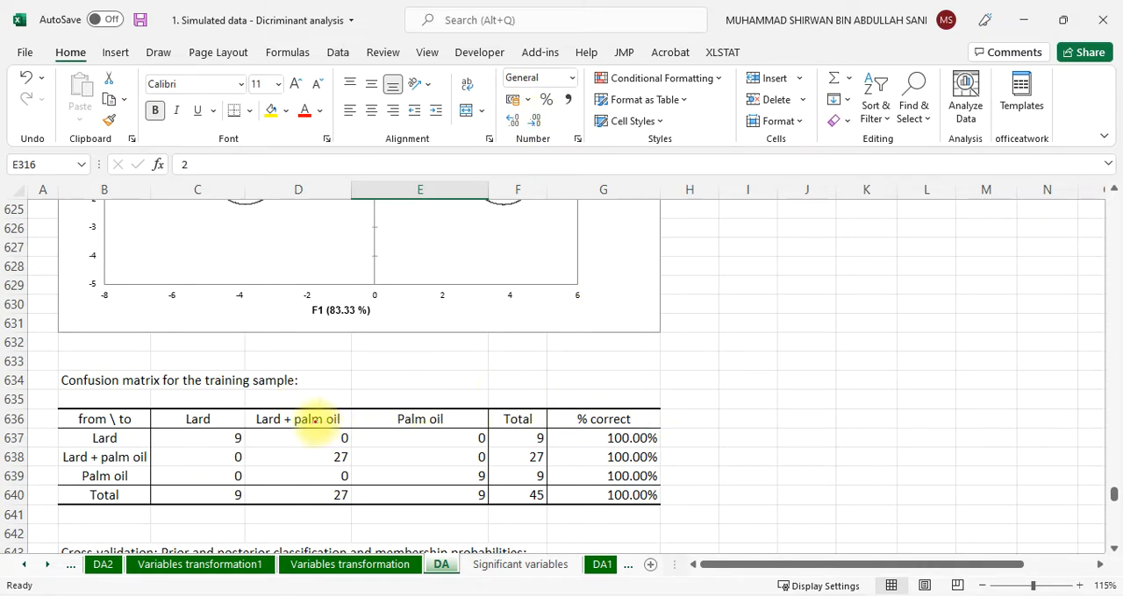
pyautogui.moveTo(250, 429); pyautogui.dragTo(236, 410)
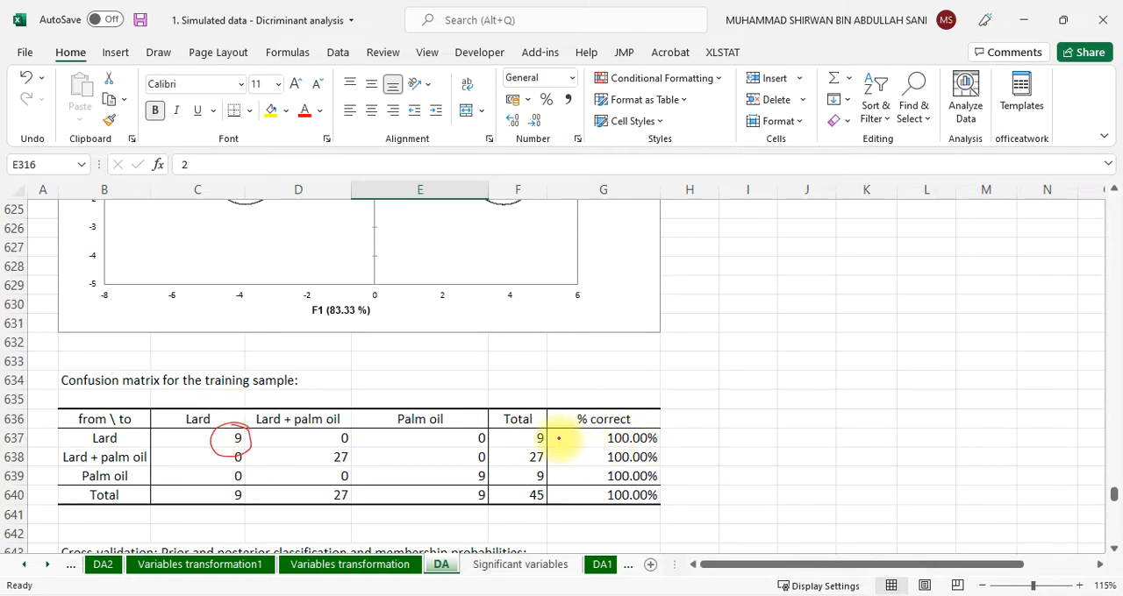
pyautogui.moveTo(562, 441)
pyautogui.mouseDown()
pyautogui.moveTo(555, 433)
pyautogui.moveTo(558, 463)
pyautogui.moveTo(551, 458)
pyautogui.mouseUp()
pyautogui.moveTo(687, 436); pyautogui.dragTo(760, 410)
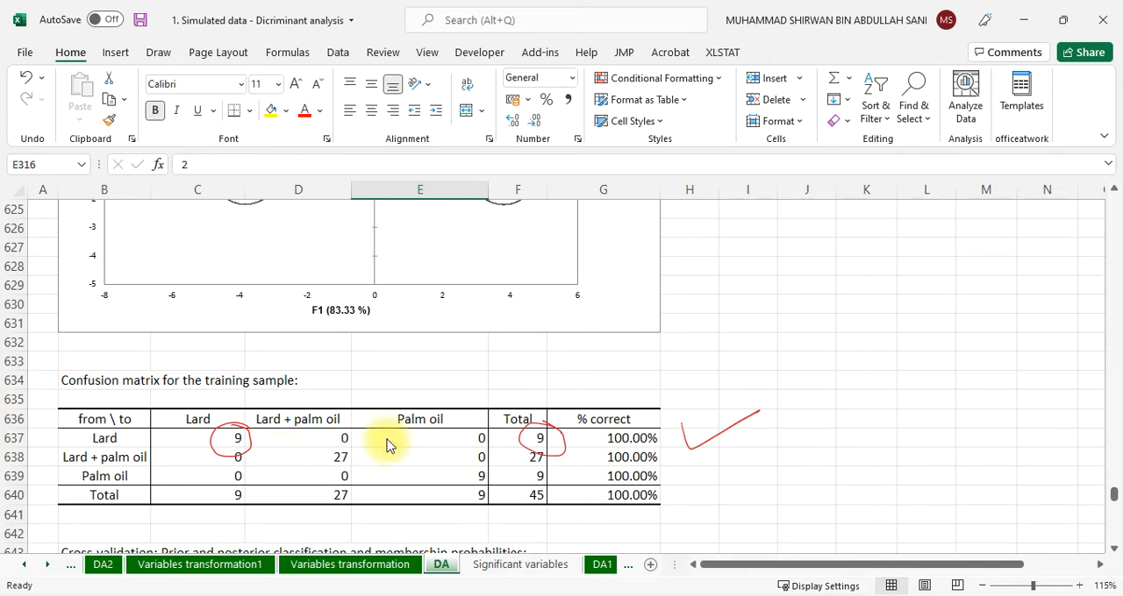
# Circle the correct counts and totals in the Lard + palm oil and Palm oil rows in red ink, ticking both rows and the Total row
pyautogui.moveTo(339, 443)
pyautogui.mouseDown()
pyautogui.moveTo(344, 478)
pyautogui.moveTo(345, 444)
pyautogui.moveTo(336, 457)
pyautogui.mouseUp()
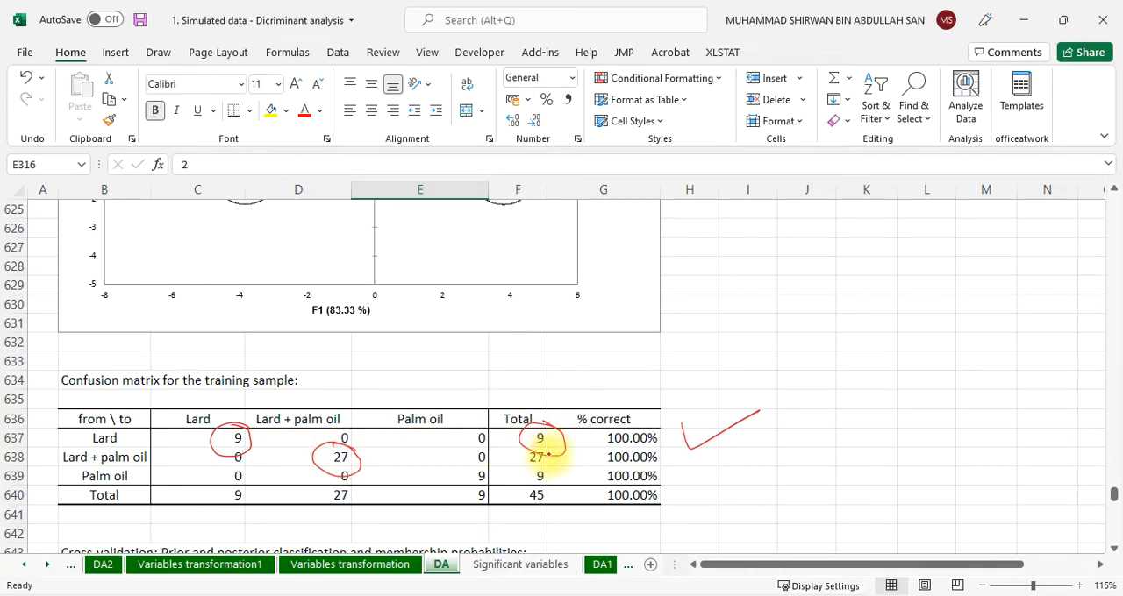
pyautogui.moveTo(556, 452)
pyautogui.mouseDown()
pyautogui.moveTo(521, 453)
pyautogui.moveTo(526, 466)
pyautogui.mouseUp()
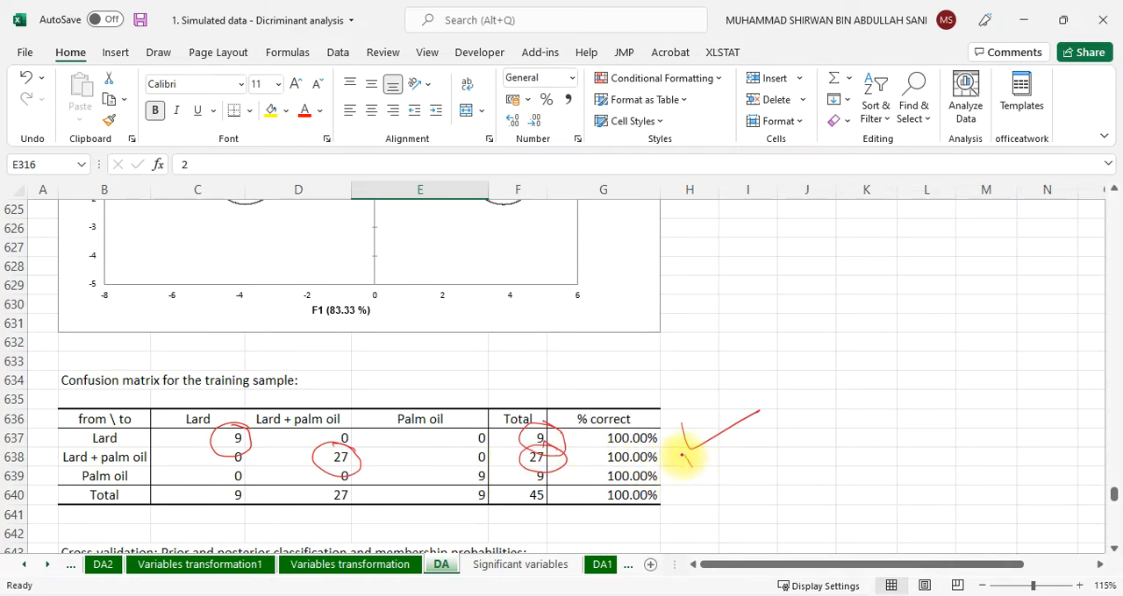
pyautogui.moveTo(683, 451); pyautogui.dragTo(758, 430)
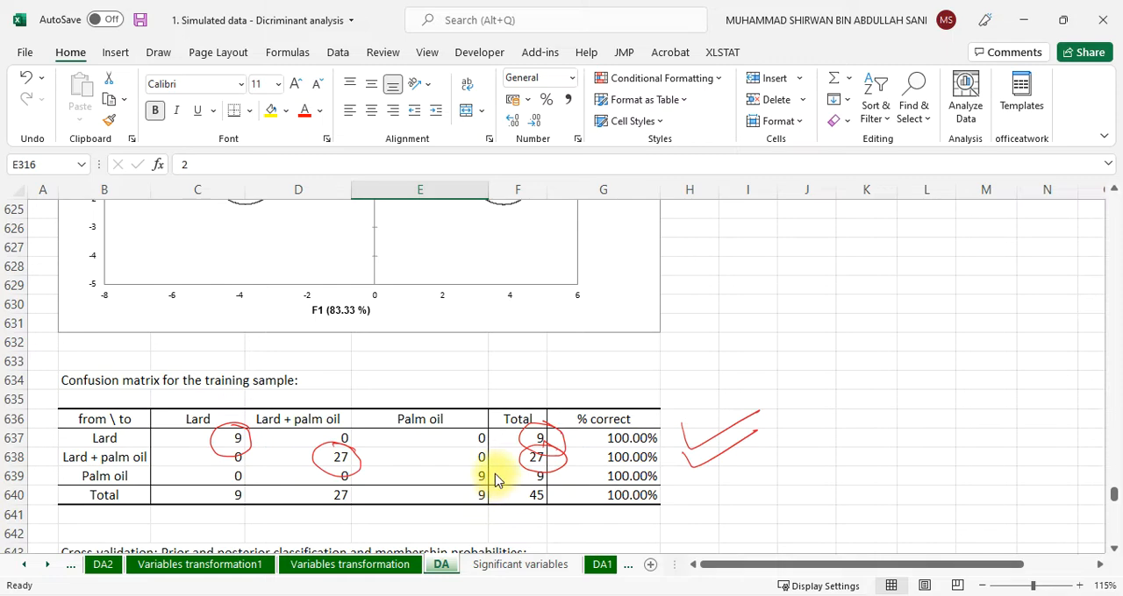
pyautogui.moveTo(482, 468)
pyautogui.mouseDown()
pyautogui.moveTo(491, 498)
pyautogui.moveTo(480, 466)
pyautogui.moveTo(554, 474)
pyautogui.moveTo(535, 478)
pyautogui.mouseUp()
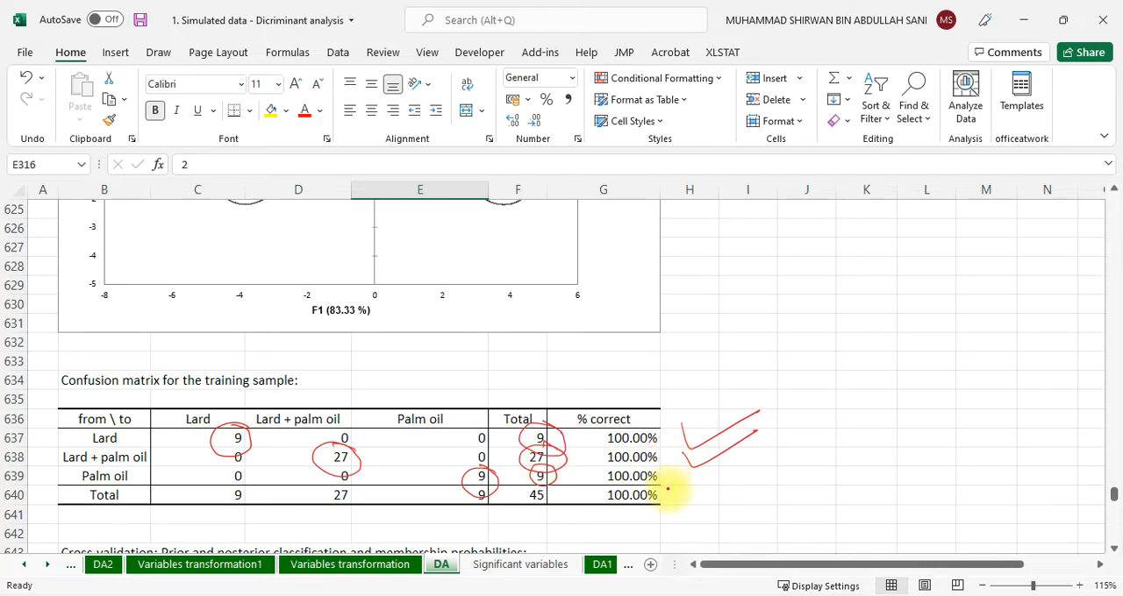
pyautogui.moveTo(683, 454); pyautogui.dragTo(725, 457)
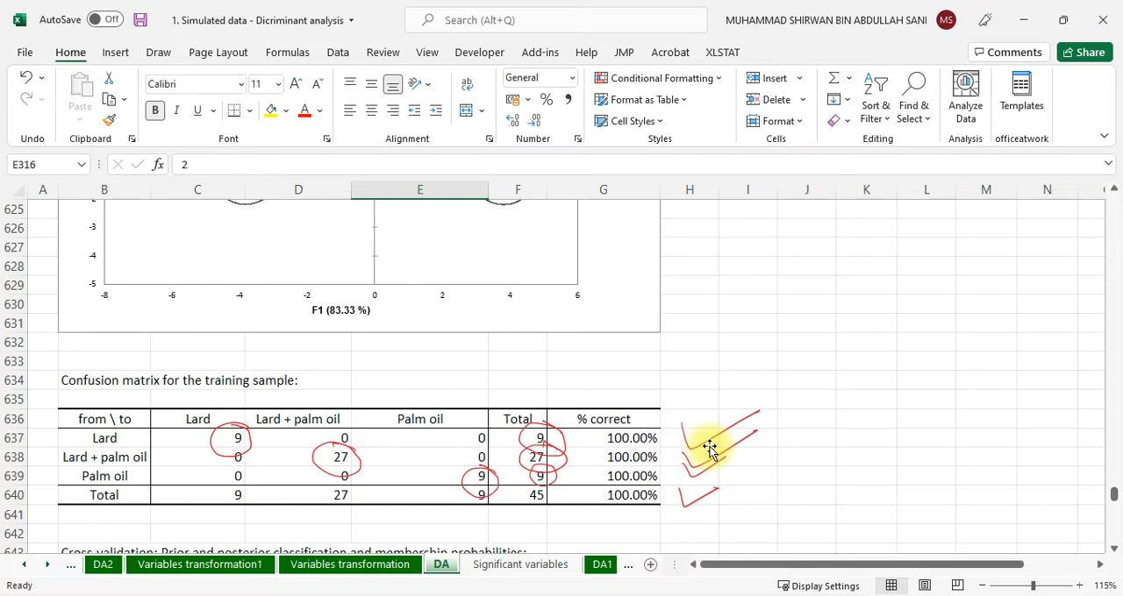
# Draw a red arrow from the "Results for the prediction sample" heading to a handwritten note "validation dataset"
pyautogui.scroll(-7, 728, 405)
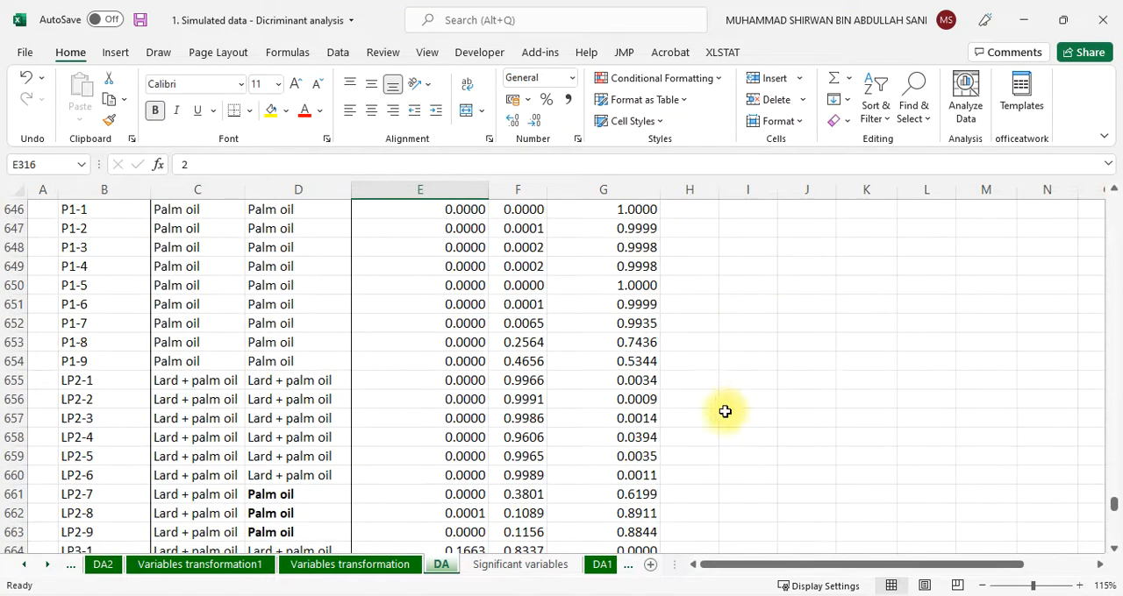
pyautogui.scroll(-20, 725, 412)
pyautogui.scroll(5, 725, 421)
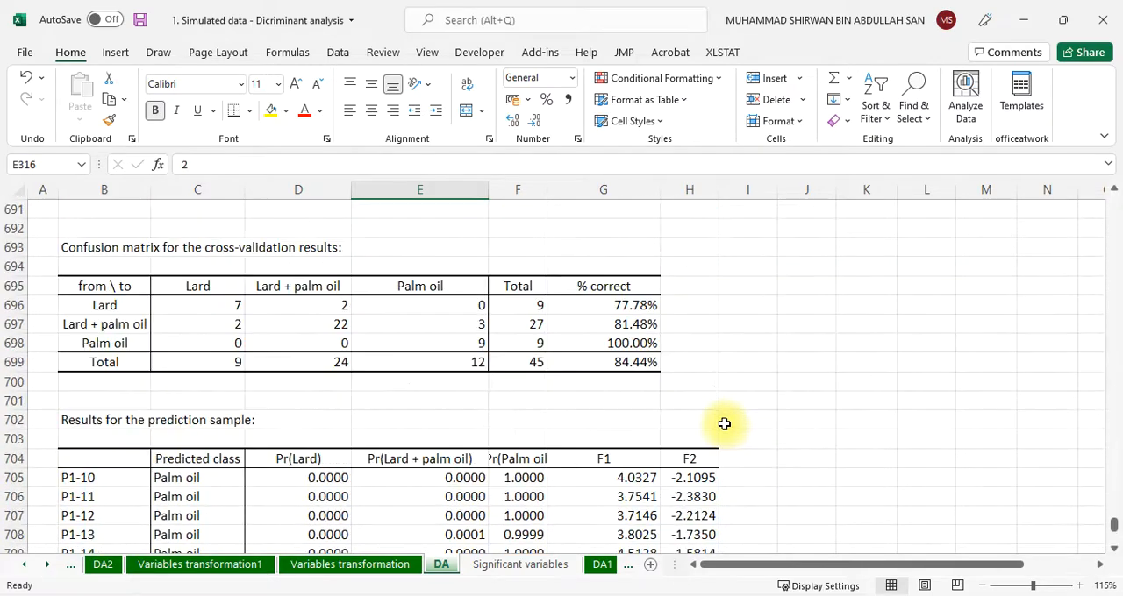
pyautogui.scroll(-4, 724, 424)
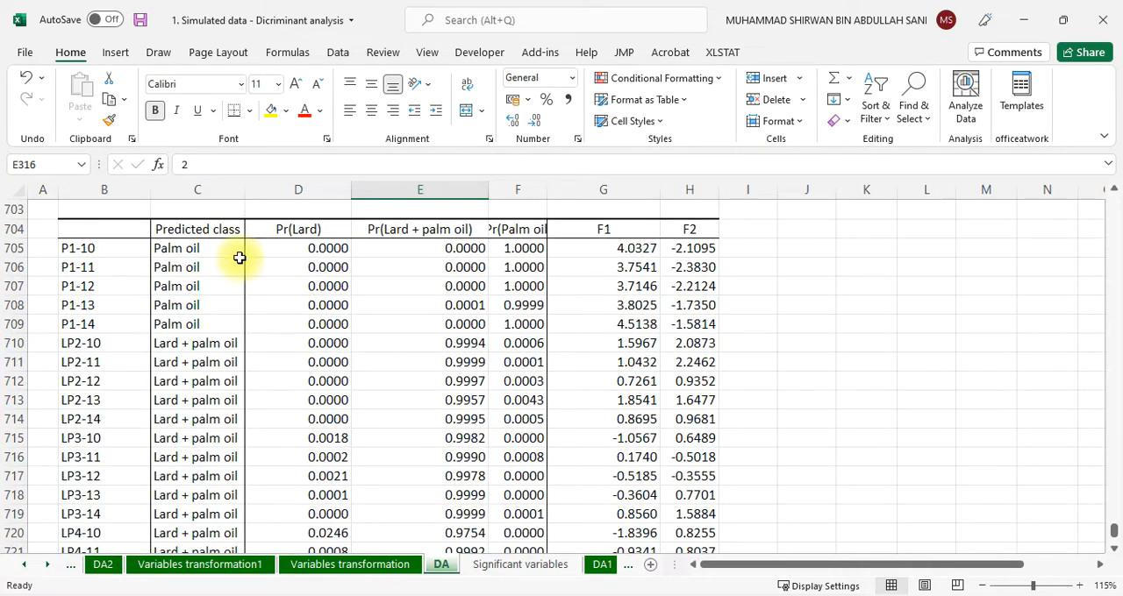
pyautogui.scroll(1, 239, 257)
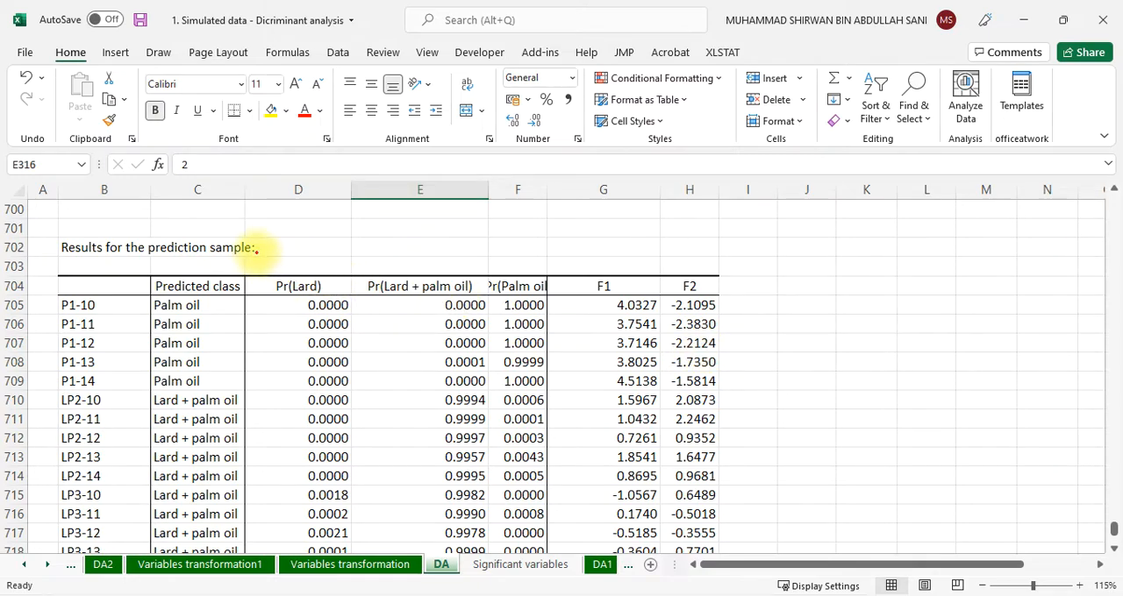
pyautogui.moveTo(252, 248); pyautogui.dragTo(322, 235)
pyautogui.moveTo(312, 220)
pyautogui.mouseDown()
pyautogui.moveTo(315, 245)
pyautogui.moveTo(458, 244)
pyautogui.moveTo(504, 225)
pyautogui.moveTo(531, 246)
pyautogui.moveTo(689, 238)
pyautogui.moveTo(727, 258)
pyautogui.mouseUp()
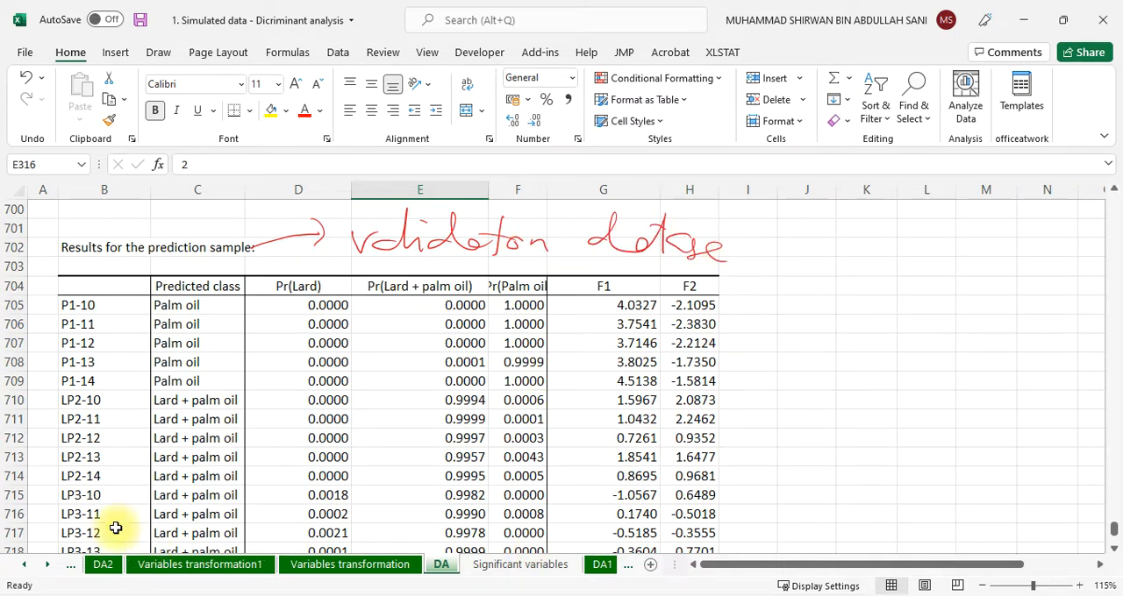
# Check the validation dataset on the All data sheet and return to the DA sheet
pyautogui.click(23, 564)
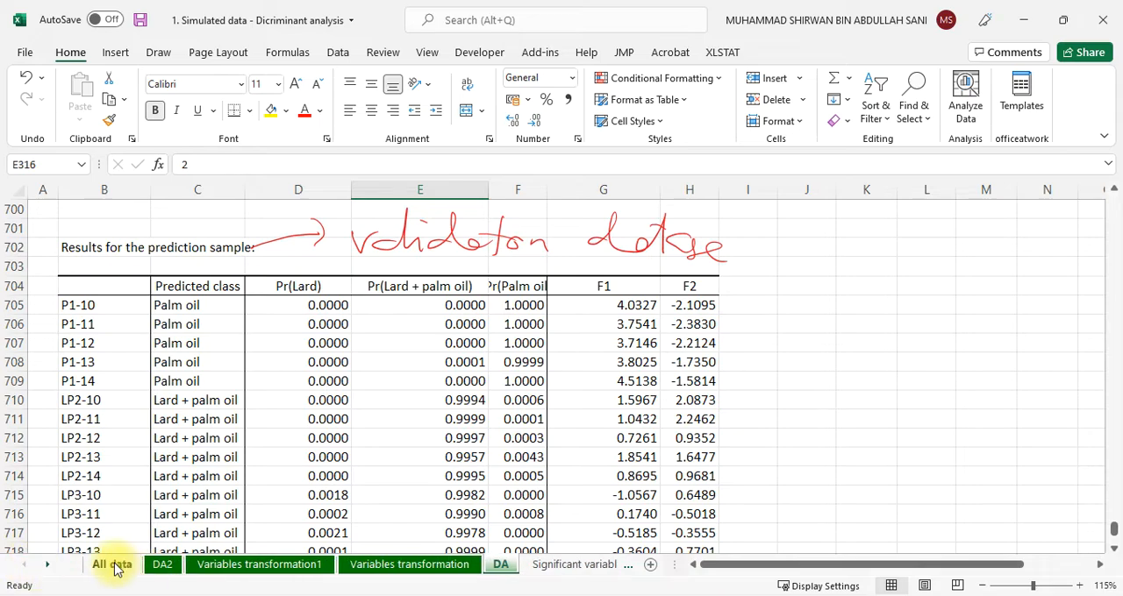
pyautogui.click(113, 564)
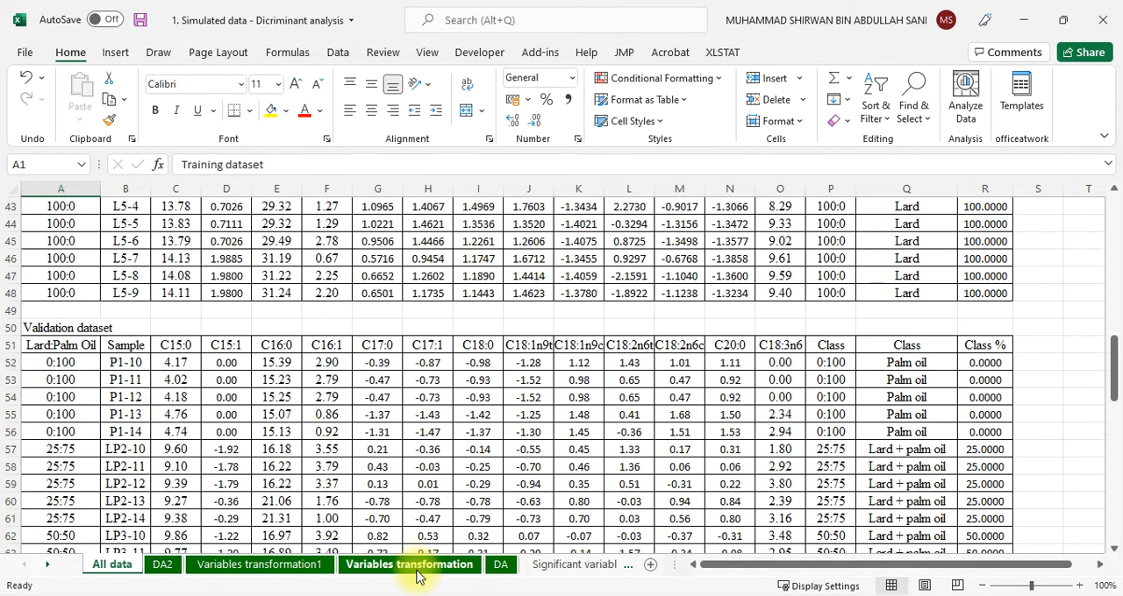
pyautogui.click(500, 565)
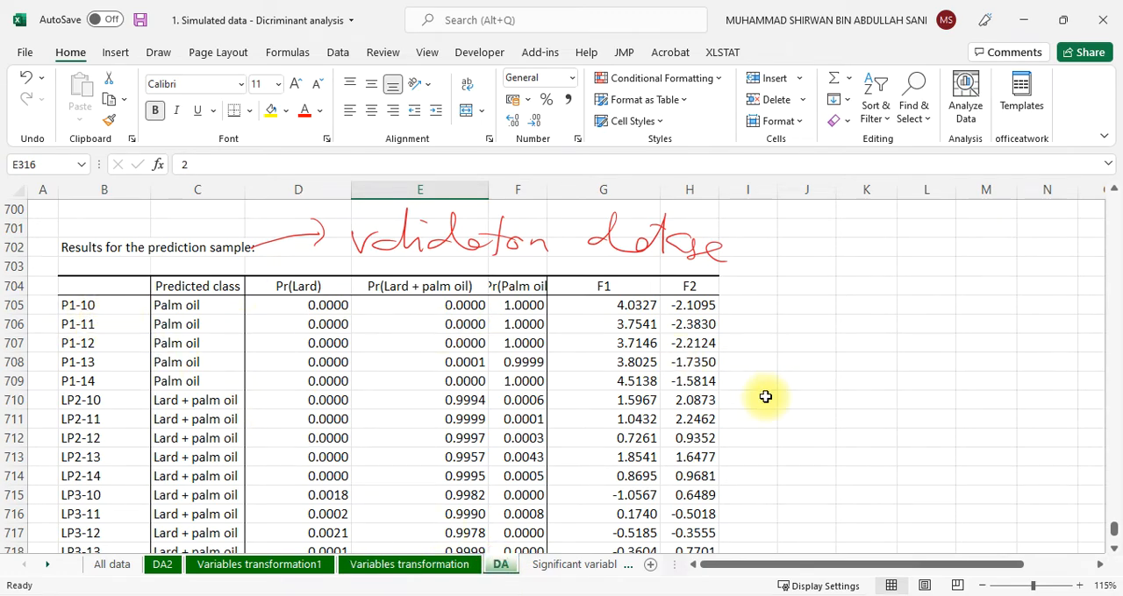
# Circle the Palm oil predictions for P1-10 to P1-14 in red ink and select the sample names LP2-10 to LP4-14
pyautogui.moveTo(158, 280)
pyautogui.mouseDown()
pyautogui.moveTo(234, 293)
pyautogui.moveTo(154, 378)
pyautogui.moveTo(184, 292)
pyautogui.moveTo(175, 288)
pyautogui.mouseUp()
pyautogui.scroll(-1, 163, 354)
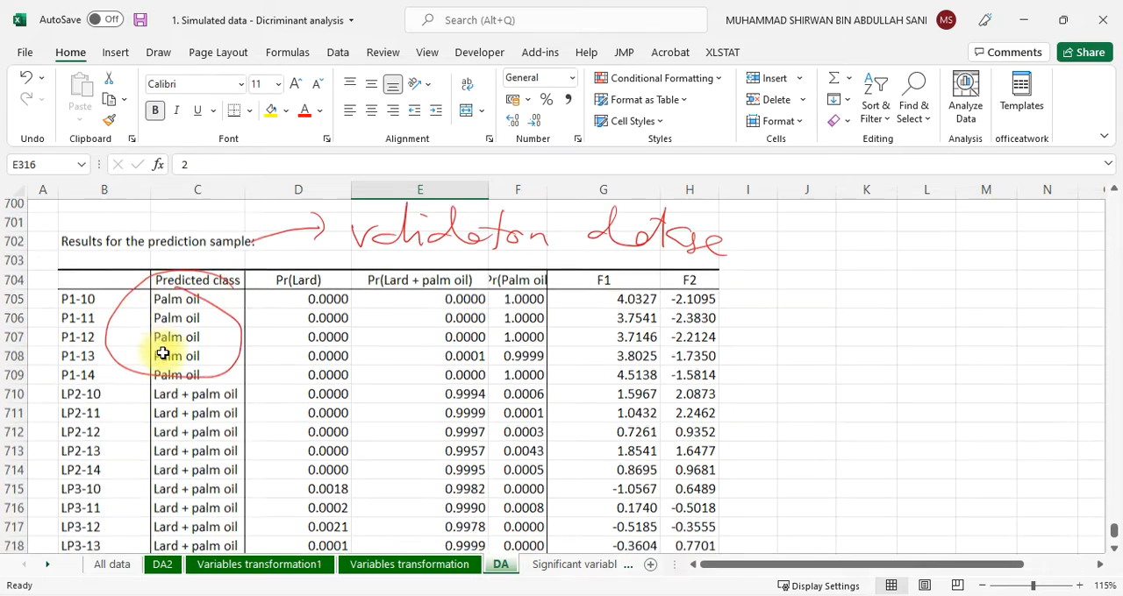
pyautogui.scroll(-2, 163, 353)
pyautogui.scroll(-1, 100, 302)
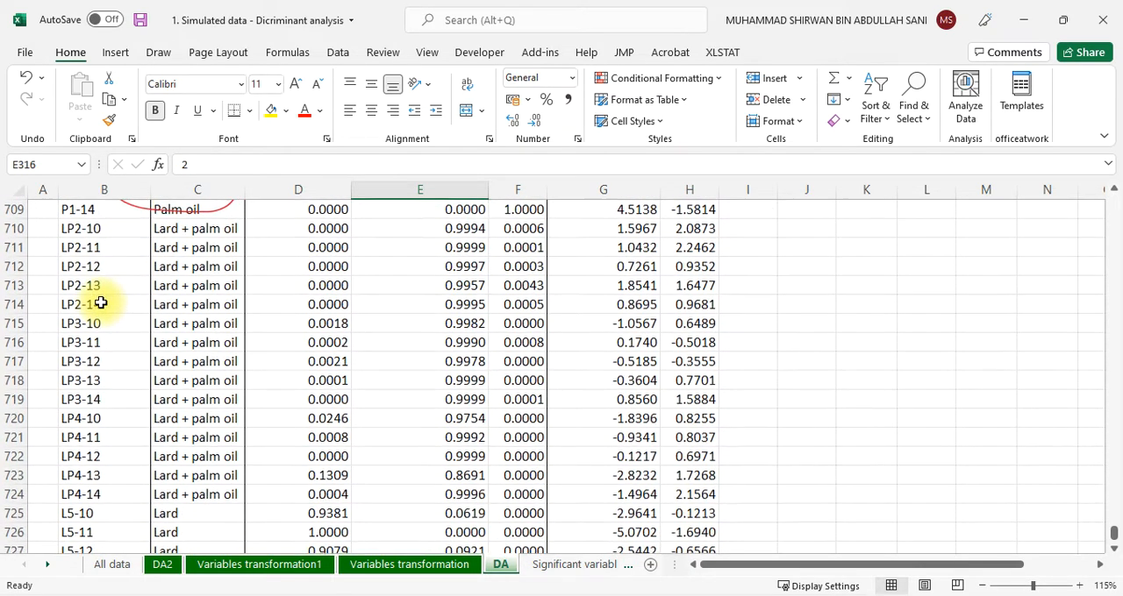
pyautogui.moveTo(125, 228); pyautogui.dragTo(130, 490)
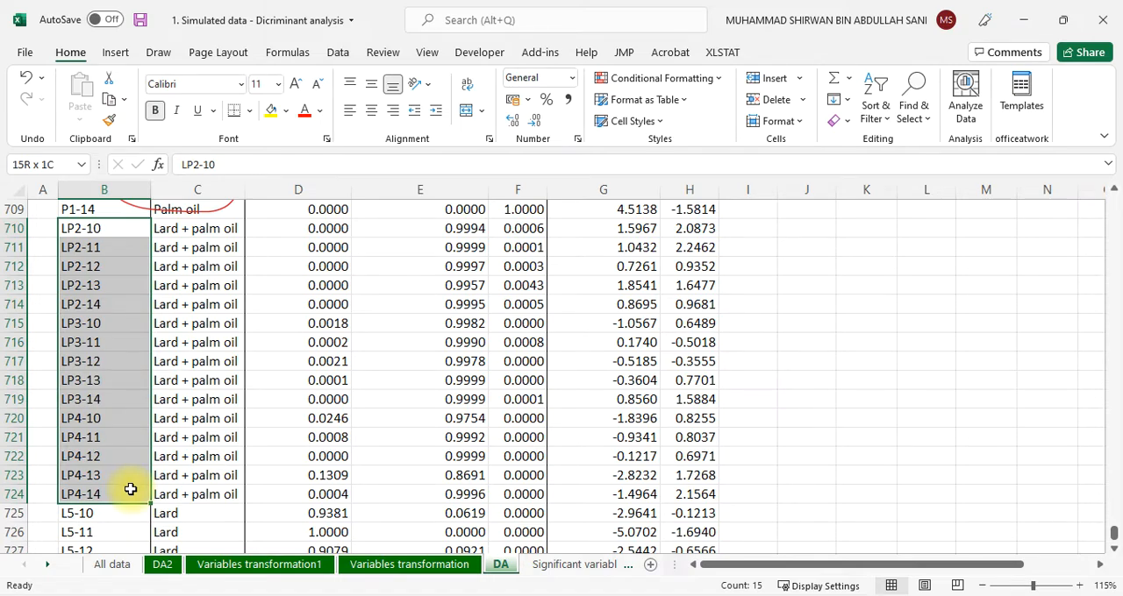
pyautogui.moveTo(130, 489); pyautogui.dragTo(130, 489)
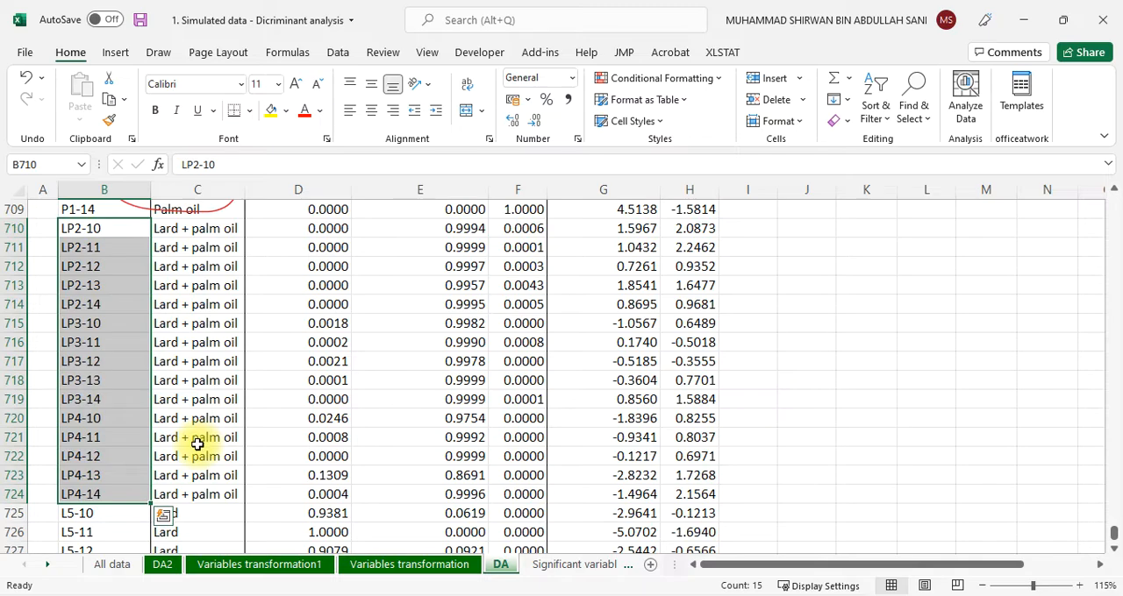
pyautogui.scroll(-2, 195, 448)
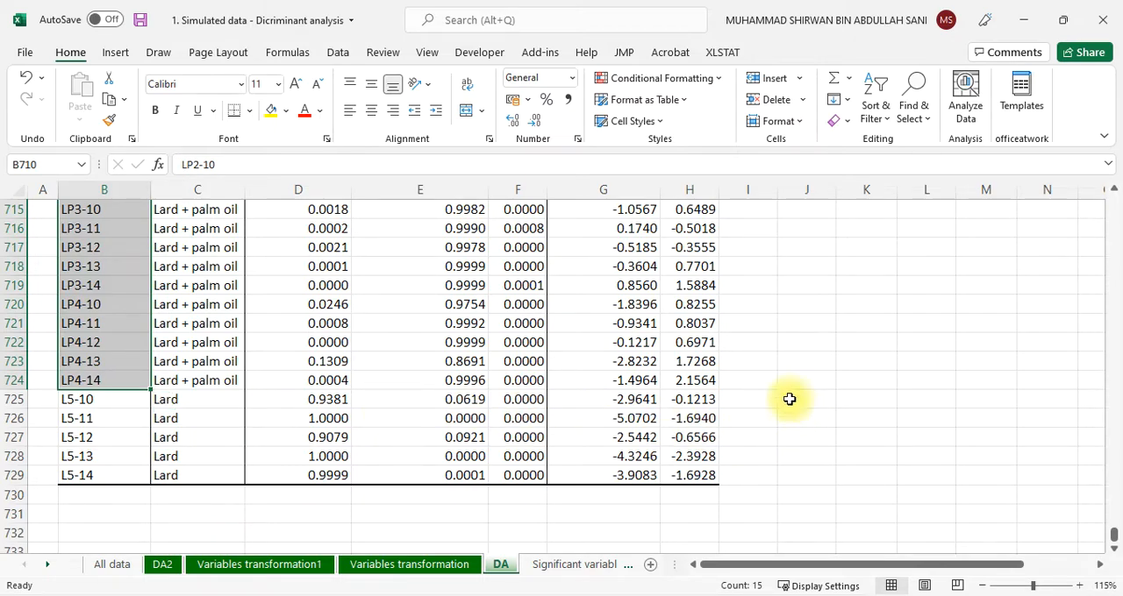
pyautogui.scroll(5, 763, 395)
pyautogui.scroll(2, 764, 394)
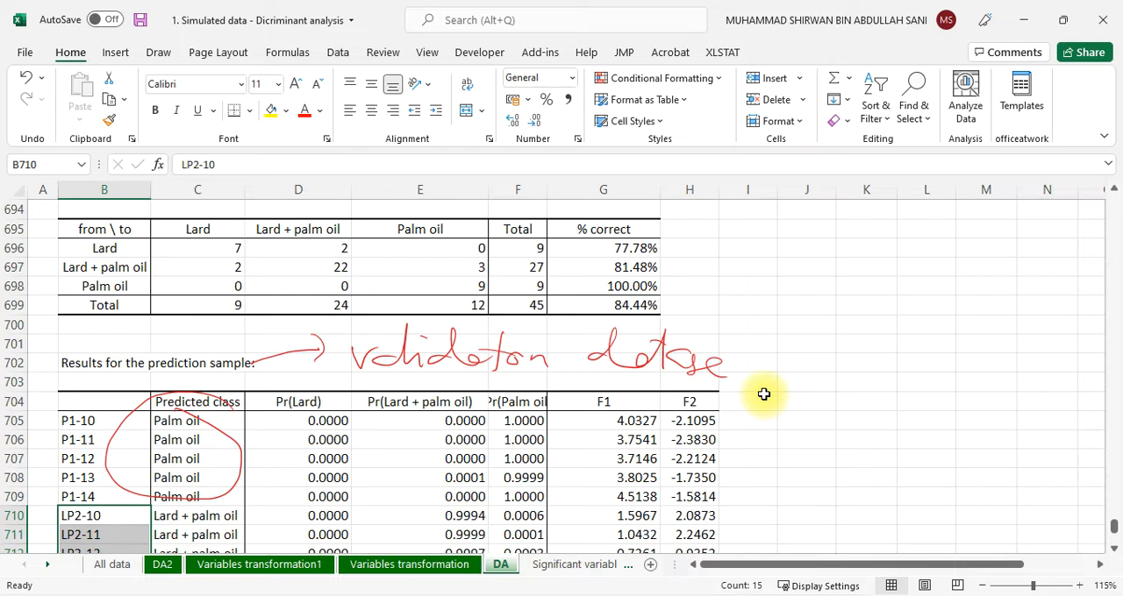
pyautogui.scroll(-2, 765, 395)
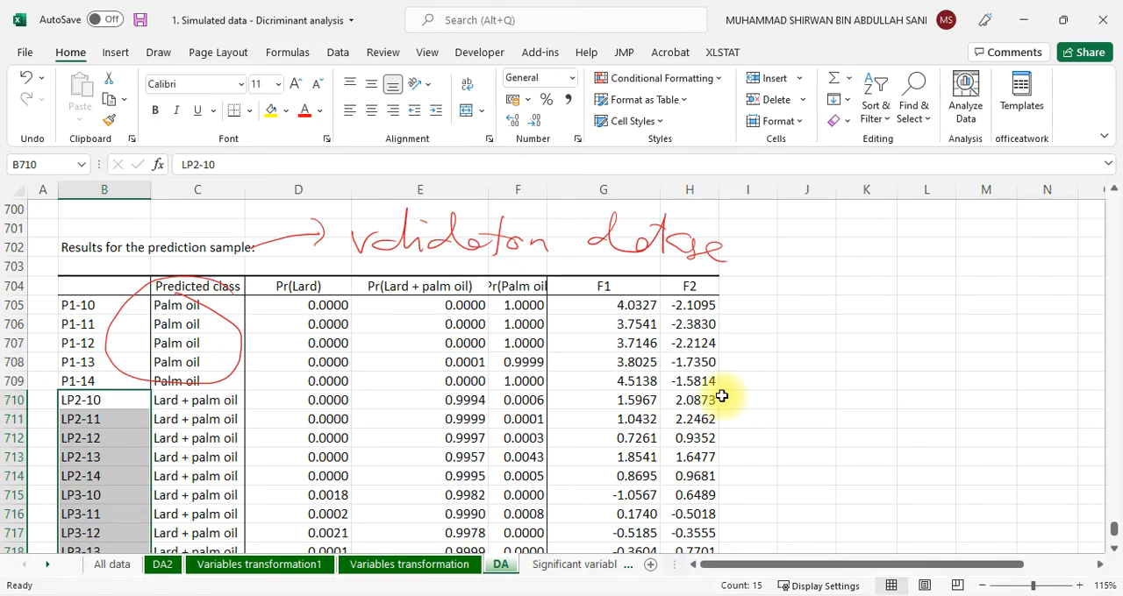
# Switch to Mendeley Desktop and bring up the article "Food forensics on gelatine source" after viewing the library's publications list
pyautogui.hotkey('alt', 'Tab')
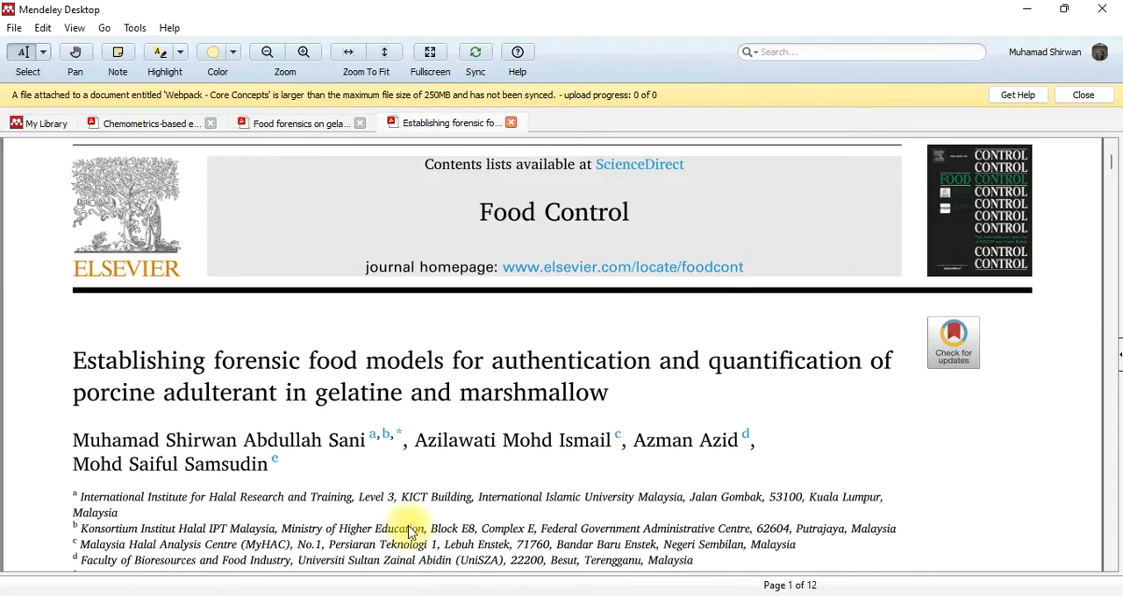
pyautogui.click(35, 127)
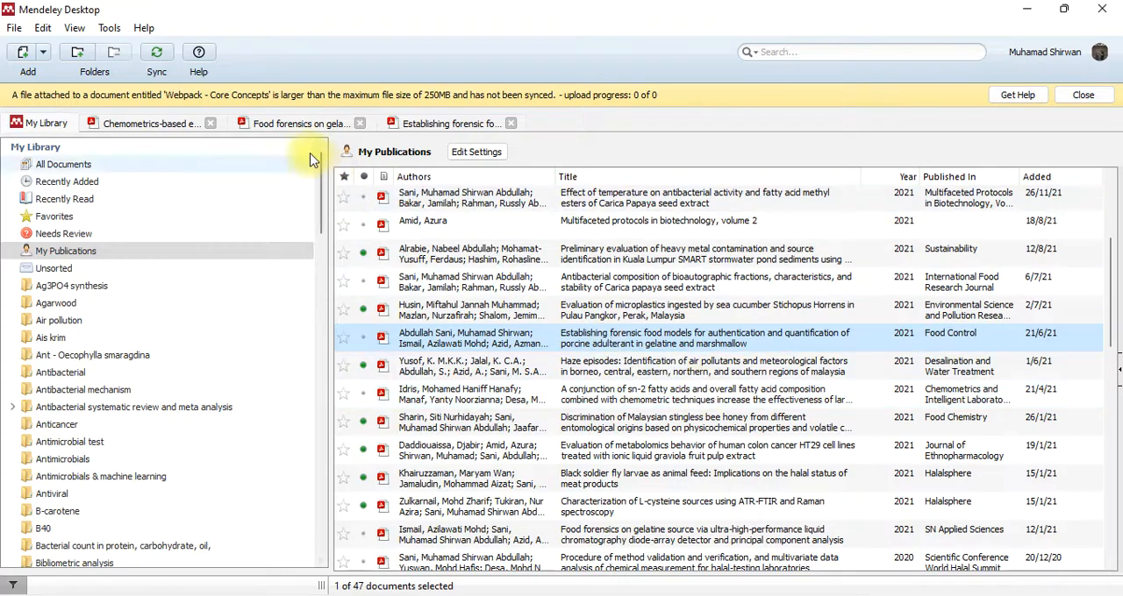
pyautogui.click(301, 123)
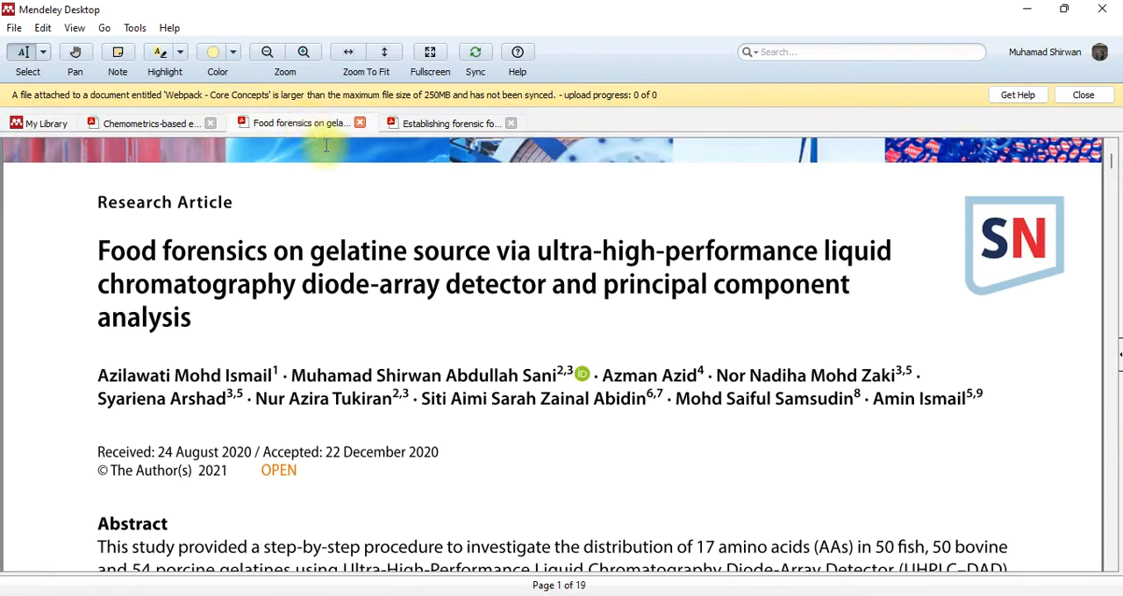
# Open the "Establishing forensic fo..." article and go to Table 2, the classification matrix by discriminant analysis, on page 5
pyautogui.click(447, 124)
pyautogui.scroll(-10, 614, 351)
pyautogui.scroll(-20, 619, 280)
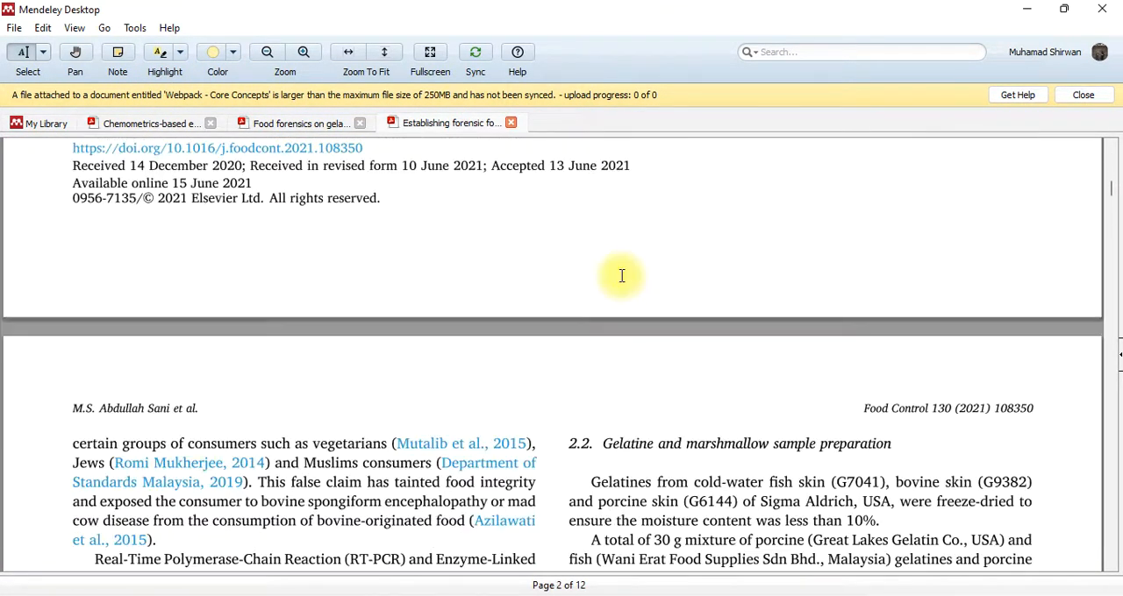
pyautogui.scroll(-20, 610, 307)
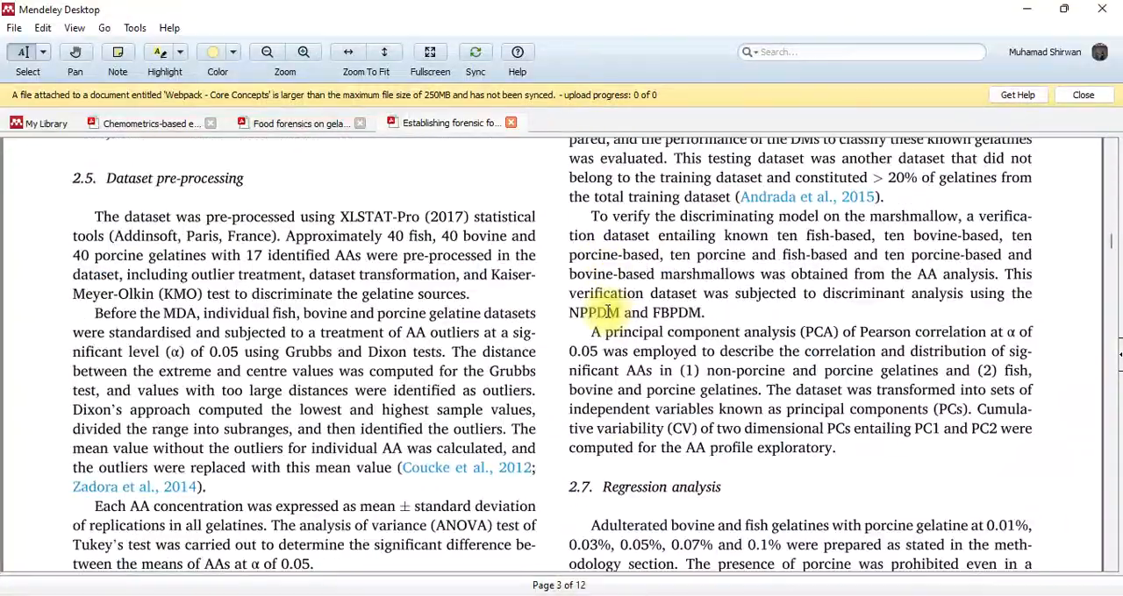
pyautogui.scroll(-20, 605, 312)
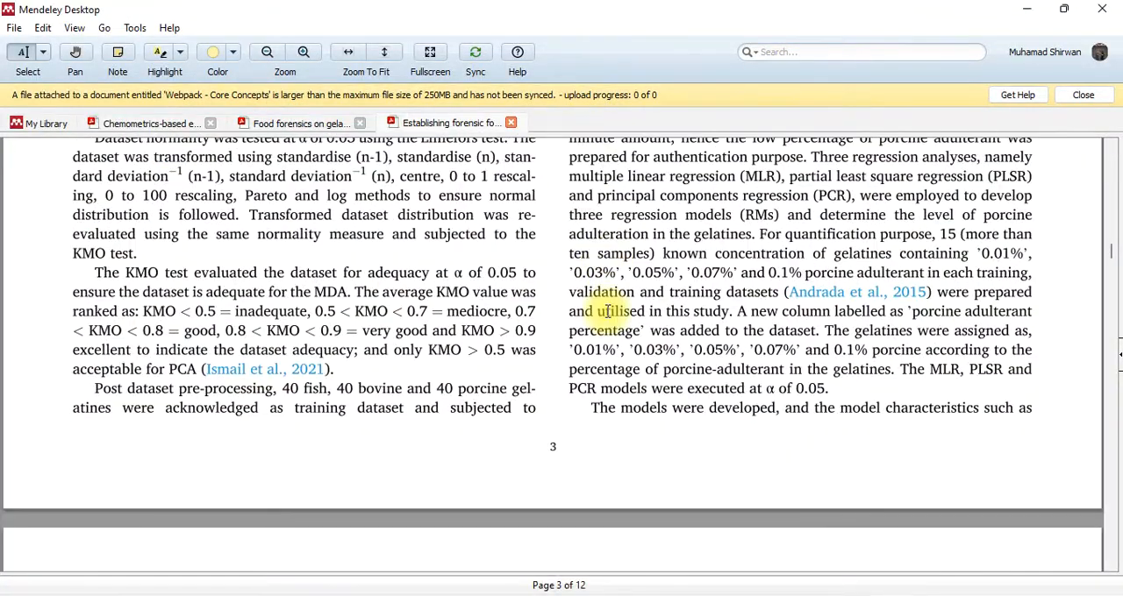
pyautogui.scroll(-15, 603, 311)
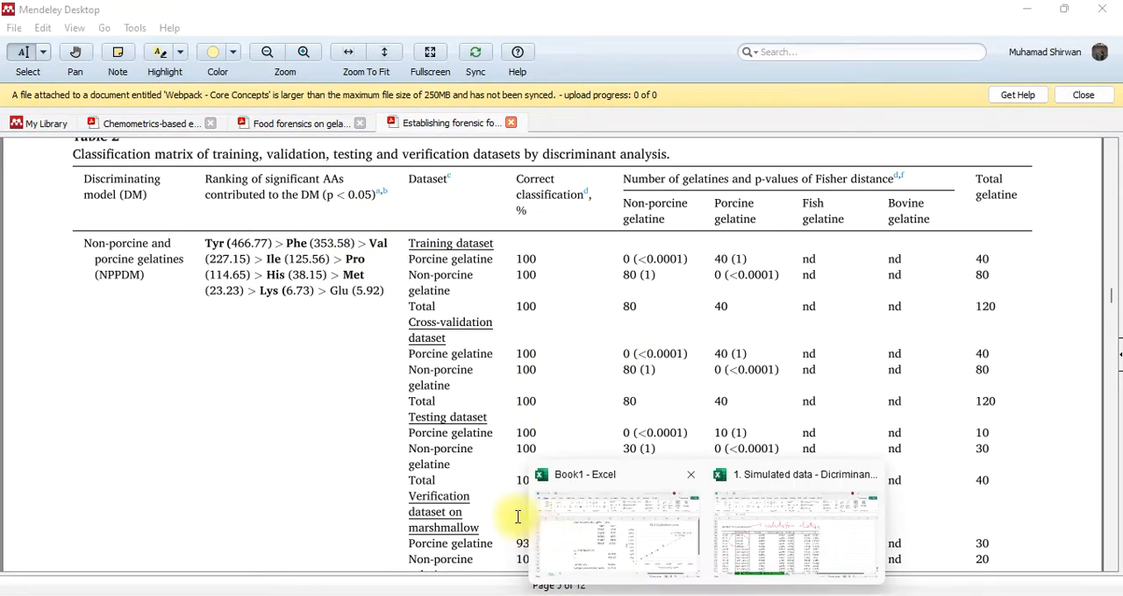
# Switch to the Simulated data workbook in Excel, check the cross-validation confusion matrix on the DA sheet, and return to Mendeley Desktop
pyautogui.click(735, 532)
pyautogui.scroll(6, 465, 359)
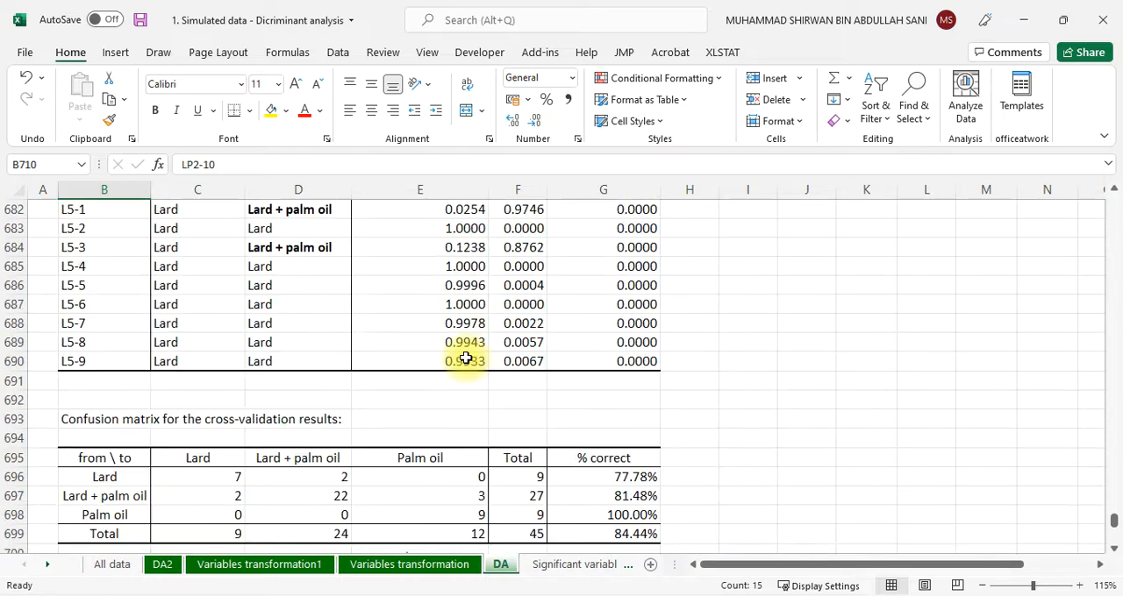
pyautogui.scroll(-2, 464, 355)
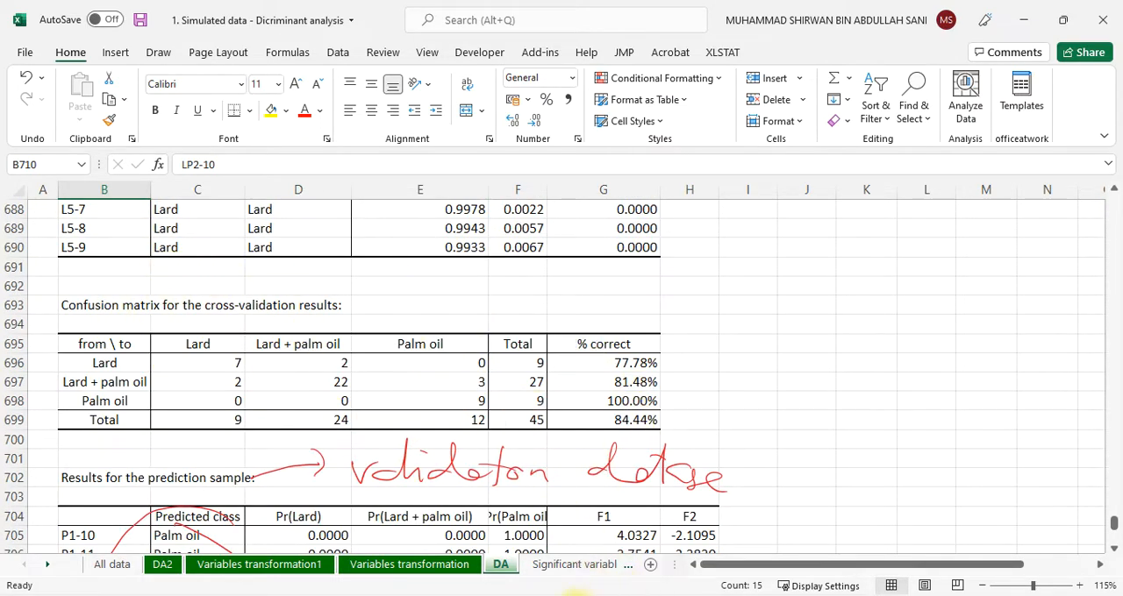
pyautogui.click(485, 593)
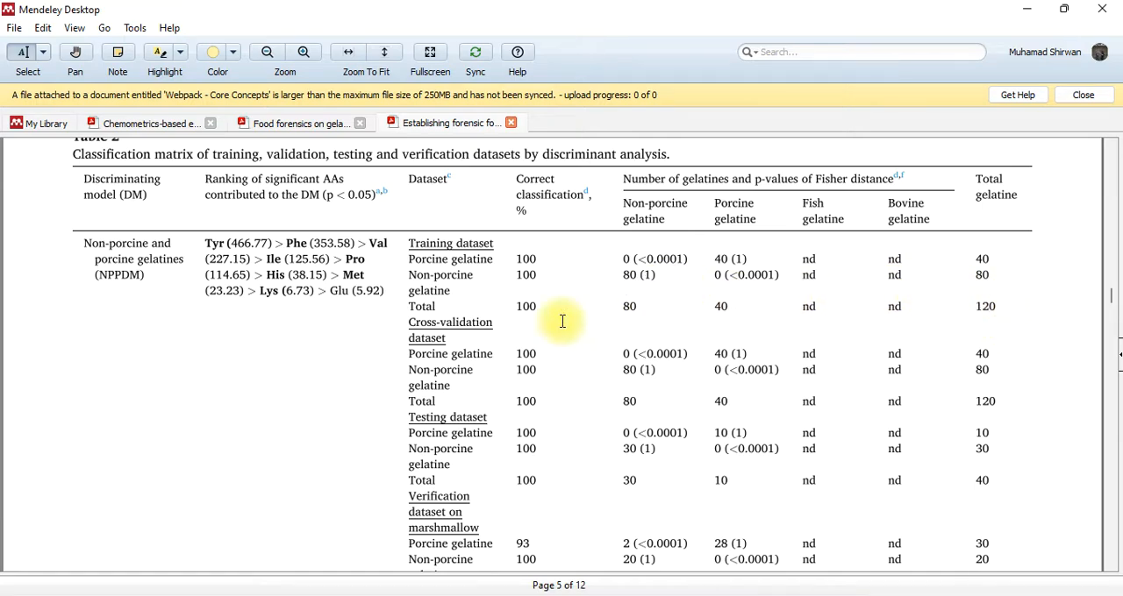
# Examine the training, validation, testing and verification classifications in Table 2 for both the NPPDM and FBPDM models
pyautogui.scroll(-5, 677, 384)
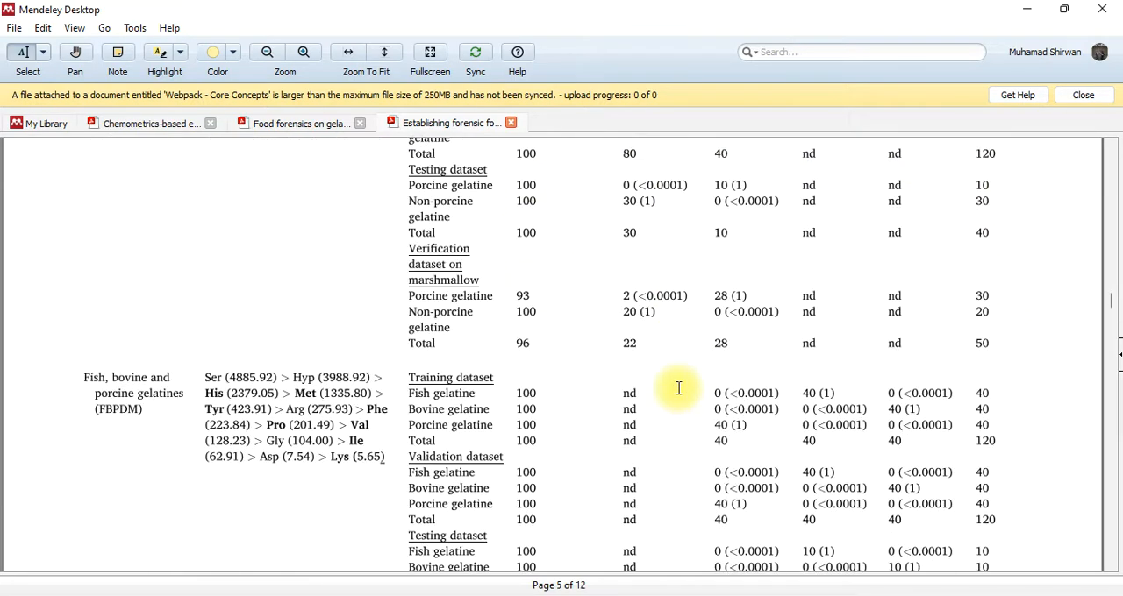
pyautogui.scroll(-4, 678, 387)
pyautogui.scroll(-1, 679, 391)
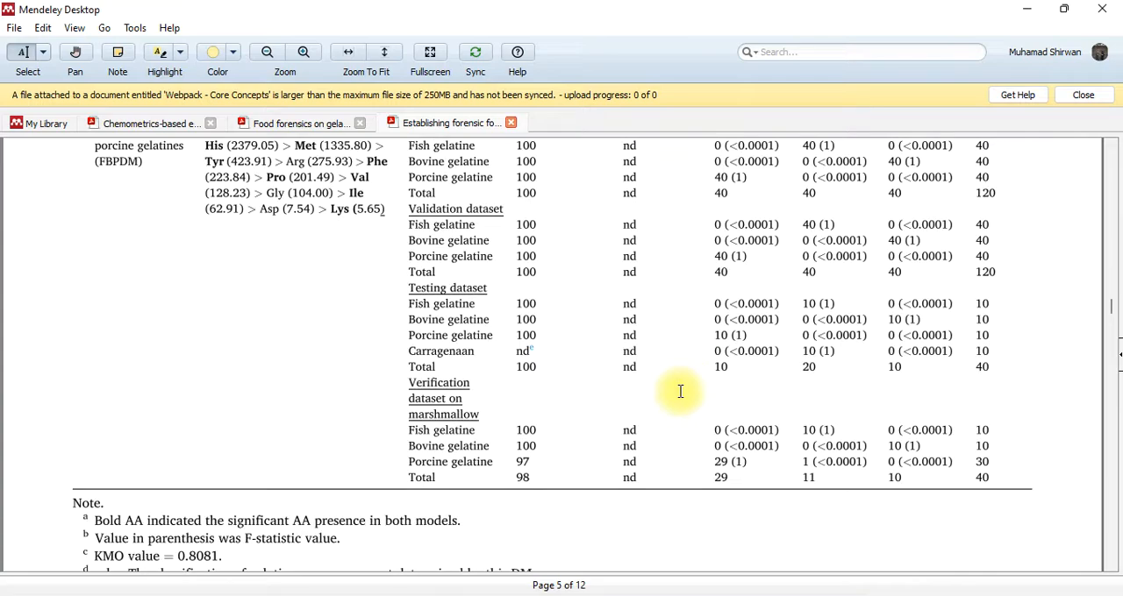
pyautogui.scroll(6, 679, 391)
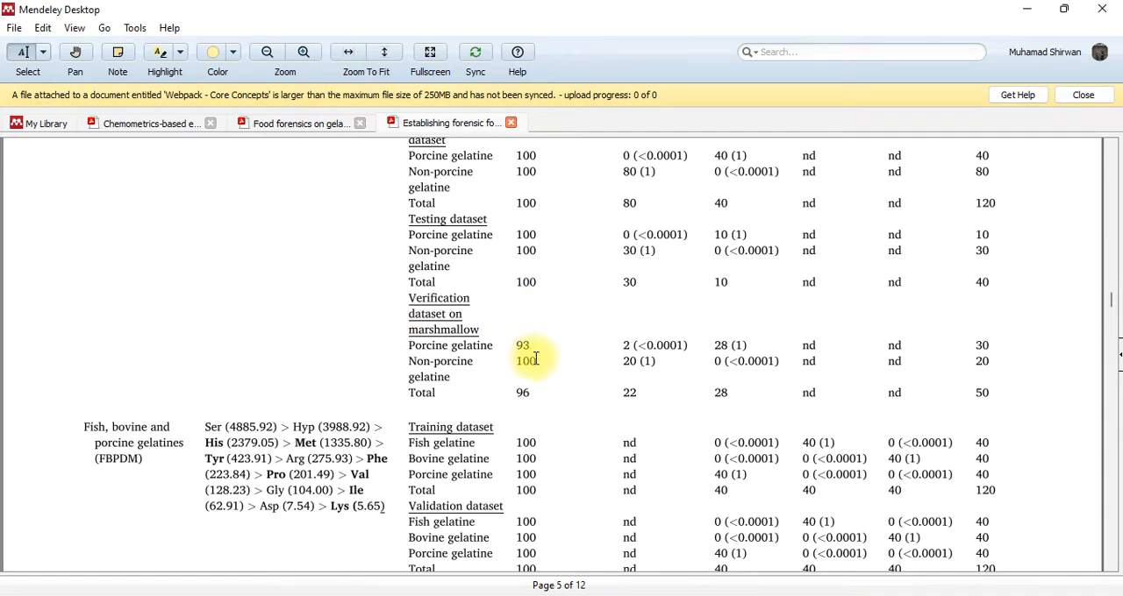
pyautogui.scroll(3, 535, 359)
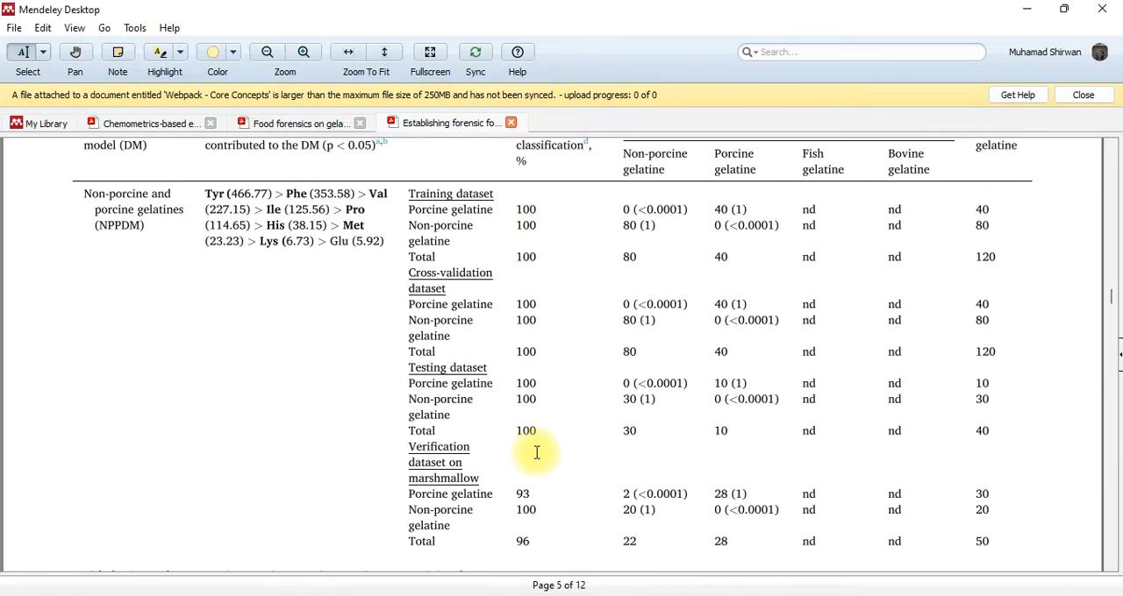
# Compare the NPPDM verification dataset on marshmallow with the training, cross-validation and testing rows of Table 2
pyautogui.scroll(-2, 537, 452)
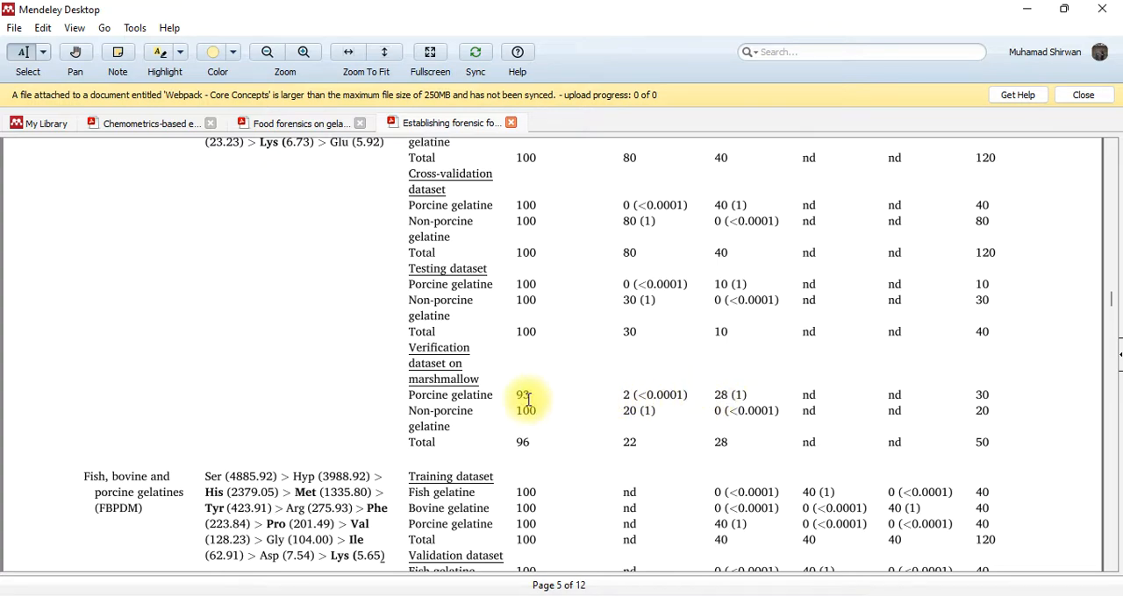
pyautogui.scroll(2, 653, 406)
pyautogui.scroll(-1, 655, 408)
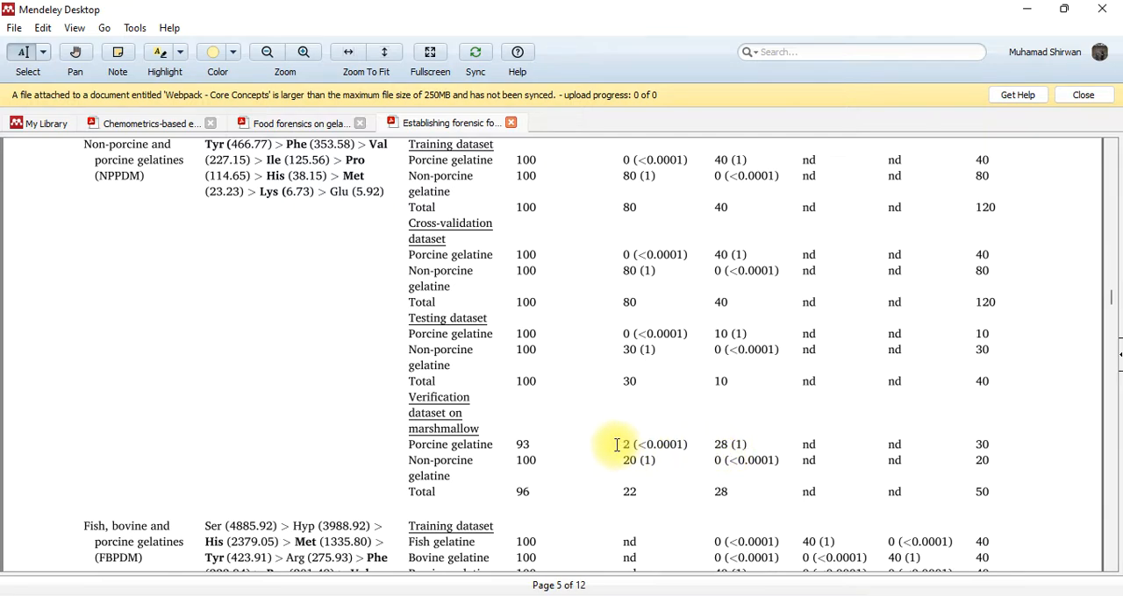
pyautogui.scroll(3, 614, 444)
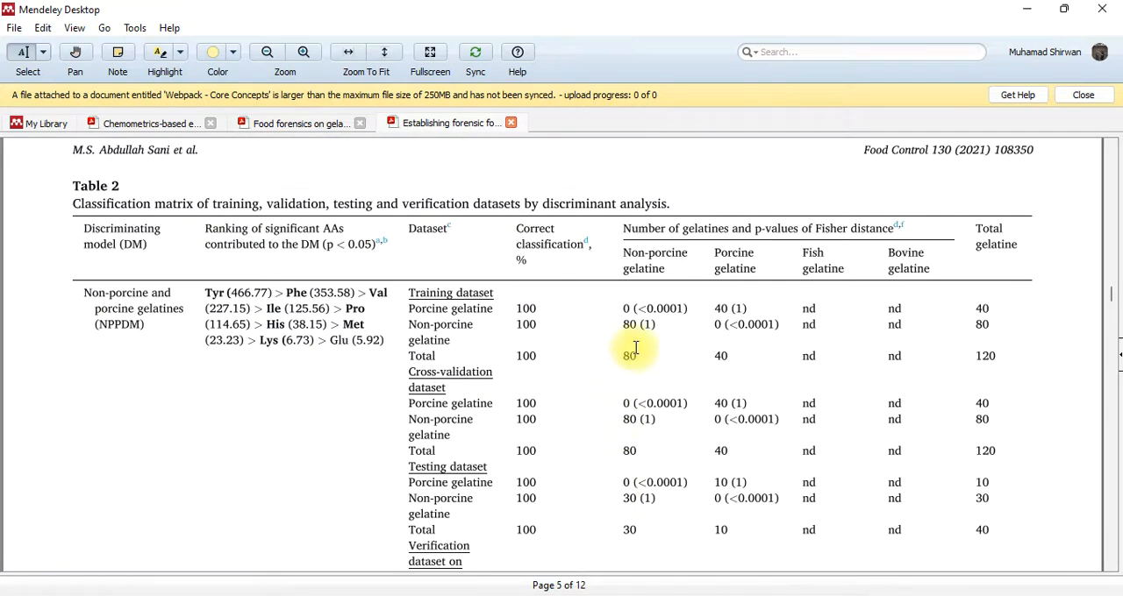
pyautogui.scroll(-3, 628, 423)
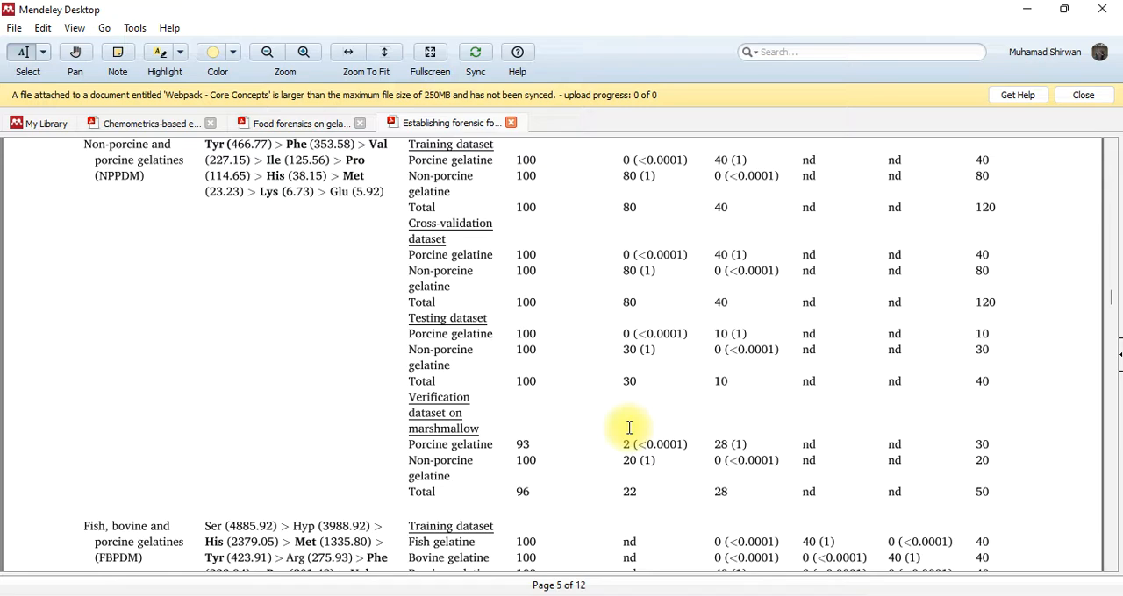
pyautogui.scroll(-3, 644, 453)
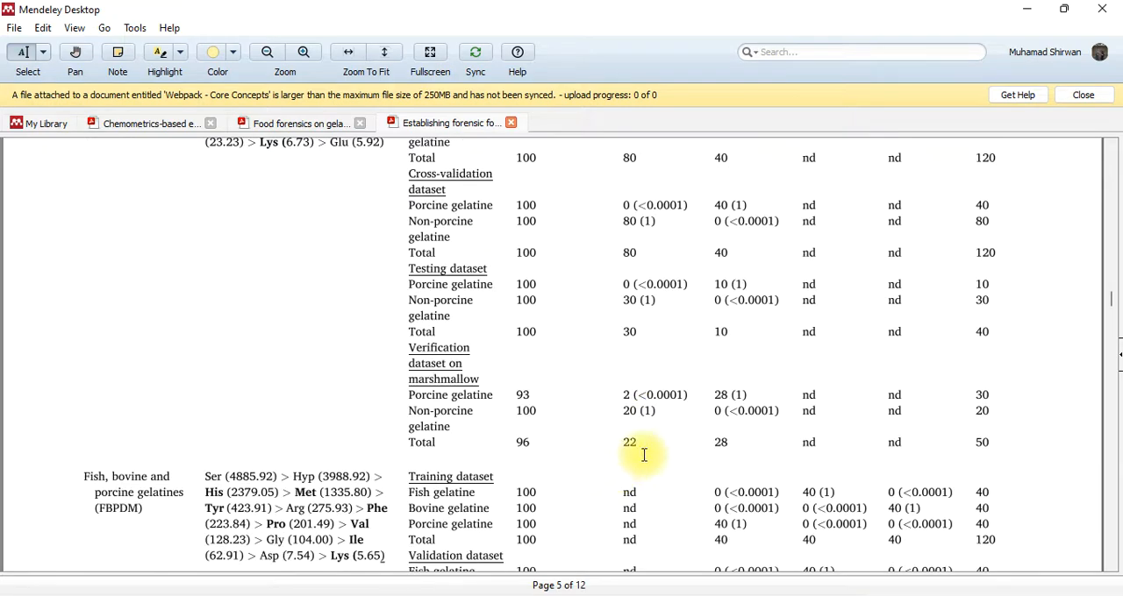
pyautogui.scroll(2, 614, 452)
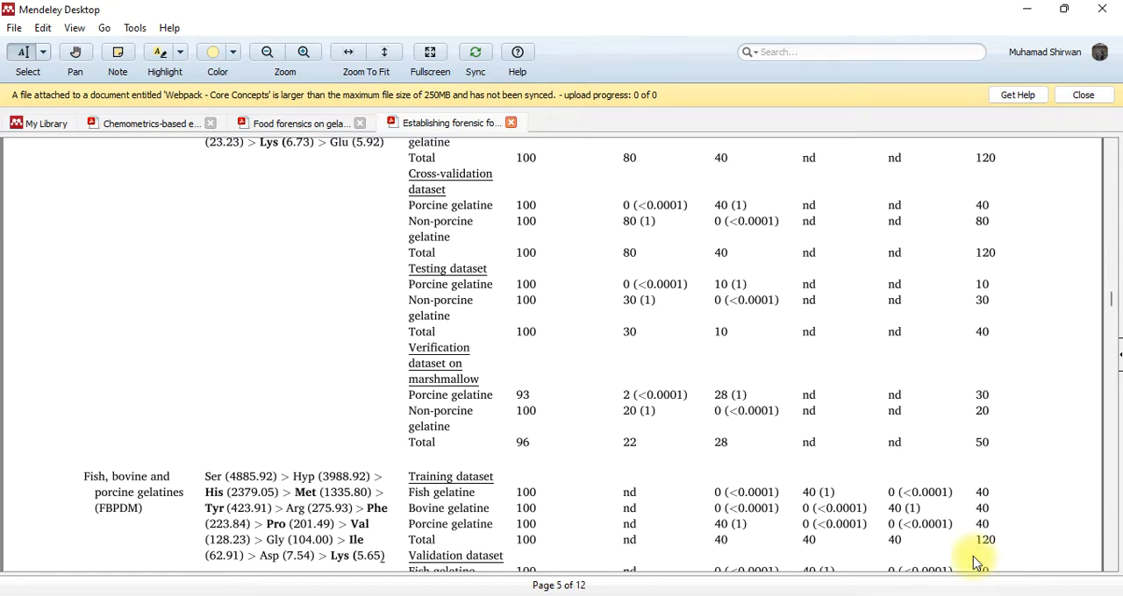
pyautogui.scroll(3, 514, 309)
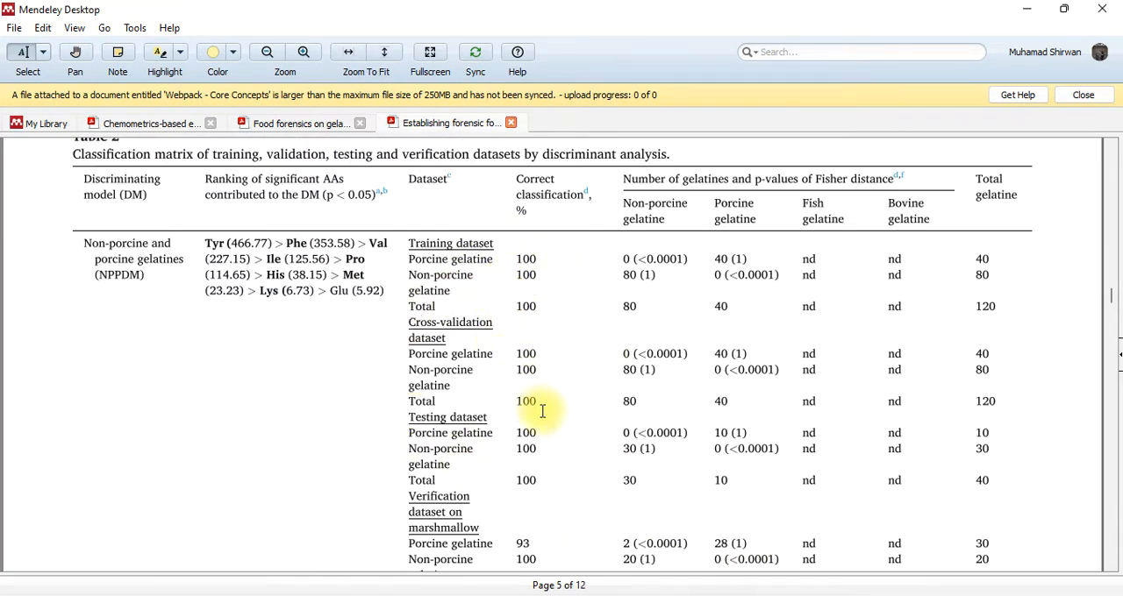
pyautogui.scroll(-1, 544, 421)
# Switch to the Simulated data workbook in Excel and review the DA sheet's training confusion matrix and prediction sample results
pyautogui.moveTo(698, 594)
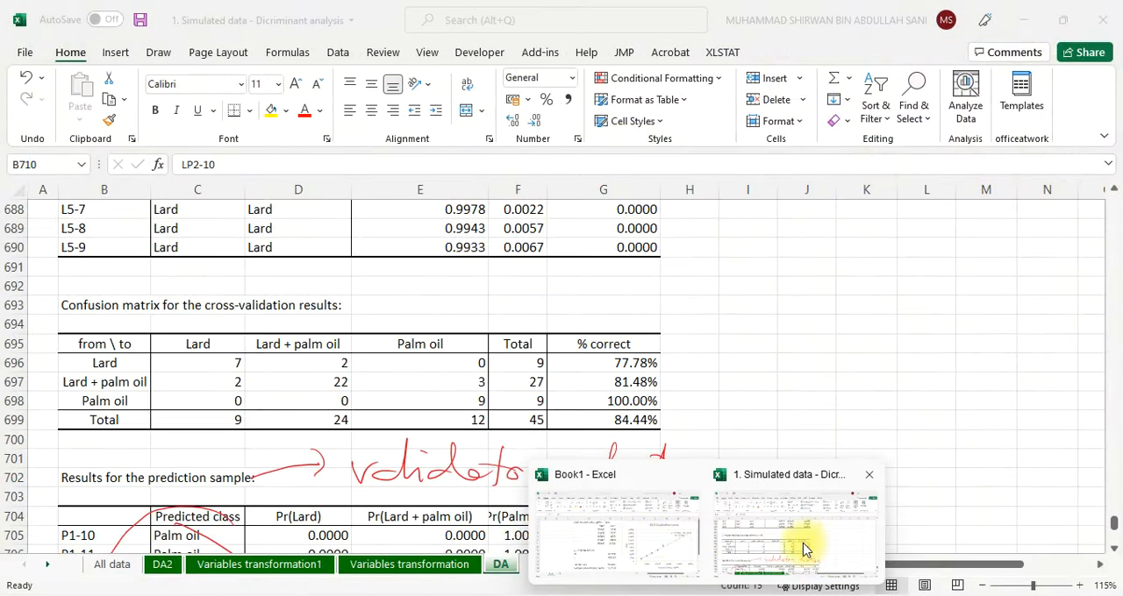
pyautogui.click(796, 546)
pyautogui.scroll(4, 588, 492)
pyautogui.scroll(16, 595, 481)
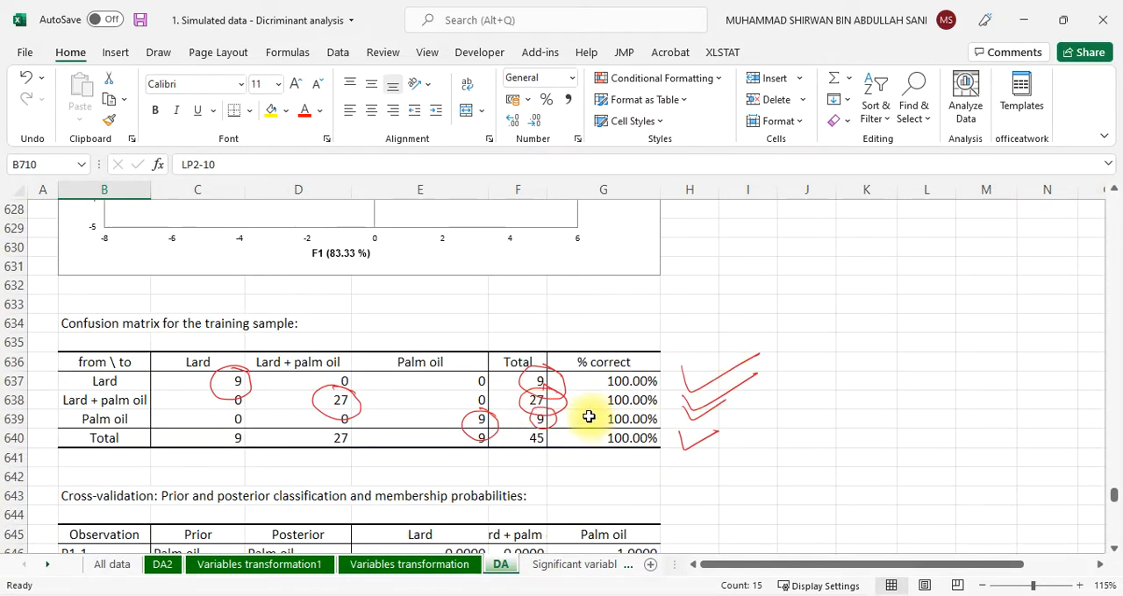
pyautogui.scroll(-20, 615, 428)
pyautogui.scroll(-4, 637, 435)
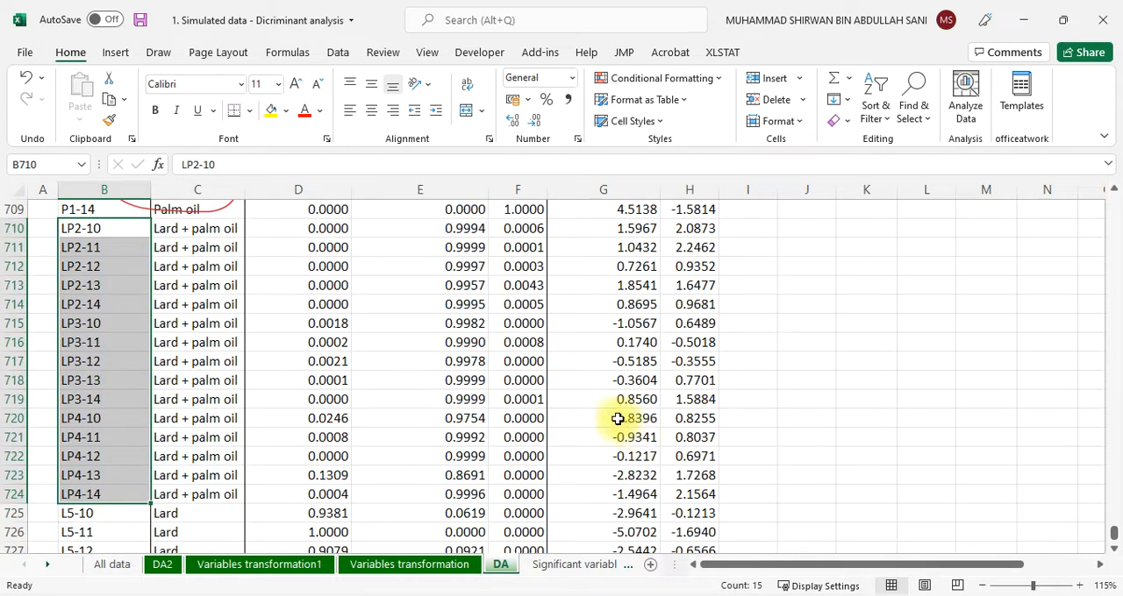
pyautogui.scroll(3, 375, 371)
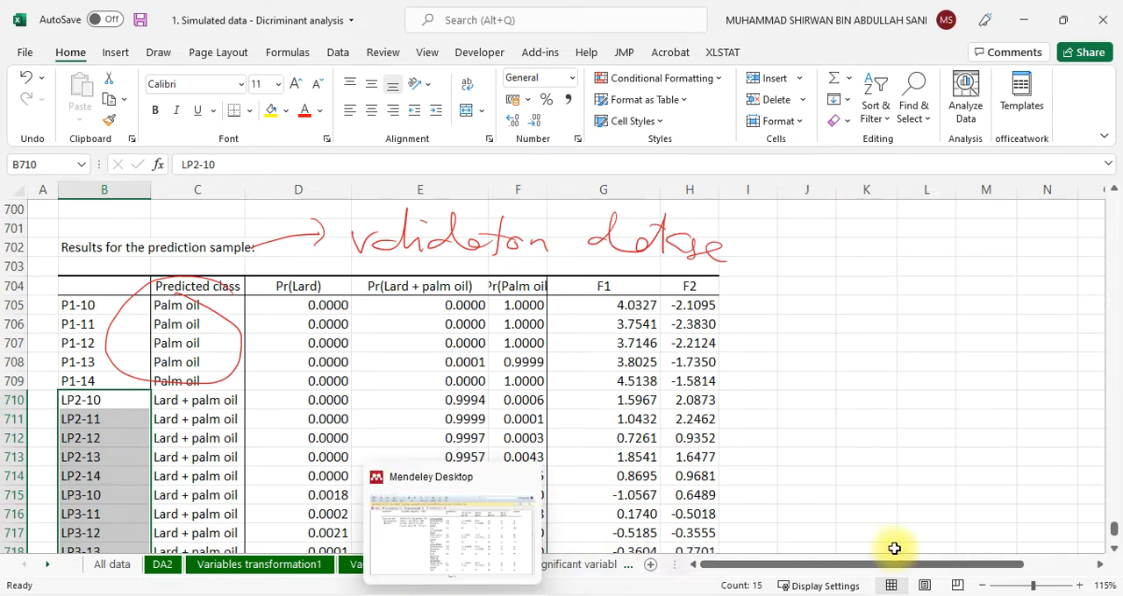
# Switch to the slide presentation, show slide 70 on palm and lard discriminant analysis, and go to slide 71, the Talk 2 title
pyautogui.click(631, 595)
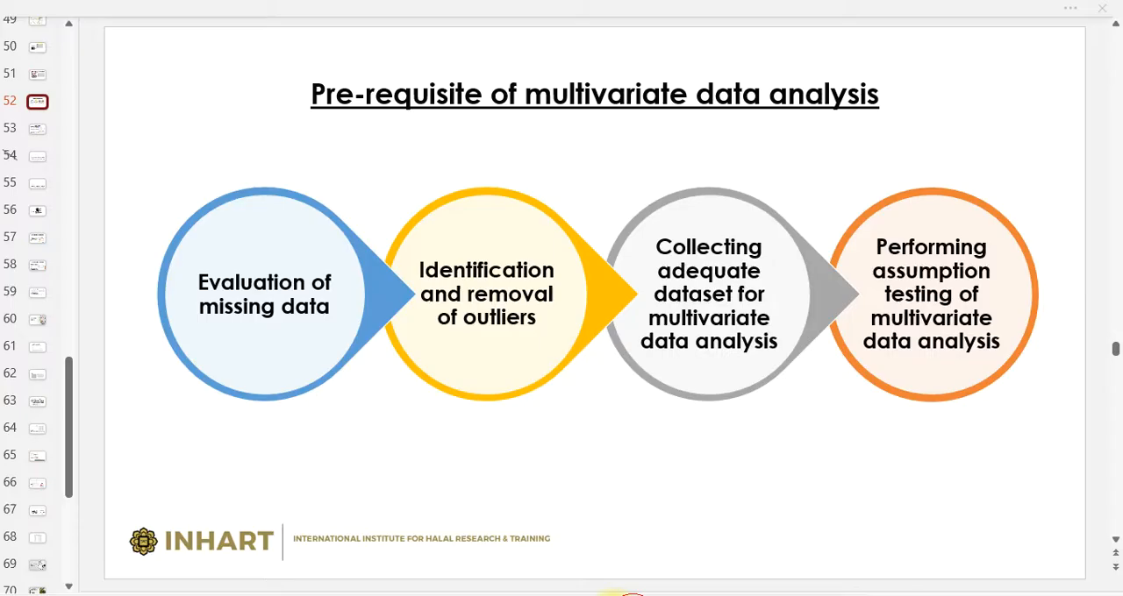
pyautogui.scroll(-2, 38, 492)
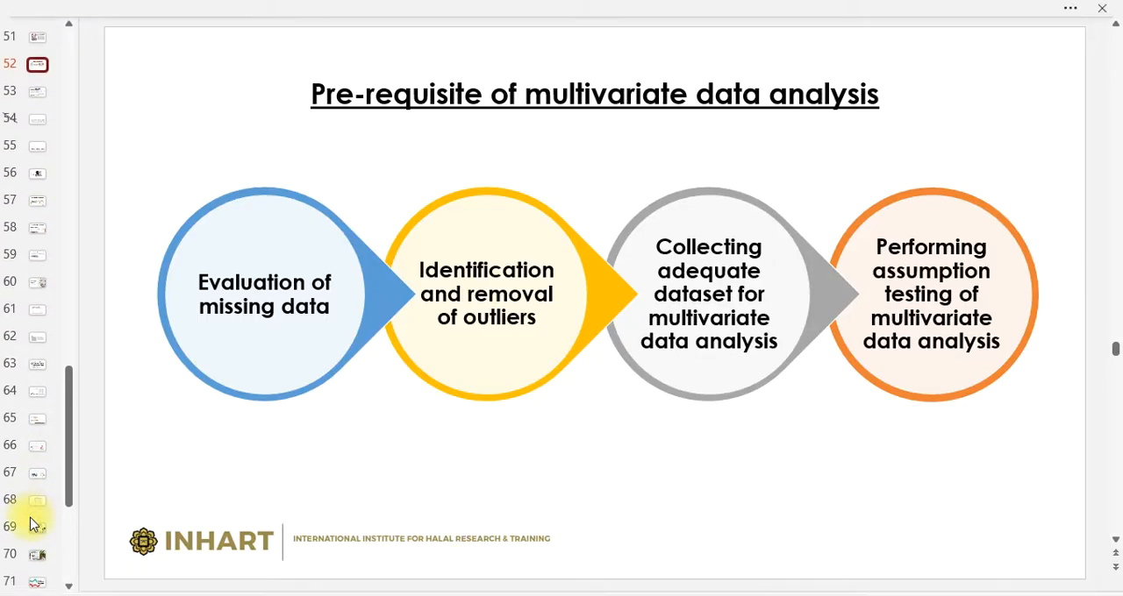
pyautogui.click(35, 525)
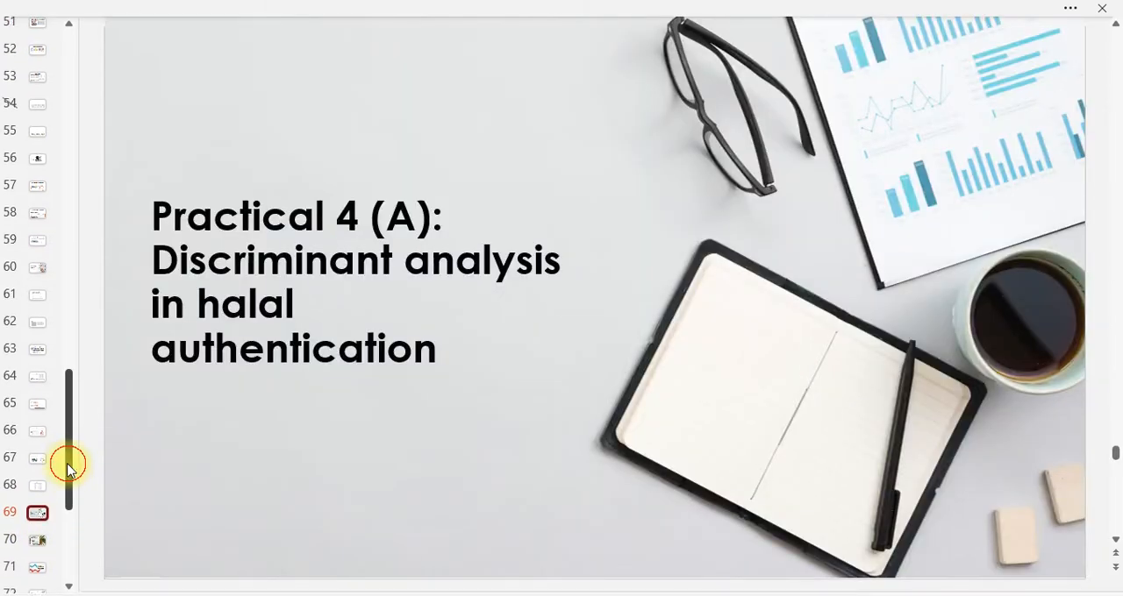
pyautogui.moveTo(68, 463); pyautogui.dragTo(68, 514)
pyautogui.click(39, 341)
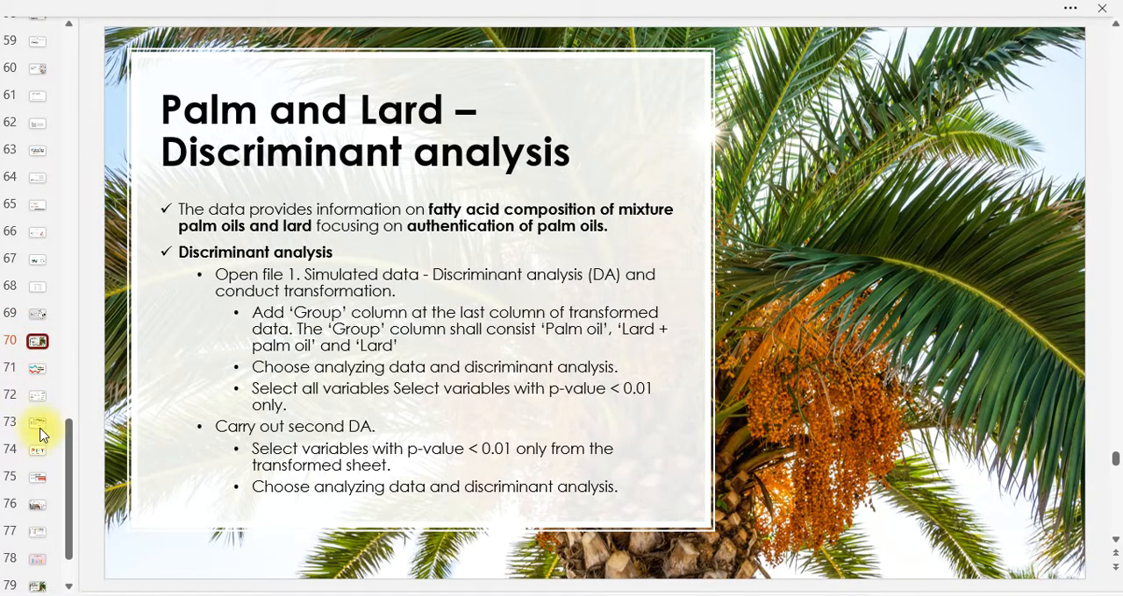
pyautogui.click(38, 369)
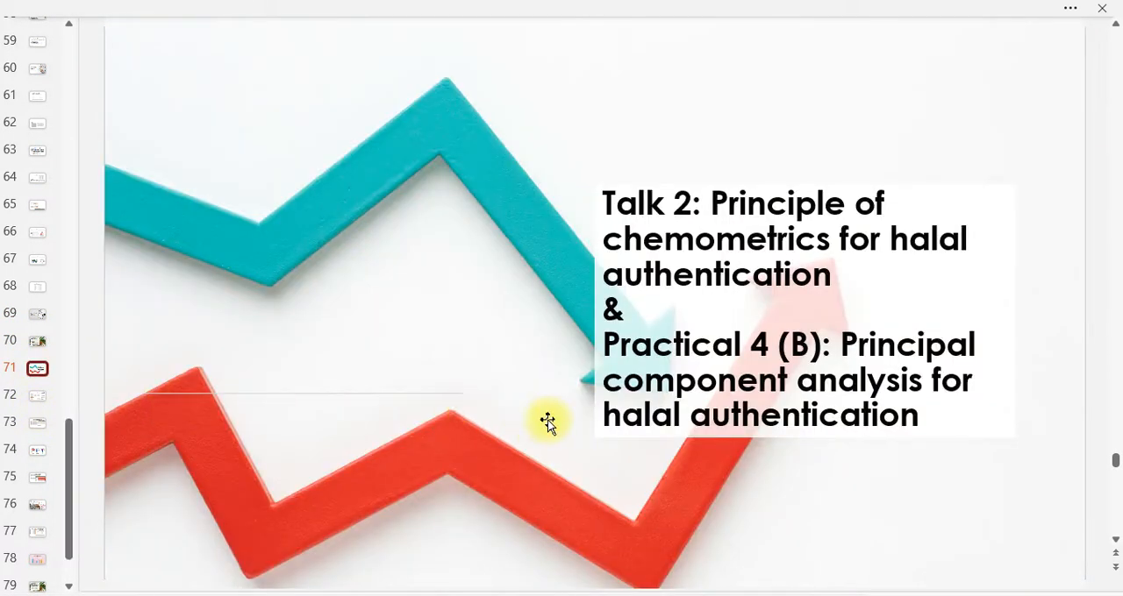
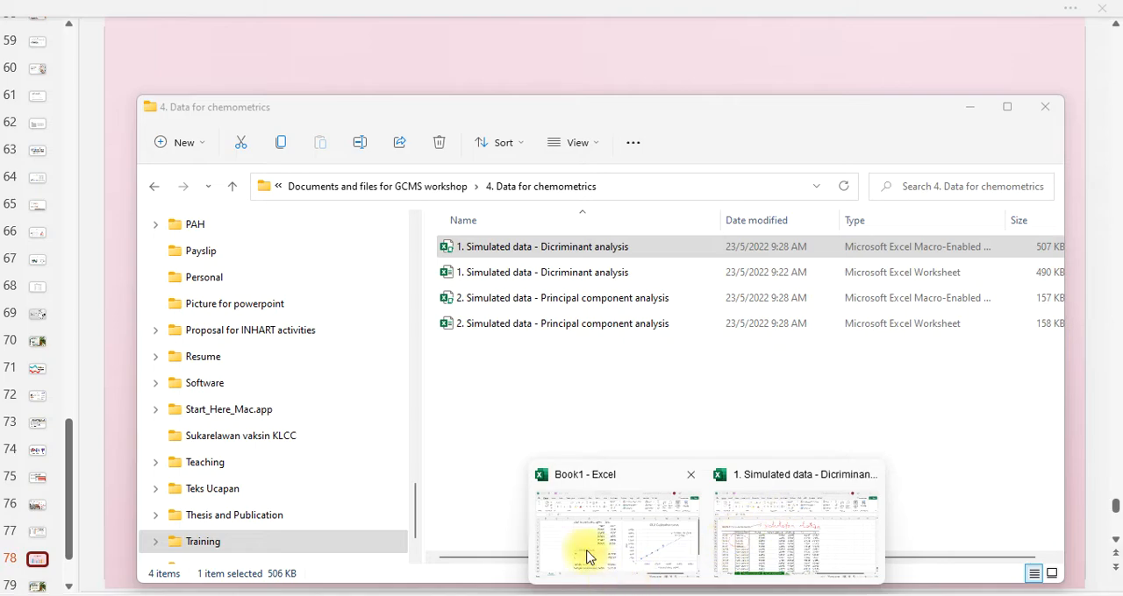
# Open the macro-enabled workbook "2. Simulated data - Principal component analysis" from the chemometrics data folder and show its All data sheet
pyautogui.click(502, 408)
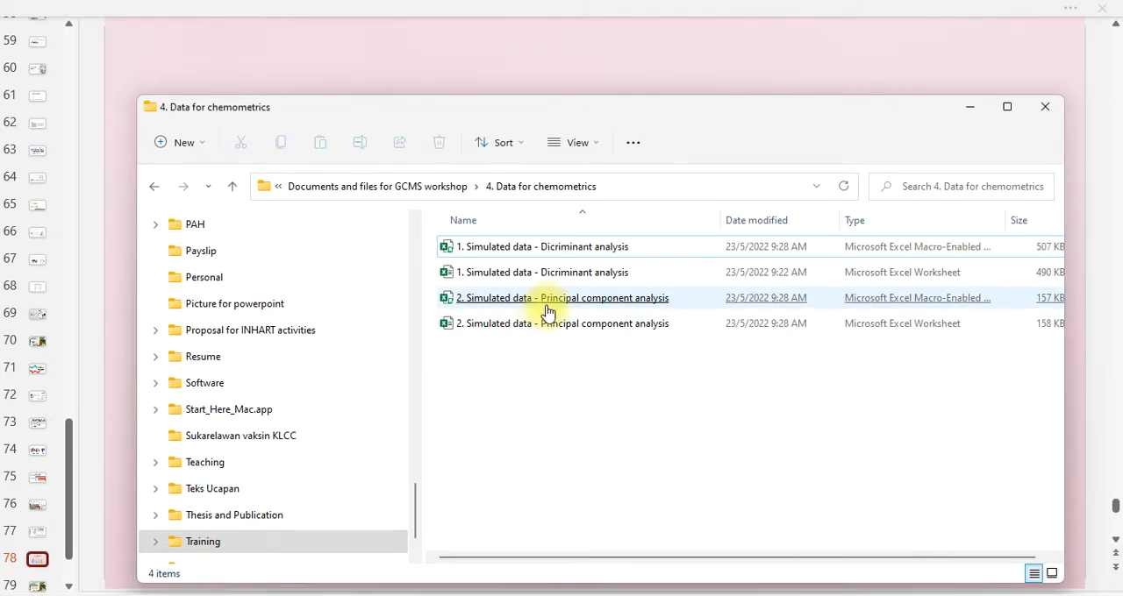
pyautogui.click(585, 304)
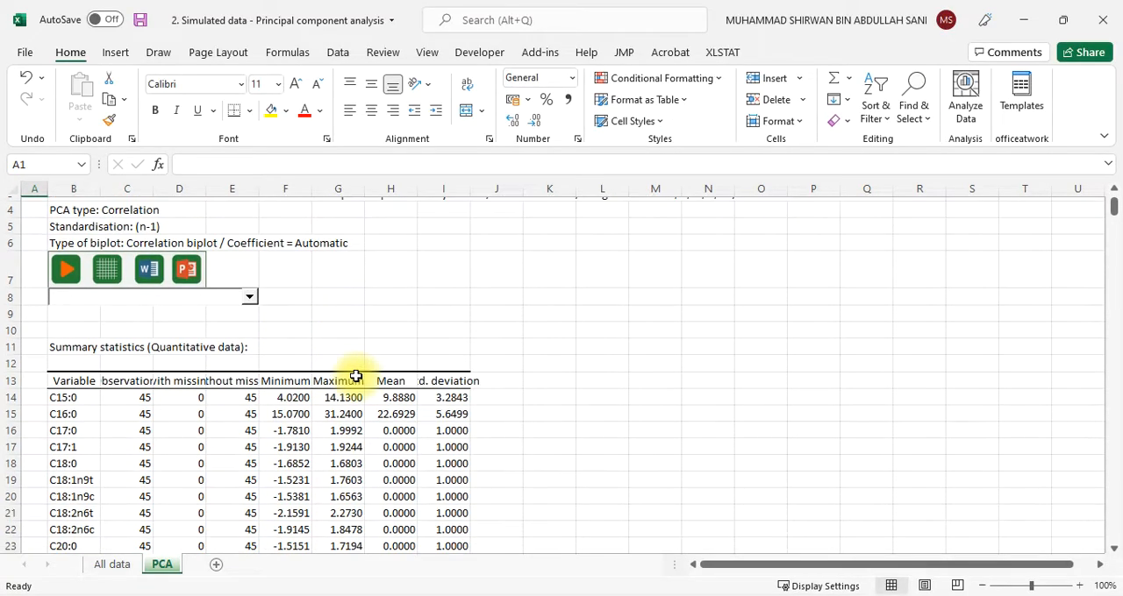
pyautogui.scroll(-3, 355, 377)
pyautogui.scroll(2, 355, 377)
pyautogui.click(130, 568)
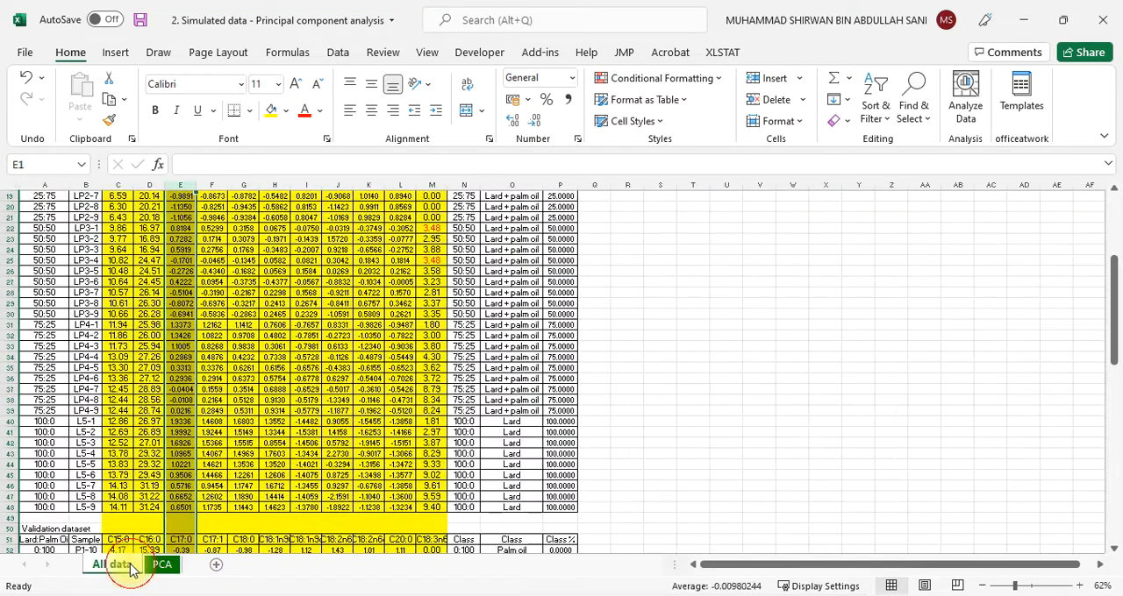
# Review the training dataset, validation dataset and significant variables from DA on the All data sheet
pyautogui.click(679, 426)
pyautogui.scroll(6, 681, 428)
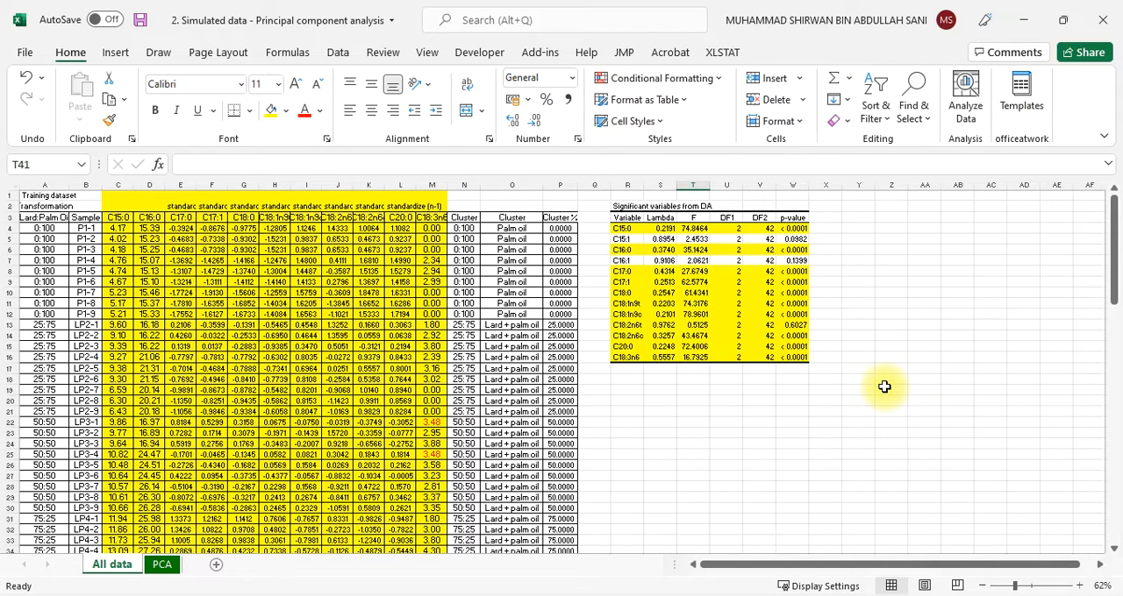
pyautogui.scroll(-9, 295, 516)
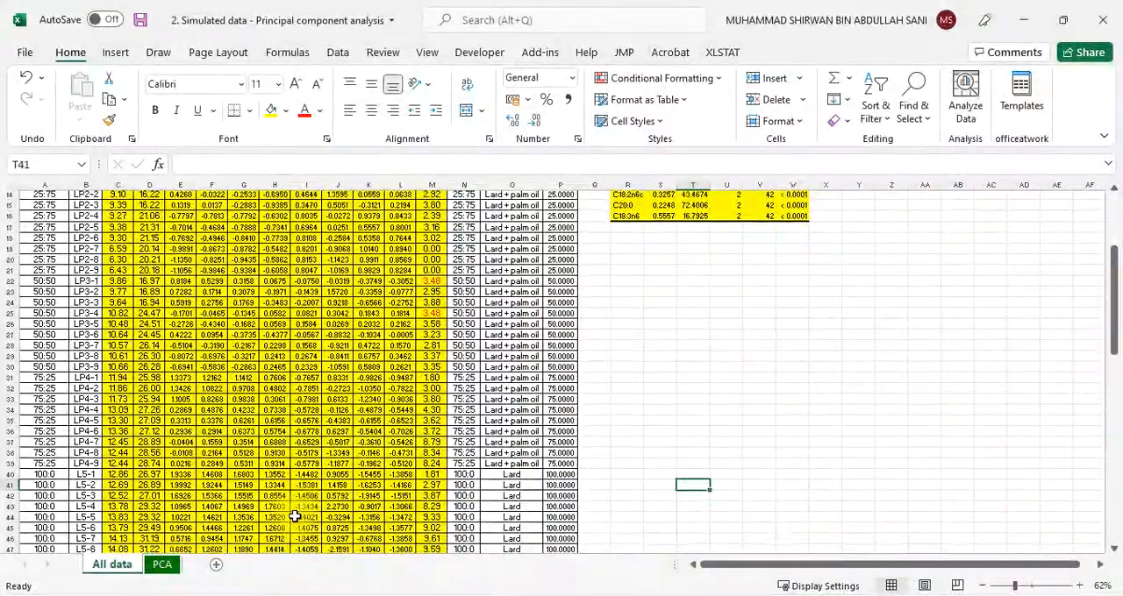
pyautogui.scroll(9, 295, 518)
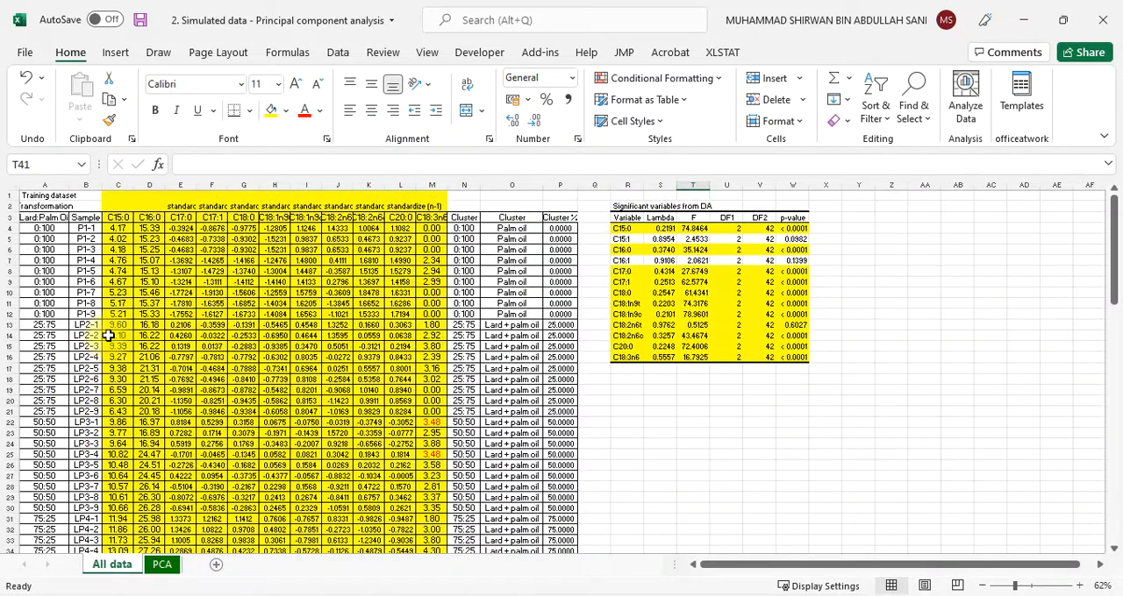
pyautogui.scroll(-7, 108, 336)
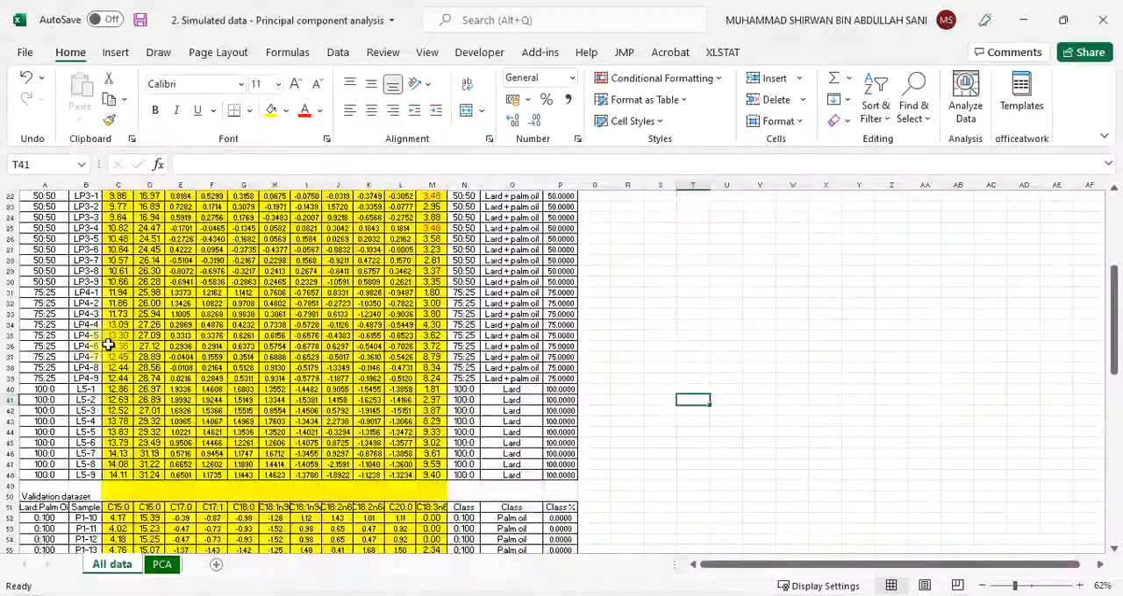
pyautogui.scroll(-2, 107, 345)
pyautogui.scroll(2, 108, 346)
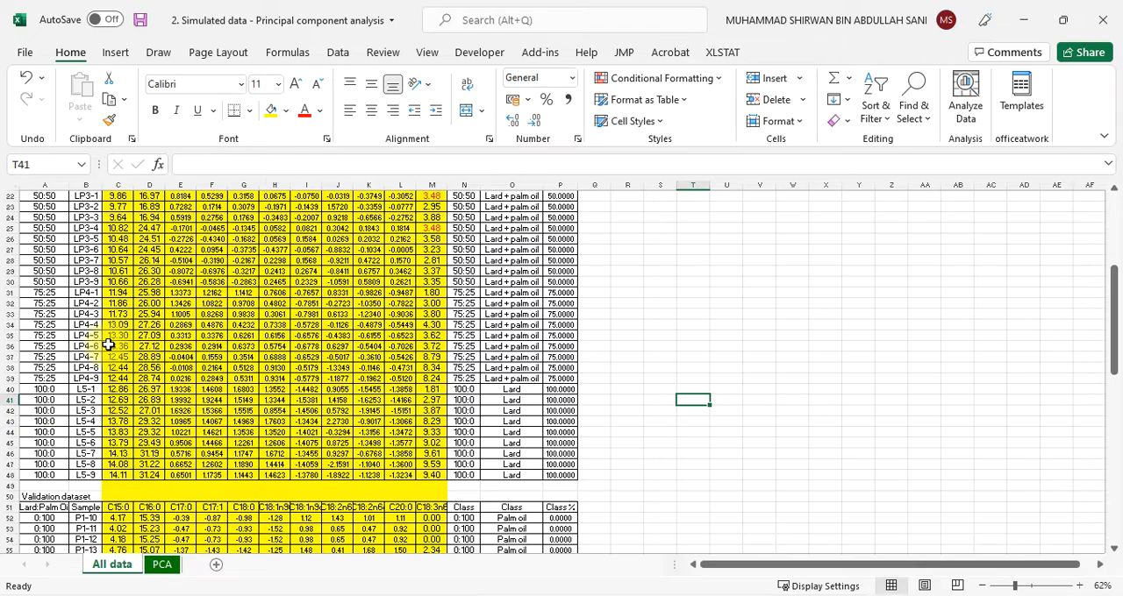
pyautogui.scroll(7, 107, 345)
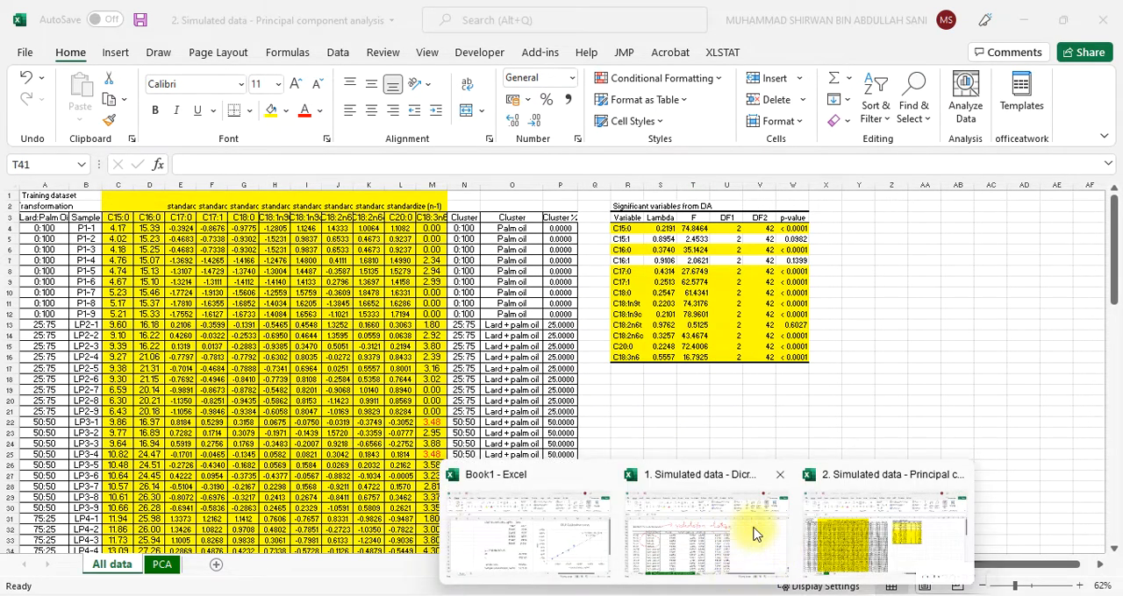
# Switch to the Discriminant analysis workbook and highlight the significant variables C18:1n9c to C18:3n6 in the unidimensional test table on the DA sheet
pyautogui.click(703, 545)
pyautogui.scroll(20, 272, 487)
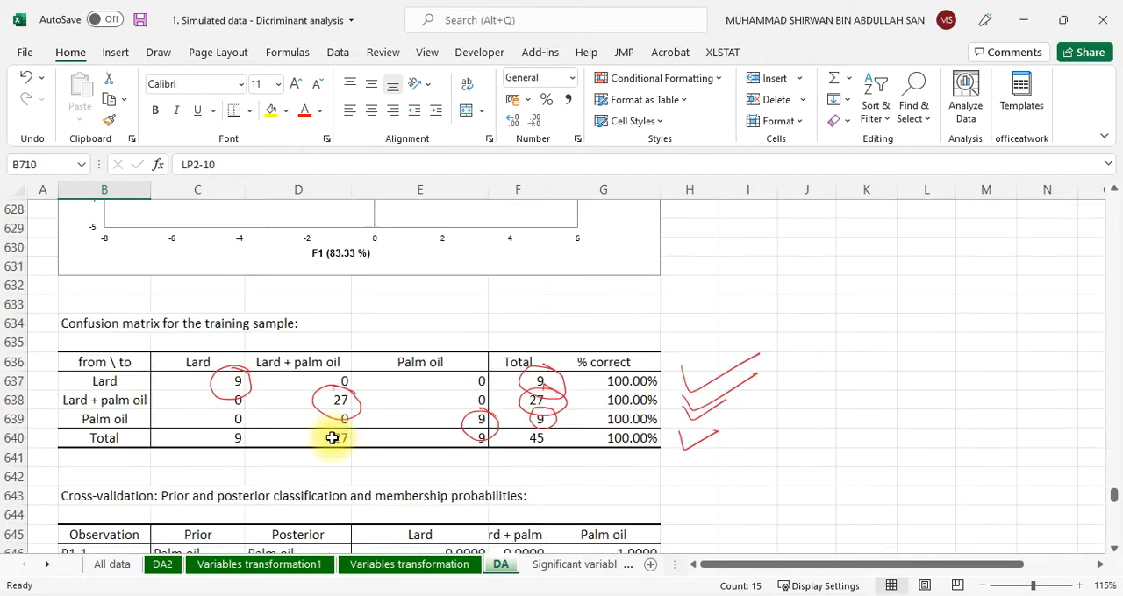
pyautogui.scroll(20, 333, 432)
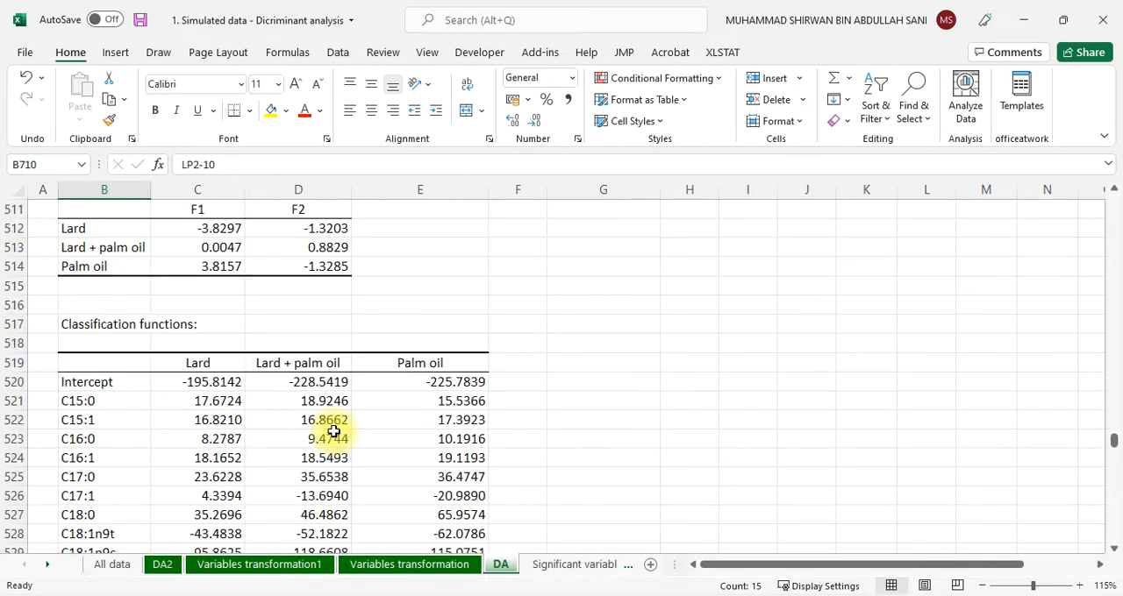
pyautogui.scroll(18, 333, 432)
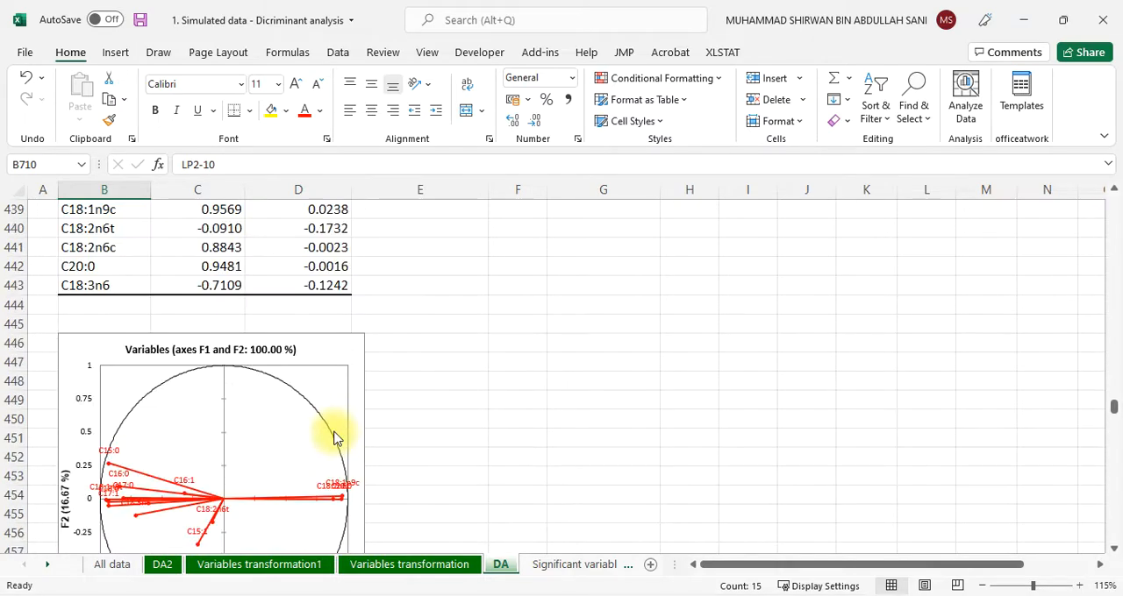
pyautogui.scroll(20, 333, 431)
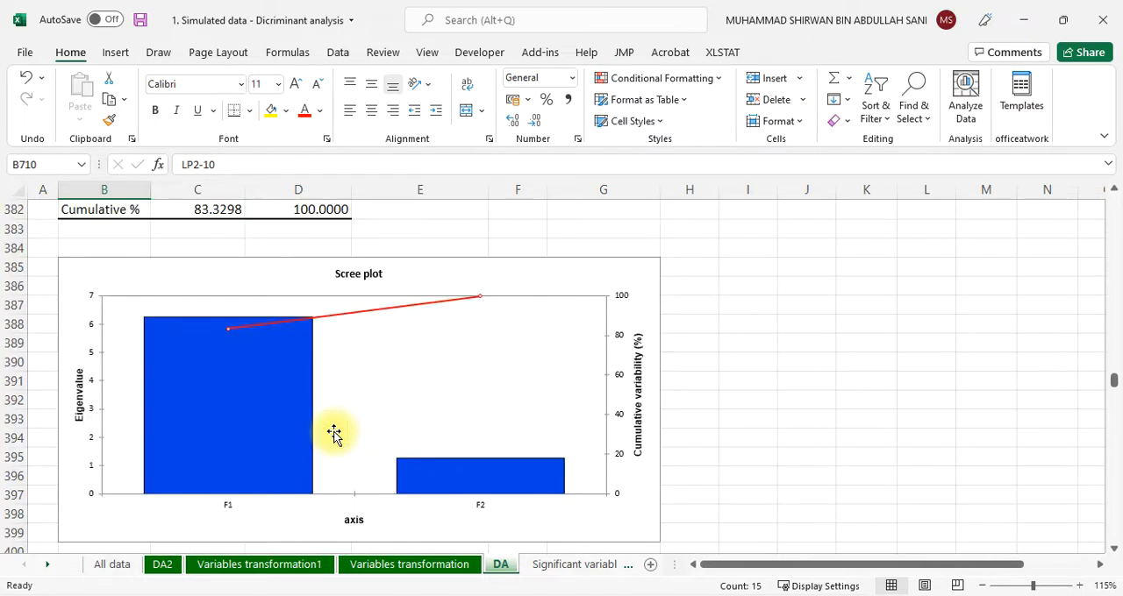
pyautogui.scroll(12, 333, 432)
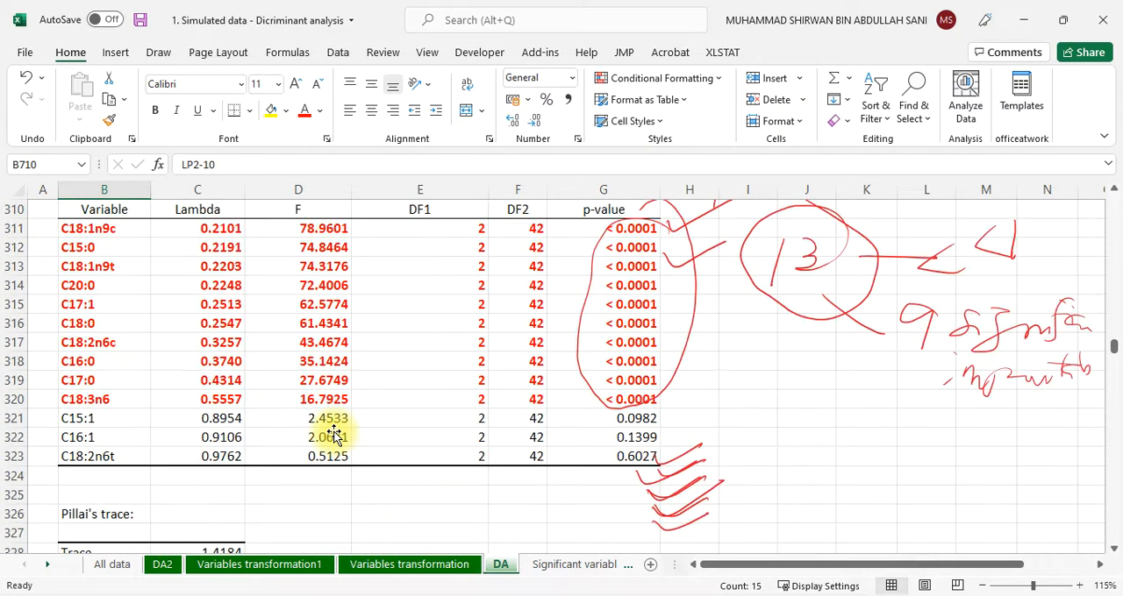
pyautogui.scroll(2, 325, 298)
pyautogui.scroll(-1, 330, 301)
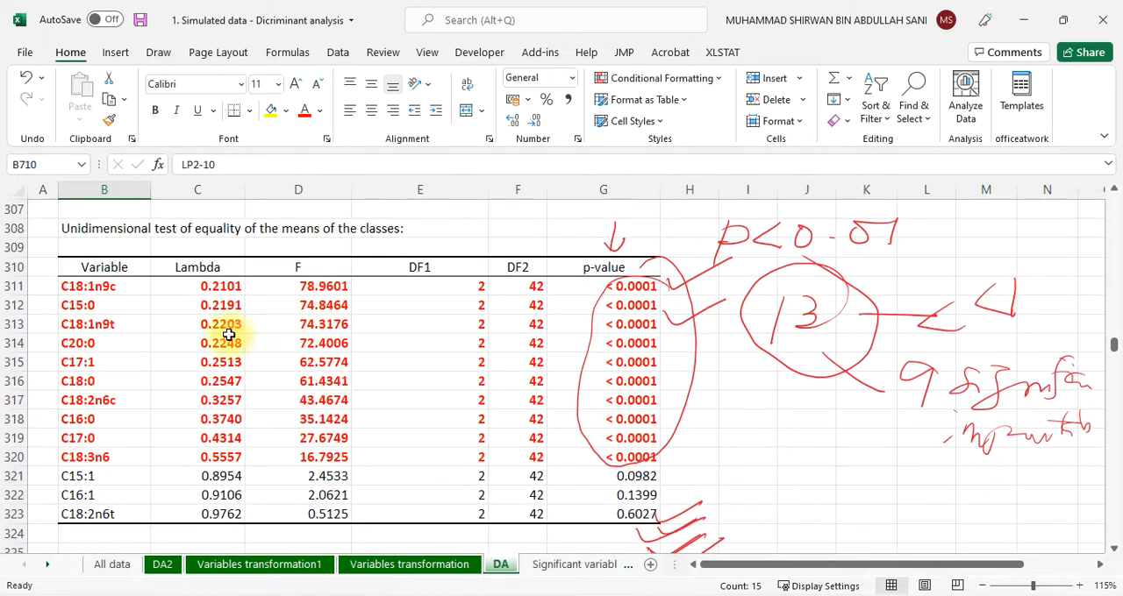
pyautogui.moveTo(87, 288); pyautogui.dragTo(94, 453)
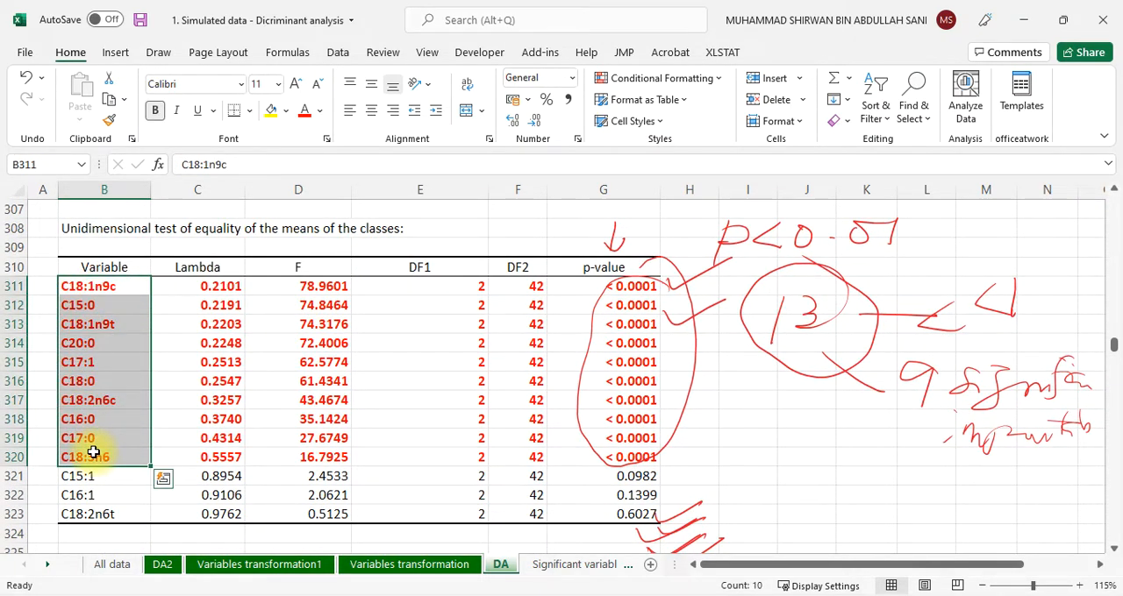
# Return to the Principal component analysis workbook and highlight the training dataset's variable headers from C15:0 to C18:3n6
pyautogui.click(645, 592)
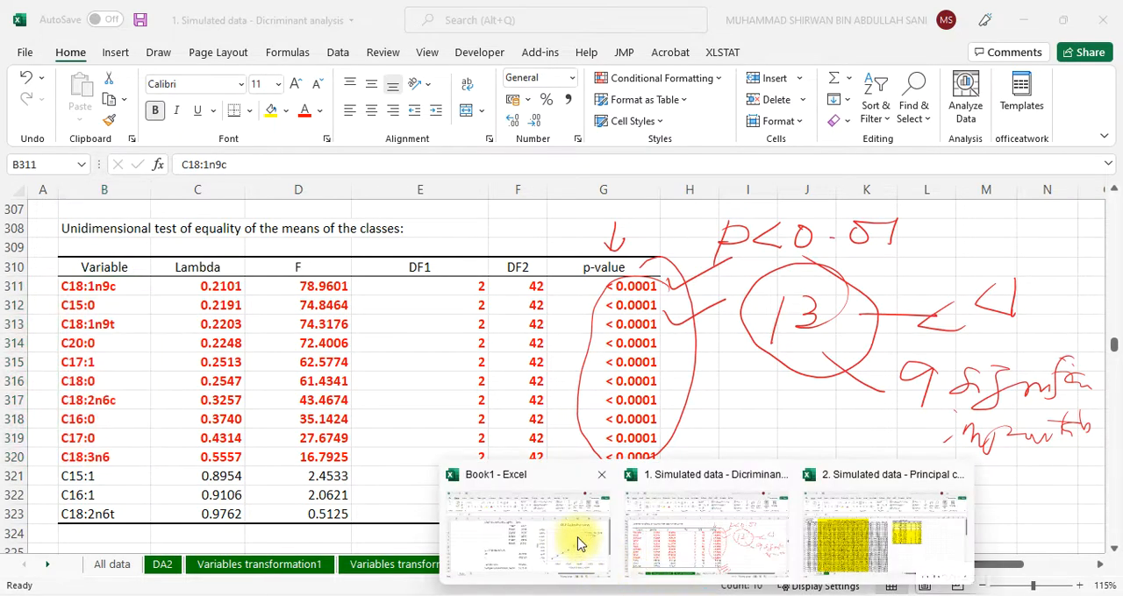
pyautogui.click(820, 532)
pyautogui.click(891, 260)
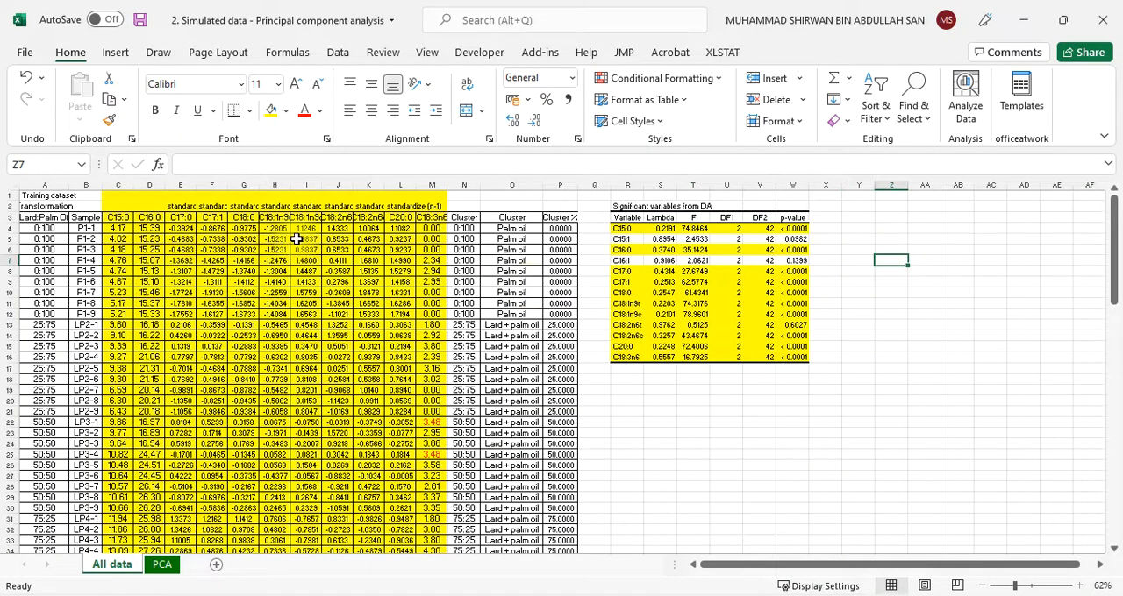
pyautogui.moveTo(123, 218); pyautogui.dragTo(425, 221)
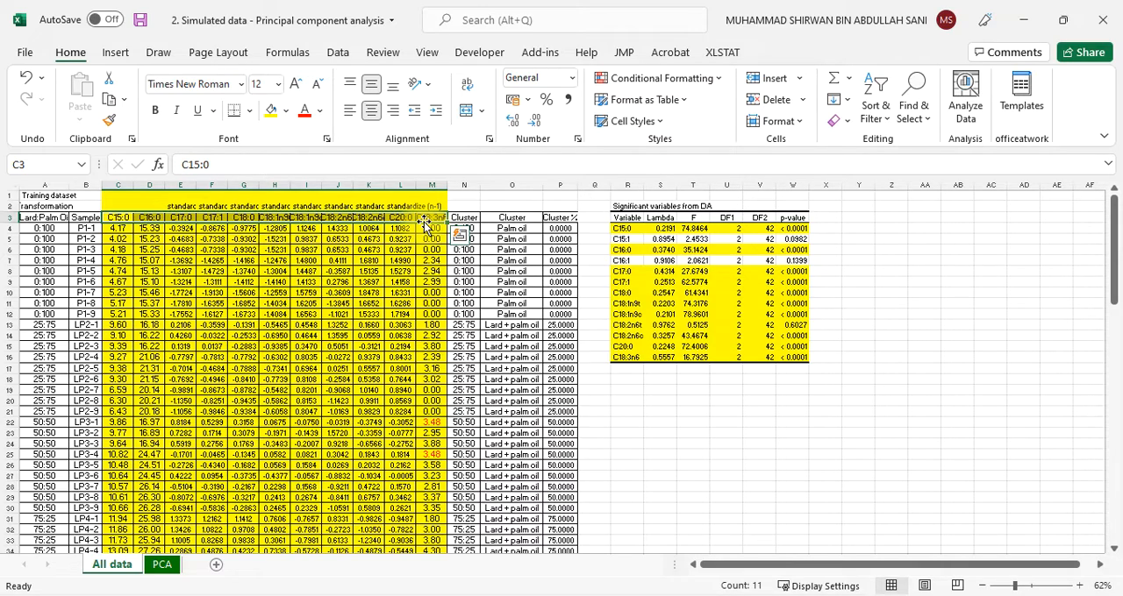
pyautogui.click(768, 402)
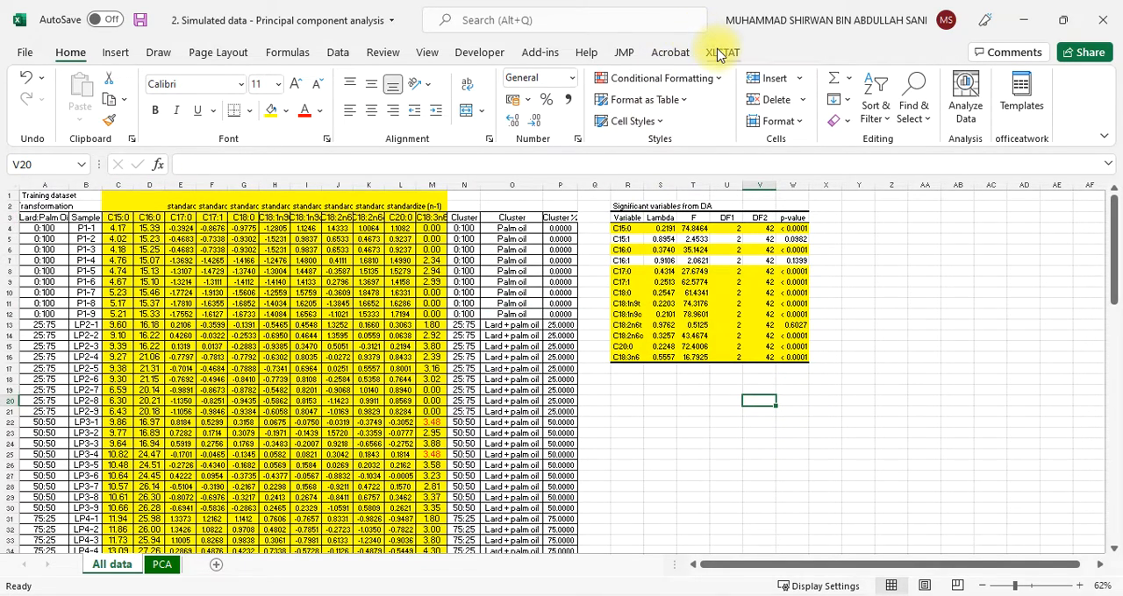
# Start XLSTAT's Principal Component Analysis (PCA) and move its dialog clear of the training data
pyautogui.click(722, 53)
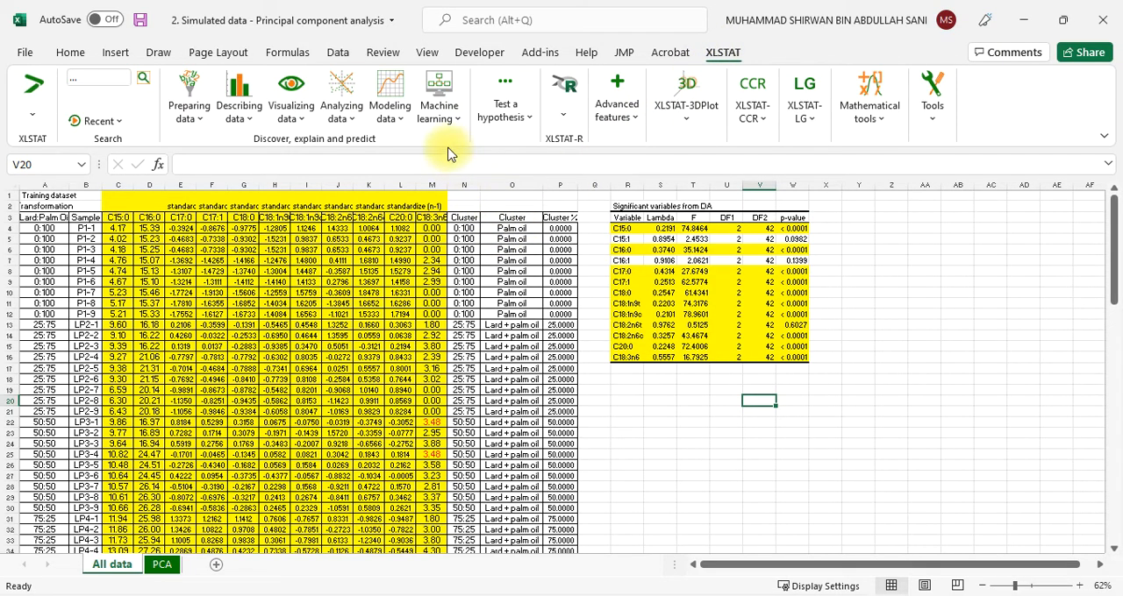
pyautogui.click(342, 125)
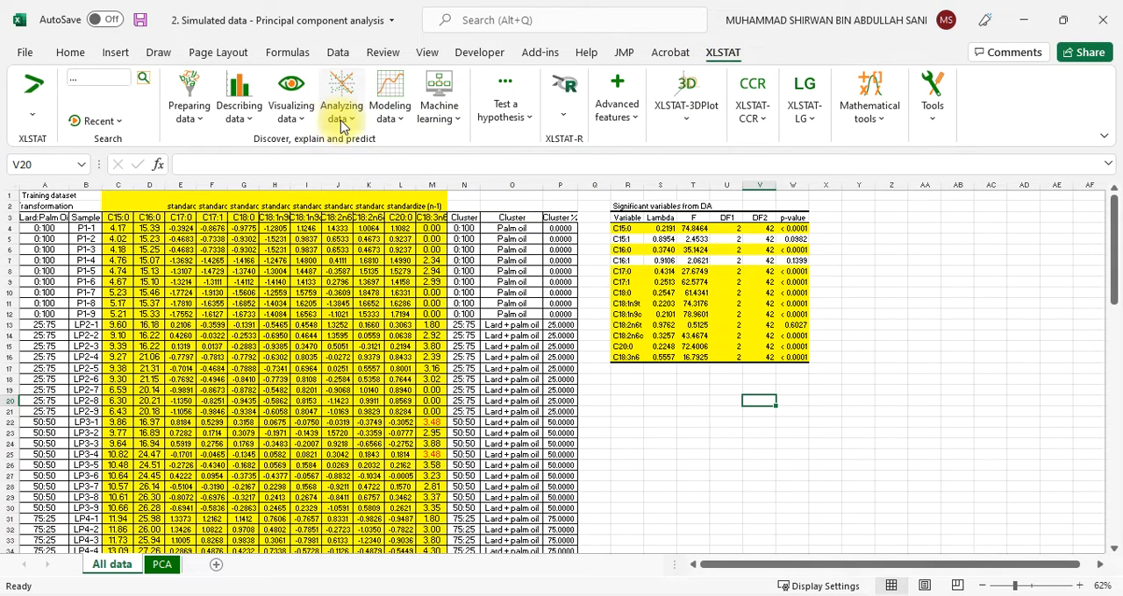
pyautogui.click(342, 125)
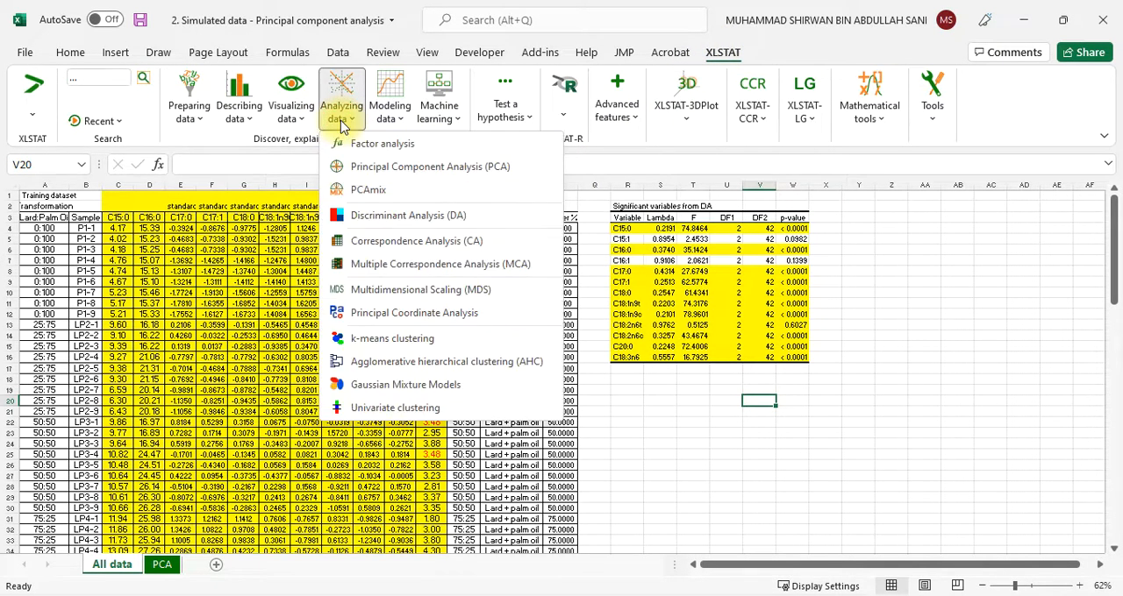
pyautogui.click(445, 175)
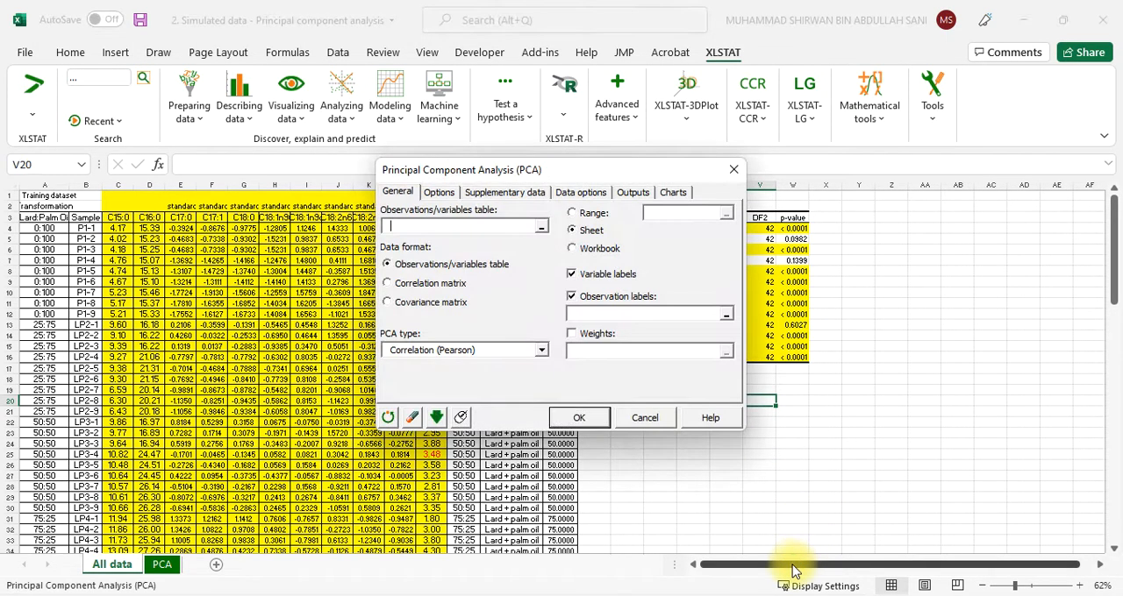
pyautogui.moveTo(619, 172); pyautogui.dragTo(852, 151)
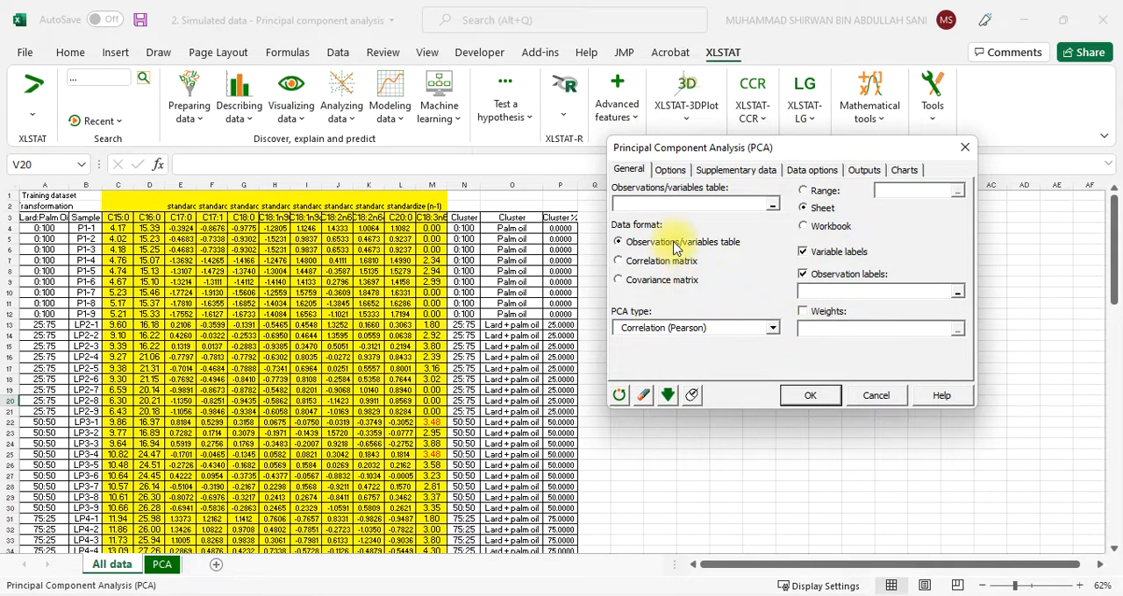
# Set the PCA observations/variables table to the training data range C3:M48 on the All data sheet
pyautogui.click(723, 201)
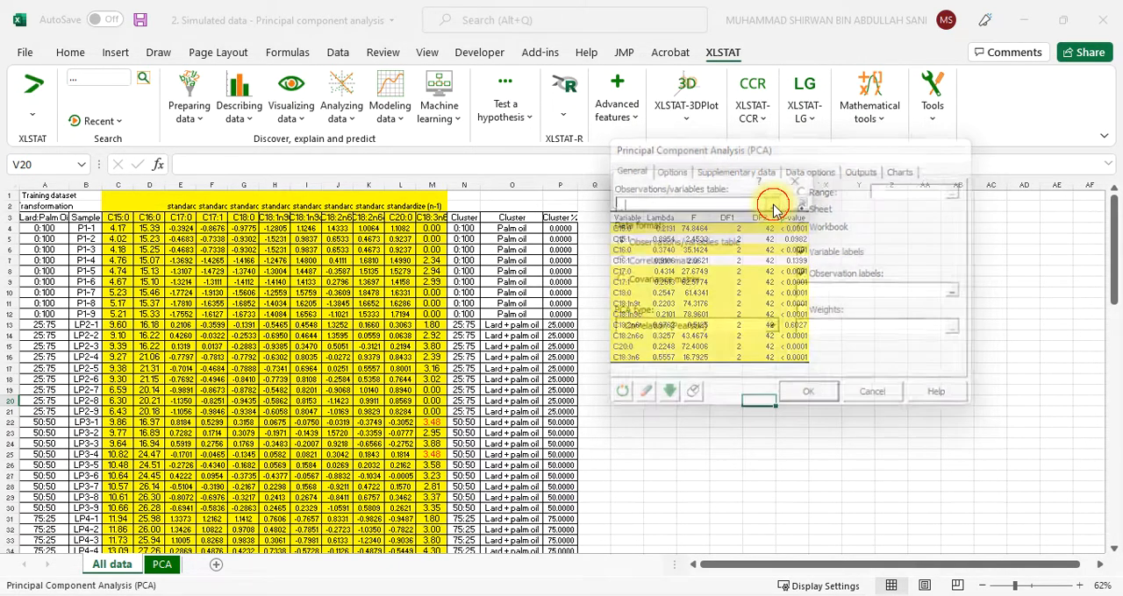
pyautogui.click(773, 211)
pyautogui.click(113, 219)
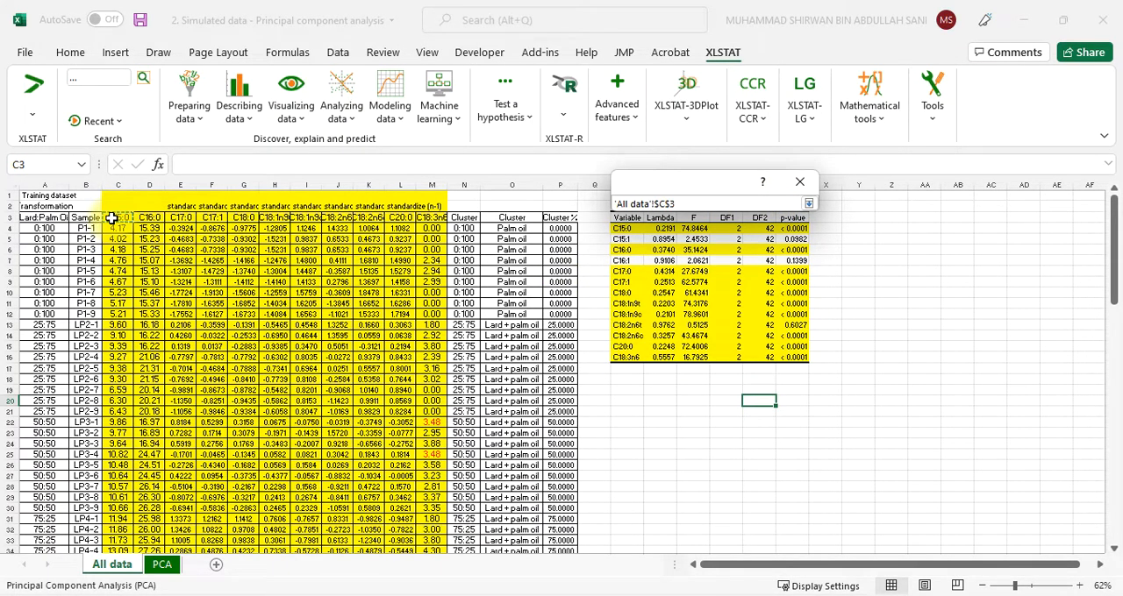
pyautogui.moveTo(112, 219); pyautogui.dragTo(436, 220)
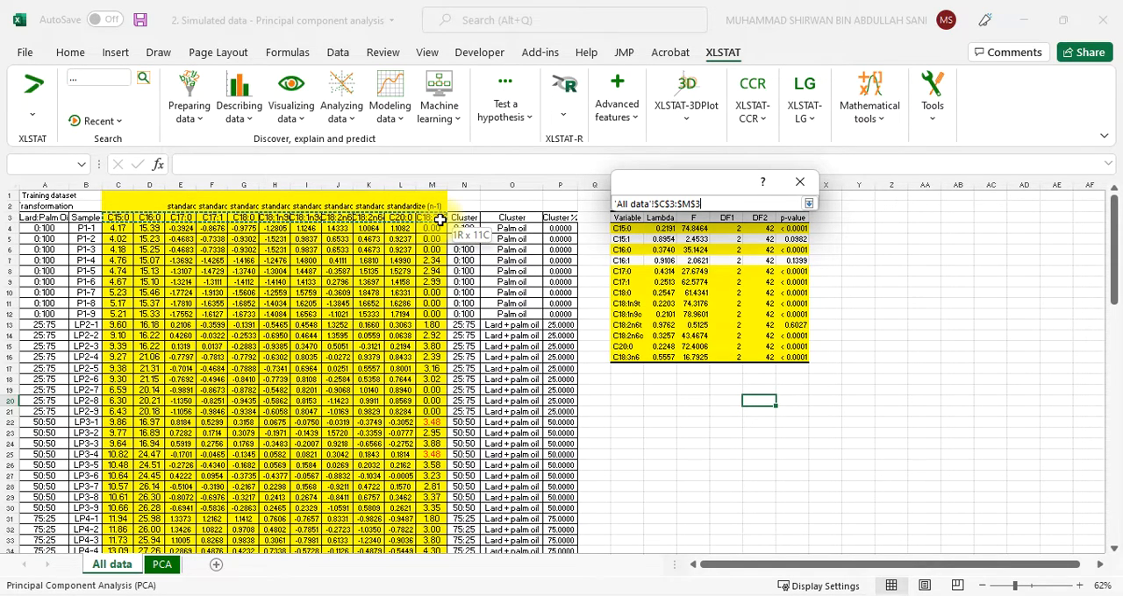
pyautogui.moveTo(436, 220); pyautogui.dragTo(439, 529)
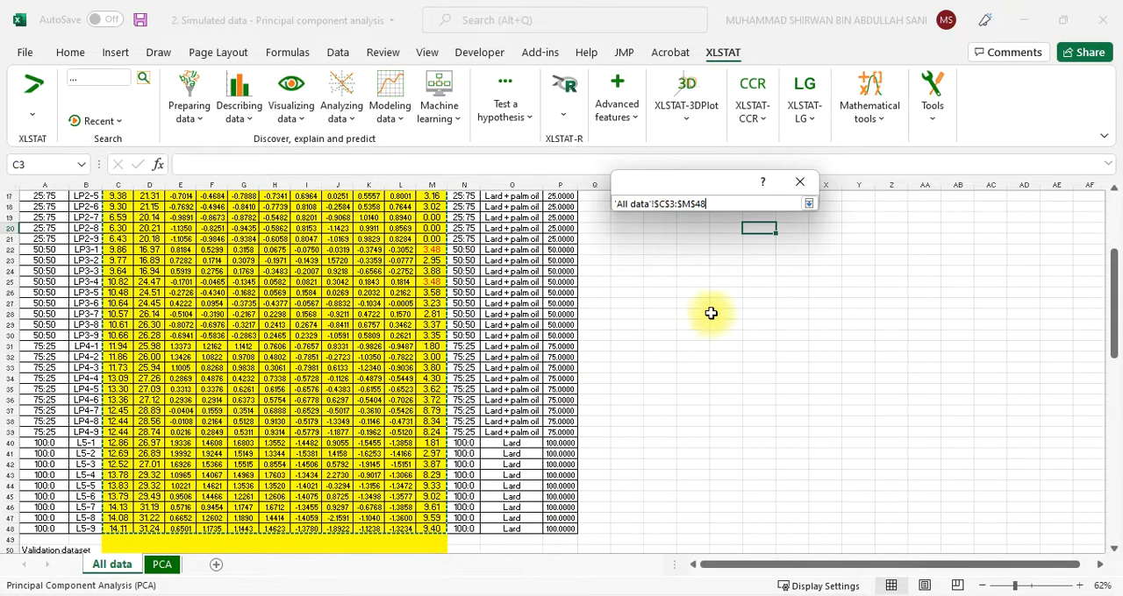
pyautogui.click(809, 204)
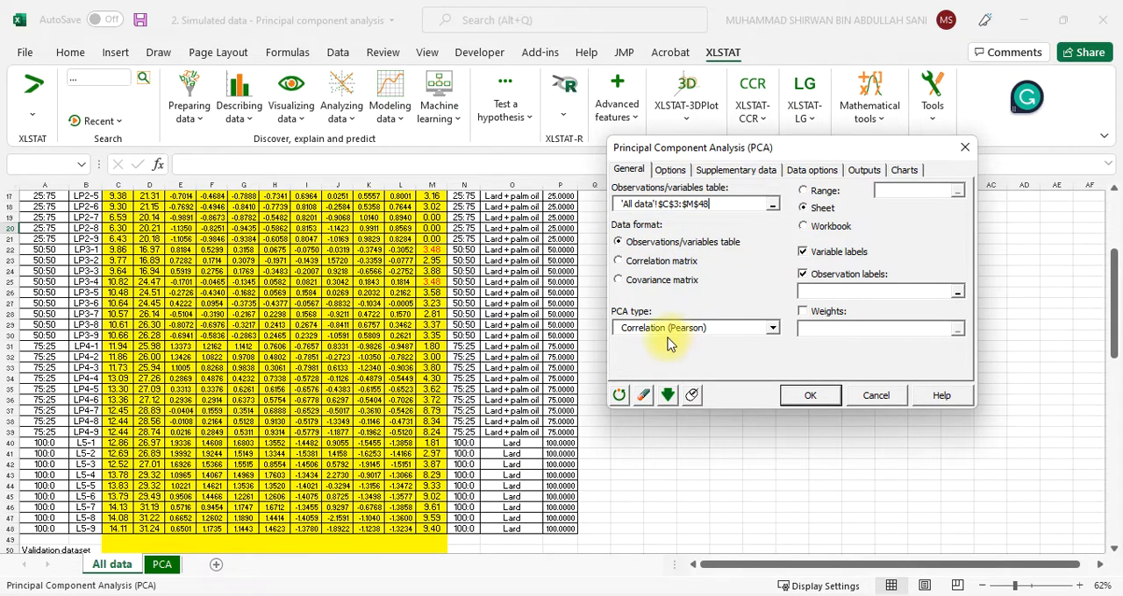
# Choose Correlation (Pearson) as the PCA type and move the Grammarly widget off the dialog
pyautogui.click(775, 330)
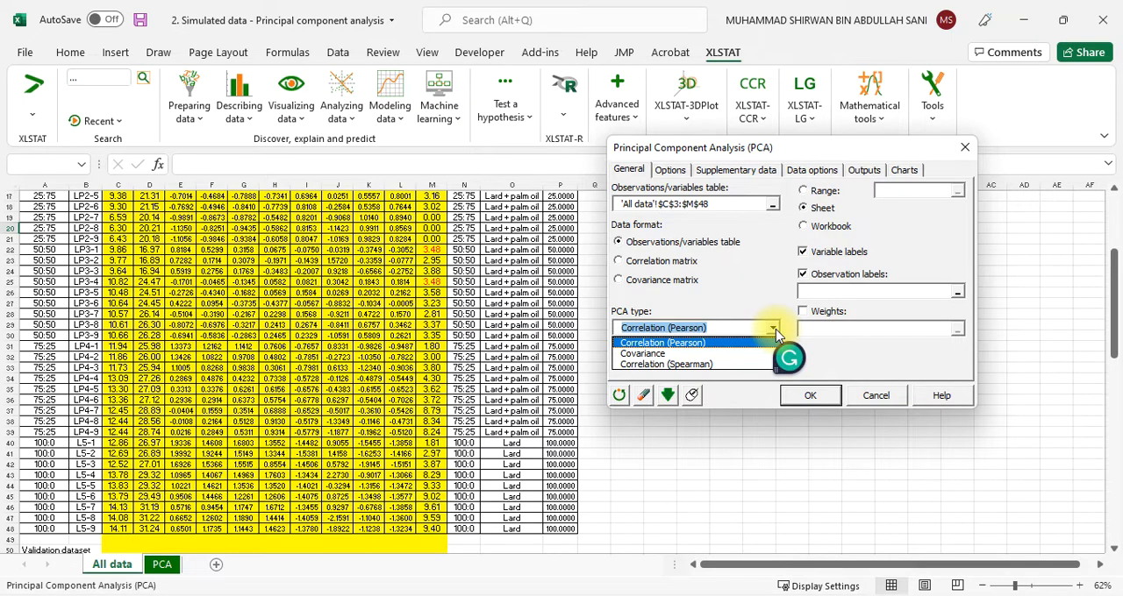
pyautogui.click(737, 343)
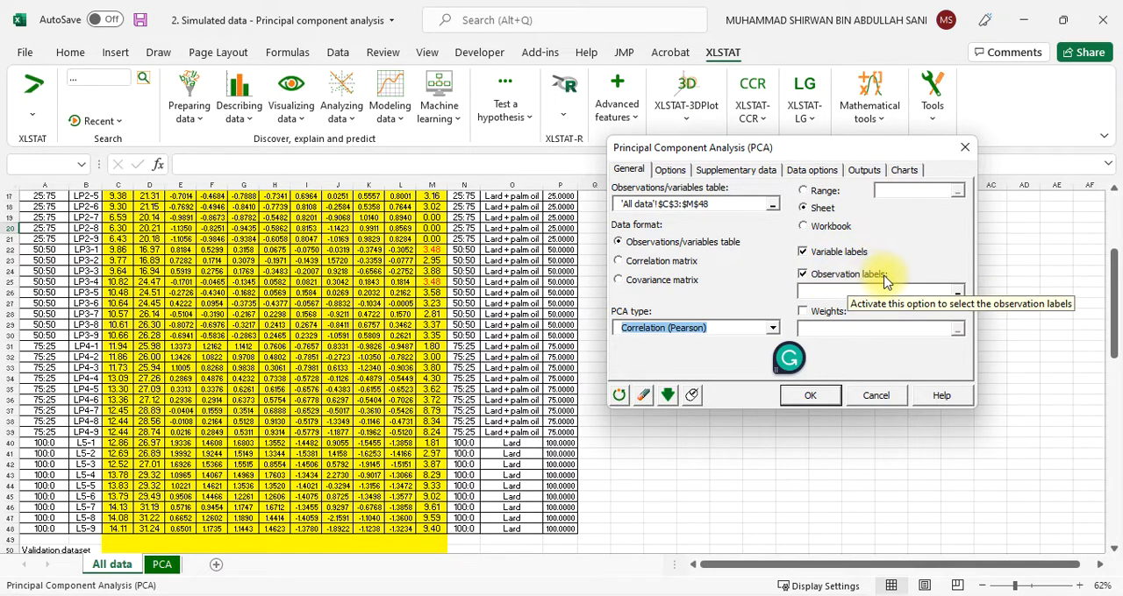
pyautogui.moveTo(790, 360); pyautogui.dragTo(1049, 96)
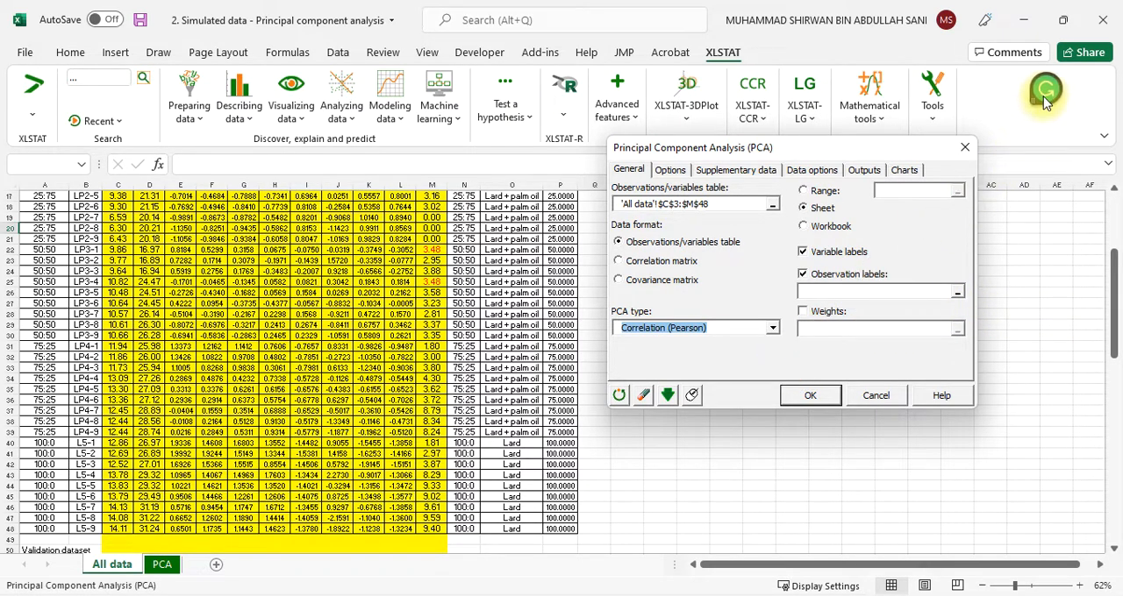
# Set the PCA observation labels to the sample names in range B3:B48 on the All data sheet
pyautogui.click(958, 296)
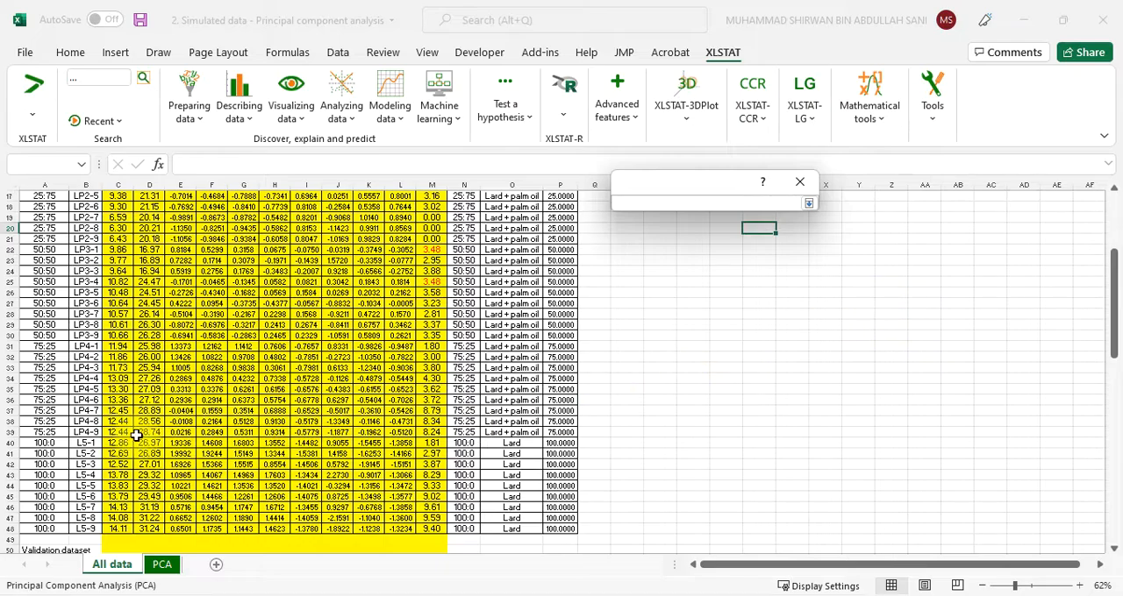
pyautogui.scroll(5, 135, 431)
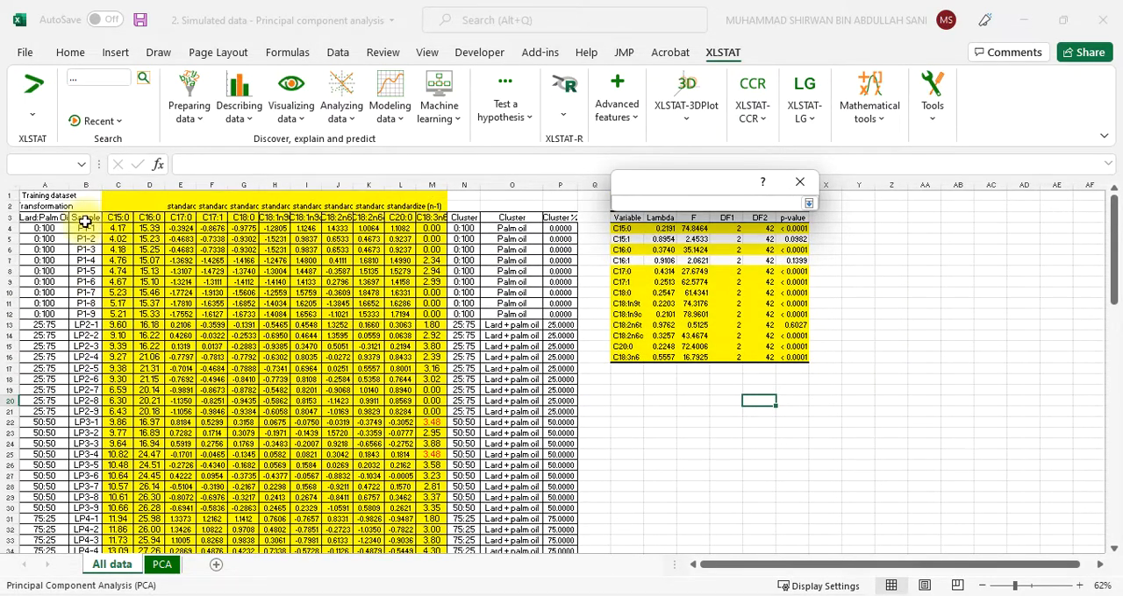
pyautogui.moveTo(85, 218); pyautogui.dragTo(82, 527)
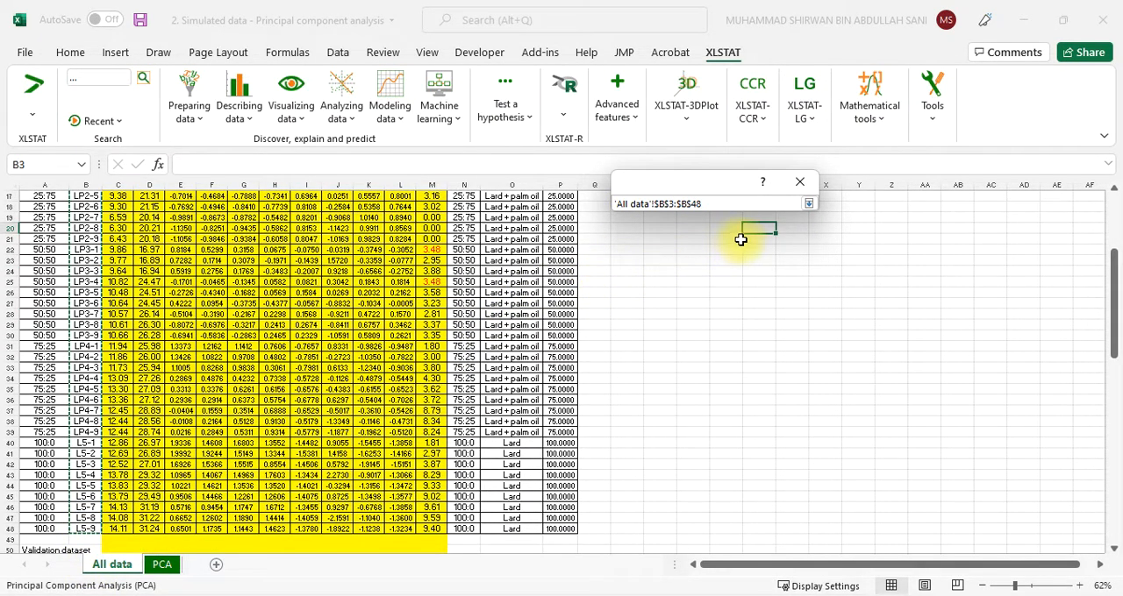
pyautogui.click(807, 205)
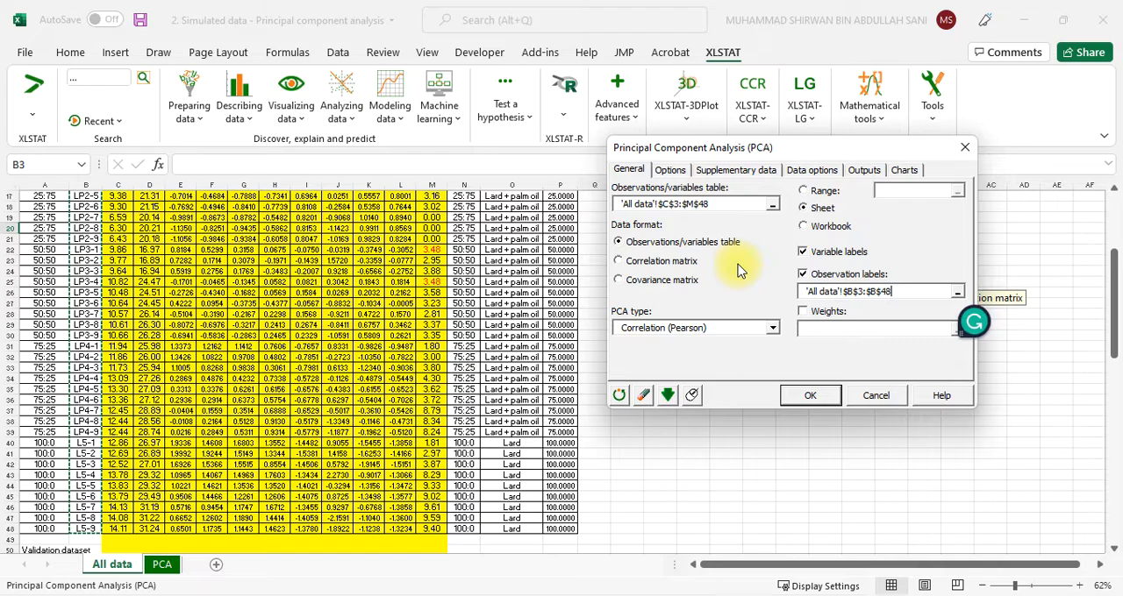
# Review the PCA's factor filter and standardisation options, supplementary data settings, and missing data handling
pyautogui.click(671, 171)
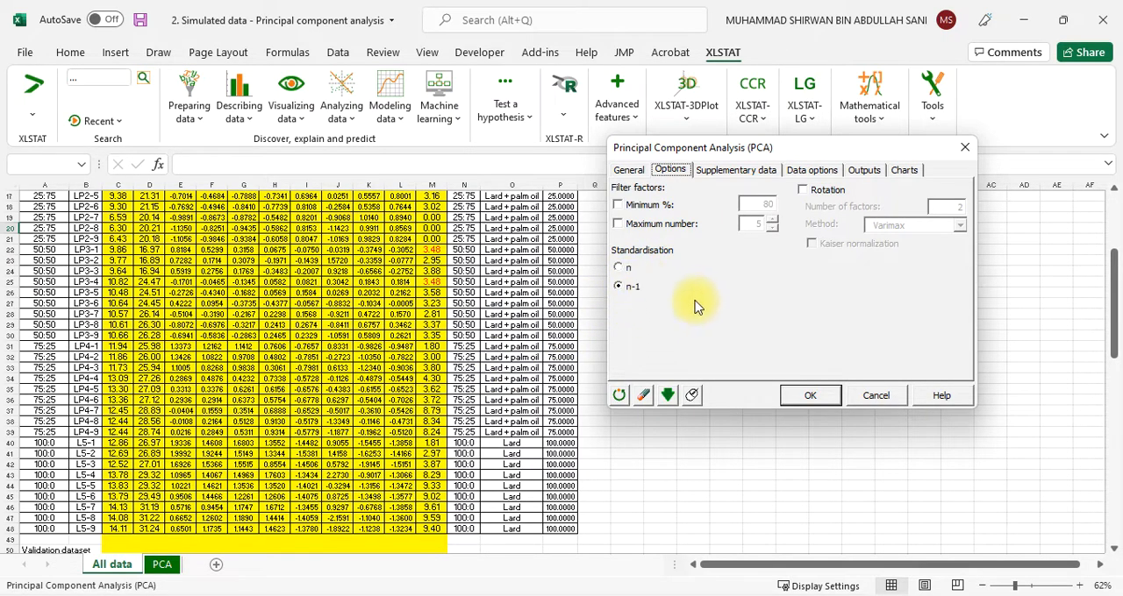
pyautogui.click(727, 172)
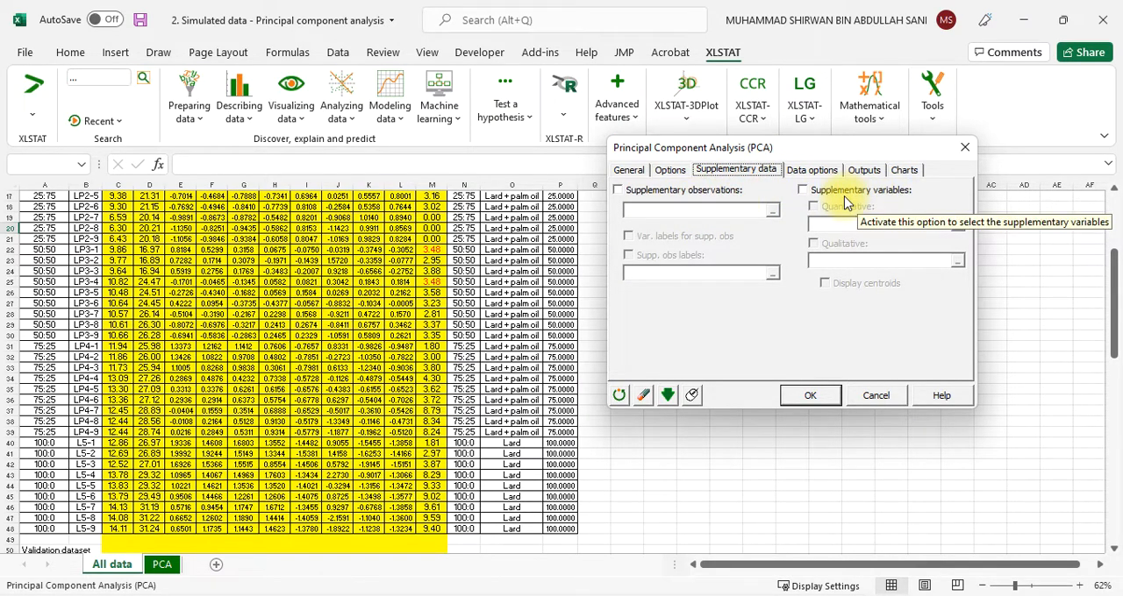
pyautogui.click(805, 173)
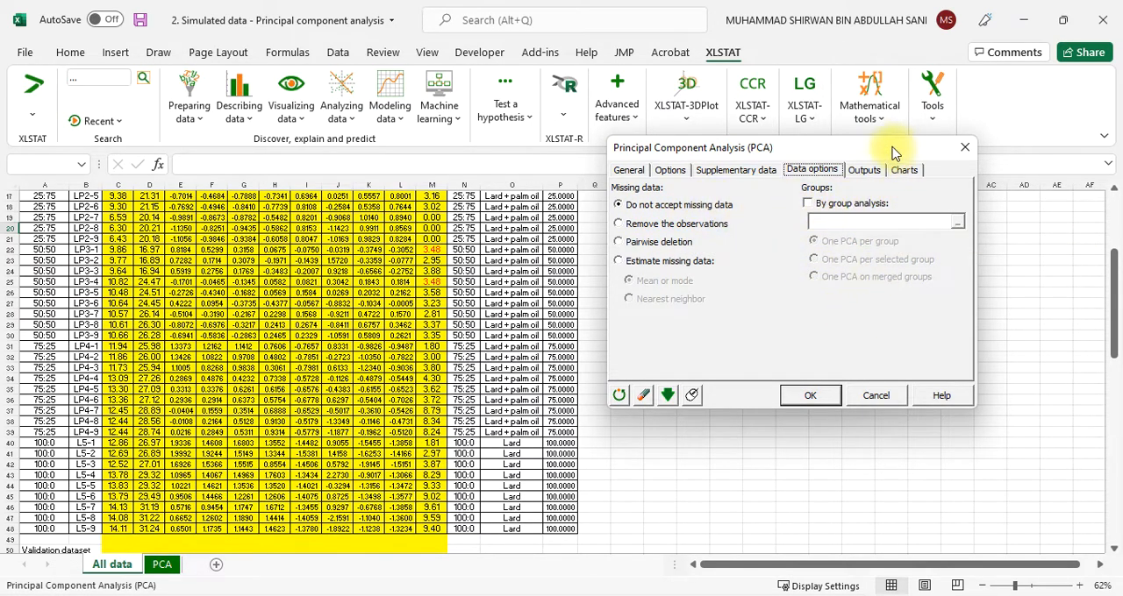
# Set the significance level for the PCA outputs to 1%
pyautogui.click(864, 170)
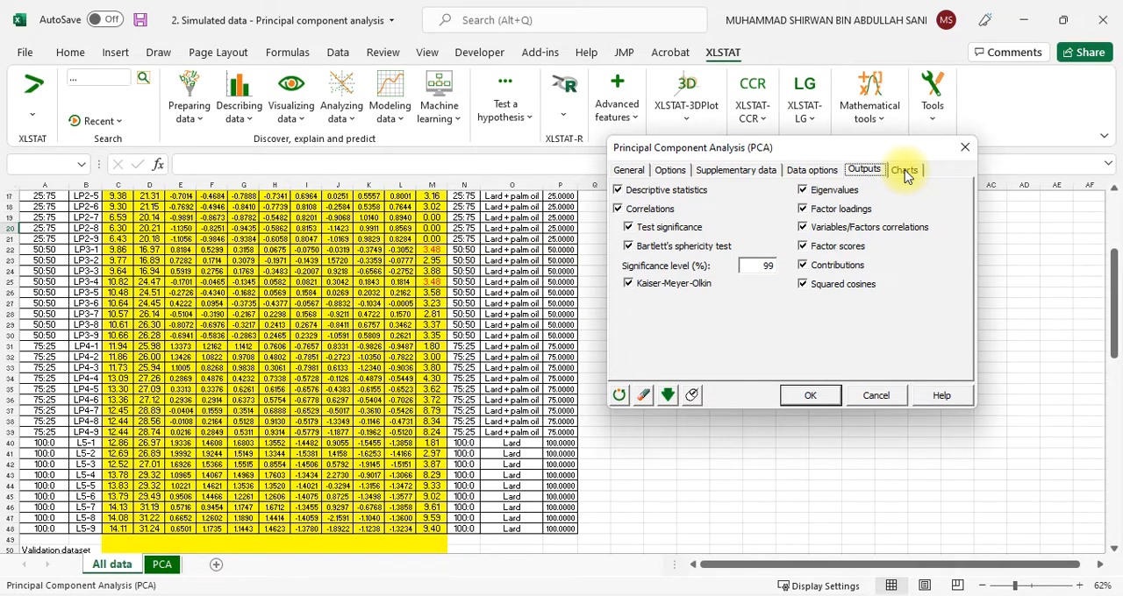
pyautogui.doubleClick(759, 274)
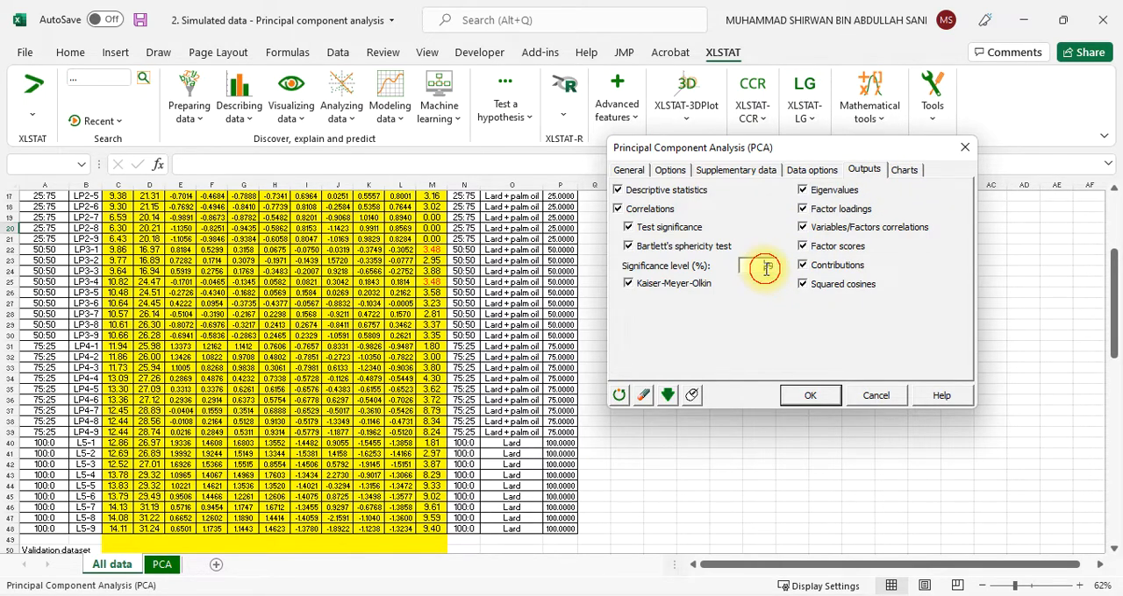
pyautogui.write('1')
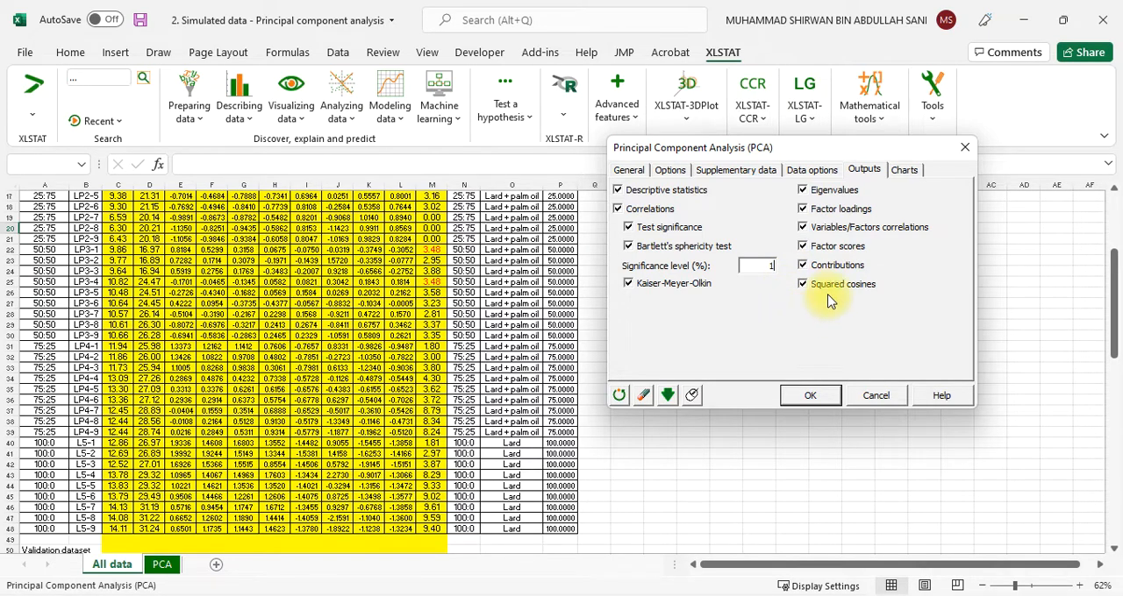
pyautogui.click(905, 171)
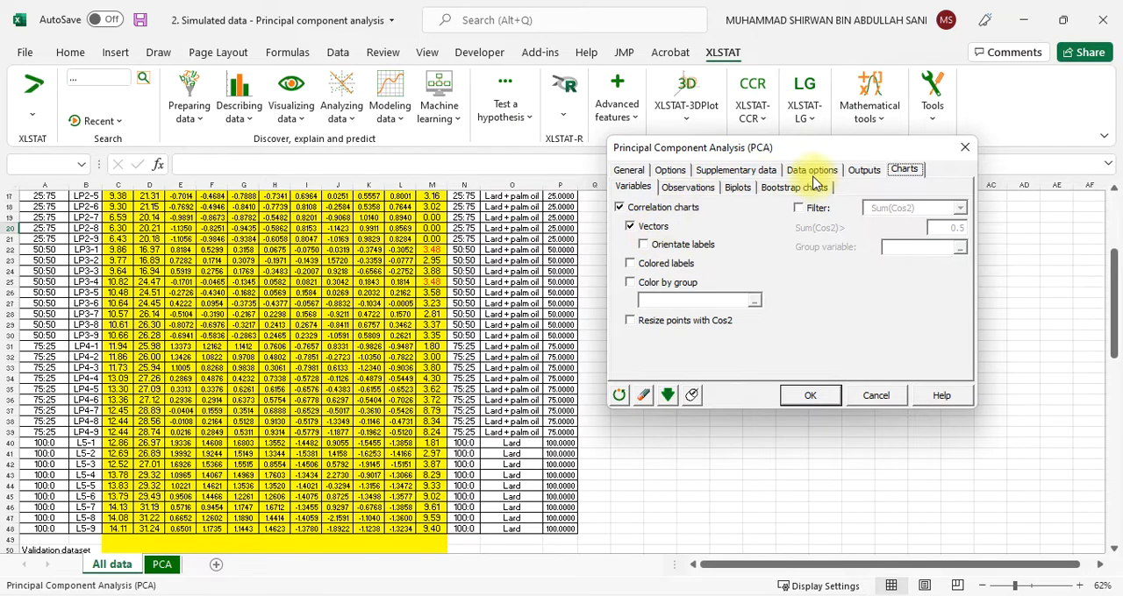
pyautogui.click(863, 170)
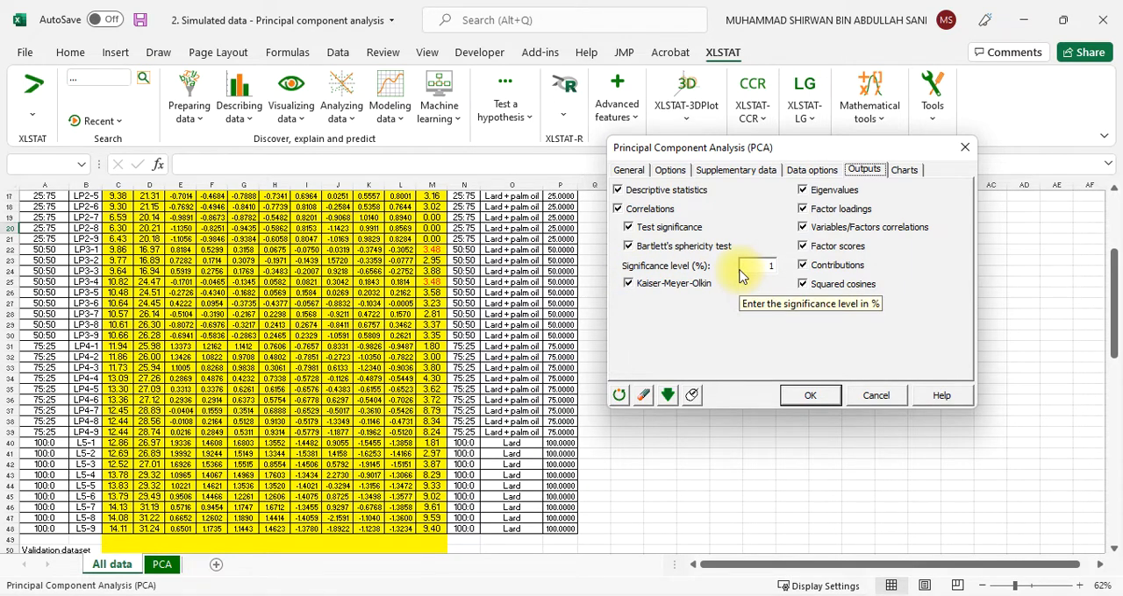
# Review the PCA chart settings for variables, observations, biplots and bootstrap charts, including the available biplot types
pyautogui.click(902, 170)
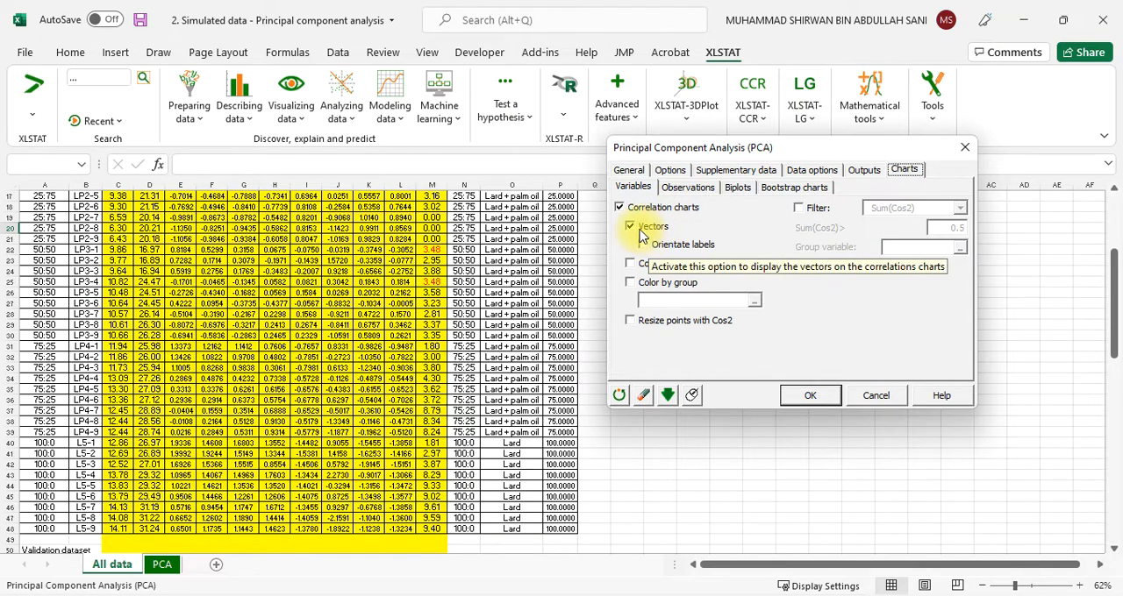
pyautogui.click(690, 194)
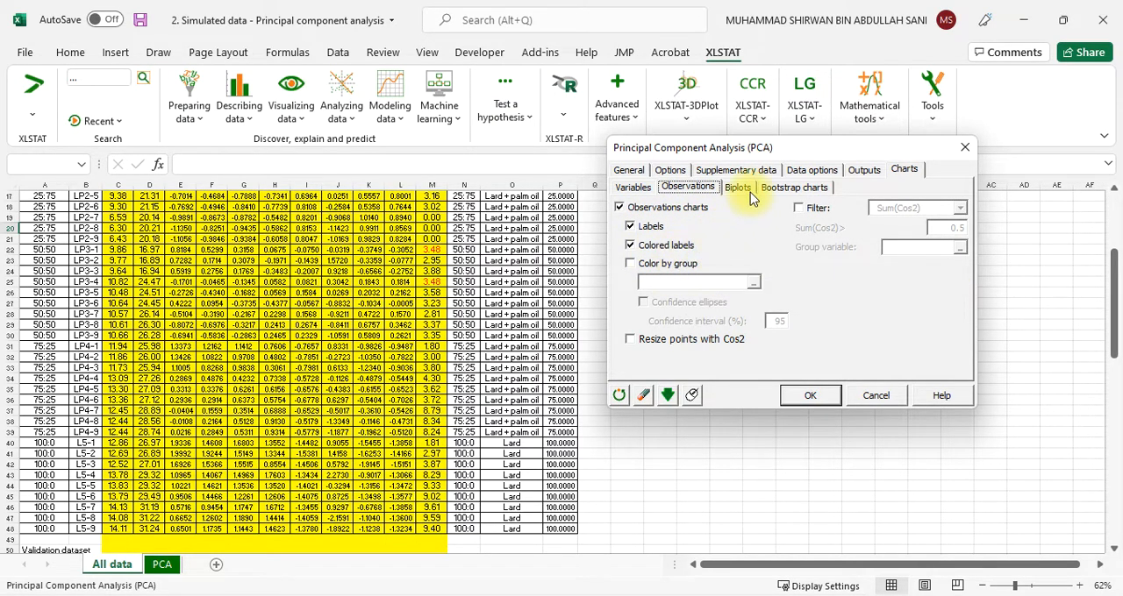
pyautogui.click(737, 186)
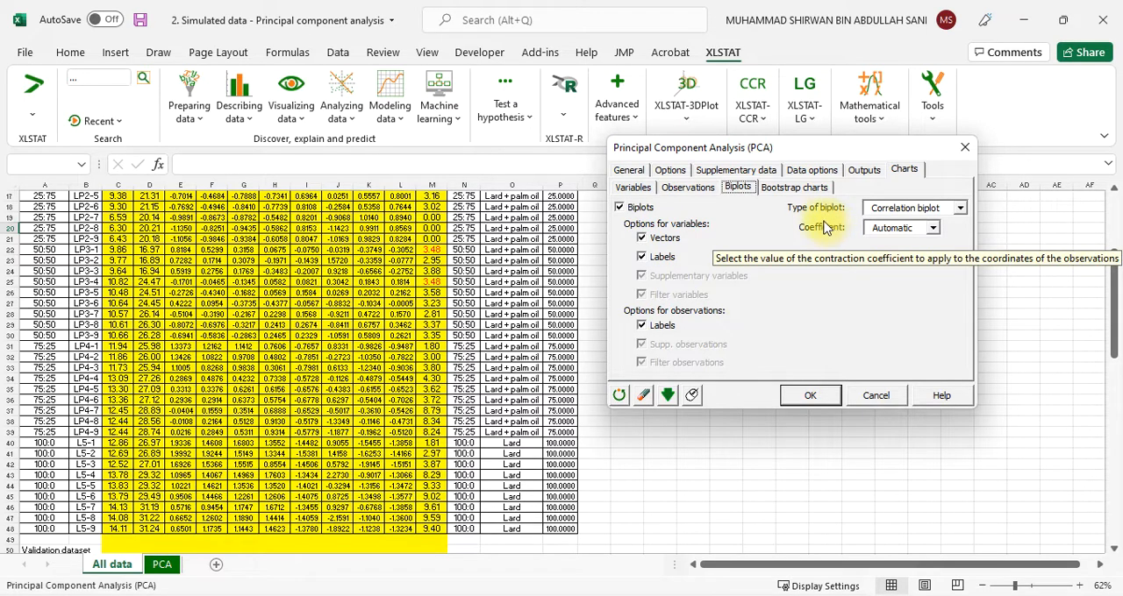
pyautogui.click(961, 211)
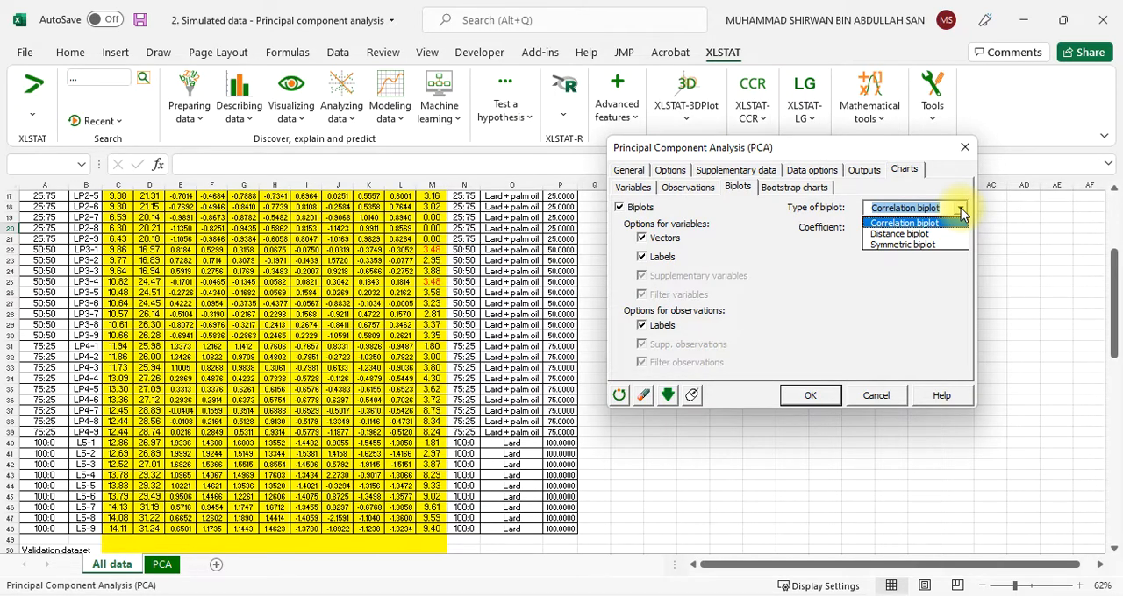
pyautogui.click(961, 211)
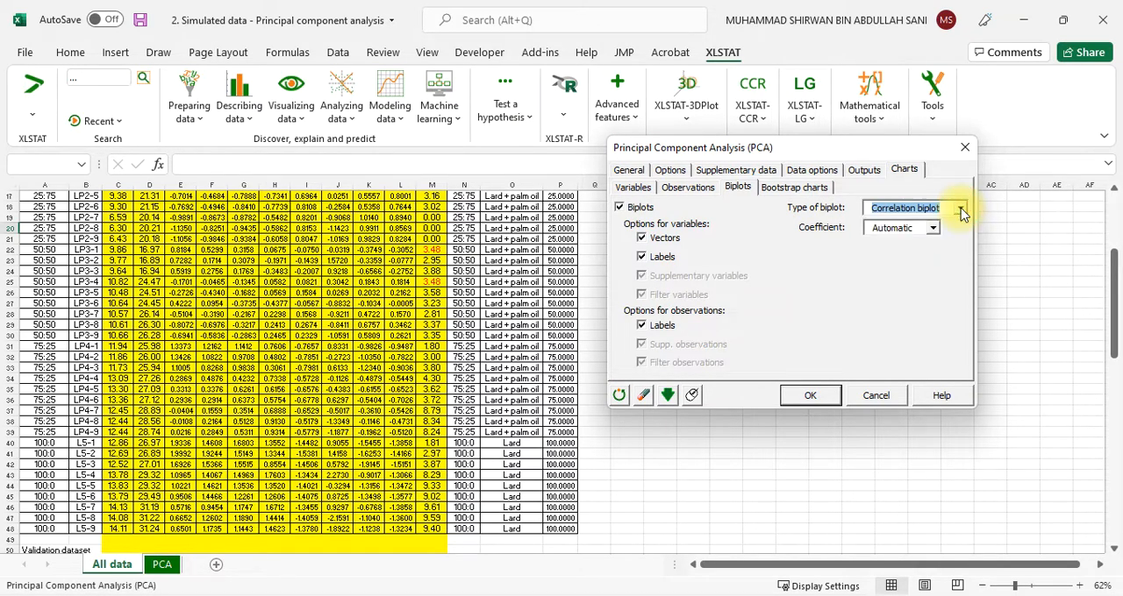
pyautogui.click(796, 190)
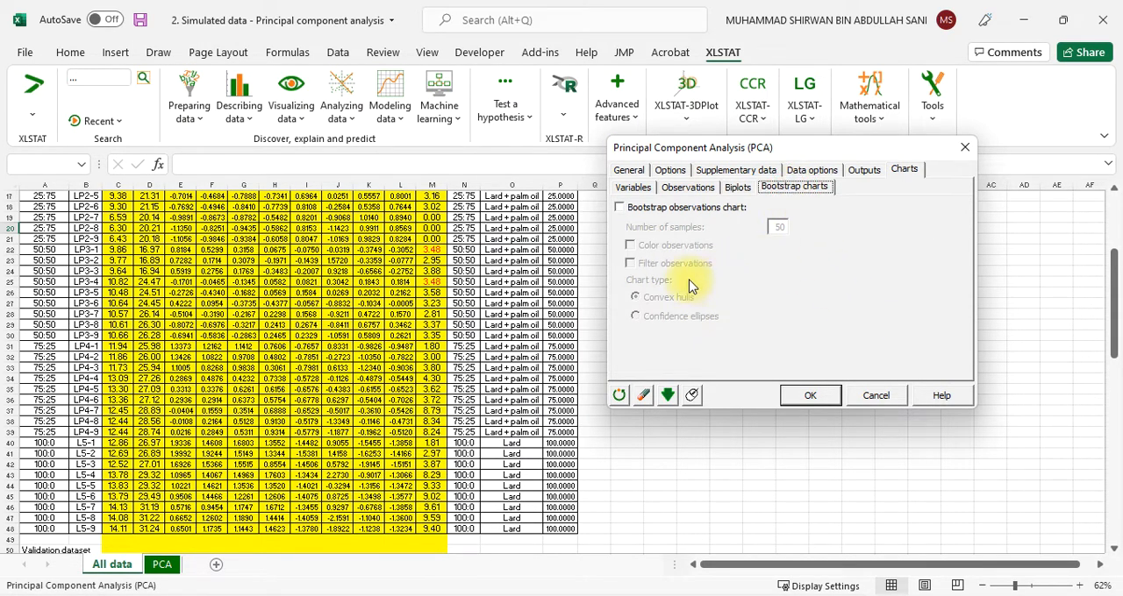
# Run the PCA with the listed selections and display the charts on axes F1 and F2
pyautogui.click(807, 396)
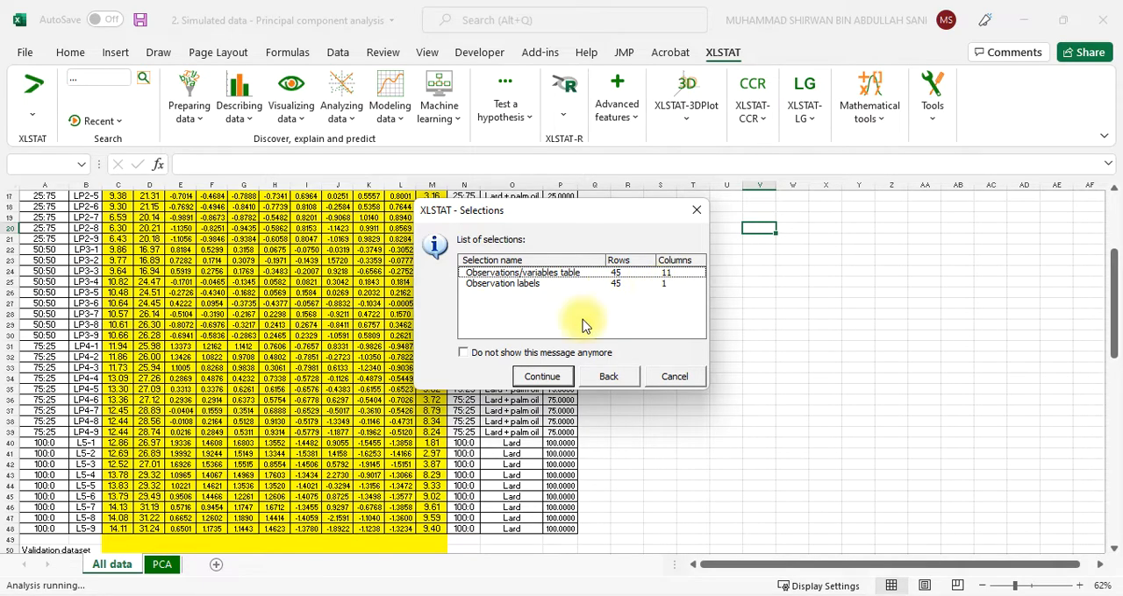
pyautogui.click(543, 377)
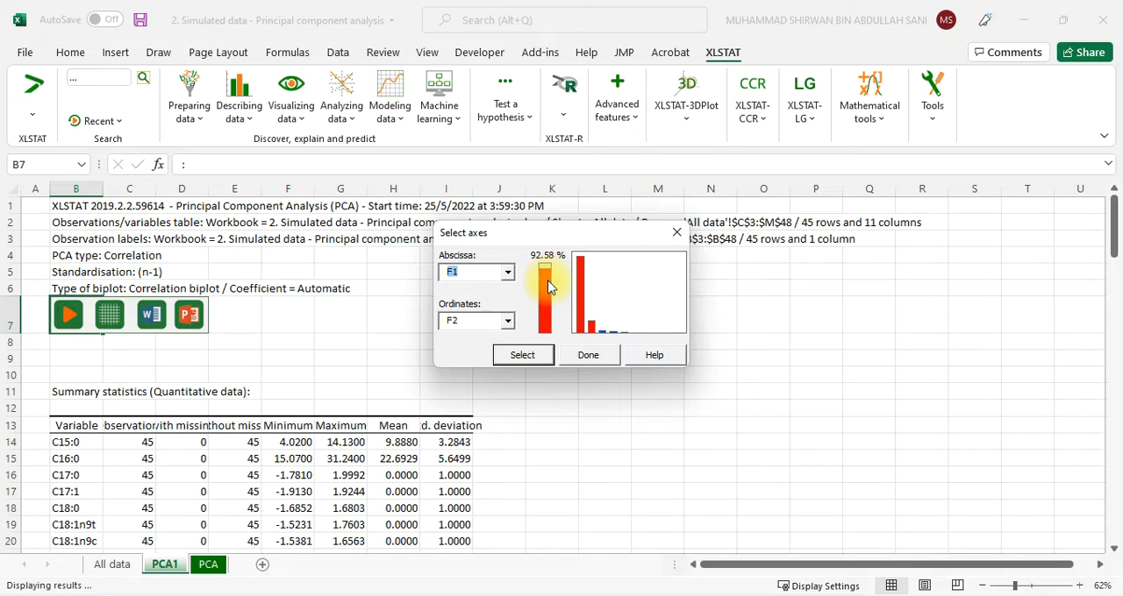
pyautogui.click(521, 358)
pyautogui.click(524, 356)
pyautogui.click(590, 356)
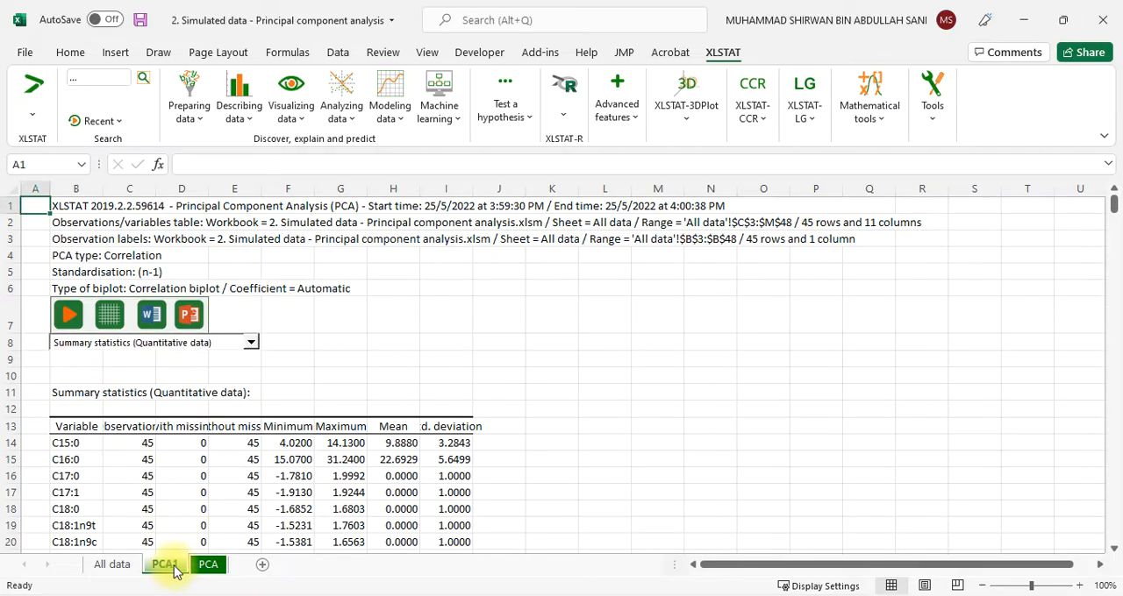
# Look through the new PCA1 results sheet from the summary statistics to the observations chart
pyautogui.scroll(-20, 245, 499)
pyautogui.scroll(-20, 255, 498)
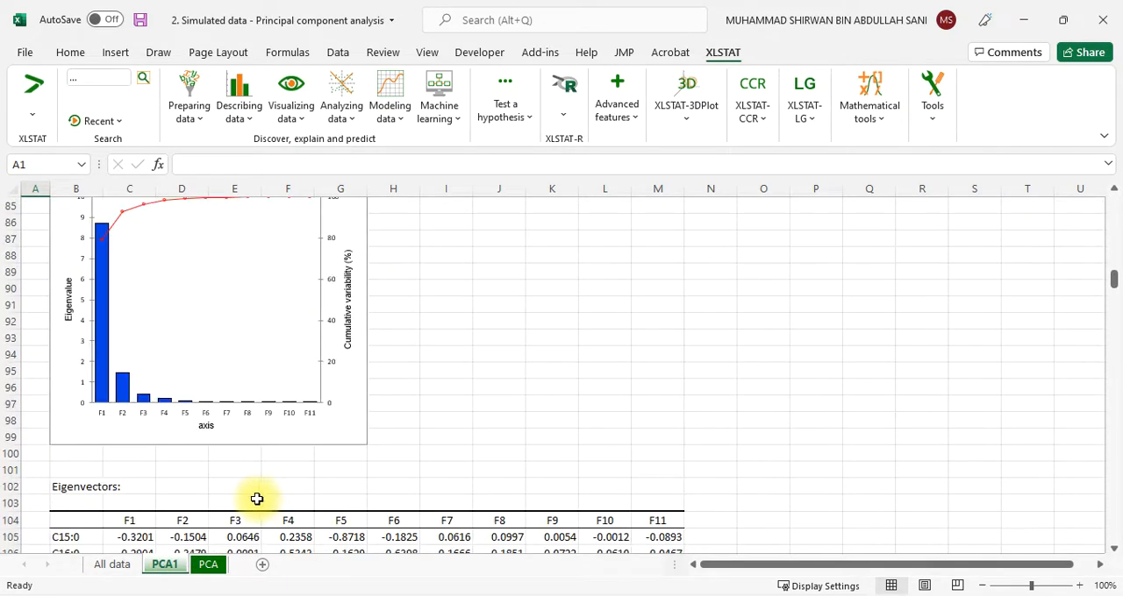
pyautogui.scroll(-20, 264, 507)
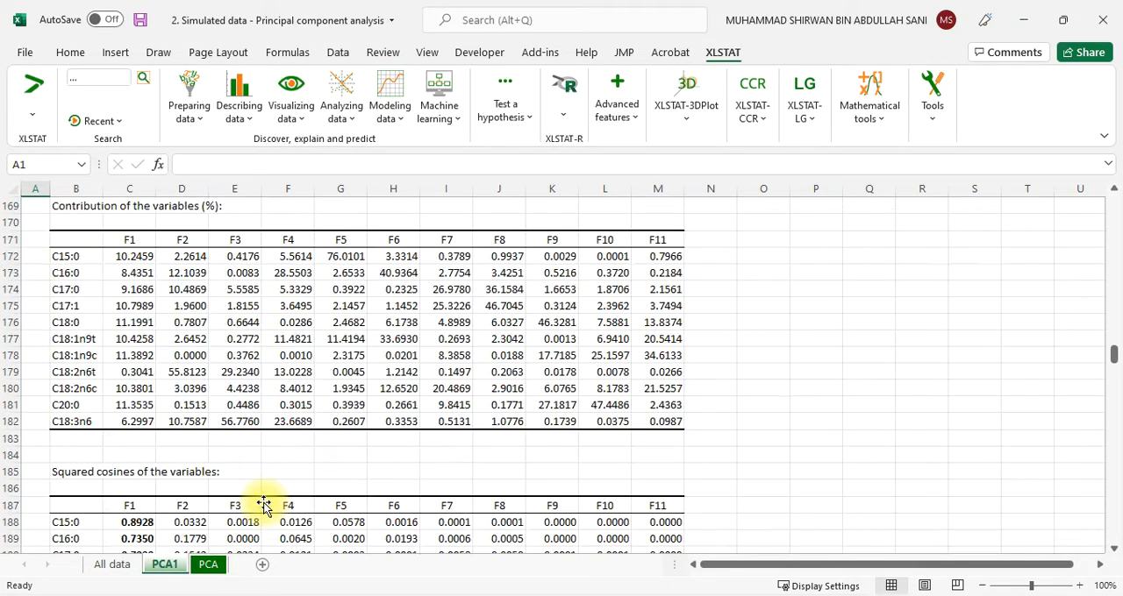
pyautogui.scroll(-7, 264, 507)
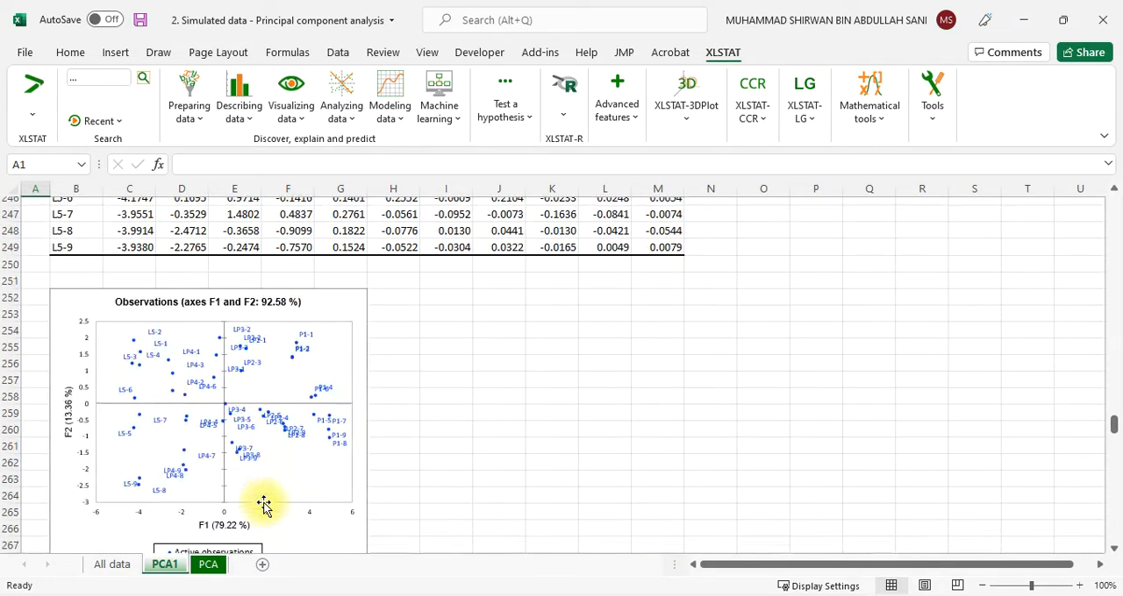
# Wrap the text of the summary statistics header row 13 on the existing PCA sheet
pyautogui.click(215, 565)
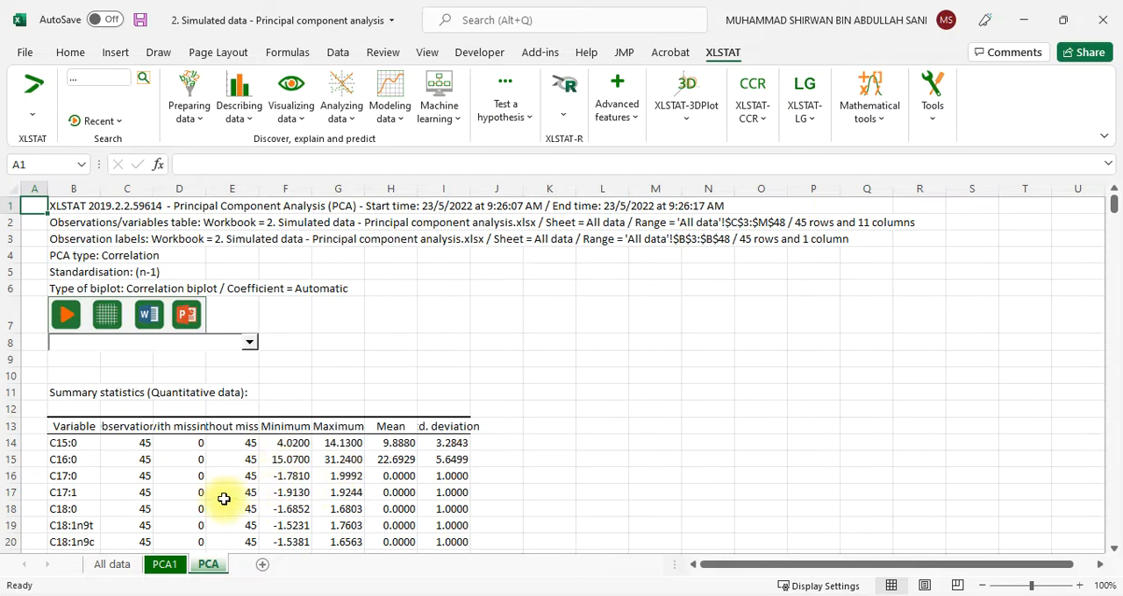
pyautogui.click(10, 426)
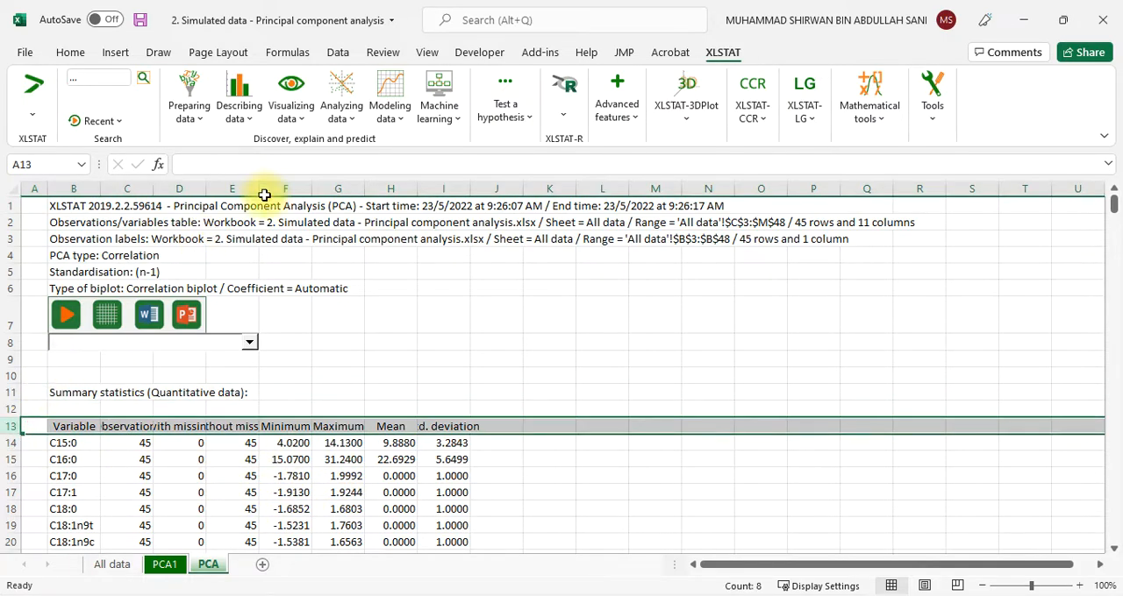
pyautogui.click(71, 51)
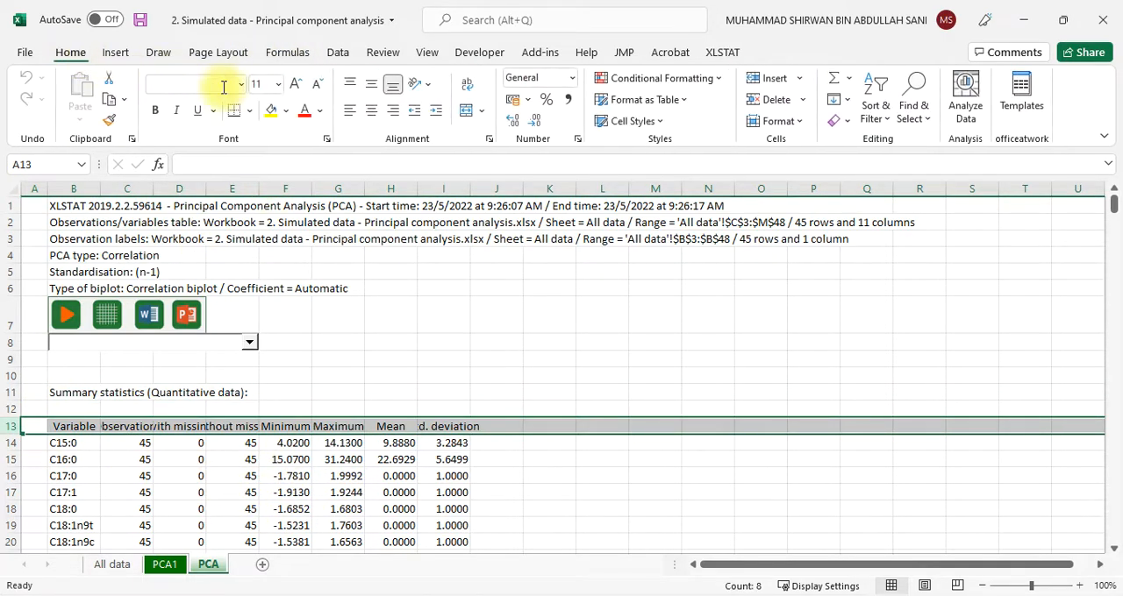
pyautogui.click(467, 84)
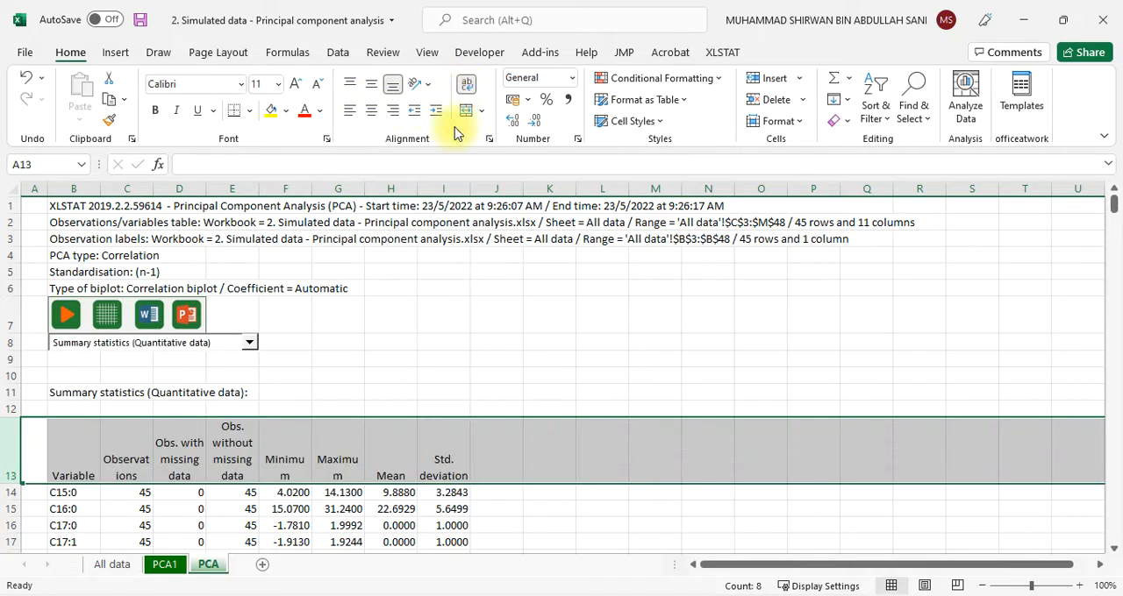
# Examine the summary statistics' means and standard deviations, highlighting the rows from C17:0 to C20:0
pyautogui.scroll(-3, 289, 374)
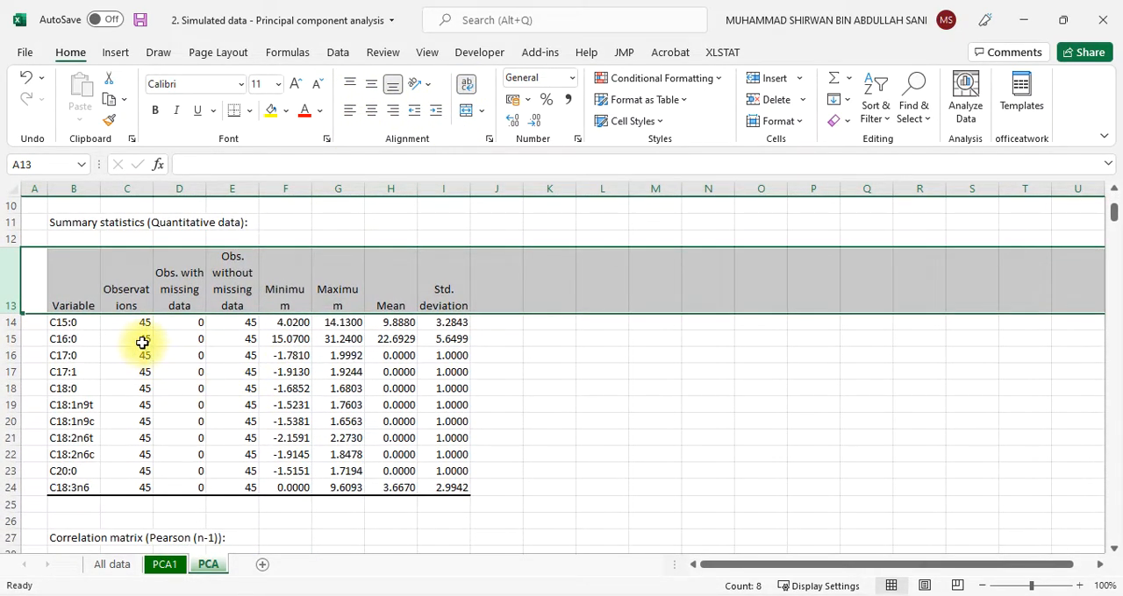
pyautogui.click(131, 337)
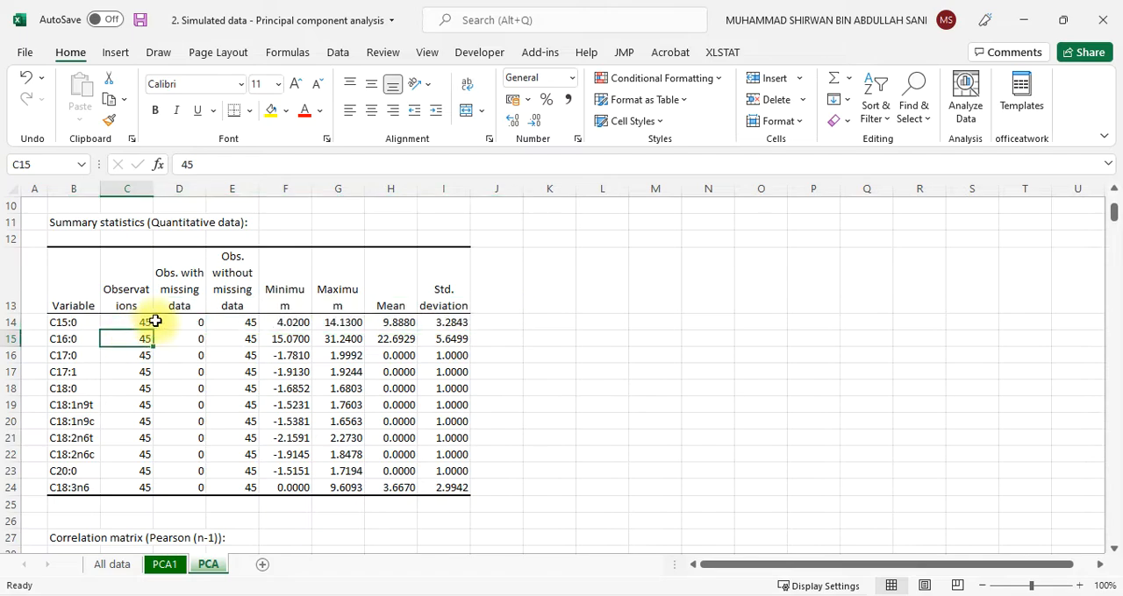
pyautogui.scroll(-3, 405, 341)
pyautogui.scroll(3, 405, 341)
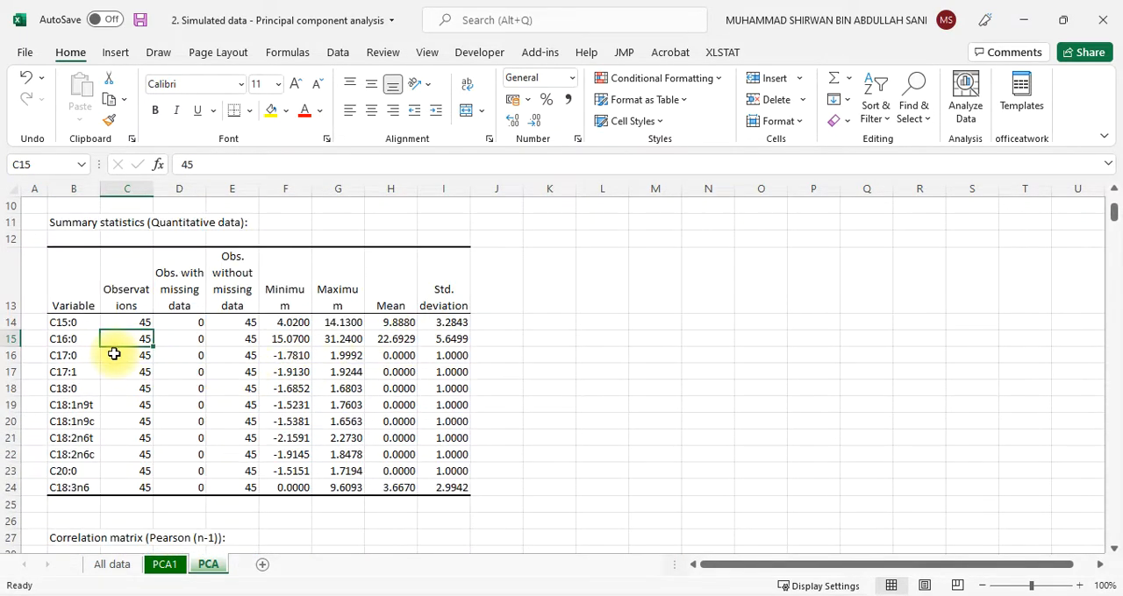
pyautogui.click(457, 356)
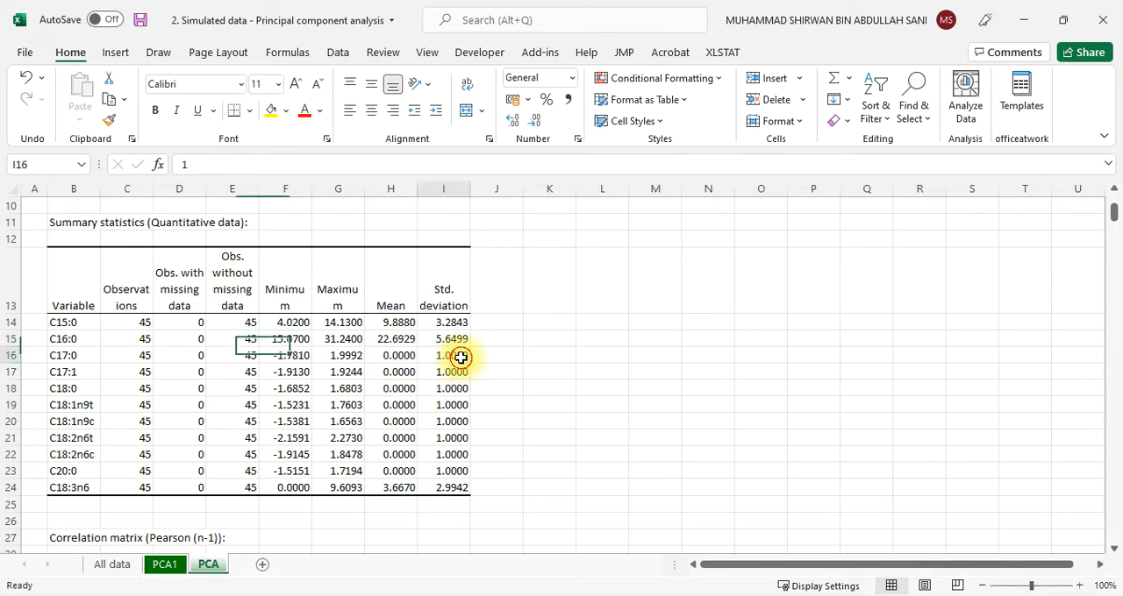
pyautogui.click(391, 359)
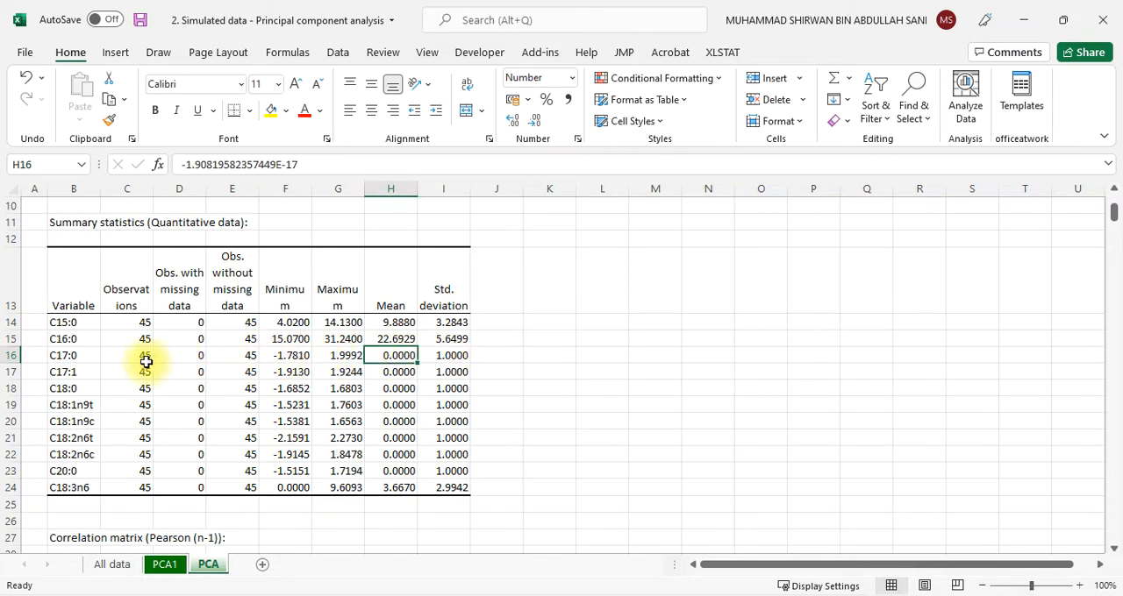
pyautogui.moveTo(57, 355); pyautogui.dragTo(440, 479)
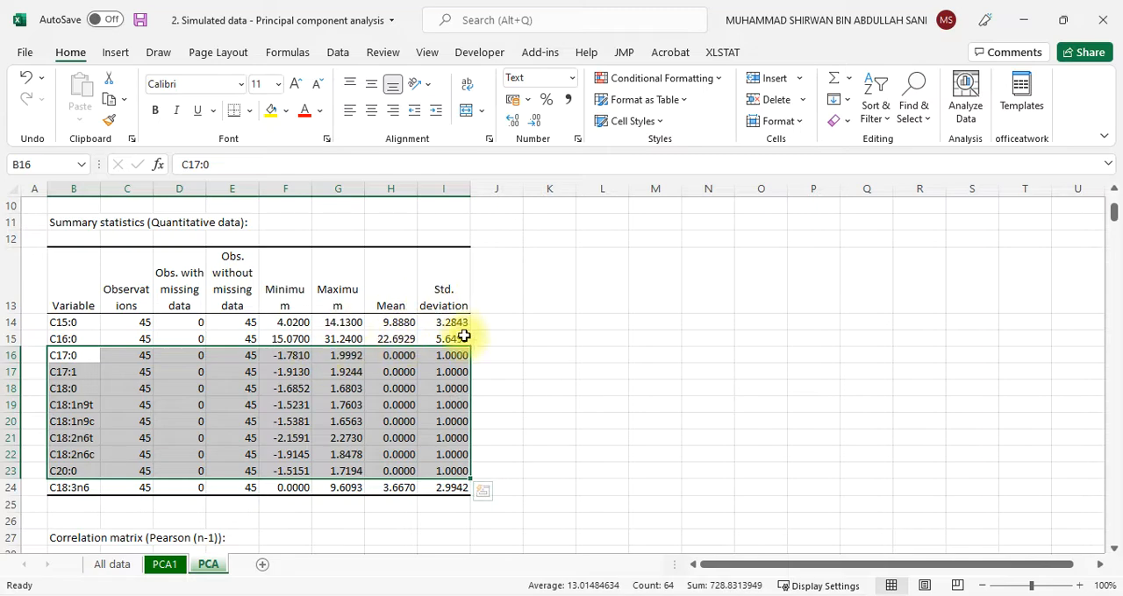
pyautogui.scroll(-4, 474, 390)
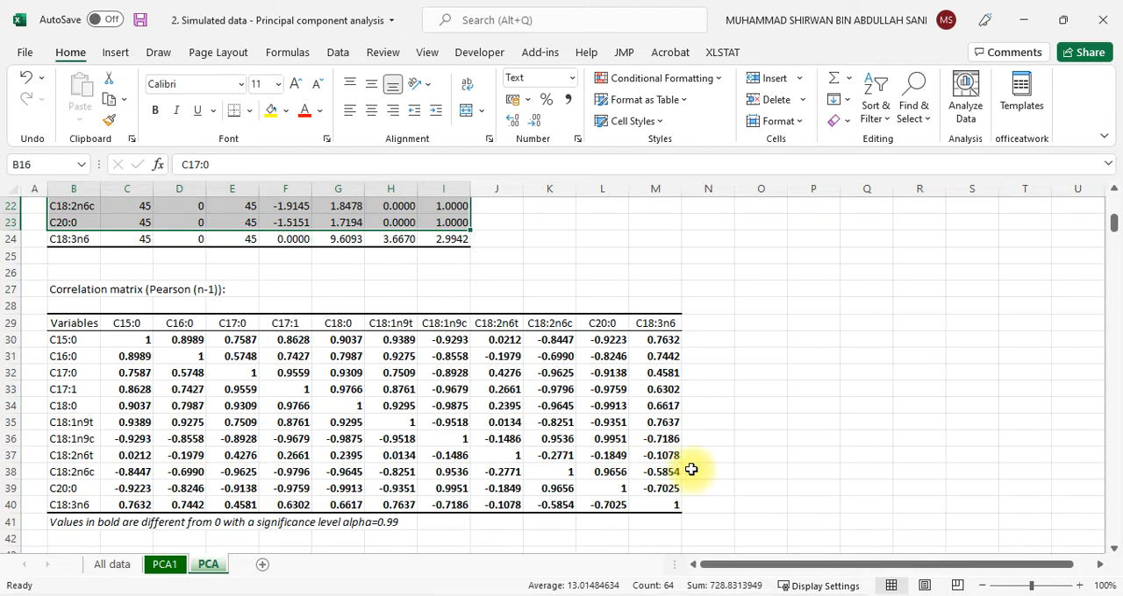
# Review the Pearson correlation matrix, Bartlett's sphericity test and Kaiser-Meyer-Olkin table, highlighting the overall KMO row
pyautogui.scroll(2, 692, 470)
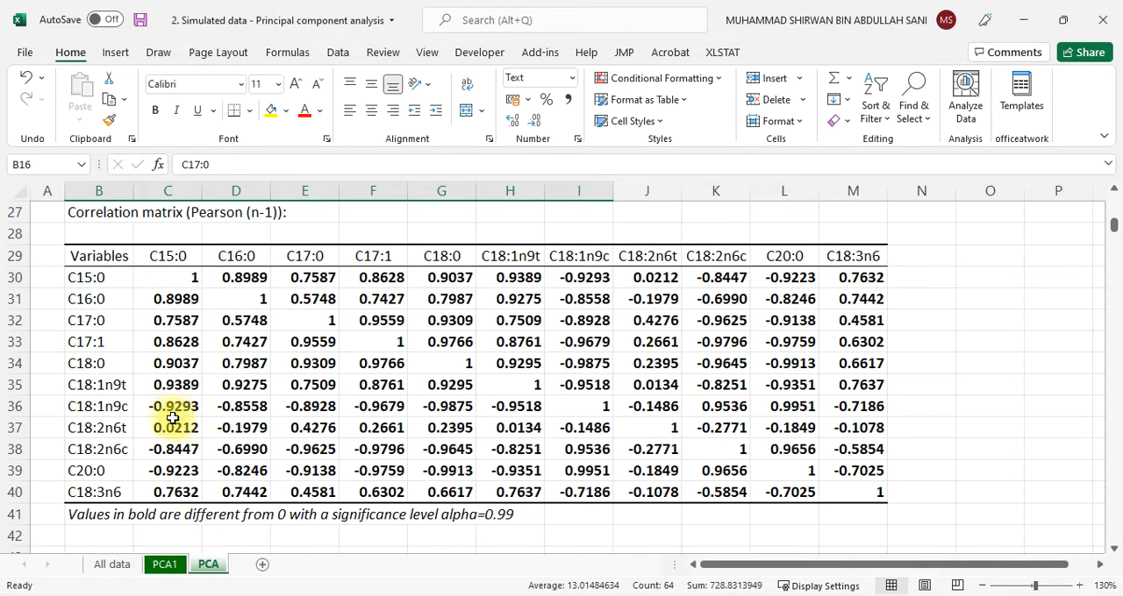
pyautogui.click(167, 409)
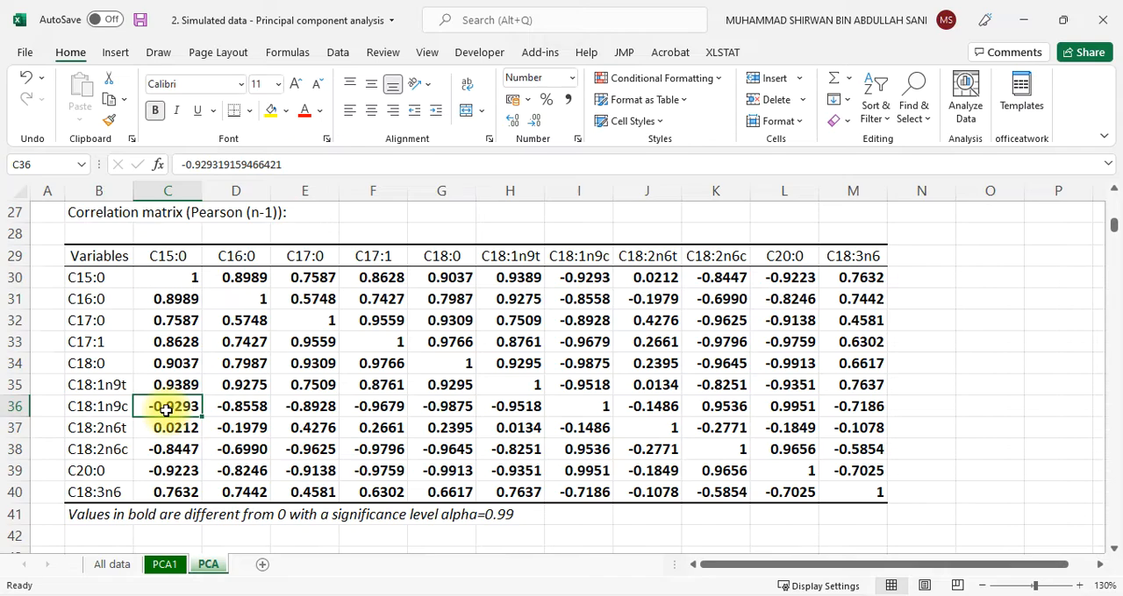
pyautogui.scroll(-5, 171, 412)
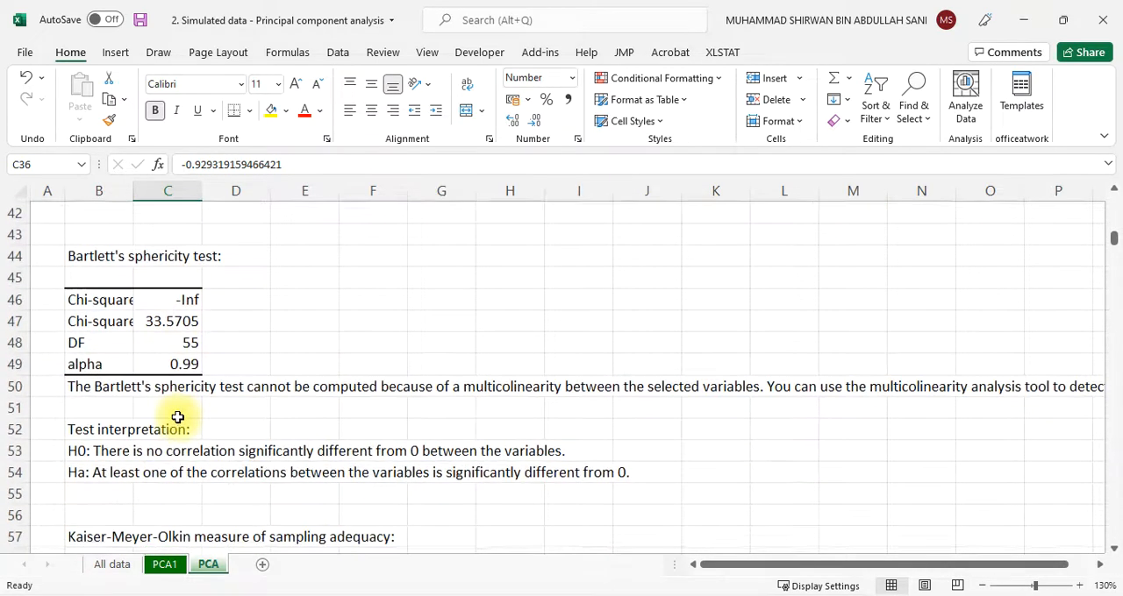
pyautogui.scroll(-1, 177, 418)
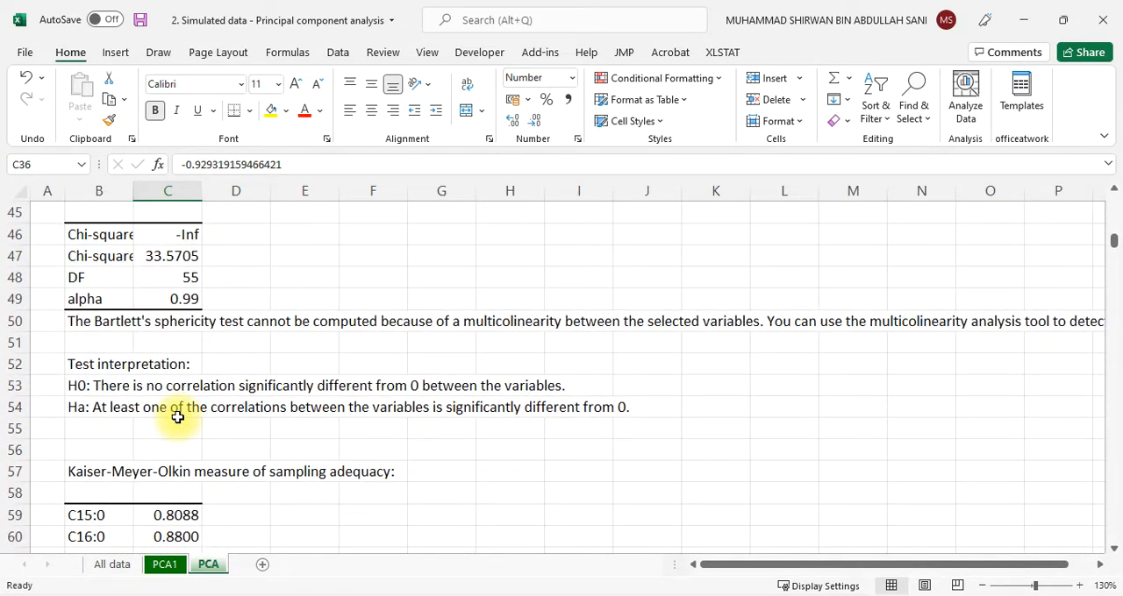
pyautogui.scroll(-4, 178, 417)
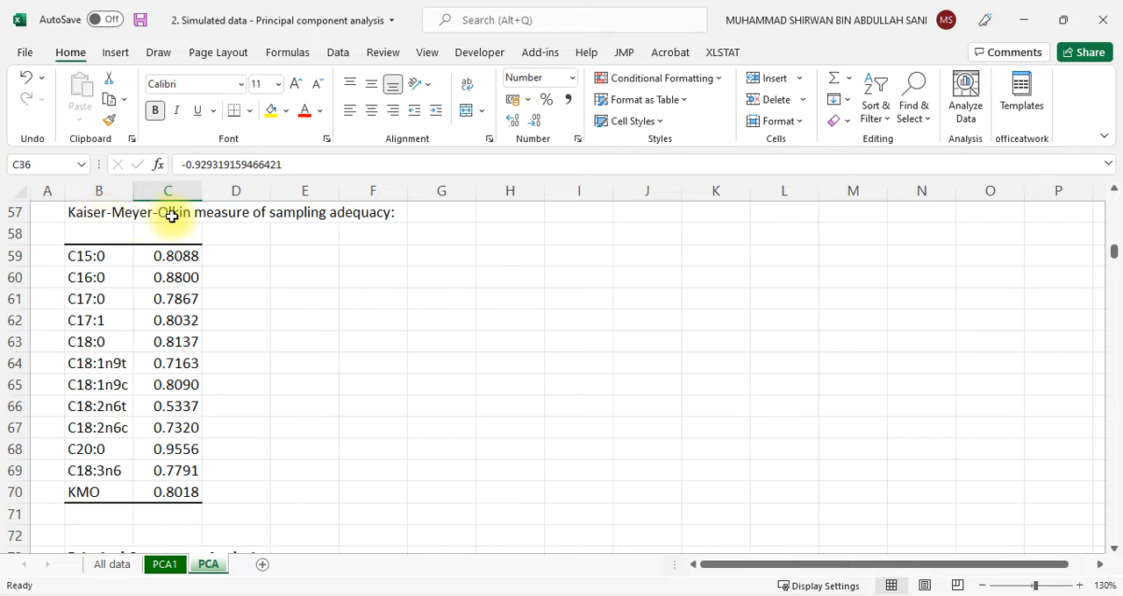
pyautogui.moveTo(83, 492); pyautogui.dragTo(175, 493)
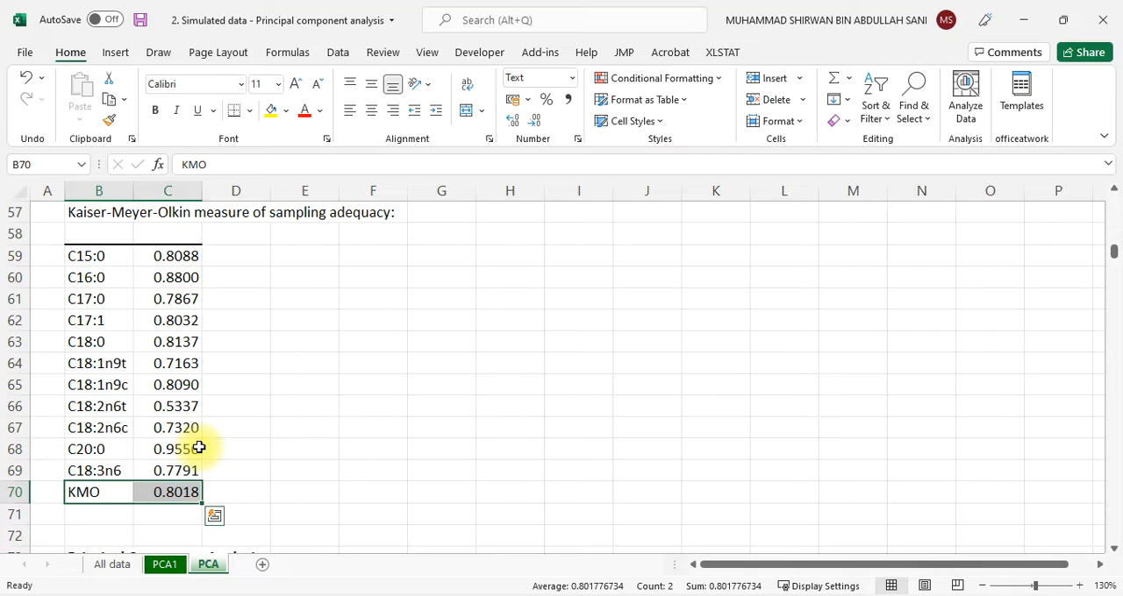
pyautogui.scroll(-5, 252, 458)
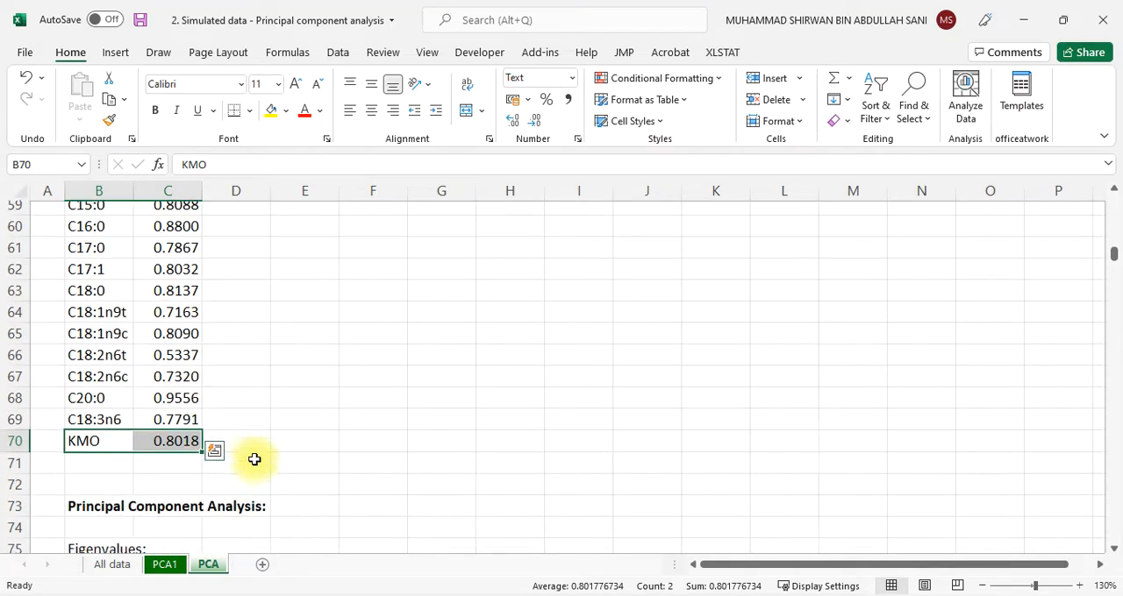
# Examine the eigenvalue table's factors F1 to F11 and widen column B to fit its row labels
pyautogui.scroll(1, 252, 464)
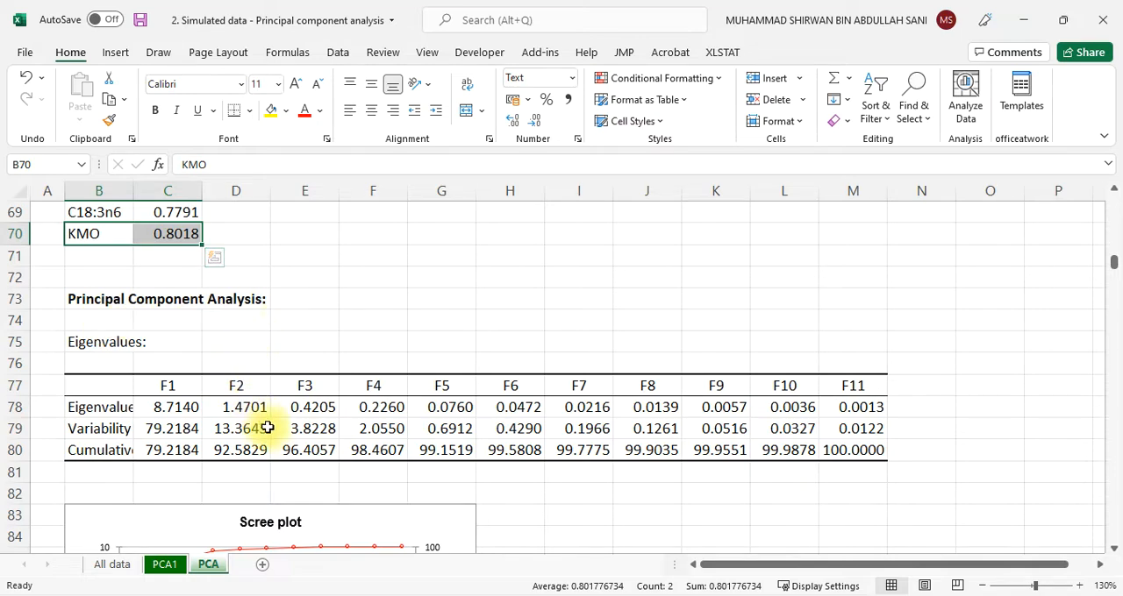
pyautogui.moveTo(166, 386); pyautogui.dragTo(870, 386)
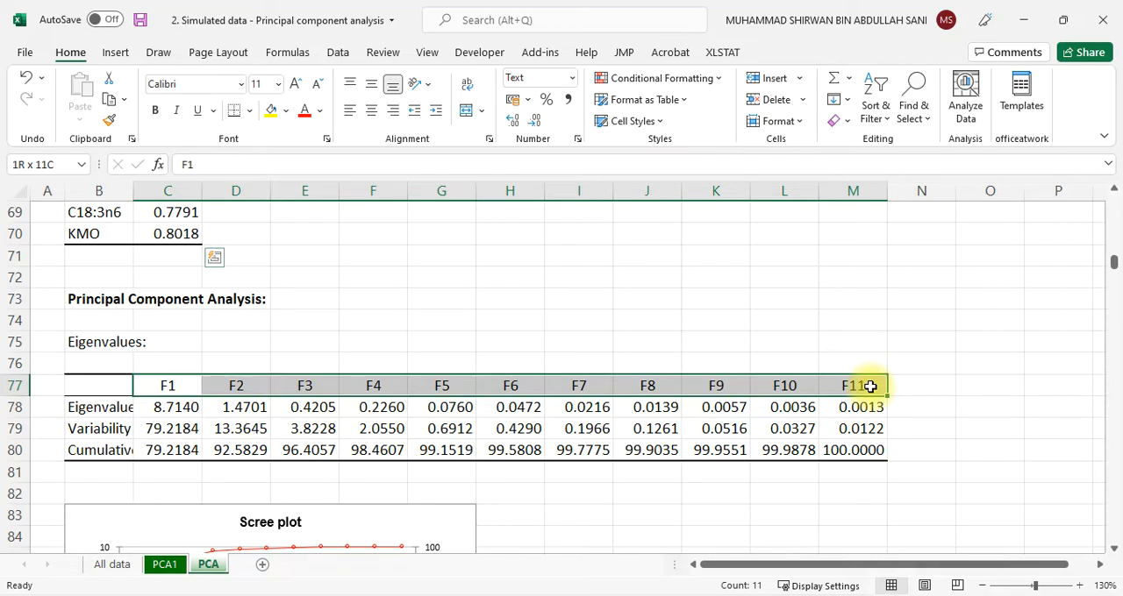
pyautogui.moveTo(870, 386); pyautogui.dragTo(870, 386)
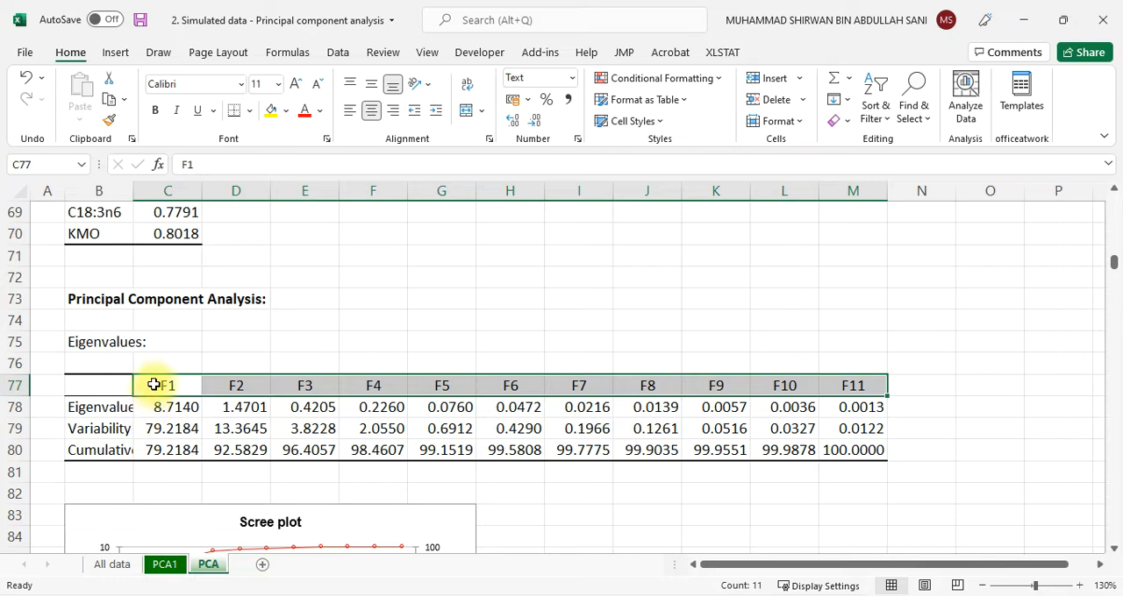
pyautogui.moveTo(167, 388); pyautogui.dragTo(245, 466)
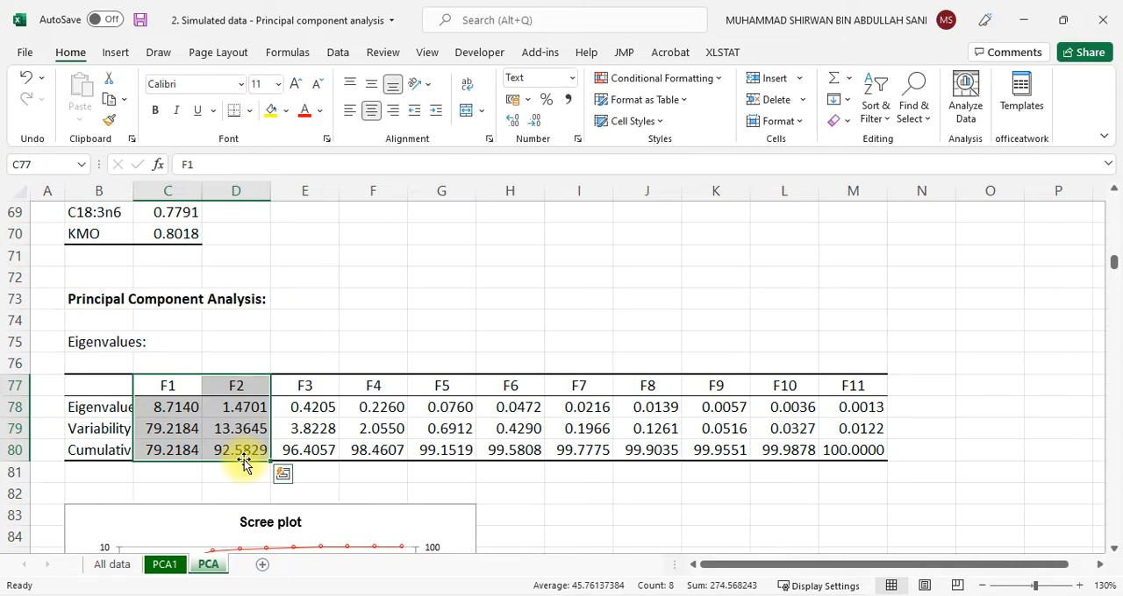
pyautogui.click(86, 386)
pyautogui.moveTo(133, 186); pyautogui.dragTo(215, 188)
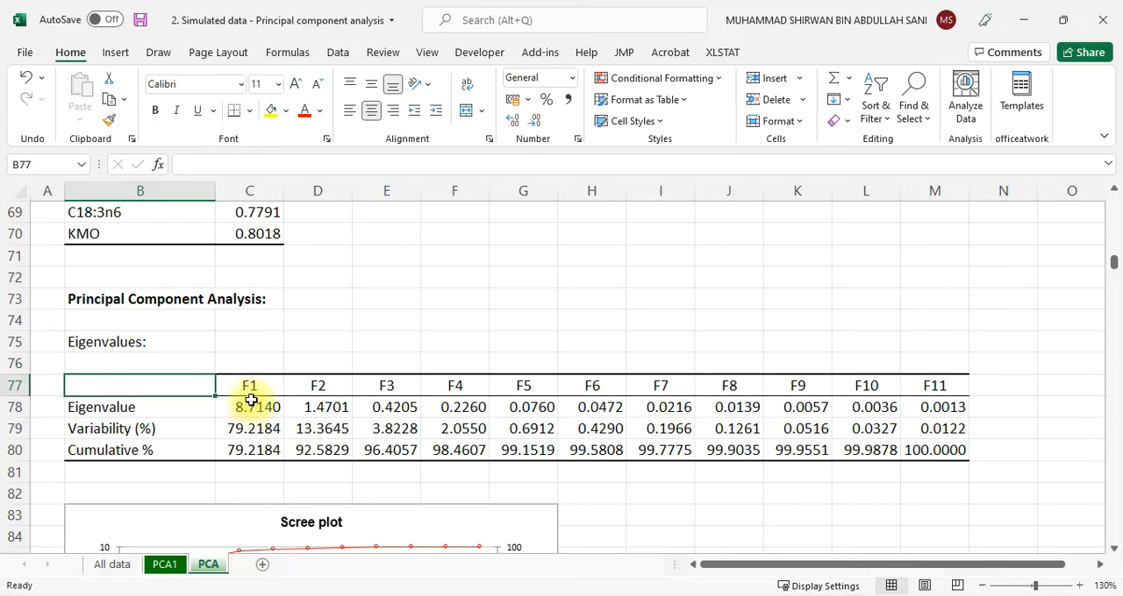
# Examine the F1 and F2 eigenvalues and their cumulative variability against the scree plot
pyautogui.moveTo(248, 385); pyautogui.dragTo(326, 448)
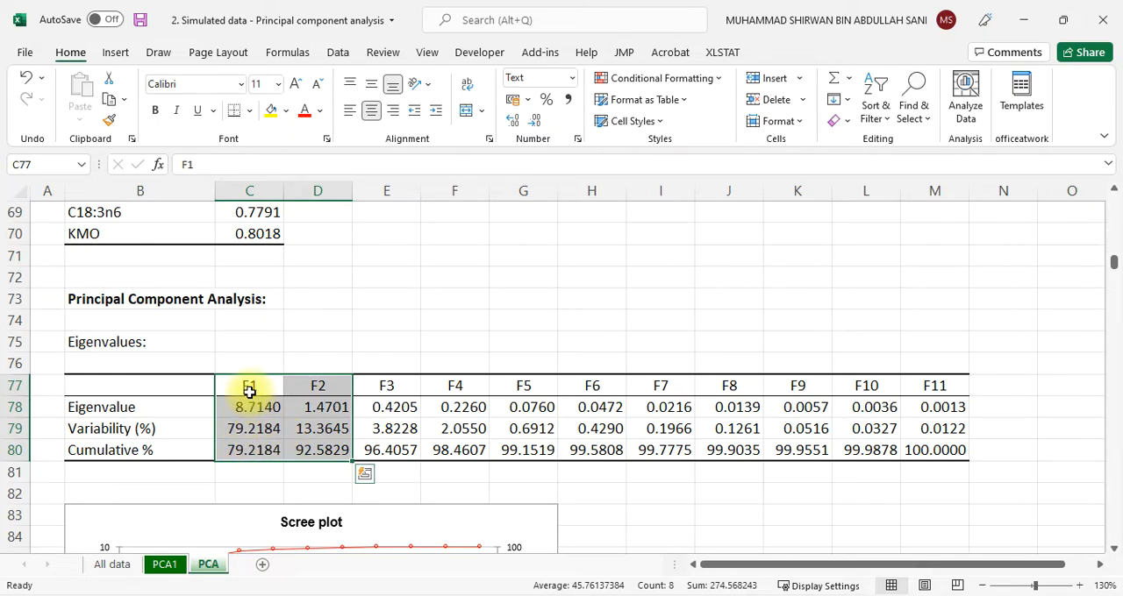
pyautogui.click(323, 451)
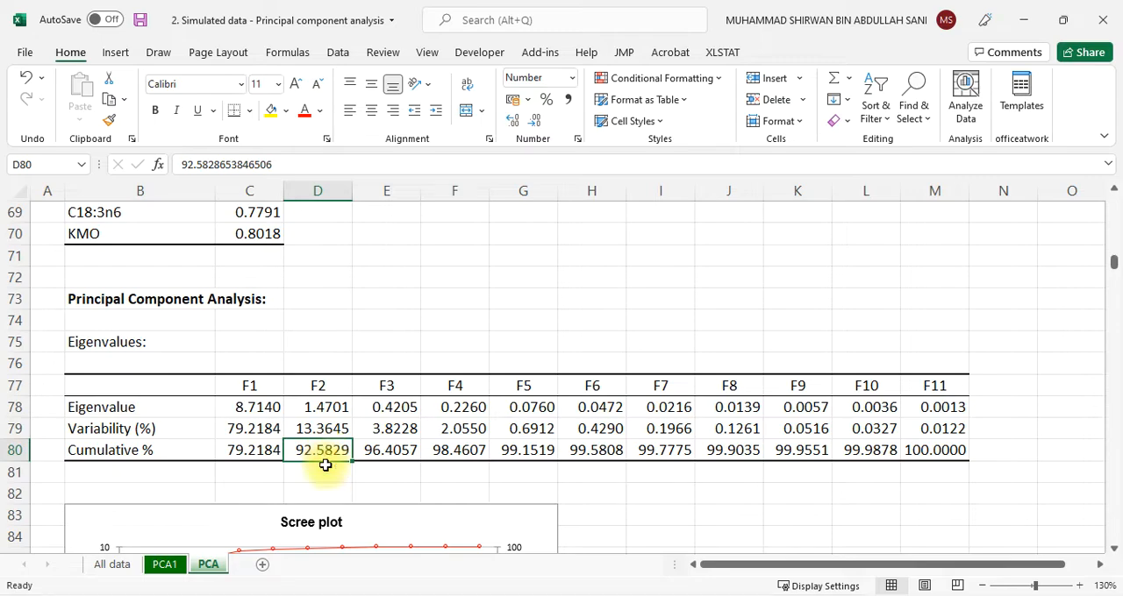
pyautogui.scroll(-2, 325, 466)
pyautogui.scroll(3, 328, 472)
pyautogui.scroll(-5, 326, 472)
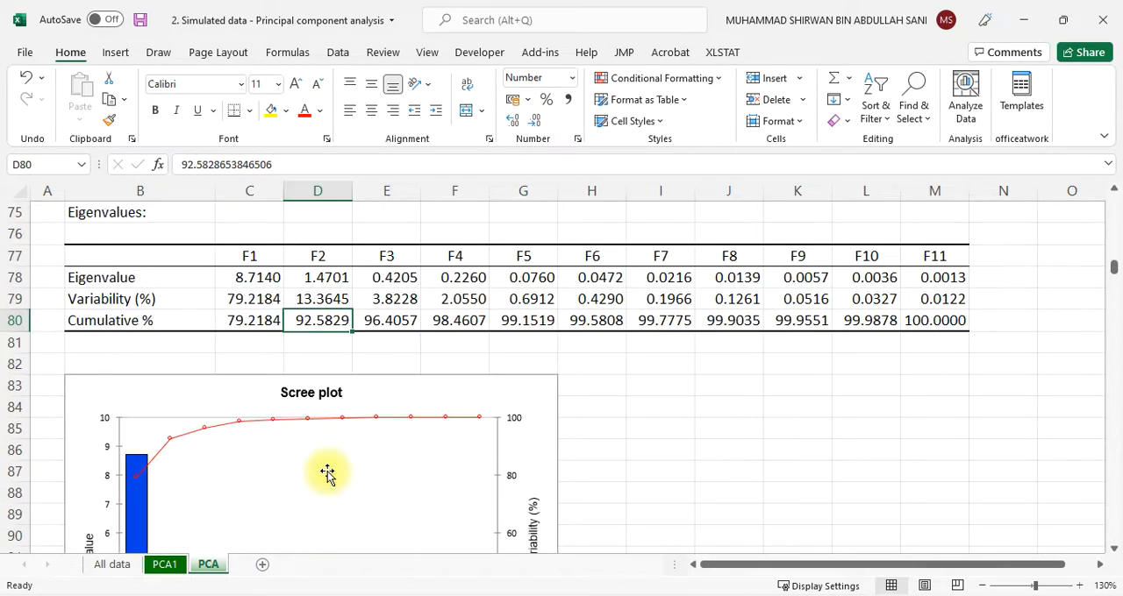
pyautogui.scroll(1, 327, 471)
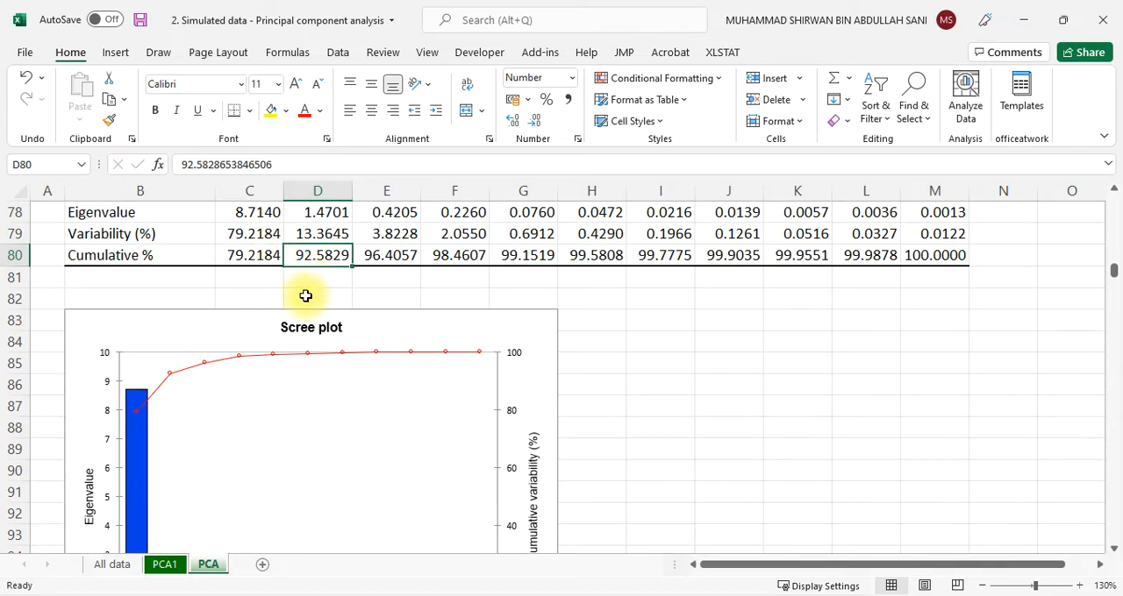
pyautogui.scroll(2, 307, 343)
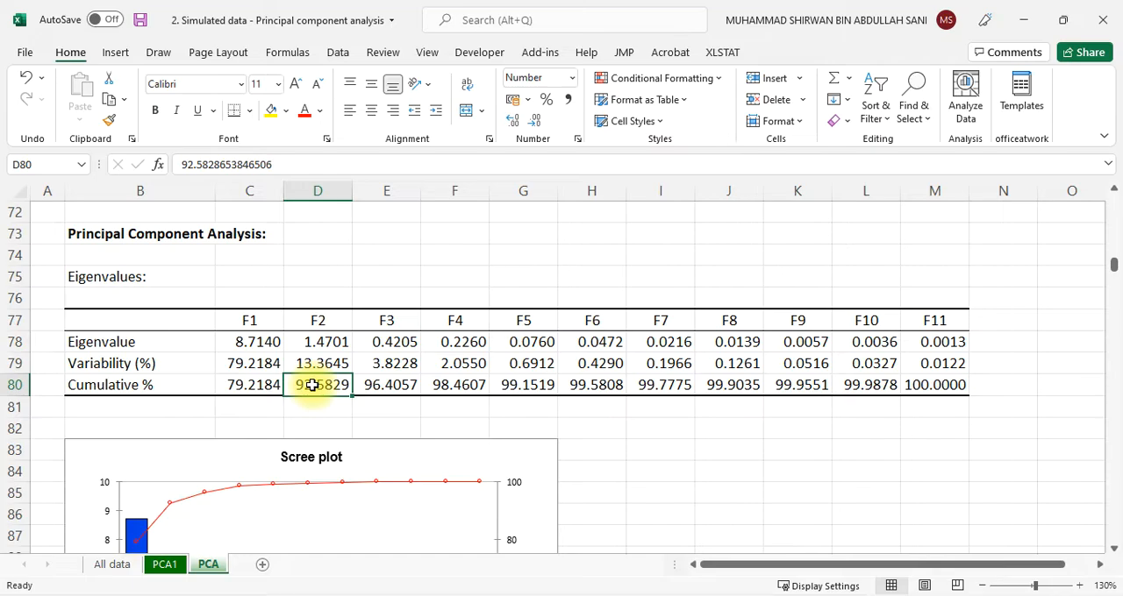
# Color the variable names and F1 and F2 columns of the factor loadings table (B121:D132) red
pyautogui.scroll(-9, 312, 386)
pyautogui.scroll(-2, 312, 386)
pyautogui.scroll(1, 317, 382)
pyautogui.scroll(-1, 294, 386)
pyautogui.scroll(-5, 290, 391)
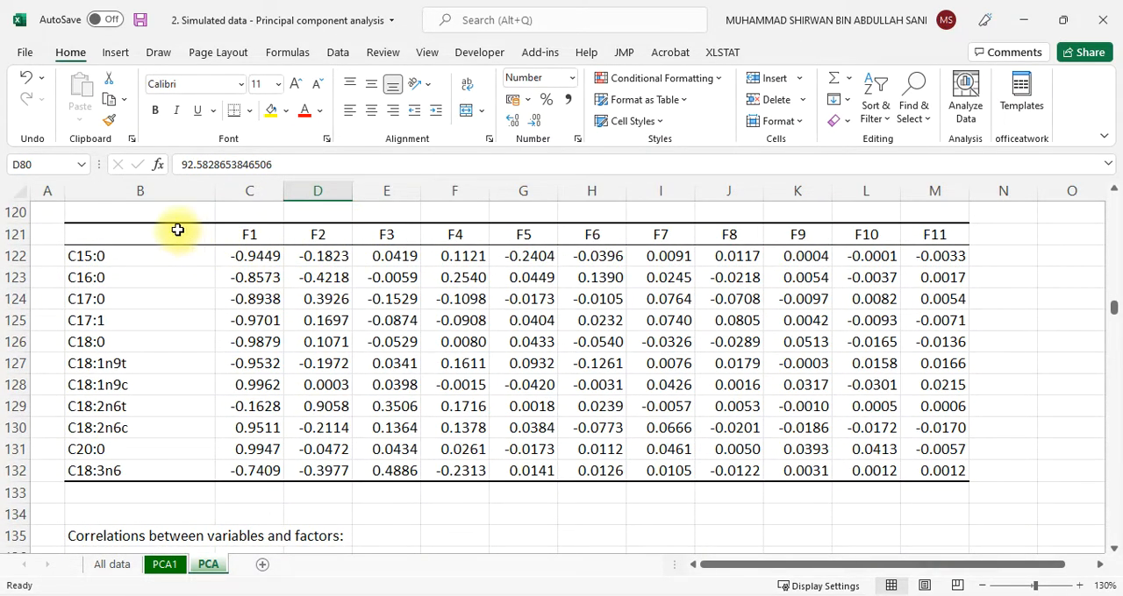
pyautogui.moveTo(82, 234); pyautogui.dragTo(313, 465)
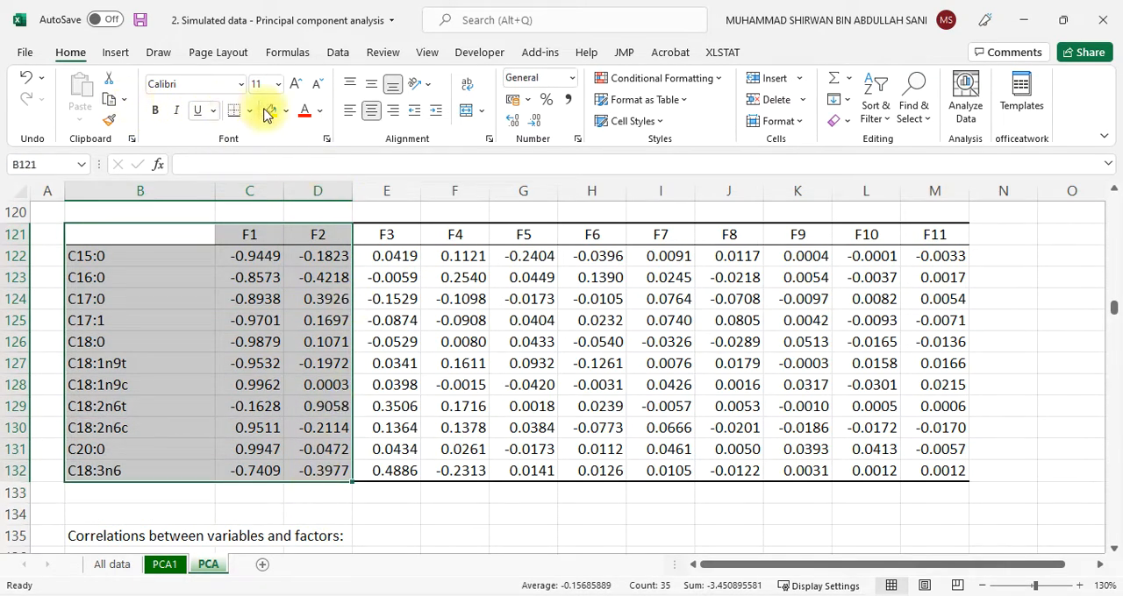
pyautogui.click(304, 110)
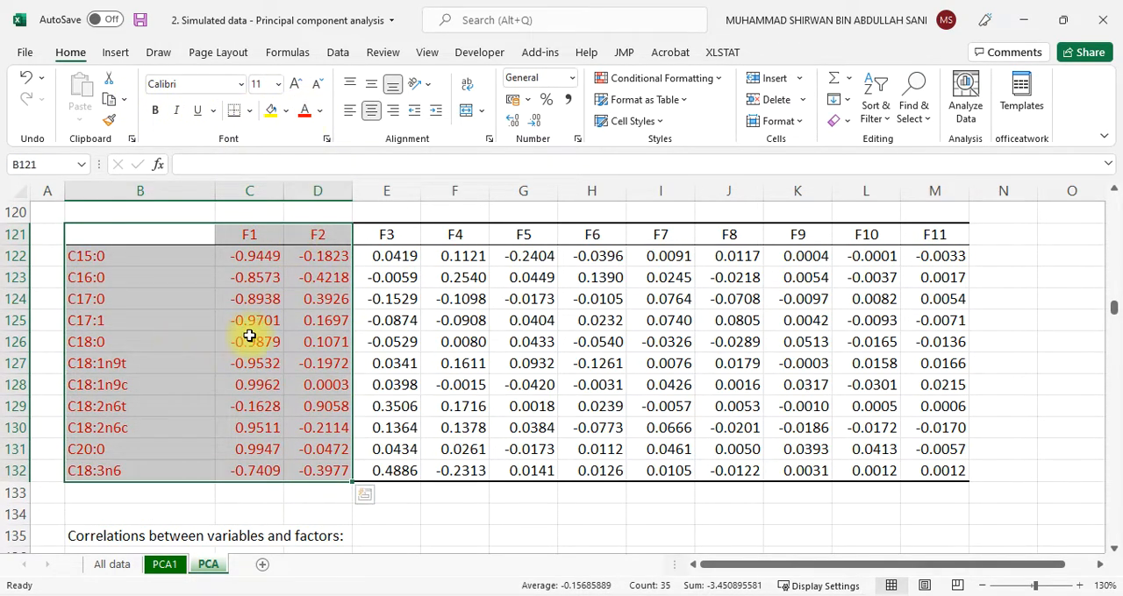
# Enter the note "FL > 0.75 - strong variables" in cell D119 beside the factor loadings heading
pyautogui.scroll(2, 272, 319)
pyautogui.scroll(-1, 274, 321)
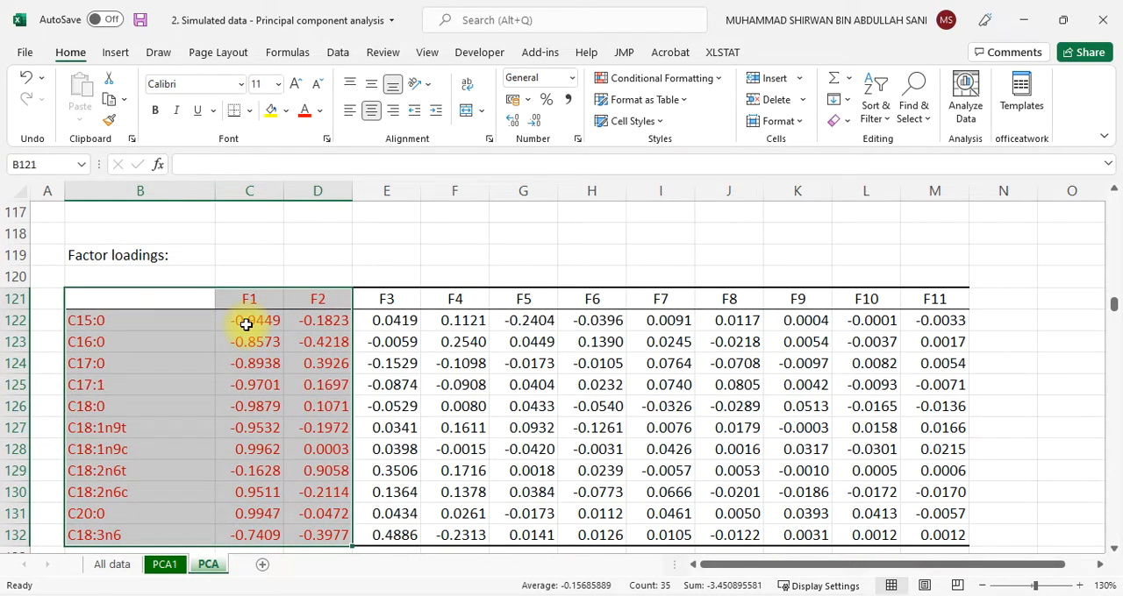
pyautogui.click(344, 259)
pyautogui.write('F')
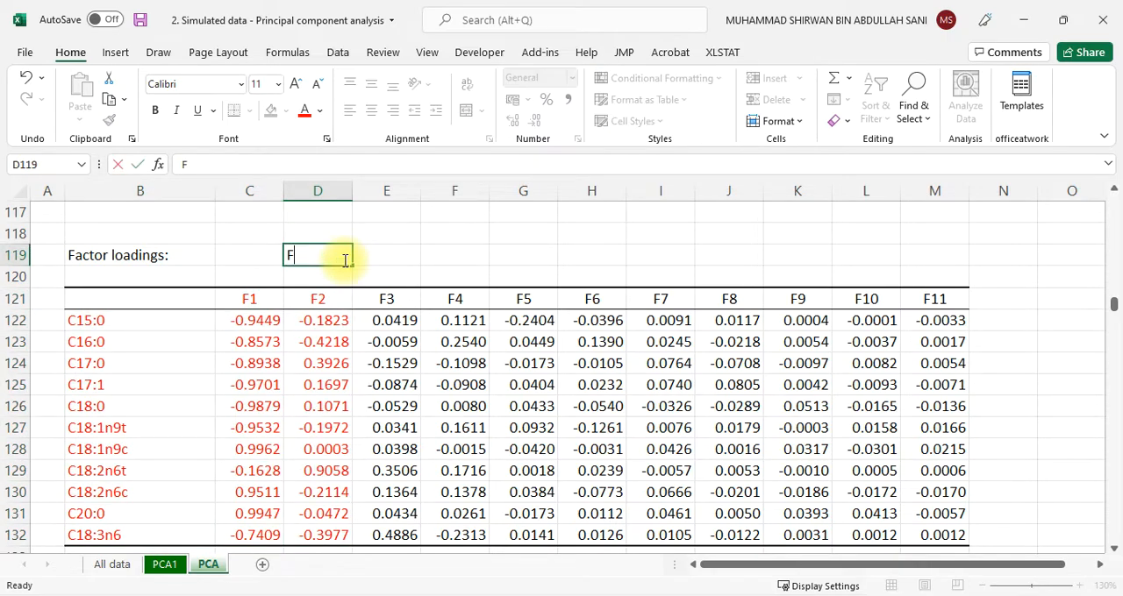
pyautogui.write('L > 0')
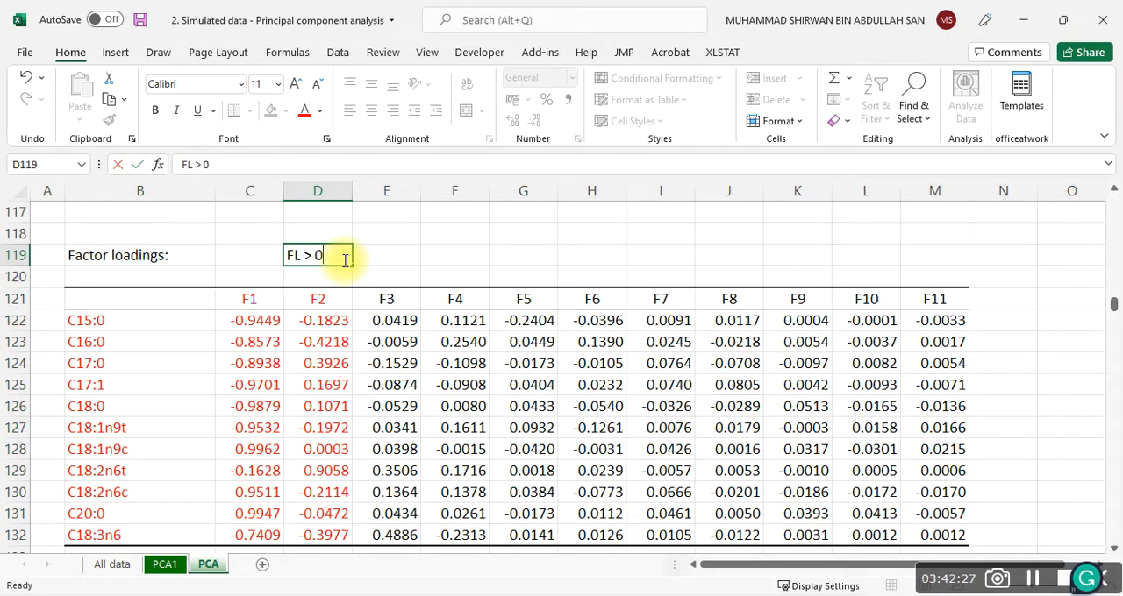
pyautogui.write('.75 - strong ')
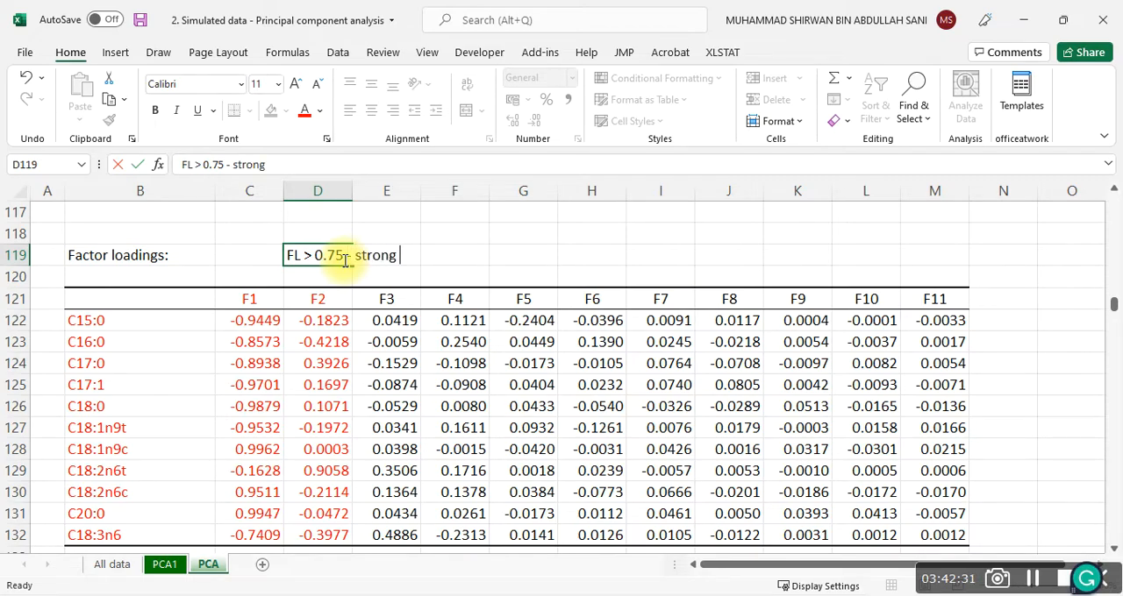
pyautogui.write('variables')
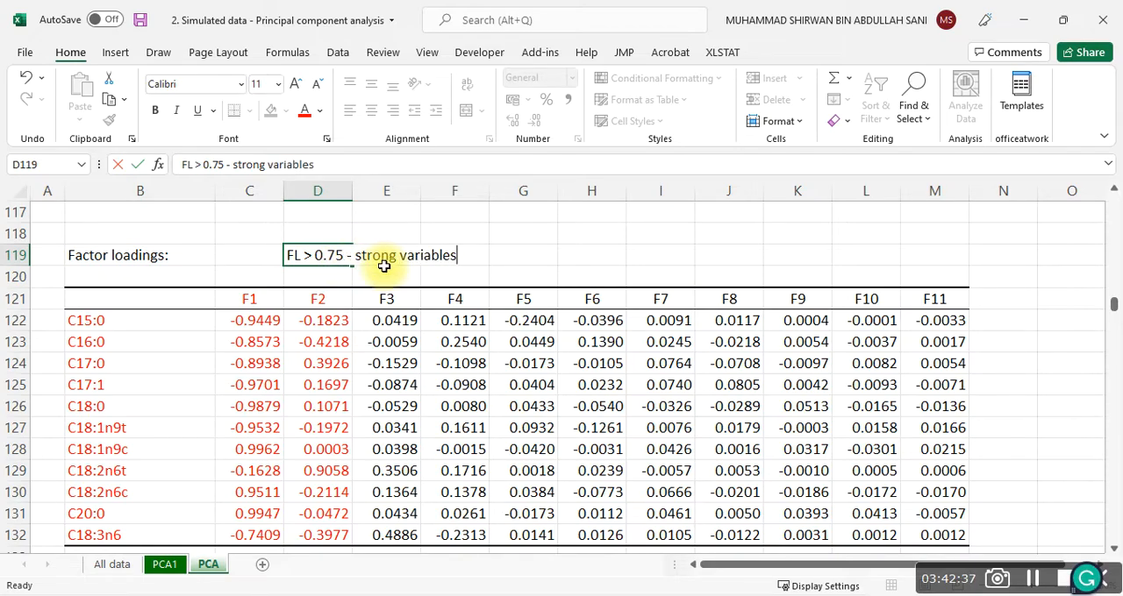
# Enter "FL < 0.3" in cell G119 beside the strong variables note
pyautogui.click(514, 259)
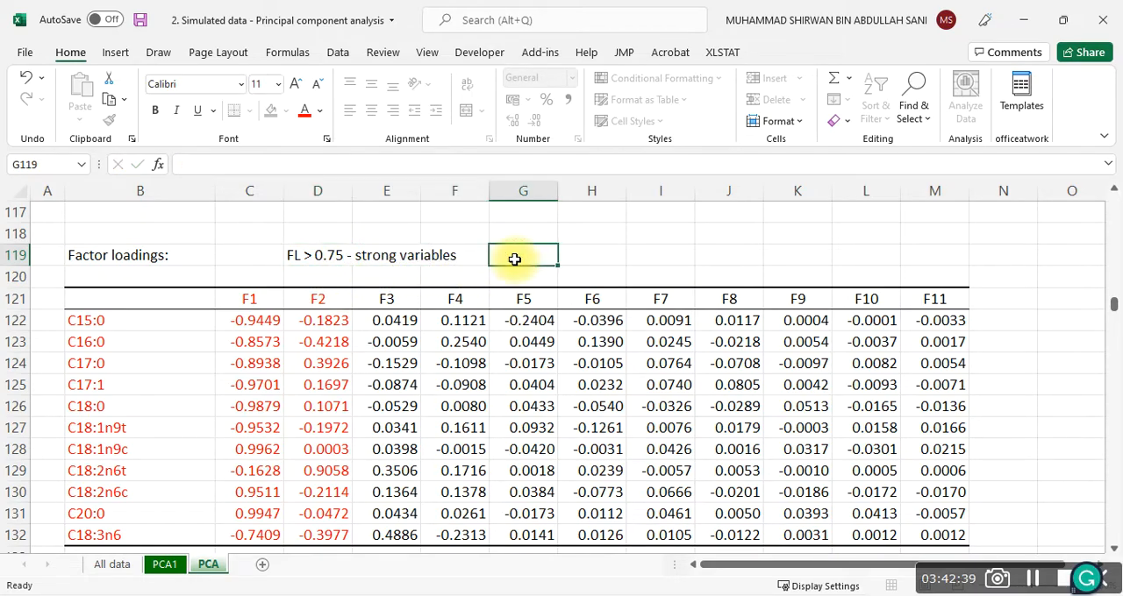
pyautogui.write('FL <')
pyautogui.write(' 0.4')
pyautogui.press('BackSpace')
pyautogui.write('3')
pyautogui.press('Left')
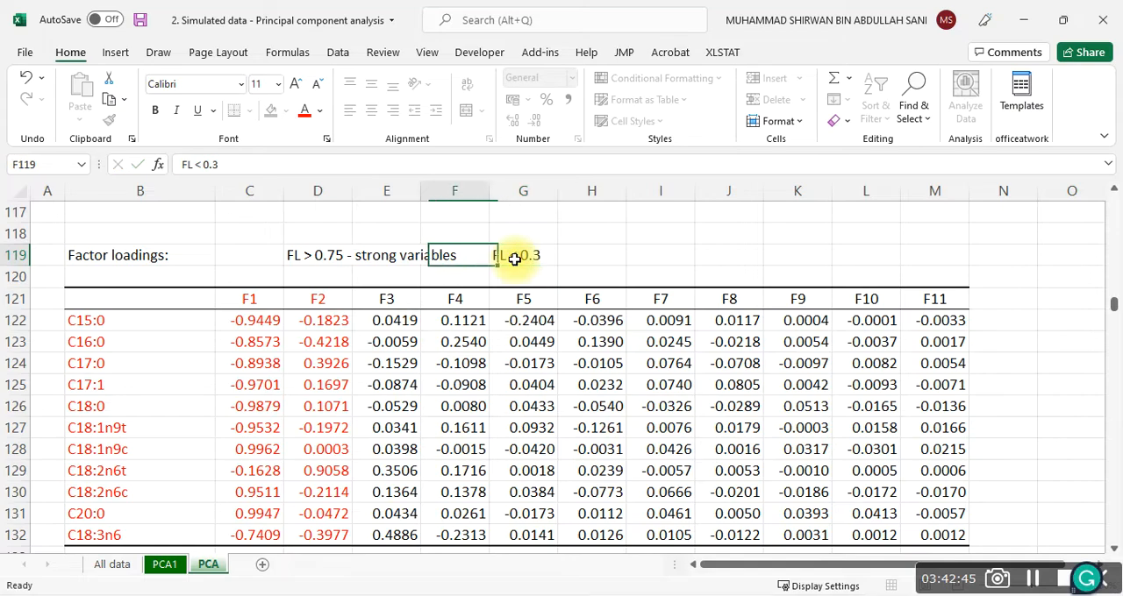
pyautogui.press('Left')
pyautogui.click(515, 258)
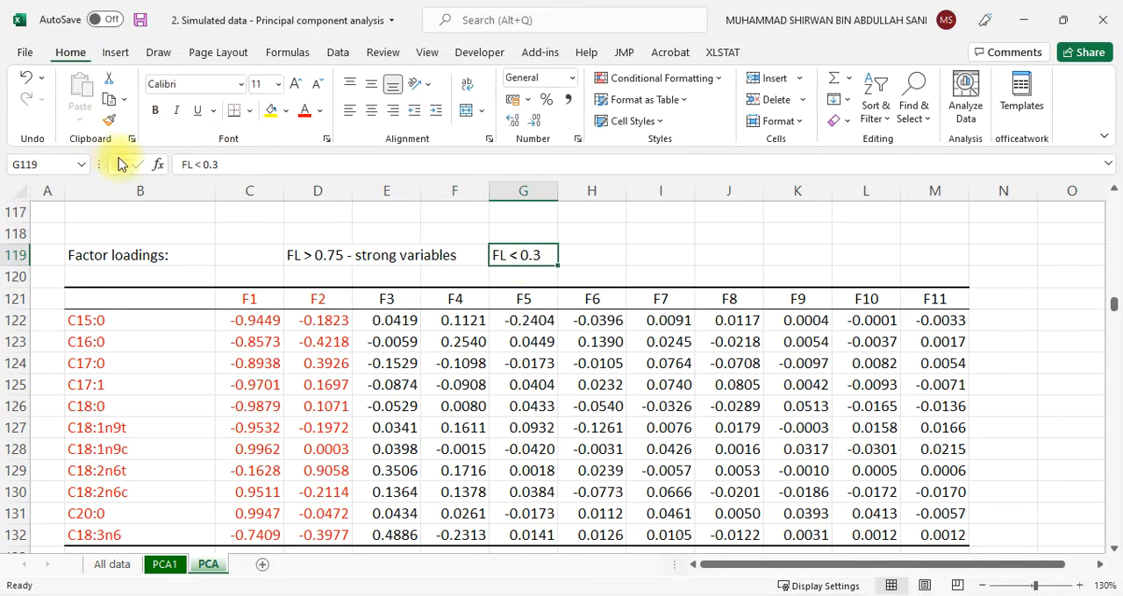
# Revise the note in G119 to read "0.3 < FL < 0.75 moderate variables"
pyautogui.click(184, 165)
pyautogui.write('< 0.3')
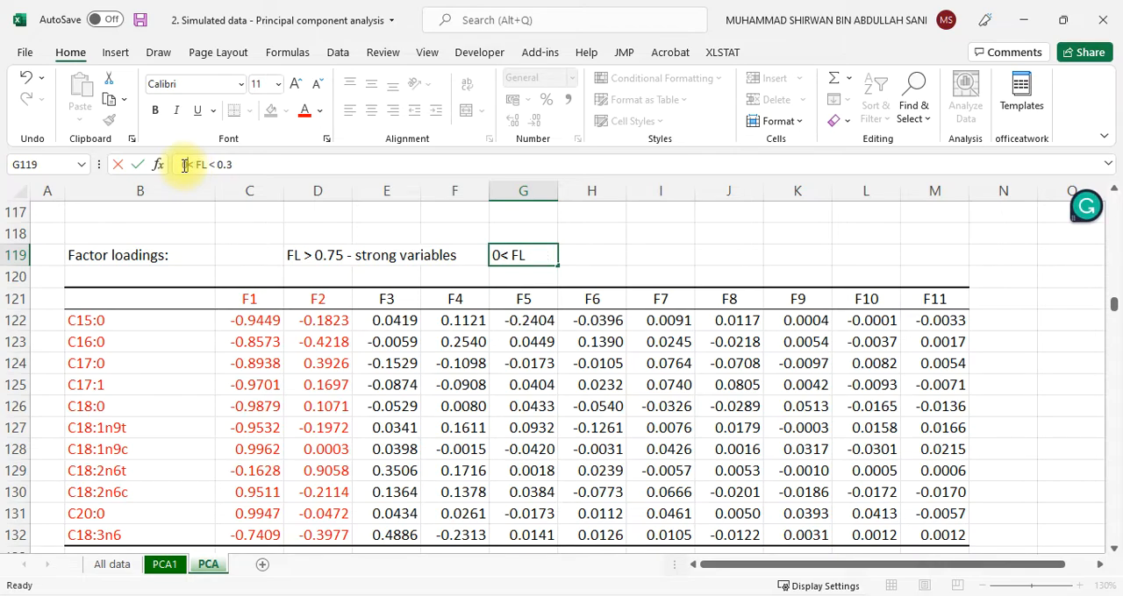
pyautogui.click(251, 166)
pyautogui.press('BackSpace')
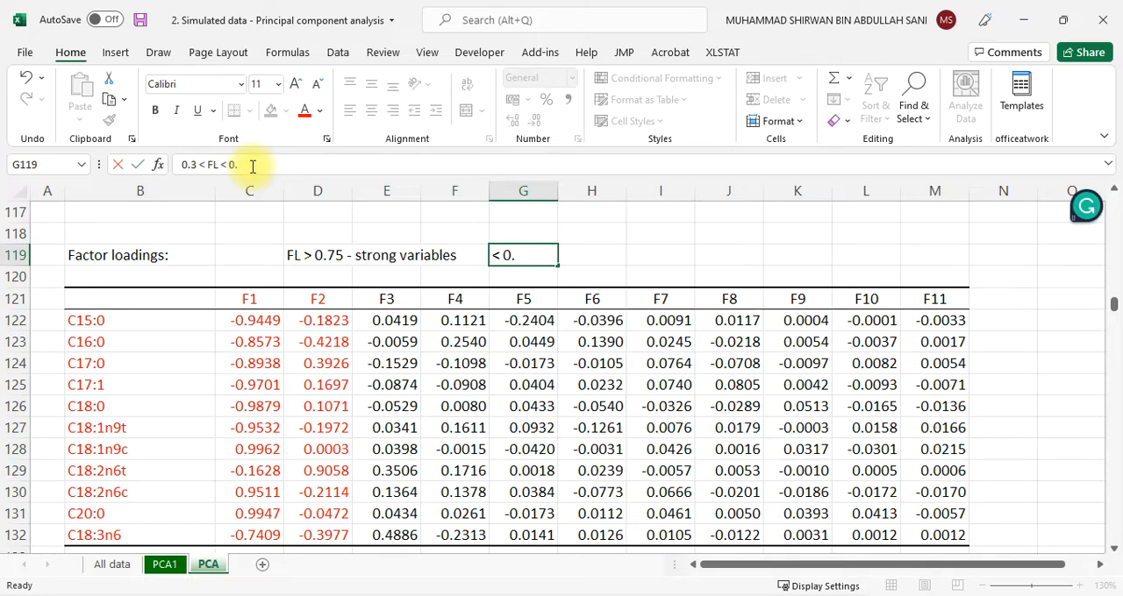
pyautogui.write('6')
pyautogui.press('BackSpace')
pyautogui.write('75')
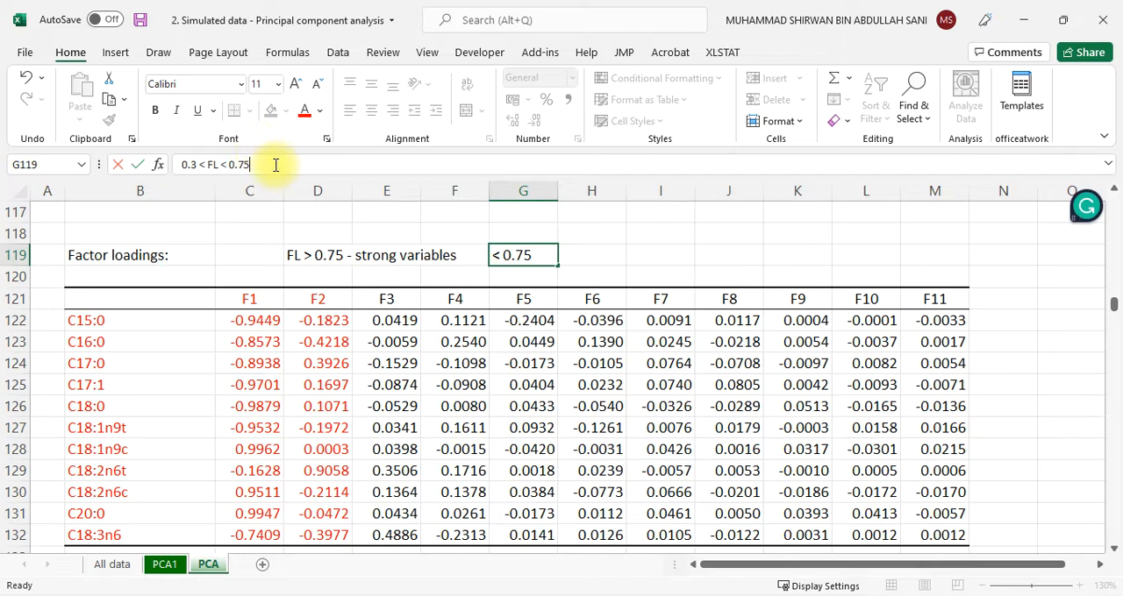
pyautogui.write('oderate')
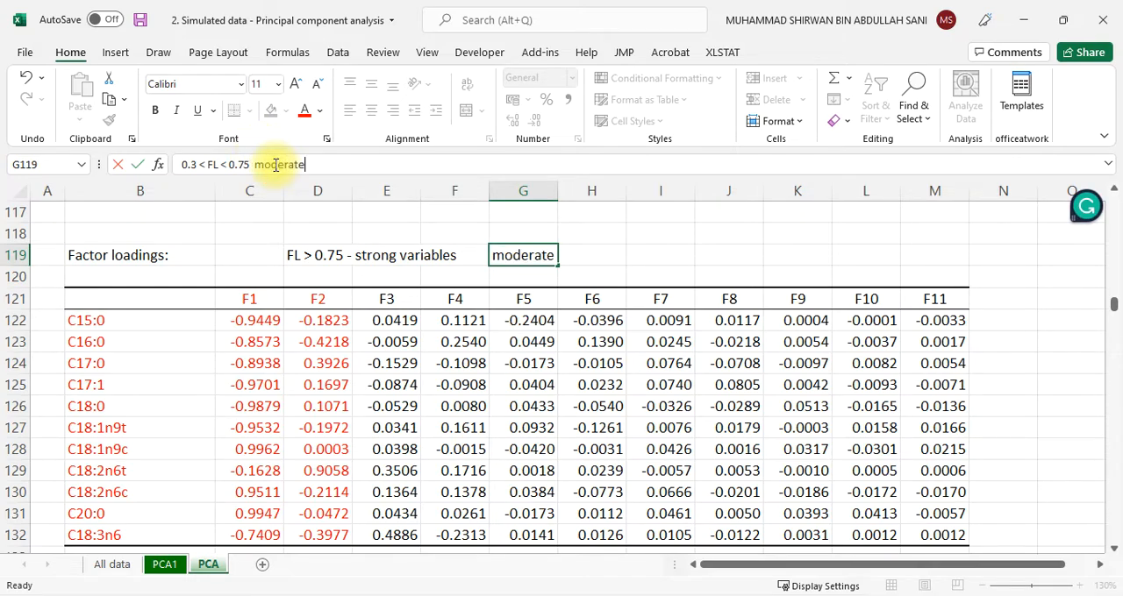
pyautogui.hotkey('alt', 'Return')
pyautogui.write('variables')
# Enter the note "FL < 0.3 - weak variables" in cell H119
pyautogui.click(591, 251)
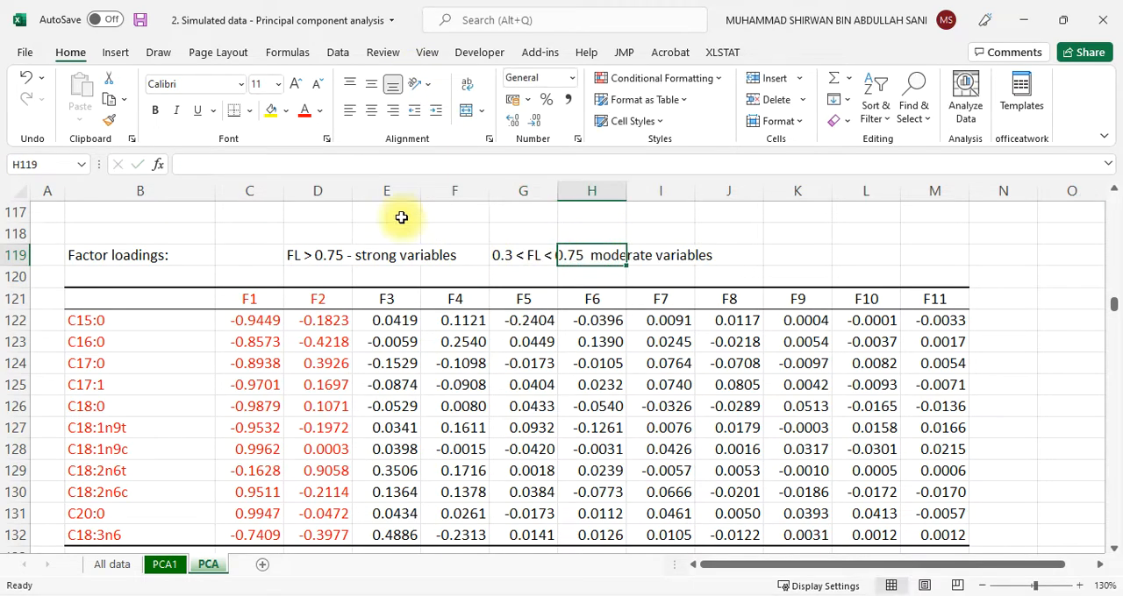
pyautogui.click(340, 166)
pyautogui.write('FL <')
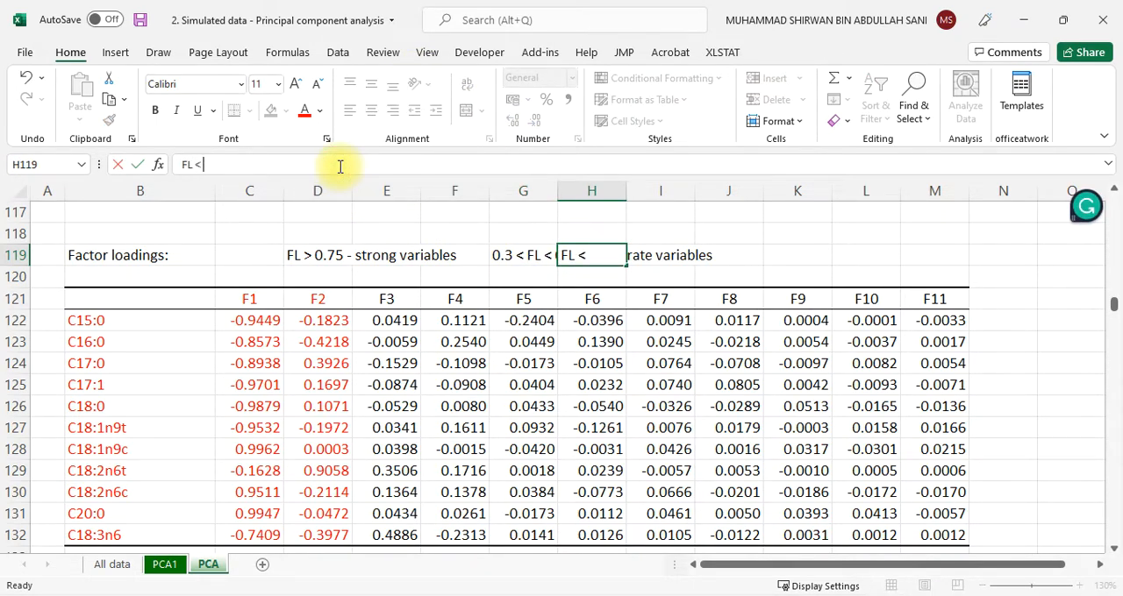
pyautogui.write(' 0.3 - weak')
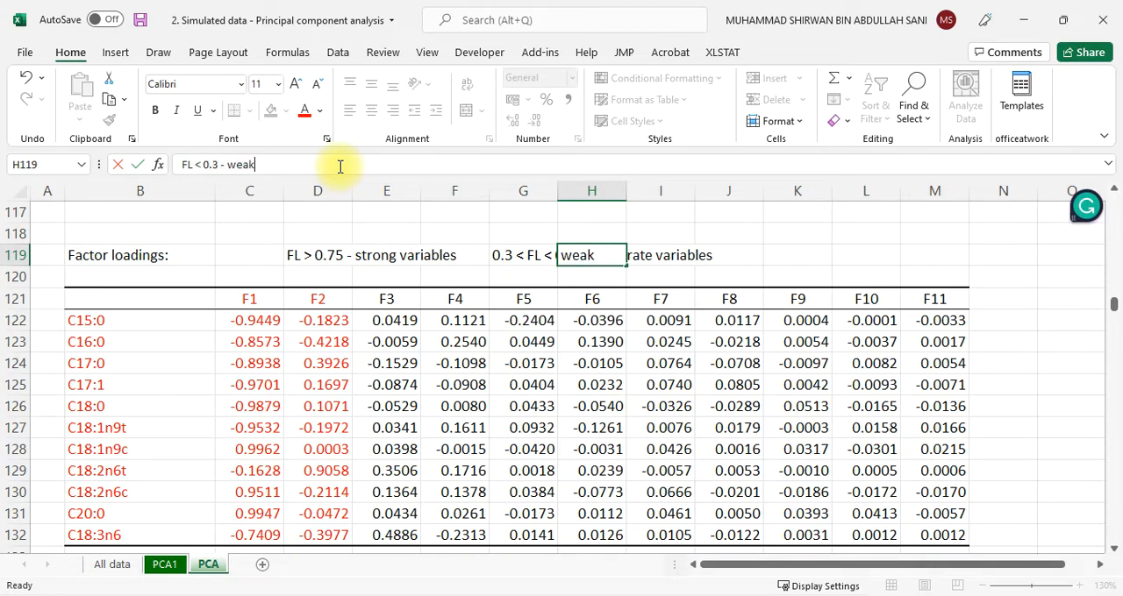
pyautogui.write(' variable')
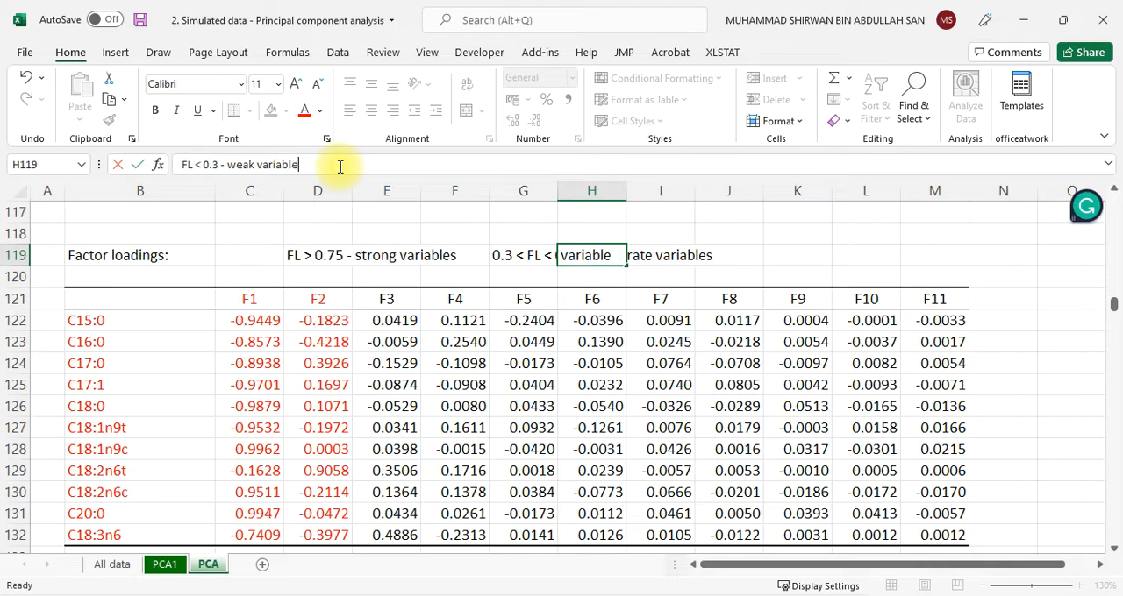
pyautogui.click(330, 292)
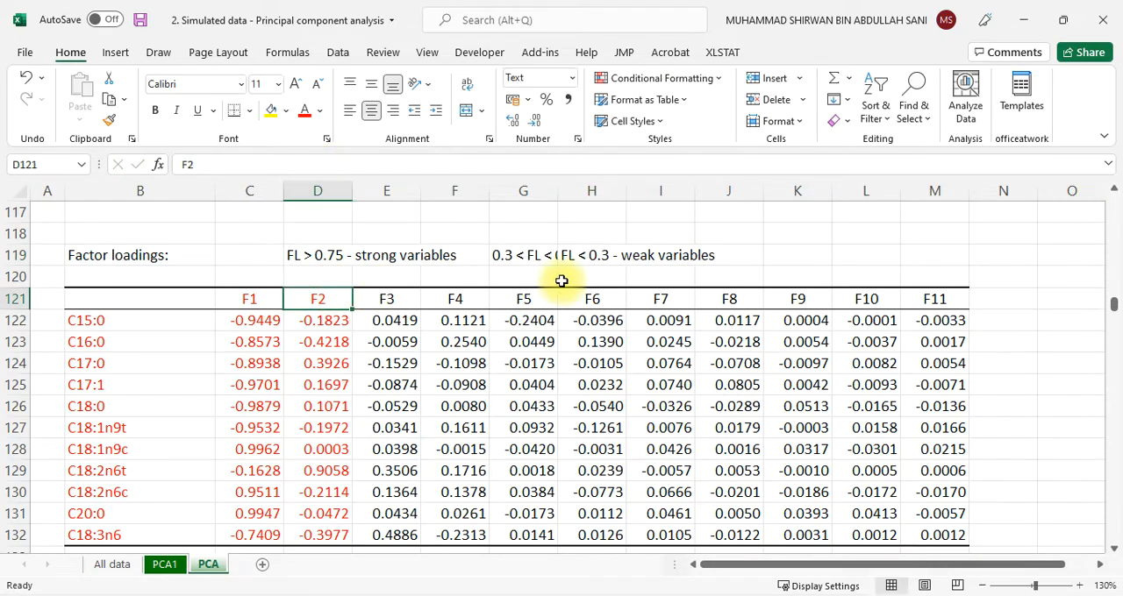
# Widen column G so the moderate variables note in G119 is no longer covered by the neighbouring note
pyautogui.click(521, 254)
pyautogui.moveTo(559, 190); pyautogui.dragTo(710, 181)
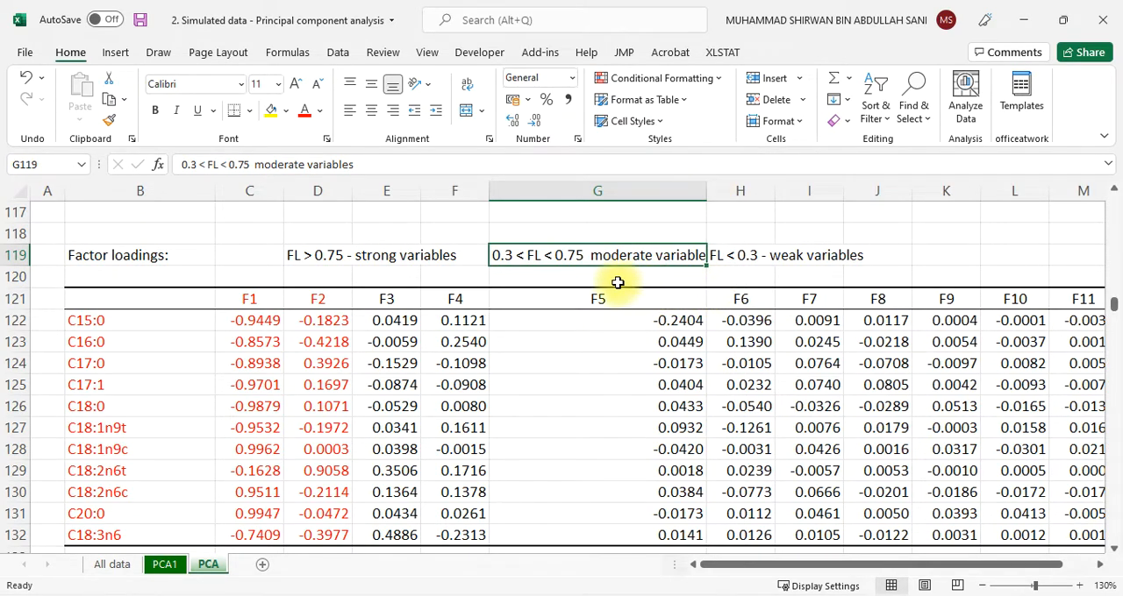
pyautogui.scroll(-1, 366, 328)
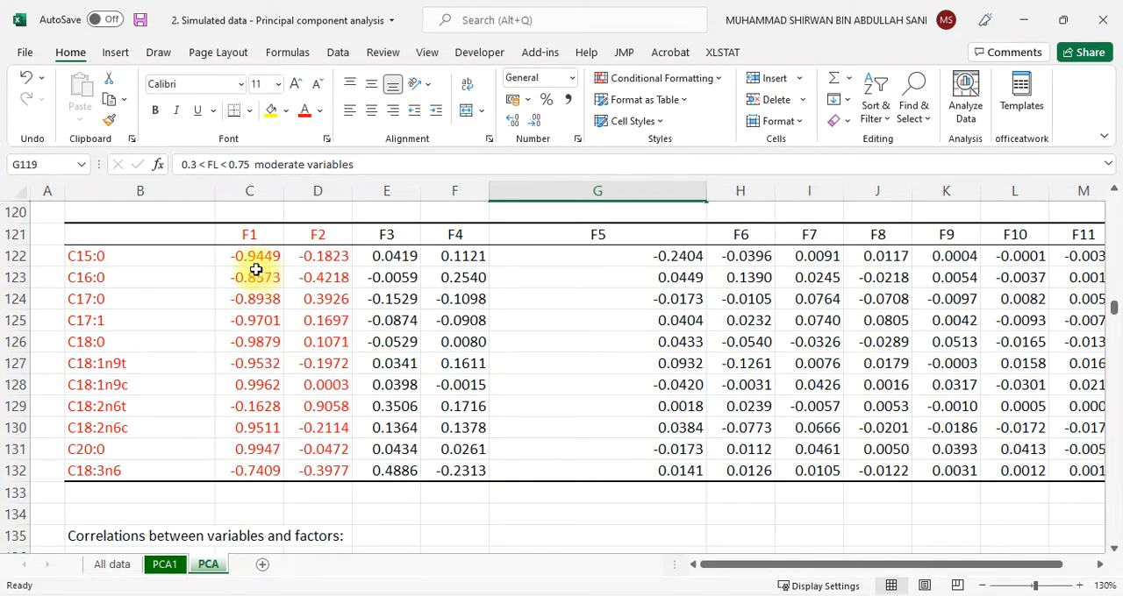
# Color the moderate variables note in G119 blue
pyautogui.click(320, 110)
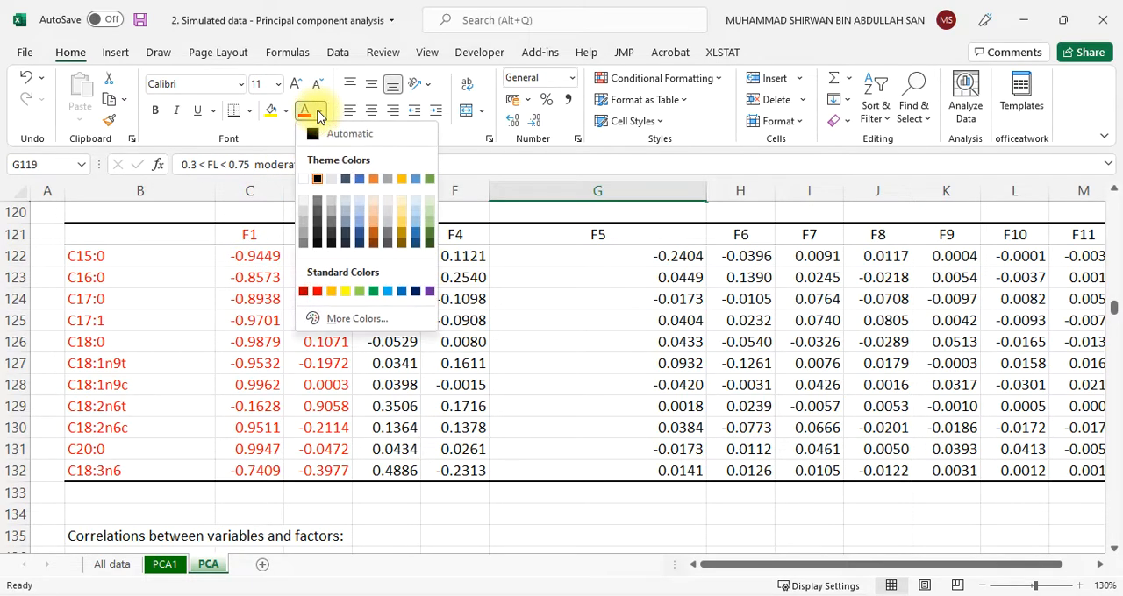
pyautogui.click(414, 231)
pyautogui.scroll(3, 313, 306)
pyautogui.scroll(-4, 263, 360)
pyautogui.scroll(3, 264, 426)
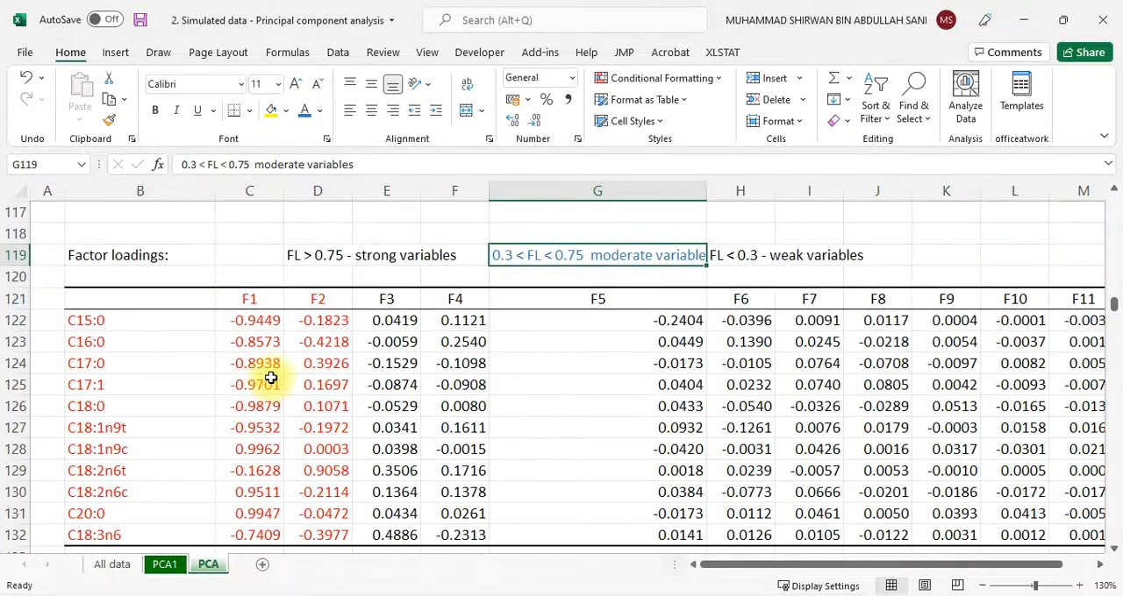
pyautogui.scroll(-1, 272, 377)
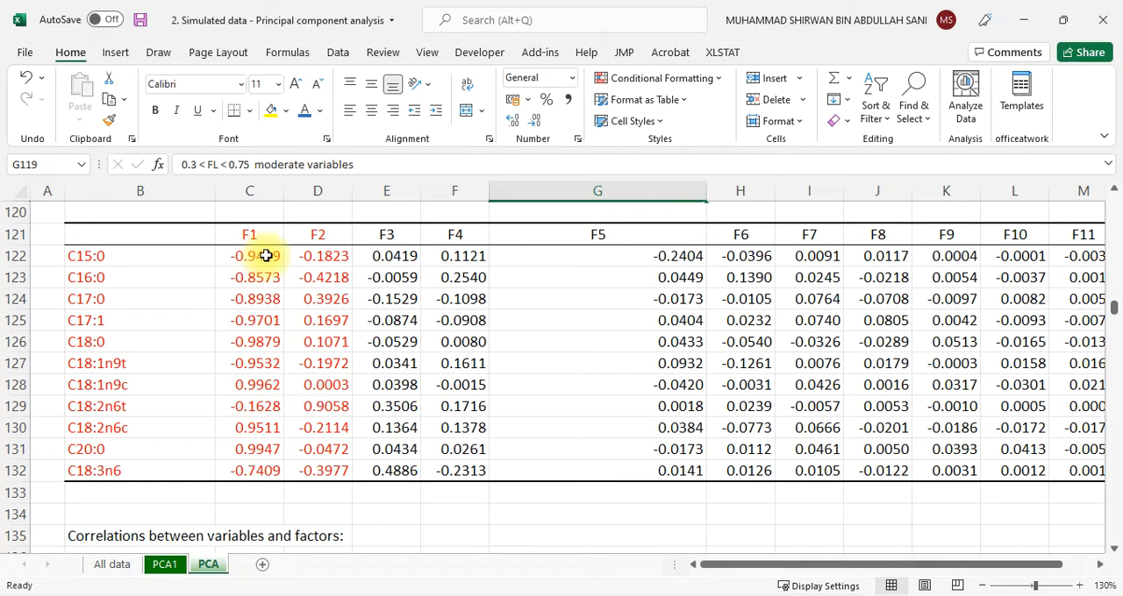
pyautogui.scroll(1, 263, 275)
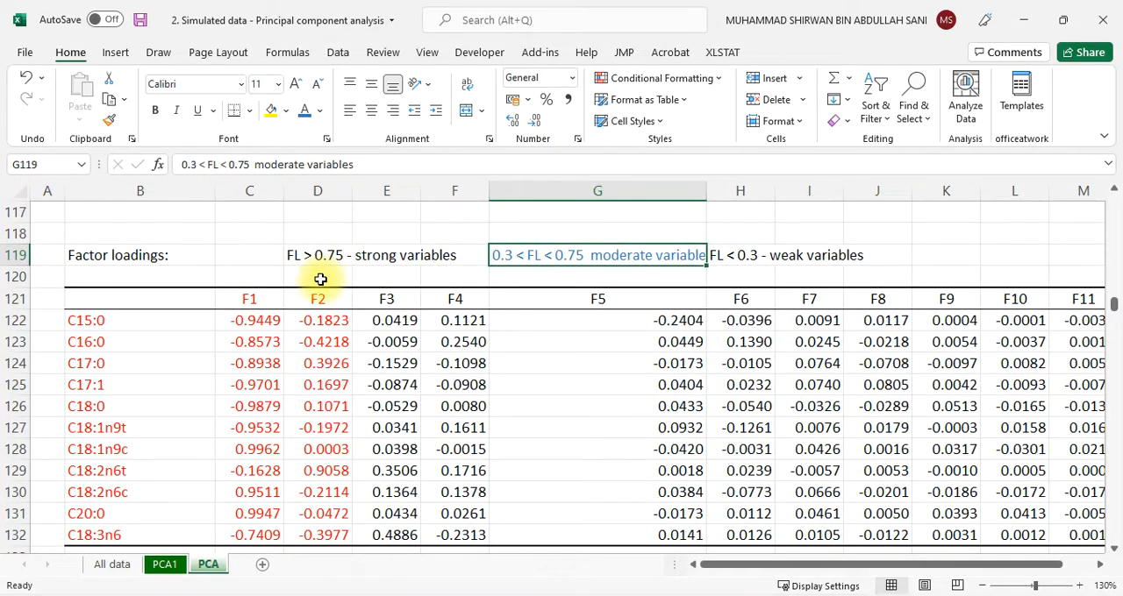
# Make the strong F1 loadings in C122:C128 and C130:C131 bold and blue
pyautogui.scroll(-1, 307, 267)
pyautogui.click(268, 256)
pyautogui.moveTo(267, 256); pyautogui.dragTo(271, 382)
pyautogui.click(157, 111)
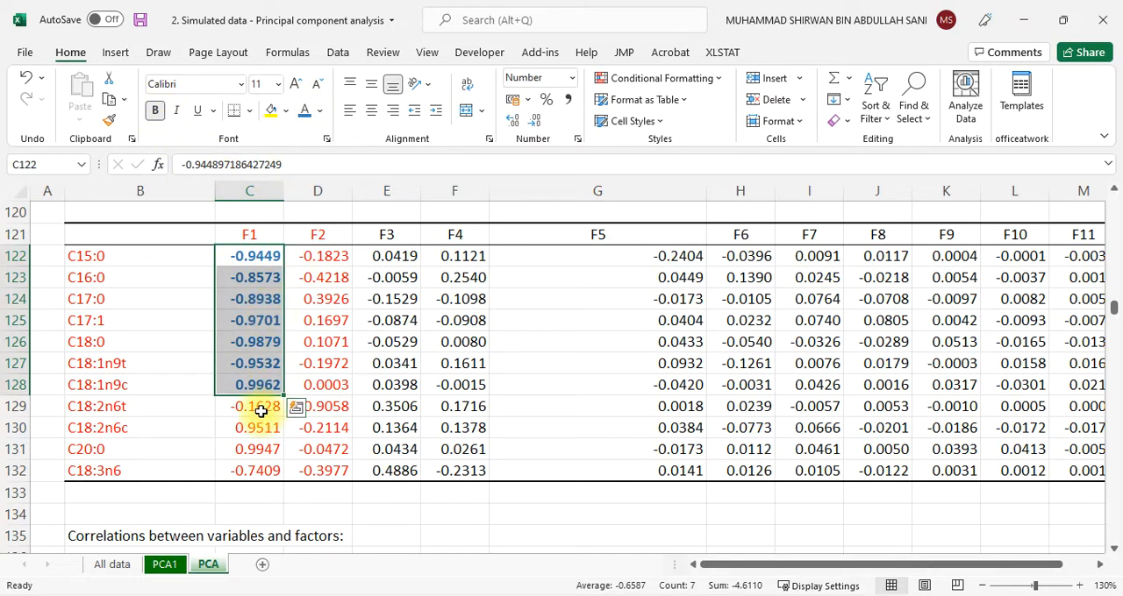
pyautogui.moveTo(258, 427); pyautogui.dragTo(263, 445)
pyautogui.click(155, 110)
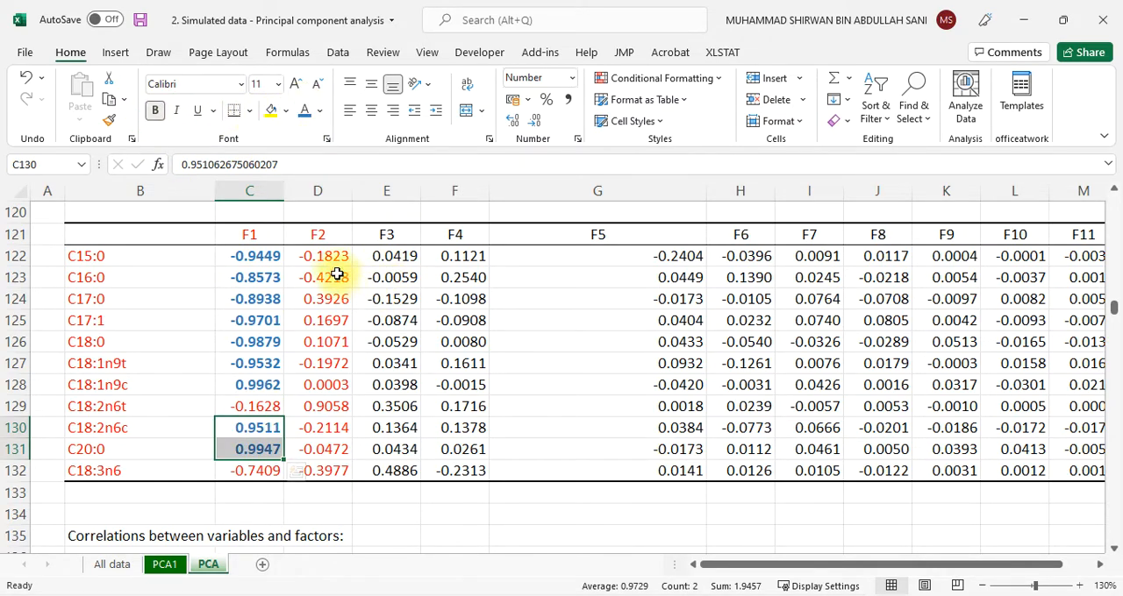
# Make the strong F2 loading of C18:2n6t in cell D129 bold and blue
pyautogui.click(325, 406)
pyautogui.click(155, 111)
pyautogui.click(303, 111)
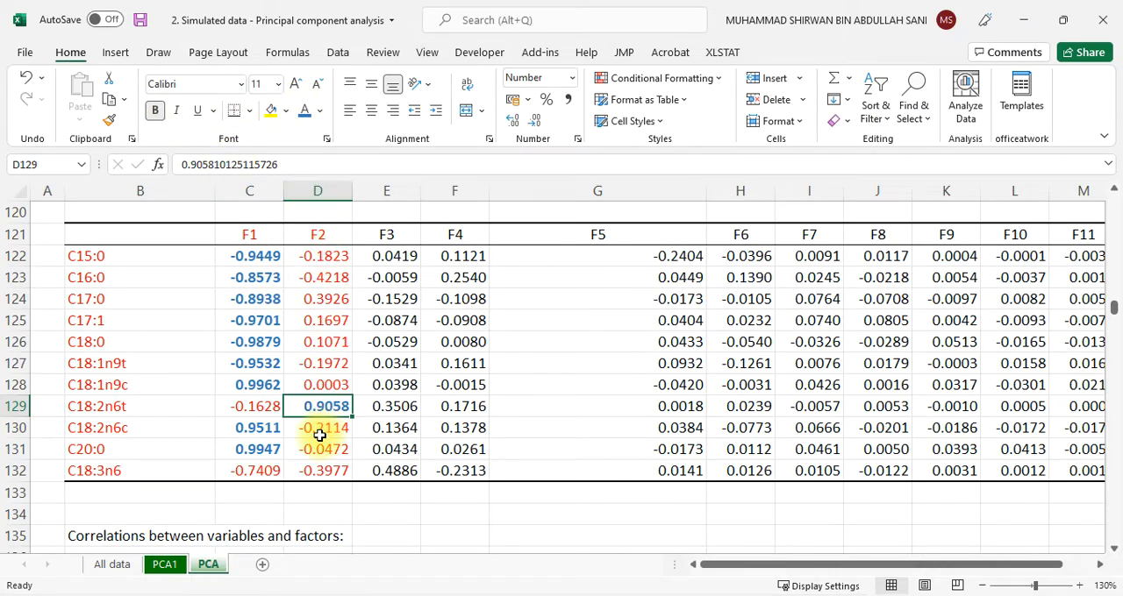
pyautogui.scroll(-1, 319, 437)
pyautogui.scroll(2, 319, 438)
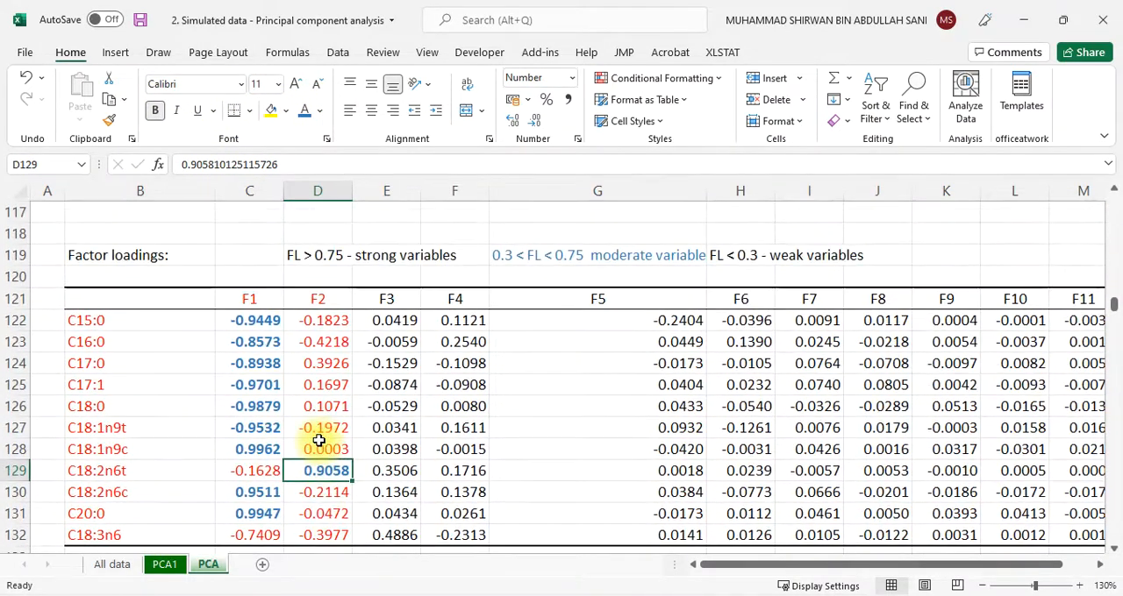
pyautogui.scroll(-1, 224, 426)
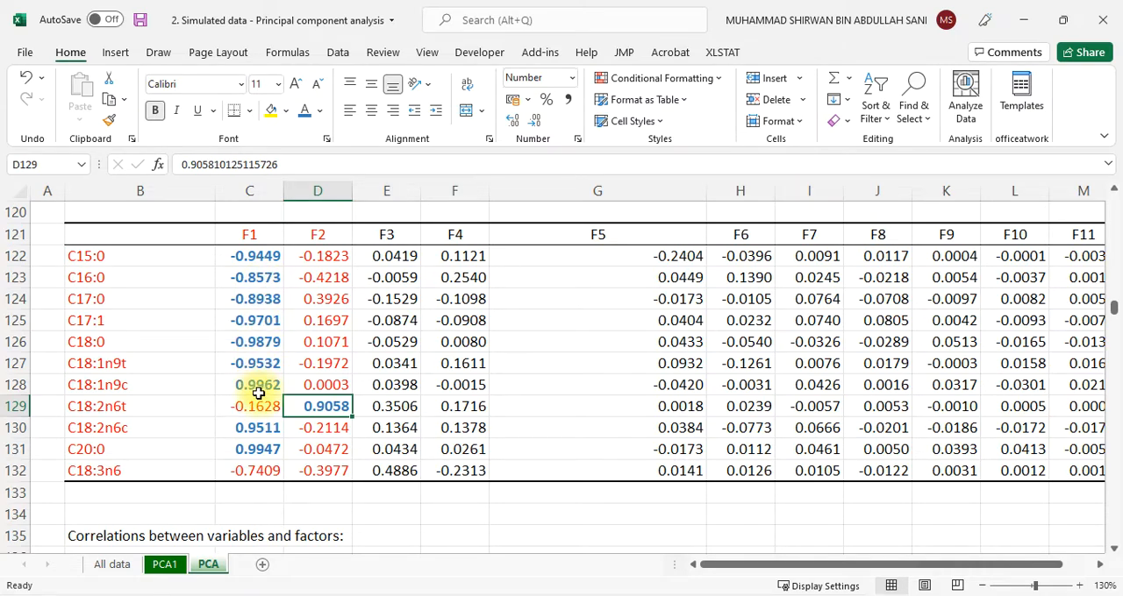
# Display the Variables (axes F1 and F2) correlation circle in full-screen mode
pyautogui.scroll(-2, 259, 395)
pyautogui.scroll(2, 259, 396)
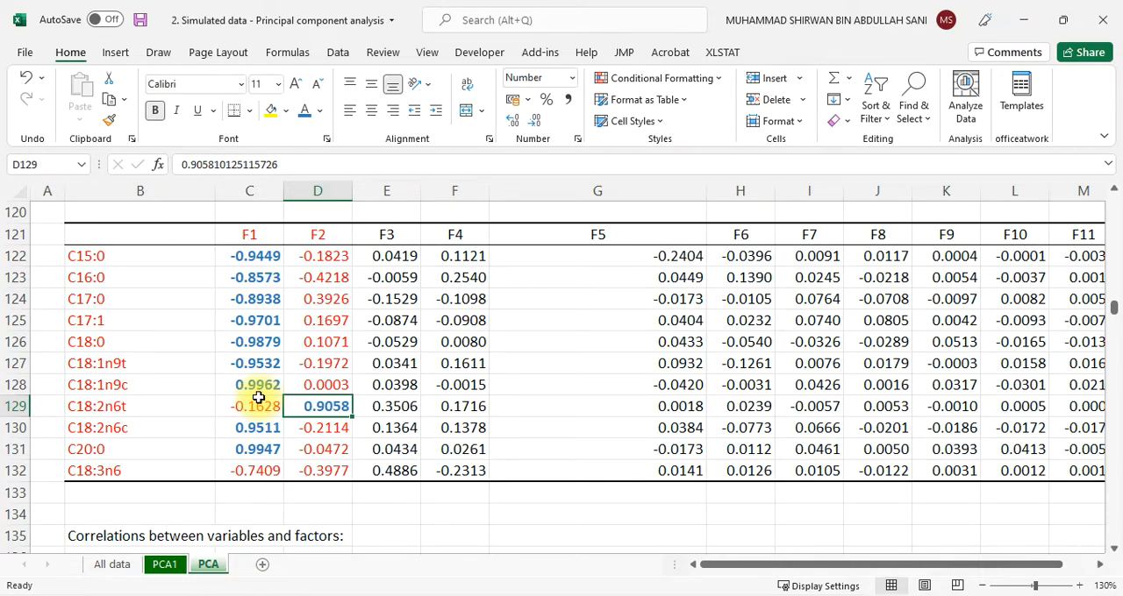
pyautogui.scroll(-9, 261, 405)
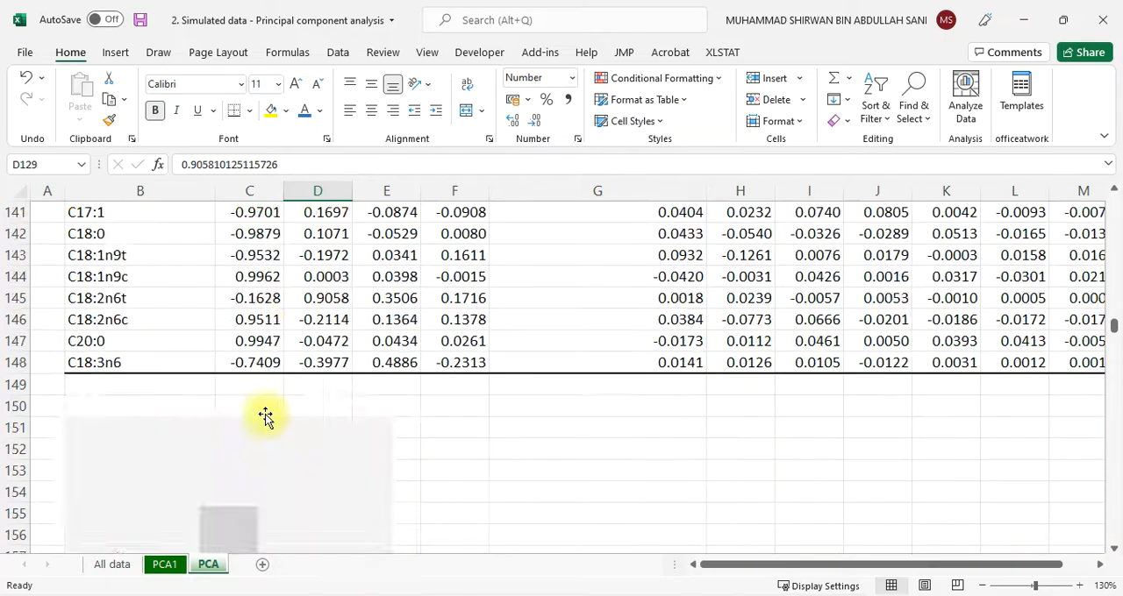
pyautogui.scroll(-2, 264, 414)
pyautogui.scroll(2, 284, 341)
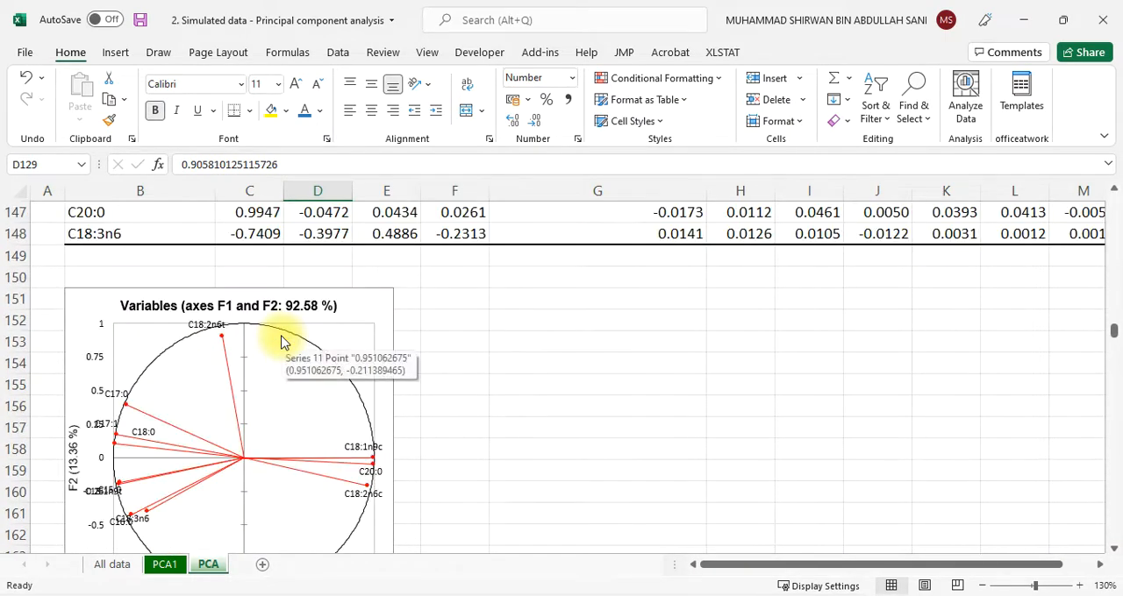
pyautogui.scroll(-1, 281, 340)
pyautogui.click(1104, 136)
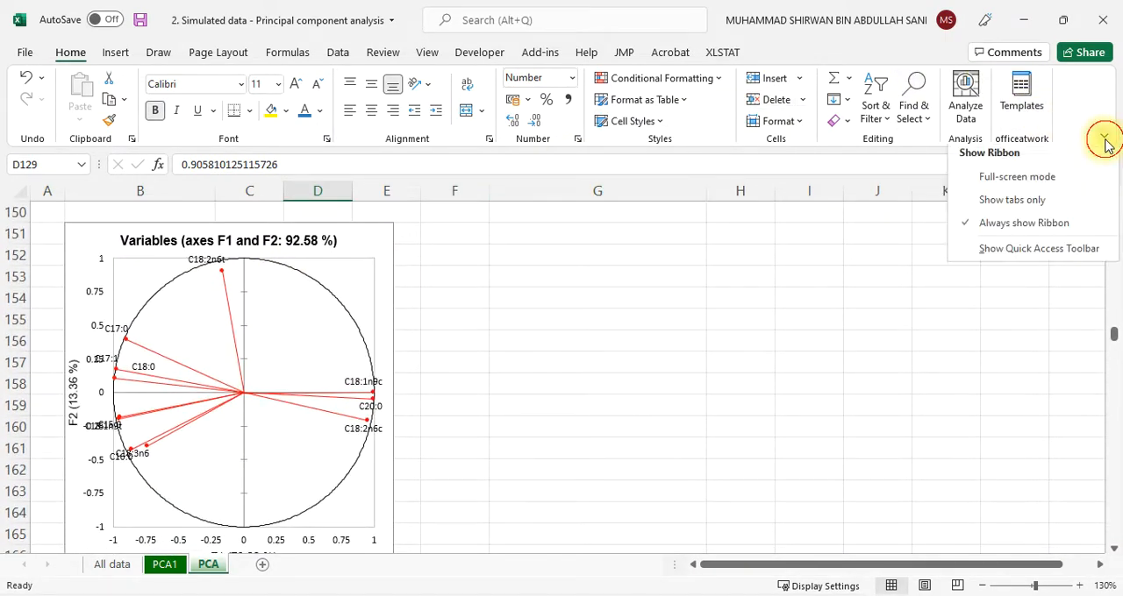
pyautogui.click(1045, 185)
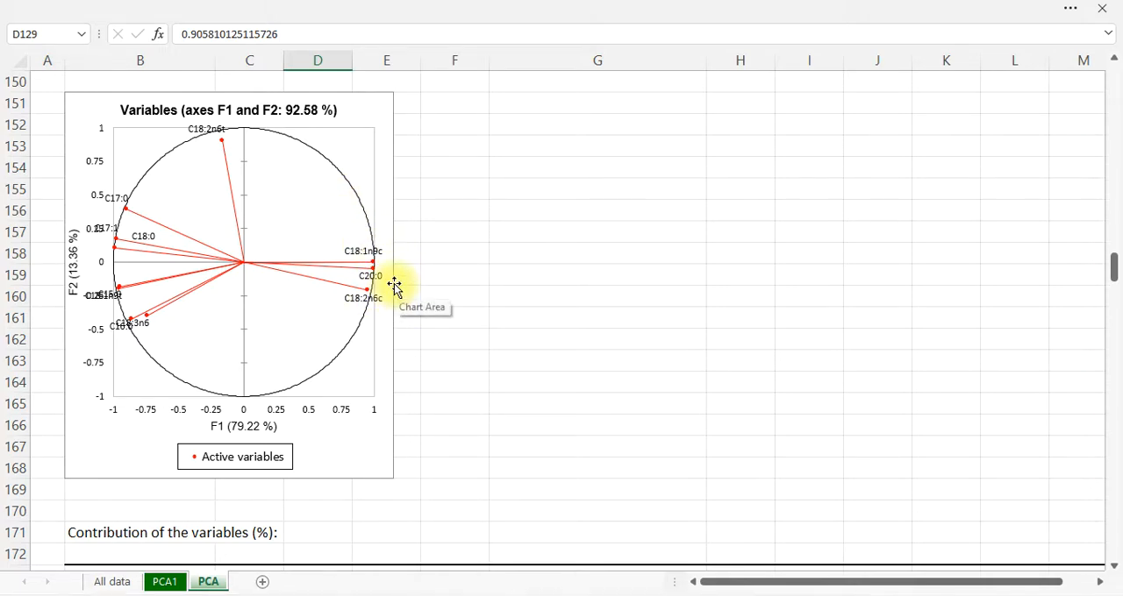
# Circle C18:1n9c, C20:0 and C18:2n6c in ink on the Variables chart and label them with an arrow and "+ve"
pyautogui.moveTo(393, 226)
pyautogui.mouseDown()
pyautogui.moveTo(299, 263)
pyautogui.moveTo(418, 338)
pyautogui.moveTo(366, 223)
pyautogui.mouseUp()
pyautogui.moveTo(399, 268)
pyautogui.mouseDown()
pyautogui.moveTo(491, 270)
pyautogui.moveTo(489, 254)
pyautogui.moveTo(520, 286)
pyautogui.mouseUp()
pyautogui.moveTo(515, 263); pyautogui.dragTo(544, 273)
pyautogui.moveTo(562, 266)
pyautogui.mouseDown()
pyautogui.moveTo(561, 284)
pyautogui.moveTo(579, 268)
pyautogui.mouseUp()
pyautogui.moveTo(588, 274); pyautogui.dragTo(618, 284)
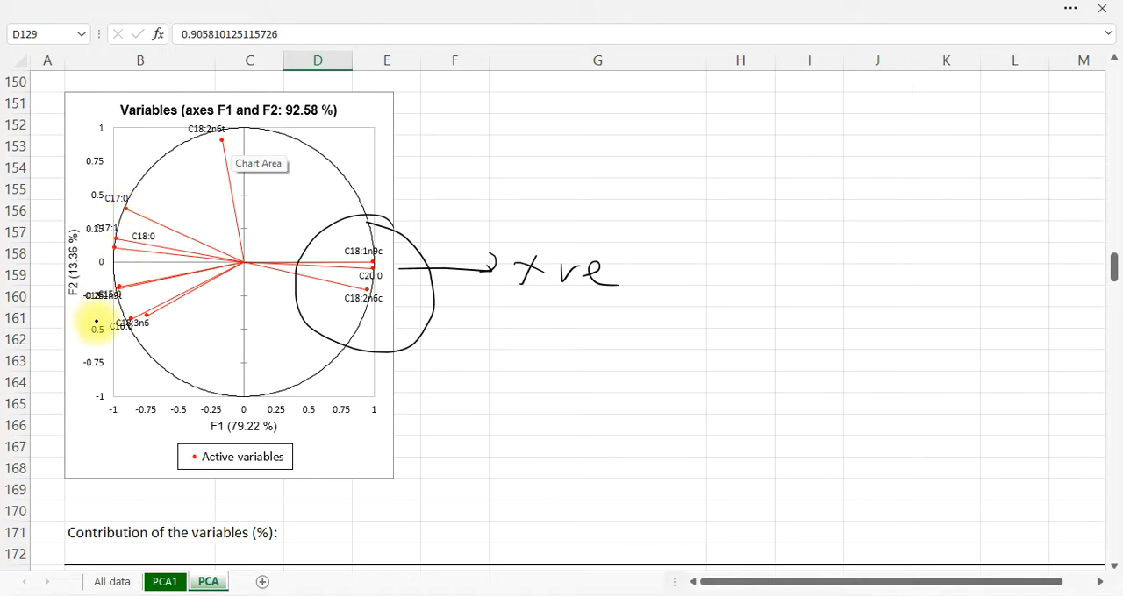
# Outline the negative F1 variables in ink, circling the C17:0, C17:1 and C18:0 group and the two groups below it
pyautogui.moveTo(167, 192)
pyautogui.mouseDown()
pyautogui.moveTo(149, 190)
pyautogui.moveTo(74, 299)
pyautogui.mouseUp()
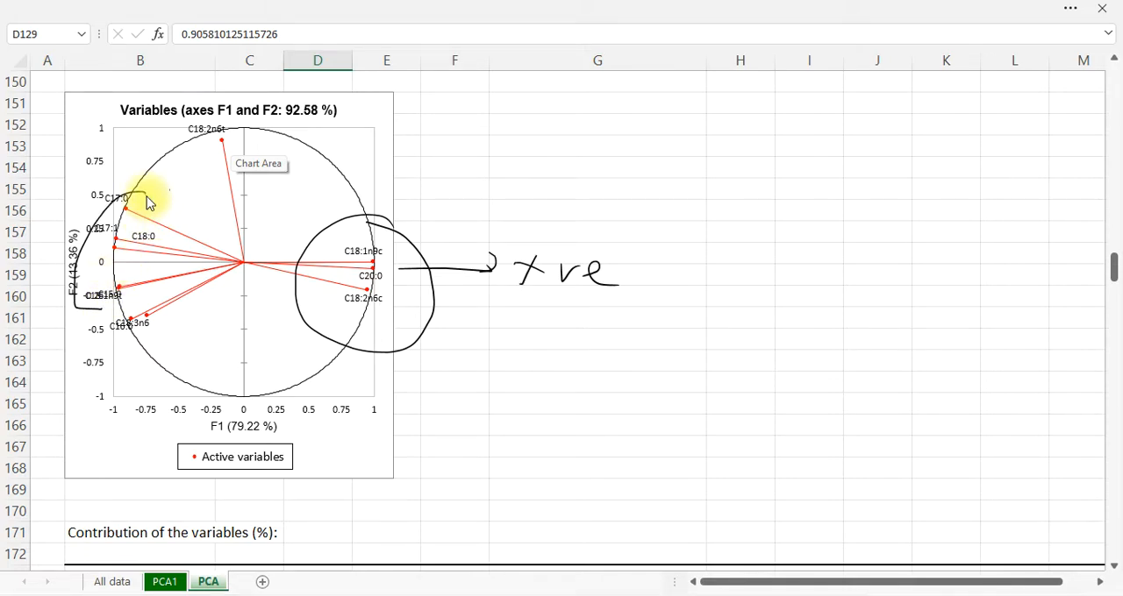
pyautogui.moveTo(147, 196); pyautogui.dragTo(87, 276)
pyautogui.moveTo(146, 204); pyautogui.dragTo(143, 196)
pyautogui.moveTo(118, 314)
pyautogui.mouseDown()
pyautogui.moveTo(156, 321)
pyautogui.moveTo(148, 301)
pyautogui.mouseUp()
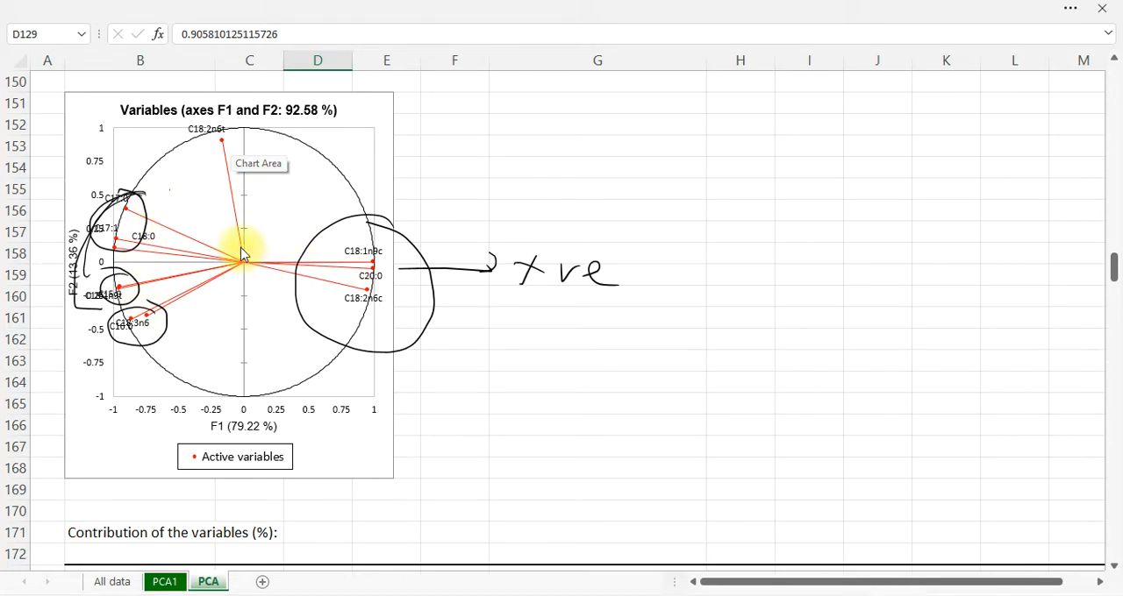
# Circle C18:2n6t, link it to the negative F1 groups, and mark the right angles at the origin with "90°"
pyautogui.moveTo(244, 248); pyautogui.dragTo(215, 267)
pyautogui.moveTo(101, 283)
pyautogui.mouseDown()
pyautogui.moveTo(85, 200)
pyautogui.moveTo(197, 164)
pyautogui.mouseUp()
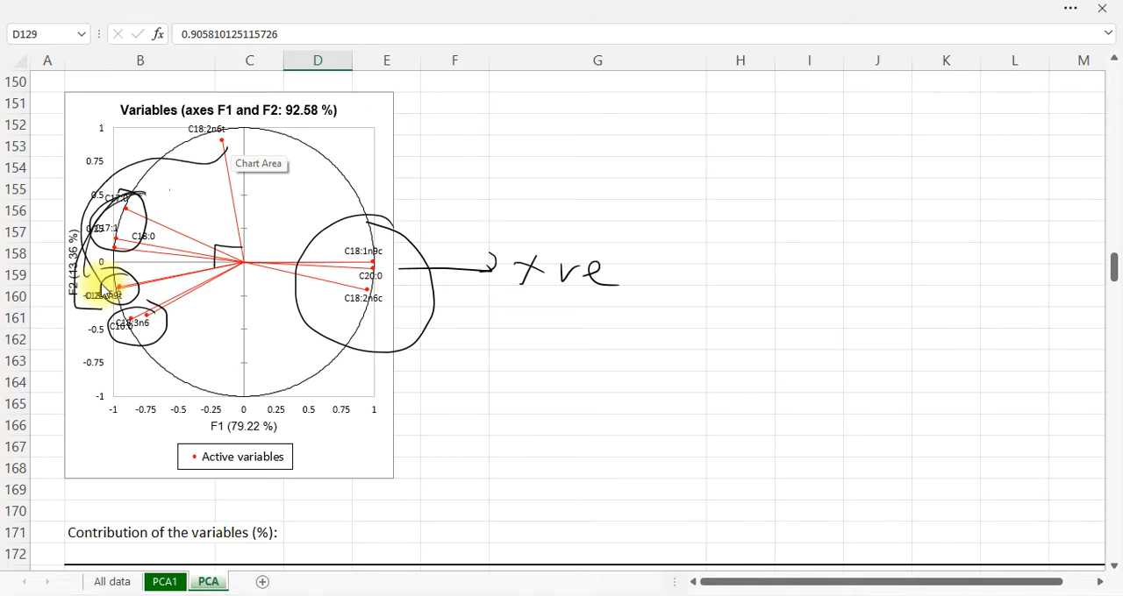
pyautogui.moveTo(234, 100)
pyautogui.mouseDown()
pyautogui.moveTo(165, 141)
pyautogui.moveTo(230, 165)
pyautogui.moveTo(244, 117)
pyautogui.mouseUp()
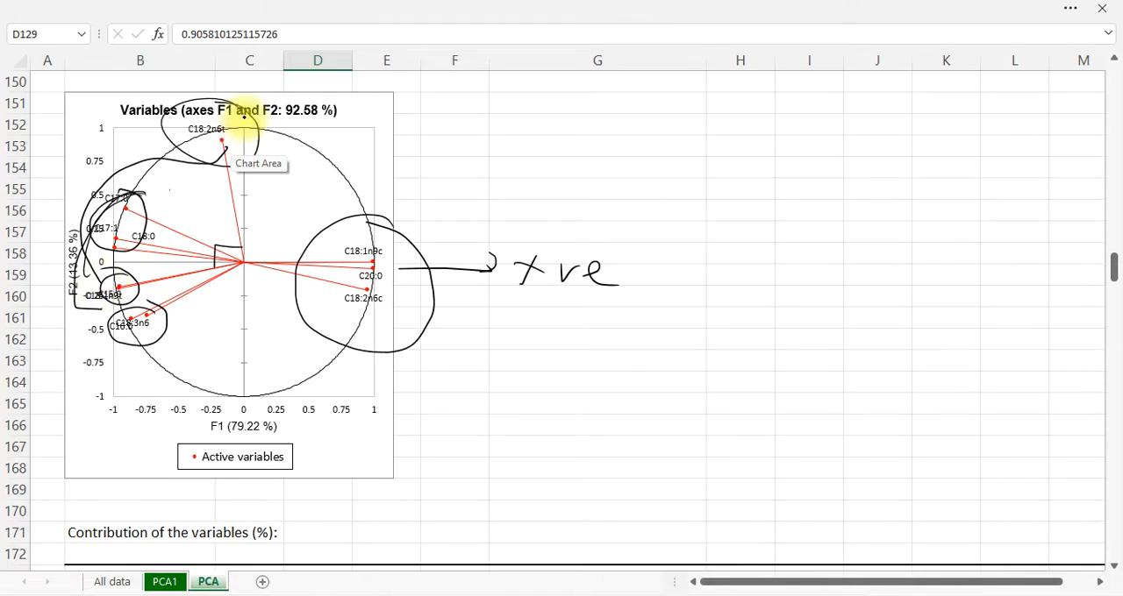
pyautogui.moveTo(200, 209)
pyautogui.mouseDown()
pyautogui.moveTo(246, 213)
pyautogui.moveTo(263, 195)
pyautogui.mouseUp()
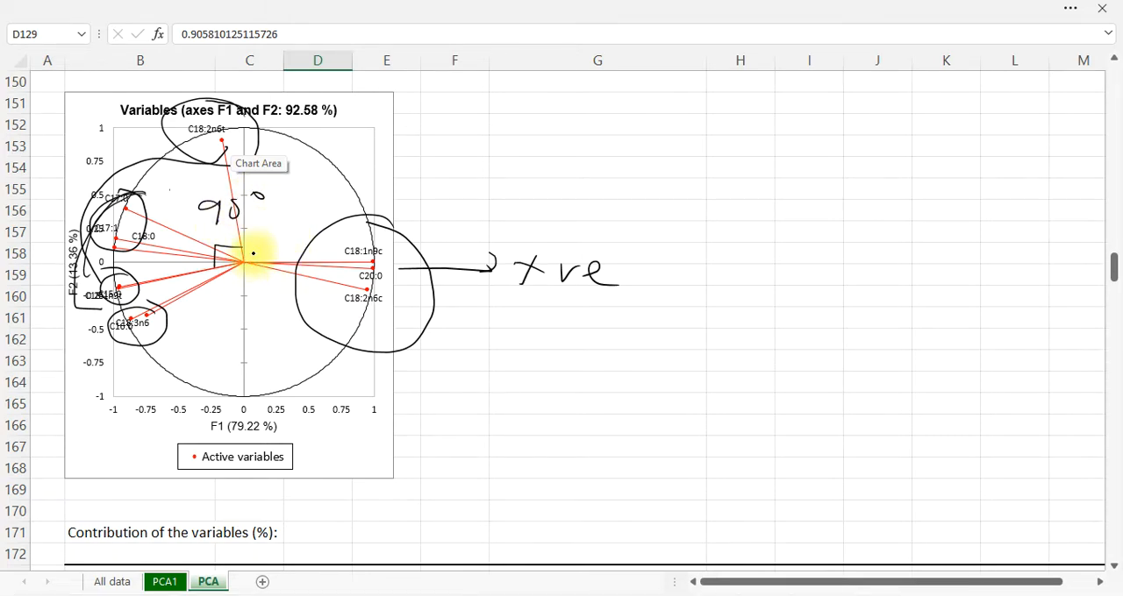
pyautogui.moveTo(244, 237); pyautogui.dragTo(264, 237)
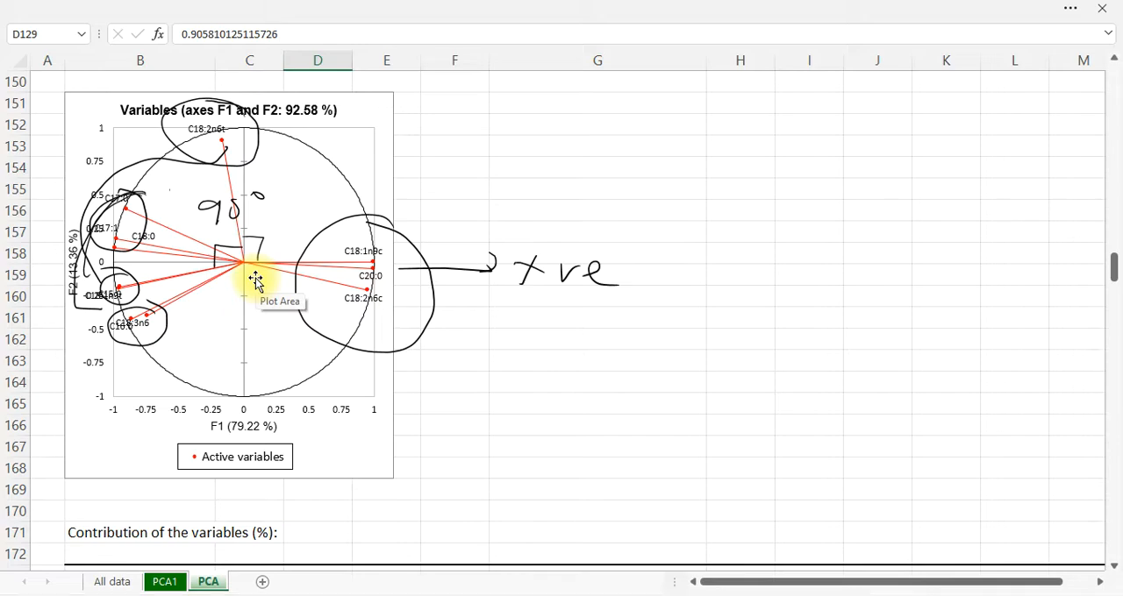
# Outline the P1, L5 and central LP sample clusters in ink on the Observations (axes F1 and F2) chart
pyautogui.scroll(-8, 282, 319)
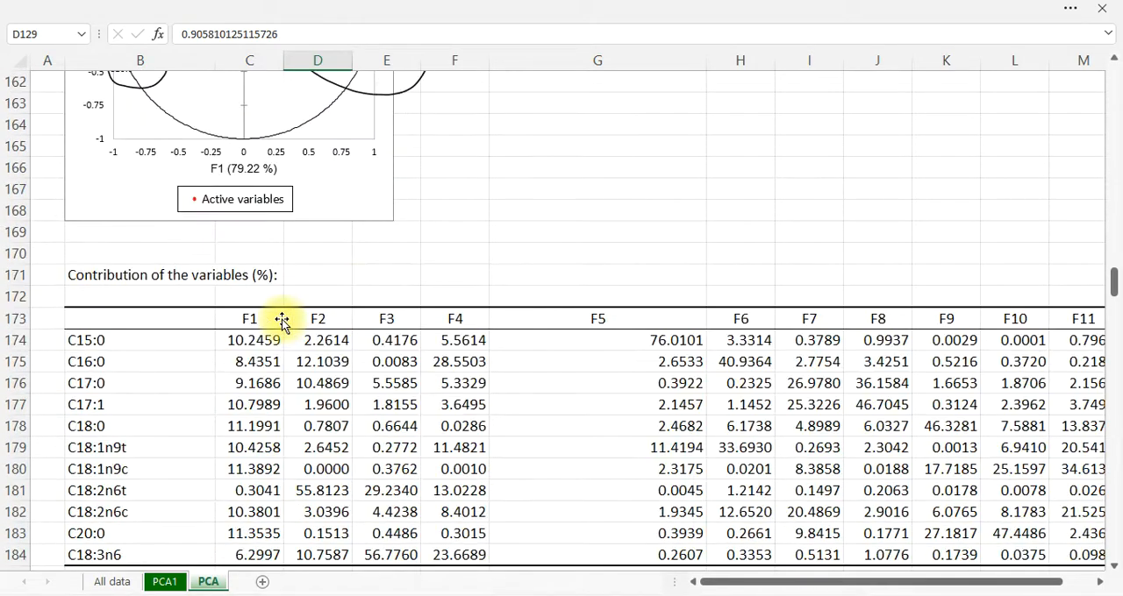
pyautogui.scroll(-19, 282, 319)
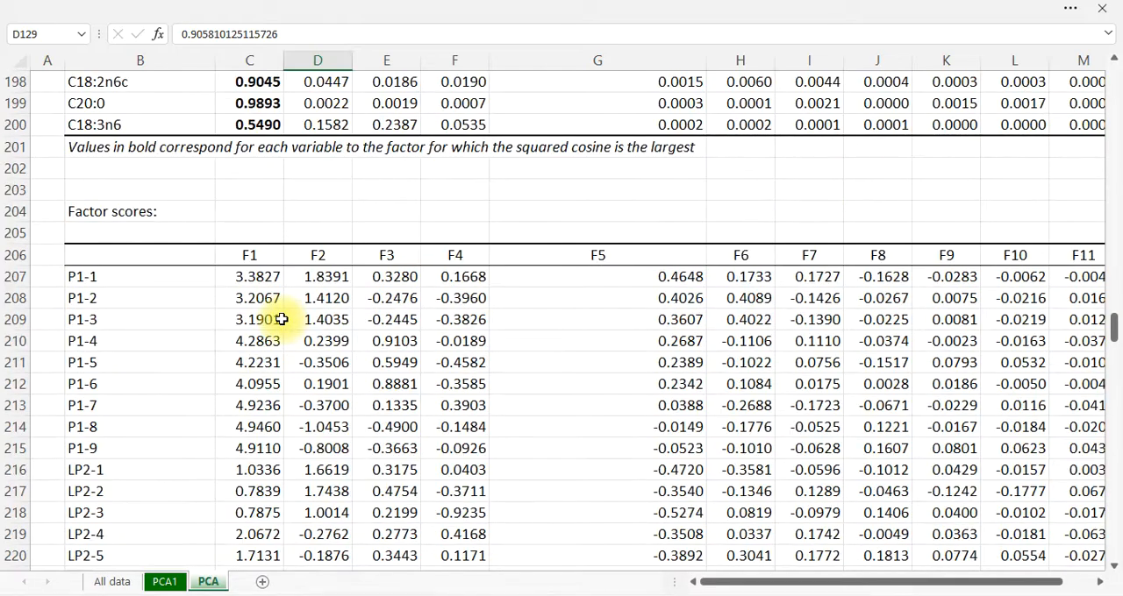
pyautogui.scroll(-7, 282, 320)
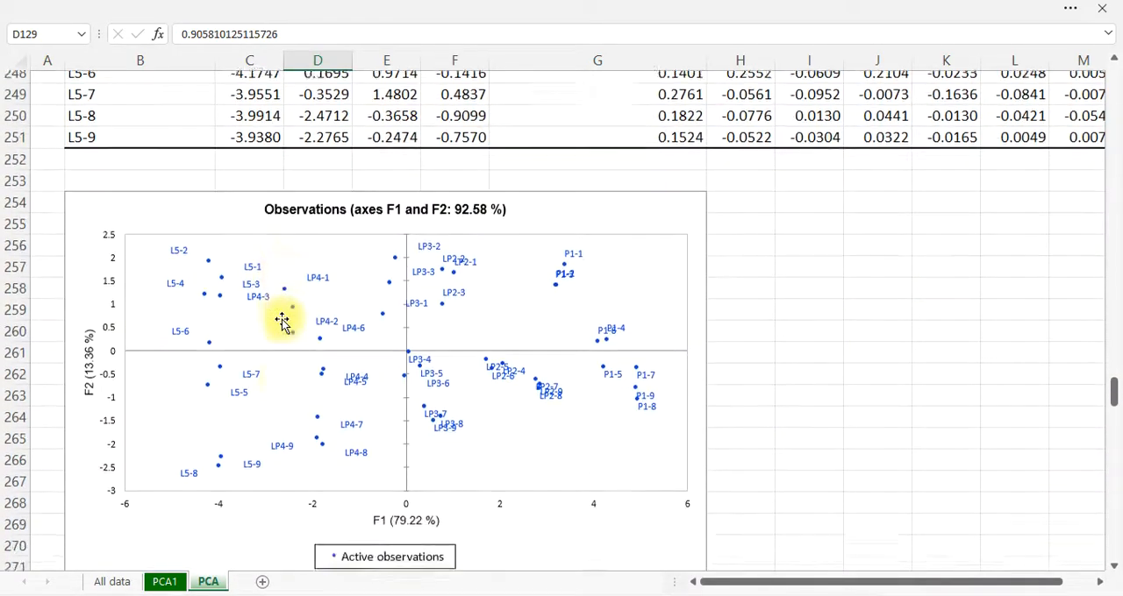
pyautogui.scroll(1, 281, 322)
pyautogui.scroll(-2, 282, 322)
pyautogui.scroll(1, 282, 322)
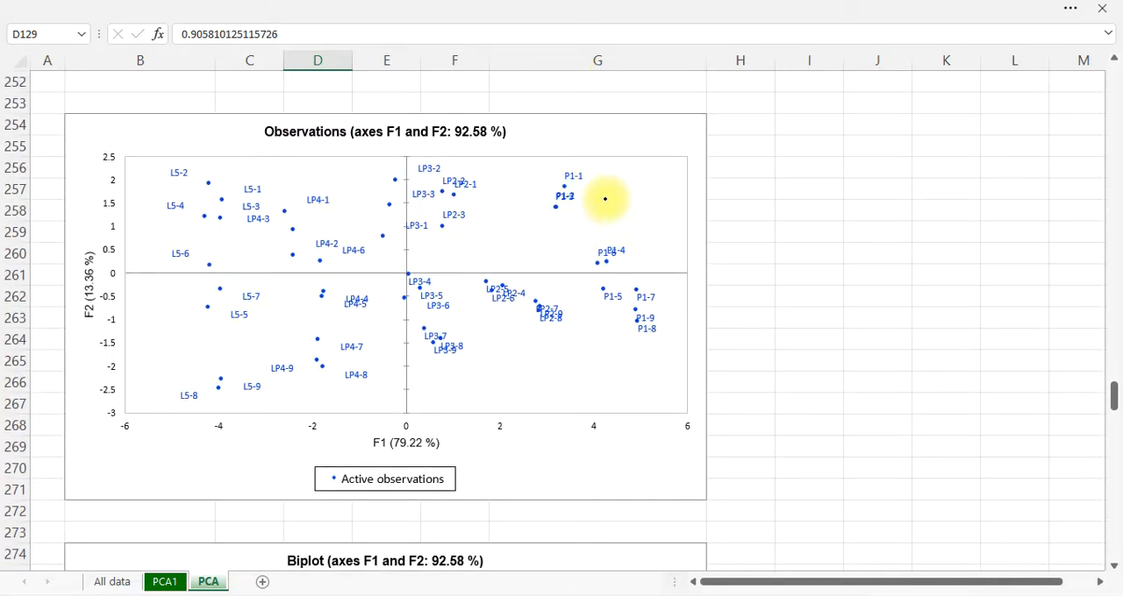
pyautogui.moveTo(597, 152)
pyautogui.mouseDown()
pyautogui.moveTo(558, 189)
pyautogui.moveTo(570, 247)
pyautogui.moveTo(646, 339)
pyautogui.moveTo(653, 219)
pyautogui.moveTo(551, 144)
pyautogui.mouseUp()
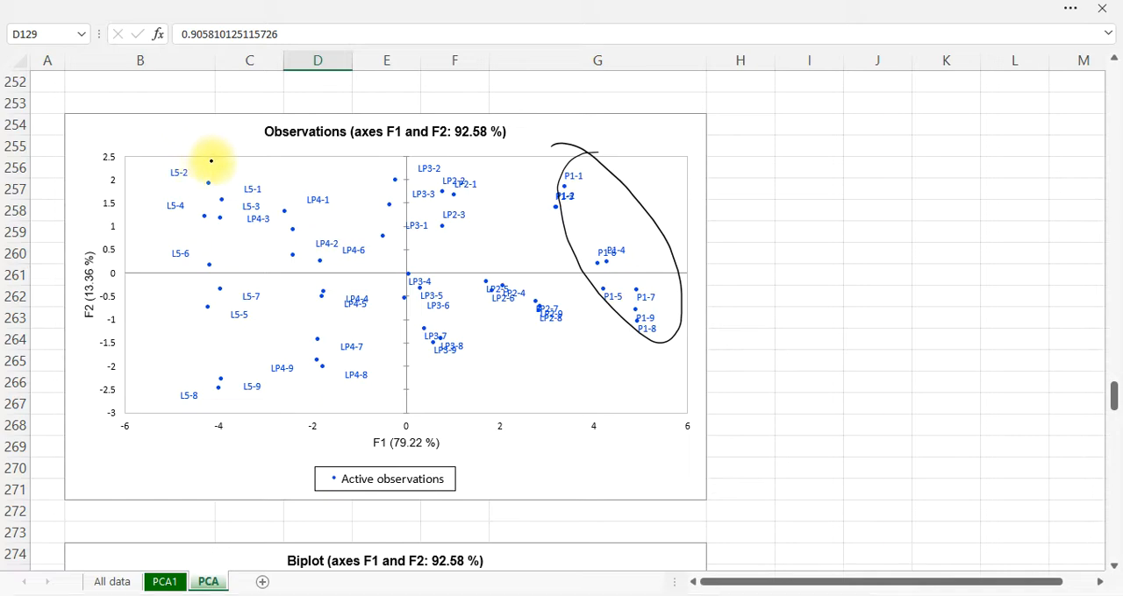
pyautogui.moveTo(173, 193); pyautogui.dragTo(163, 326)
pyautogui.moveTo(224, 404)
pyautogui.mouseDown()
pyautogui.moveTo(263, 333)
pyautogui.moveTo(176, 155)
pyautogui.mouseUp()
pyautogui.moveTo(455, 161)
pyautogui.mouseDown()
pyautogui.moveTo(347, 175)
pyautogui.moveTo(295, 288)
pyautogui.mouseUp()
pyautogui.moveTo(392, 368)
pyautogui.mouseDown()
pyautogui.moveTo(520, 312)
pyautogui.moveTo(481, 176)
pyautogui.moveTo(408, 158)
pyautogui.mouseUp()
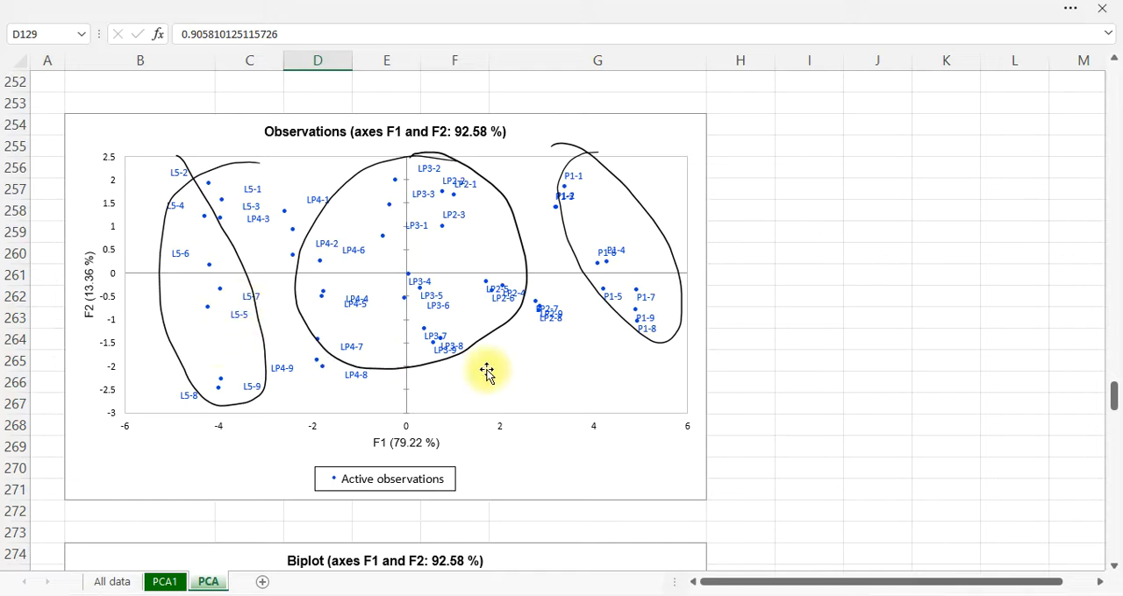
# Mark the positive F1 side of the Biplot in ink, circling C20:0 with C18:2n6c and the P1-8 and P1-9 observations
pyautogui.scroll(-6, 486, 371)
pyautogui.scroll(2, 452, 391)
pyautogui.scroll(-2, 449, 393)
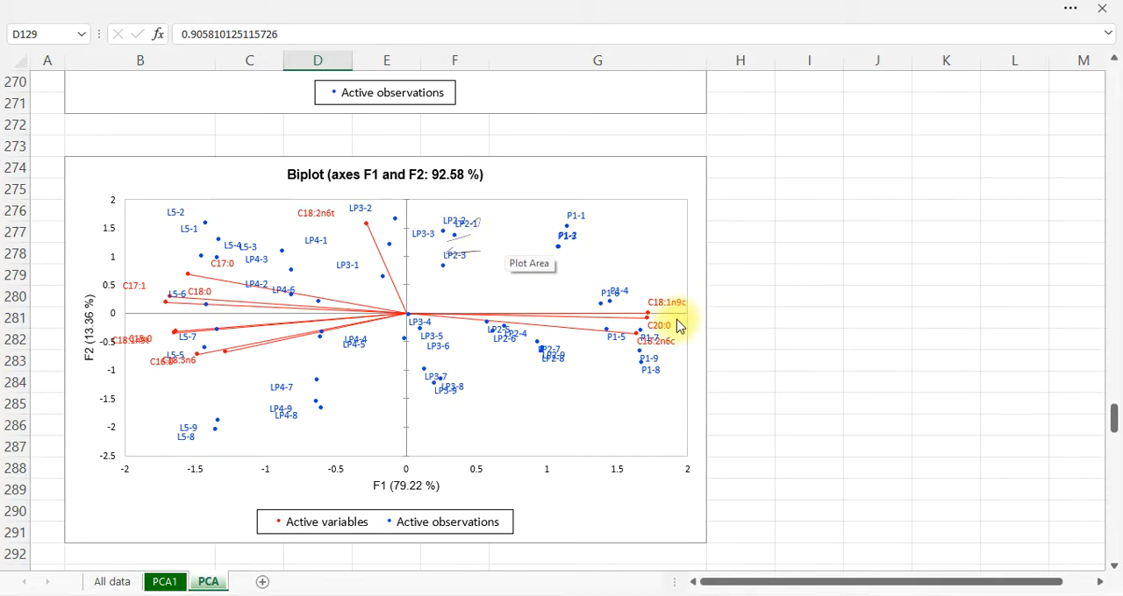
pyautogui.moveTo(628, 262)
pyautogui.mouseDown()
pyautogui.moveTo(628, 314)
pyautogui.moveTo(669, 314)
pyautogui.mouseUp()
pyautogui.moveTo(679, 355)
pyautogui.mouseDown()
pyautogui.moveTo(672, 334)
pyautogui.moveTo(657, 359)
pyautogui.moveTo(688, 382)
pyautogui.mouseUp()
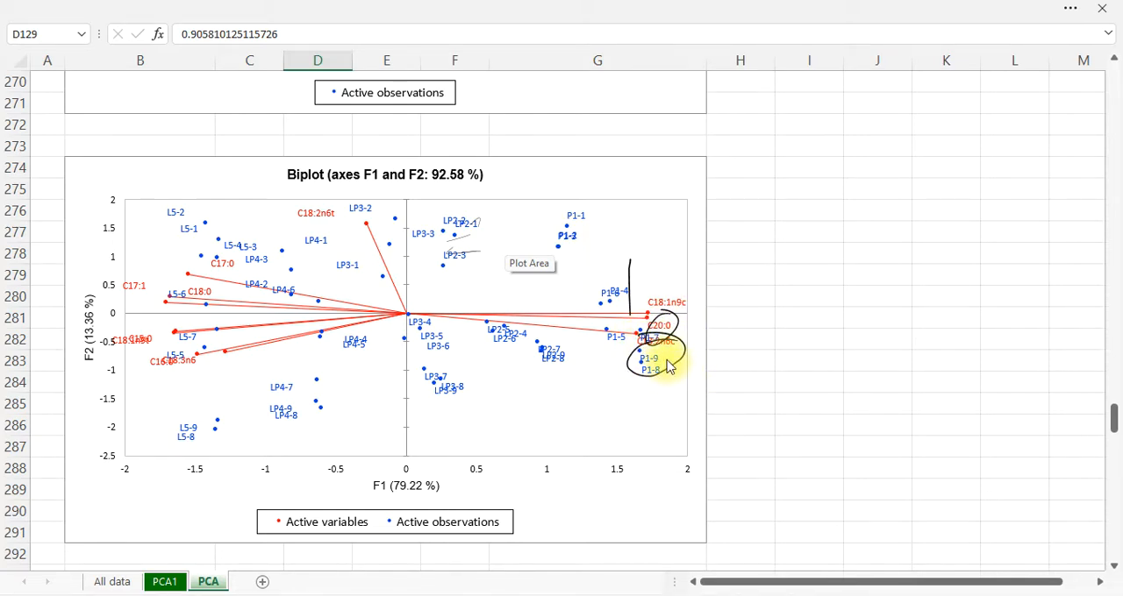
# Outline the negative F1 variables with nearby L5 samples, and the central LP cluster including C18:2n6t, in ink on the Biplot
pyautogui.moveTo(117, 340)
pyautogui.mouseDown()
pyautogui.moveTo(120, 303)
pyautogui.moveTo(184, 258)
pyautogui.mouseUp()
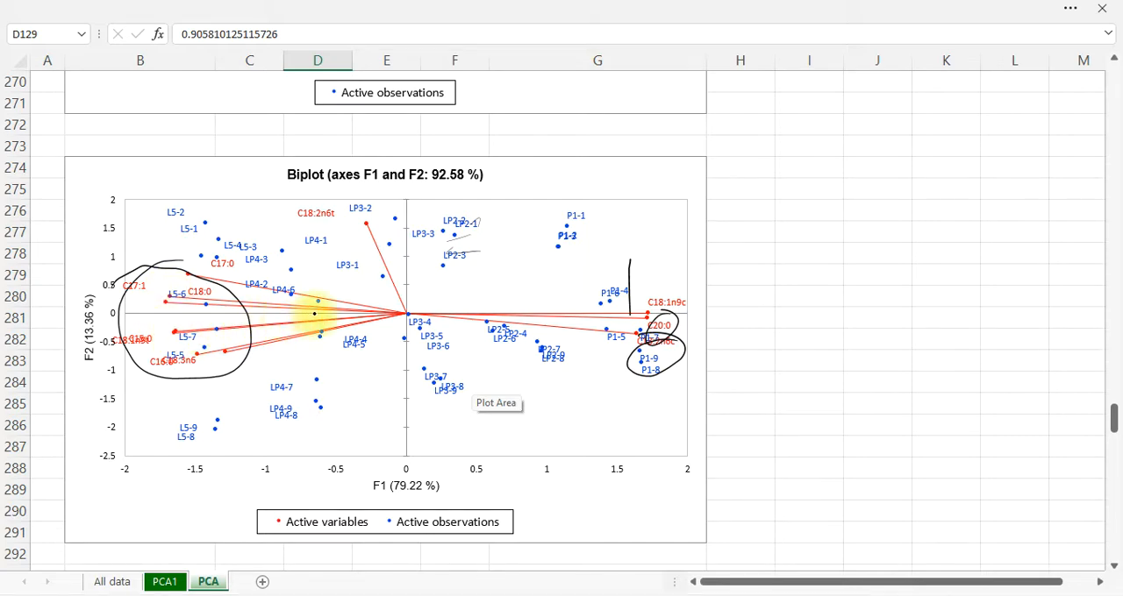
pyautogui.moveTo(481, 235)
pyautogui.mouseDown()
pyautogui.moveTo(313, 226)
pyautogui.moveTo(358, 383)
pyautogui.moveTo(538, 340)
pyautogui.moveTo(354, 237)
pyautogui.mouseUp()
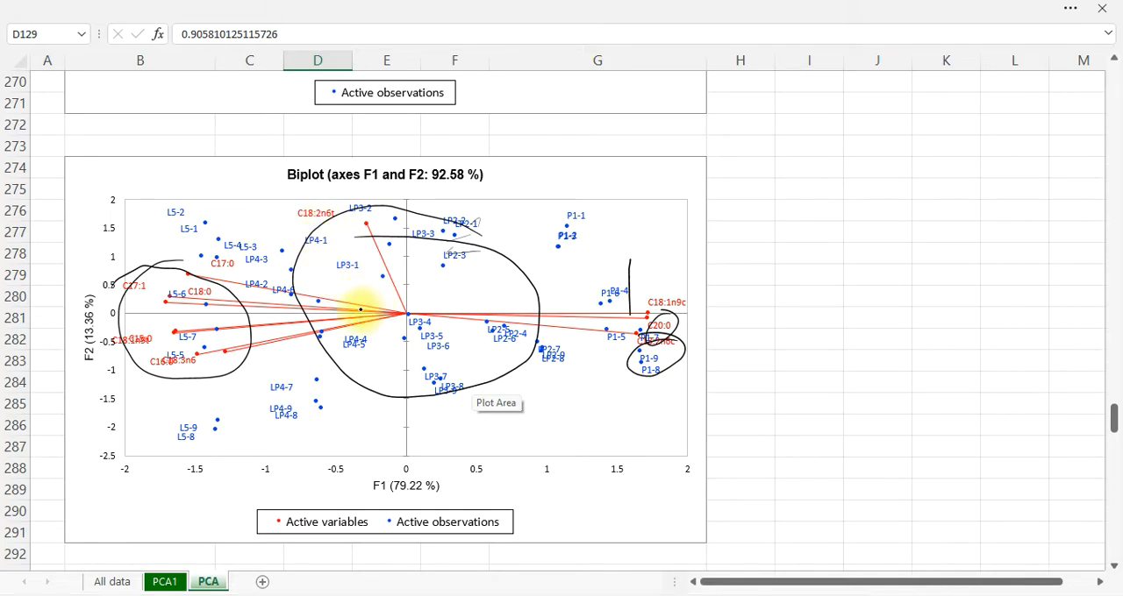
pyautogui.moveTo(355, 324)
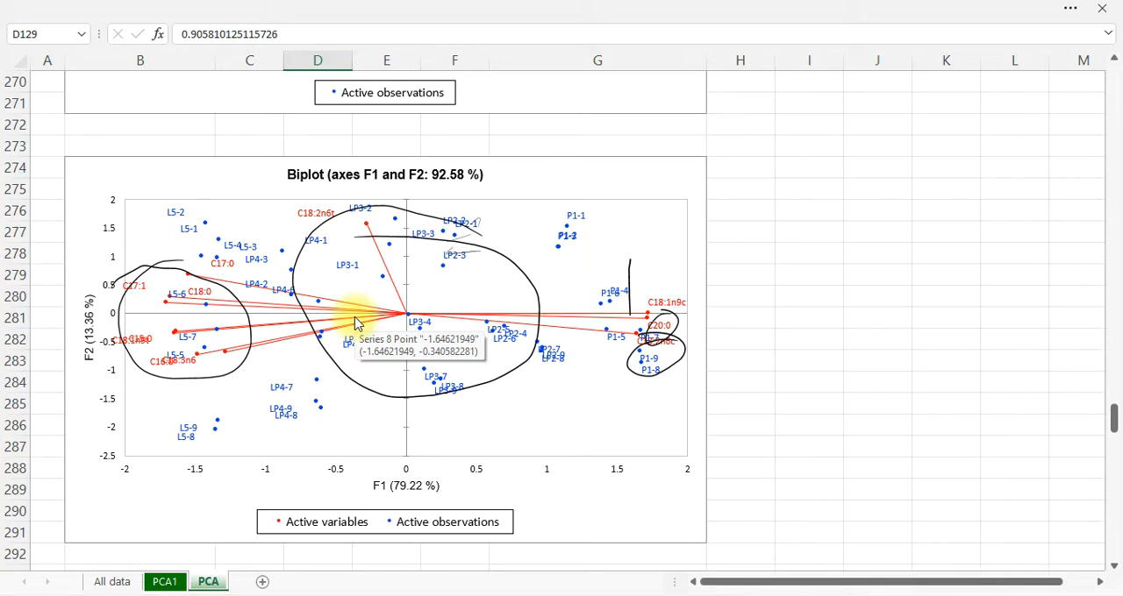
# Review the tables of observation contributions and squared cosines below the Biplot
pyautogui.scroll(-6, 428, 391)
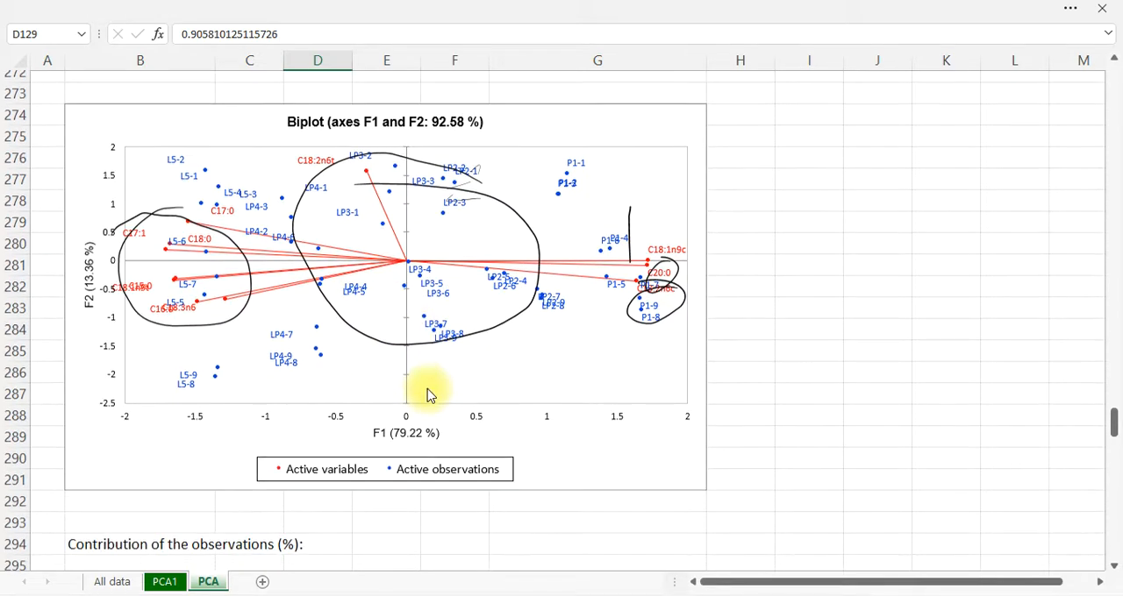
pyautogui.scroll(5, 428, 394)
pyautogui.scroll(-9, 428, 395)
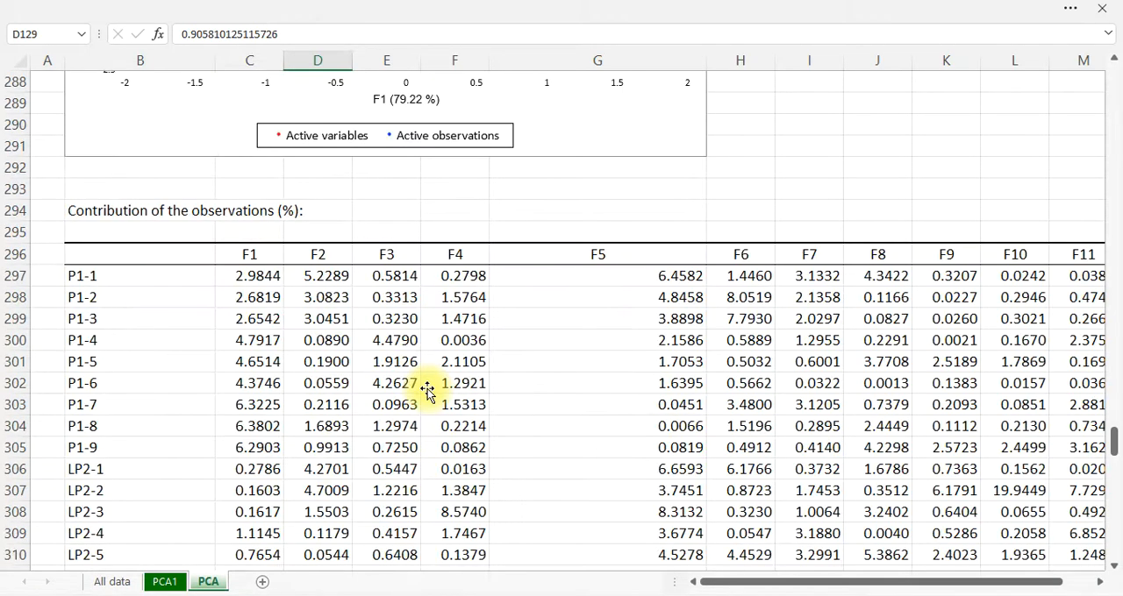
pyautogui.scroll(-20, 427, 401)
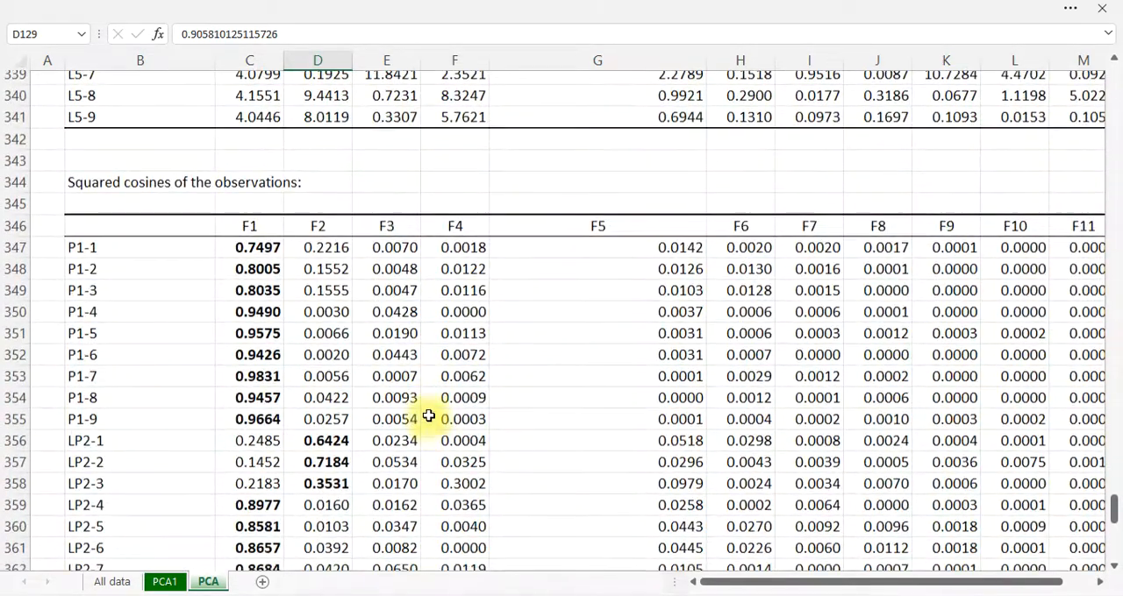
pyautogui.scroll(-11, 425, 424)
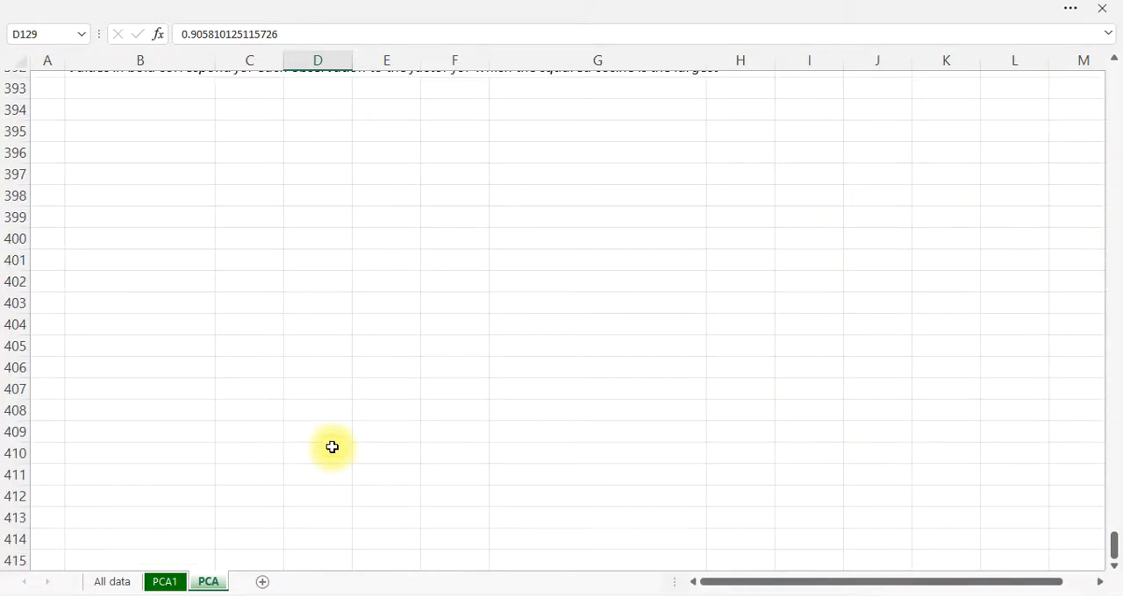
pyautogui.scroll(4, 331, 448)
pyautogui.scroll(8, 332, 447)
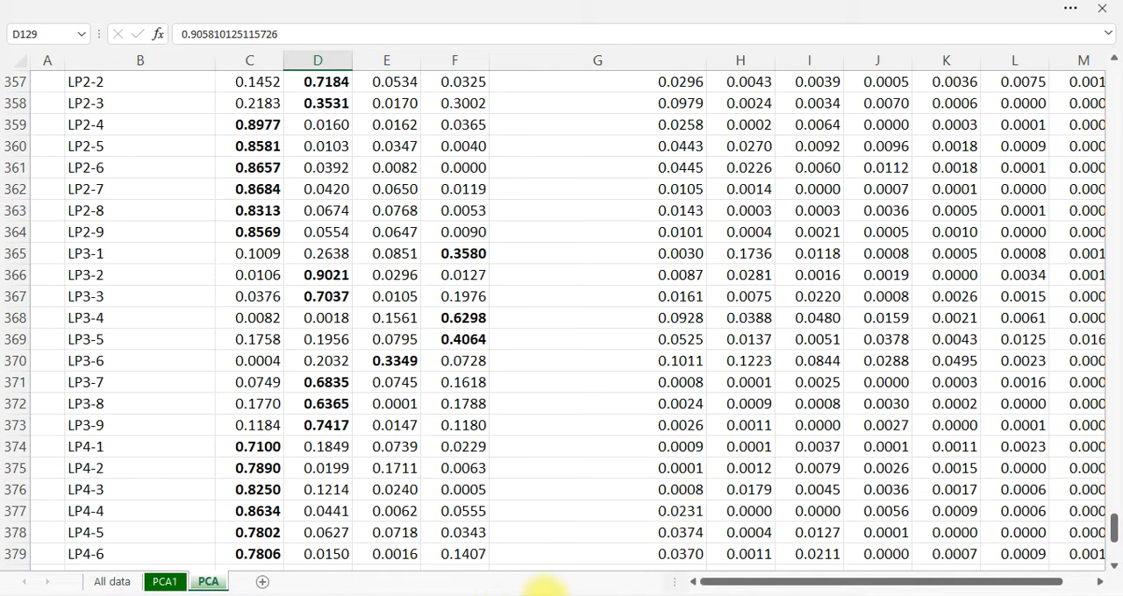
# Switch to the PowerPoint presentation and show the References slide, ending on the closing Thank you slide
pyautogui.hotkey('alt', 'Tab')
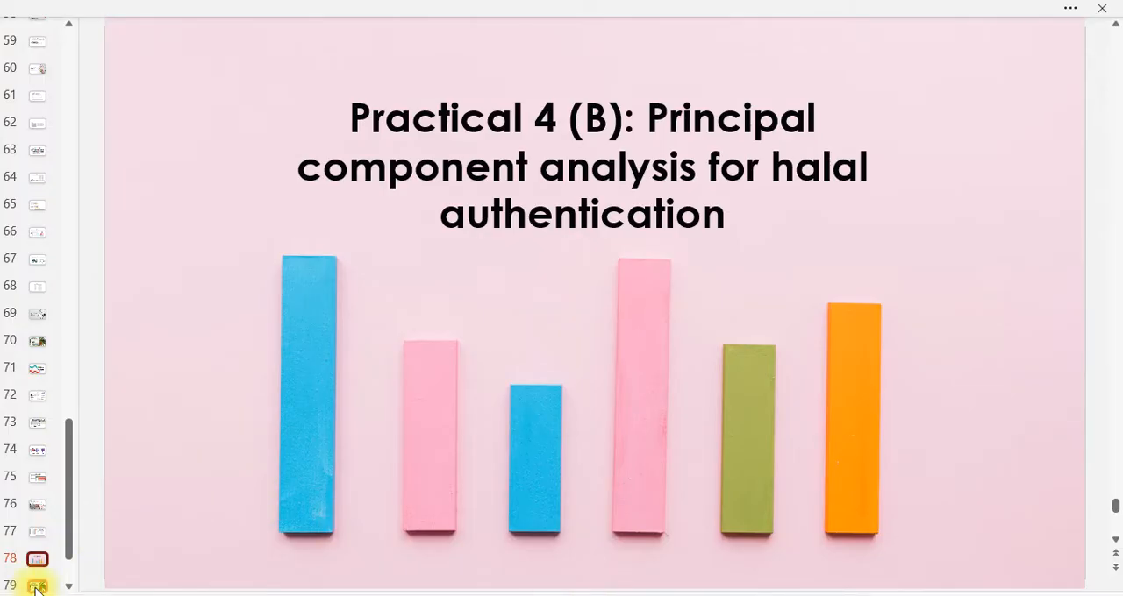
pyautogui.click(37, 586)
pyautogui.click(37, 533)
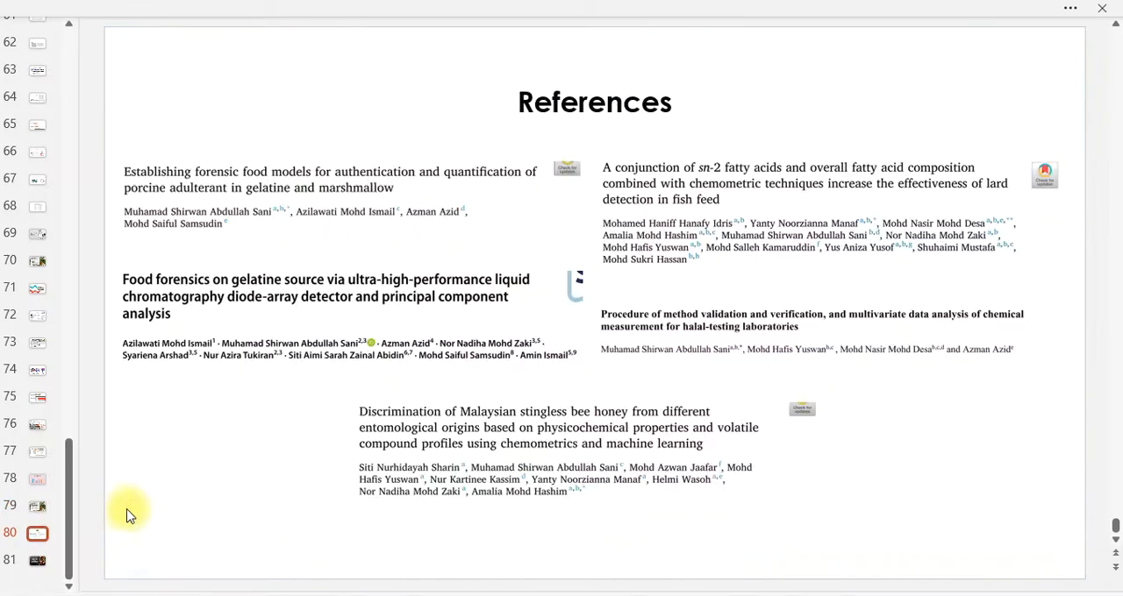
pyautogui.click(38, 560)
pyautogui.click(37, 533)
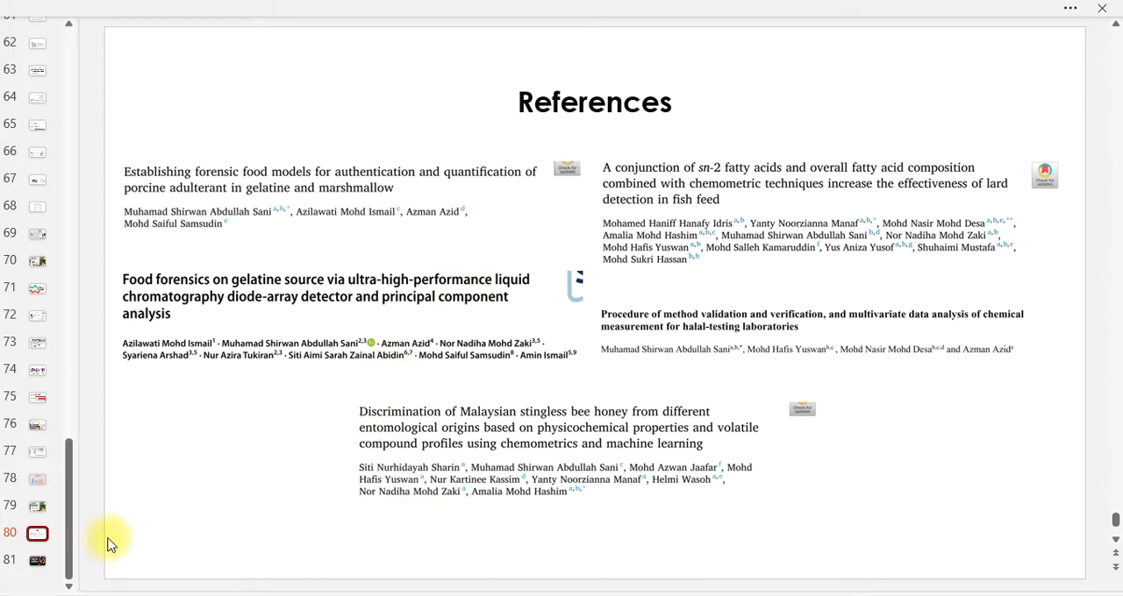
pyautogui.click(35, 566)
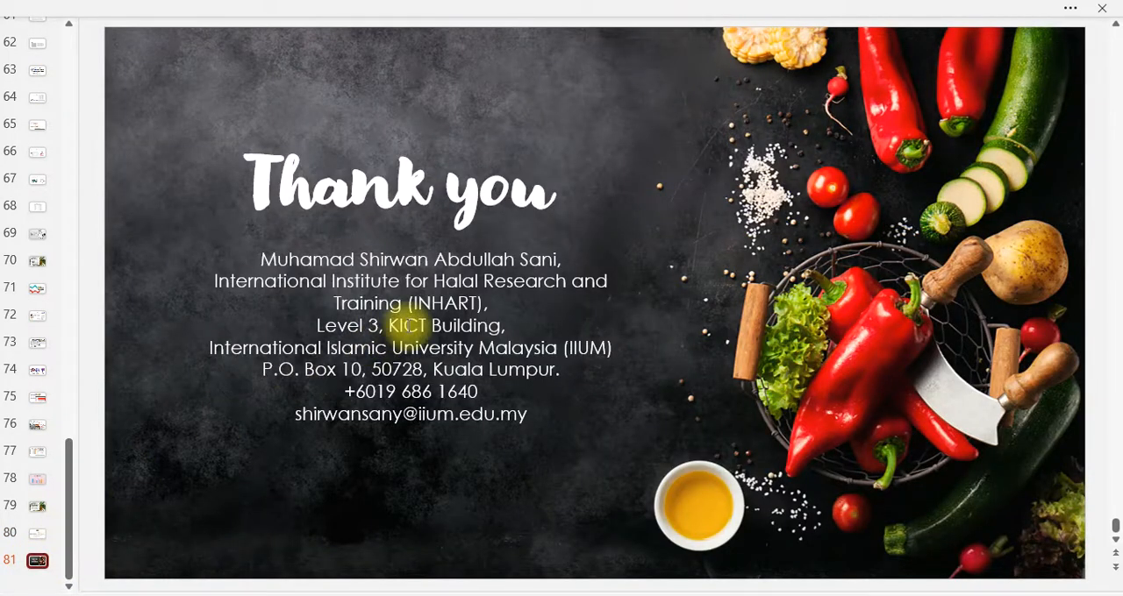